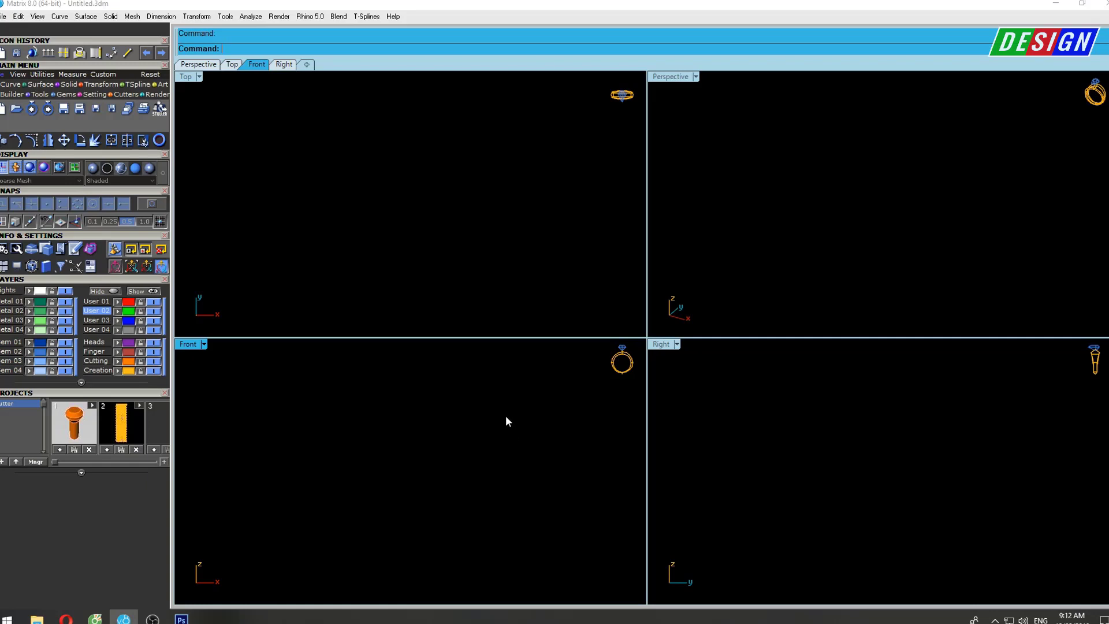
Draw a circle of diameter 20 from its centre in the Front view.
click(13, 88)
click(64, 108)
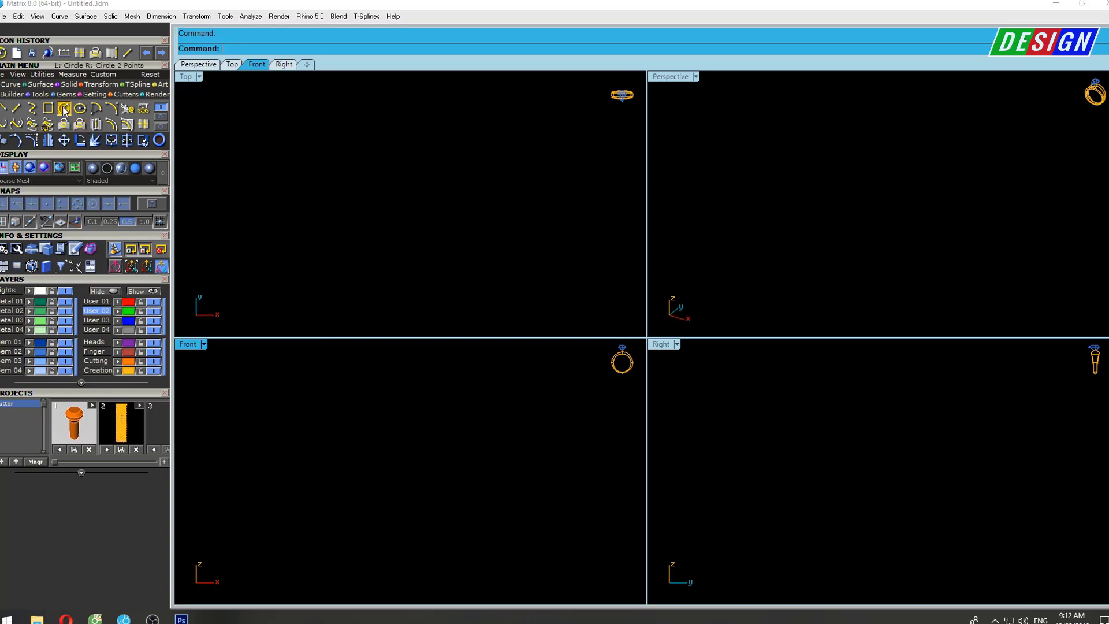
click(410, 470)
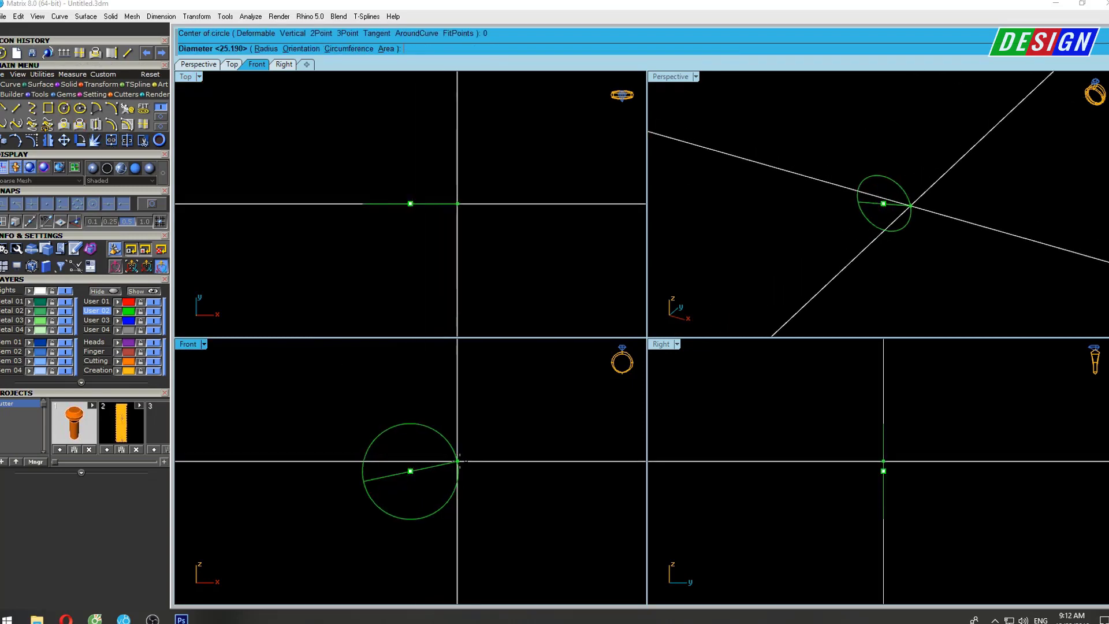
text(20)
click(487, 447)
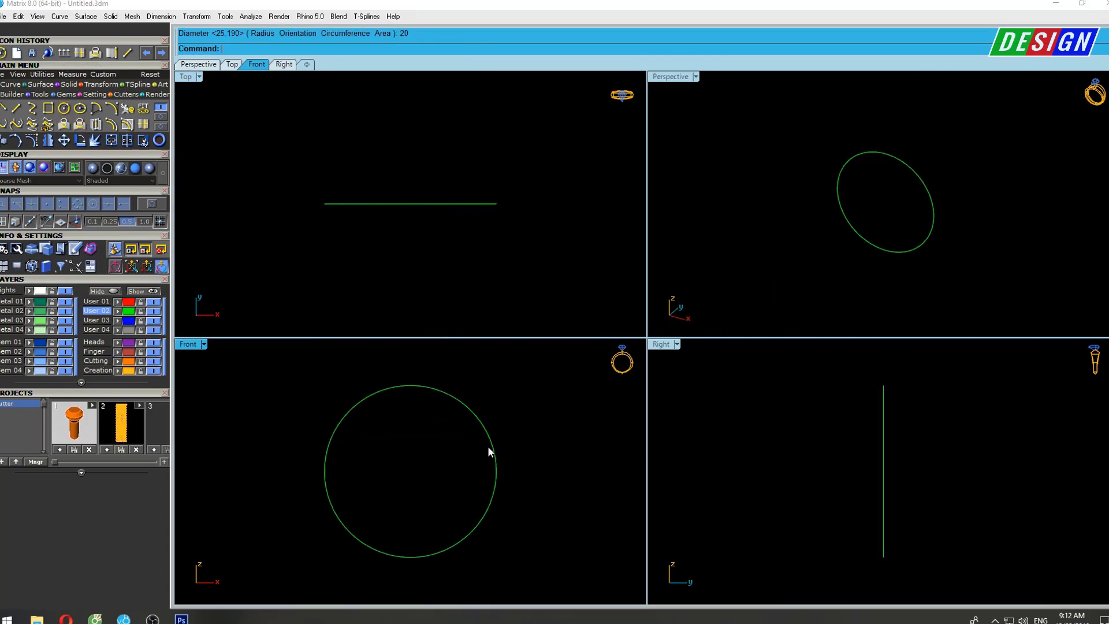
Offset the circle 1 unit outward and maximize the Front view.
click(473, 434)
right_drag(471, 448, 447, 449)
text(Of)
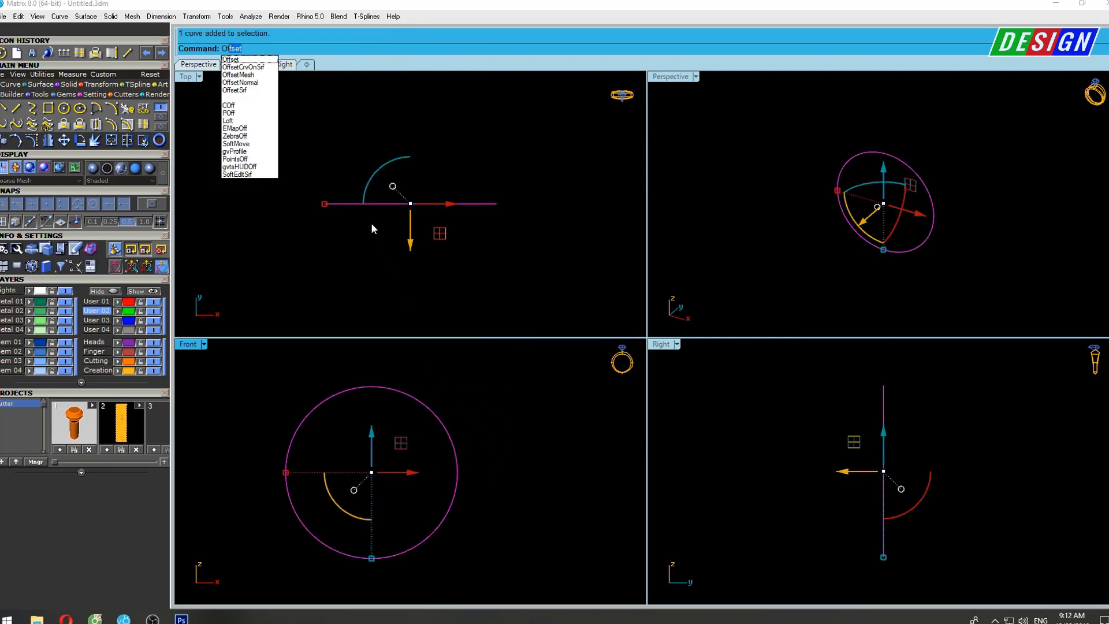
key(Return)
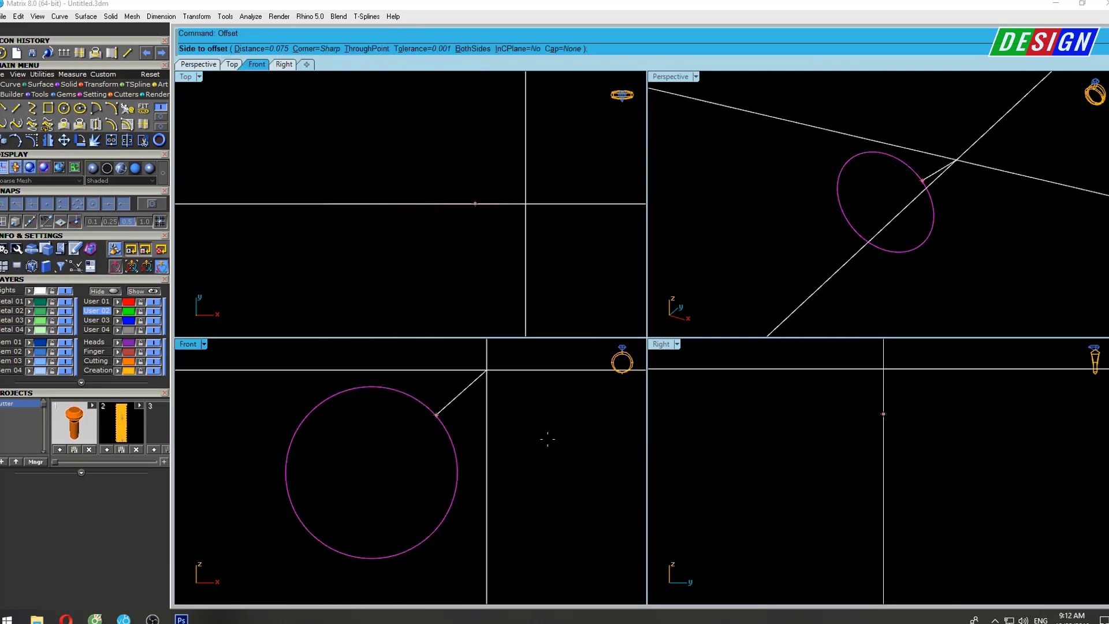
text(1)
key(Return)
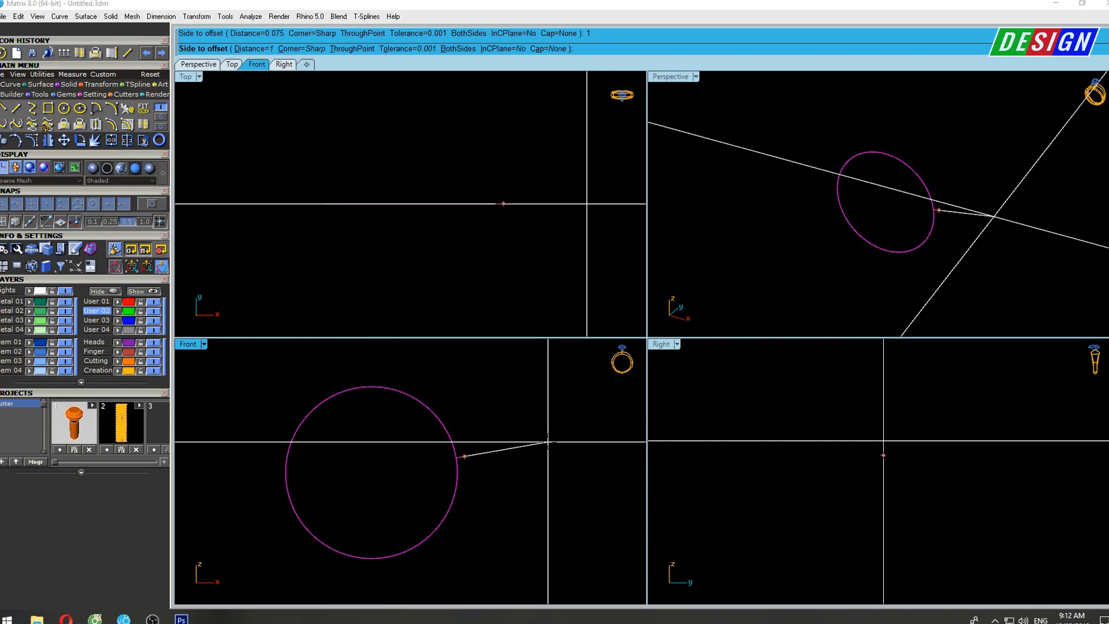
click(548, 441)
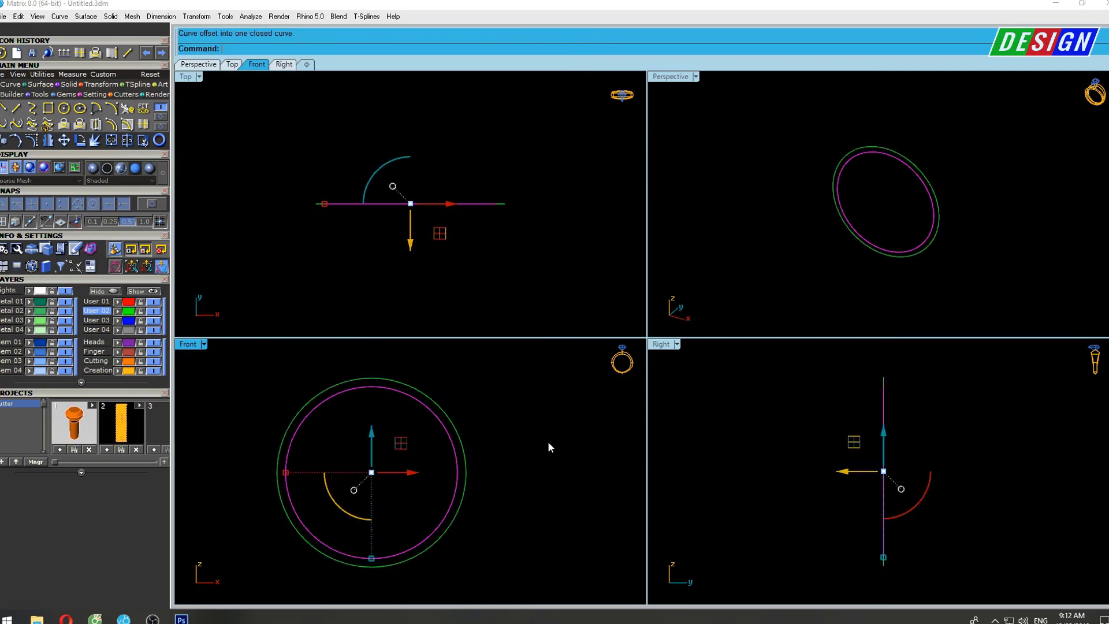
double_click(188, 345)
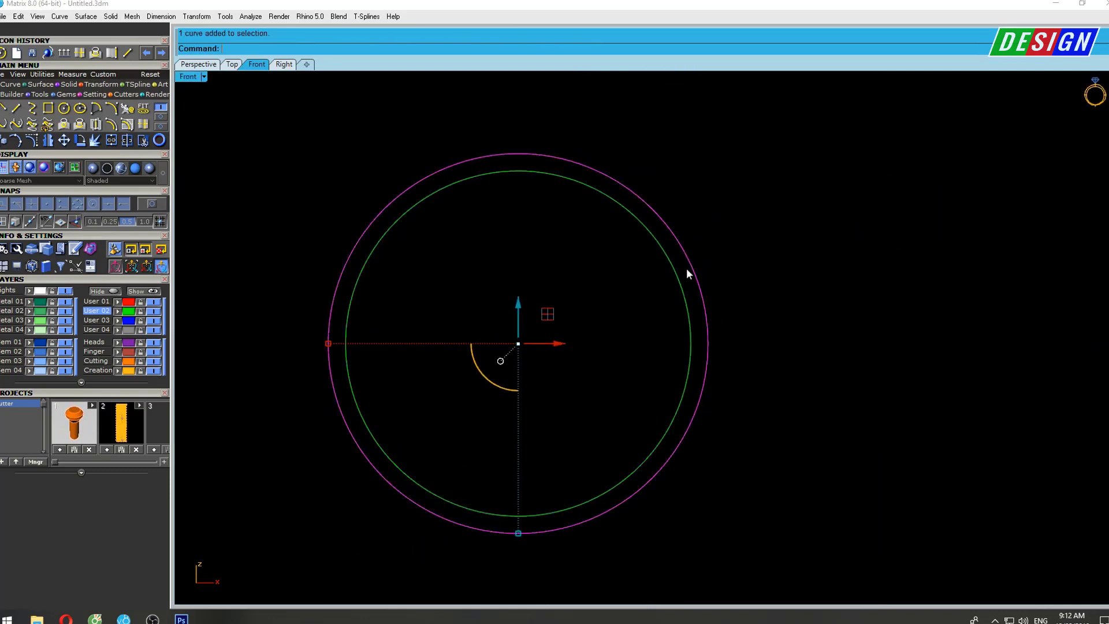
Stretch the outer circle horizontally from its centre with Scale1D.
right_drag(687, 269, 653, 278)
text(ale1d)
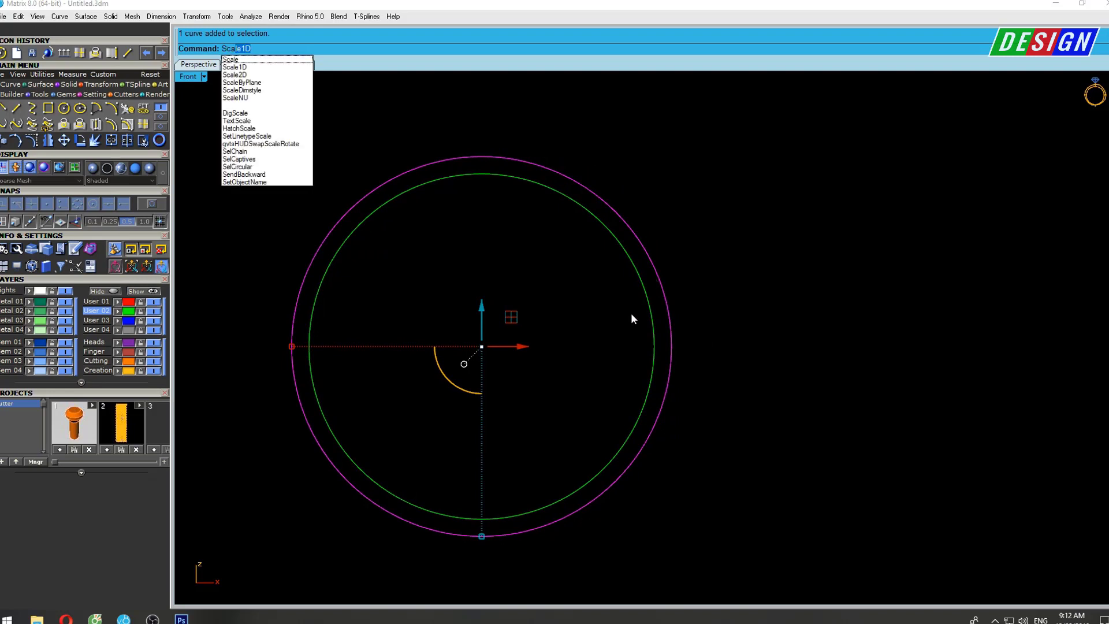
key(Return)
click(634, 353)
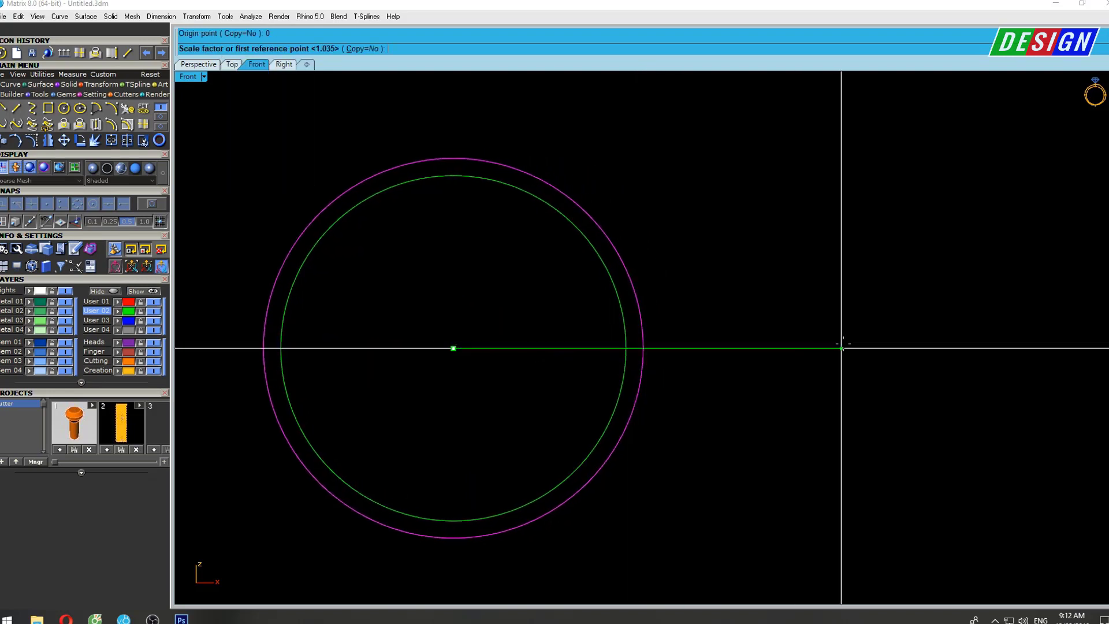
click(844, 348)
click(858, 346)
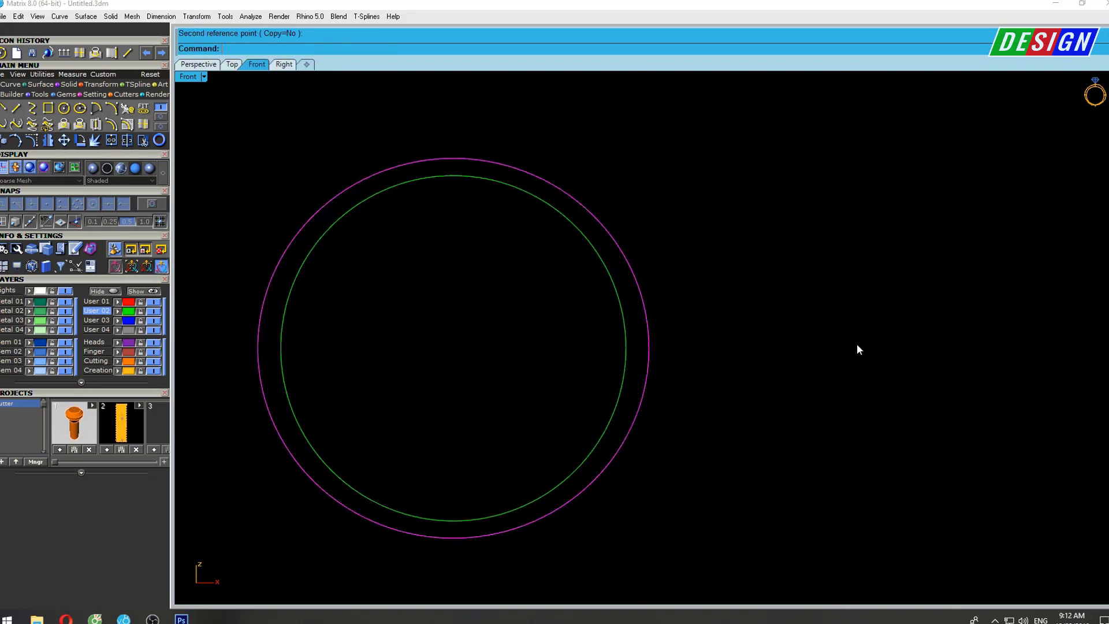
Stretch the outer circle vertically from its bottom, then restore the four-view layout.
key(Return)
click(454, 536)
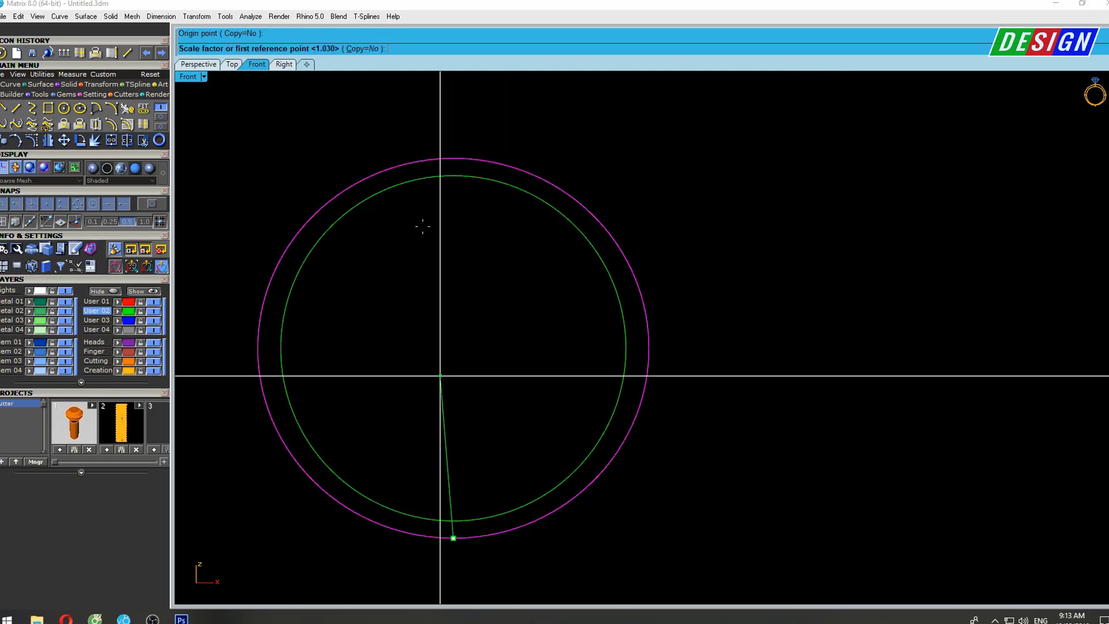
right_drag(440, 371, 455, 461)
click(469, 163)
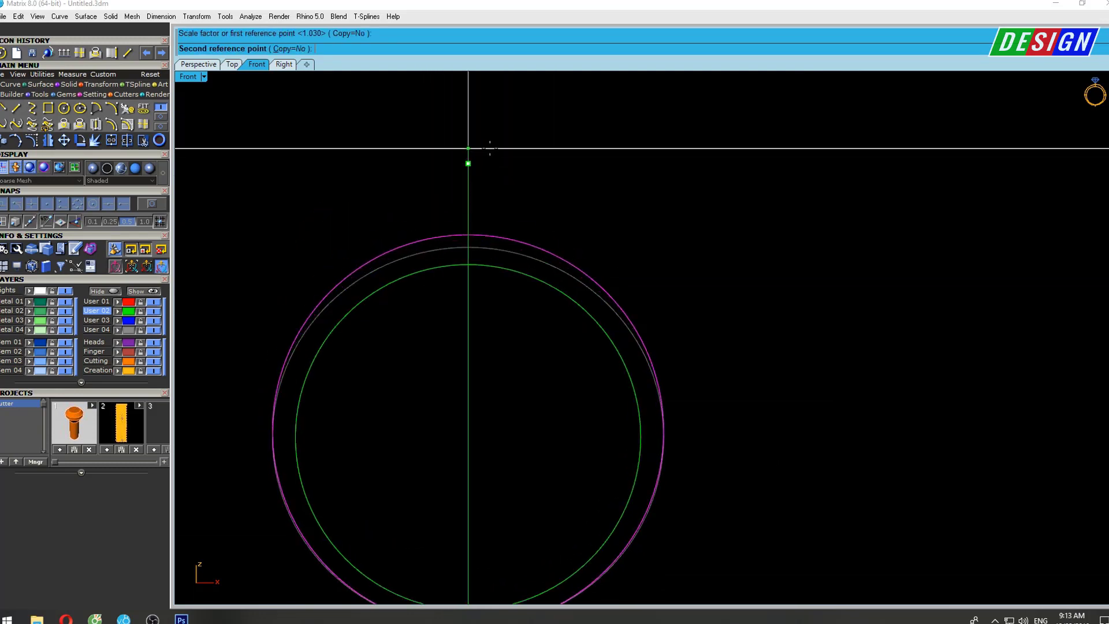
click(490, 148)
scroll(554, 260, down, 2)
scroll(558, 248, down, 2)
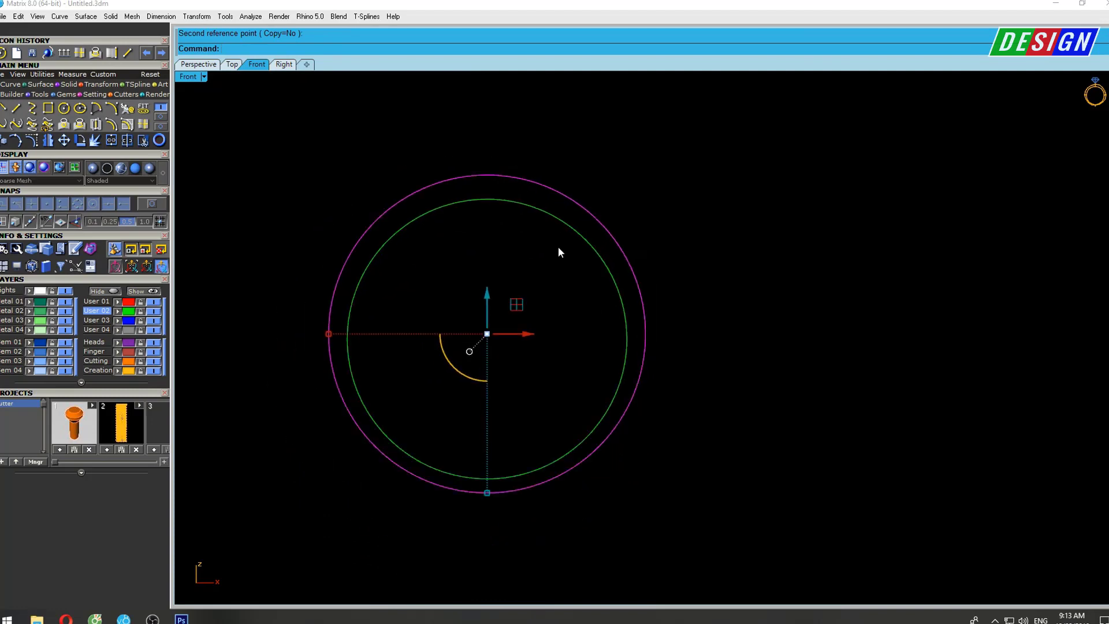
double_click(193, 77)
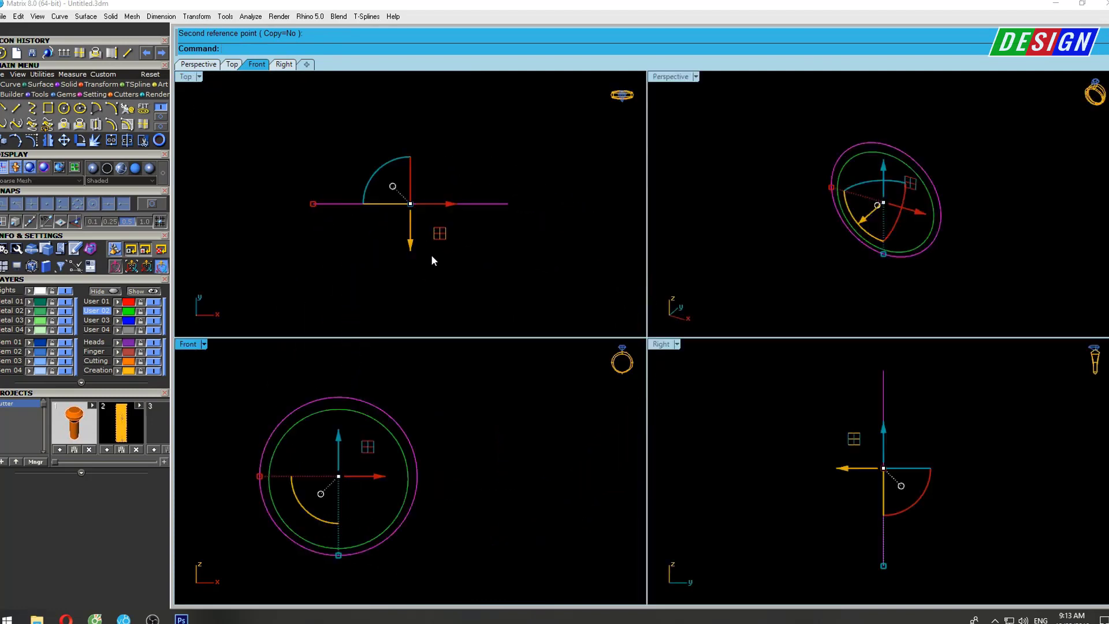
click(15, 108)
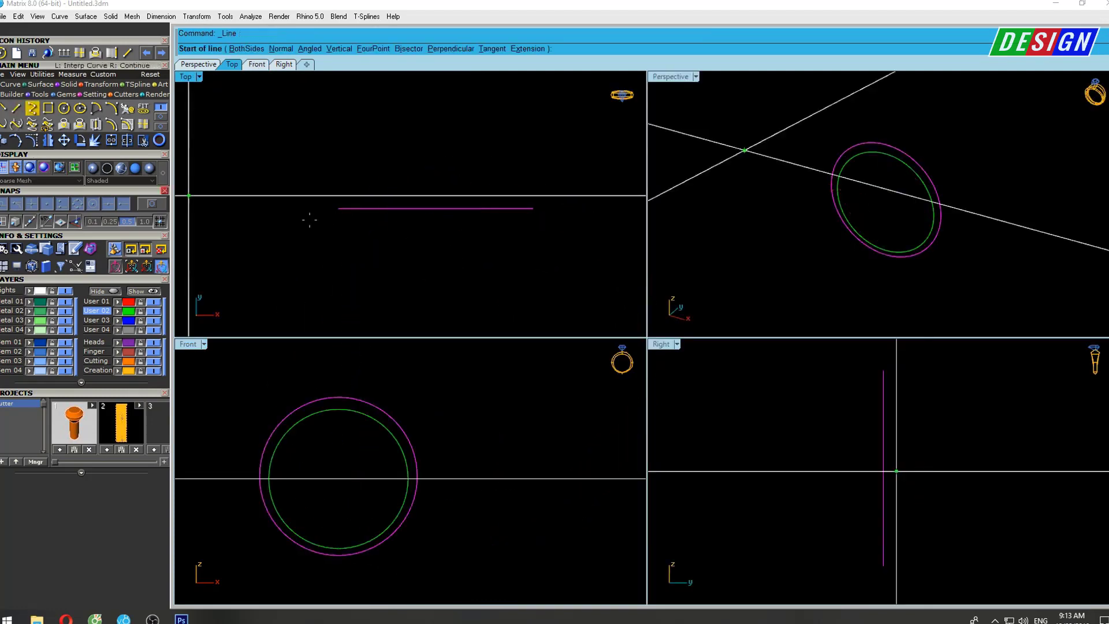
Draw vertical guide lines at the circle's left edge, right edge and centre, then maximize Top.
click(338, 209)
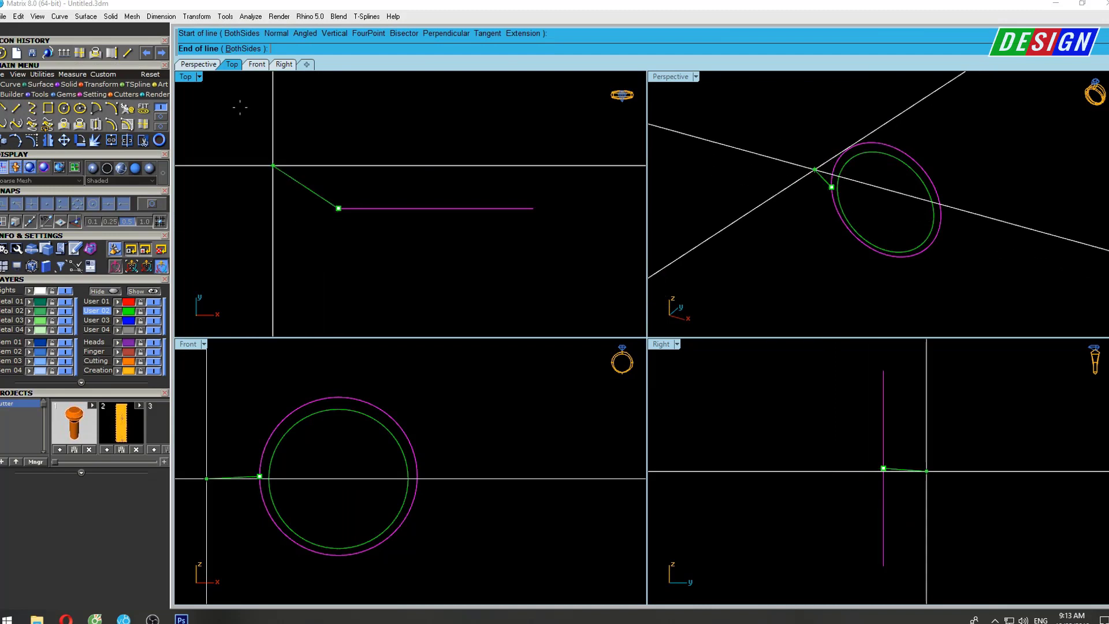
click(242, 49)
click(338, 118)
right_click(559, 212)
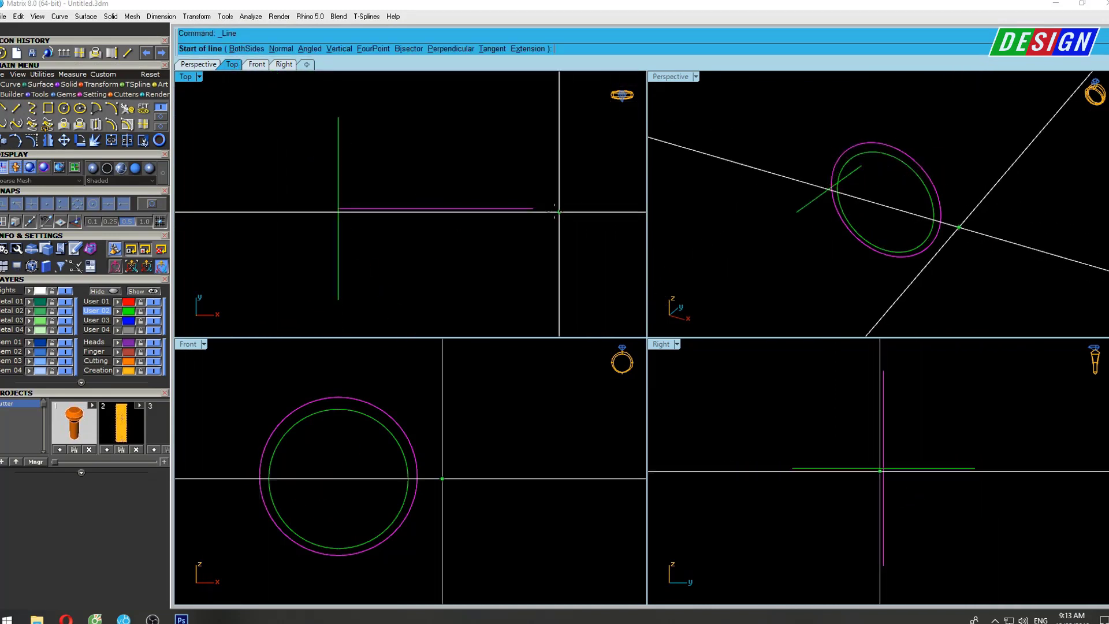
click(533, 208)
click(238, 49)
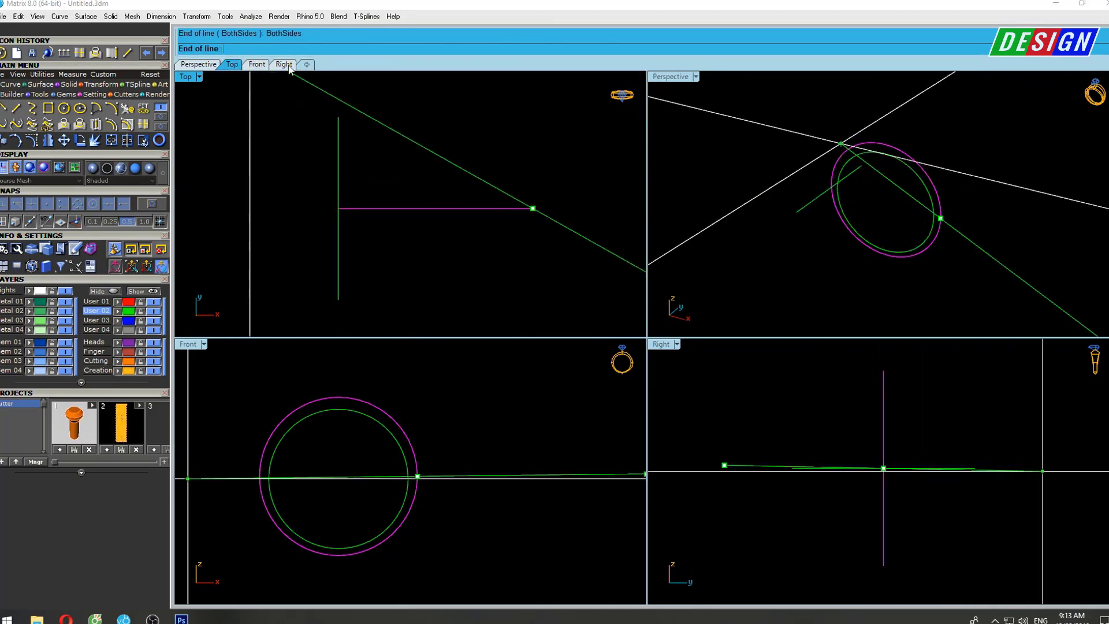
click(533, 110)
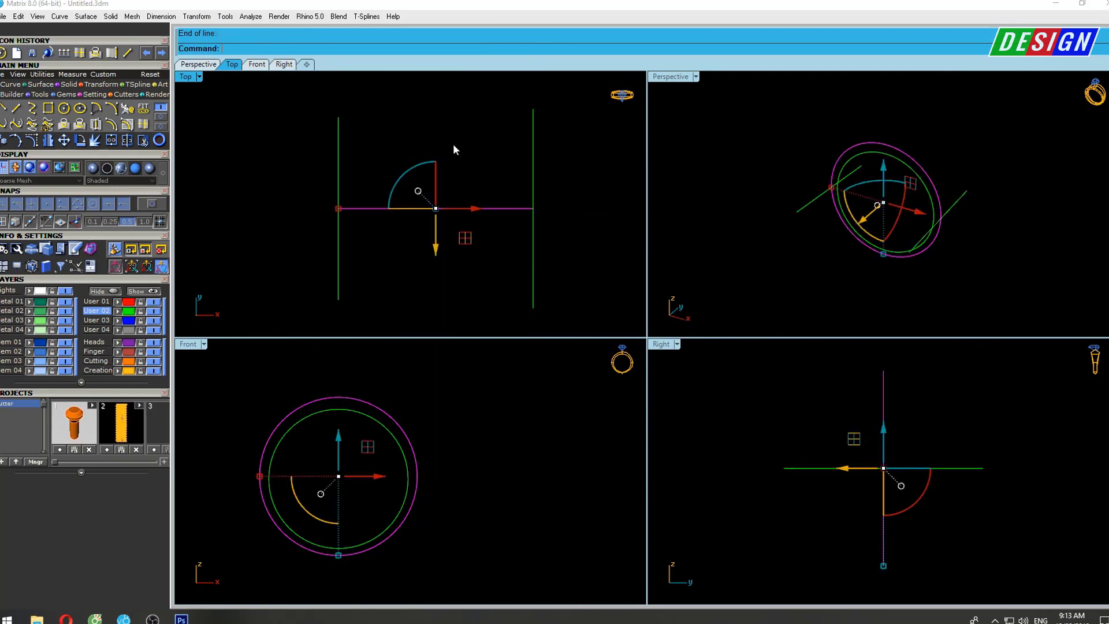
right_click(479, 181)
click(418, 212)
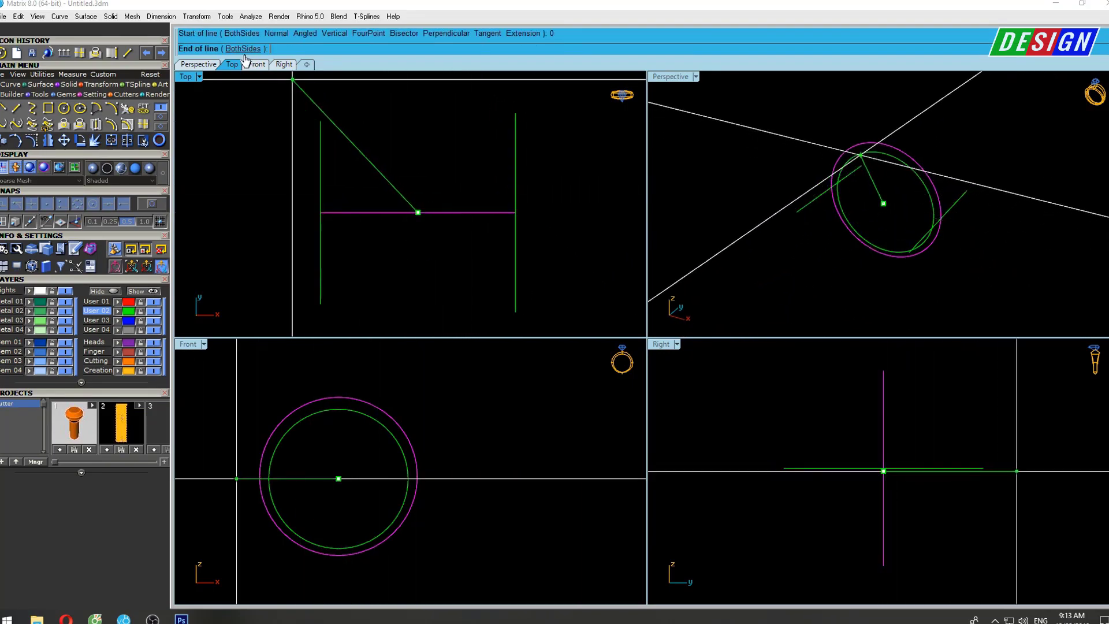
click(418, 120)
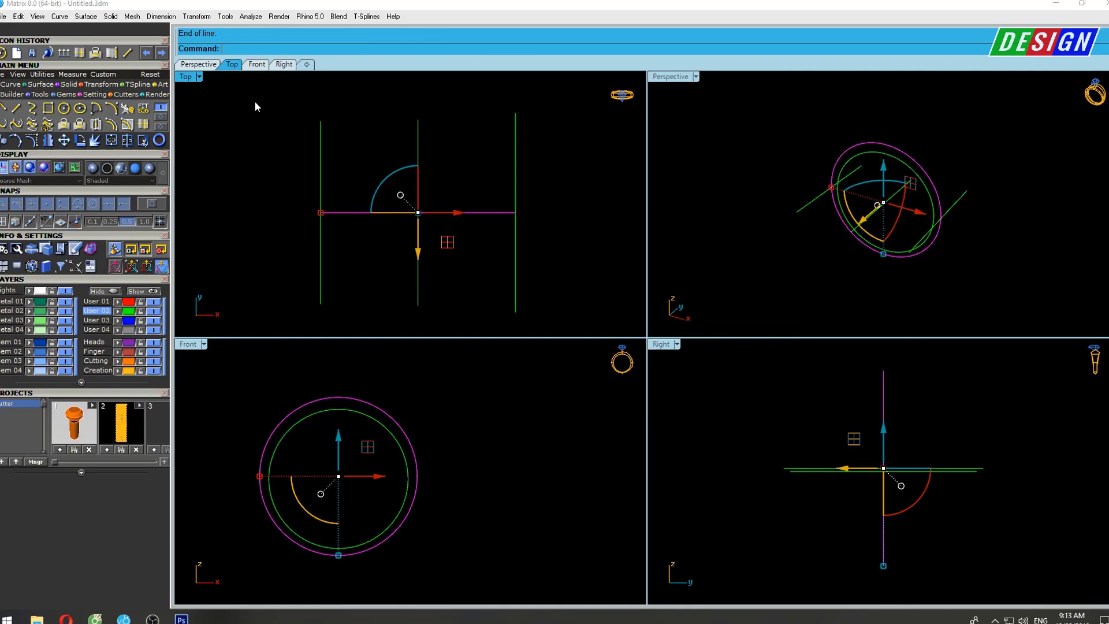
double_click(185, 78)
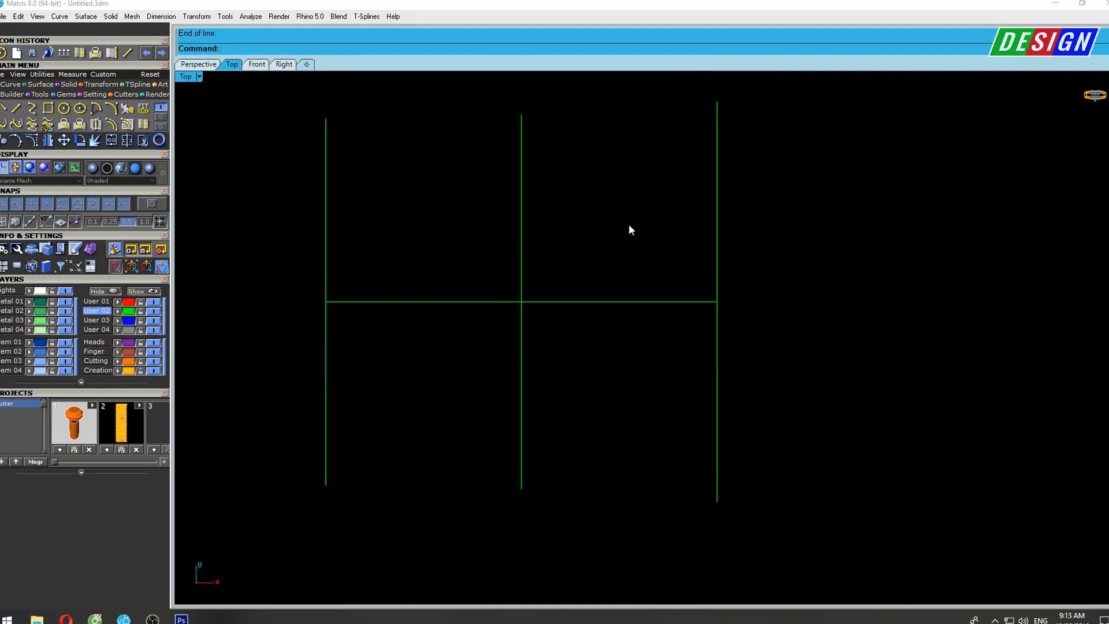
text(PictureFrame)
Place the ring photo from Desktop as a picture frame in the Top view.
key(Return)
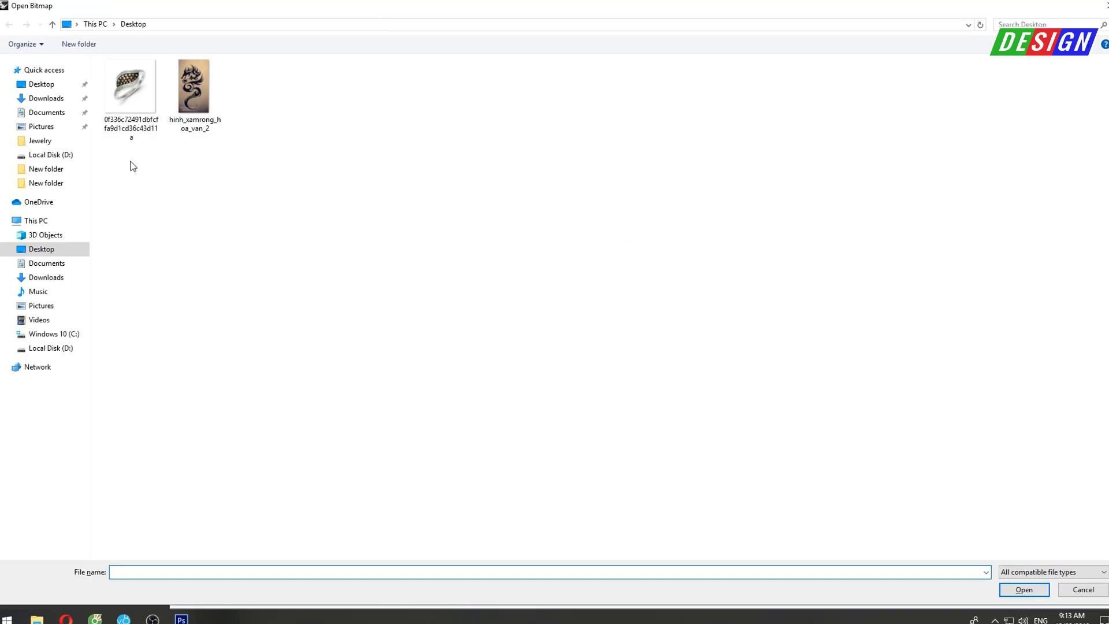
double_click(131, 86)
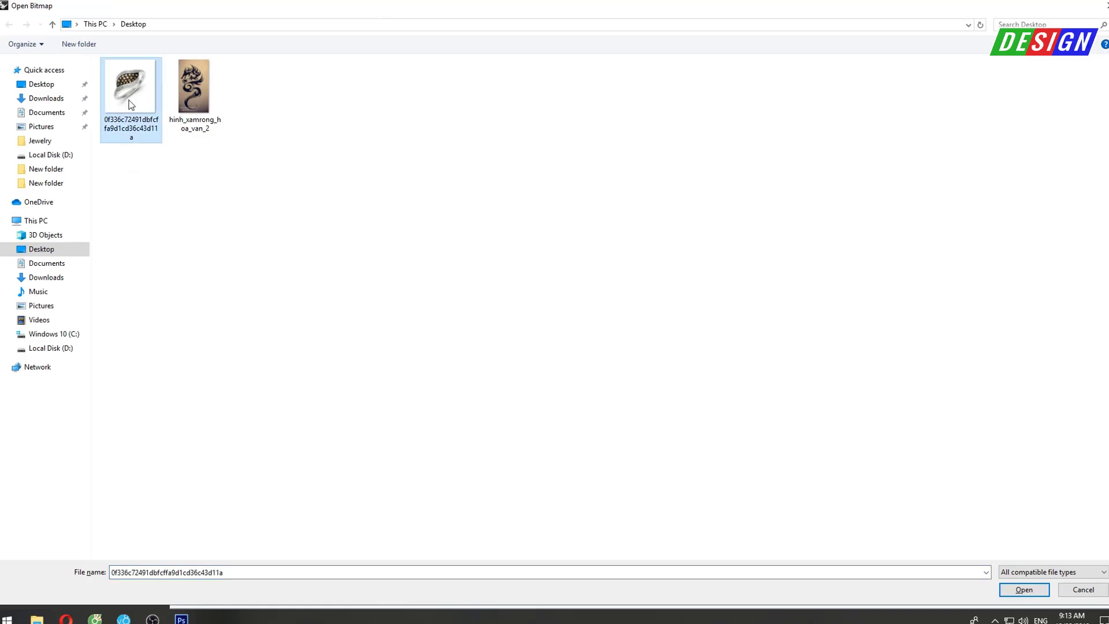
click(325, 429)
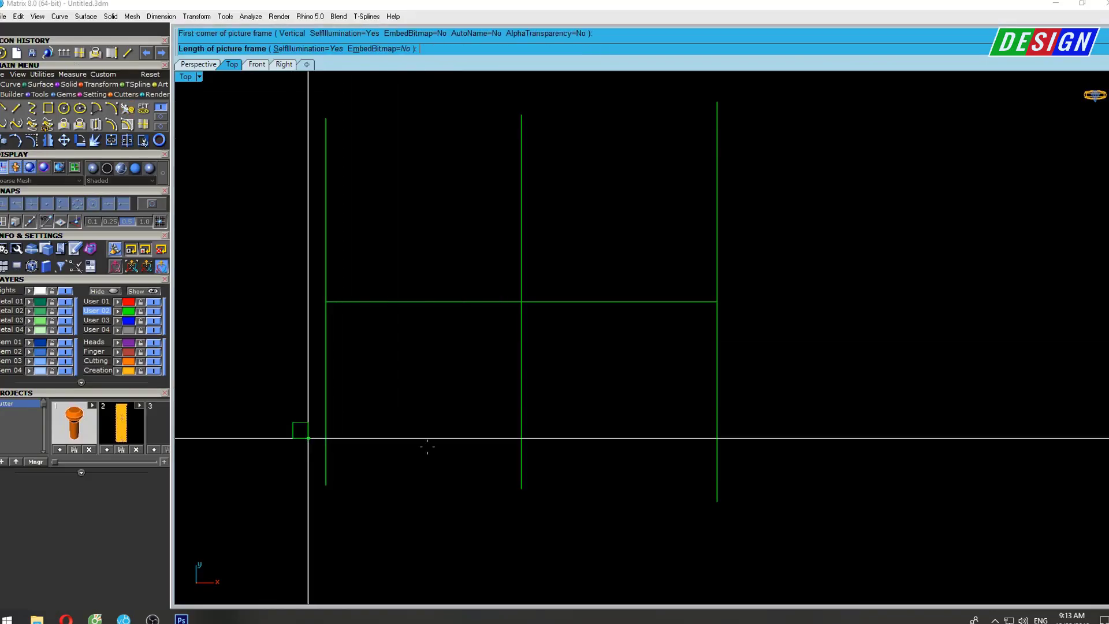
click(878, 402)
scroll(719, 361, down, 1)
scroll(678, 376, up, 1)
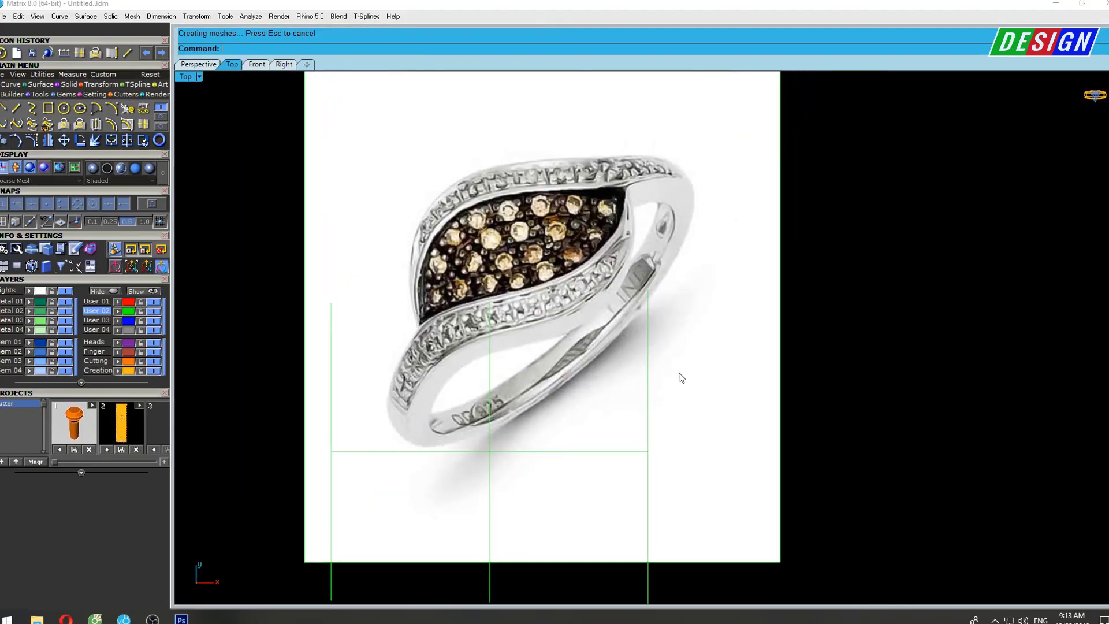
Move the ring picture so the ring sits over the guide lines.
click(680, 309)
scroll(613, 351, up, 1)
text(Mov)
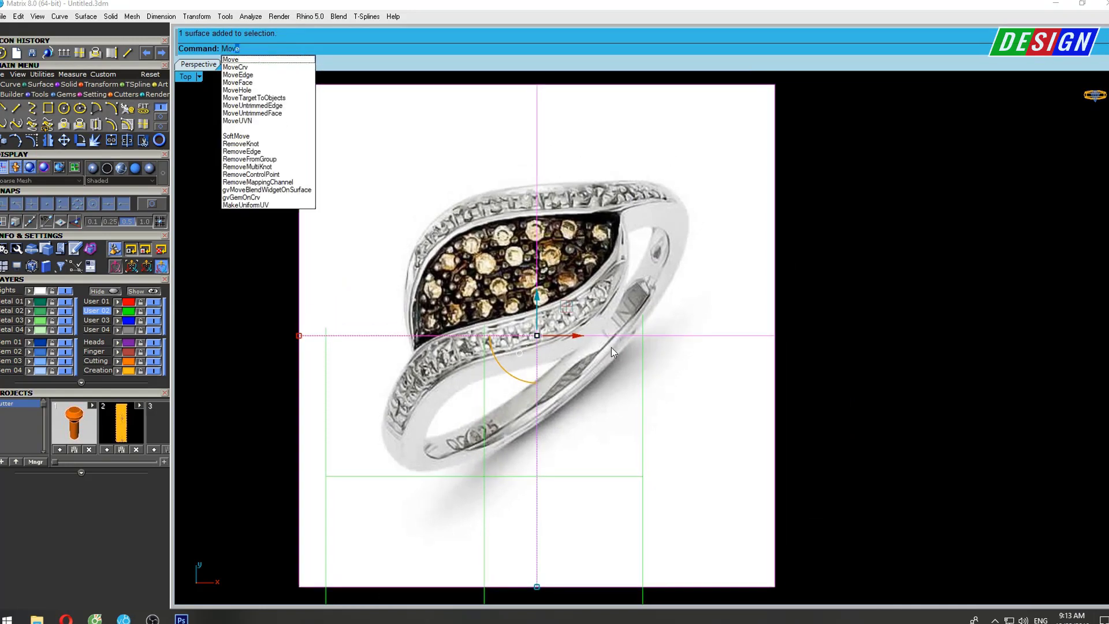
key(Return)
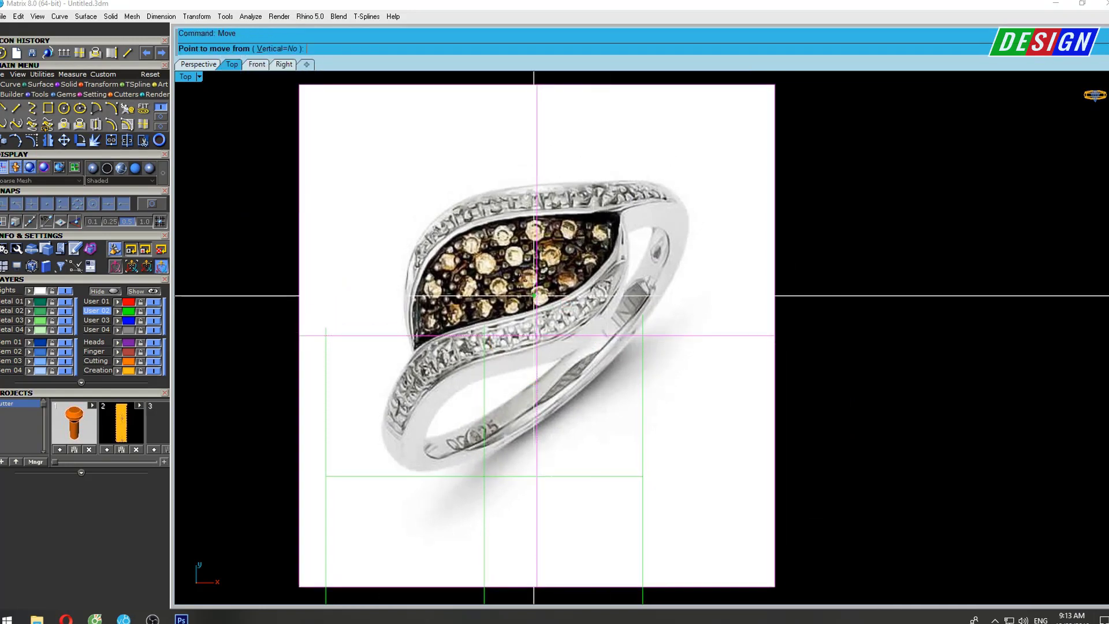
click(507, 270)
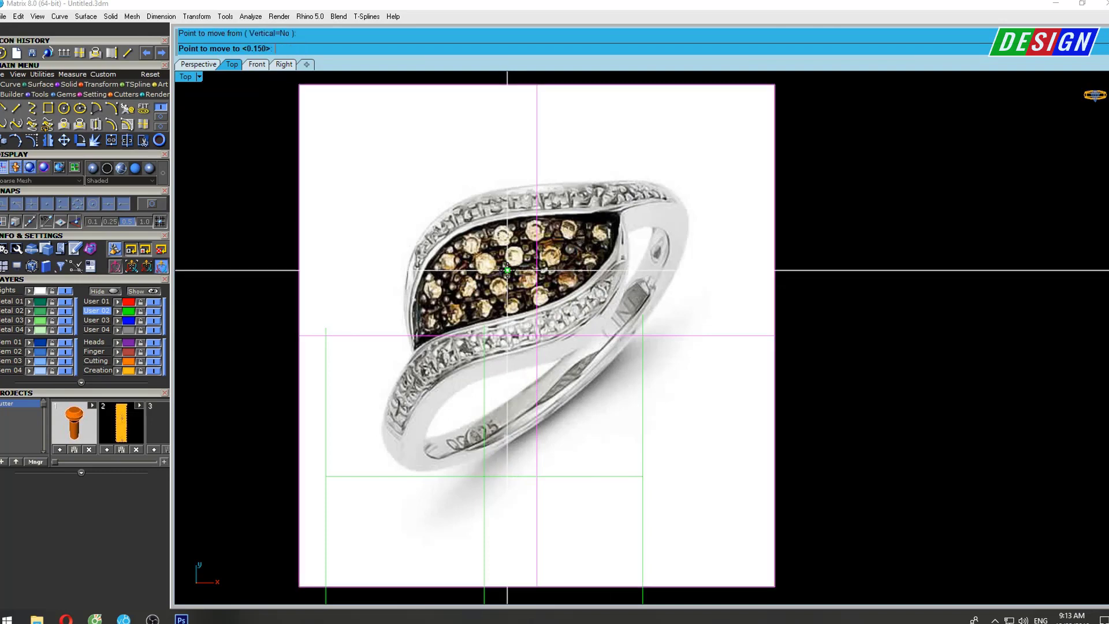
text(0)
key(Return)
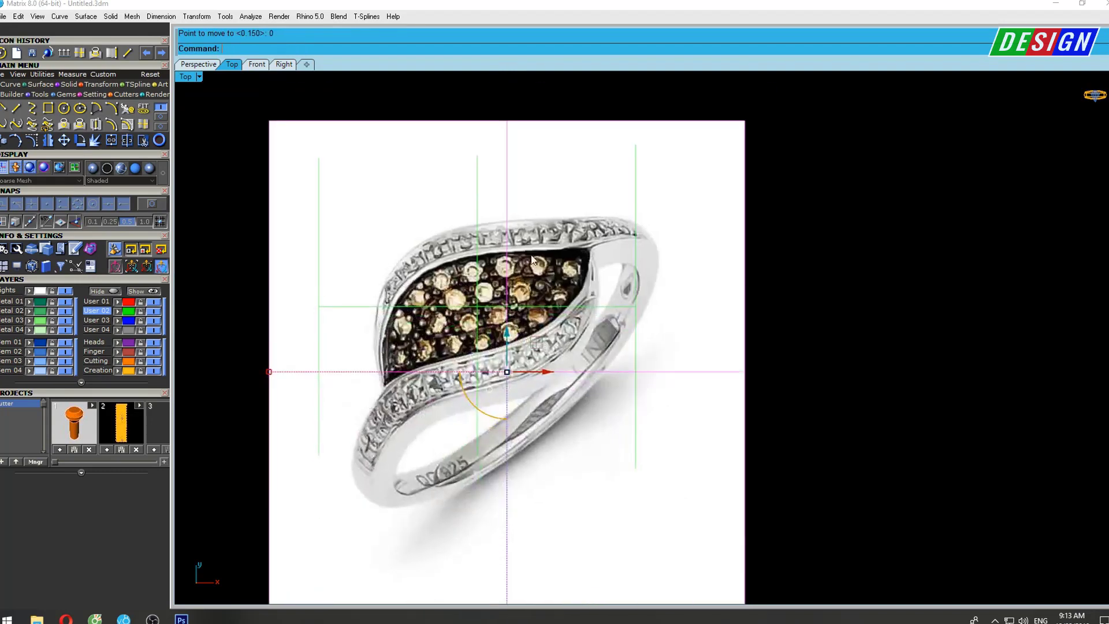
Rotate the ring picture about origin 0 using two reference points, then select it.
text(Rotate)
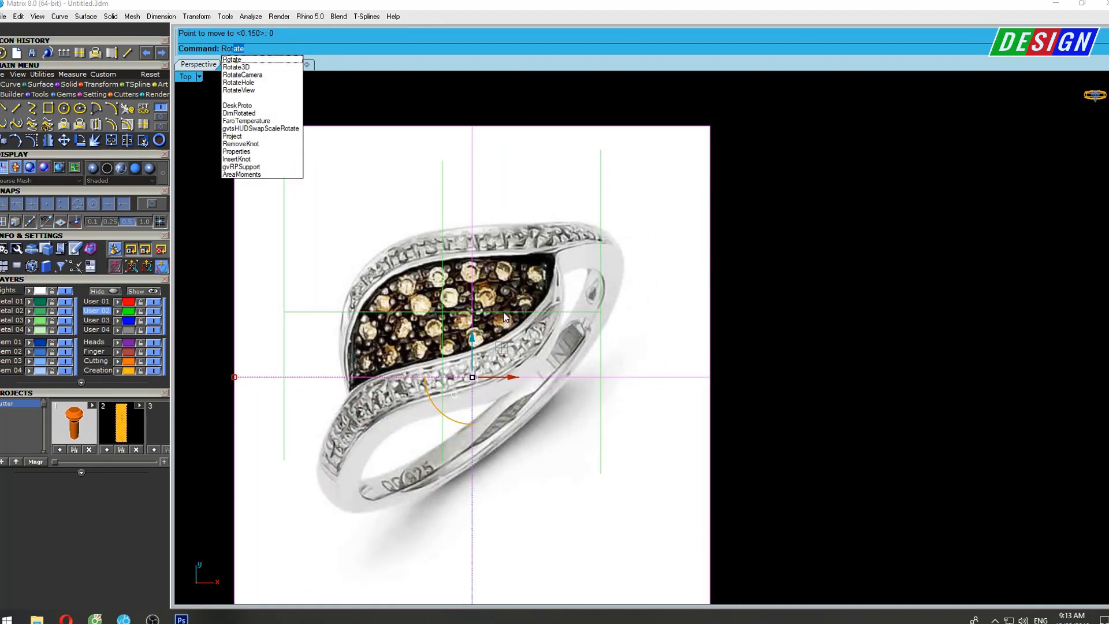
key(Return)
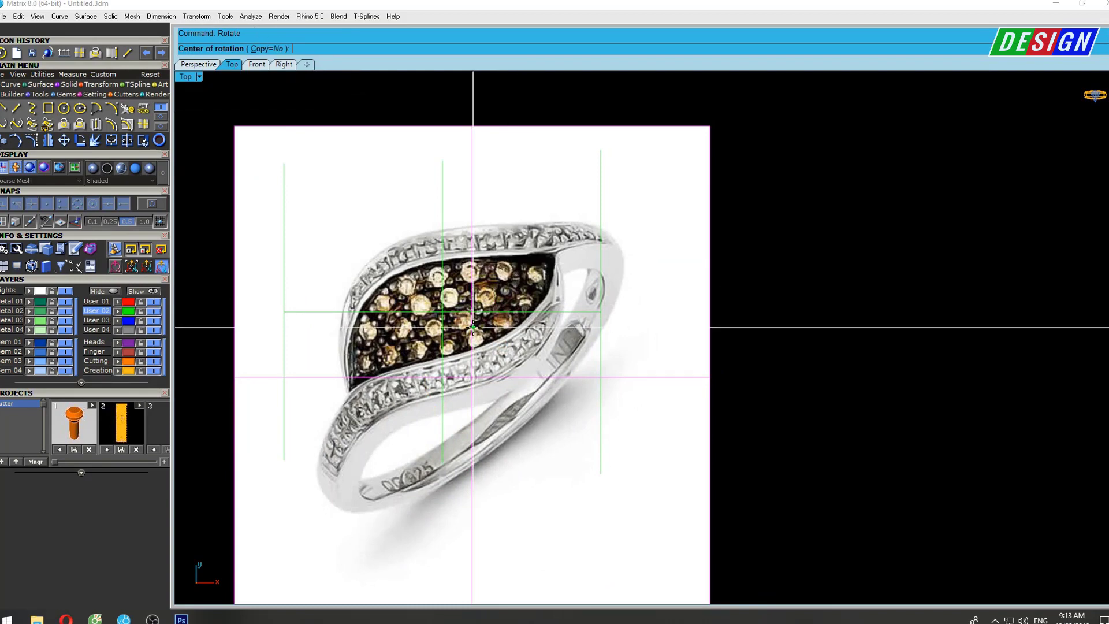
text(0)
key(Return)
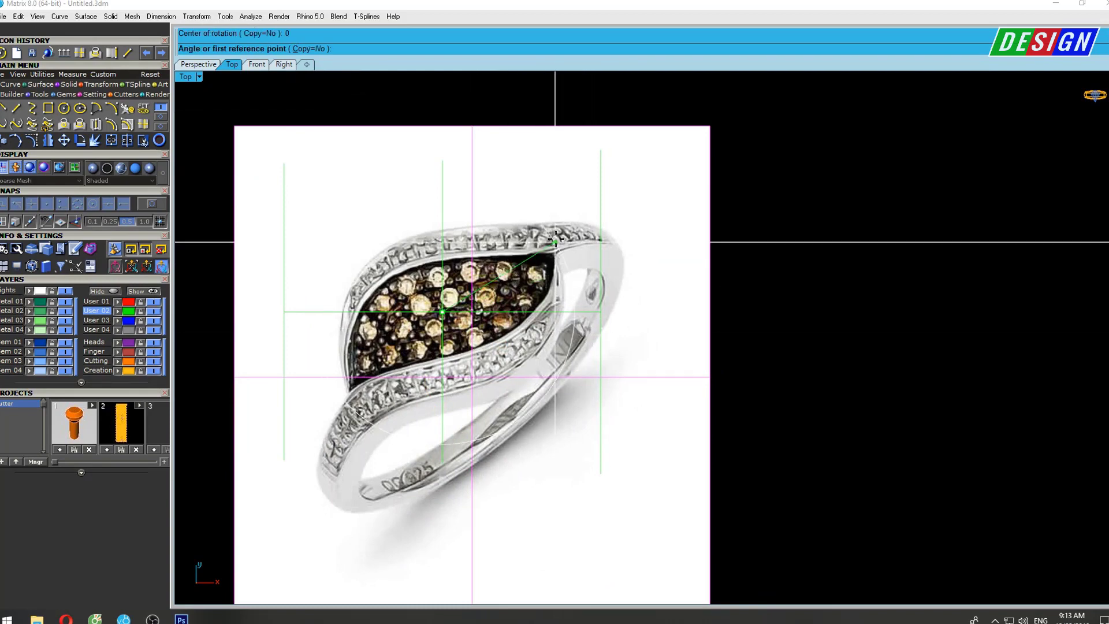
click(569, 229)
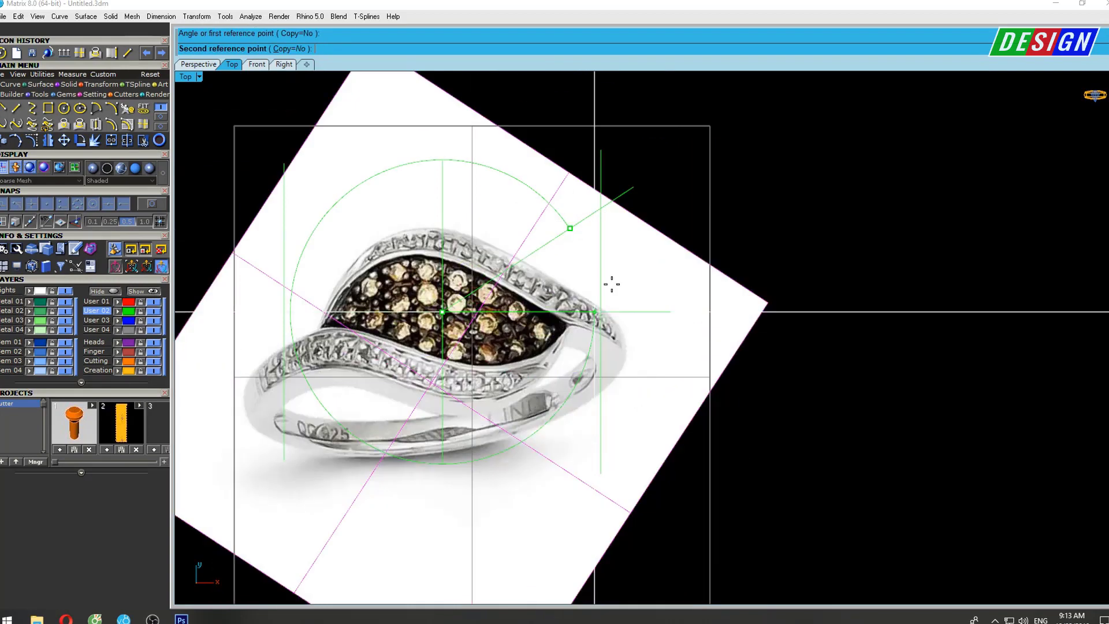
click(639, 318)
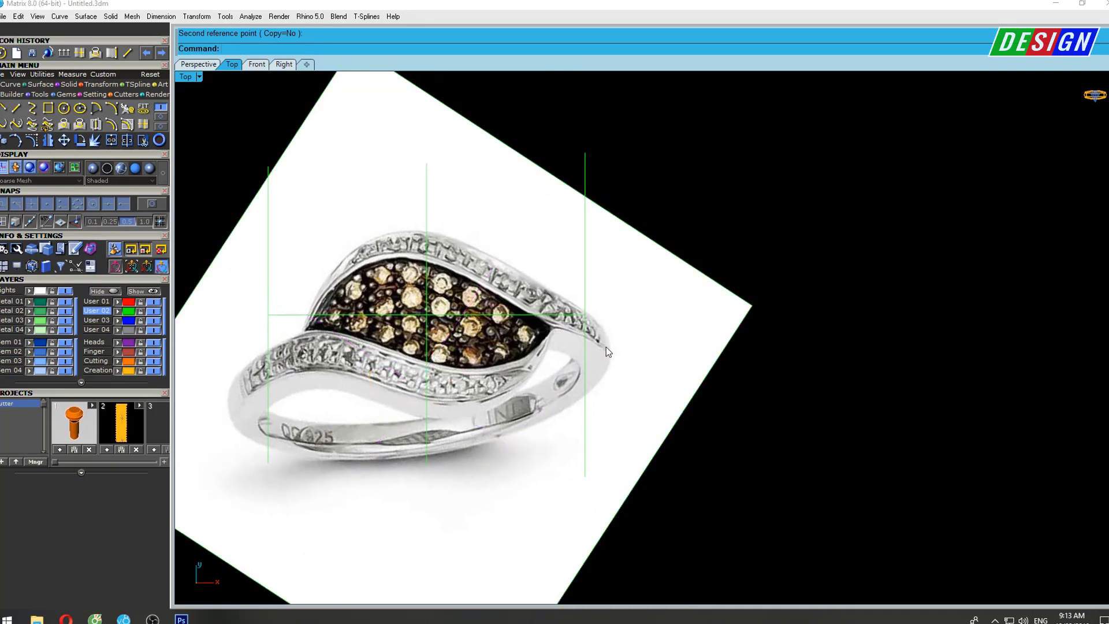
mouse_move(606, 351)
right_down()
mouse_move(645, 336)
mouse_move(579, 316)
mouse_move(593, 350)
right_up()
click(573, 351)
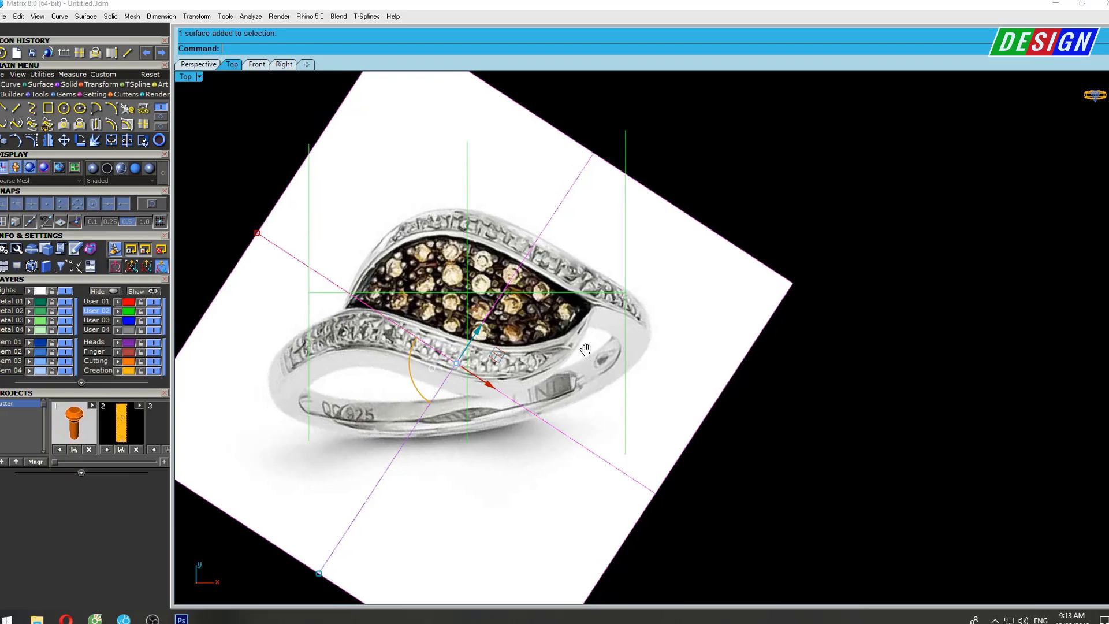
Resize the ring picture with Scale2D about origin 0 using two reference points.
text(scale2d)
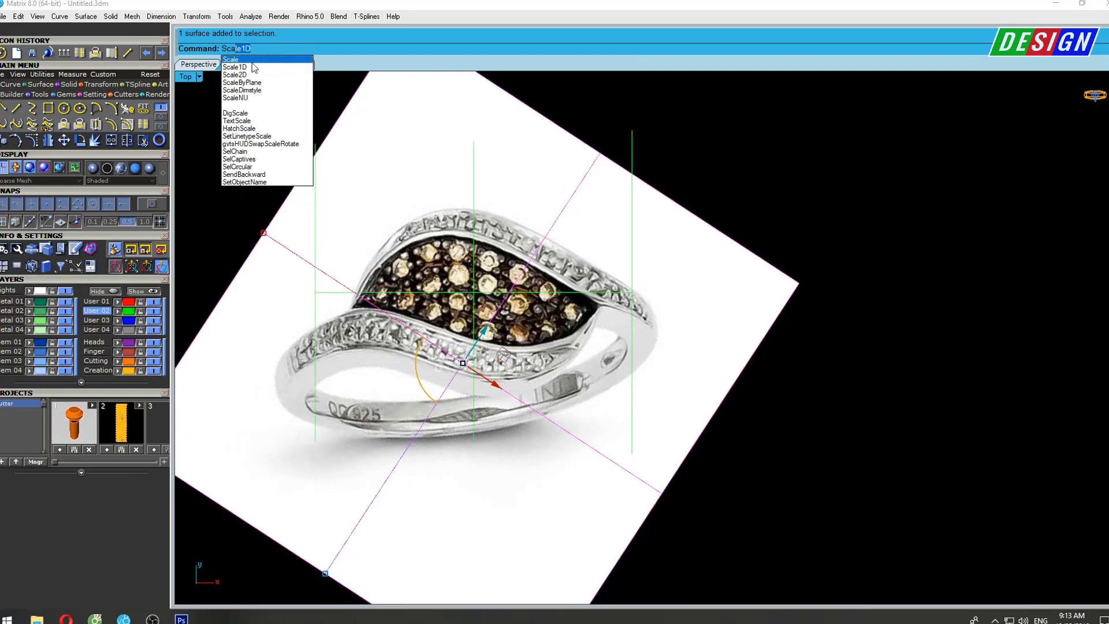
key(Return)
right_drag(642, 287, 612, 290)
text(0)
key(Return)
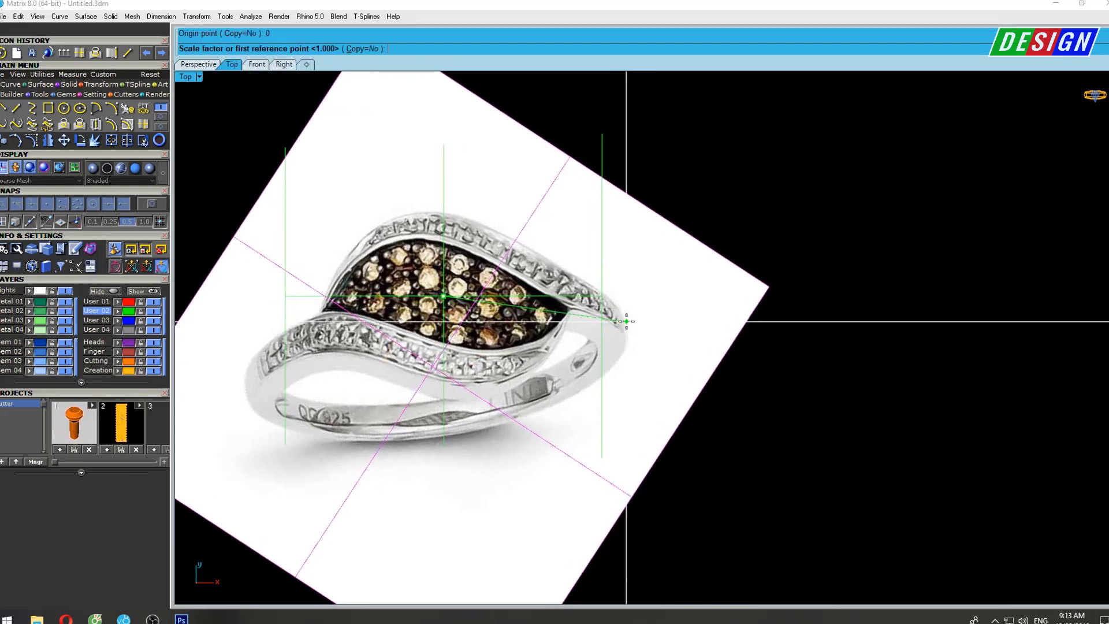
click(628, 314)
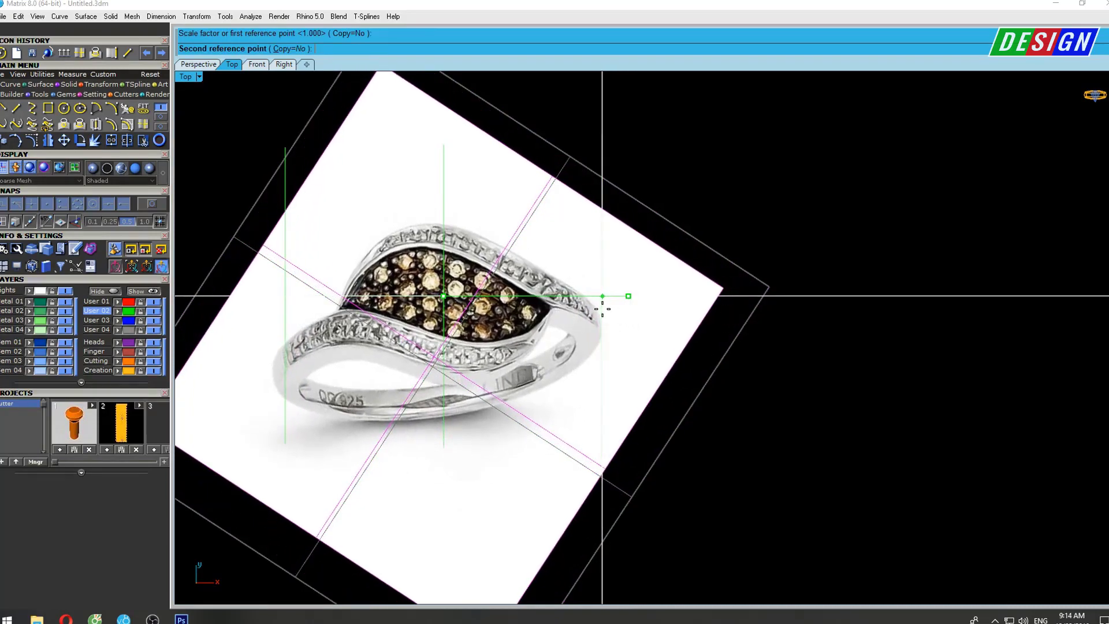
click(603, 309)
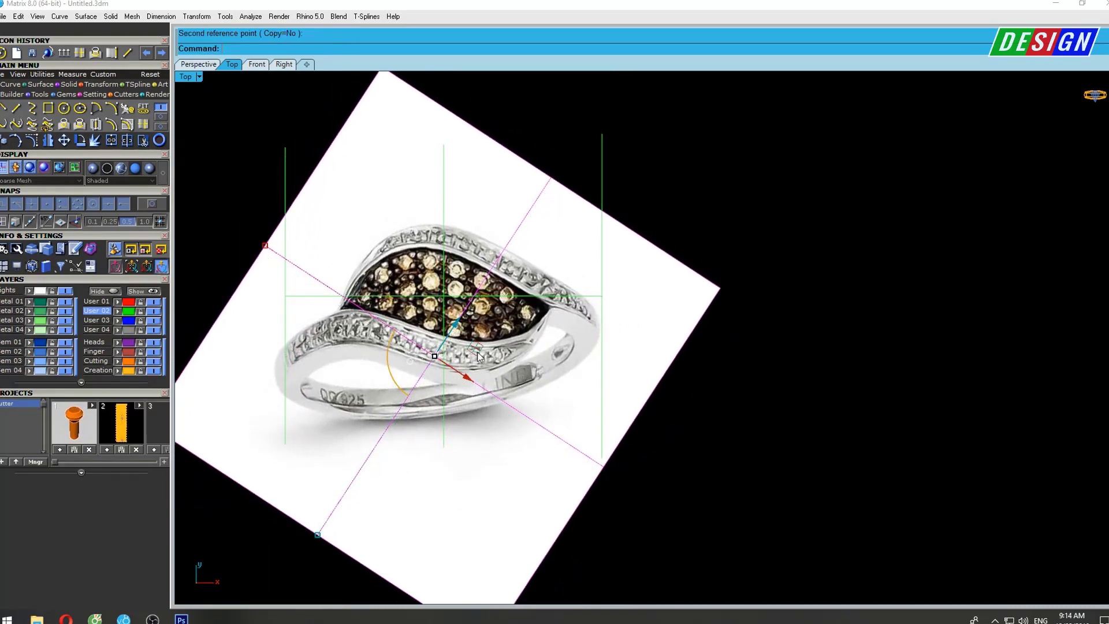
Lower the picture beneath the ring curves in the Front view and lock it.
right_drag(504, 343, 578, 328)
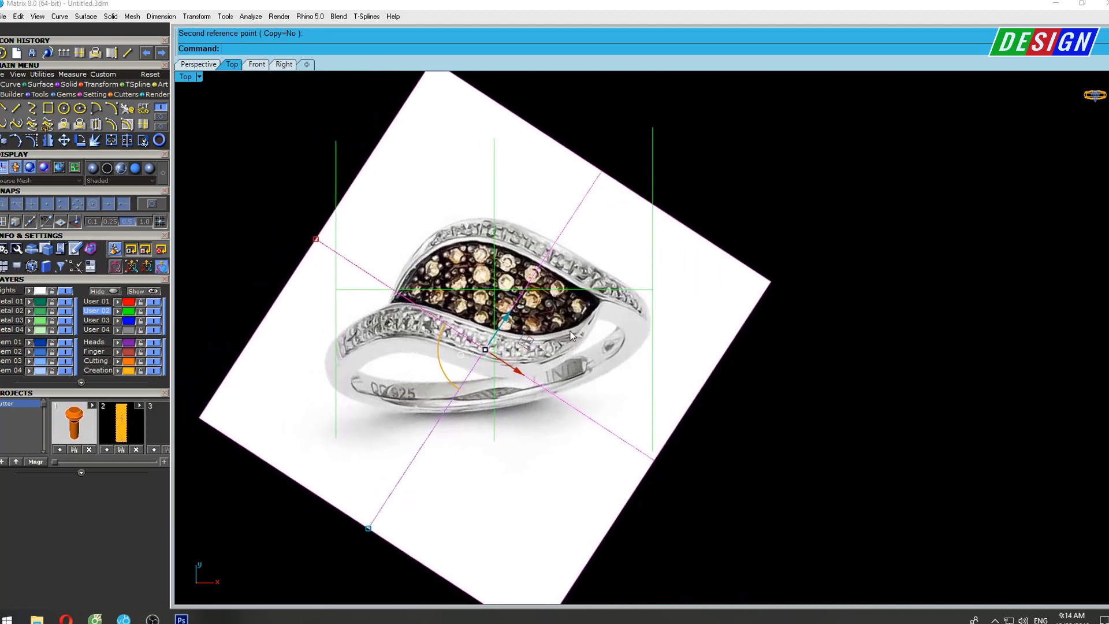
click(587, 359)
double_click(186, 77)
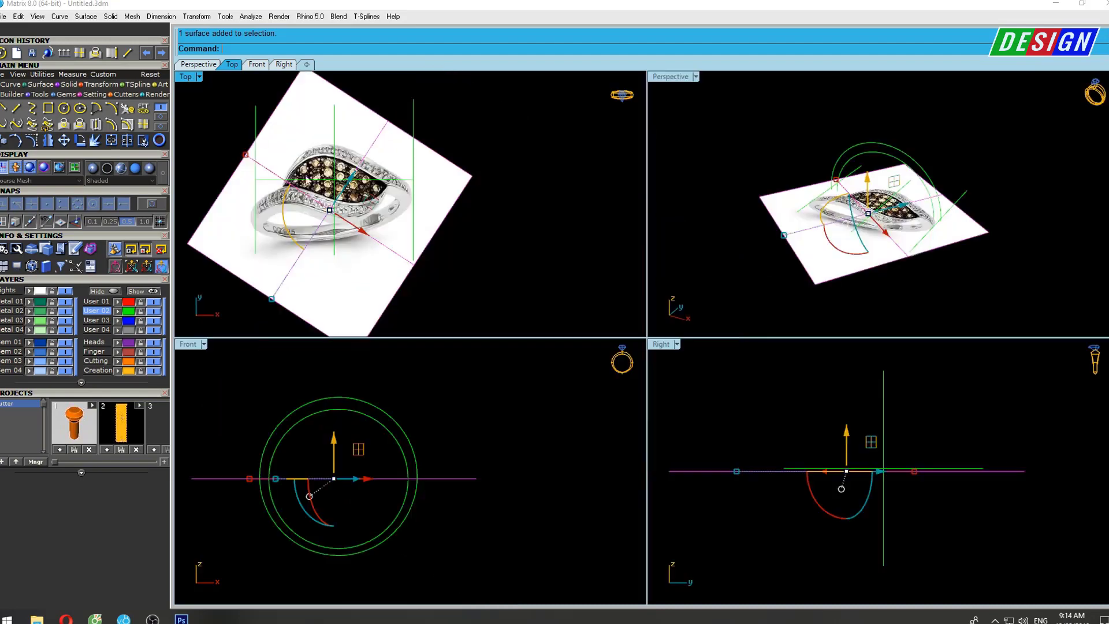
drag(338, 440, 338, 445)
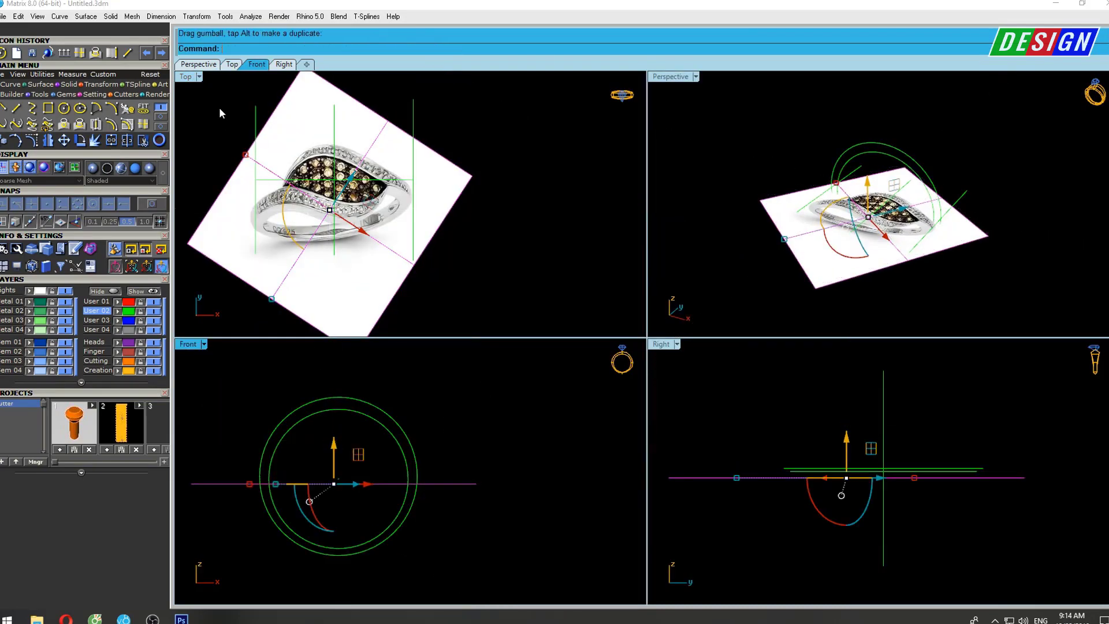
double_click(186, 77)
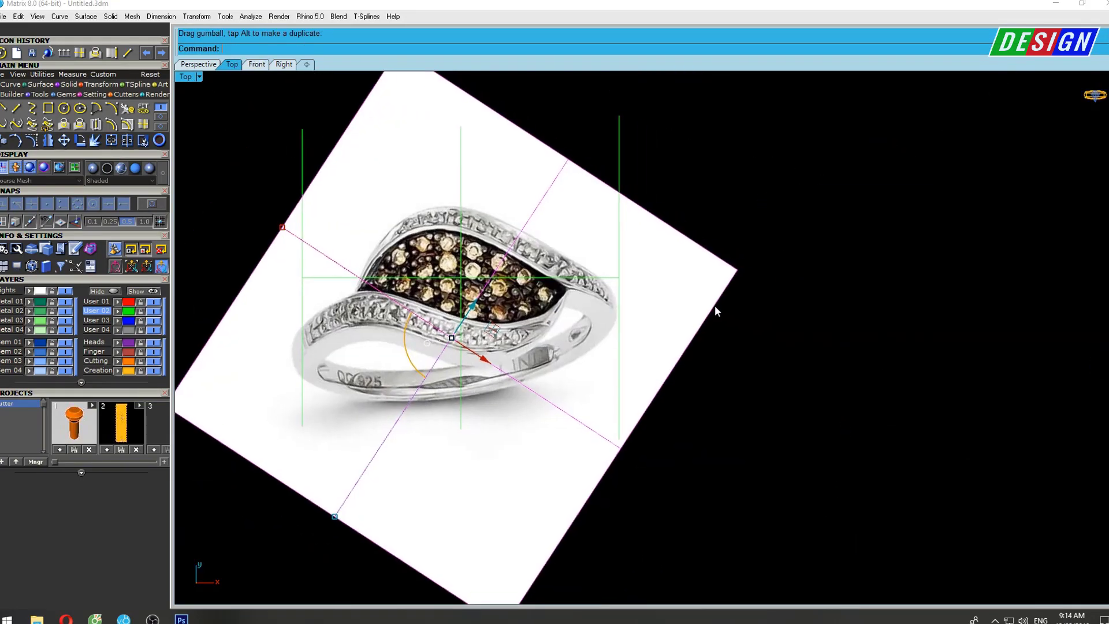
text(lock)
key(Return)
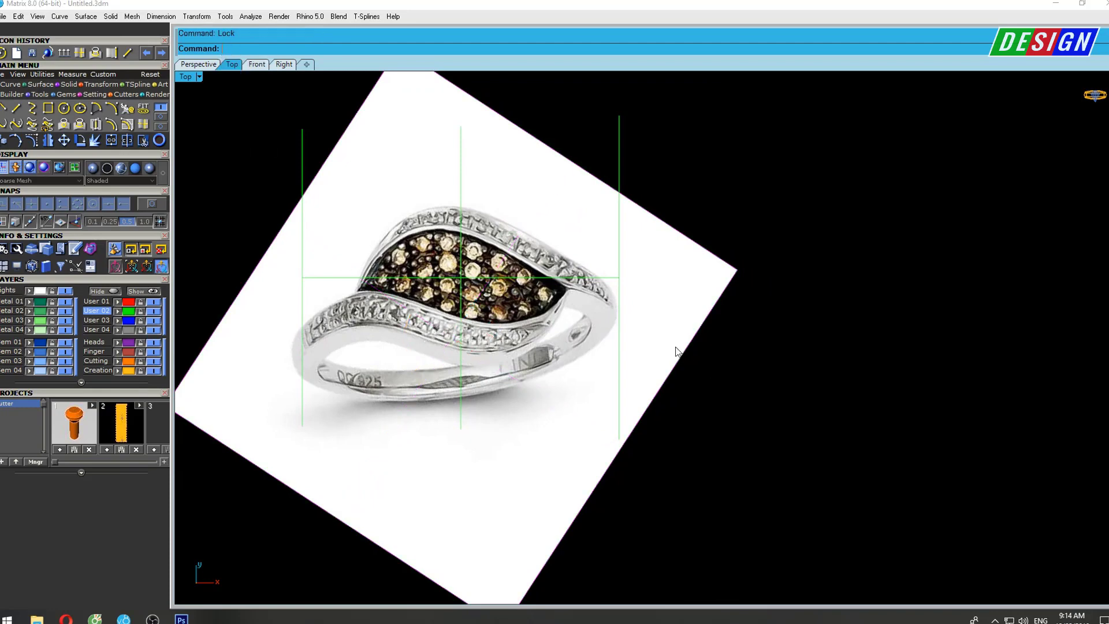
right_drag(677, 342, 716, 348)
Trace an interpolated curve through five points along the stone panel's lower edge, showing control points.
click(32, 108)
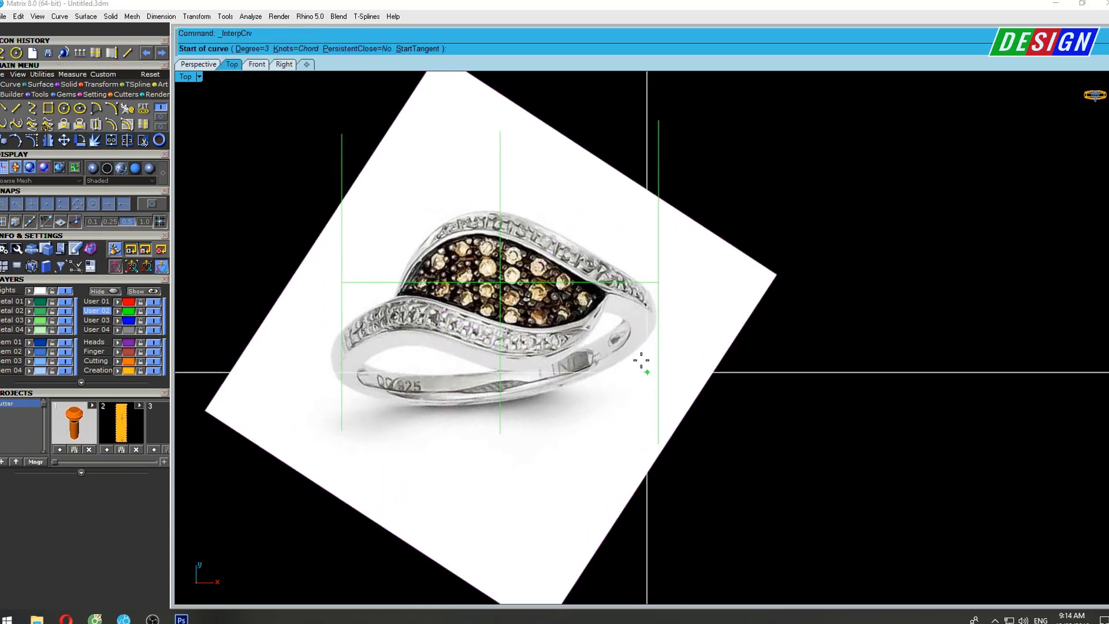
right_drag(638, 371, 620, 359)
right_drag(561, 313, 615, 313)
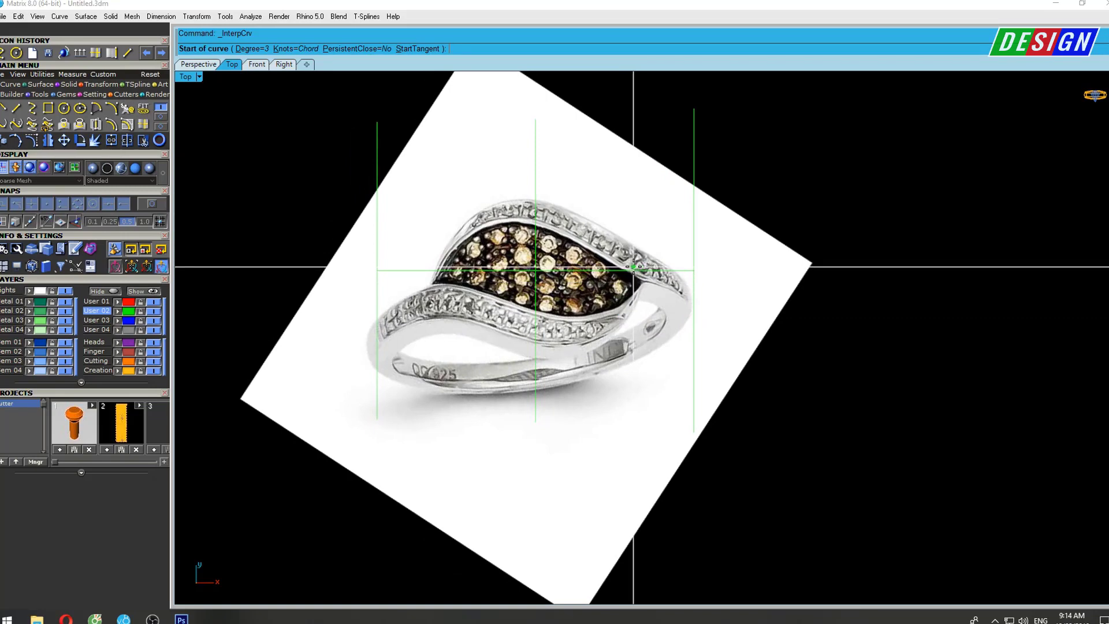
click(637, 257)
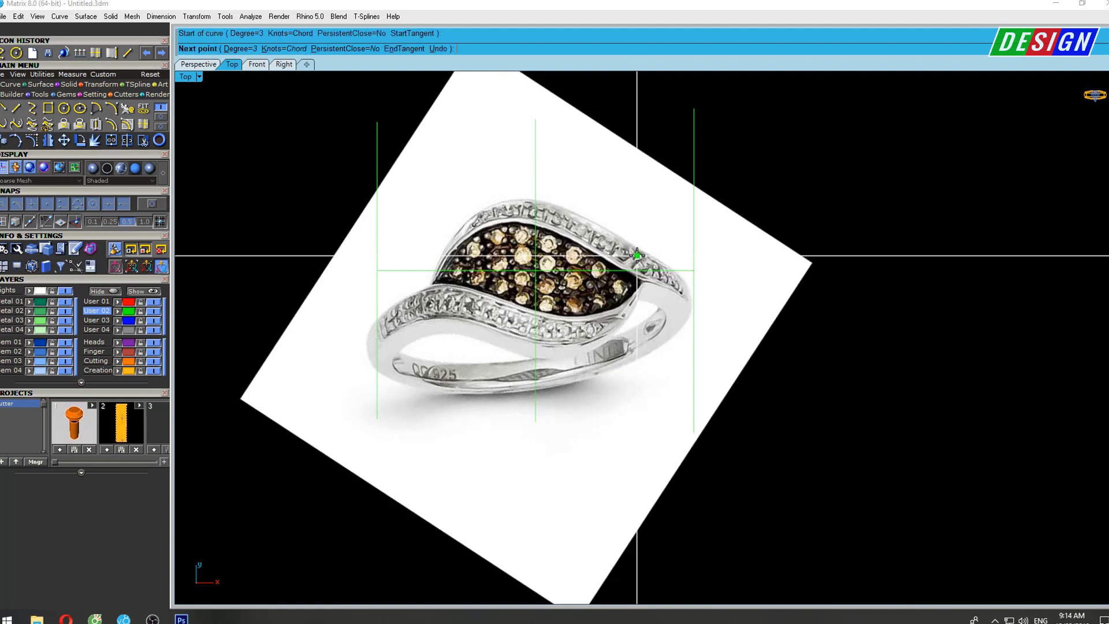
click(611, 304)
click(541, 309)
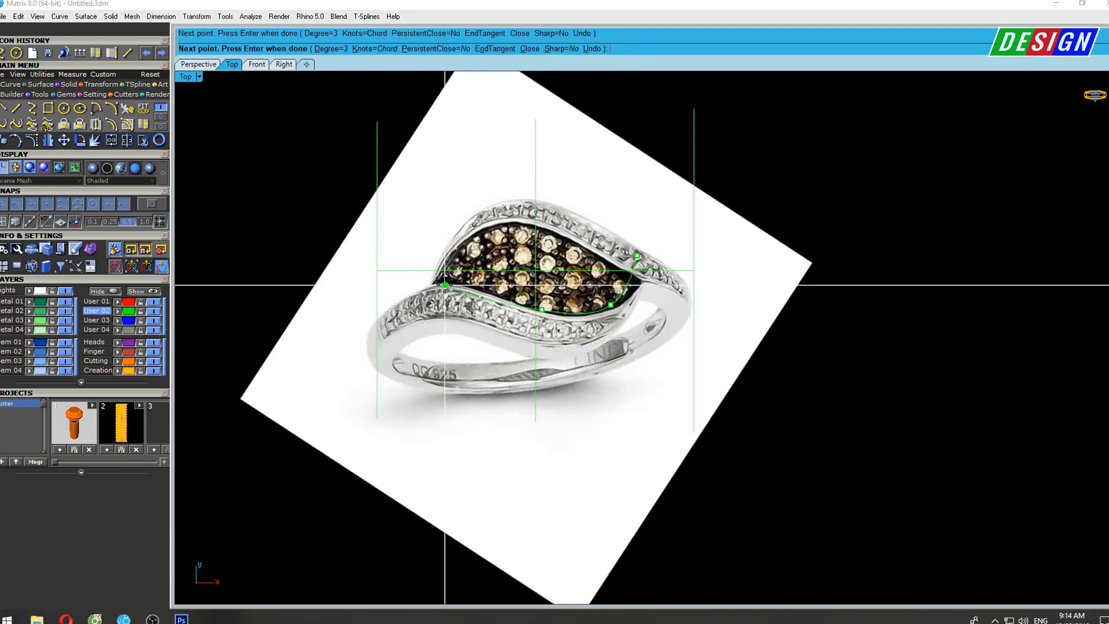
click(445, 285)
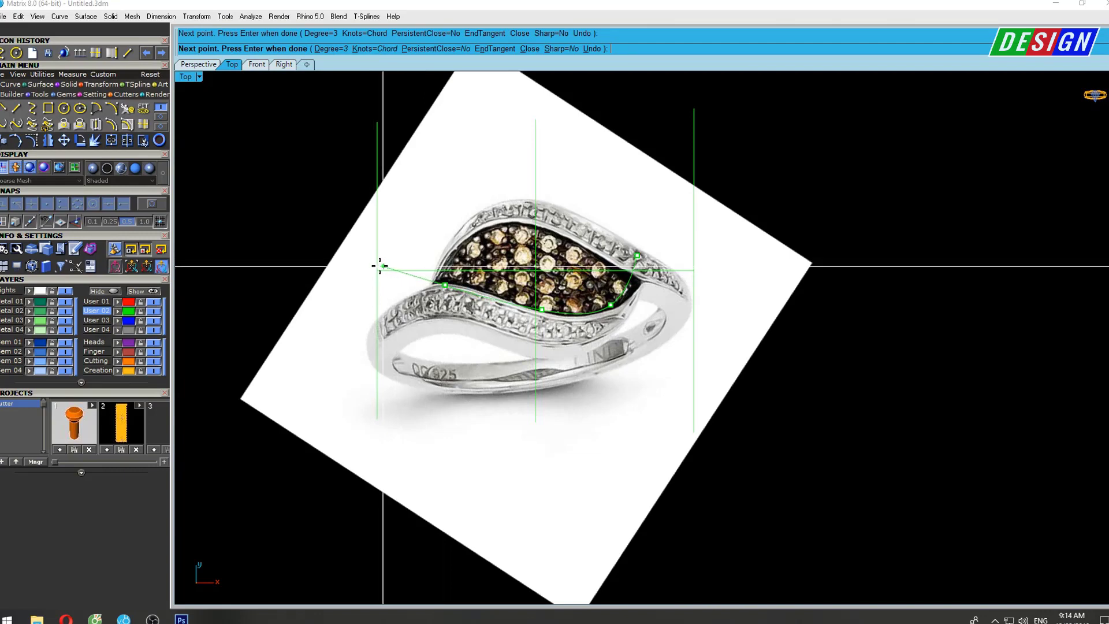
click(361, 265)
key(Return)
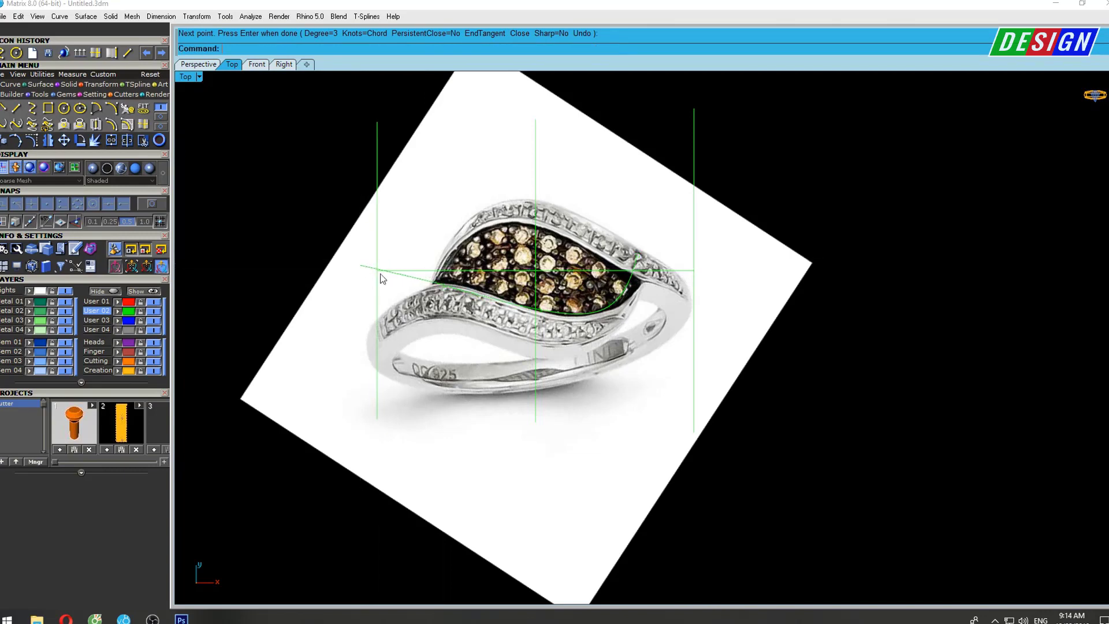
key(Return)
scroll(361, 282, up, 1)
Drag the curve's left end and control points so it hugs the panel's lower edge.
scroll(340, 290, up, 1)
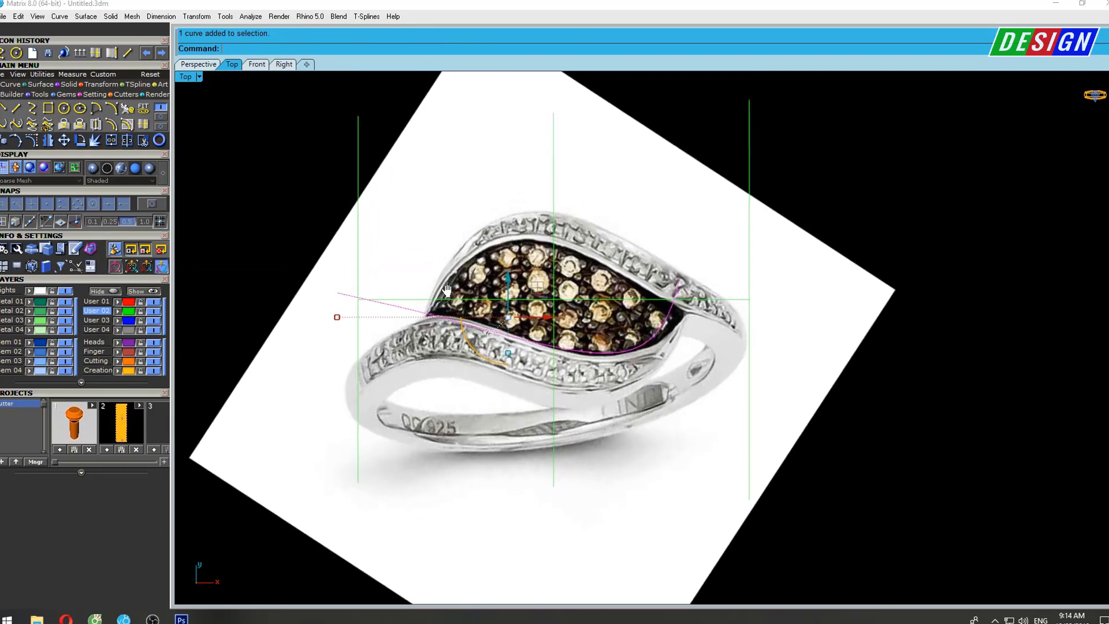
scroll(337, 315, up, 1)
key(F10)
scroll(354, 309, up, 2)
click(324, 284)
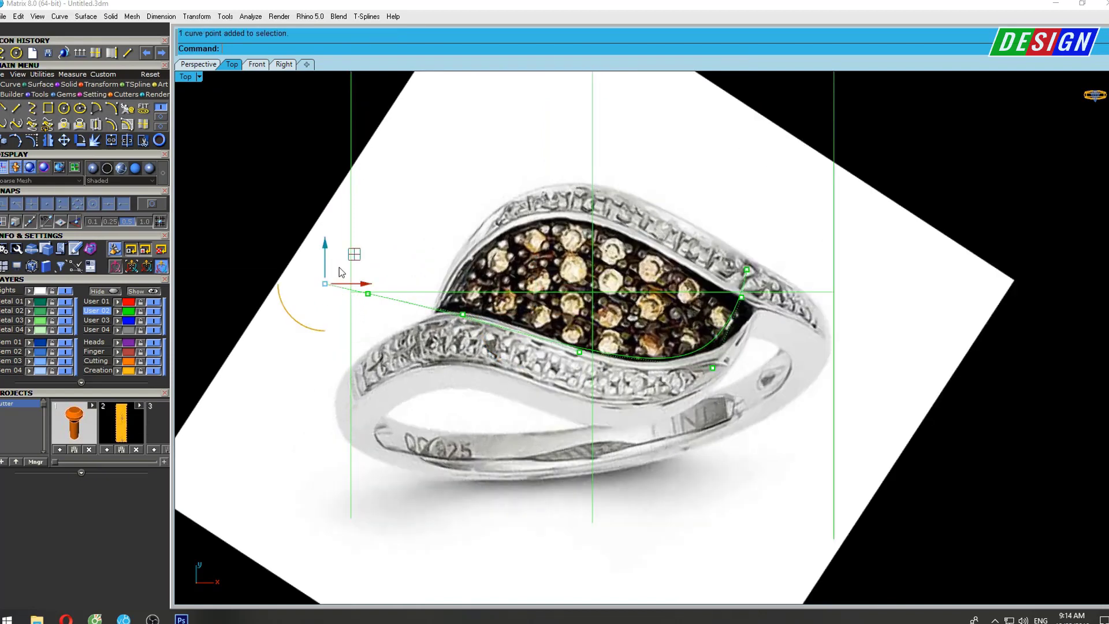
drag(355, 254, 426, 228)
mouse_move(324, 282)
mouse_down()
mouse_move(410, 242)
mouse_move(363, 232)
mouse_up()
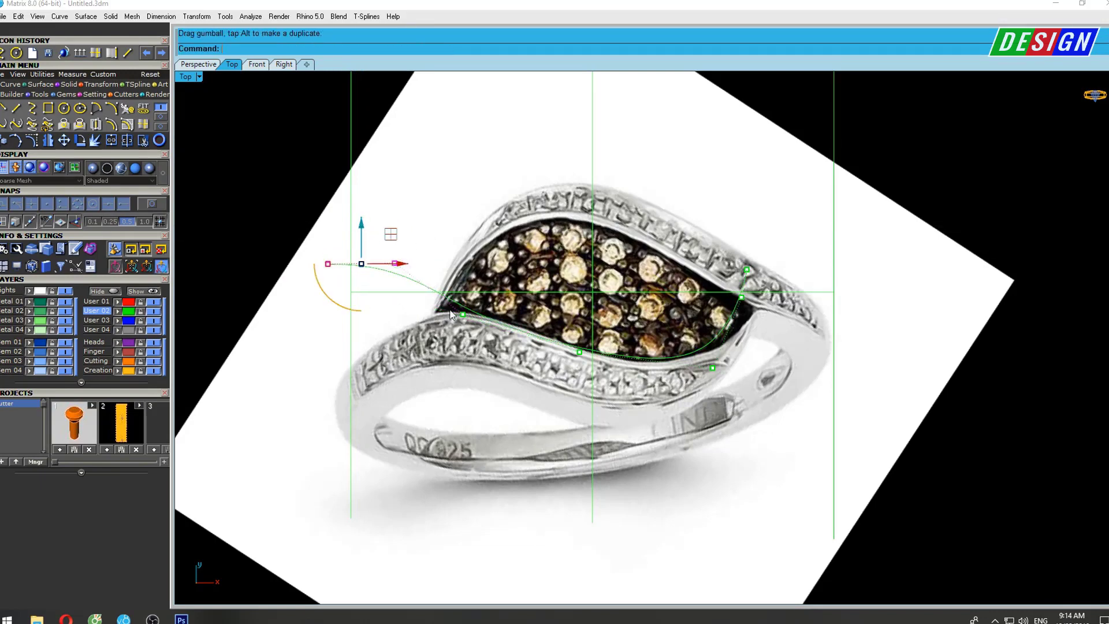
drag(463, 314, 480, 313)
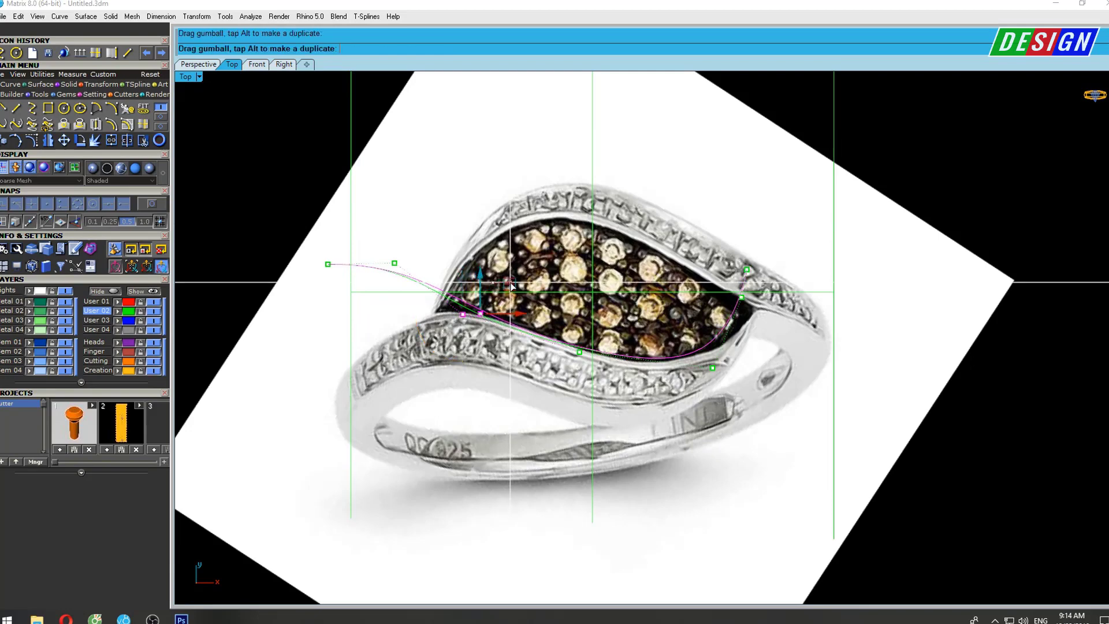
drag(624, 331, 595, 337)
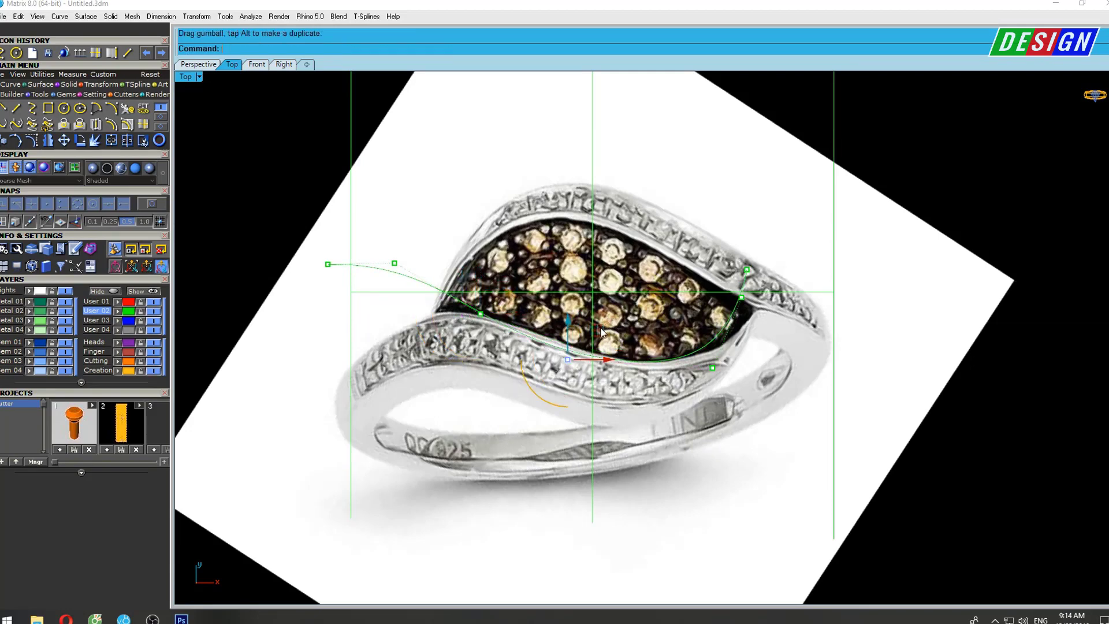
click(712, 367)
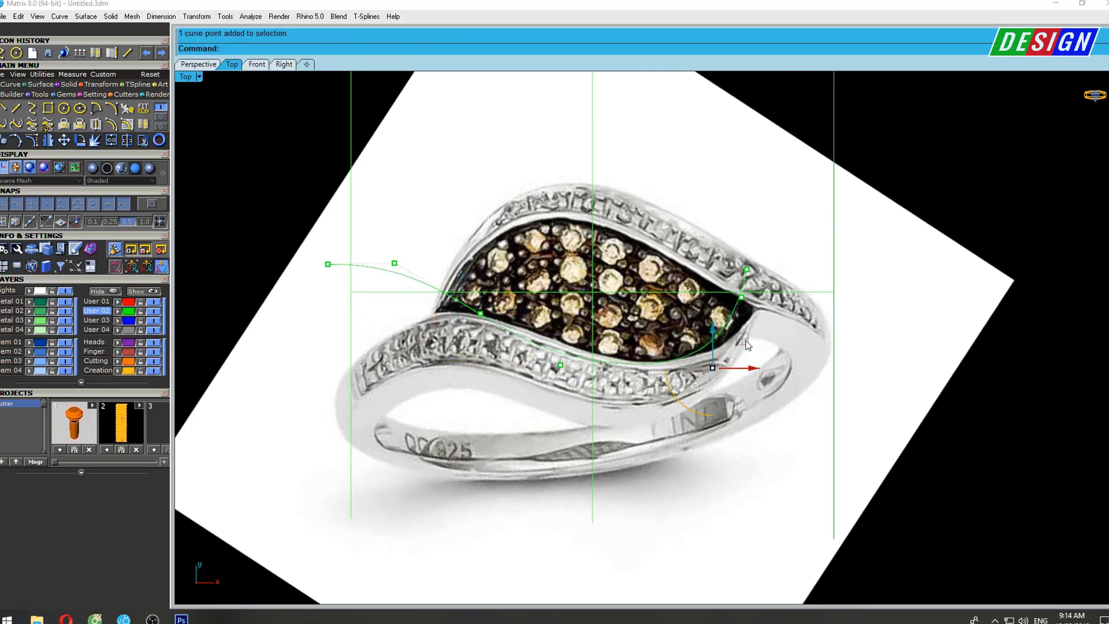
mouse_move(538, 339)
right_down()
mouse_move(493, 327)
mouse_move(546, 328)
right_up()
click(493, 327)
Offset the traced curve by 2.5 to one side and window-select both curves.
text(O)
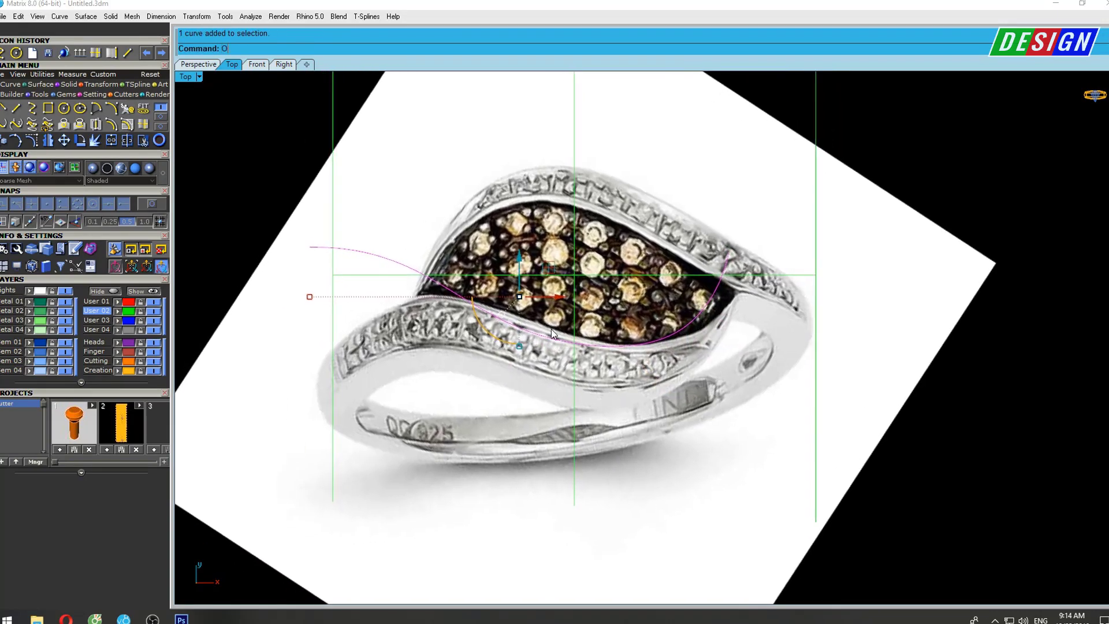
text(ffset)
key(Return)
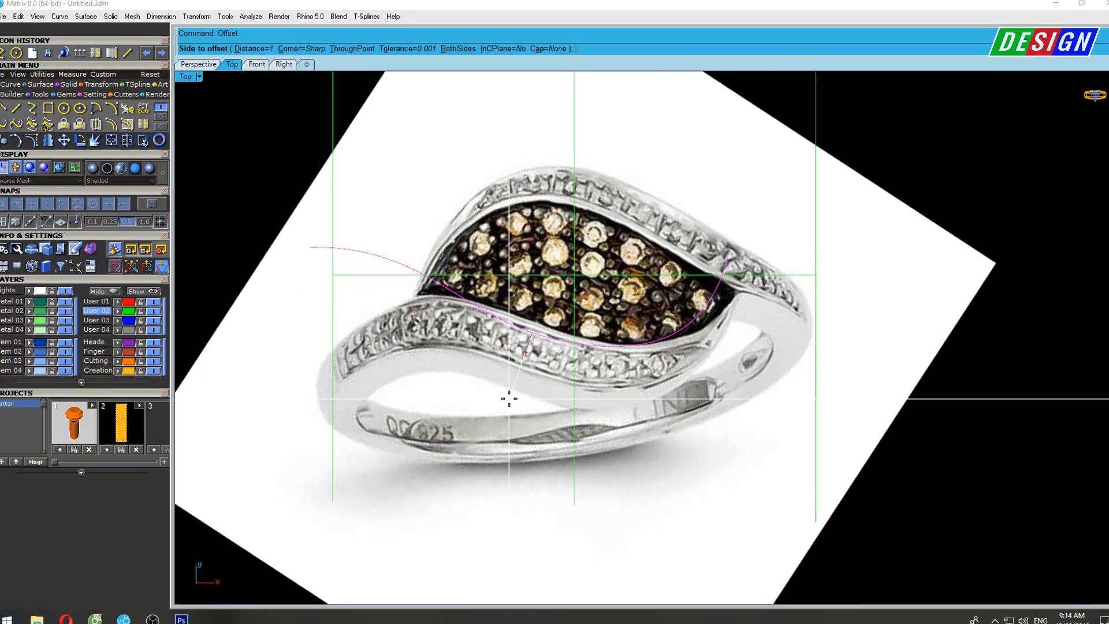
text(3)
key(Return)
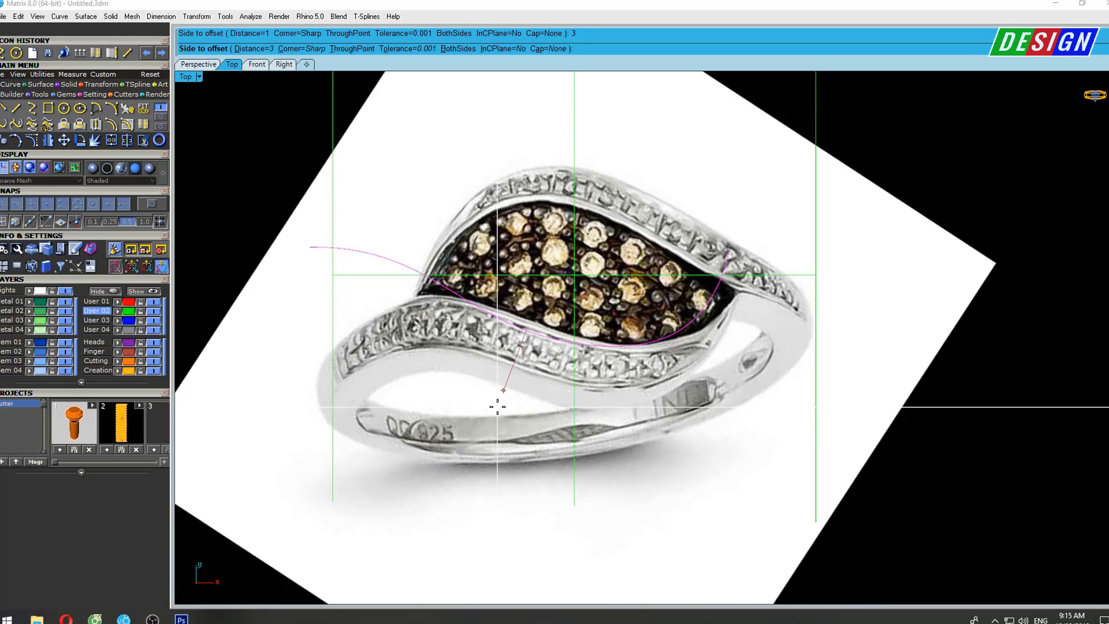
mouse_move(497, 406)
right_down()
mouse_move(525, 332)
mouse_move(517, 346)
right_up()
text(2.5)
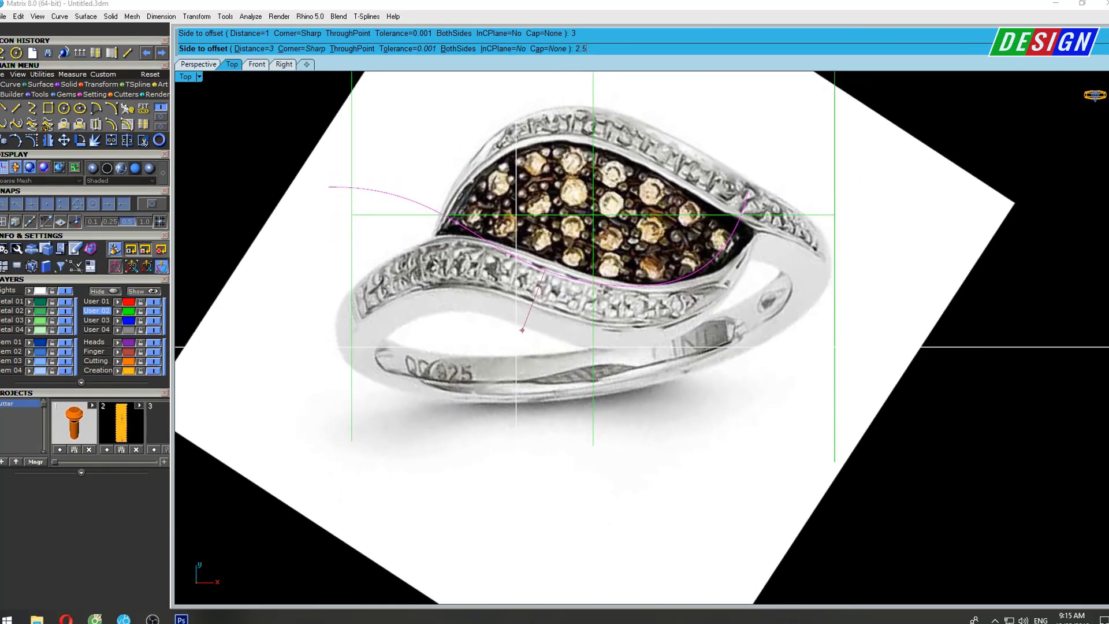
key(Return)
click(516, 346)
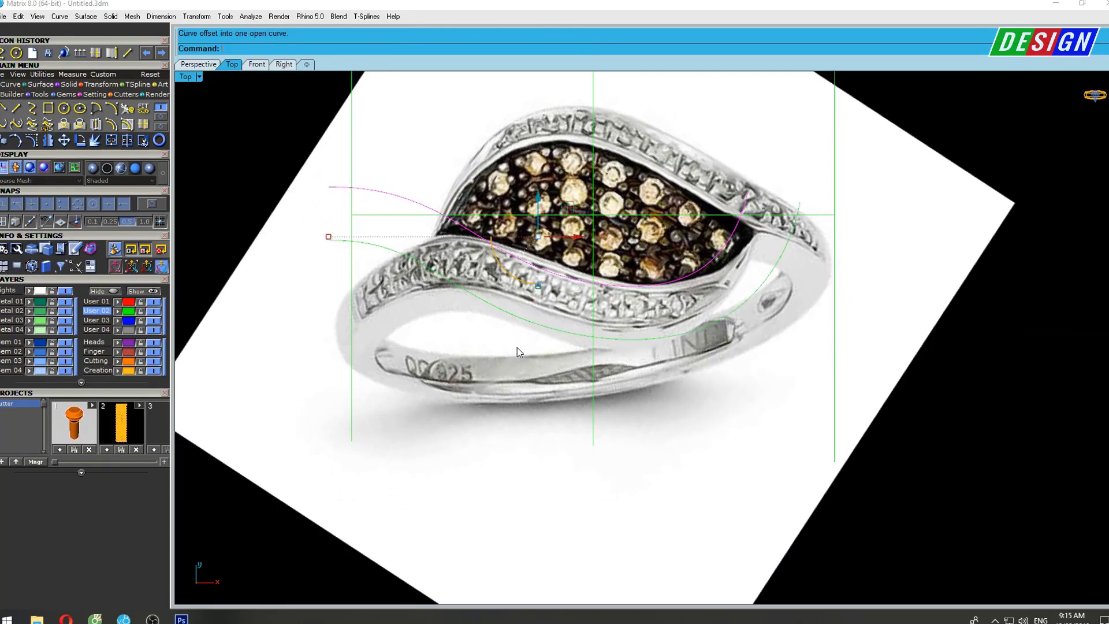
right_drag(518, 348, 500, 332)
right_drag(587, 313, 546, 346)
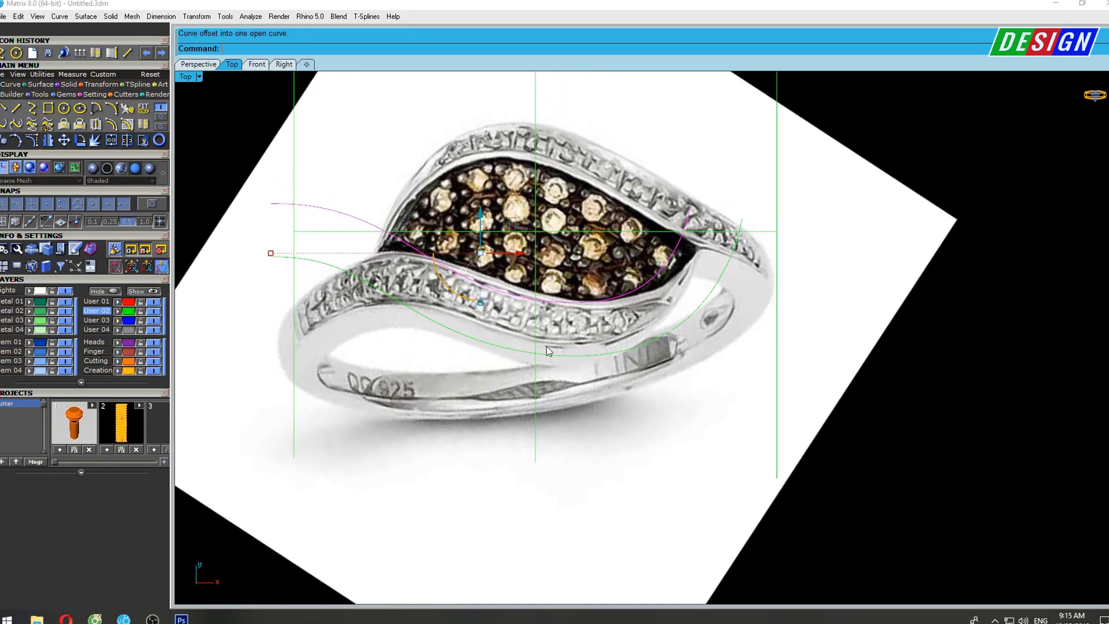
drag(629, 368, 584, 266)
right_drag(643, 323, 619, 317)
Rebuild both band curves to 11 points at degree 3 and show their control points.
text(rebuild)
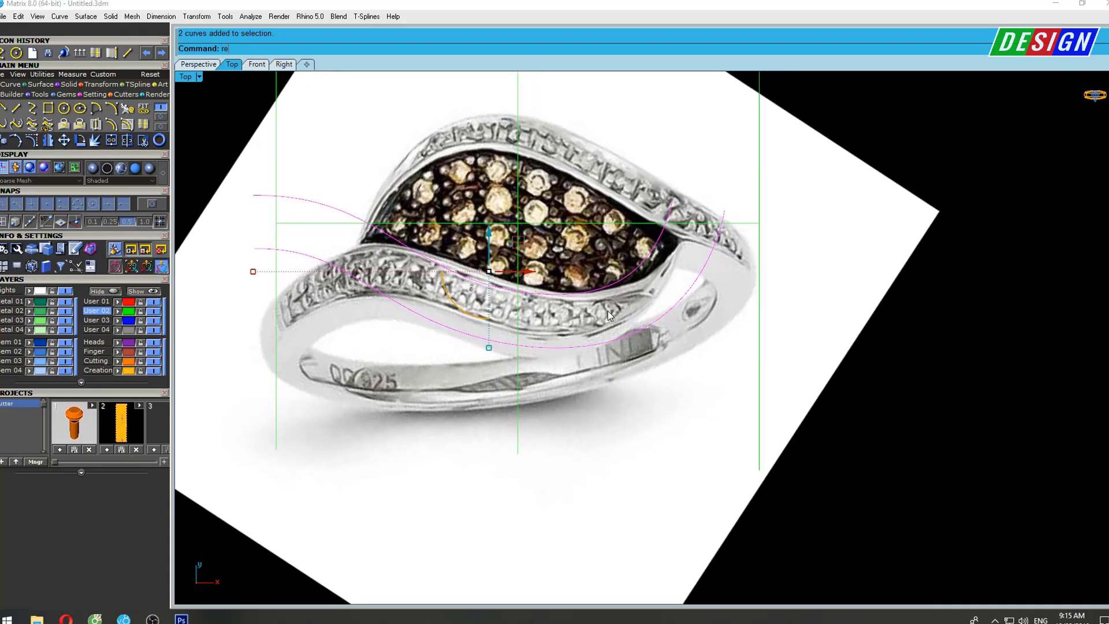
key(Return)
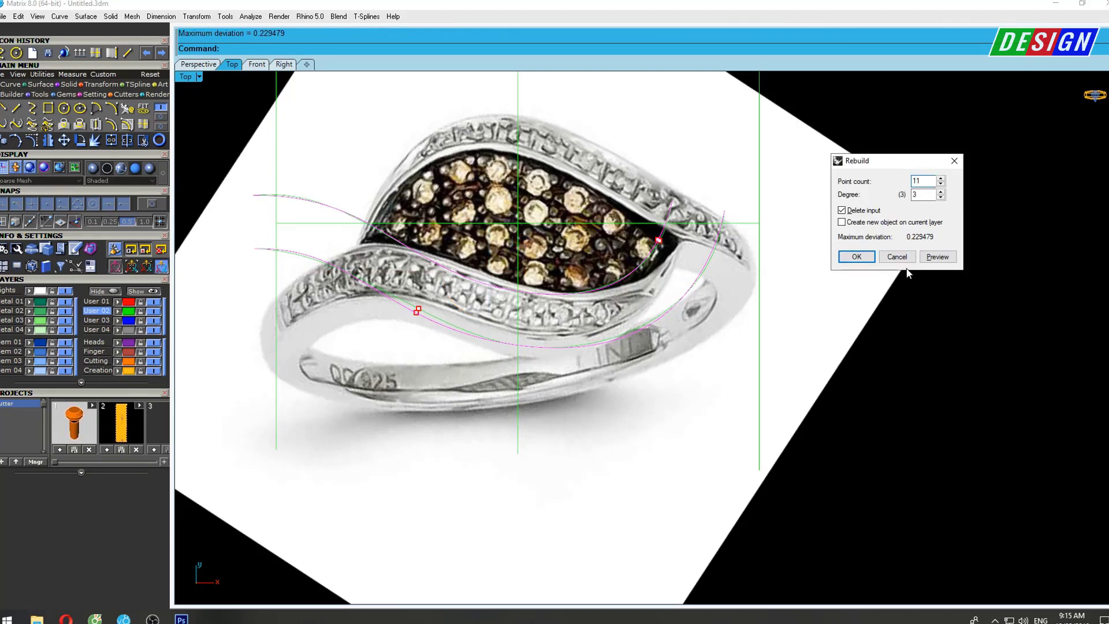
click(857, 257)
mouse_move(699, 288)
right_down()
mouse_move(724, 303)
mouse_move(693, 296)
right_up()
key(F10)
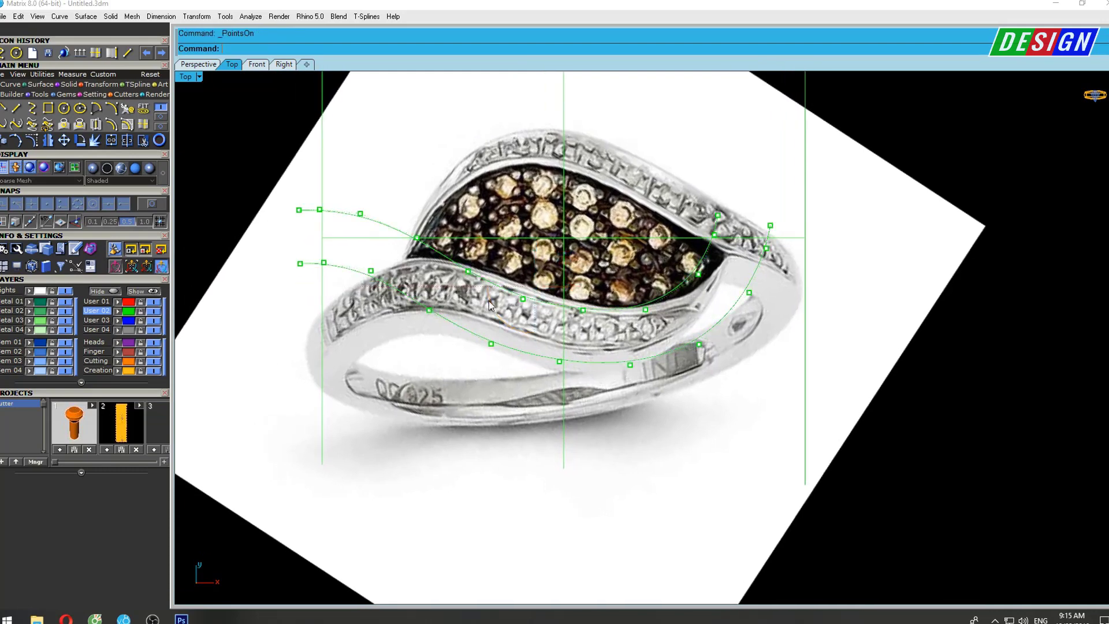
scroll(551, 329, down, 2)
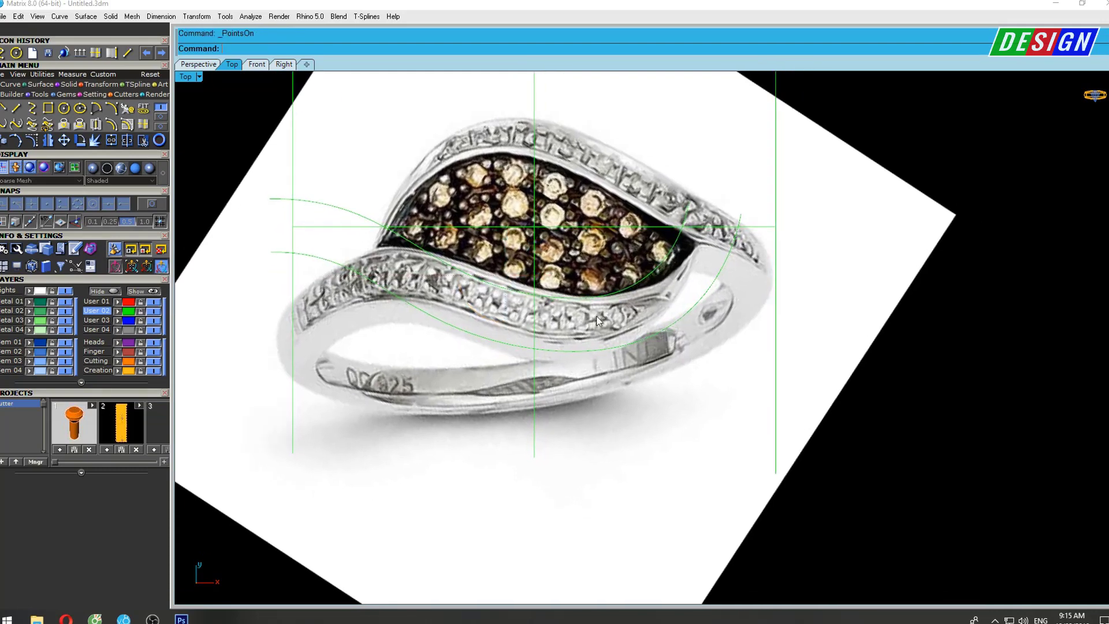
scroll(578, 325, down, 2)
text(Un)
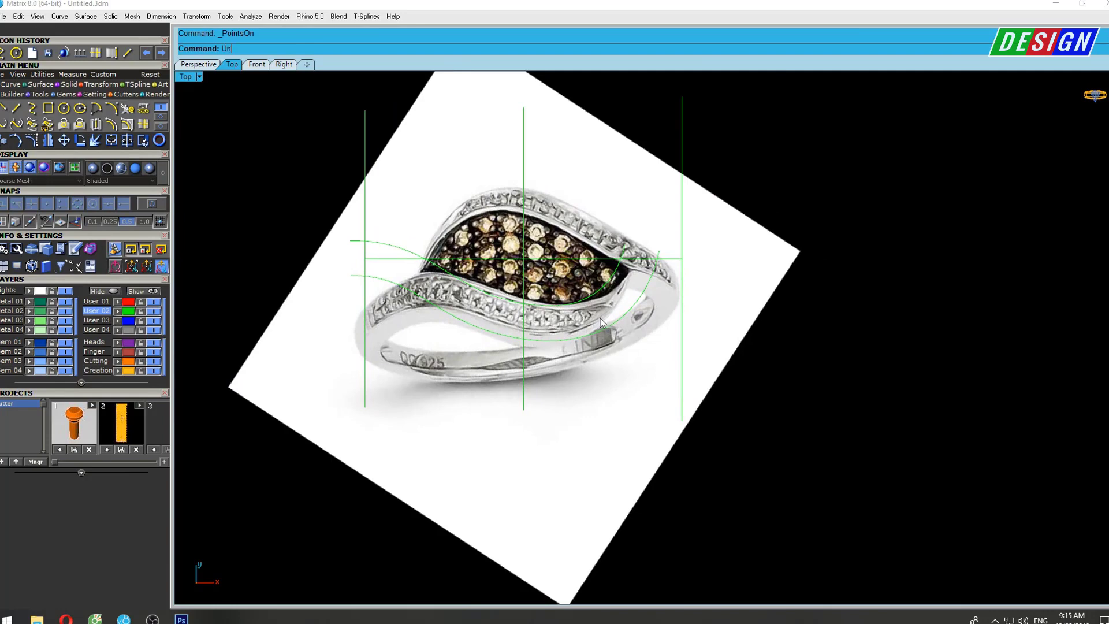
Unlock the ring reference picture.
text(lockSelected)
key(Return)
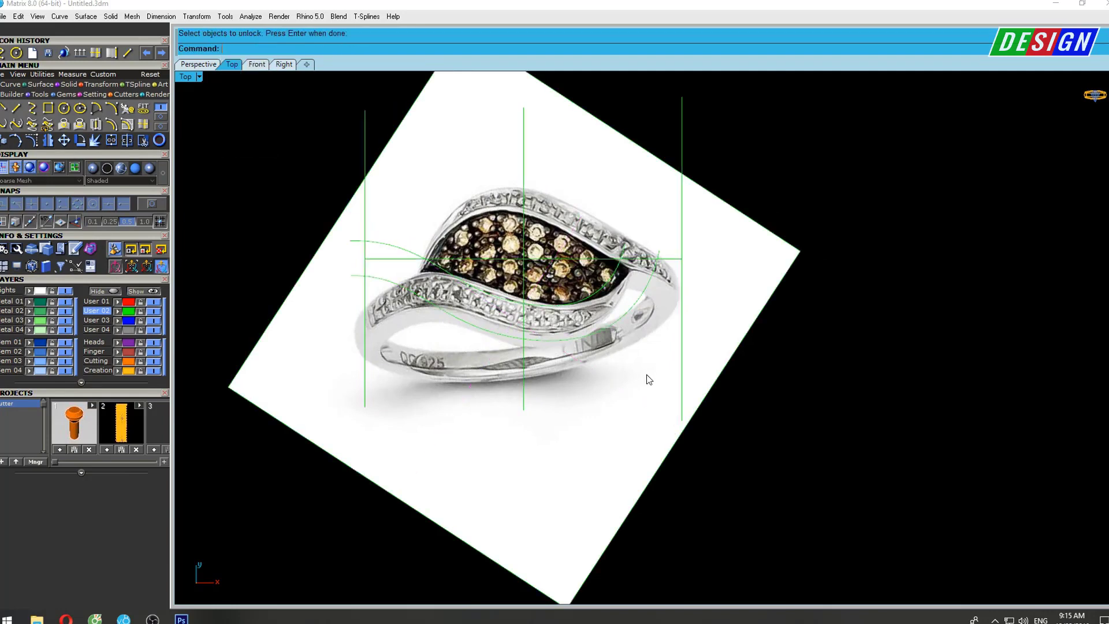
click(649, 379)
mouse_move(648, 379)
right_down()
mouse_move(621, 366)
mouse_move(647, 367)
right_up()
Hide the reference picture and select both magenta band curves.
key(Return)
drag(647, 367, 587, 294)
right_drag(587, 295, 571, 322)
Rotate the band curves about the origin, then undo that rotation.
text(Rotate)
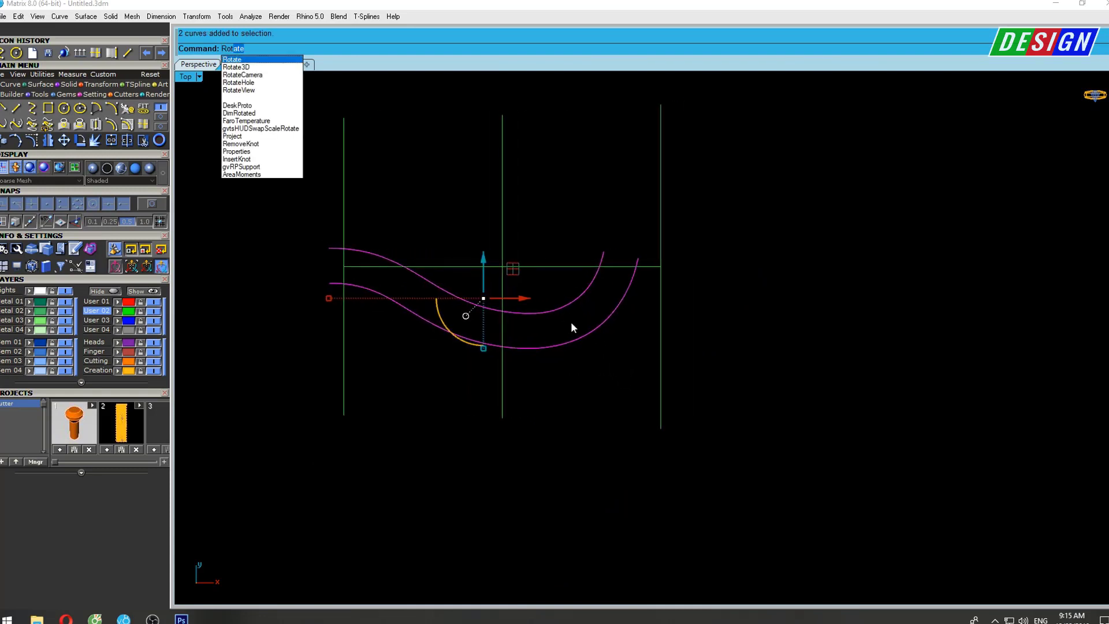
key(Return)
text(0)
key(Return)
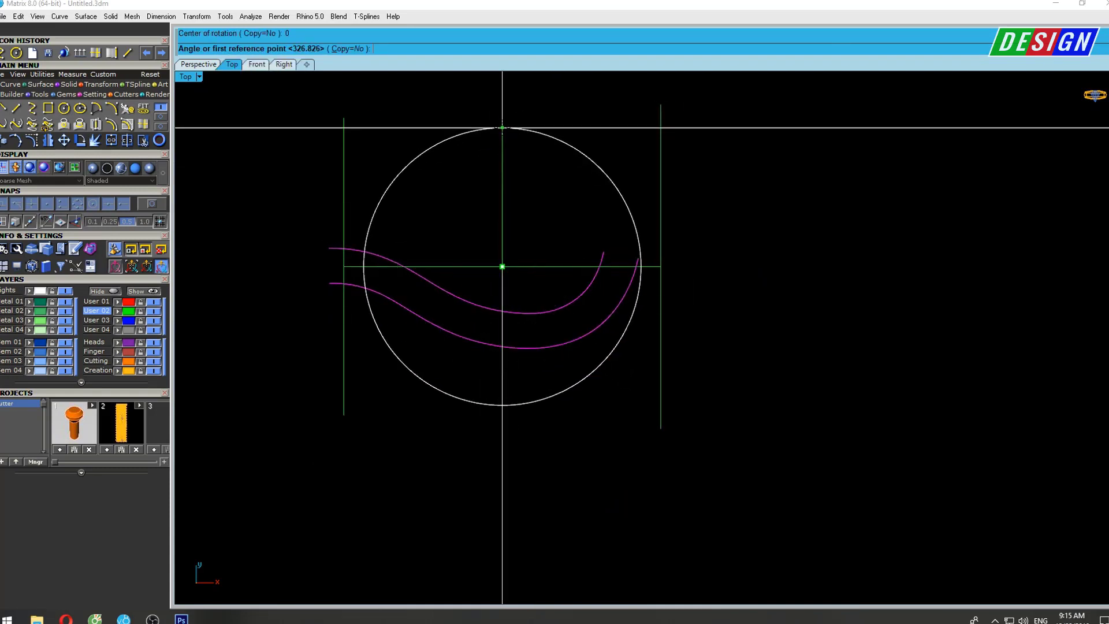
click(502, 127)
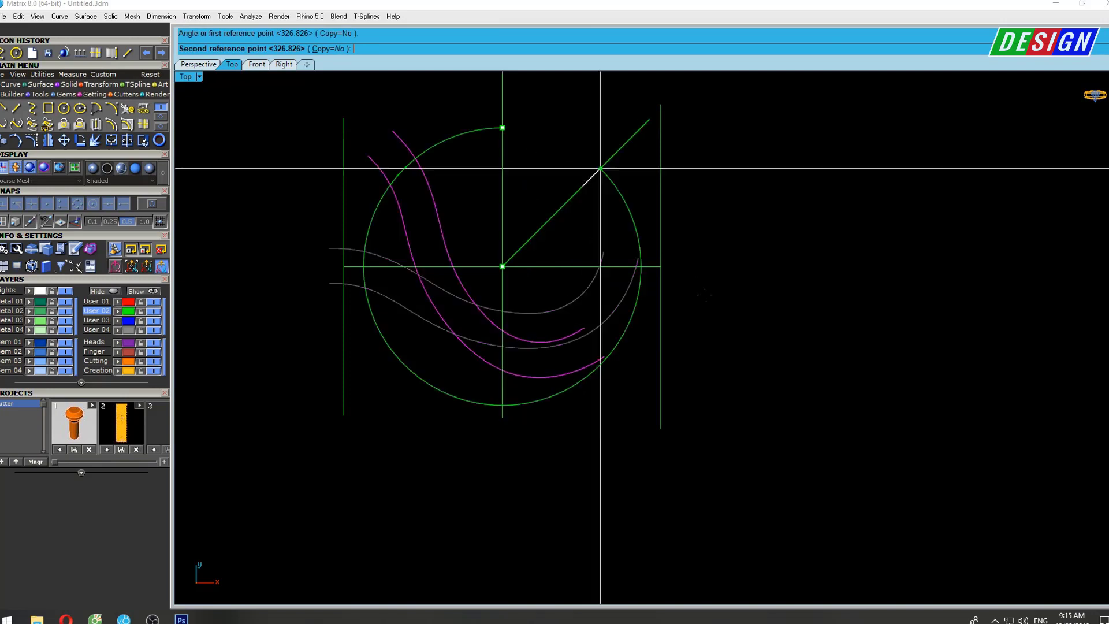
click(536, 449)
right_drag(566, 402, 537, 372)
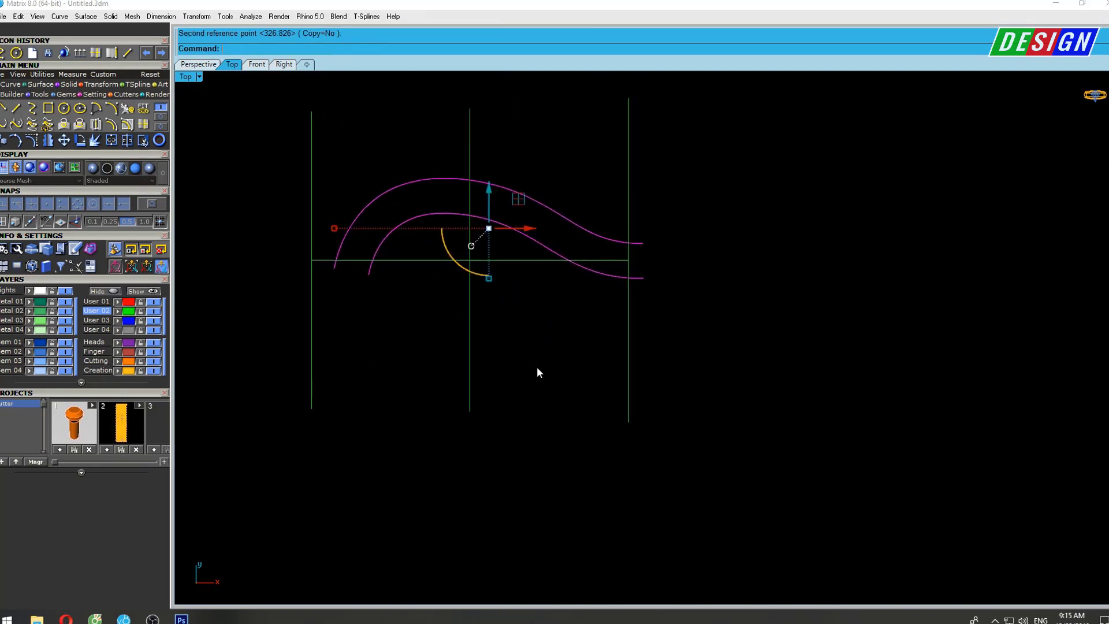
key(ctrl+z)
Rotate a copy of both band curves 180° about origin 0 with Copy=Yes.
right_drag(546, 306, 590, 300)
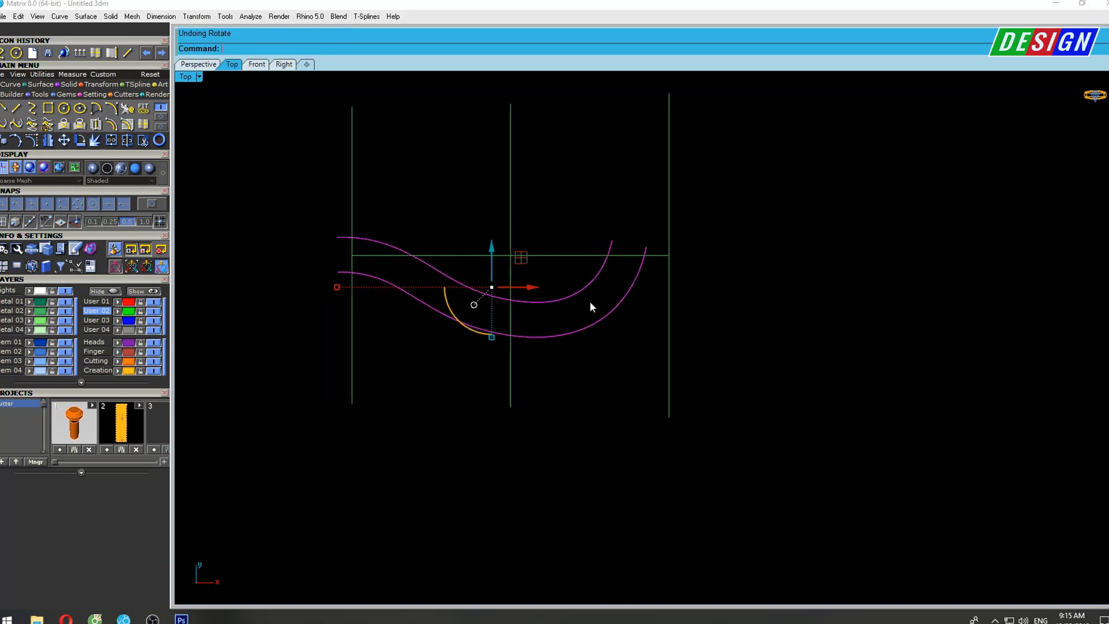
key(Return)
text(0)
key(Return)
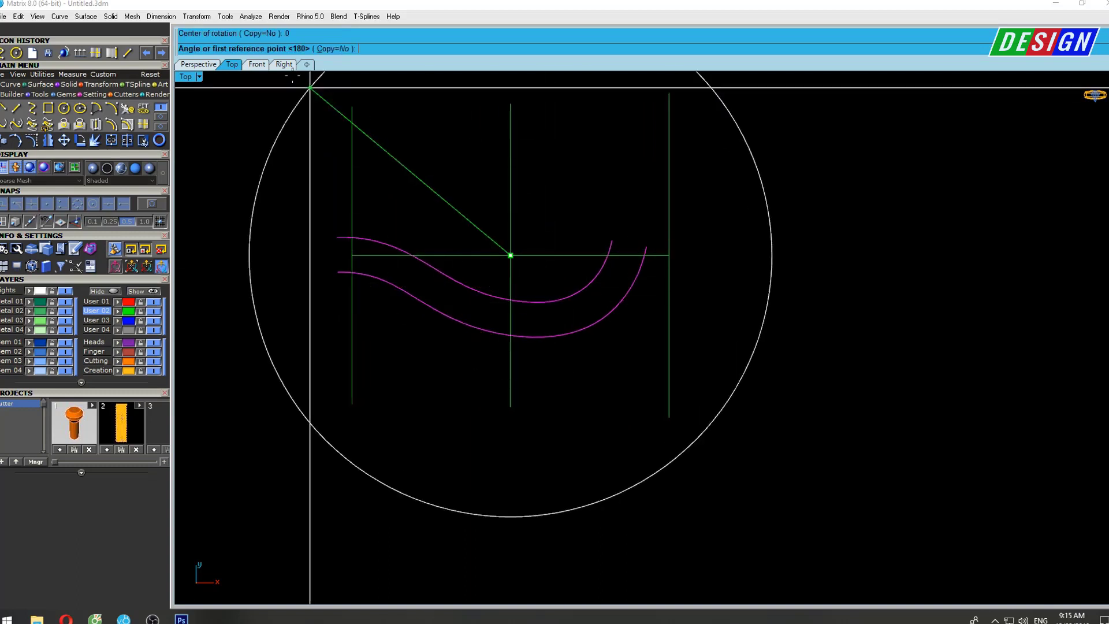
click(332, 49)
click(511, 109)
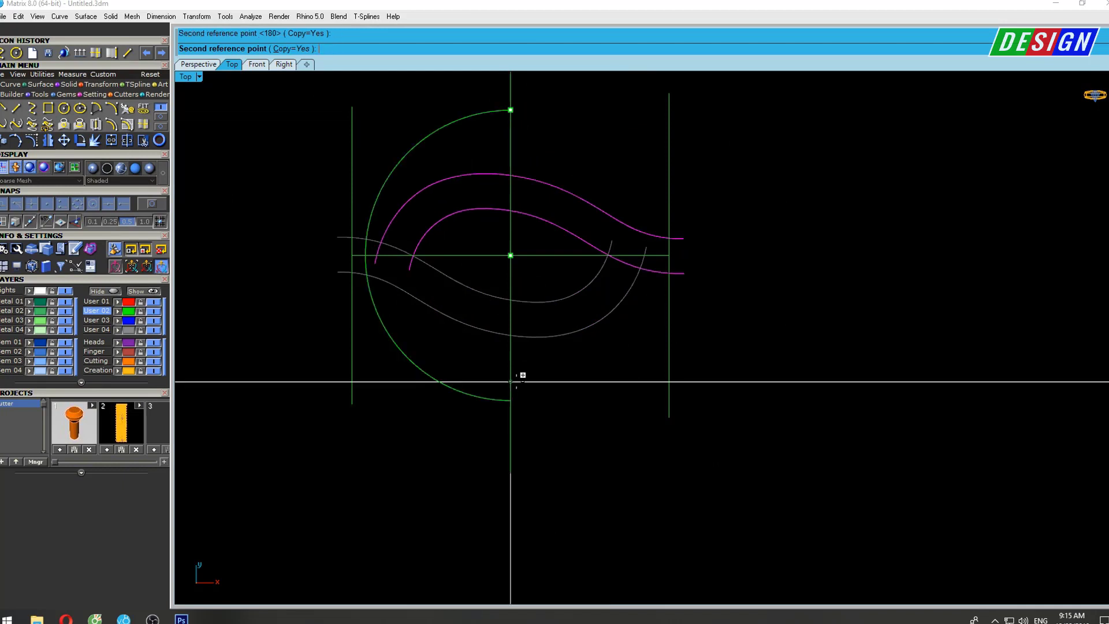
click(517, 378)
right_drag(599, 297, 660, 301)
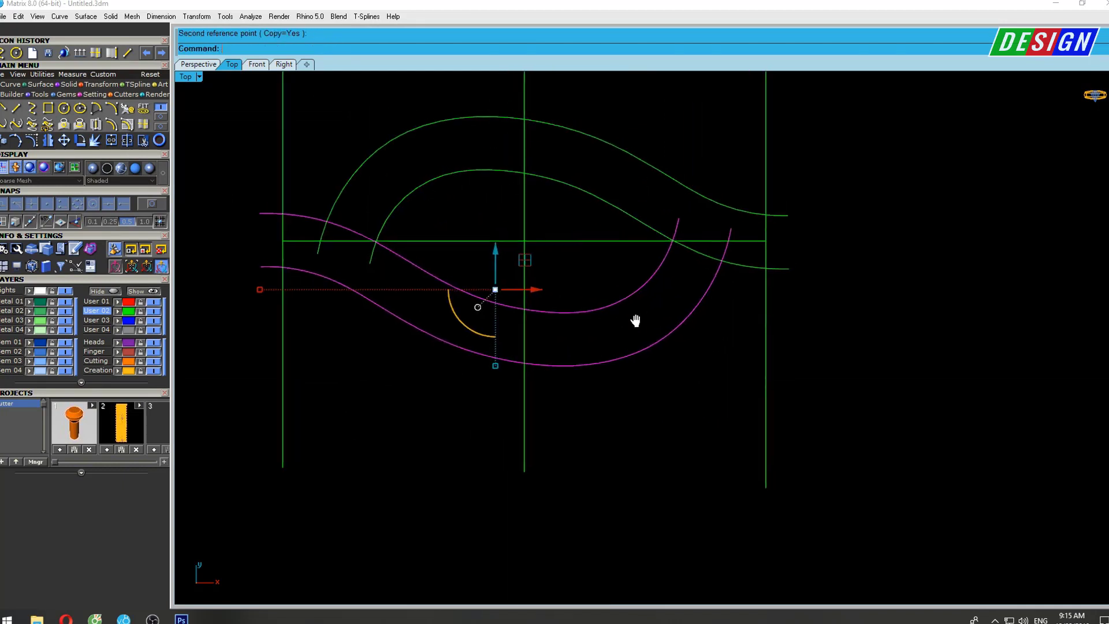
Show the inner curve's control points and shift its two right-end points left.
right_drag(653, 304, 629, 326)
key(Escape)
click(566, 324)
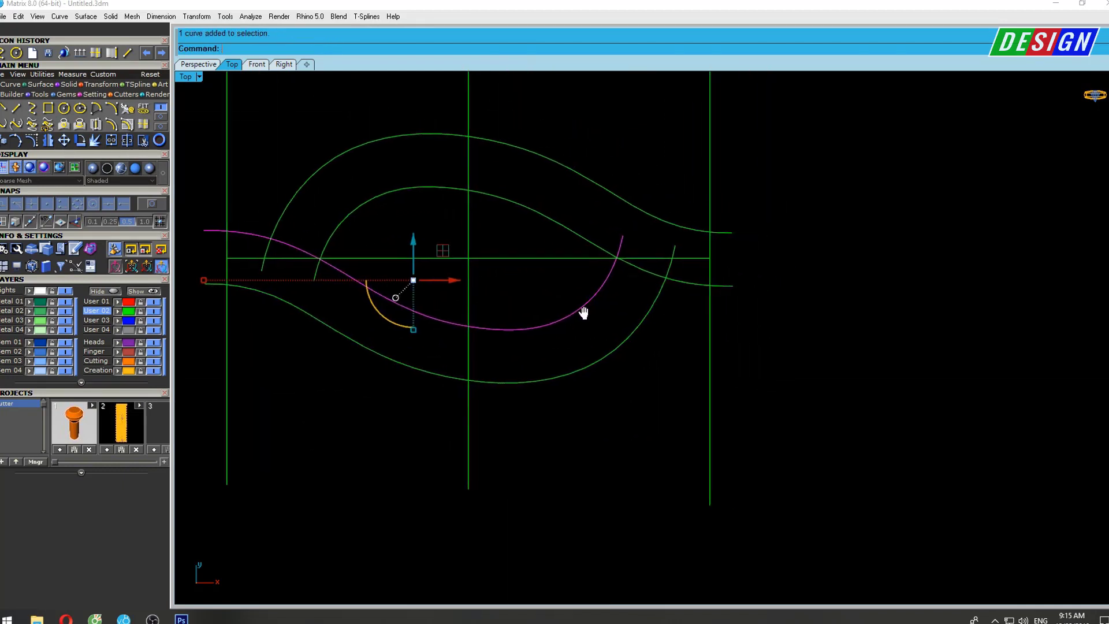
key(F10)
scroll(597, 270, up, 2)
drag(597, 270, 655, 205)
right_drag(657, 235, 740, 250)
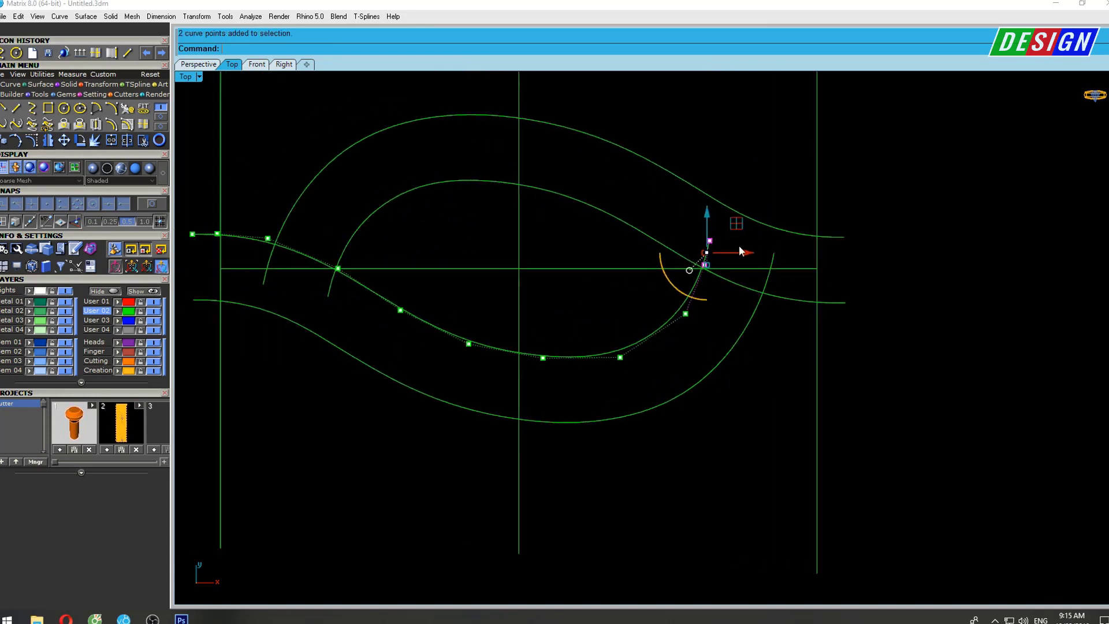
drag(737, 228, 709, 232)
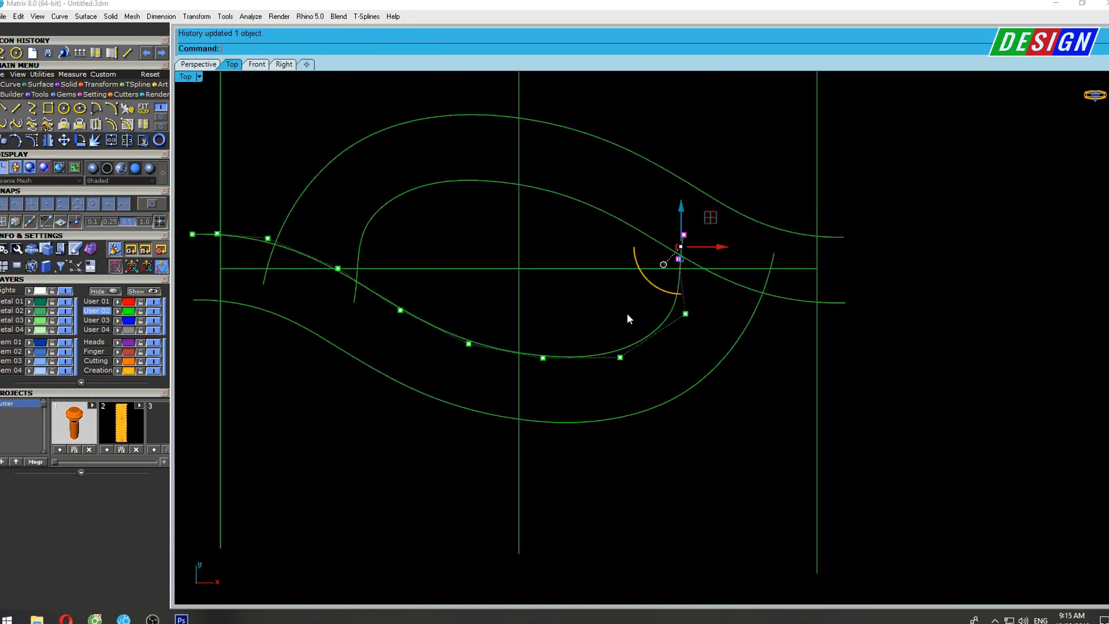
Pull a lower right control point left and move a middle point down-right.
click(685, 314)
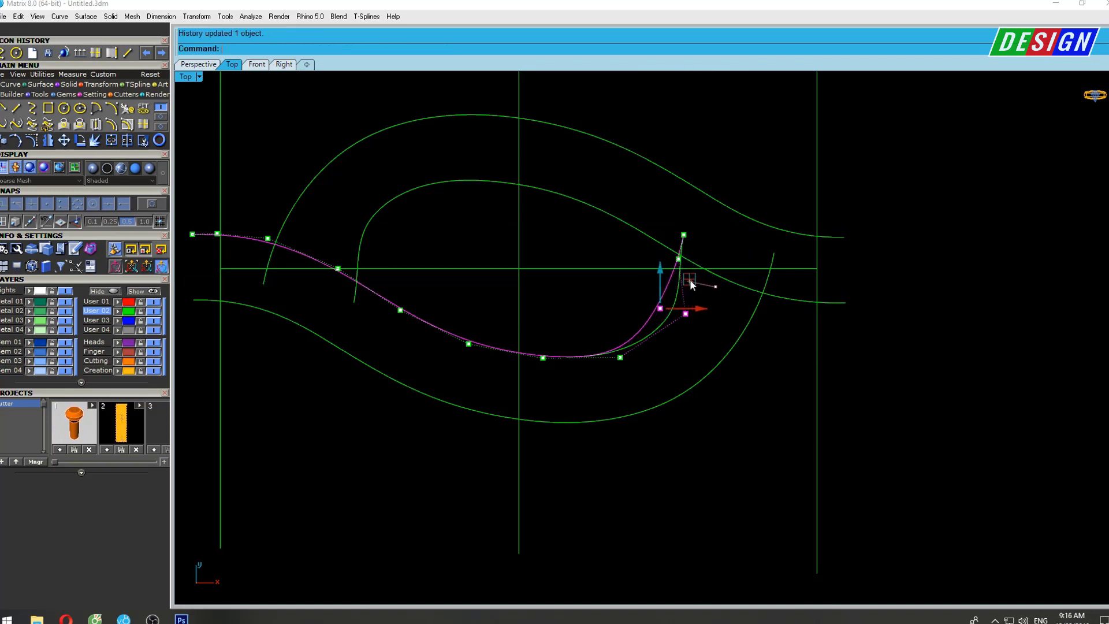
drag(621, 357, 600, 350)
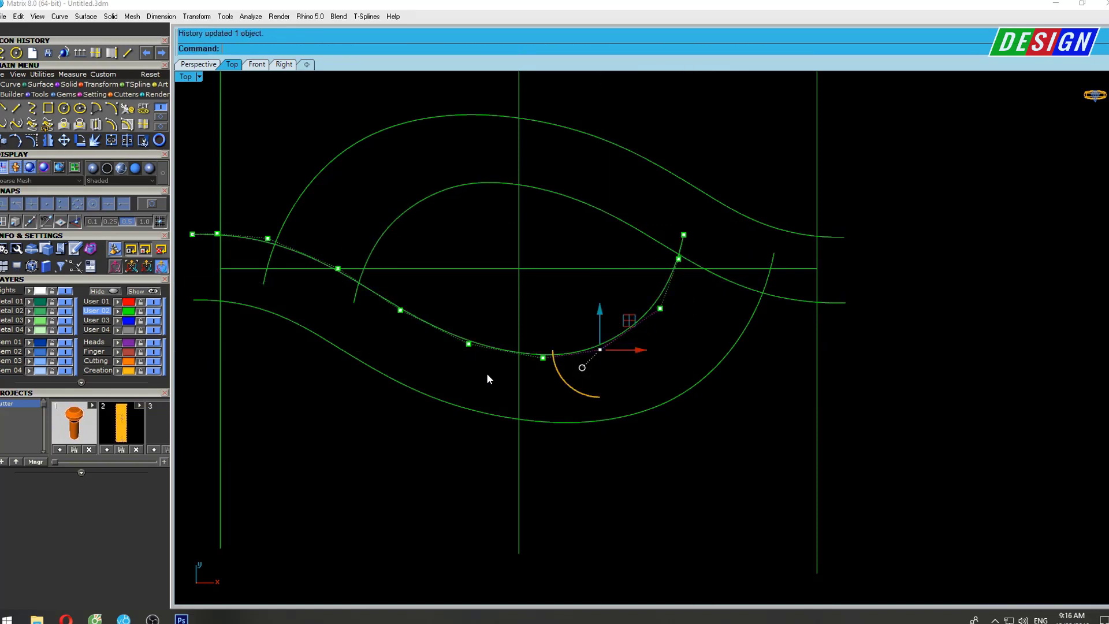
right_drag(486, 372, 589, 360)
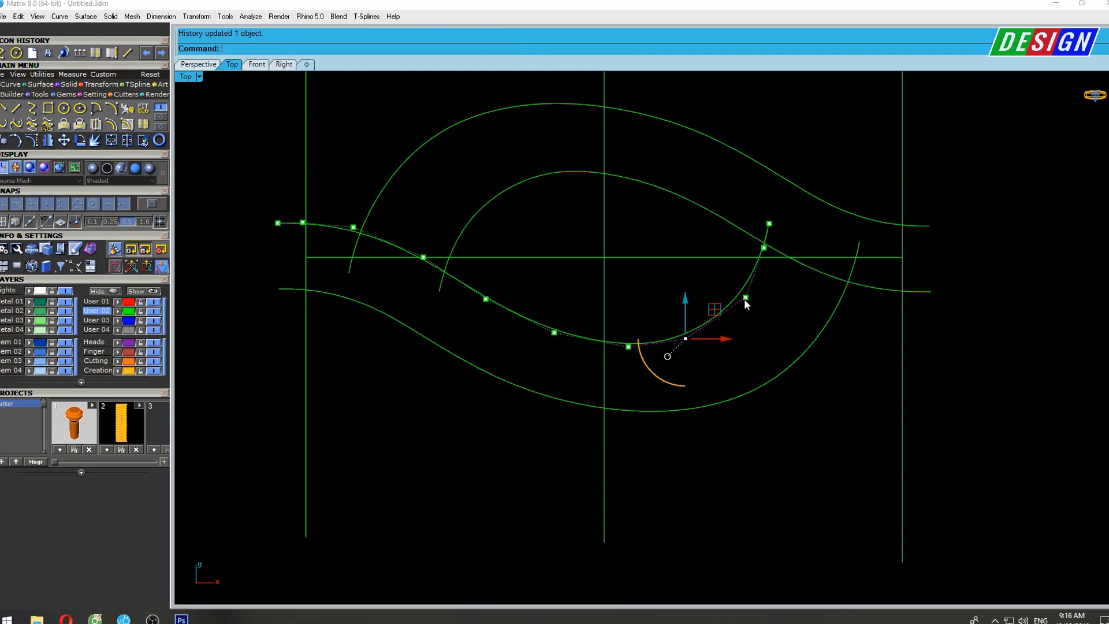
drag(745, 298, 739, 299)
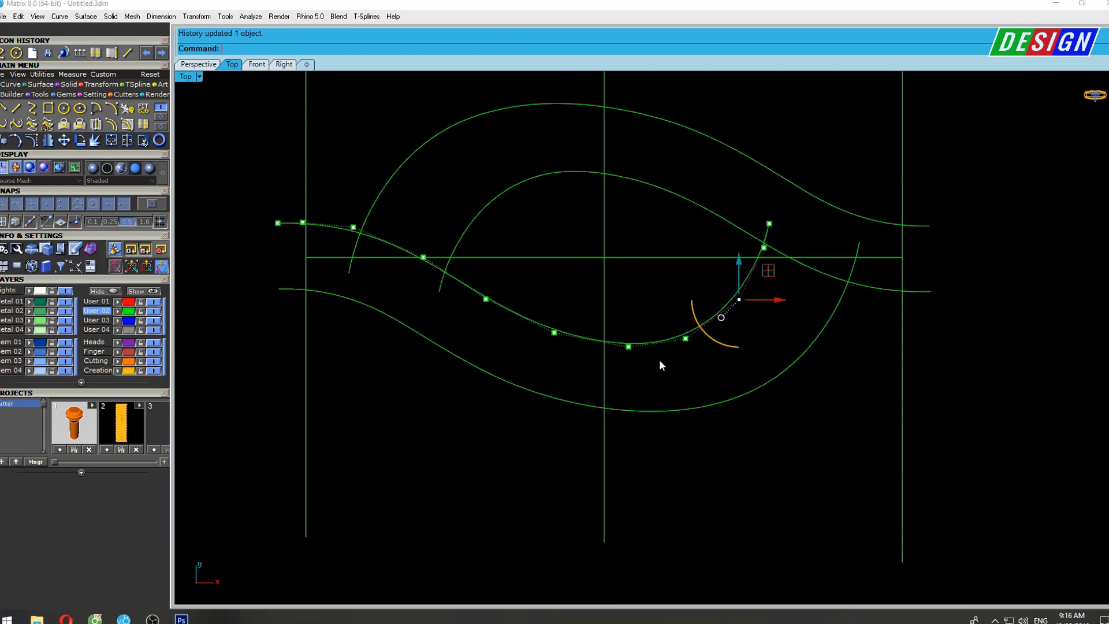
drag(463, 275, 512, 312)
scroll(472, 316, up, 3)
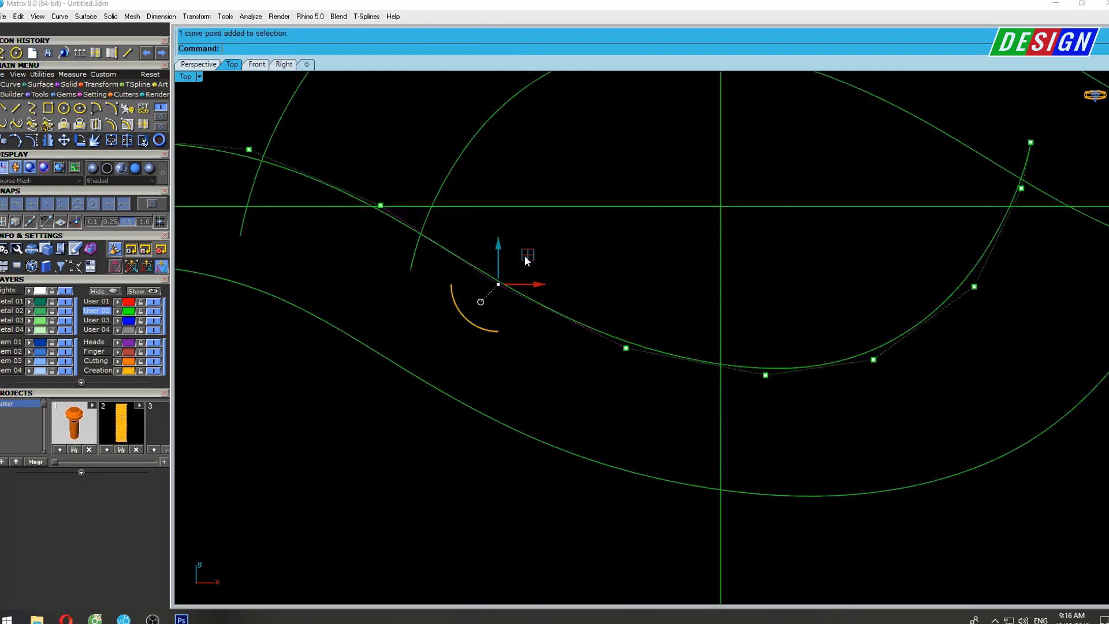
drag(527, 260, 656, 323)
Adjust the control points along the curve's bottom to smooth its dip.
scroll(651, 346, down, 3)
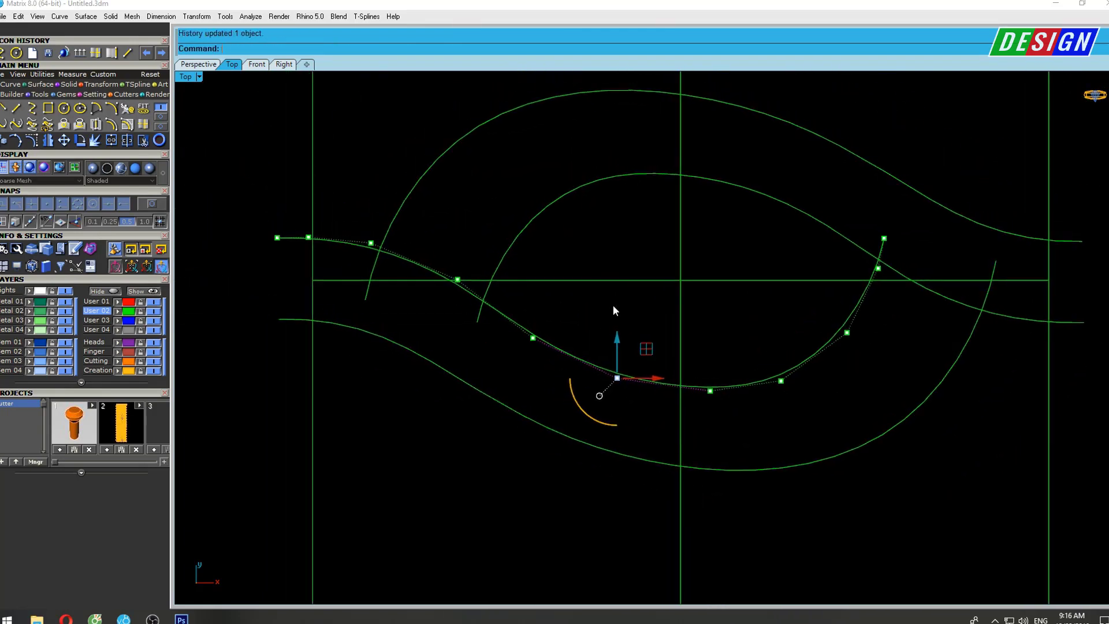
key(Right)
key(Right)
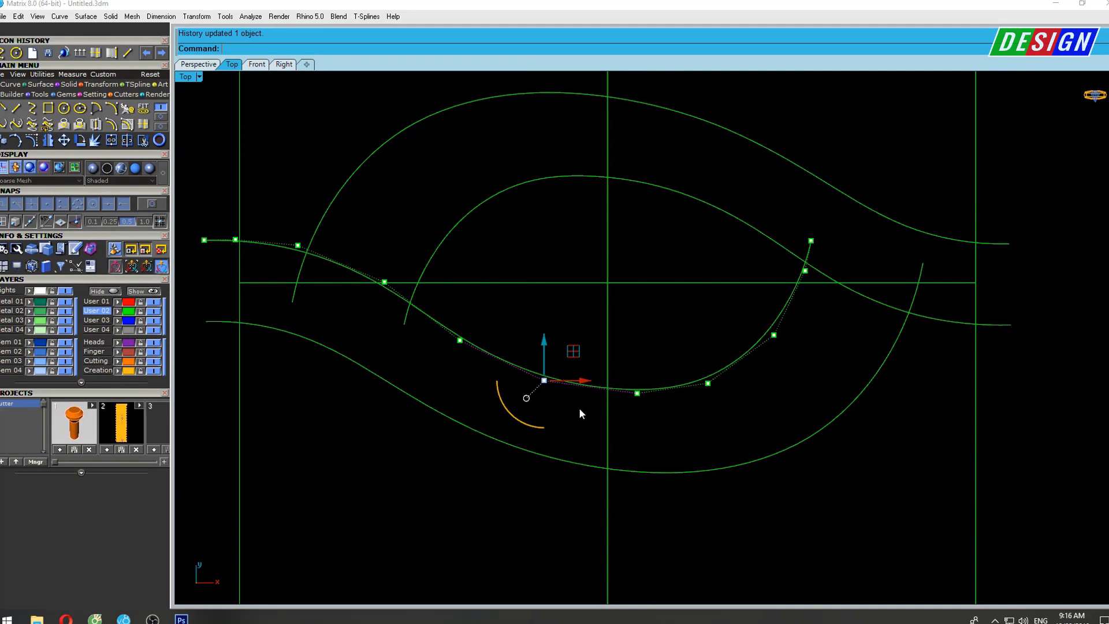
scroll(580, 413, up, 2)
click(657, 383)
drag(684, 356, 678, 365)
click(517, 365)
drag(542, 337, 540, 343)
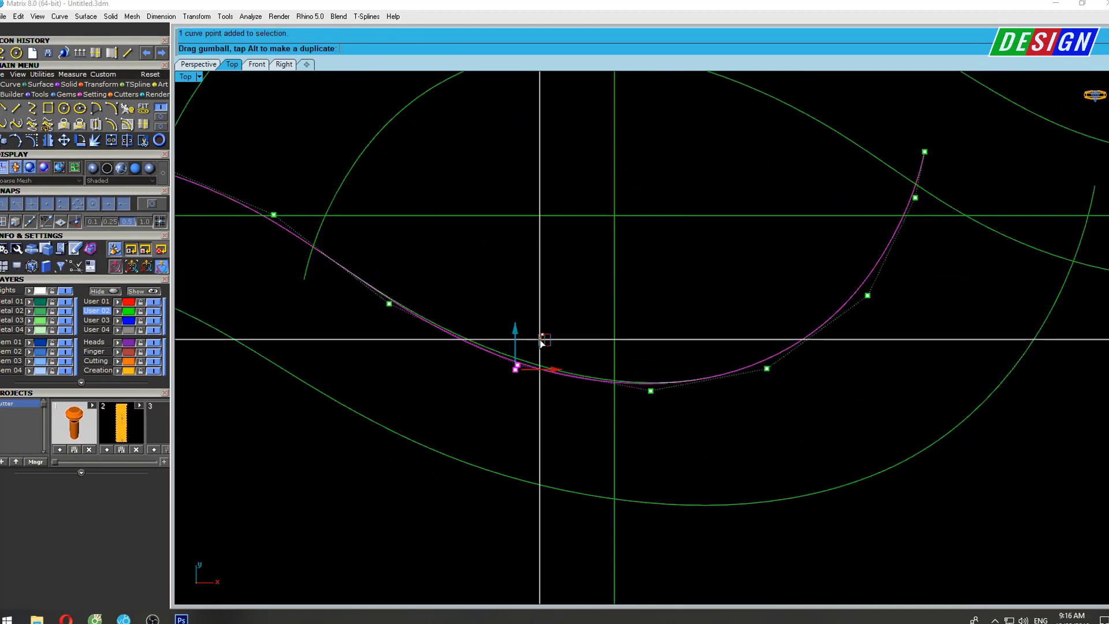
click(389, 303)
drag(421, 279, 419, 278)
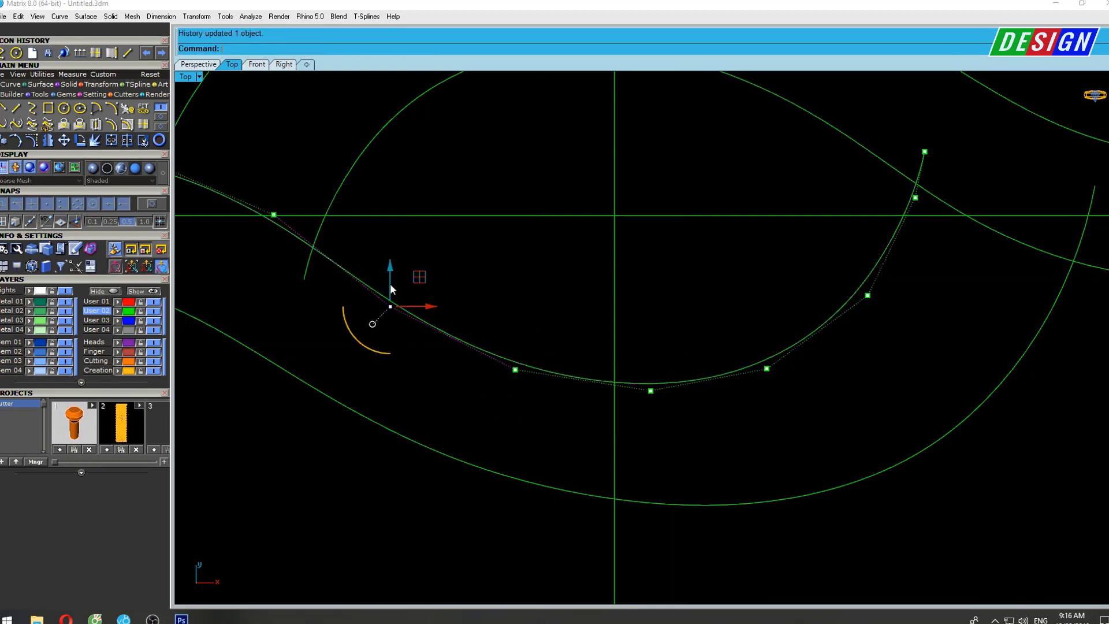
Move a left-portion control point to smooth the curve's left end.
right_drag(328, 229, 553, 300)
click(499, 285)
drag(529, 255, 522, 261)
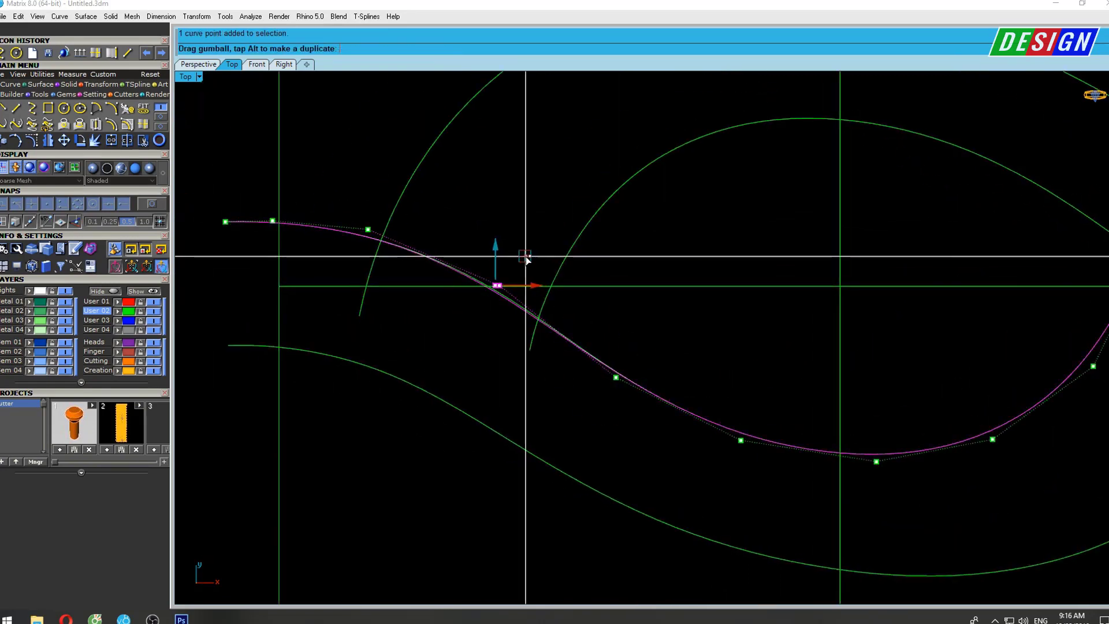
scroll(521, 263, down, 4)
right_drag(668, 301, 684, 296)
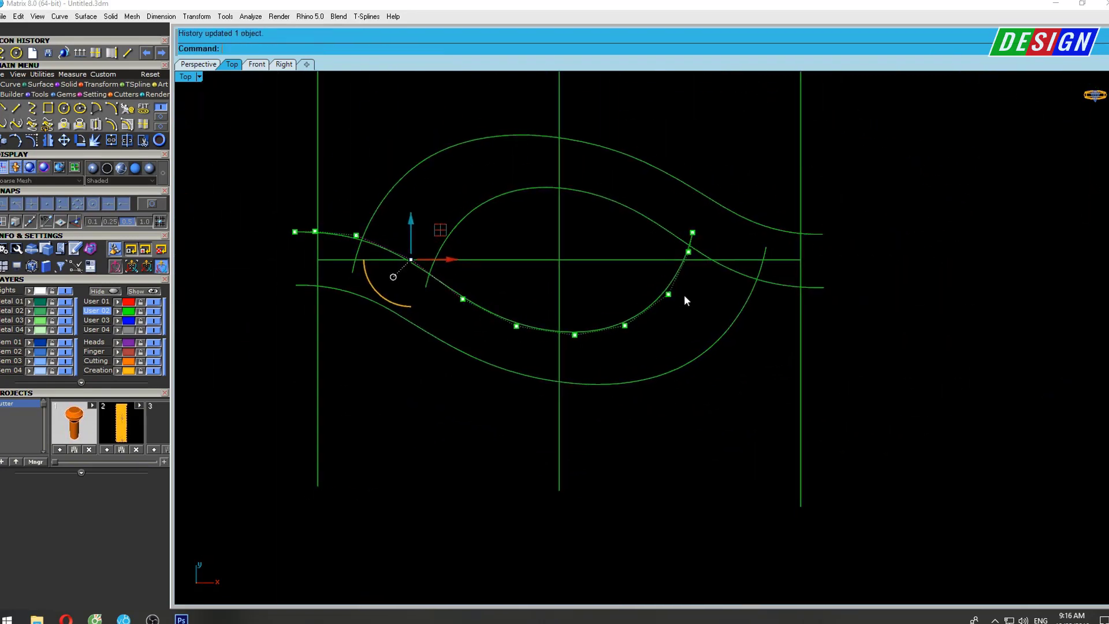
click(614, 329)
Offset the inner curve, then delete the unwanted offset curves.
right_drag(639, 329, 620, 322)
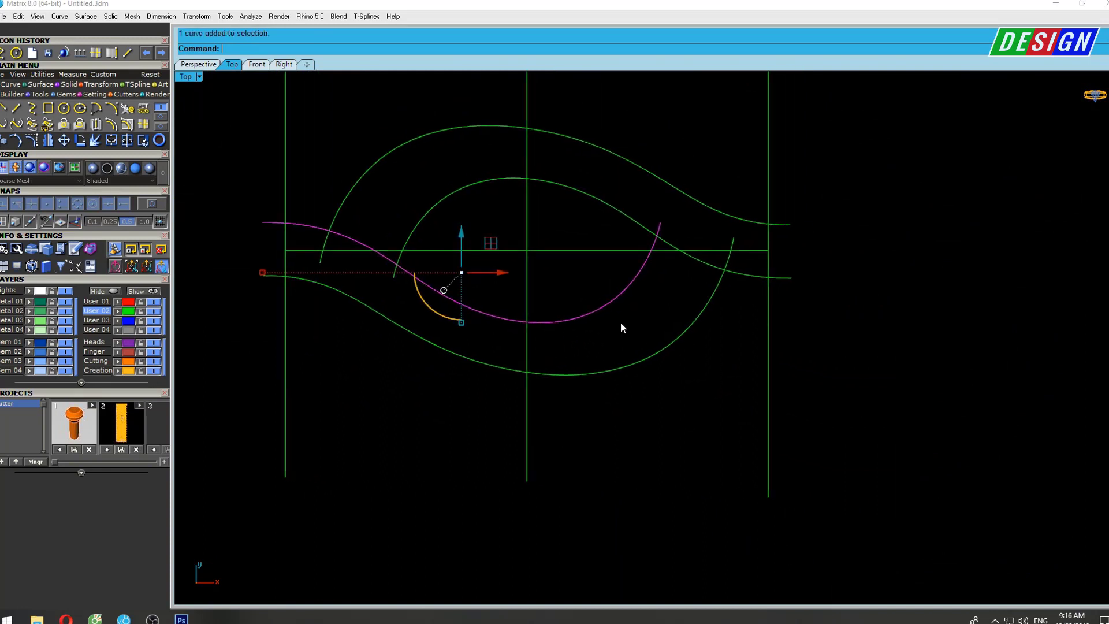
text(Offset)
key(Return)
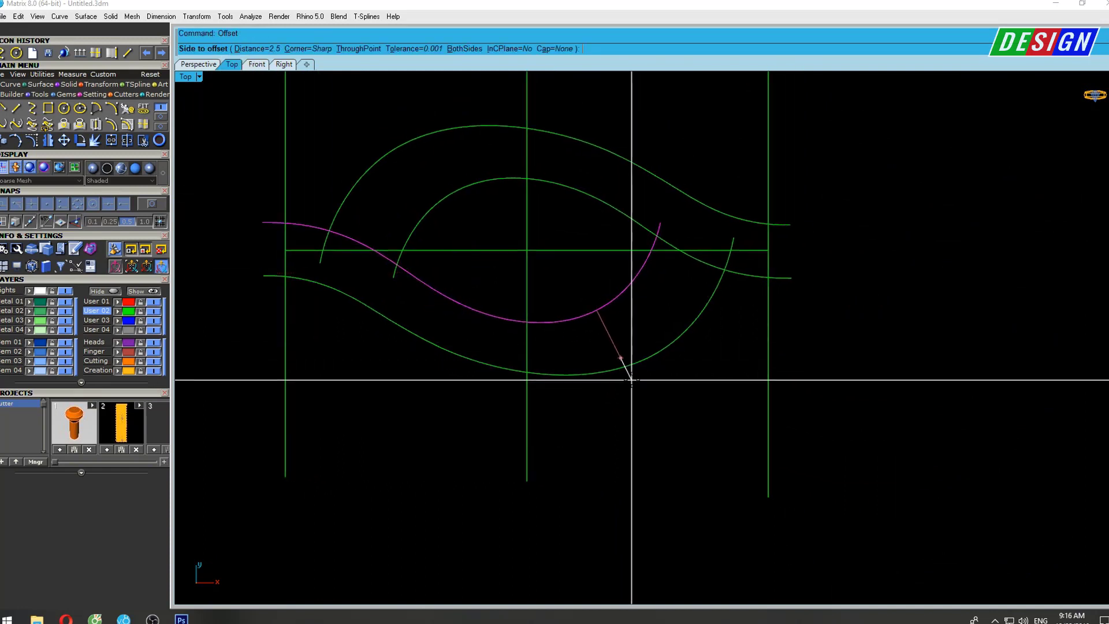
click(632, 379)
click(649, 357)
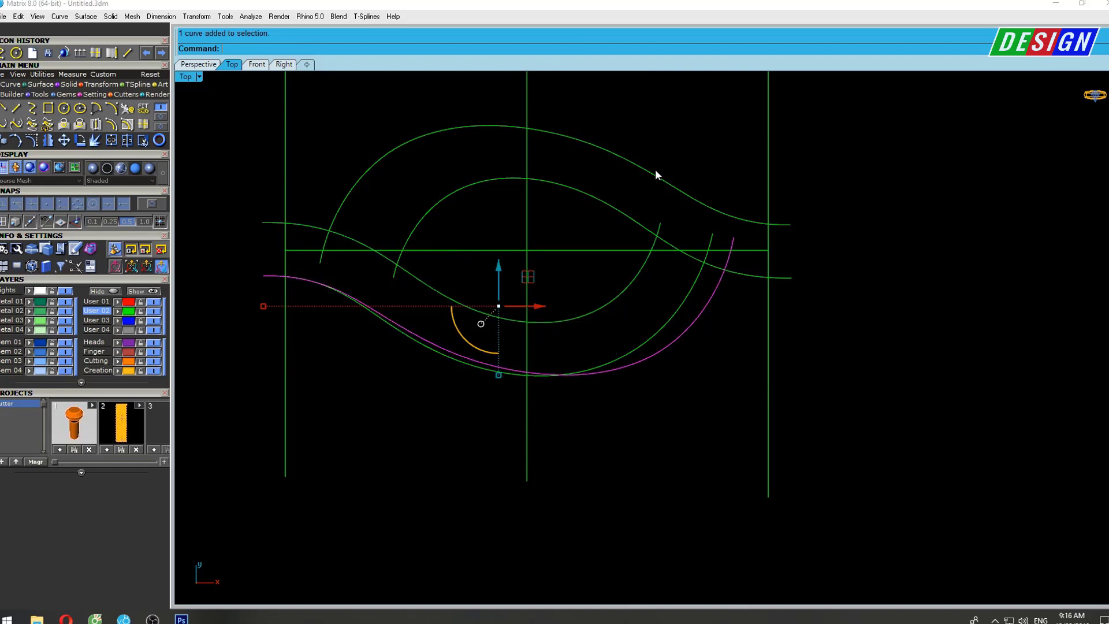
key(Delete)
Rotate a copy of the lower outer curve 180° about origin 0.
right_drag(623, 275, 653, 267)
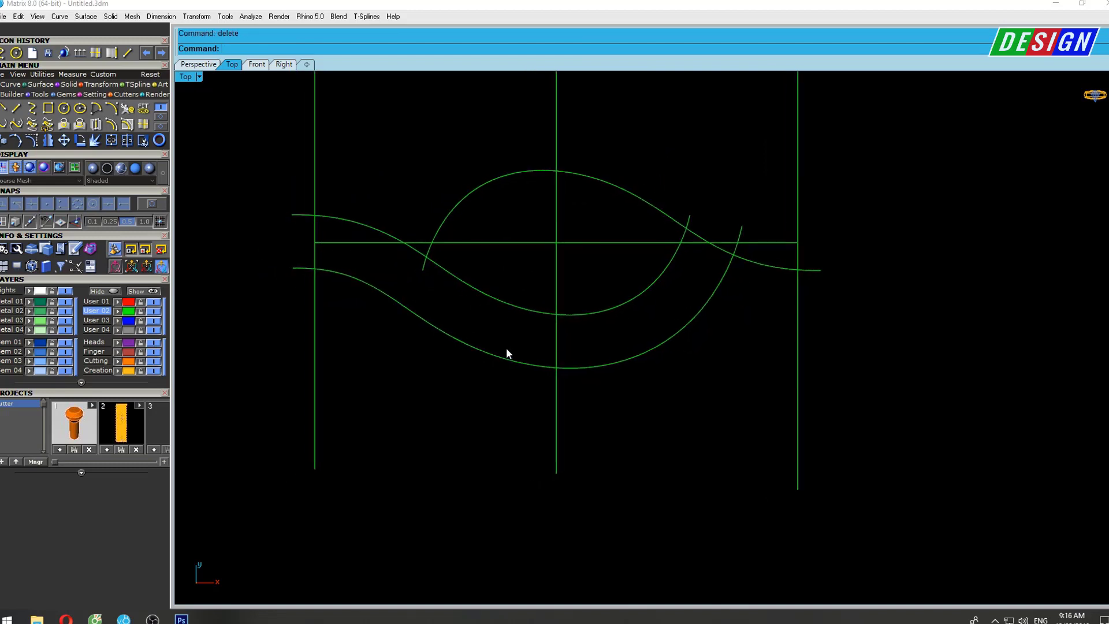
click(633, 363)
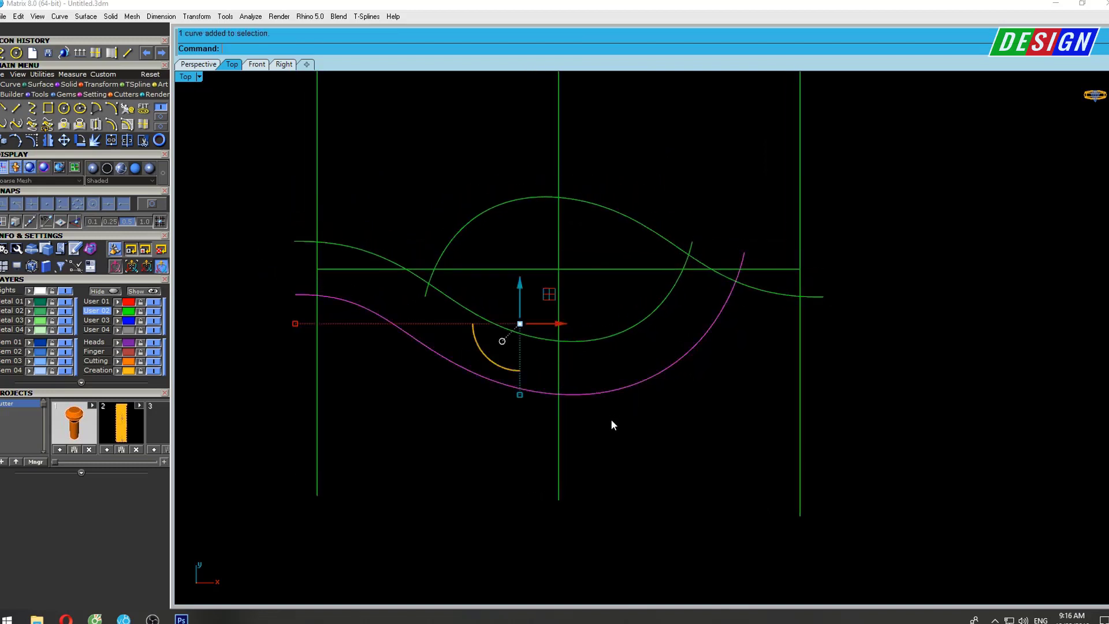
text(rotate)
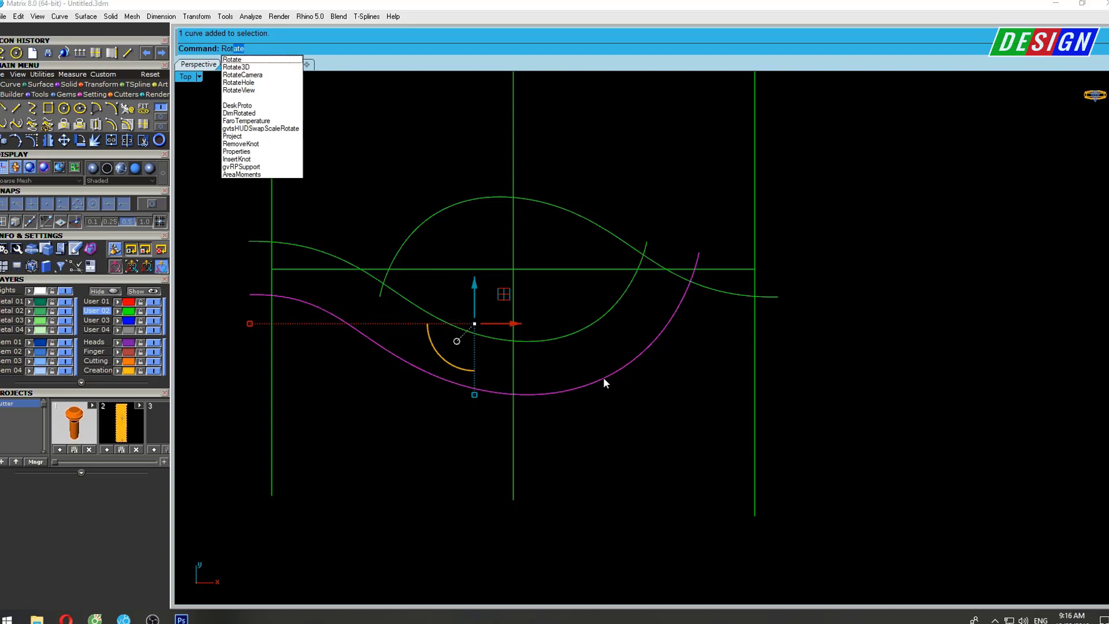
key(Return)
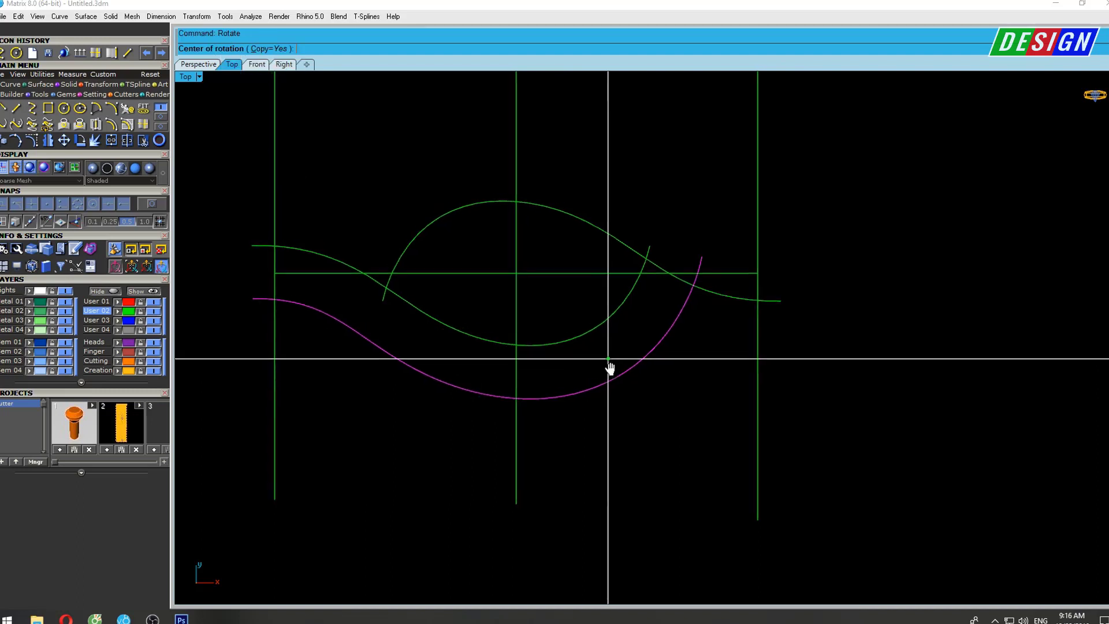
right_drag(609, 363, 614, 387)
text(0)
key(Return)
click(526, 124)
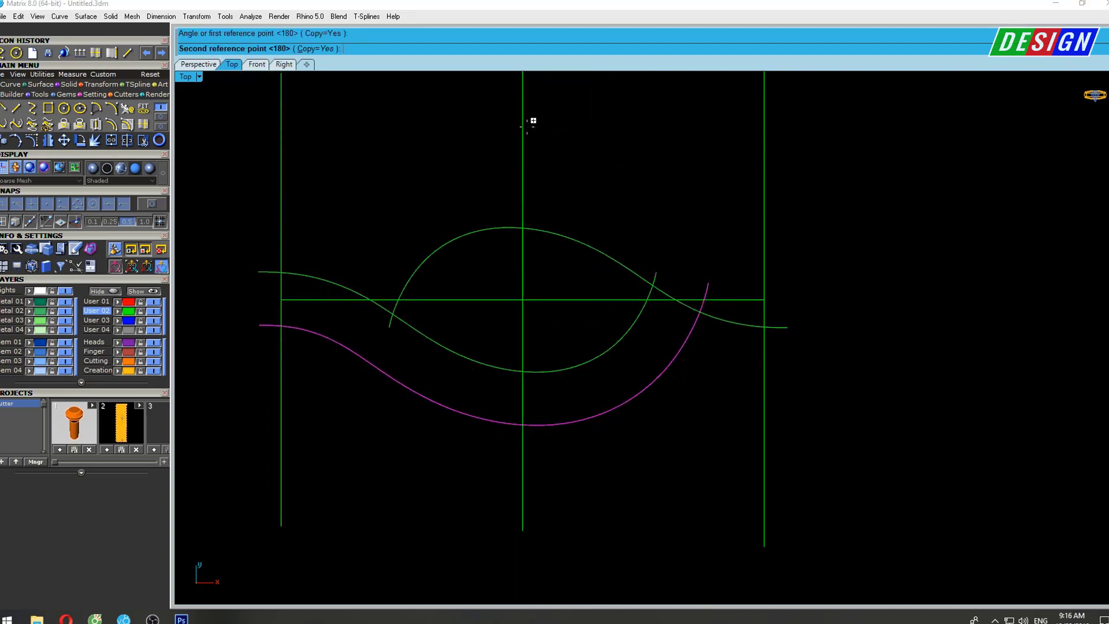
click(571, 491)
scroll(596, 363, down, 2)
mouse_move(652, 322)
right_down()
mouse_move(594, 319)
mouse_move(671, 335)
right_up()
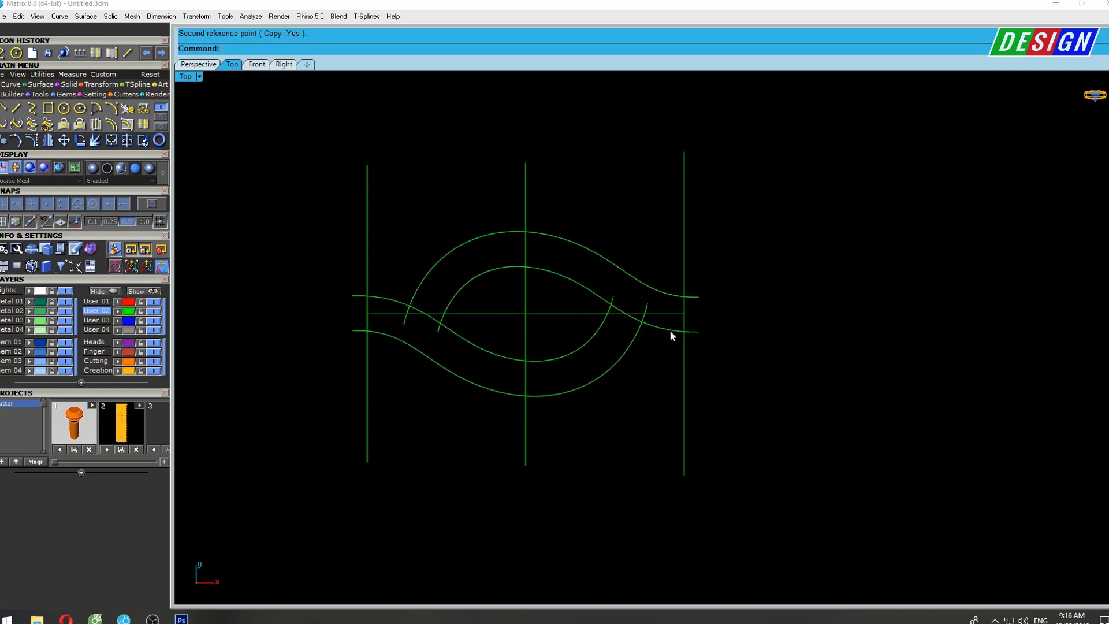
Restore the four viewports and extrude the outer ring circle into a cylinder.
double_click(191, 79)
right_drag(895, 225, 926, 163)
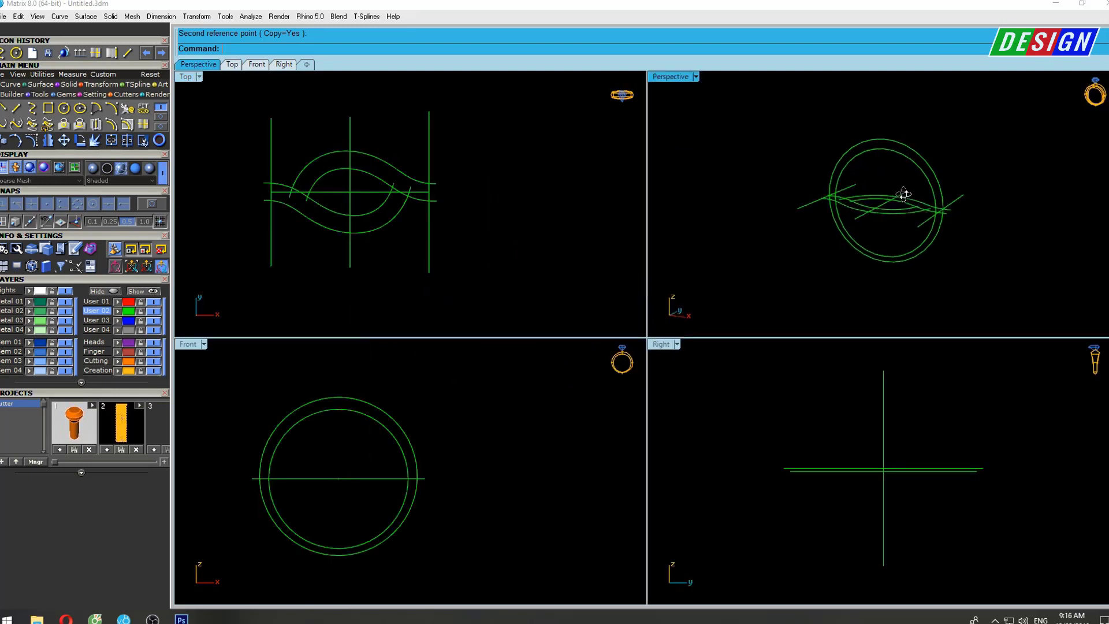
click(842, 199)
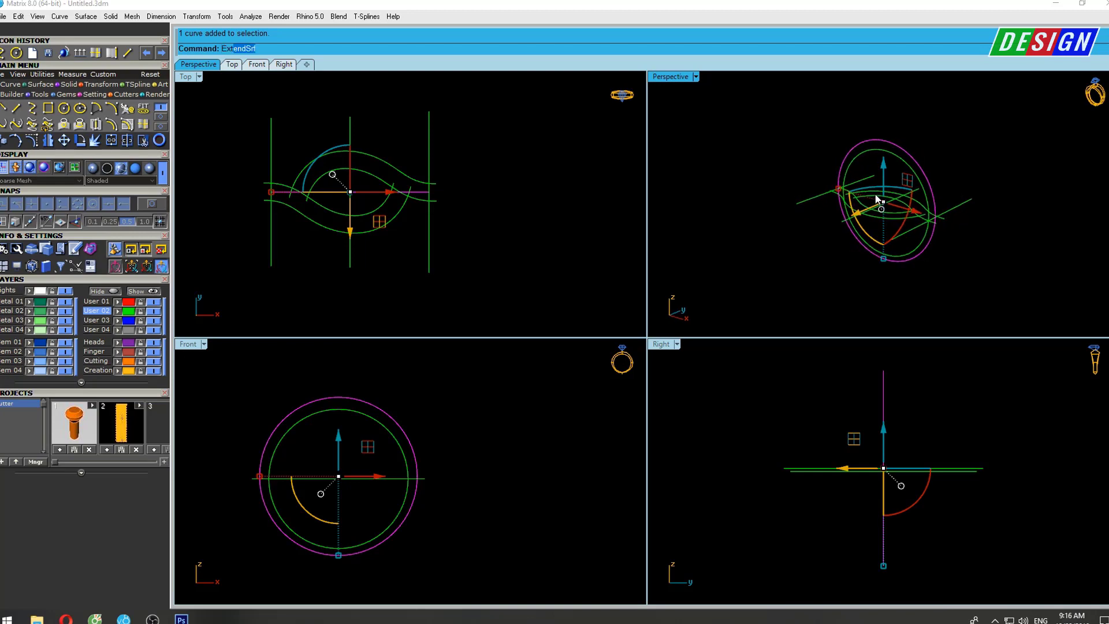
text(rudeCrv)
key(Return)
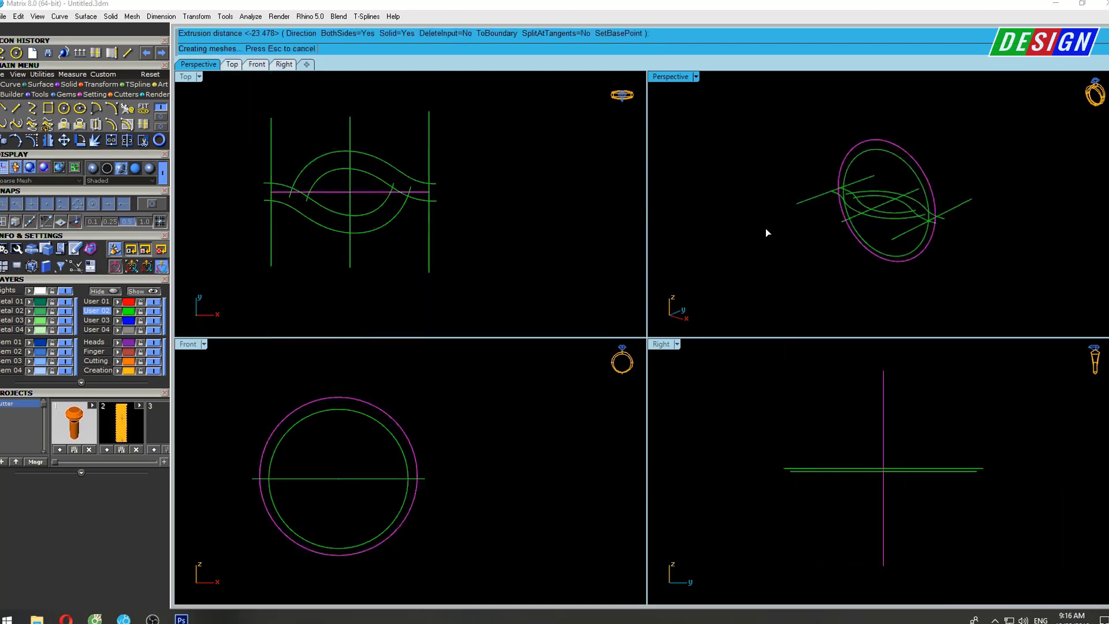
key(Return)
Project both crossing band curves onto the cylinder.
right_drag(431, 176, 477, 187)
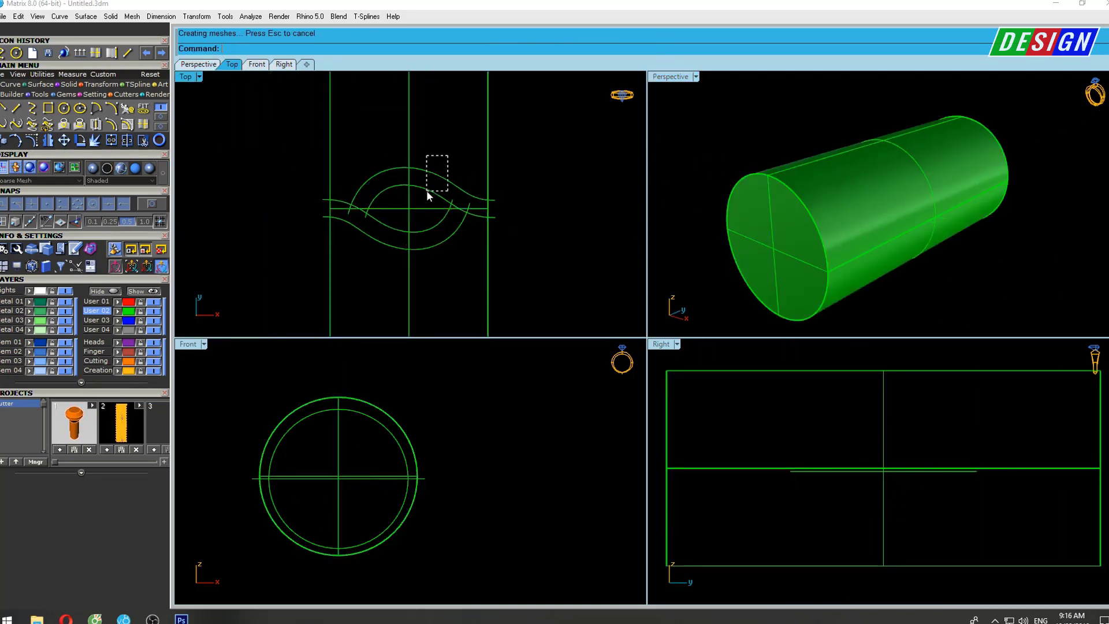
drag(427, 191, 423, 206)
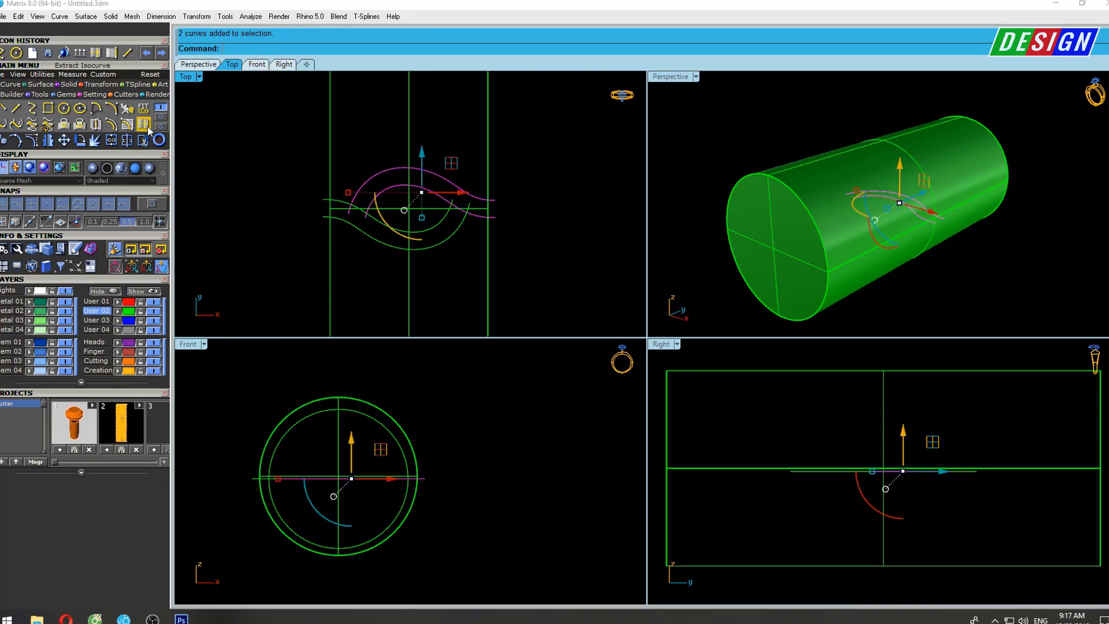
click(80, 125)
click(769, 263)
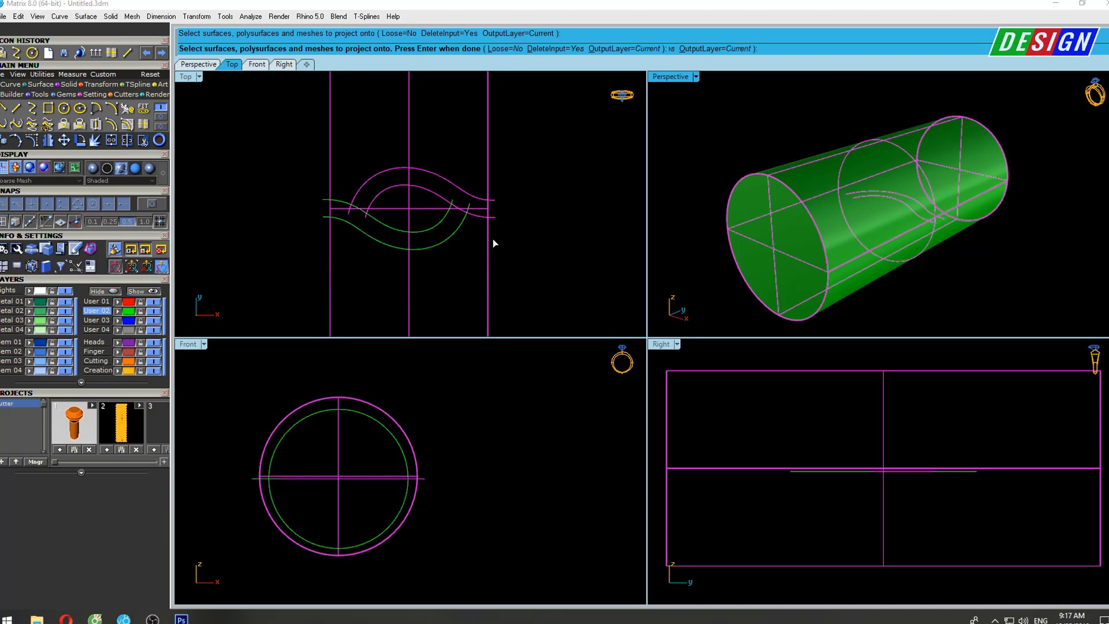
key(Return)
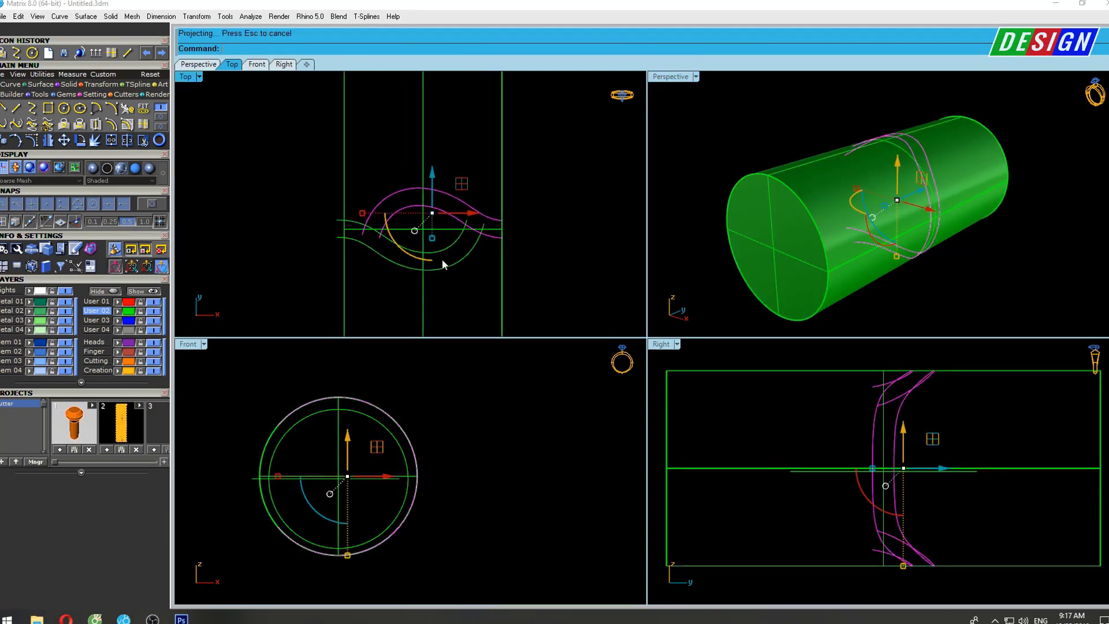
Clear the selection and maximize the Right viewport to view the wrapped curves.
click(424, 306)
key(Escape)
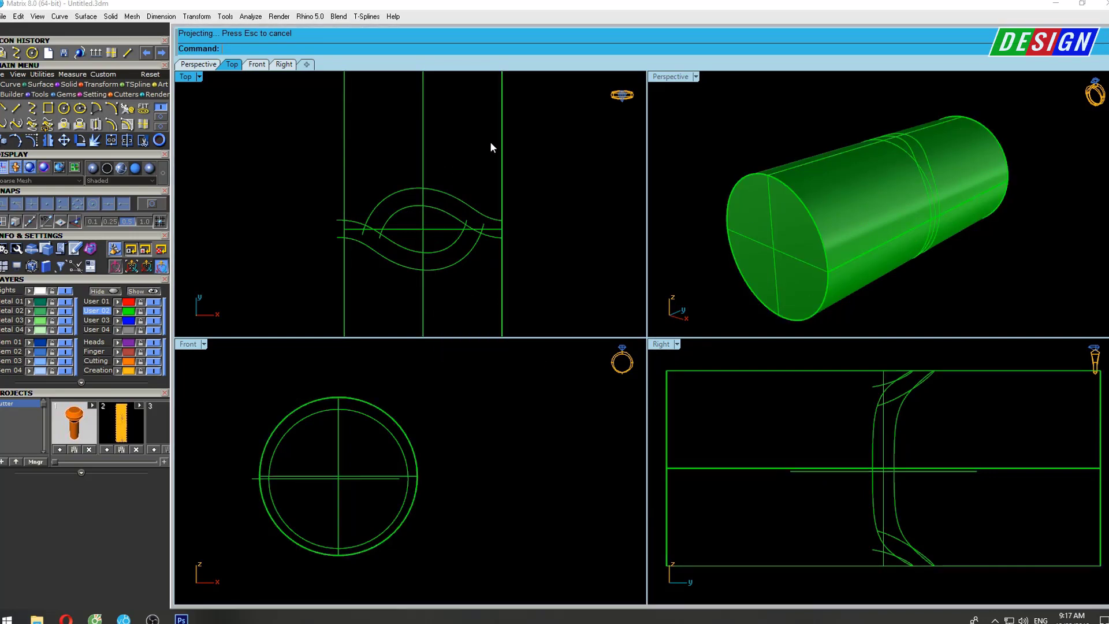
right_drag(489, 141, 516, 202)
click(462, 119)
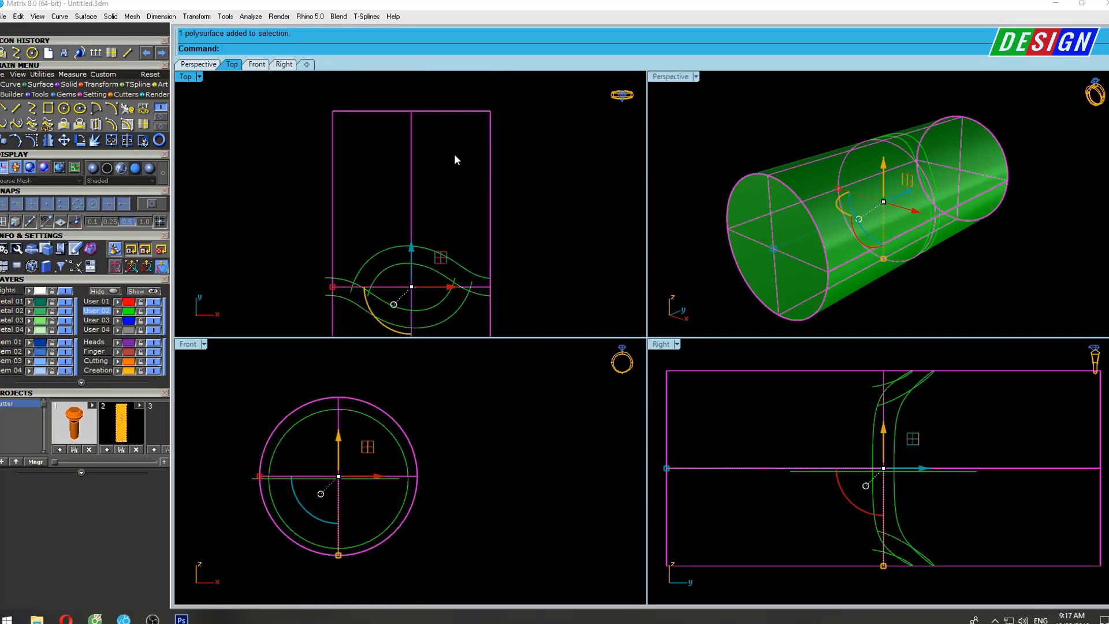
right_drag(548, 281, 514, 216)
key(Escape)
right_drag(864, 487, 834, 454)
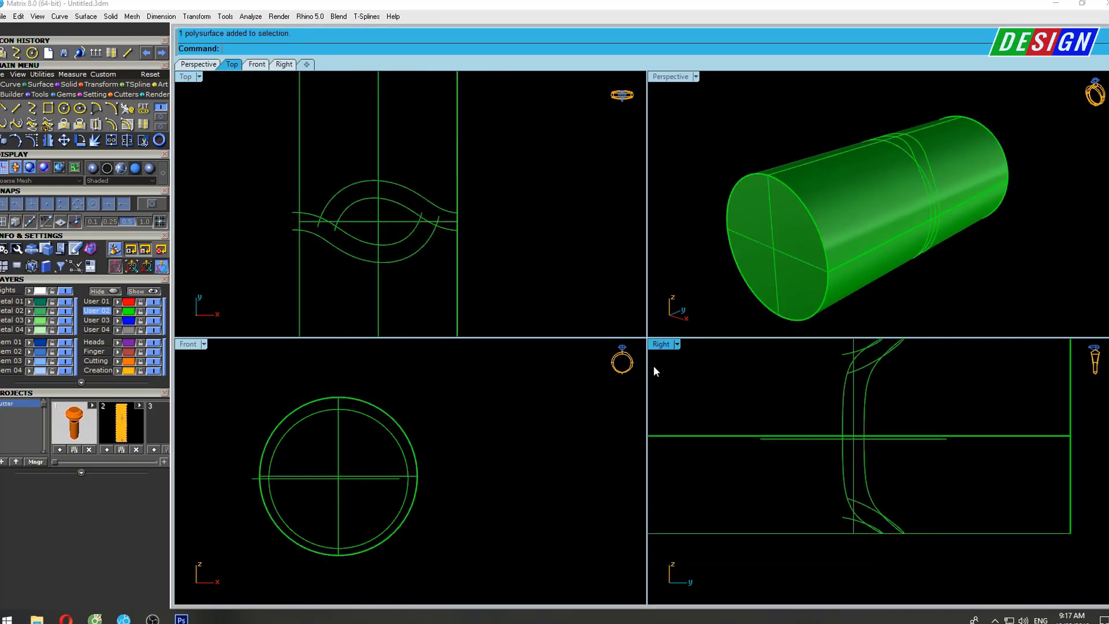
double_click(662, 345)
scroll(631, 347, down, 2)
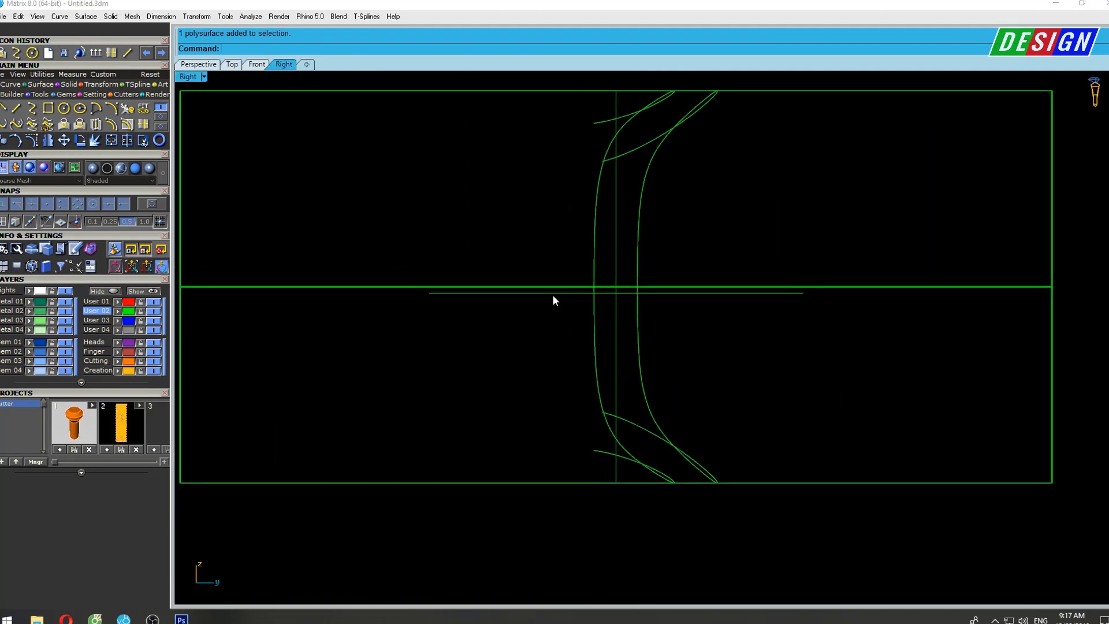
Trim the lower parts of both band curves at the horizontal centre curve.
click(553, 296)
click(588, 327)
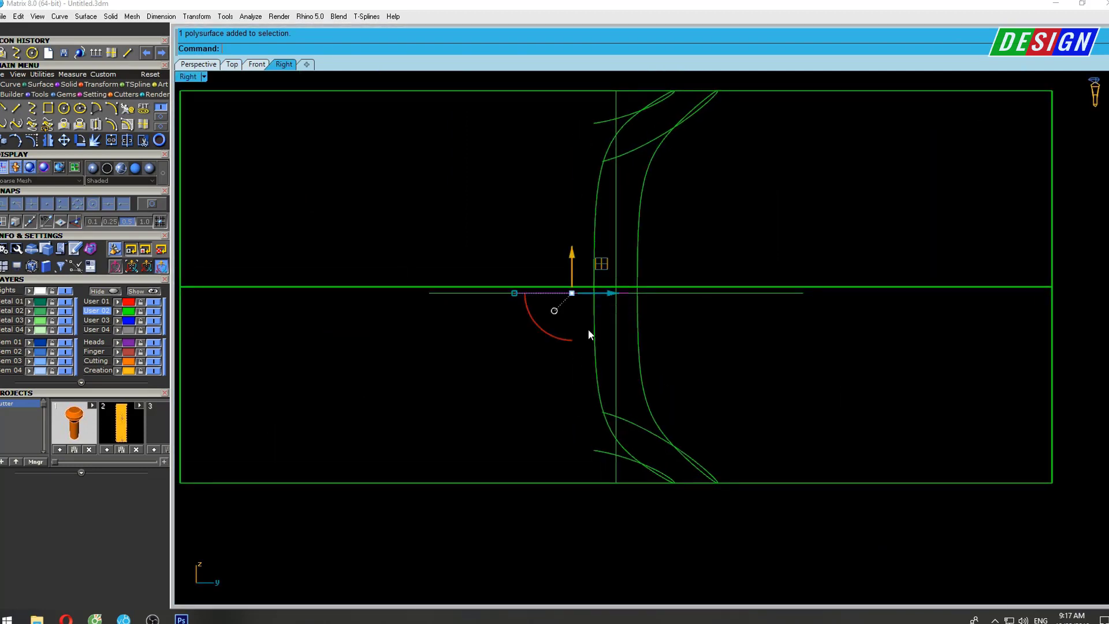
click(485, 294)
right_drag(637, 371, 597, 358)
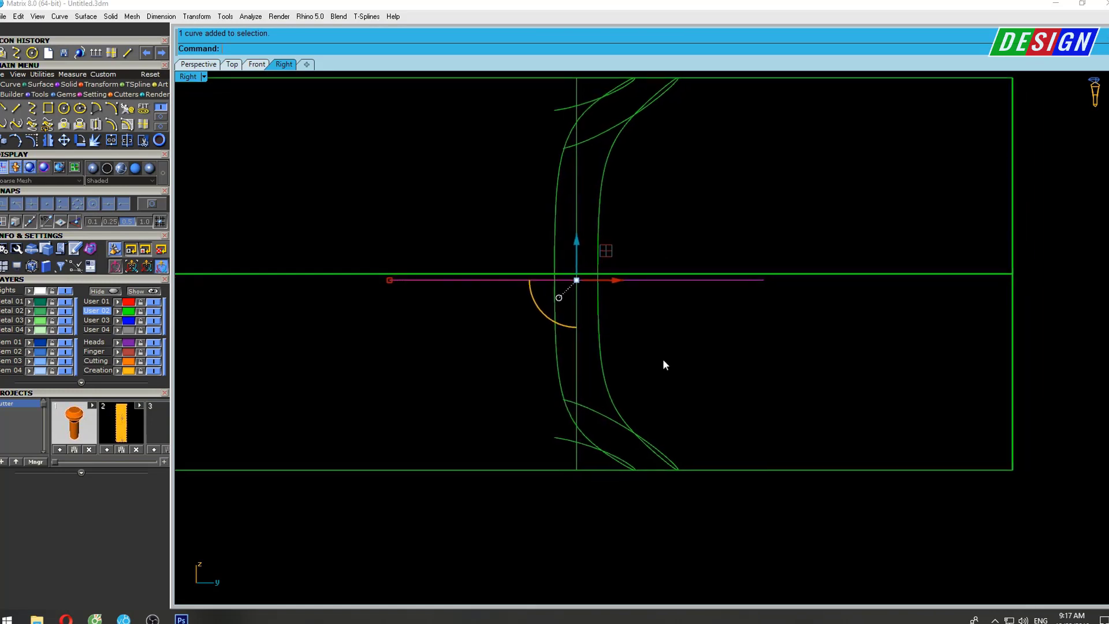
text(Tr)
key(Return)
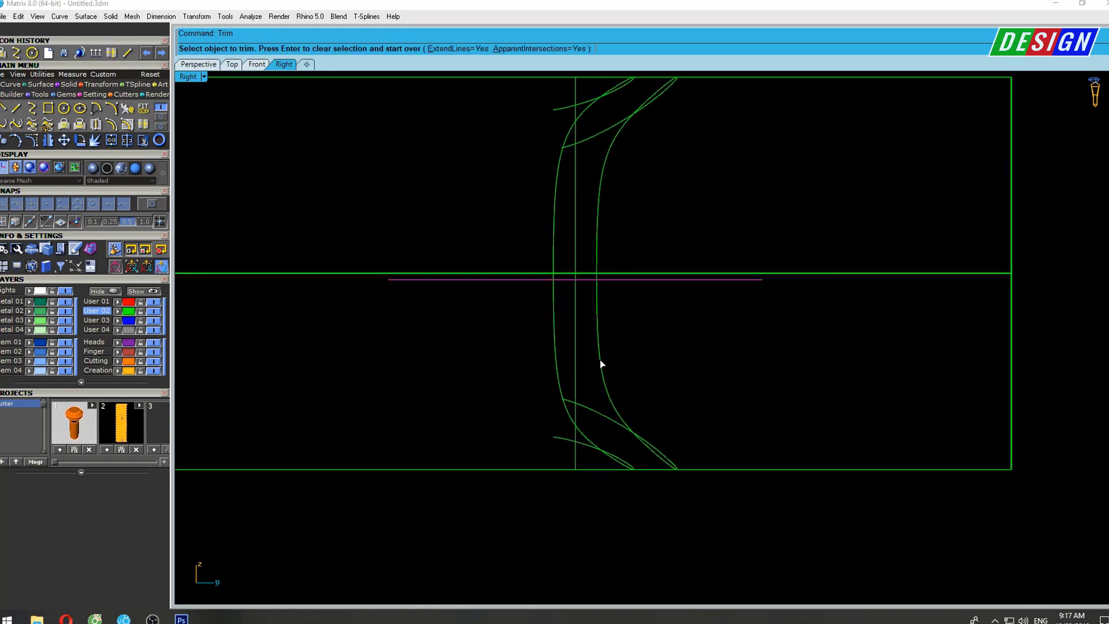
click(599, 363)
click(555, 358)
right_drag(575, 361, 574, 373)
key(Return)
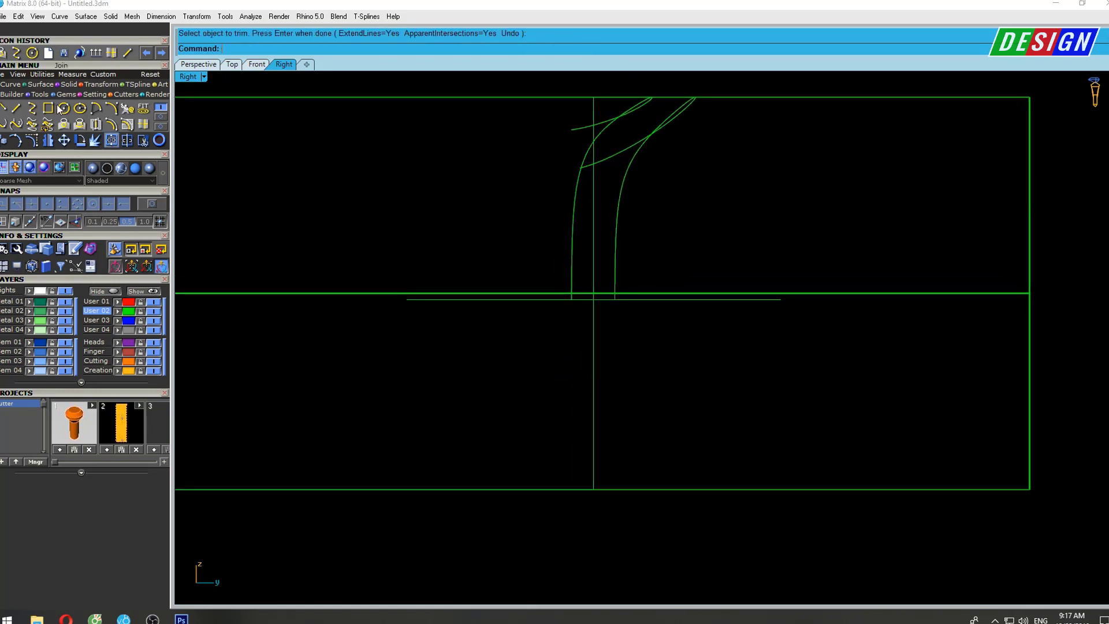
Draw a three-point interpolated curve from the centre line down to the bottom.
click(32, 108)
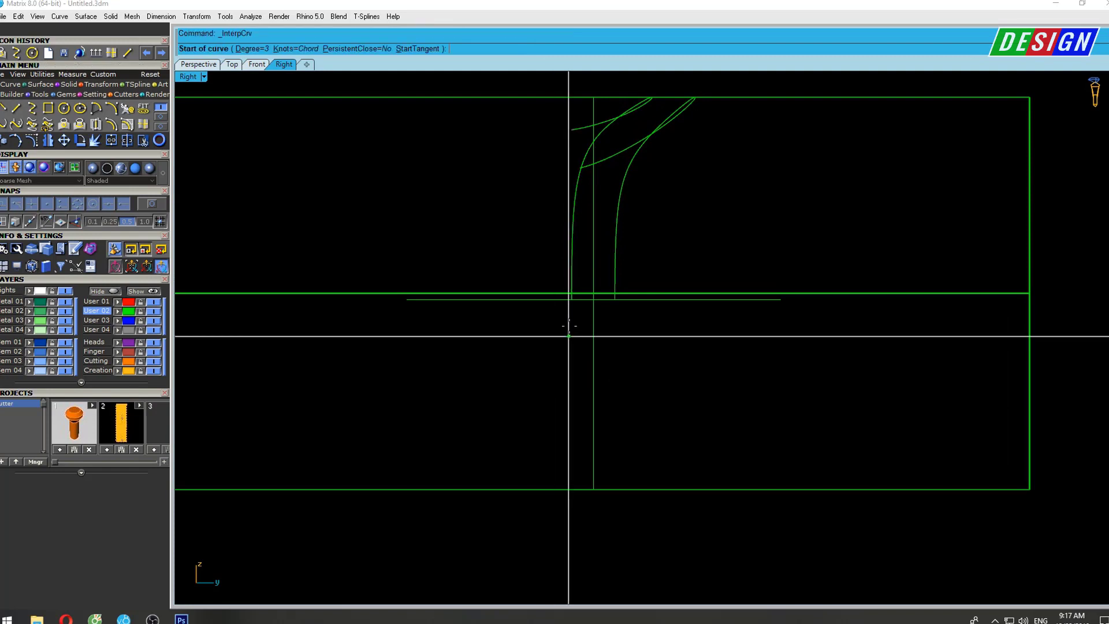
click(571, 289)
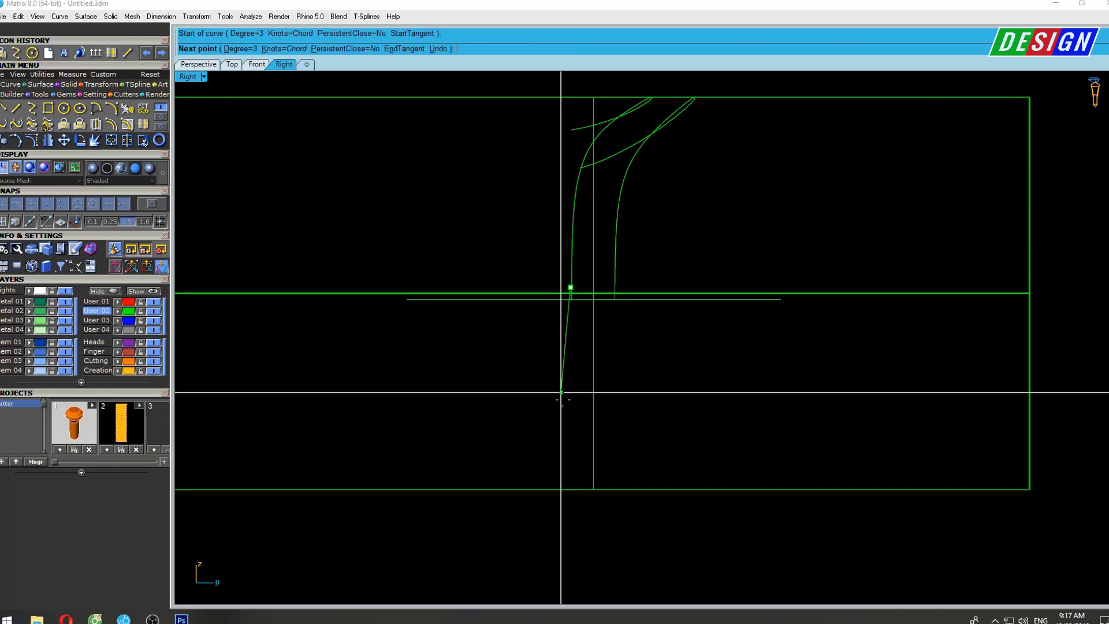
click(572, 433)
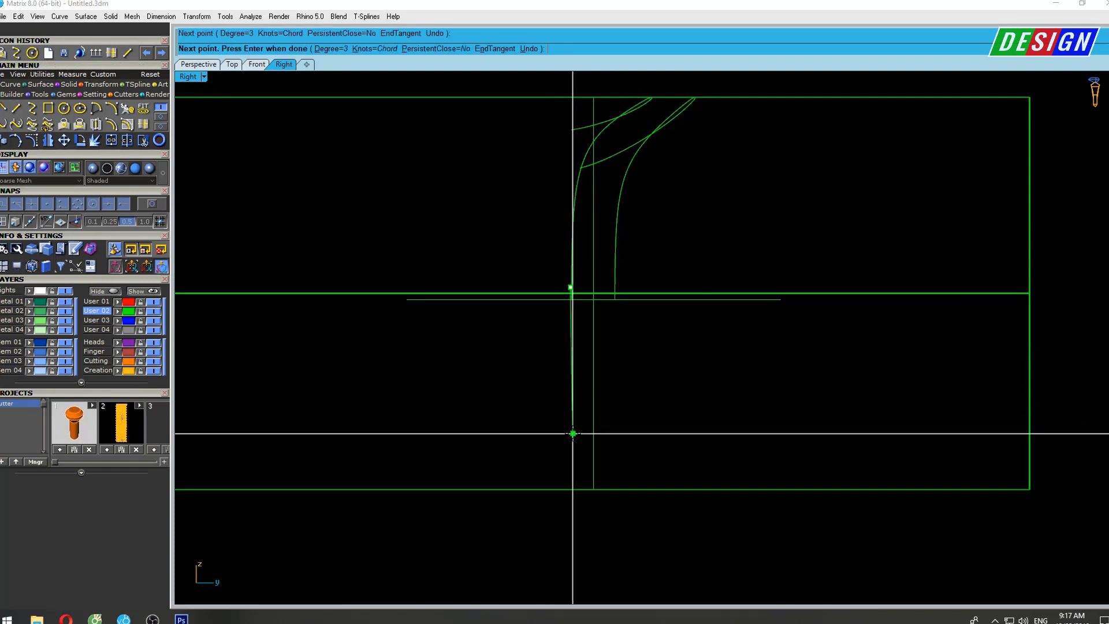
click(579, 547)
key(Return)
Show the new curve's control points, nudge the top one right, adjust the middle.
scroll(573, 422, up, 2)
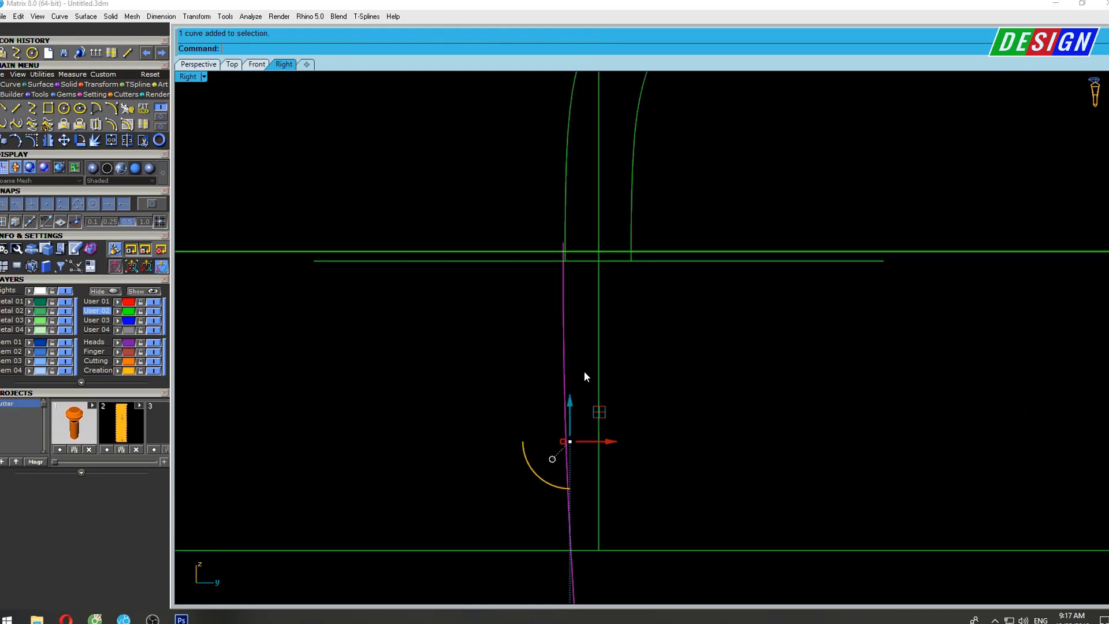
key(F10)
click(533, 214)
scroll(536, 238, up, 2)
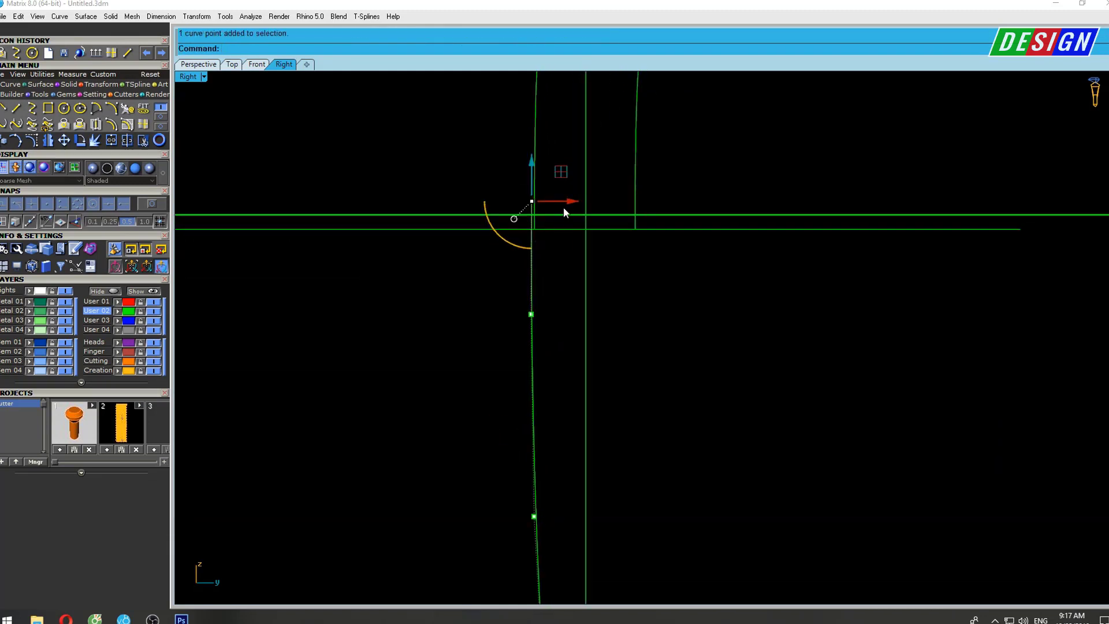
drag(566, 202, 567, 203)
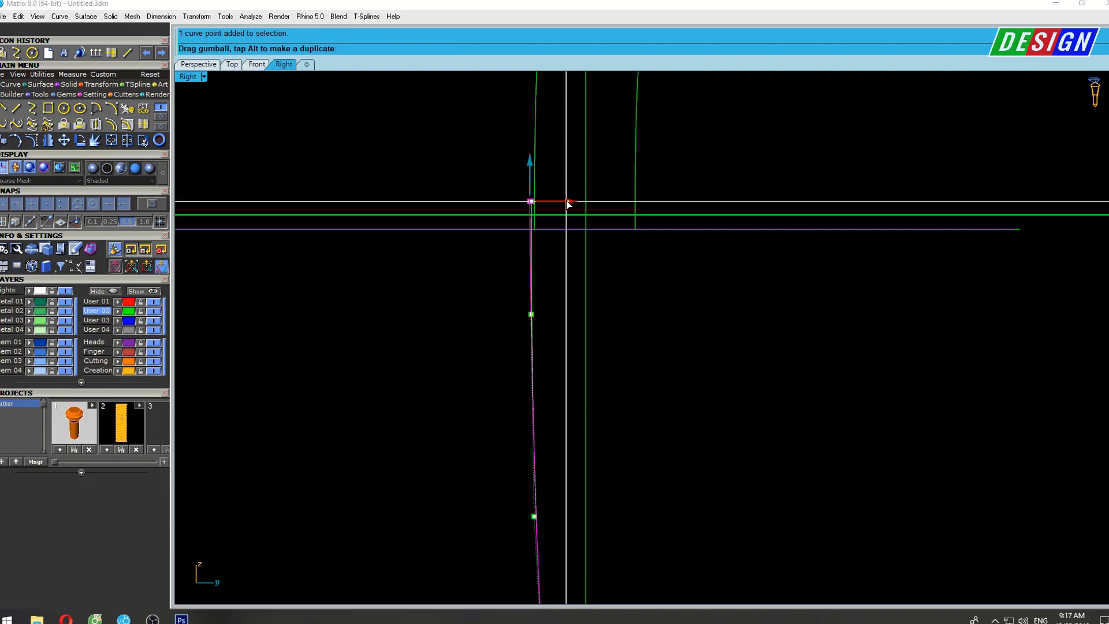
right_drag(520, 307, 520, 241)
mouse_move(508, 216)
mouse_down()
mouse_move(540, 266)
mouse_move(567, 244)
mouse_up()
Shift the lower control points sideways to tilt the curve, then zoom out.
click(529, 442)
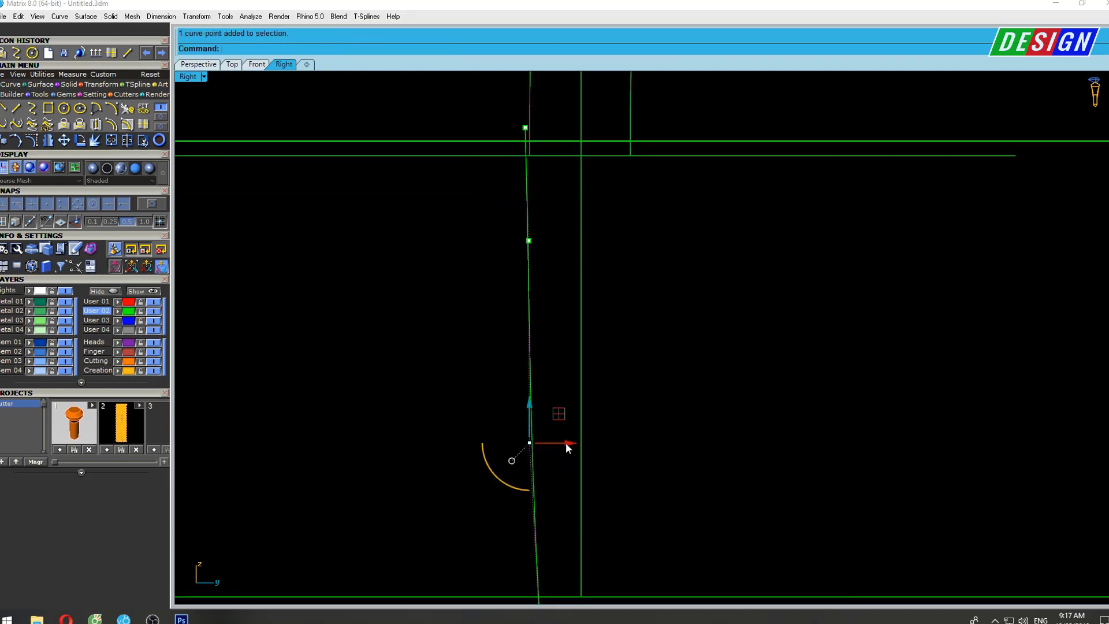
drag(567, 447, 572, 448)
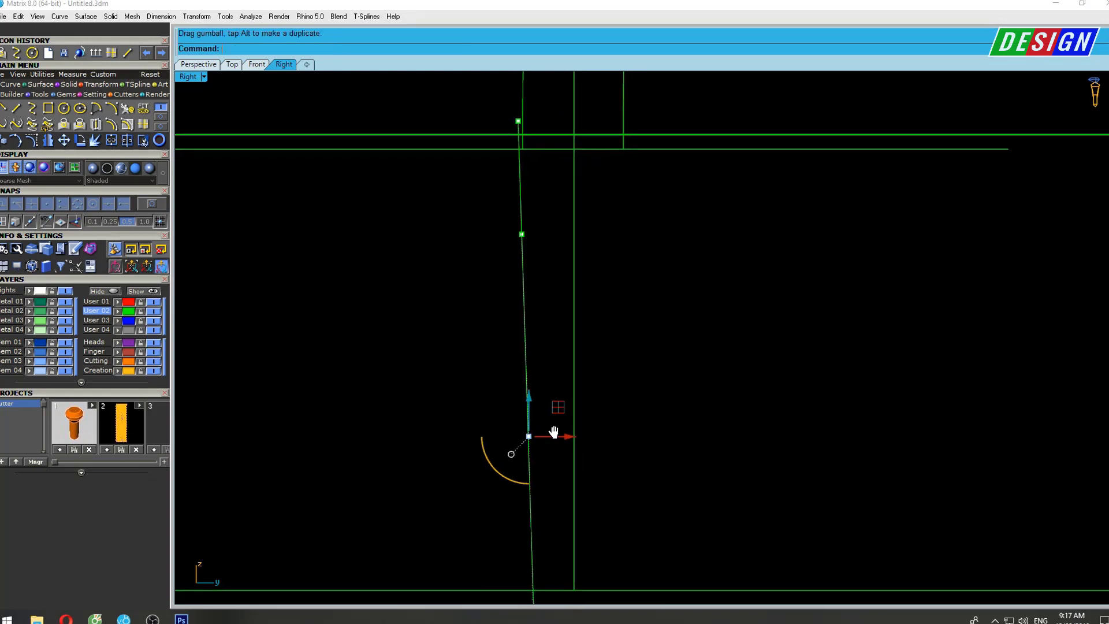
scroll(552, 419, up, 3)
drag(549, 405, 549, 404)
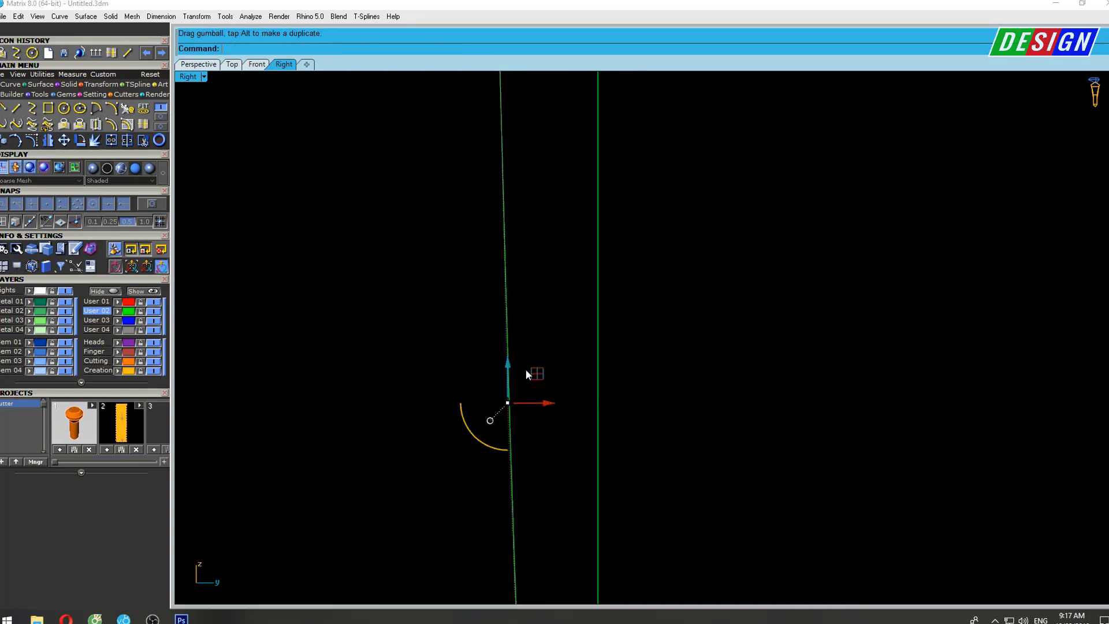
scroll(526, 369, down, 2)
scroll(555, 439, down, 1)
right_drag(555, 446, 554, 484)
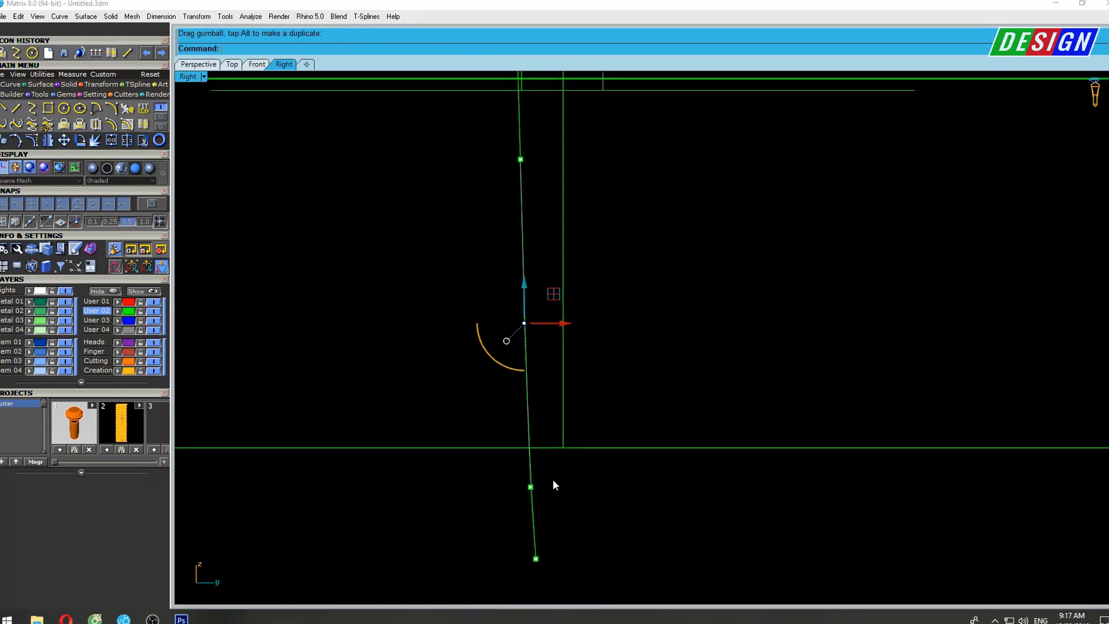
drag(566, 485, 500, 376)
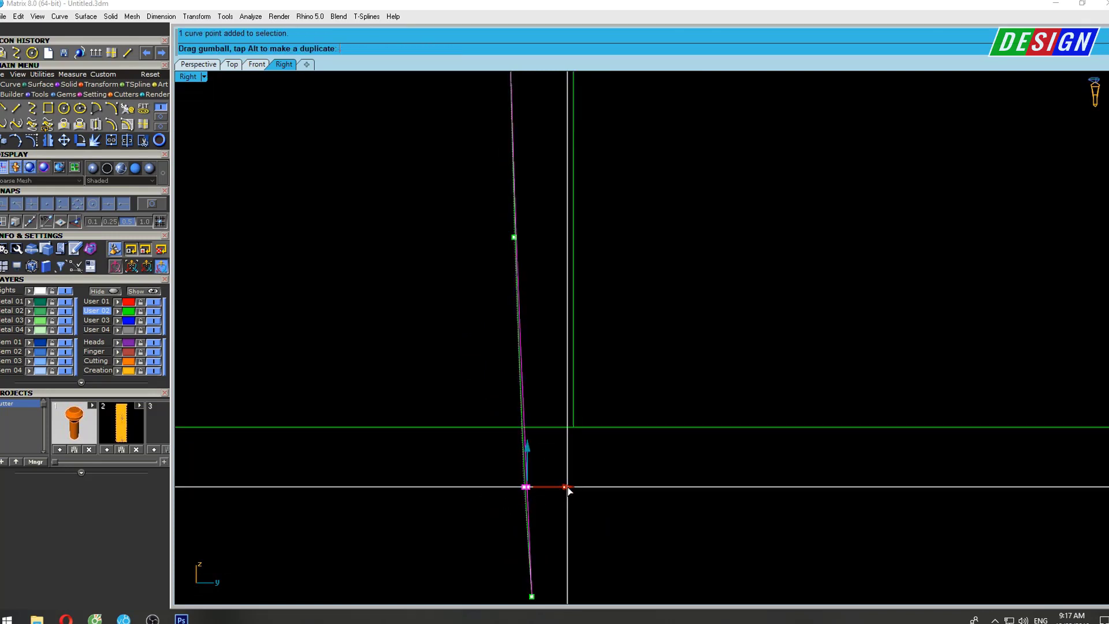
scroll(500, 377, down, 3)
Mirror the shank curve about the origin to create the matching opposite curve.
text(Mi)
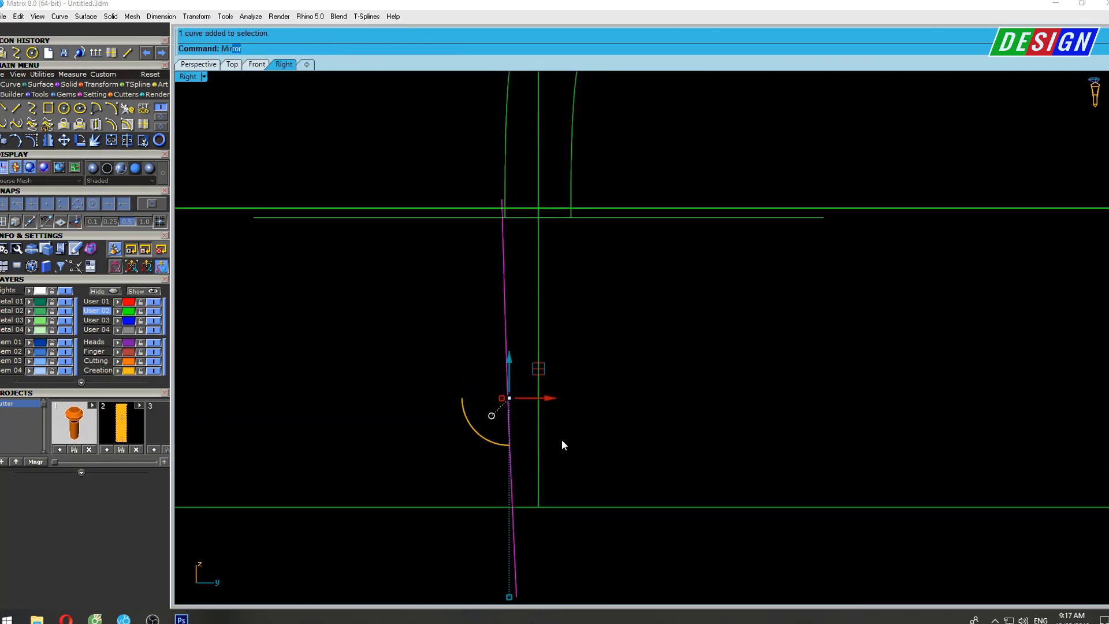
key(Return)
text(0)
key(Return)
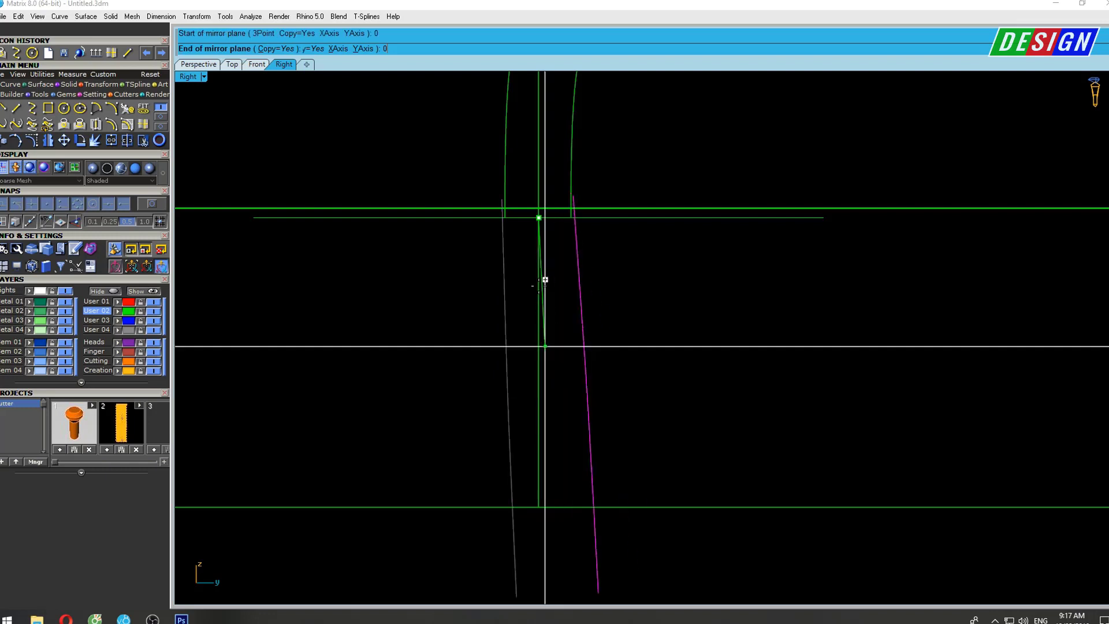
text(0)
key(Return)
scroll(579, 271, down, 2)
scroll(598, 276, down, 2)
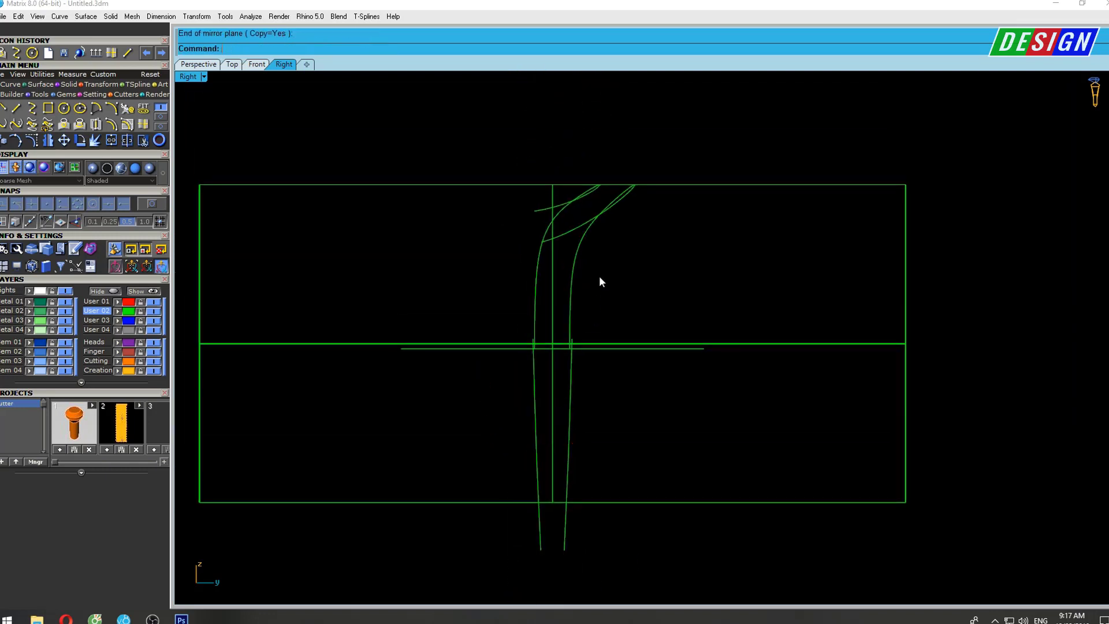
Select both shank curves, briefly checking their control points.
click(572, 311)
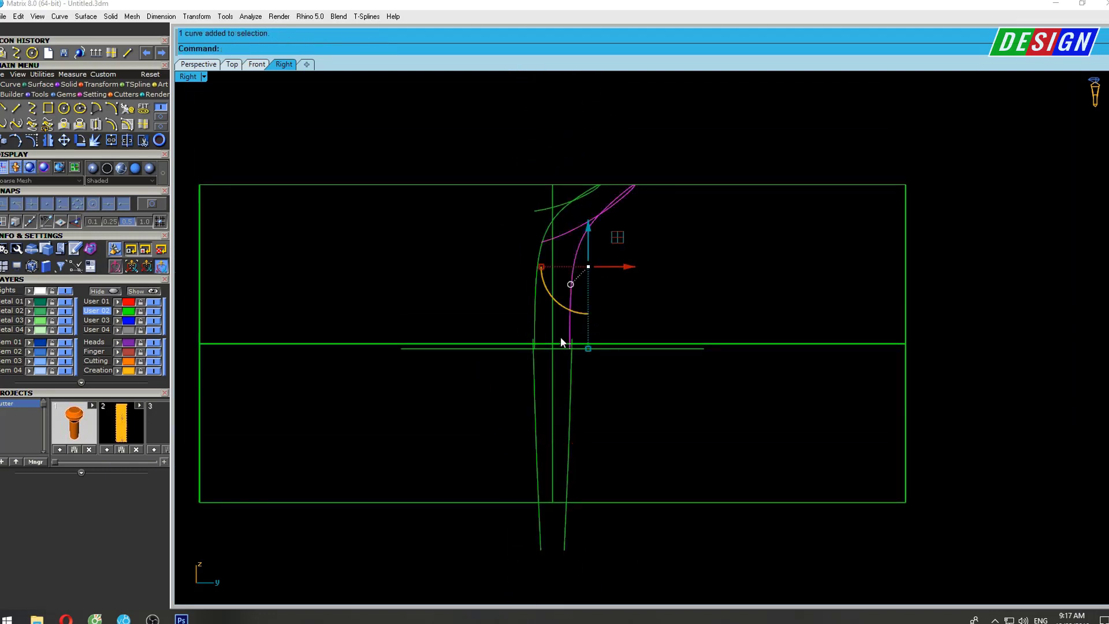
shift+click(535, 318)
scroll(547, 336, up, 2)
key(F10)
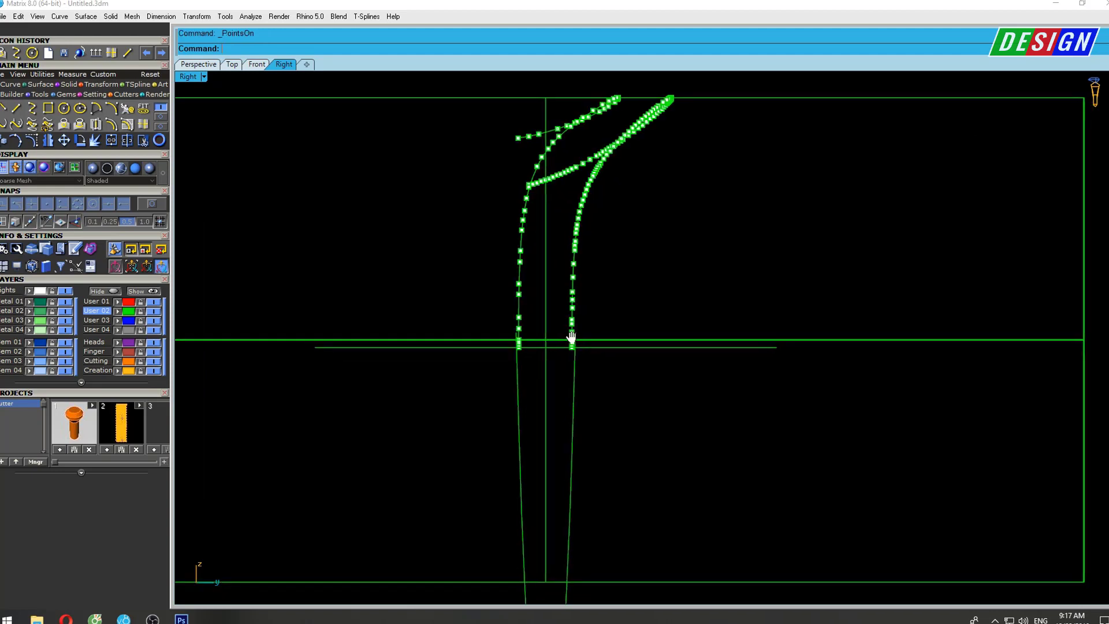
key(Escape)
click(586, 294)
shift+click(541, 319)
scroll(573, 376, up, 2)
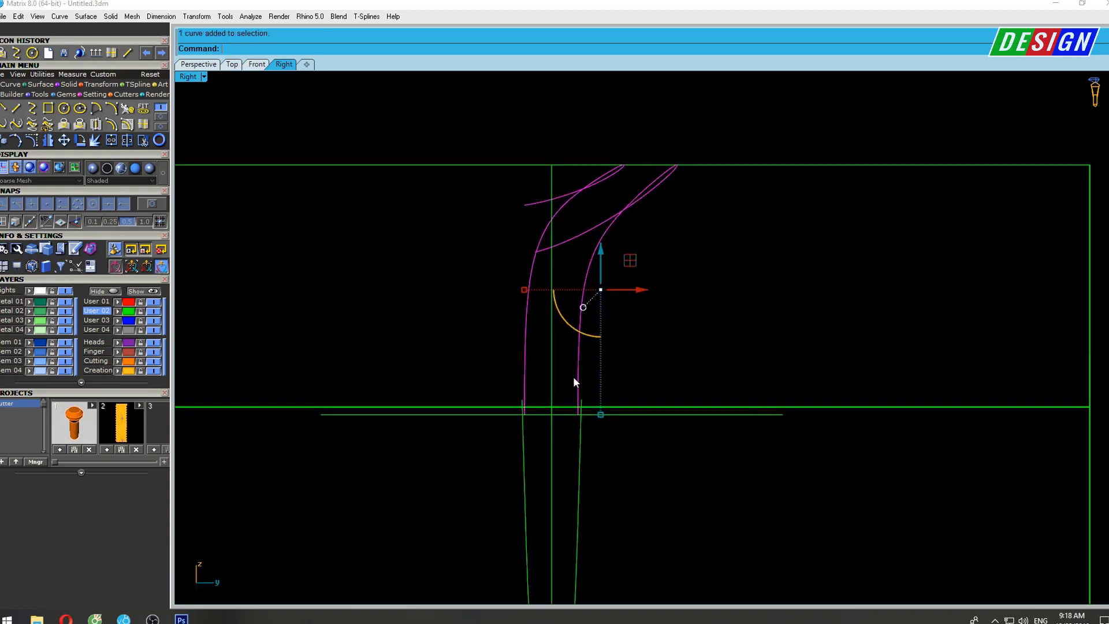
Rebuild both shank curves with 11 points at degree 3 and show their control points.
text(rebuild)
key(Return)
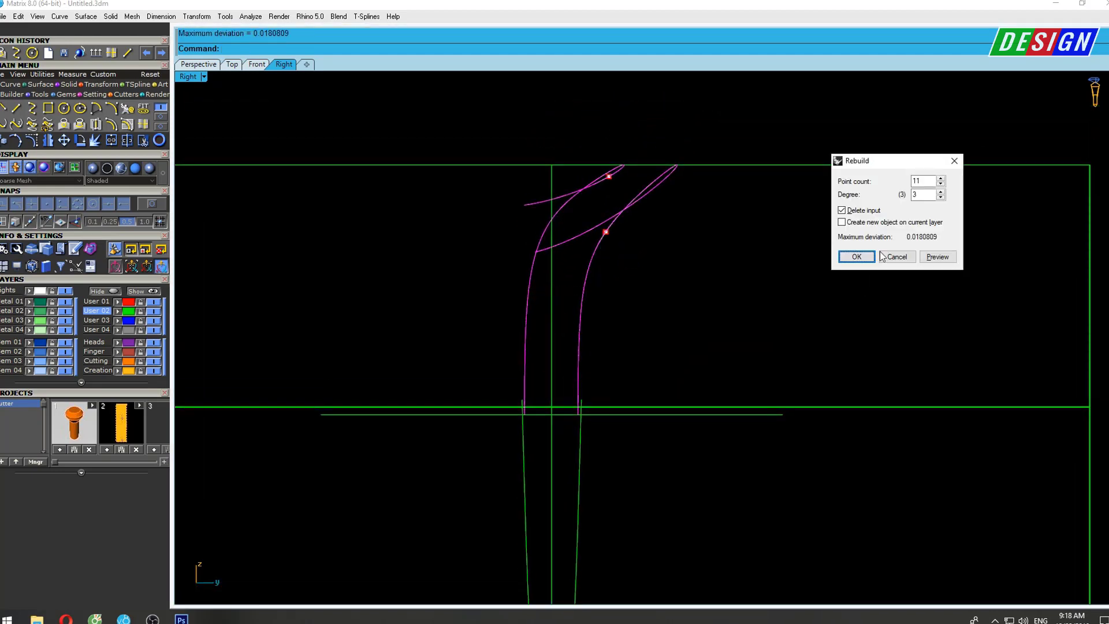
click(857, 257)
scroll(614, 328, up, 2)
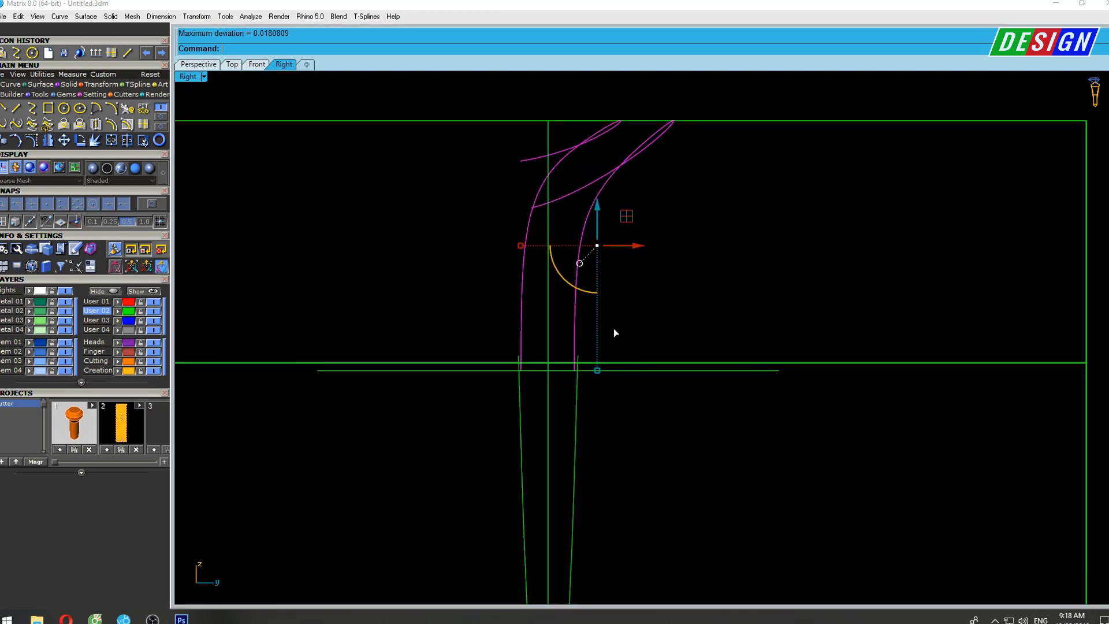
key(F10)
scroll(563, 366, up, 2)
Push the right curve's lower control points and top control point to the right.
drag(601, 411, 603, 404)
scroll(612, 335, up, 2)
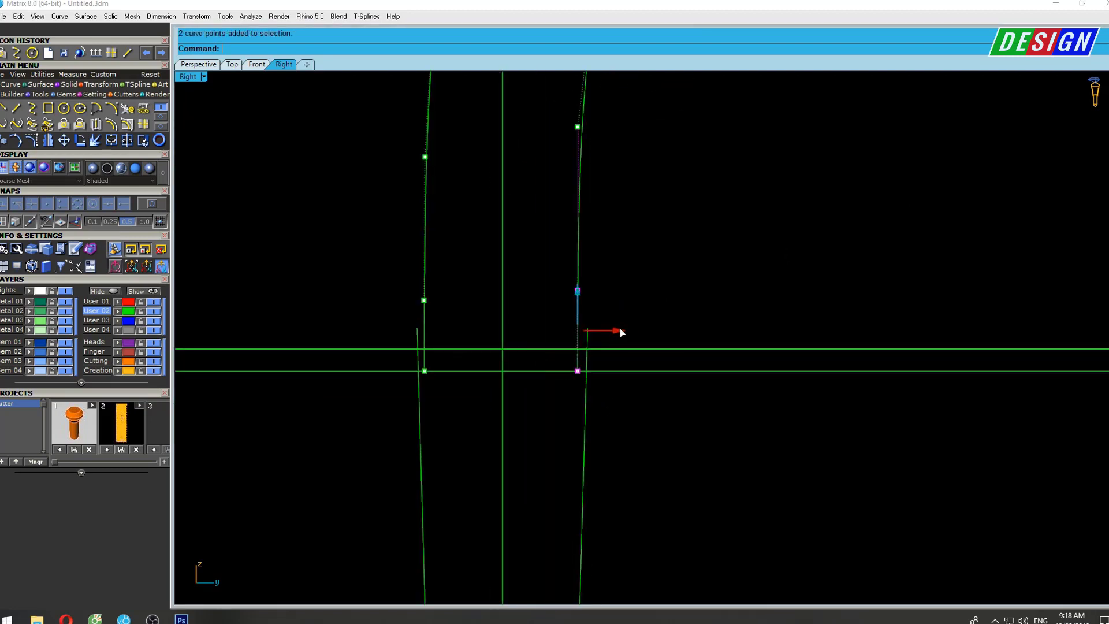
drag(620, 328, 624, 329)
key(Up)
key(Up)
key(Up)
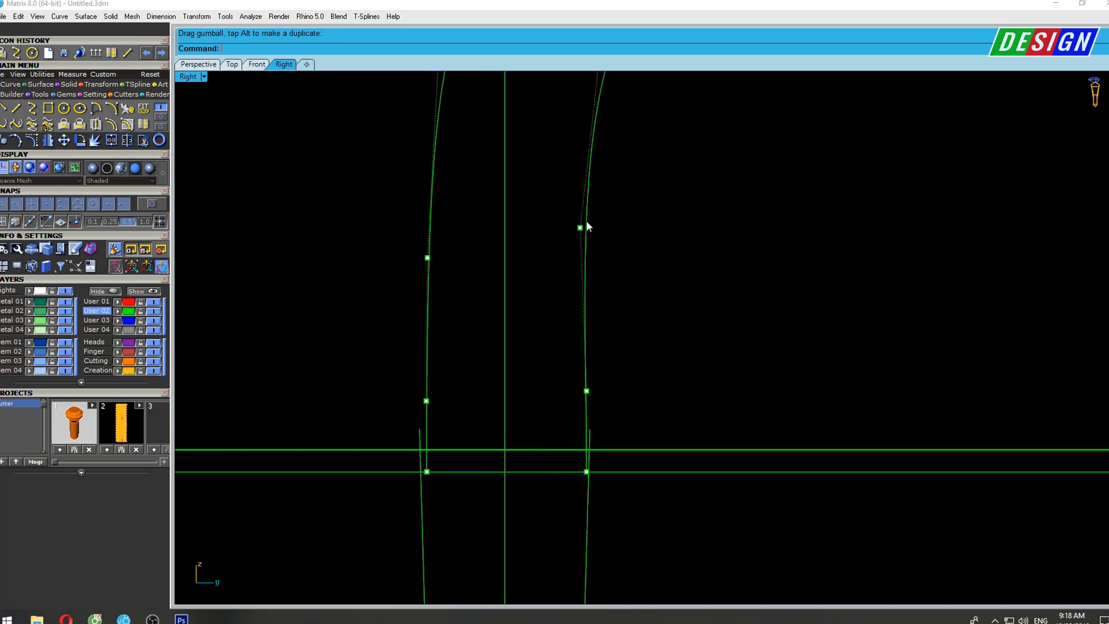
click(581, 227)
mouse_move(619, 228)
mouse_down()
mouse_move(637, 229)
mouse_move(651, 192)
mouse_up()
key(Up)
key(Up)
click(607, 191)
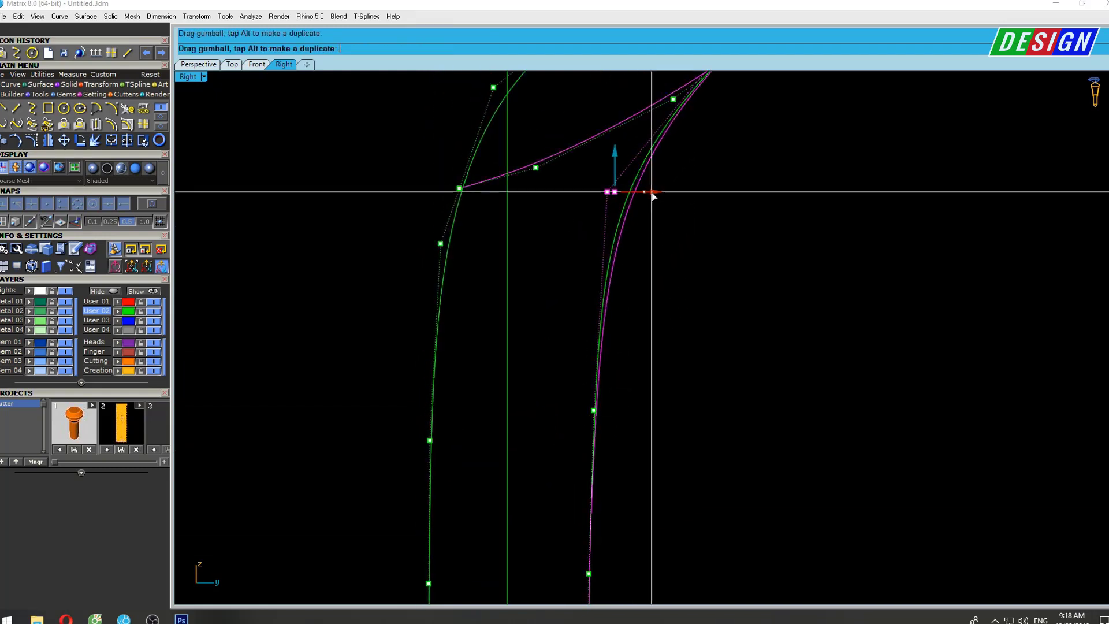
key(Up)
key(Up)
key(Left)
Nudge the left curve's two middle control points sideways.
drag(520, 275, 580, 512)
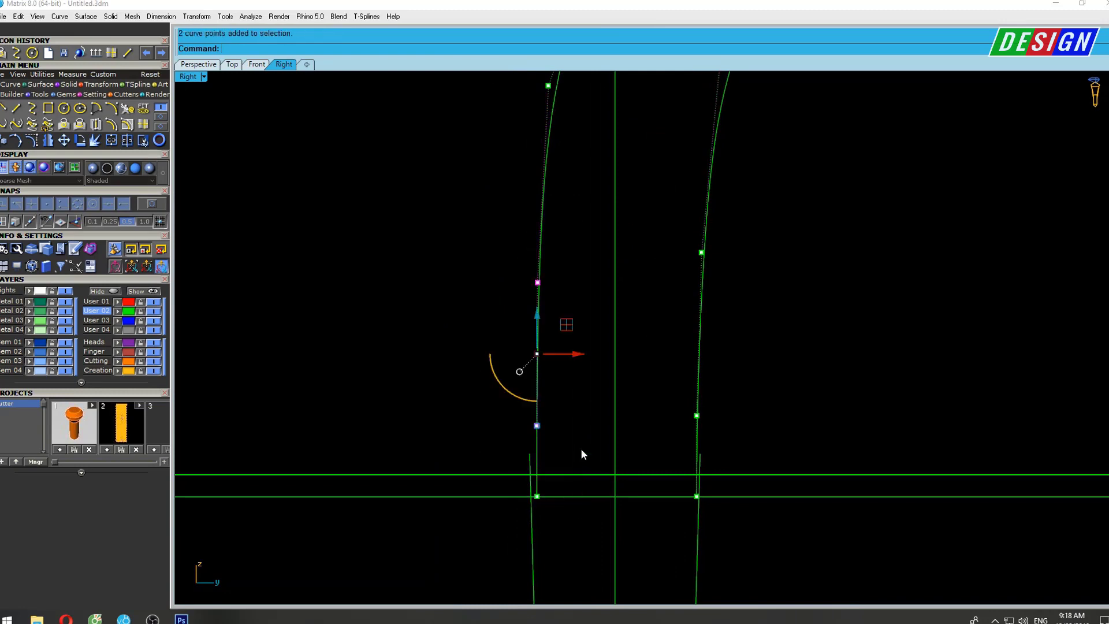
drag(578, 359, 569, 355)
key(Up)
key(Up)
key(Up)
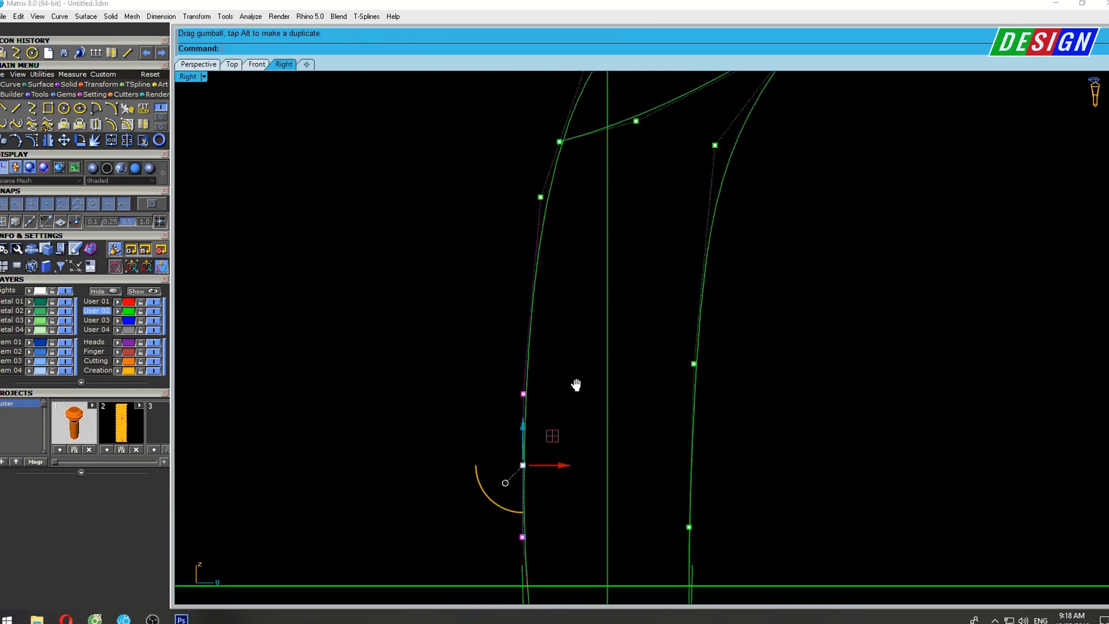
key(Up)
key(Down)
key(Down)
key(Down)
drag(576, 225, 566, 224)
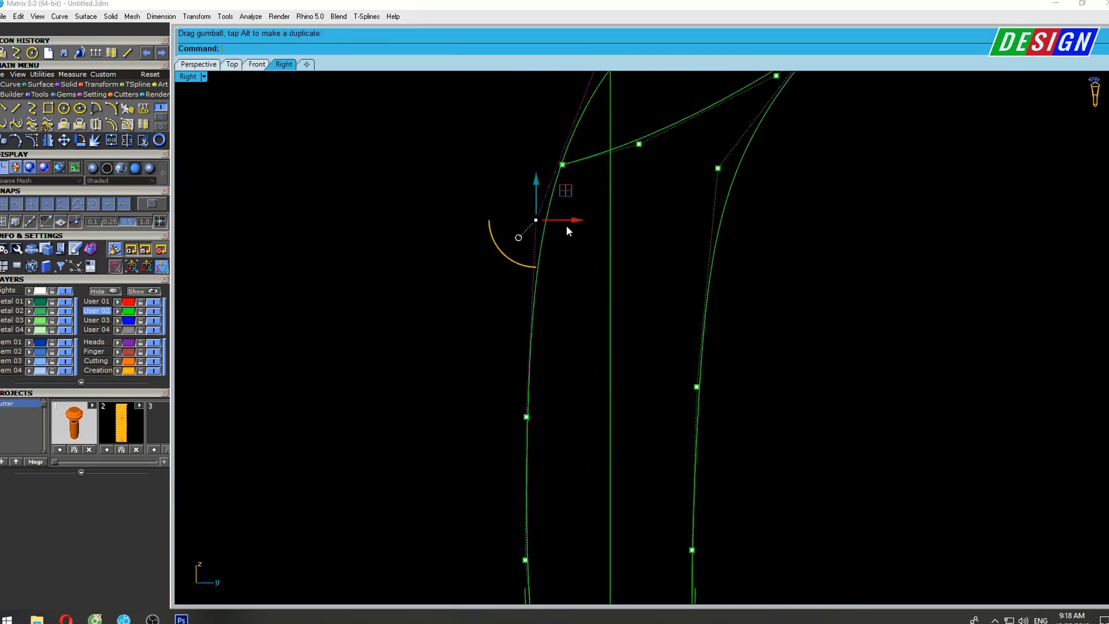
scroll(566, 224, down, 2)
right_drag(566, 224, 534, 308)
scroll(512, 391, up, 2)
scroll(493, 331, up, 1)
Shift the left curve's lower control point slightly left and move the right curve's upper point.
click(521, 367)
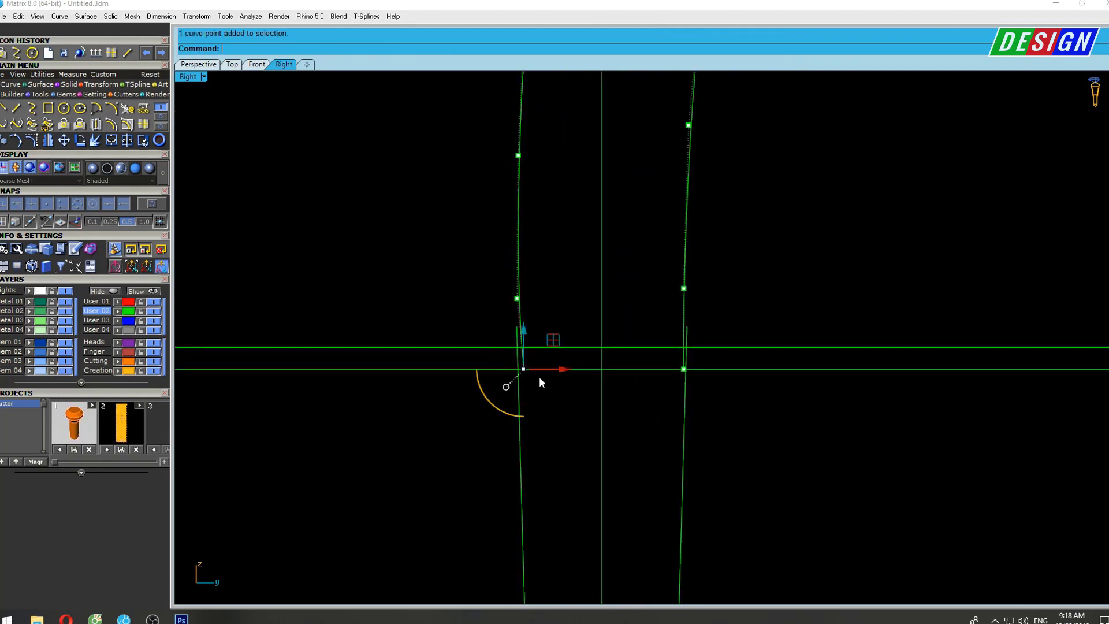
scroll(553, 359, up, 2)
drag(554, 363, 545, 362)
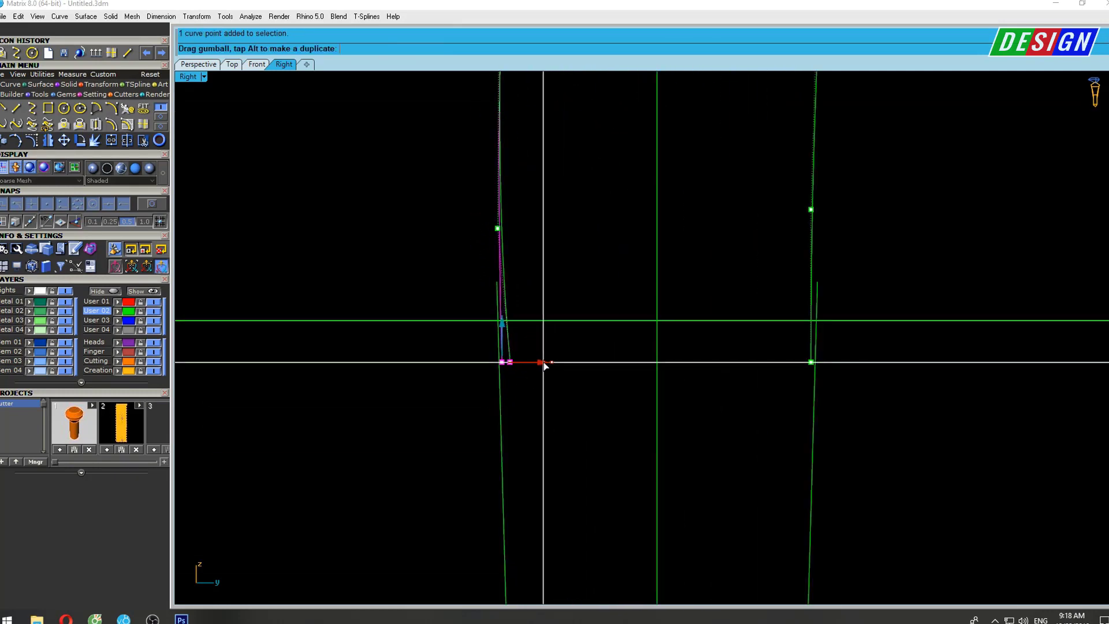
click(497, 228)
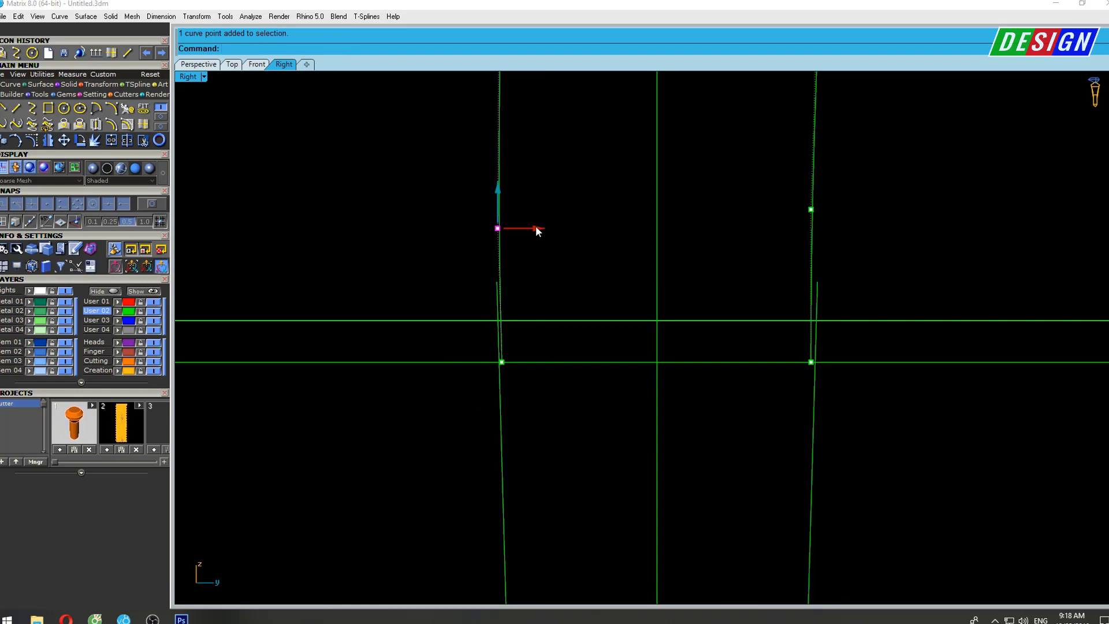
right_drag(770, 287, 626, 324)
drag(641, 216, 692, 290)
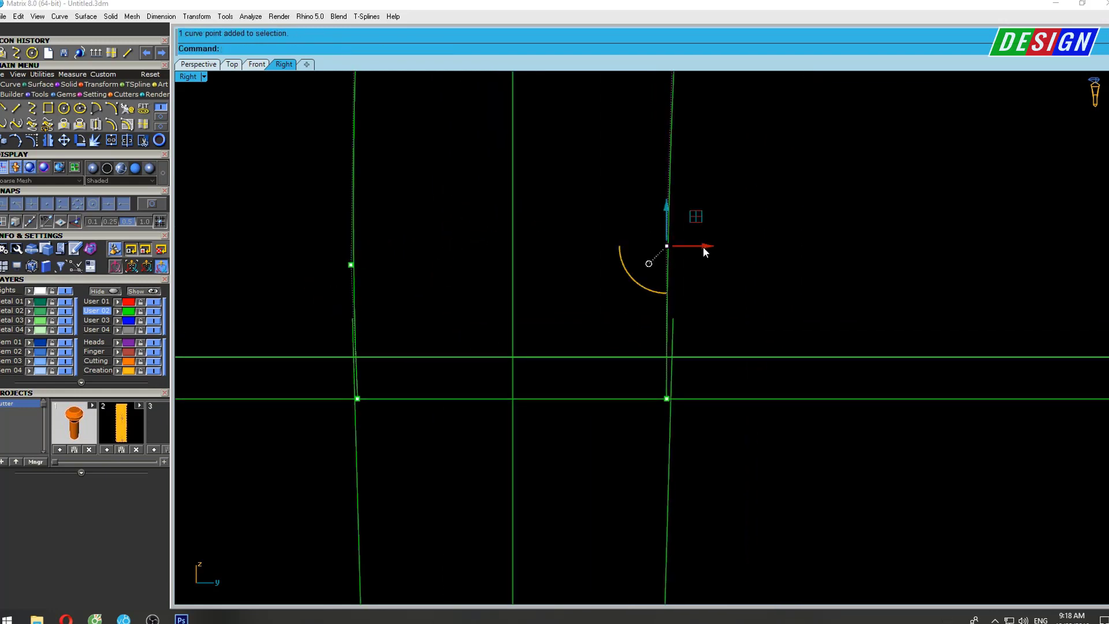
drag(704, 251, 706, 247)
scroll(605, 258, down, 3)
key(Escape)
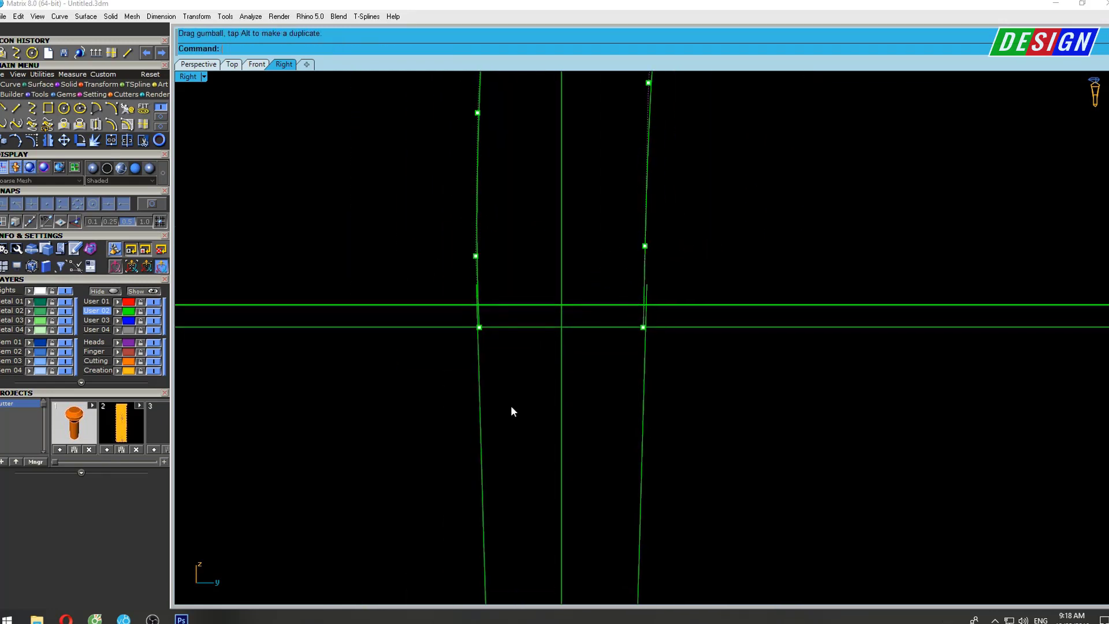
Reshape the left curve by moving its upper control point, then view from a new angle.
right_drag(485, 407, 504, 359)
key(F10)
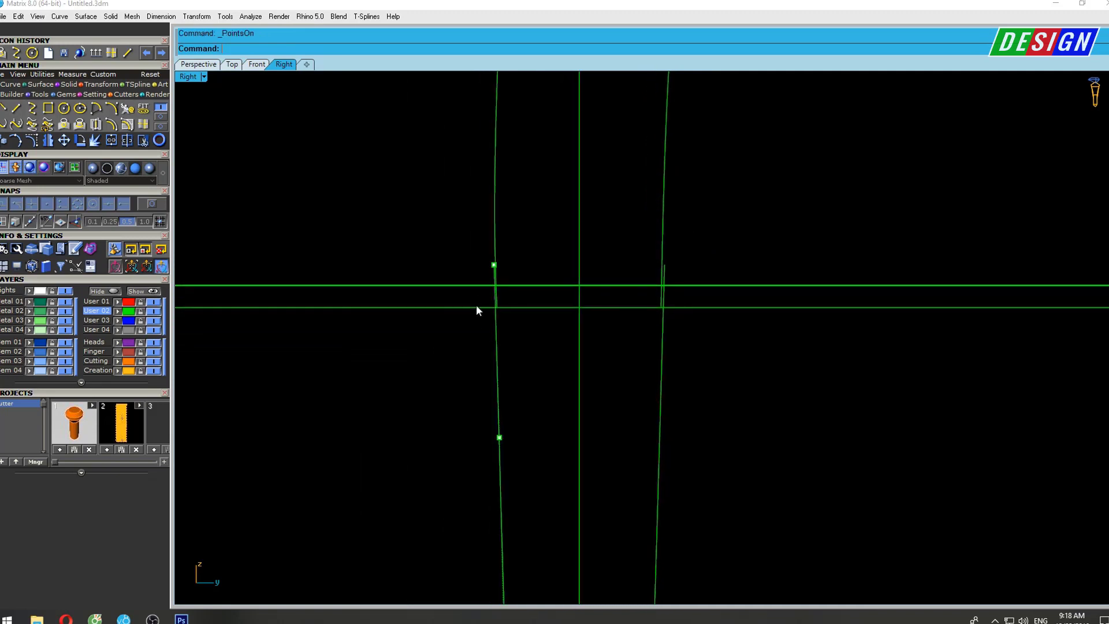
scroll(482, 272, up, 2)
click(501, 248)
scroll(517, 265, up, 3)
drag(522, 229, 523, 230)
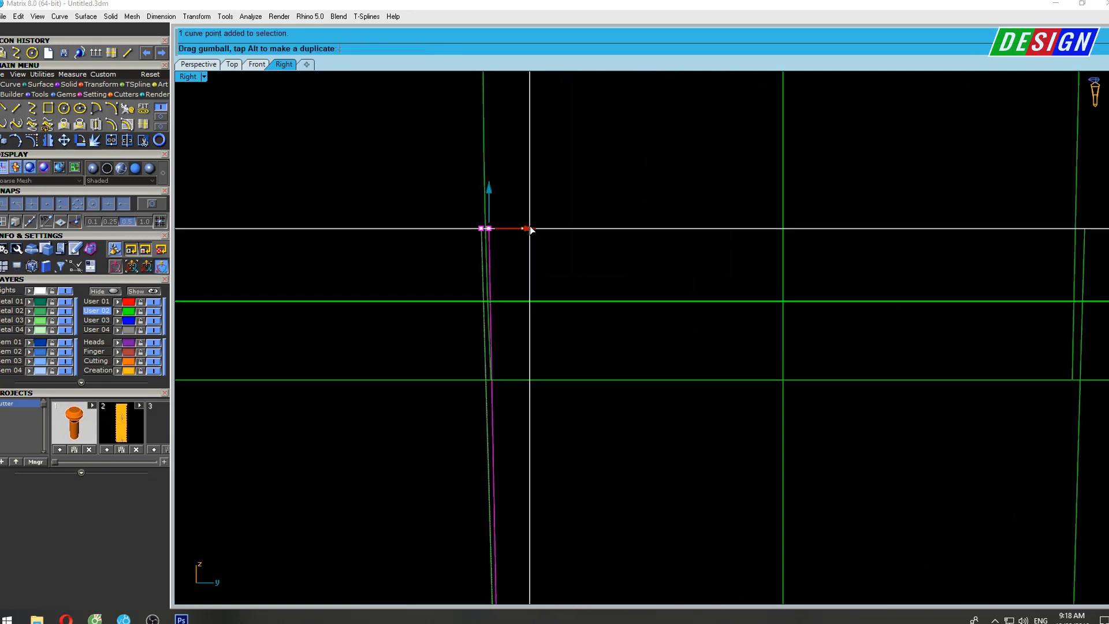
scroll(506, 238, up, 1)
mouse_move(505, 237)
right_down()
mouse_move(629, 290)
mouse_move(607, 299)
right_up()
Trim the curve end and short vertical piece back to the horizontal line.
click(603, 305)
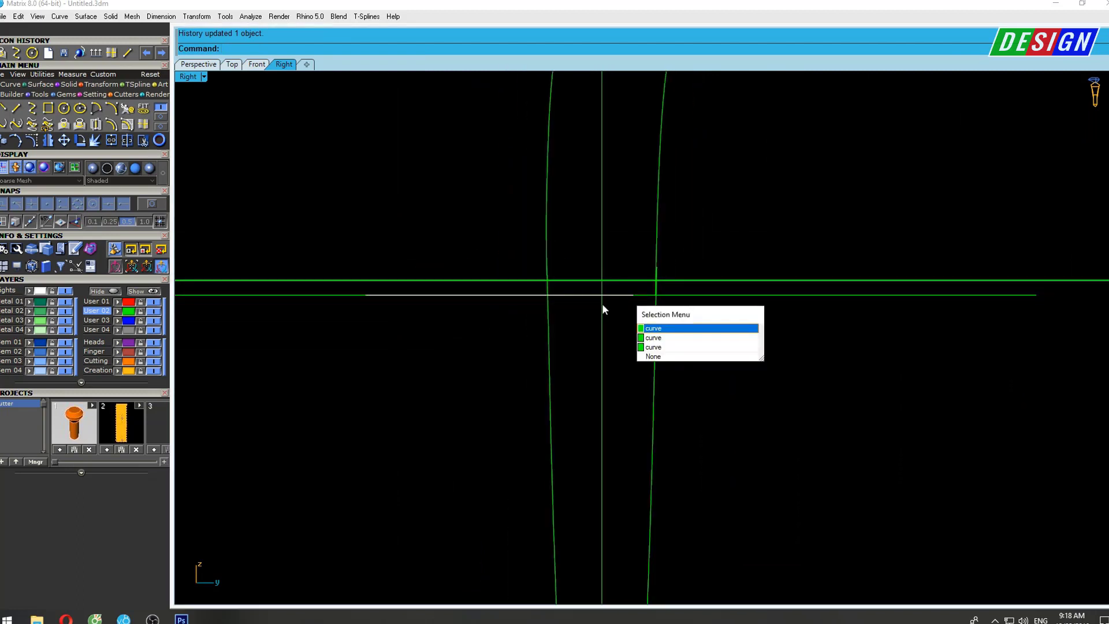
click(659, 337)
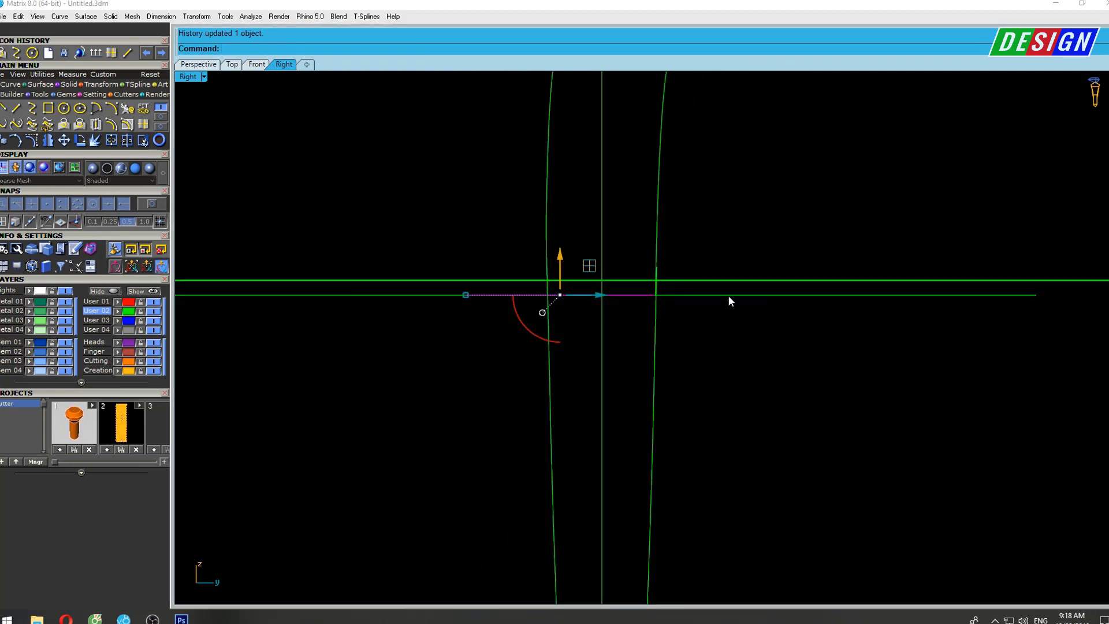
text(trim)
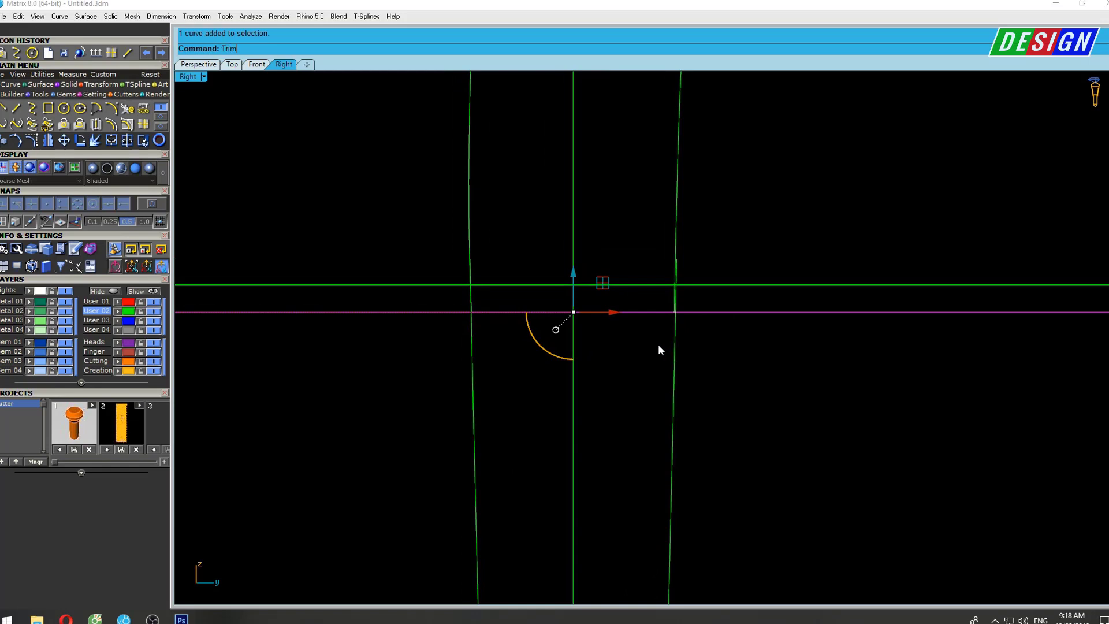
key(Return)
right_drag(657, 344, 477, 319)
scroll(477, 319, up, 3)
click(461, 170)
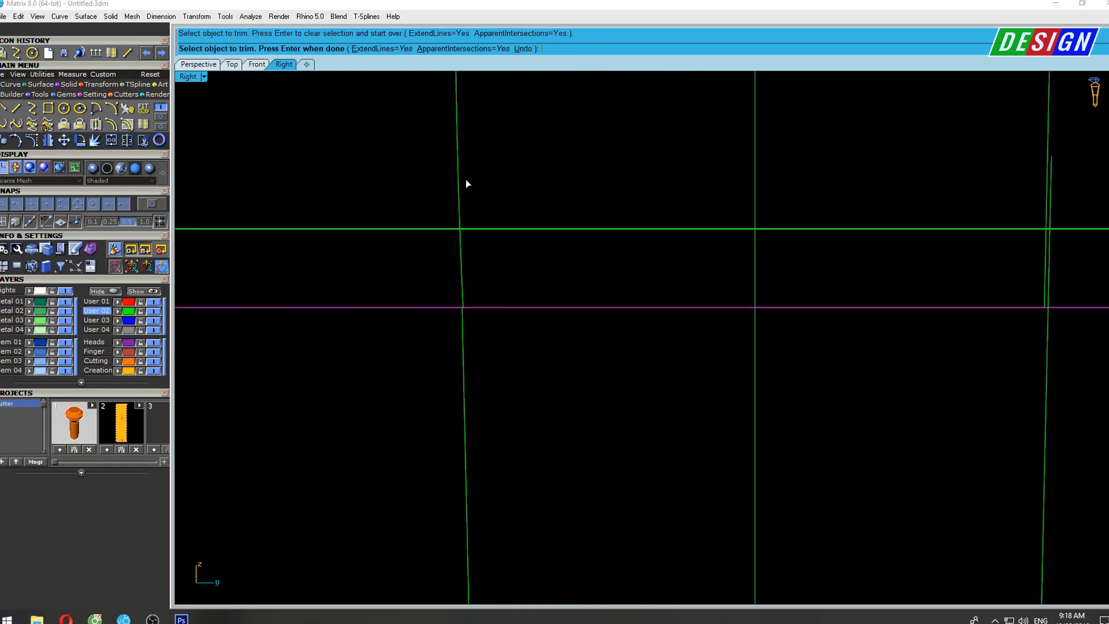
scroll(577, 243, down, 3)
scroll(751, 257, up, 3)
click(701, 216)
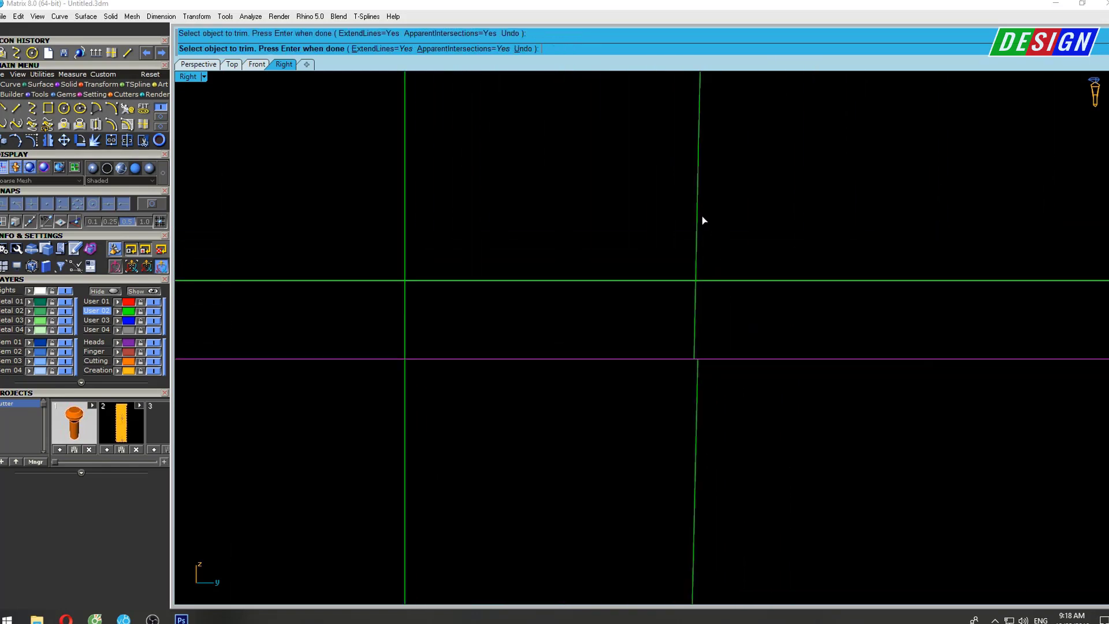
scroll(635, 218, down, 3)
key(Return)
Project both shank curves onto the box.
scroll(629, 278, down, 2)
drag(646, 335, 613, 351)
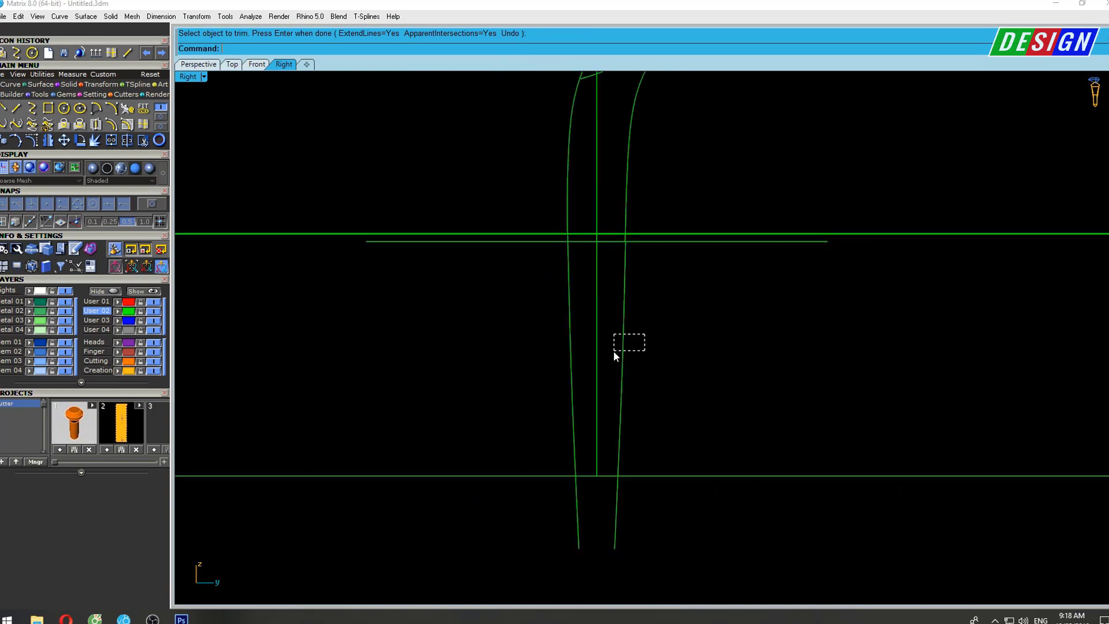
shift+click(575, 362)
scroll(548, 347, down, 2)
right_drag(554, 336, 572, 344)
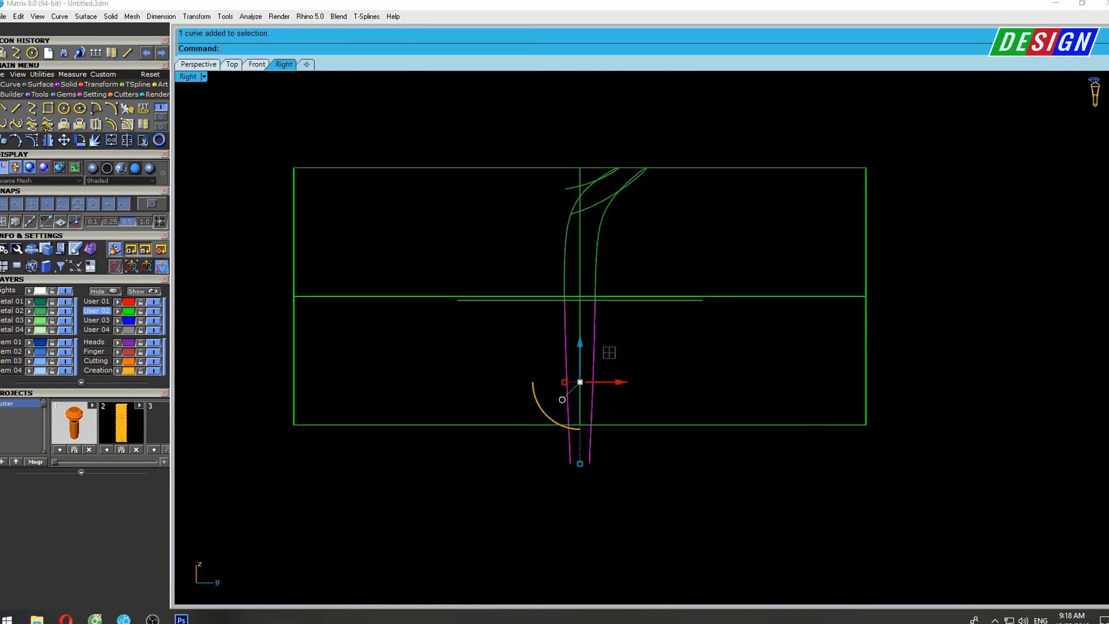
text(project)
key(Return)
click(293, 237)
key(Return)
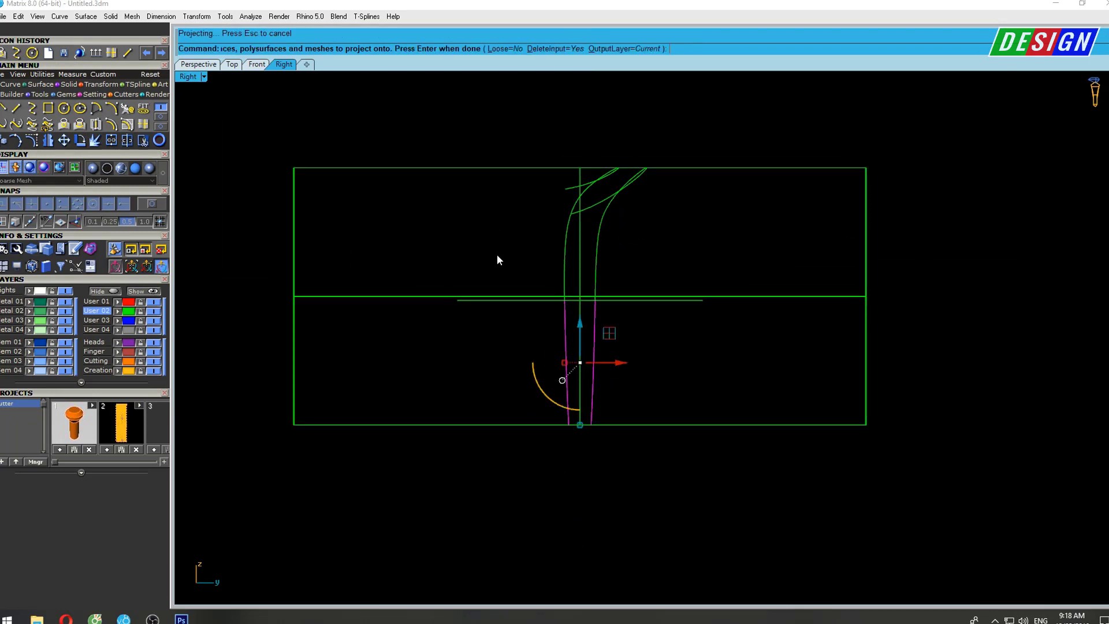
key(Escape)
Delete the box and restore the four-viewport layout.
click(459, 168)
right_drag(417, 200, 396, 228)
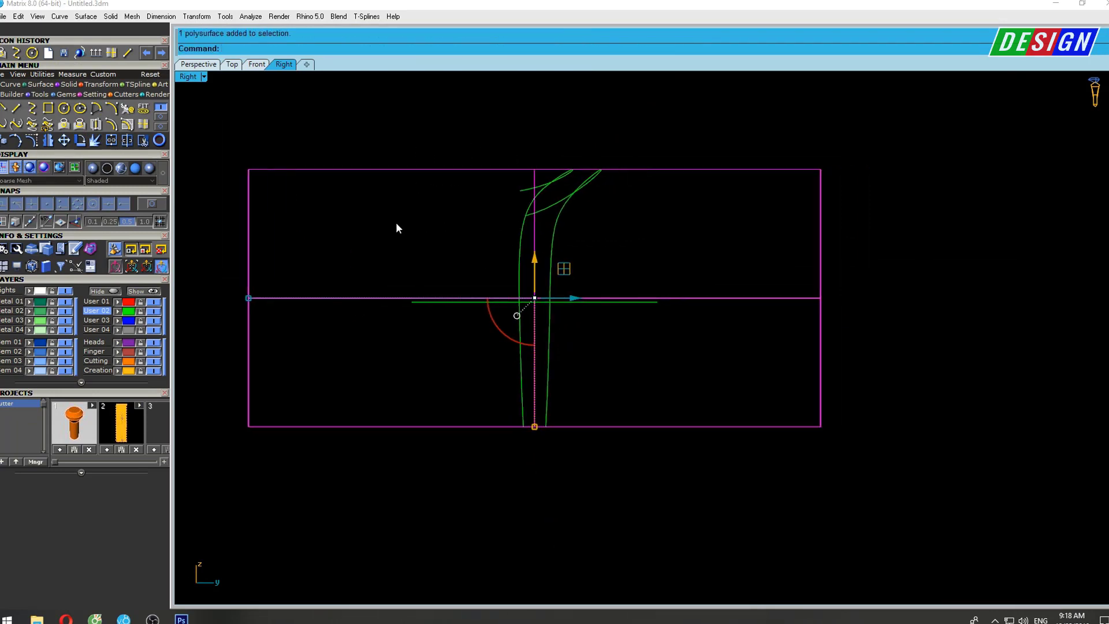
text(Delete)
key(Return)
right_drag(533, 253, 554, 223)
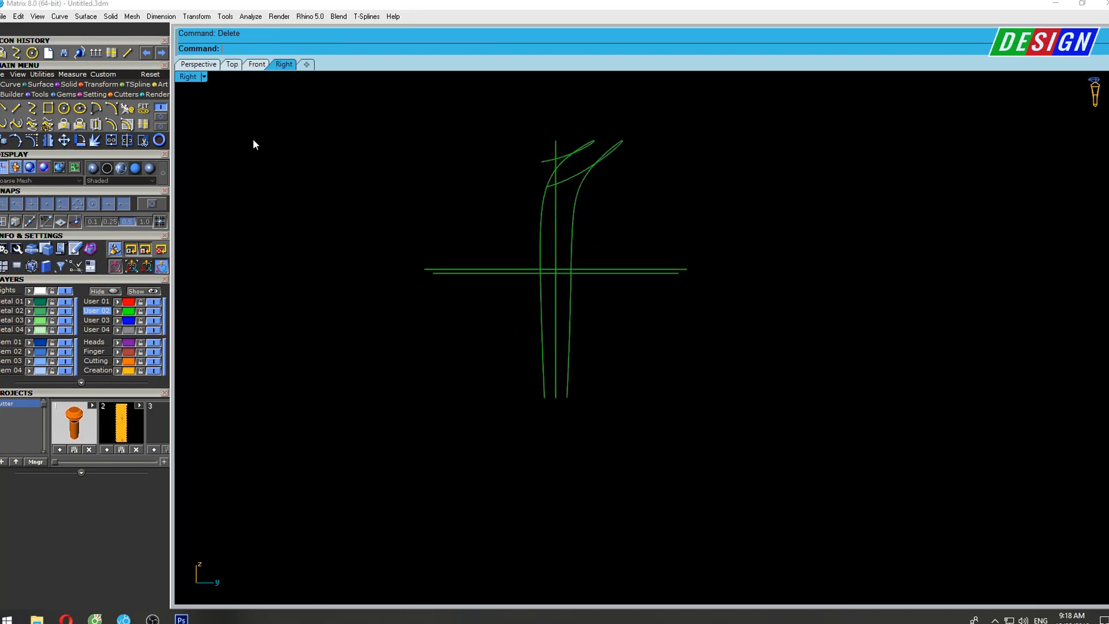
double_click(183, 76)
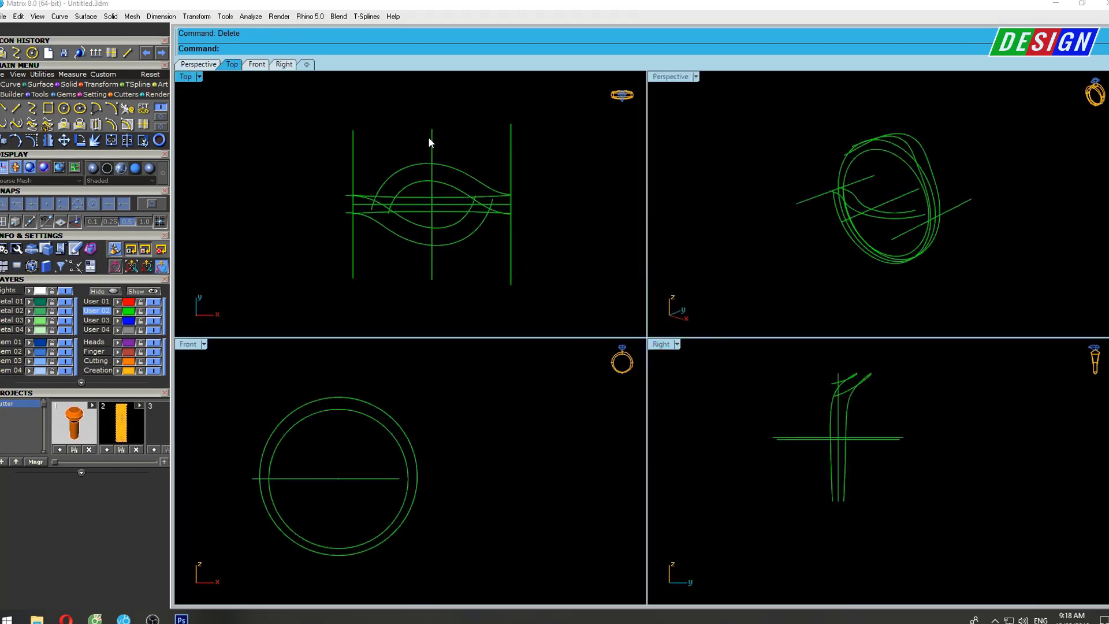
Trim the left ends of both horizontal guide lines back to the vertical line.
click(428, 198)
scroll(427, 202, up, 3)
scroll(404, 223, up, 3)
text(Tr)
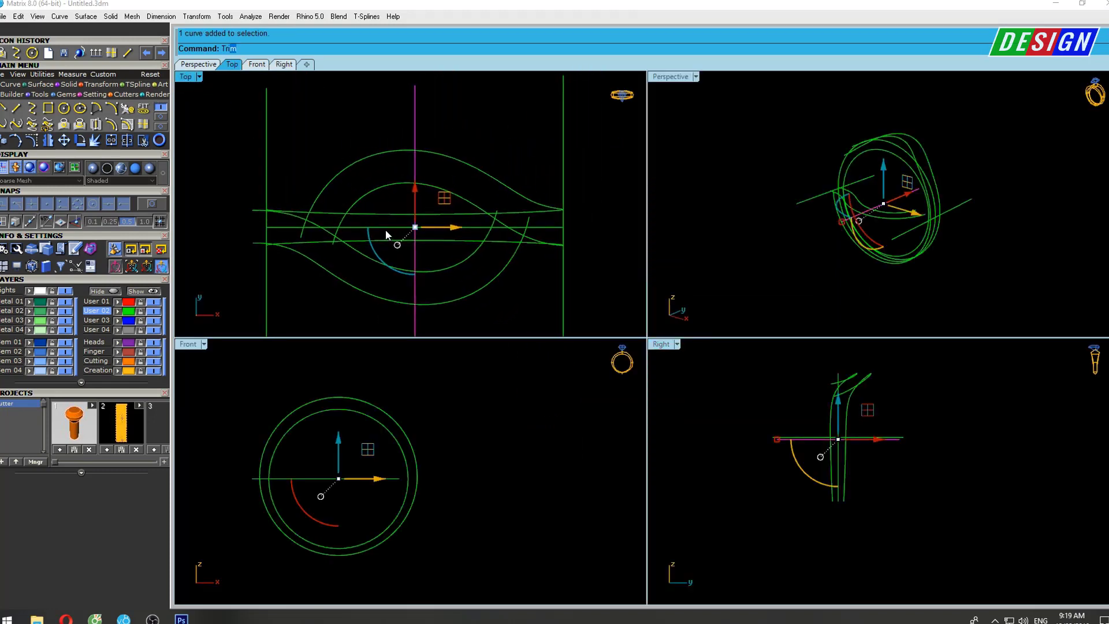
key(Return)
click(386, 214)
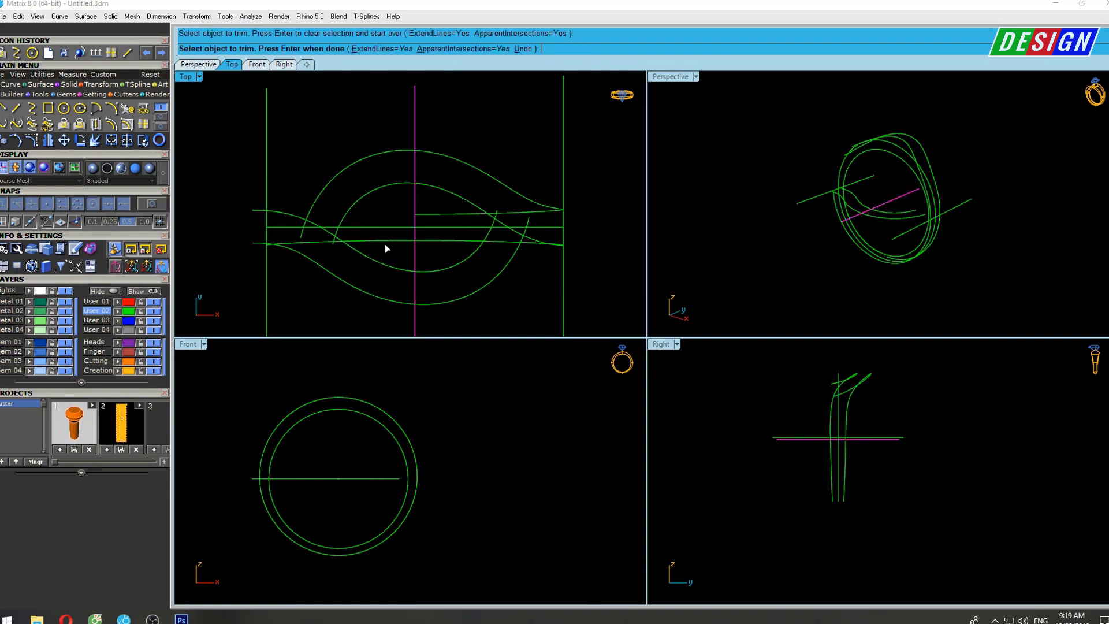
click(385, 244)
right_drag(396, 203, 384, 179)
key(Return)
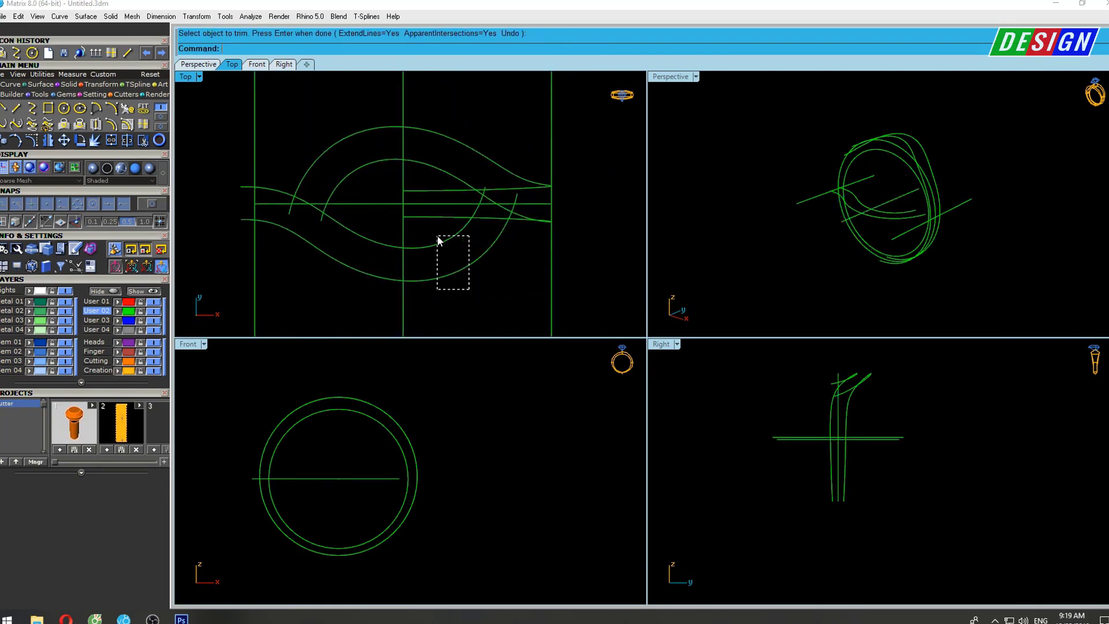
Window-select the lower construction curves and hide them.
drag(469, 288, 439, 239)
mouse_move(491, 265)
right_down()
mouse_move(470, 265)
mouse_move(503, 272)
right_up()
key(ctrl+h)
mouse_move(868, 257)
right_down()
mouse_move(825, 265)
mouse_move(870, 212)
mouse_move(805, 195)
right_up()
mouse_move(776, 256)
right_down()
mouse_move(926, 243)
mouse_move(841, 216)
right_up()
key(ctrl+h)
Lock the two ring circles.
key(ctrl+a)
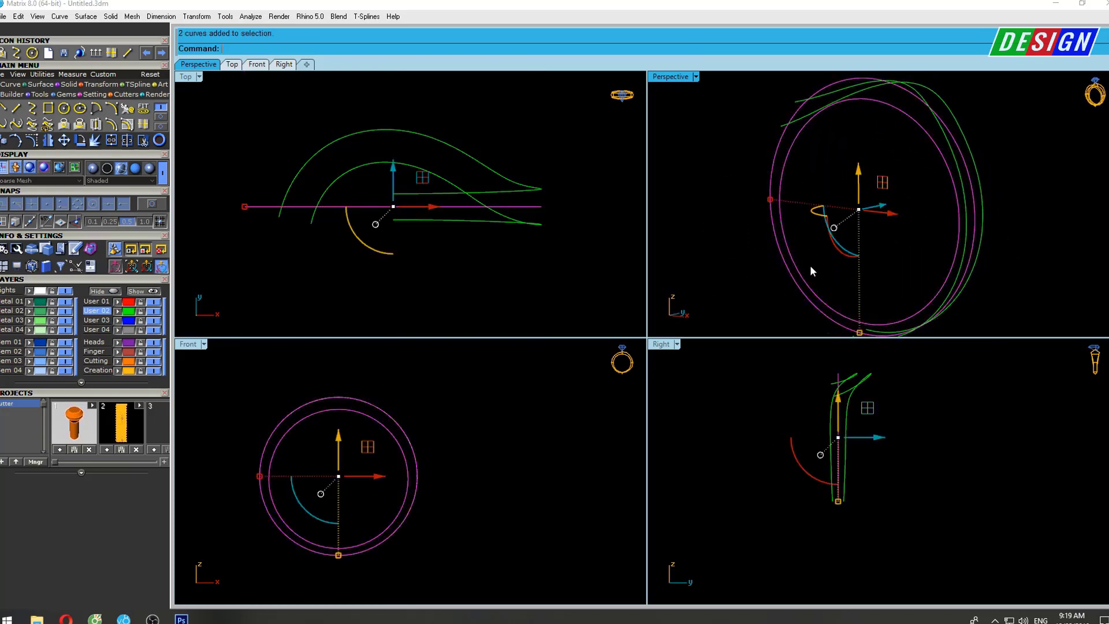
mouse_move(809, 266)
right_down()
mouse_move(767, 268)
mouse_move(861, 241)
mouse_move(839, 264)
mouse_move(875, 318)
mouse_move(880, 296)
mouse_move(835, 282)
right_up()
text(ck)
key(Return)
Rebuild the two trimmed lower shank curves with 5 points.
key(ctrl+a)
text(build)
key(Return)
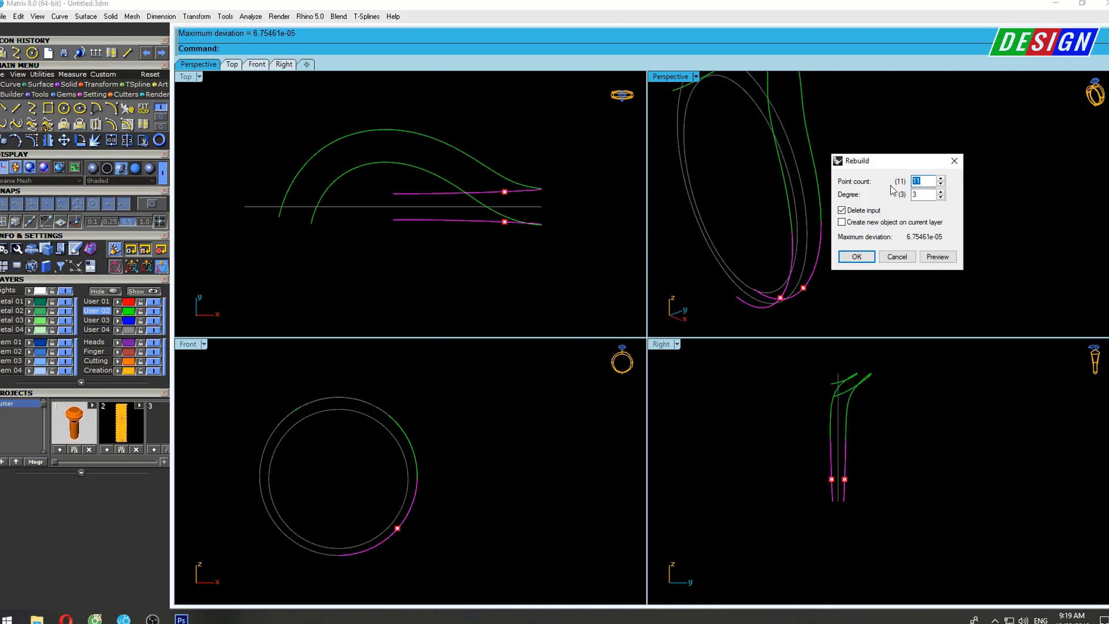
click(857, 257)
right_drag(817, 292, 839, 171)
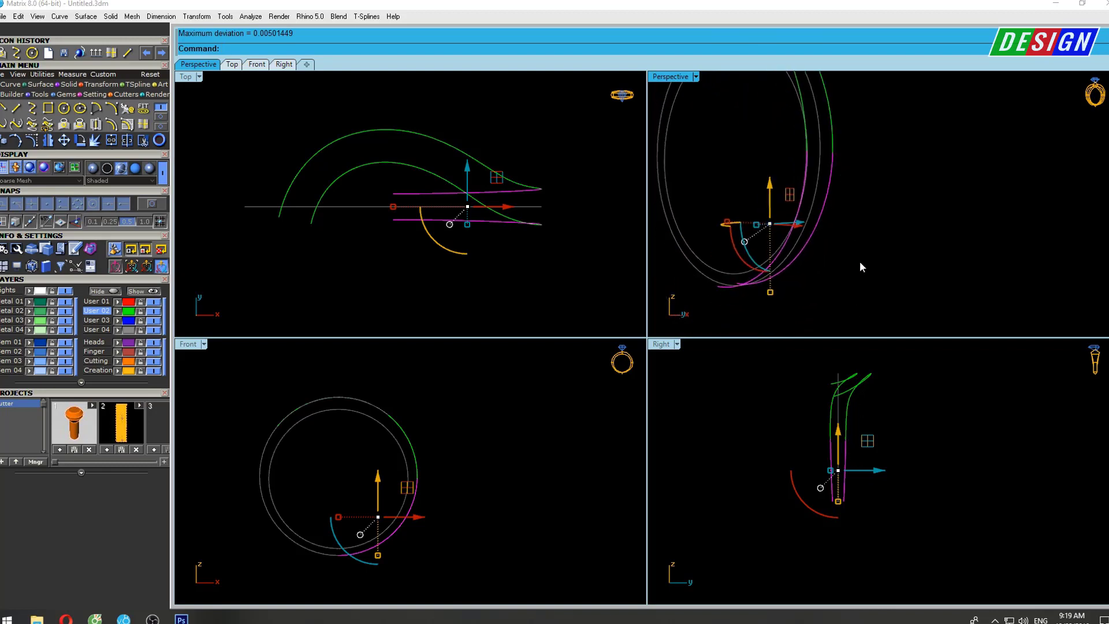
right_drag(860, 263, 844, 263)
text(Loft)
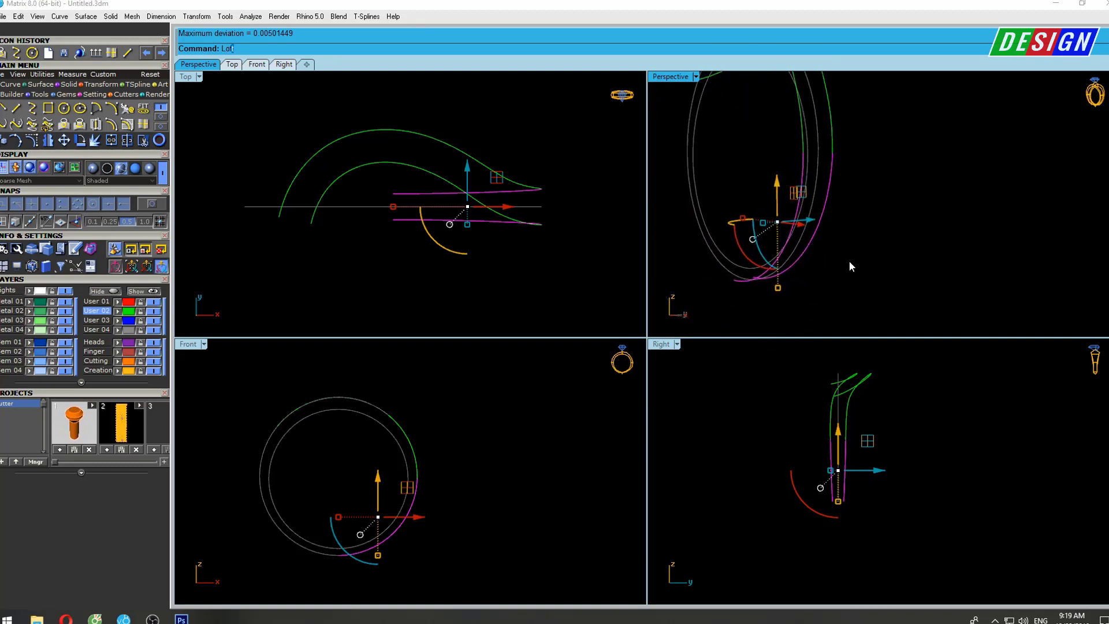
Loft a band between the rebuilt curves and delete the leftover source curves.
key(Return)
mouse_move(878, 210)
right_down()
mouse_move(892, 253)
mouse_move(834, 238)
mouse_move(840, 195)
mouse_move(843, 219)
mouse_move(915, 316)
right_up()
key(Return)
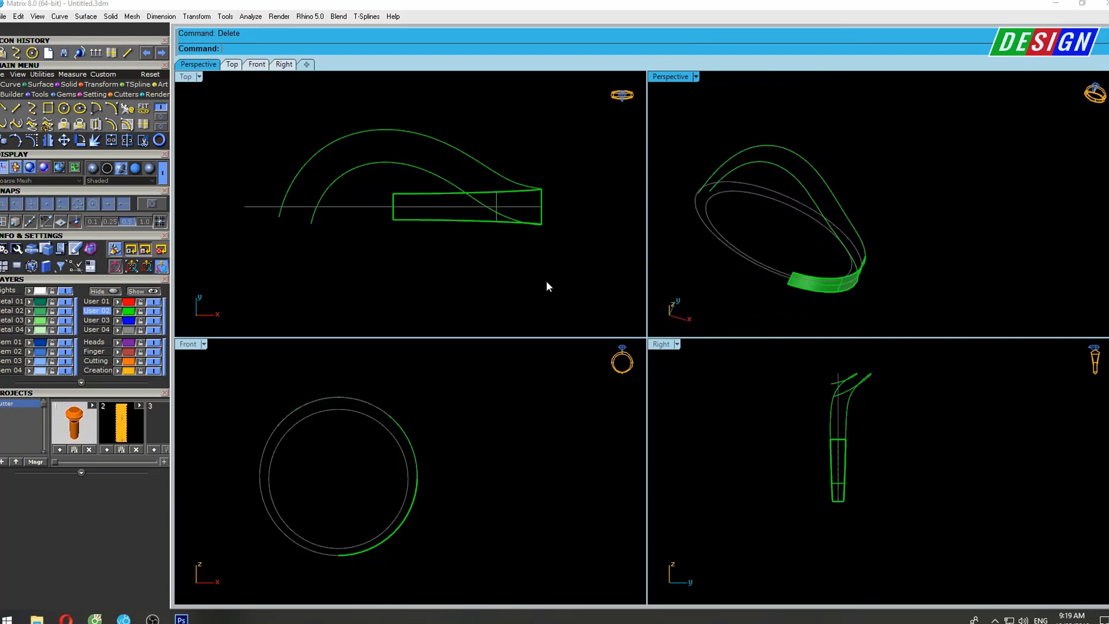
Orbit the ring upright and select the two upper shank curves.
right_drag(545, 279, 556, 296)
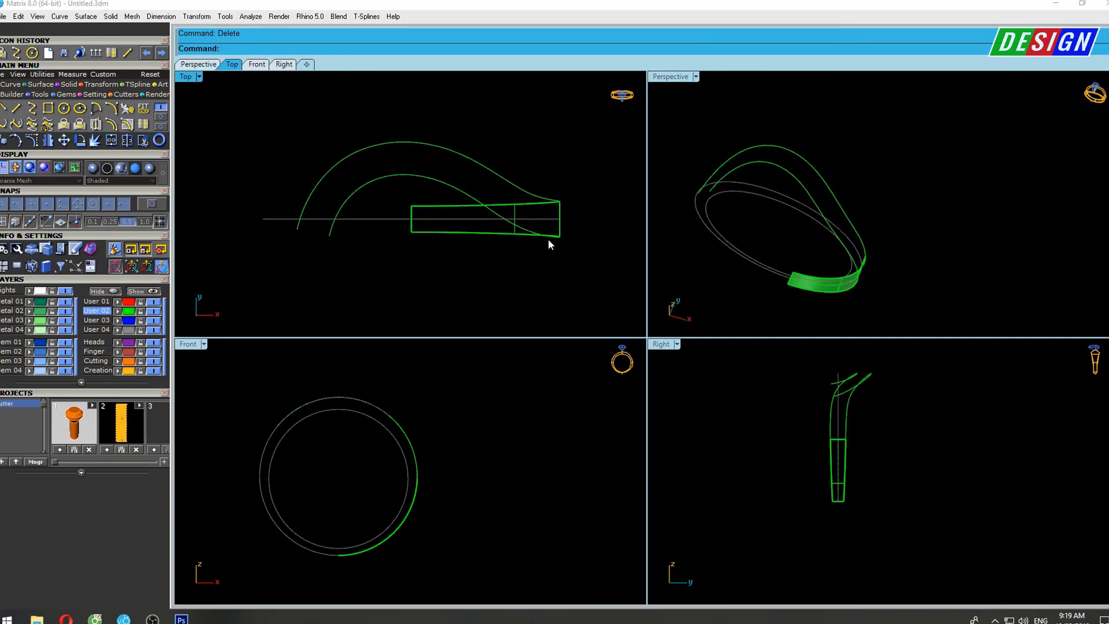
mouse_move(886, 285)
right_down()
mouse_move(830, 189)
mouse_move(840, 199)
right_up()
drag(840, 200, 811, 219)
right_drag(811, 218, 810, 233)
right_drag(543, 228, 495, 229)
Preview a loft across the upper curves, cancel it and clear the selection.
text(Loft)
key(Return)
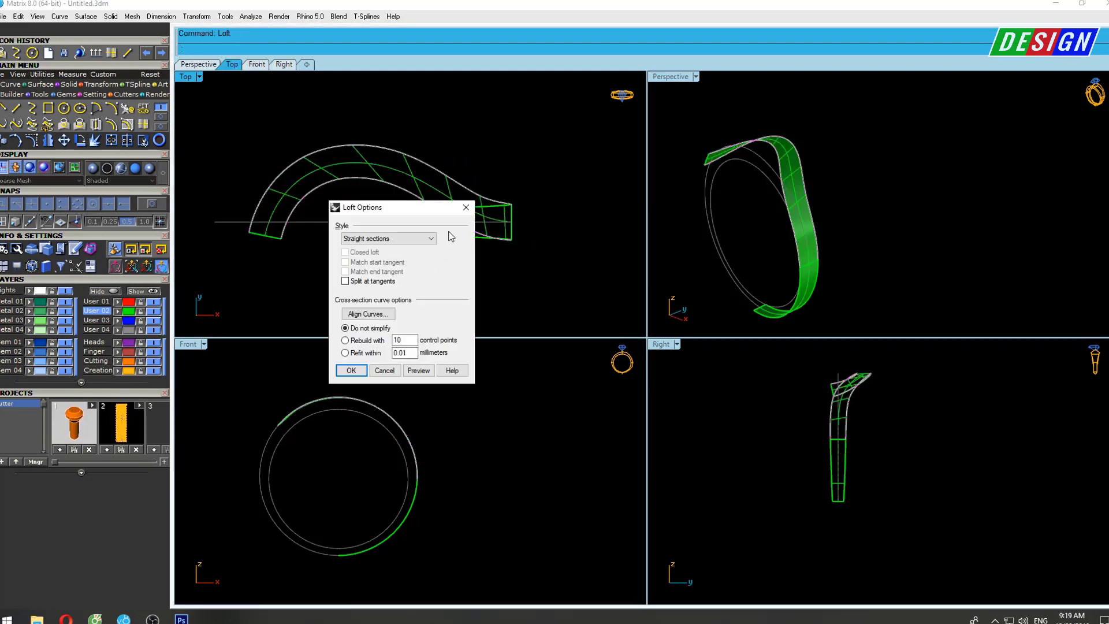
click(465, 208)
scroll(831, 248, up, 2)
scroll(834, 250, up, 5)
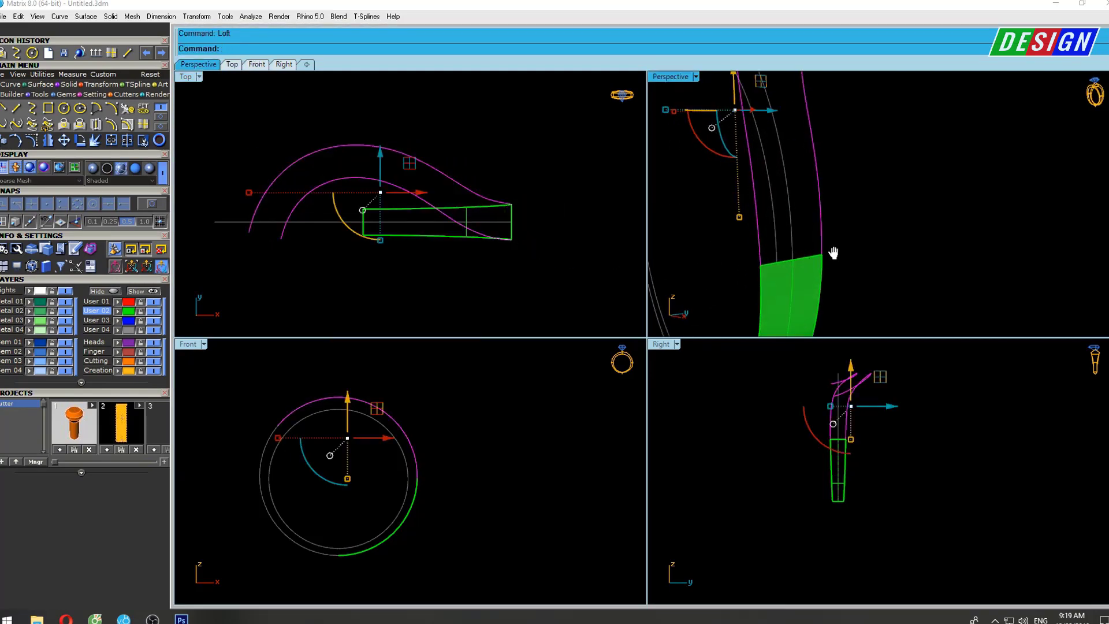
scroll(840, 257, up, 1)
key(Escape)
Maximize the Perspective view, show the left edge curve's control points and lift its bottom point.
double_click(677, 80)
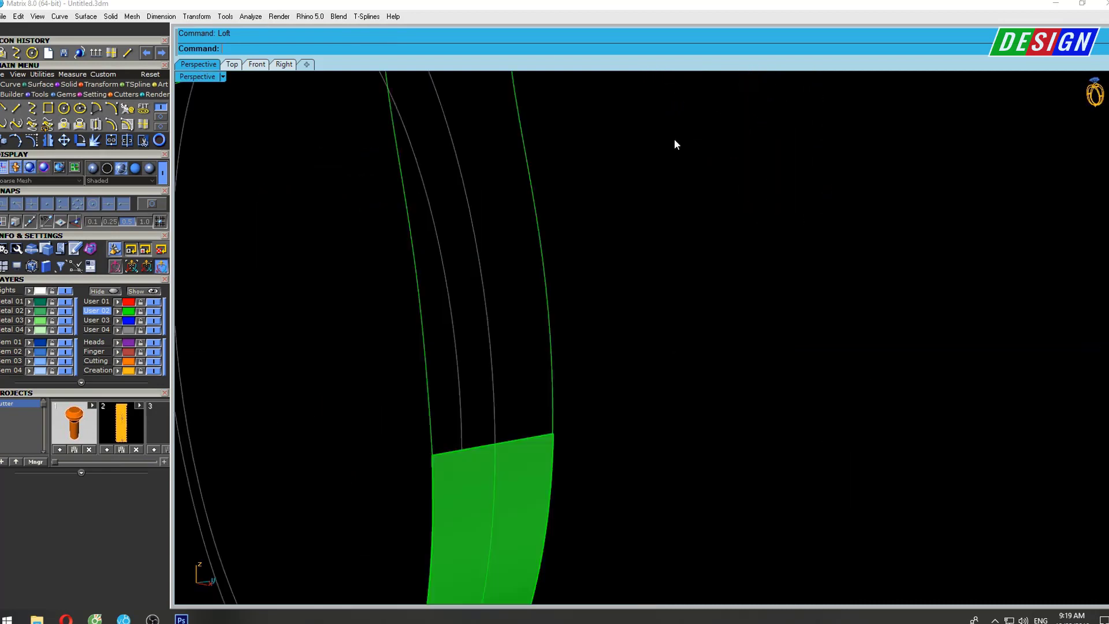
shift+right_drag(566, 358, 606, 292)
click(478, 320)
scroll(478, 320, up, 1)
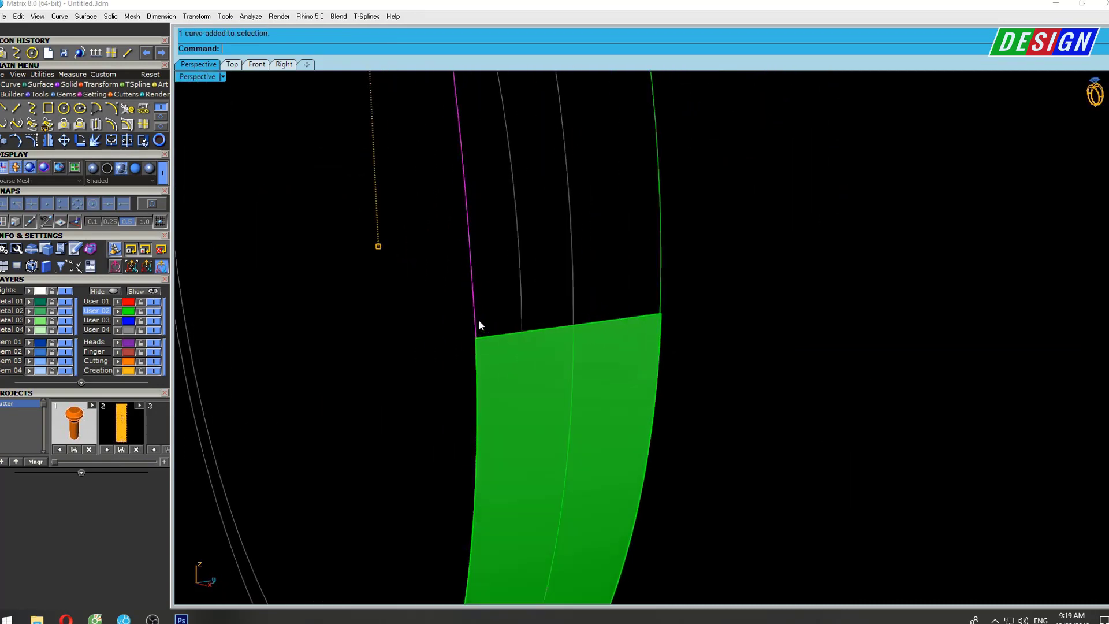
scroll(513, 311, up, 1)
key(F10)
click(484, 348)
scroll(491, 353, up, 1)
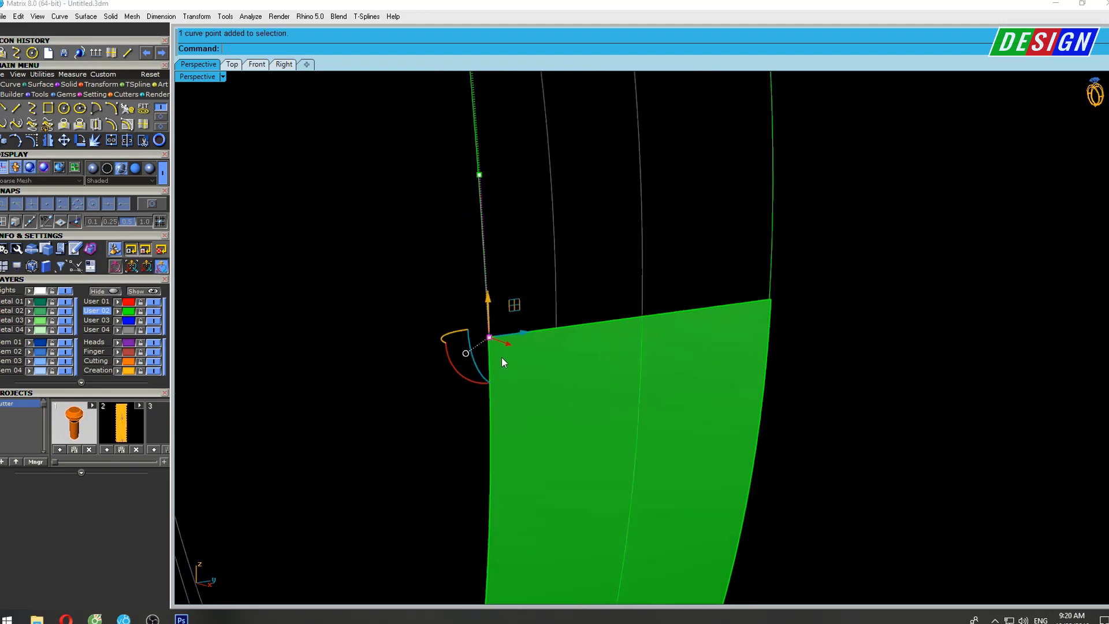
scroll(497, 346, up, 1)
drag(484, 295, 483, 235)
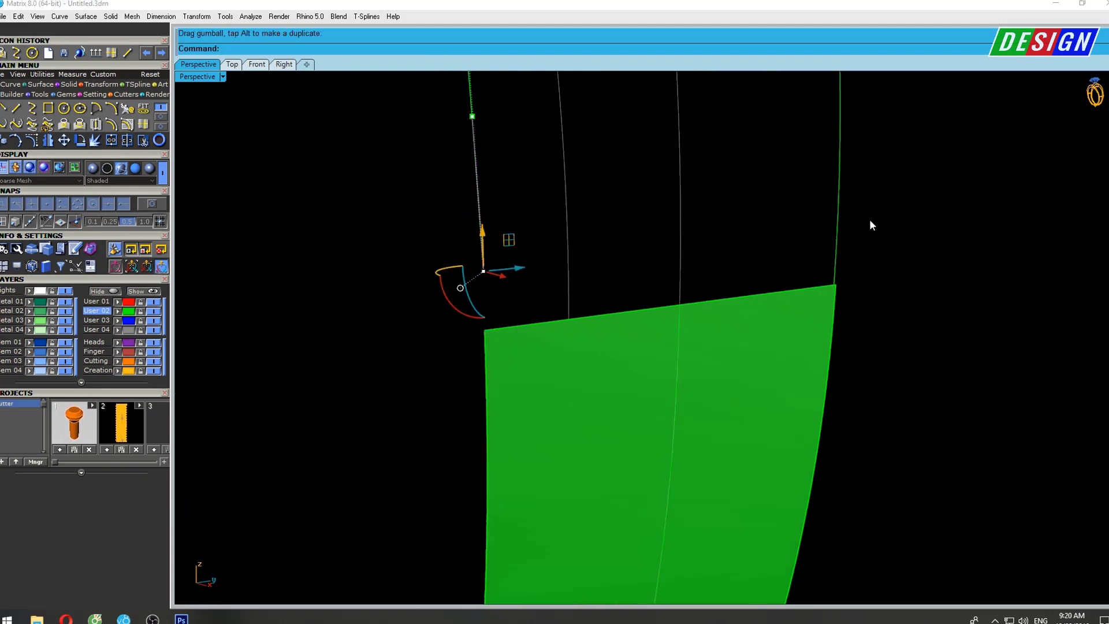
Show the right edge curve's control points and move the selected point onto a band corner.
shift+click(831, 242)
key(F10)
drag(797, 223, 847, 322)
text(Mov)
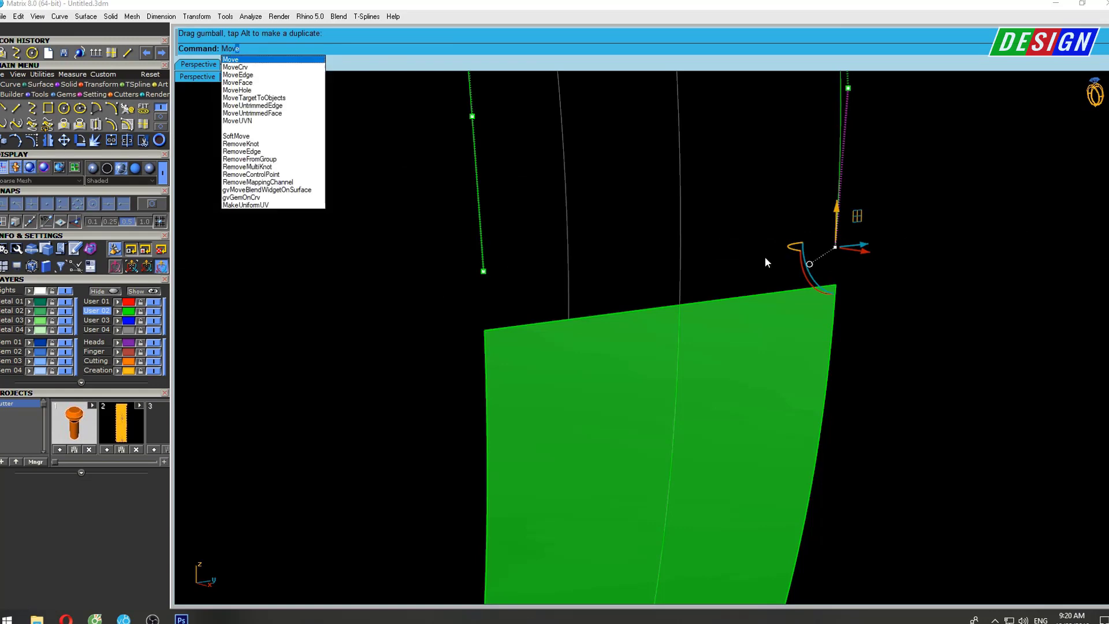
key(Return)
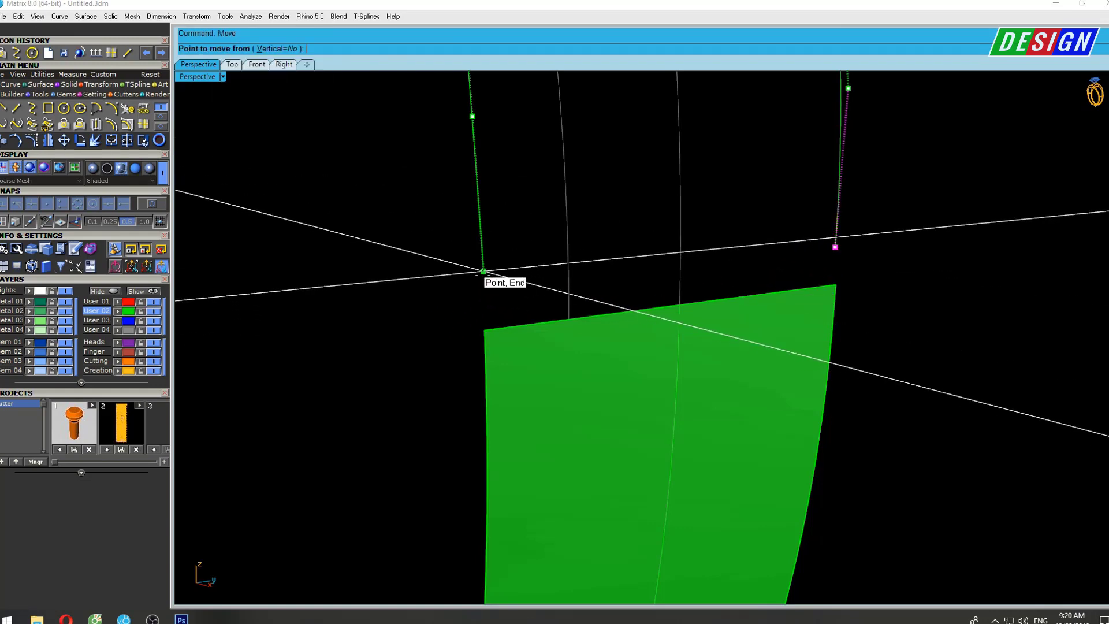
click(483, 271)
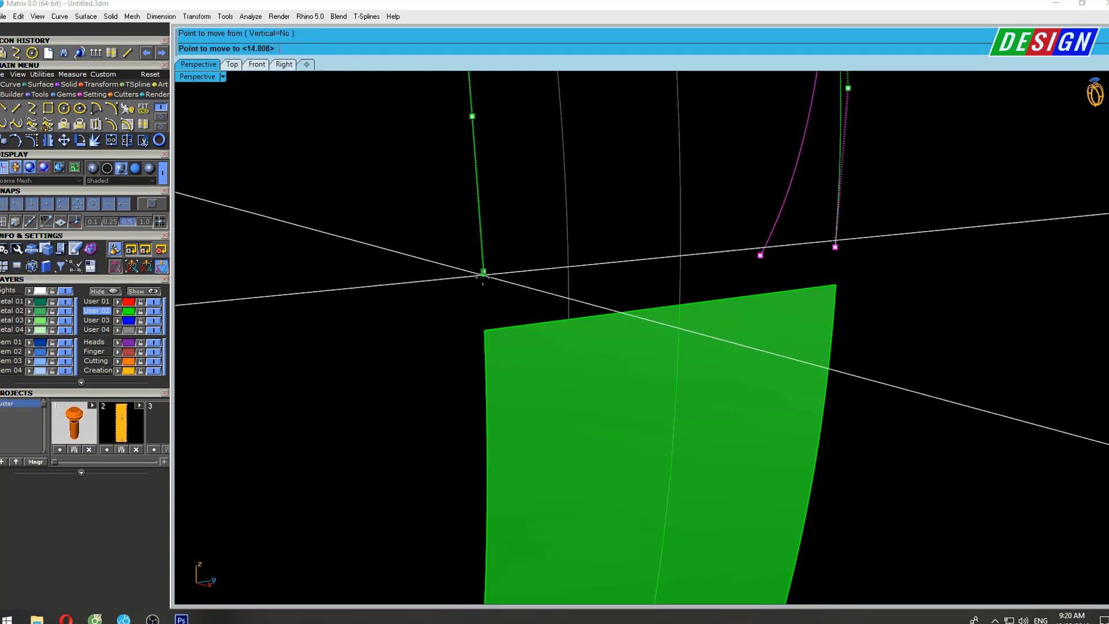
click(483, 331)
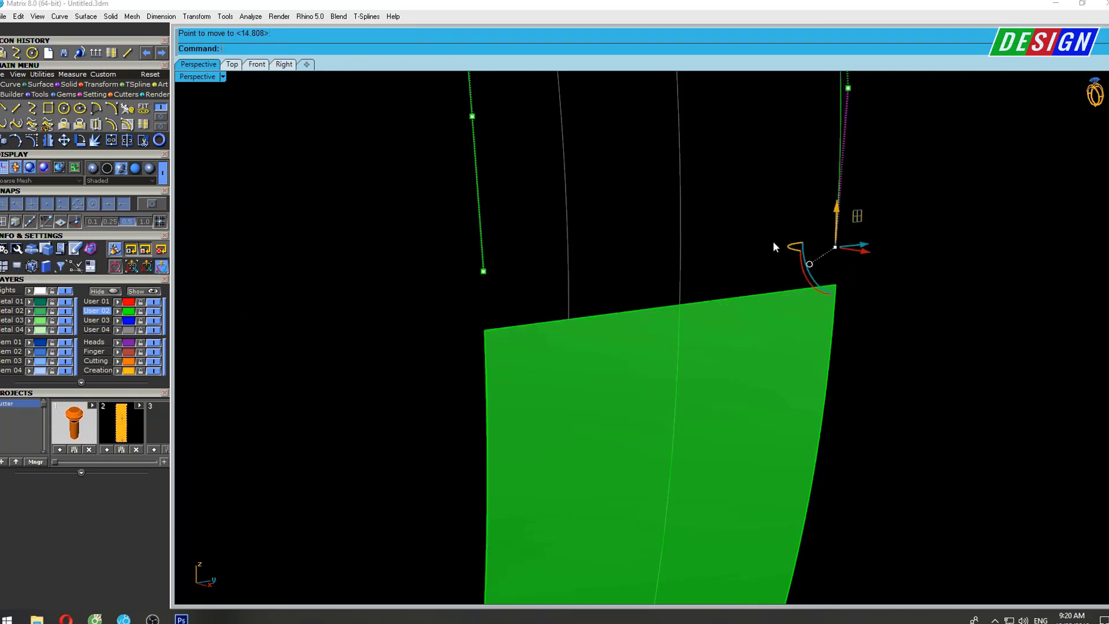
Snap the right and left curves' lower ends onto the band's top corners.
key(Return)
click(835, 247)
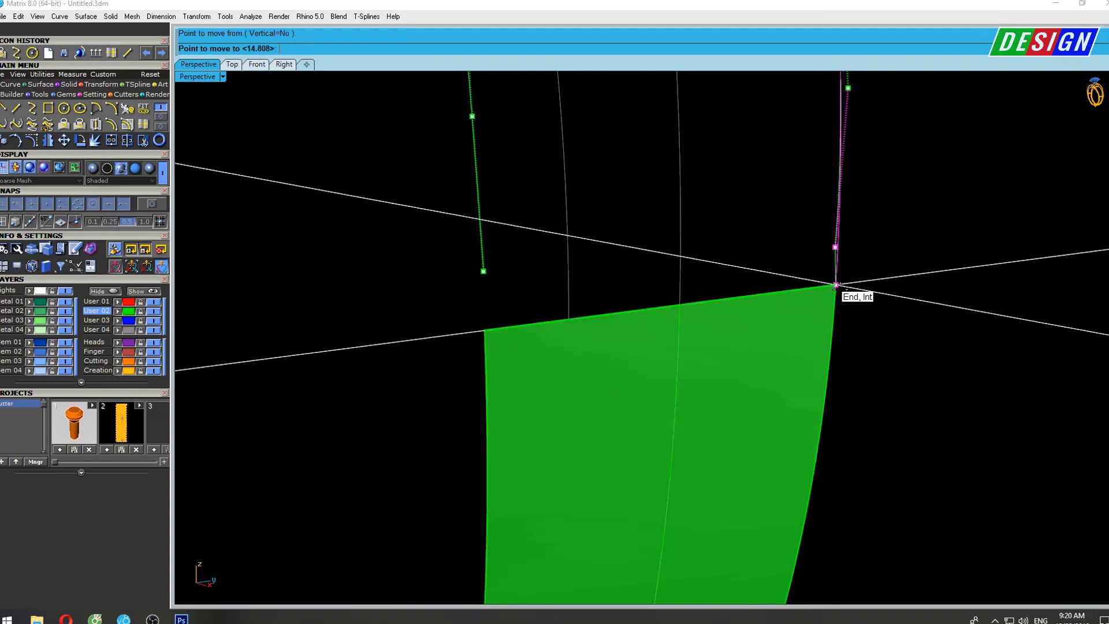
click(835, 285)
key(Return)
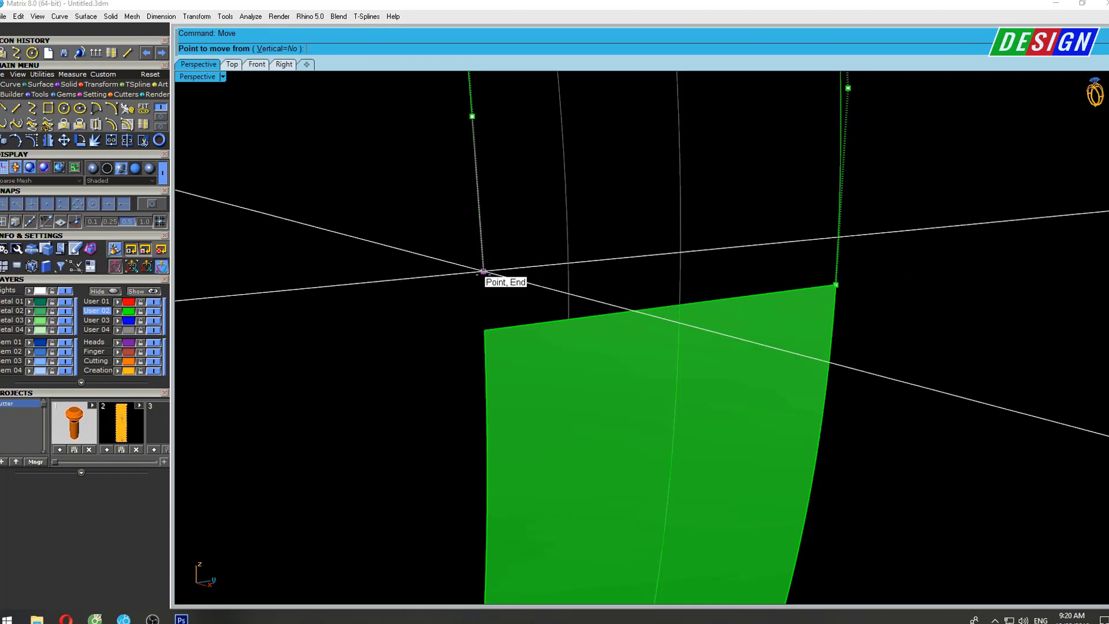
click(483, 271)
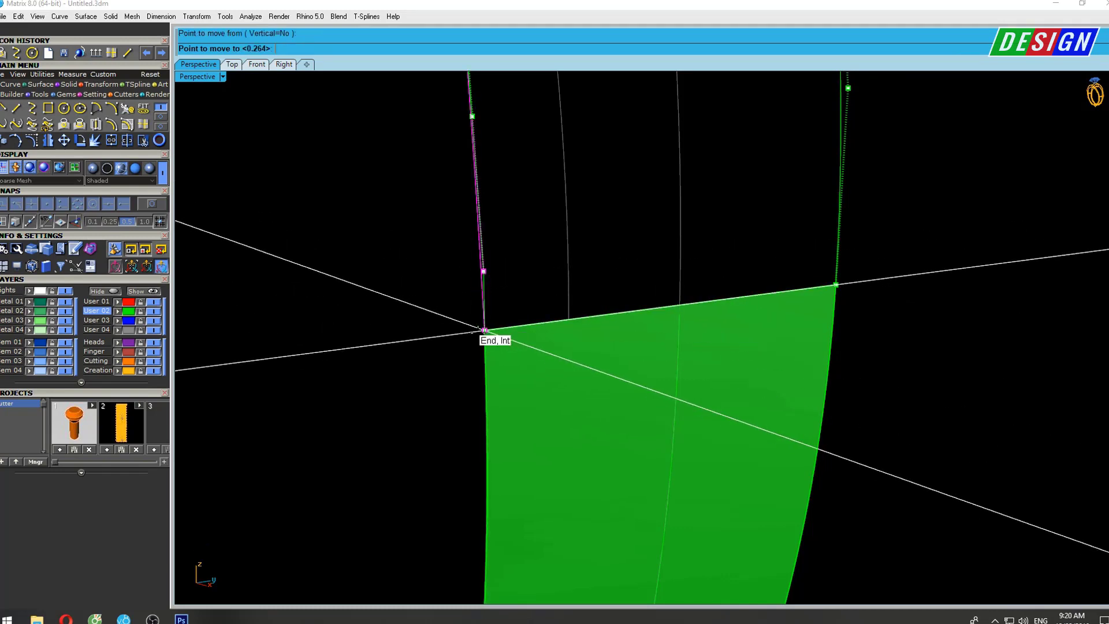
click(484, 330)
Orbit to show the whole ring and reselect the two upper shank curves.
right_drag(485, 323, 657, 297)
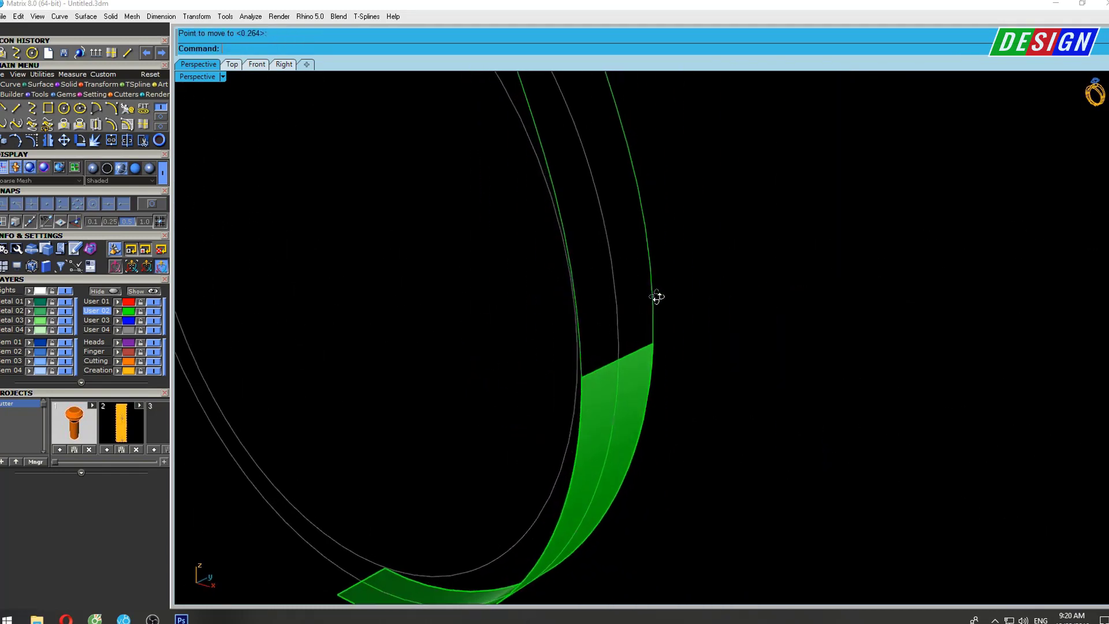
scroll(657, 297, down, 5)
drag(693, 193, 573, 258)
right_drag(573, 258, 615, 303)
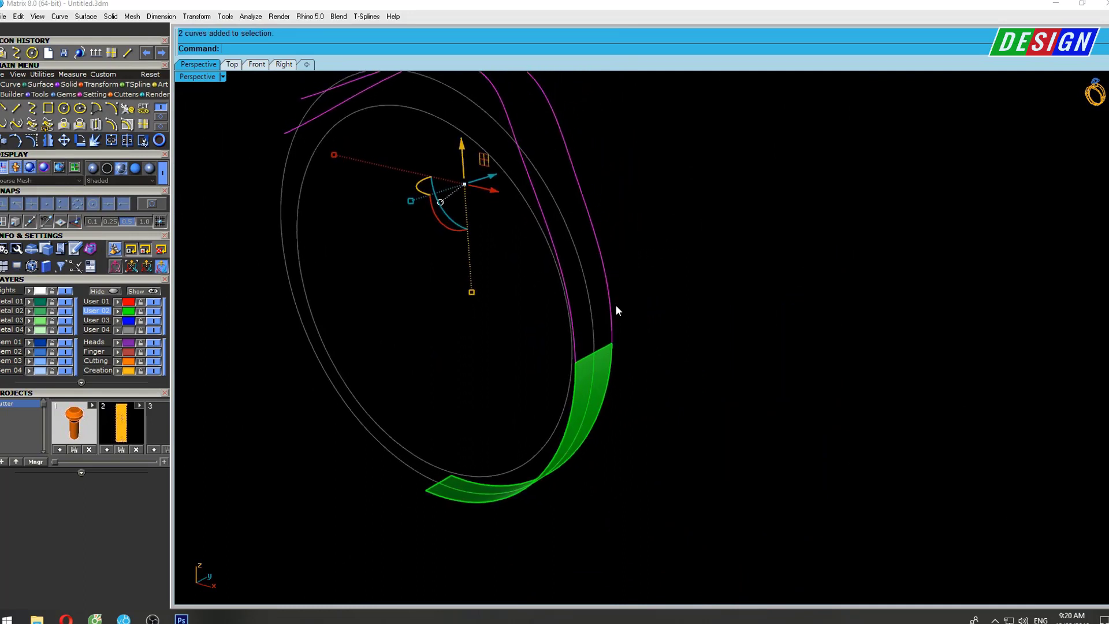
Start a Sweep2 along the two rails with the band's top edge as cross-section.
text(sweep2)
key(Return)
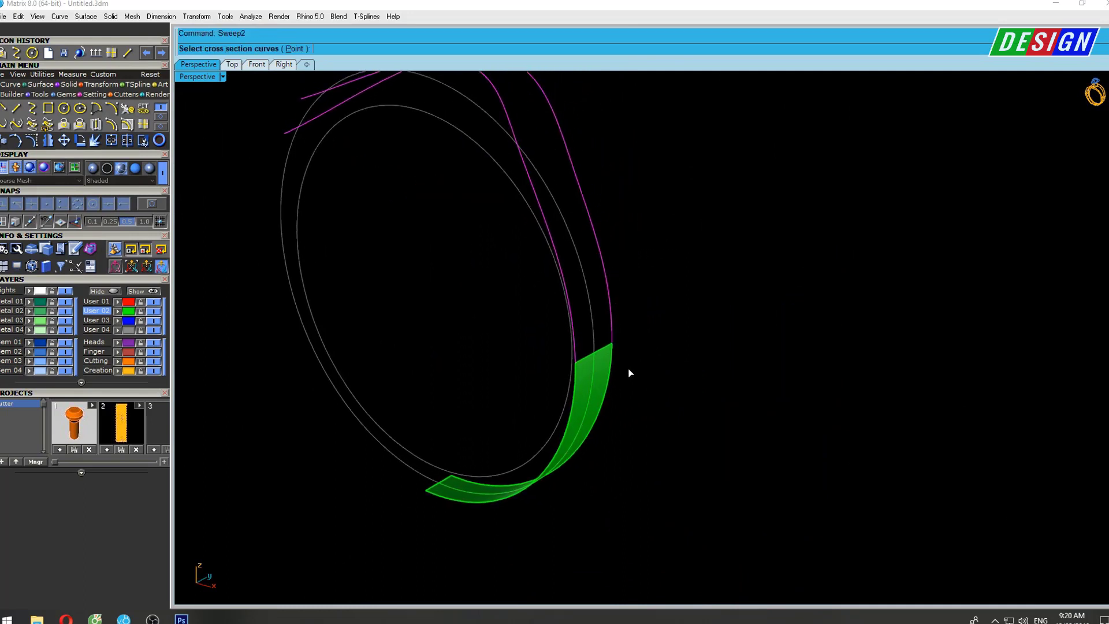
click(597, 353)
key(Return)
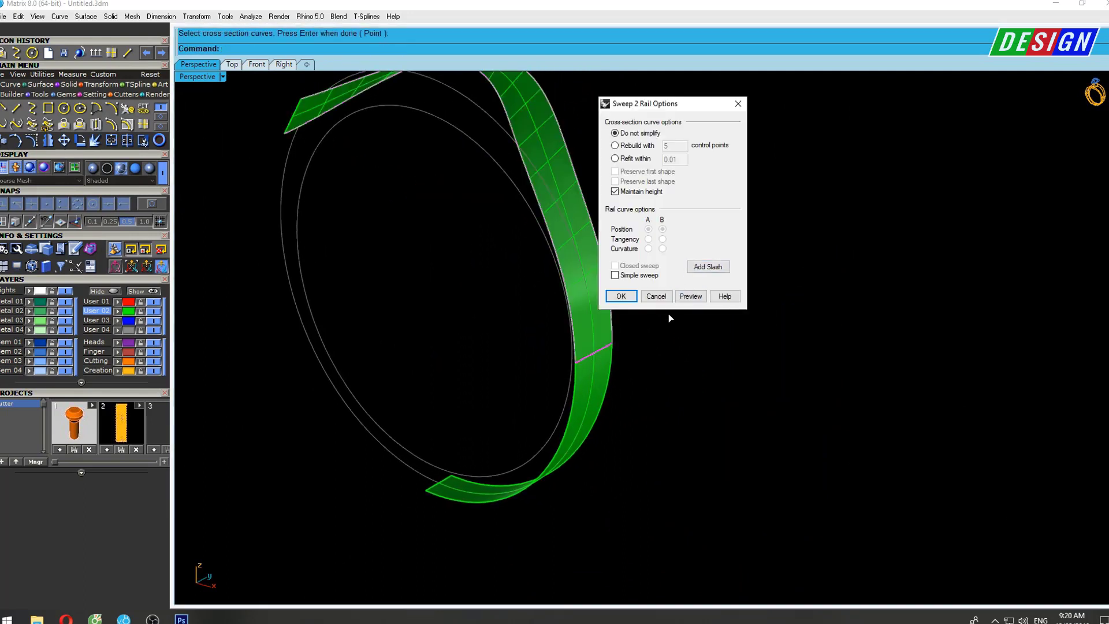
click(707, 265)
right_drag(644, 269, 626, 289)
Add three cross-section slashes linking matching points on both rails.
click(547, 238)
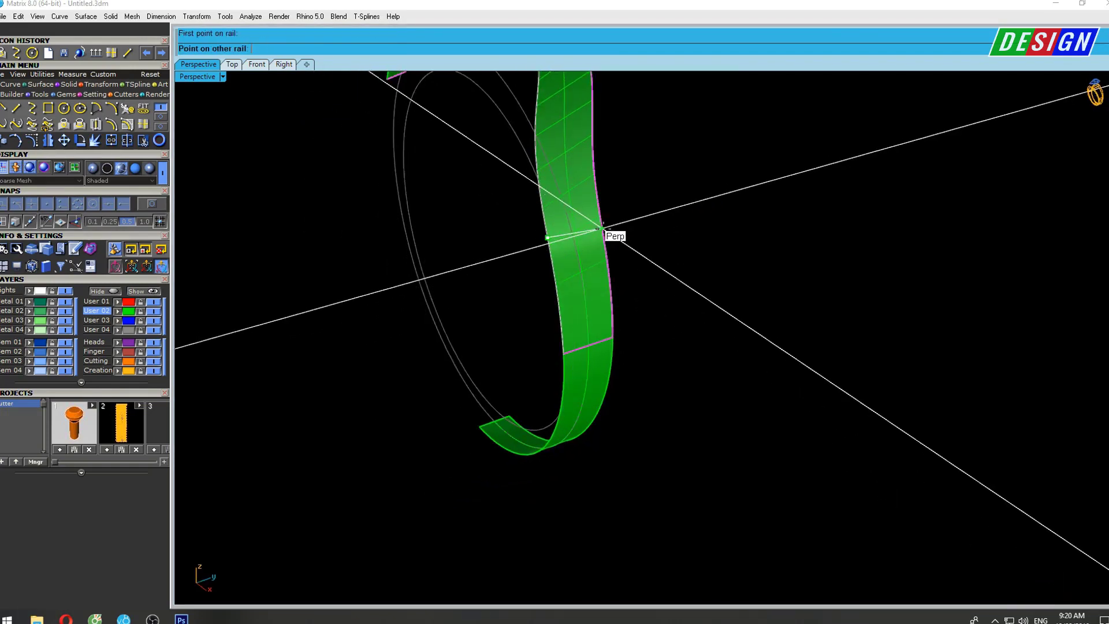
click(604, 231)
right_drag(604, 231, 617, 275)
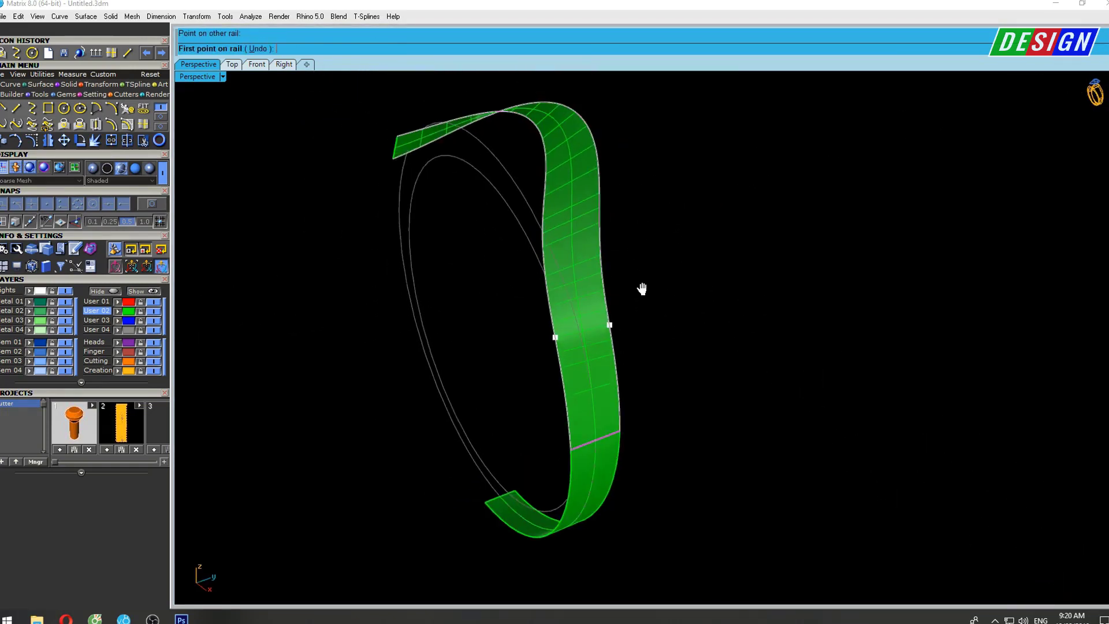
click(553, 272)
click(611, 271)
right_drag(611, 271, 626, 311)
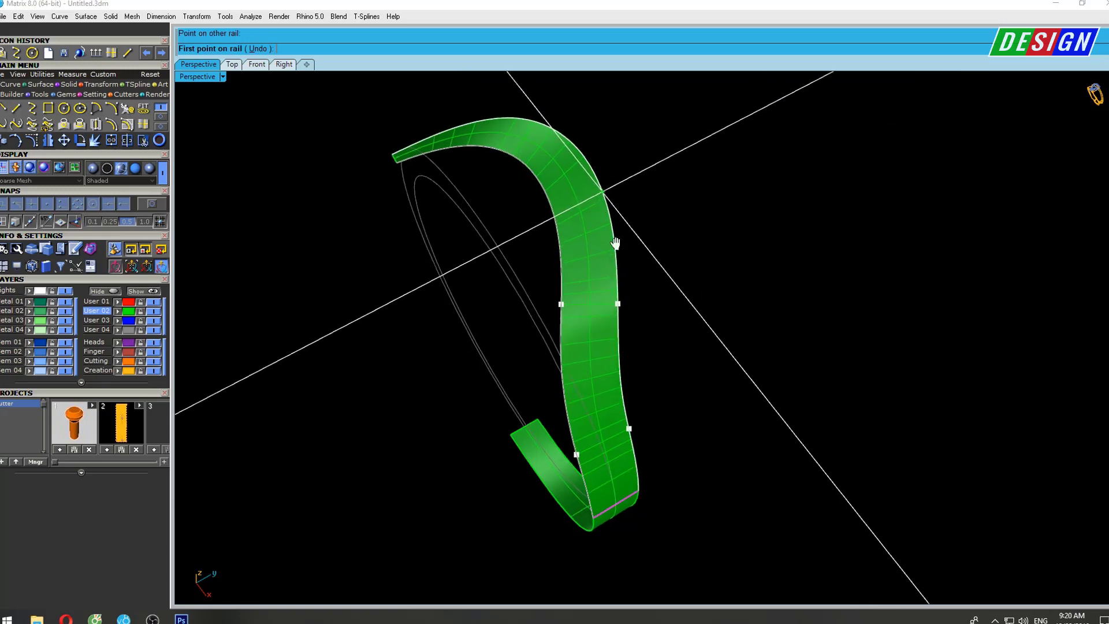
click(569, 297)
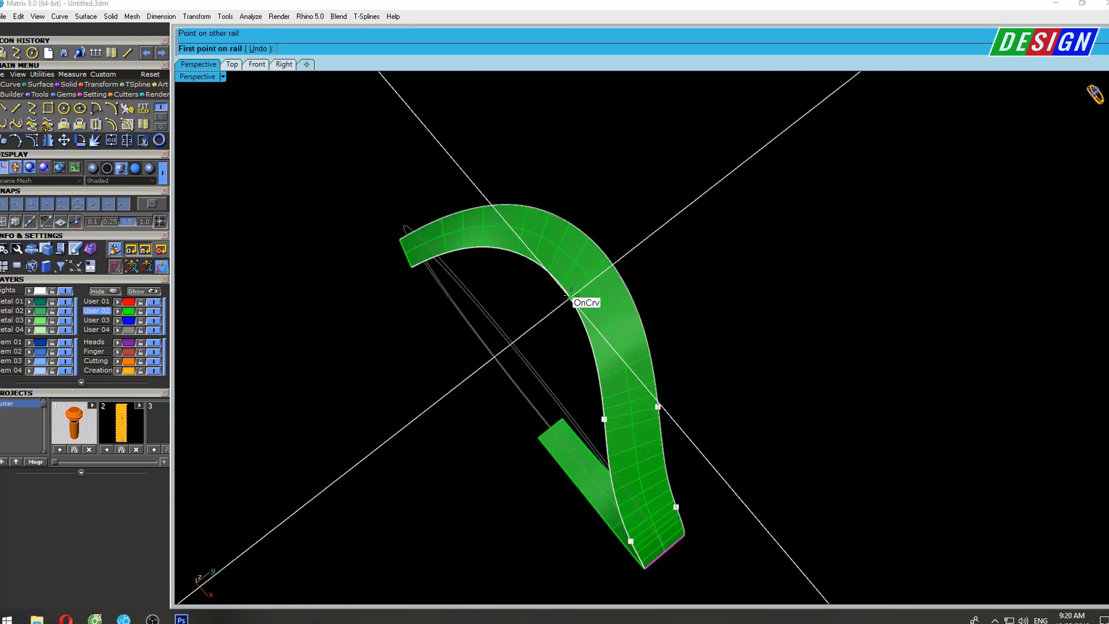
click(617, 268)
Add a final slash at the band's top and accept the Sweep 2 Rail options.
click(494, 248)
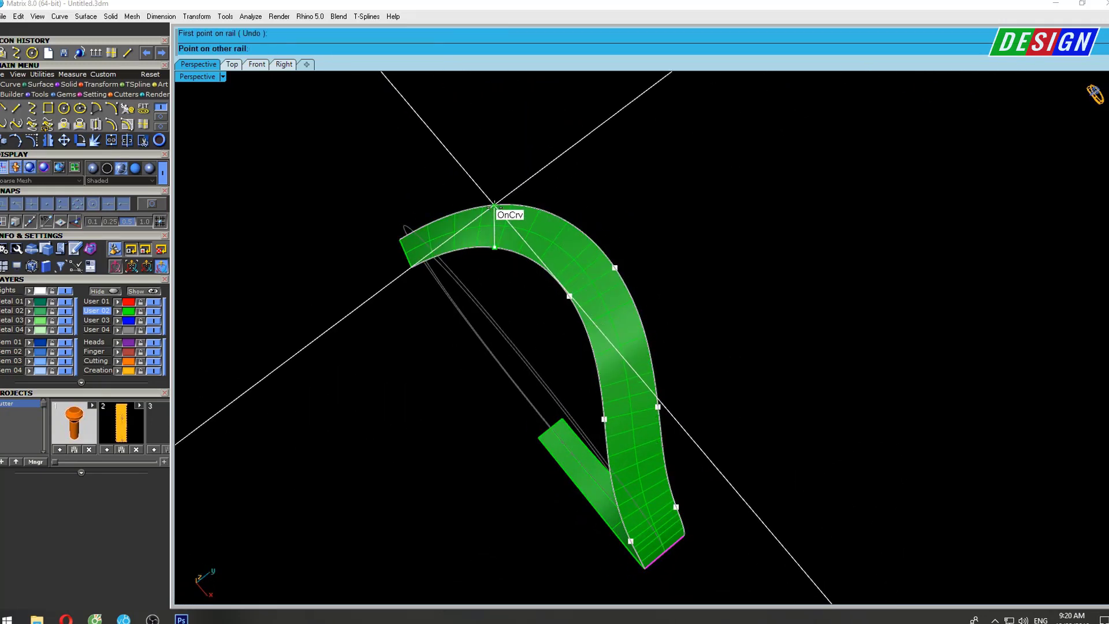
click(494, 205)
right_drag(607, 240, 638, 190)
key(Return)
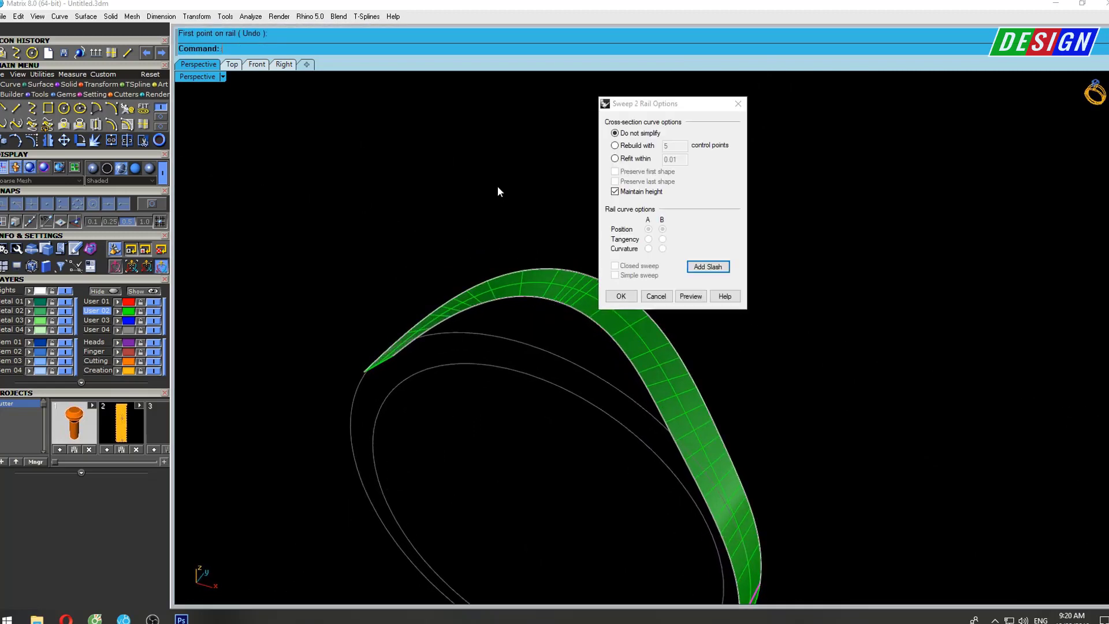
key(Return)
Refit the new band surface with FitSrf at the default 0.05 tolerance.
text(Delete)
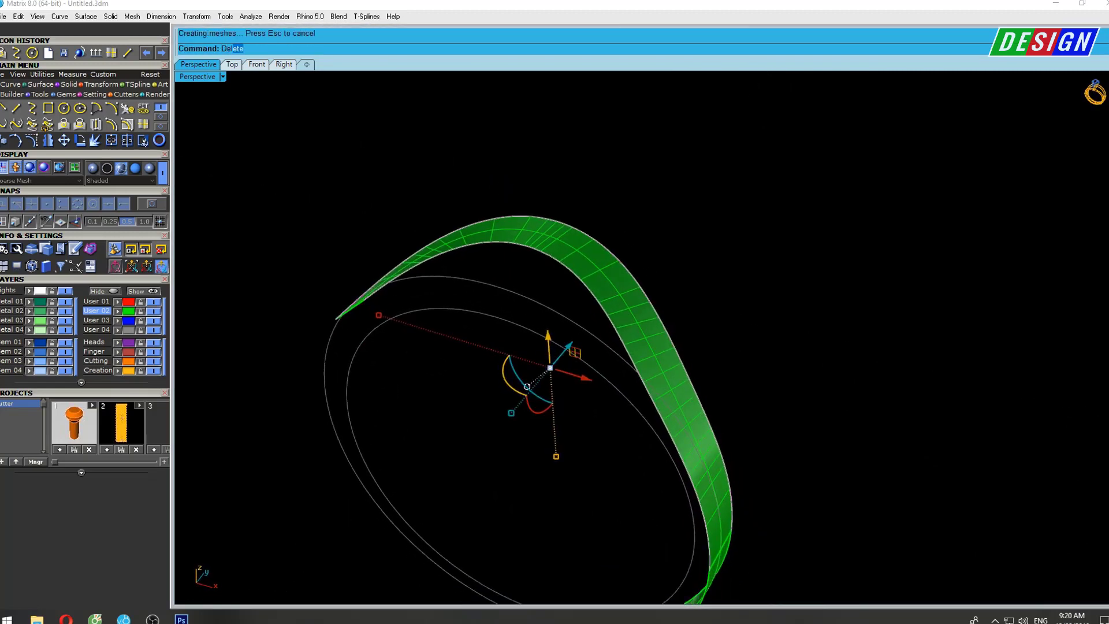
click(635, 323)
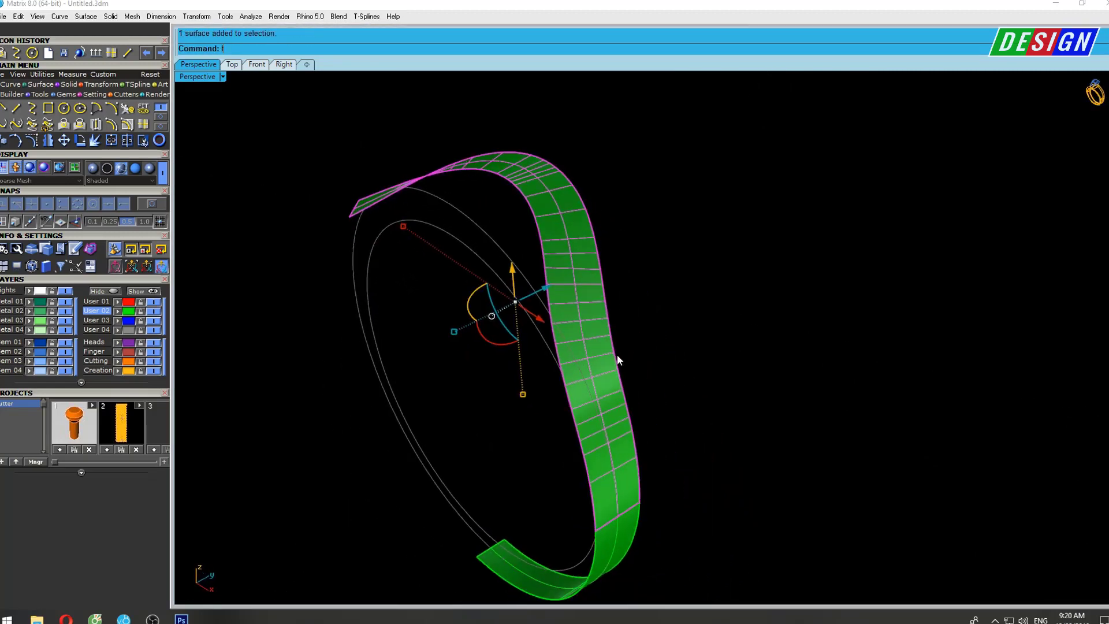
text(fmitsrf)
key(Return)
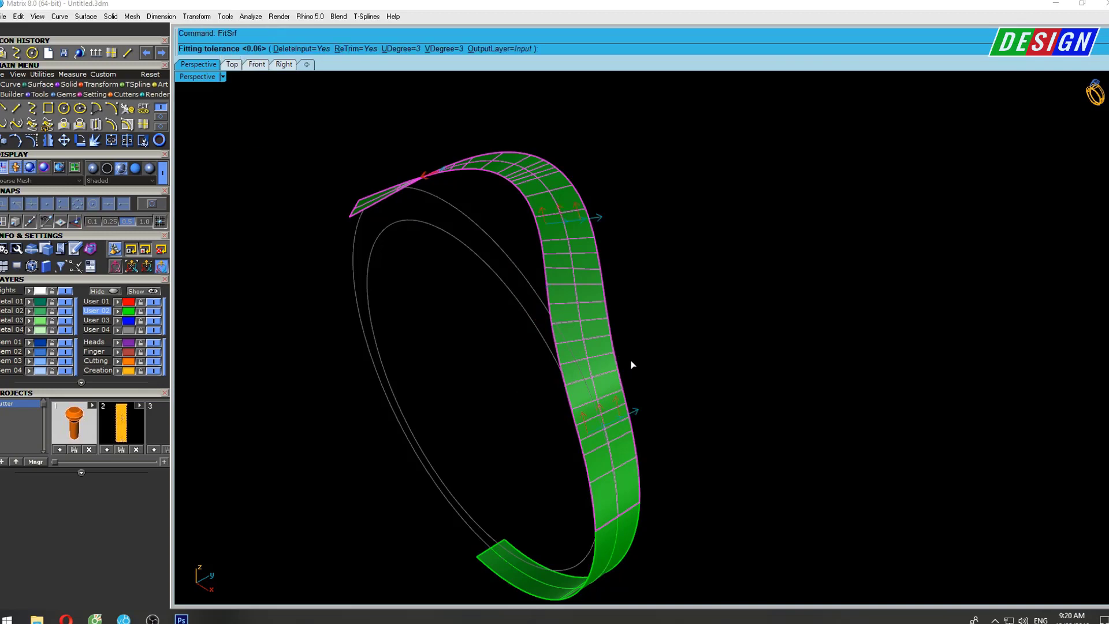
mouse_move(632, 365)
right_down()
mouse_move(634, 341)
mouse_move(617, 368)
mouse_move(619, 335)
mouse_move(654, 330)
mouse_move(598, 315)
right_up()
key(Return)
Pick the band surface to thin its control points, then restore the four-view layout.
click(597, 316)
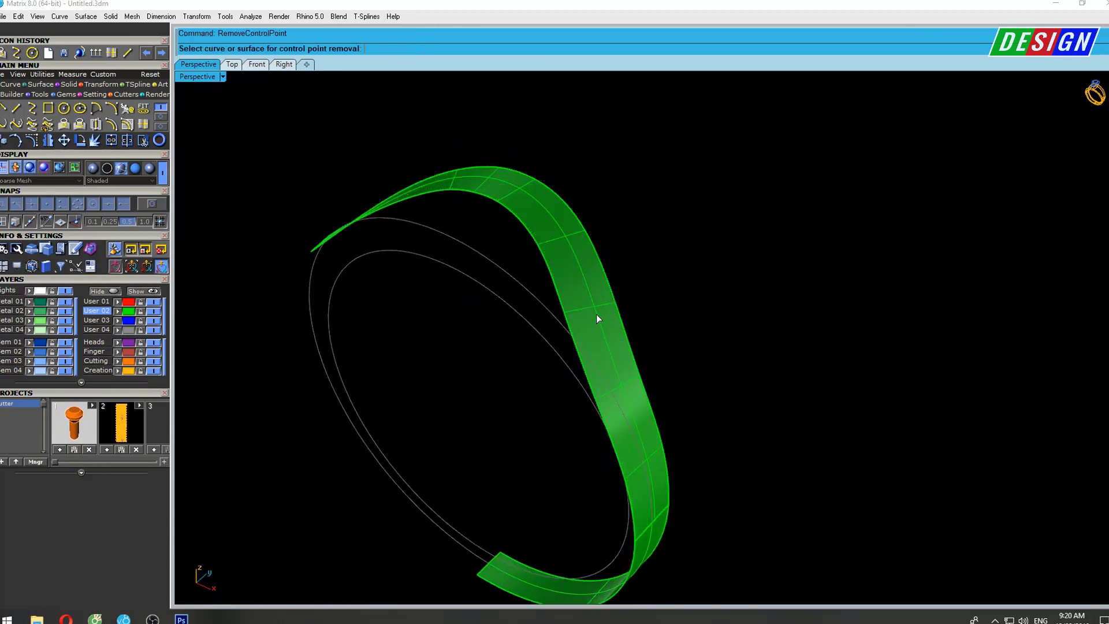
click(596, 314)
right_drag(596, 314, 599, 362)
click(581, 317)
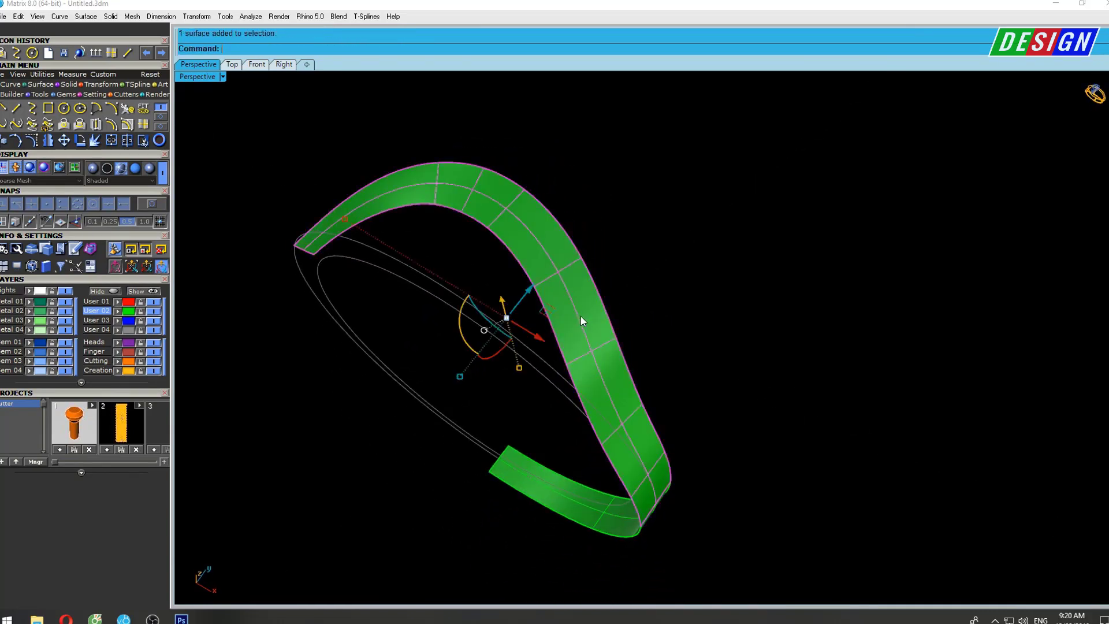
double_click(202, 78)
Show the band's control points in the Top view and try moving an edge point.
right_drag(483, 249, 497, 261)
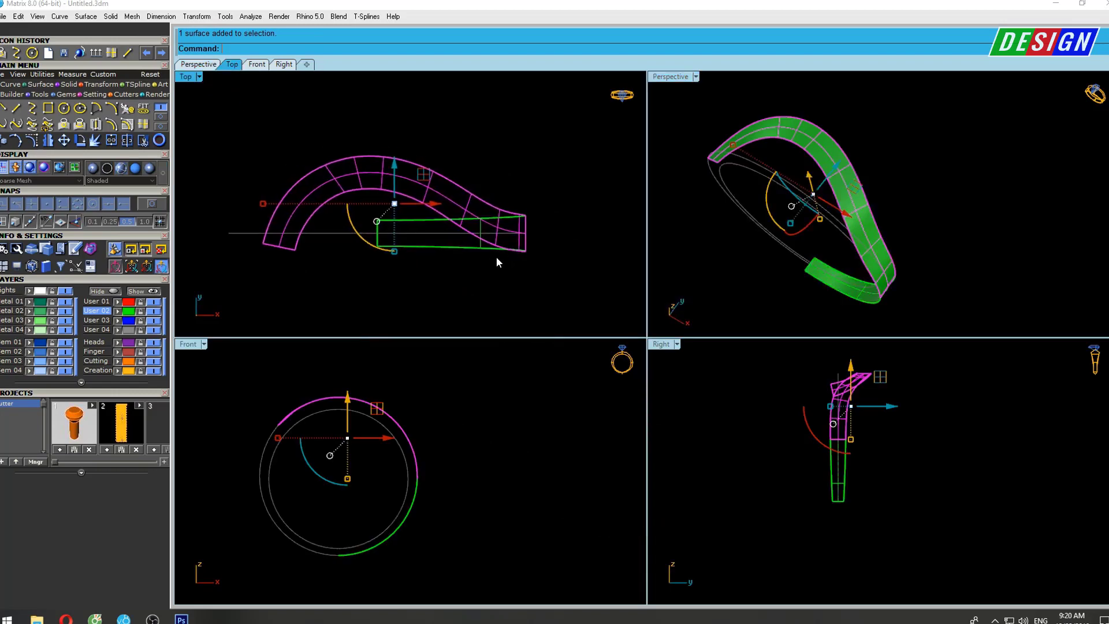
right_drag(501, 194, 530, 207)
key(F10)
scroll(409, 167, up, 3)
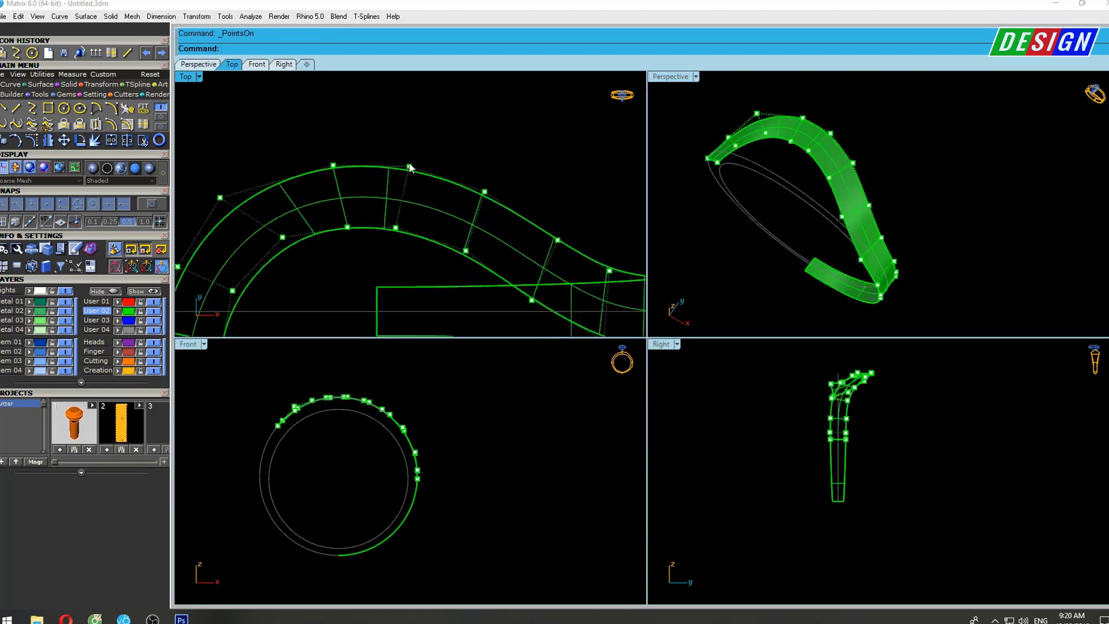
drag(385, 132, 419, 177)
scroll(422, 171, up, 2)
drag(401, 130, 451, 159)
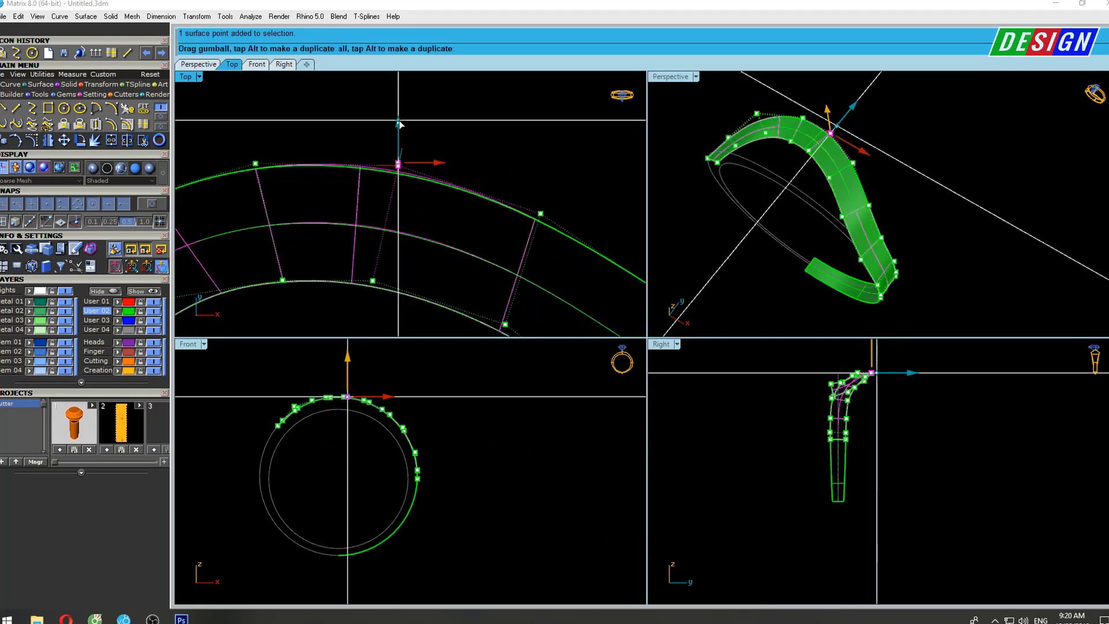
scroll(455, 183, down, 2)
scroll(508, 161, down, 2)
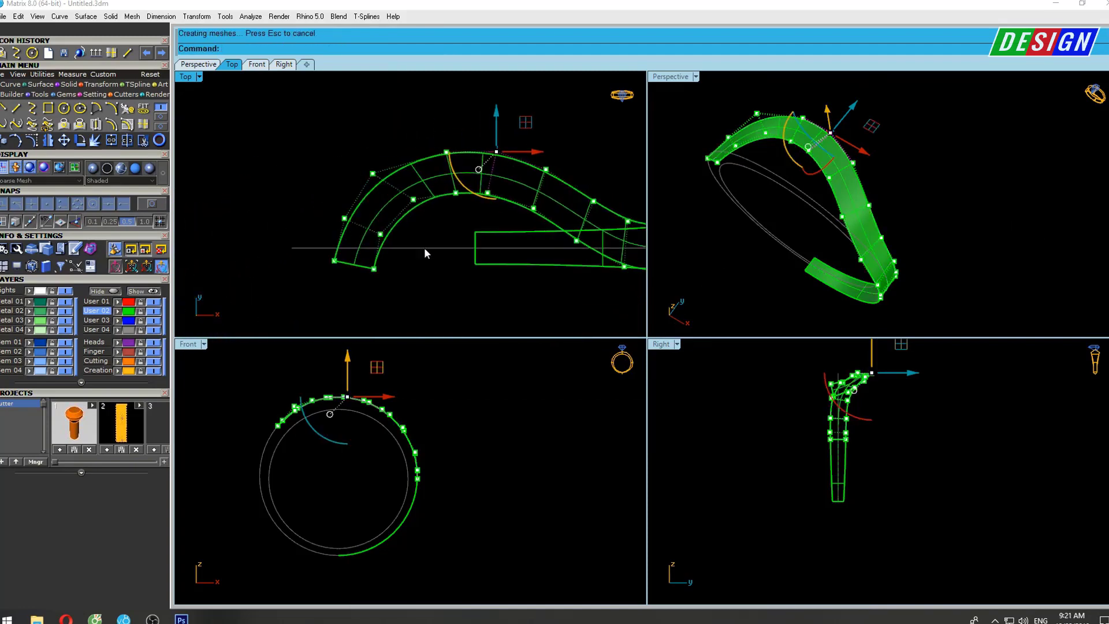
scroll(332, 269, up, 2)
Shift the band's corner and neighbouring control points sideways to reshape its end.
mouse_move(323, 266)
mouse_down()
mouse_move(348, 245)
mouse_move(413, 265)
mouse_up()
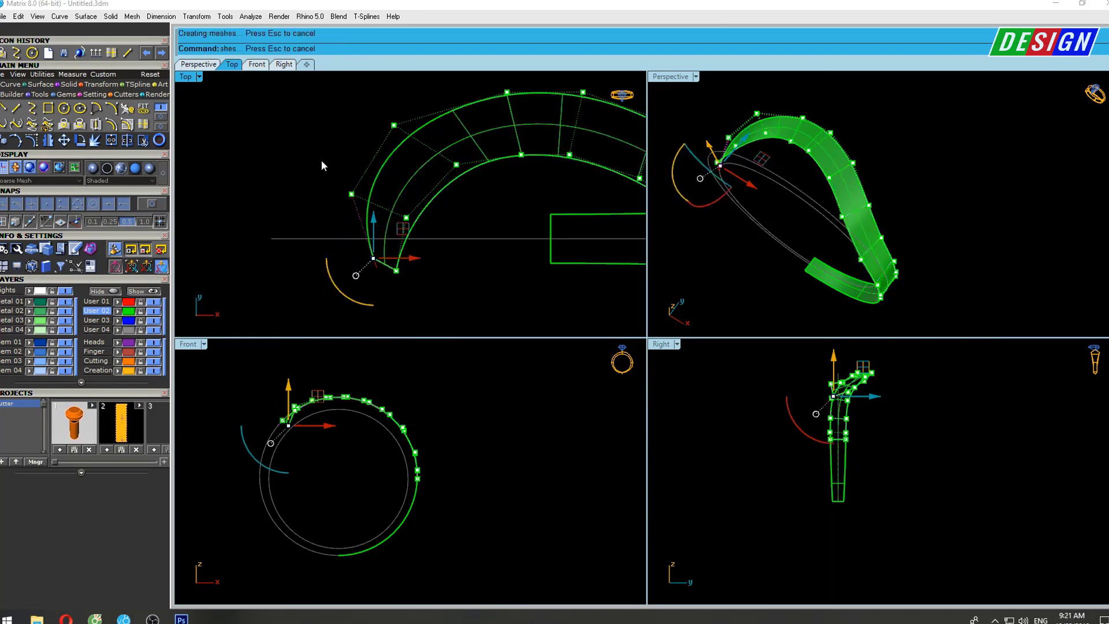
mouse_move(321, 161)
mouse_down()
mouse_move(400, 197)
mouse_move(428, 194)
mouse_up()
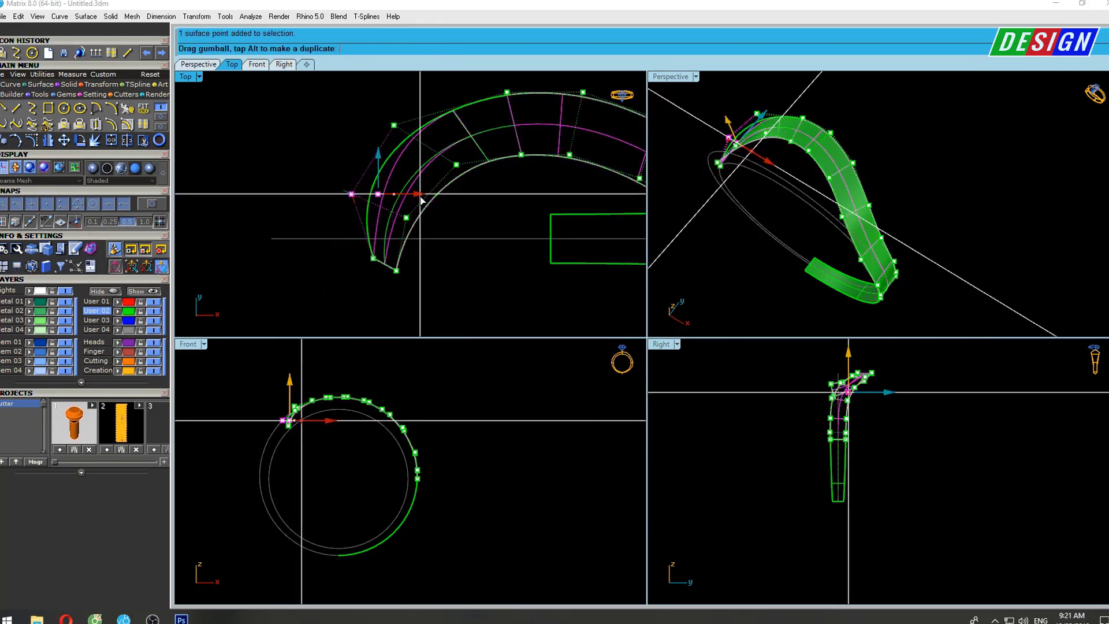
click(394, 125)
drag(432, 127, 455, 134)
click(378, 194)
right_drag(357, 205, 338, 206)
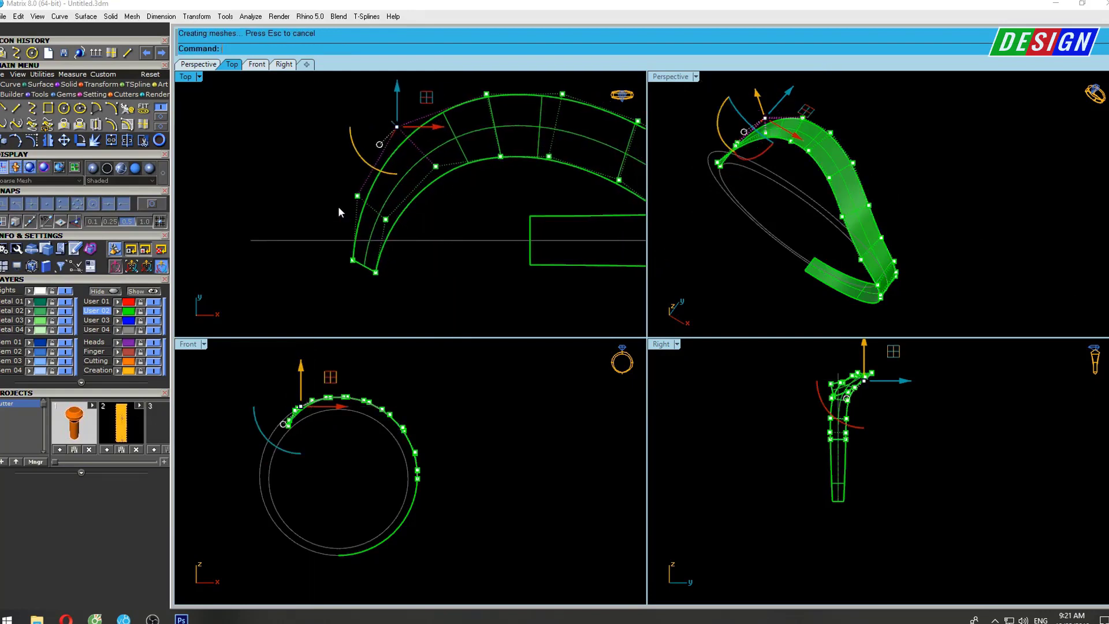
scroll(384, 200, up, 2)
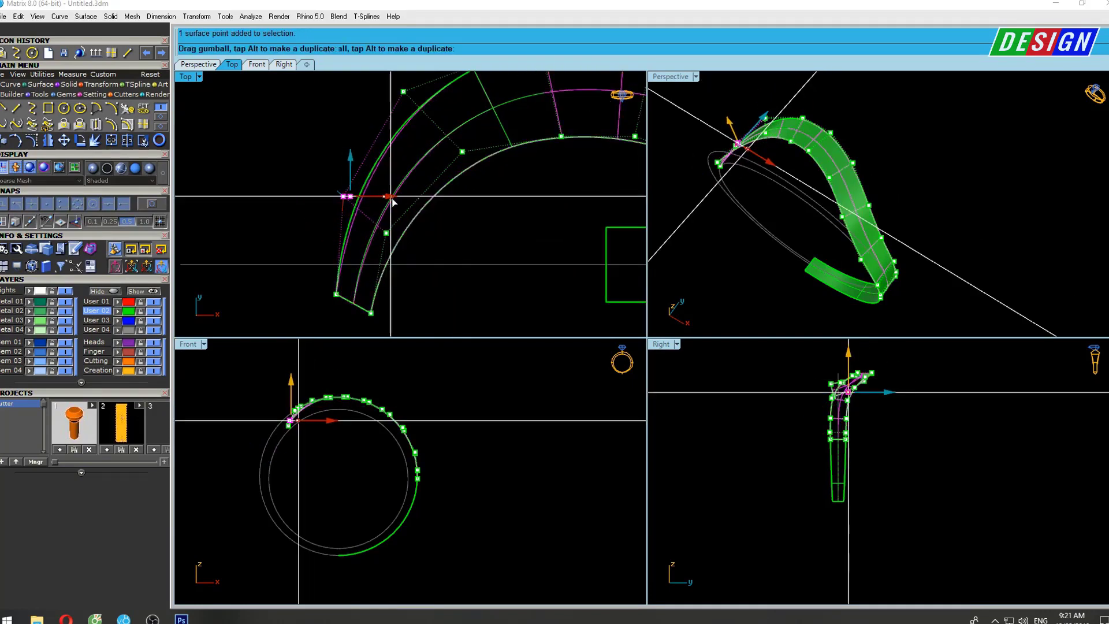
drag(387, 196, 312, 284)
Move the bottom corner point right and down, then reposition the upper control point.
click(336, 294)
drag(381, 294, 389, 294)
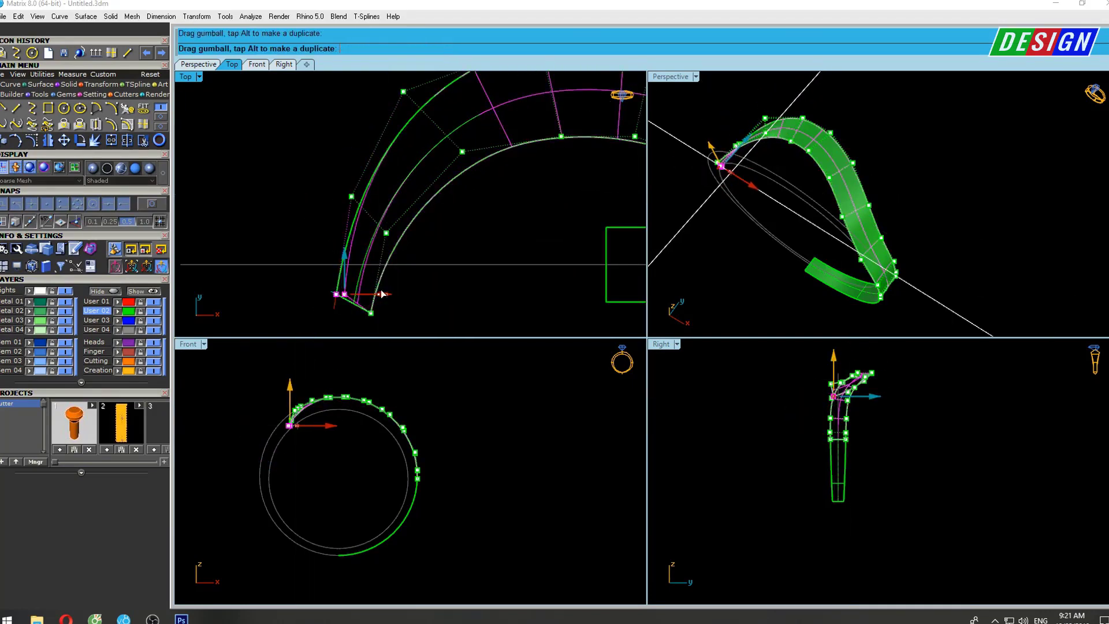
drag(346, 252, 346, 268)
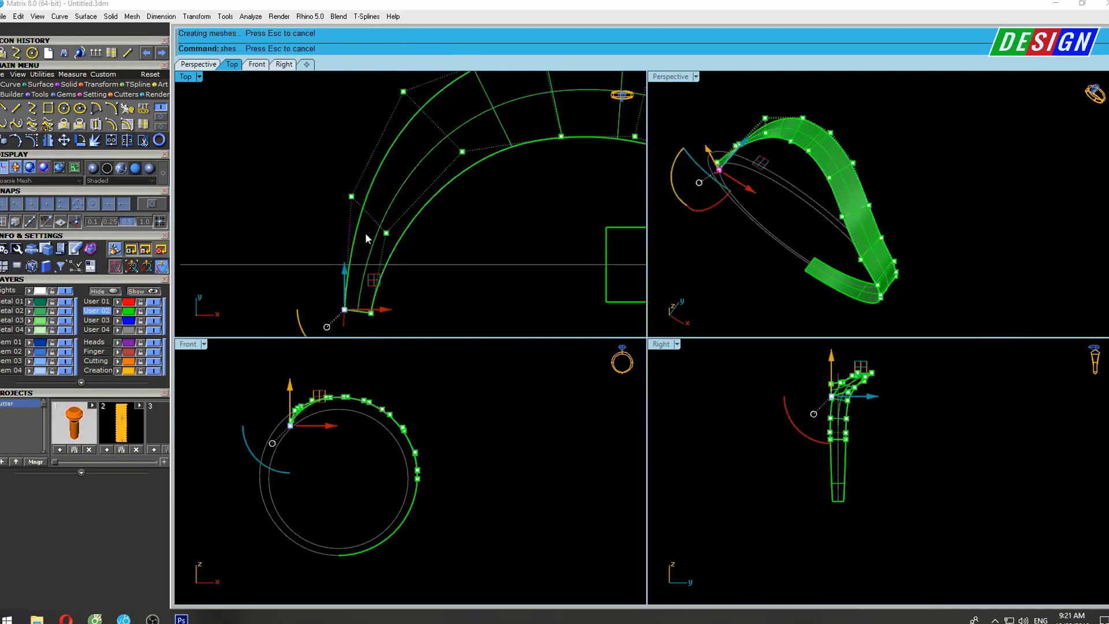
mouse_move(335, 170)
mouse_down()
mouse_move(368, 222)
mouse_move(379, 183)
mouse_up()
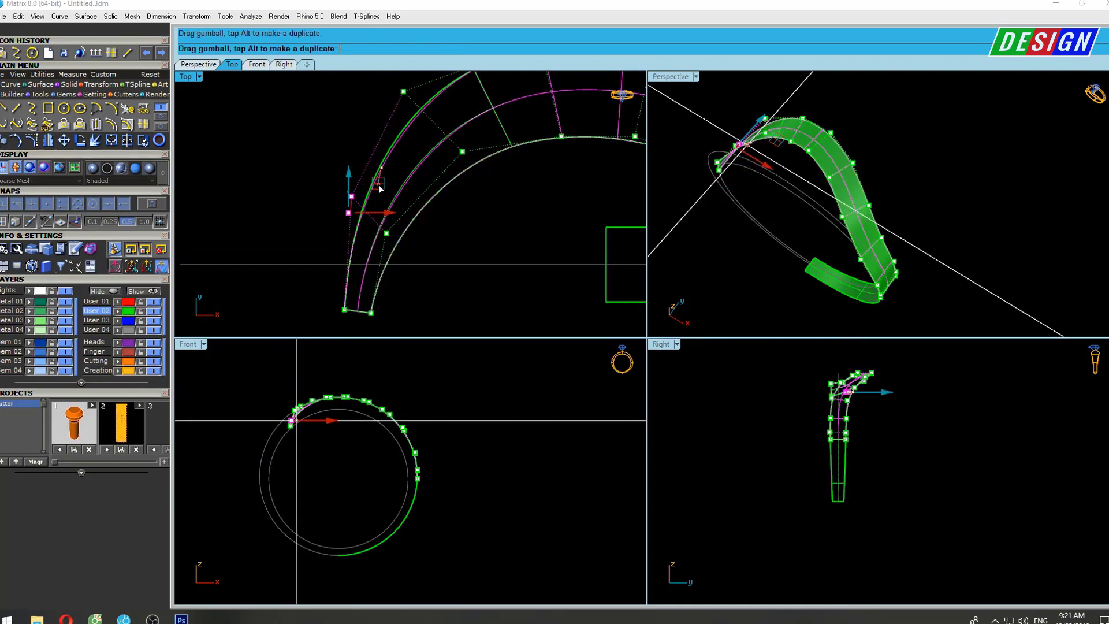
right_drag(378, 184, 388, 242)
drag(311, 189, 372, 226)
drag(379, 184, 383, 184)
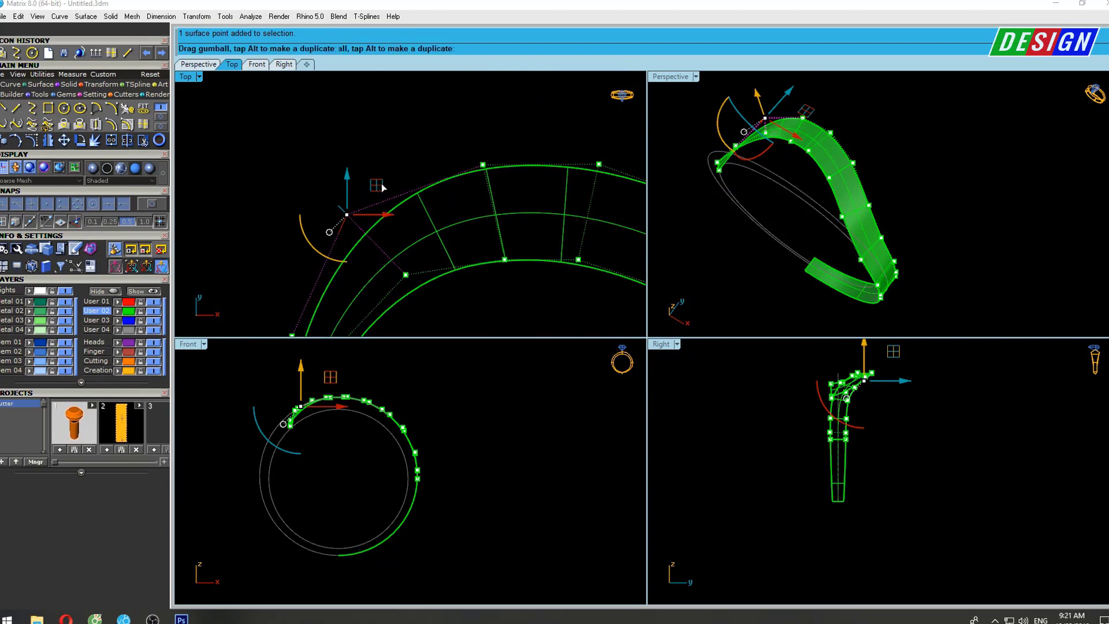
Nudge the band's top control point right, then maximize the Front view.
click(483, 165)
right_drag(506, 176, 472, 183)
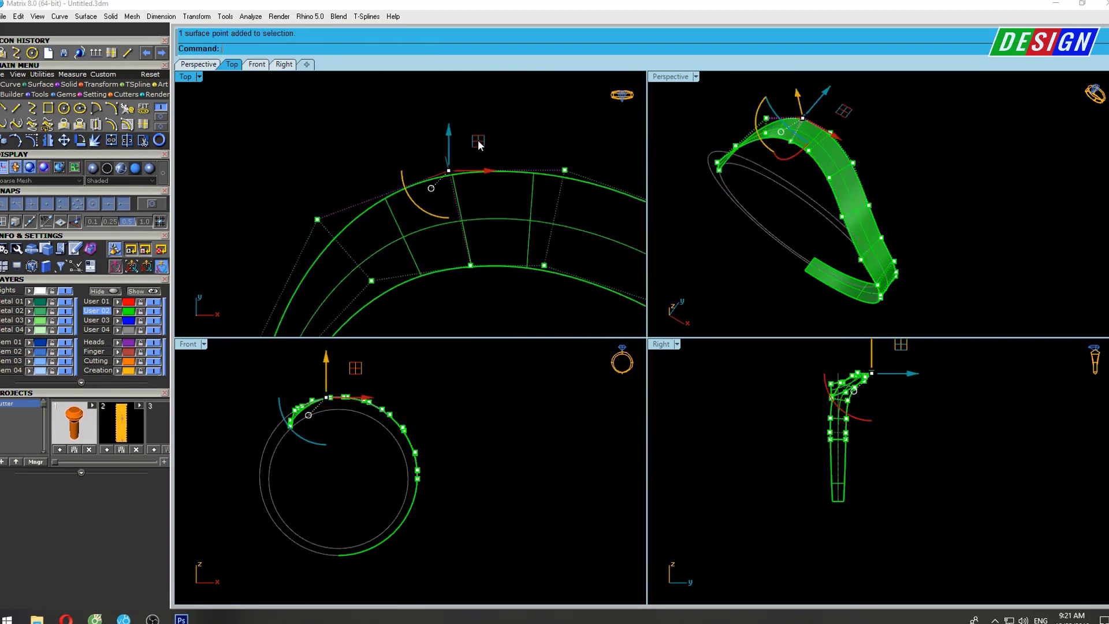
drag(479, 144, 488, 145)
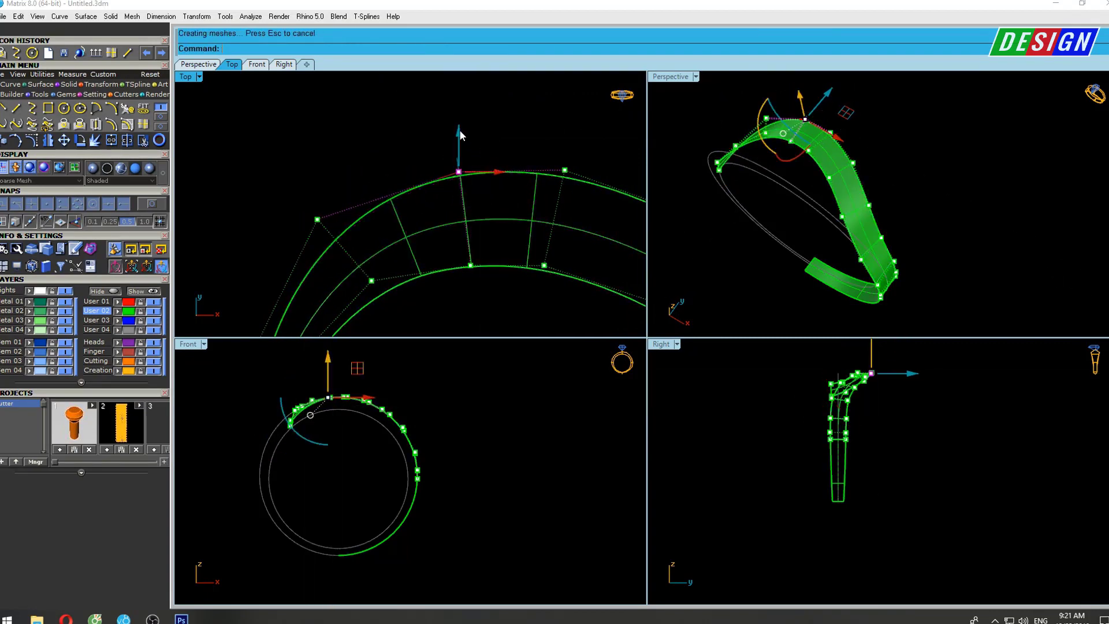
scroll(456, 196, down, 1)
scroll(501, 202, down, 1)
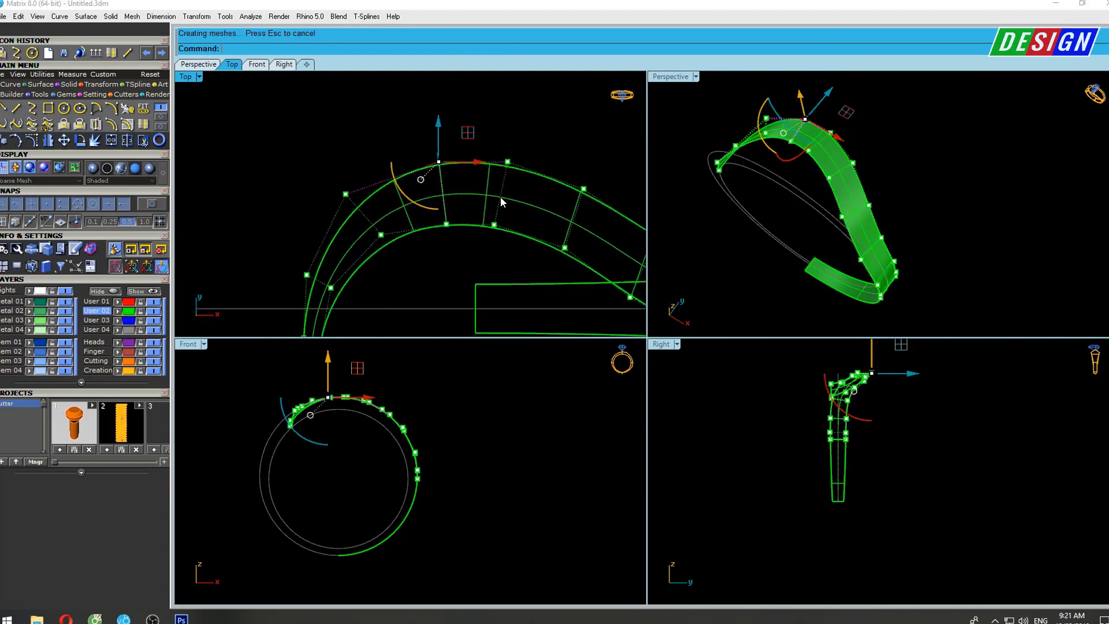
double_click(188, 345)
Pull the band's lower-left end point up and left in the Front view.
scroll(417, 264, up, 2)
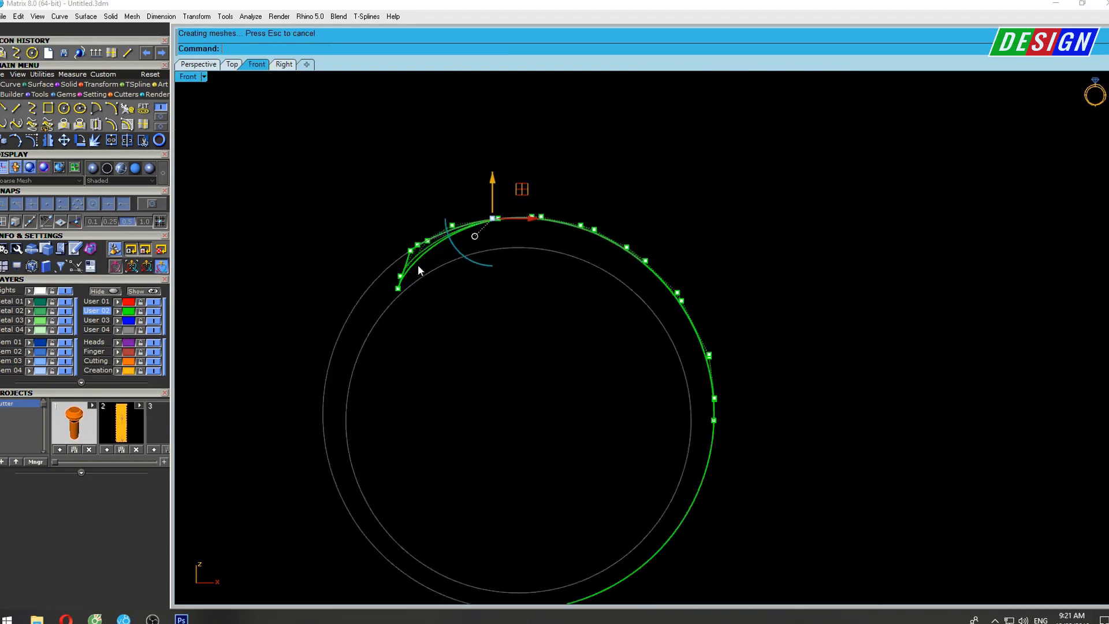
scroll(417, 265, up, 2)
right_drag(412, 292, 398, 295)
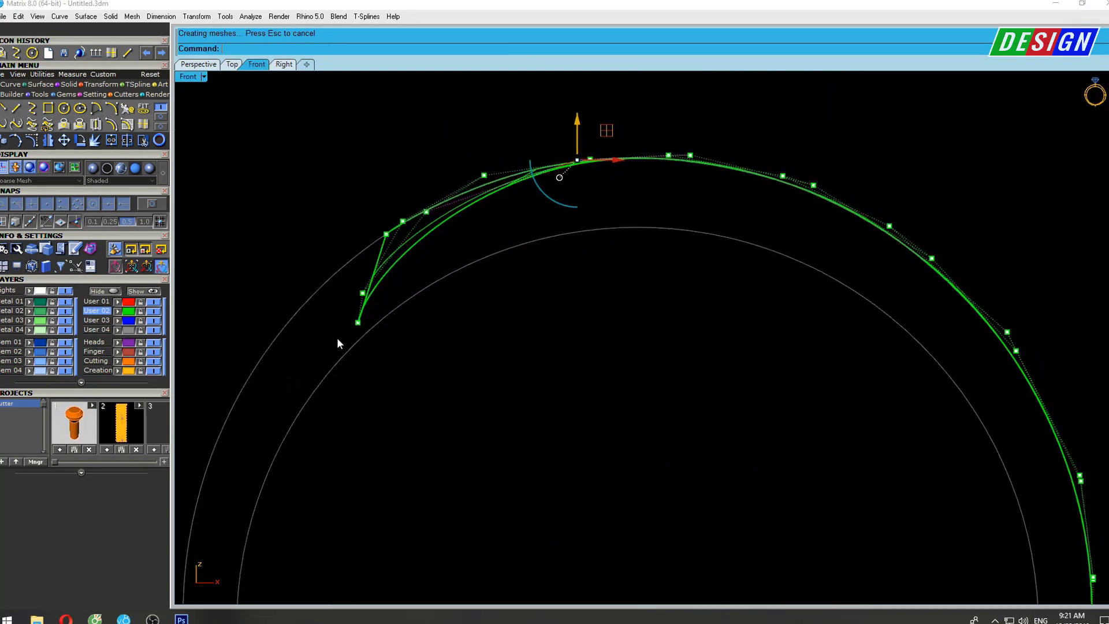
click(358, 323)
drag(388, 292, 372, 250)
scroll(383, 273, up, 2)
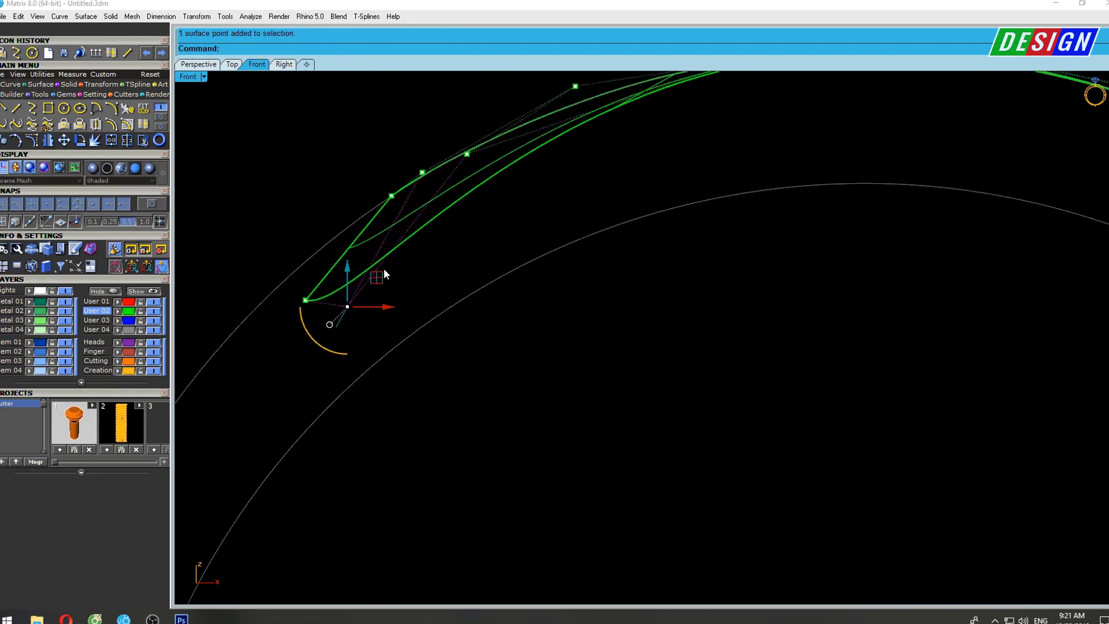
scroll(382, 270, up, 2)
drag(371, 249, 372, 243)
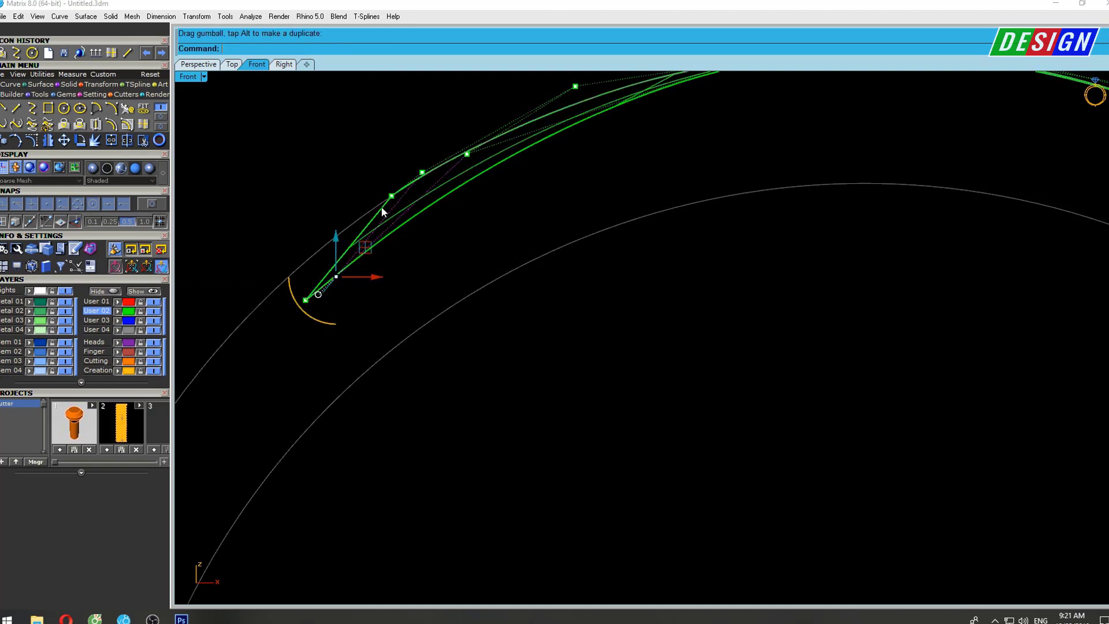
Raise control points near the end and farther along the arch to smooth the curve.
mouse_move(374, 174)
mouse_down()
mouse_move(397, 204)
mouse_move(434, 186)
mouse_up()
right_drag(434, 186, 439, 265)
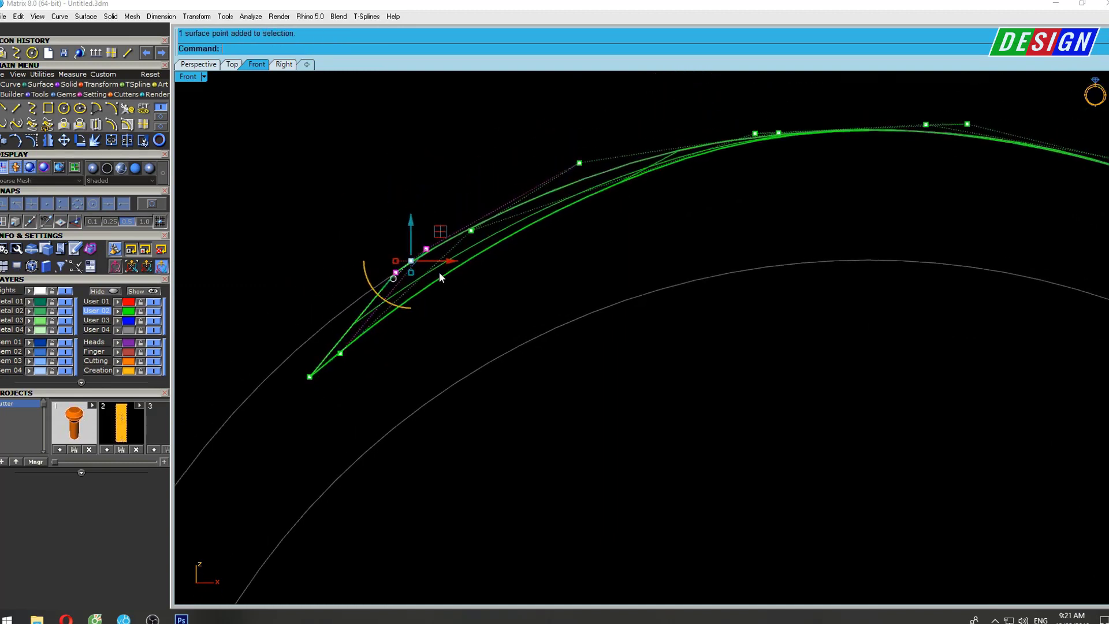
drag(443, 231, 411, 198)
click(535, 231)
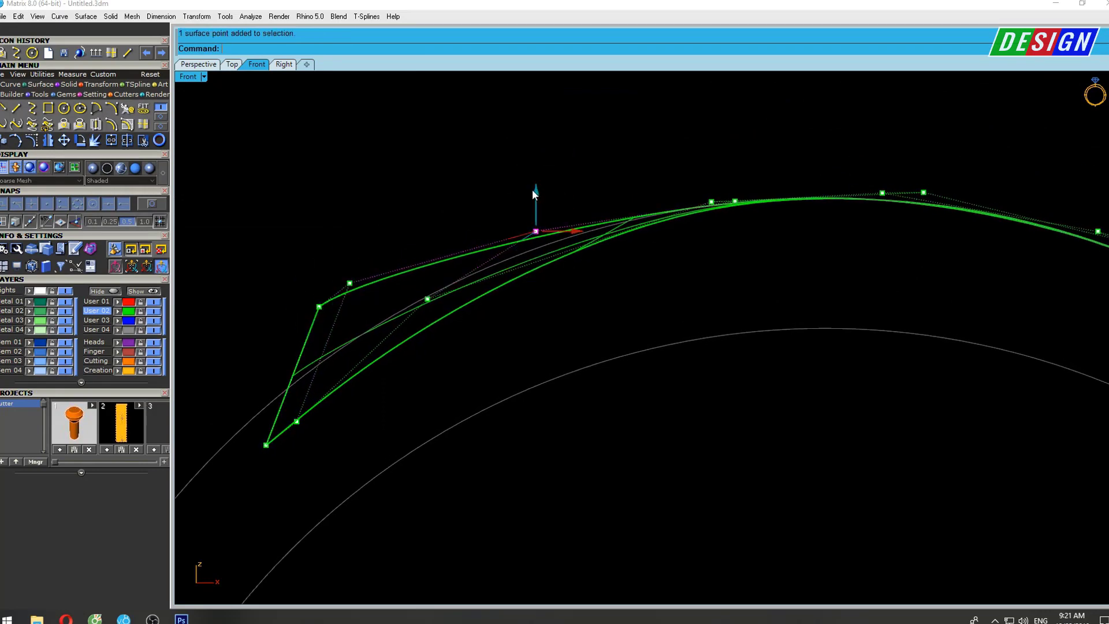
drag(532, 188, 524, 153)
right_drag(731, 222, 586, 243)
mouse_move(587, 242)
mouse_down()
mouse_move(618, 192)
mouse_move(592, 169)
mouse_up()
right_drag(464, 232, 500, 223)
Lift the next few control points along the arc slightly.
click(487, 208)
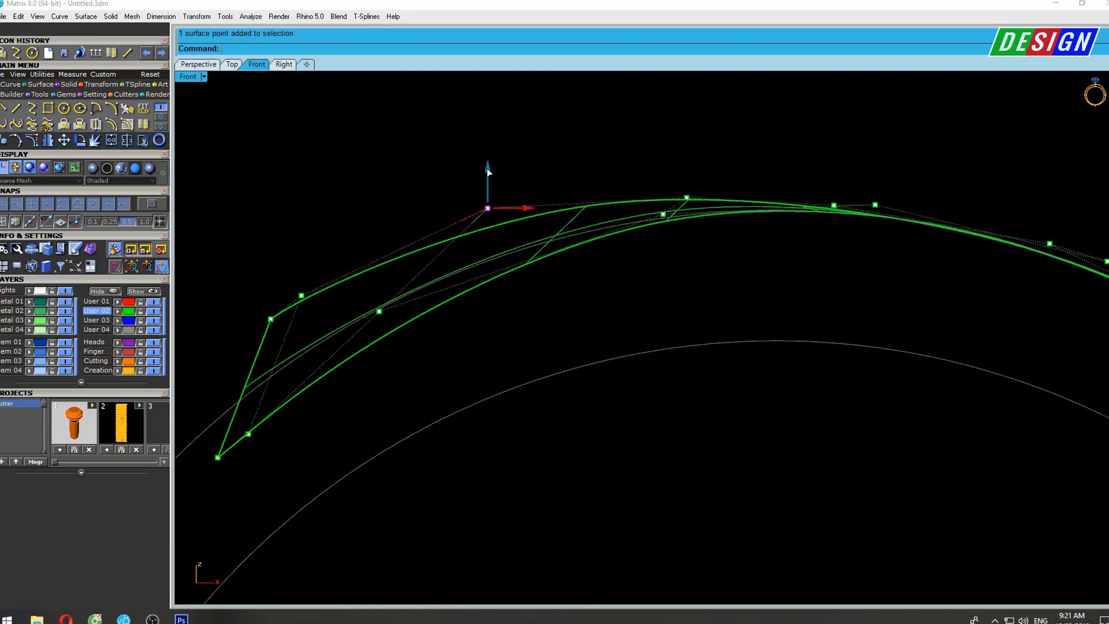
drag(486, 168, 487, 162)
right_drag(783, 225, 635, 239)
click(538, 211)
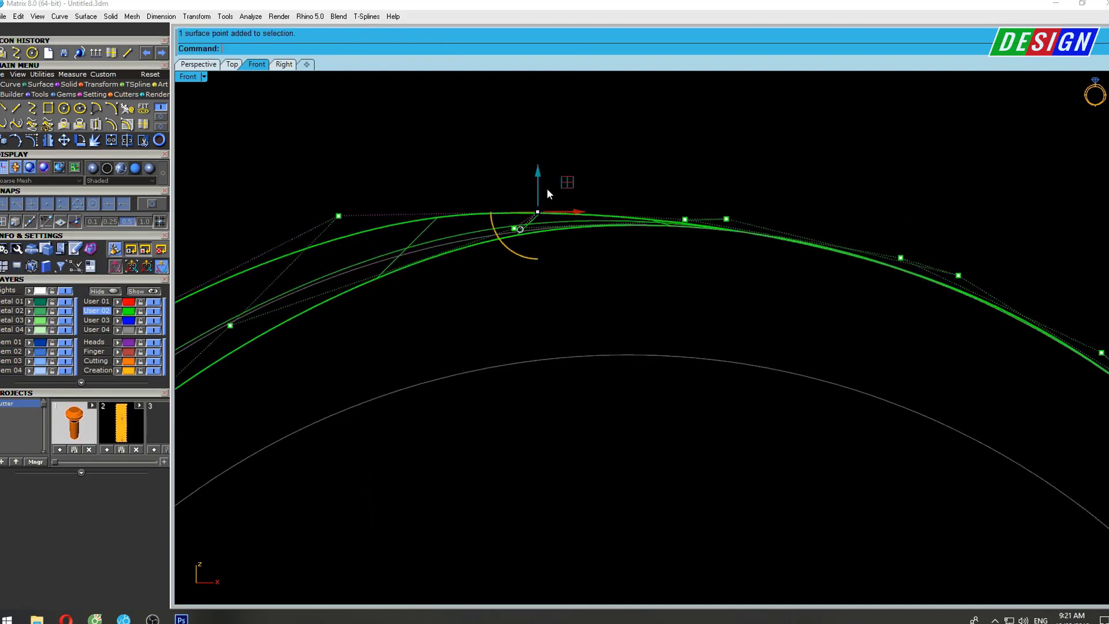
drag(547, 193, 547, 186)
mouse_move(927, 324)
right_down()
mouse_move(782, 324)
mouse_move(724, 305)
right_up()
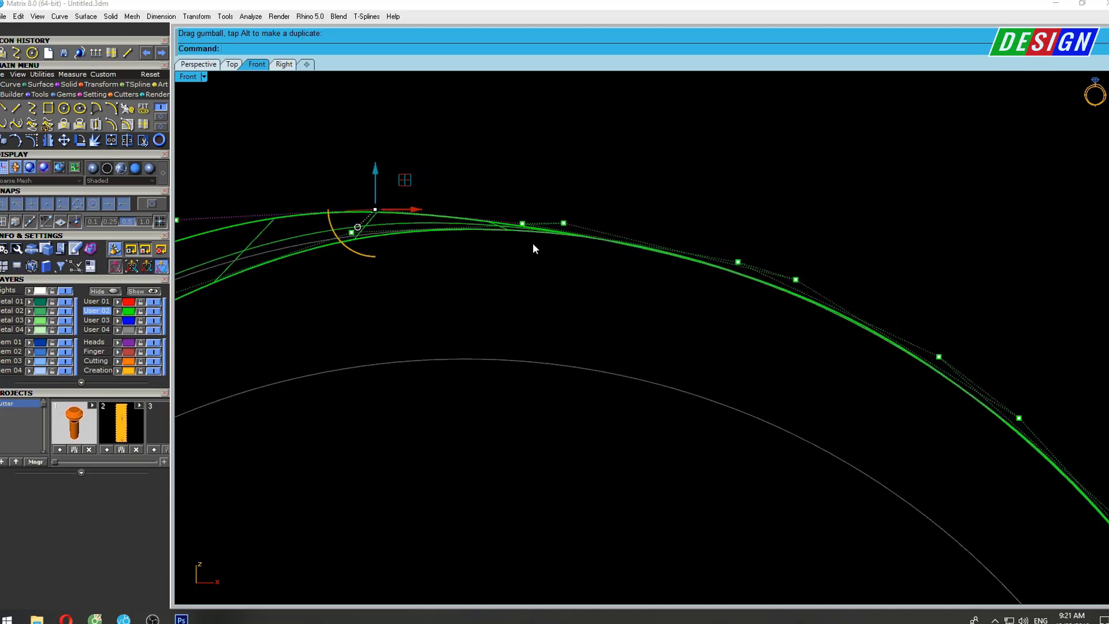
mouse_move(502, 237)
mouse_down()
mouse_move(546, 185)
mouse_move(526, 162)
mouse_up()
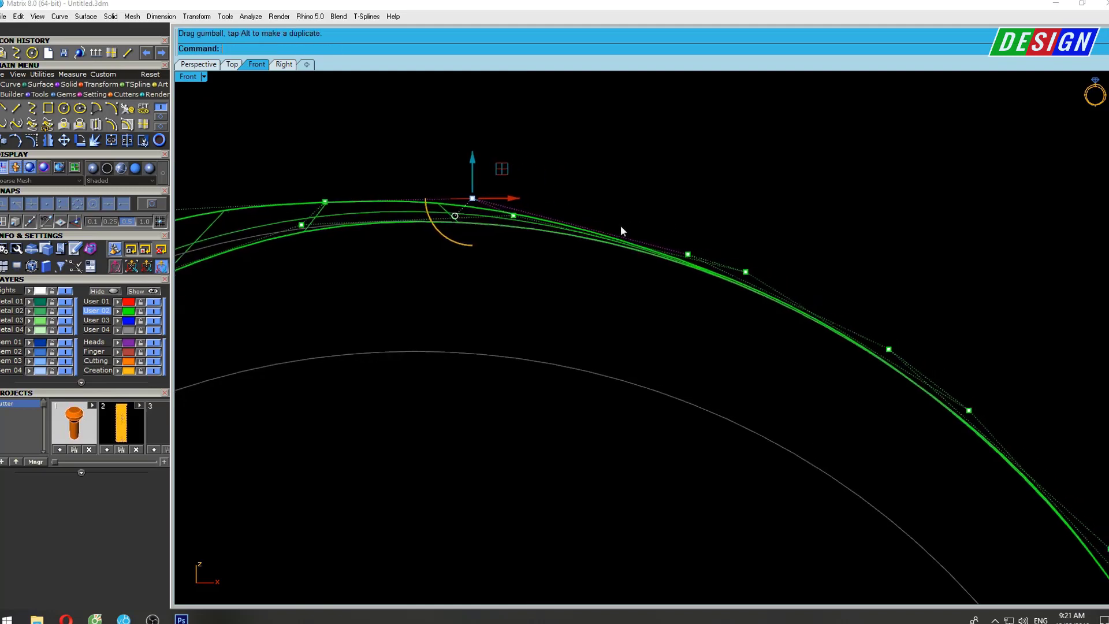
Raise the remaining arc points toward the right end and near the top.
mouse_move(673, 269)
mouse_down()
mouse_move(703, 216)
mouse_move(686, 198)
mouse_up()
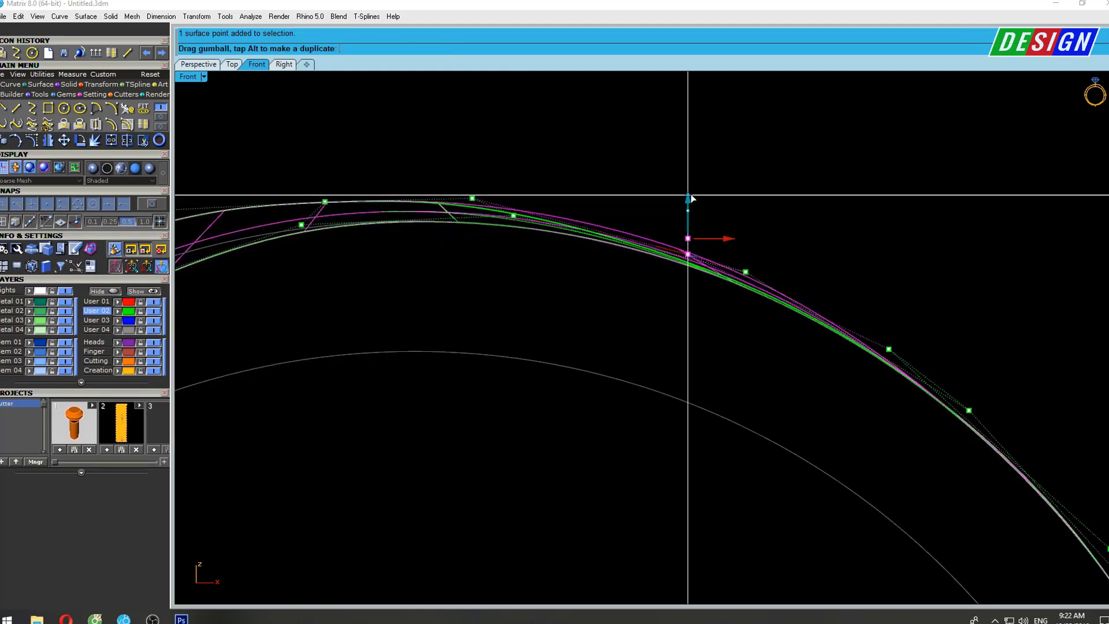
right_drag(518, 182, 572, 203)
click(586, 219)
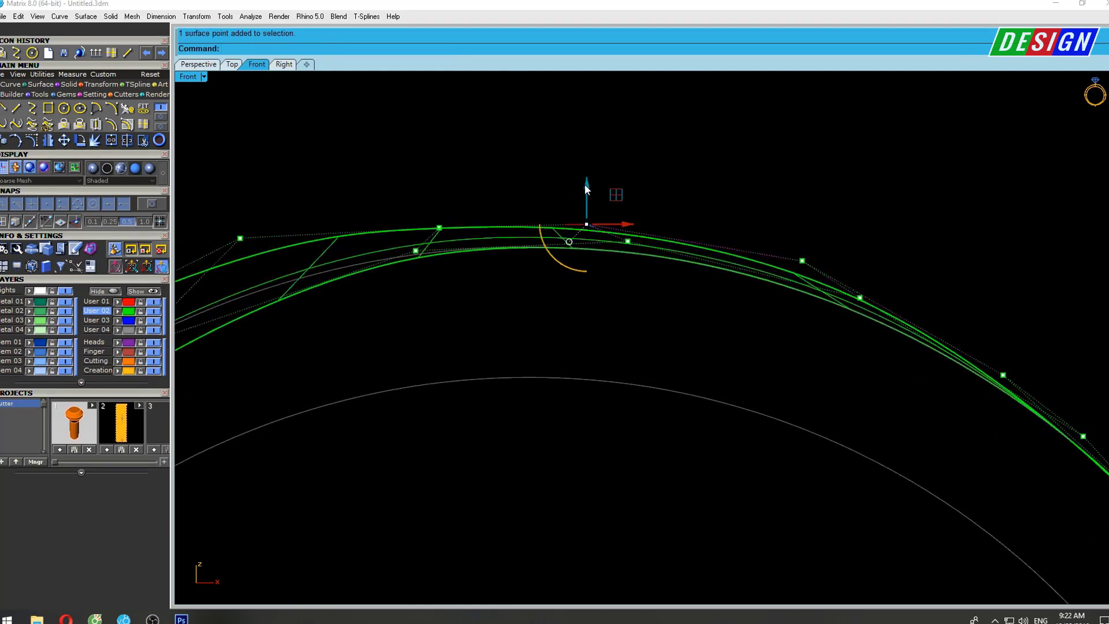
click(584, 177)
drag(441, 202, 404, 237)
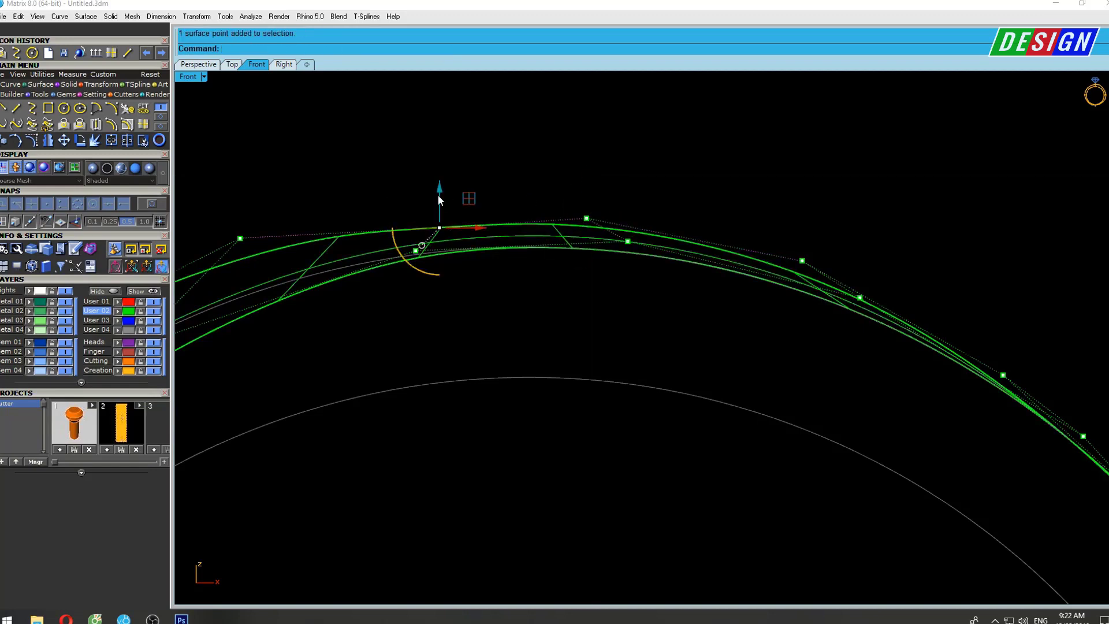
drag(438, 195, 439, 186)
scroll(470, 197, down, 5)
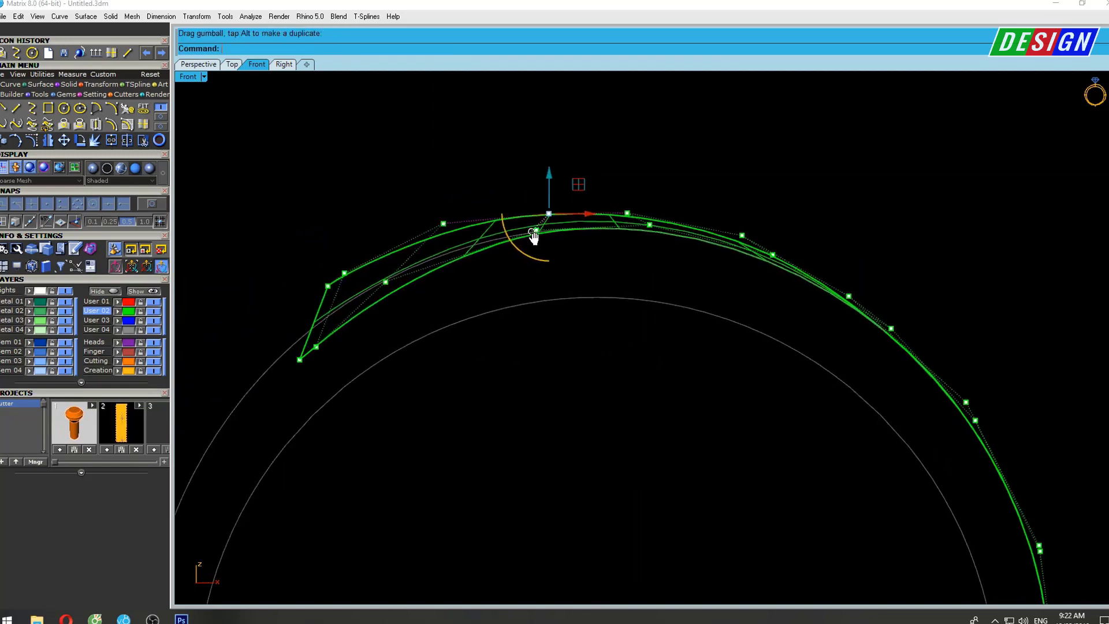
Restore four views, orbit the Perspective view and window-select both band surfaces.
double_click(188, 76)
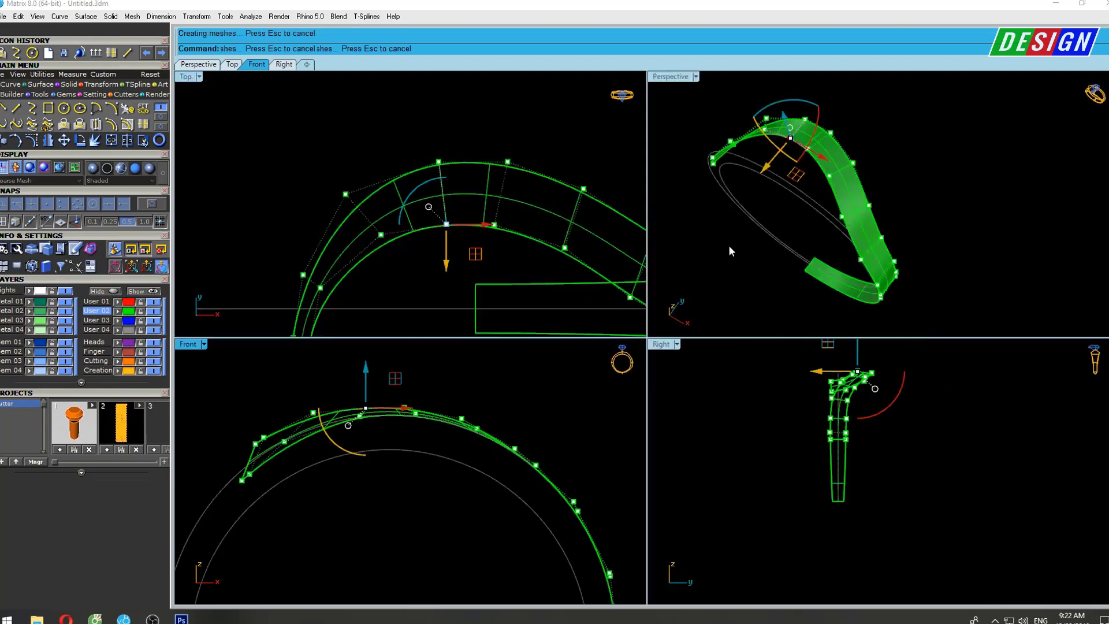
mouse_move(729, 245)
right_down()
mouse_move(870, 202)
mouse_move(889, 223)
right_up()
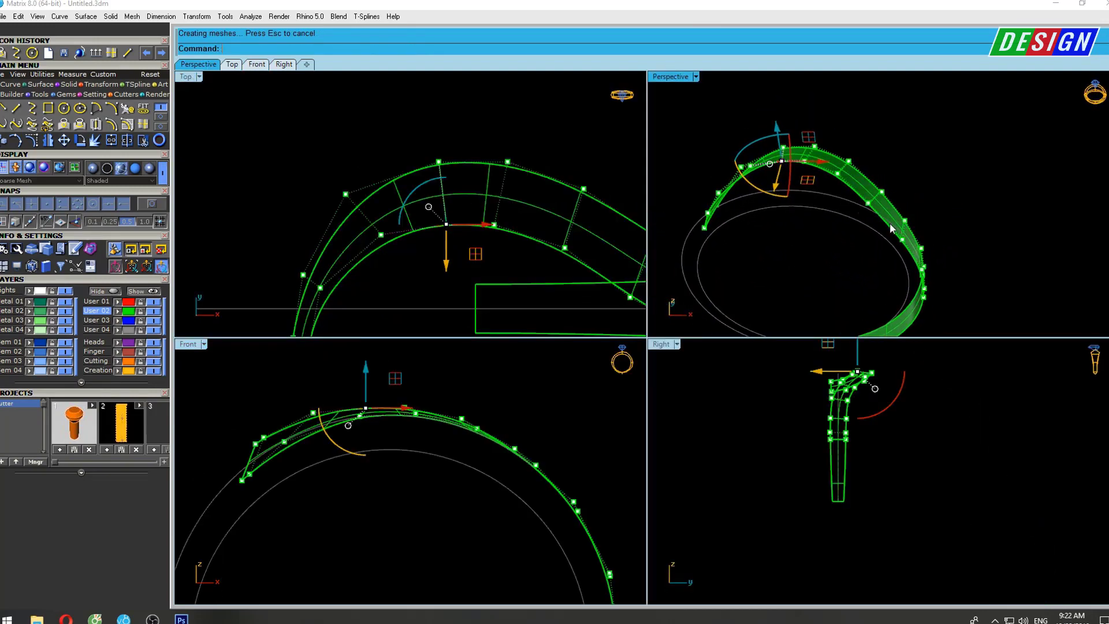
key(Escape)
drag(965, 241, 889, 302)
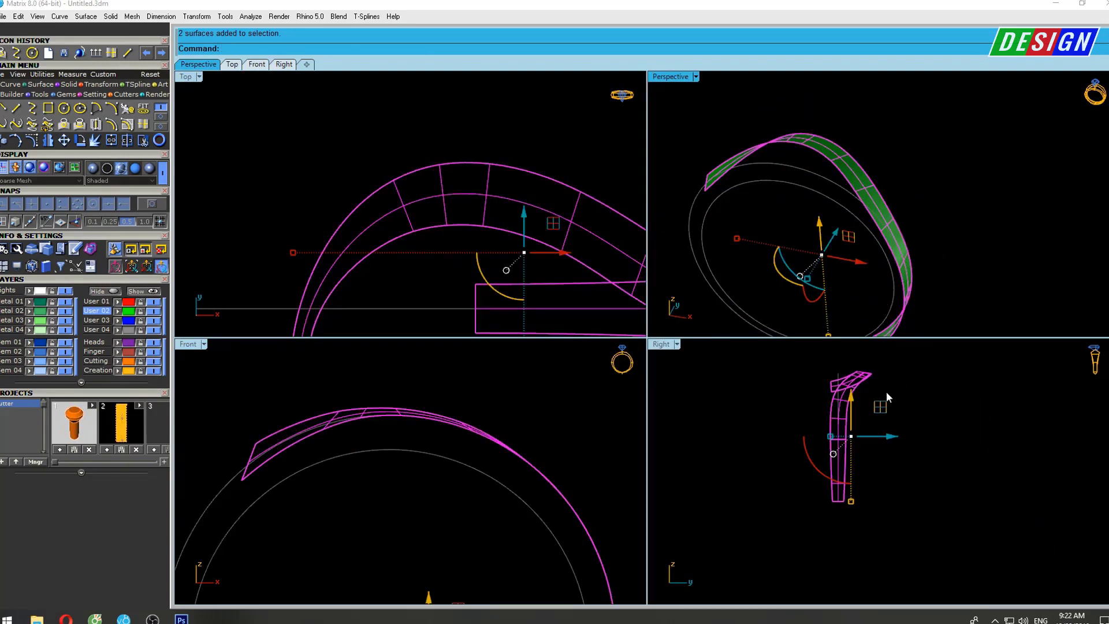
Maximize the Right view and show the band surface's control points up close.
double_click(661, 345)
key(Escape)
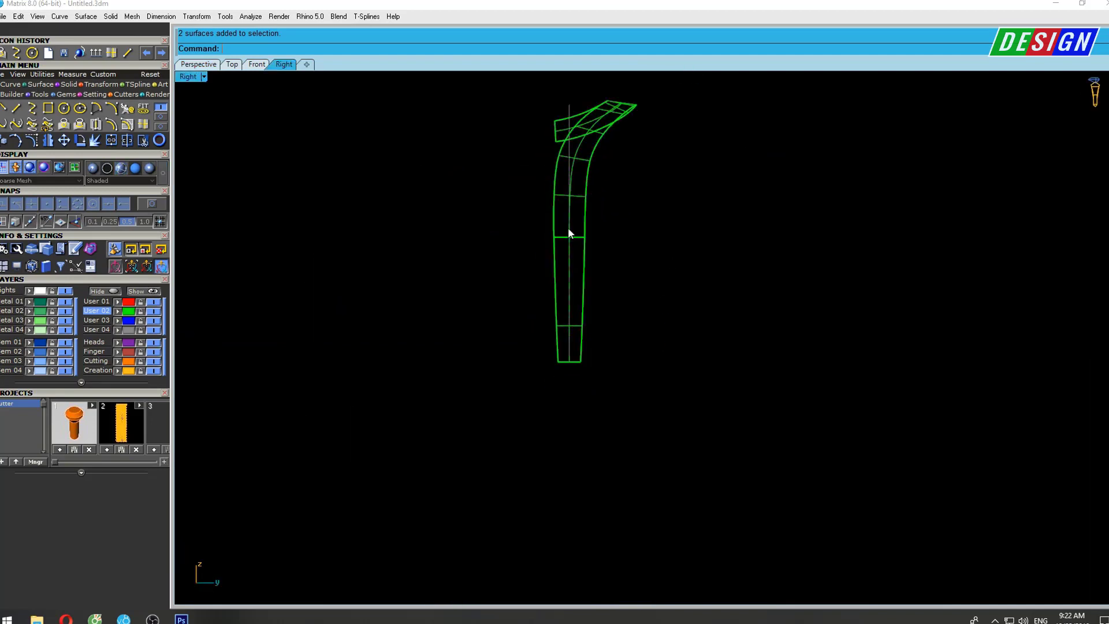
scroll(604, 270, up, 4)
click(605, 313)
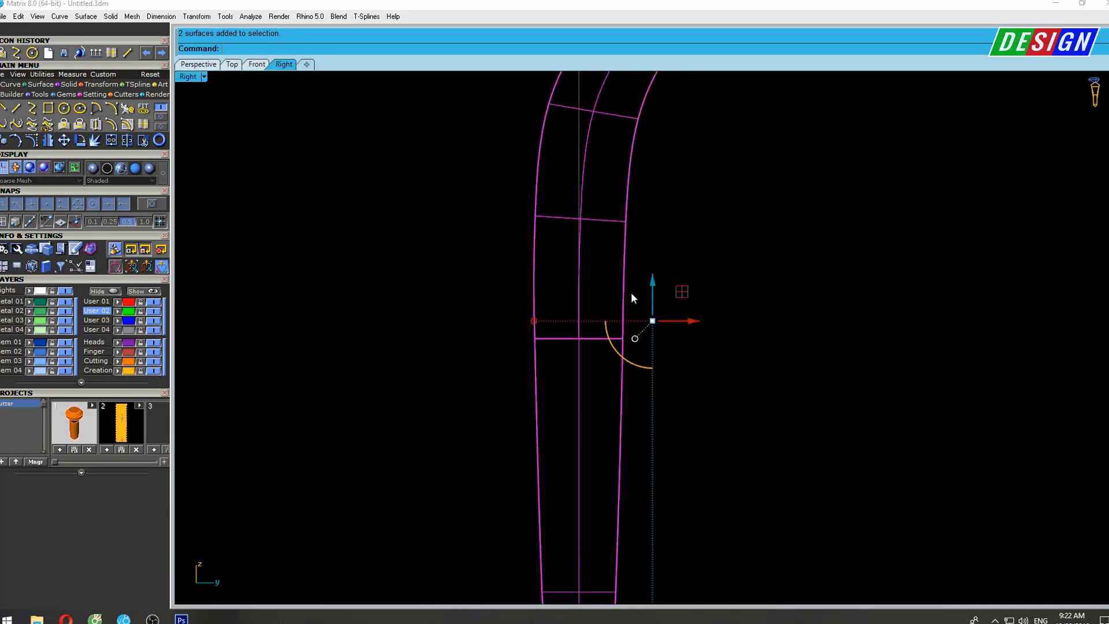
key(F10)
scroll(634, 299, up, 1)
scroll(619, 294, up, 1)
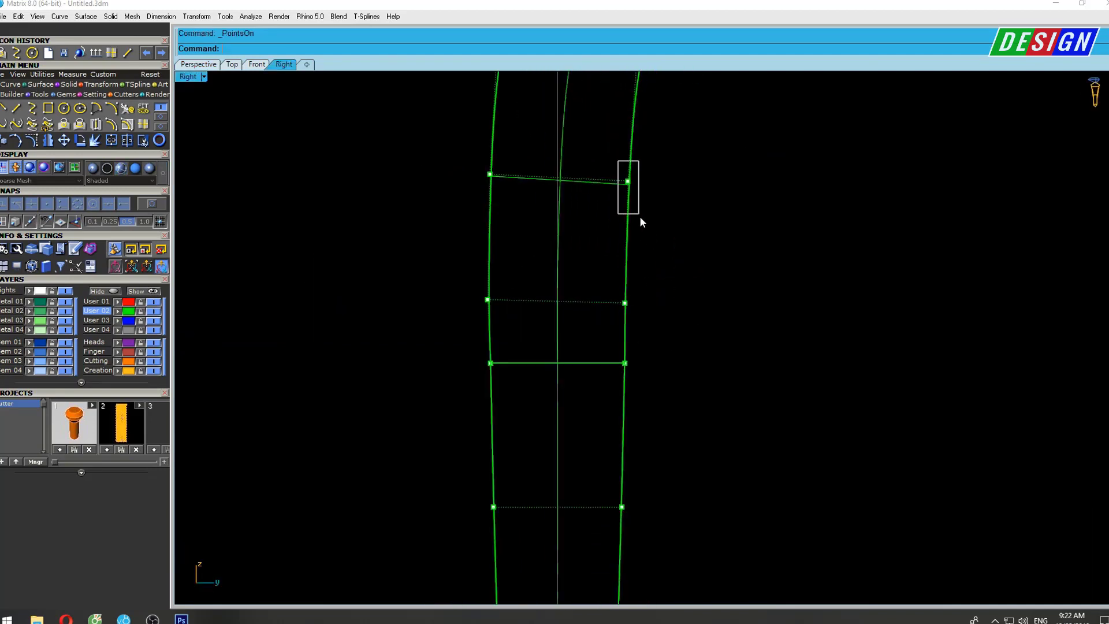
In Right view, nudge the band's top-right and lower-left control points sideways.
drag(639, 221, 639, 222)
drag(667, 179, 671, 179)
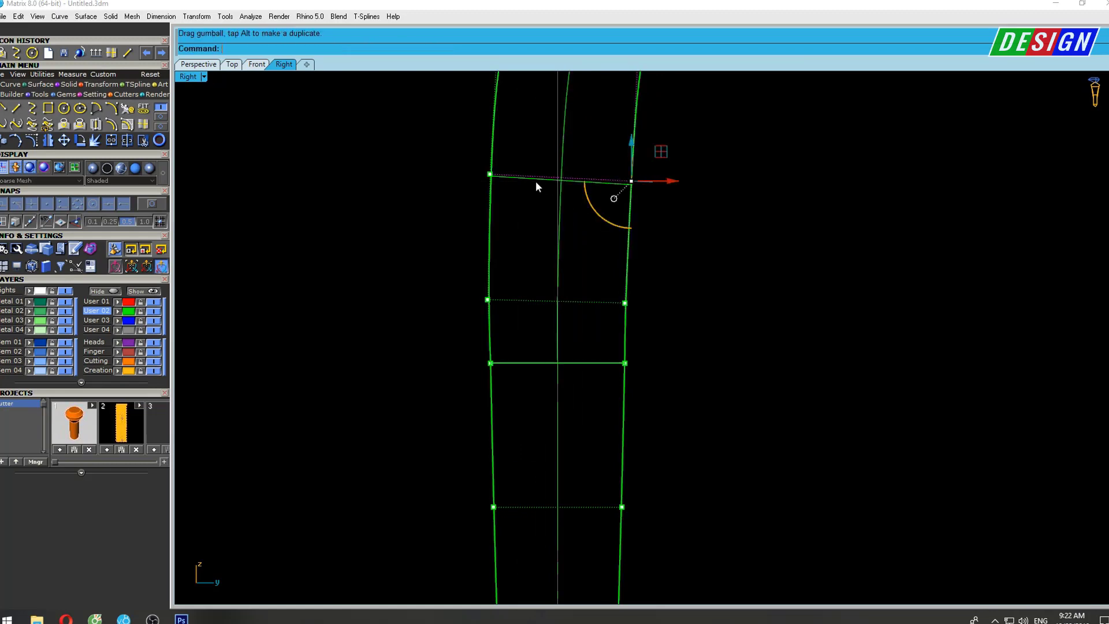
scroll(497, 319, up, 2)
click(479, 279)
scroll(514, 292, up, 2)
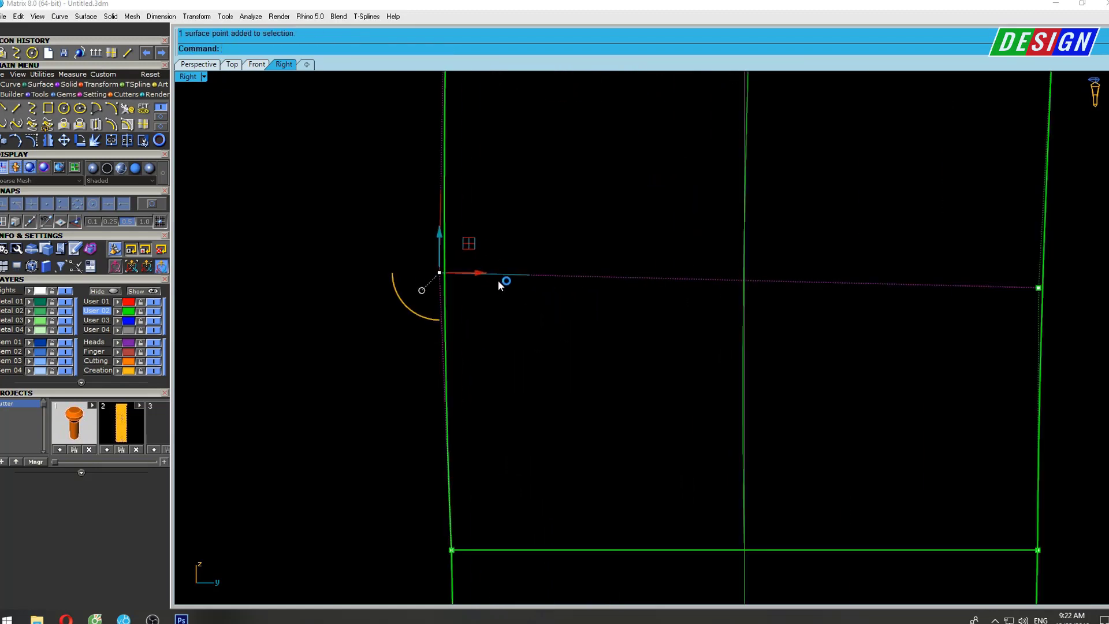
drag(477, 275, 485, 276)
Shift the band's top-left control point sideways.
scroll(485, 276, down, 3)
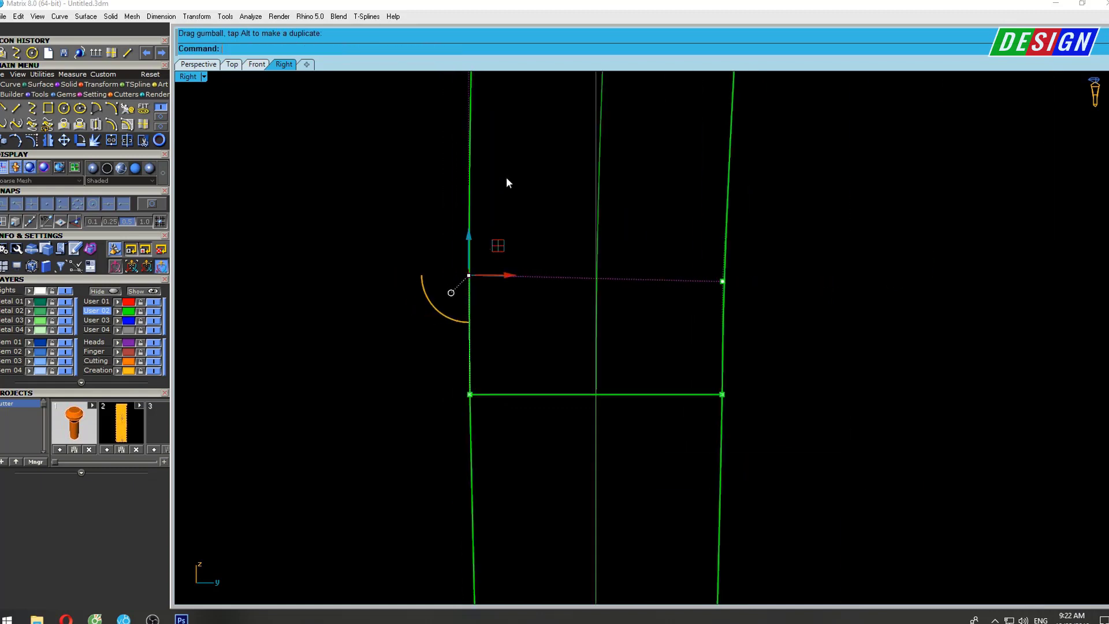
right_drag(508, 180, 507, 347)
click(471, 198)
scroll(498, 231, down, 2)
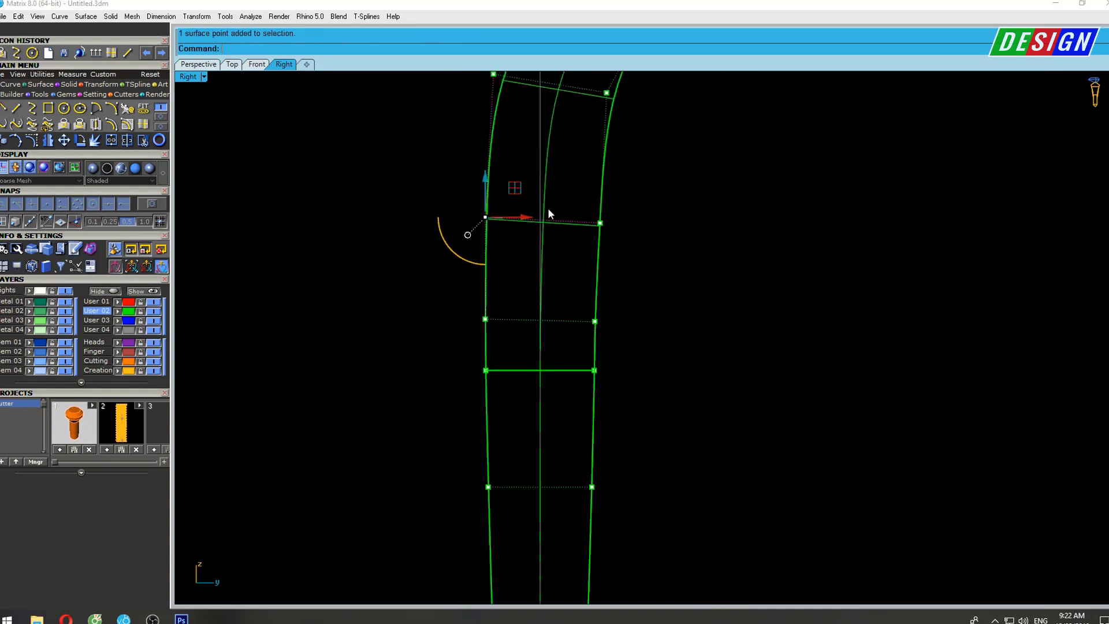
scroll(548, 208, down, 2)
scroll(514, 221, up, 3)
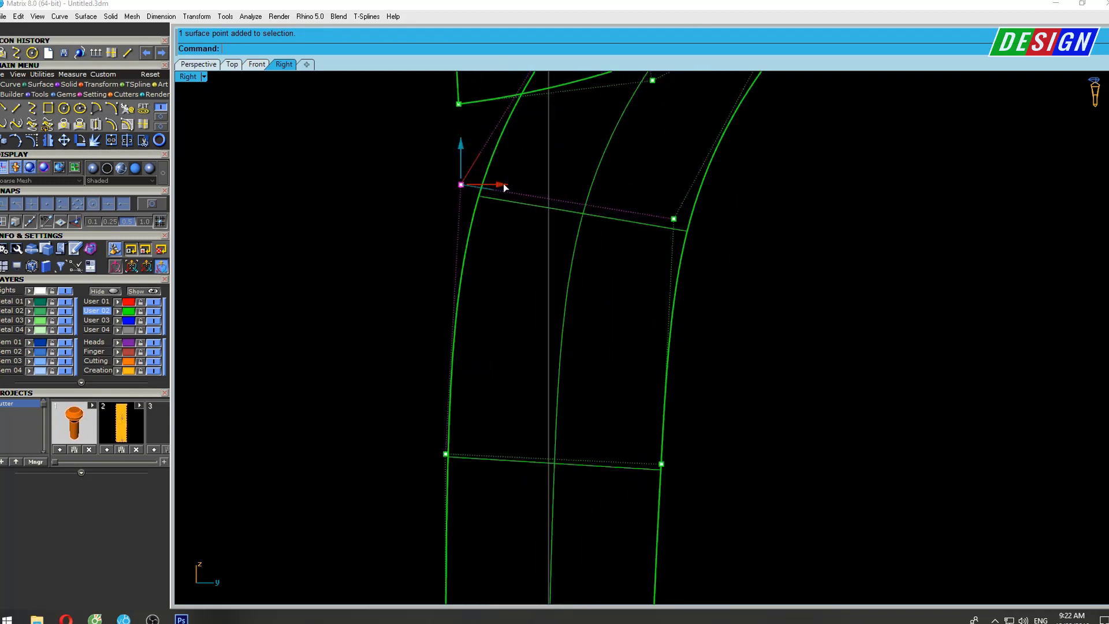
drag(503, 182, 588, 234)
Nudge the right-edge control point slightly right, then hide points to check the profile.
scroll(518, 214, down, 5)
click(586, 201)
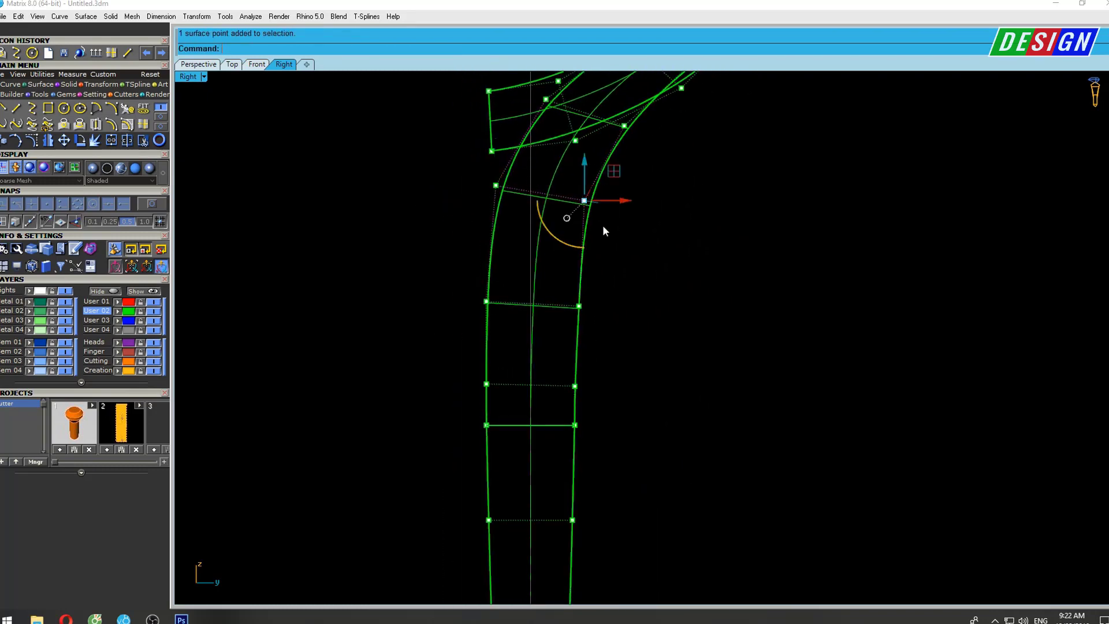
drag(618, 200, 628, 200)
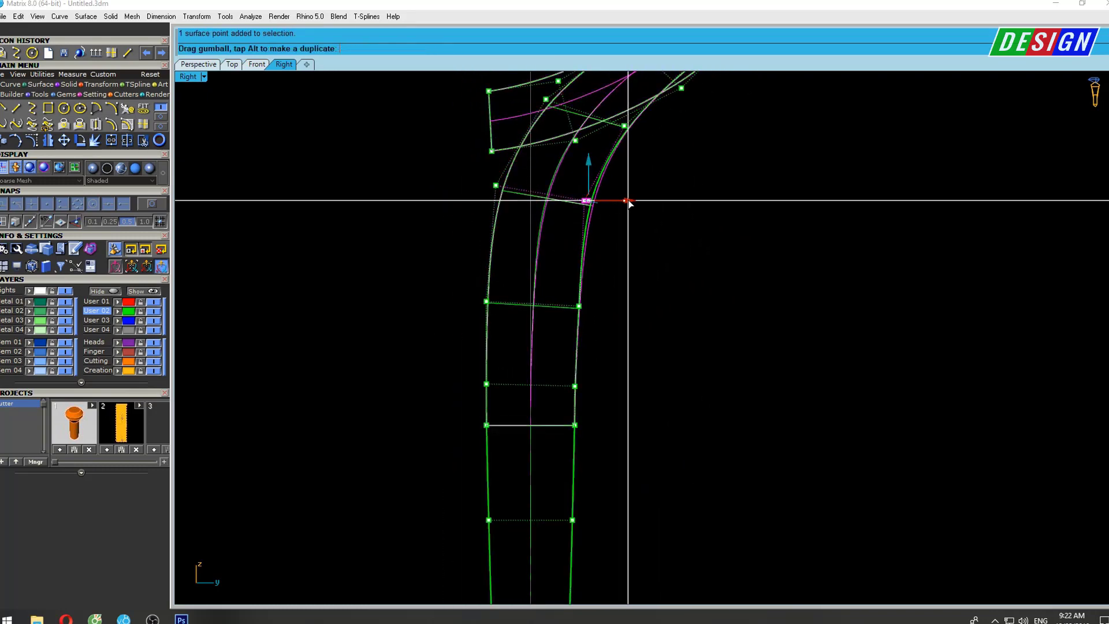
click(495, 186)
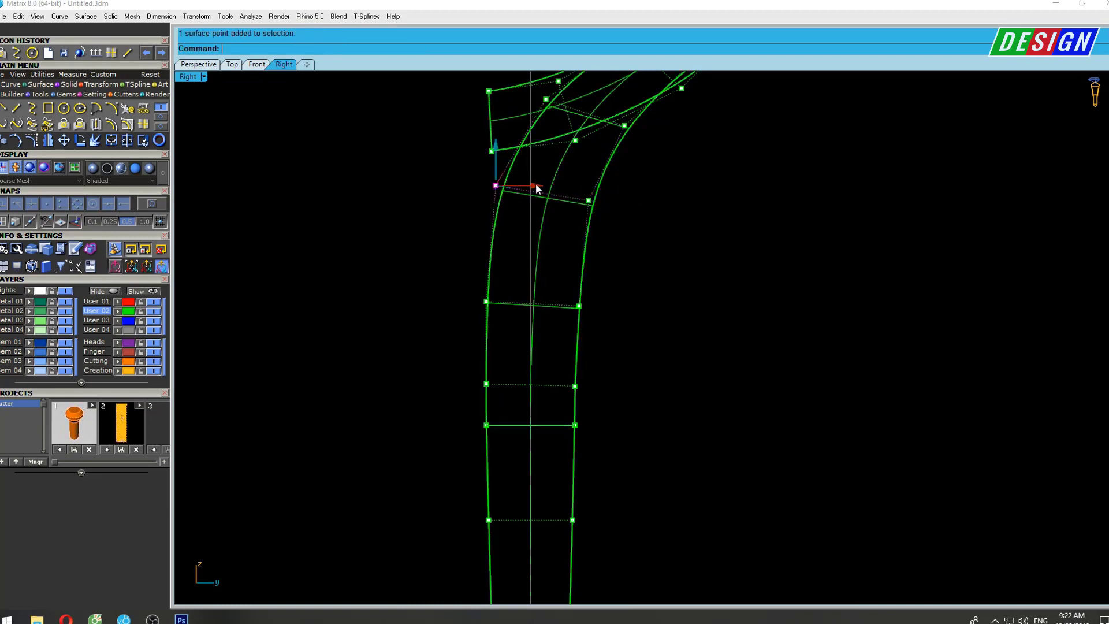
scroll(604, 240, down, 5)
key(Escape)
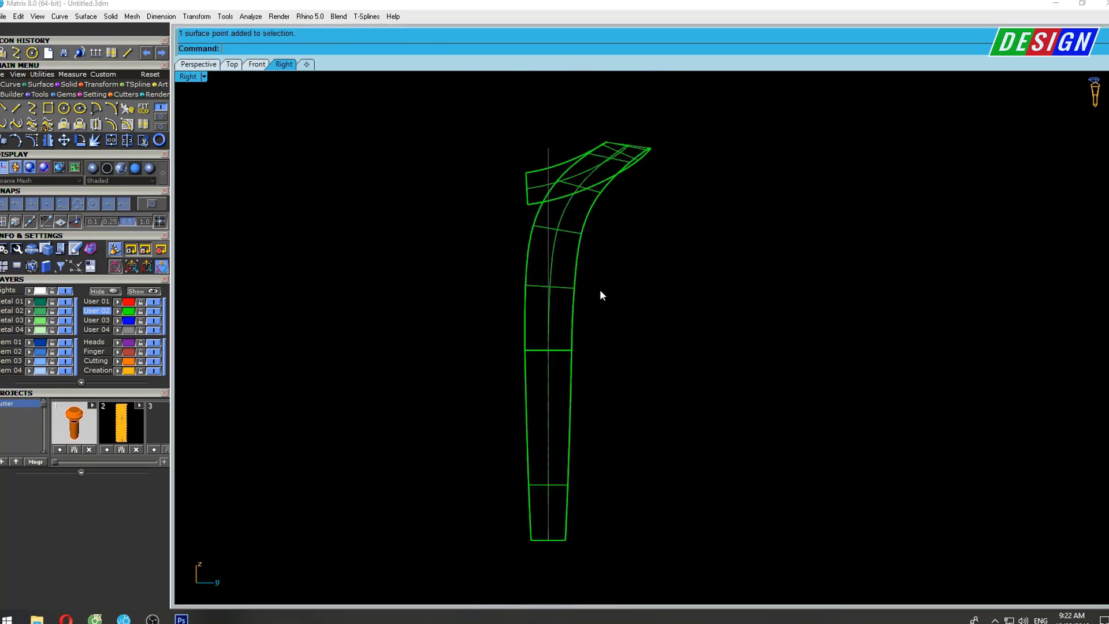
Show the upper band surface's control points and shift its lower corner point sideways.
scroll(550, 338, up, 3)
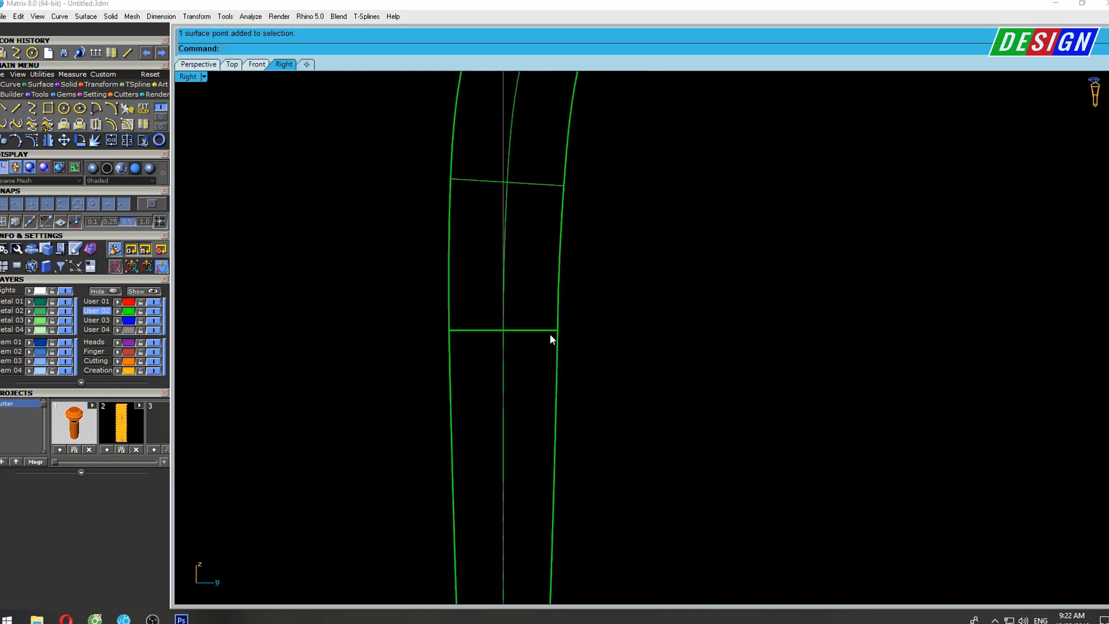
scroll(552, 338, up, 2)
click(566, 258)
right_drag(545, 259, 574, 338)
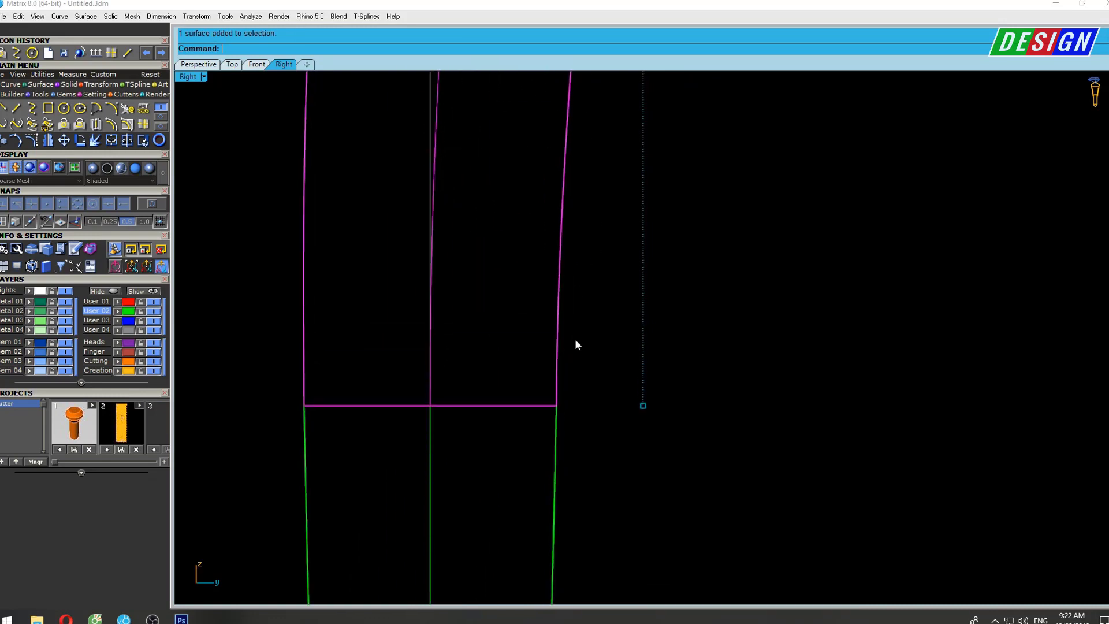
scroll(577, 367, up, 3)
key(F10)
scroll(563, 369, down, 2)
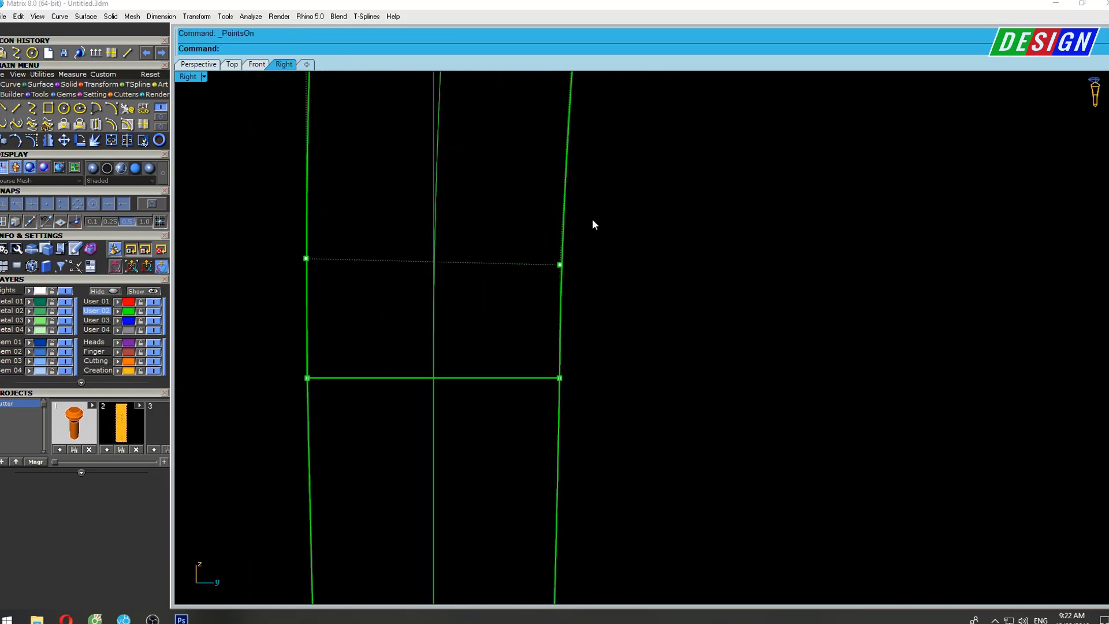
drag(580, 322, 579, 318)
scroll(575, 296, up, 3)
drag(579, 221, 583, 222)
right_drag(583, 222, 575, 401)
scroll(583, 251, down, 1)
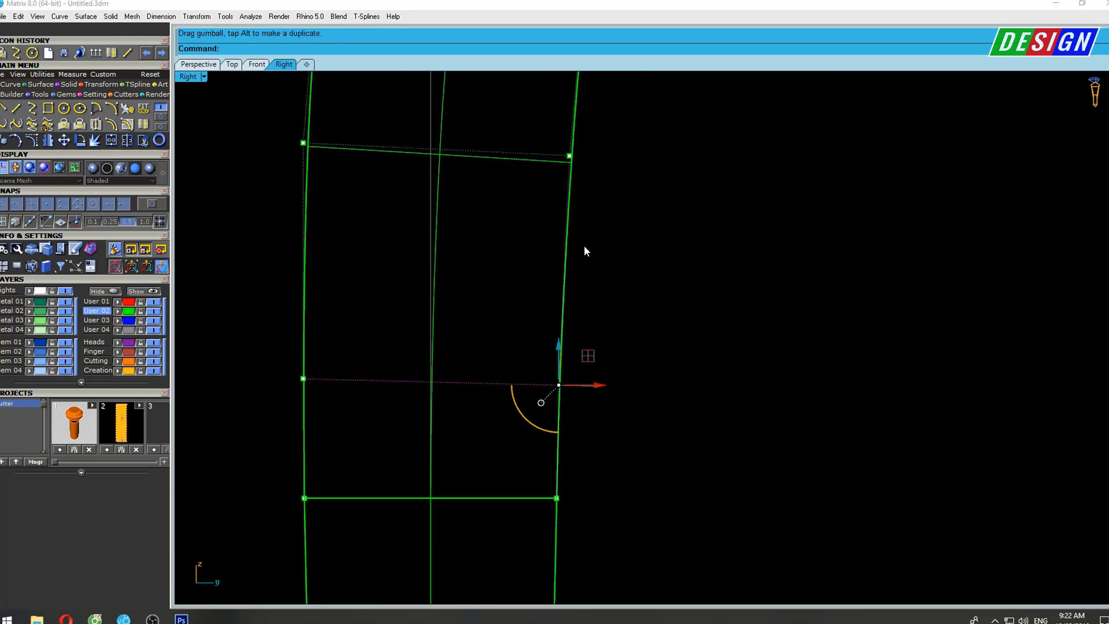
Rotate-copy both band surfaces 180° to form the crossing opposite half of the shank.
double_click(201, 80)
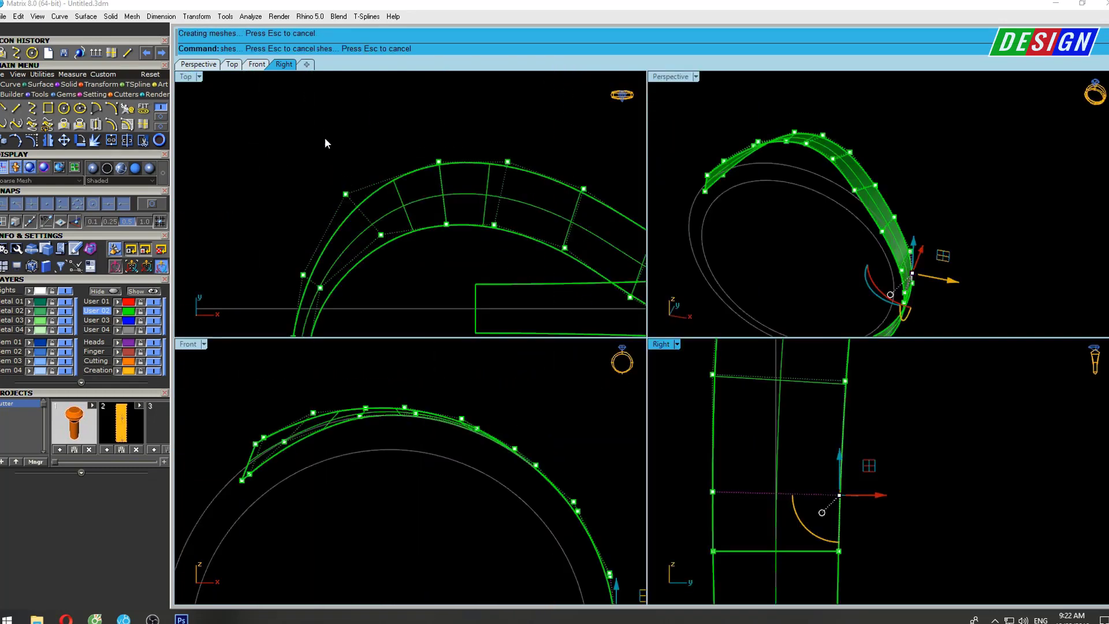
scroll(517, 184, down, 3)
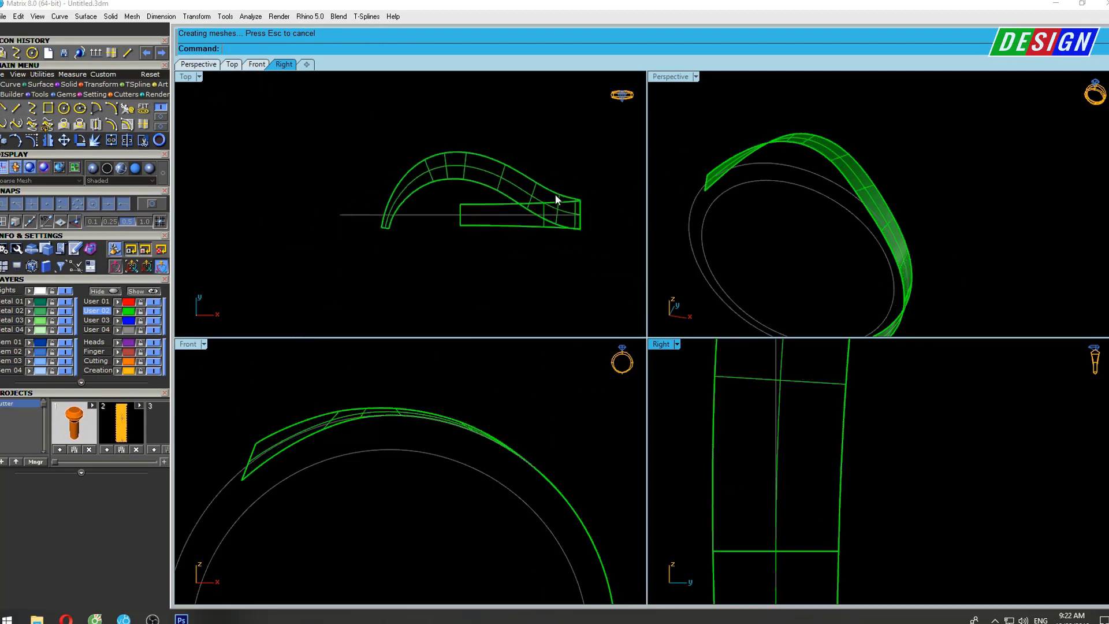
drag(584, 156, 520, 247)
right_drag(569, 198, 521, 209)
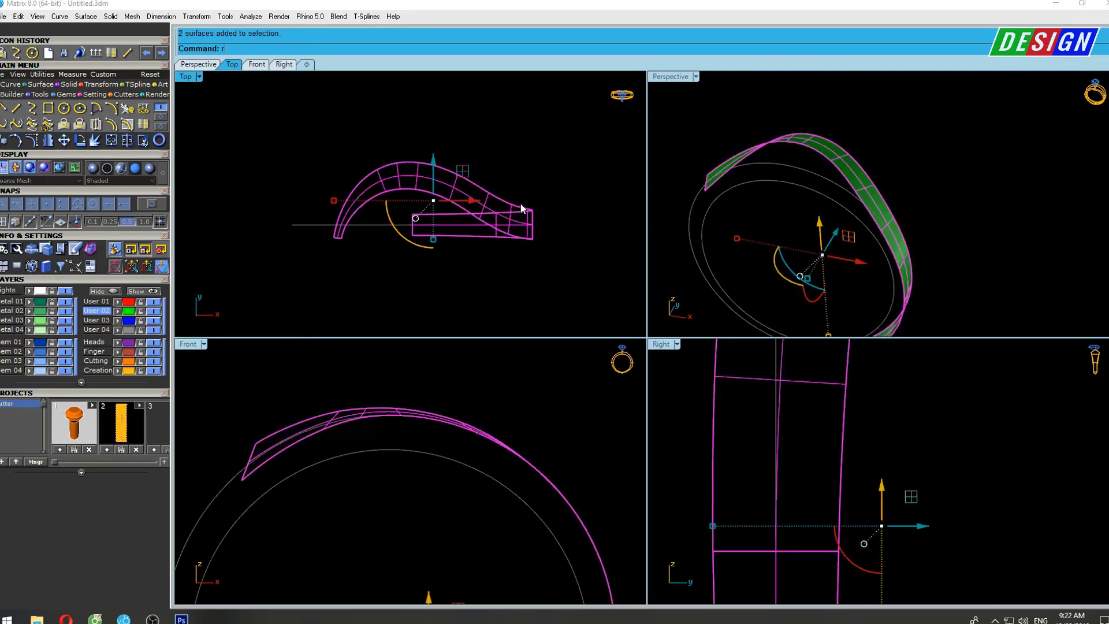
key(Return)
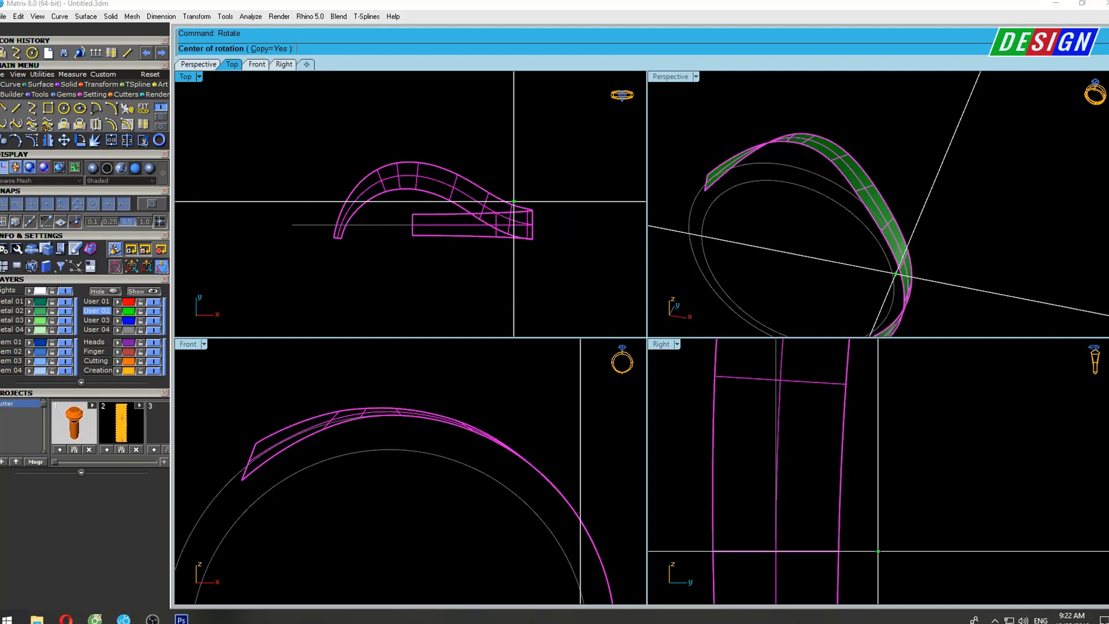
click(412, 224)
click(411, 103)
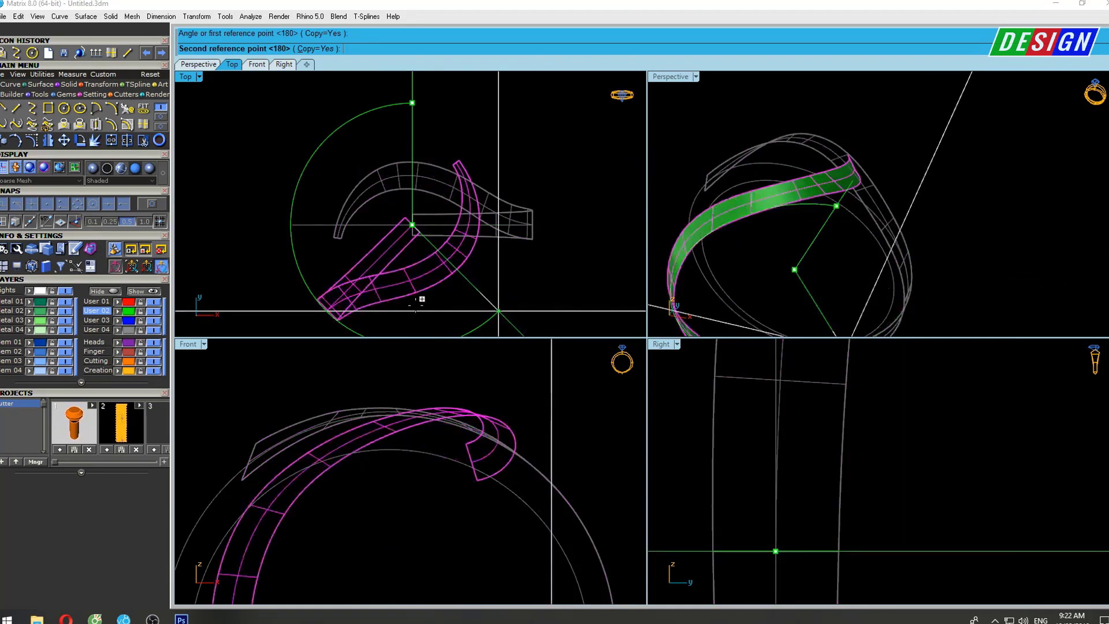
click(415, 301)
key(ctrl+shift+e)
key(Escape)
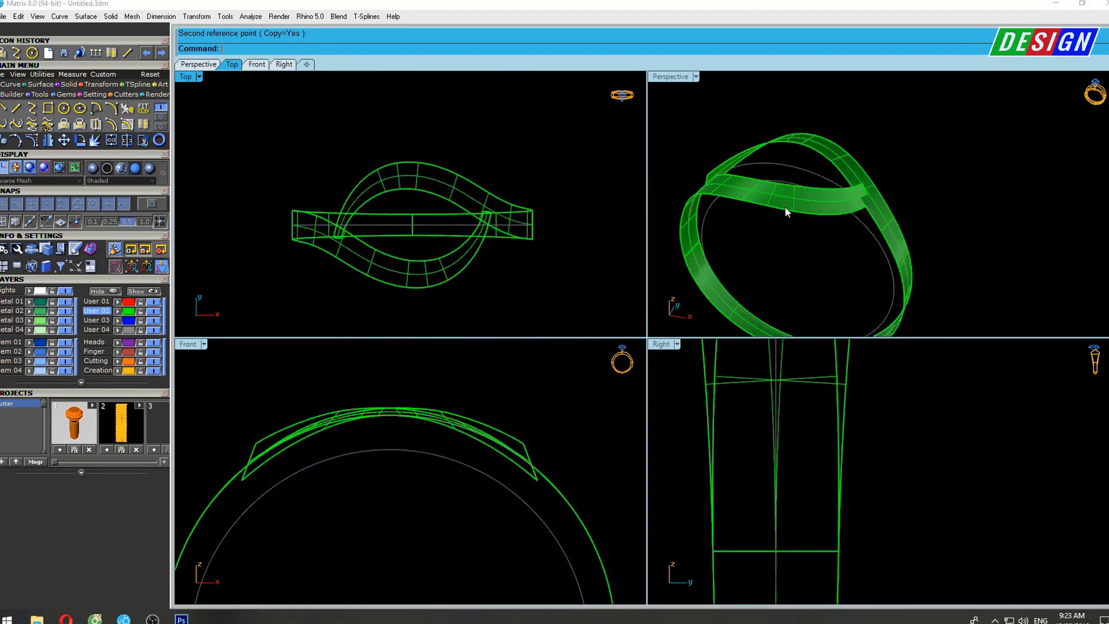
mouse_move(786, 212)
right_down()
mouse_move(667, 93)
mouse_move(601, 247)
mouse_move(556, 238)
right_up()
Maximize the Perspective viewport and zoom in on the ring.
double_click(662, 80)
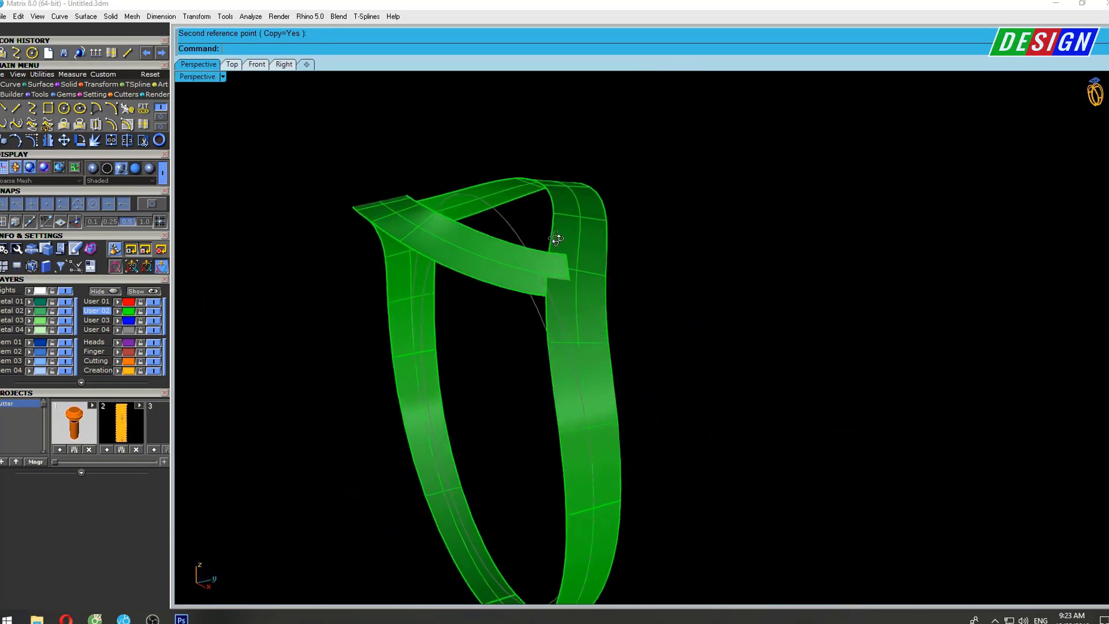
scroll(531, 276, up, 2)
scroll(571, 289, up, 3)
scroll(529, 282, up, 3)
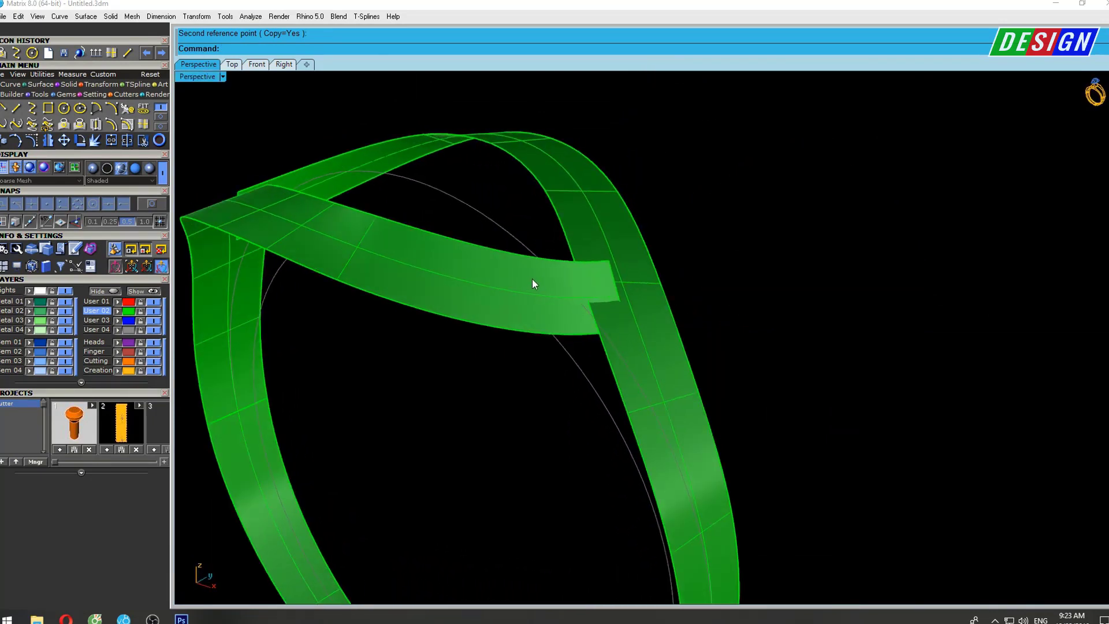
scroll(532, 279, down, 2)
scroll(566, 300, down, 3)
scroll(591, 283, down, 1)
Select the upper crossing band, show its control points with F10, and pick an end point.
click(579, 316)
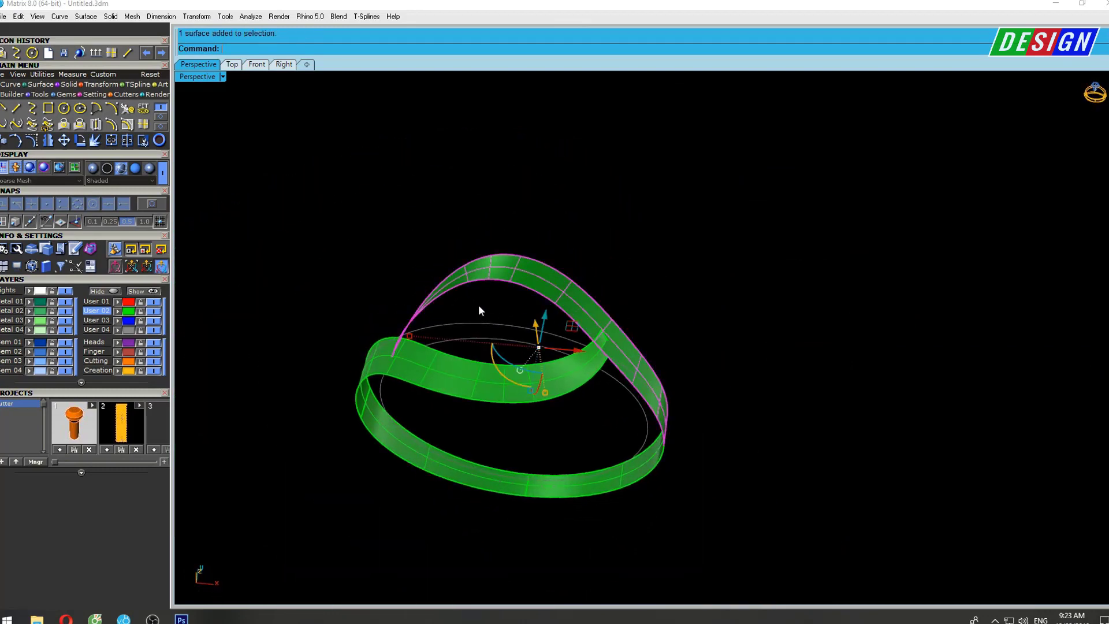
mouse_move(478, 310)
right_down()
mouse_move(844, 240)
mouse_move(651, 273)
right_up()
key(F10)
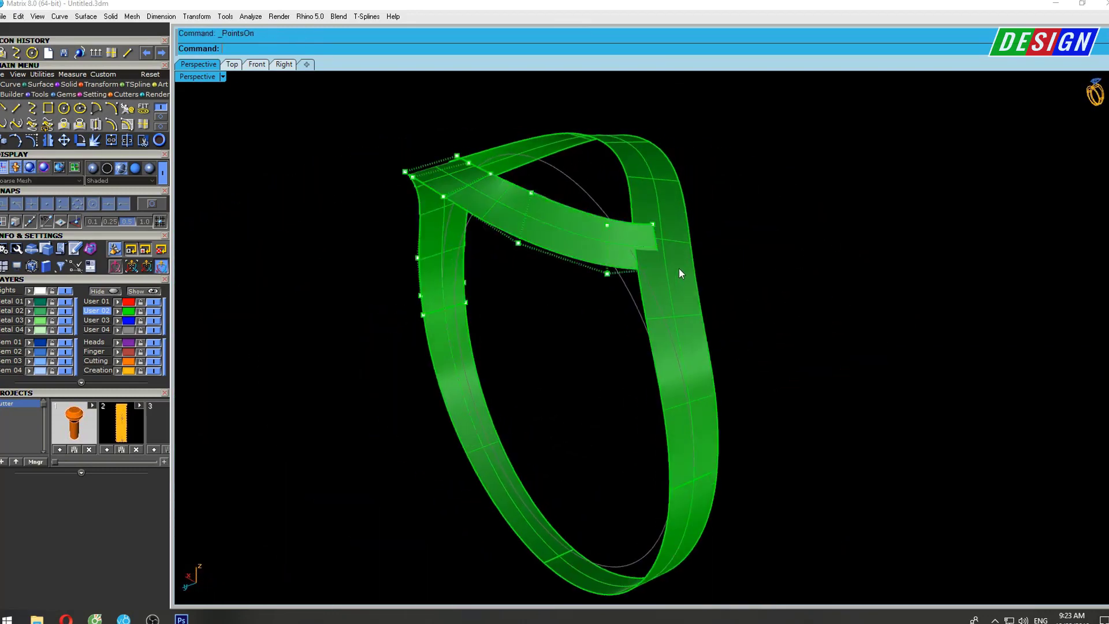
scroll(679, 270, up, 3)
click(669, 212)
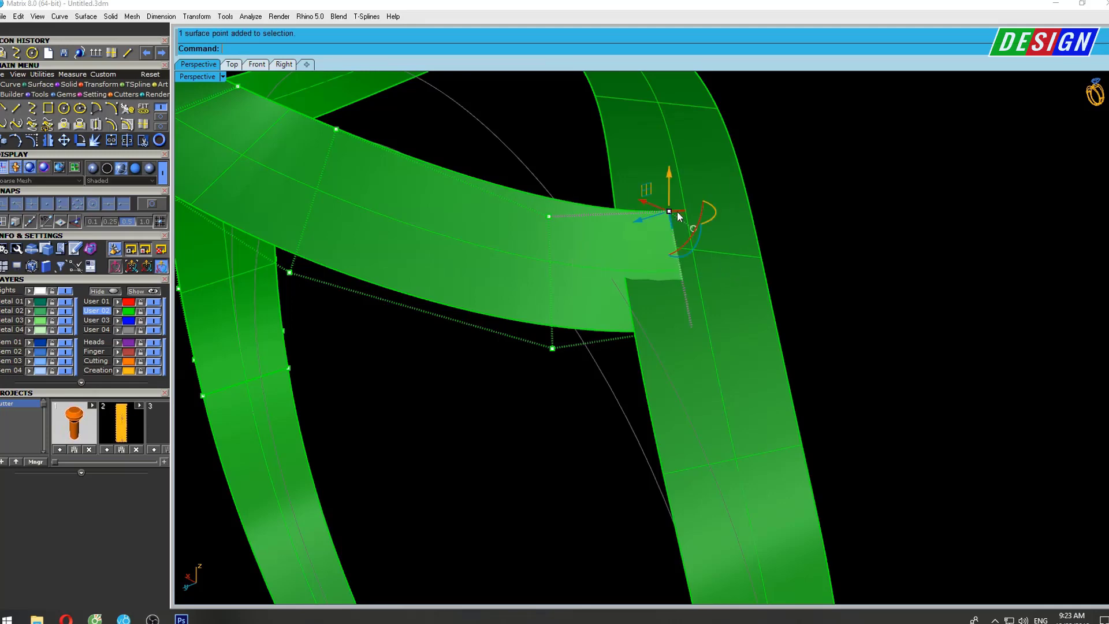
right_drag(670, 211, 614, 259)
In a maximized Front view, drag the band's end and upper-end control points to reshape it.
key(ctrl+F2)
scroll(399, 289, up, 3)
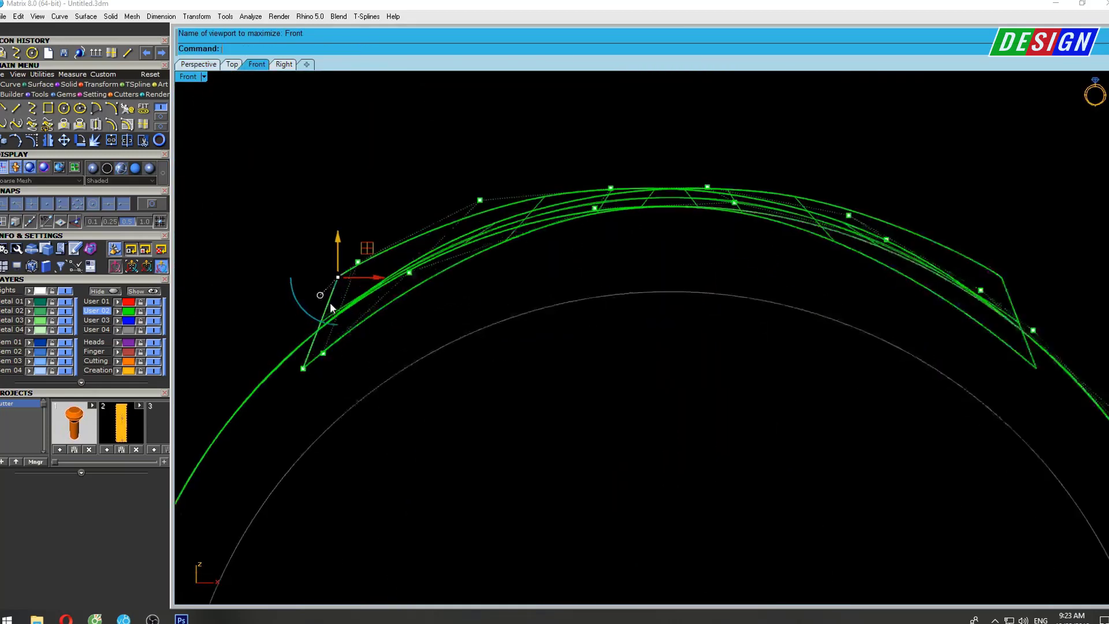
drag(378, 228, 396, 247)
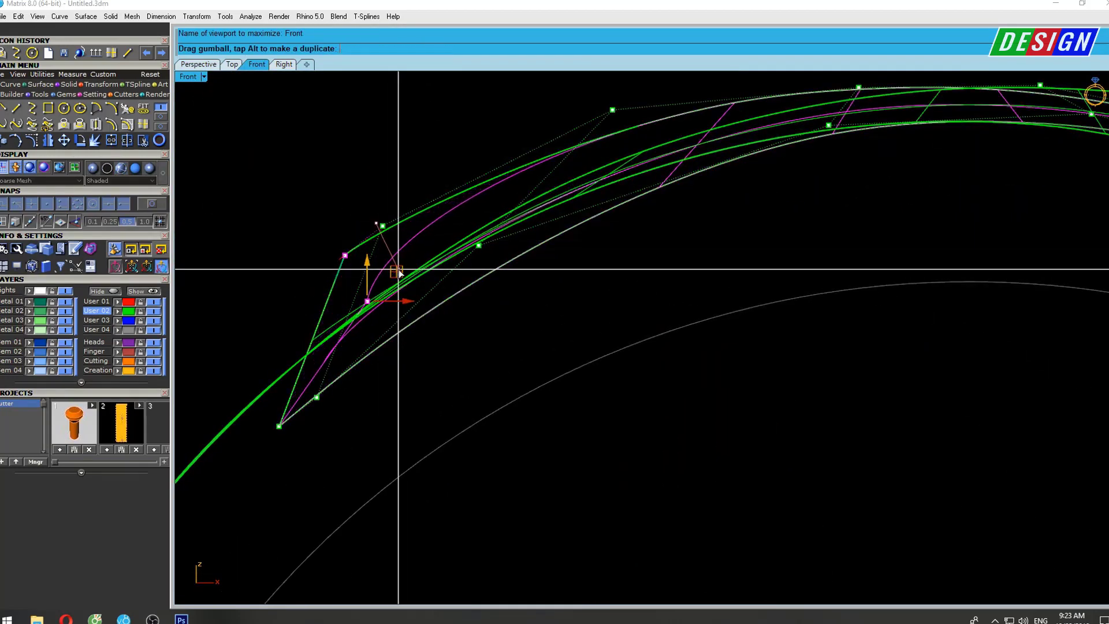
right_drag(533, 214, 492, 270)
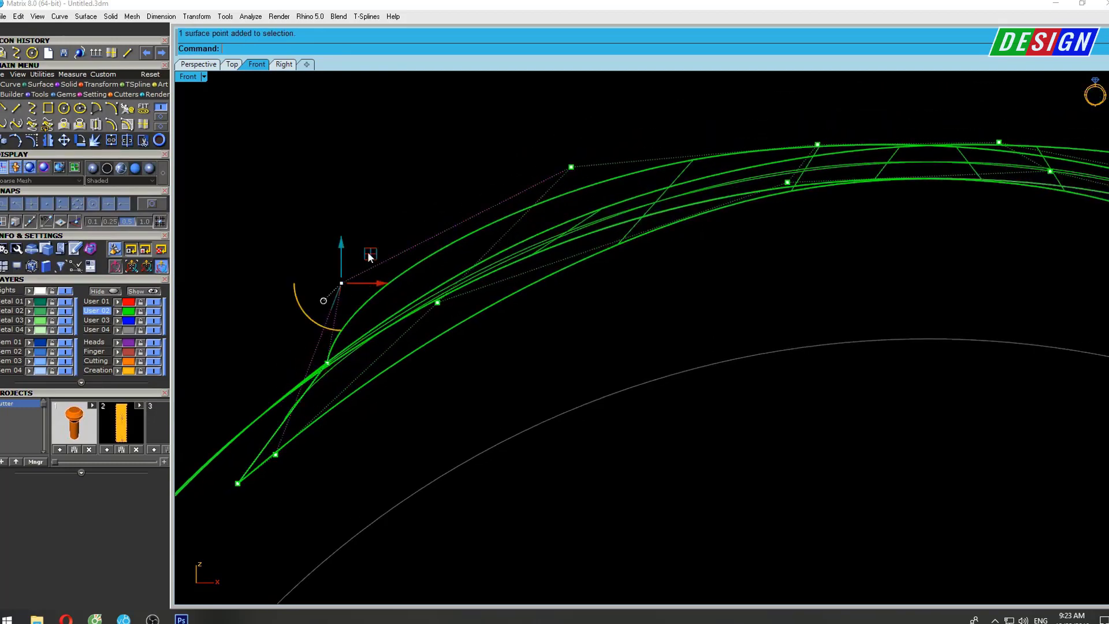
click(375, 327)
drag(405, 296, 405, 297)
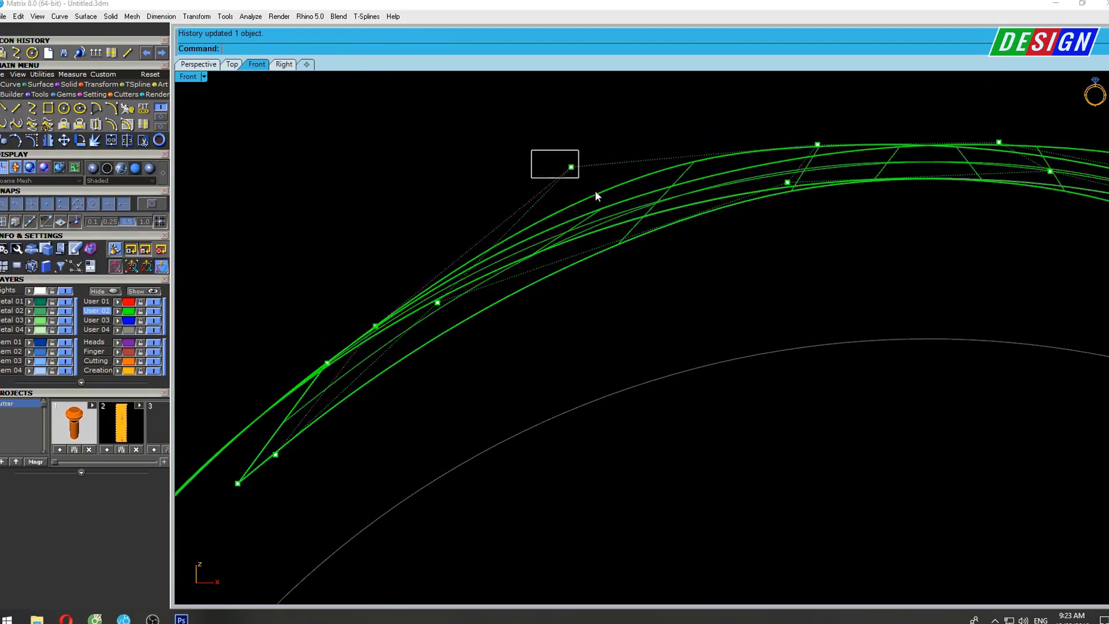
drag(601, 142, 608, 154)
Move control-point pairs on the band's right end and lower right side outward.
scroll(585, 159, down, 3)
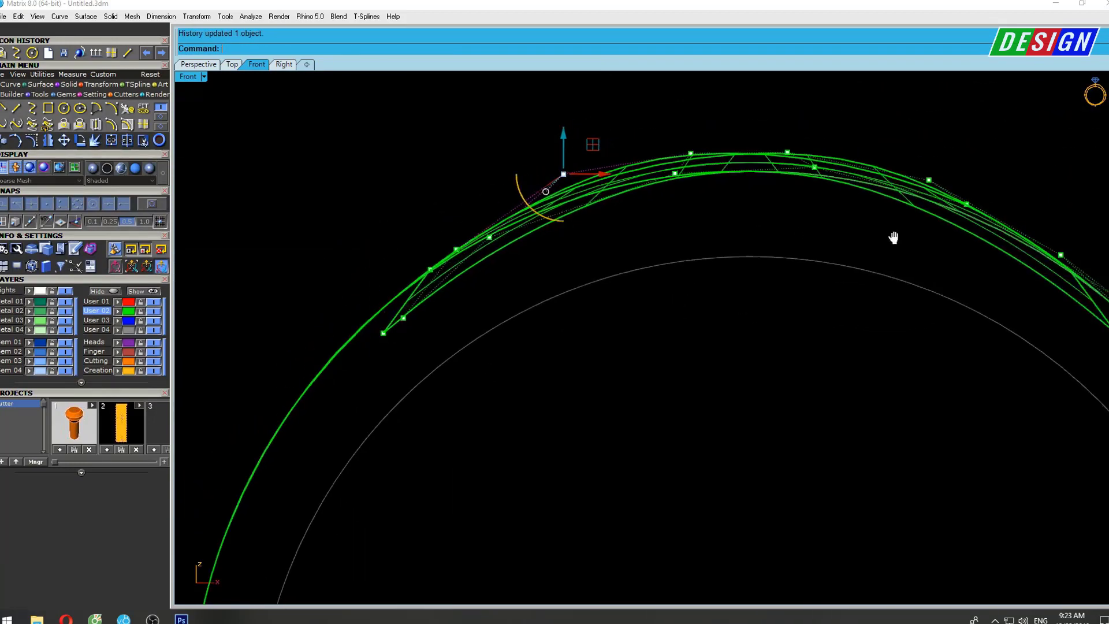
scroll(849, 322, up, 3)
right_drag(848, 322, 804, 306)
drag(753, 260, 642, 163)
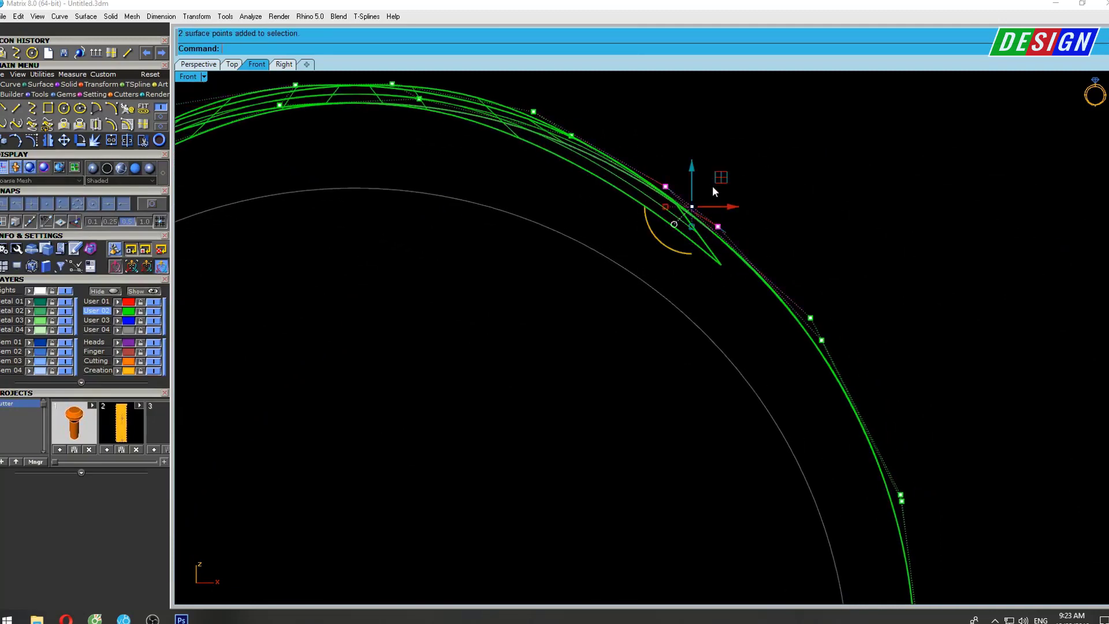
drag(722, 178, 733, 161)
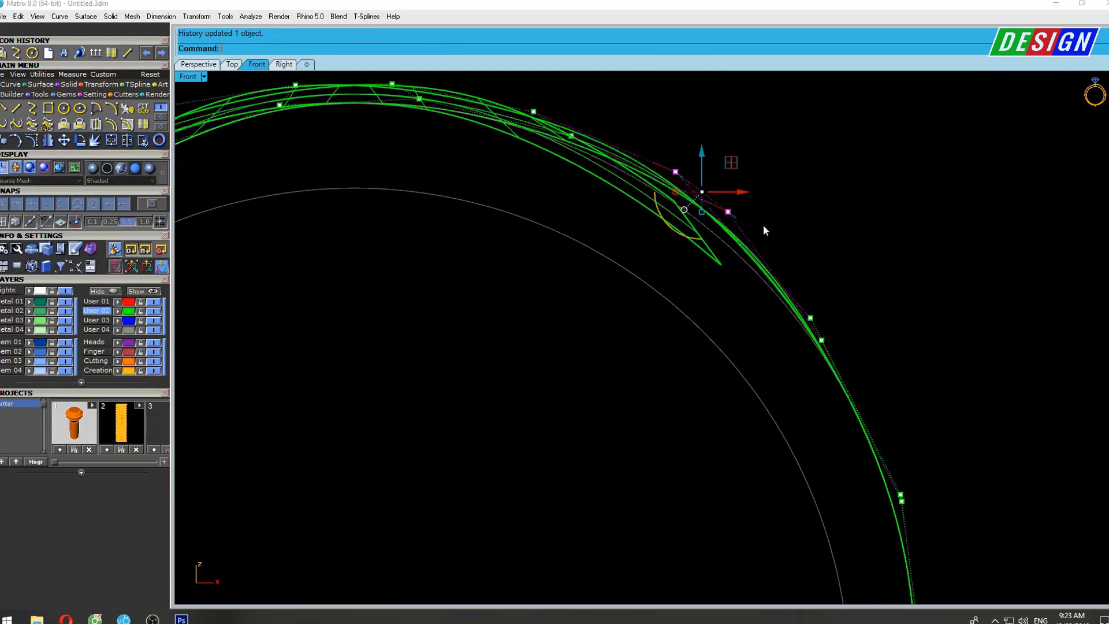
right_drag(773, 372, 737, 355)
mouse_move(738, 355)
mouse_down()
mouse_move(844, 275)
mouse_move(816, 271)
mouse_up()
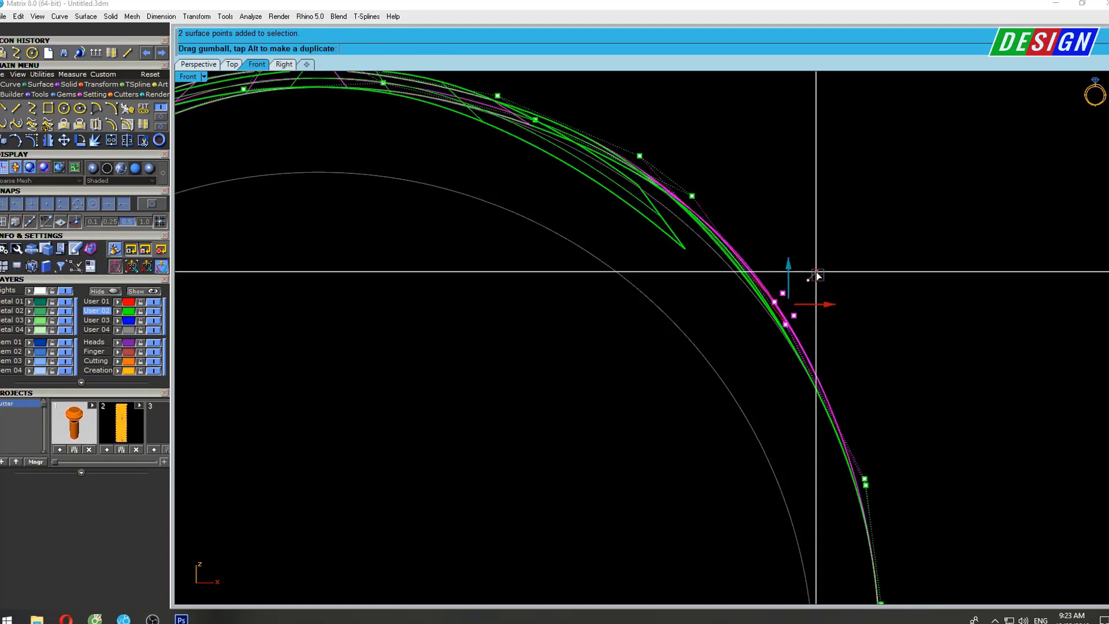
right_drag(815, 292, 778, 259)
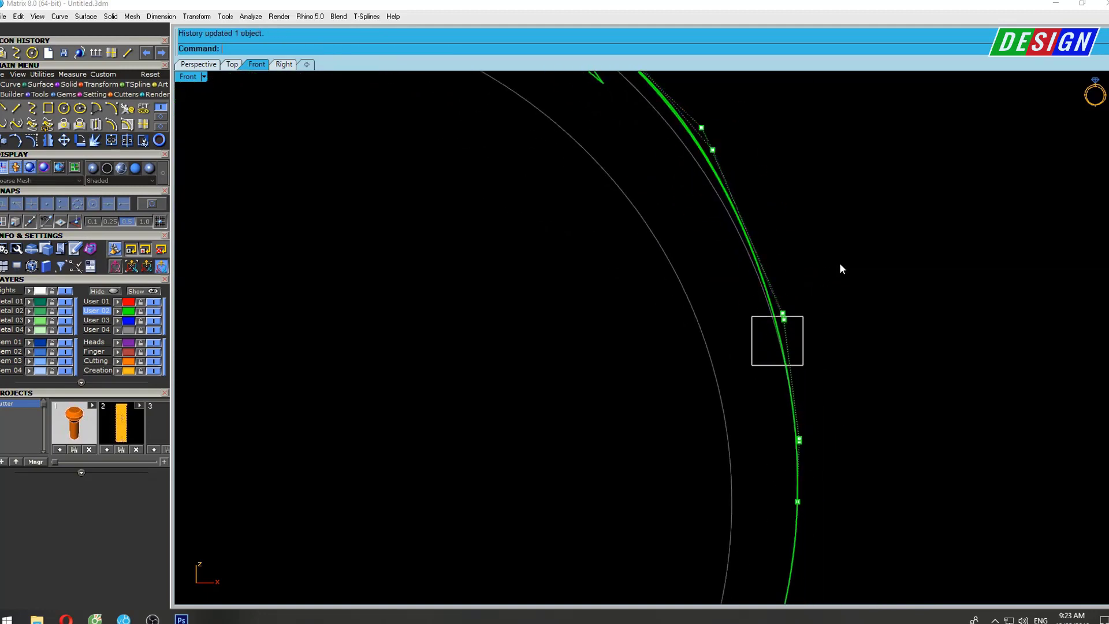
drag(823, 317, 829, 317)
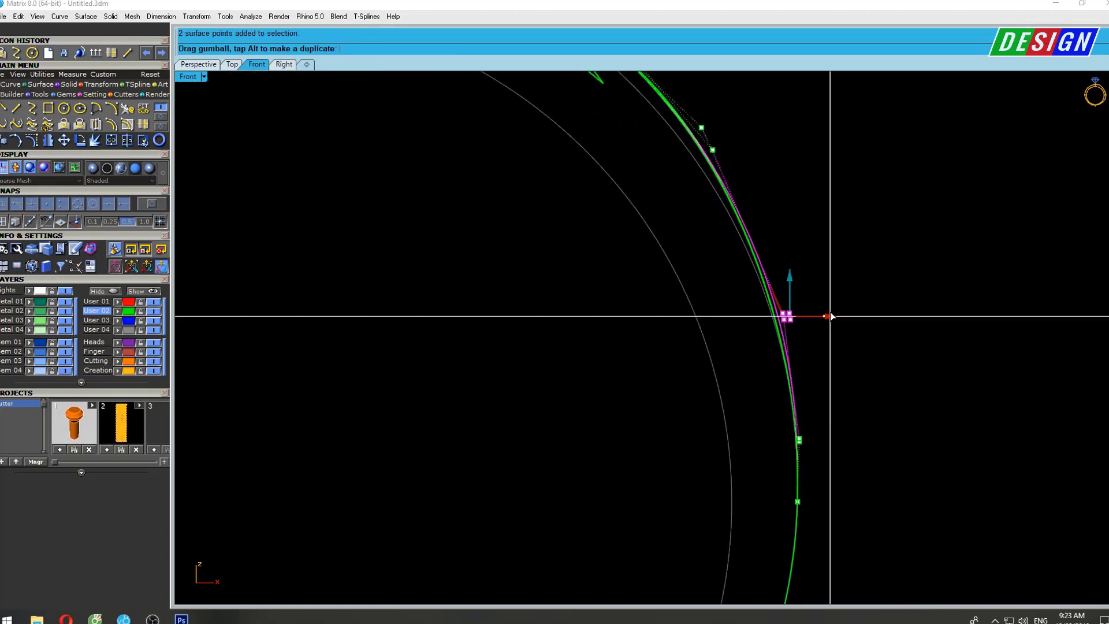
Push the next side pair outward and raise two top-right points to lift the curve.
right_drag(770, 202, 753, 320)
drag(753, 319, 792, 239)
right_drag(628, 122, 711, 256)
mouse_move(631, 339)
mouse_down()
mouse_move(787, 223)
mouse_move(751, 235)
mouse_up()
click(621, 164)
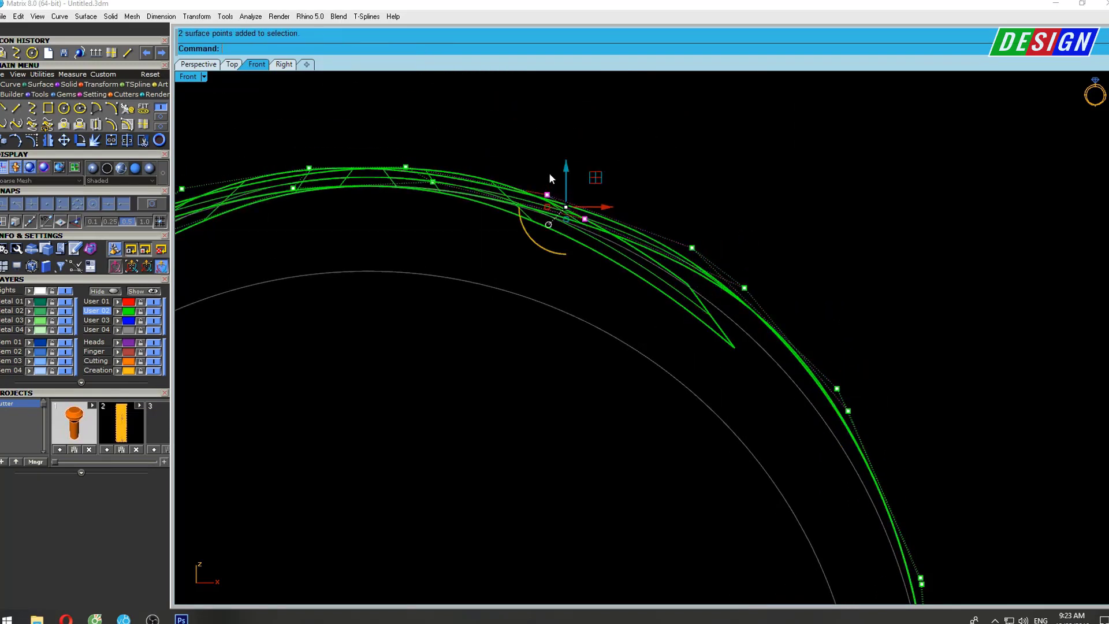
drag(568, 170, 567, 158)
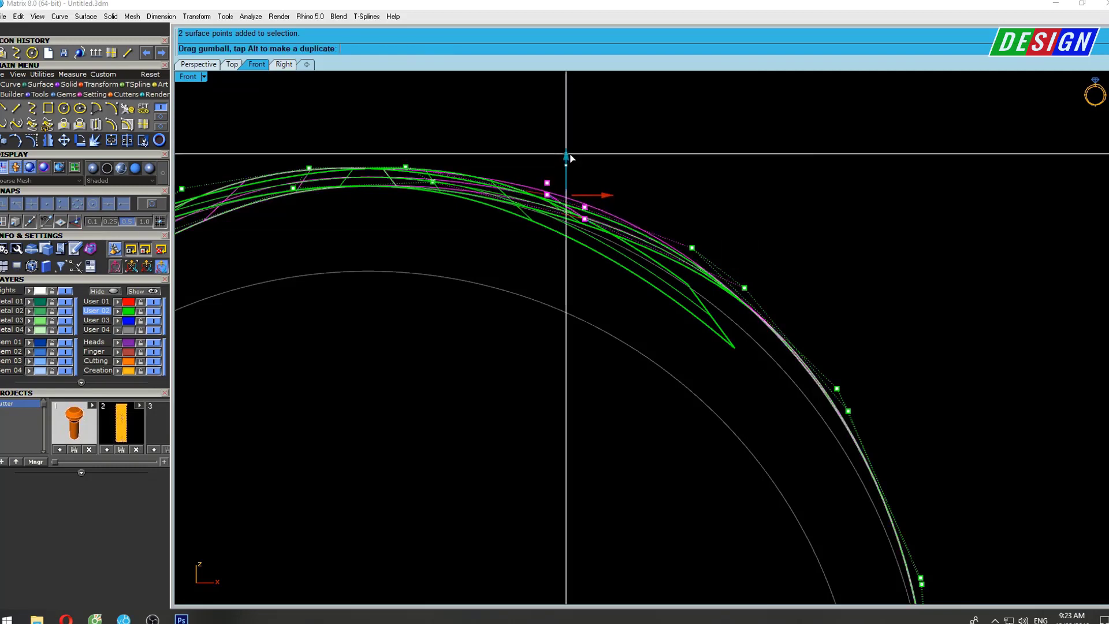
Lift the two crown control points higher and refine a point on the left side.
right_drag(441, 174, 549, 201)
drag(490, 162, 551, 215)
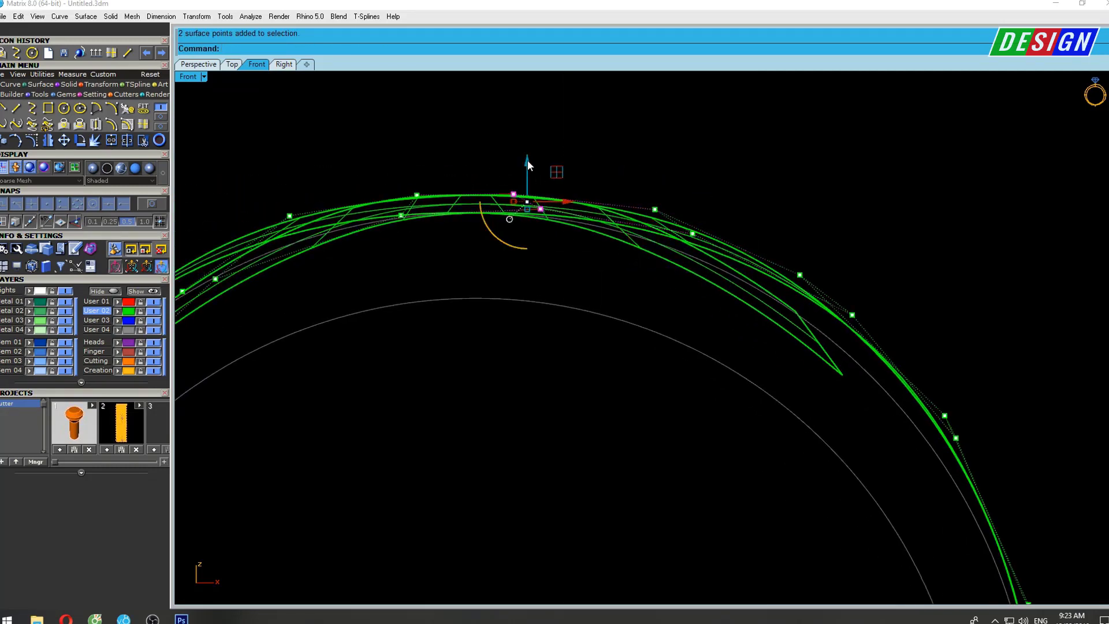
drag(528, 165, 528, 158)
right_drag(398, 242, 543, 233)
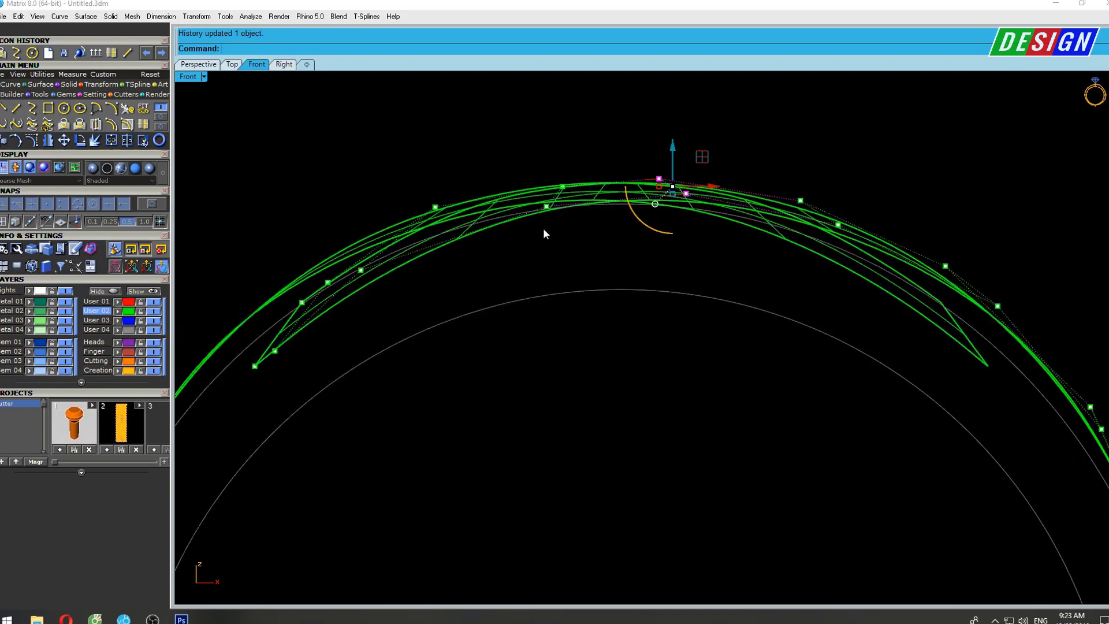
drag(555, 158, 557, 151)
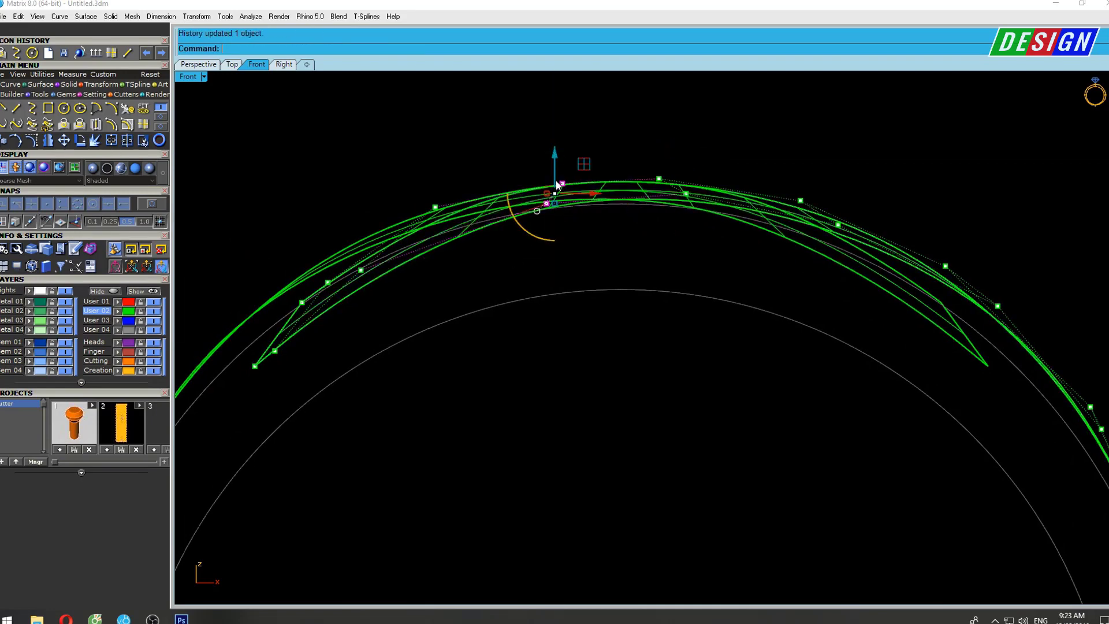
right_drag(403, 187, 442, 189)
click(474, 210)
drag(504, 180, 507, 184)
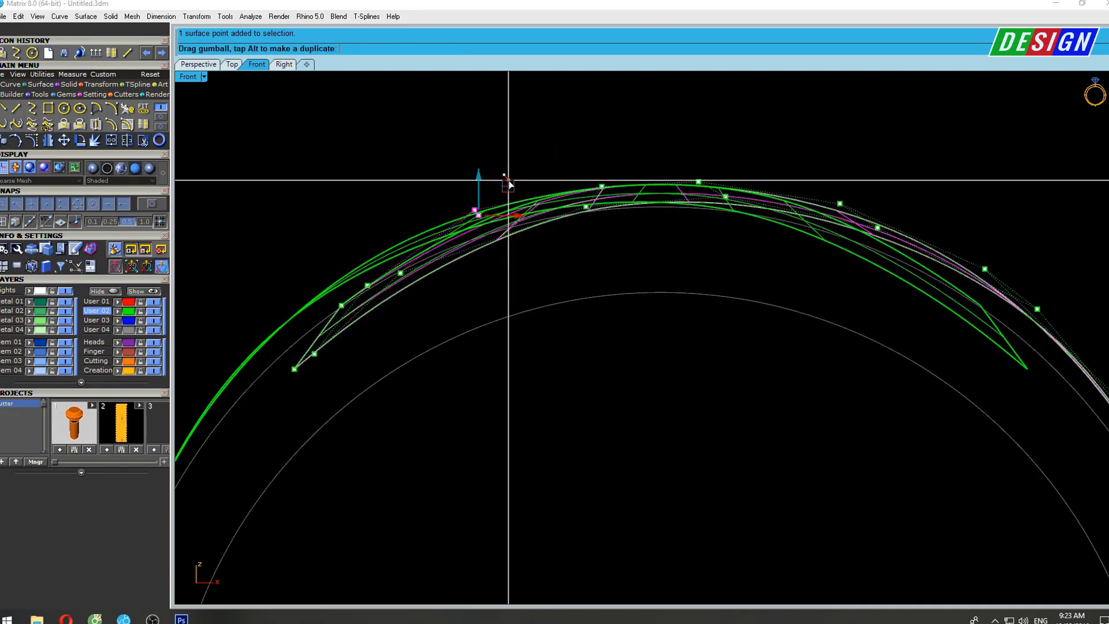
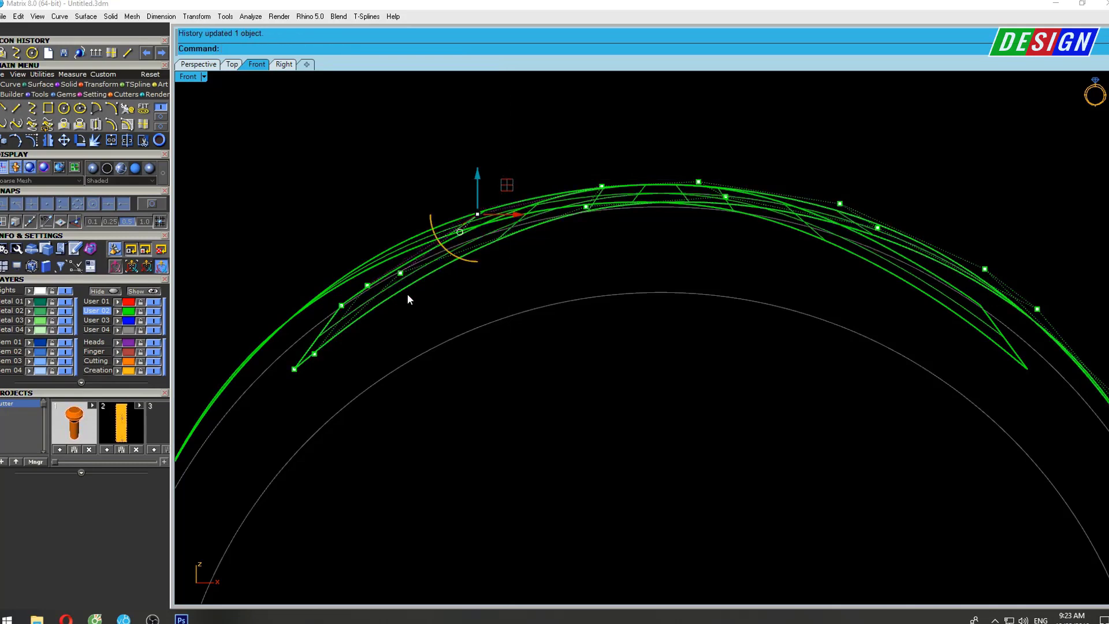
Drag the band curve's end control point toward the ring in the Front view.
scroll(287, 397, up, 5)
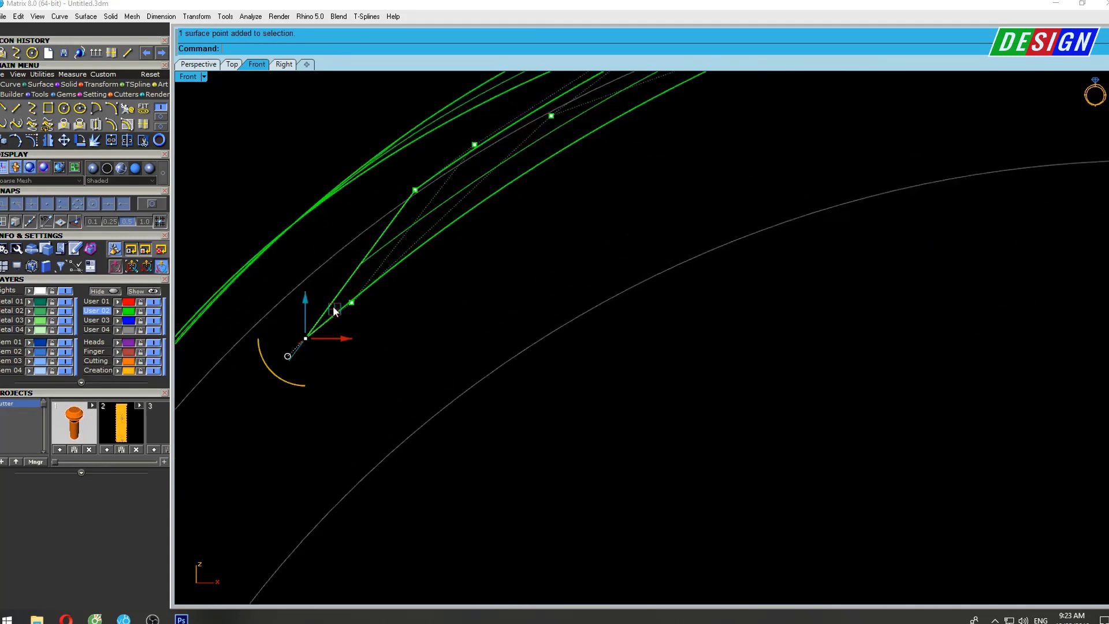
drag(334, 311, 348, 307)
scroll(525, 198, down, 4)
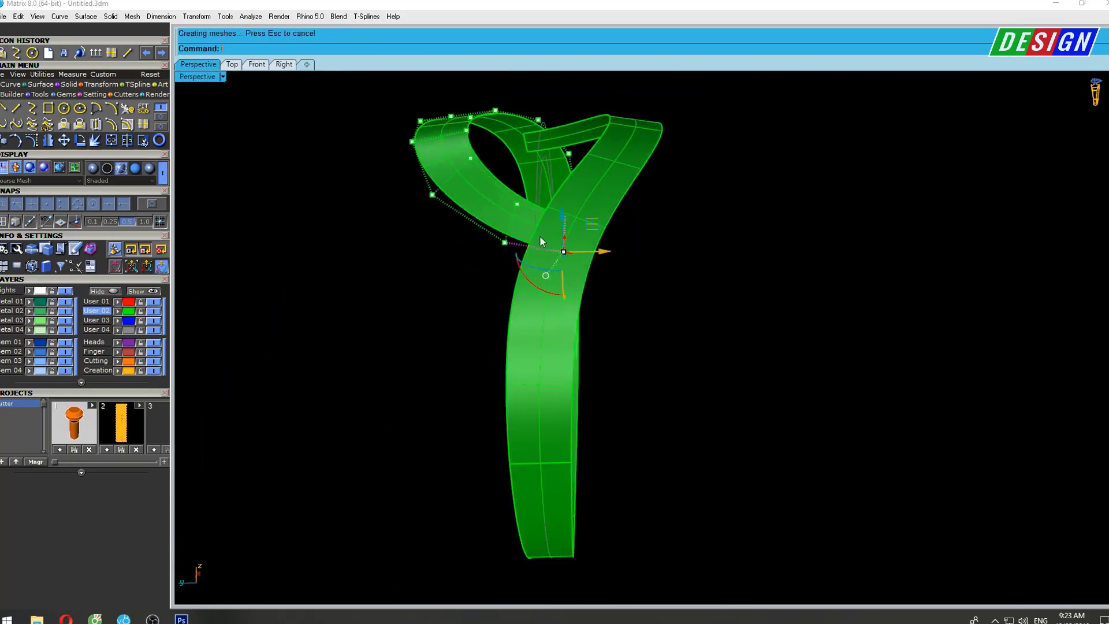
Orbit the Perspective view to inspect the whole twisted ring.
right_drag(540, 236, 696, 219)
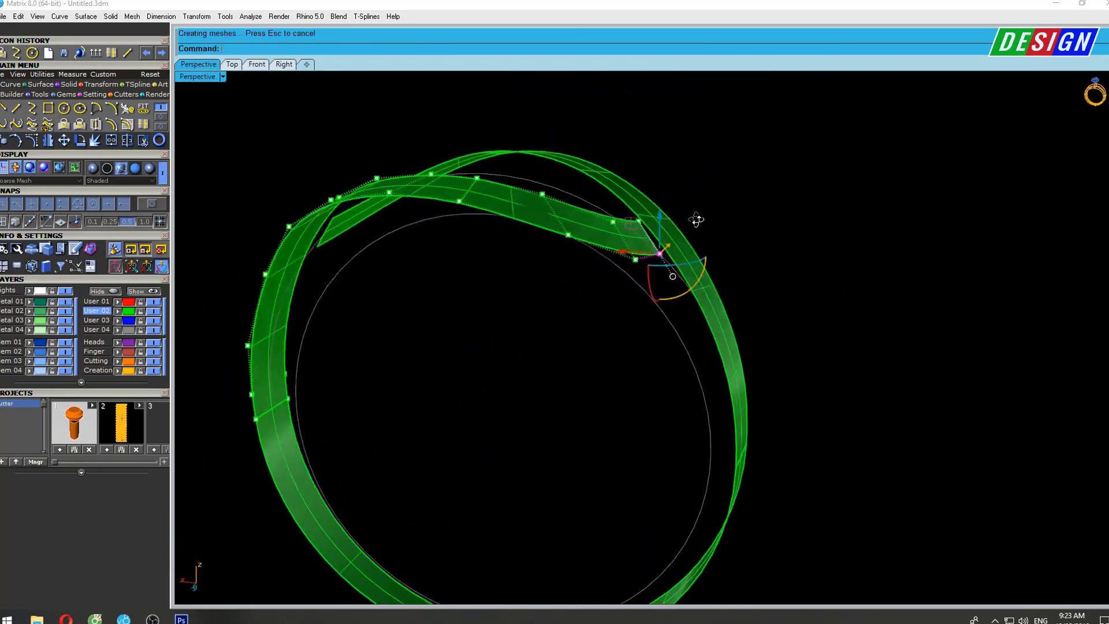
scroll(696, 219, up, 2)
scroll(697, 225, up, 2)
scroll(700, 232, up, 2)
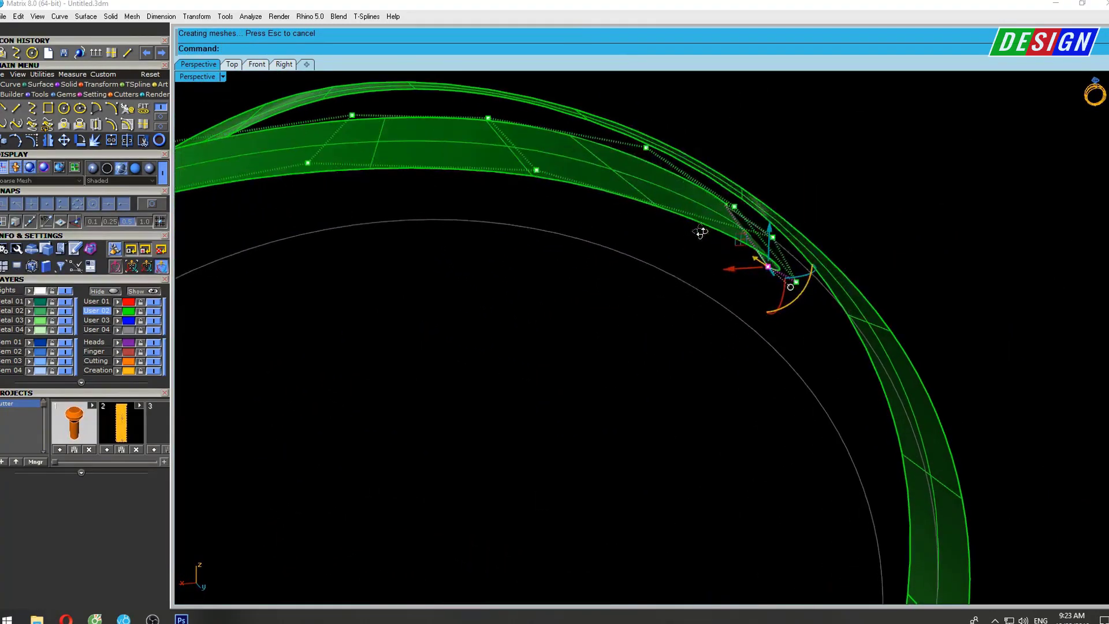
scroll(700, 232, down, 3)
scroll(721, 266, down, 1)
mouse_move(744, 291)
right_down()
mouse_move(687, 295)
mouse_move(668, 222)
mouse_move(643, 349)
mouse_move(624, 215)
mouse_move(663, 388)
mouse_move(715, 311)
mouse_move(707, 336)
right_up()
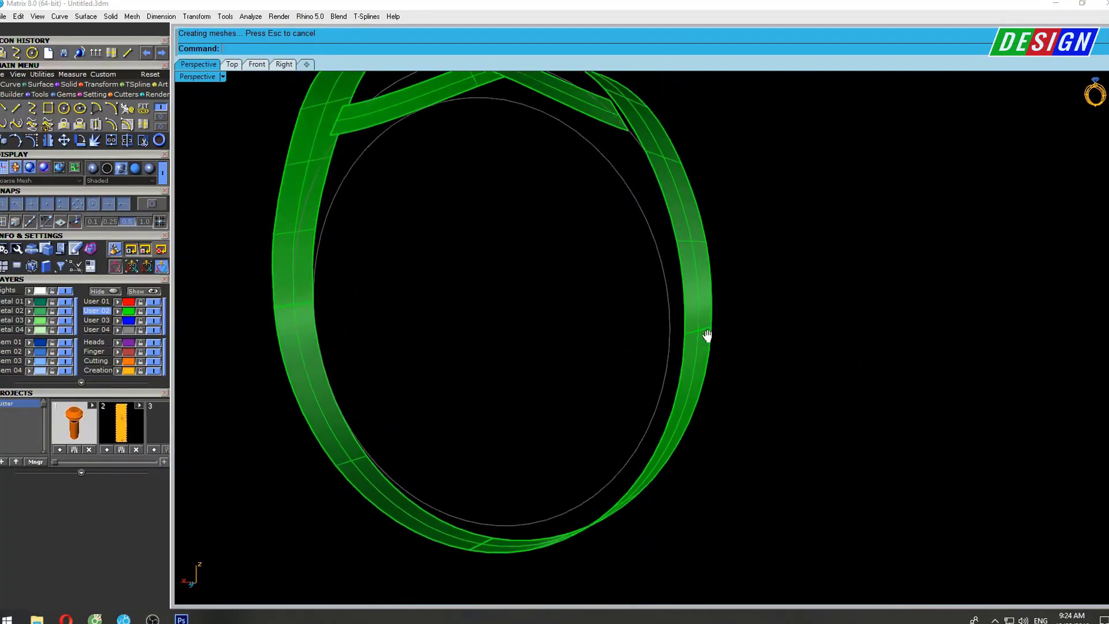
Unlock the ring-size circle with UnlockSelected.
text(ubl)
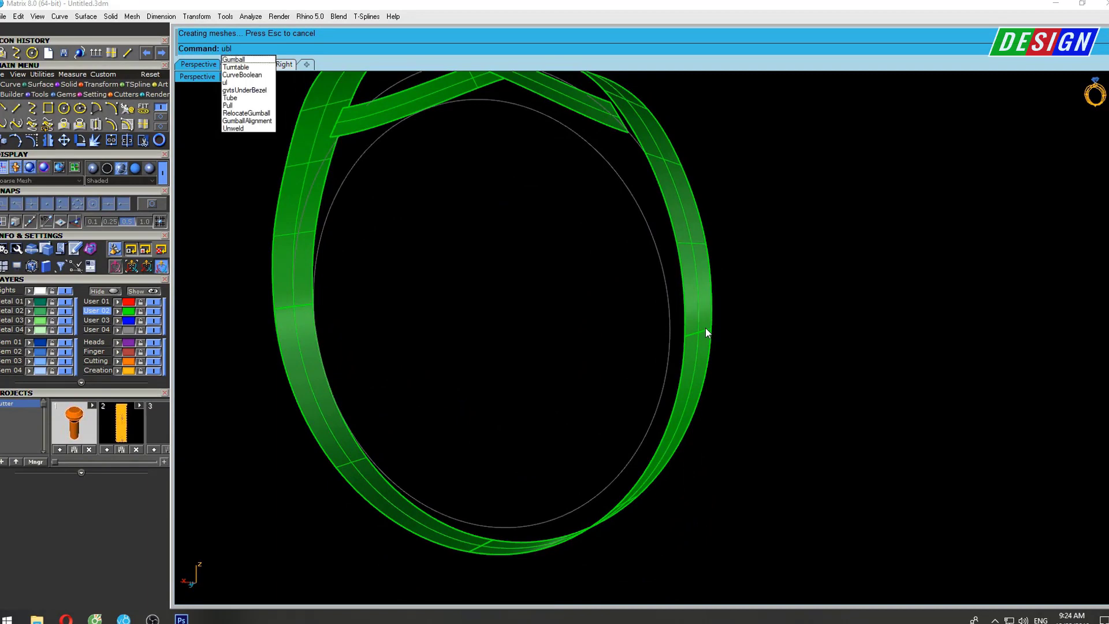
key(Escape)
right_drag(549, 211, 559, 231)
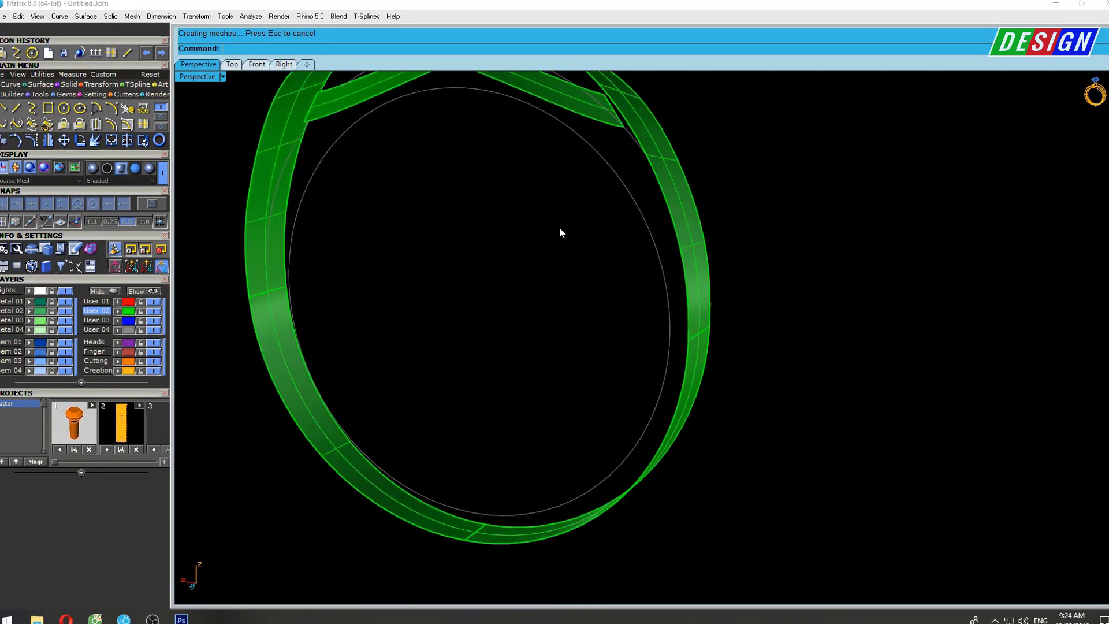
text(un)
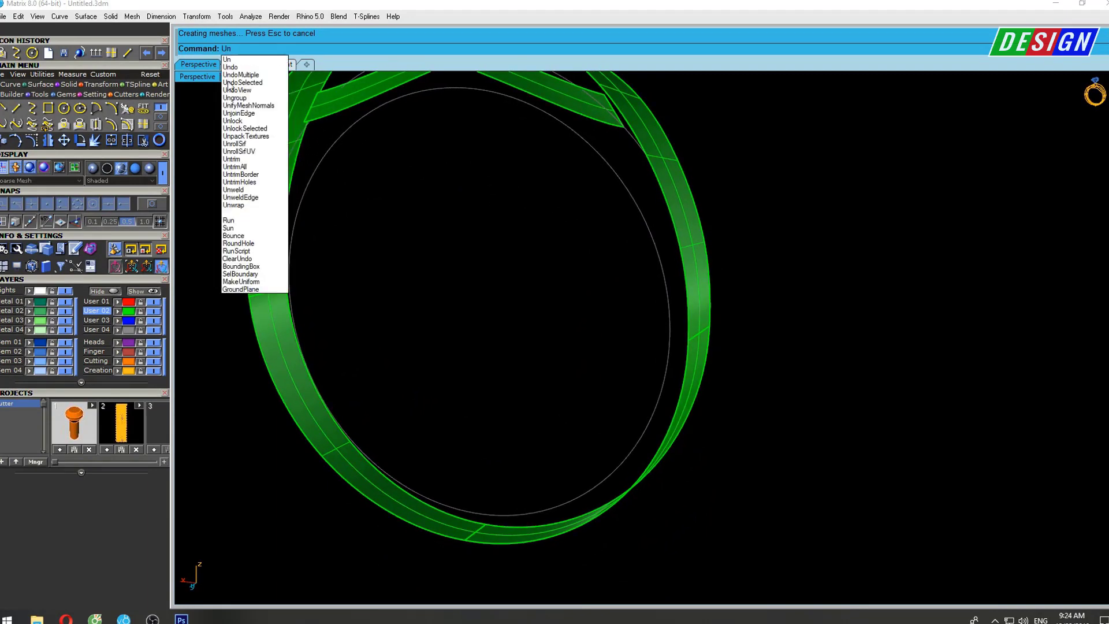
click(264, 83)
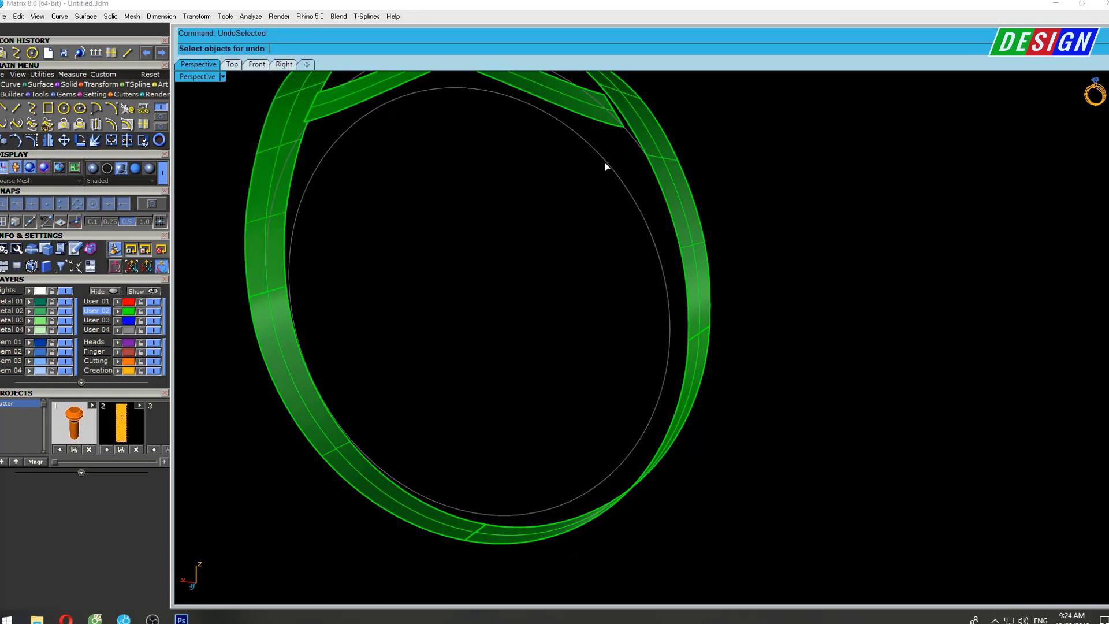
mouse_move(587, 192)
right_down()
mouse_move(601, 227)
mouse_move(590, 253)
right_up()
text(Un)
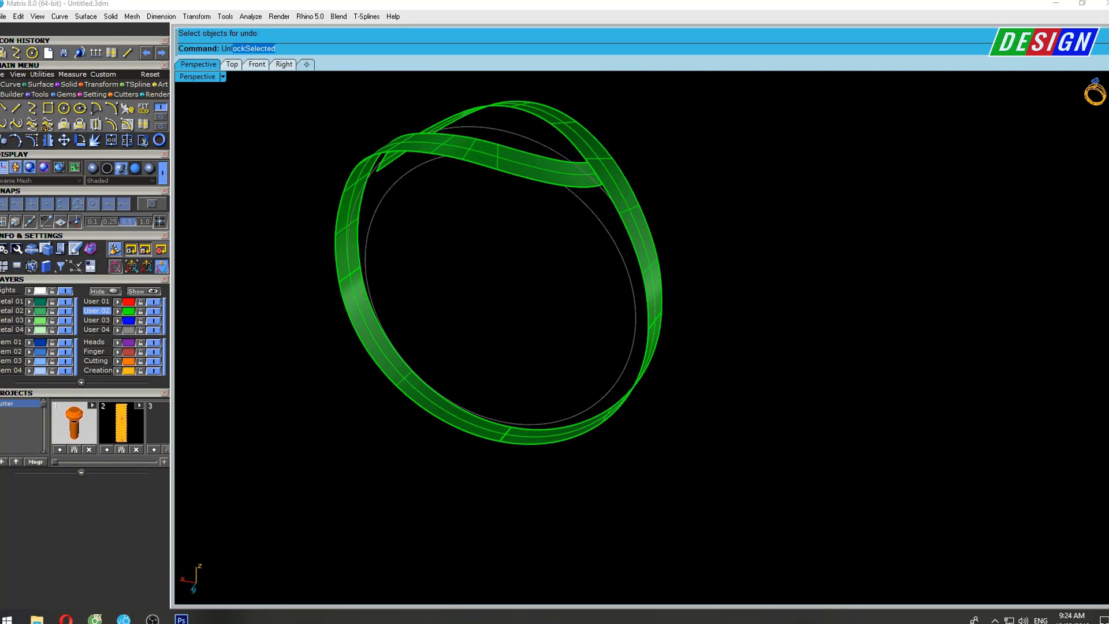
key(Return)
click(586, 208)
key(Return)
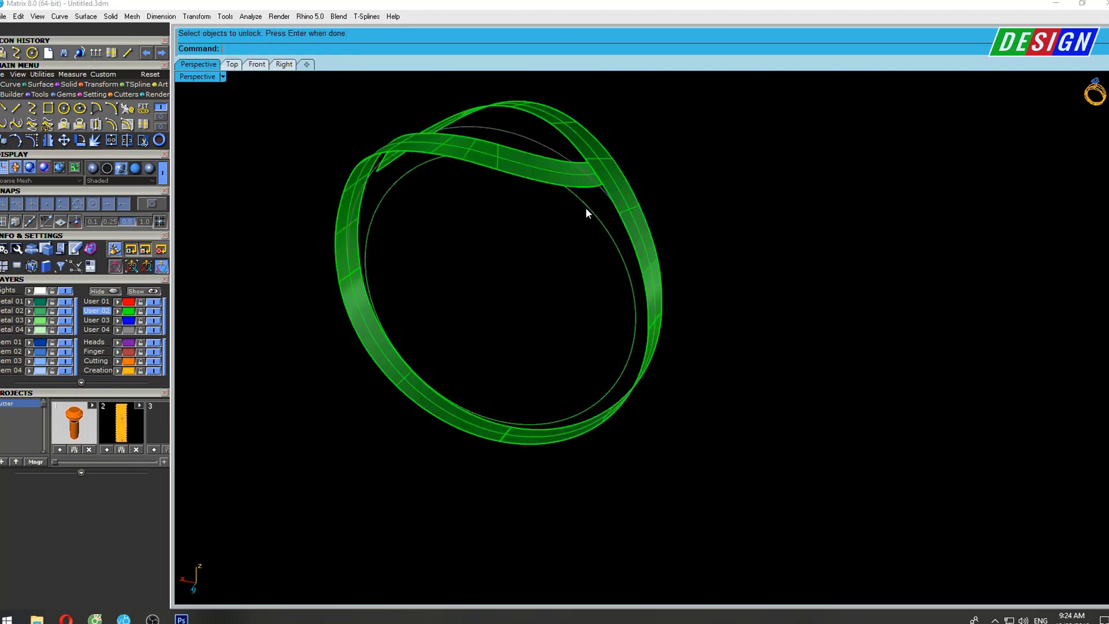
mouse_move(586, 208)
right_down()
mouse_move(633, 229)
mouse_move(600, 208)
right_up()
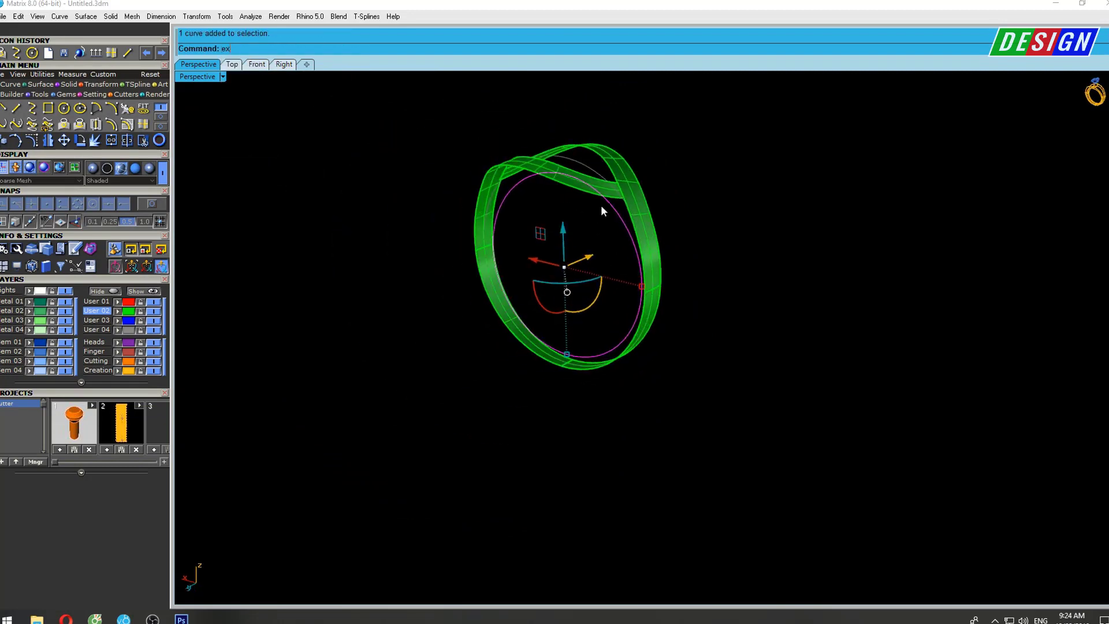
Extrude the ring-size circle with ExtrudeCrv into a cylinder through the bands.
text(udecrv)
key(Return)
click(661, 292)
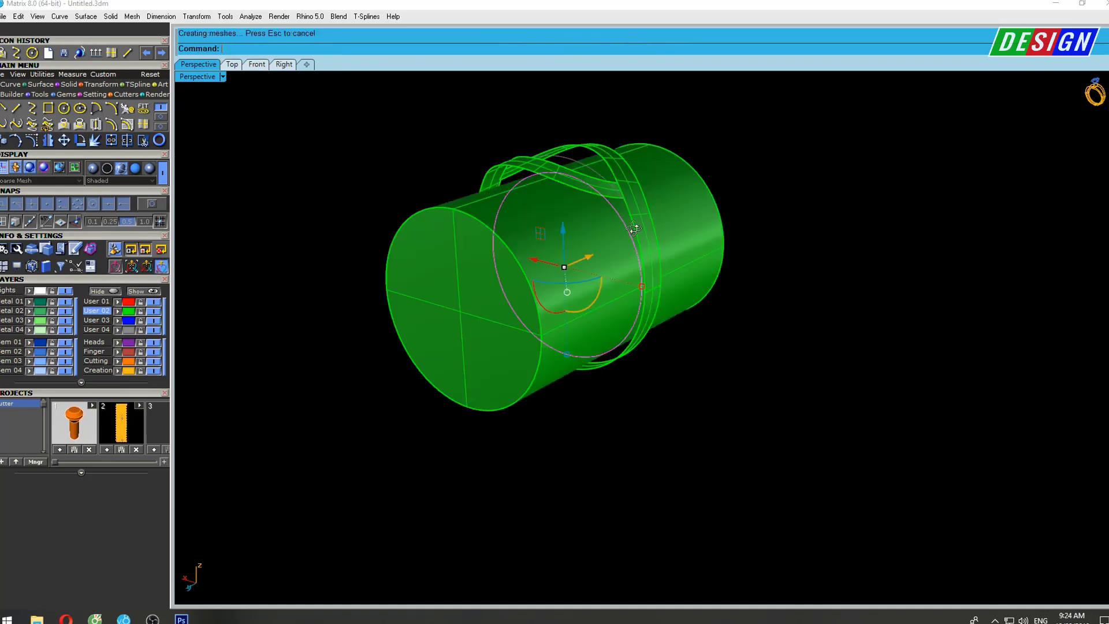
scroll(661, 292, up, 3)
scroll(643, 265, up, 2)
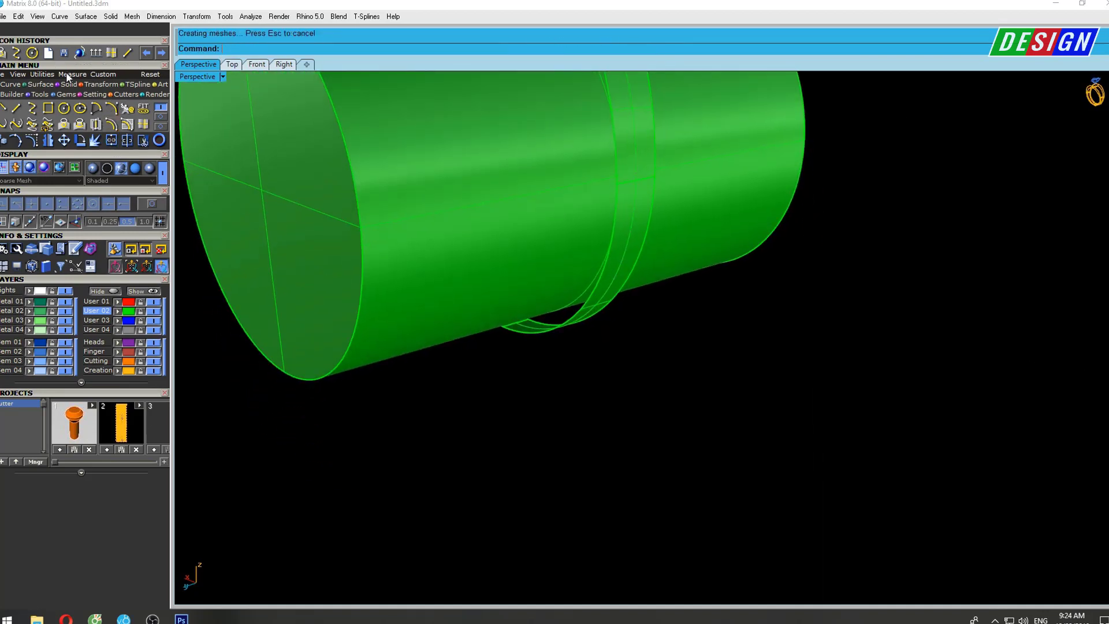
Duplicate the band's lower edge where it crosses the cylinder as a separate curve.
click(160, 119)
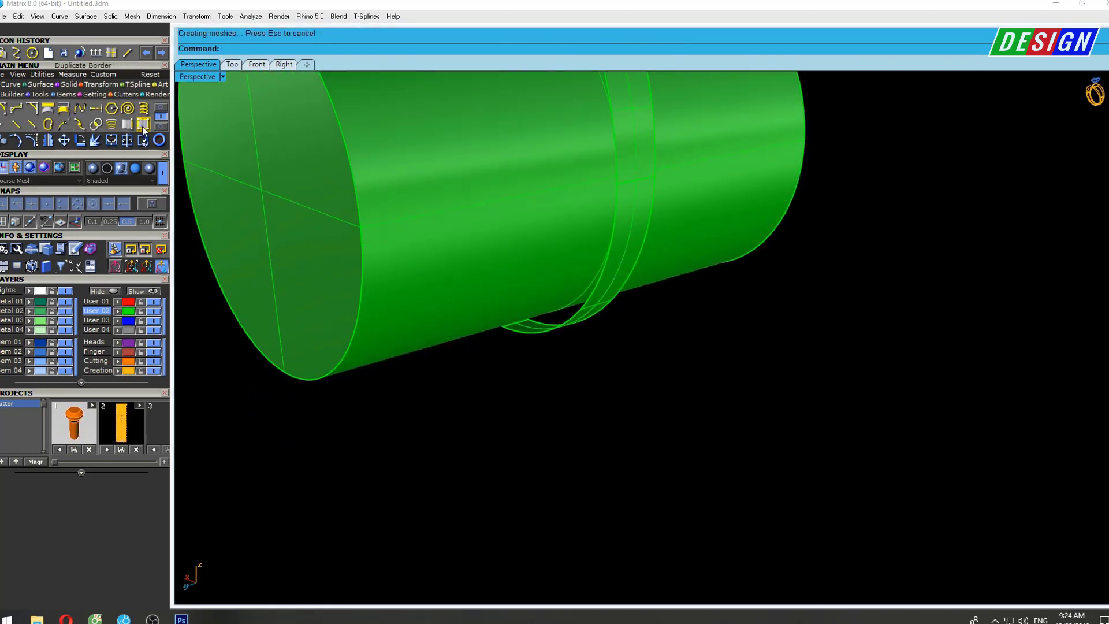
click(590, 300)
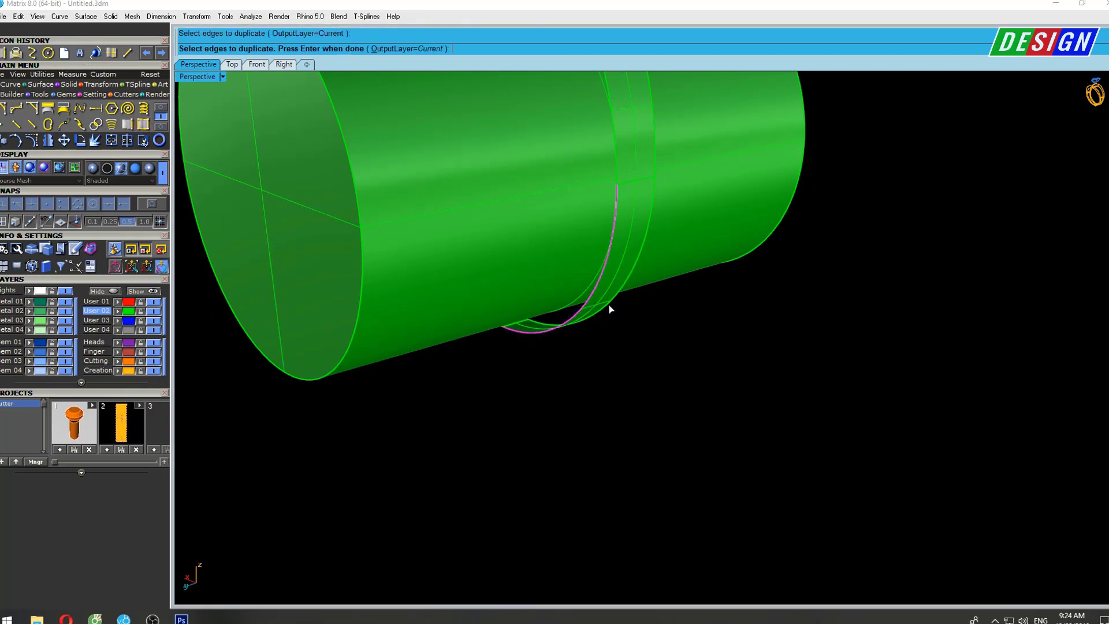
key(Return)
scroll(605, 263, down, 3)
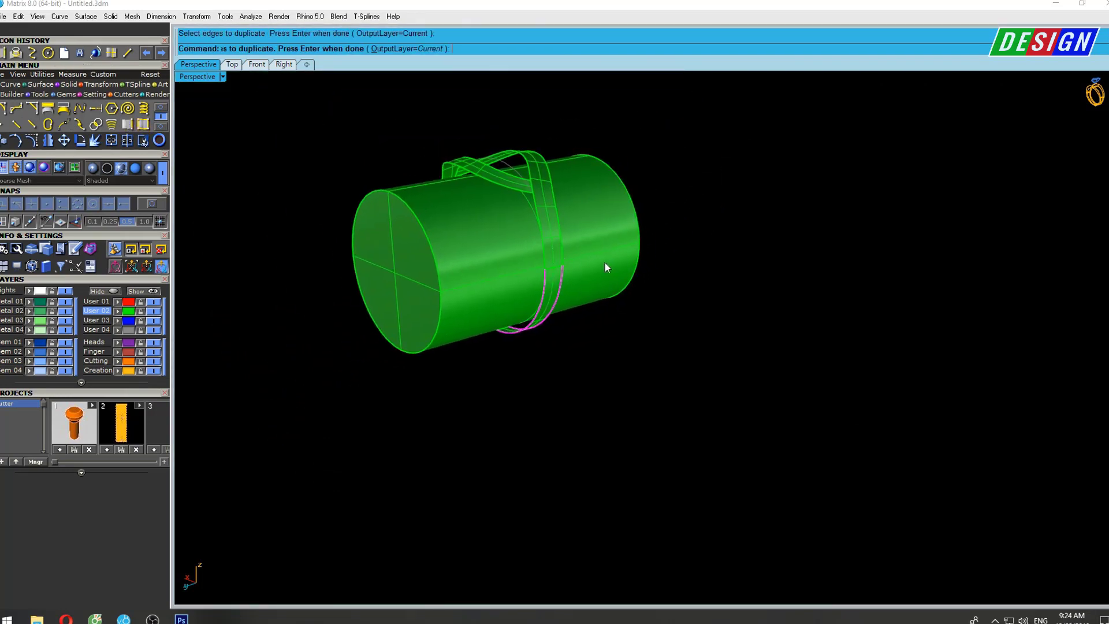
scroll(194, 172, up, 1)
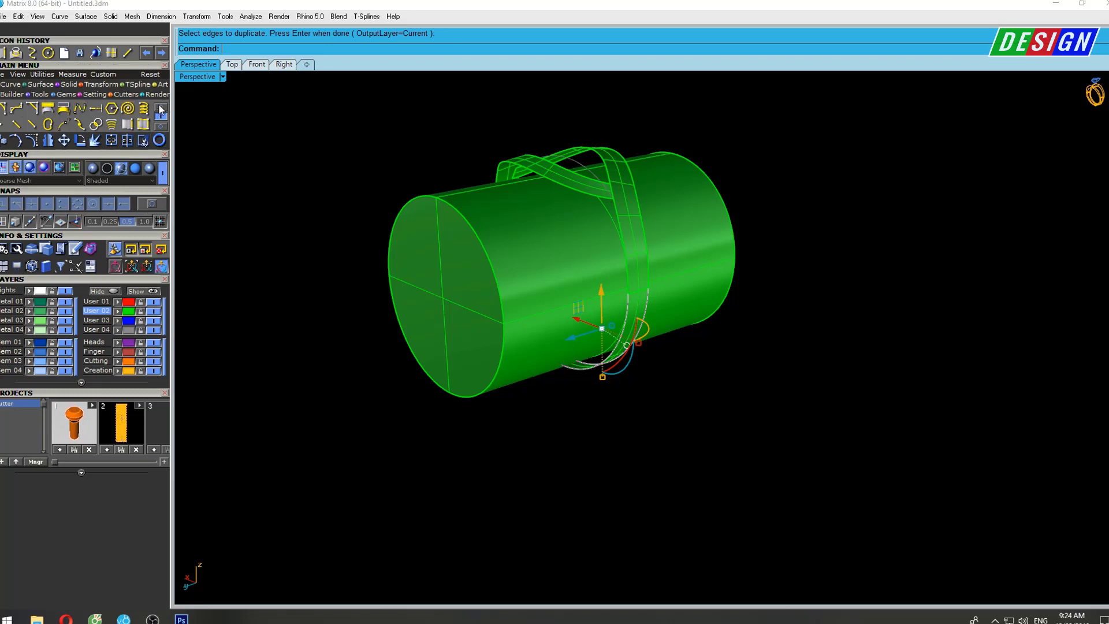
click(65, 125)
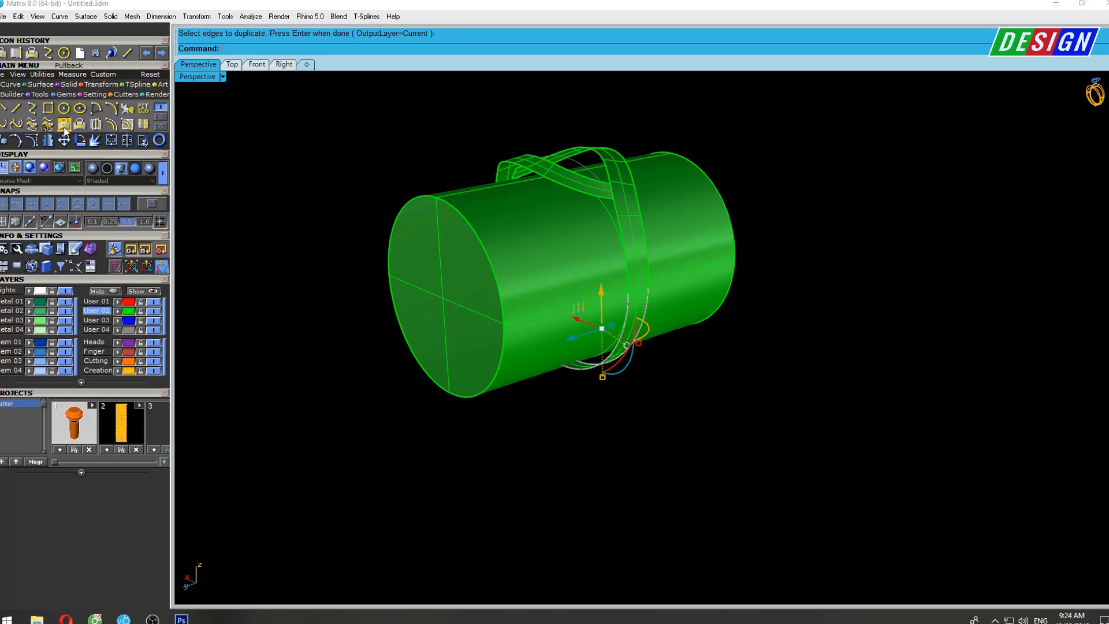
Pull the edge curve onto the cylinder and rebuild it with 5 points, degree 3.
click(525, 271)
key(Return)
shift+right_drag(663, 301, 609, 290)
text(r)
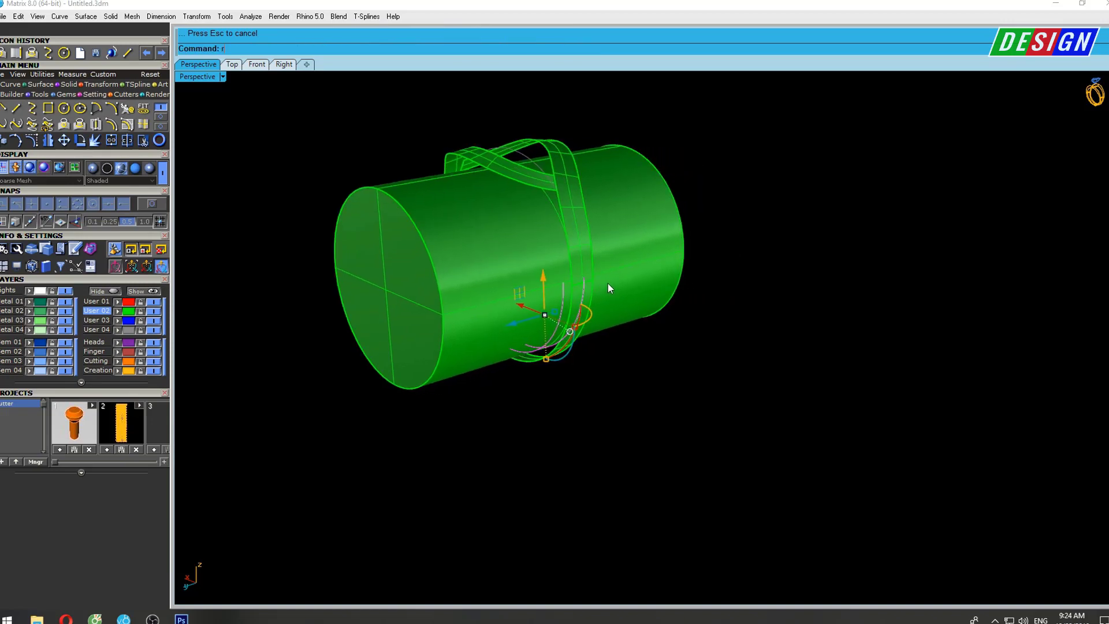
key(Return)
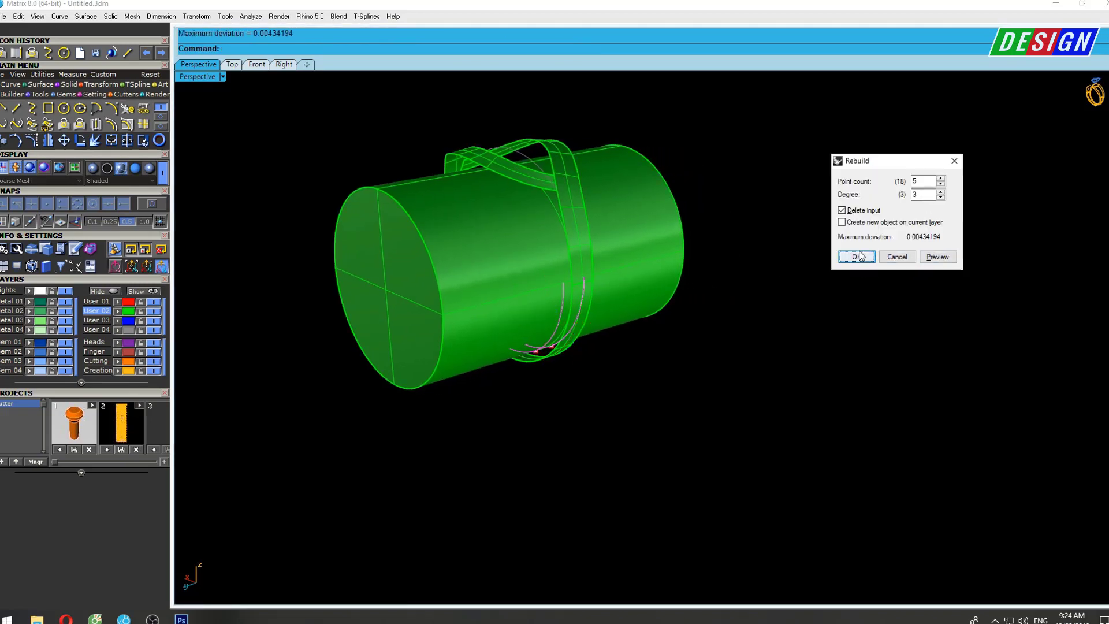
click(857, 257)
text(lo)
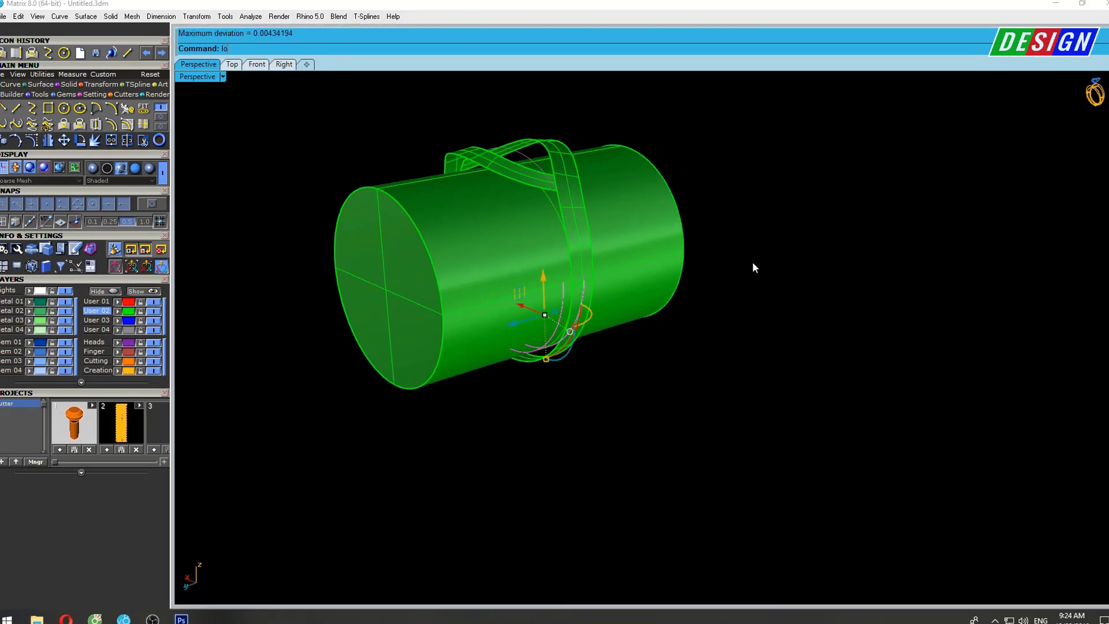
Loft a patch from the rebuilt curve with default settings.
text(ft)
key(Return)
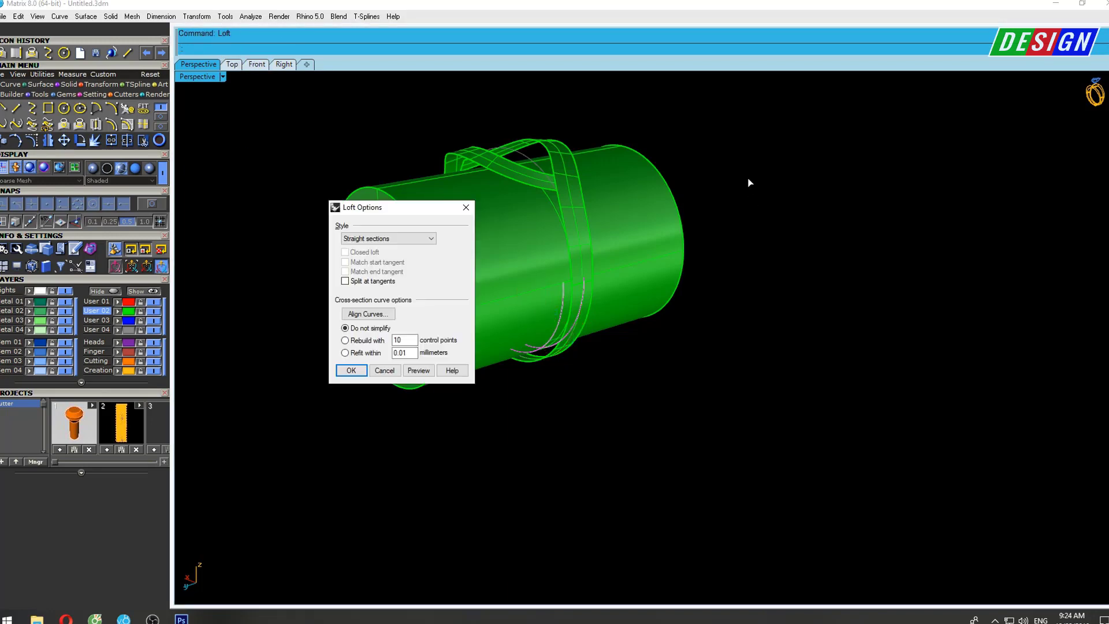
key(Return)
shift+right_drag(729, 207, 751, 235)
text(De)
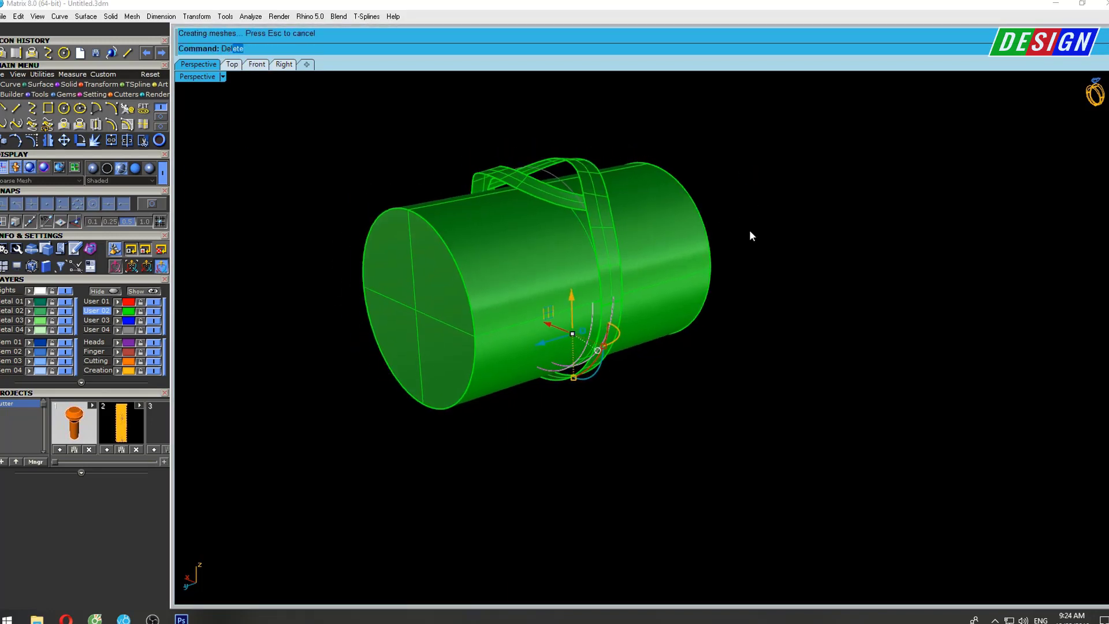
Delete the helper cylinder.
click(749, 231)
click(679, 239)
shift+right_drag(679, 239, 663, 236)
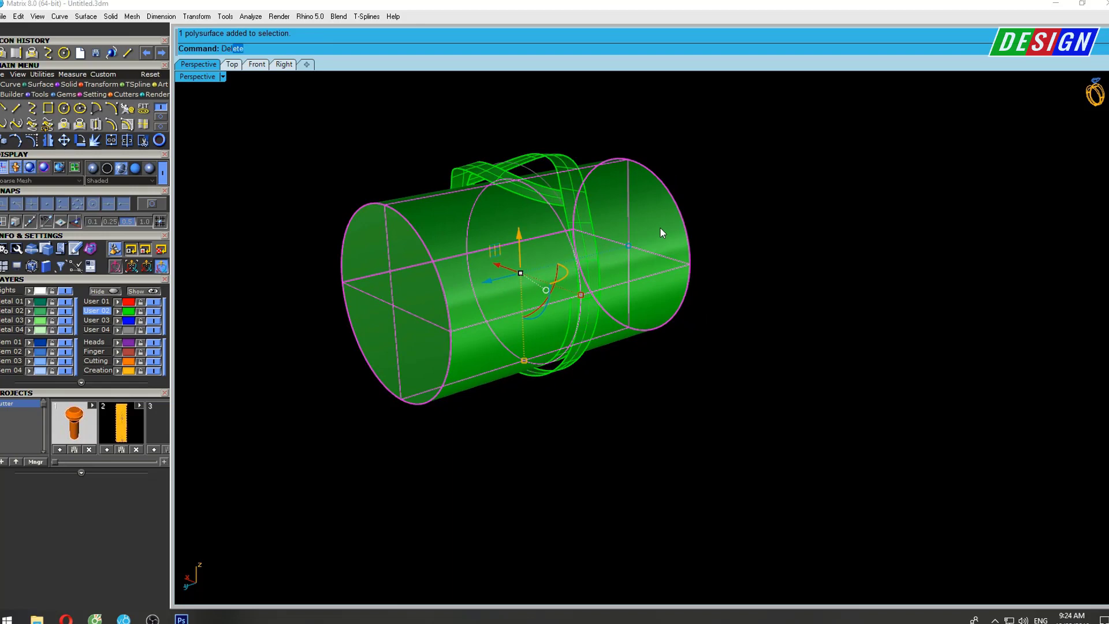
key(Return)
scroll(559, 312, up, 3)
Lock the ring-size circle again.
click(566, 200)
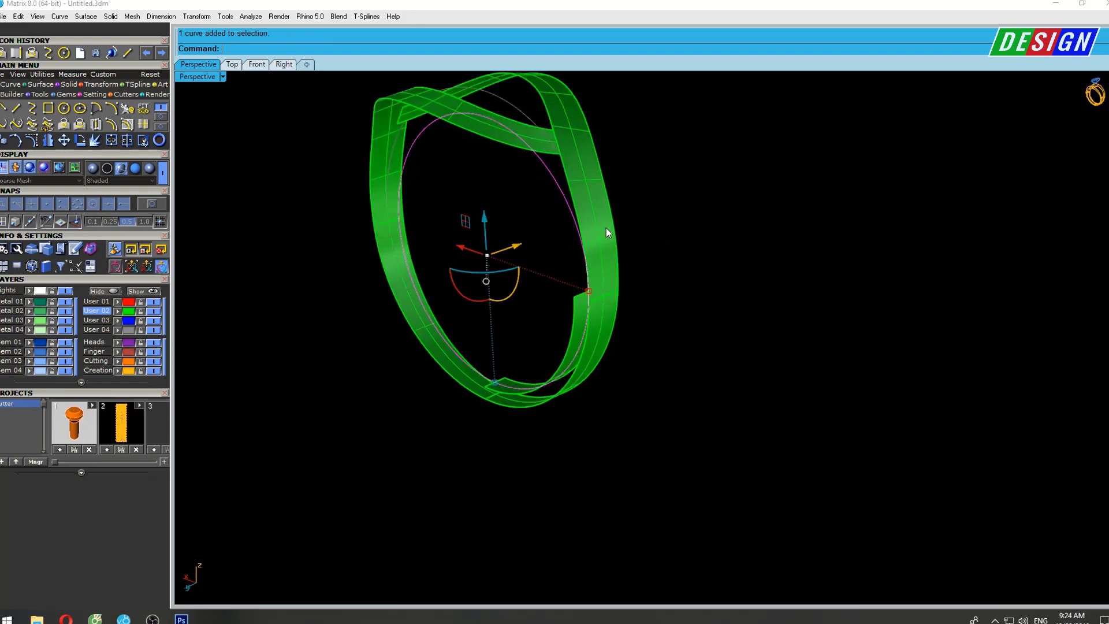
right_drag(605, 227, 691, 210)
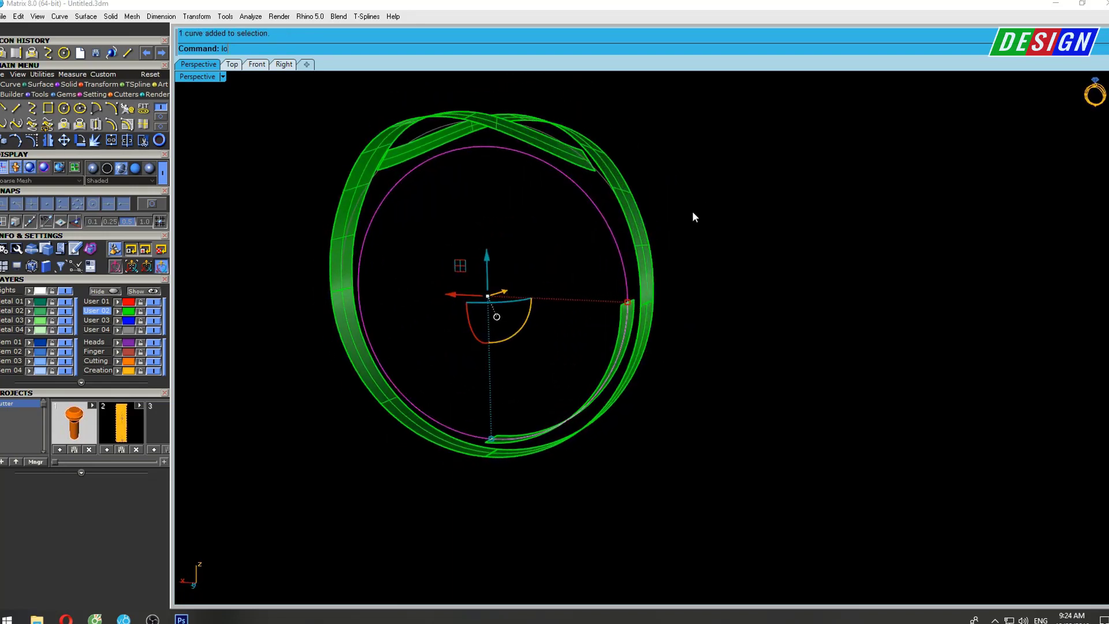
key(Return)
right_drag(664, 278, 646, 322)
scroll(646, 322, up, 2)
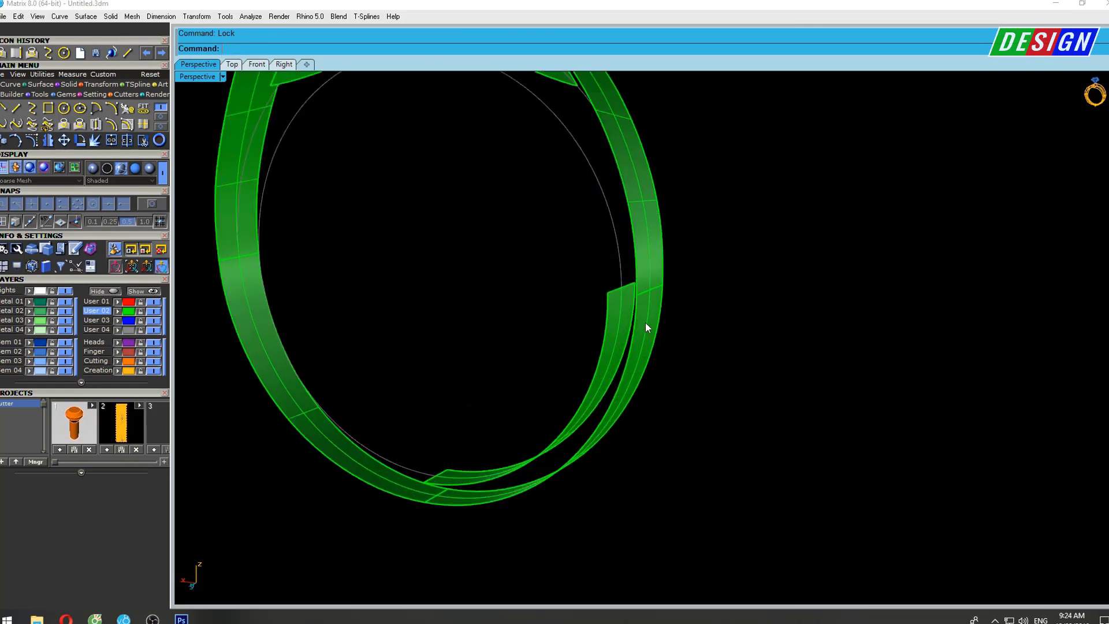
scroll(646, 322, up, 2)
Loft between the two surface edges bordering the gap at the ring's bottom.
text(ft)
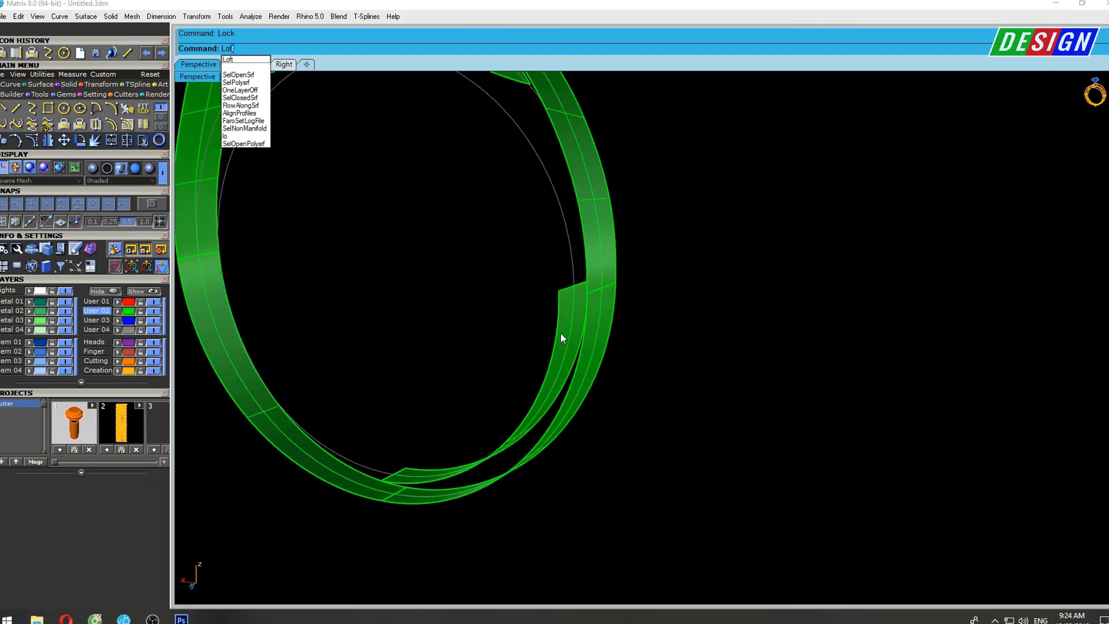
key(Return)
click(580, 351)
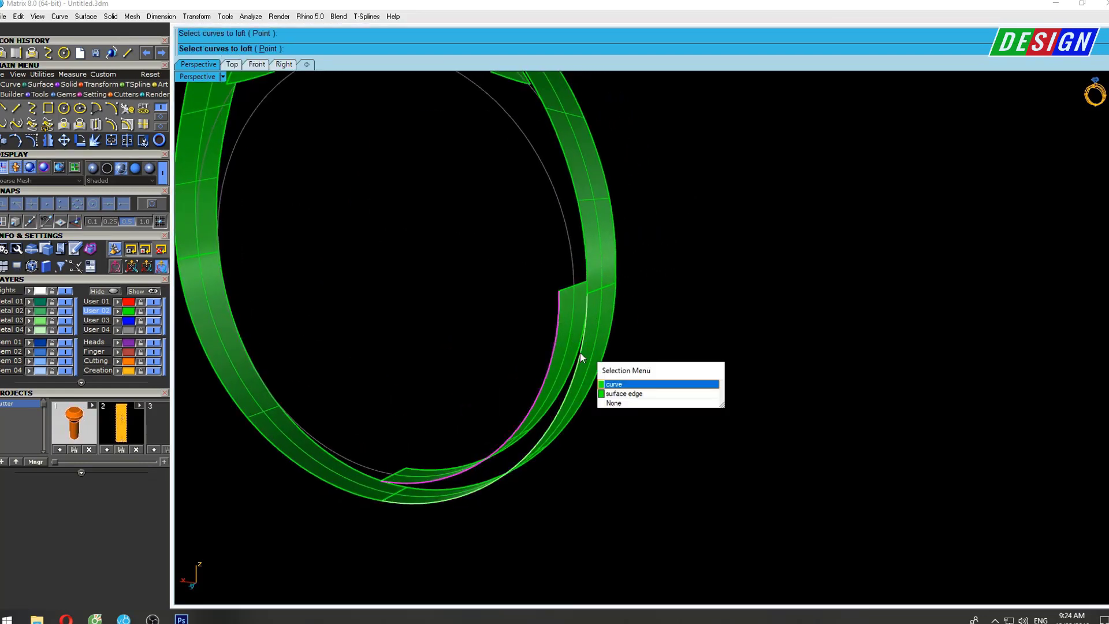
click(623, 392)
right_drag(633, 366, 599, 352)
key(Escape)
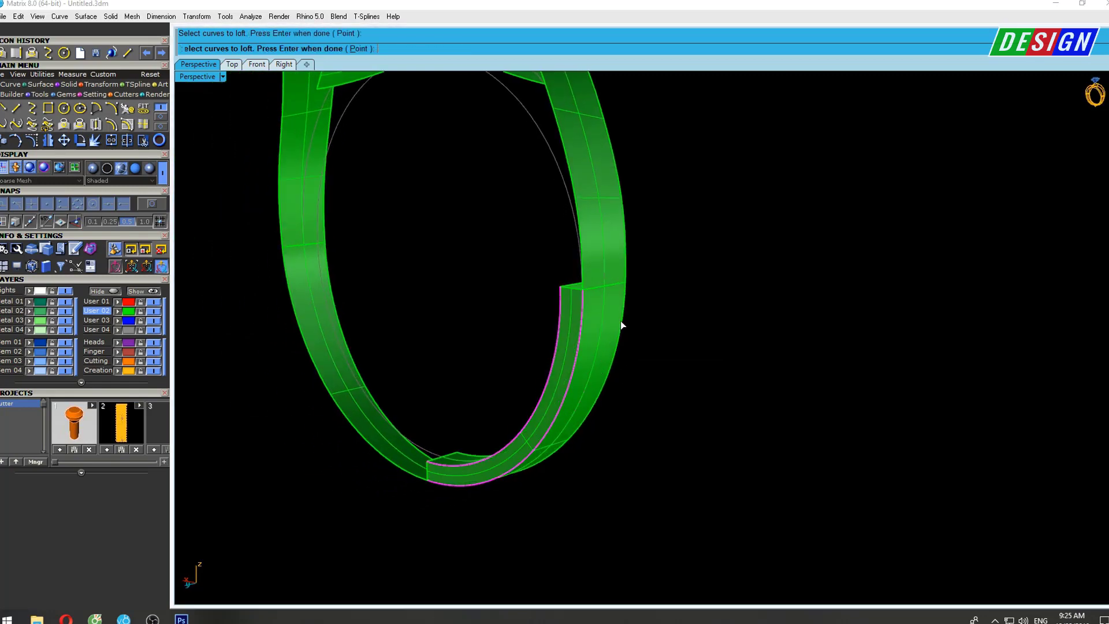
right_drag(661, 302, 691, 320)
key(Return)
scroll(691, 320, up, 3)
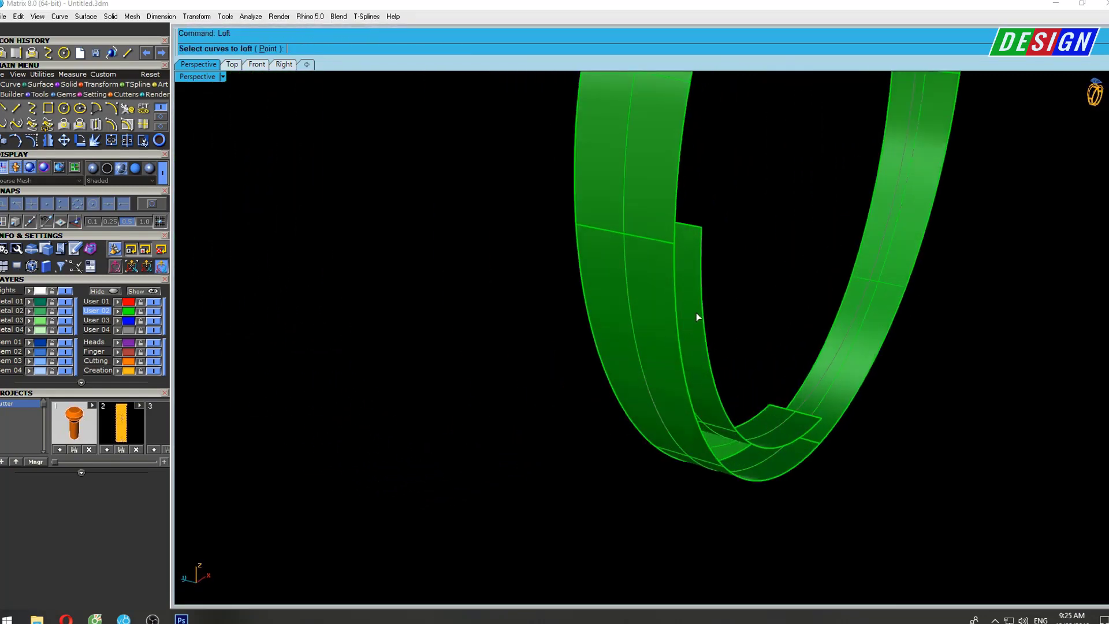
click(701, 303)
click(674, 317)
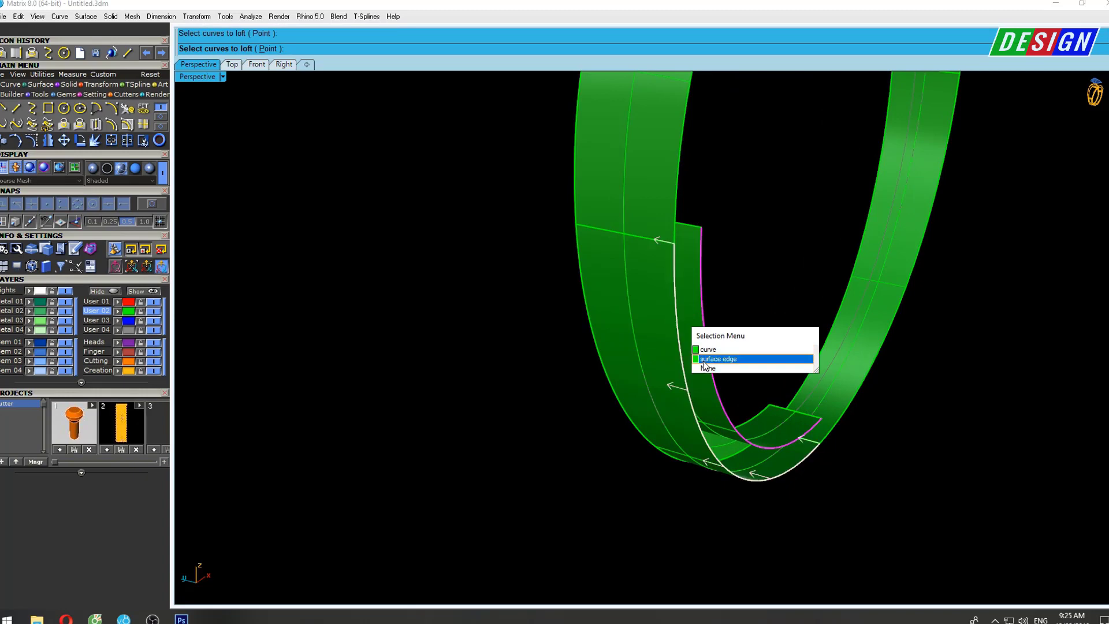
click(702, 360)
key(Return)
key(Return)
Delete the leftover seam curve and select the new lofted section.
right_drag(751, 257, 668, 258)
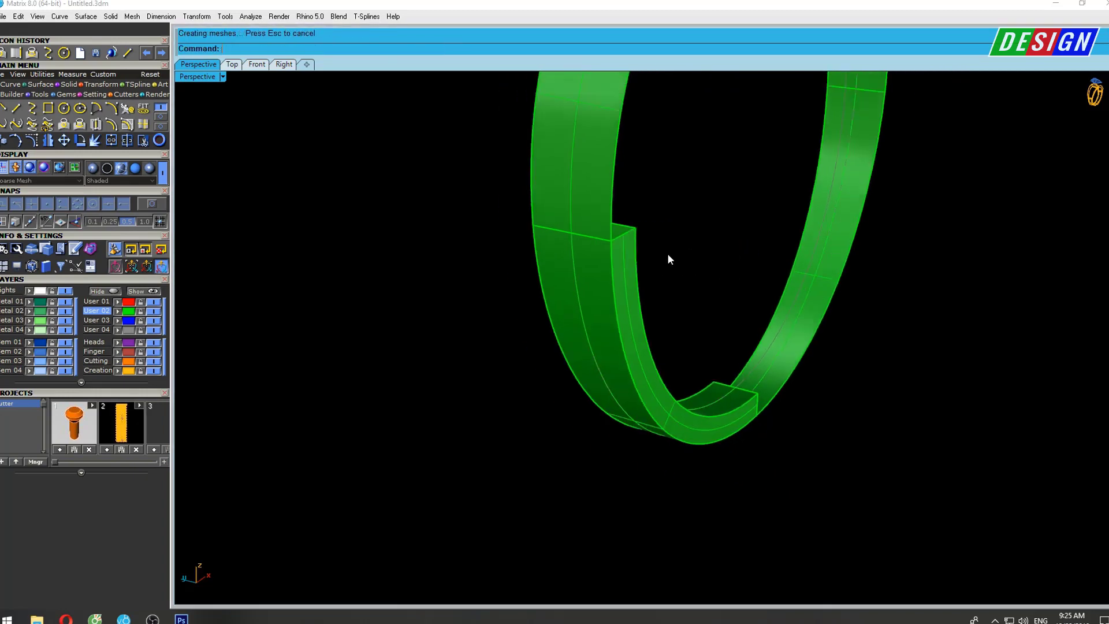
click(539, 371)
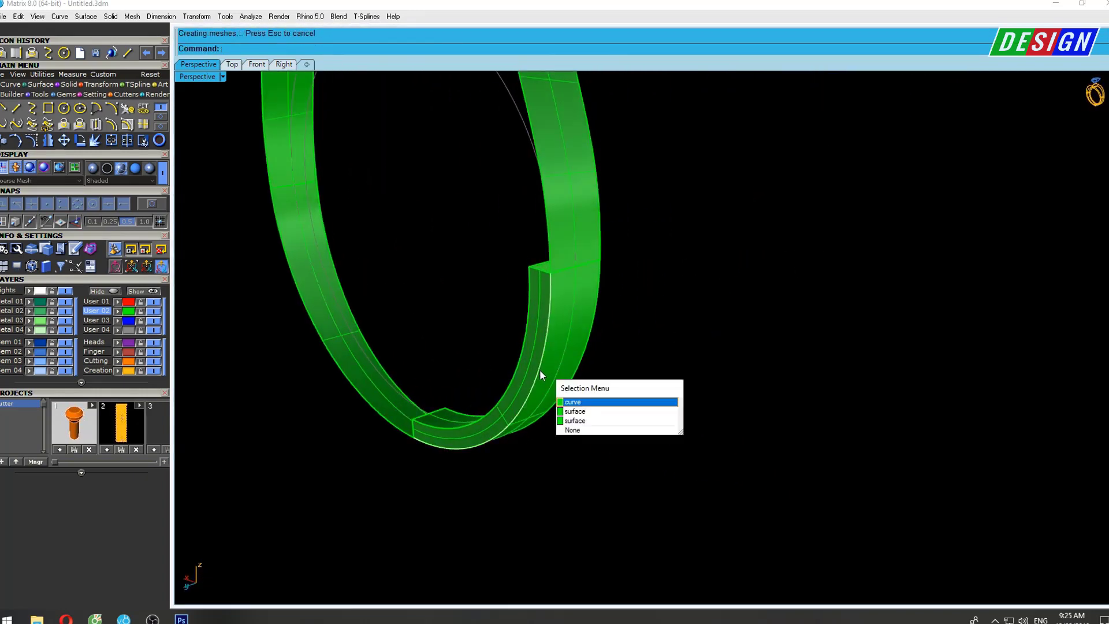
key(Delete)
click(585, 354)
key(Escape)
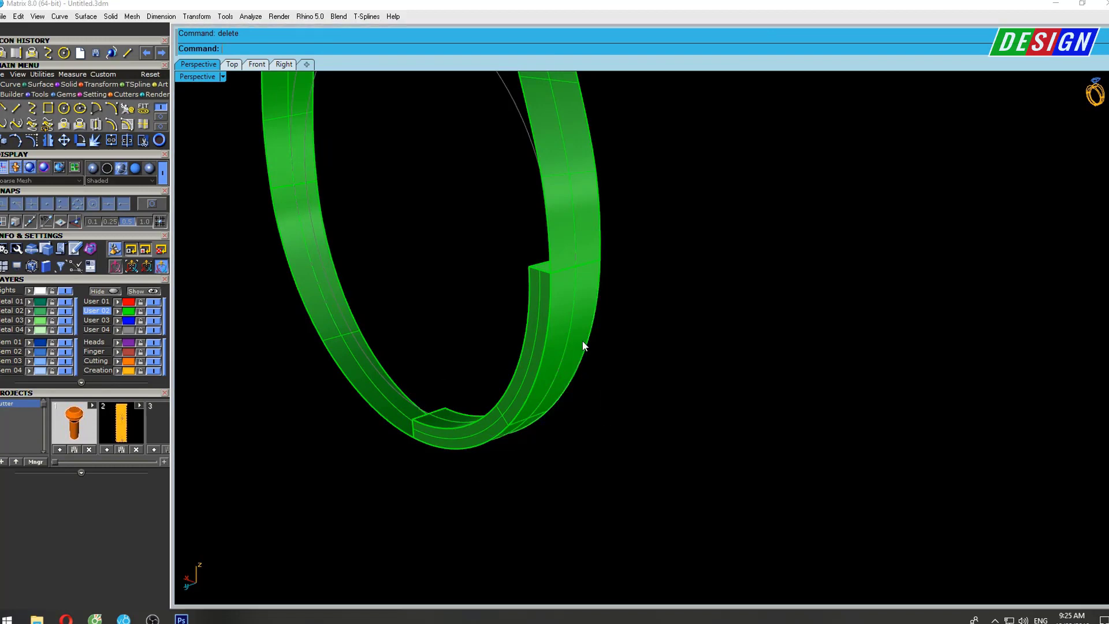
right_drag(582, 341, 636, 429)
drag(637, 428, 508, 362)
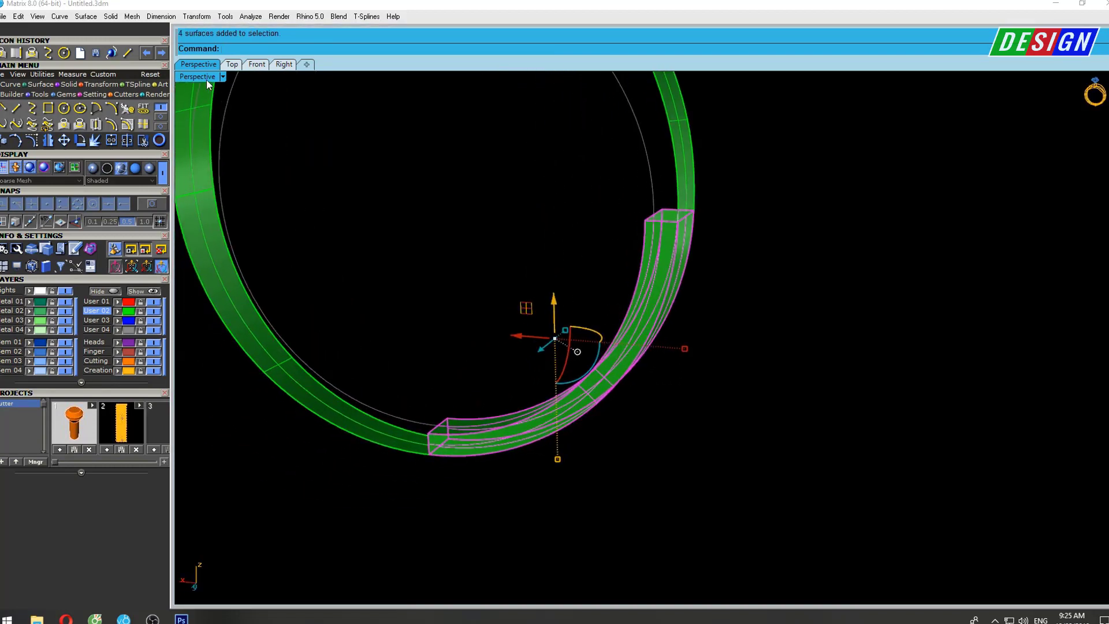
Switch to four viewports and frame the new section in the Front and Right views.
double_click(206, 79)
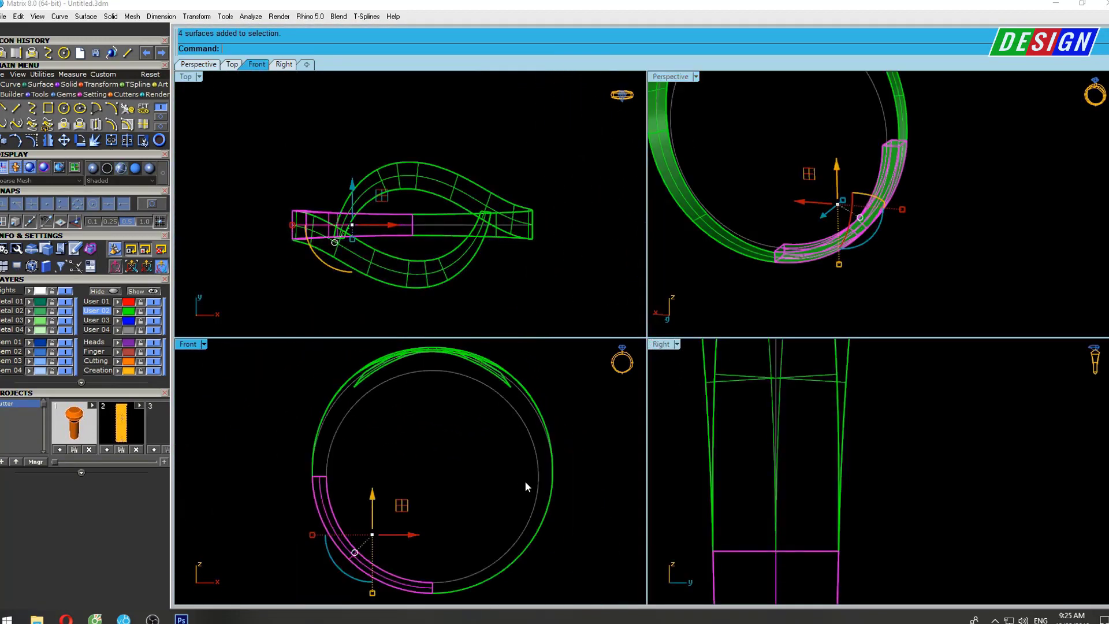
right_drag(525, 481, 548, 438)
scroll(837, 559, down, 3)
right_drag(837, 559, 849, 409)
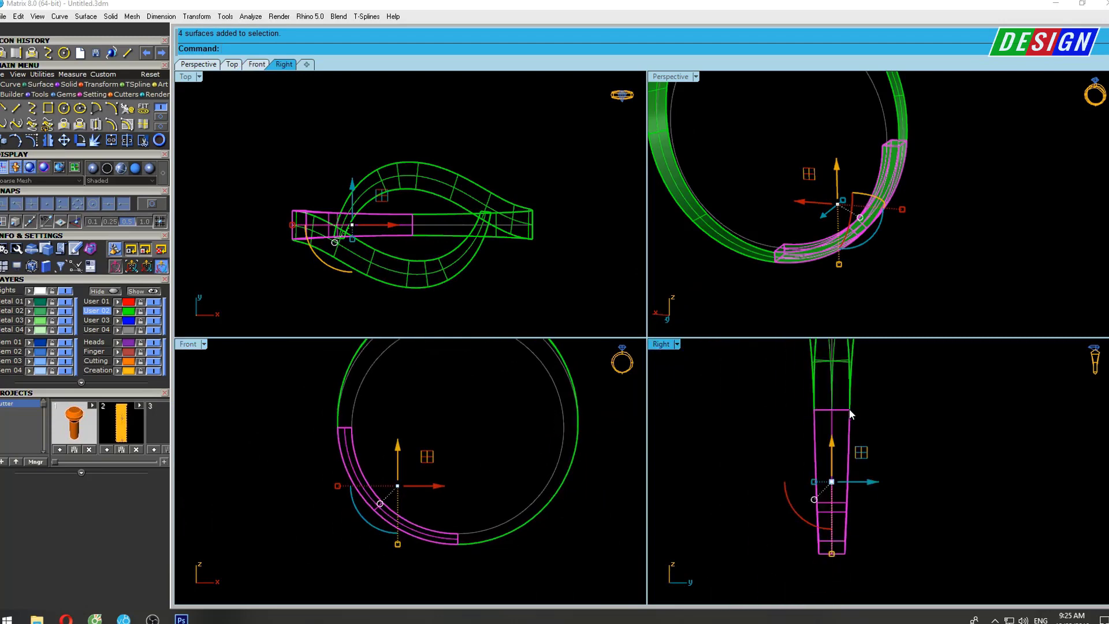
scroll(849, 409, up, 2)
right_drag(467, 470, 442, 449)
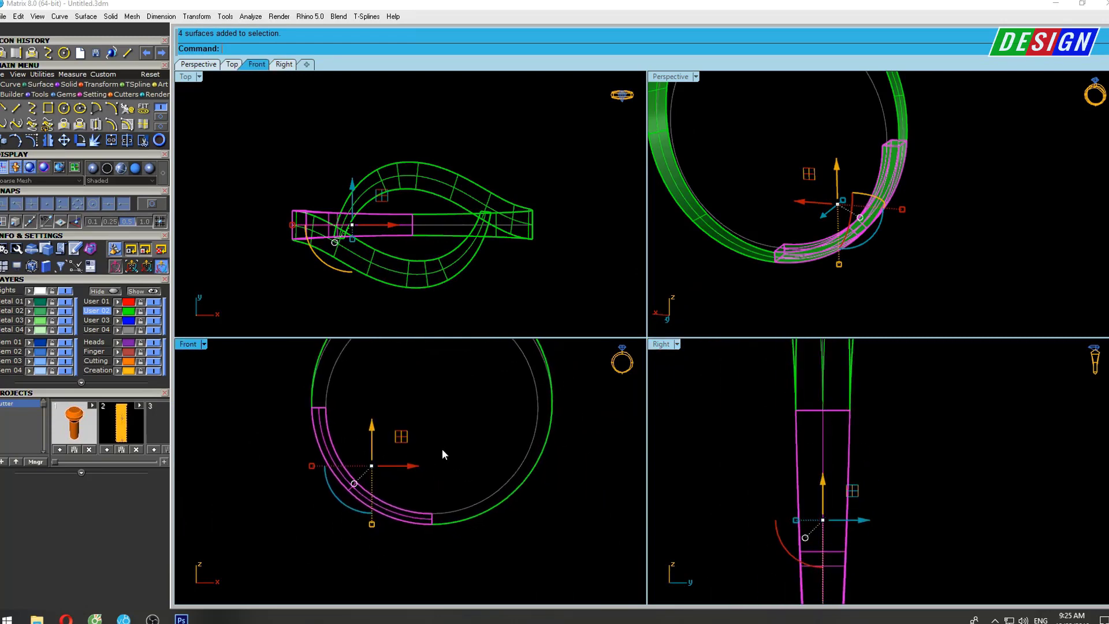
Snap the section's lower-end control points onto the ring with Set Points in X, Y and Z.
key(F10)
scroll(435, 537, up, 5)
drag(412, 520, 445, 475)
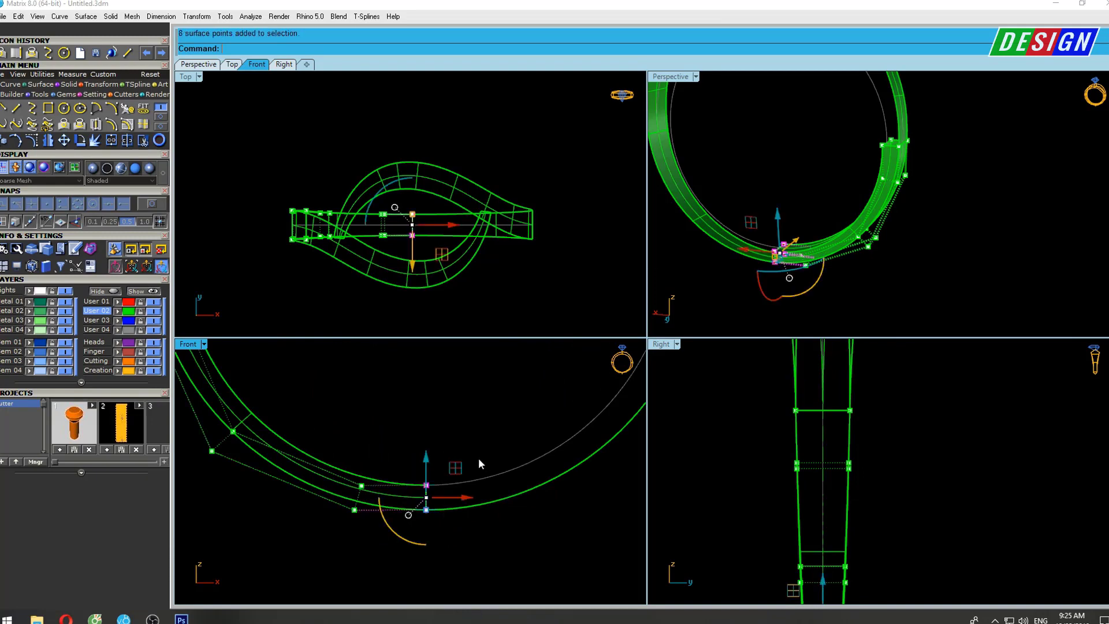
right_drag(478, 458, 473, 517)
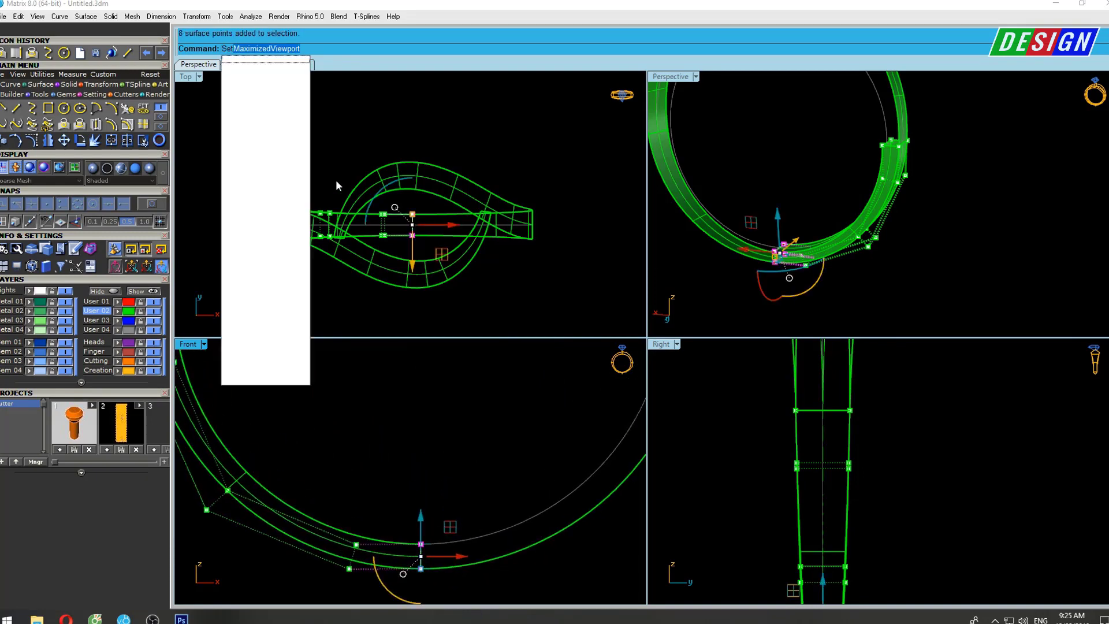
click(254, 203)
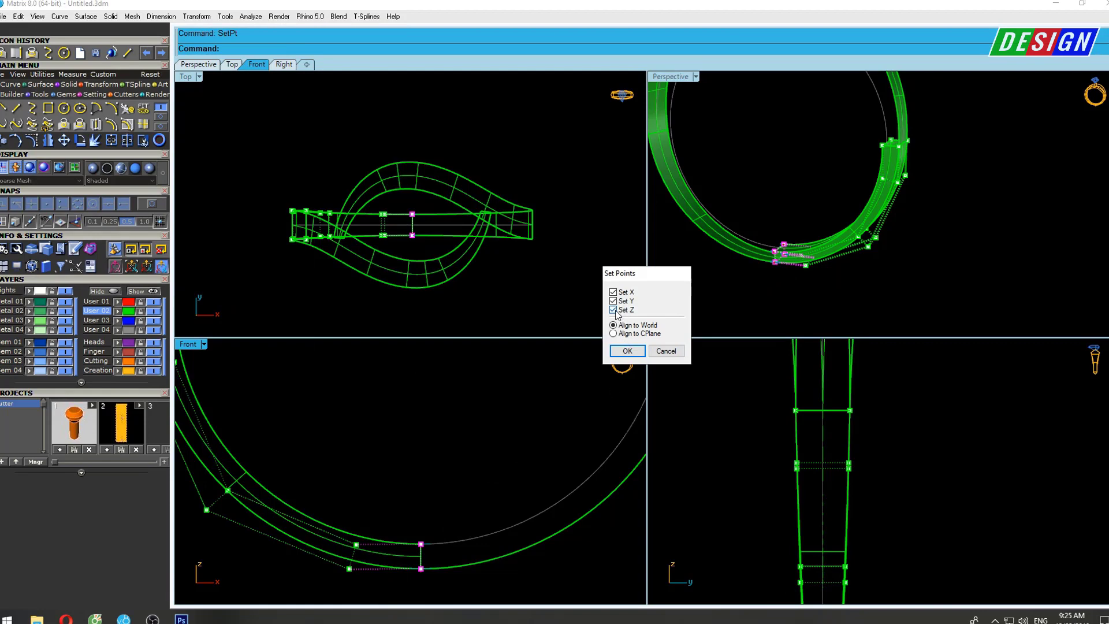
click(627, 350)
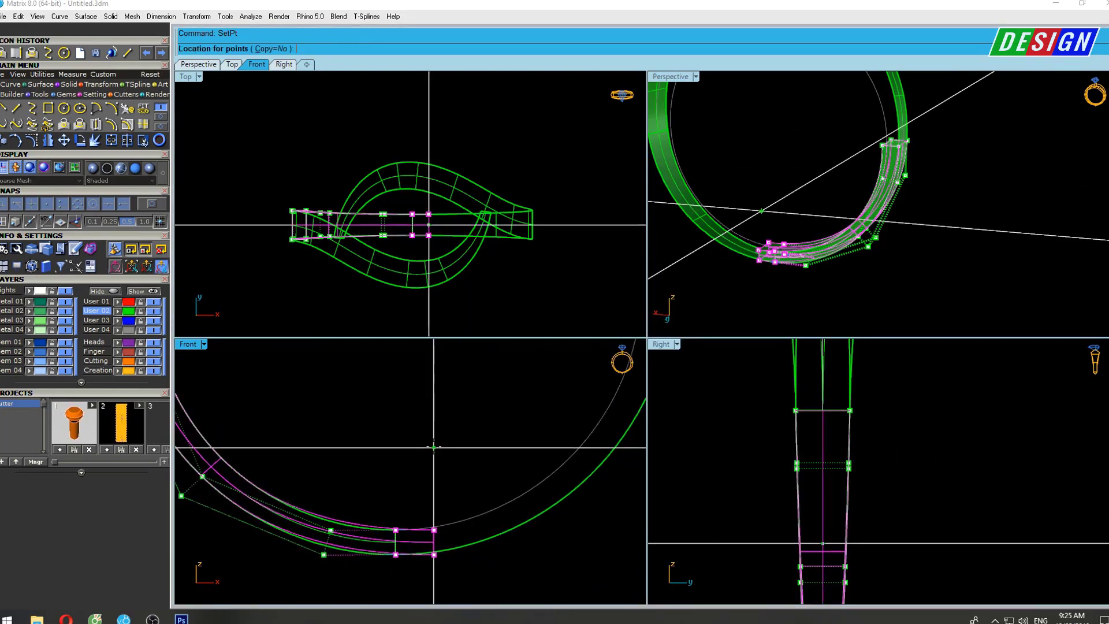
click(466, 462)
Align the two top-end control points with the ring using Set Points in X only.
scroll(467, 462, down, 3)
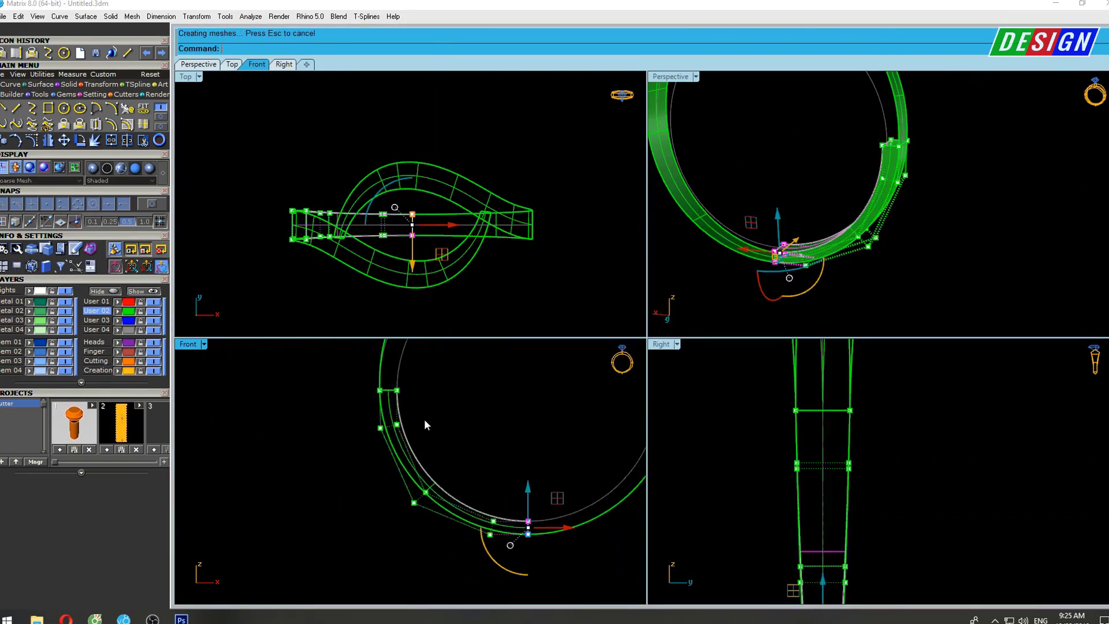
drag(374, 403, 464, 382)
right_click(466, 384)
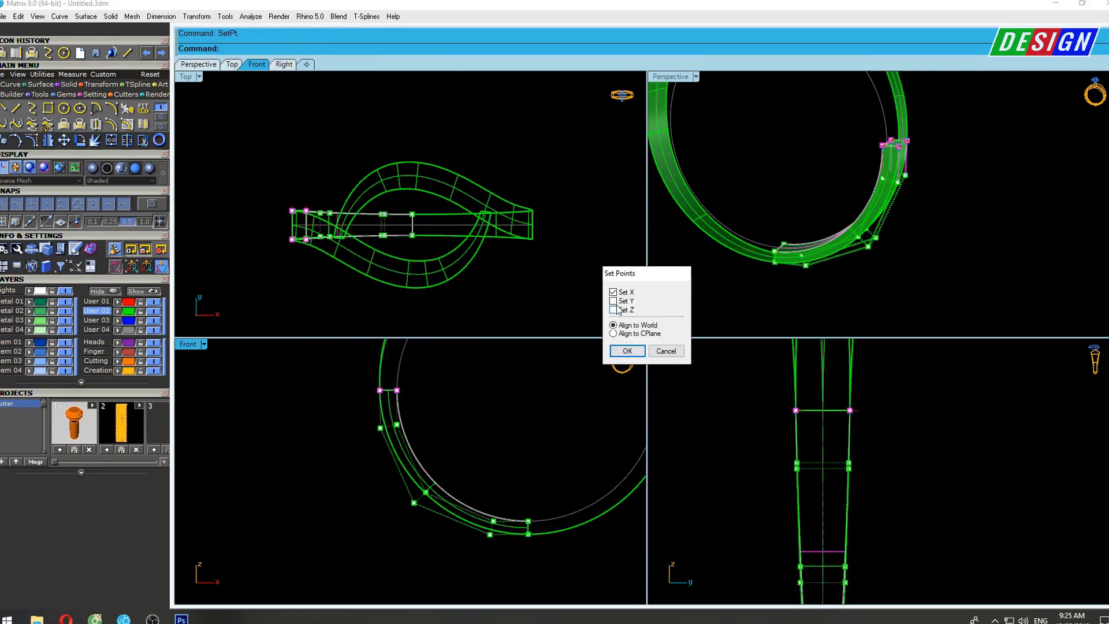
click(627, 351)
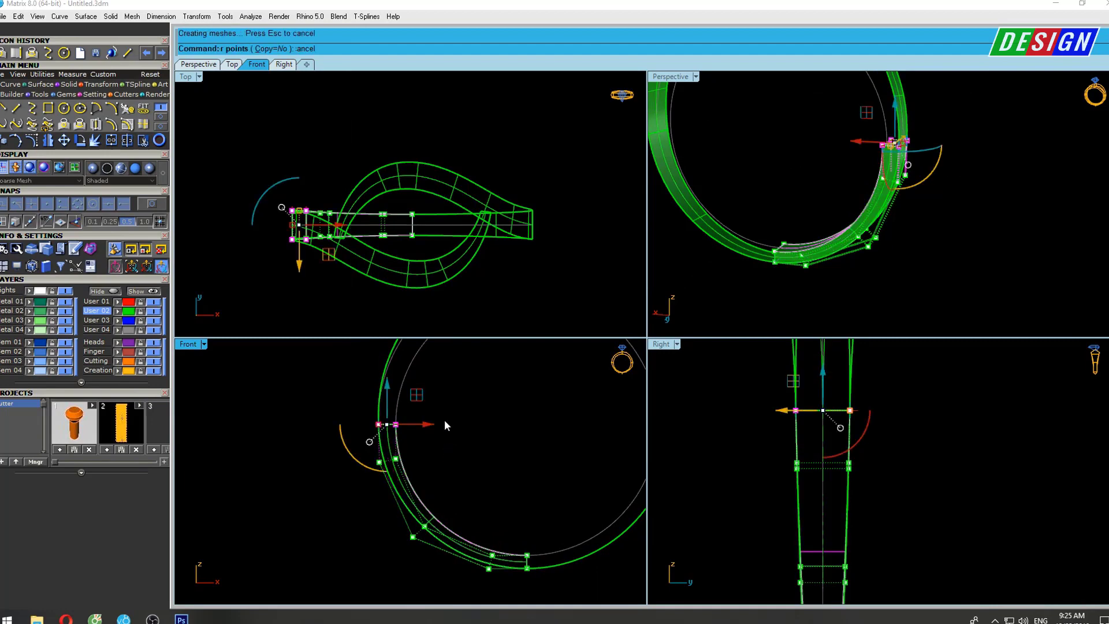
click(444, 420)
Delete the band piece past the cut.
key(Escape)
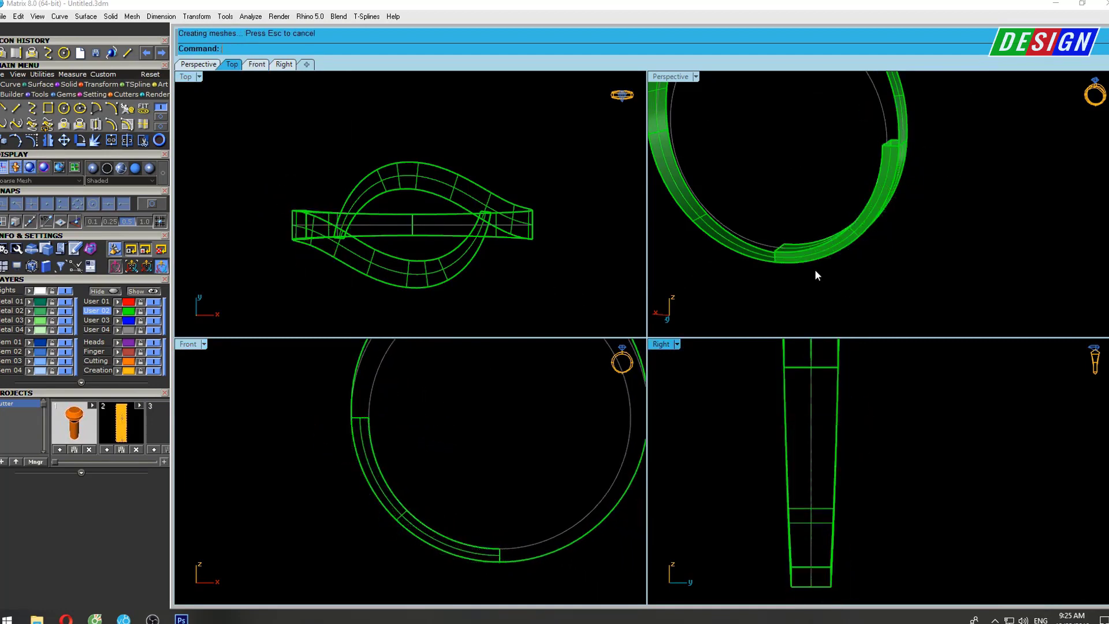
scroll(814, 269, up, 3)
scroll(828, 285, up, 3)
scroll(774, 284, up, 3)
click(826, 262)
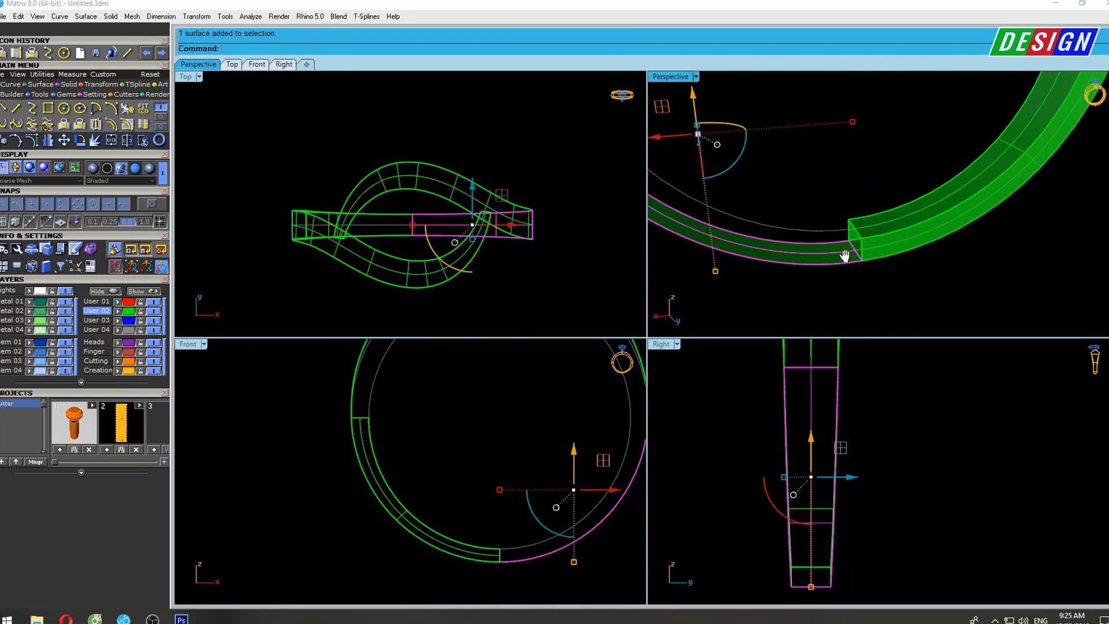
key(Delete)
Duplicate the cut end's bottom edge as a curve and rebuild it.
scroll(847, 257, up, 2)
scroll(851, 259, up, 2)
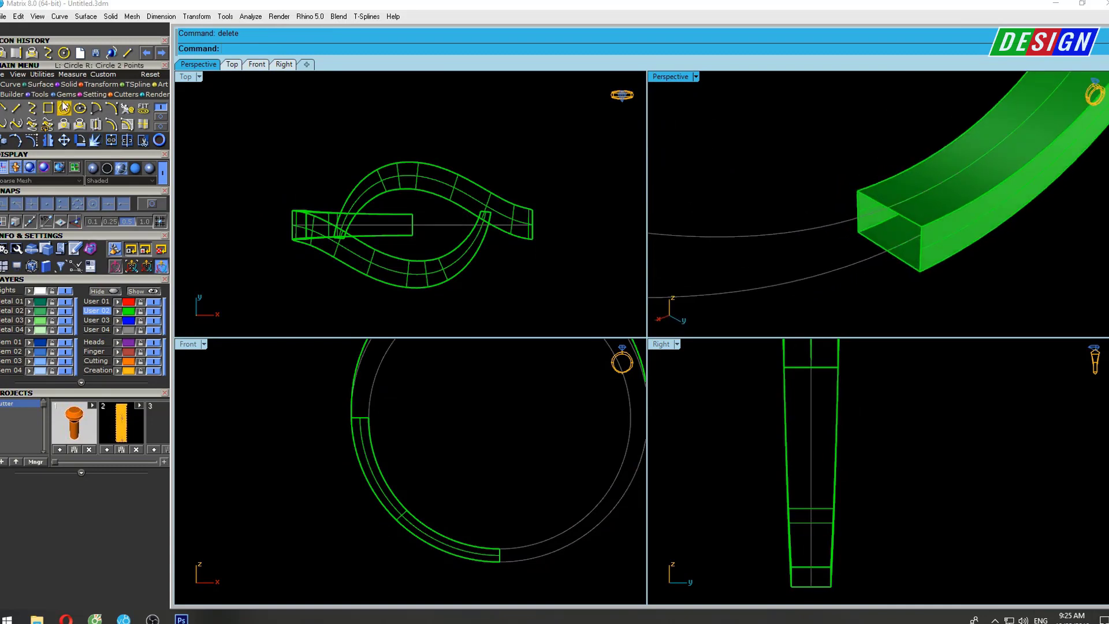
click(31, 54)
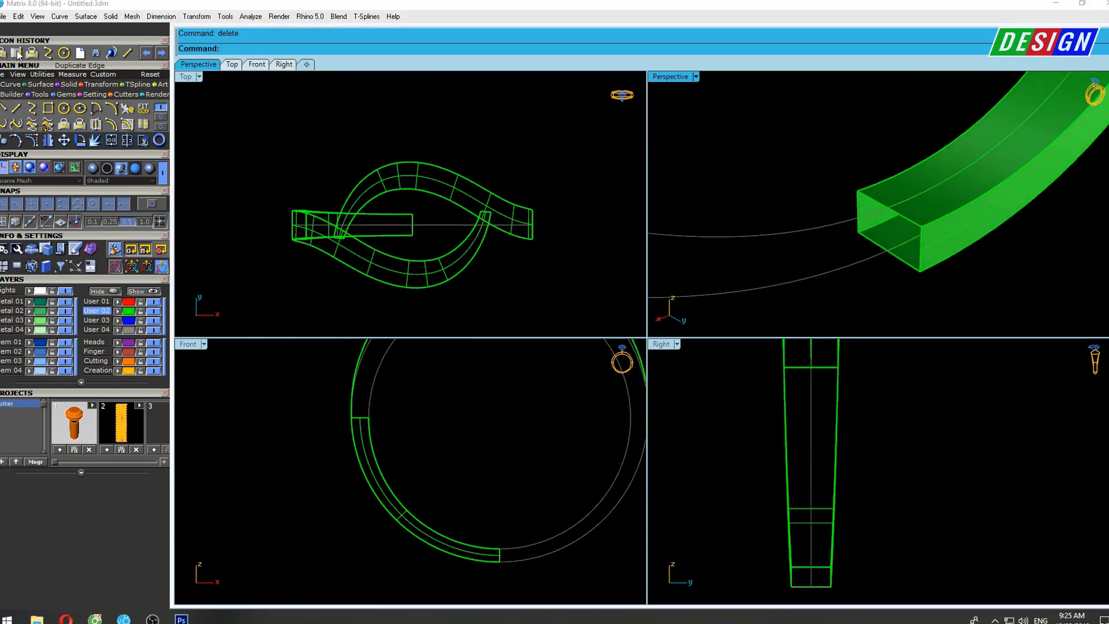
click(882, 253)
right_click(884, 260)
text(re)
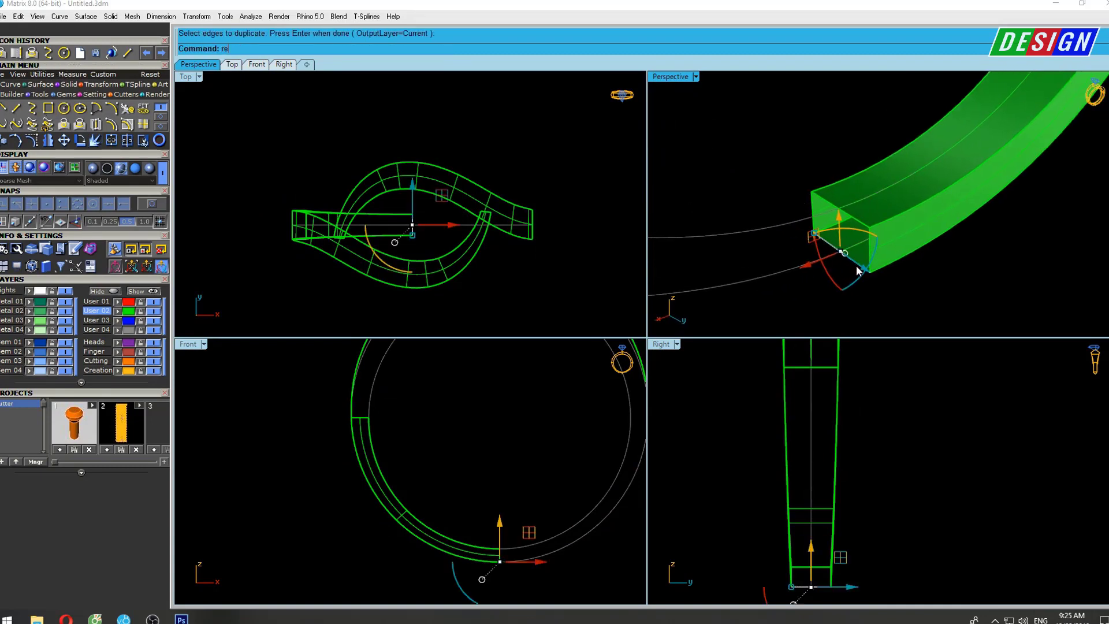
text(build)
key(Return)
click(857, 257)
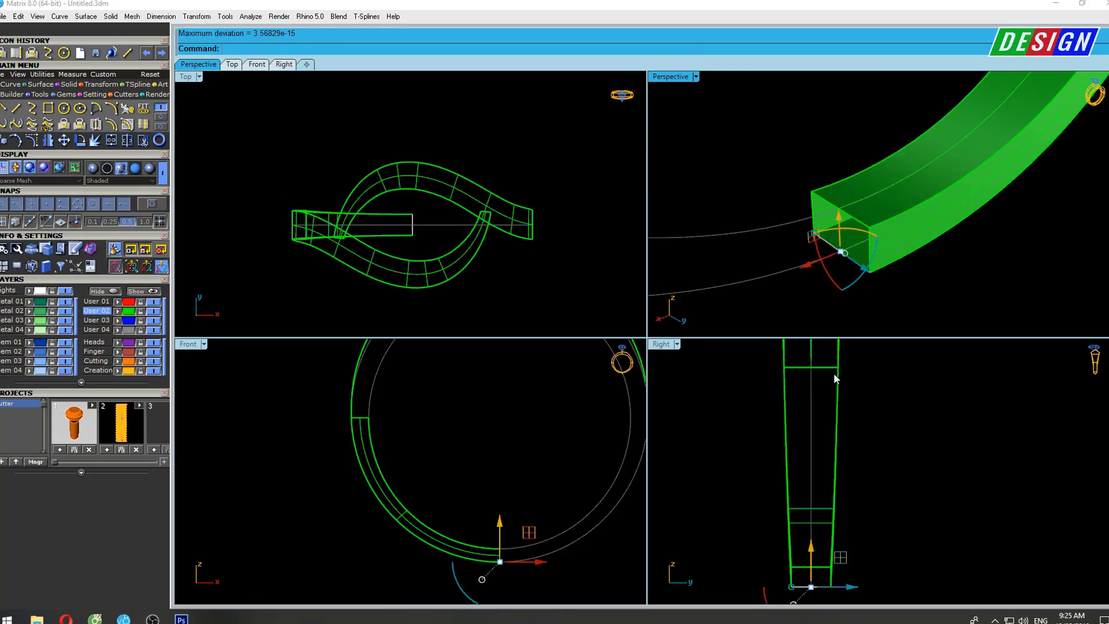
Drag the curve's middle control points down in the Right view to bow it into an arc.
key(F10)
scroll(805, 492, up, 3)
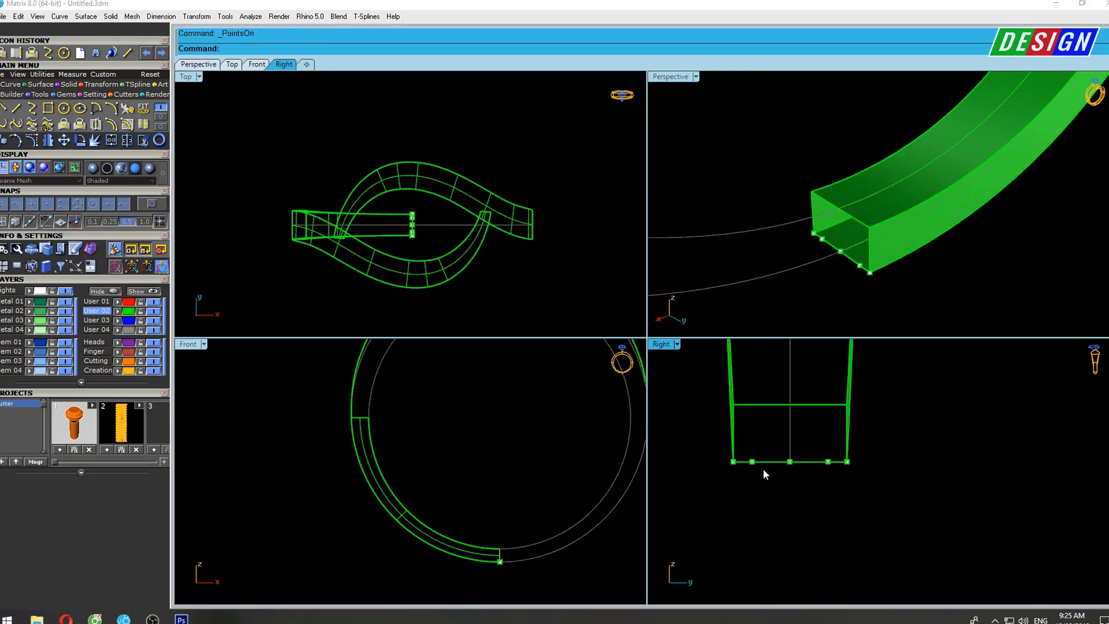
drag(744, 439, 832, 474)
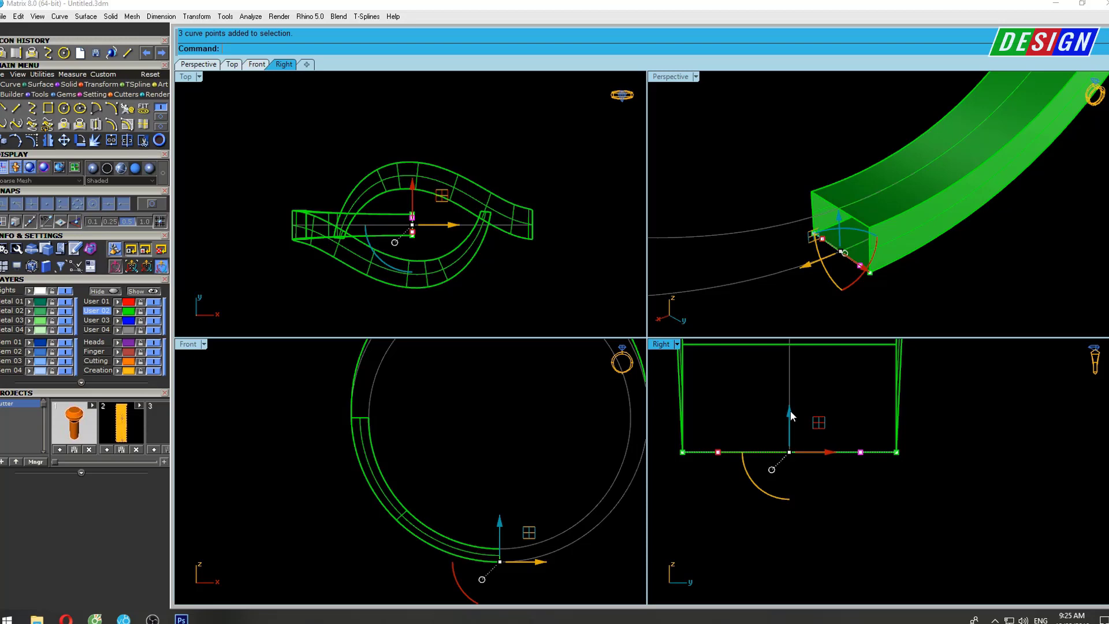
drag(791, 416, 791, 429)
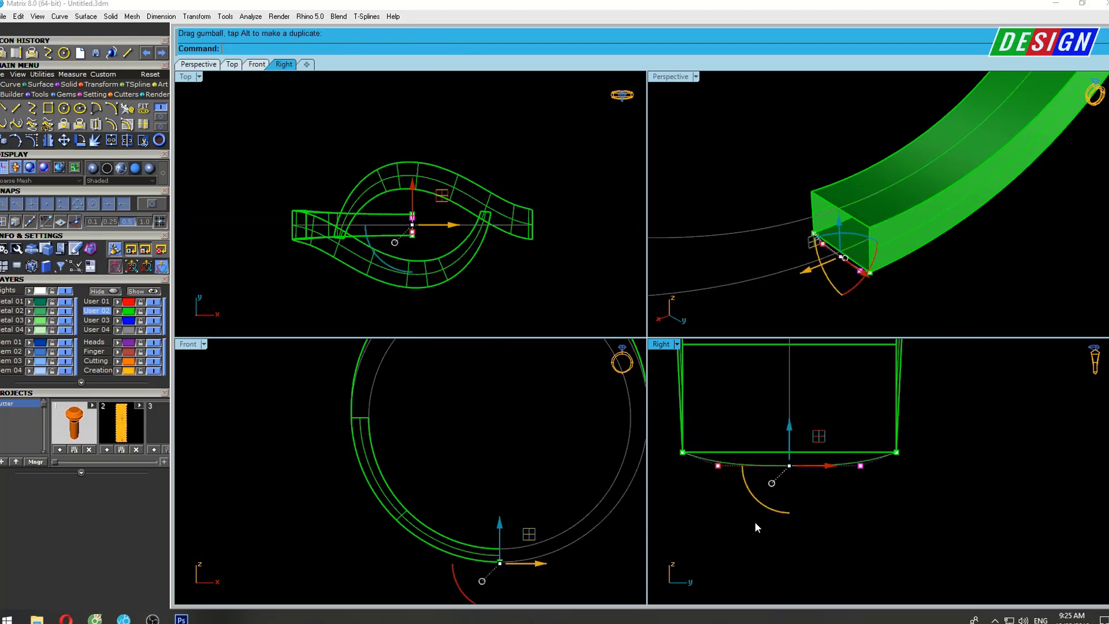
click(802, 446)
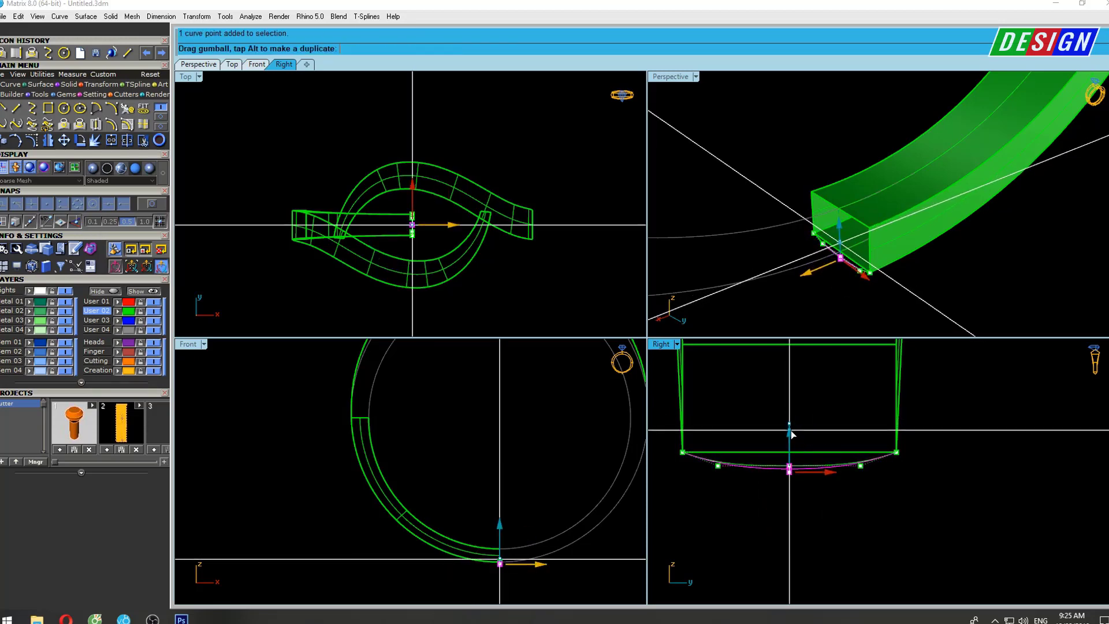
drag(791, 428, 791, 437)
scroll(900, 490, down, 2)
key(Escape)
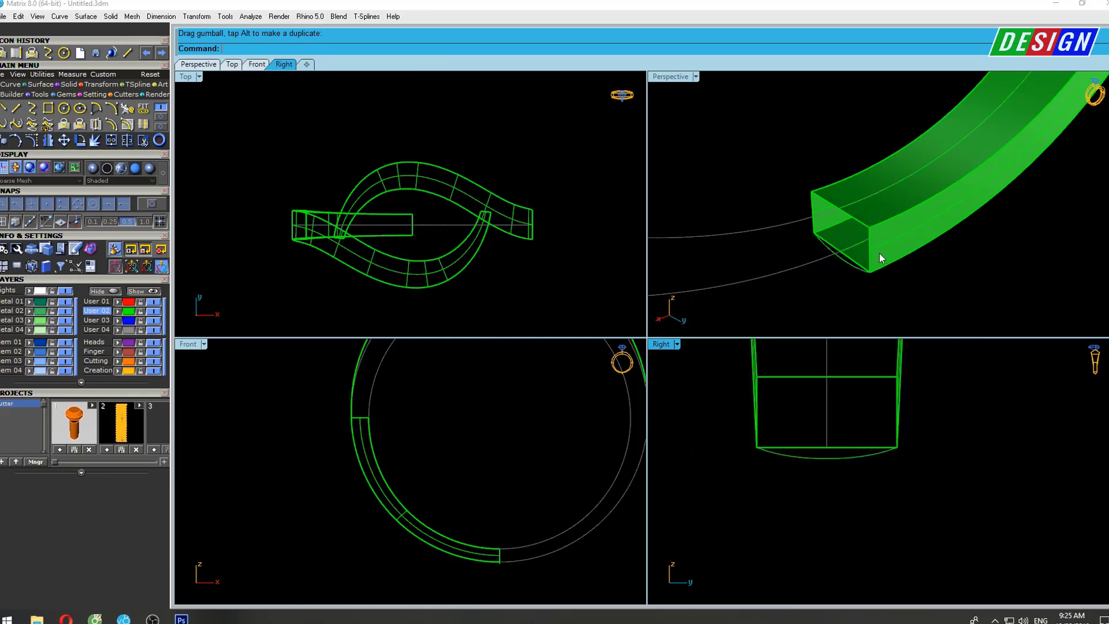
double_click(670, 77)
Delete the tube's bottom surface.
scroll(633, 282, up, 2)
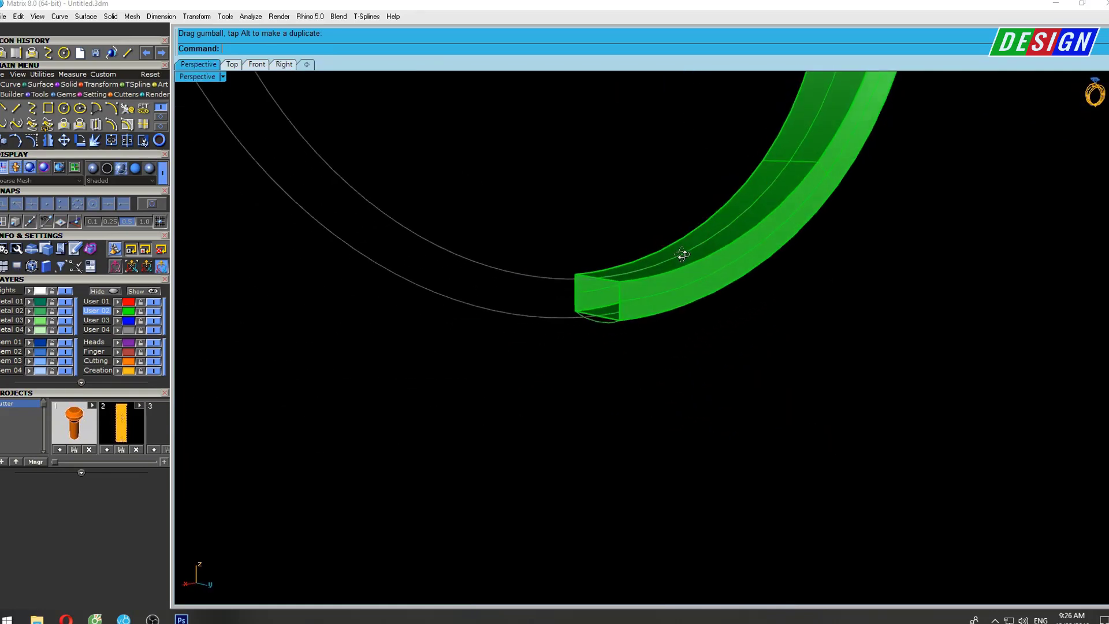
click(613, 320)
mouse_move(621, 322)
right_down()
mouse_move(621, 400)
mouse_move(580, 411)
right_up()
key(Return)
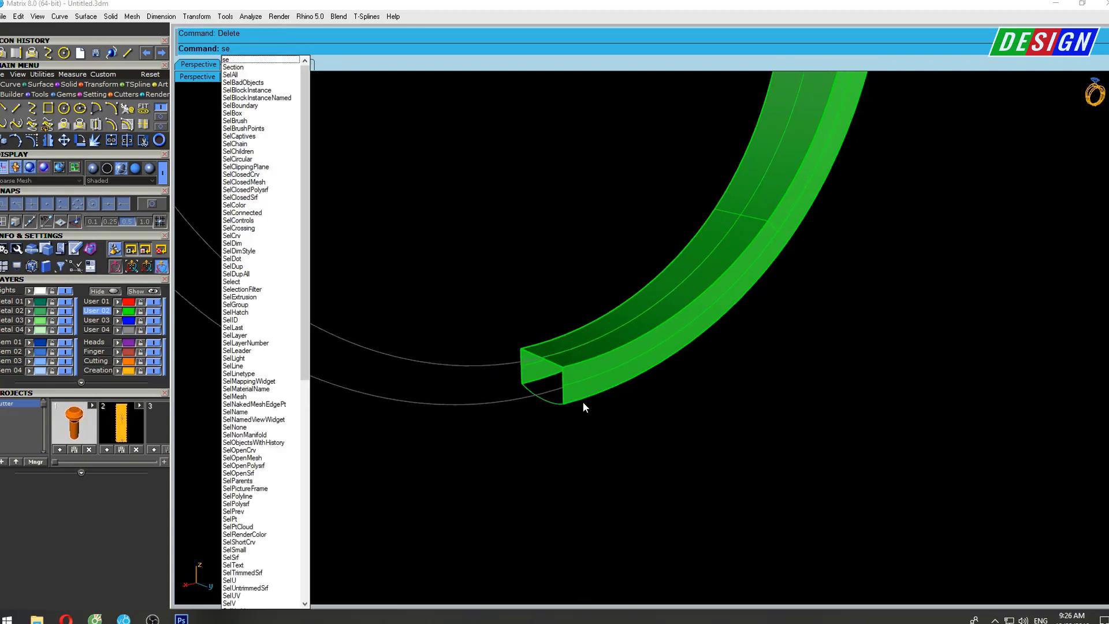
key(Escape)
text(Sw)
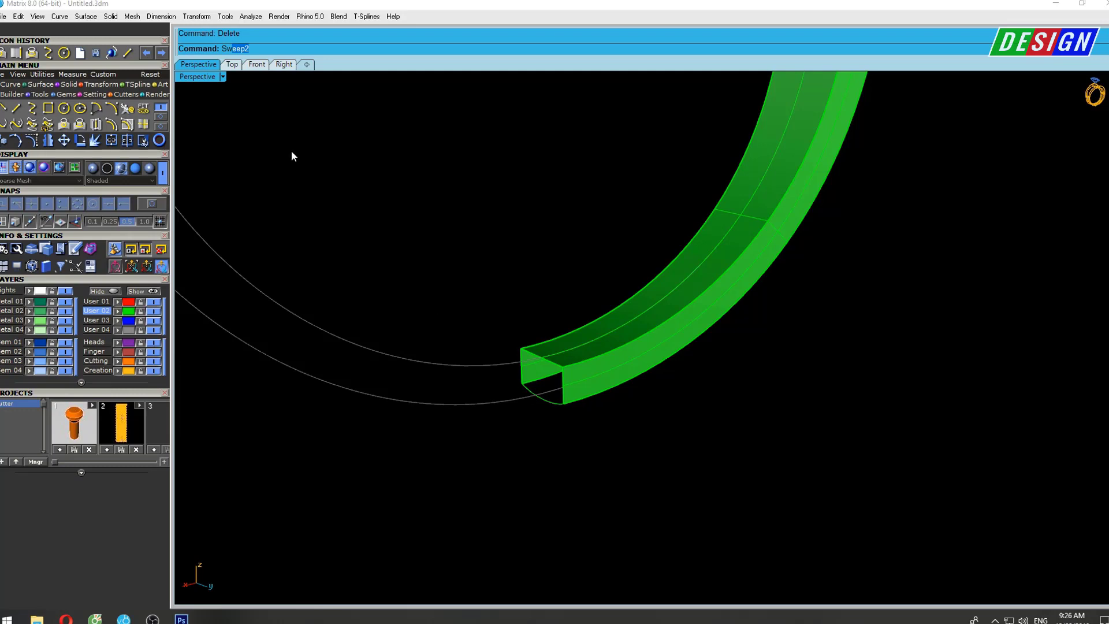
Create a Sweep2 simple sweep along the two band edges as rails for the bottom section.
key(Return)
click(590, 396)
click(542, 379)
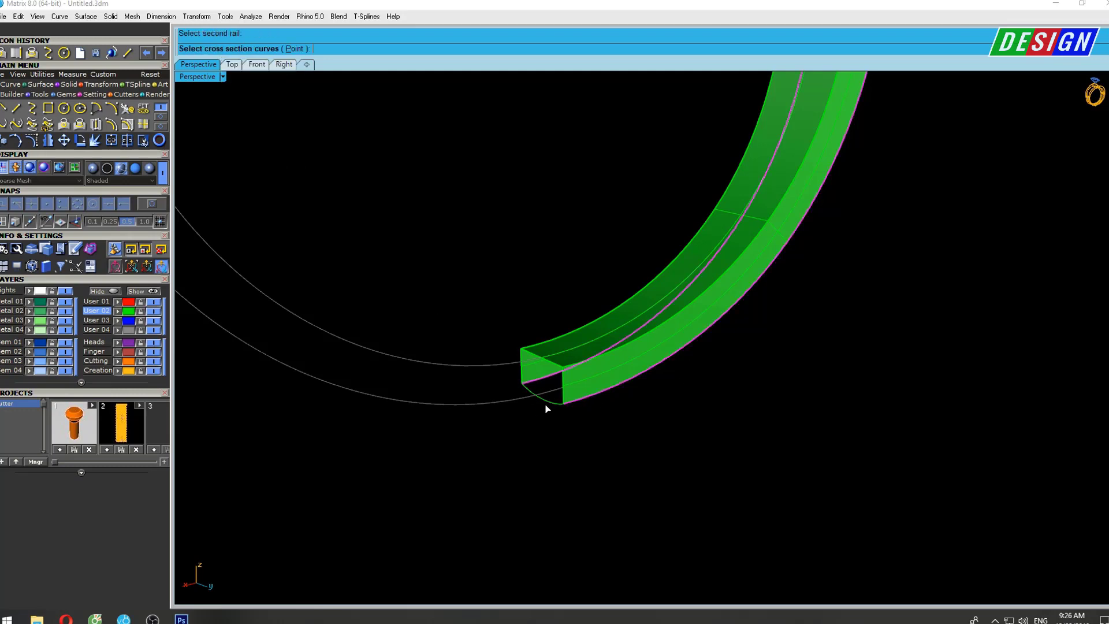
scroll(548, 403, down, 5)
key(Return)
mouse_move(780, 389)
right_down()
mouse_move(644, 379)
mouse_move(754, 377)
mouse_move(652, 298)
right_up()
click(635, 276)
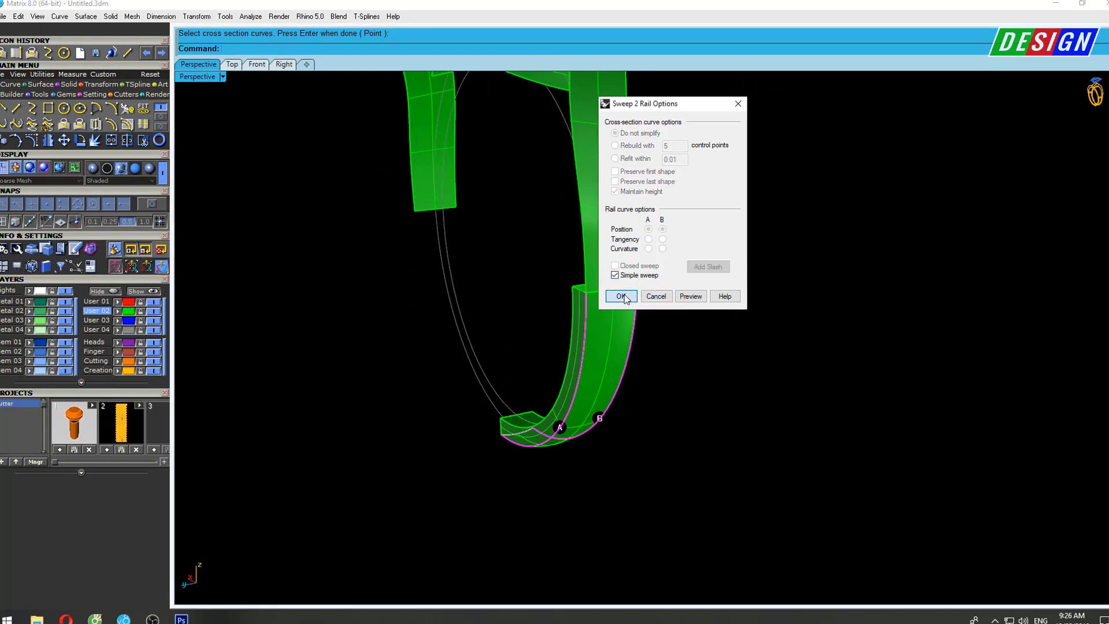
click(621, 296)
mouse_move(663, 354)
right_down()
mouse_move(681, 334)
mouse_move(660, 269)
right_up()
Preview the ring in rendered shading and orbit around the lower band section.
scroll(664, 324, down, 3)
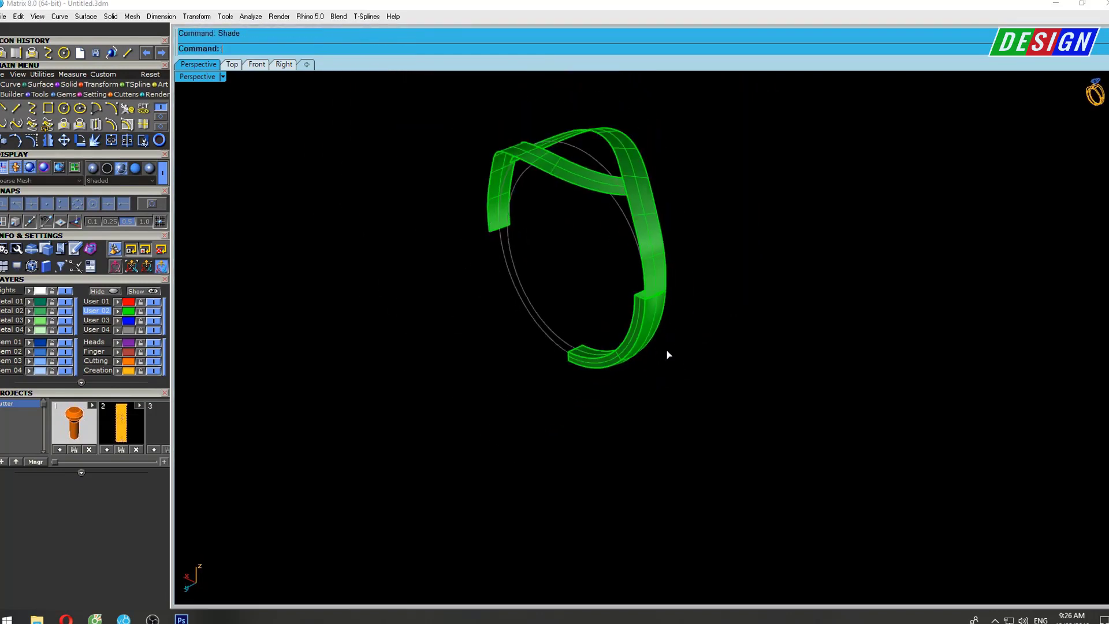
right_click(666, 350)
mouse_move(699, 354)
right_down()
mouse_move(572, 200)
mouse_move(596, 272)
mouse_move(735, 399)
mouse_move(760, 440)
mouse_move(722, 373)
mouse_move(648, 322)
mouse_move(673, 293)
mouse_move(777, 466)
right_up()
drag(778, 465, 647, 396)
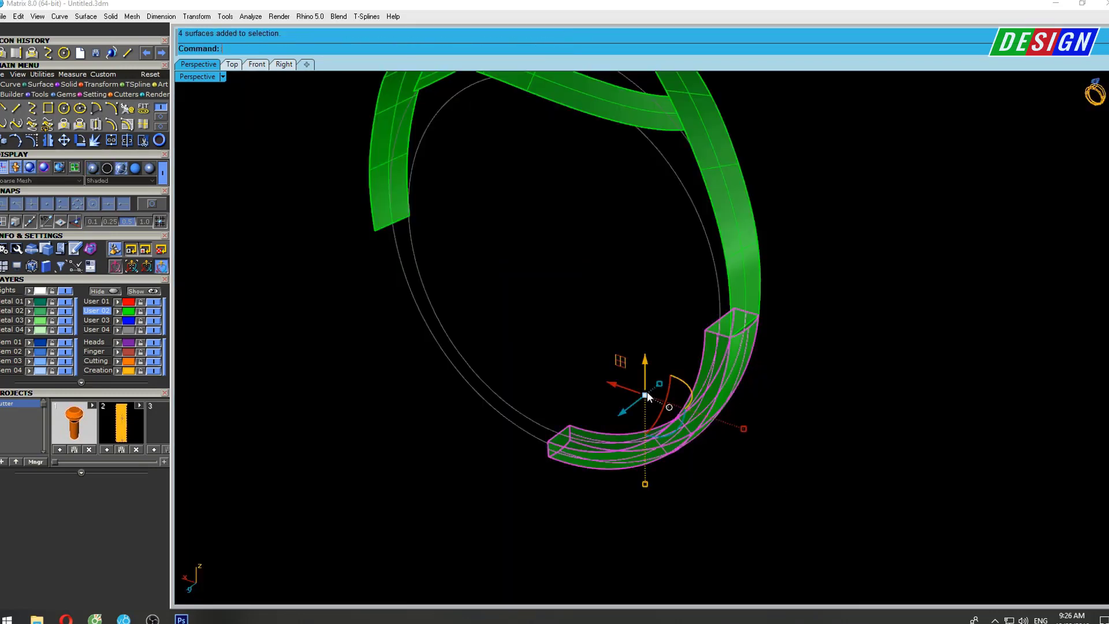
mouse_move(647, 391)
right_down()
mouse_move(774, 391)
mouse_move(760, 385)
right_up()
Level the lower section's top-end control points to one Z height with SetPt in Front.
key(ctrl+F2)
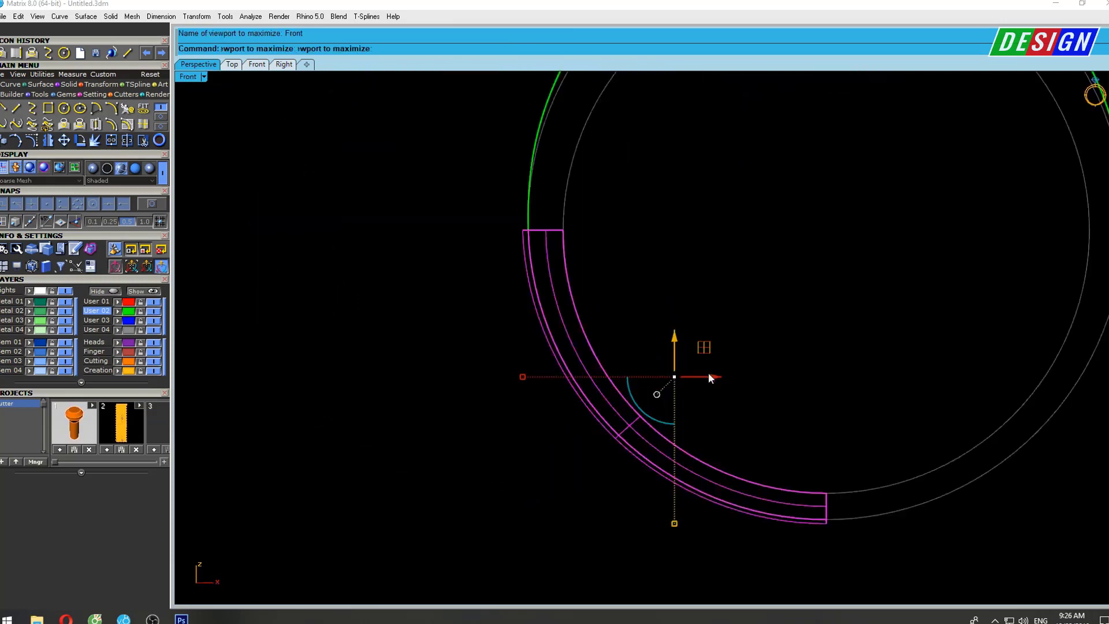
key(F10)
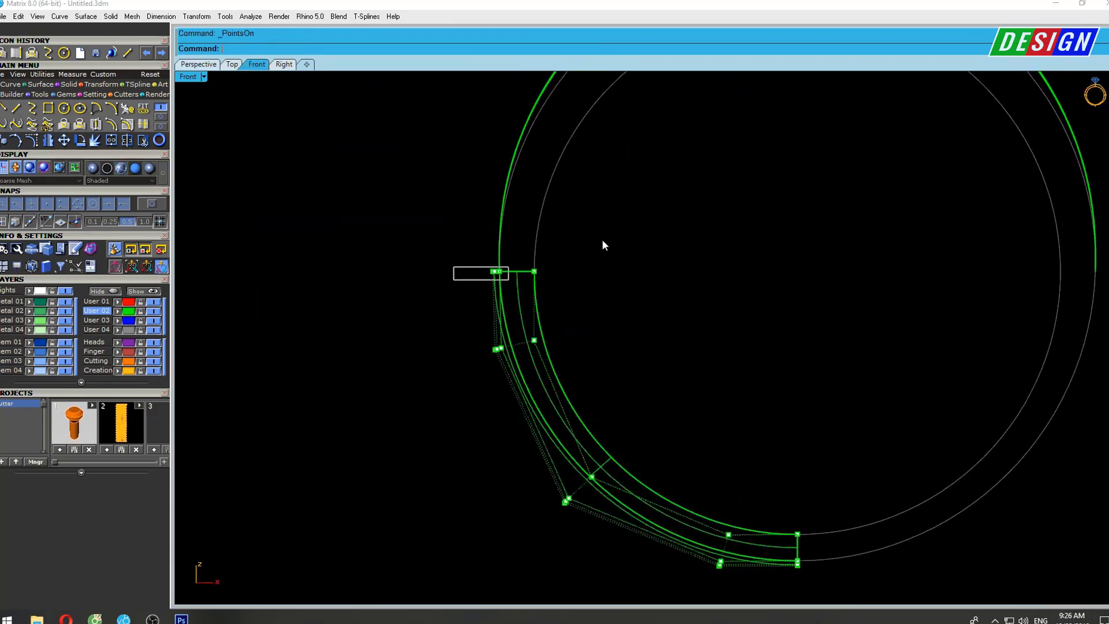
drag(453, 266, 508, 280)
right_drag(564, 247, 536, 254)
text(s)
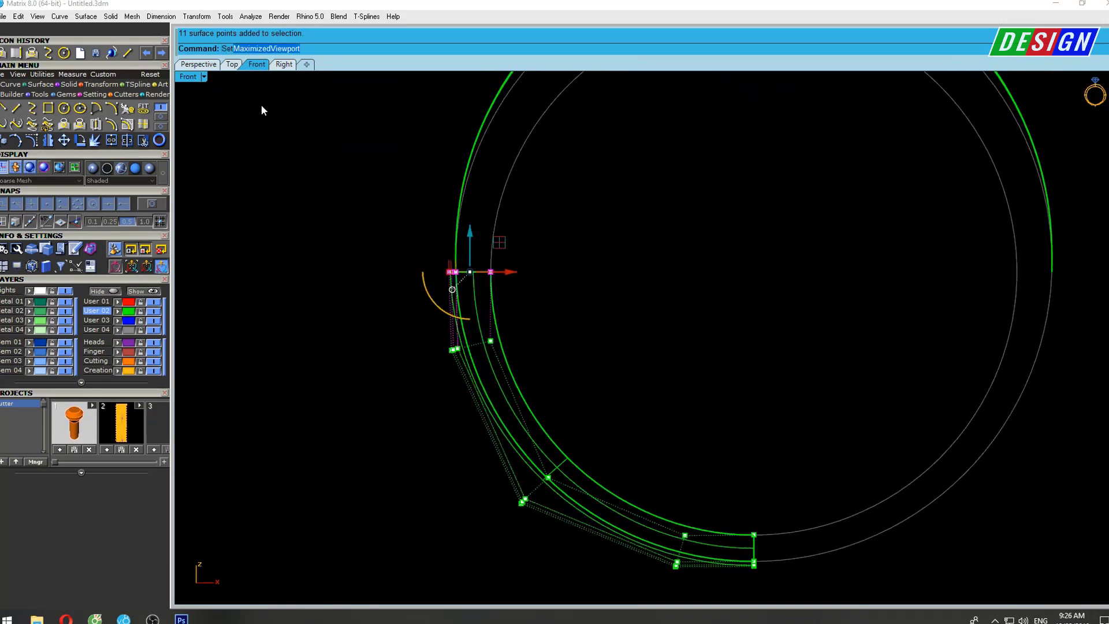
click(249, 206)
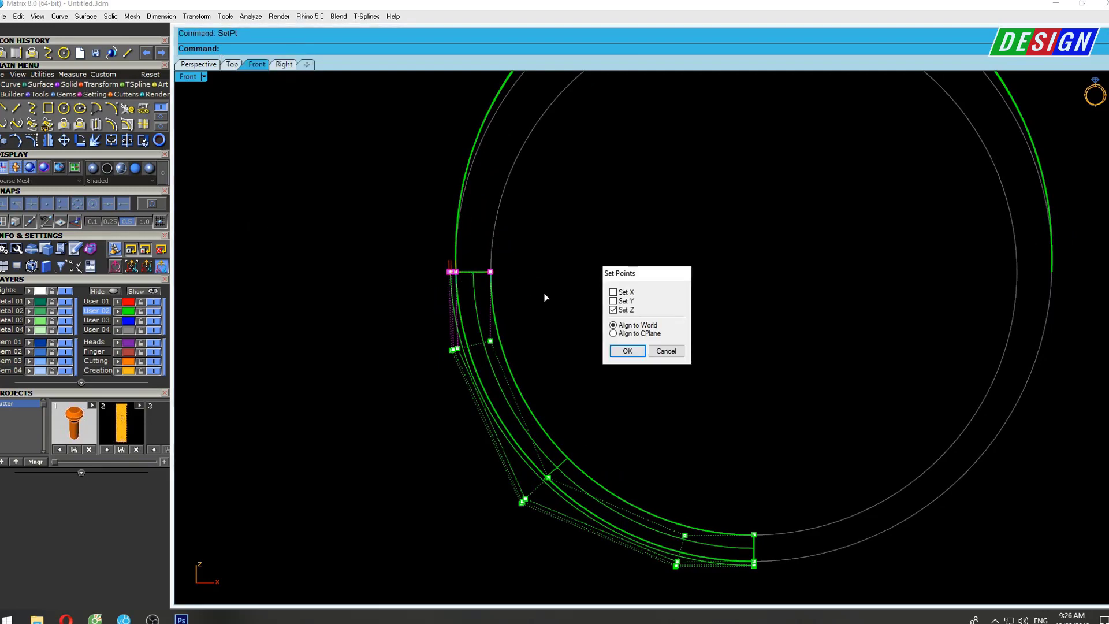
click(627, 351)
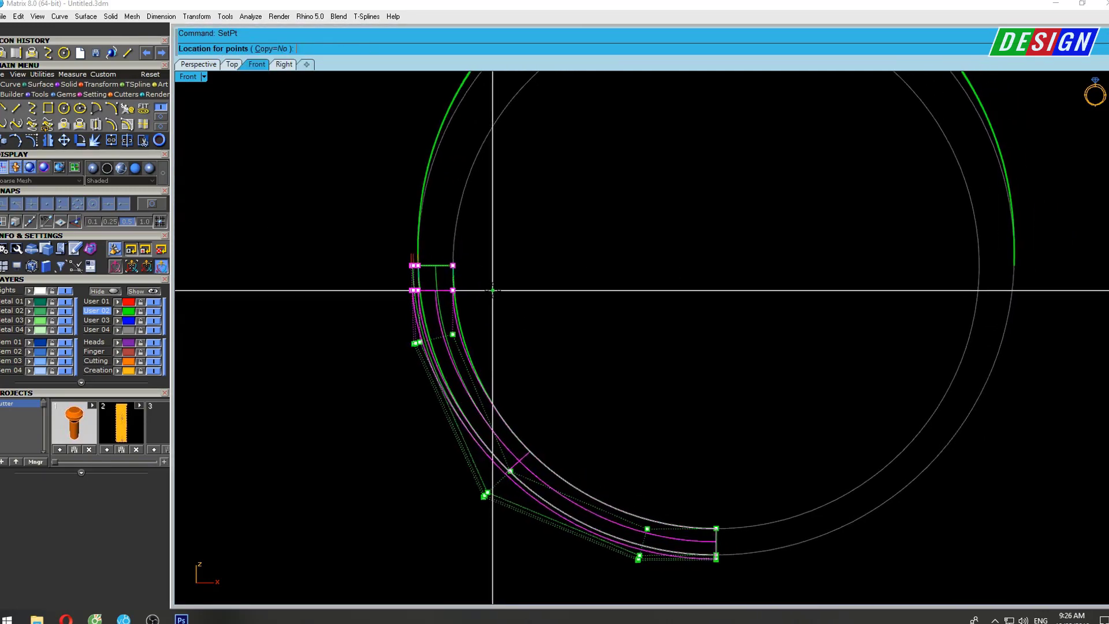
click(500, 287)
click(582, 341)
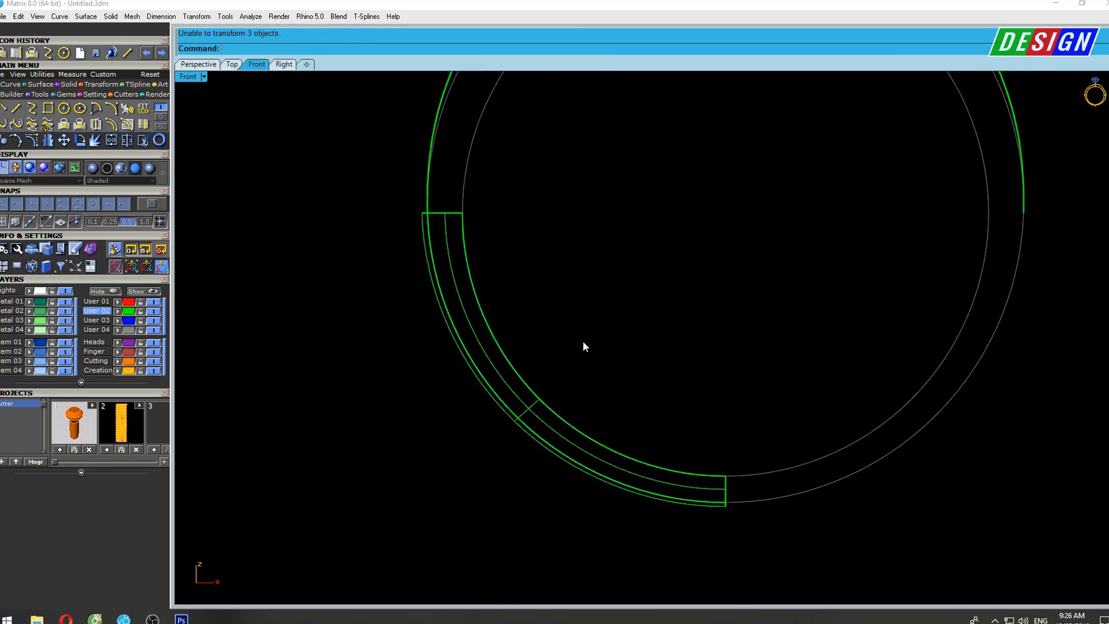
Join the four selected band surfaces into one open polysurface.
right_drag(555, 402, 484, 436)
text(Jo)
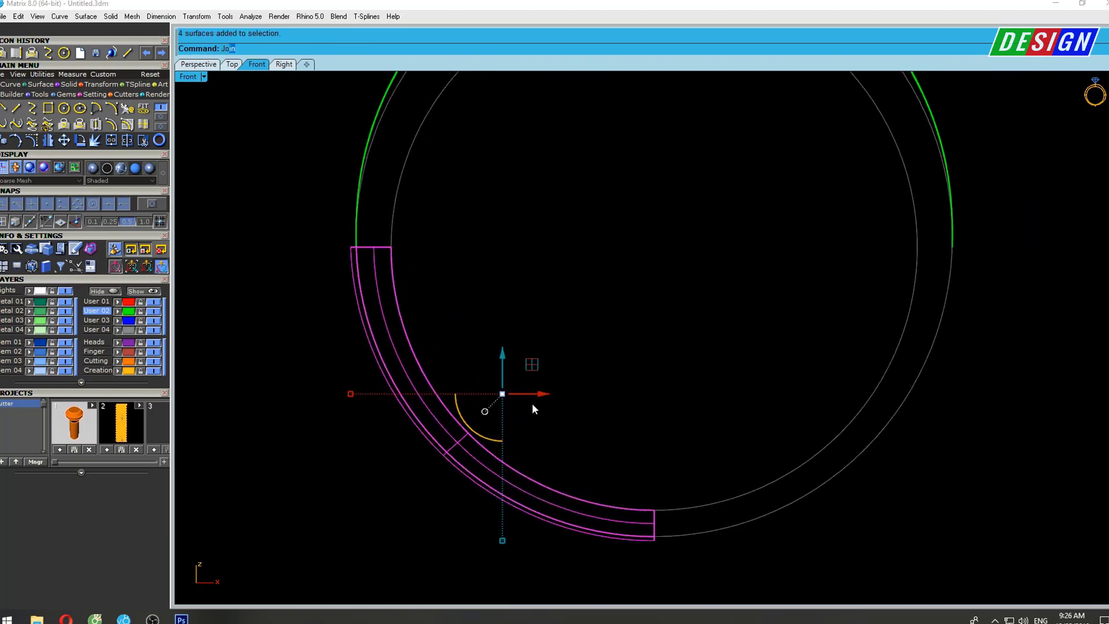
key(Return)
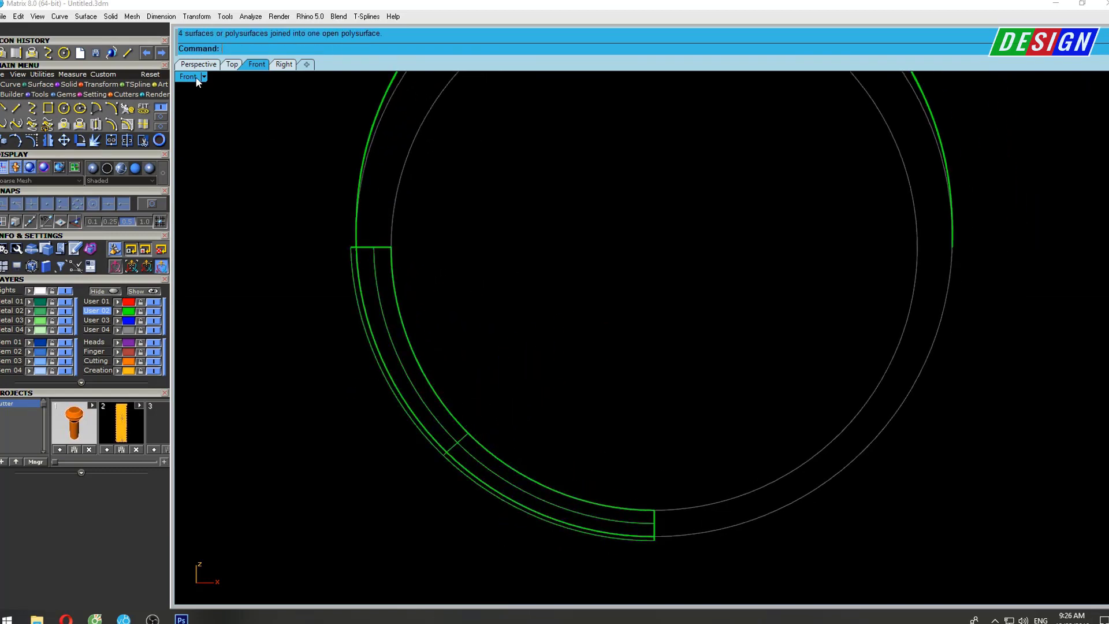
double_click(197, 77)
Duplicate the band's end edge as a new curve in the full-size perspective view.
double_click(678, 83)
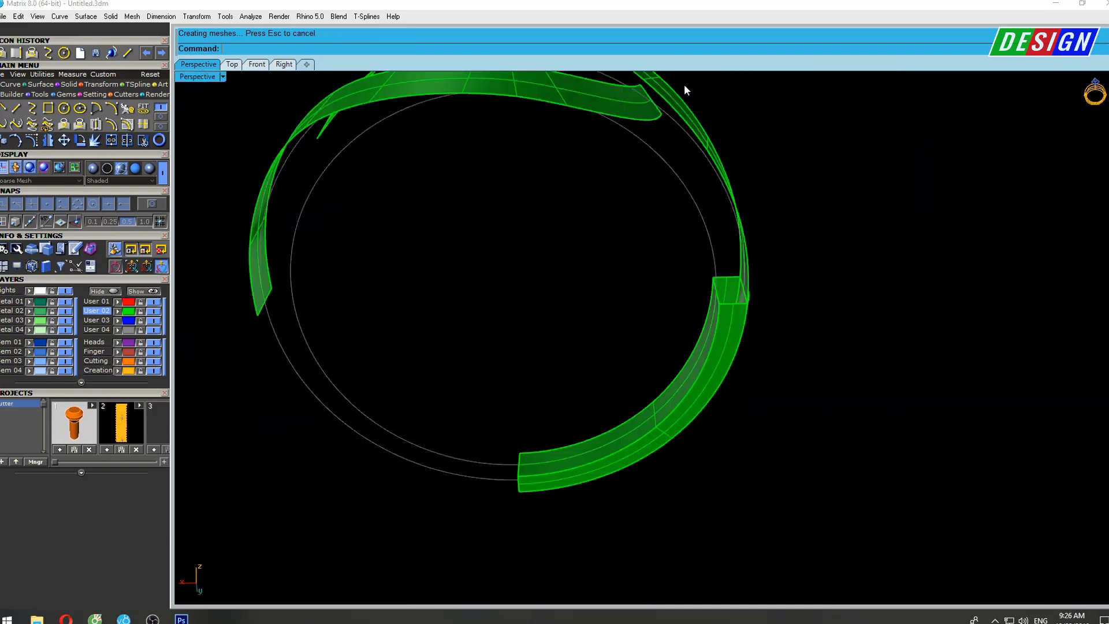
scroll(673, 235, down, 5)
scroll(674, 235, up, 8)
mouse_move(674, 235)
right_down()
mouse_move(721, 297)
mouse_move(668, 321)
mouse_move(772, 218)
right_up()
scroll(721, 298, down, 4)
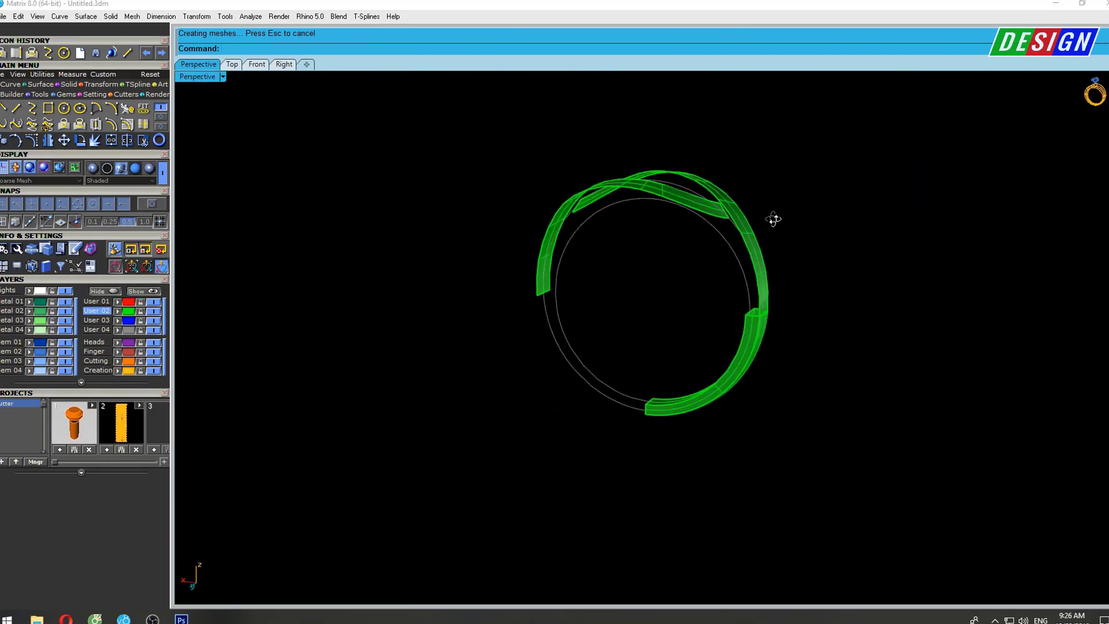
scroll(763, 321, up, 5)
scroll(709, 337, up, 3)
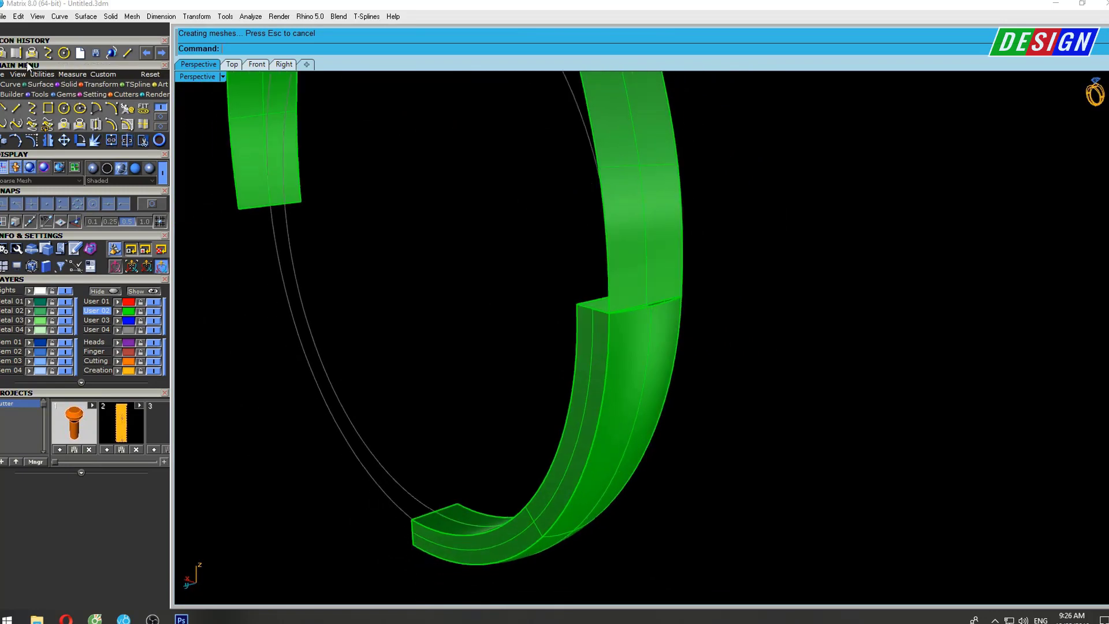
click(607, 314)
key(Return)
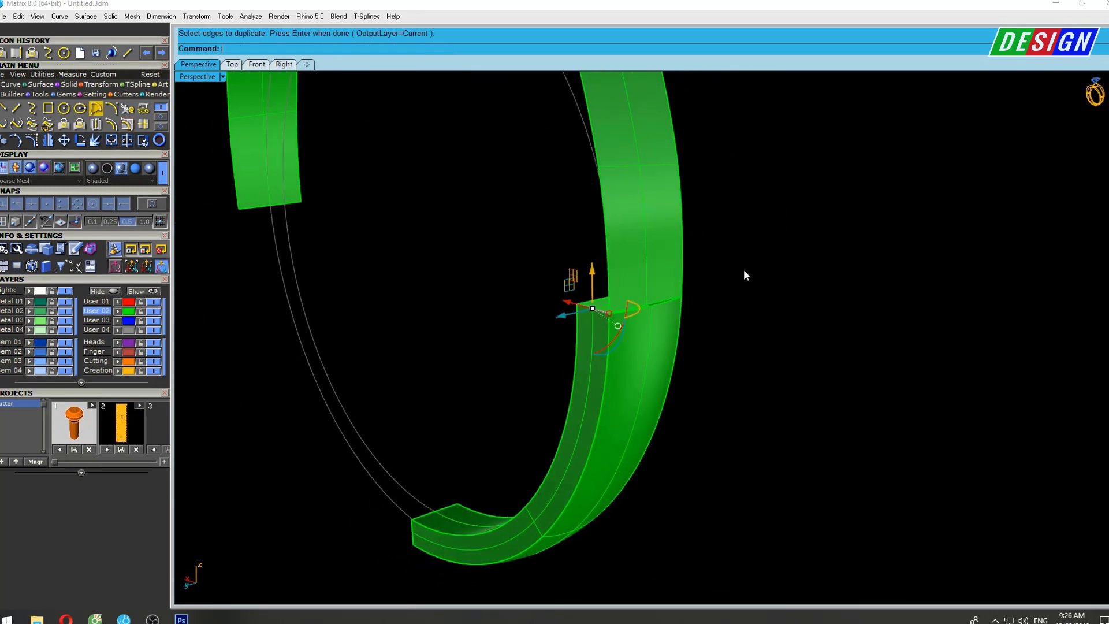
right_drag(743, 269, 737, 322)
Measure the copied edge's length (1.325 mm) and select the crossing band surface.
text(ngth)
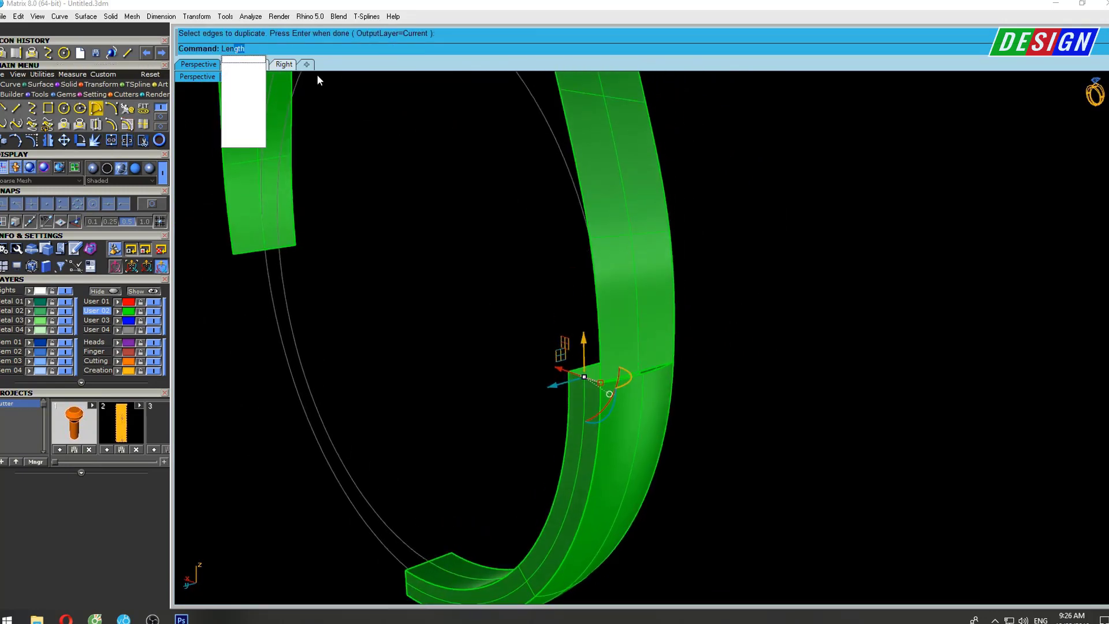
key(Return)
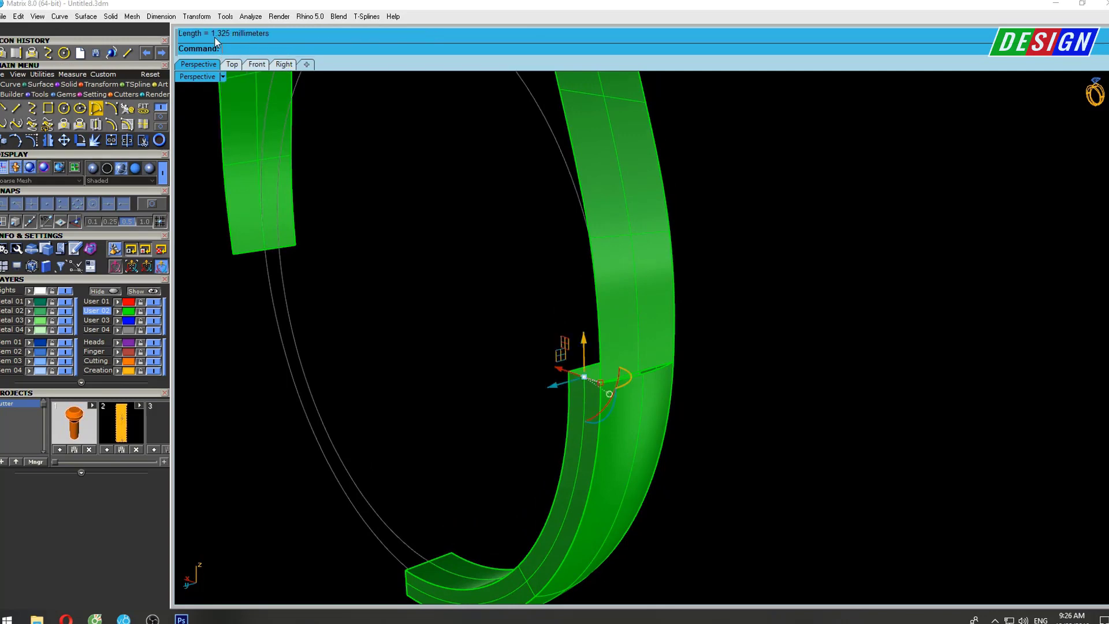
scroll(683, 416, down, 2)
click(619, 171)
mouse_move(649, 269)
right_down()
mouse_move(619, 173)
mouse_move(654, 273)
right_up()
text(Offset)
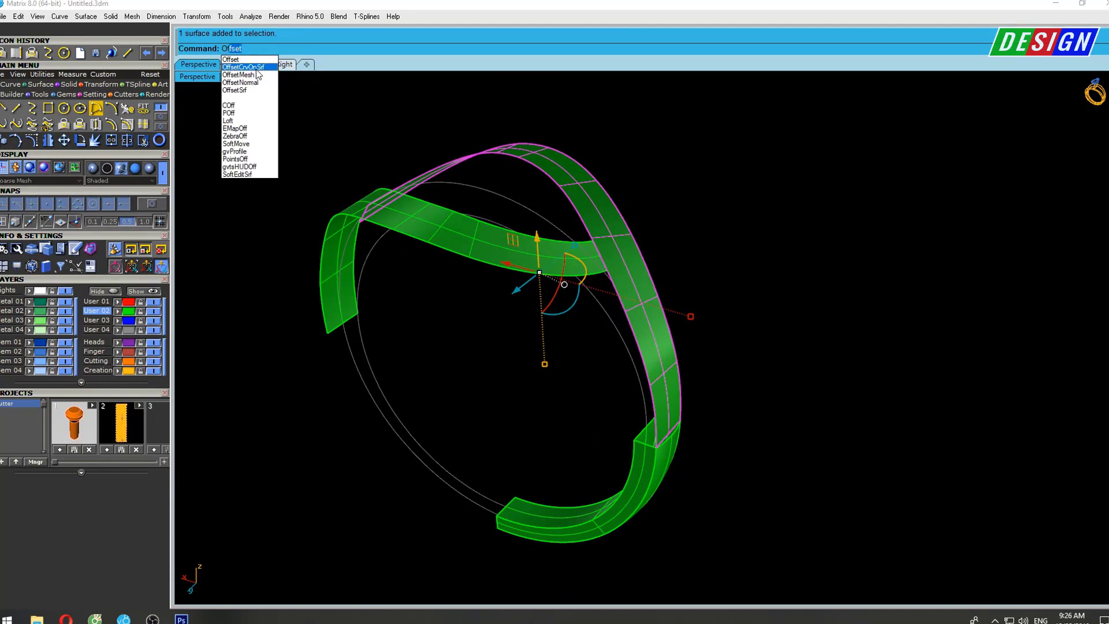
Offset the crossing band surface 1.325 mm as a solid.
click(238, 90)
right_drag(622, 244, 541, 57)
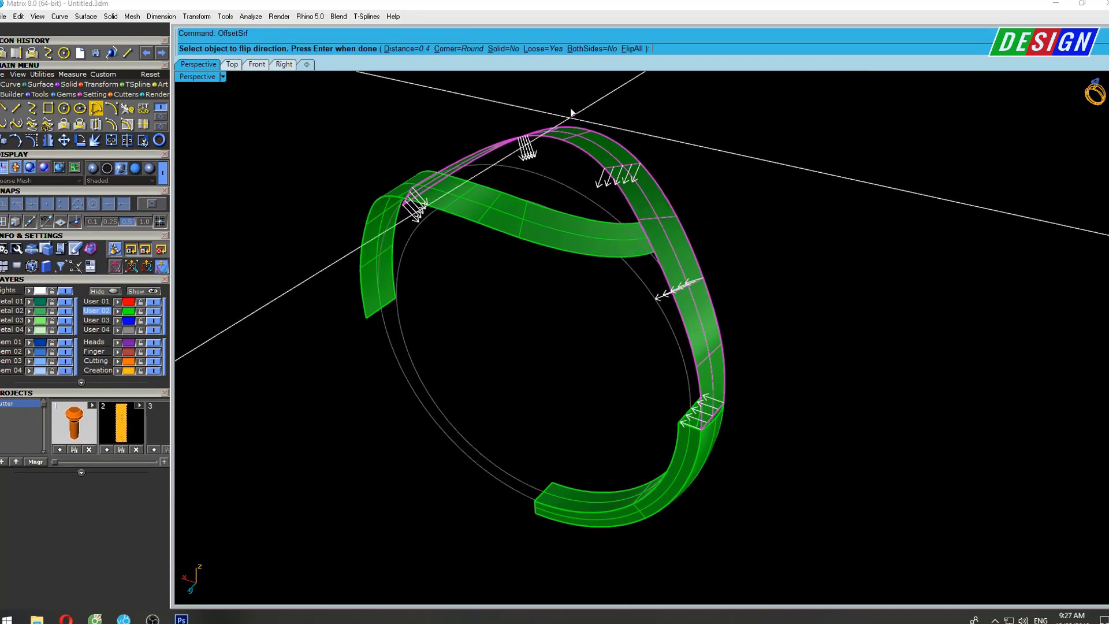
click(502, 48)
right_drag(607, 173, 674, 279)
text(1.325)
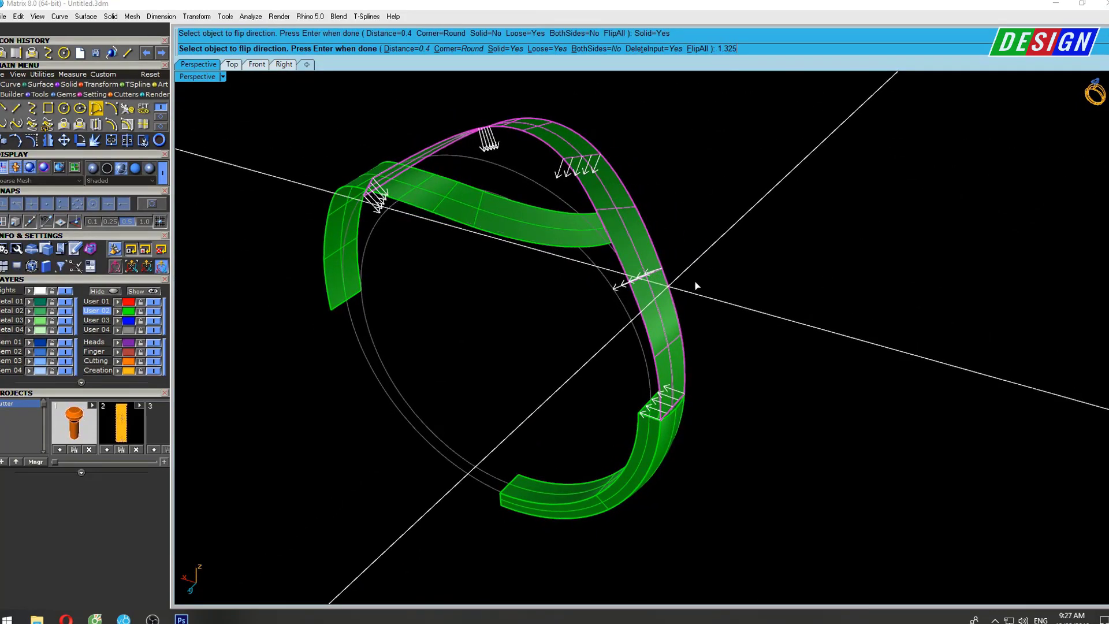
key(Return)
key(Return)
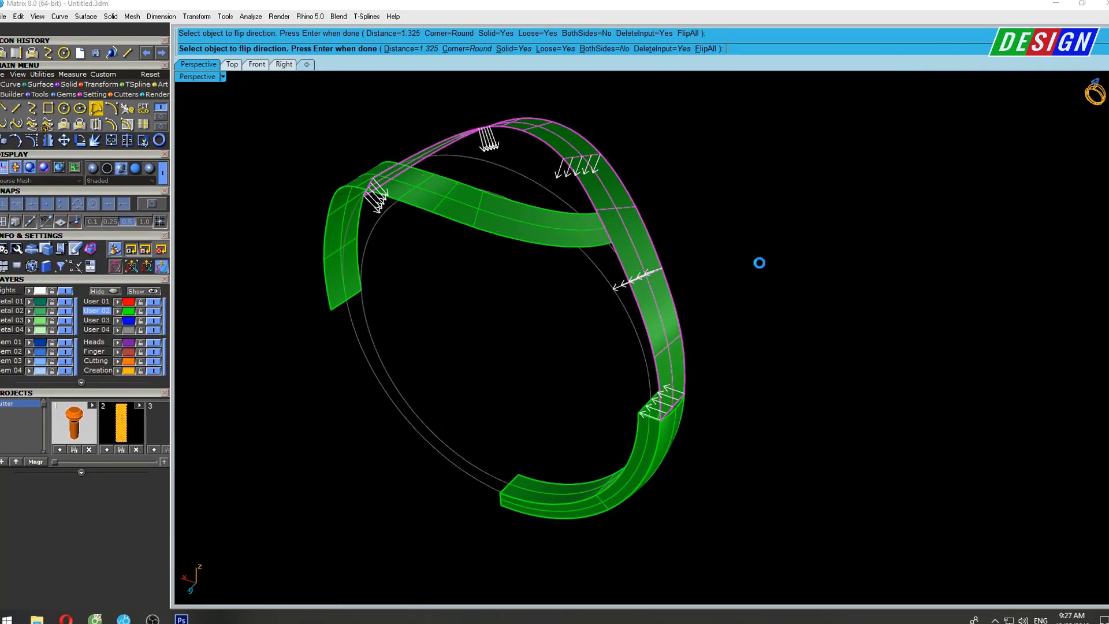
mouse_move(743, 258)
right_down()
mouse_move(630, 242)
mouse_move(684, 258)
right_up()
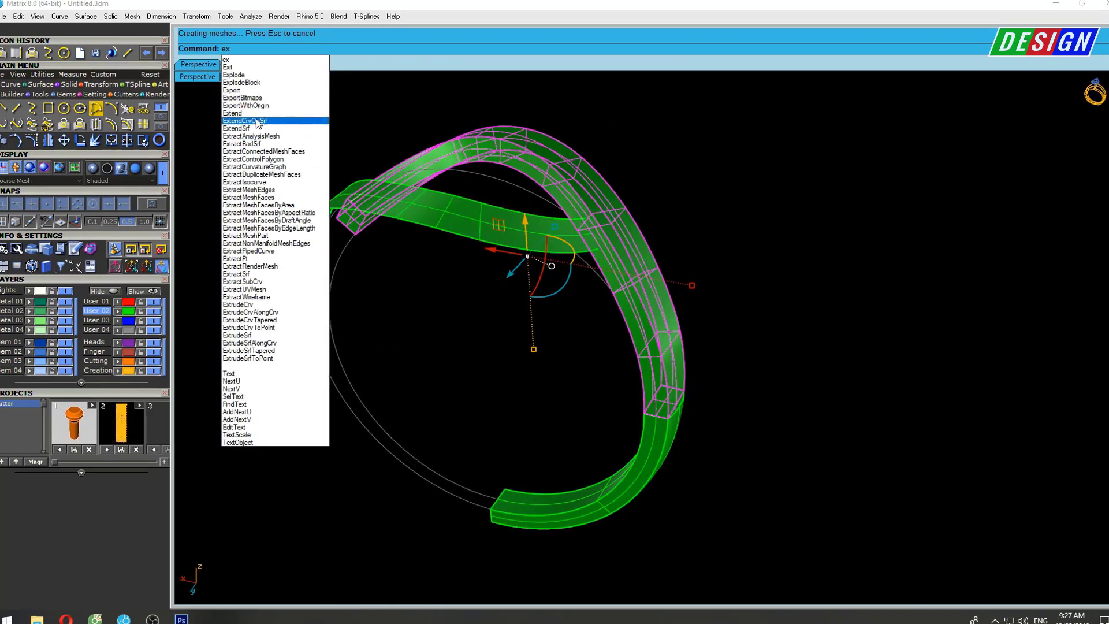
Explode the offset solid, group its surfaces, and select the lower band section.
click(245, 77)
mouse_move(639, 273)
right_down()
mouse_move(623, 243)
mouse_move(645, 253)
right_up()
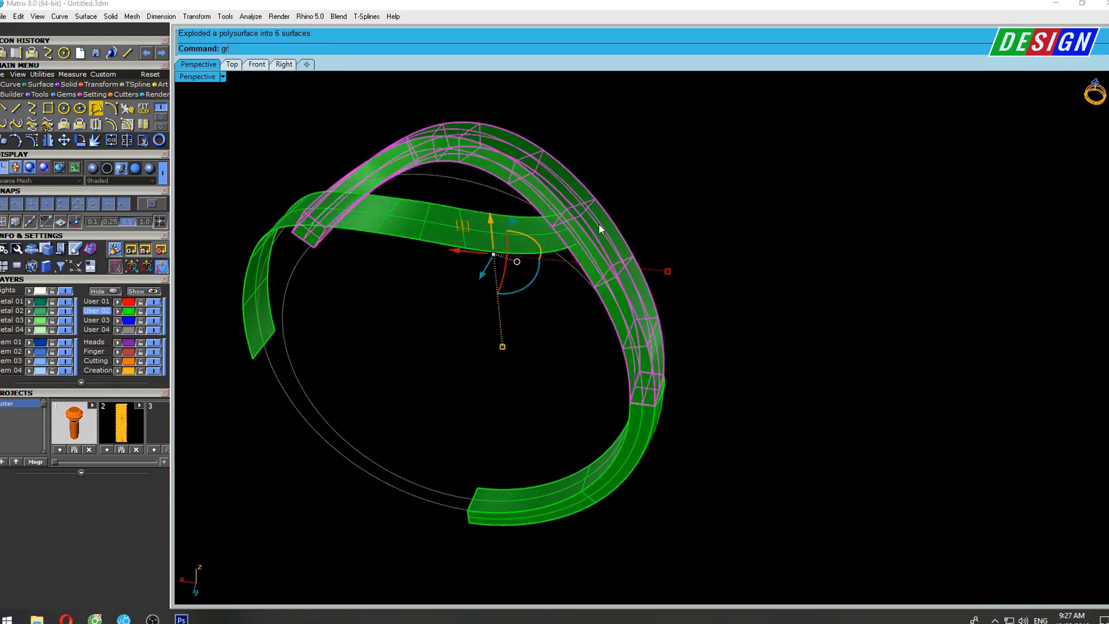
click(238, 91)
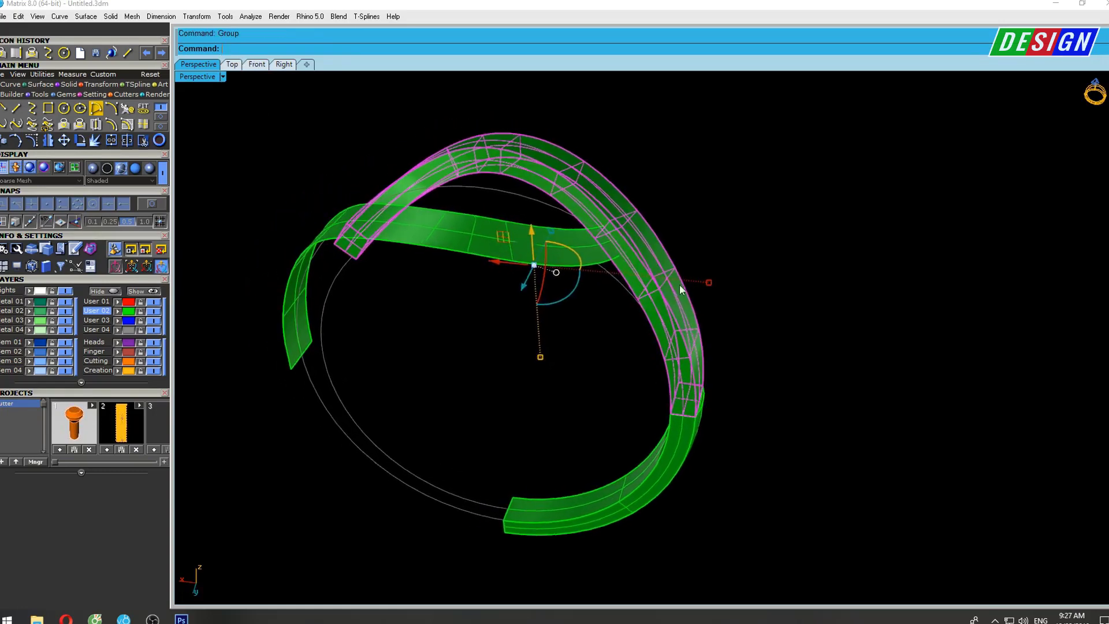
mouse_move(679, 284)
right_down()
mouse_move(706, 377)
mouse_move(636, 362)
right_up()
scroll(669, 467, up, 3)
click(699, 400)
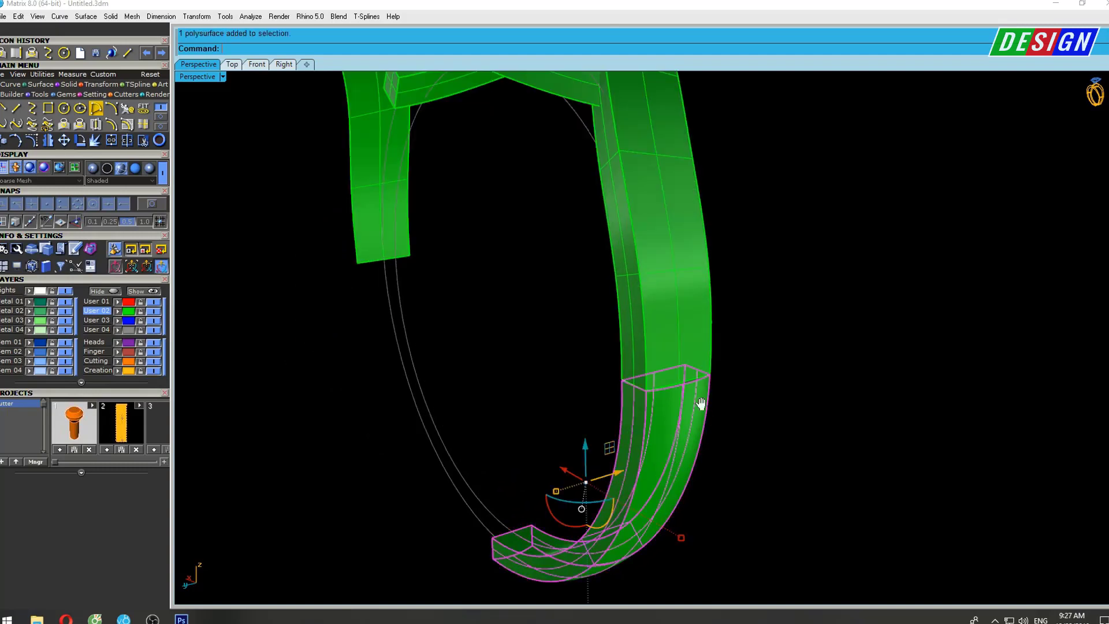
scroll(645, 387, up, 2)
Lock the lower band section and show the upper band's control points.
text(Lock)
key(Return)
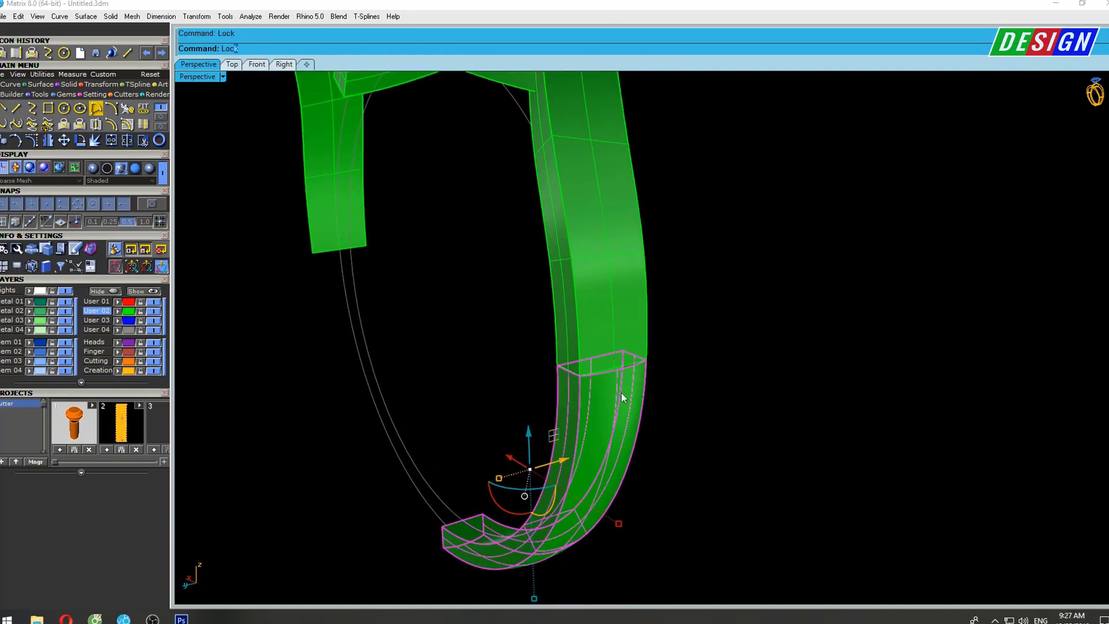
mouse_move(622, 393)
right_down()
mouse_move(645, 381)
mouse_move(658, 401)
right_up()
click(644, 381)
scroll(597, 396, up, 3)
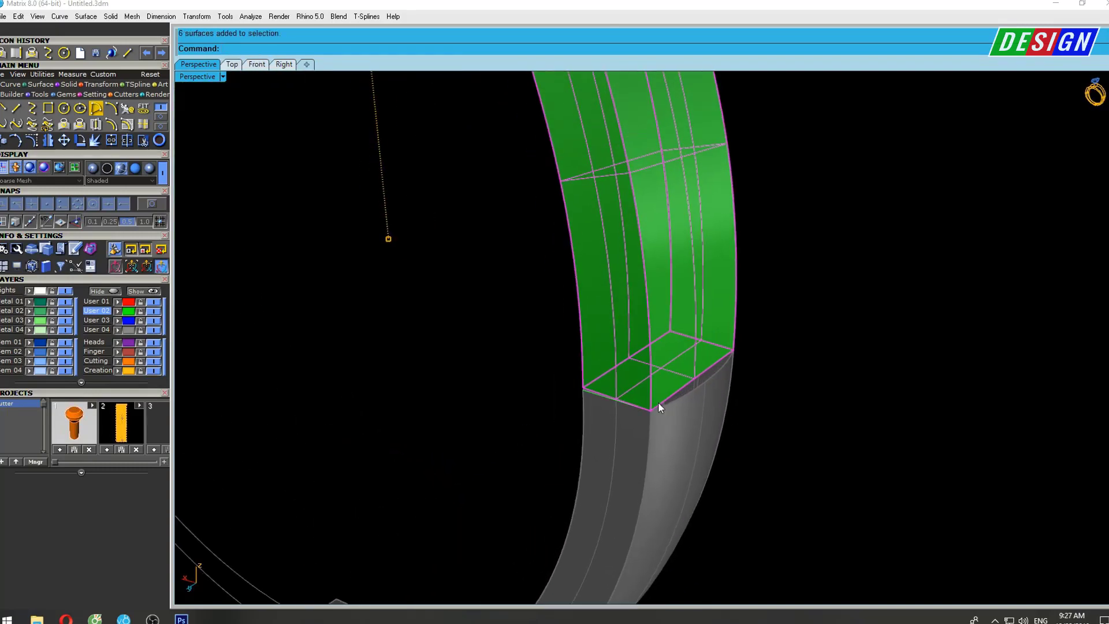
key(F10)
scroll(584, 405, up, 2)
scroll(574, 390, up, 2)
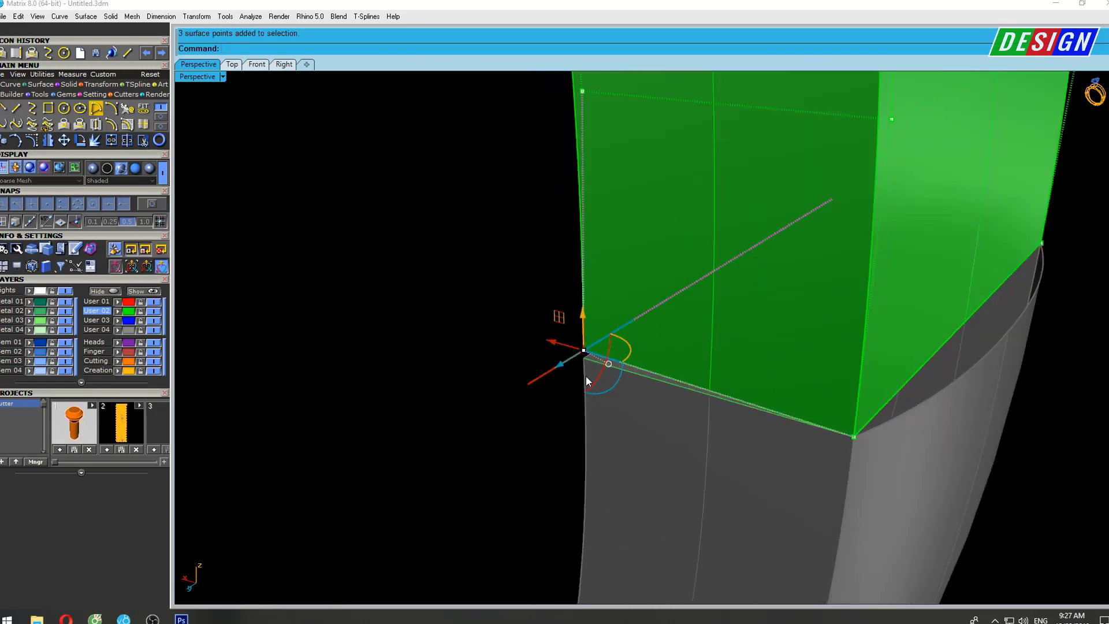
scroll(587, 371, up, 2)
text(Mo)
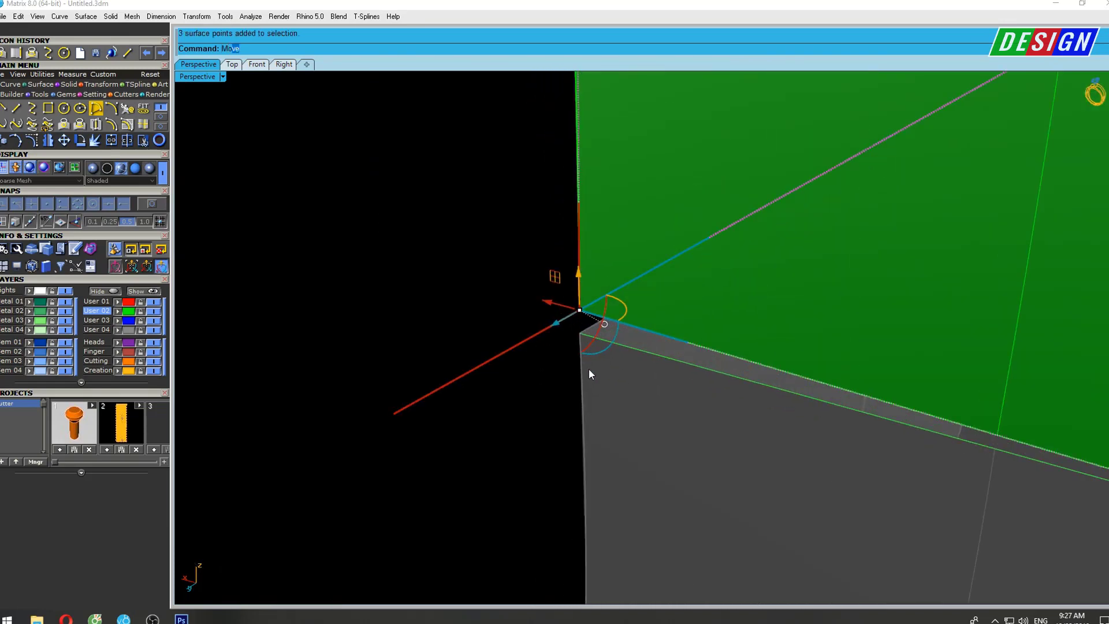
Move the green band's corner points to snap onto the grey band's corner.
key(Return)
scroll(584, 358, up, 3)
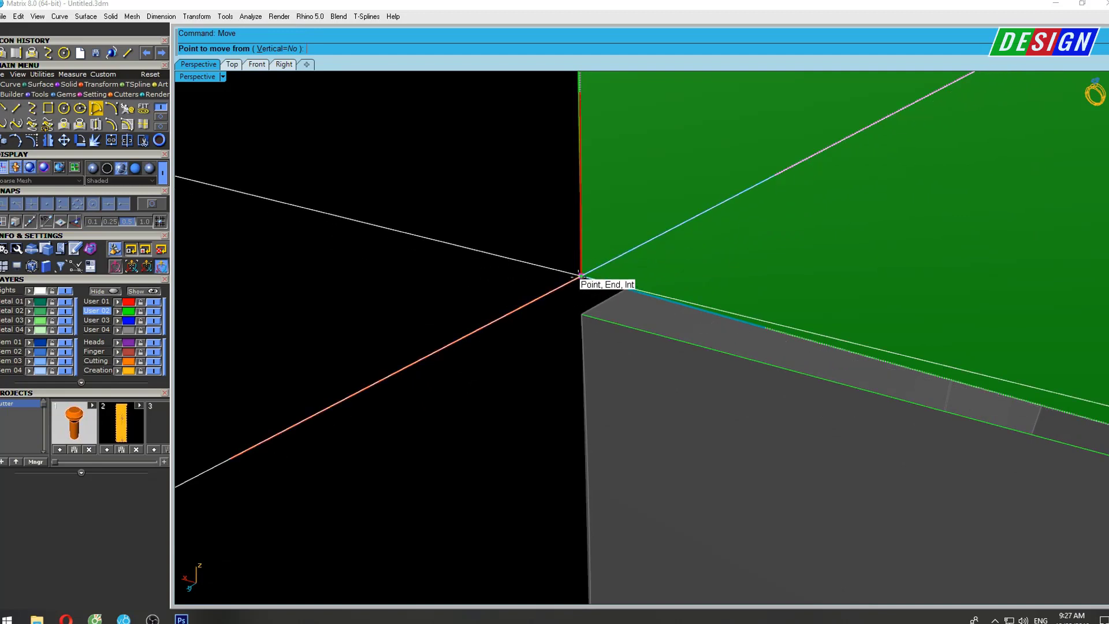
click(580, 277)
click(580, 315)
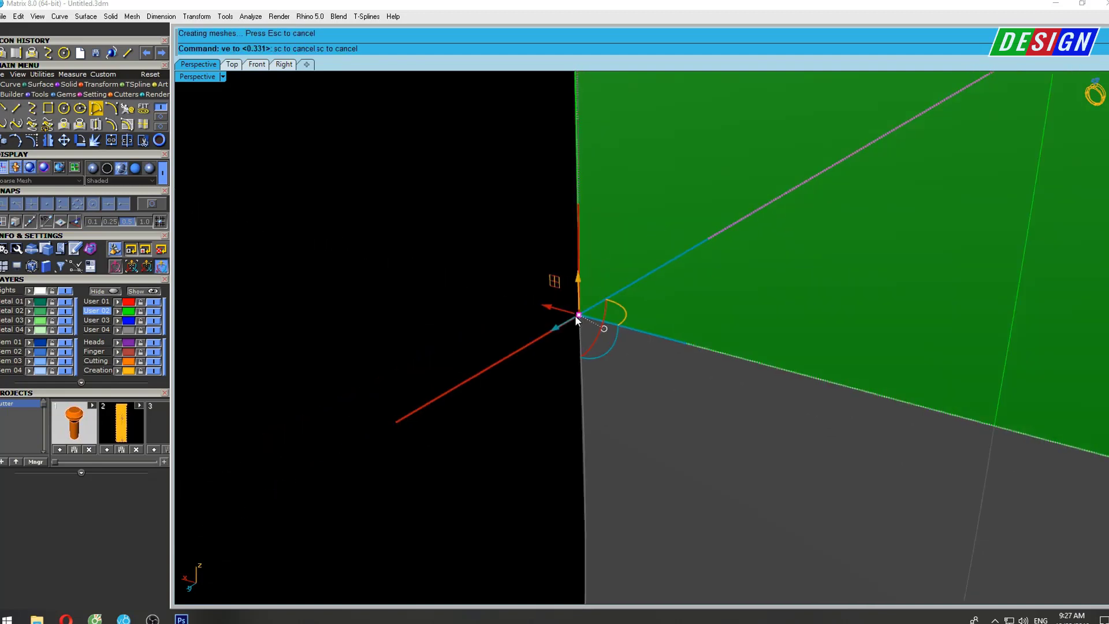
scroll(600, 323, down, 1)
scroll(612, 300, down, 3)
scroll(623, 288, down, 1)
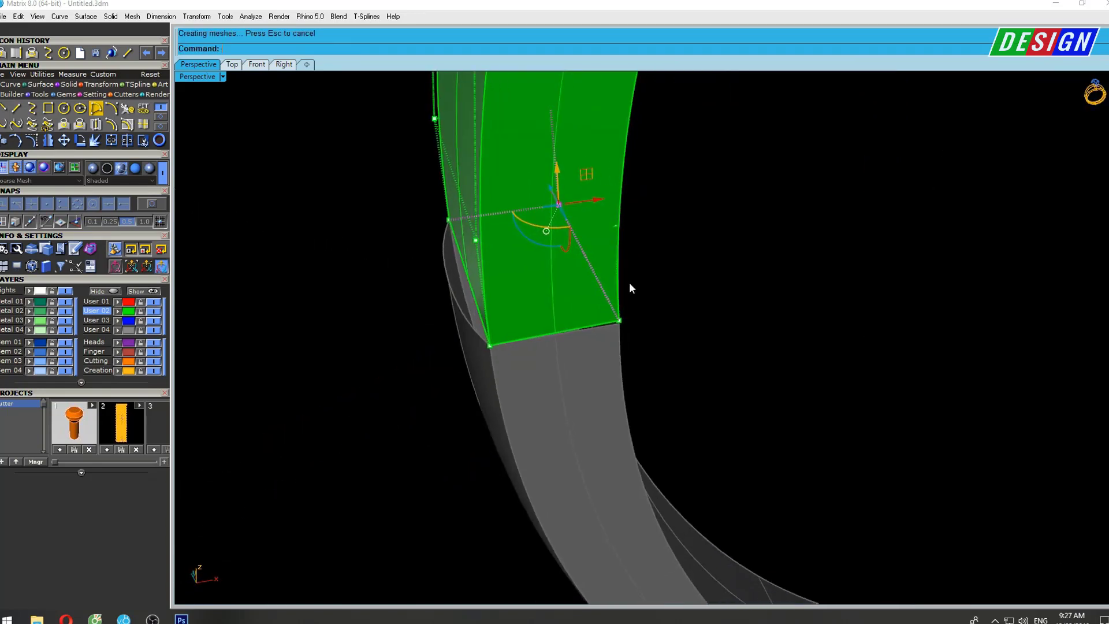
scroll(658, 322, up, 5)
Snap three more corner points onto the grey band's corner and maximize the Front view.
drag(681, 334, 720, 246)
scroll(706, 294, up, 2)
key(Return)
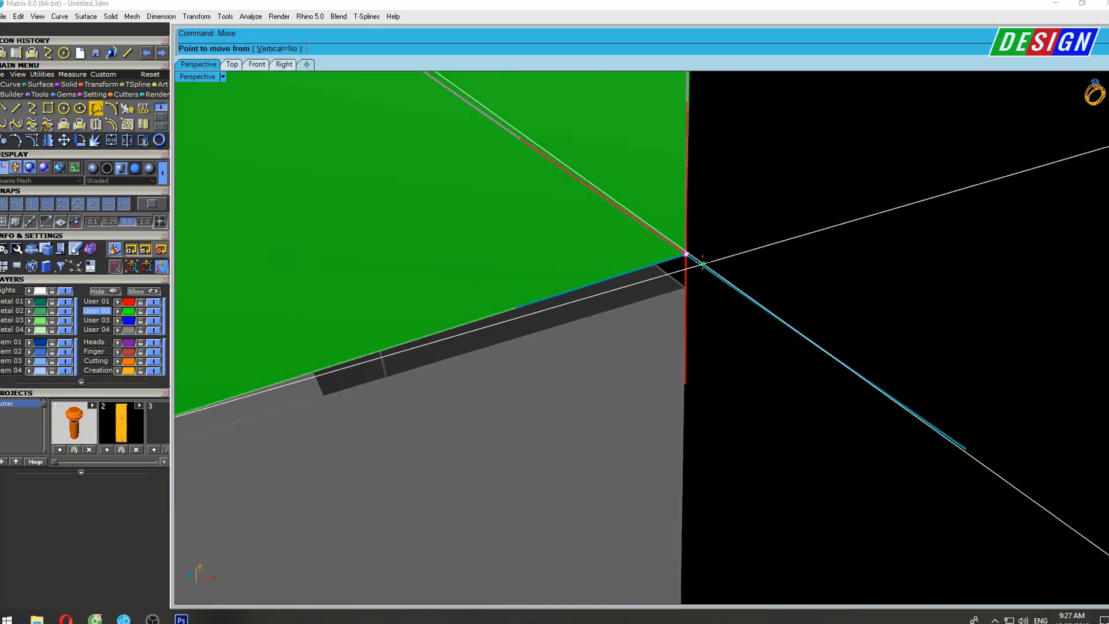
click(685, 253)
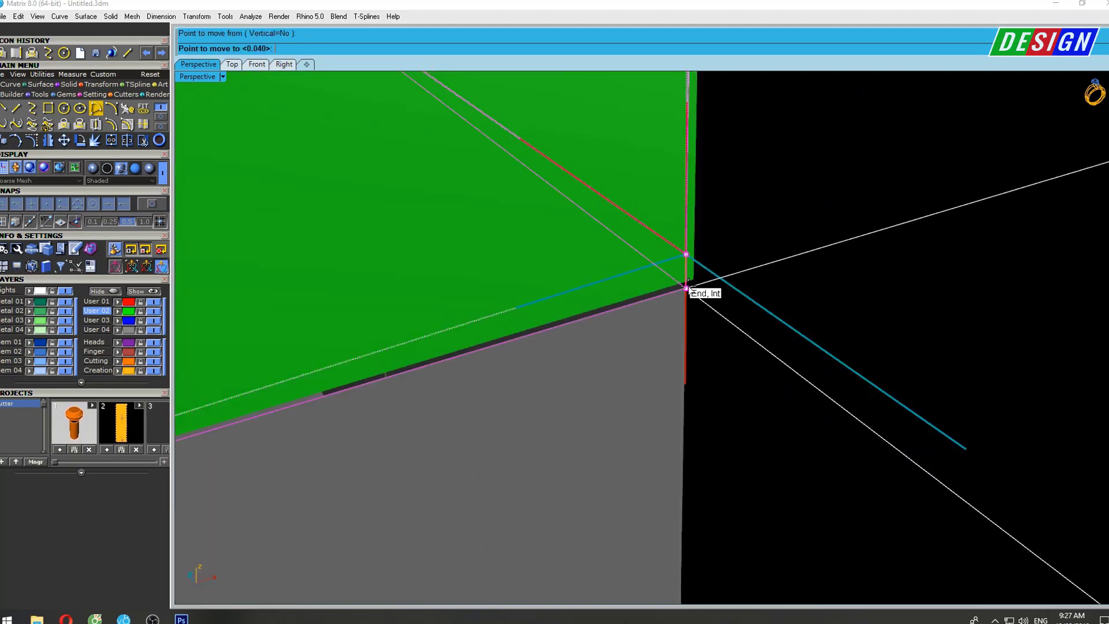
click(687, 285)
scroll(656, 314, down, 3)
key(ctrl+F2)
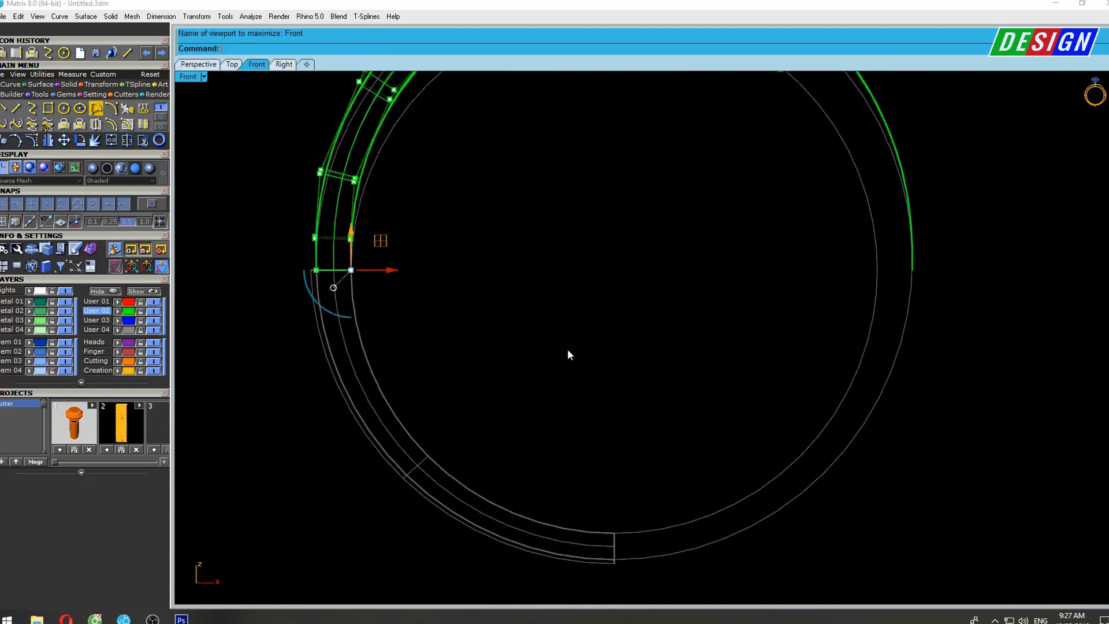
Reposition the band's corner and end control points to align the profile near the crossing.
scroll(417, 222, up, 5)
scroll(450, 252, up, 2)
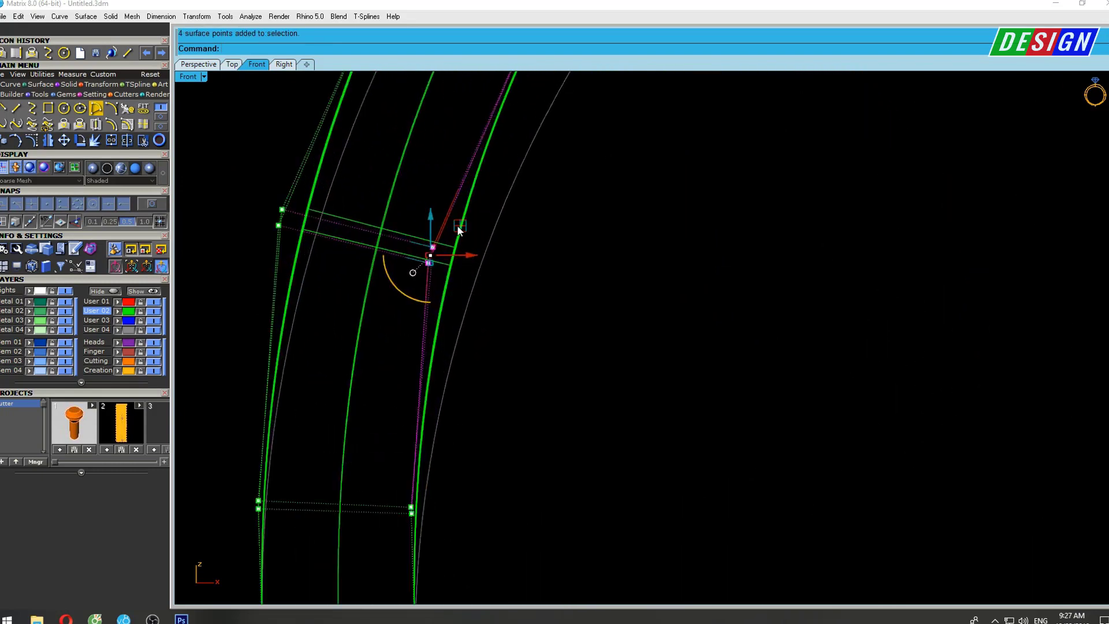
drag(451, 252, 483, 235)
right_drag(486, 307, 548, 227)
drag(544, 295, 543, 289)
scroll(537, 248, up, 3)
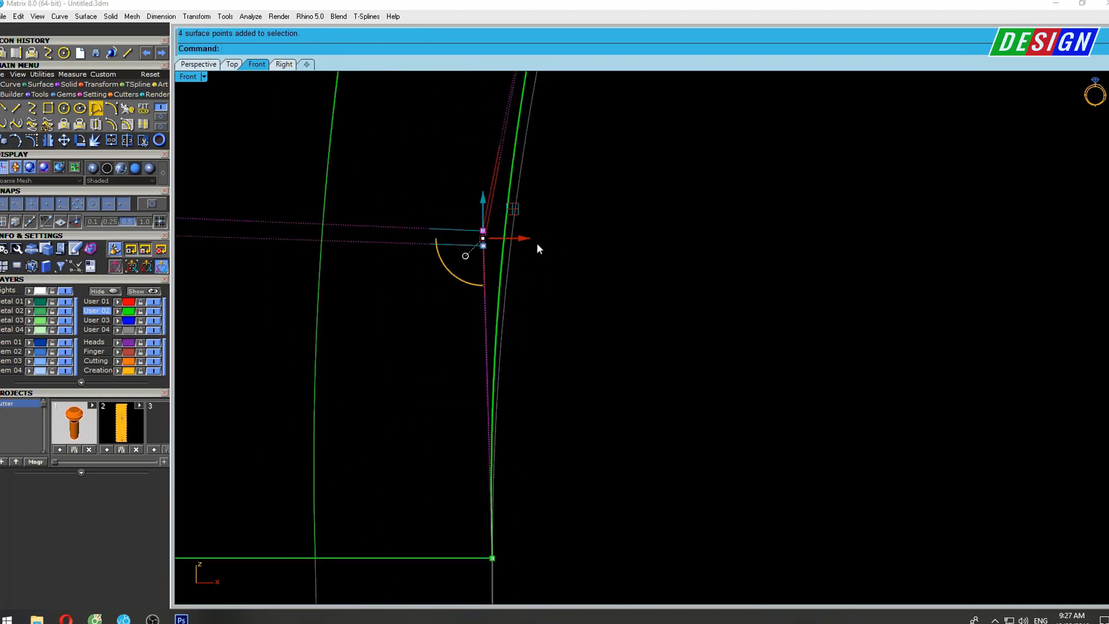
drag(523, 243, 532, 238)
scroll(533, 239, down, 2)
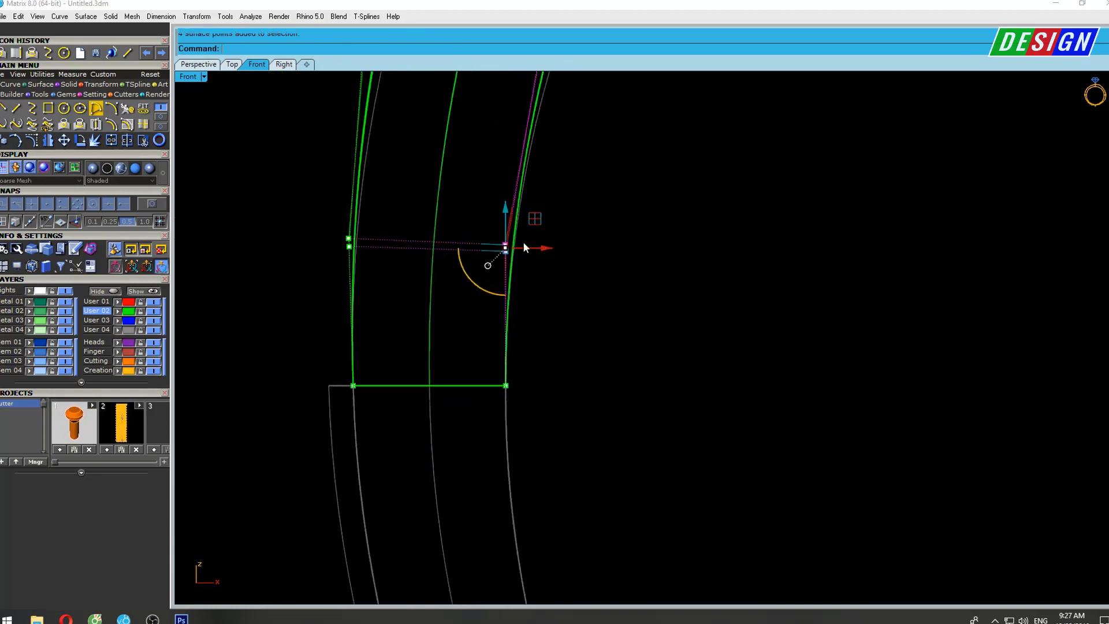
right_drag(523, 241, 555, 286)
Select four control points and shift them down-right onto the band profile.
scroll(556, 285, down, 3)
right_drag(626, 186, 497, 308)
scroll(496, 308, up, 3)
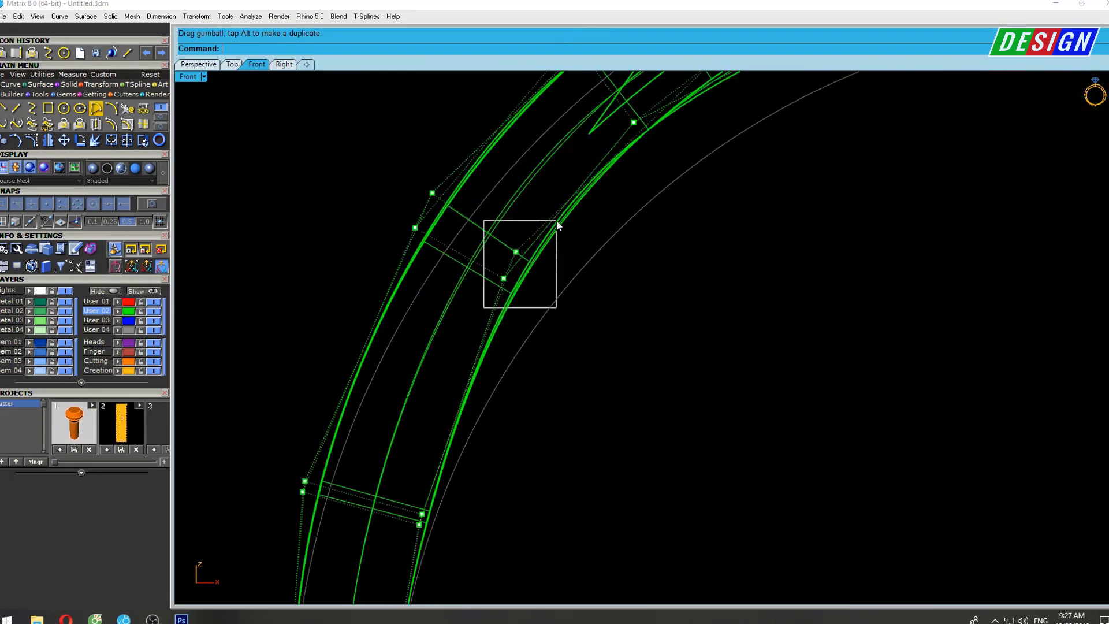
mouse_move(557, 307)
mouse_down()
mouse_move(483, 218)
mouse_move(564, 248)
mouse_move(687, 155)
mouse_up()
right_drag(678, 184, 631, 191)
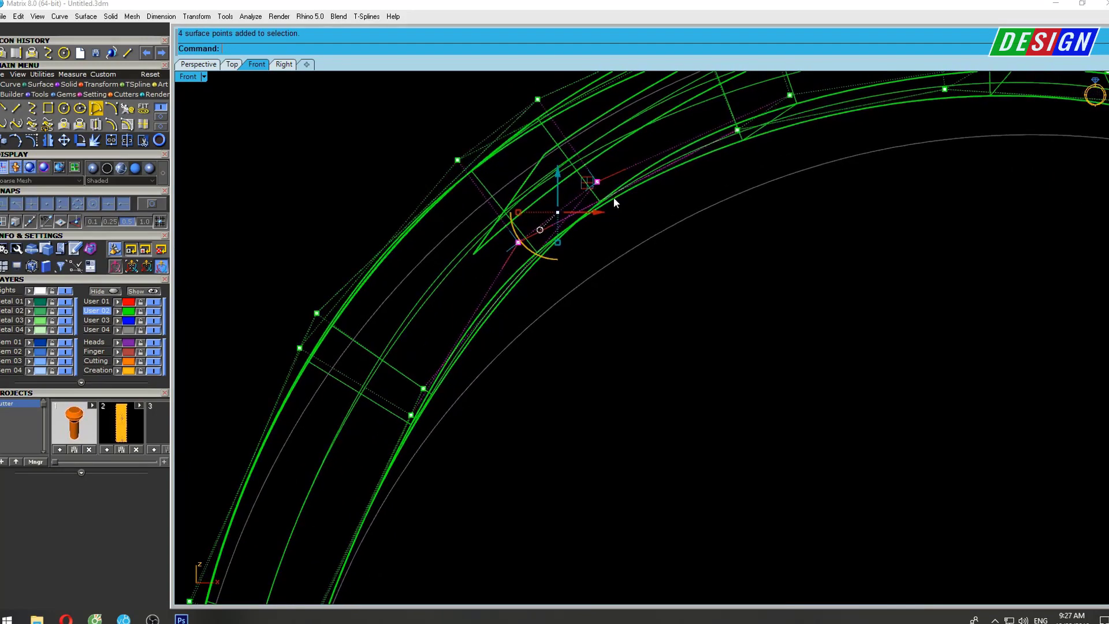
drag(587, 183, 607, 208)
right_drag(380, 370, 414, 292)
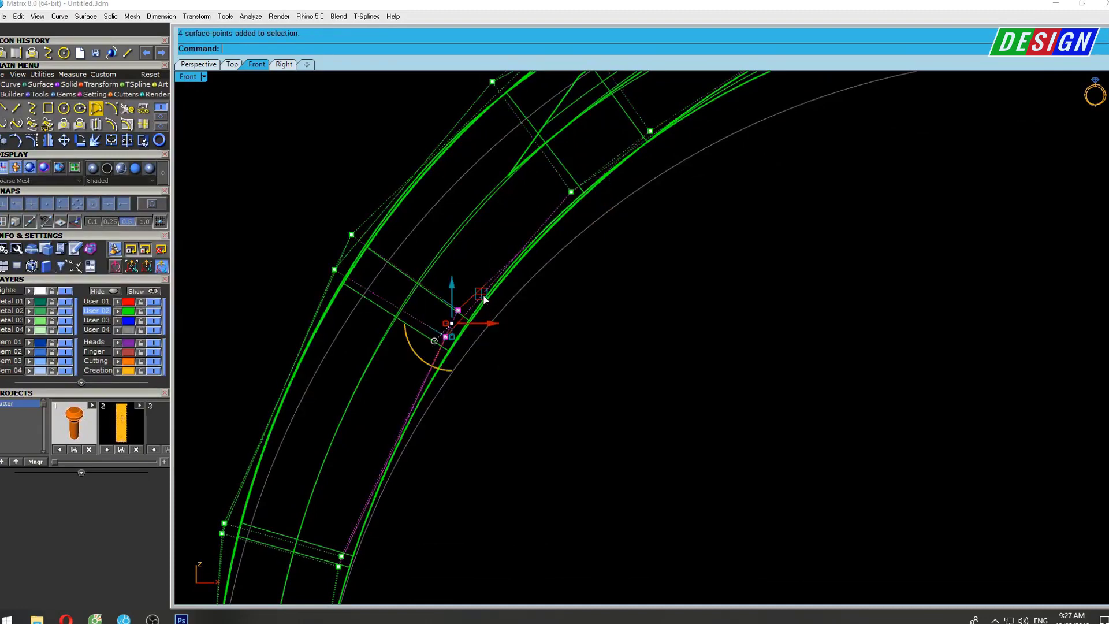
drag(484, 299, 490, 305)
Move the next set of control points to smooth the band, then lower two more.
right_drag(490, 304, 646, 202)
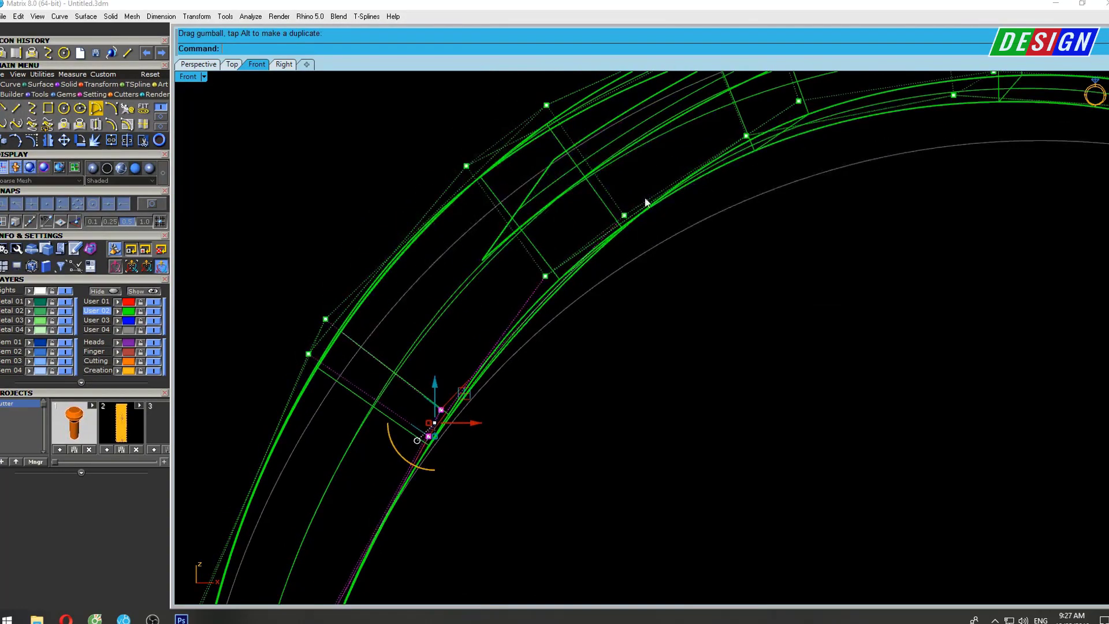
mouse_move(538, 285)
mouse_down()
mouse_move(636, 214)
mouse_move(626, 230)
mouse_up()
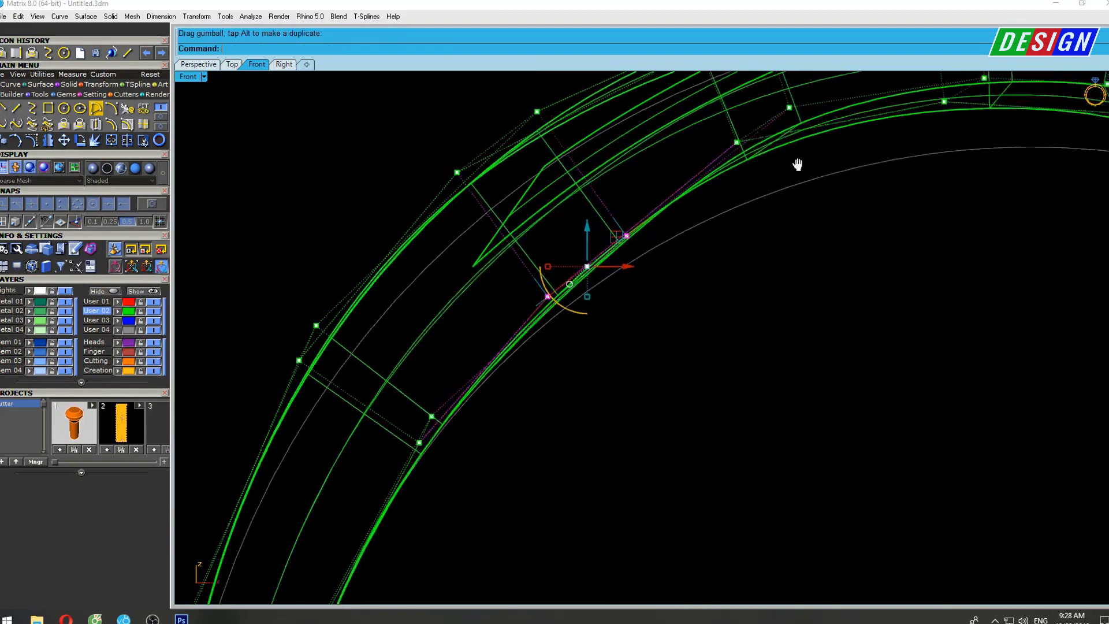
mouse_move(797, 166)
right_down()
mouse_move(539, 314)
mouse_move(702, 171)
right_up()
drag(618, 185, 632, 231)
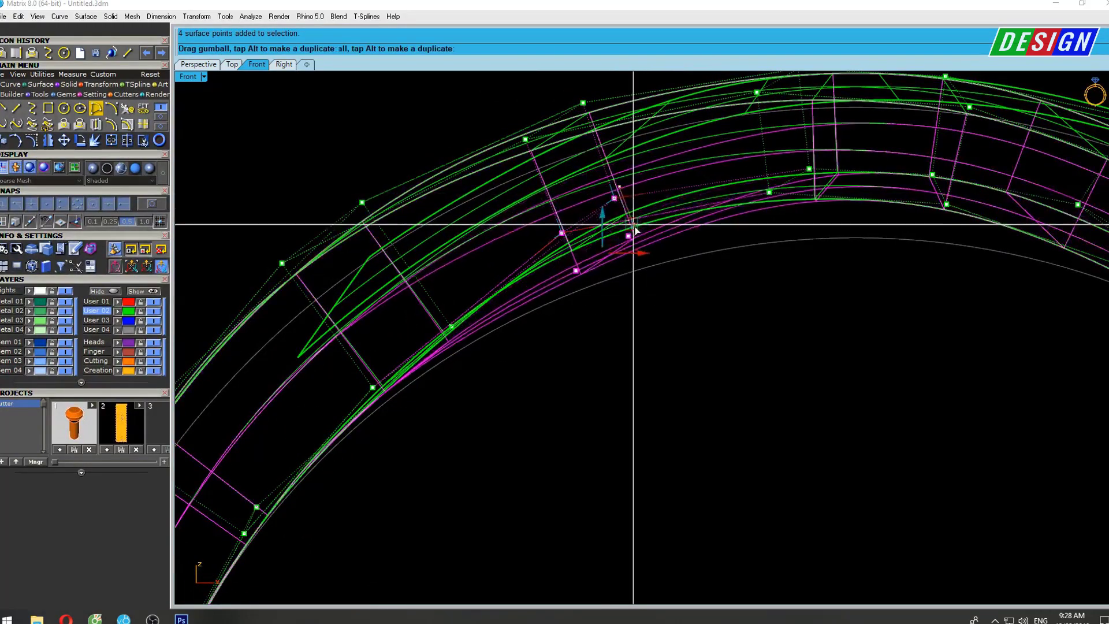
right_drag(878, 238, 654, 240)
mouse_move(553, 262)
mouse_down()
mouse_move(637, 138)
mouse_move(581, 176)
mouse_up()
right_drag(746, 224, 563, 267)
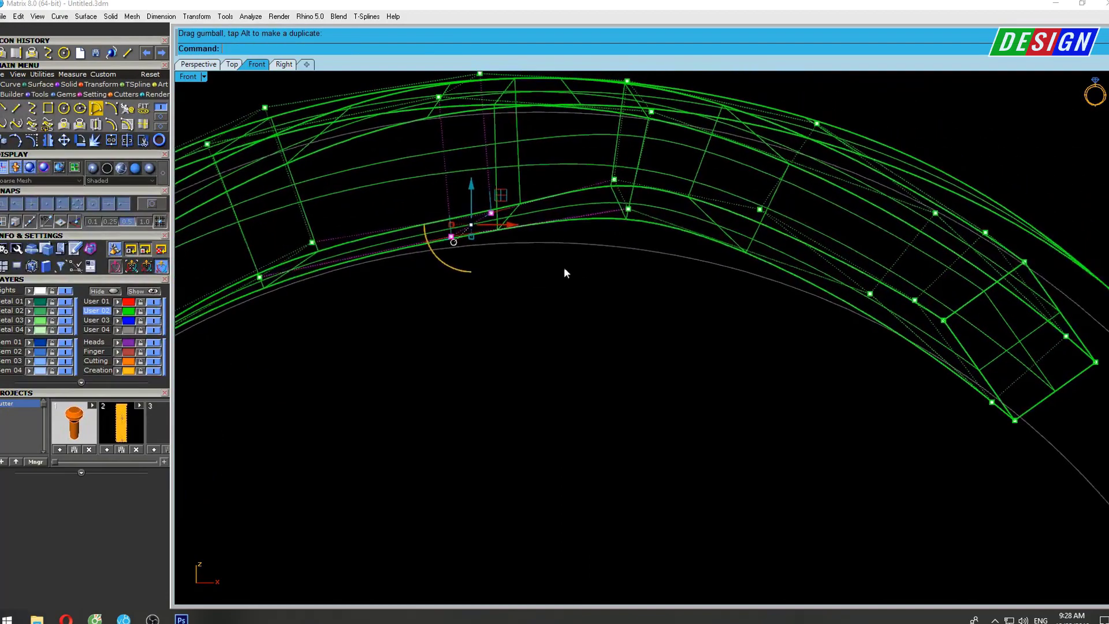
drag(654, 173, 653, 198)
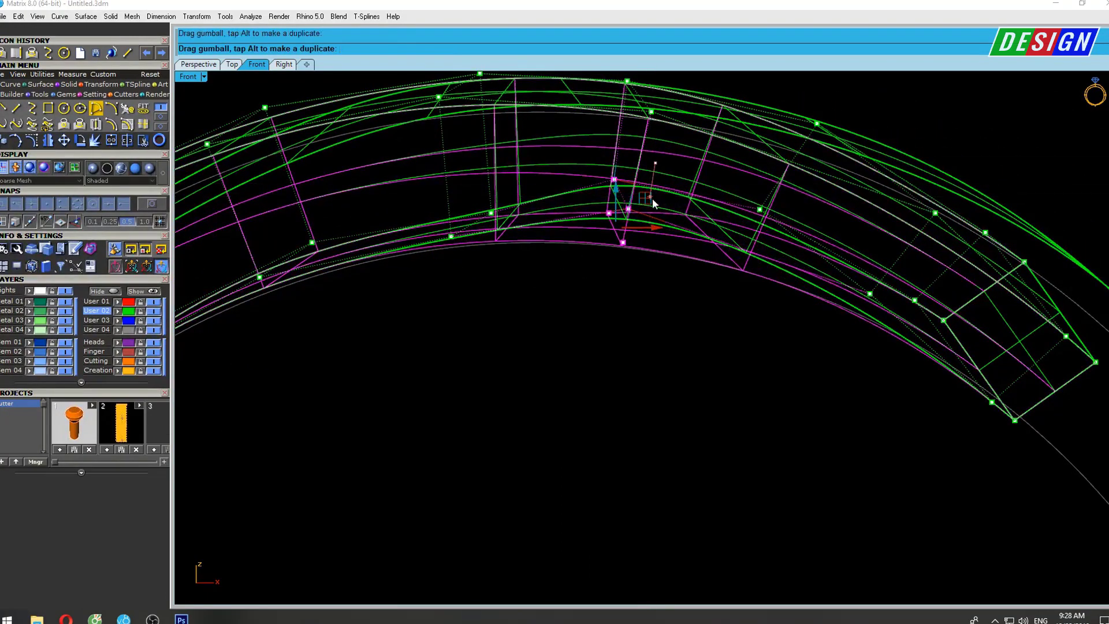
Move the band's lower-corner points into place and shift two points up-left.
right_drag(855, 273, 779, 241)
scroll(864, 376, up, 5)
drag(919, 421, 985, 381)
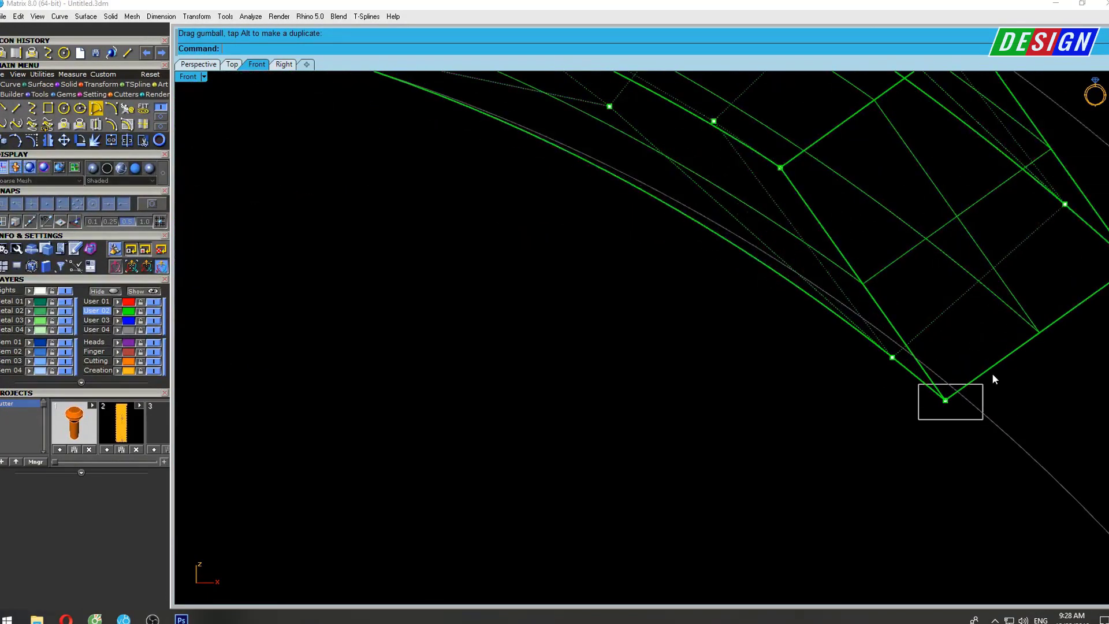
right_drag(946, 386, 781, 324)
drag(779, 320, 807, 310)
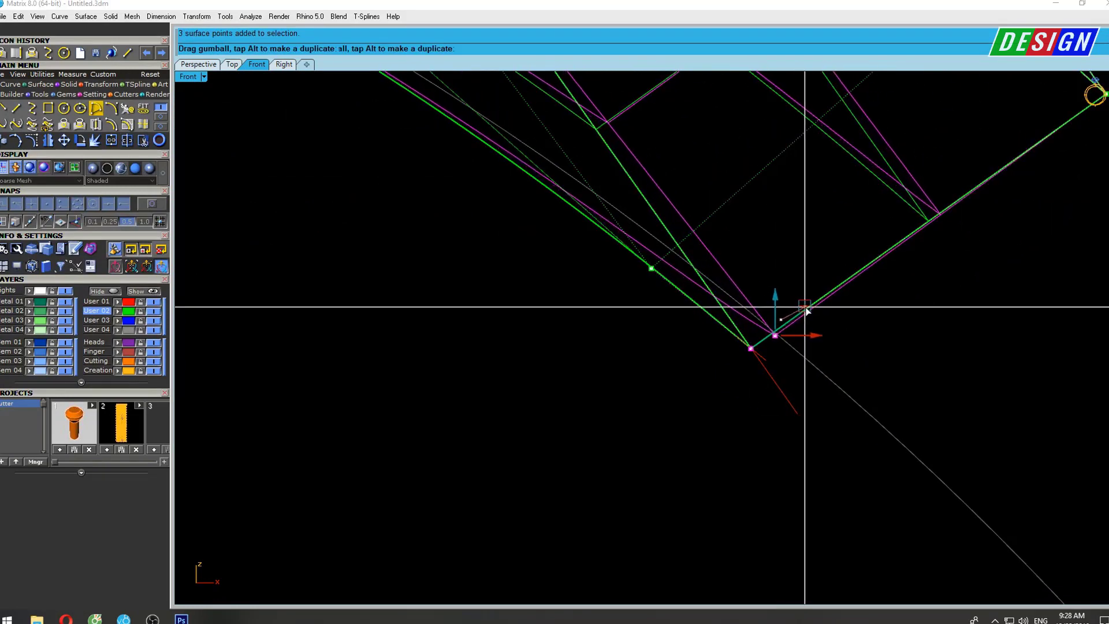
mouse_move(606, 299)
mouse_down()
mouse_move(702, 239)
mouse_move(697, 220)
mouse_up()
scroll(653, 193, down, 3)
right_drag(652, 193, 816, 297)
Pull the control points along the curved rail downward, one by one.
scroll(705, 217, up, 2)
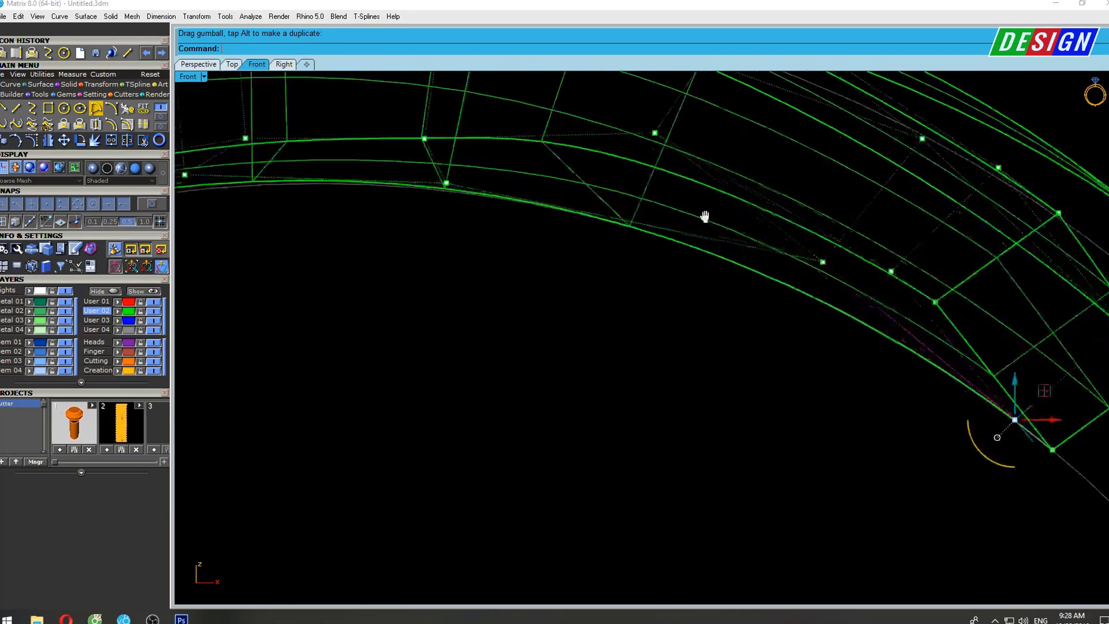
scroll(703, 191, up, 2)
drag(771, 120, 771, 168)
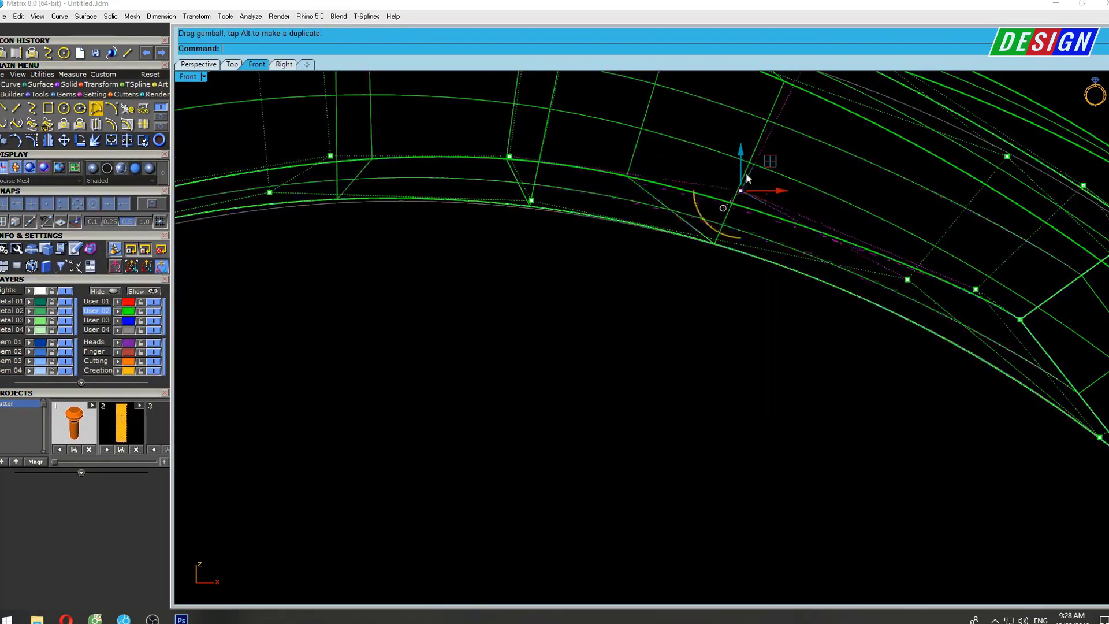
right_drag(484, 169, 582, 191)
drag(606, 142, 606, 150)
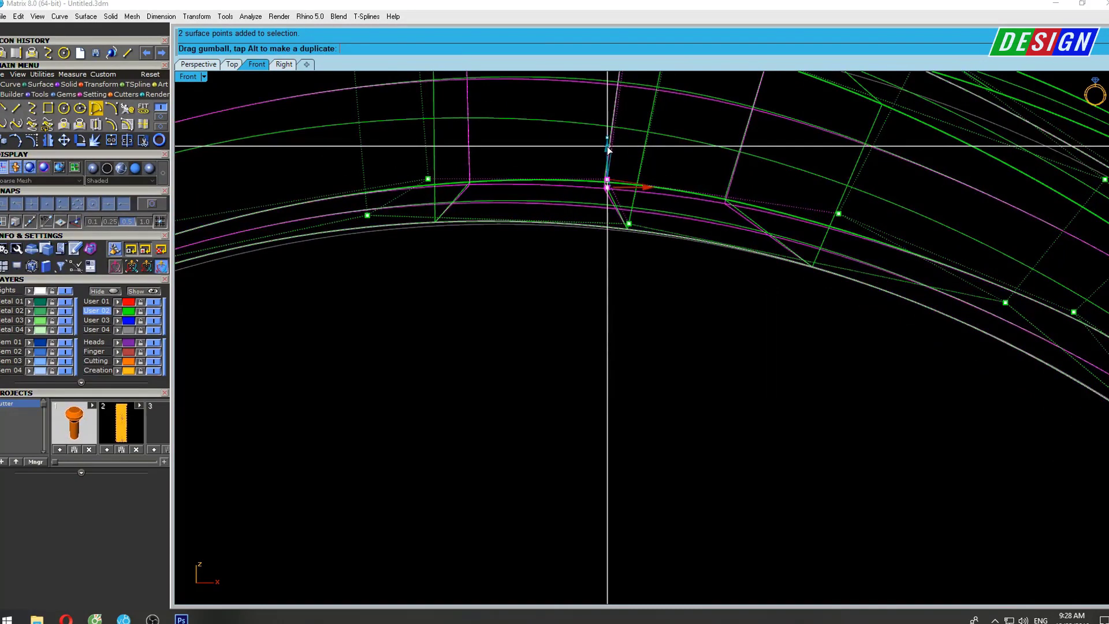
click(839, 214)
drag(838, 178, 839, 187)
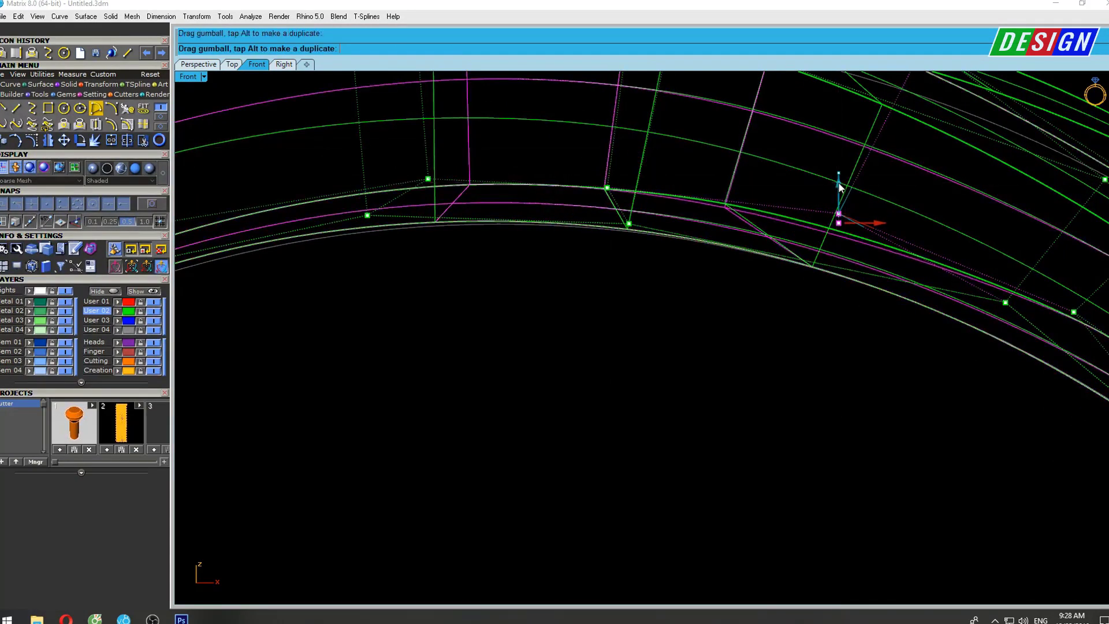
right_drag(222, 264, 466, 270)
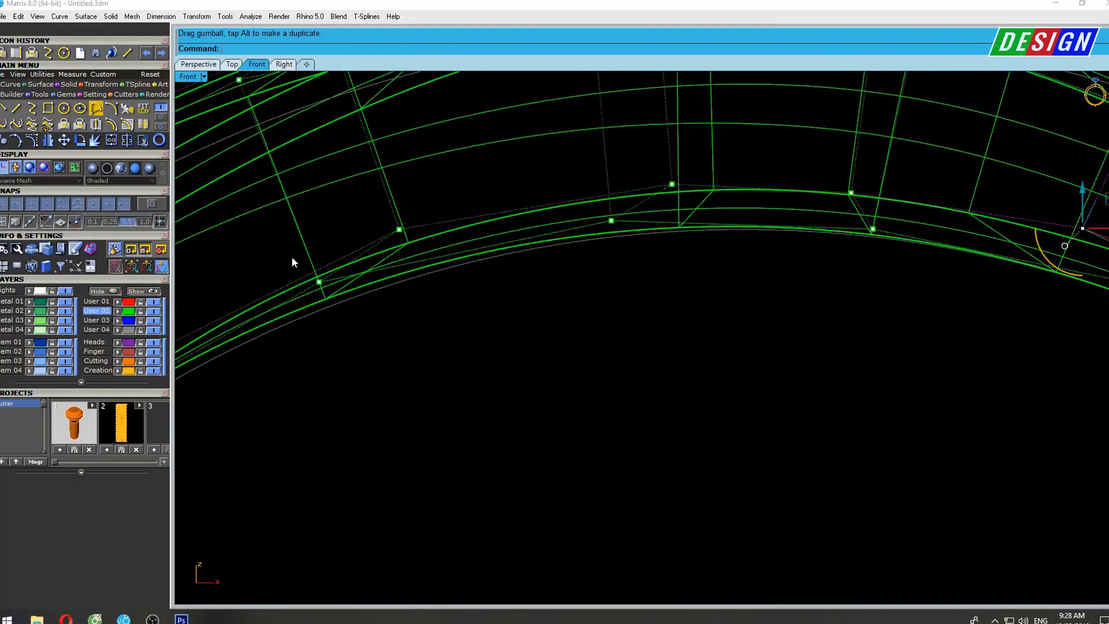
drag(346, 254, 349, 265)
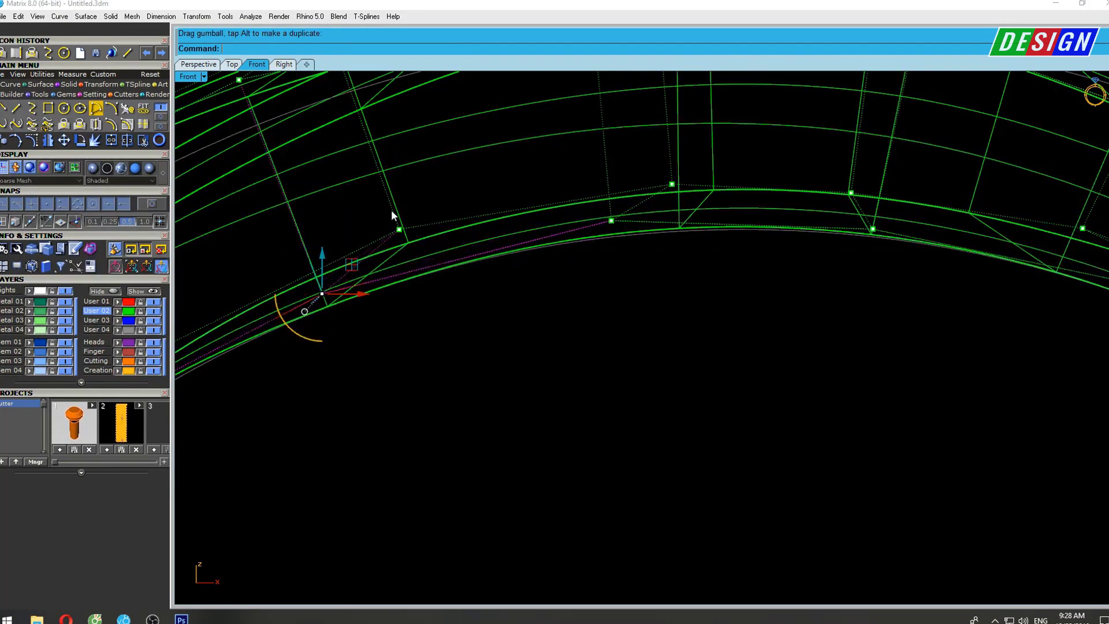
Lower further individual control points onto the rail with small nudges.
click(399, 229)
drag(428, 203, 431, 212)
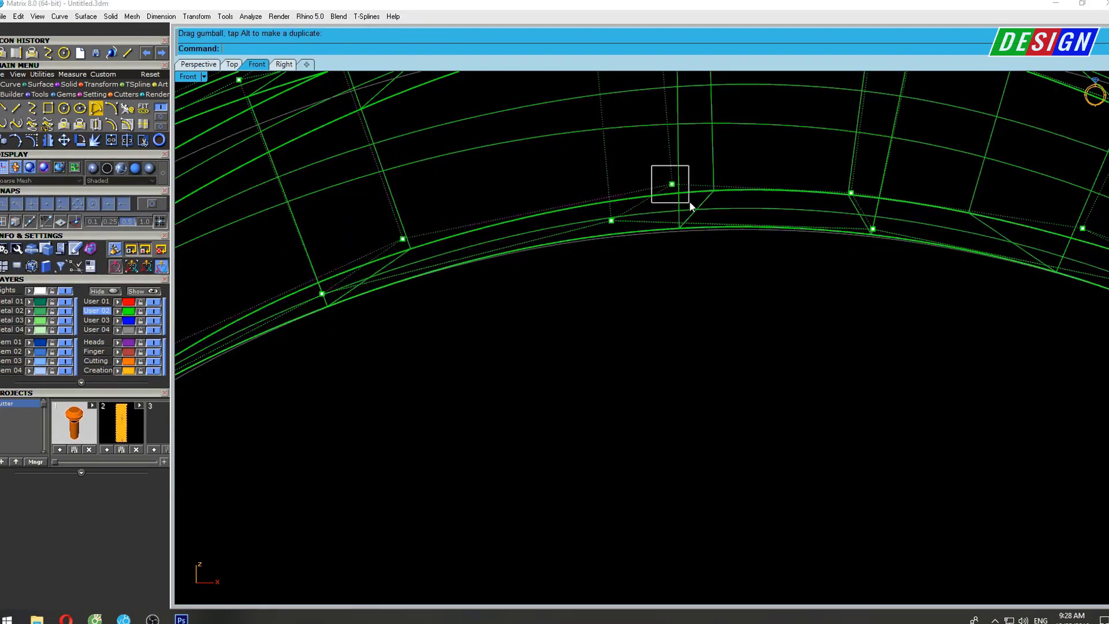
drag(672, 144, 672, 150)
click(611, 221)
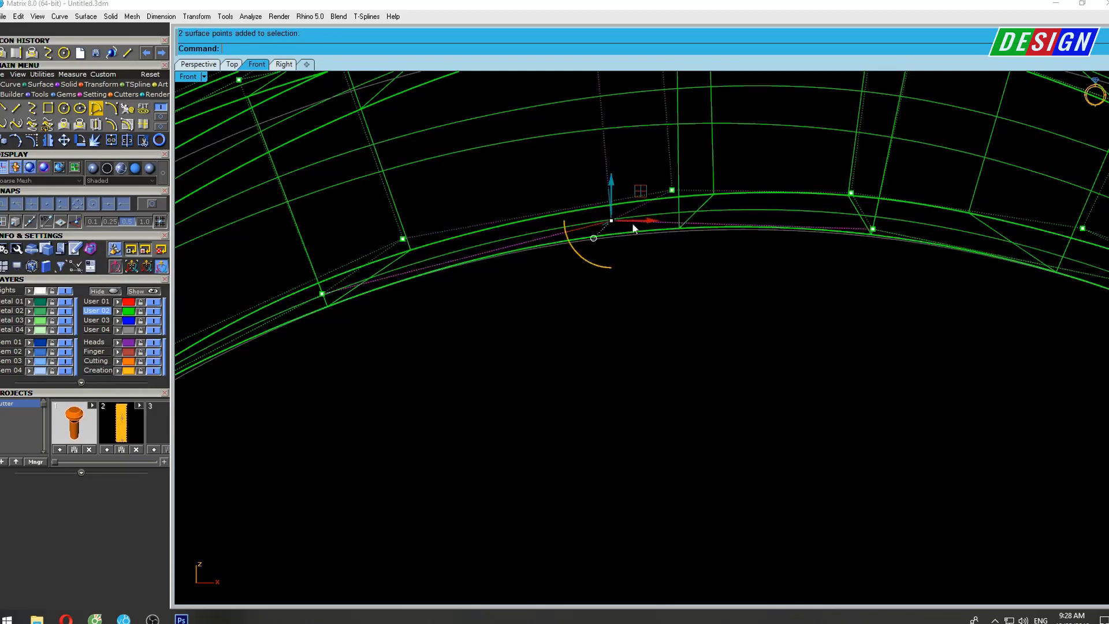
drag(612, 183, 613, 185)
scroll(649, 255, down, 3)
scroll(573, 275, down, 2)
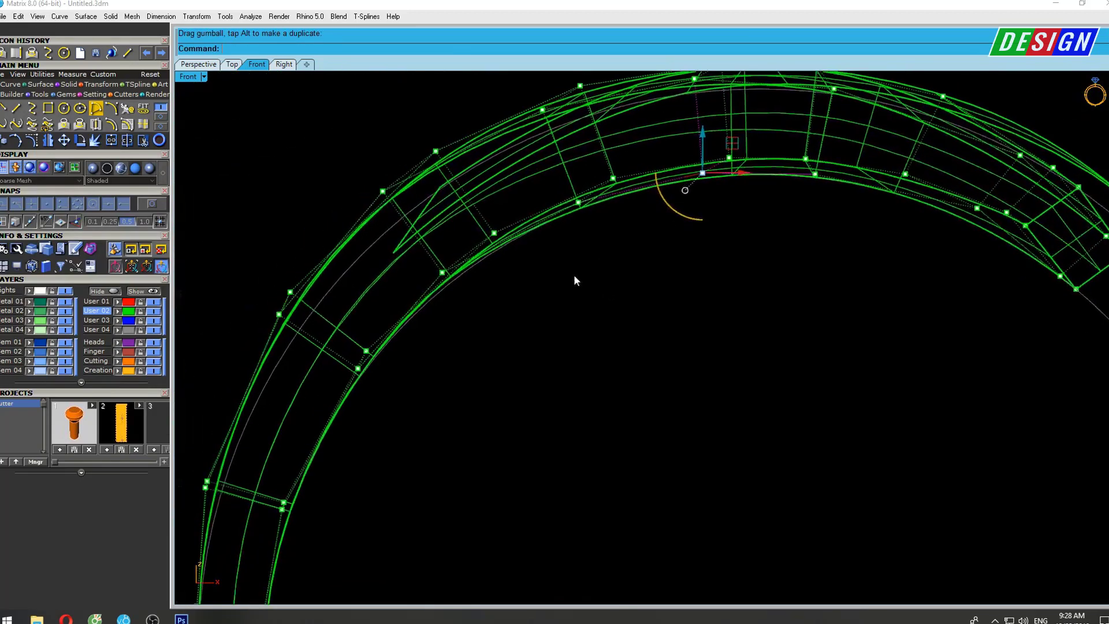
scroll(444, 279, up, 3)
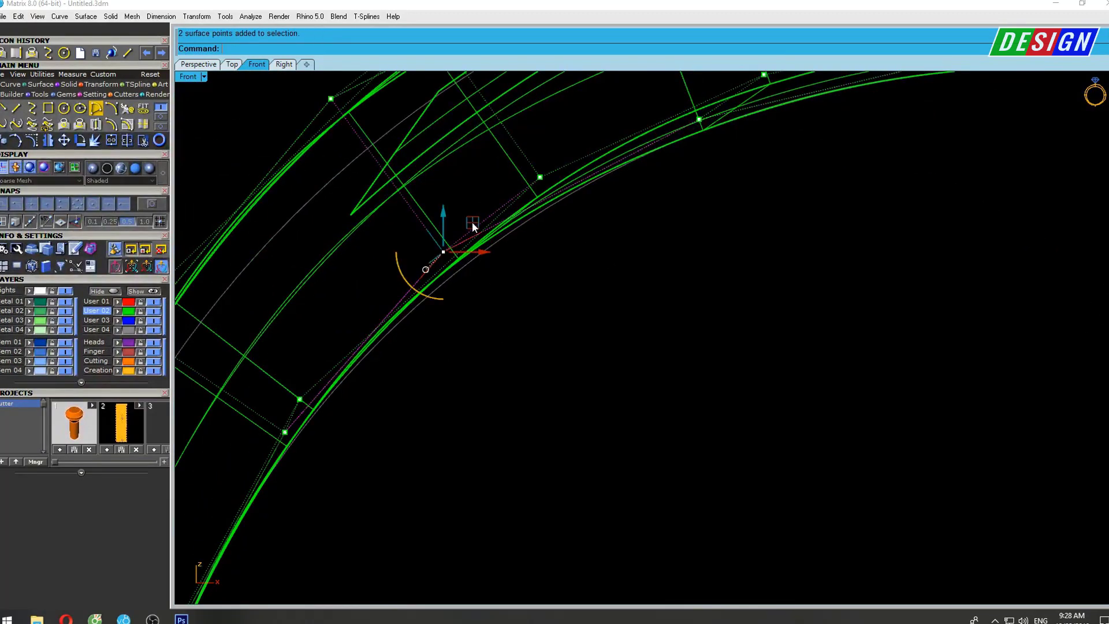
drag(473, 222, 477, 227)
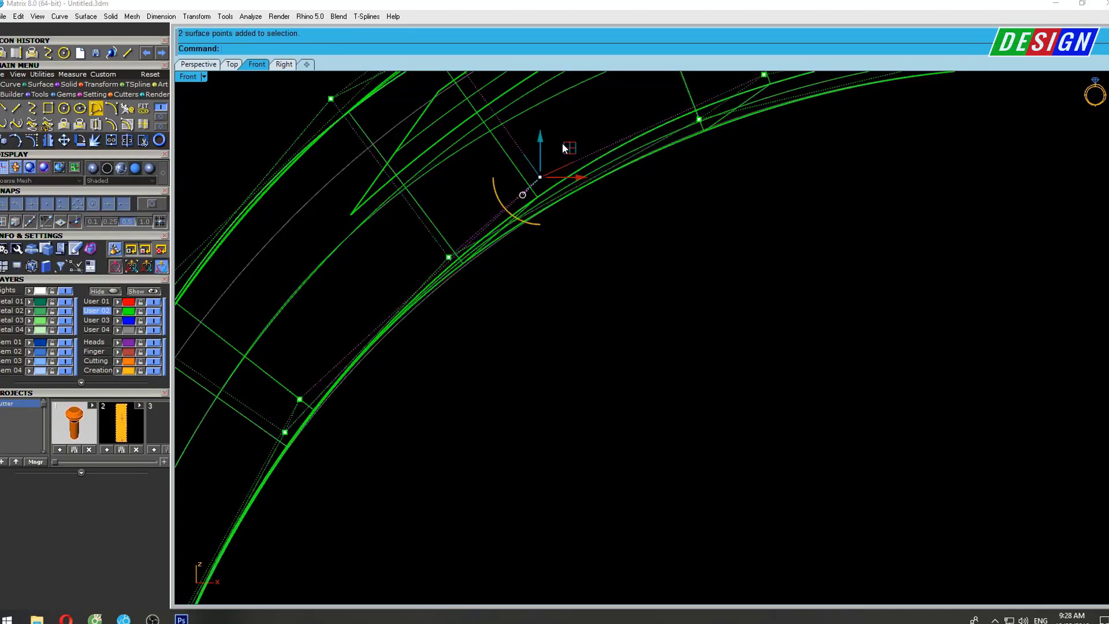
Nudge the remaining points along the arc, center the ring and enlarge the perspective view.
drag(564, 145, 565, 146)
scroll(523, 194, down, 3)
scroll(525, 191, down, 2)
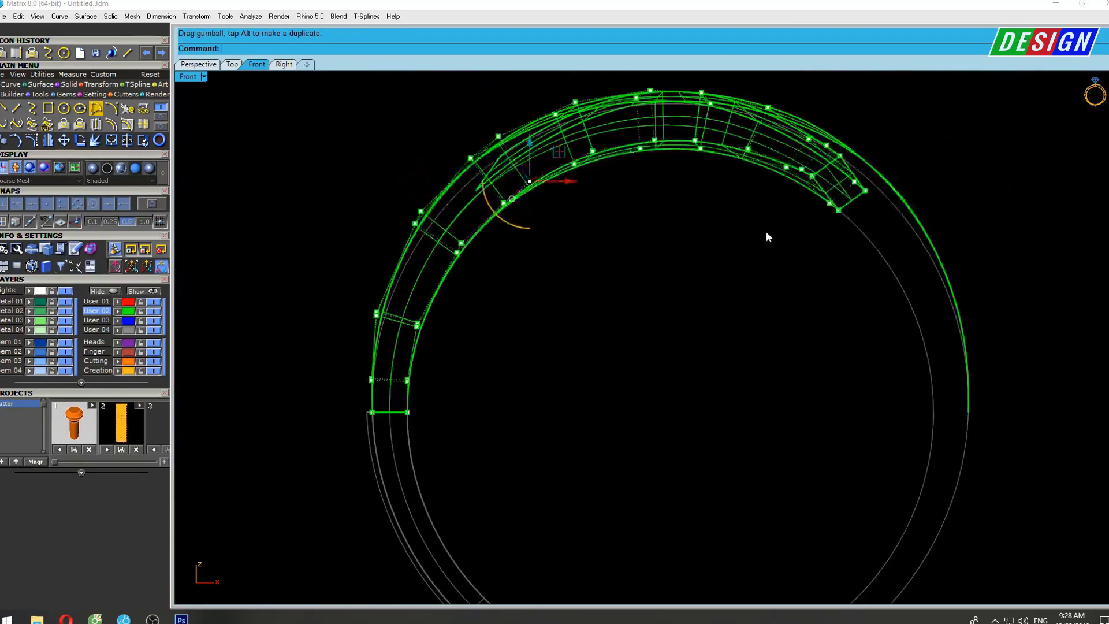
right_drag(767, 236, 687, 261)
key(ctrl+F4)
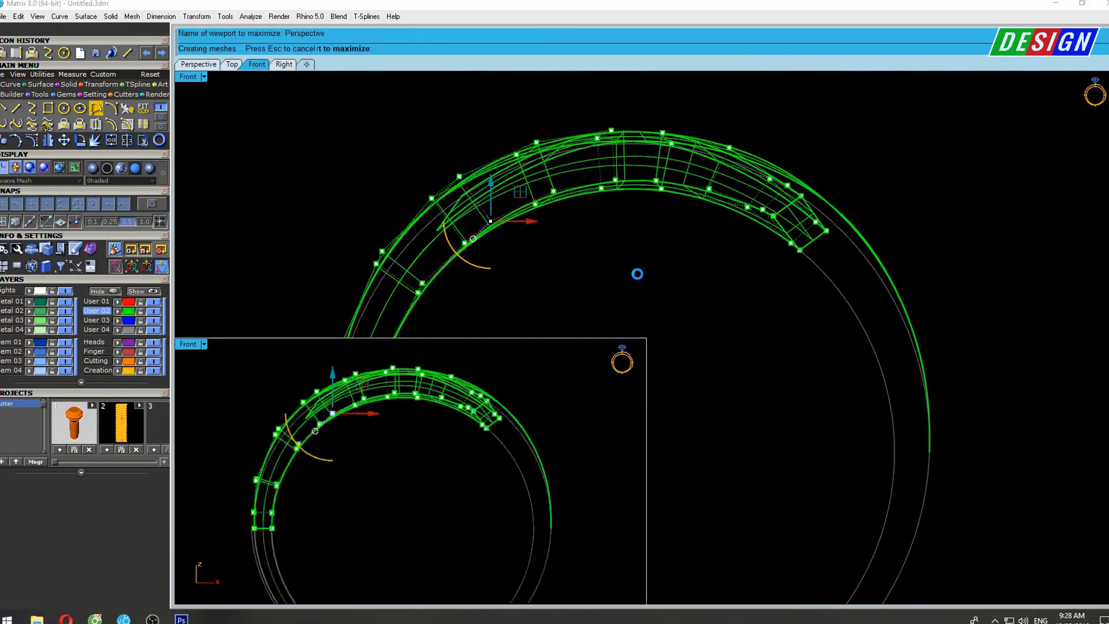
Preview the ring with plastic shading and orbit around it.
text(s)
key(Return)
mouse_move(601, 234)
right_down()
mouse_move(656, 265)
mouse_move(742, 280)
mouse_move(625, 212)
mouse_move(644, 283)
right_up()
key(Escape)
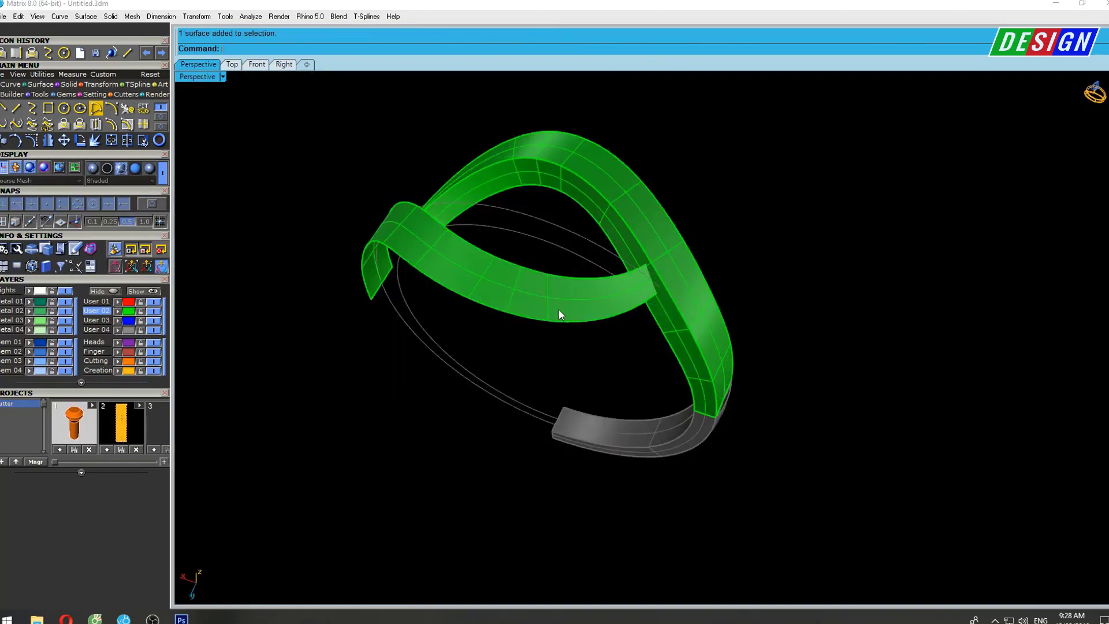
Delete the crossing band and select the remaining twisted band.
ctrl+shift+click(564, 287)
key(Return)
mouse_move(569, 280)
right_down()
mouse_move(738, 228)
mouse_move(636, 215)
mouse_move(602, 227)
right_up()
click(622, 214)
Maximize Top view, centre the band, and preview it shaded with control points toggled.
key(ctrl+F1)
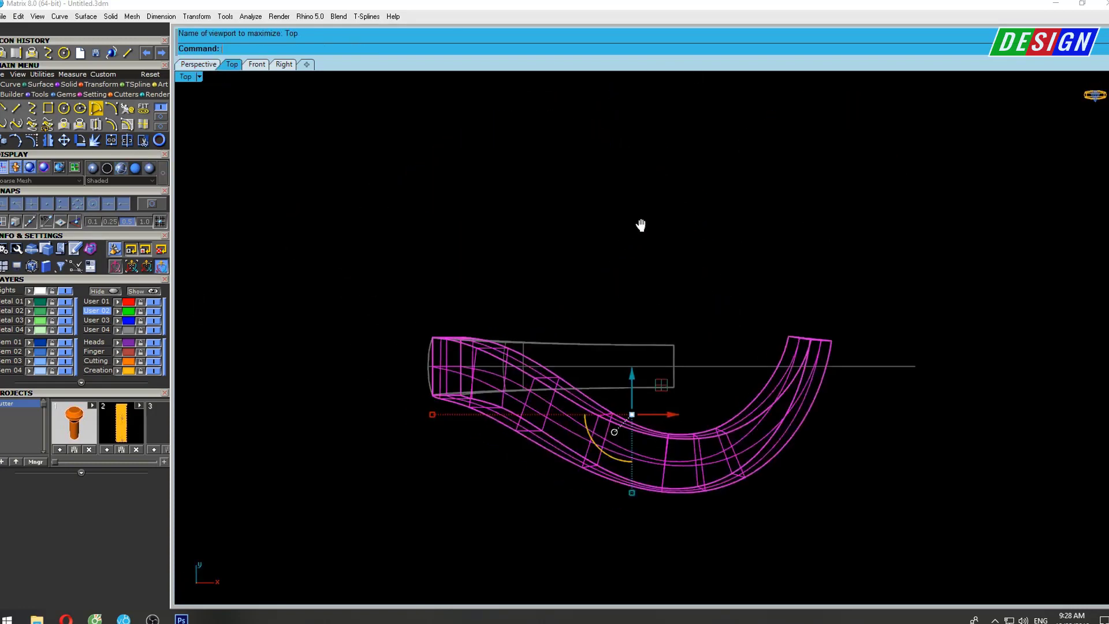
right_drag(630, 363, 606, 337)
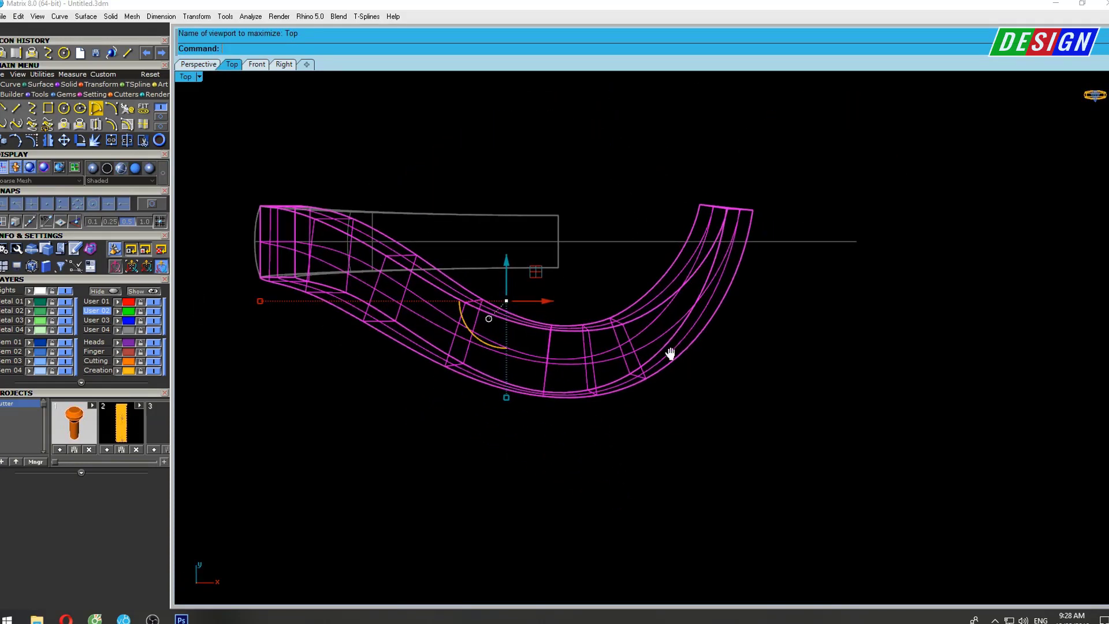
mouse_move(668, 354)
right_down()
mouse_move(639, 344)
mouse_move(666, 310)
right_up()
key(F6)
key(F10)
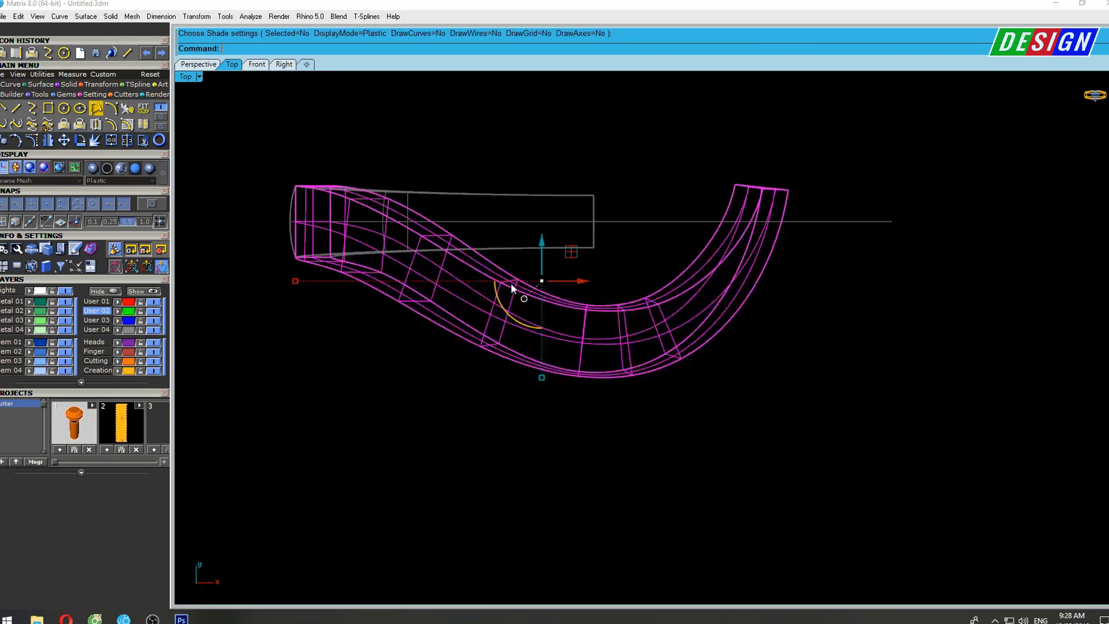
key(F11)
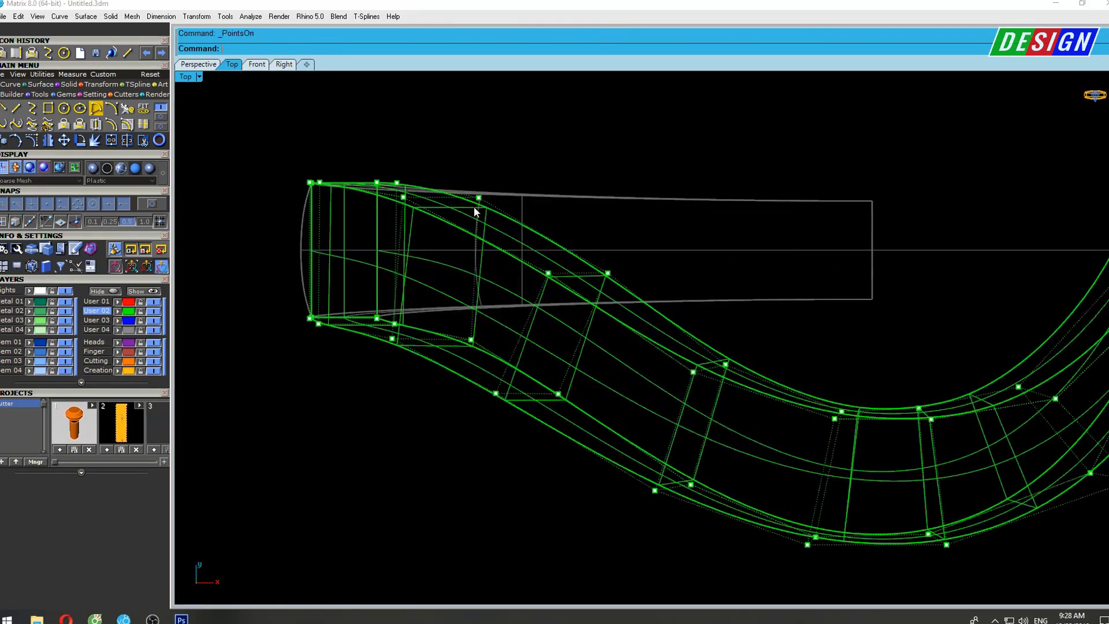
Maximize the side view and inspect the upper shank shaded.
scroll(500, 198, up, 2)
key(ctrl+F3)
scroll(629, 380, down, 5)
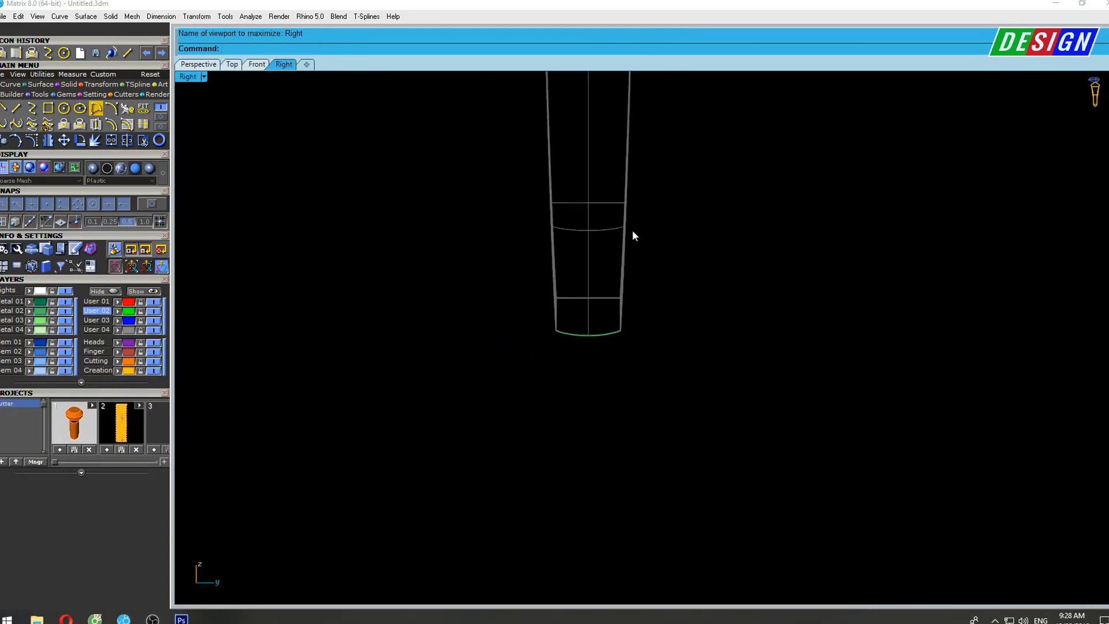
right_drag(632, 230, 601, 392)
scroll(601, 393, down, 3)
scroll(584, 306, up, 3)
key(F12)
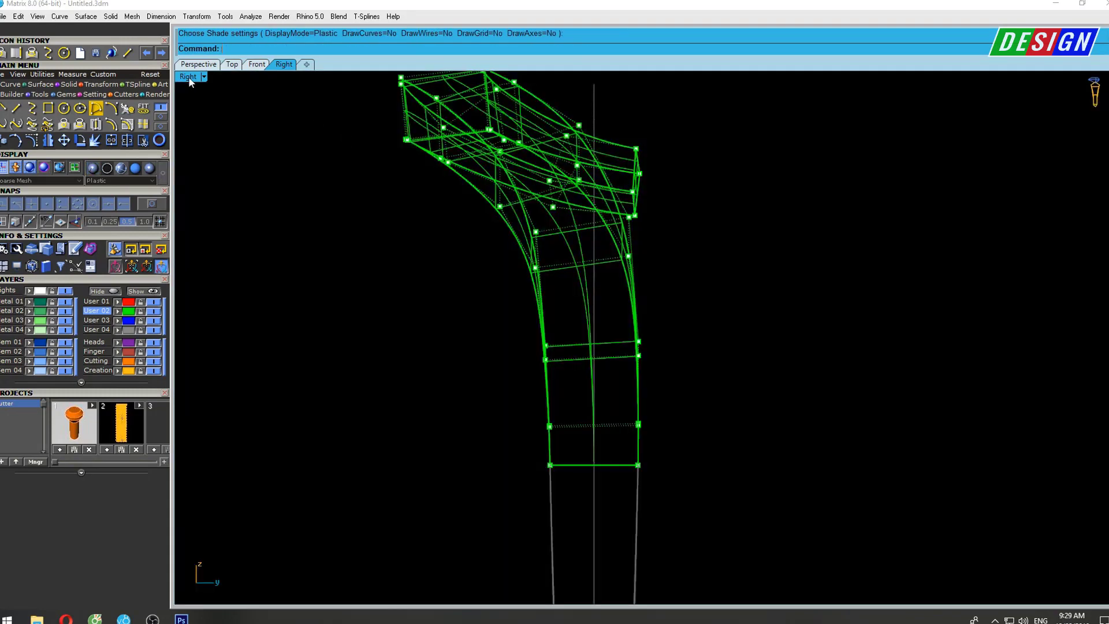
In the enlarged Top view, move two and then four band control points down.
double_click(188, 76)
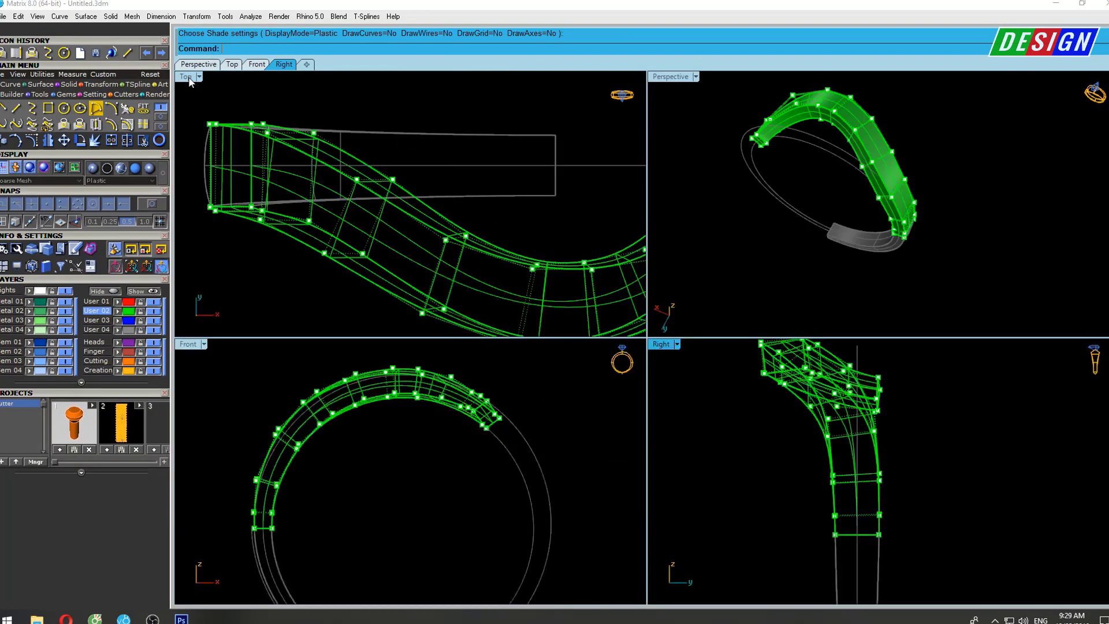
double_click(188, 76)
scroll(678, 245, down, 2)
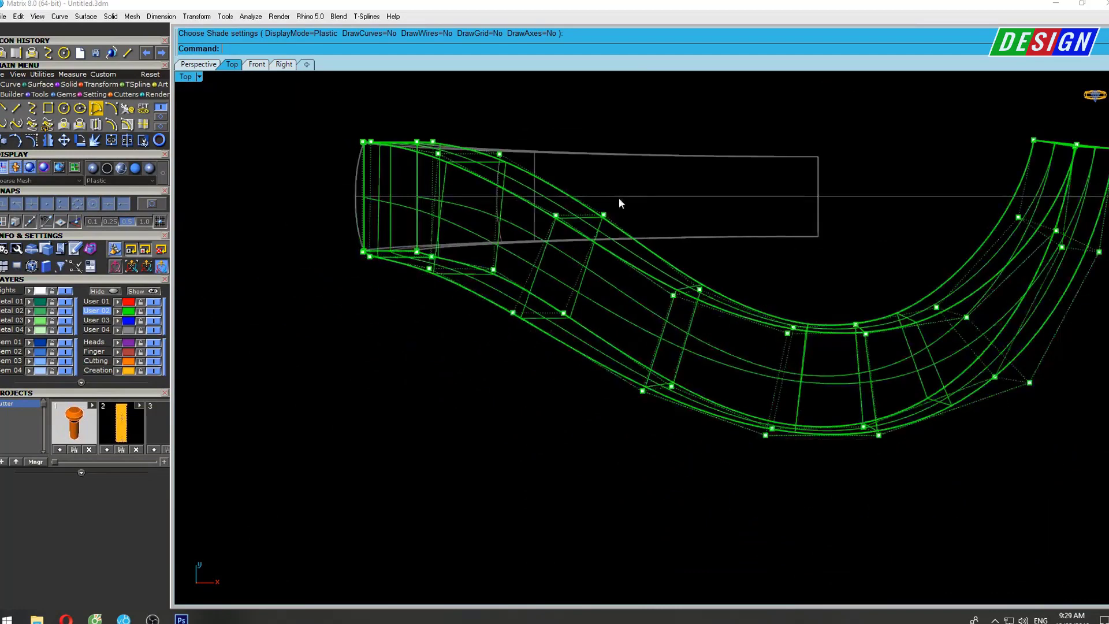
drag(619, 198, 584, 243)
right_drag(482, 128, 536, 158)
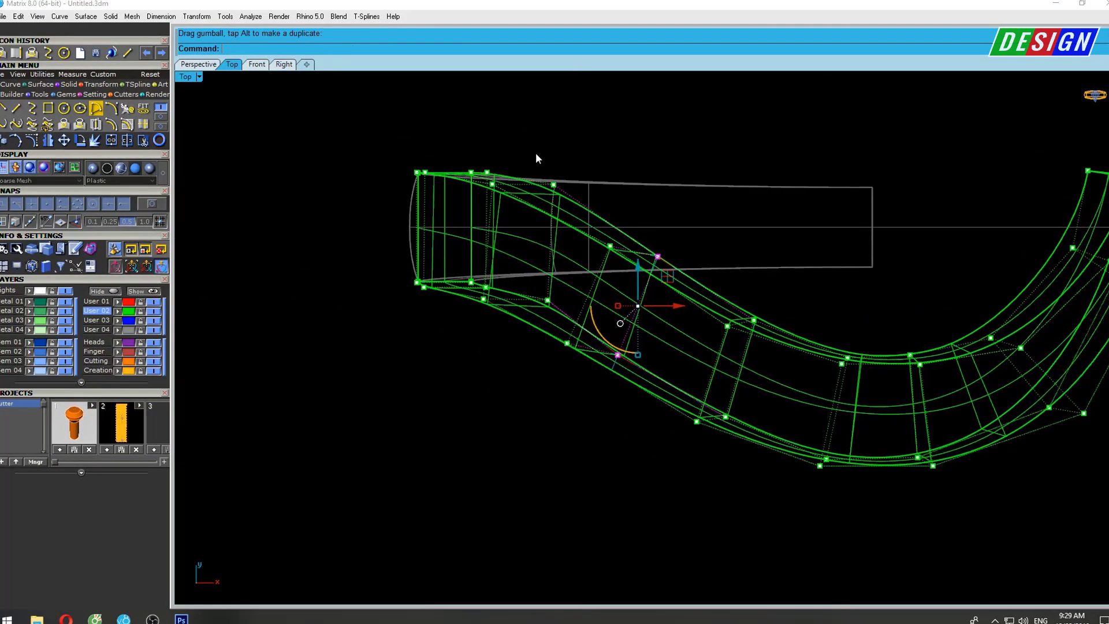
drag(574, 312, 575, 312)
drag(549, 209, 552, 217)
Raise the pair of points at the curve's bottom to smooth the band's sweep.
scroll(648, 290, up, 2)
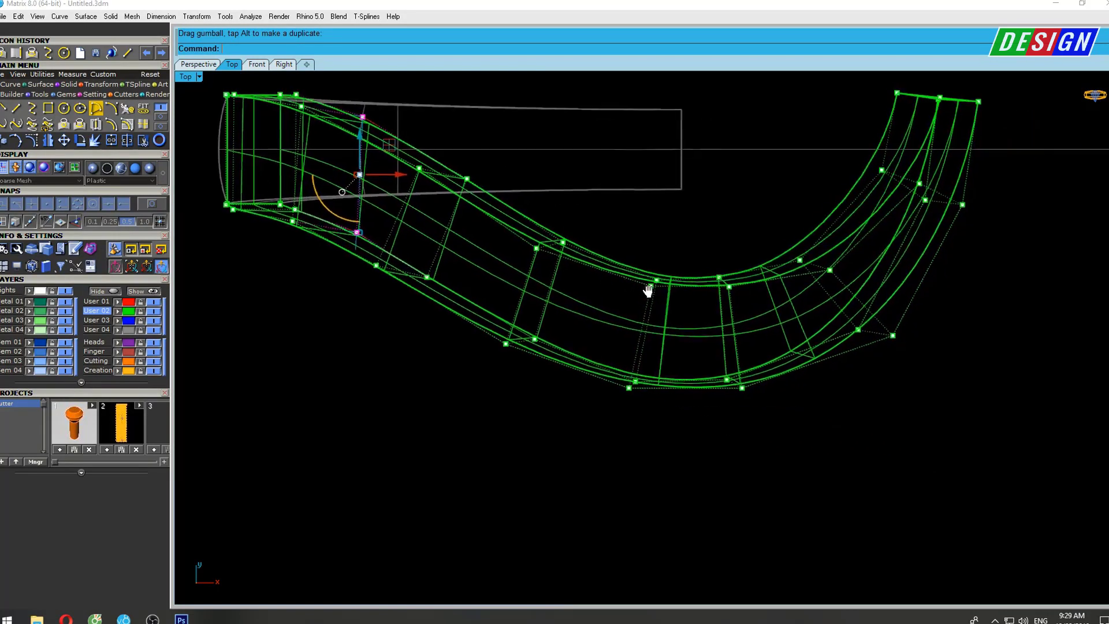
scroll(678, 302, up, 2)
scroll(666, 290, up, 2)
scroll(661, 220, up, 2)
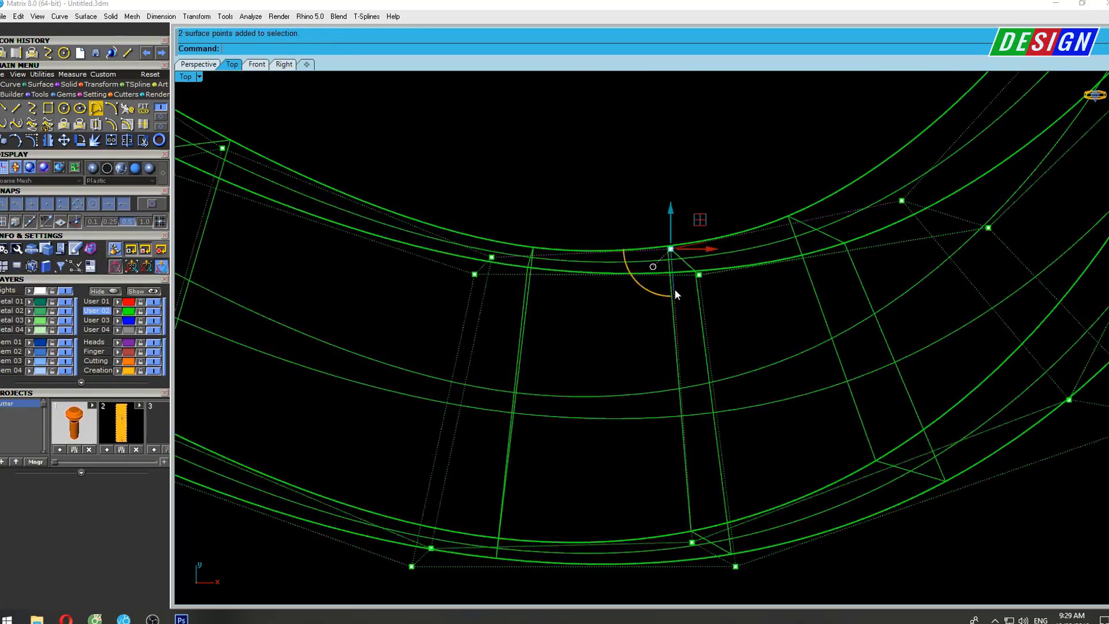
shift+drag(701, 565, 701, 565)
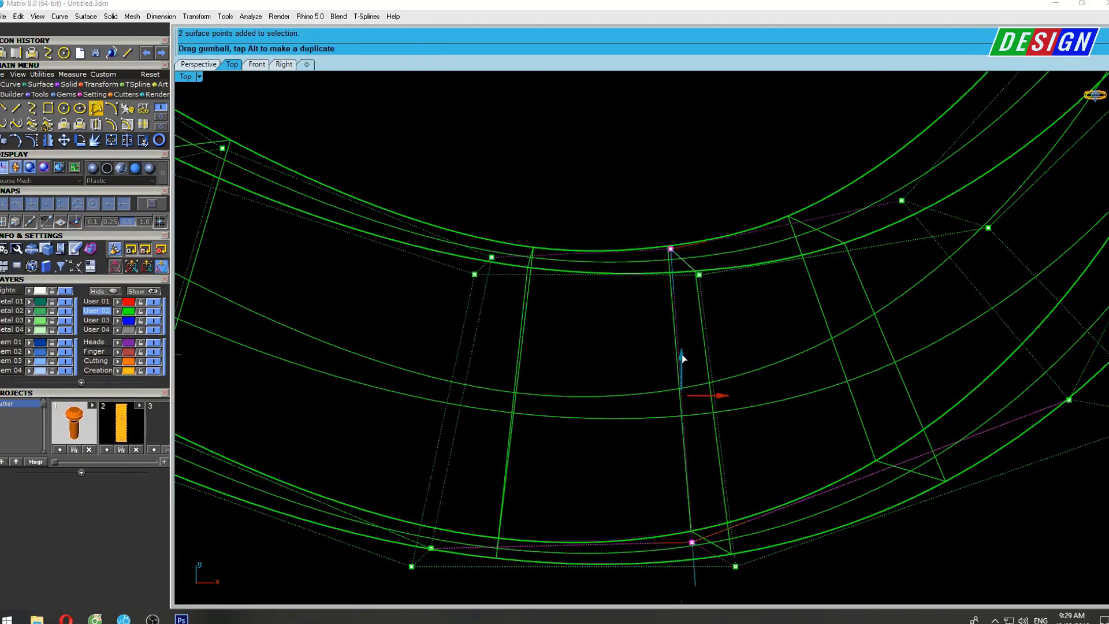
drag(681, 355, 656, 245)
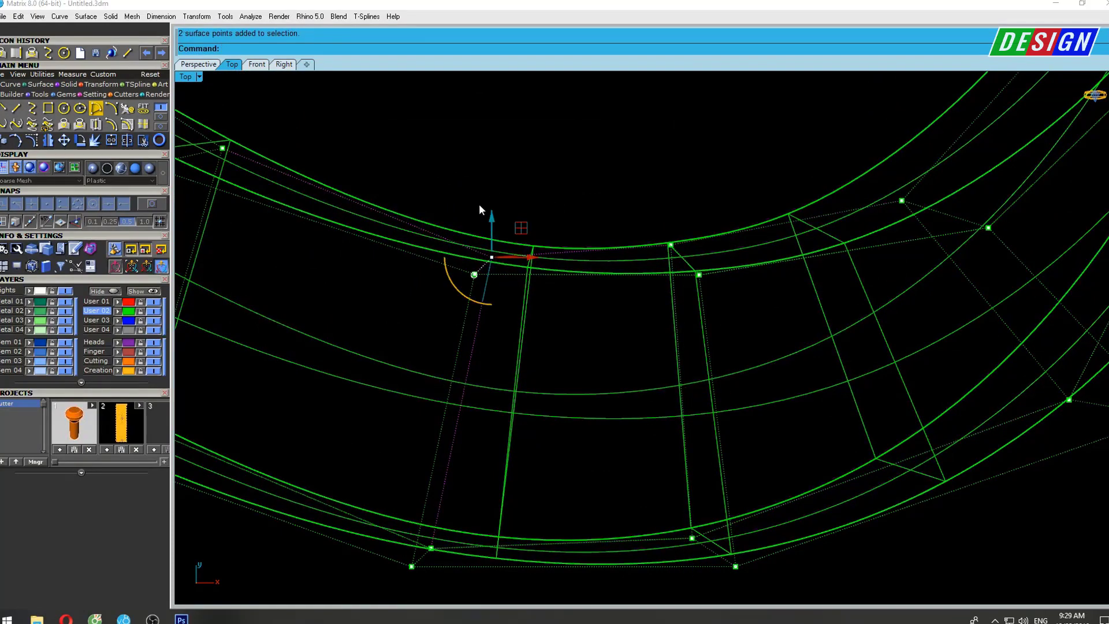
drag(490, 215, 492, 191)
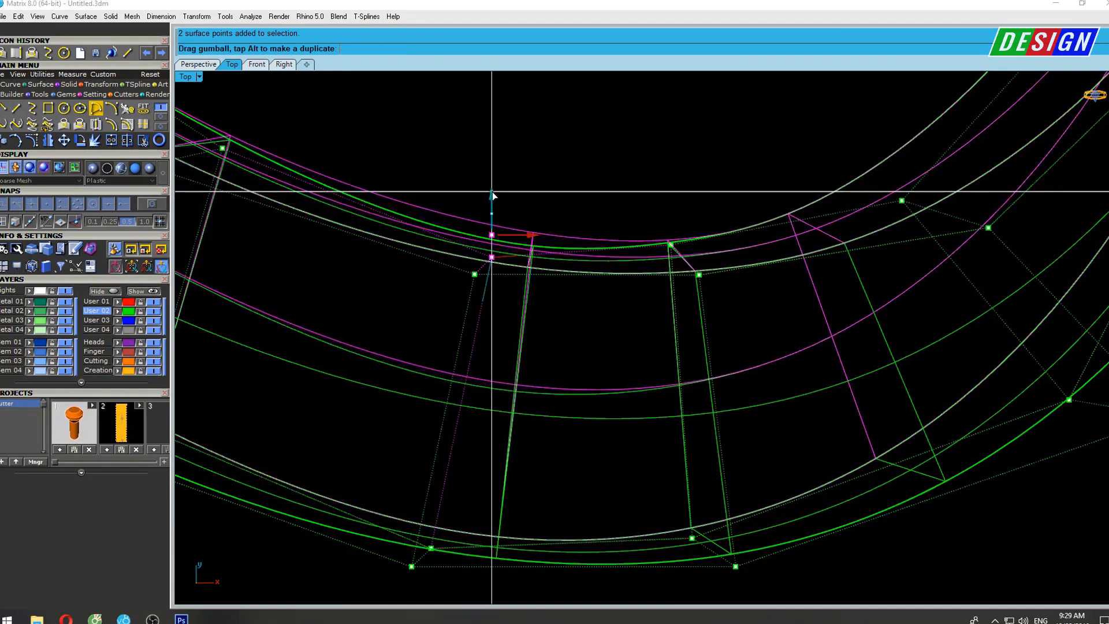
scroll(491, 197, down, 3)
scroll(559, 201, up, 2)
scroll(681, 249, up, 2)
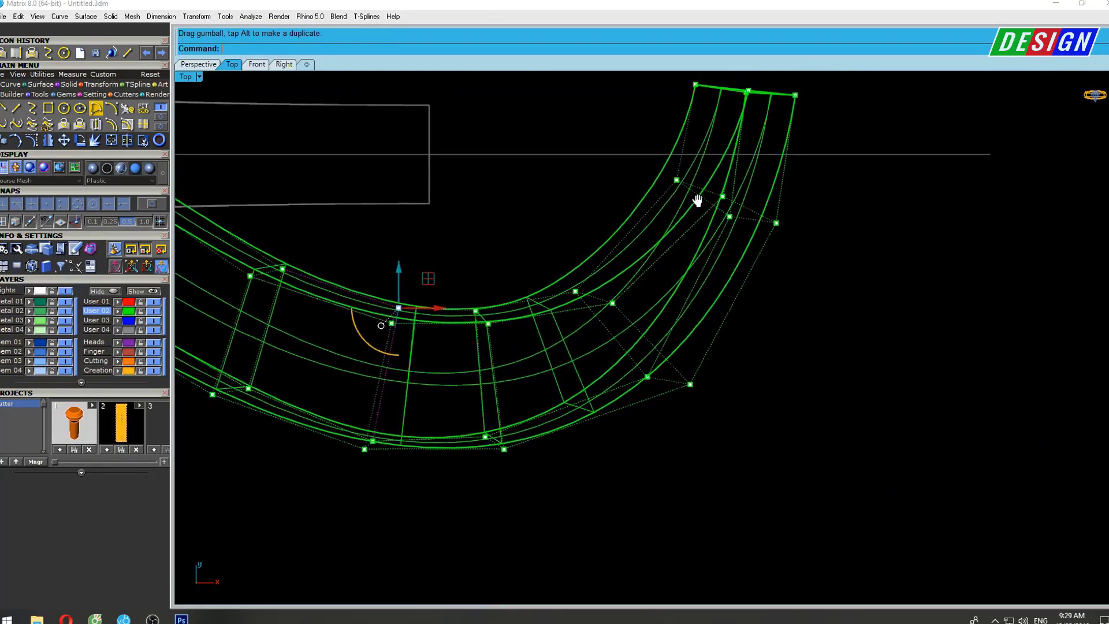
Check the band shaded, then adjust the selected points along the curve.
key(Escape)
key(ctrl+alt+s)
scroll(662, 257, down, 2)
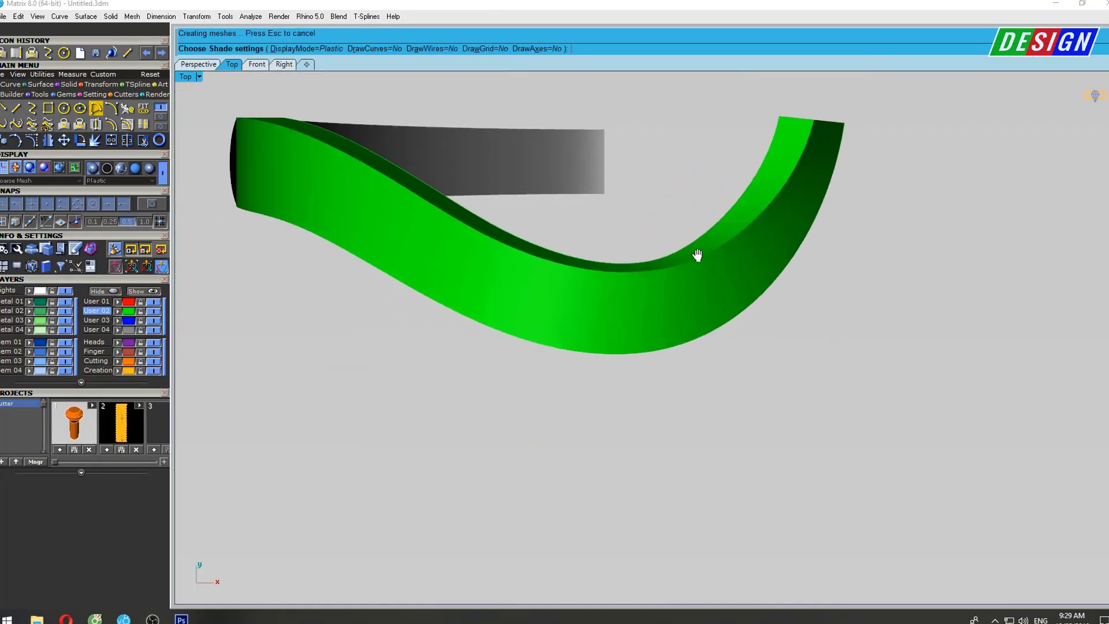
key(Escape)
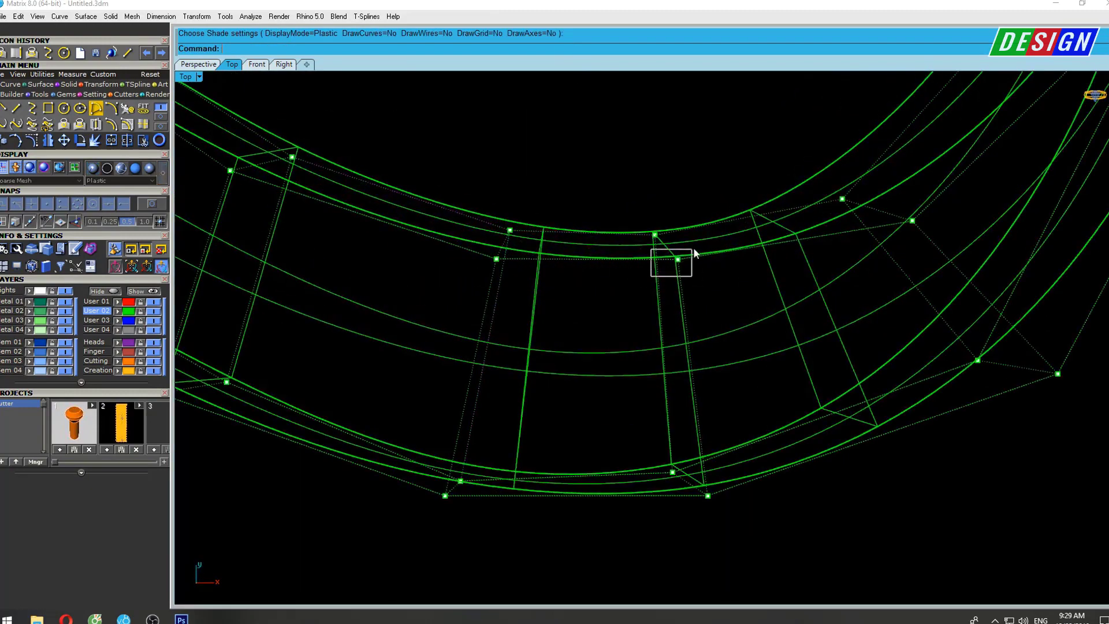
scroll(693, 247, up, 2)
drag(675, 224, 640, 221)
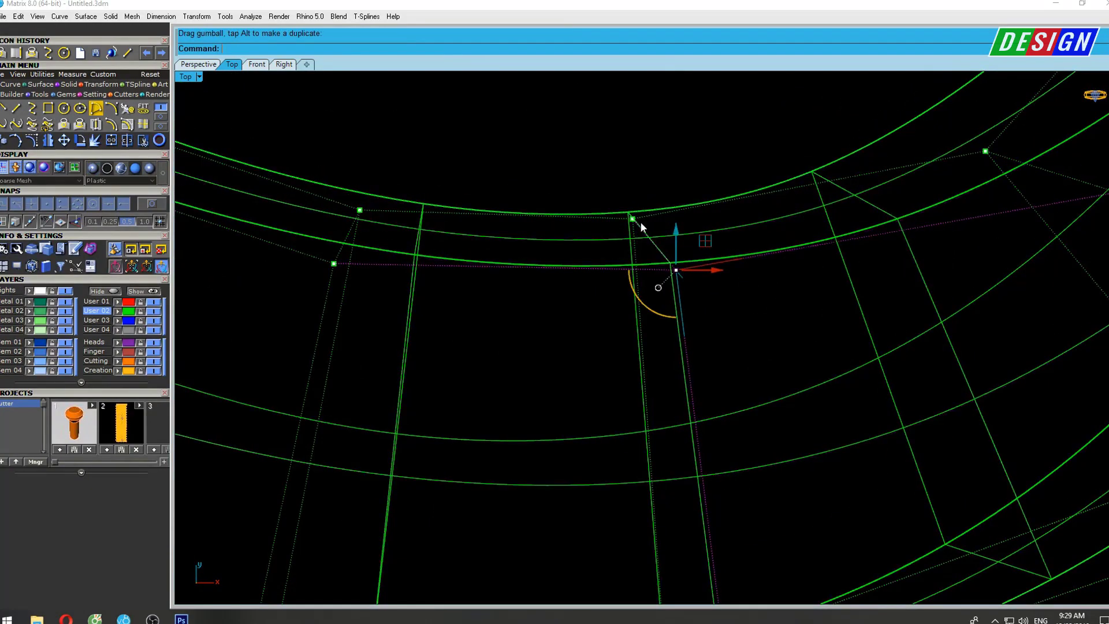
scroll(617, 213, down, 2)
scroll(640, 234, up, 2)
Recheck the band's smooth S-shaped sweep with a shaded preview.
click(615, 179)
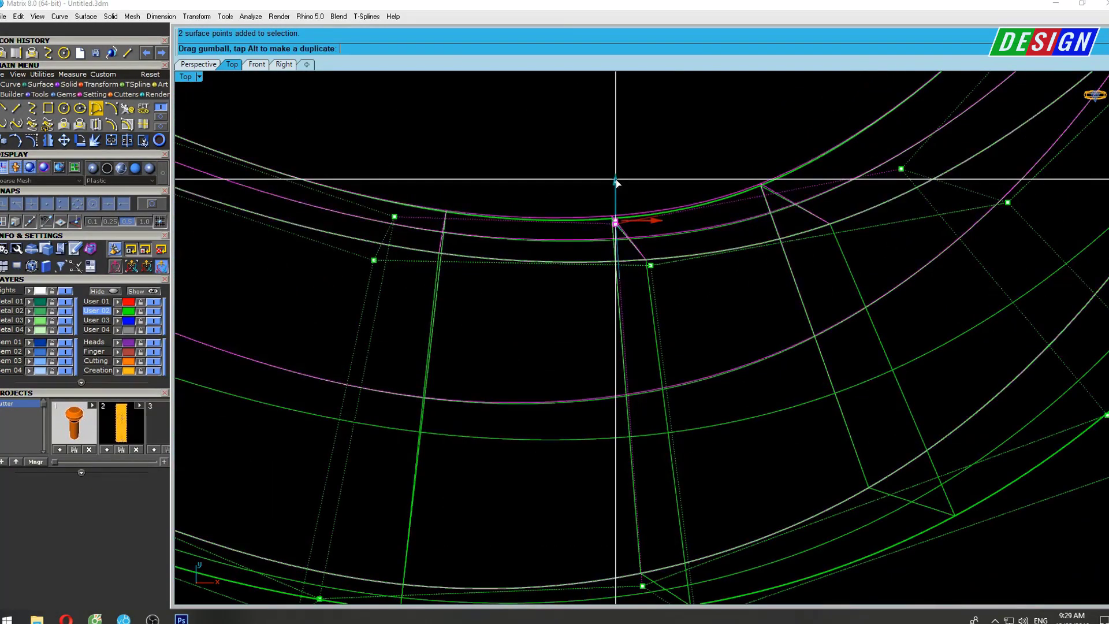
scroll(631, 242, down, 2)
scroll(631, 248, down, 2)
key(s)
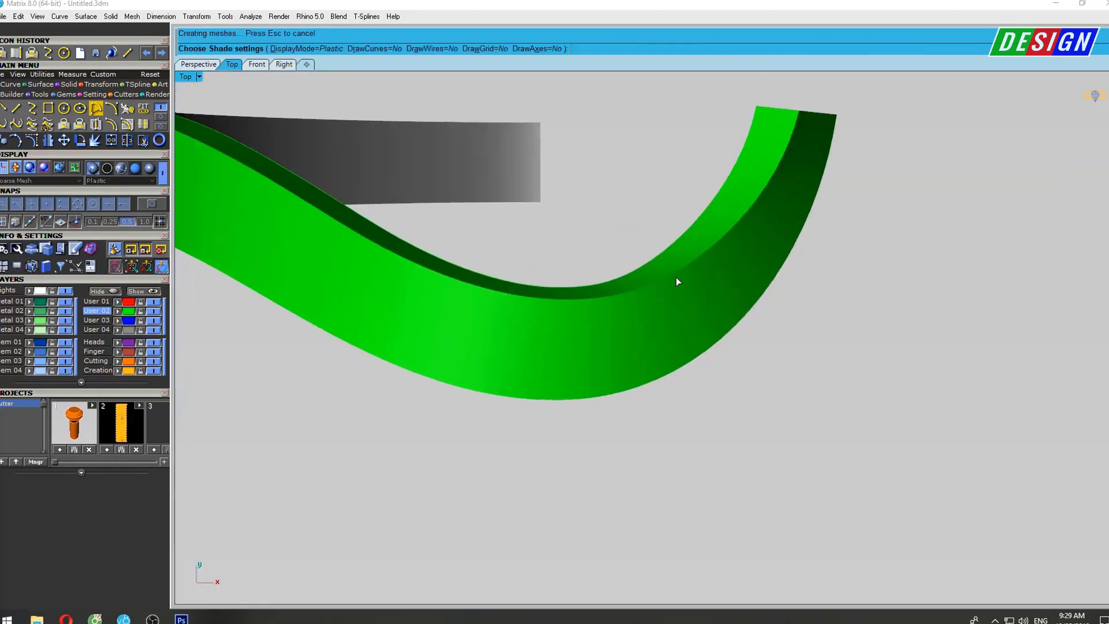
scroll(676, 277, down, 1)
key(Escape)
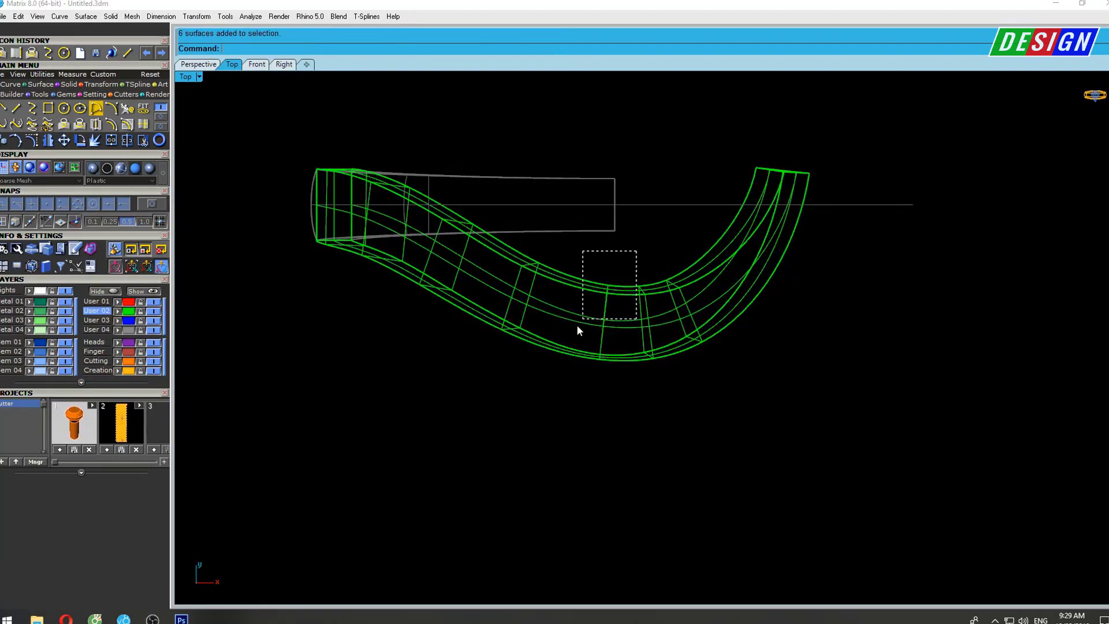
Rotate a copy of the band 180 degrees about the ring centre.
drag(576, 324, 577, 330)
text(ro)
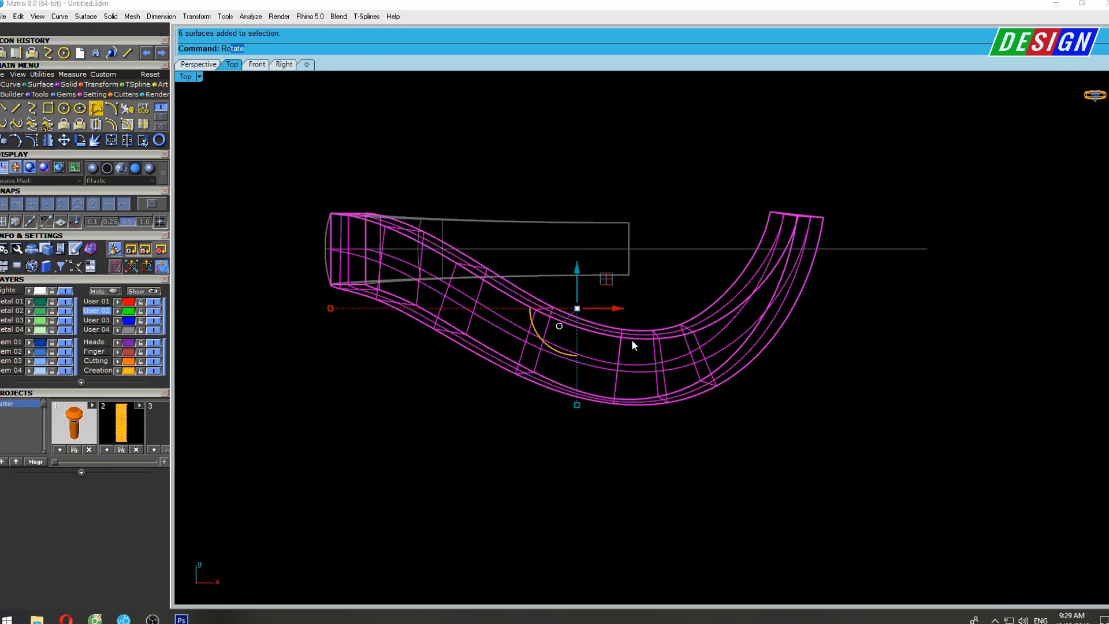
key(Return)
key(Return)
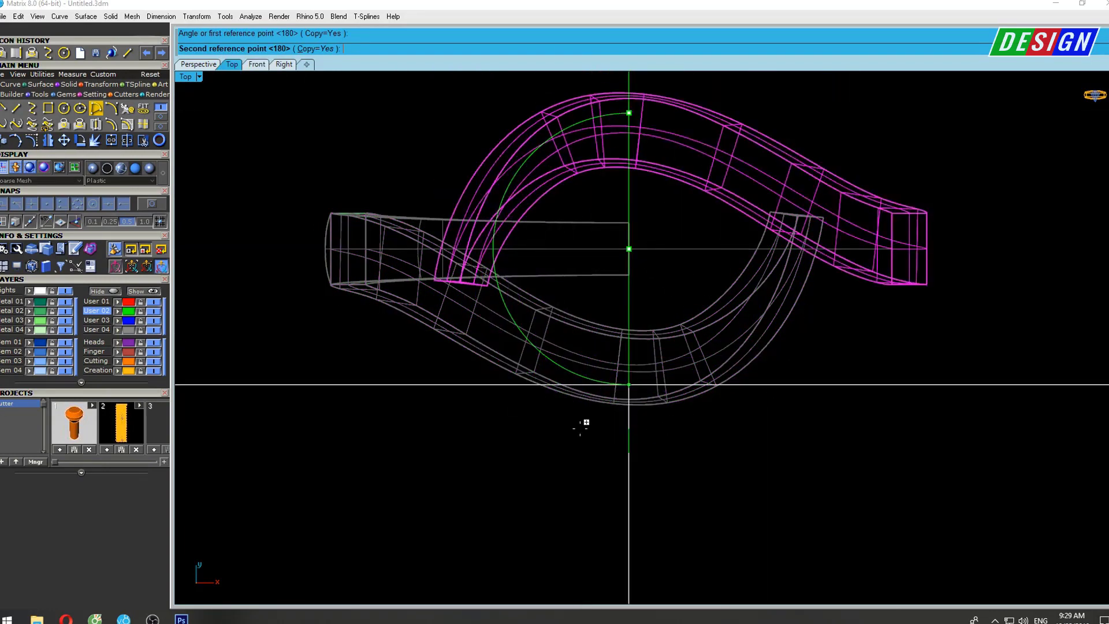
key(Return)
Inspect the two crossing bands shaded in perspective and maximized Top view.
scroll(621, 287, down, 3)
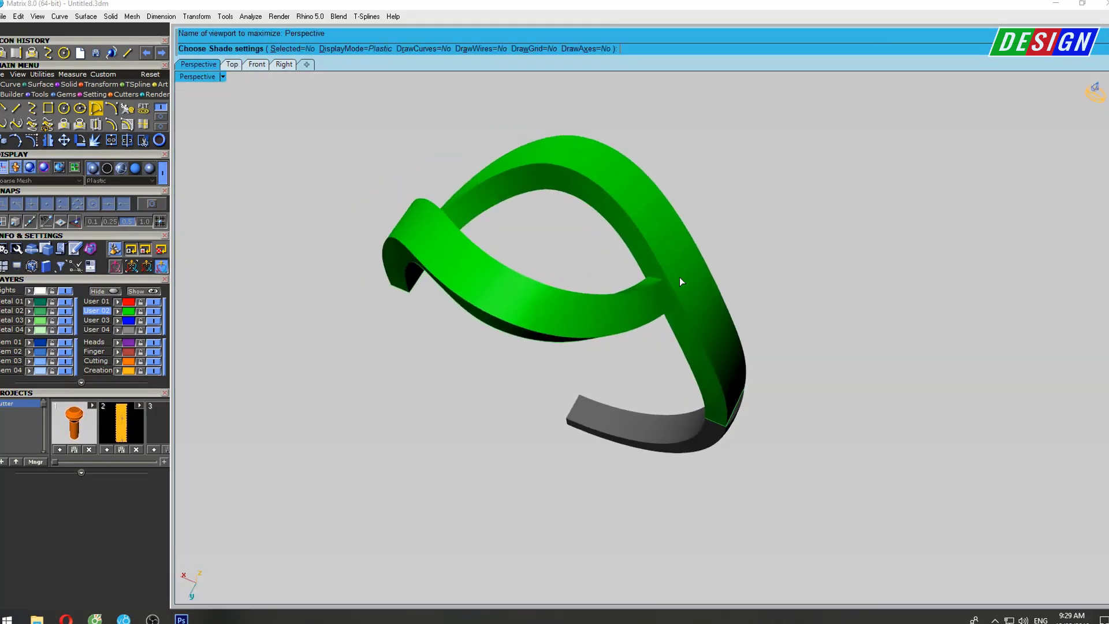
mouse_move(679, 278)
right_down()
mouse_move(691, 235)
mouse_move(677, 149)
mouse_move(708, 193)
mouse_move(650, 258)
mouse_move(570, 265)
mouse_move(737, 248)
mouse_move(866, 198)
mouse_move(784, 228)
mouse_move(430, 237)
mouse_move(613, 298)
mouse_move(626, 247)
mouse_move(720, 227)
mouse_move(690, 315)
mouse_move(596, 237)
mouse_move(638, 193)
mouse_move(654, 267)
right_up()
key(Escape)
key(ctrl+F1)
key(Return)
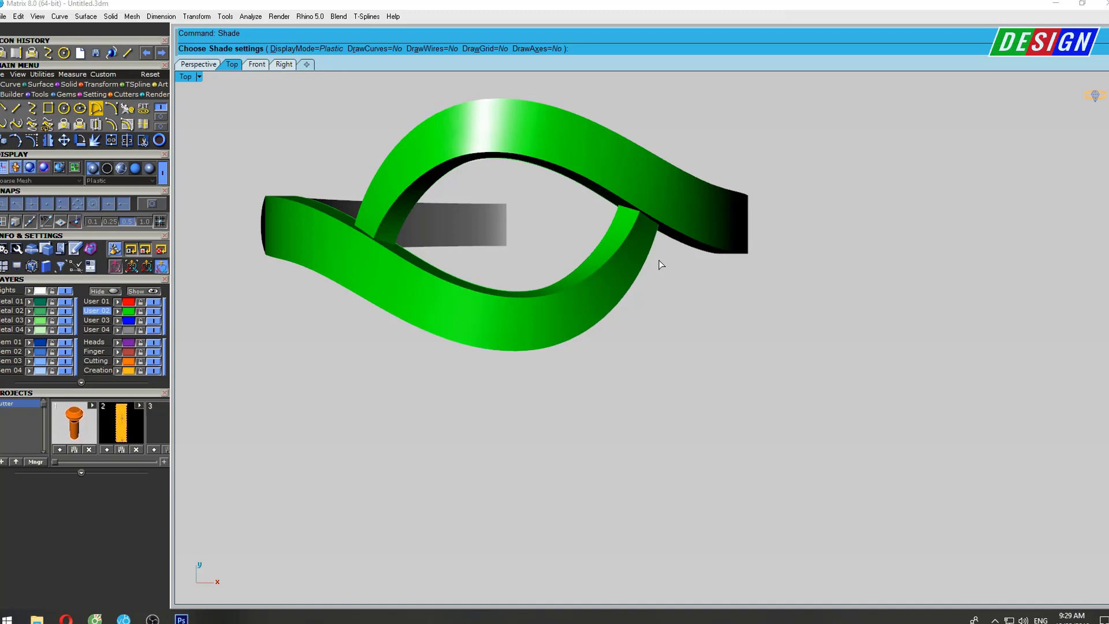
Centre the ring and show the band surfaces' control points in shaded display.
mouse_move(660, 252)
right_down()
mouse_move(635, 249)
mouse_move(690, 238)
mouse_move(557, 255)
mouse_move(567, 342)
mouse_move(573, 291)
right_up()
scroll(566, 338, up, 3)
key(Escape)
scroll(562, 329, up, 2)
key(F10)
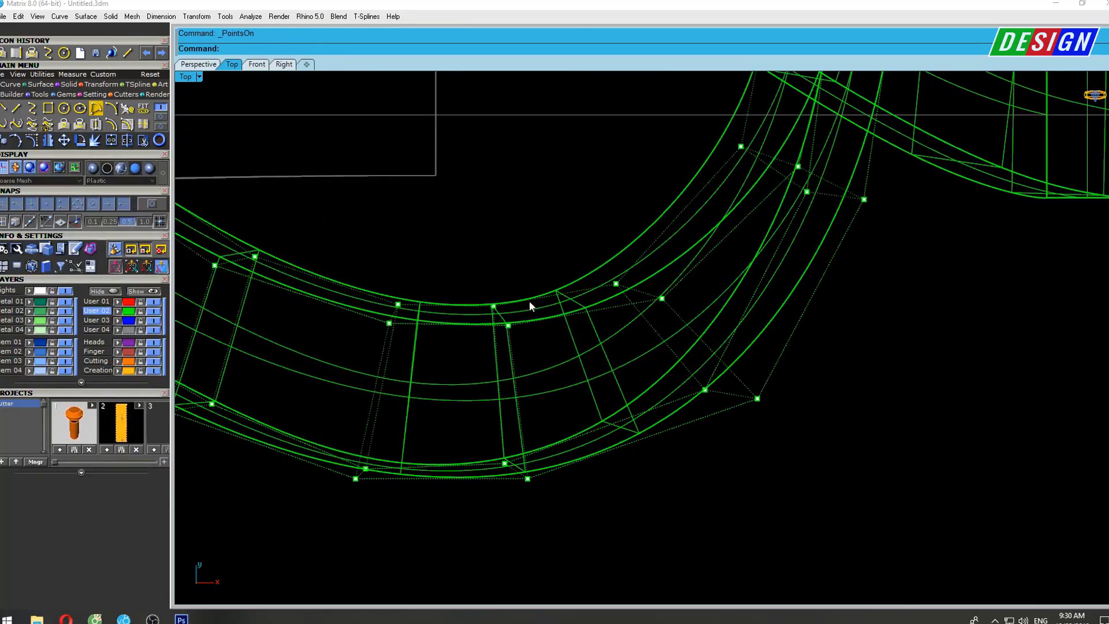
scroll(538, 312, up, 1)
key(ctrl+alt+s)
scroll(556, 323, up, 1)
Window-select control points near the crossing and drag them toward the other band.
drag(483, 237, 548, 324)
drag(528, 270, 528, 261)
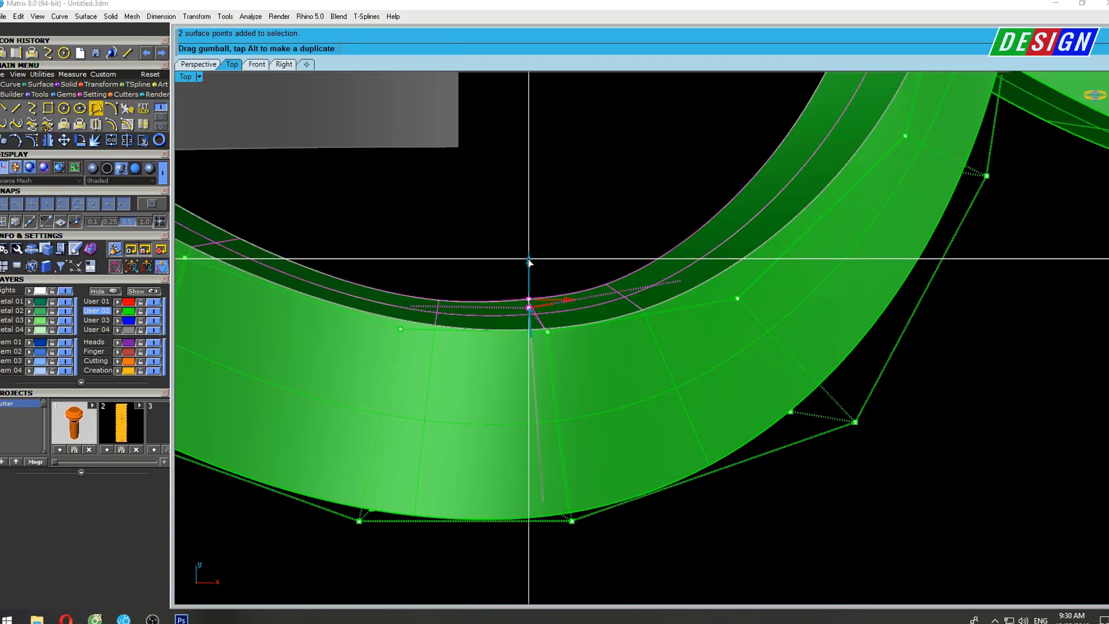
drag(680, 243, 680, 236)
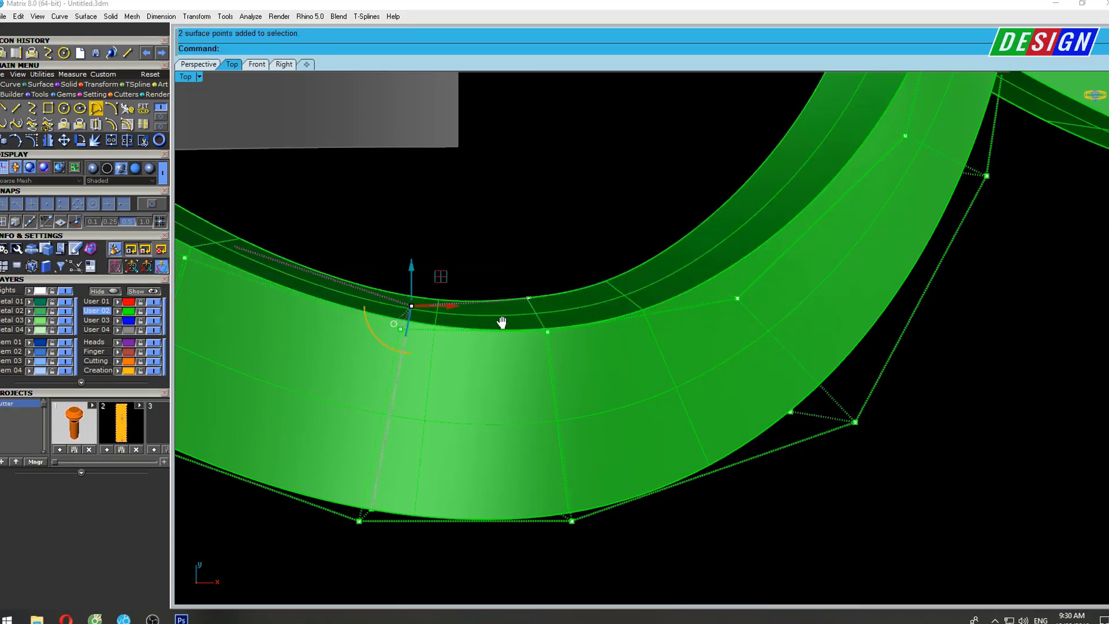
right_drag(501, 323, 579, 340)
drag(487, 281, 489, 279)
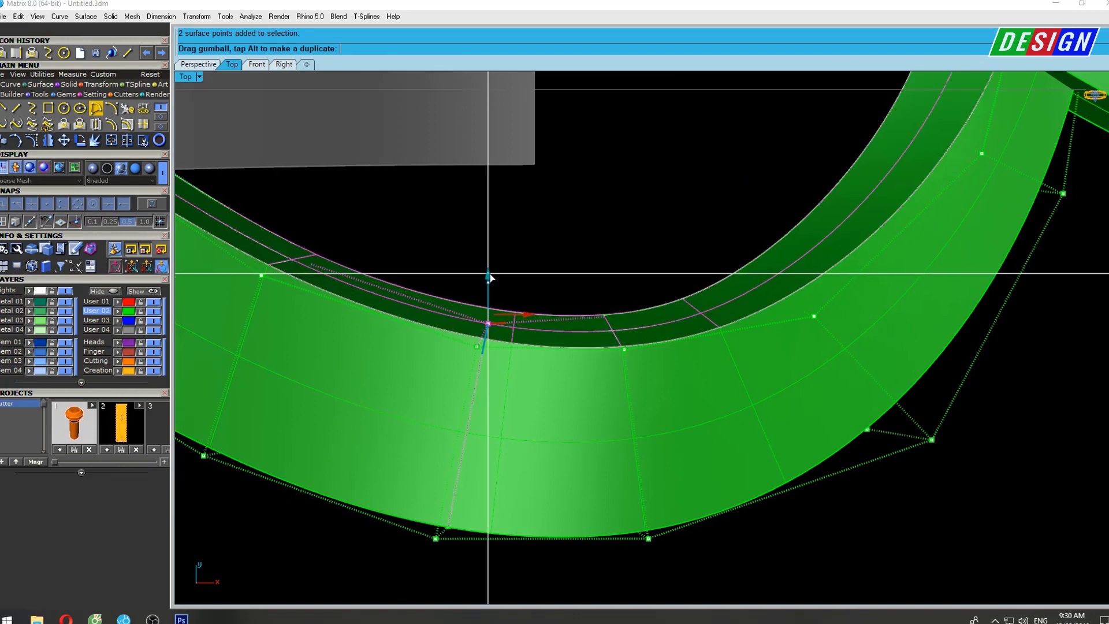
Check the shaded ring in the maximized Perspective view.
scroll(490, 279, down, 3)
scroll(553, 292, down, 2)
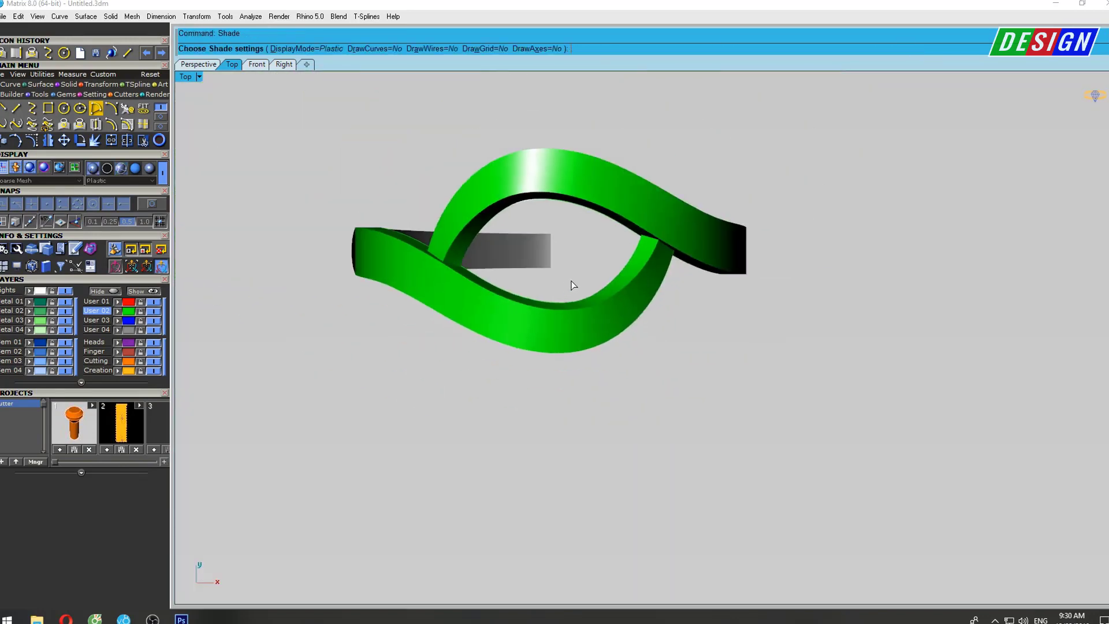
mouse_move(560, 291)
right_down()
mouse_move(550, 297)
mouse_move(696, 364)
mouse_move(752, 198)
mouse_move(743, 262)
right_up()
key(ctrl+F4)
scroll(751, 214, up, 4)
In Perspective, drag the crossing's surface points so the two band edges align.
key(Escape)
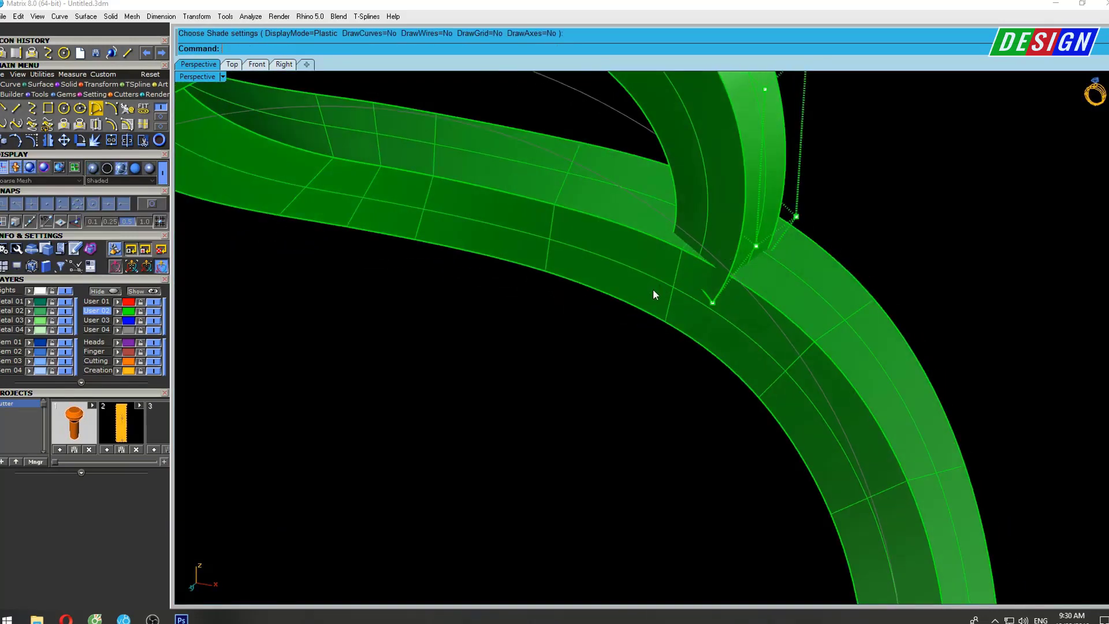
scroll(668, 228, up, 2)
scroll(676, 243, up, 1)
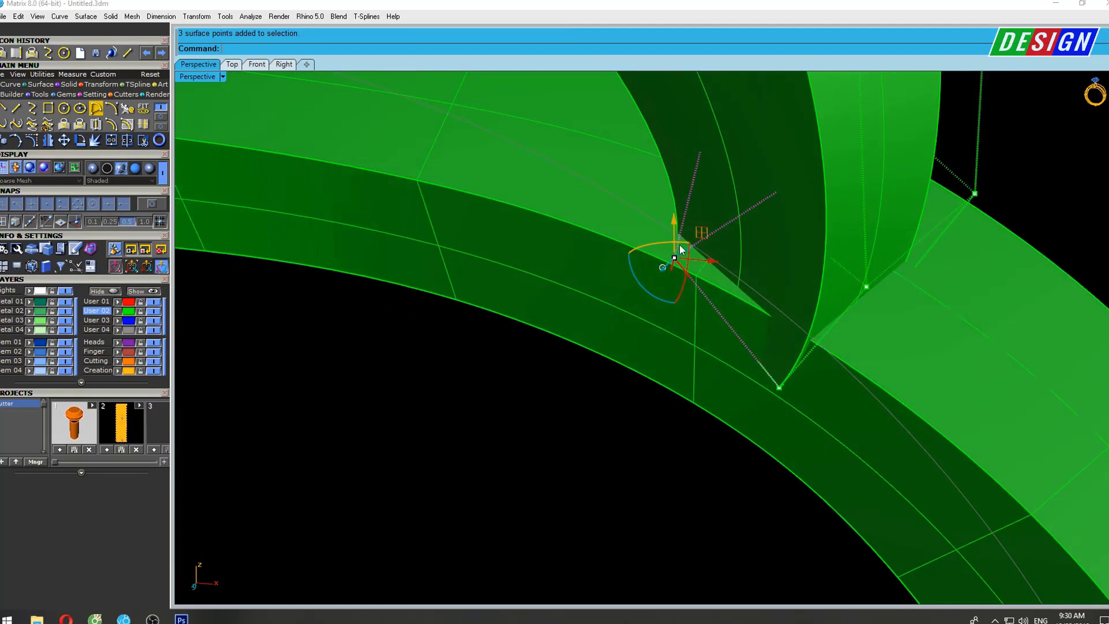
drag(701, 234, 680, 263)
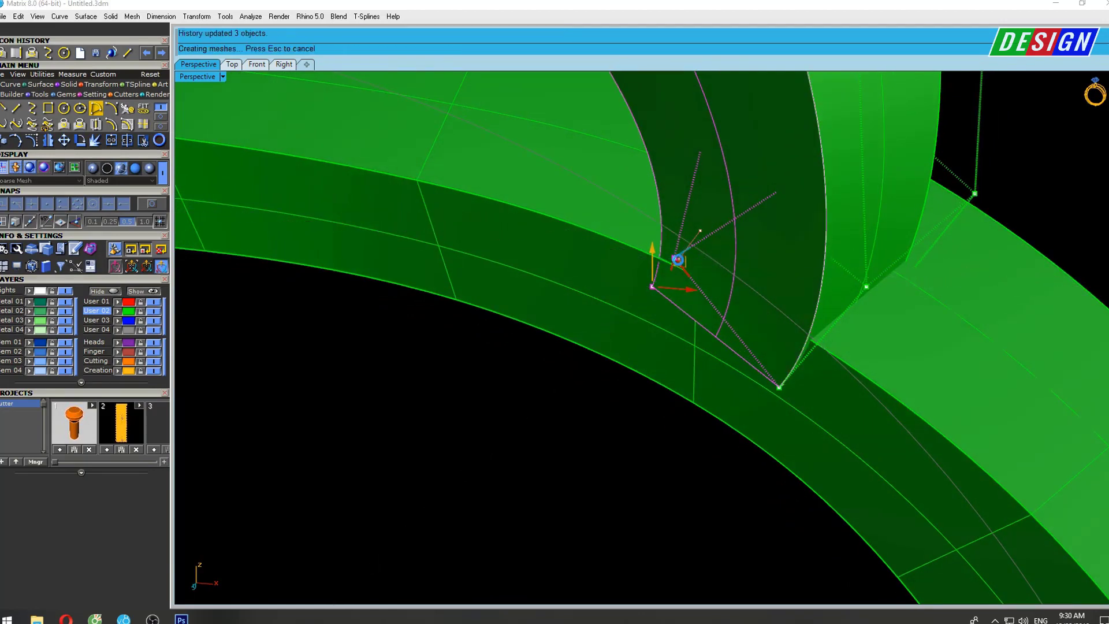
mouse_move(678, 261)
right_down()
mouse_move(829, 376)
mouse_move(690, 502)
right_up()
scroll(784, 390, down, 2)
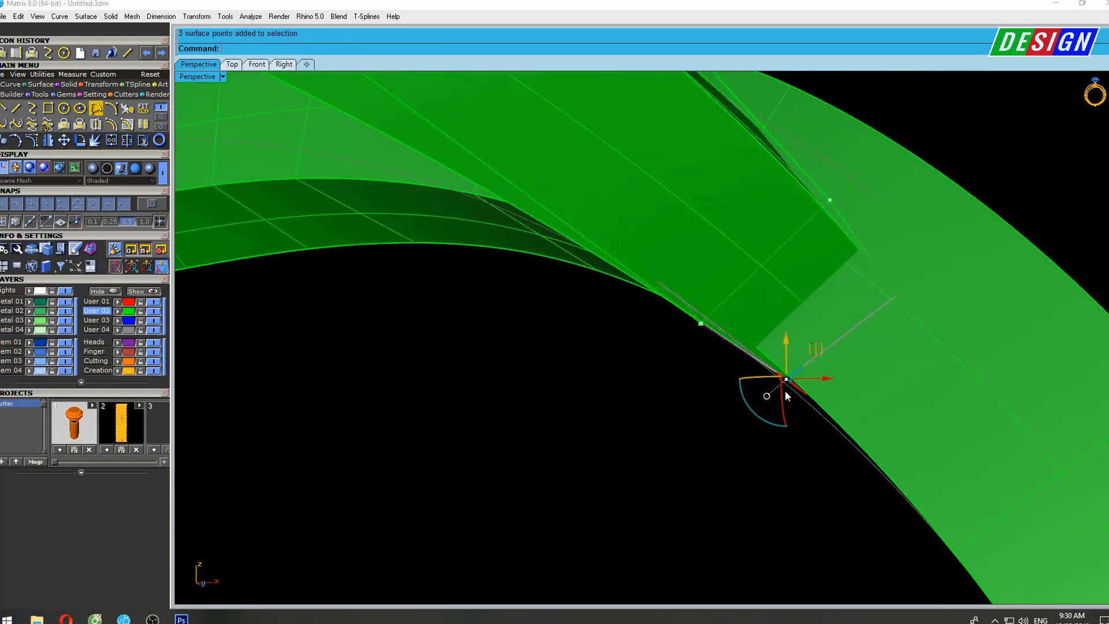
scroll(788, 381, up, 3)
drag(825, 342, 829, 340)
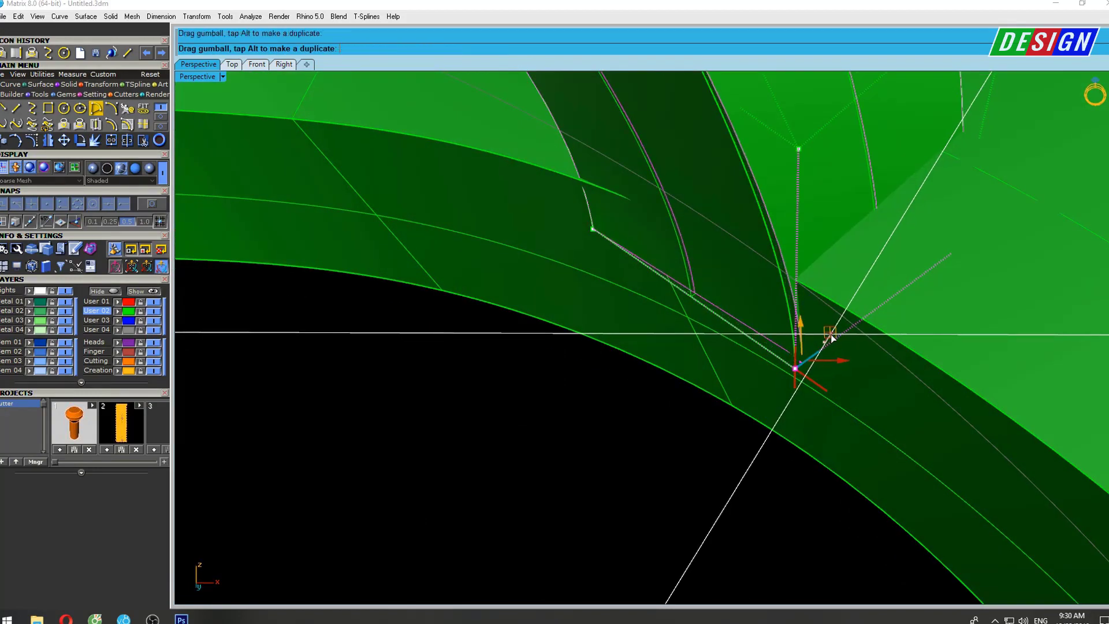
right_drag(830, 340, 766, 323)
In the maximized front view, move the selected points down-left to align the band edges.
key(ctrl+F2)
scroll(710, 260, up, 2)
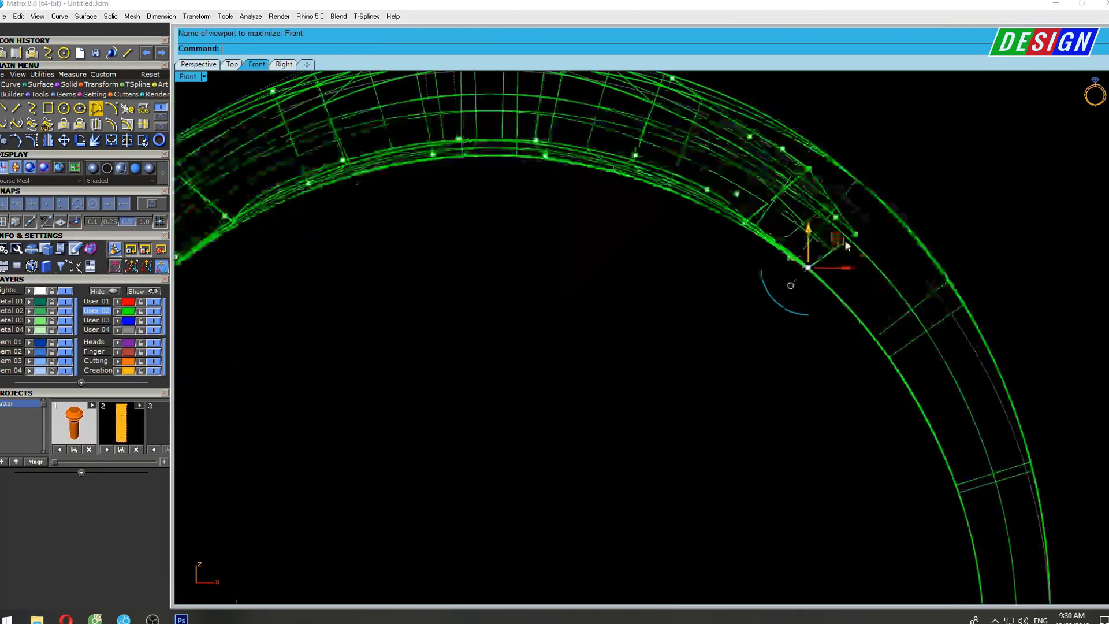
scroll(730, 202, up, 2)
scroll(708, 205, up, 2)
scroll(686, 215, up, 2)
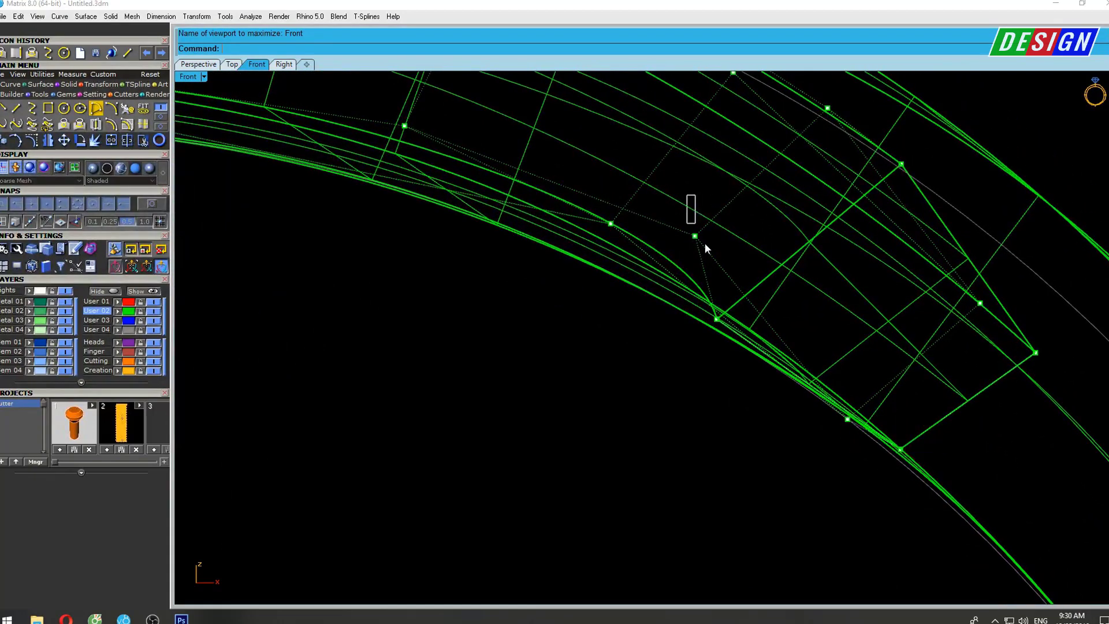
drag(725, 207, 695, 223)
Select the next pair of upper-arc control points and nudge them slightly up.
scroll(695, 223, down, 2)
scroll(674, 247, down, 2)
scroll(660, 293, down, 2)
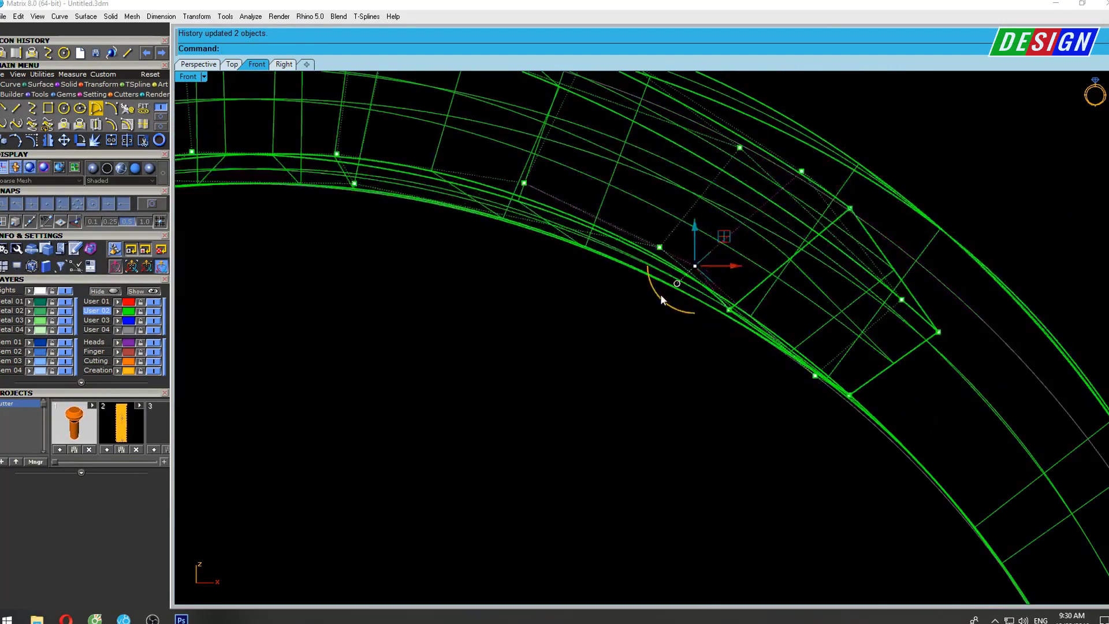
scroll(687, 338, down, 1)
right_drag(342, 193, 453, 257)
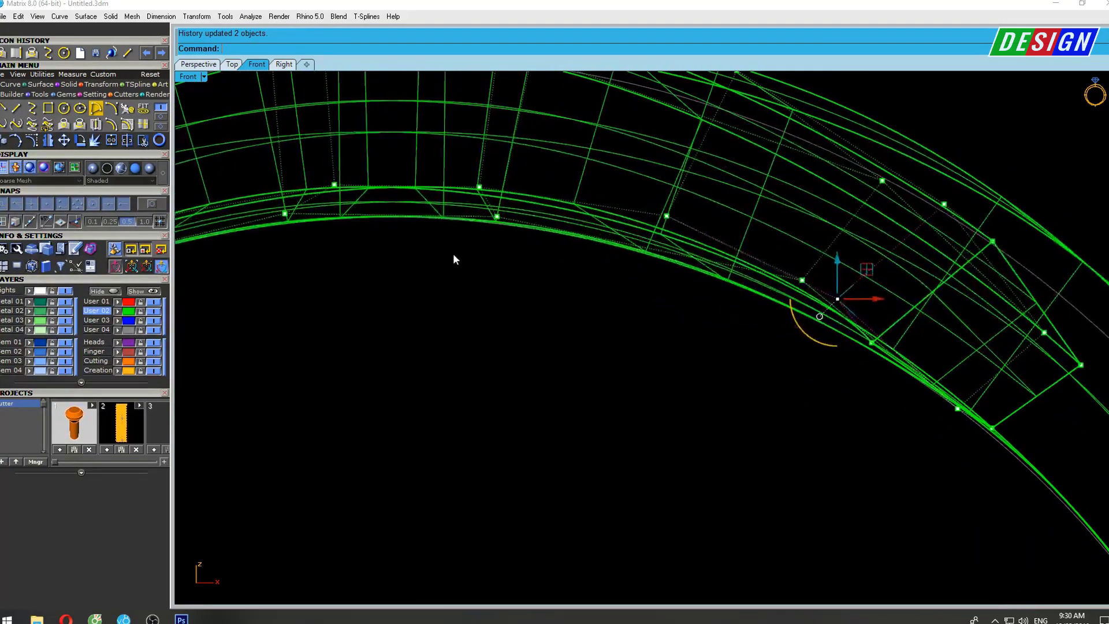
drag(453, 258, 520, 214)
scroll(520, 217, up, 2)
scroll(441, 175, up, 1)
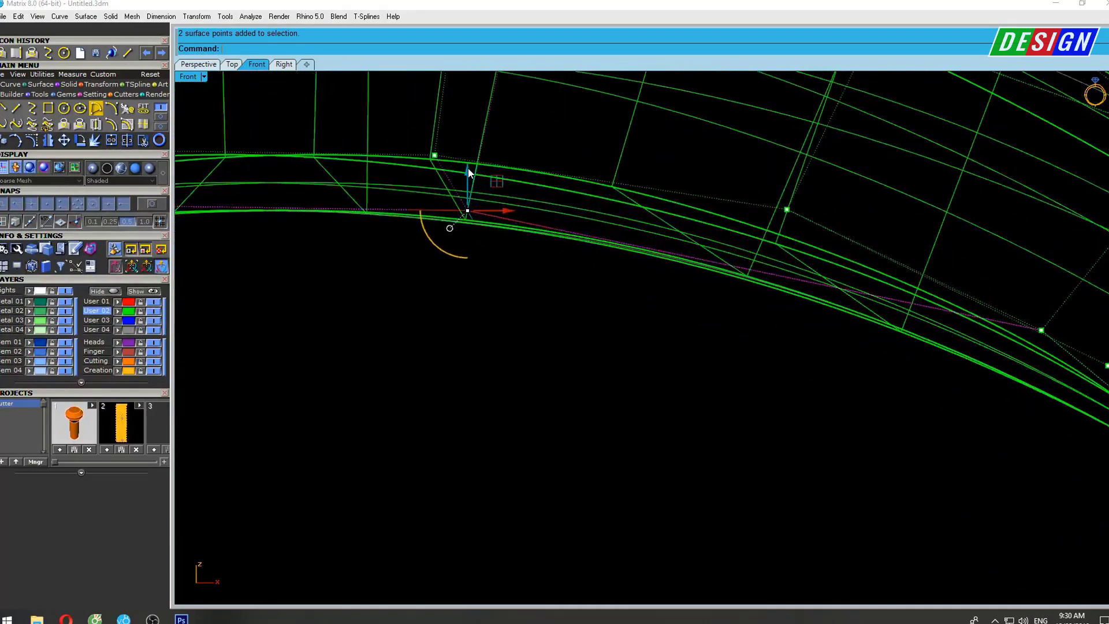
drag(468, 169, 469, 165)
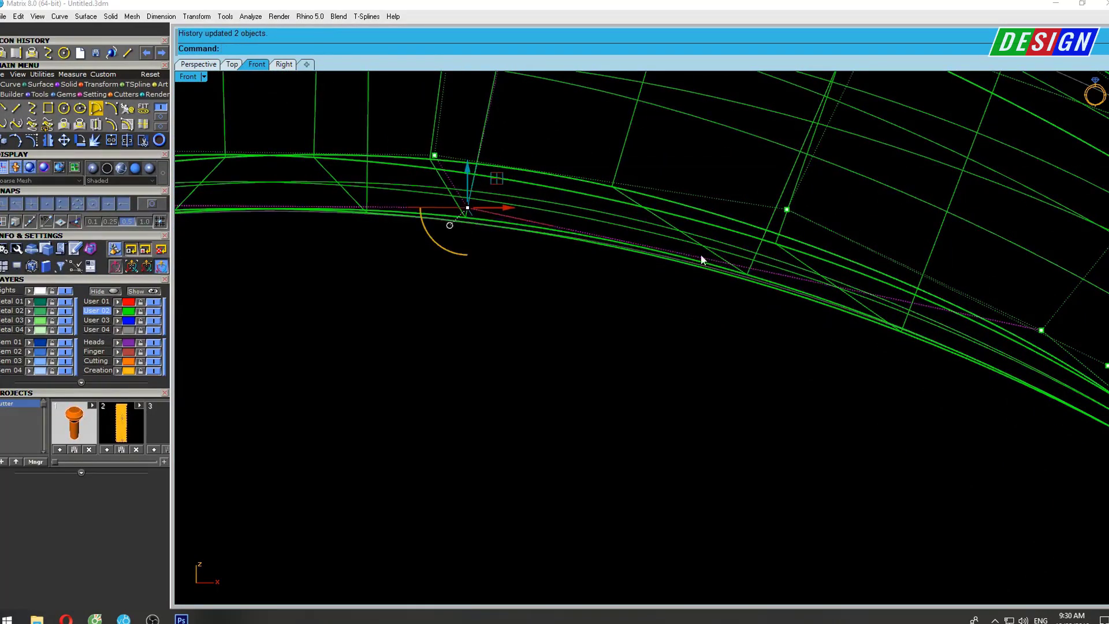
Fine-tune neighbouring single control points so they sit on the band edge.
right_drag(702, 259, 480, 220)
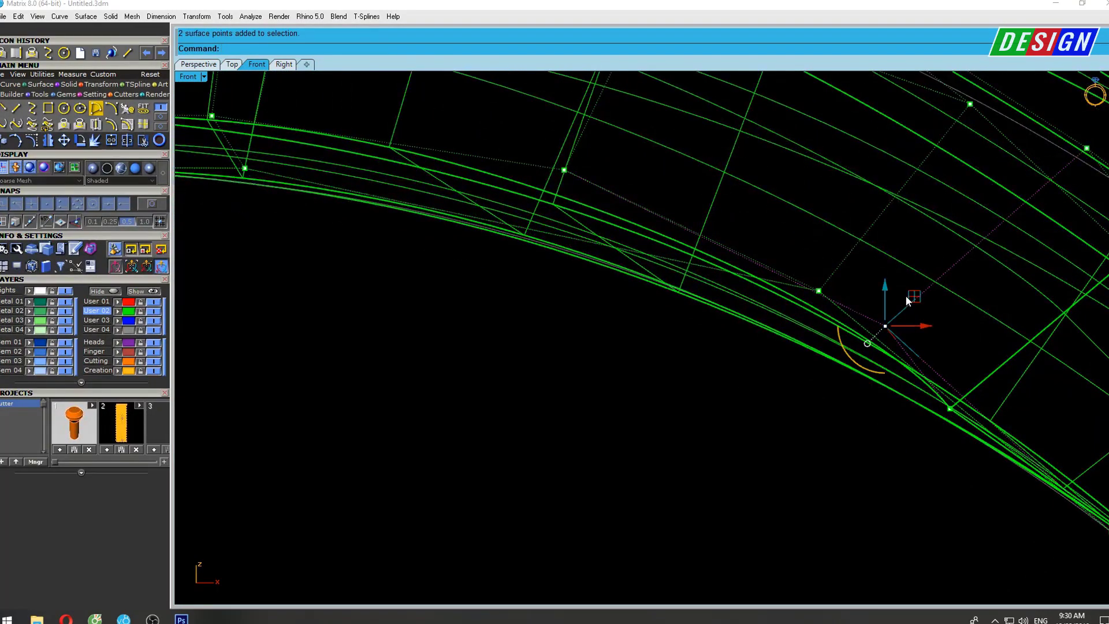
drag(913, 297, 911, 297)
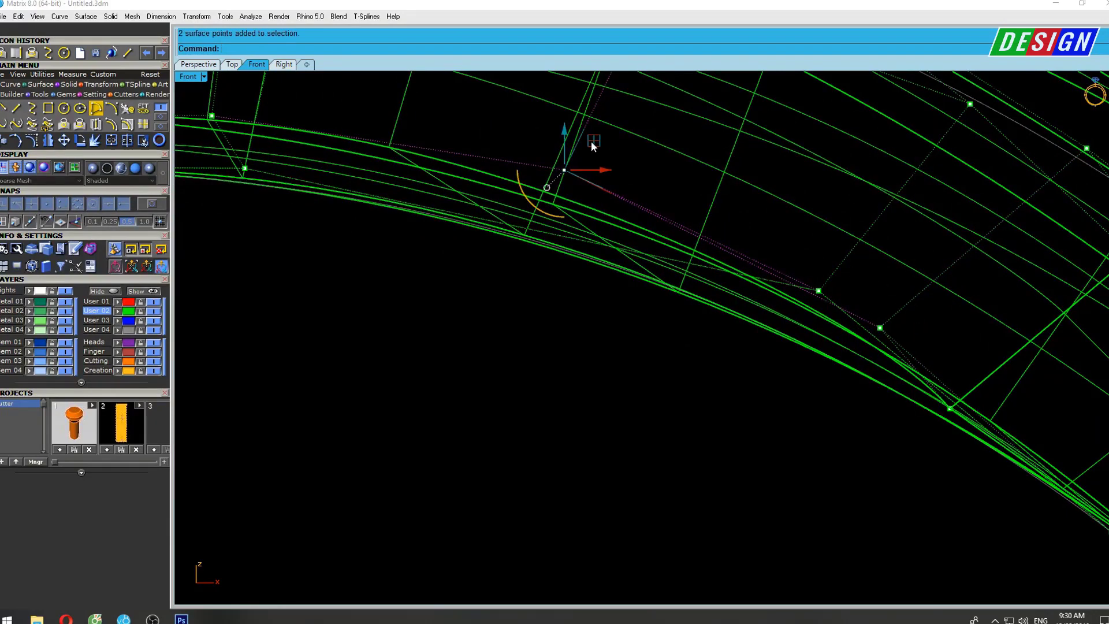
drag(593, 145, 591, 150)
right_drag(591, 150, 782, 208)
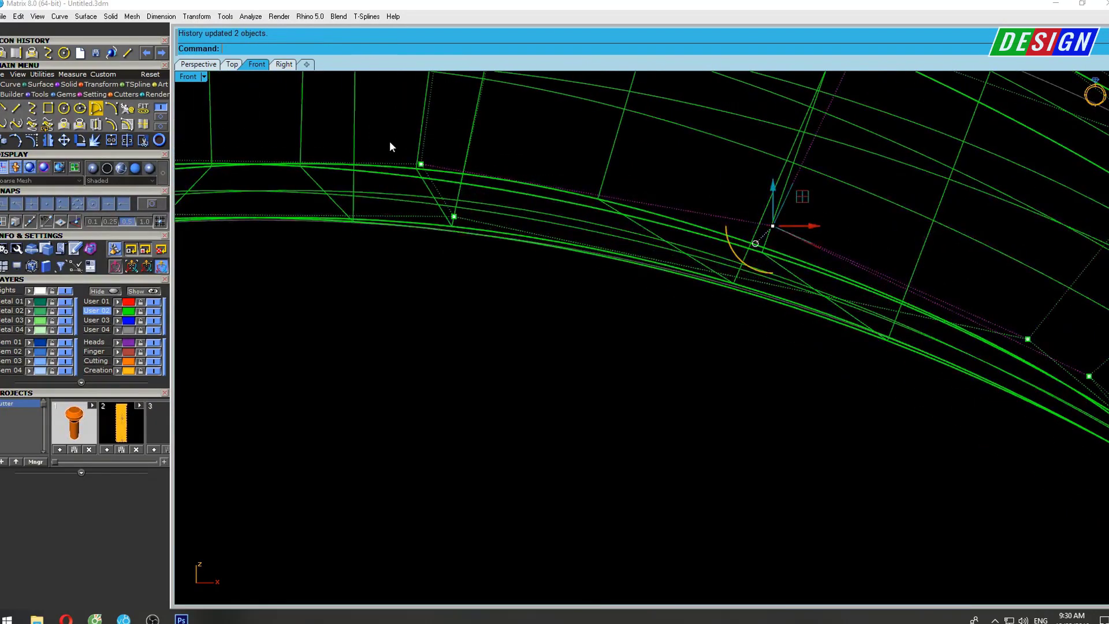
drag(453, 142, 465, 146)
Shift points on the band's left part toward the crossing to smooth and align curves.
right_drag(726, 198, 655, 200)
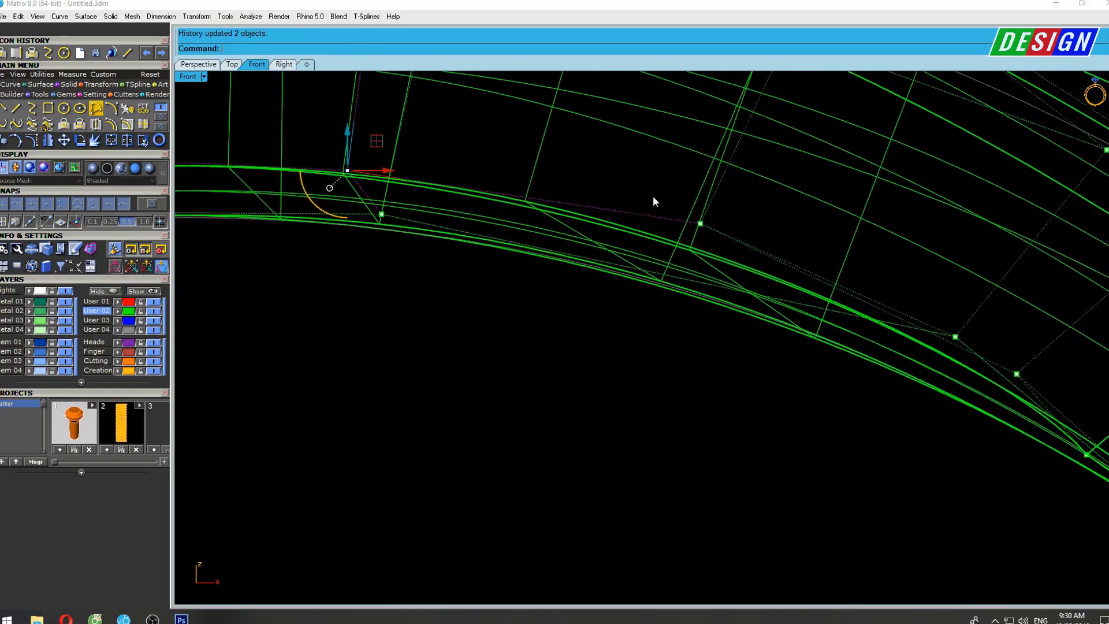
drag(732, 202, 732, 198)
right_drag(733, 198, 674, 160)
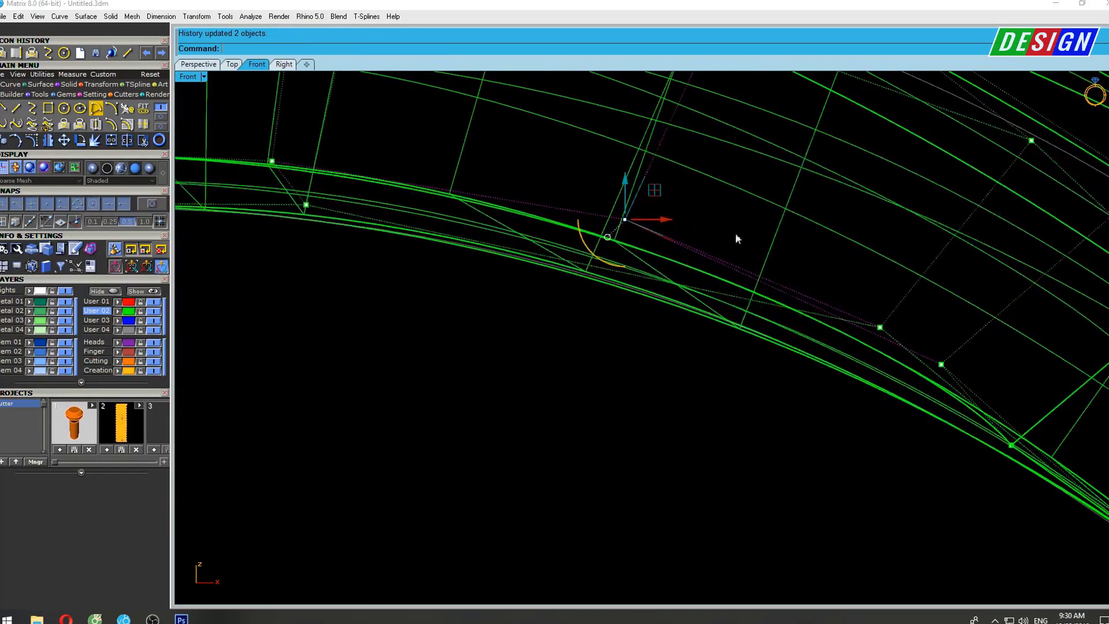
scroll(673, 160, down, 5)
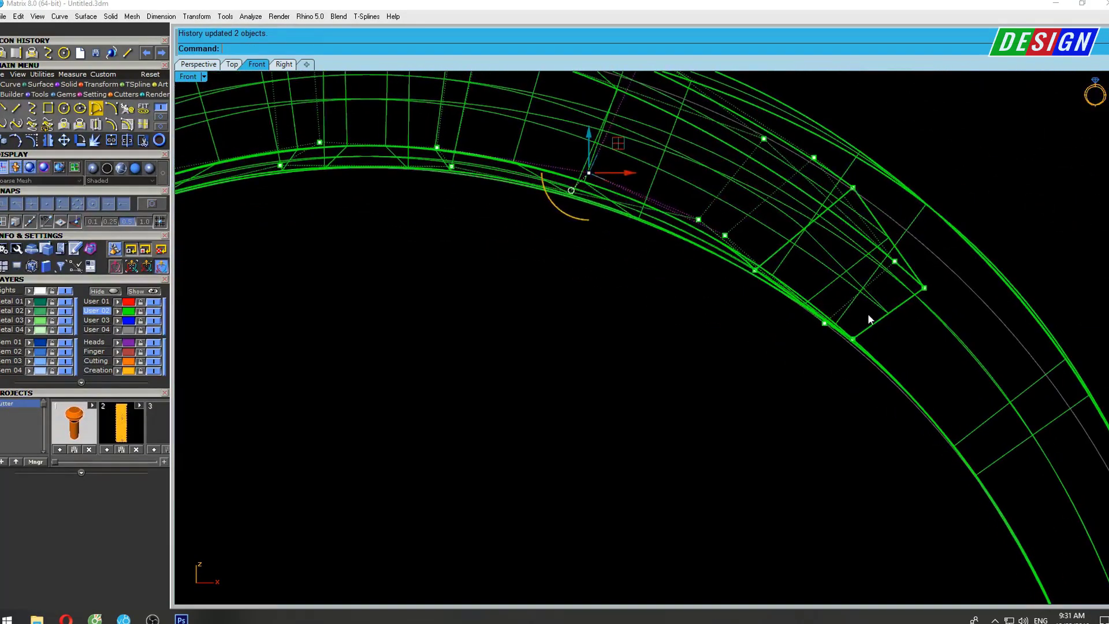
scroll(840, 337, up, 5)
scroll(835, 381, up, 3)
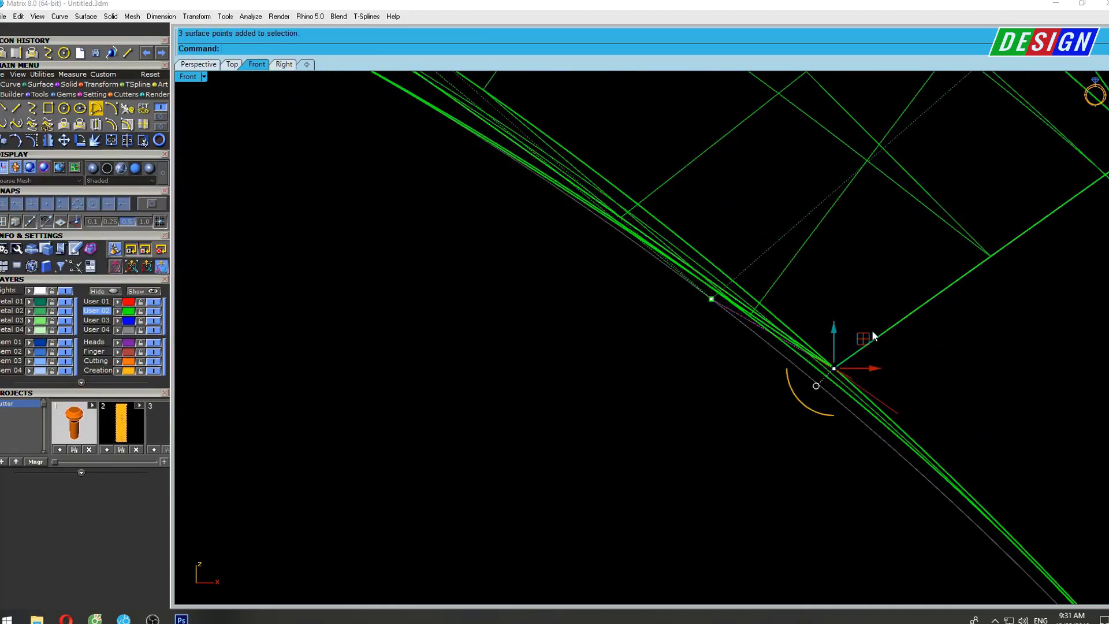
mouse_move(872, 330)
mouse_down()
mouse_move(857, 355)
mouse_move(865, 347)
mouse_up()
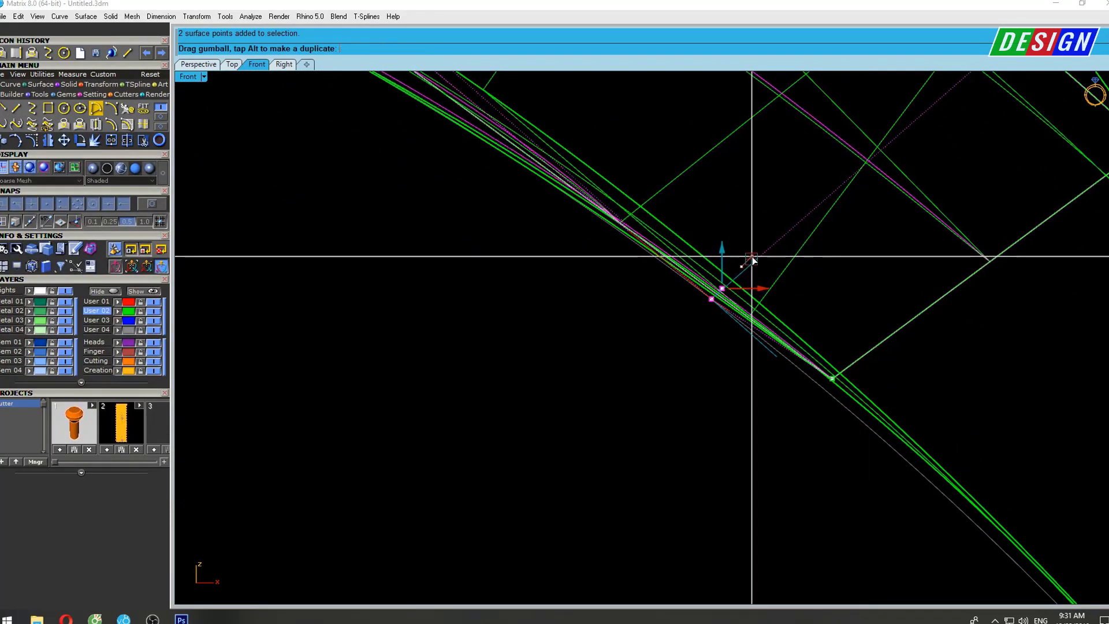
drag(745, 265, 756, 255)
Inspect the shaded ring, then return to wireframe with control points shown.
scroll(756, 255, down, 2)
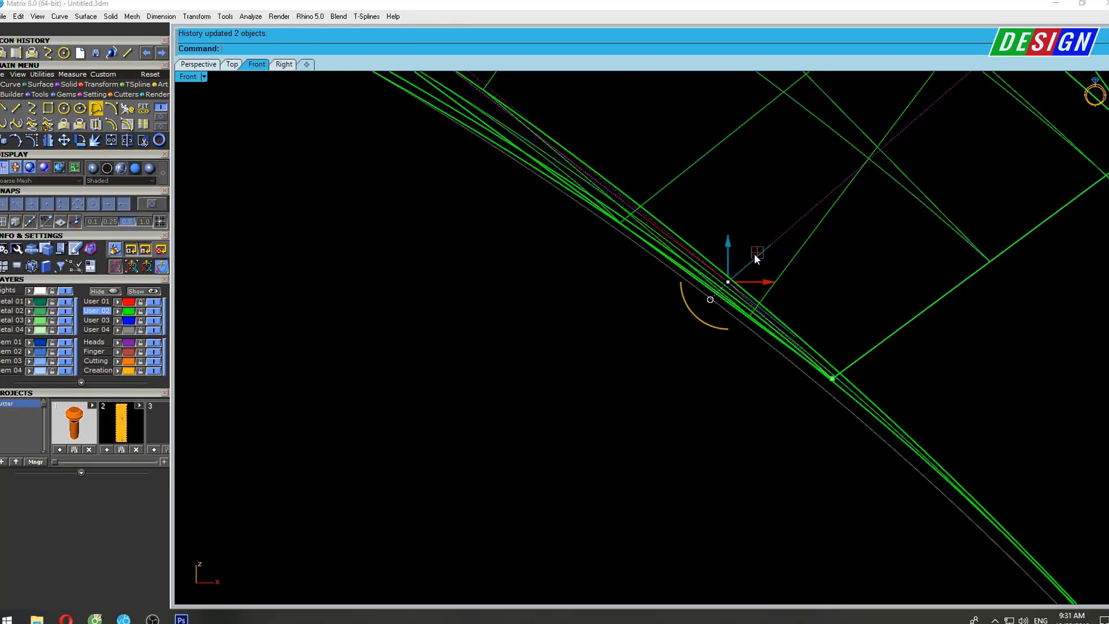
scroll(763, 248, down, 3)
scroll(779, 246, down, 3)
scroll(802, 246, down, 2)
scroll(828, 239, down, 3)
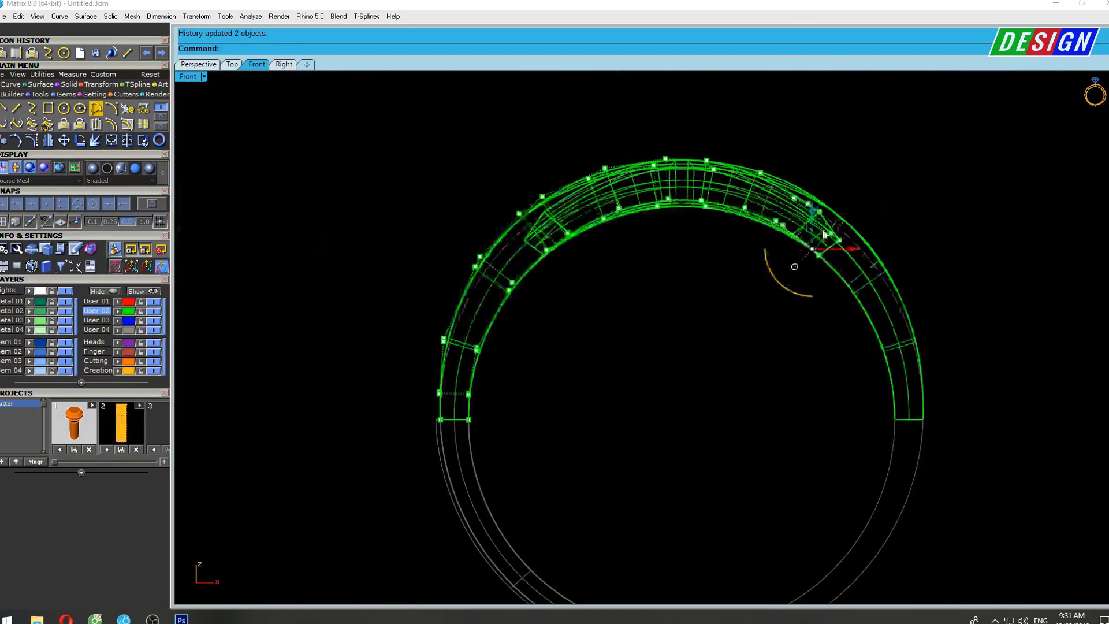
scroll(792, 247, down, 1)
right_drag(718, 235, 678, 194)
scroll(732, 171, up, 1)
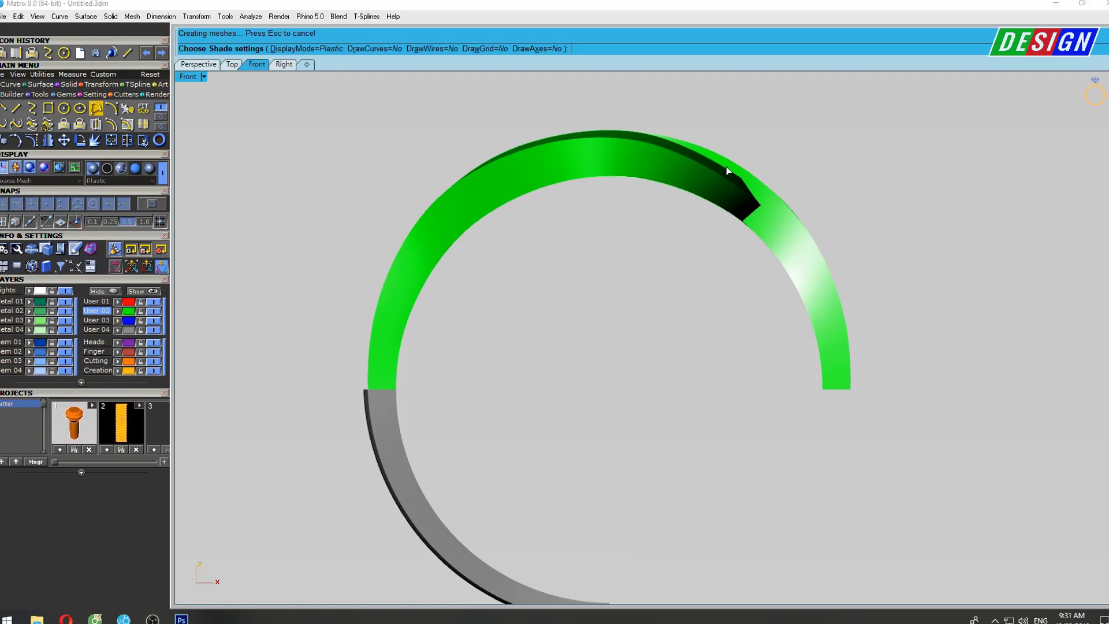
scroll(732, 181, up, 2)
scroll(656, 210, up, 1)
scroll(726, 231, up, 2)
scroll(768, 248, down, 1)
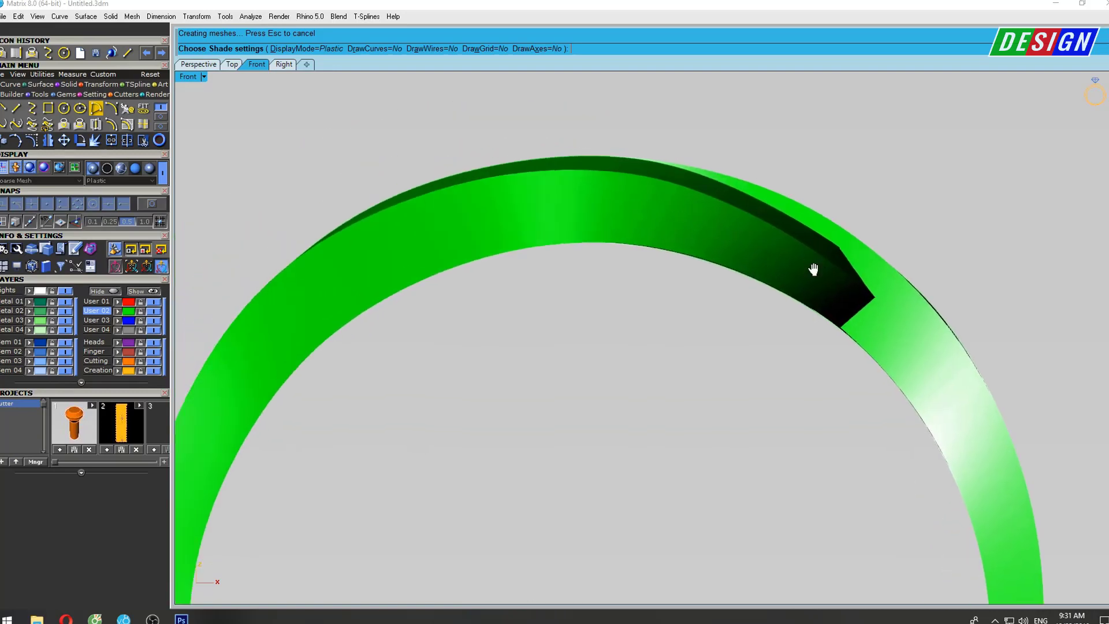
key(Escape)
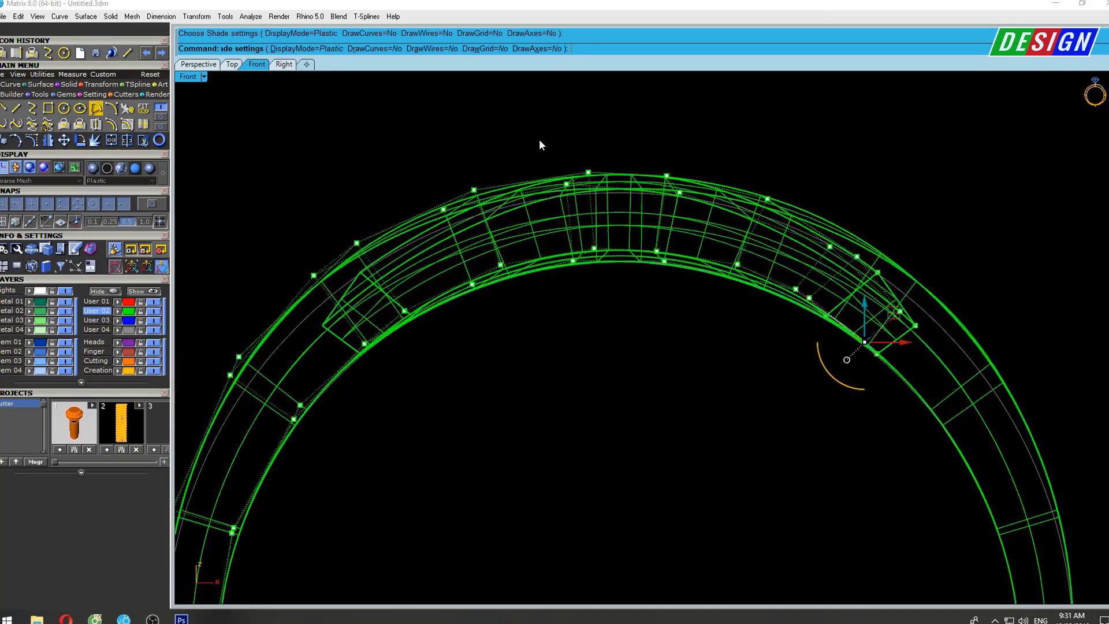
Raise the selected points and reposition the surface points at the arc's right side.
scroll(578, 182, up, 2)
drag(578, 140, 578, 126)
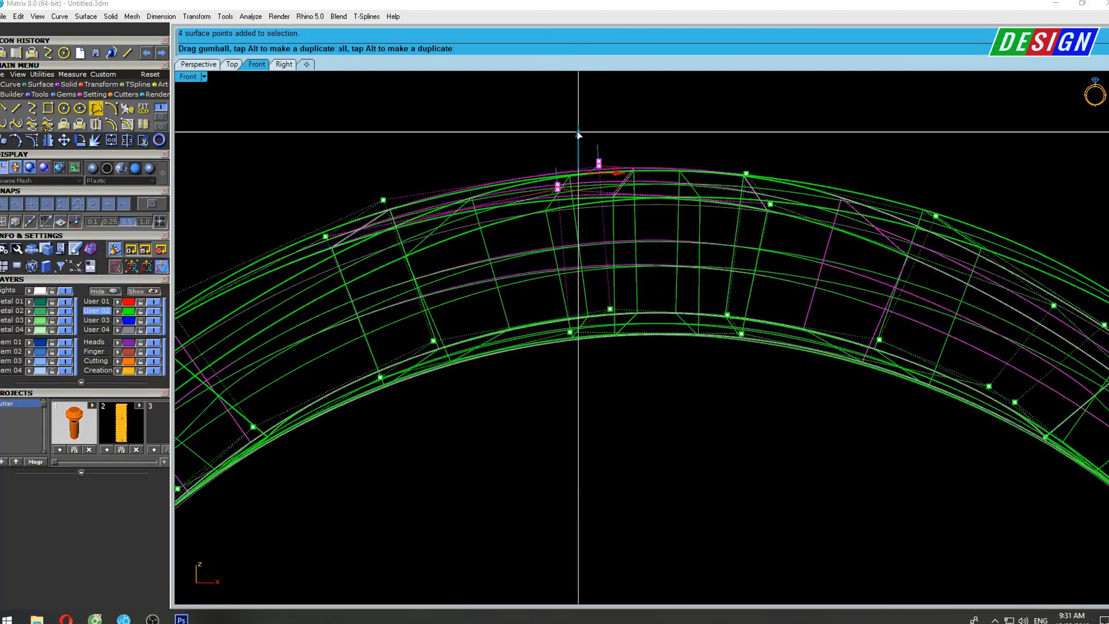
drag(802, 206, 705, 130)
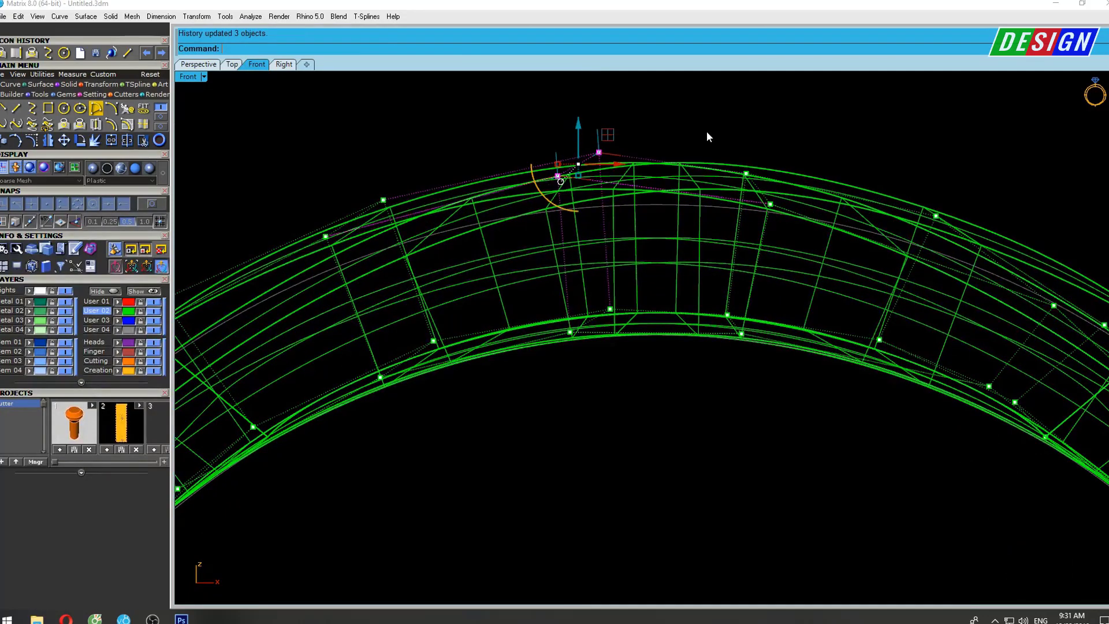
right_drag(760, 152, 695, 139)
drag(693, 132, 691, 128)
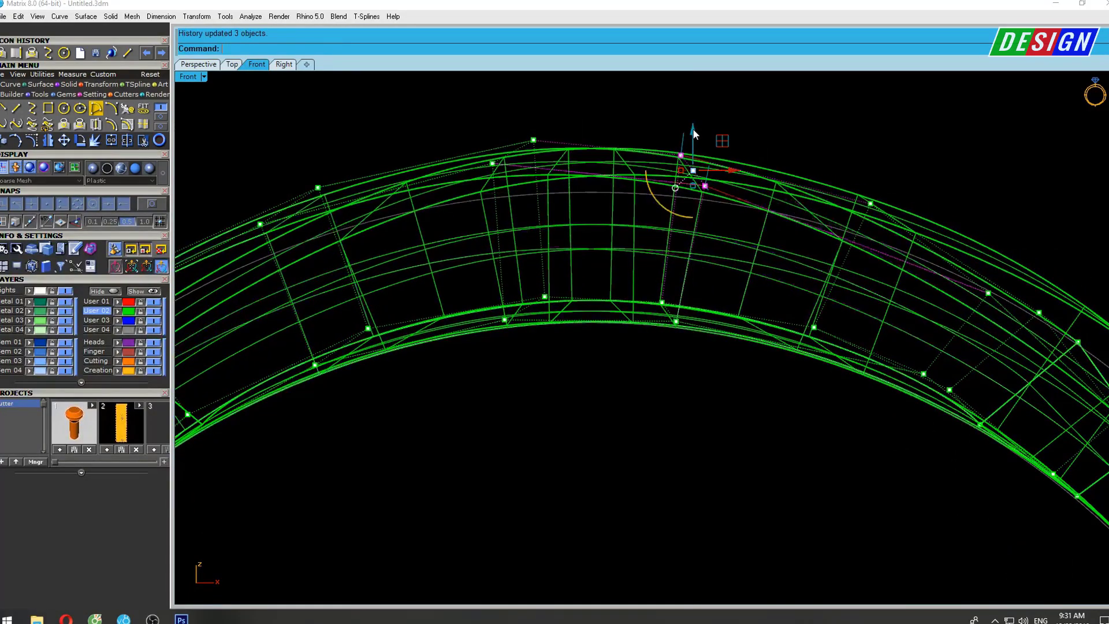
Preview the ring with plastic shading, then set the viewport to shaded display.
right_drag(869, 193, 806, 183)
right_click(806, 183)
scroll(799, 198, down, 3)
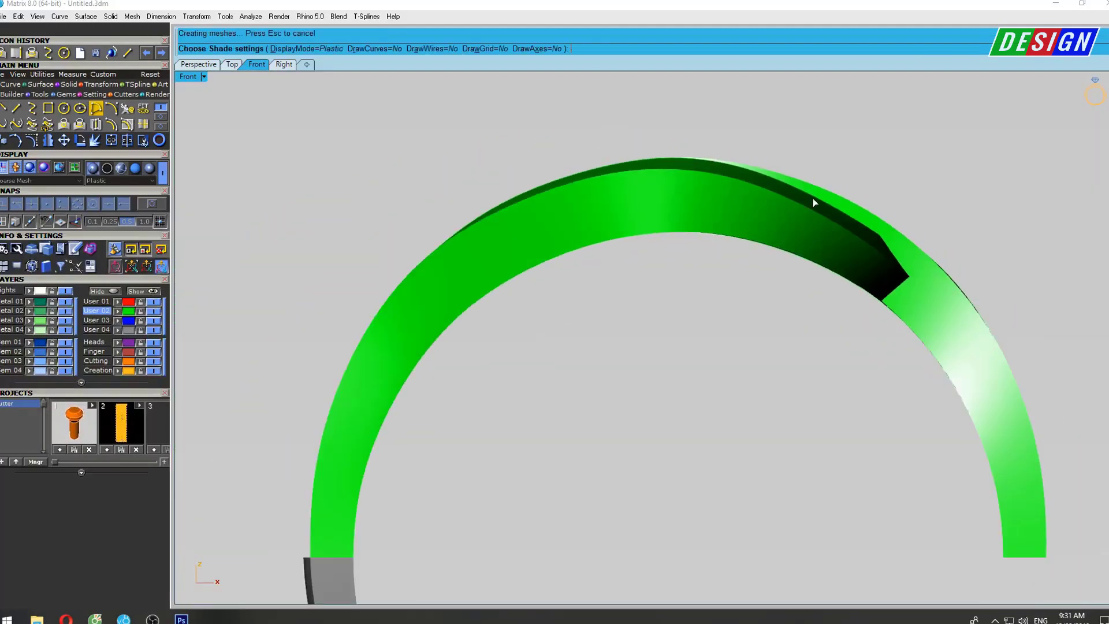
key(Escape)
right_drag(726, 195, 686, 190)
text(se)
key(Return)
Raise the selected points slightly and clear the point selection.
scroll(504, 171, up, 2)
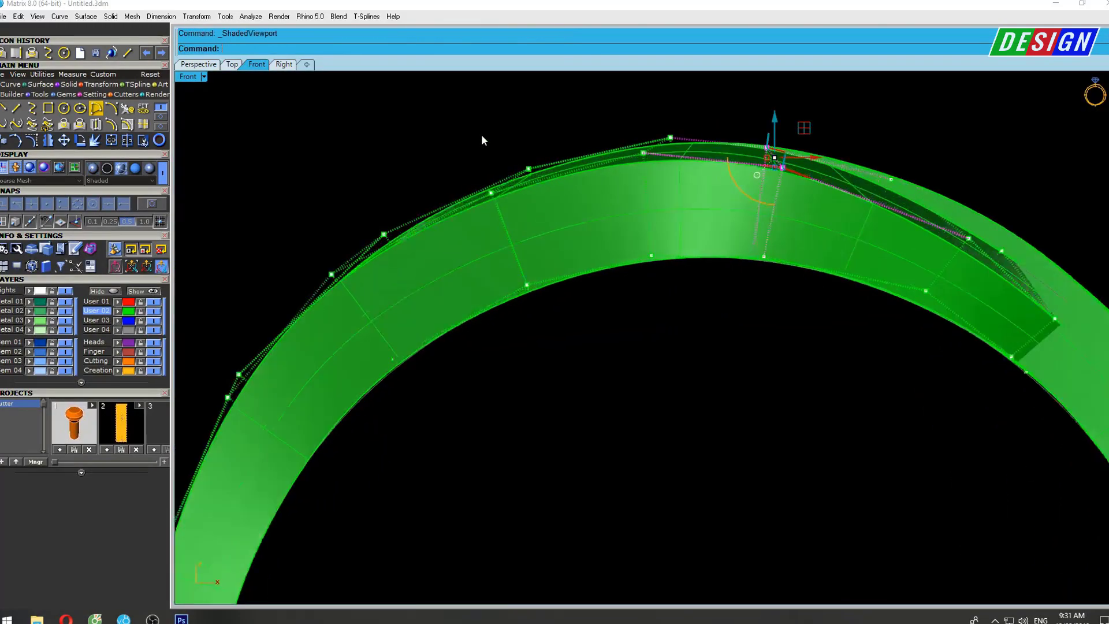
scroll(508, 156, up, 2)
drag(510, 155, 512, 149)
scroll(511, 150, down, 3)
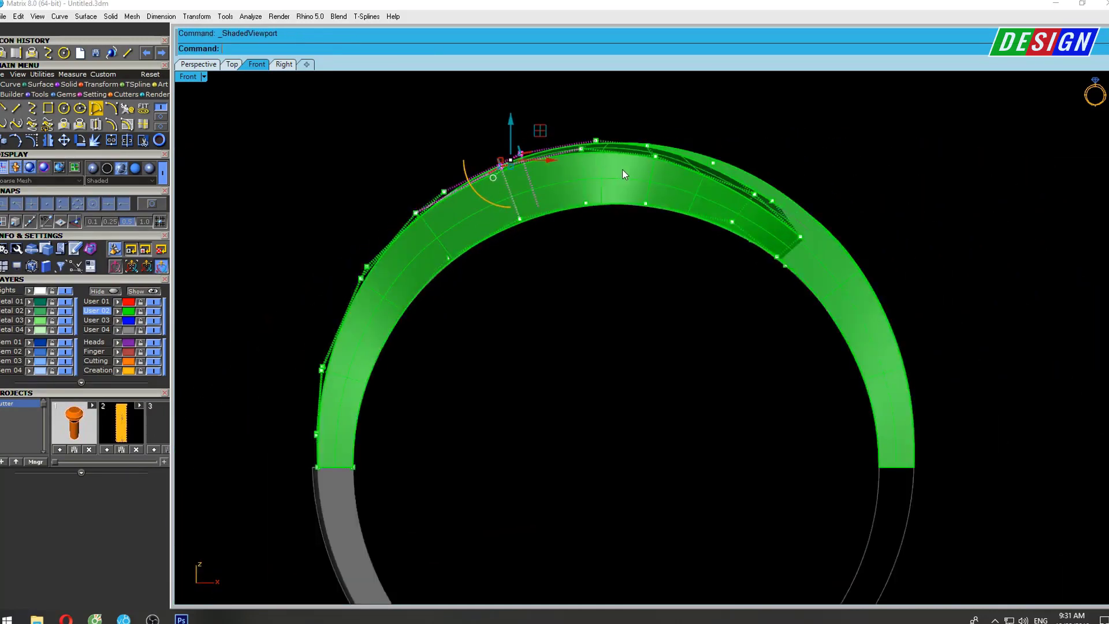
key(Escape)
Run Shade and rotate the preview to inspect the band.
scroll(594, 180, up, 3)
text(shade)
key(Return)
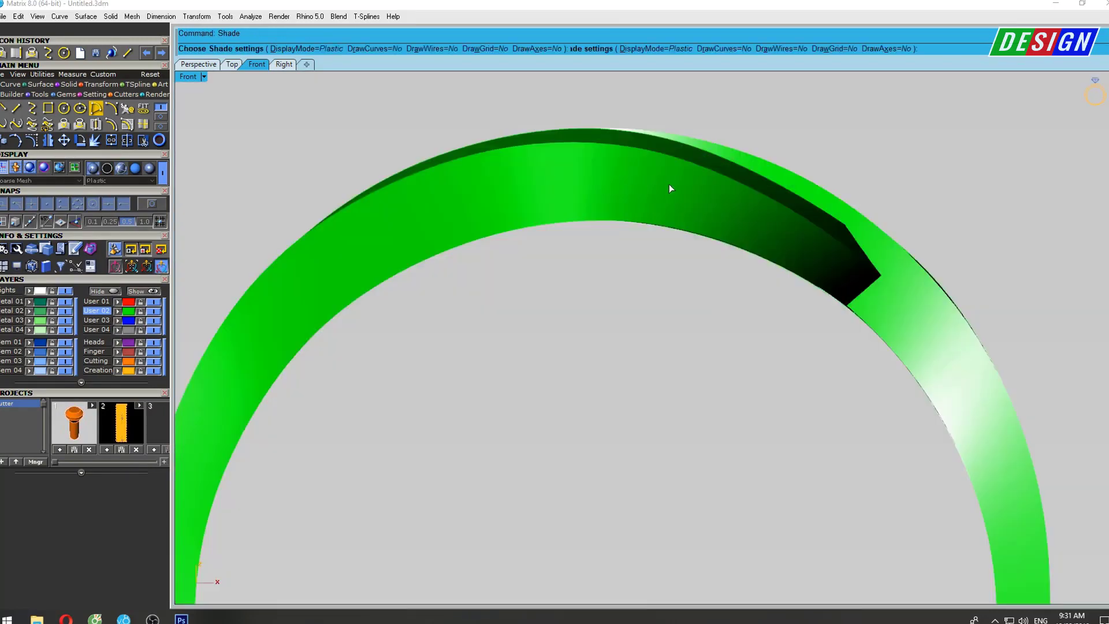
right_drag(670, 189, 780, 223)
key(Escape)
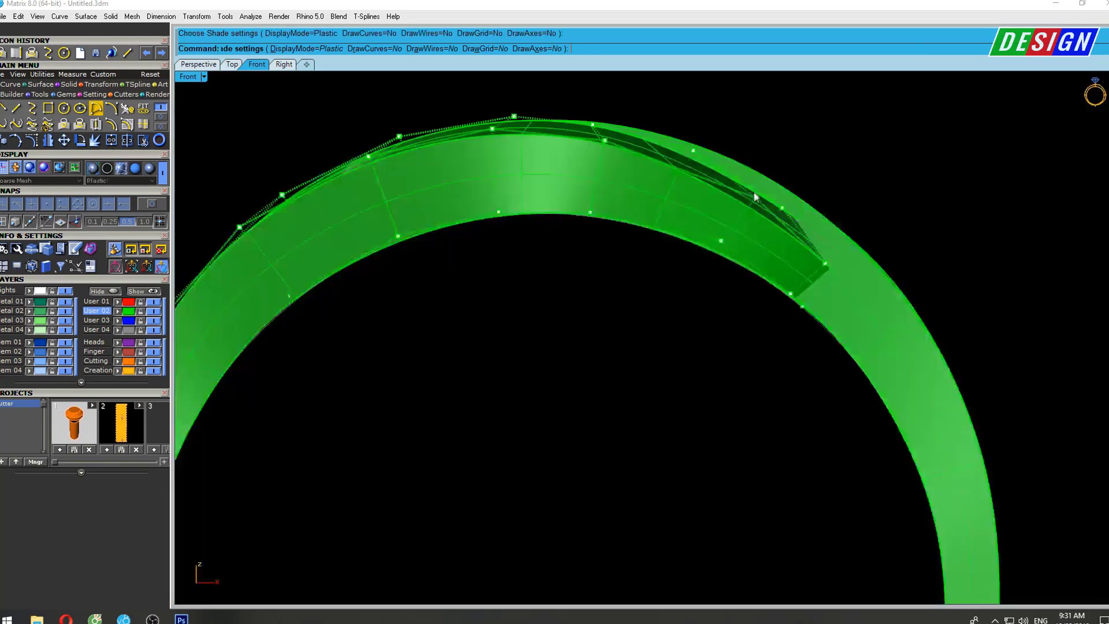
scroll(754, 197, up, 3)
key(Escape)
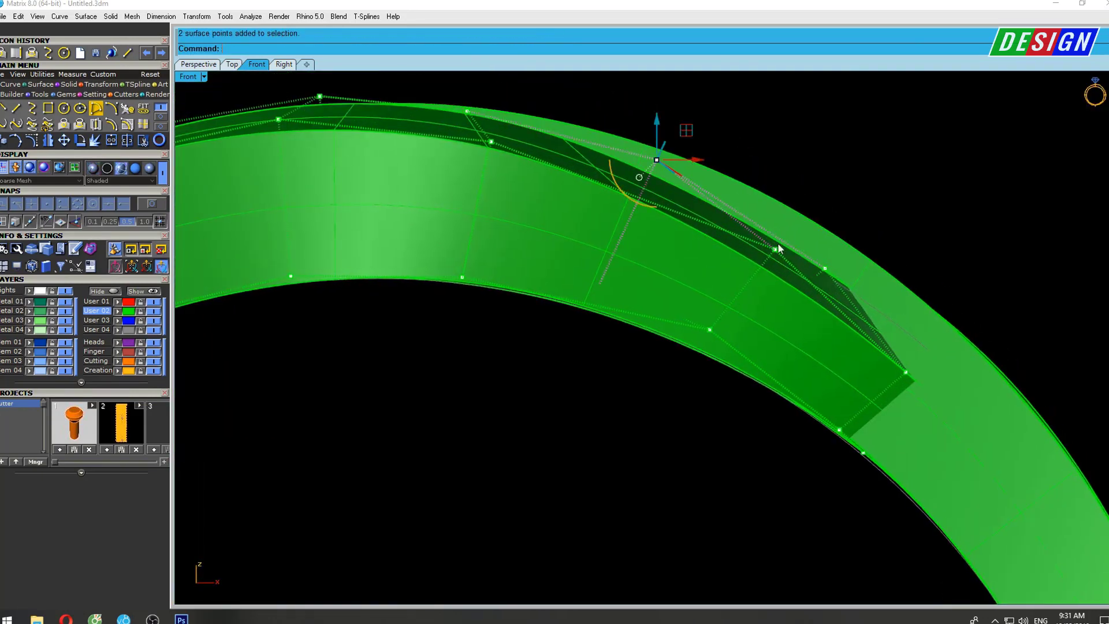
Lift the selected points upward and re-check the reshaped ring with plastic shading.
scroll(778, 249, up, 3)
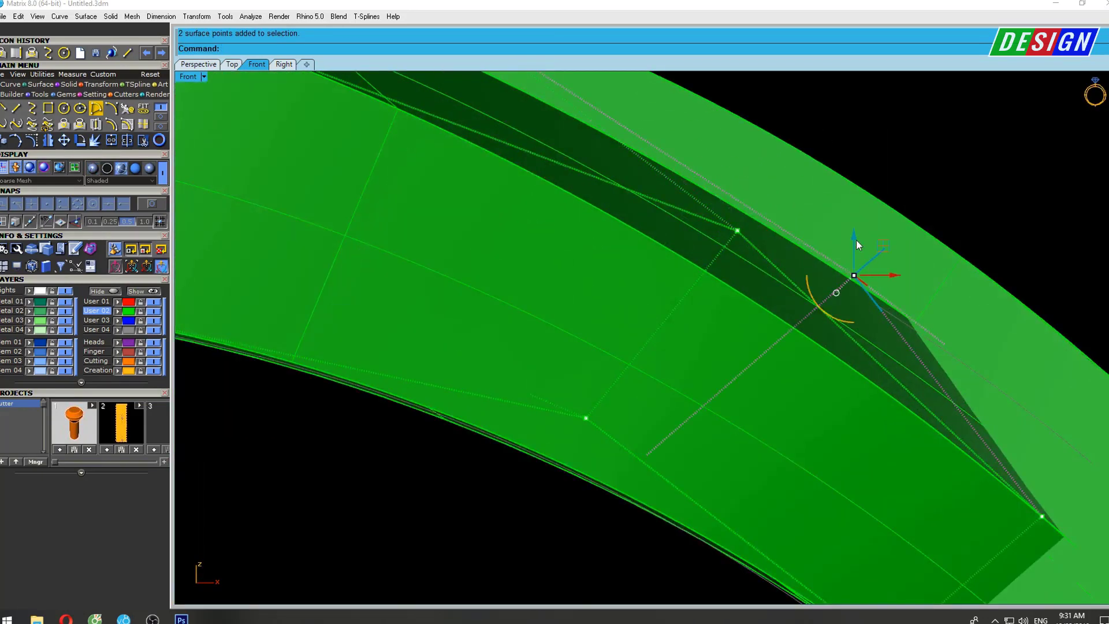
drag(856, 238, 853, 221)
scroll(832, 236, down, 2)
key(Return)
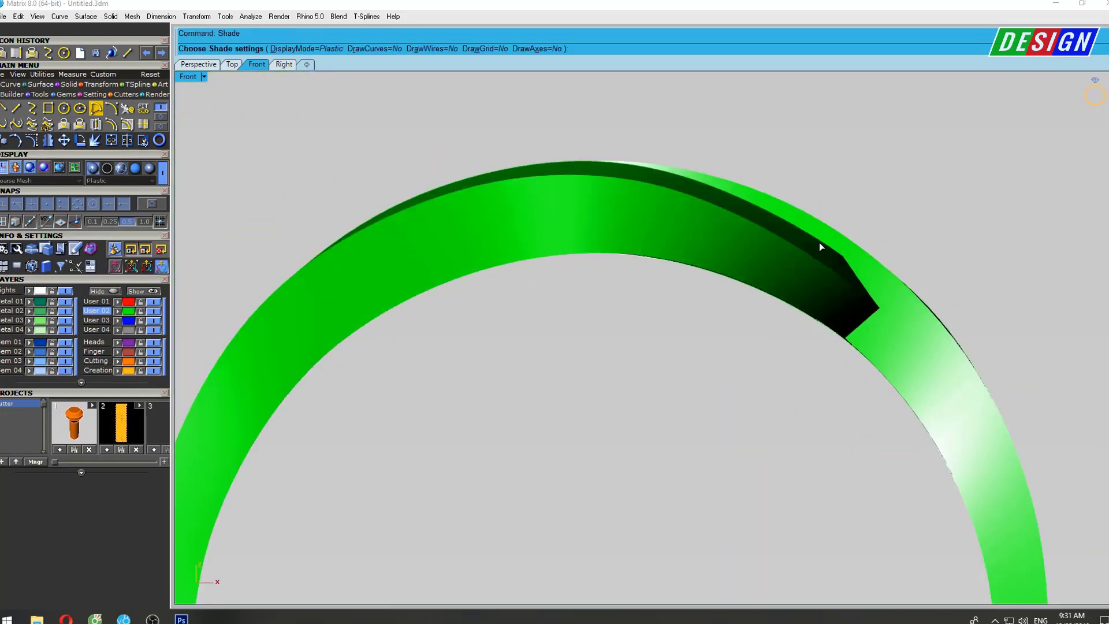
scroll(827, 214, down, 1)
scroll(837, 161, down, 1)
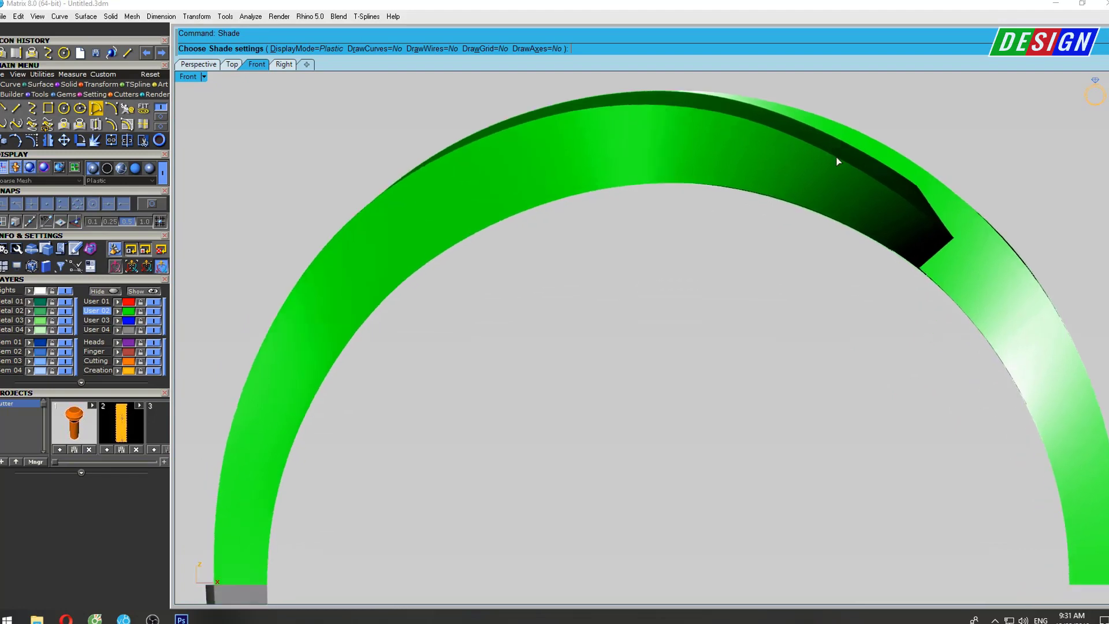
scroll(770, 181, down, 1)
right_drag(768, 181, 717, 186)
scroll(779, 198, up, 1)
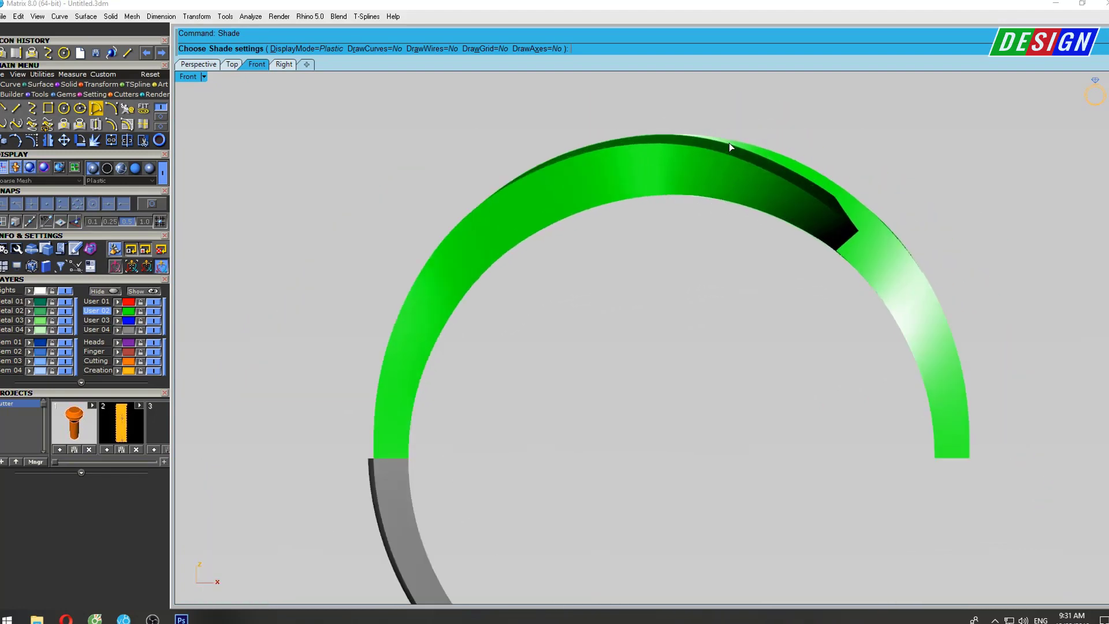
scroll(729, 144, up, 2)
key(Return)
scroll(840, 178, up, 1)
scroll(790, 166, up, 1)
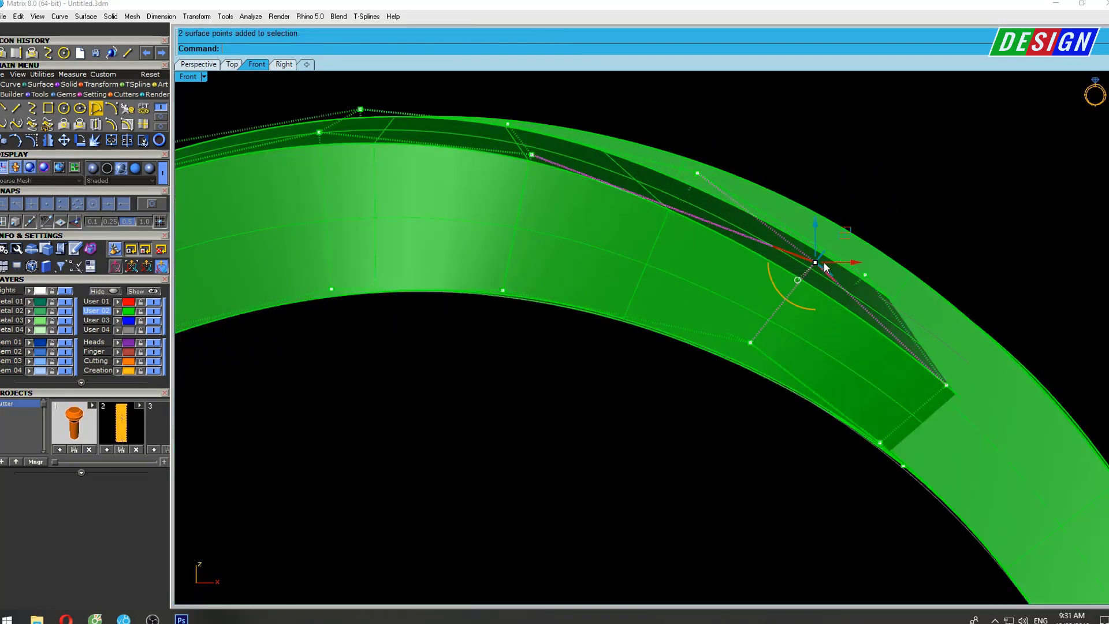
Raise the remaining control points near the crossing vertically.
scroll(823, 266, up, 1)
drag(809, 230, 809, 204)
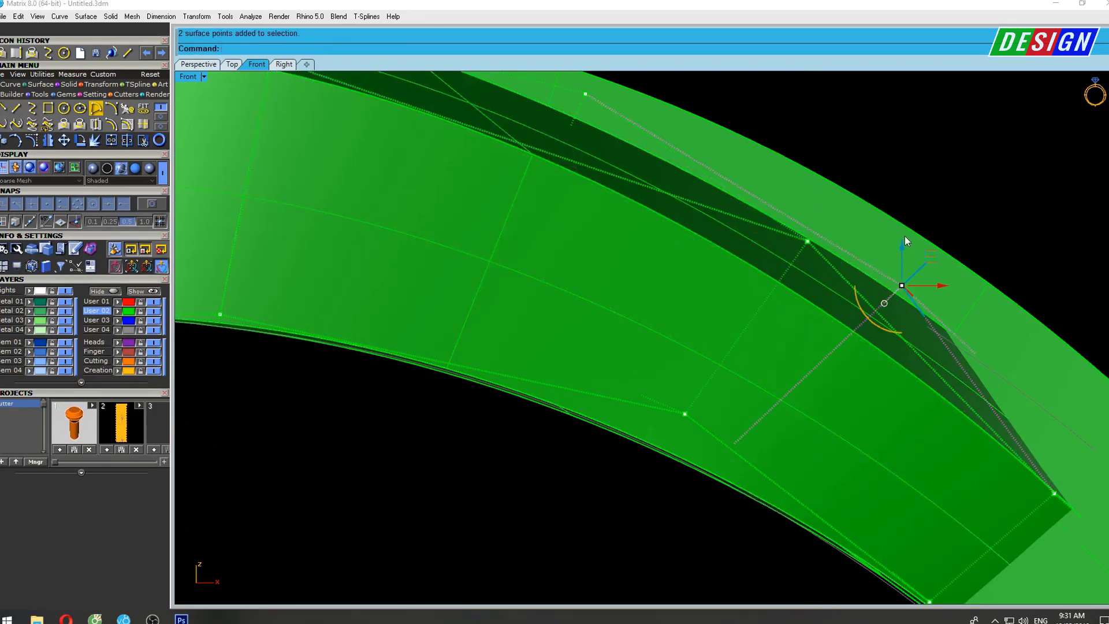
drag(902, 240, 902, 234)
scroll(692, 181, down, 1)
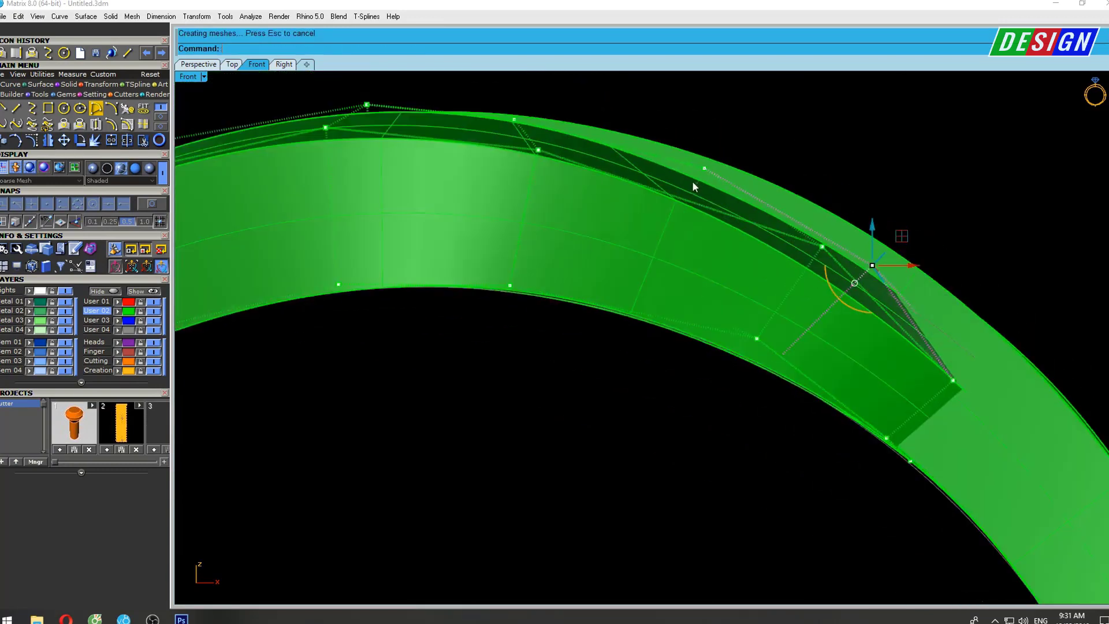
right_drag(693, 183, 713, 200)
drag(725, 144, 727, 127)
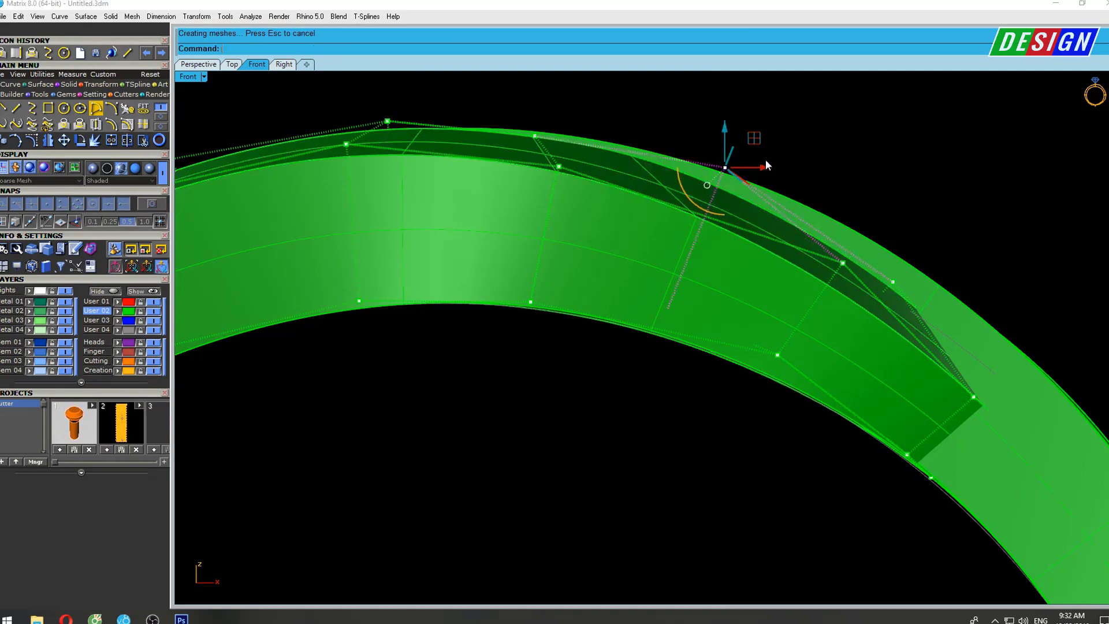
Shade-check the band, then select two surface points near the crossing and re-check.
key(F4)
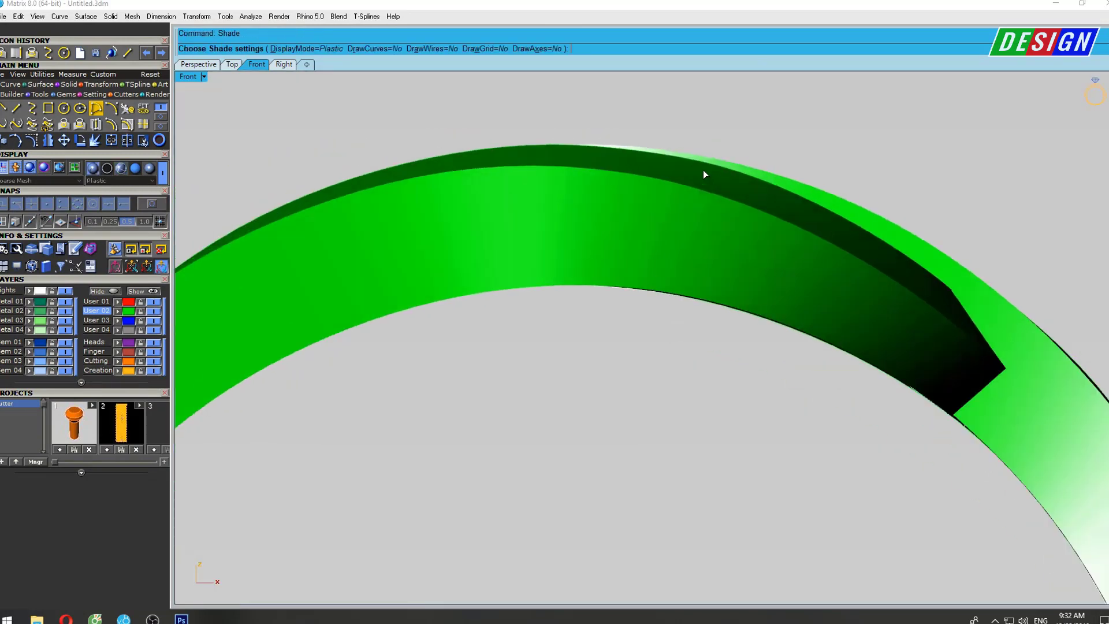
key(Escape)
mouse_move(624, 113)
mouse_down()
mouse_move(646, 152)
mouse_move(634, 113)
mouse_up()
scroll(643, 139, up, 3)
scroll(626, 156, down, 5)
key(F4)
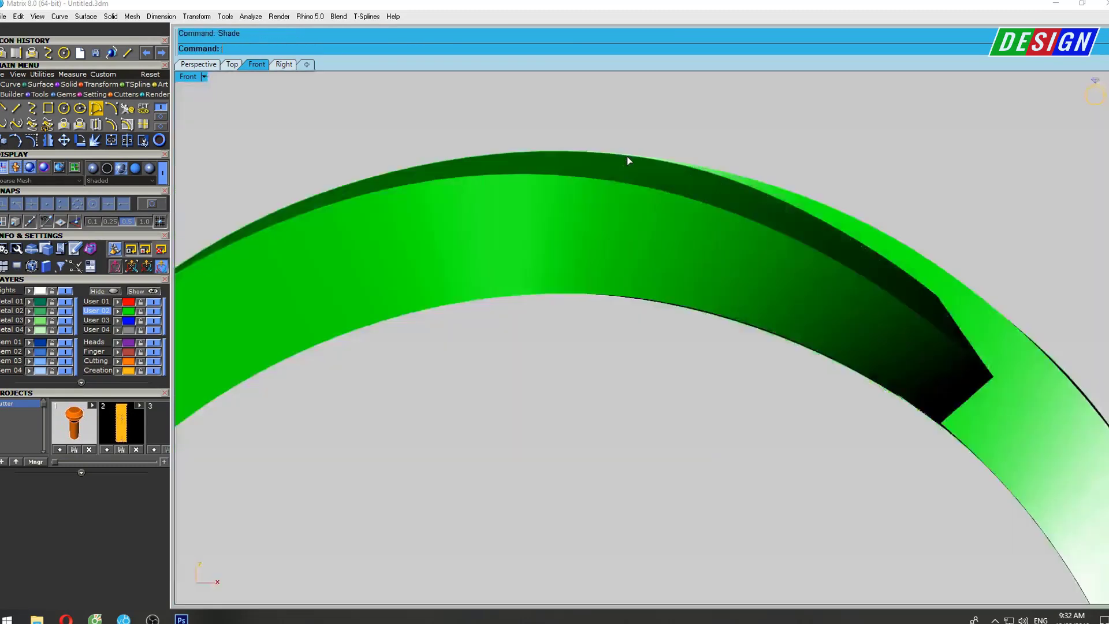
key(Escape)
Select control points on the upper arc and preview the band with plastic shading.
scroll(510, 157, up, 3)
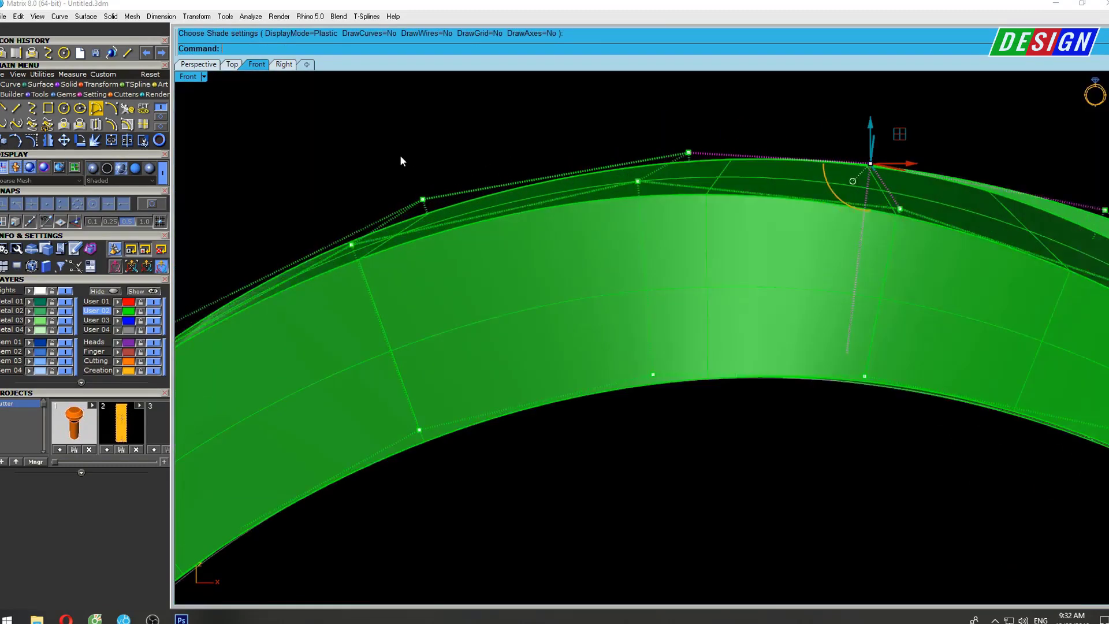
mouse_move(410, 213)
mouse_down()
mouse_move(428, 180)
mouse_move(422, 154)
mouse_up()
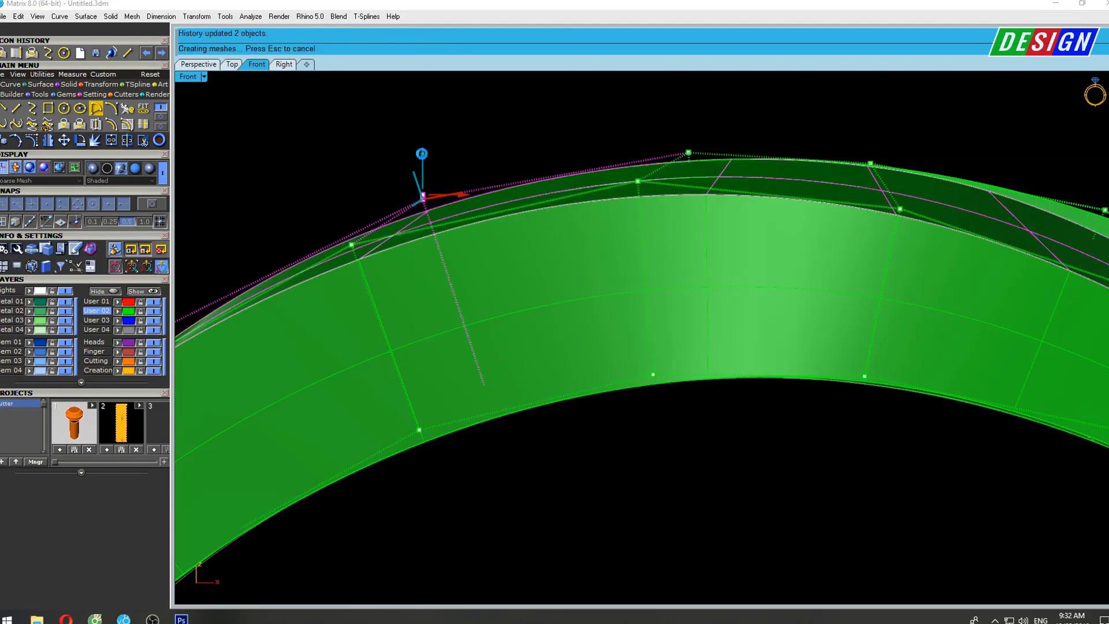
scroll(465, 177, down, 3)
key(F4)
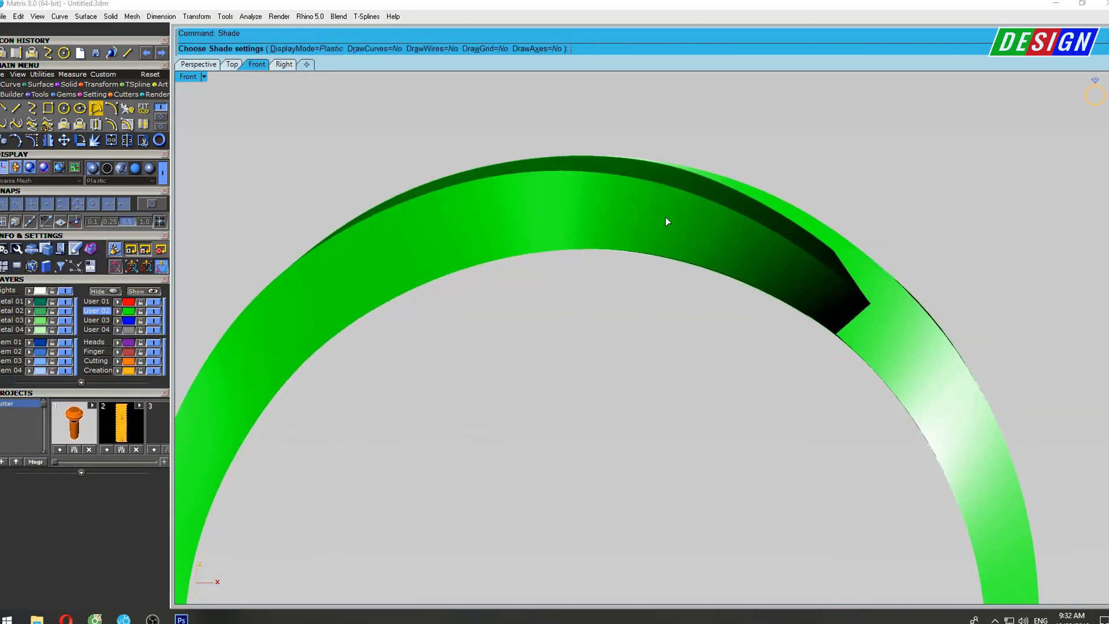
key(ctrl+Tab)
Review the ring from the side, then orbit it in perspective to inspect the crossing.
key(Return)
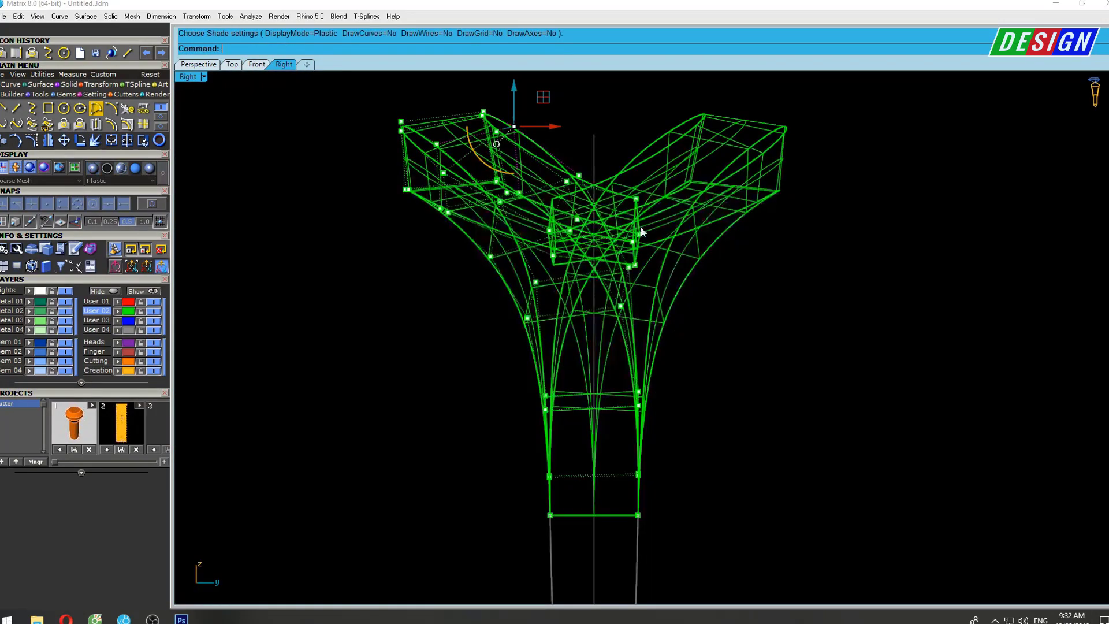
scroll(624, 233, up, 3)
scroll(624, 254, up, 2)
scroll(622, 289, down, 2)
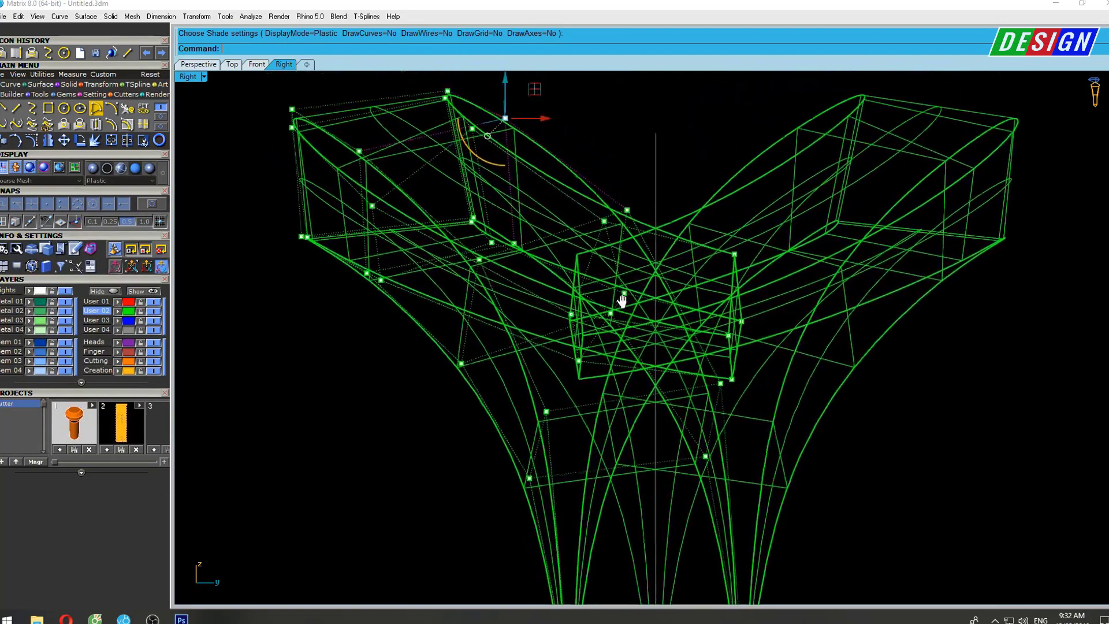
scroll(621, 307, down, 2)
scroll(620, 306, down, 2)
key(ctrl+Tab)
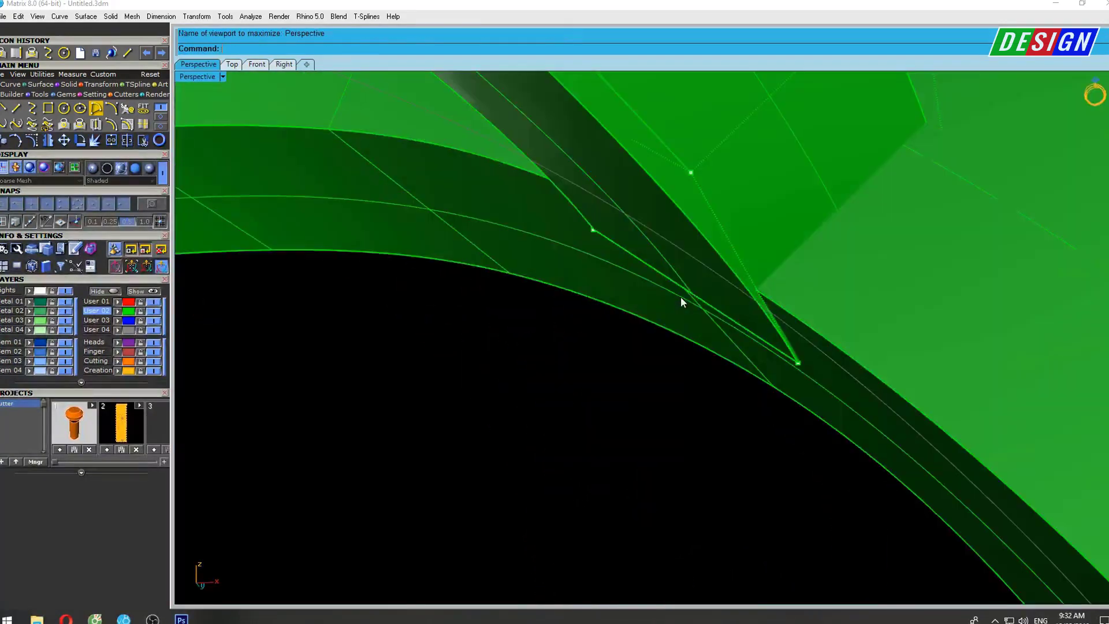
mouse_move(701, 305)
right_down()
mouse_move(1010, 238)
mouse_move(485, 345)
mouse_move(705, 307)
right_up()
Check the shaded ring from above, then return to the full perspective view.
key(ctrl+Tab)
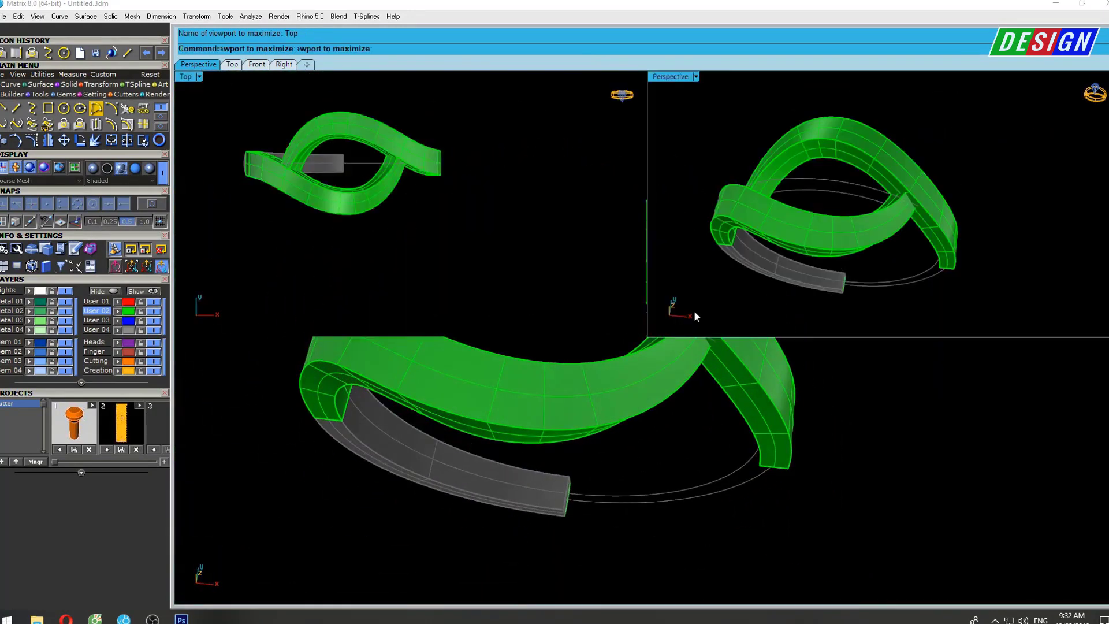
right_drag(582, 283, 635, 293)
right_click(600, 257)
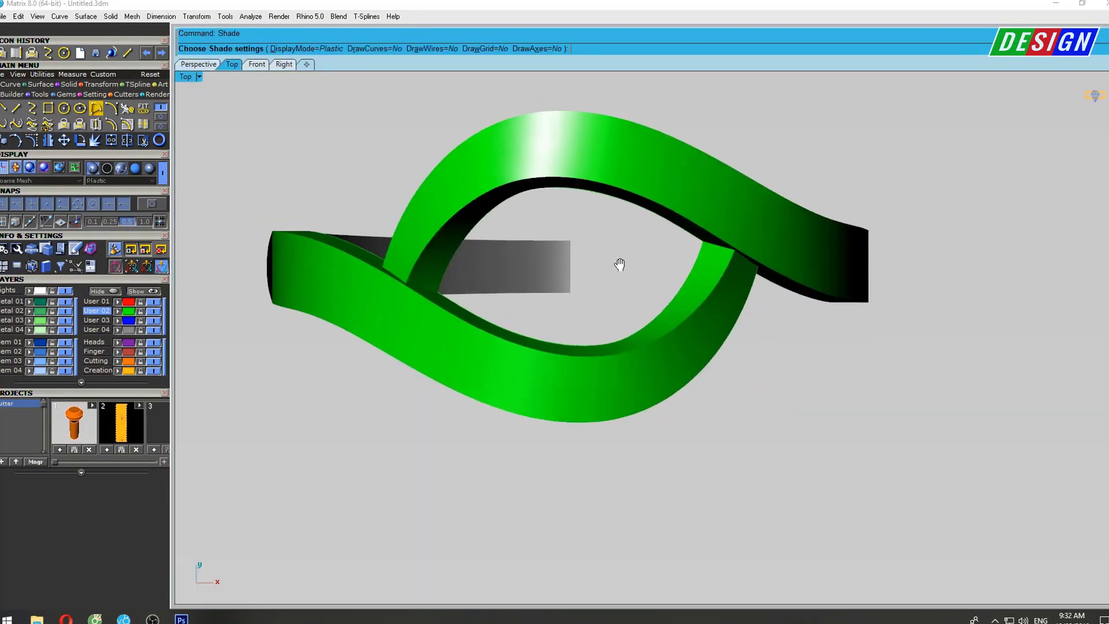
scroll(631, 279, up, 3)
scroll(670, 241, up, 2)
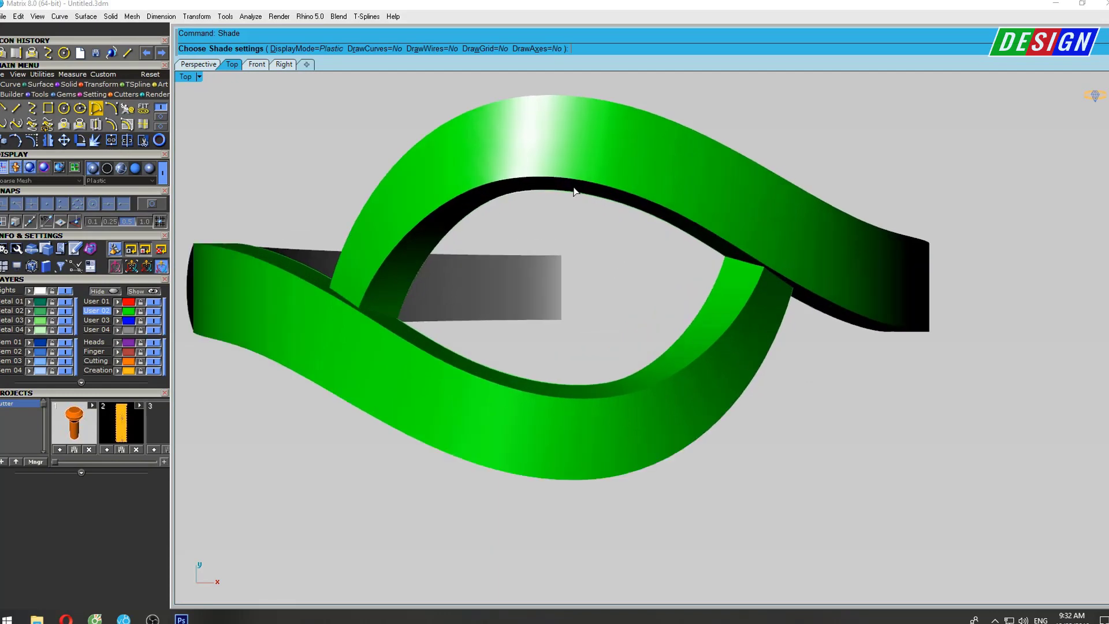
scroll(595, 255, up, 3)
scroll(623, 231, up, 2)
key(Escape)
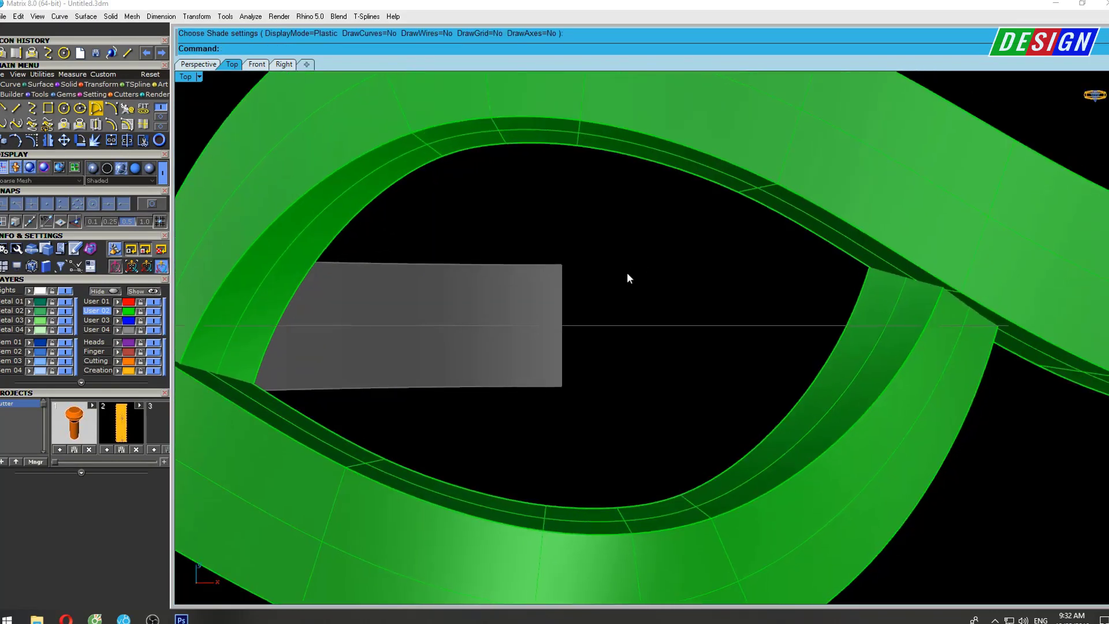
key(ctrl+F4)
Start ExtractIsocurve and pick the green band surface.
right_drag(640, 259, 639, 236)
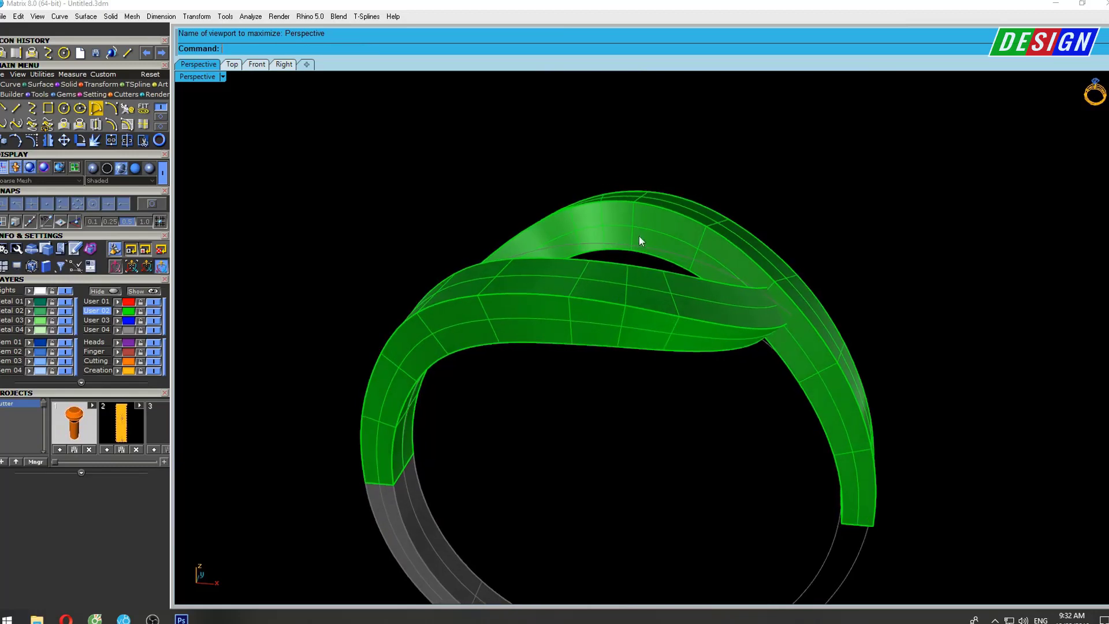
scroll(639, 235, up, 3)
scroll(664, 237, up, 3)
scroll(668, 272, up, 2)
click(594, 226)
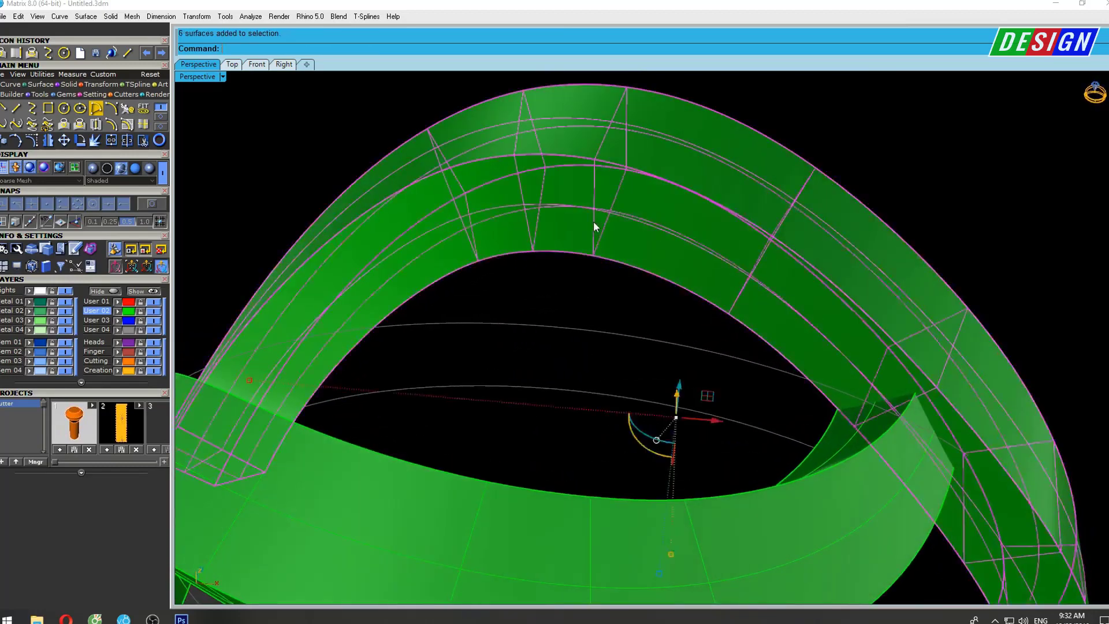
click(157, 141)
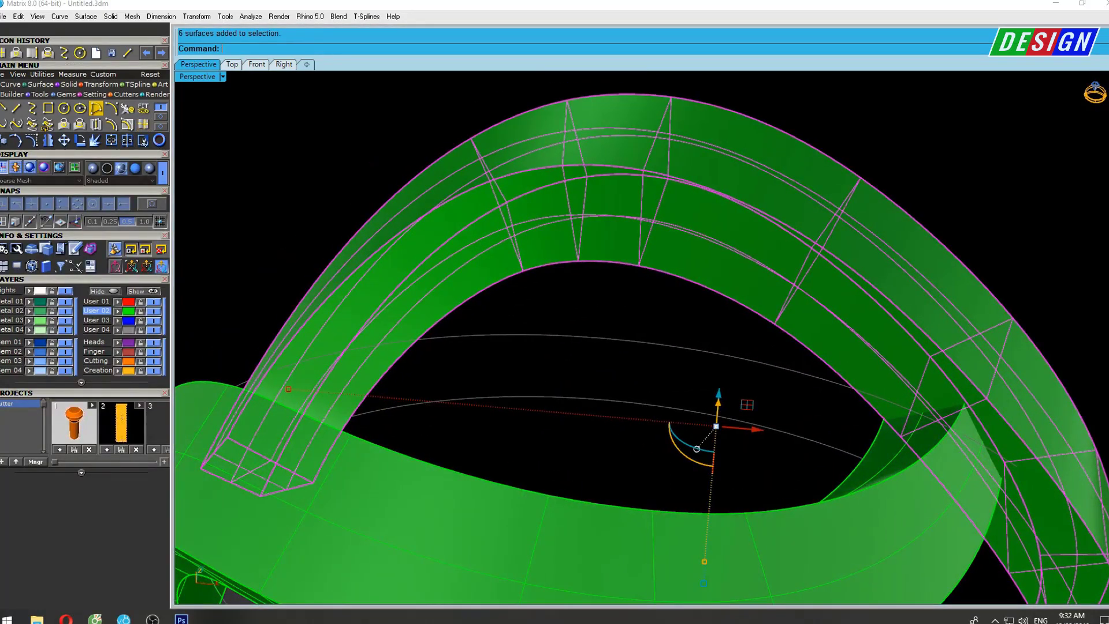
click(664, 201)
Extract the isocurve along the band's middle and select the new curve.
mouse_move(667, 202)
right_down()
mouse_move(687, 185)
mouse_move(705, 213)
right_up()
scroll(823, 283, up, 2)
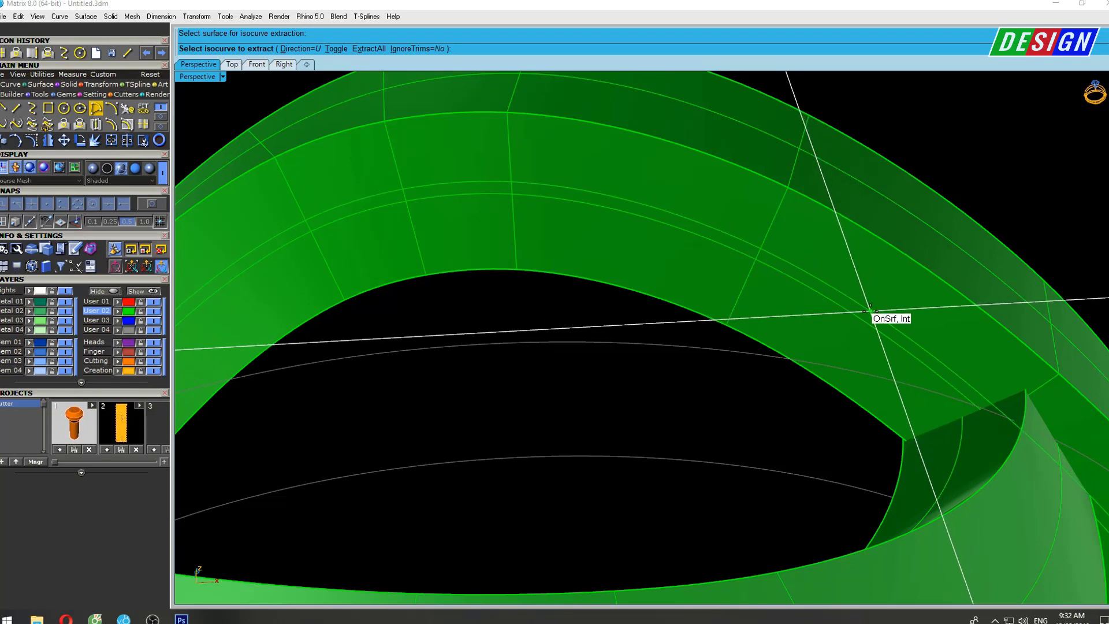
click(870, 312)
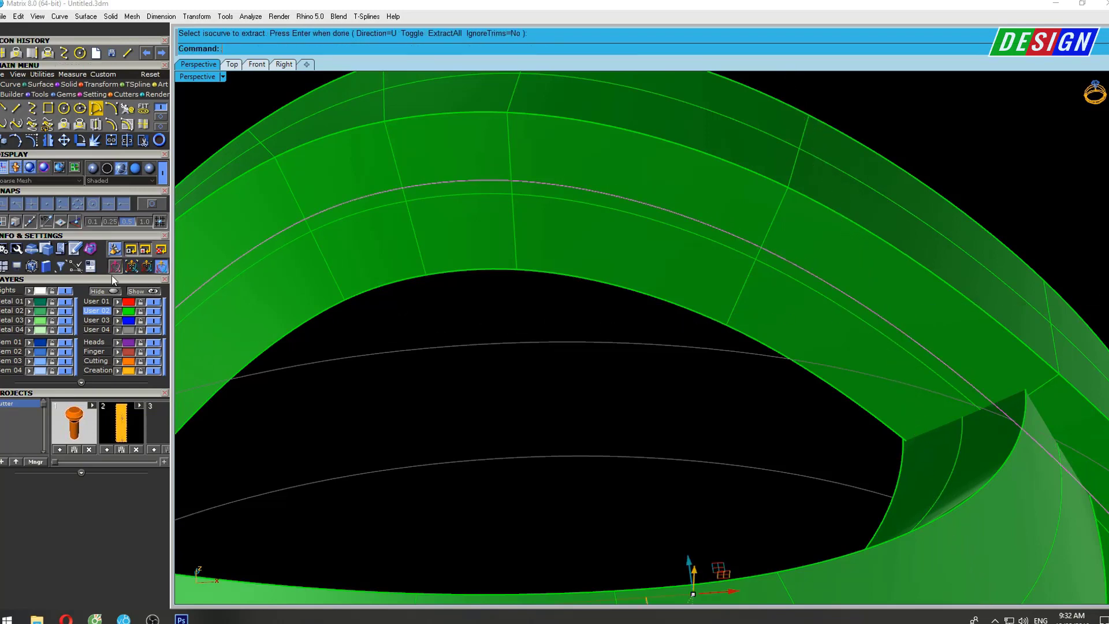
mouse_move(547, 384)
right_down()
mouse_move(781, 325)
mouse_move(680, 297)
mouse_move(933, 324)
mouse_move(994, 317)
mouse_move(646, 260)
mouse_move(656, 279)
mouse_move(516, 187)
mouse_move(674, 232)
mouse_move(685, 250)
mouse_move(356, 228)
right_up()
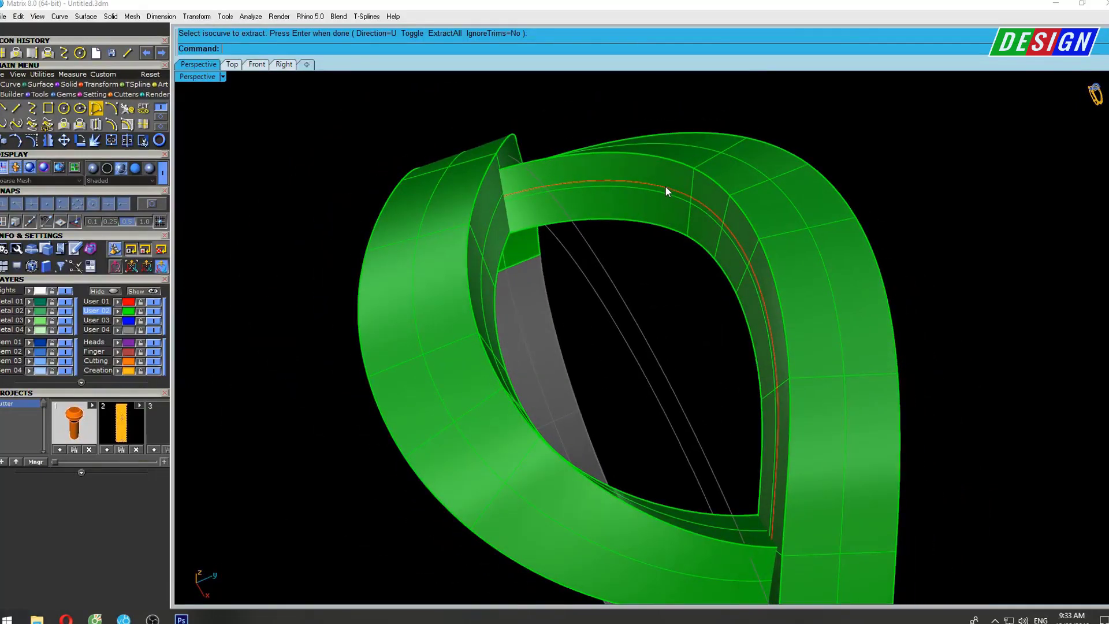
click(686, 198)
click(706, 218)
right_drag(688, 198, 657, 200)
In Top view, copy the extracted curve 180° around origin 0 onto the other band.
key(ctrl+F1)
text(r)
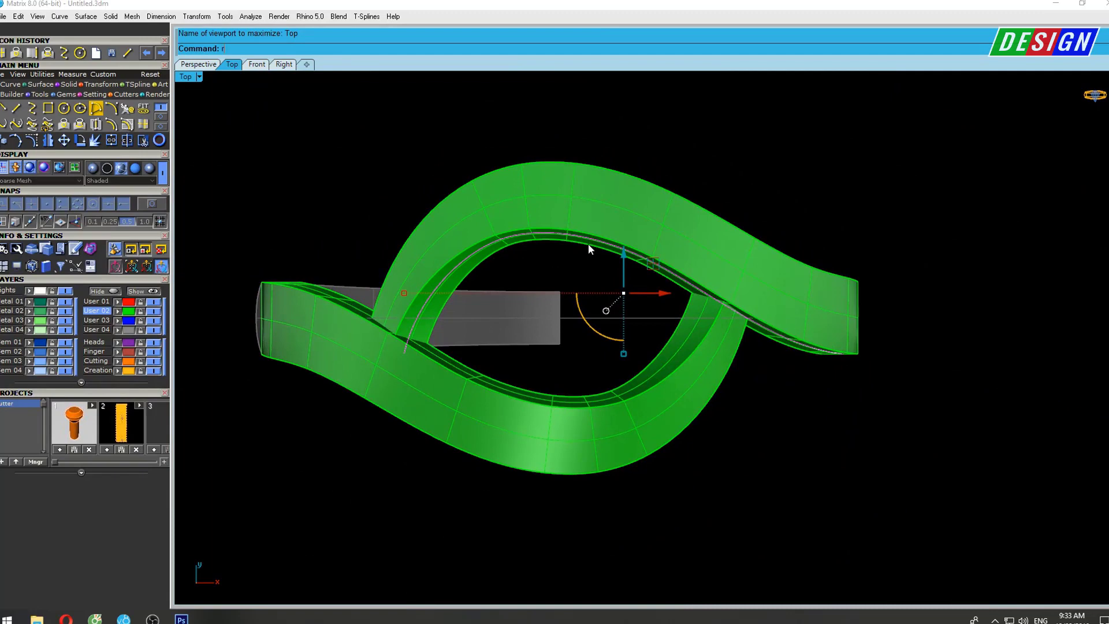
text(ot)
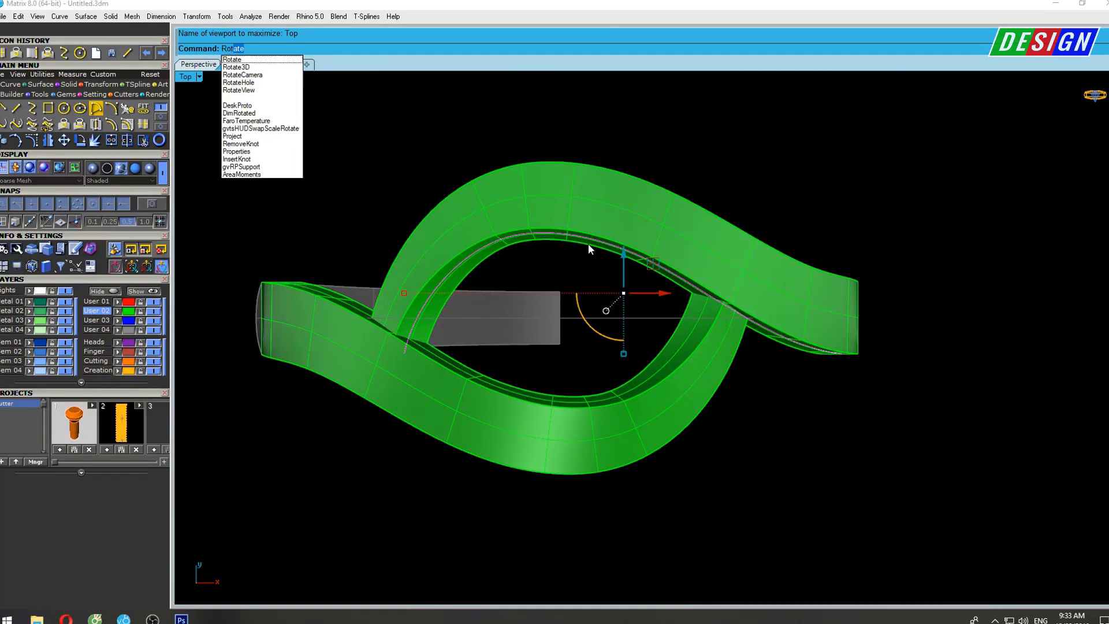
key(Return)
text(0)
key(Return)
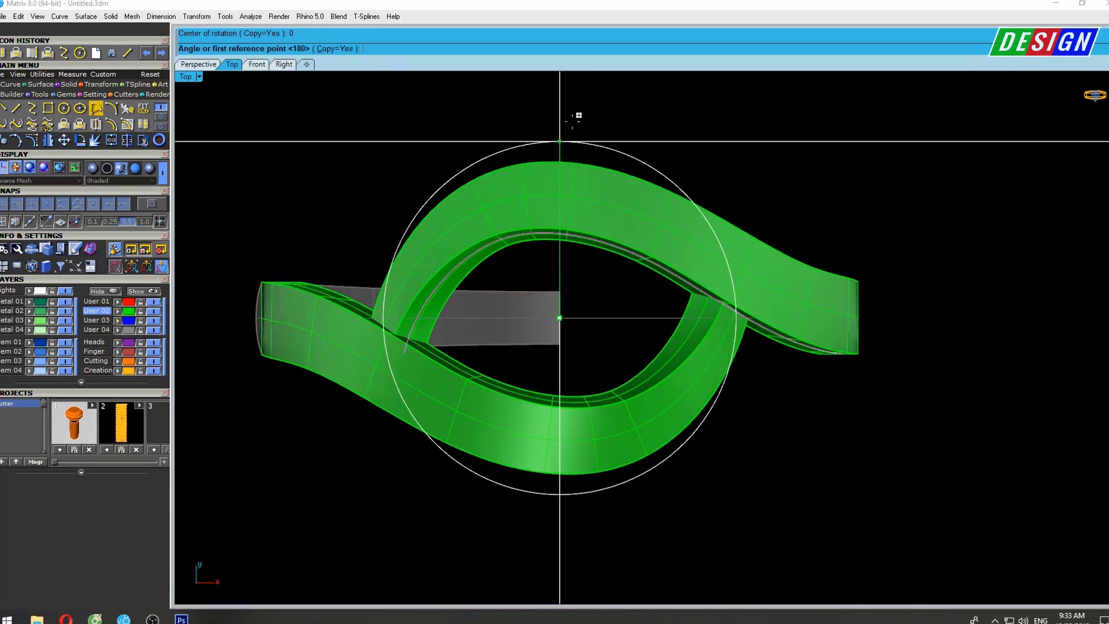
click(578, 114)
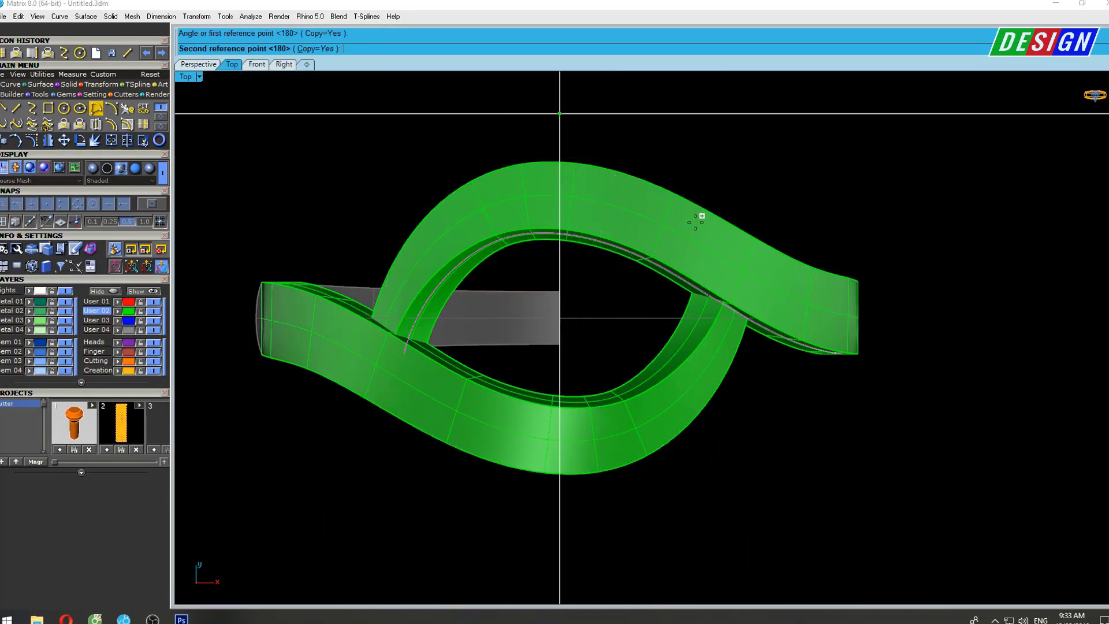
click(585, 427)
Inspect both curves on the ring by orbiting and zooming in Perspective and Top views.
key(ctrl+F4)
mouse_move(672, 335)
right_down()
mouse_move(707, 300)
mouse_move(522, 258)
right_up()
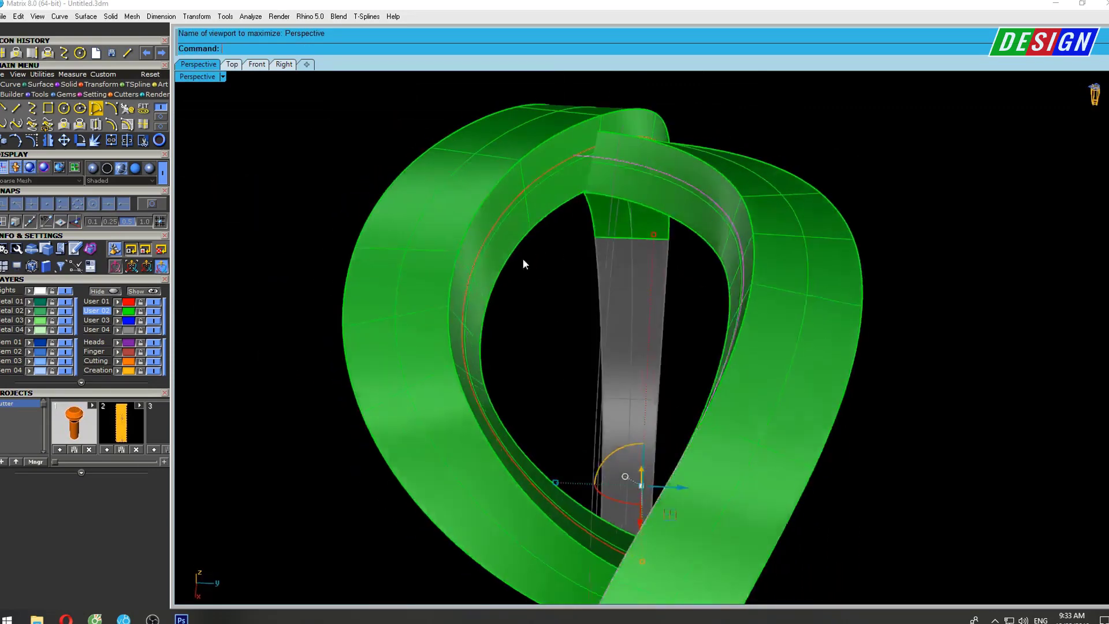
scroll(590, 165, up, 3)
scroll(638, 304, up, 3)
scroll(639, 303, up, 3)
scroll(739, 254, up, 3)
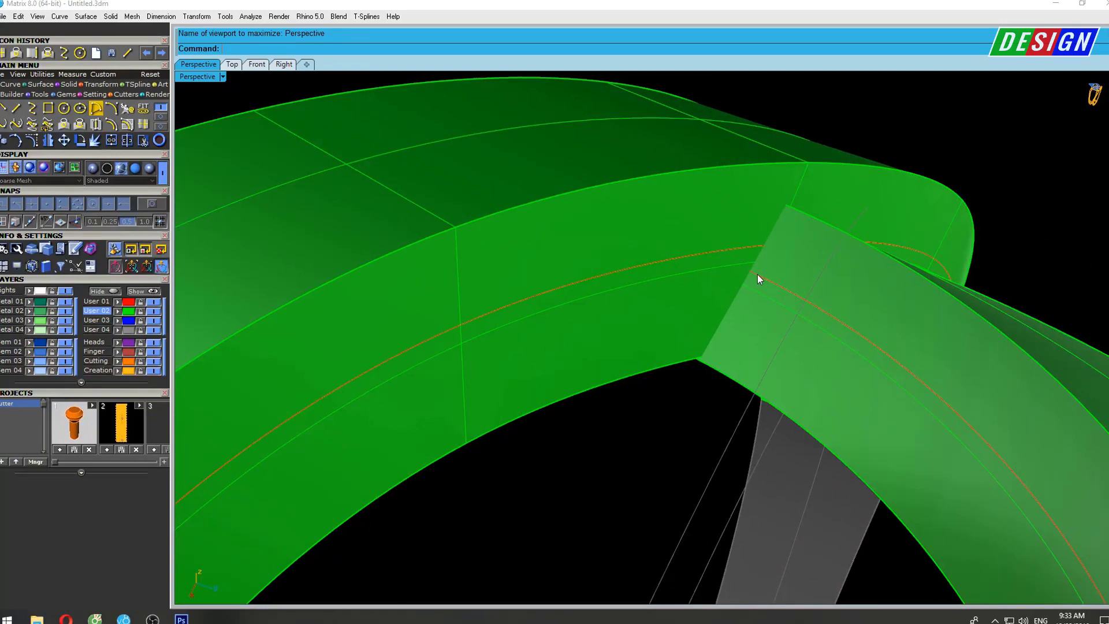
key(ctrl+F1)
scroll(411, 340, up, 3)
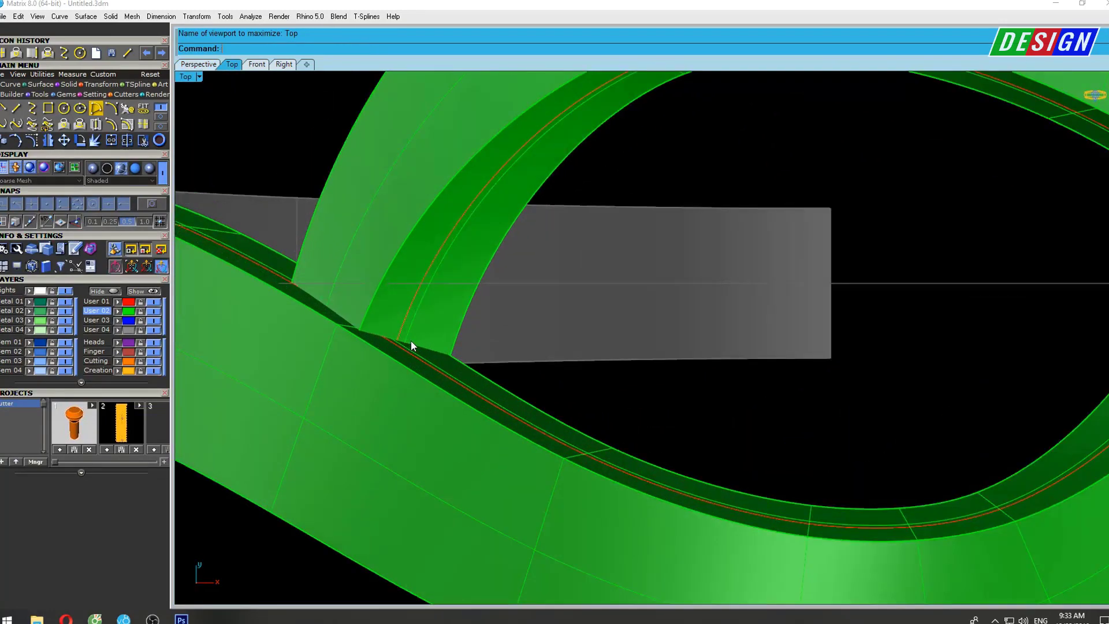
scroll(394, 344, up, 3)
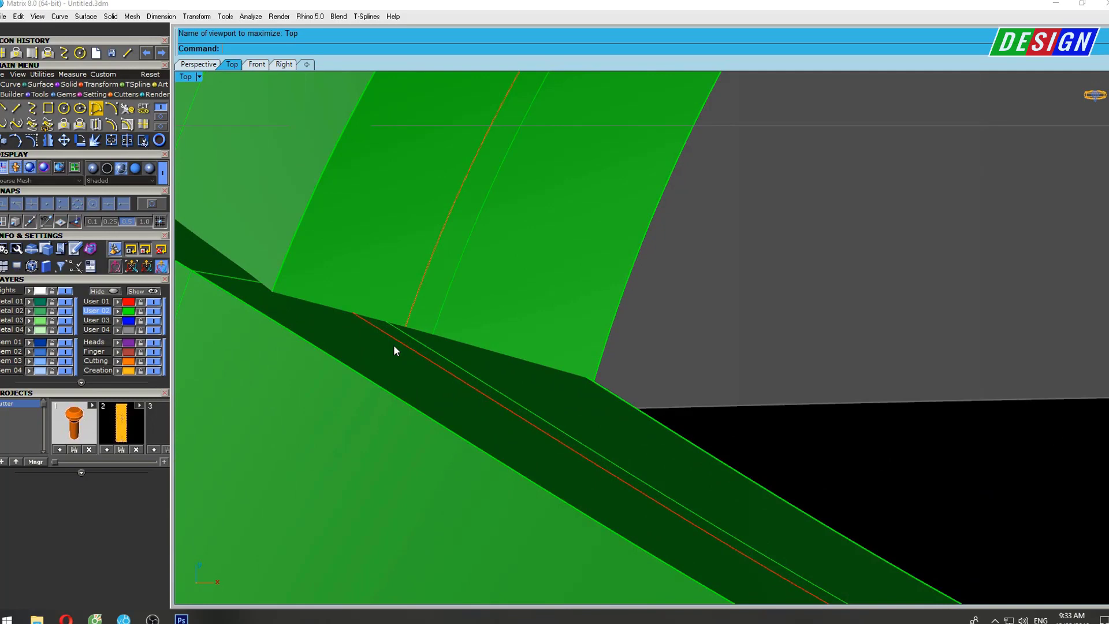
scroll(393, 344, down, 1)
scroll(393, 344, down, 3)
scroll(393, 345, down, 2)
scroll(393, 345, down, 2)
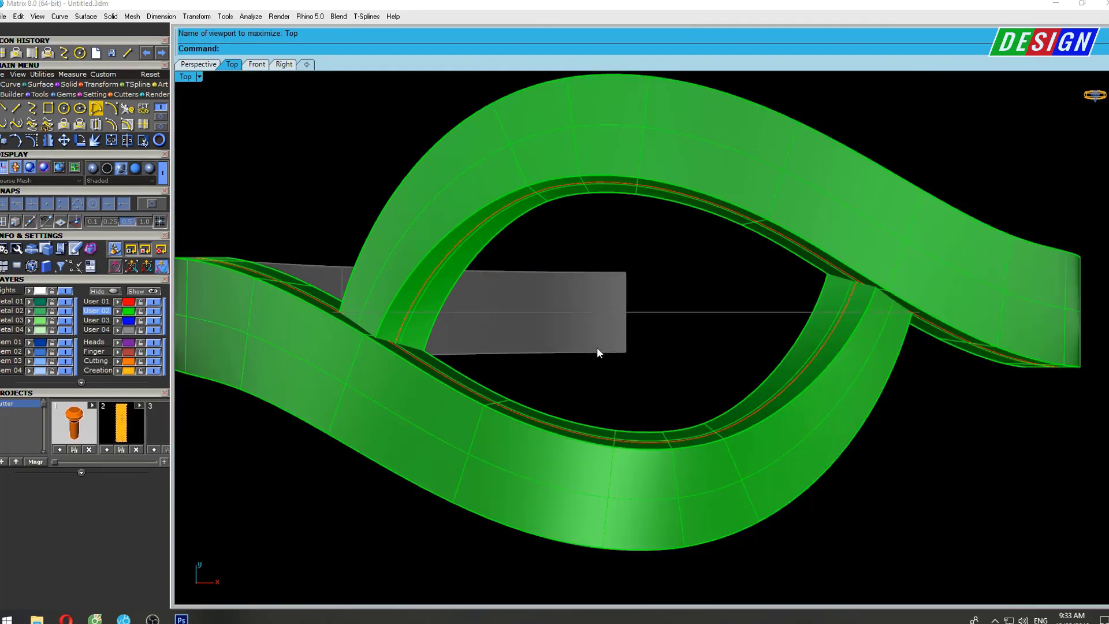
key(ctrl+F4)
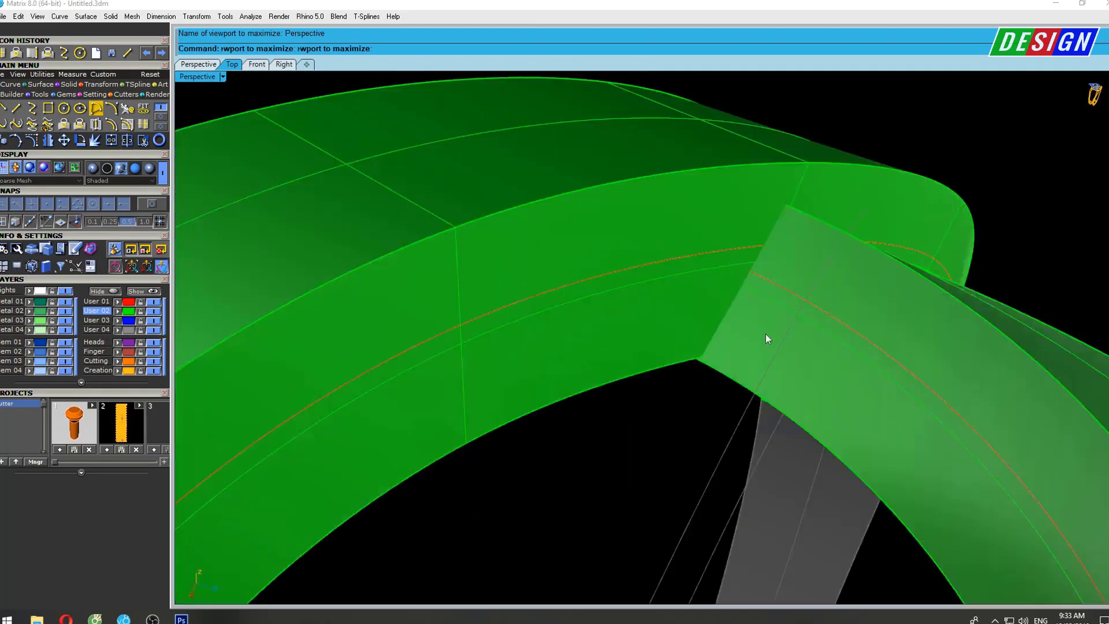
right_drag(764, 334, 804, 277)
scroll(802, 267, down, 2)
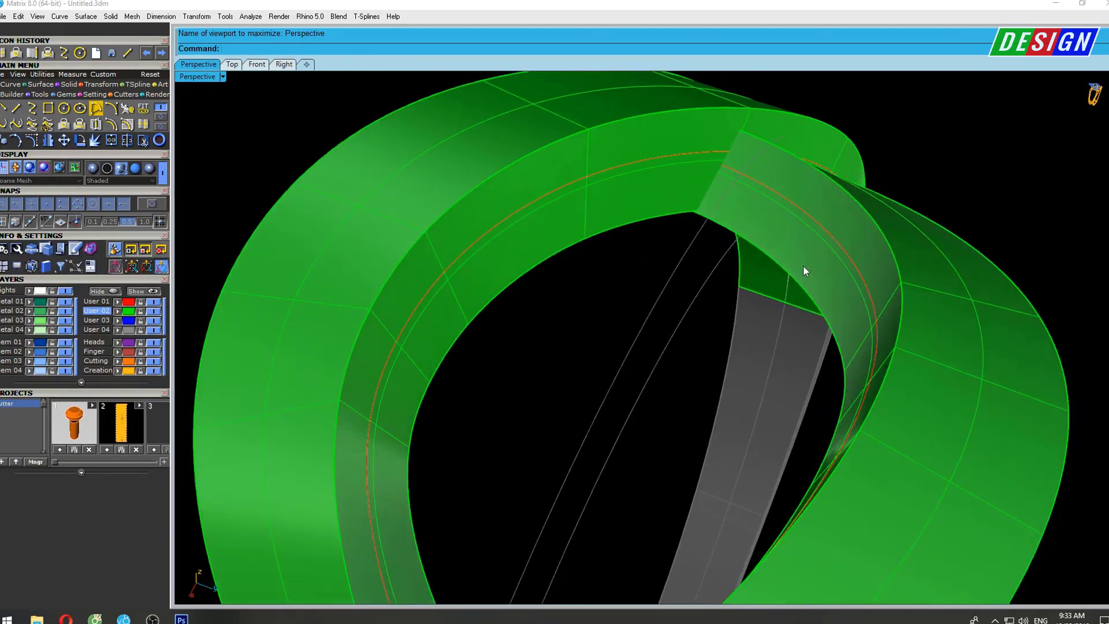
scroll(802, 265, down, 2)
scroll(803, 265, down, 2)
scroll(797, 265, down, 1)
scroll(794, 266, up, 2)
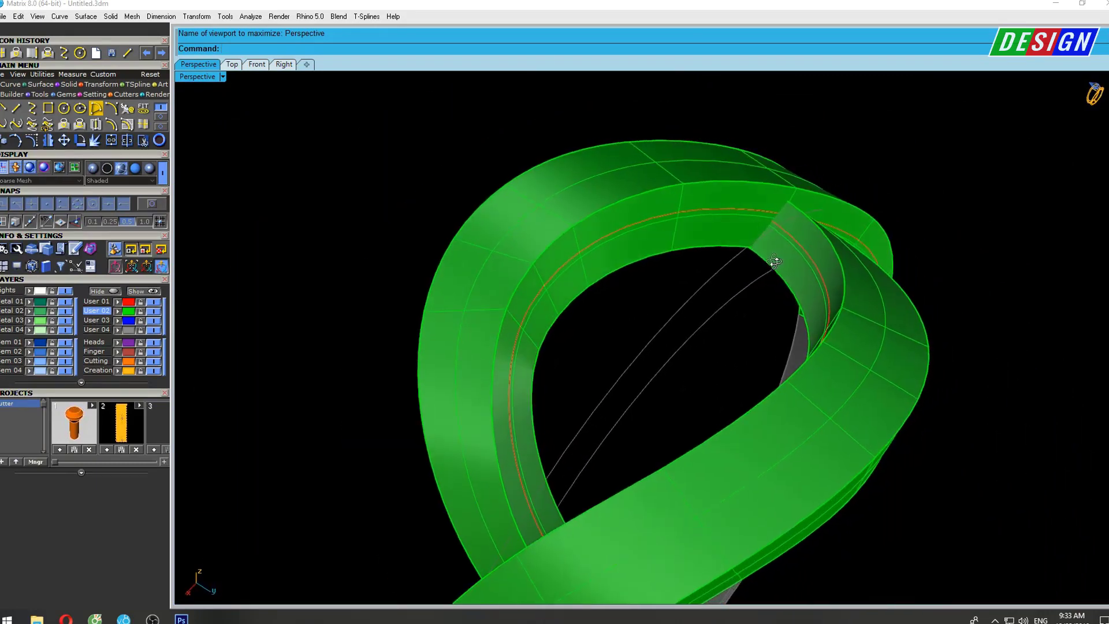
scroll(786, 230, up, 2)
Ungroup the band surfaces at the crossing.
scroll(796, 229, up, 4)
click(830, 244)
scroll(797, 231, down, 2)
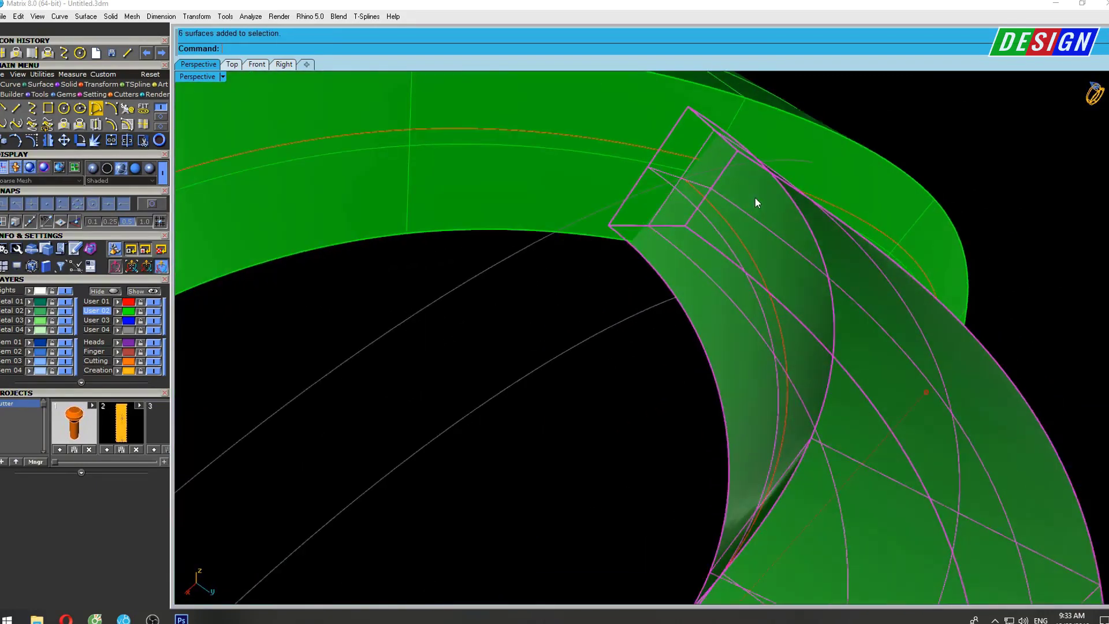
scroll(754, 203, down, 2)
text(u)
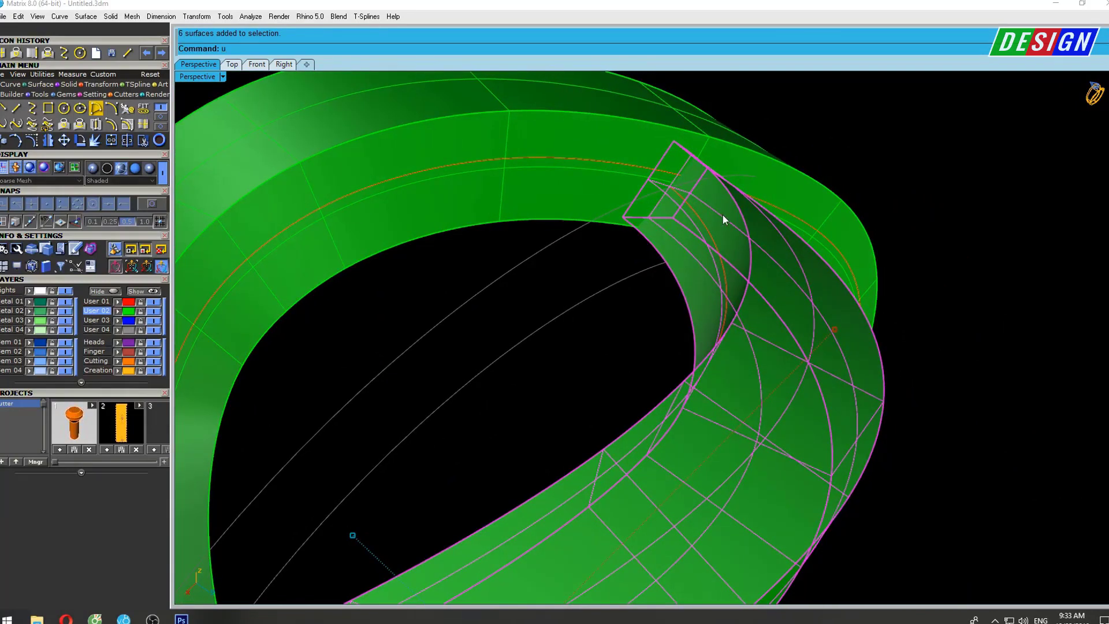
click(255, 123)
Intersect the two band surfaces, creating 2 intersection curves at the crossing.
scroll(539, 188, down, 3)
scroll(676, 184, up, 4)
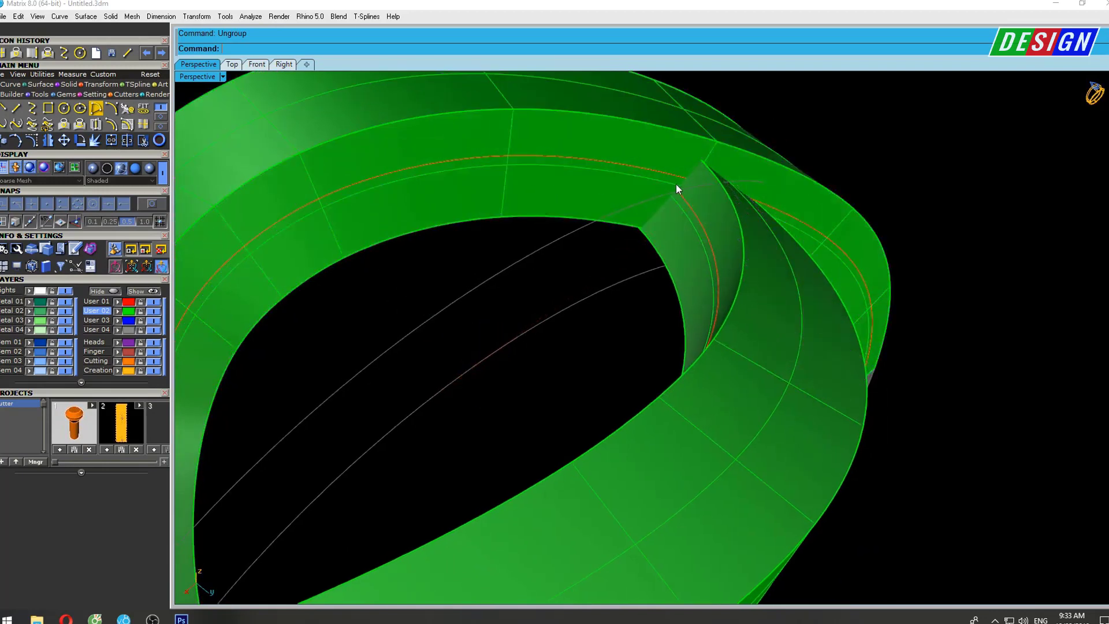
scroll(715, 211, up, 2)
scroll(664, 207, down, 2)
click(578, 201)
scroll(563, 202, up, 1)
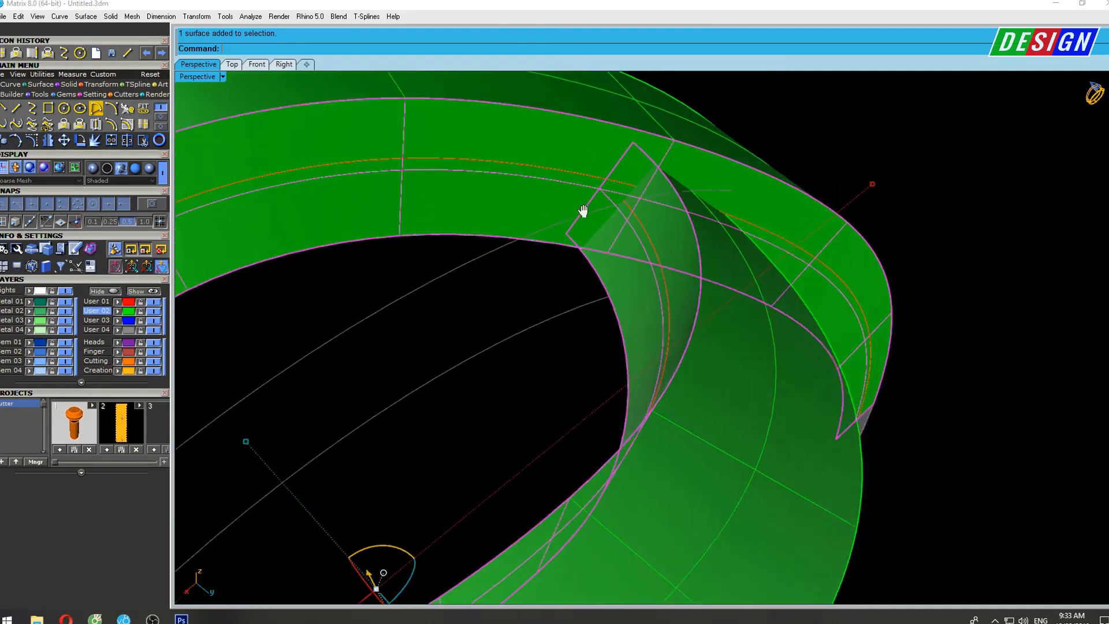
scroll(582, 206, up, 2)
text(in)
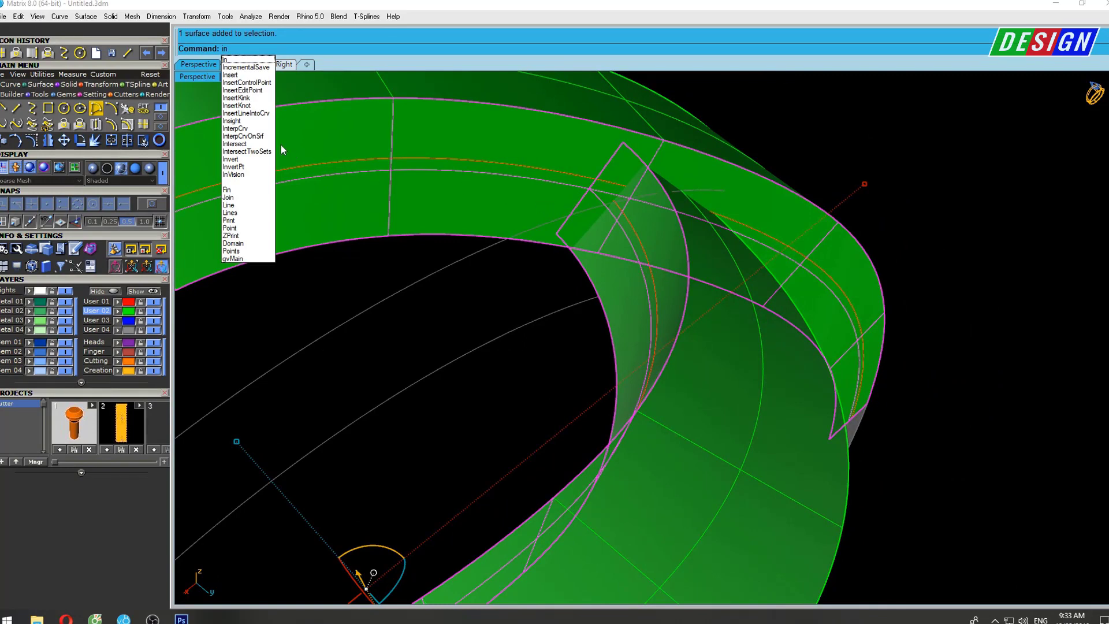
click(238, 144)
click(654, 241)
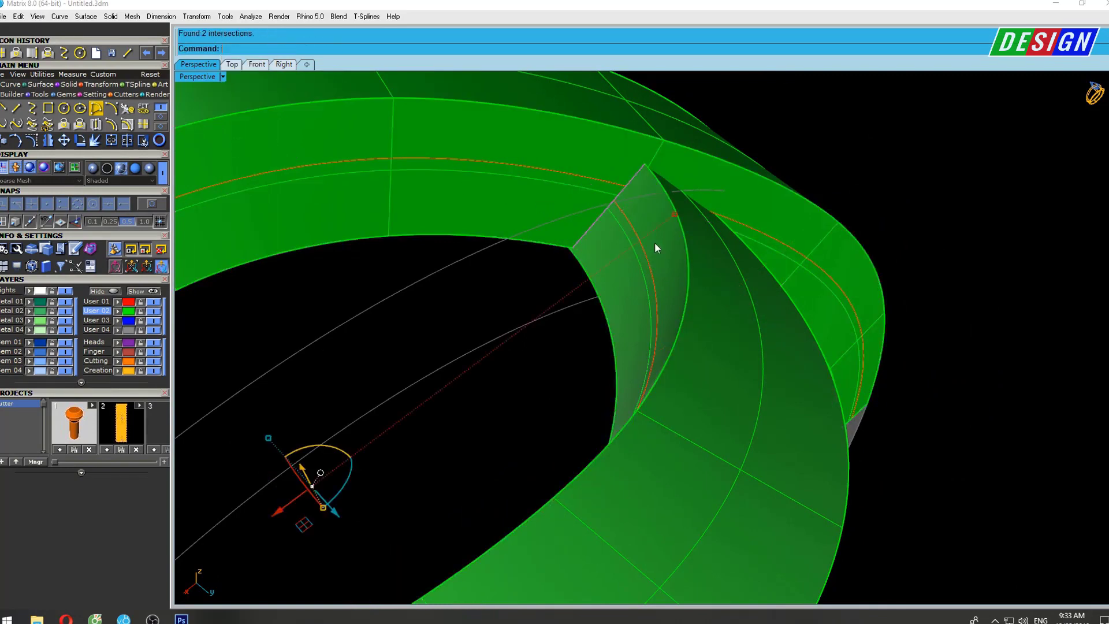
Select the surface at the crossing and display the ring in wireframe.
right_drag(655, 243, 482, 242)
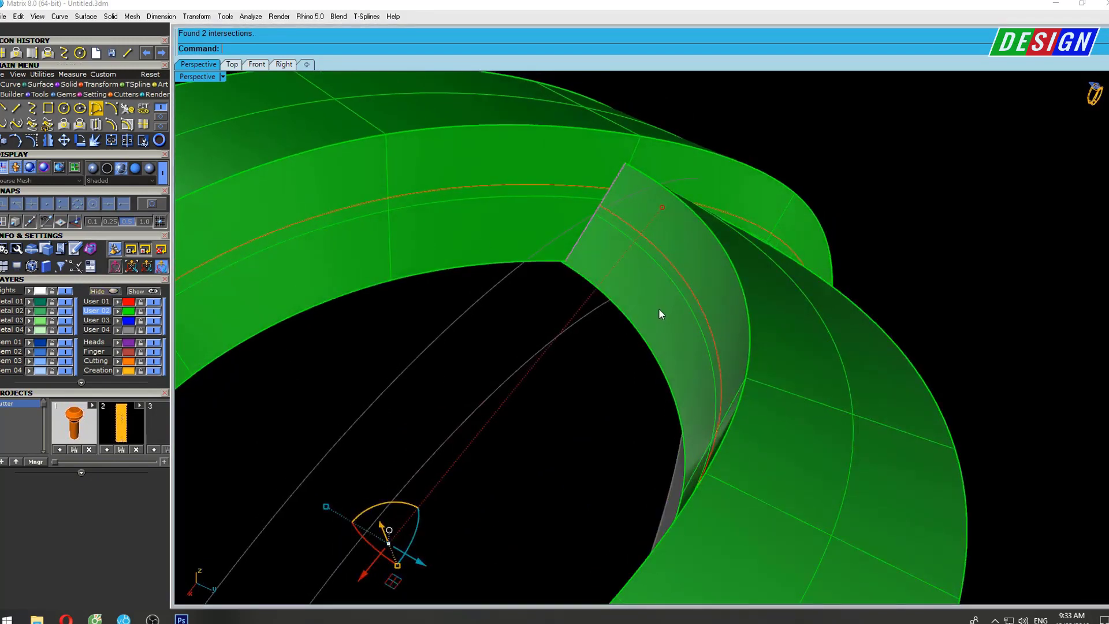
right_drag(659, 308, 649, 227)
scroll(632, 228, up, 2)
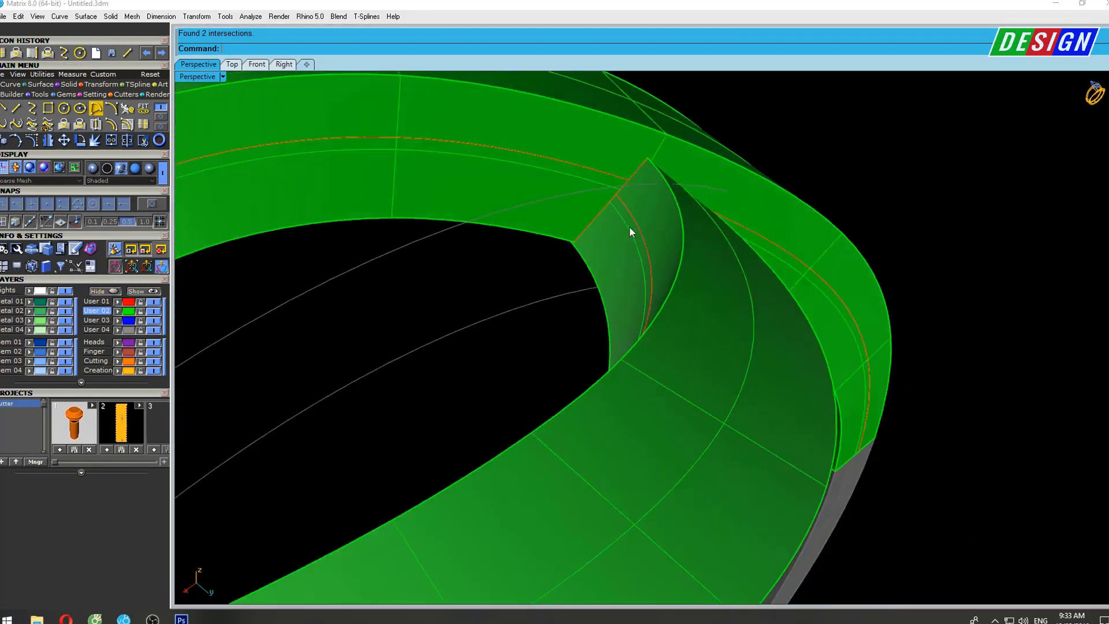
click(634, 172)
click(648, 200)
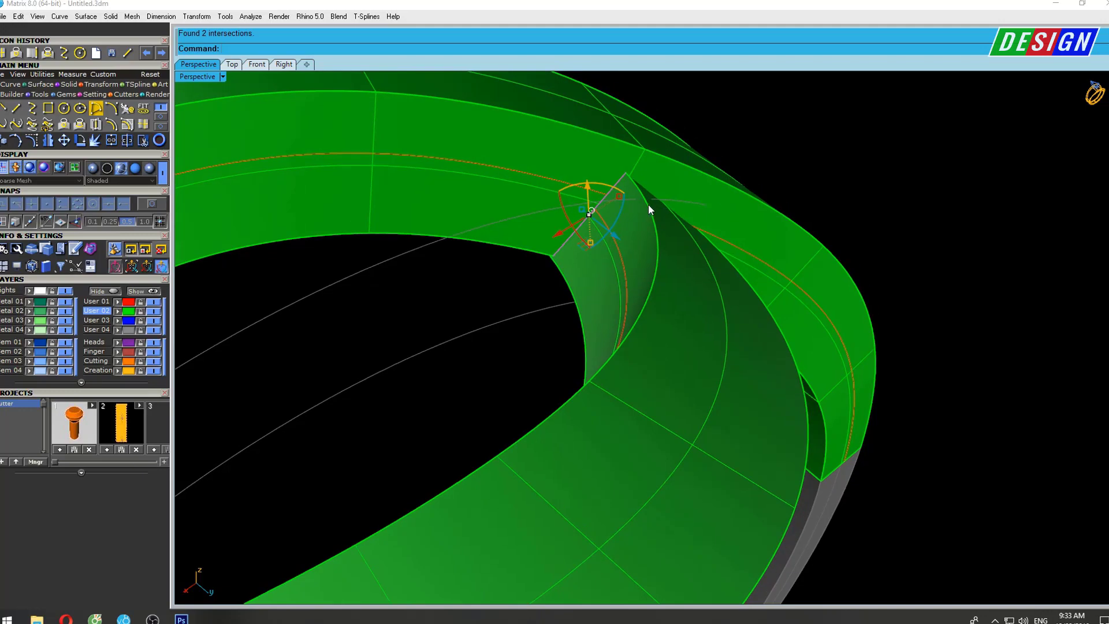
key(ctrl+alt+w)
scroll(615, 195, up, 1)
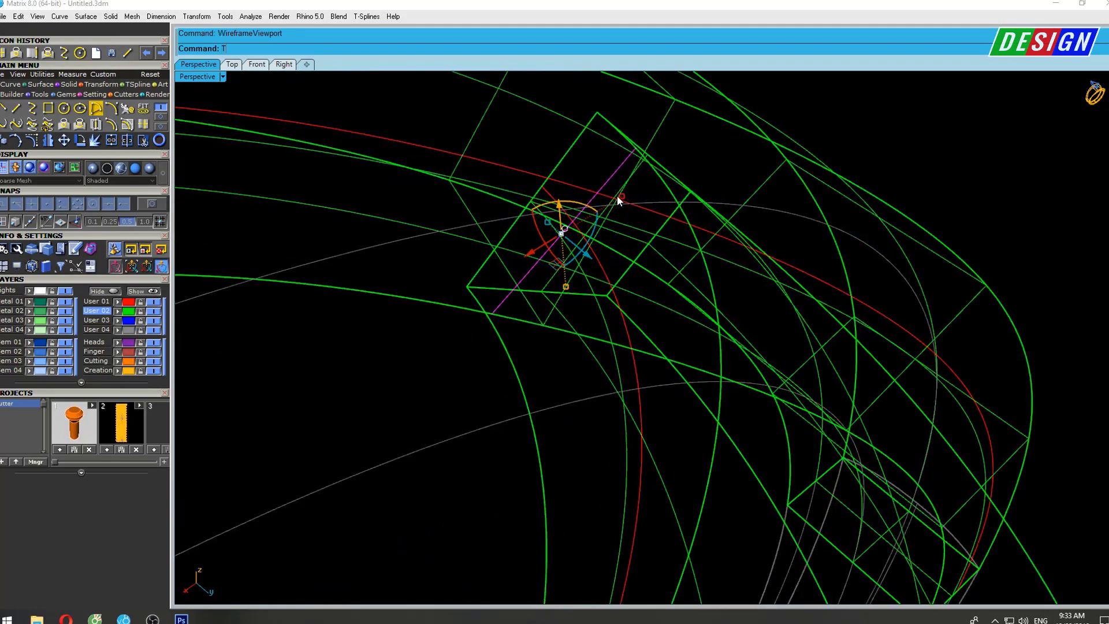
Trim away a piece of curve at the crossing.
text(trim)
key(Return)
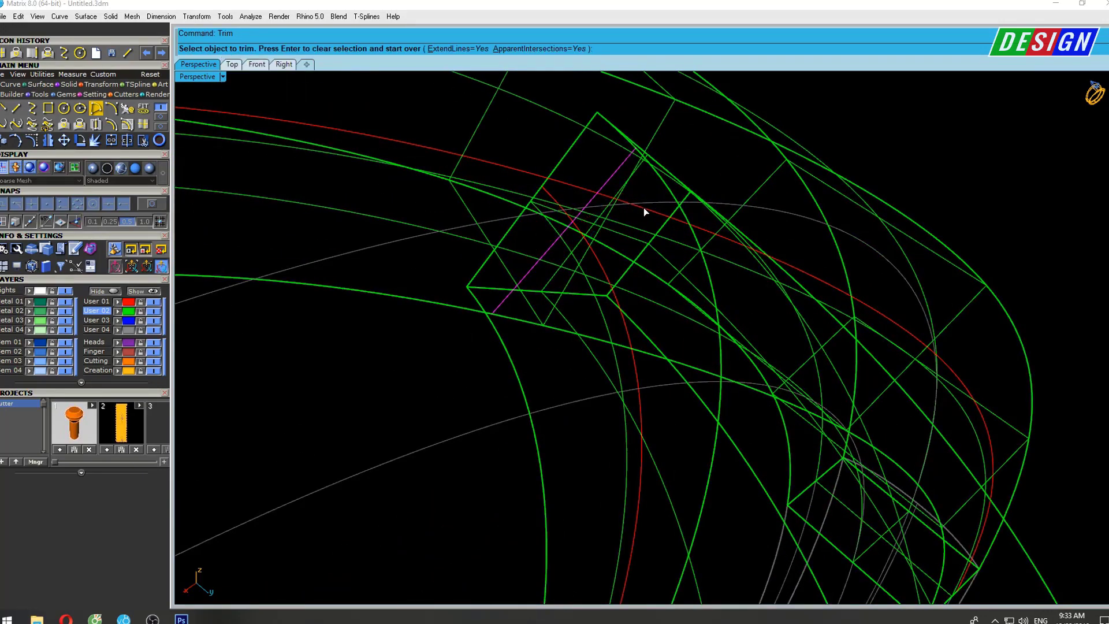
click(643, 207)
scroll(643, 207, down, 3)
key(Return)
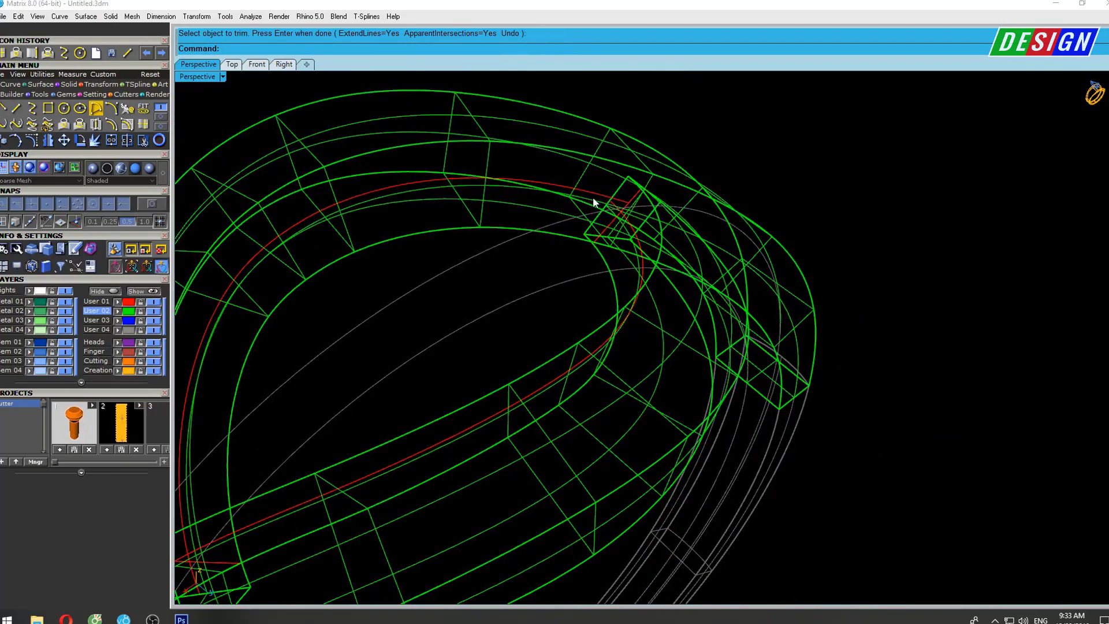
scroll(592, 196, down, 3)
right_drag(584, 278, 536, 247)
scroll(574, 209, up, 3)
right_drag(574, 215, 559, 292)
scroll(331, 296, up, 5)
mouse_move(482, 320)
right_down()
mouse_move(460, 312)
mouse_move(663, 196)
mouse_move(513, 341)
mouse_move(483, 257)
mouse_move(495, 324)
right_up()
Run a second trim using a selected curve as the cutting edge.
click(479, 240)
text(im)
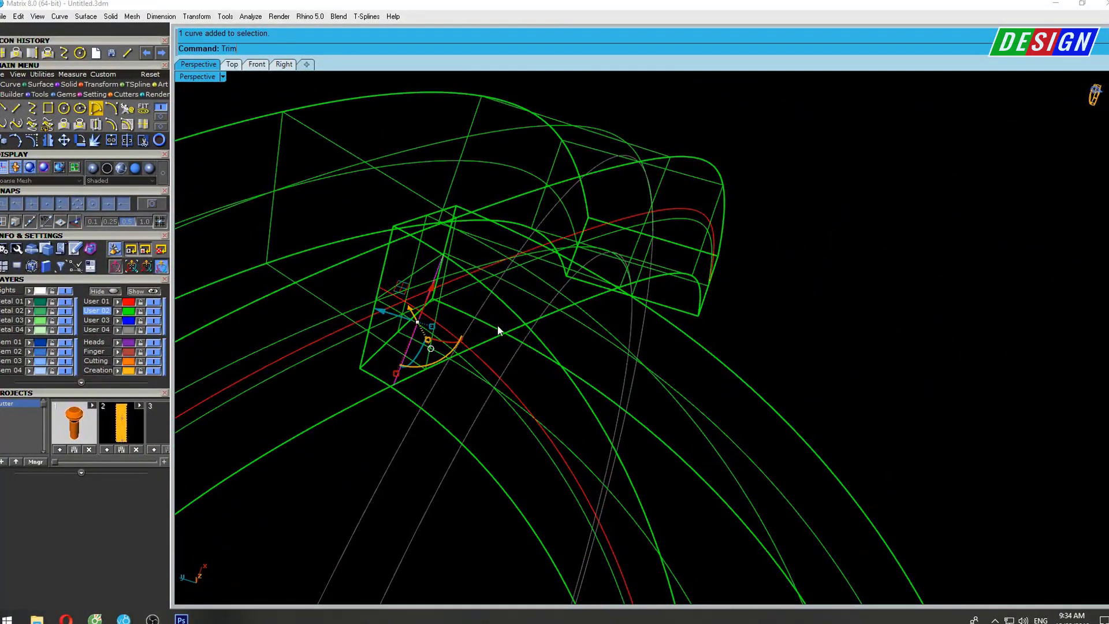
key(Return)
scroll(438, 289, up, 3)
scroll(439, 290, down, 3)
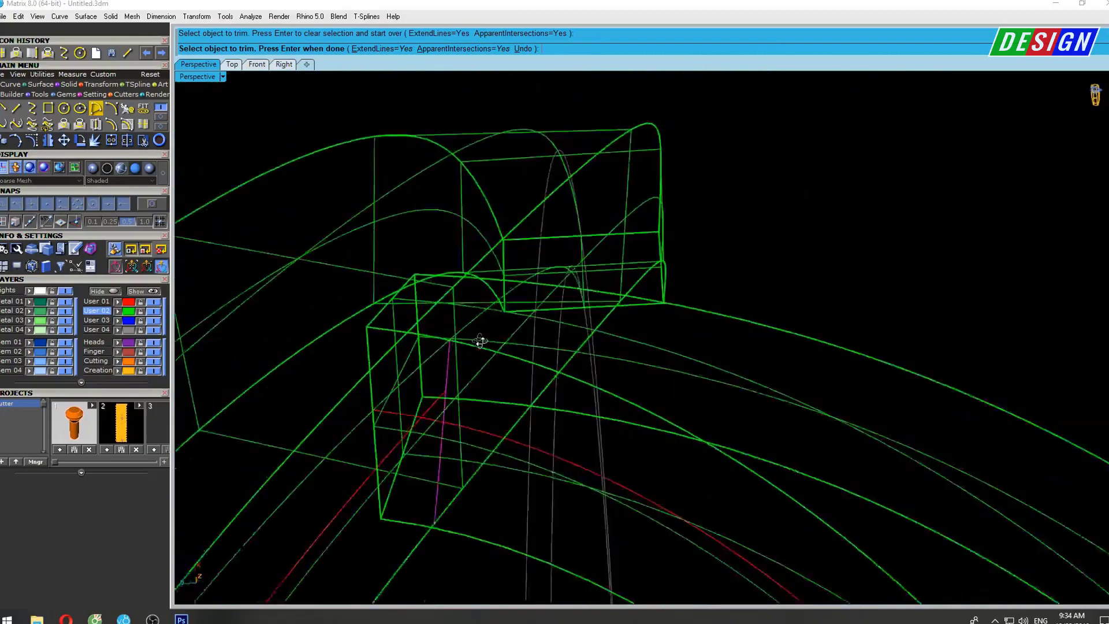
mouse_move(453, 433)
right_down()
mouse_move(501, 400)
mouse_move(466, 411)
right_up()
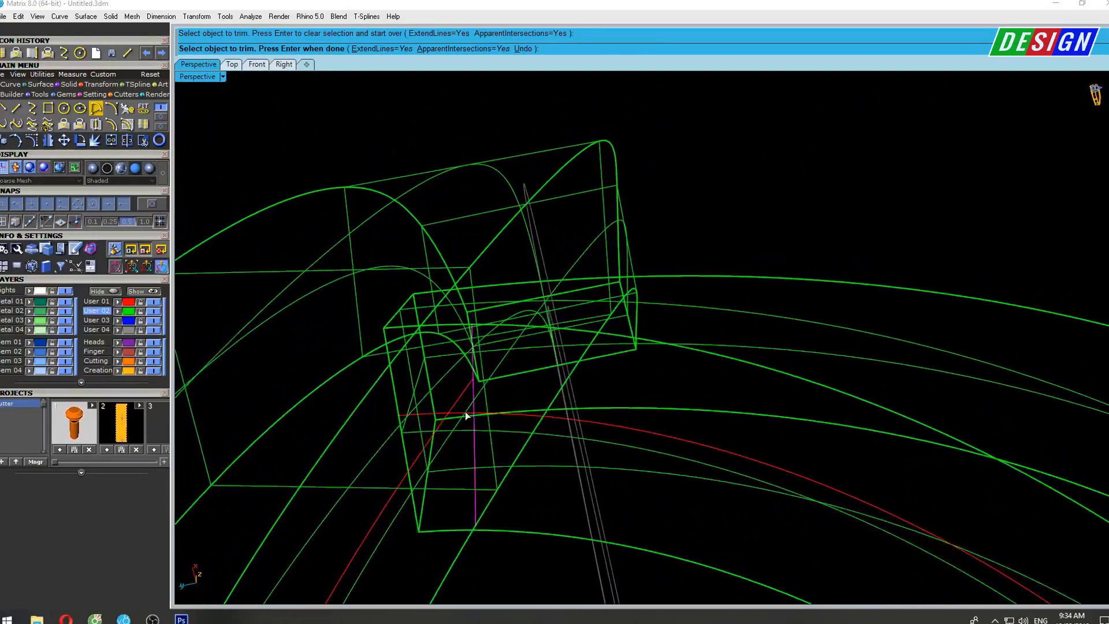
scroll(465, 412, up, 3)
scroll(384, 301, down, 3)
key(Return)
Repeat Trim with the red intersection curve as the cutter, then end it.
mouse_move(485, 341)
right_down()
mouse_move(542, 348)
mouse_move(599, 181)
mouse_move(836, 271)
right_up()
scroll(733, 247, up, 2)
scroll(726, 228, up, 2)
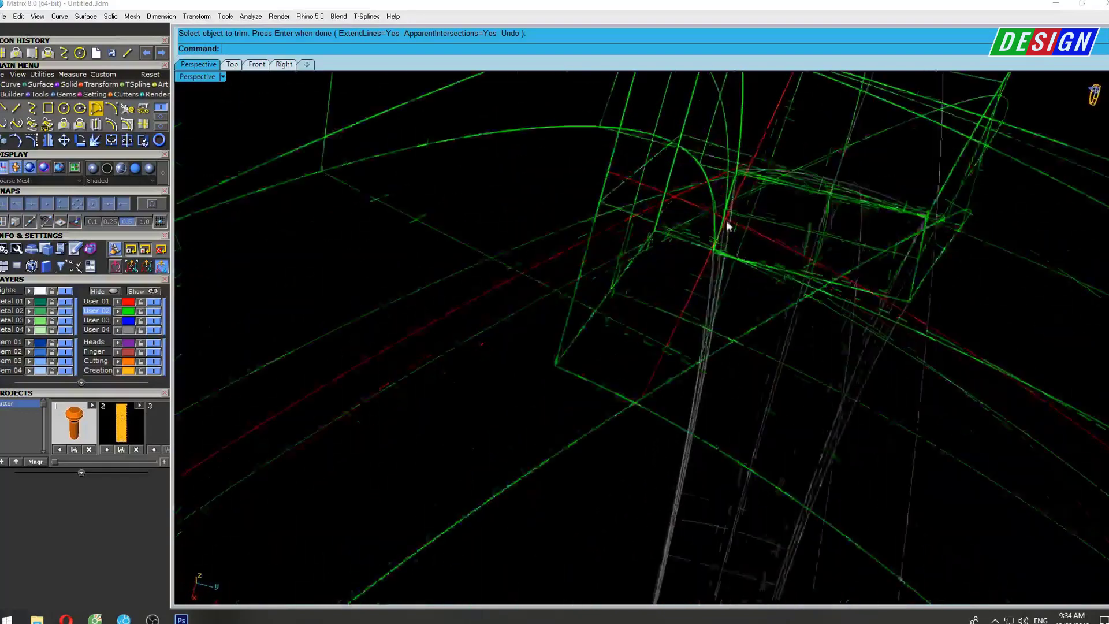
scroll(733, 202, up, 2)
click(694, 283)
scroll(739, 213, up, 2)
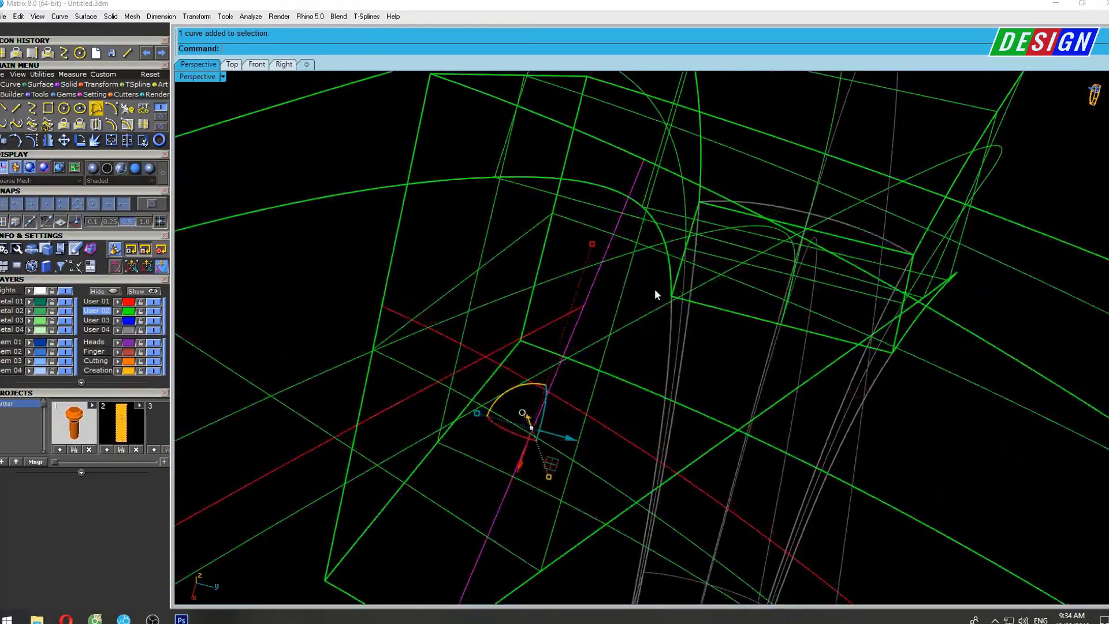
text(Tr)
key(Return)
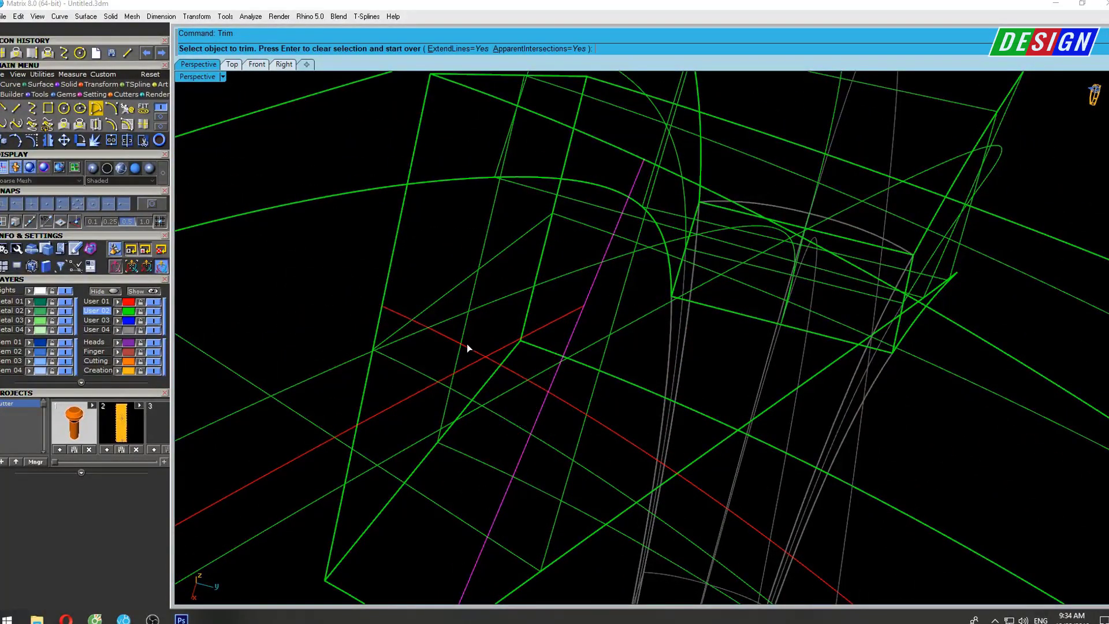
scroll(494, 326, down, 3)
key(Escape)
scroll(604, 300, up, 2)
Show the ring shaded and select the curve running along the band.
text(se)
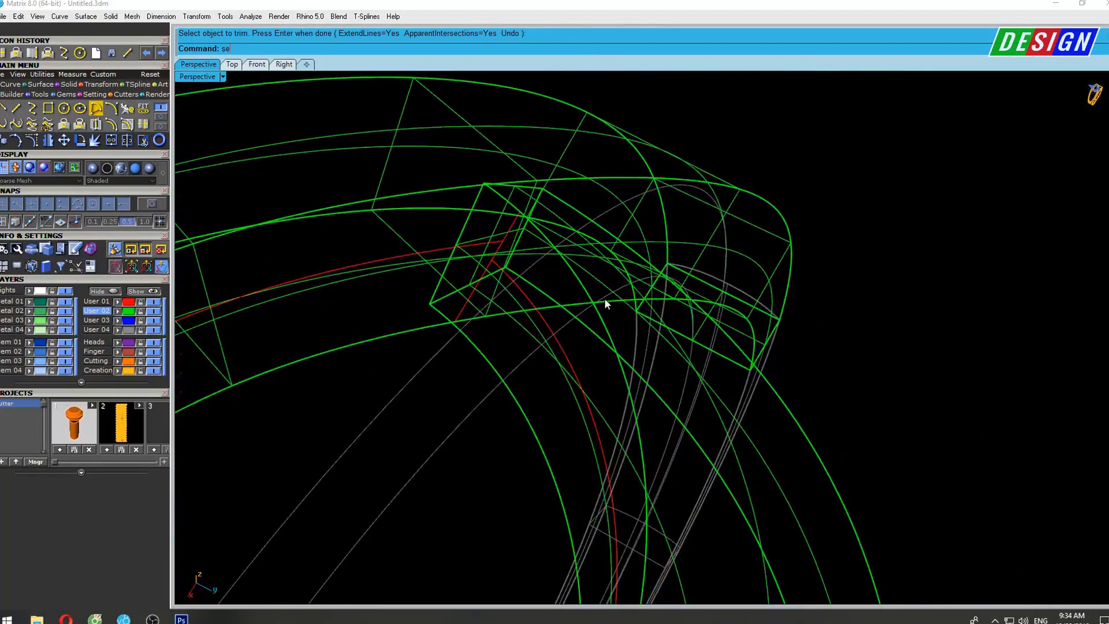
key(ctrl+alt+s)
click(525, 295)
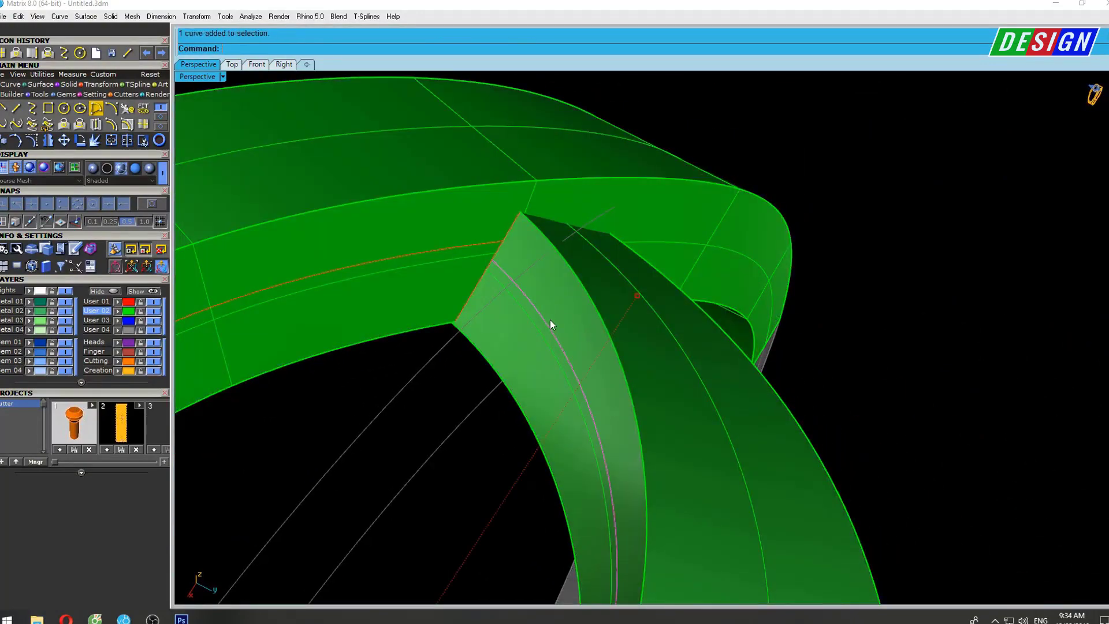
Rebuild the band's middle curve at degree 3 with Delete input, reaching 0.0688642 maximum deviation.
click(450, 251)
click(522, 280)
mouse_move(551, 276)
right_down()
mouse_move(695, 246)
mouse_move(678, 222)
mouse_move(649, 237)
mouse_move(601, 218)
mouse_move(613, 228)
right_up()
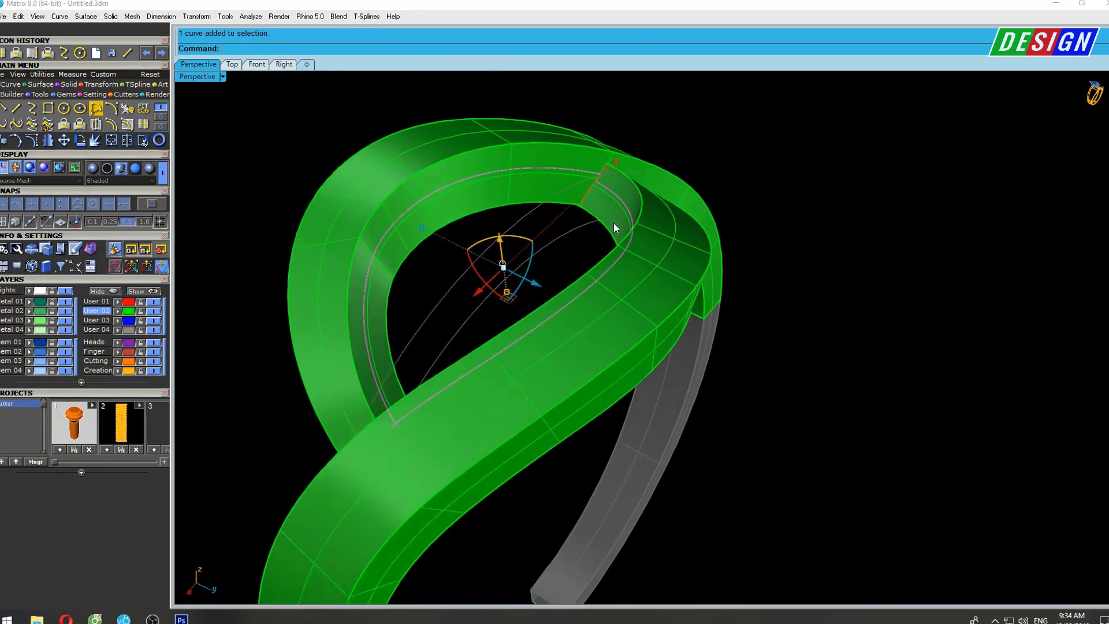
text(r)
key(Return)
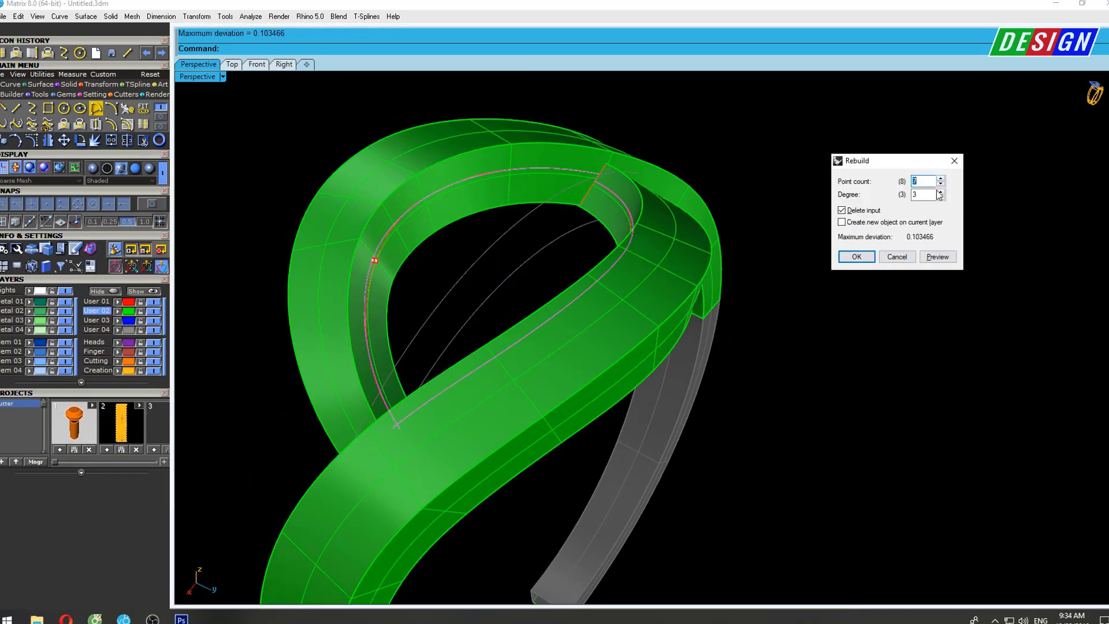
click(866, 258)
right_drag(611, 206, 591, 183)
scroll(594, 181, up, 3)
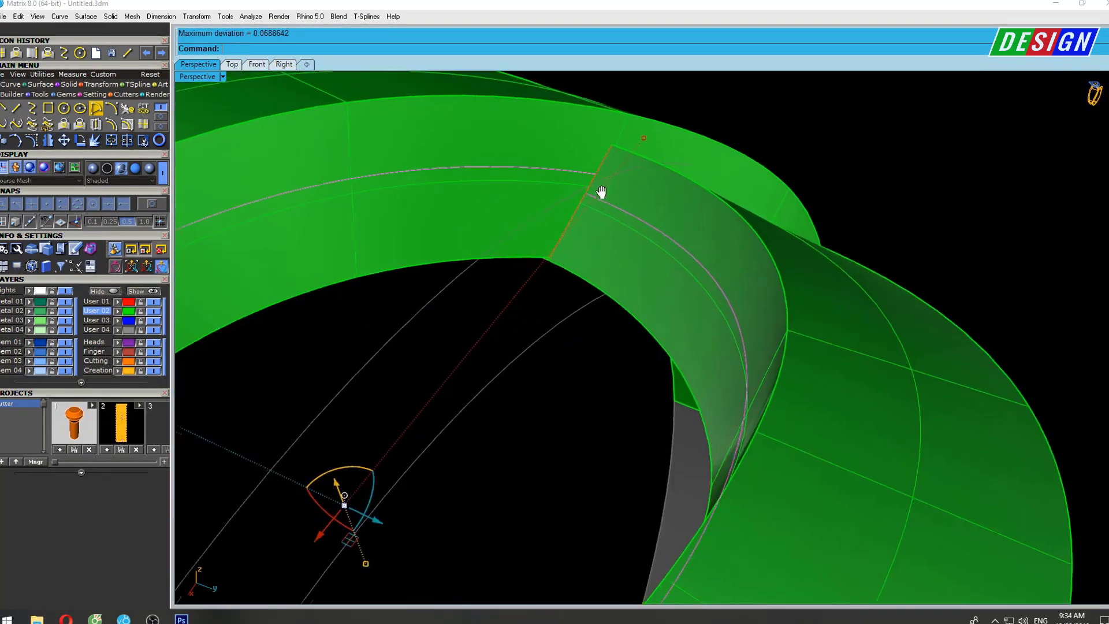
scroll(601, 190, up, 1)
mouse_move(622, 219)
right_down()
mouse_move(643, 241)
mouse_move(605, 221)
right_up()
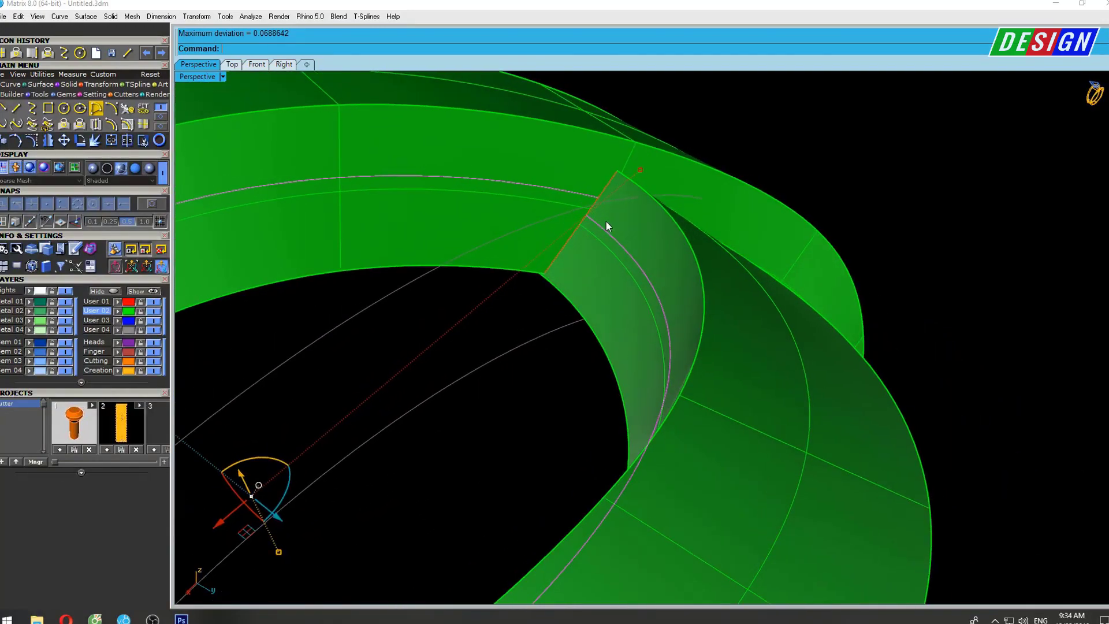
scroll(606, 220, up, 2)
Switch to wireframe and turn on the red curve's control points.
key(ctrl+alt+w)
scroll(600, 220, up, 2)
scroll(597, 211, up, 2)
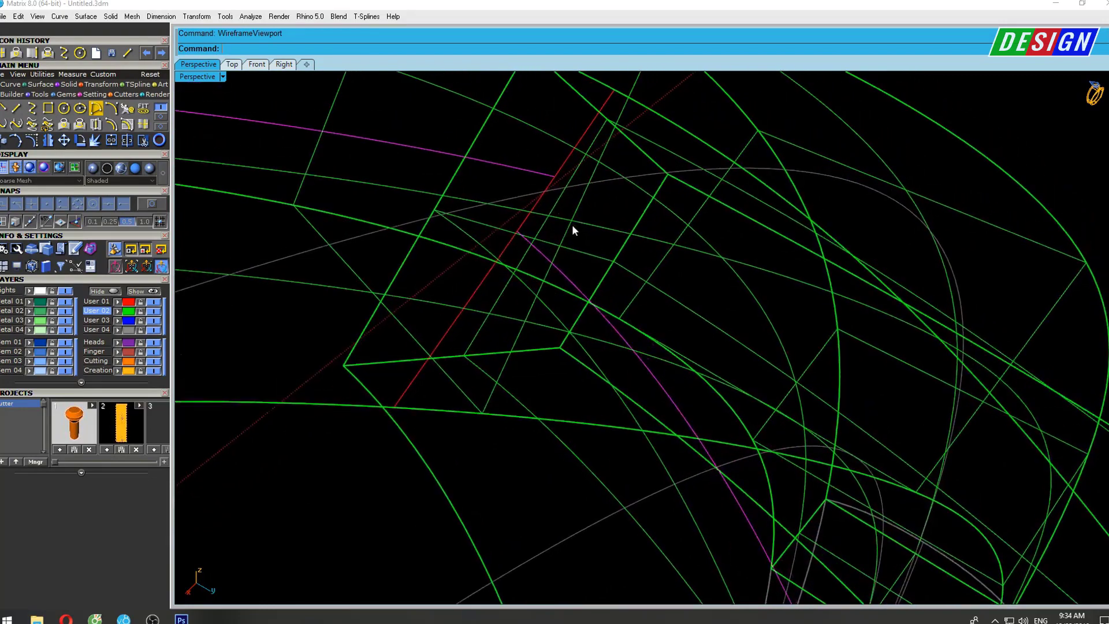
right_drag(544, 242, 530, 243)
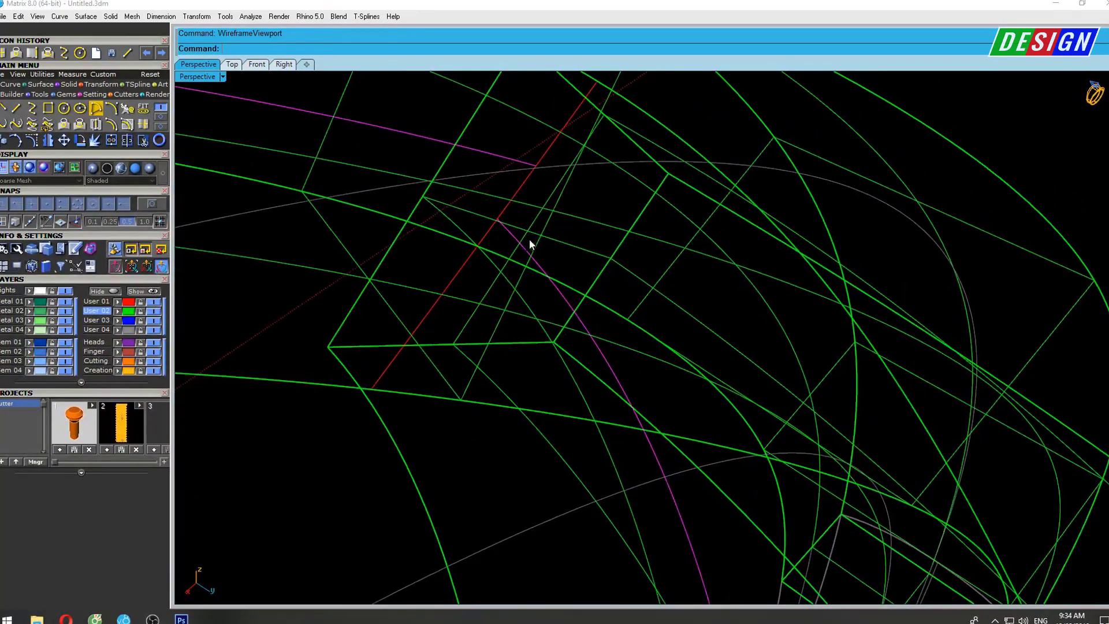
mouse_move(504, 159)
right_down()
mouse_move(590, 198)
mouse_move(577, 196)
right_up()
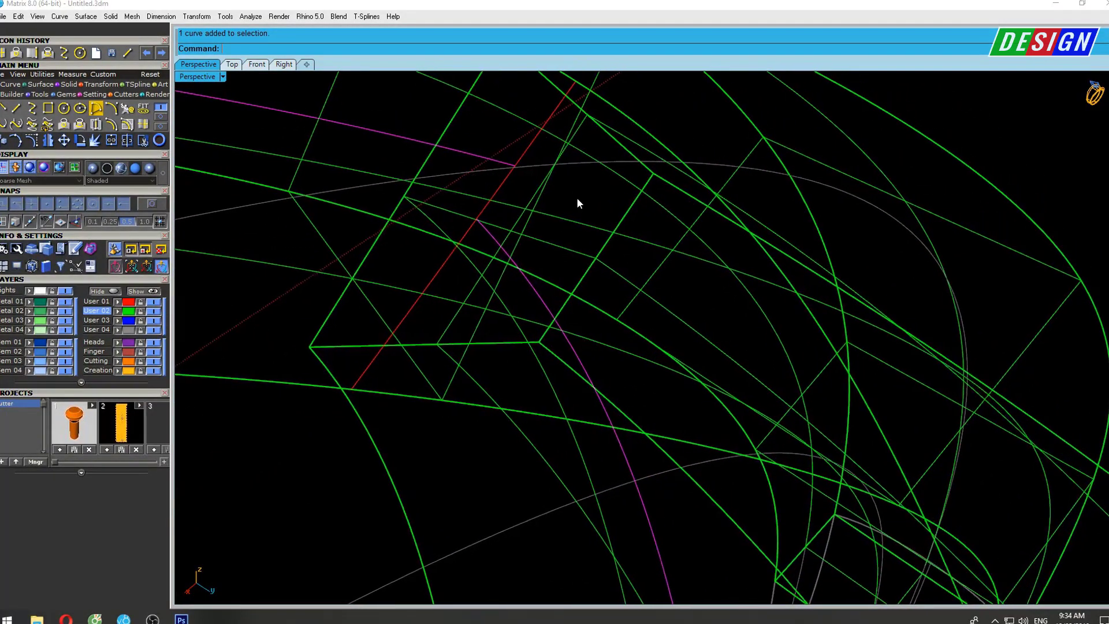
key(F10)
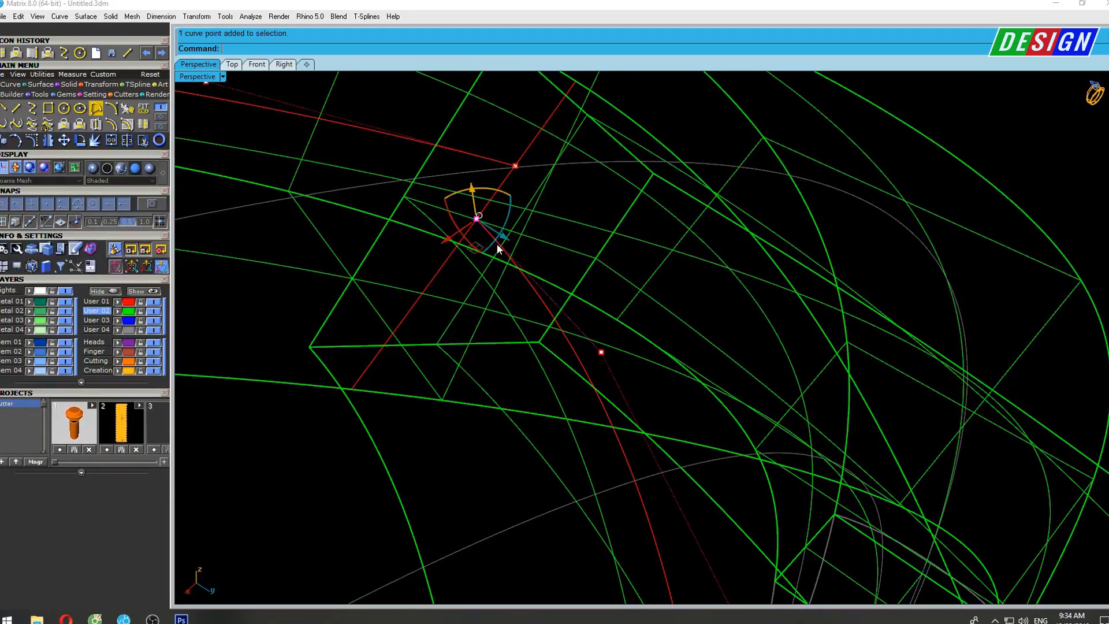
Move the red curve's end points onto the band edge intersections using snaps.
right_drag(495, 225, 482, 228)
text(Mov)
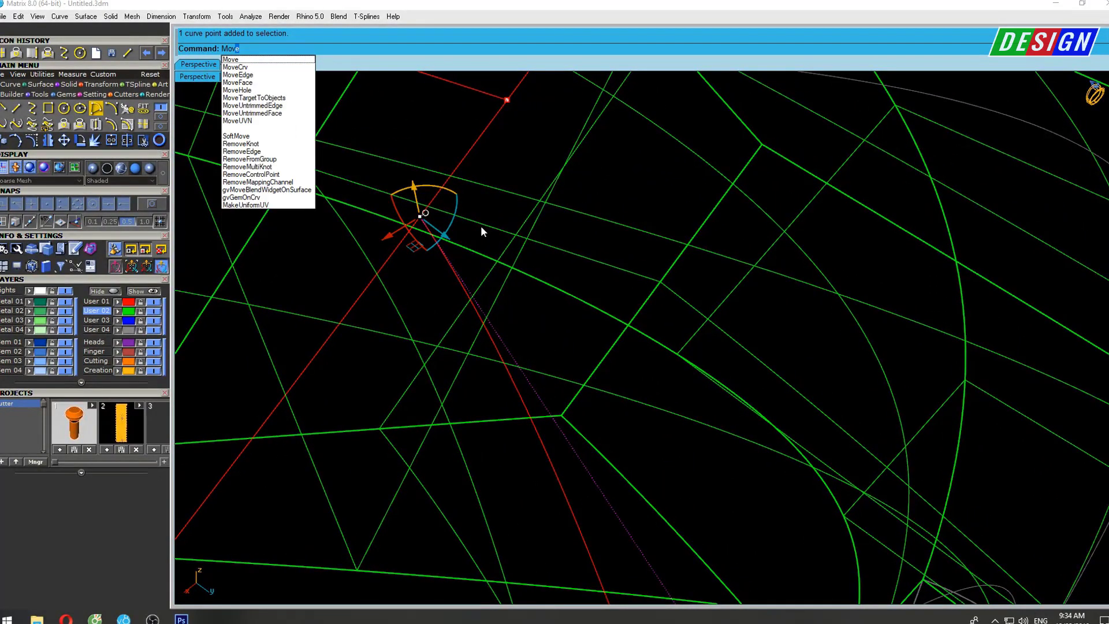
key(Return)
click(420, 216)
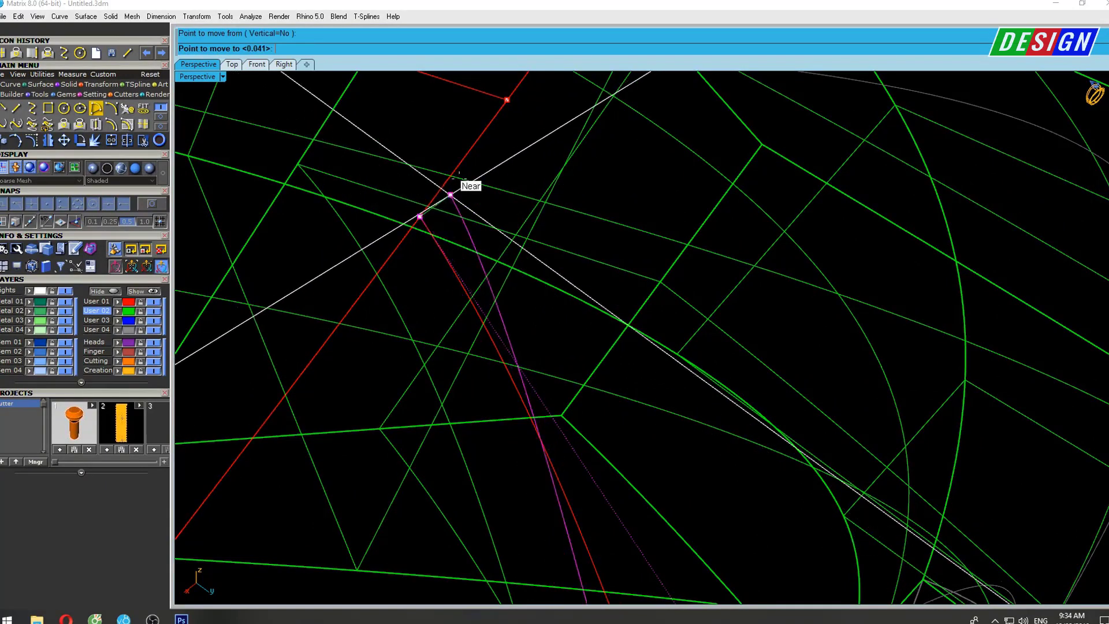
click(465, 159)
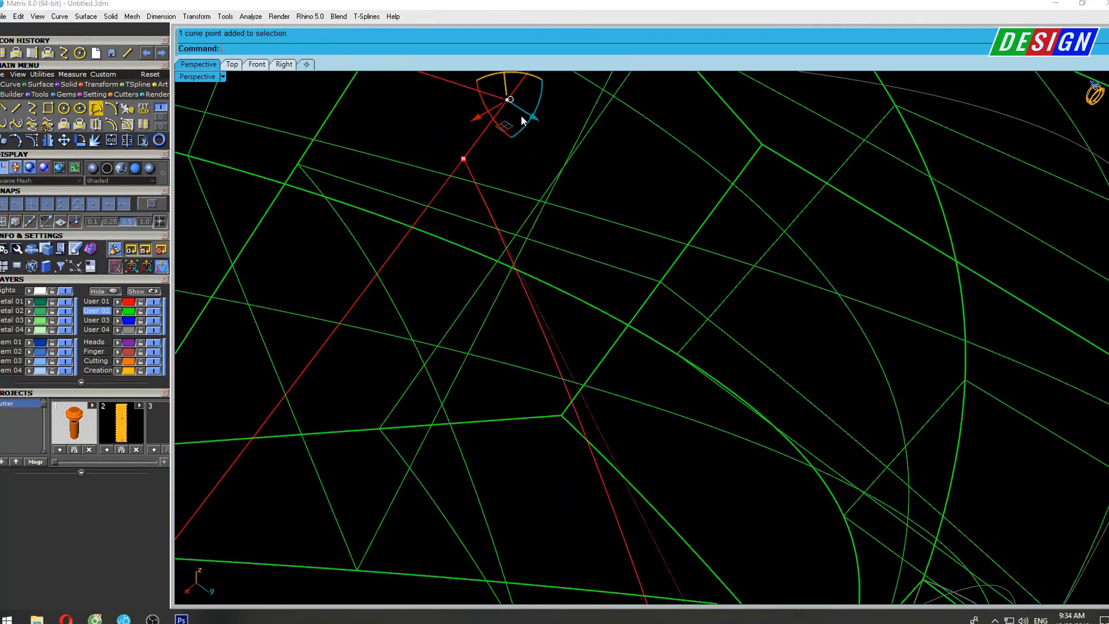
key(Return)
right_drag(521, 120, 518, 123)
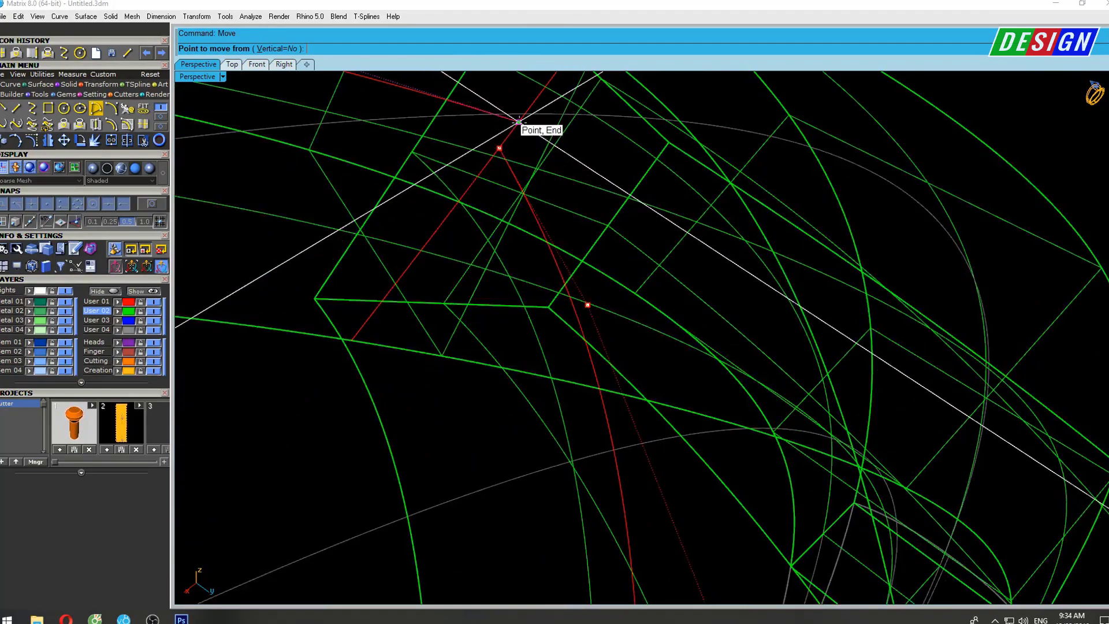
click(518, 122)
Select another end control point of the red curve and begin moving it to a snap point.
mouse_move(507, 161)
right_down()
mouse_move(542, 227)
mouse_move(563, 238)
mouse_move(767, 233)
mouse_move(644, 230)
mouse_move(473, 183)
mouse_move(579, 270)
mouse_move(716, 139)
right_up()
scroll(716, 139, up, 5)
scroll(777, 154, up, 2)
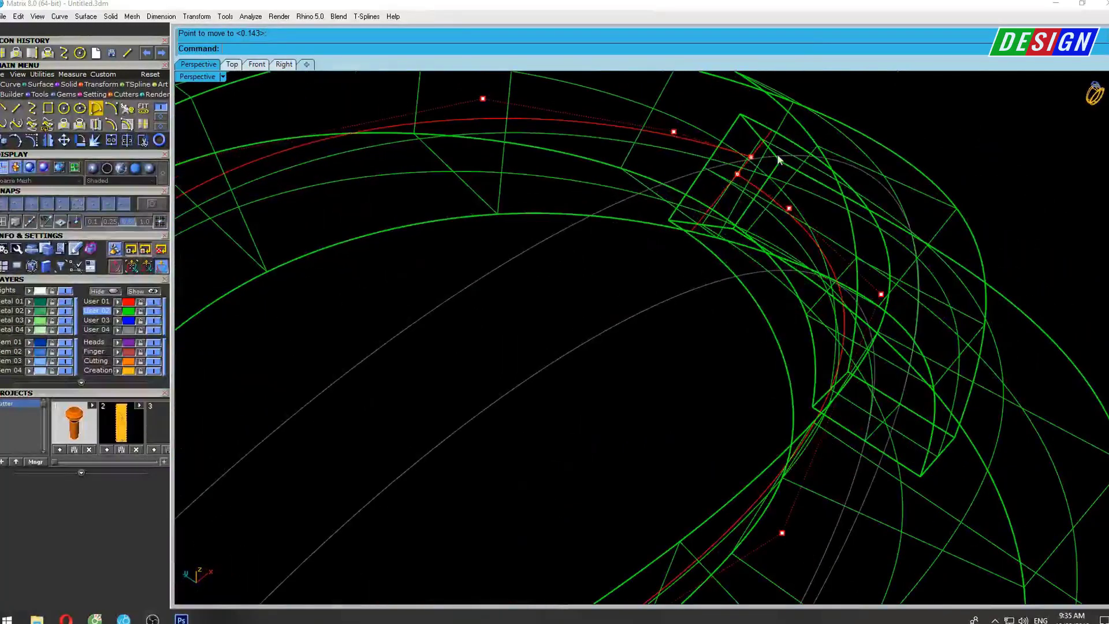
scroll(687, 116, up, 2)
drag(698, 189, 698, 190)
mouse_move(697, 189)
right_down()
mouse_move(660, 181)
mouse_move(664, 156)
right_up()
key(Return)
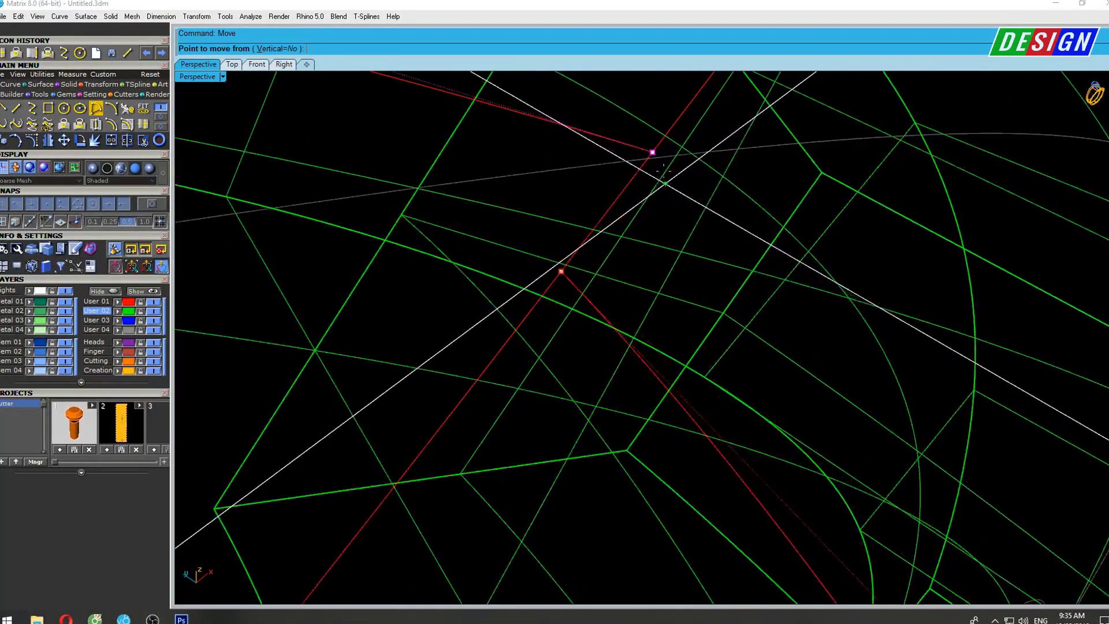
click(652, 153)
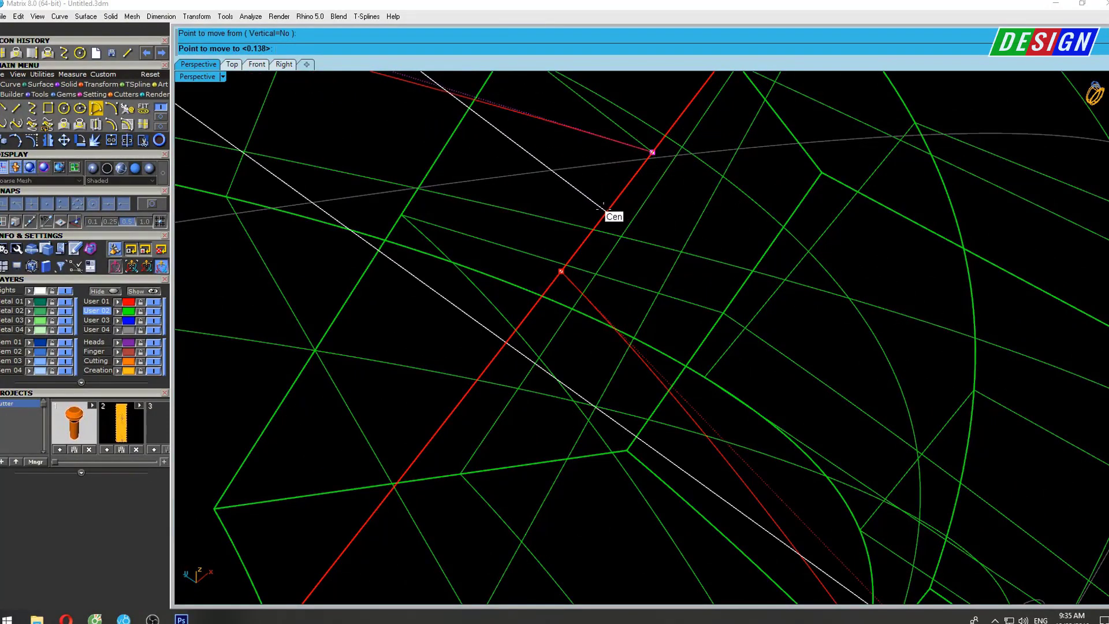
key(Left)
key(Left)
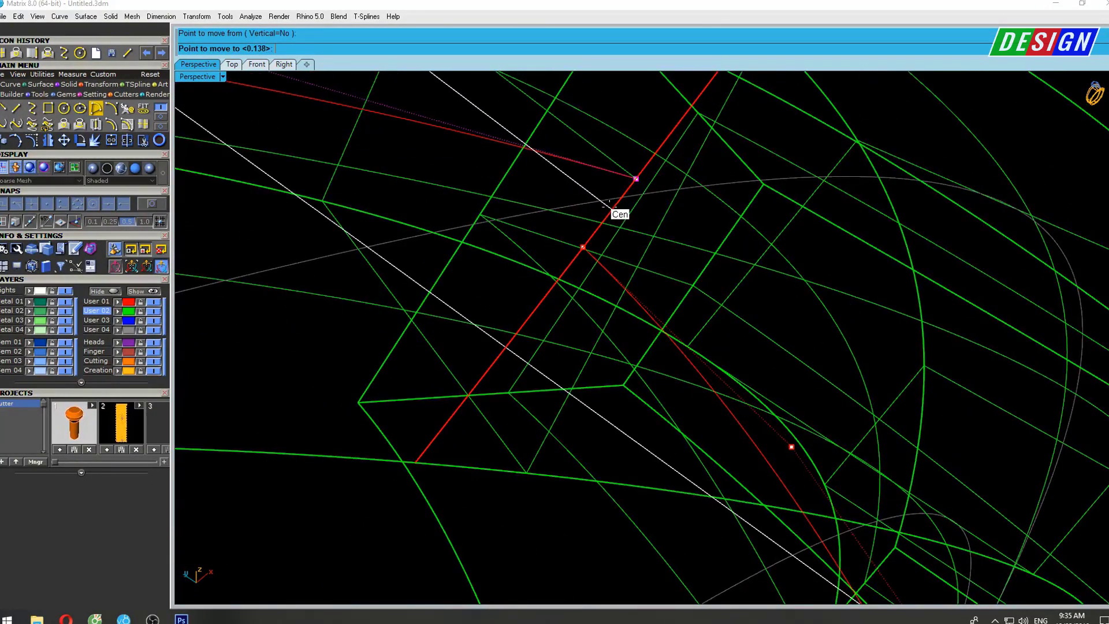
key(Left)
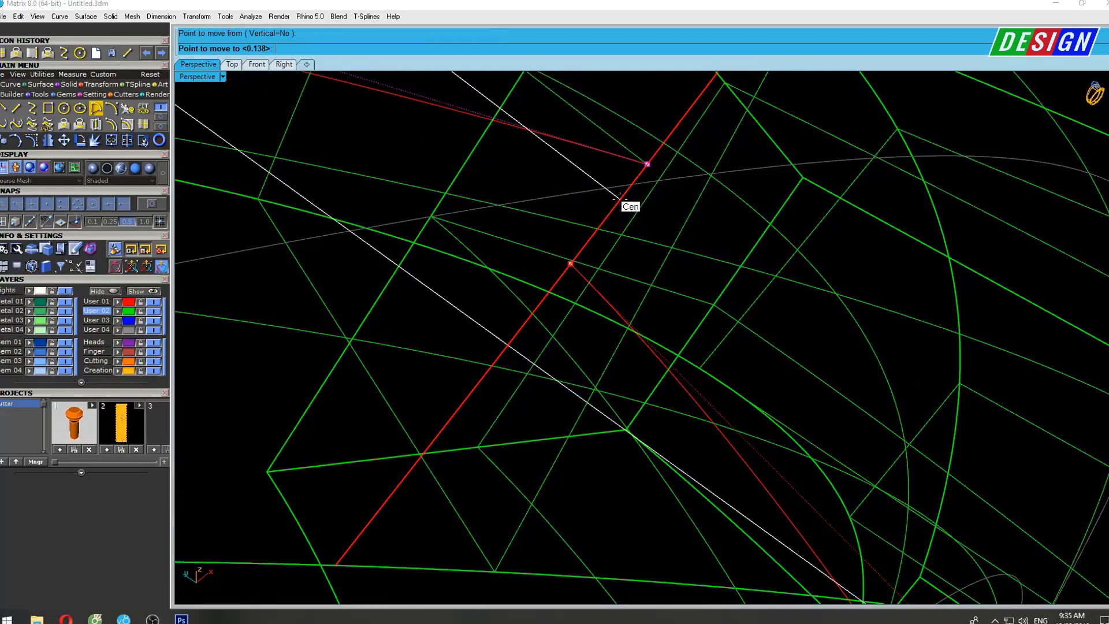
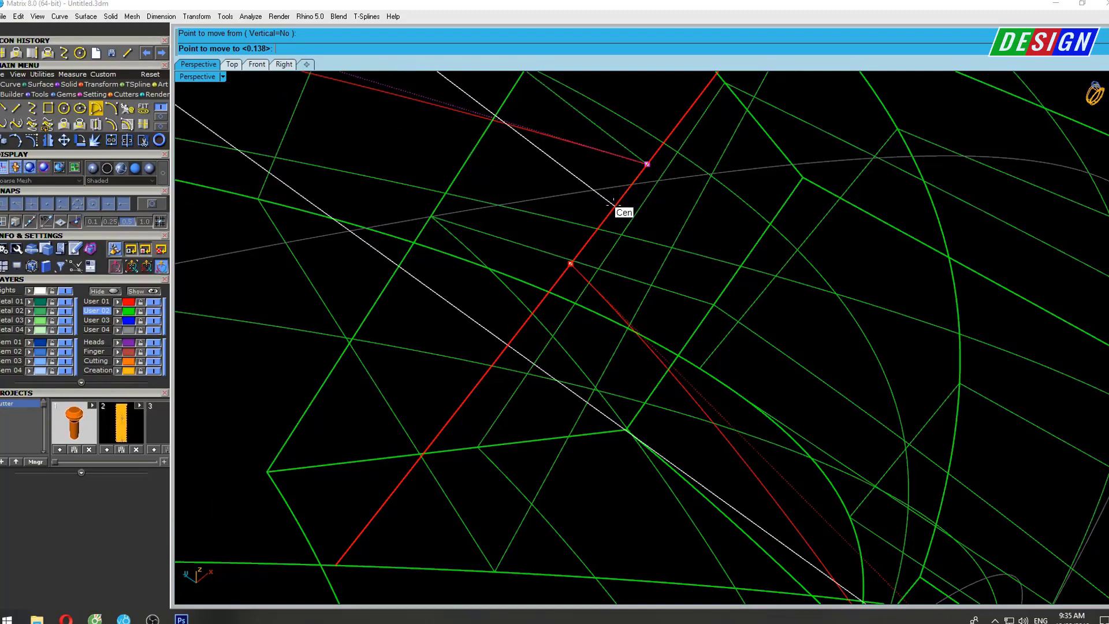
Snap the red rail's point onto the centre, then rebuild that curve.
click(611, 209)
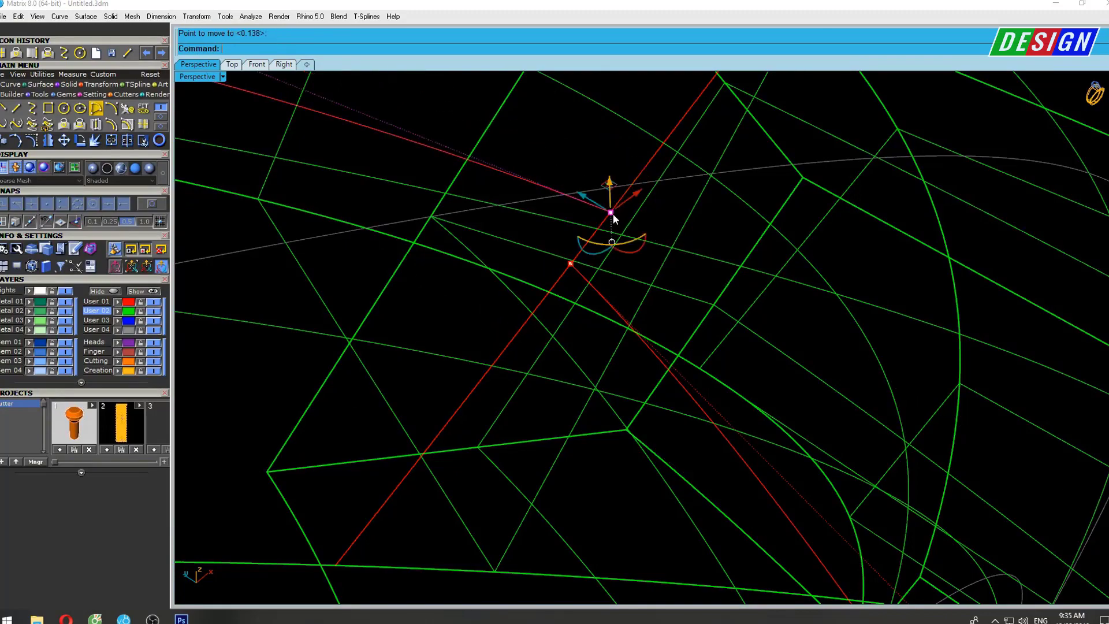
mouse_move(606, 210)
right_down()
mouse_move(567, 193)
mouse_move(700, 191)
mouse_move(615, 196)
mouse_move(632, 292)
right_up()
scroll(553, 180, down, 5)
click(579, 185)
scroll(654, 183, up, 2)
text(build)
key(Return)
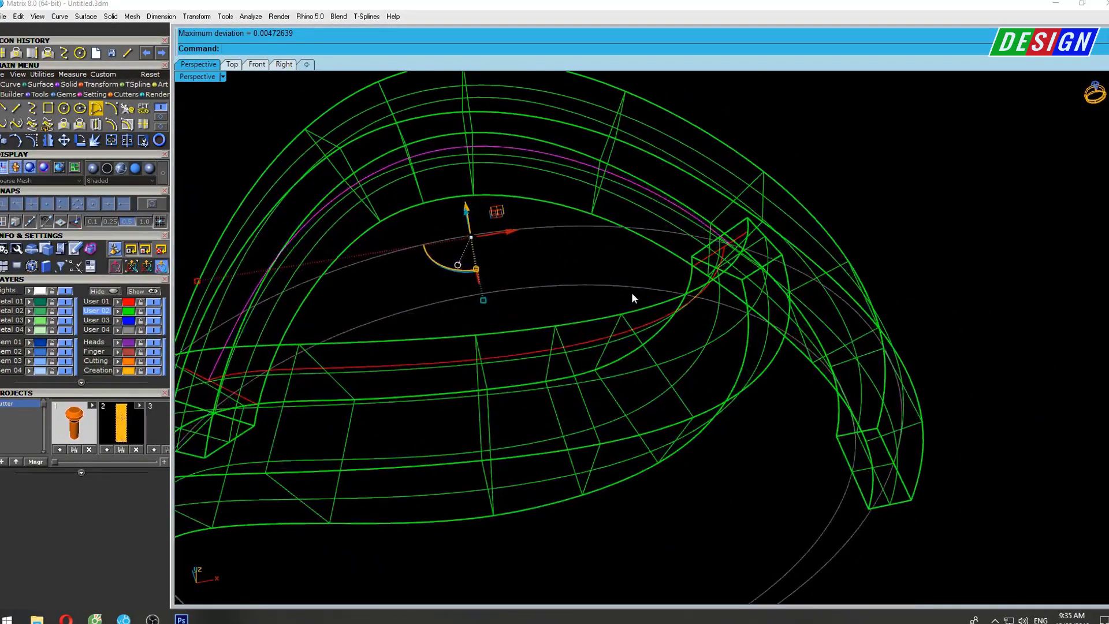
Maximize the Front view in wireframe and turn on the red curve's control points.
mouse_move(614, 345)
right_down()
mouse_move(577, 315)
mouse_move(497, 287)
mouse_move(574, 317)
mouse_move(556, 284)
mouse_move(622, 240)
mouse_move(547, 209)
right_up()
key(ctrl+F2)
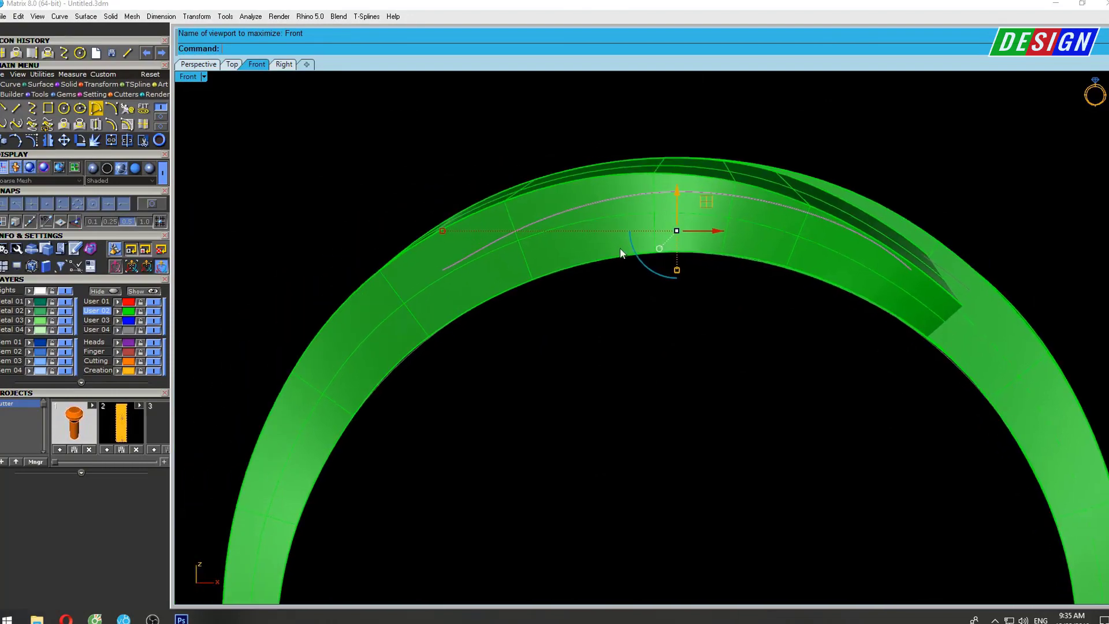
scroll(453, 262, up, 5)
key(ctrl+alt+w)
scroll(455, 257, up, 1)
key(F10)
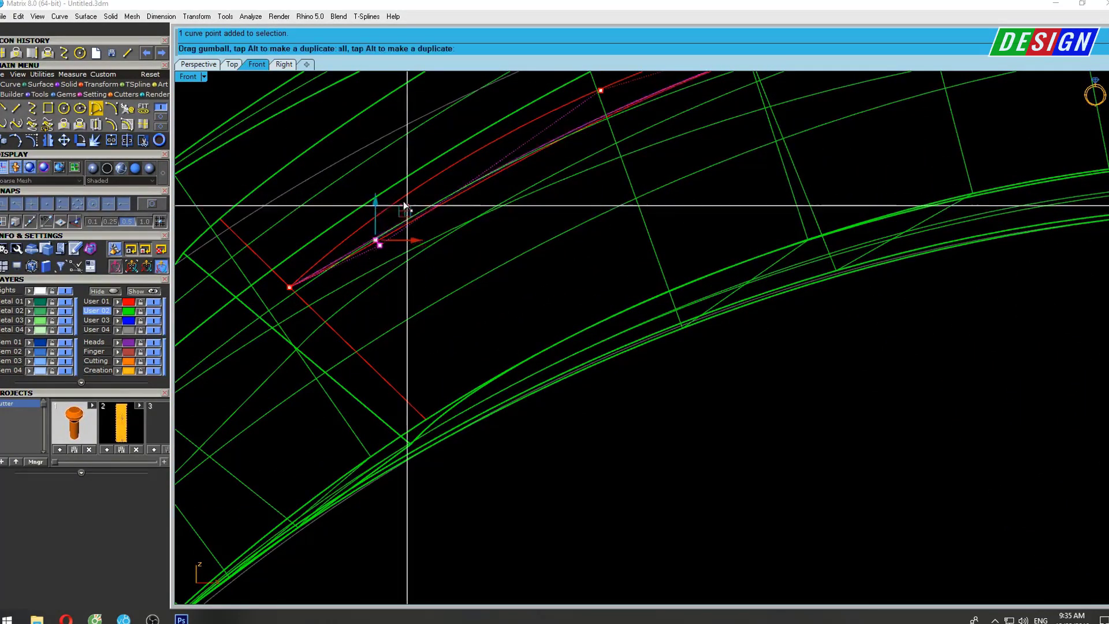
Drag the red curve's control points to smooth it into a cleaner arc.
drag(413, 220, 399, 199)
right_drag(606, 122, 564, 214)
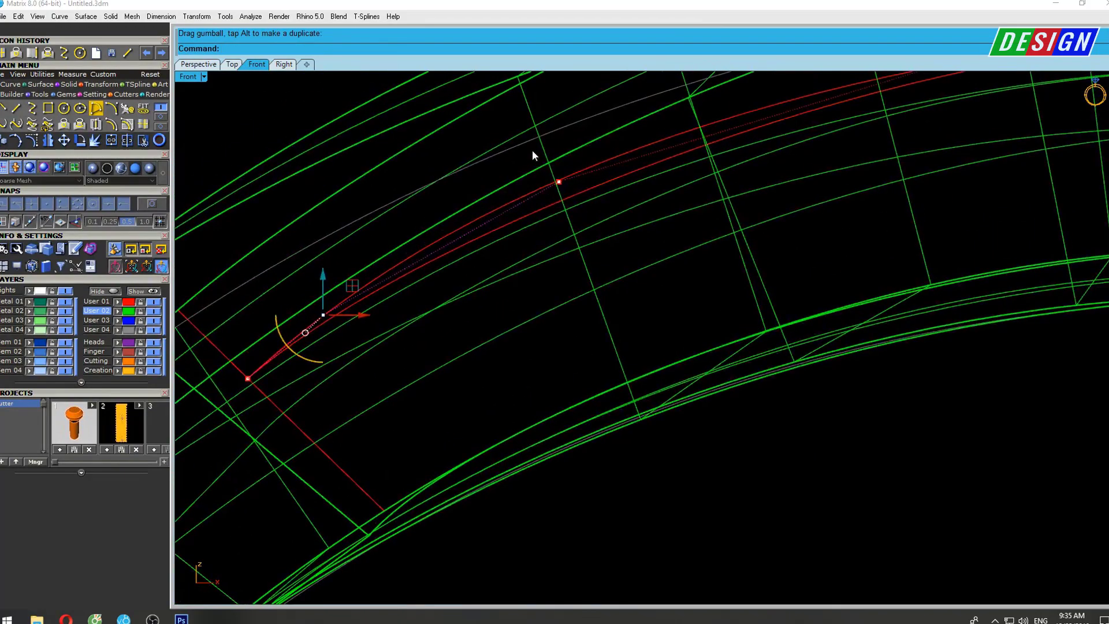
drag(588, 151, 584, 140)
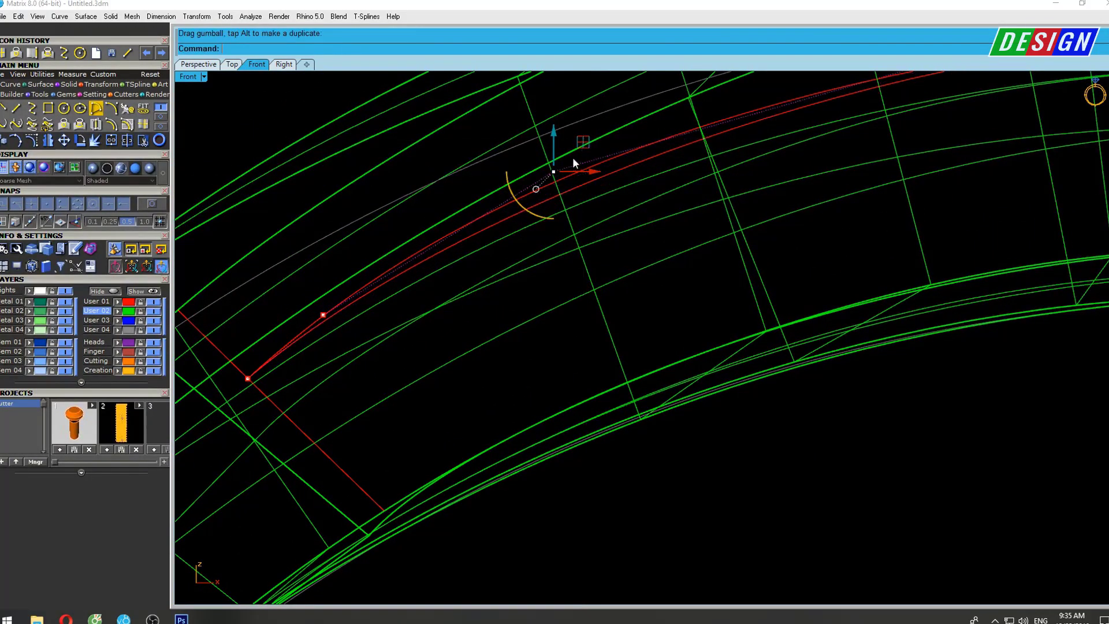
scroll(573, 157, down, 3)
scroll(866, 173, down, 2)
scroll(771, 248, up, 2)
scroll(766, 255, up, 2)
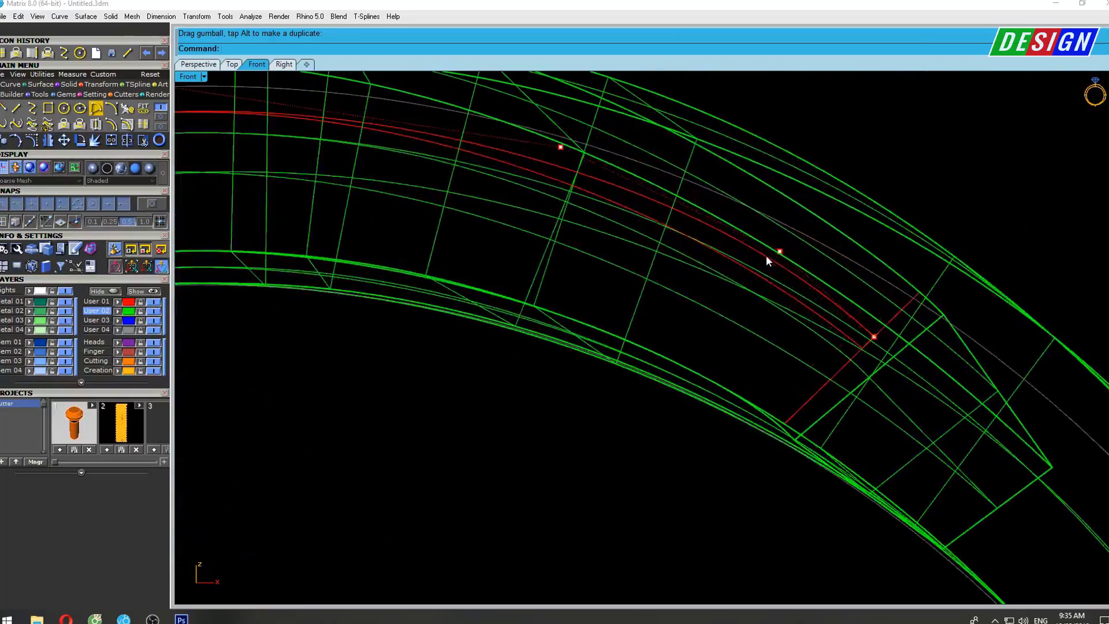
drag(818, 281, 818, 281)
scroll(809, 272, up, 2)
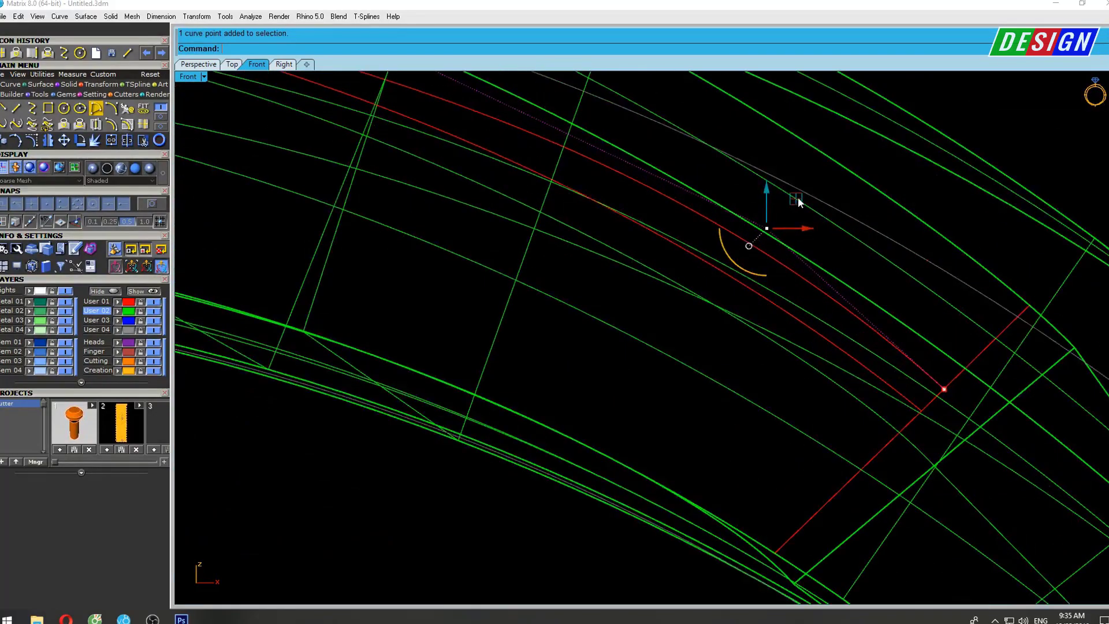
drag(798, 202, 790, 209)
scroll(790, 209, down, 3)
In full Perspective, delete the redundant middle curve and return to four viewports.
key(ctrl+F4)
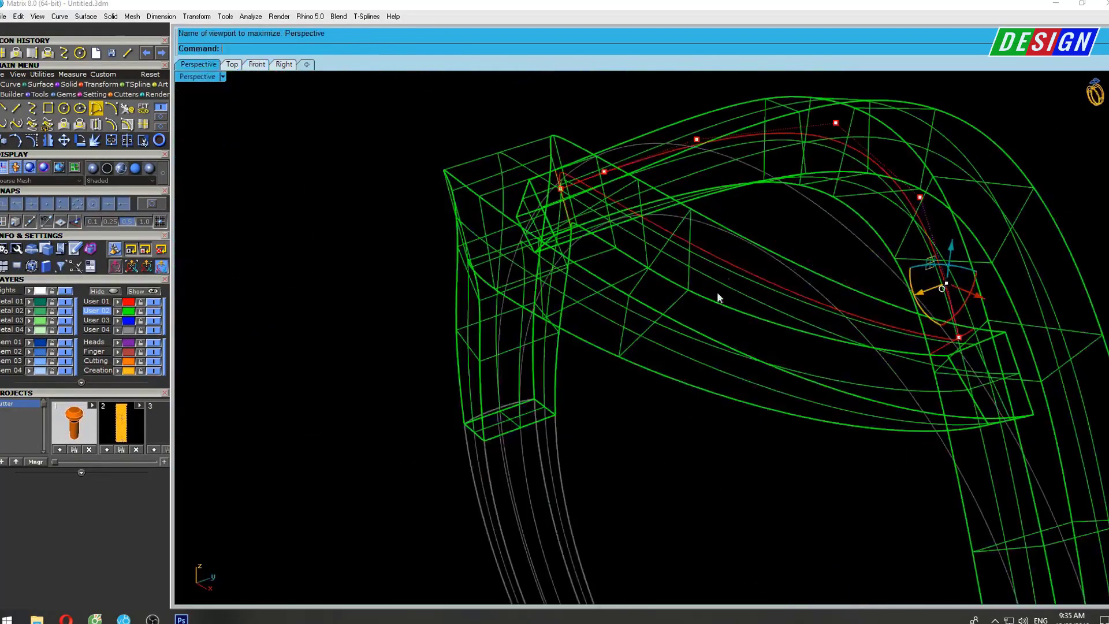
right_drag(716, 292, 838, 144)
key(Escape)
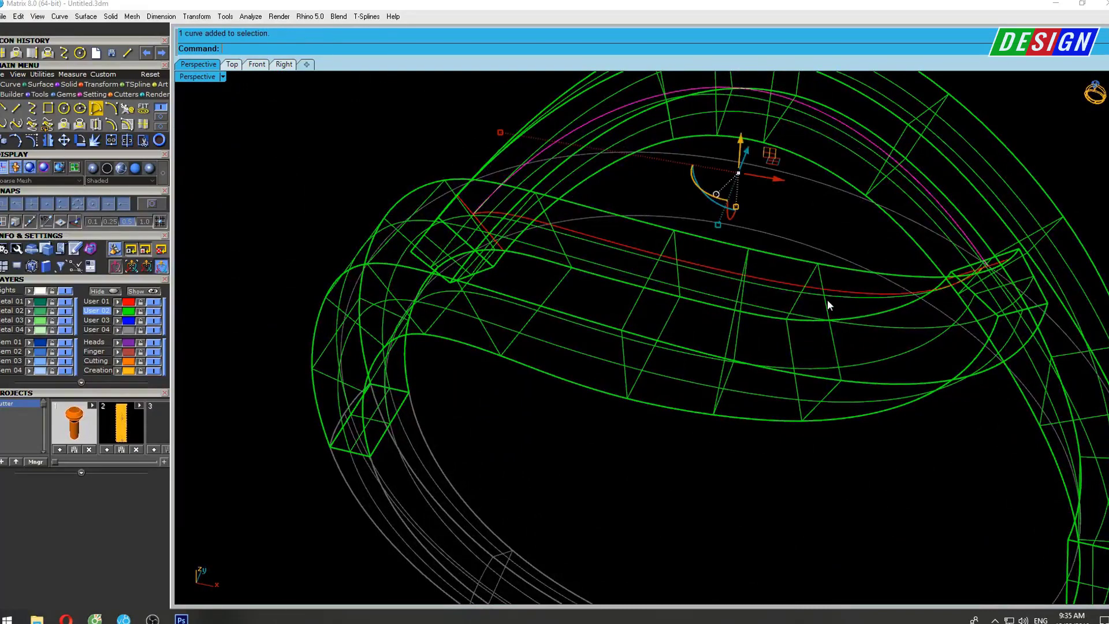
right_drag(842, 290, 809, 287)
text(De)
key(Return)
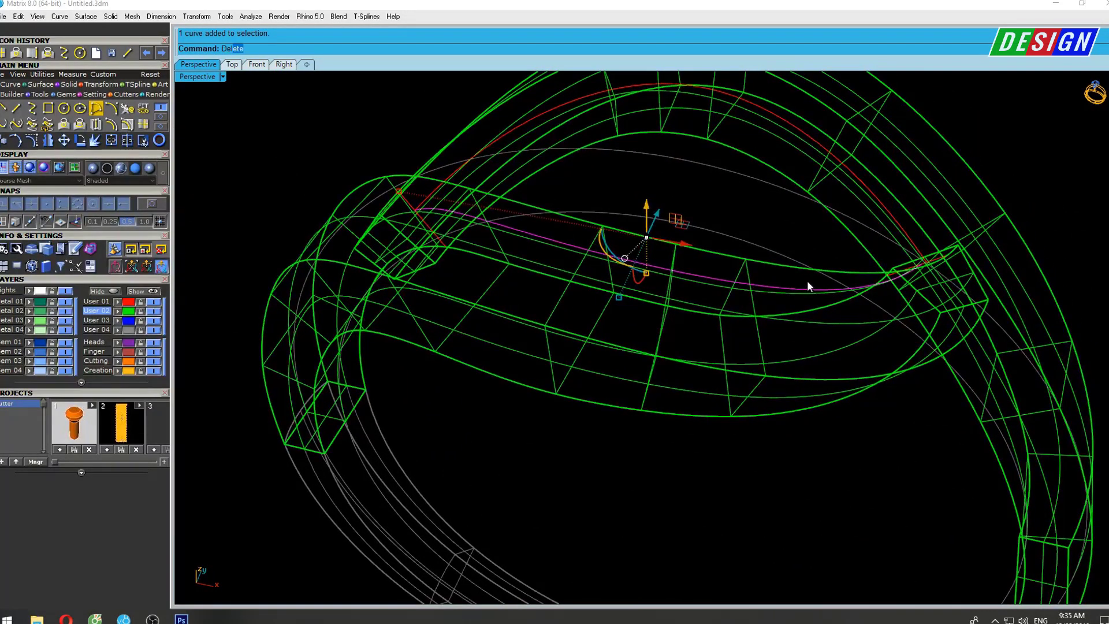
click(802, 132)
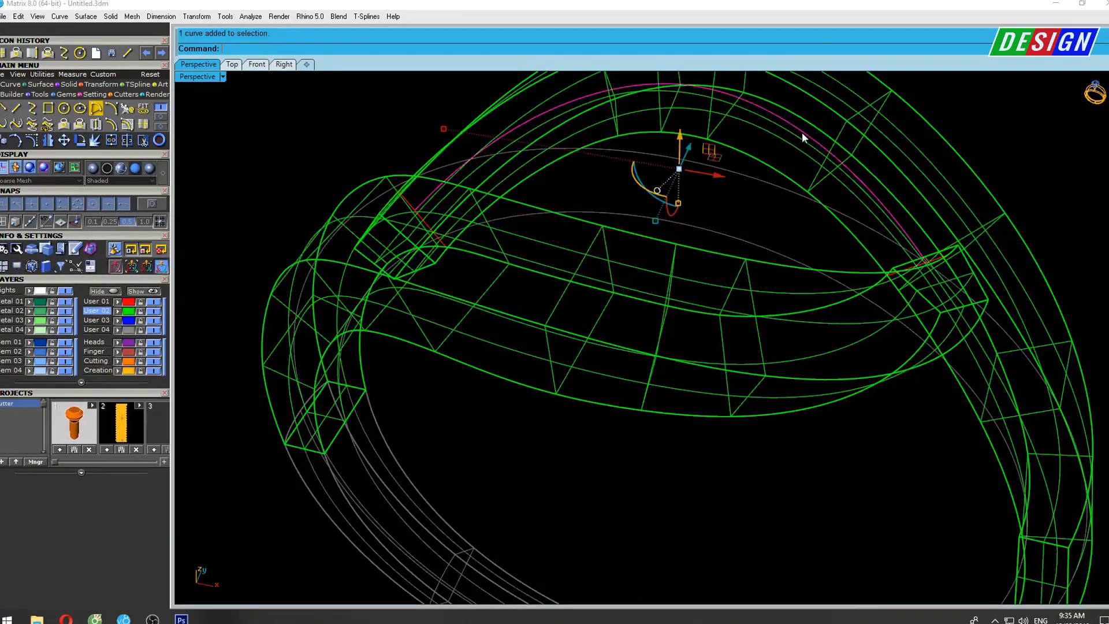
double_click(194, 79)
scroll(466, 202, down, 3)
Rotate a copy of the curve 180° about the origin to the other side.
scroll(451, 191, up, 2)
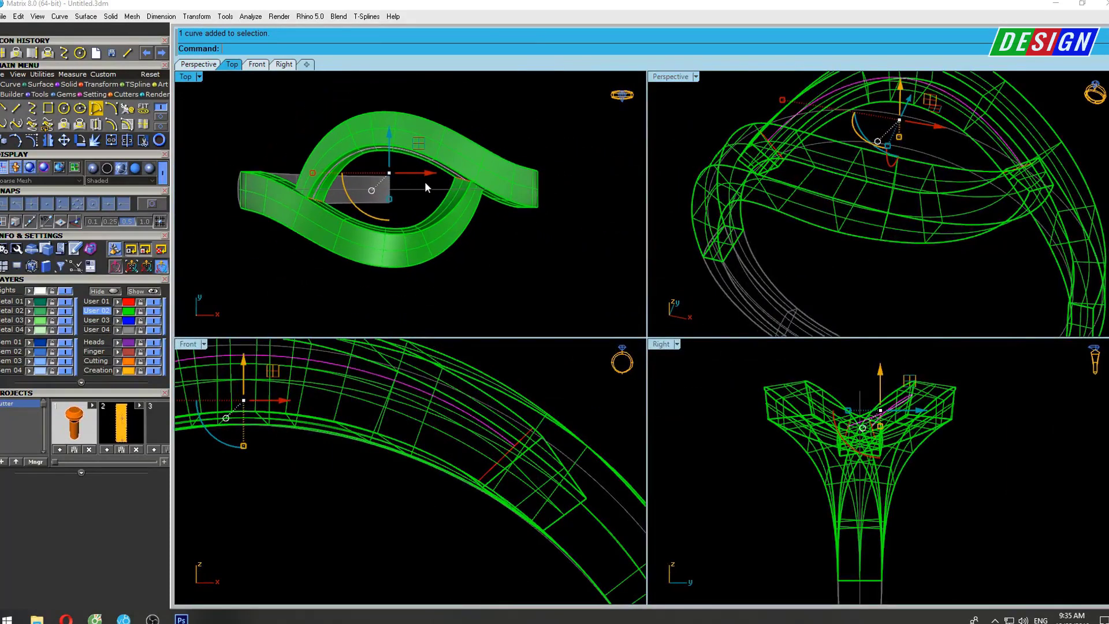
text(rotate)
key(Return)
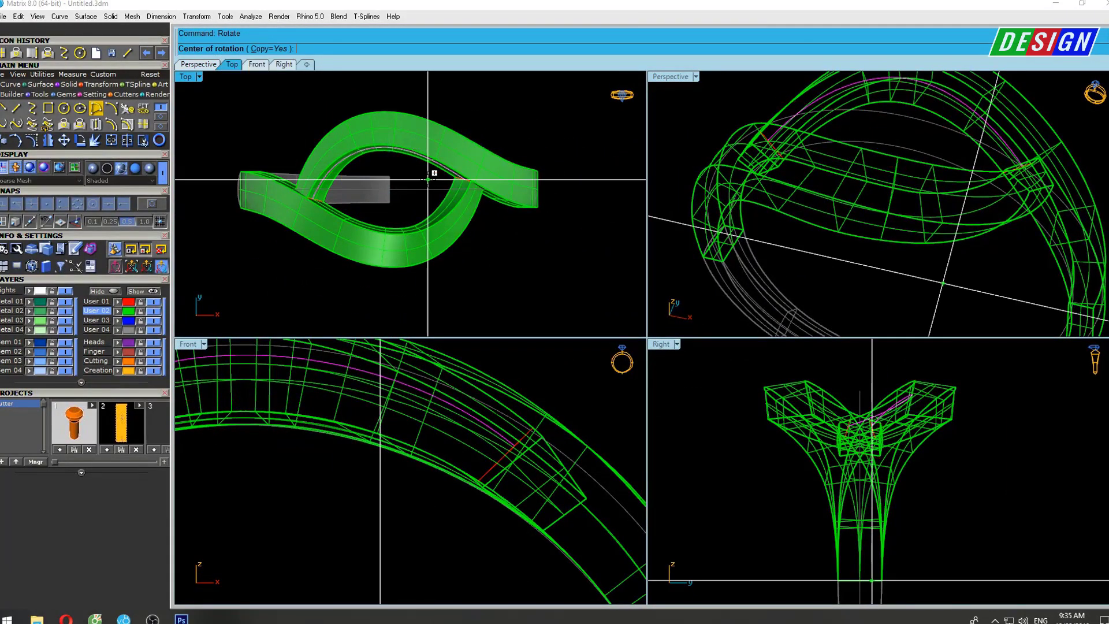
text(0)
key(Return)
click(389, 88)
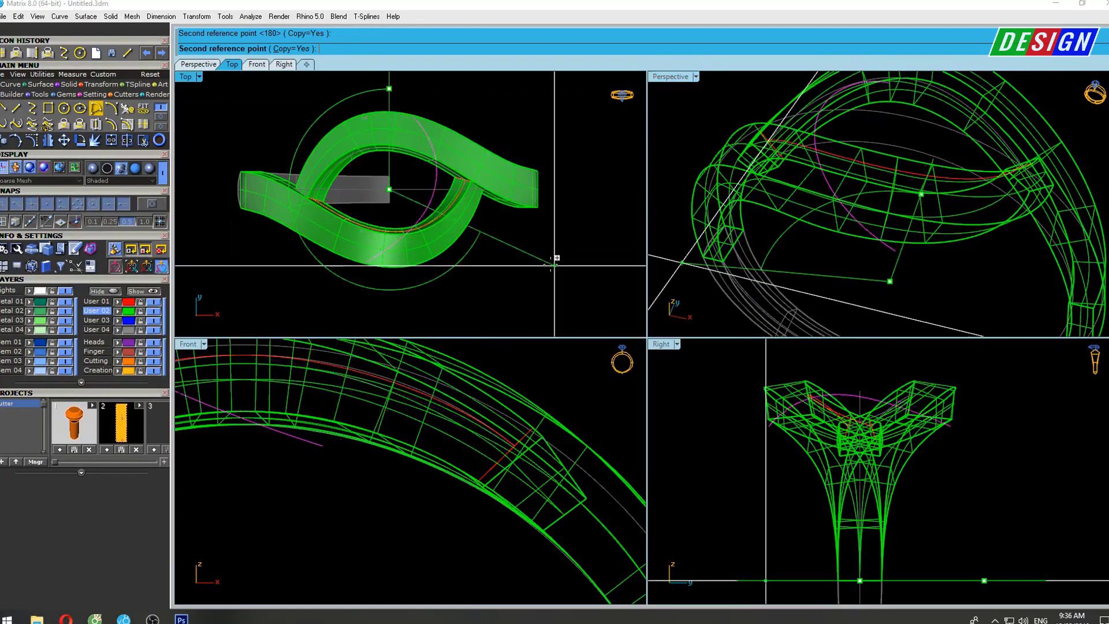
key(Return)
Move the red curve's corner control point perpendicular onto the copied curve.
right_drag(797, 235, 752, 141)
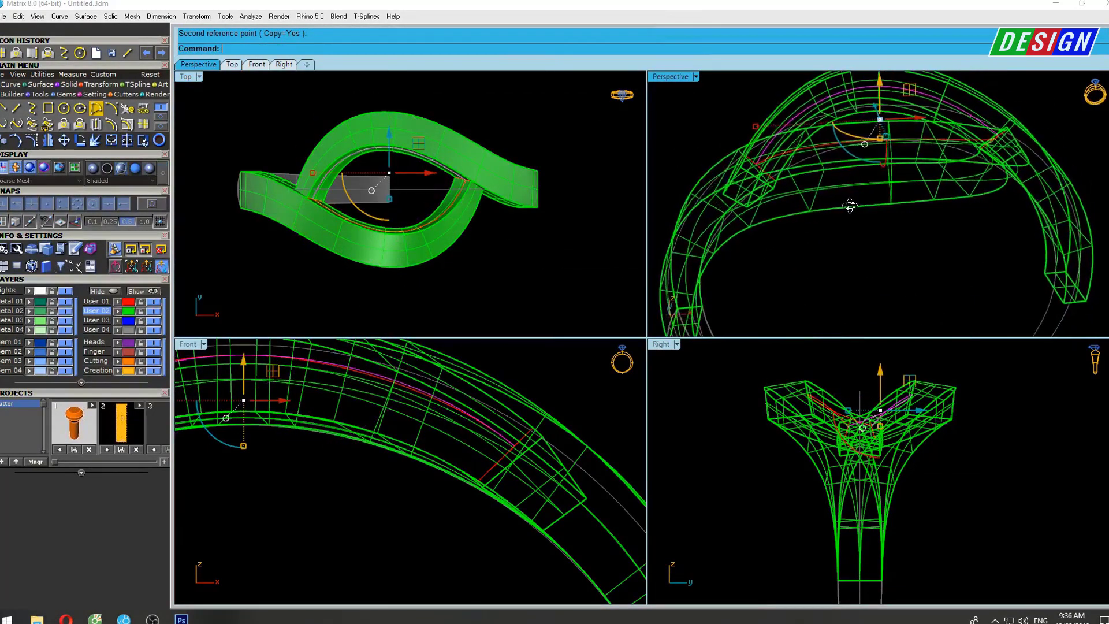
double_click(677, 79)
scroll(435, 201, up, 3)
scroll(435, 201, up, 3)
scroll(391, 247, up, 3)
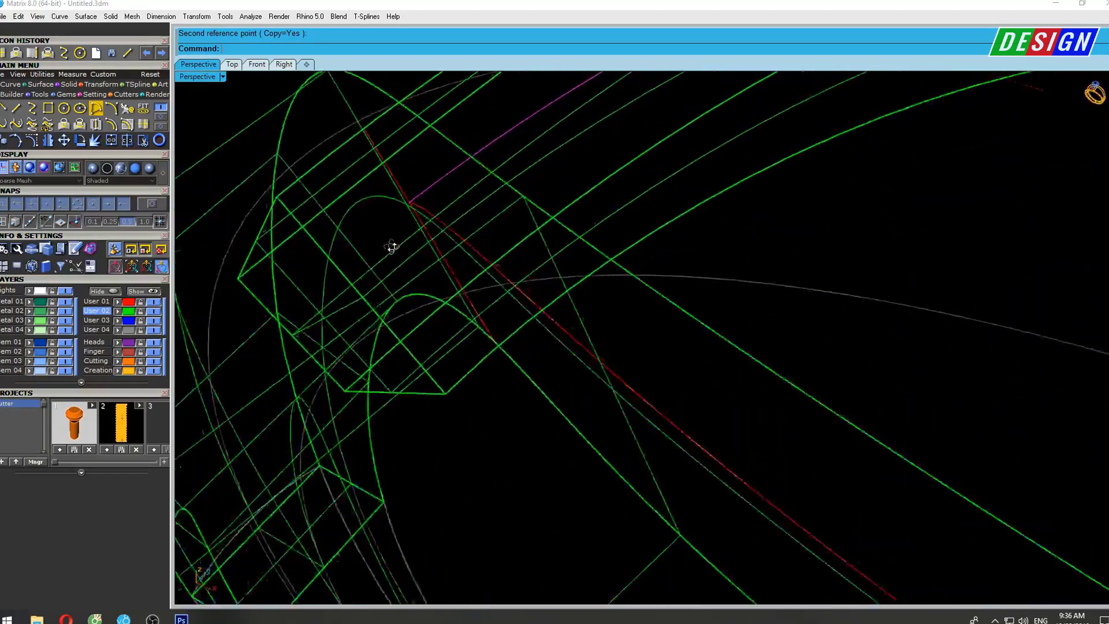
scroll(417, 181, up, 2)
scroll(445, 276, up, 2)
scroll(475, 345, up, 2)
scroll(456, 297, up, 2)
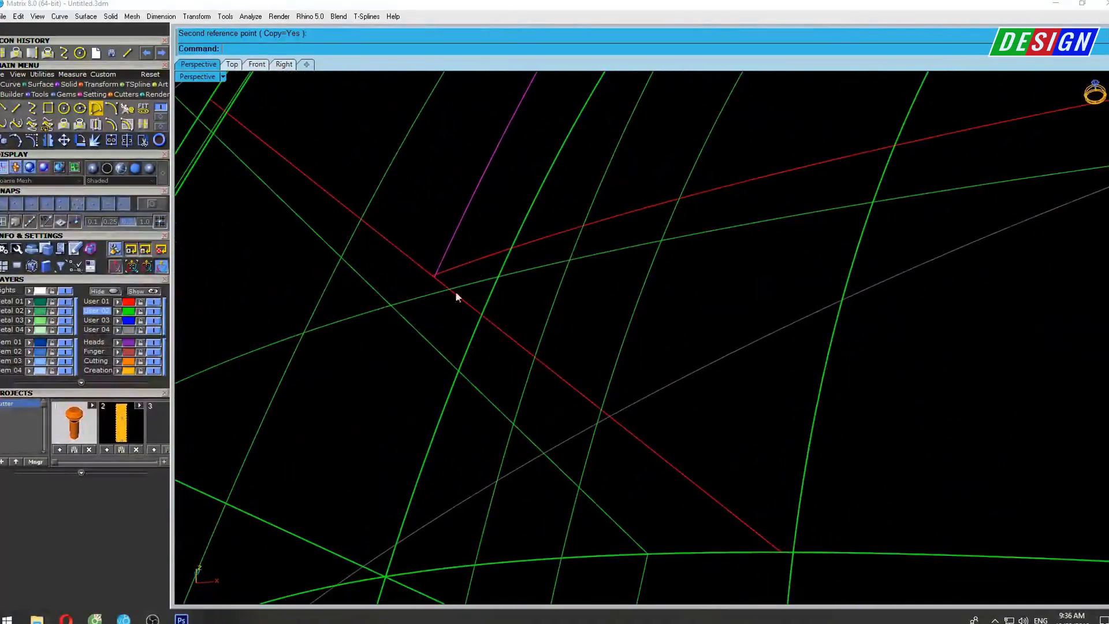
scroll(447, 297, up, 3)
scroll(496, 315, down, 1)
key(F10)
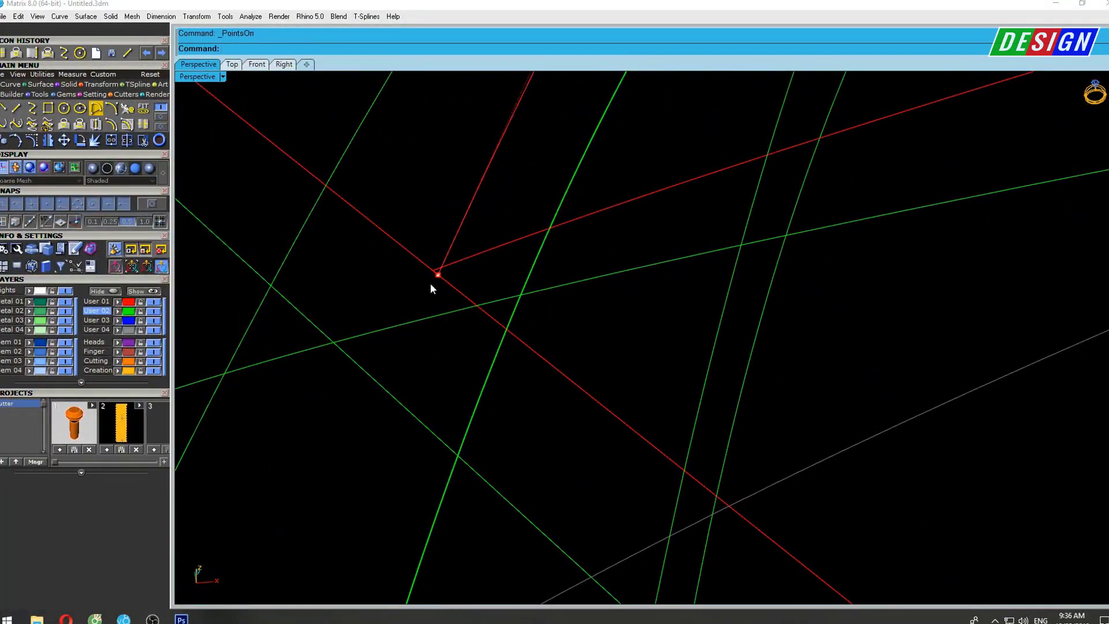
click(438, 274)
text(ove)
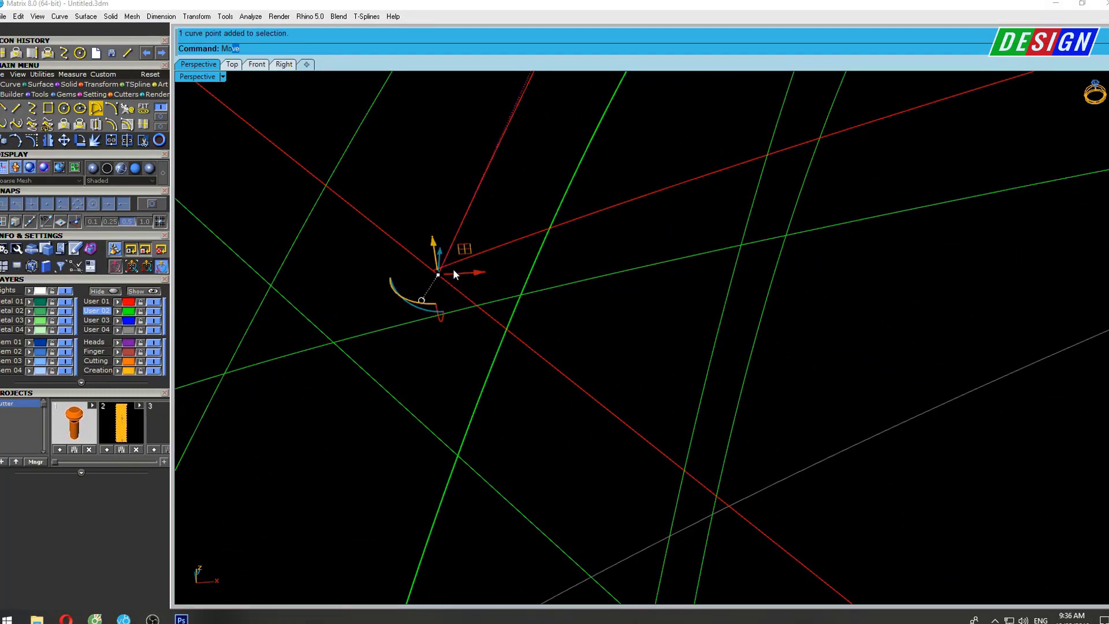
key(Return)
click(437, 274)
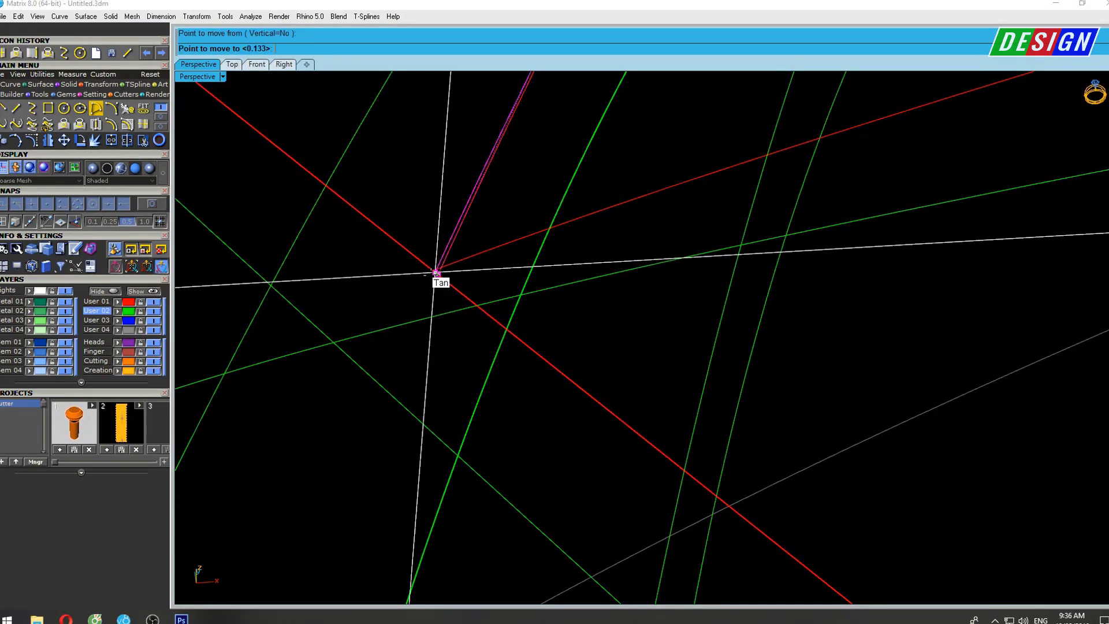
right_drag(434, 272, 324, 287)
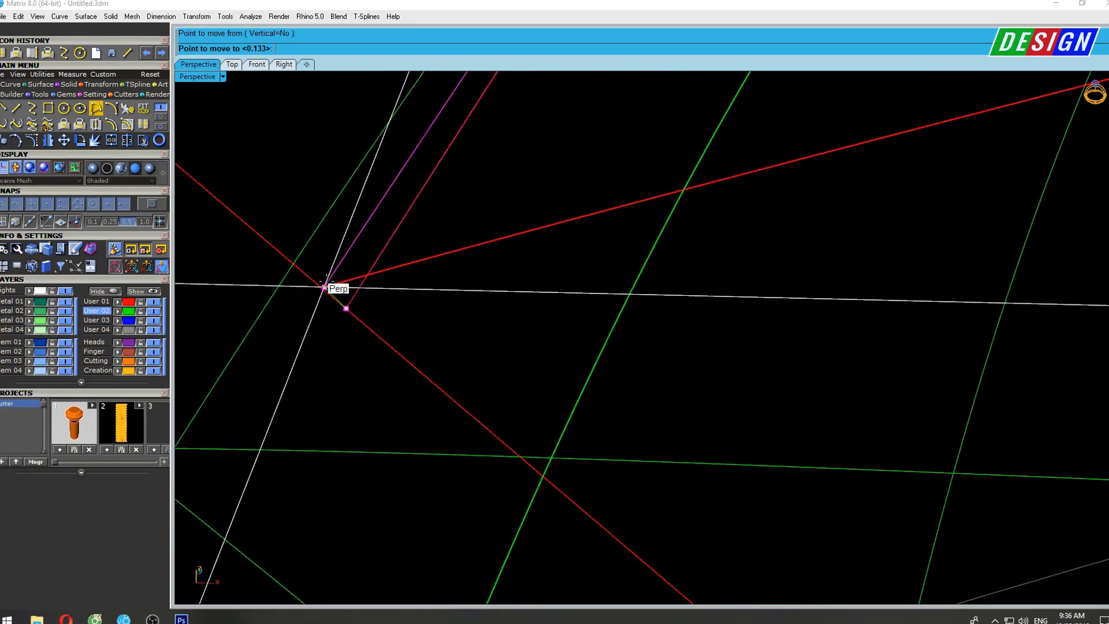
click(324, 285)
Inspect the history-updated shank surface in shaded display.
scroll(335, 297, down, 3)
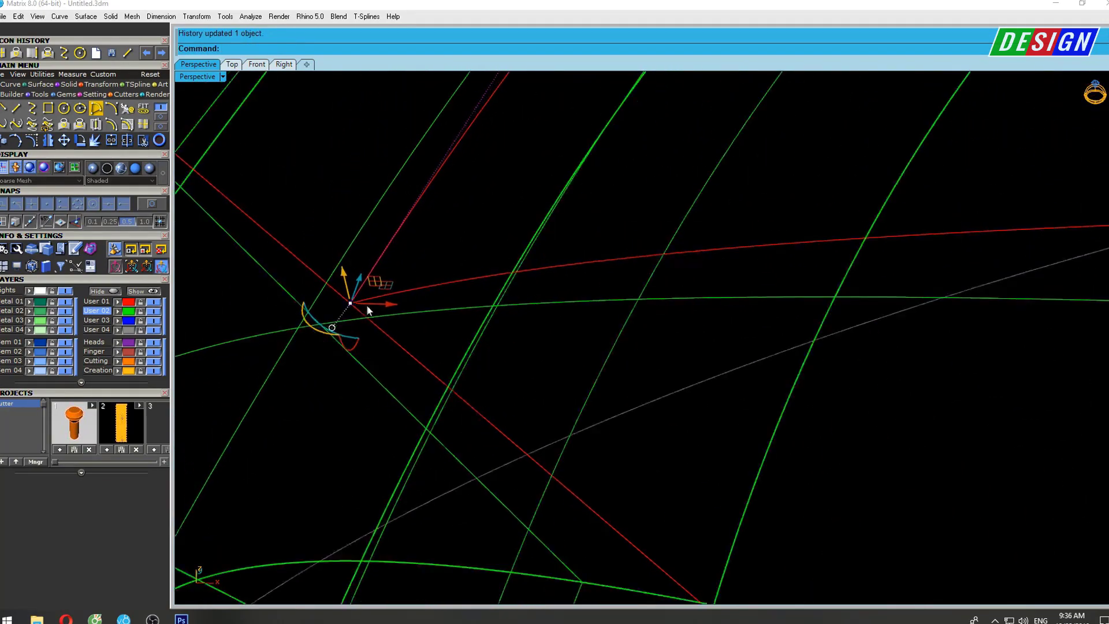
scroll(366, 304, down, 3)
scroll(387, 293, down, 4)
scroll(718, 297, up, 5)
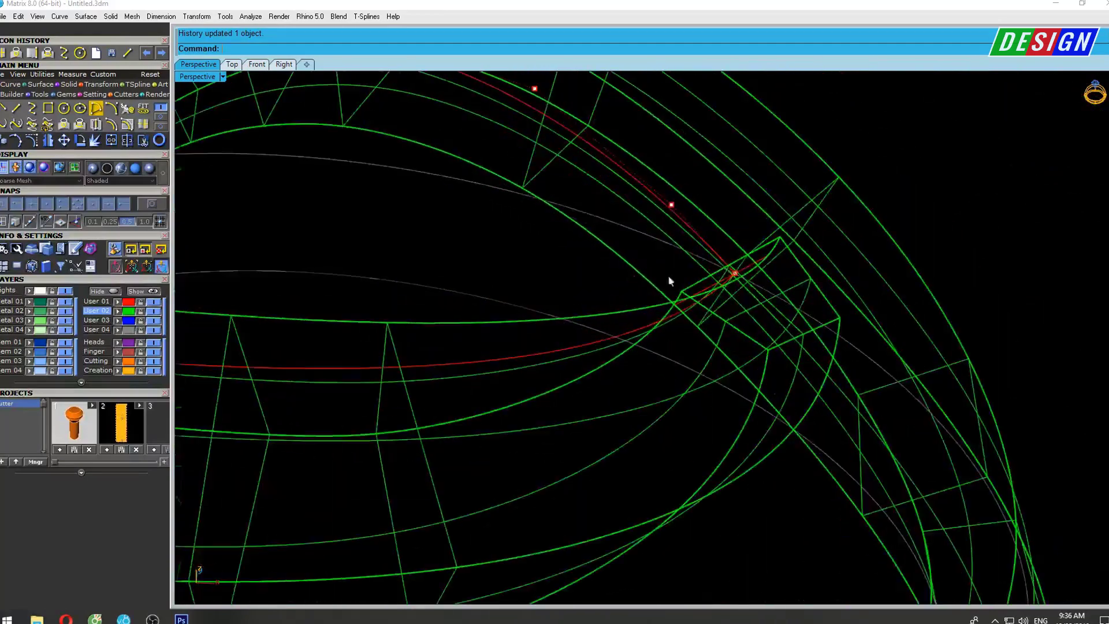
scroll(668, 280, up, 3)
scroll(615, 237, up, 3)
scroll(616, 205, up, 2)
scroll(616, 203, up, 1)
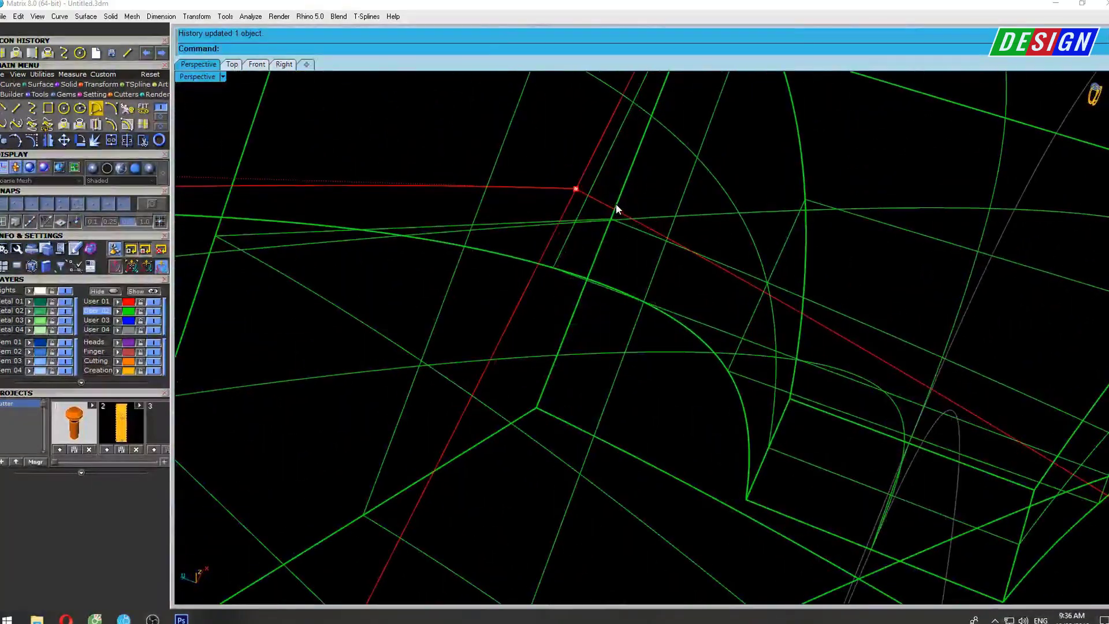
scroll(616, 203, down, 3)
scroll(646, 217, down, 3)
scroll(670, 277, down, 2)
text(se)
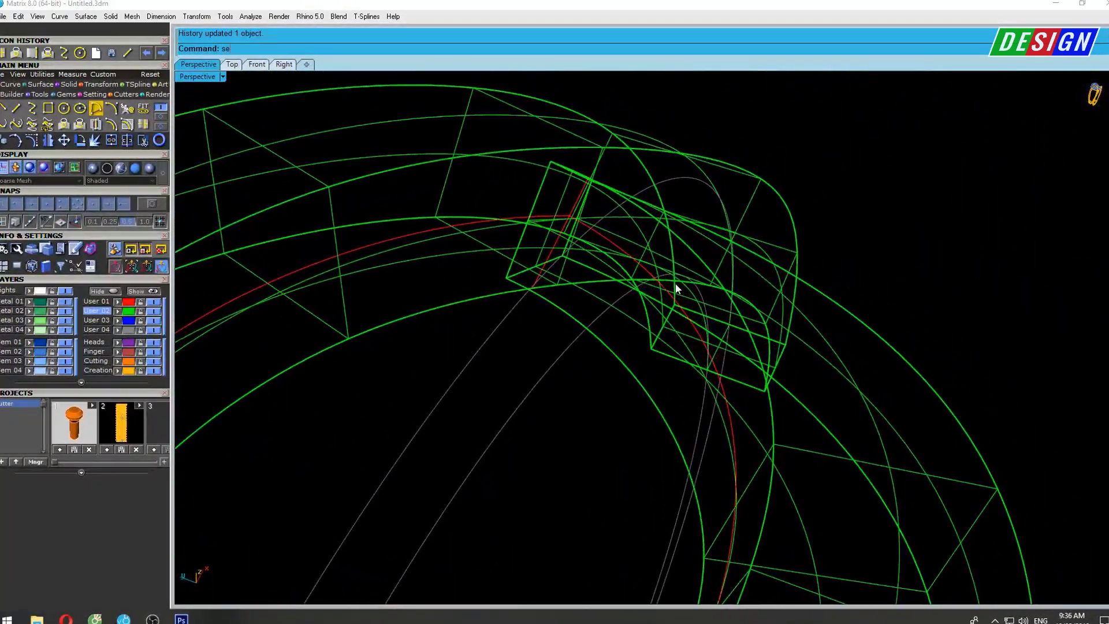
key(ctrl+alt+s)
scroll(690, 254, down, 2)
scroll(682, 255, down, 2)
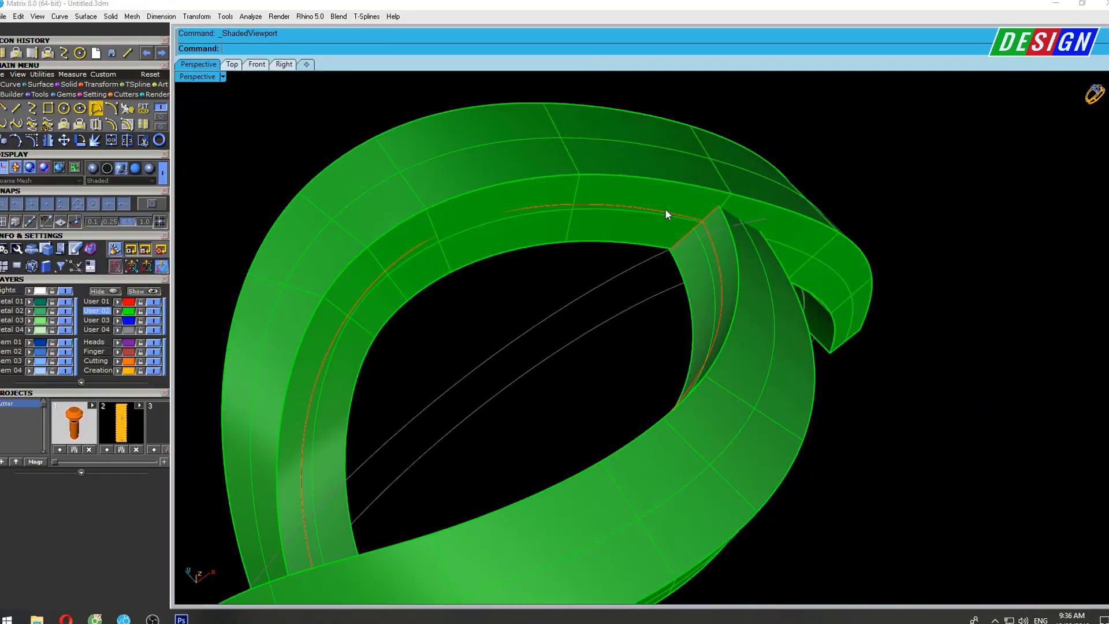
Loft a surface between the two inner edge curves of the crossing bands.
click(680, 217)
click(709, 252)
click(713, 248)
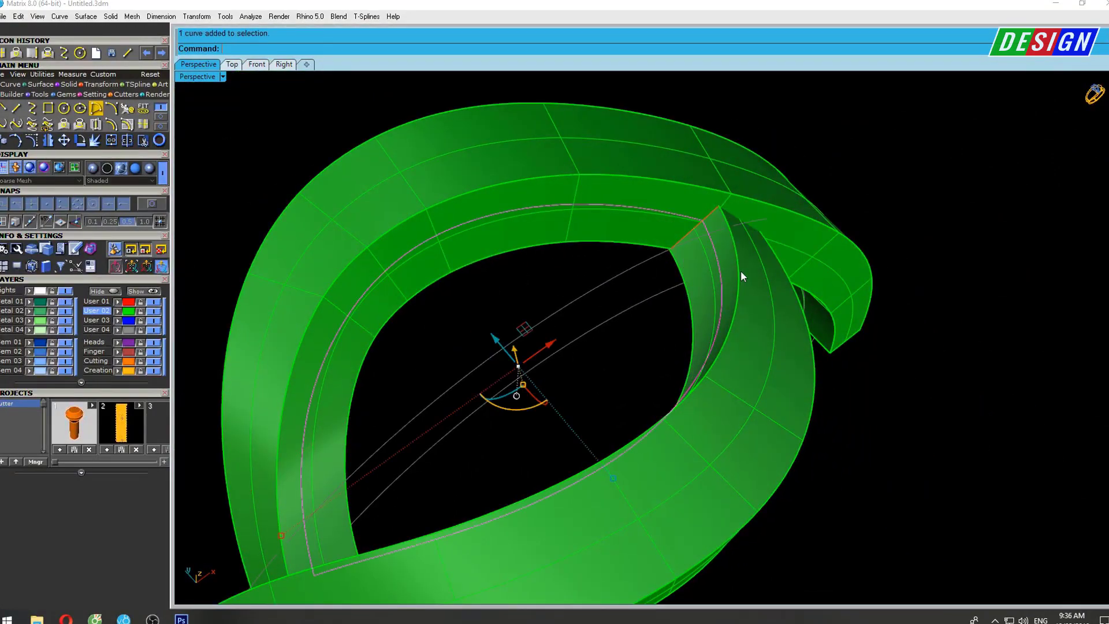
mouse_move(741, 270)
right_down()
mouse_move(599, 243)
mouse_move(680, 308)
right_up()
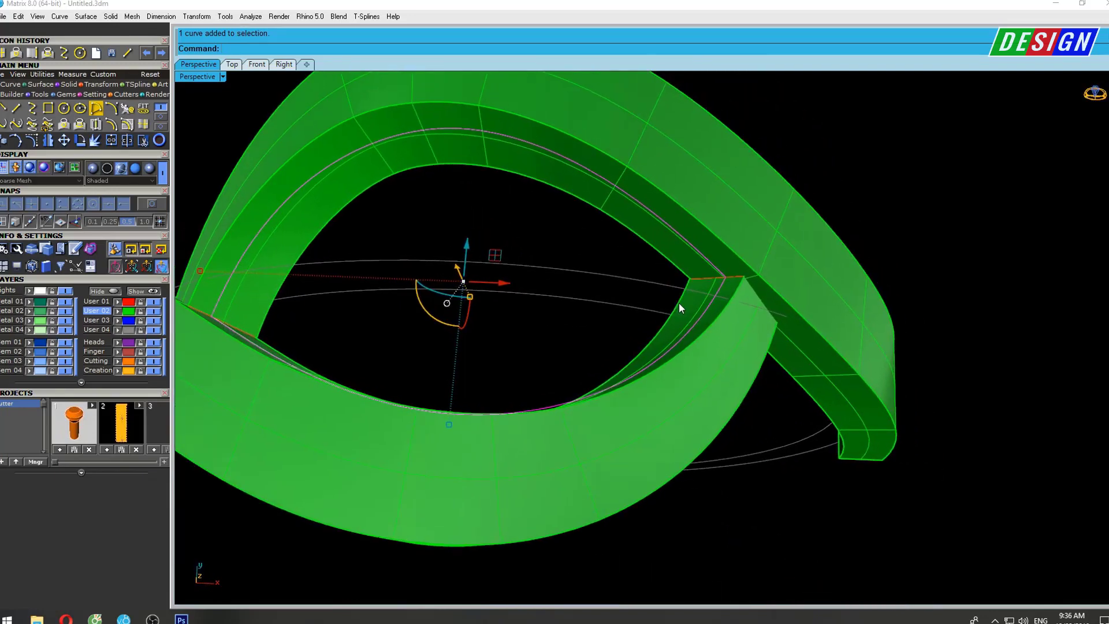
text(Lof)
key(Return)
right_drag(681, 302, 678, 260)
key(Return)
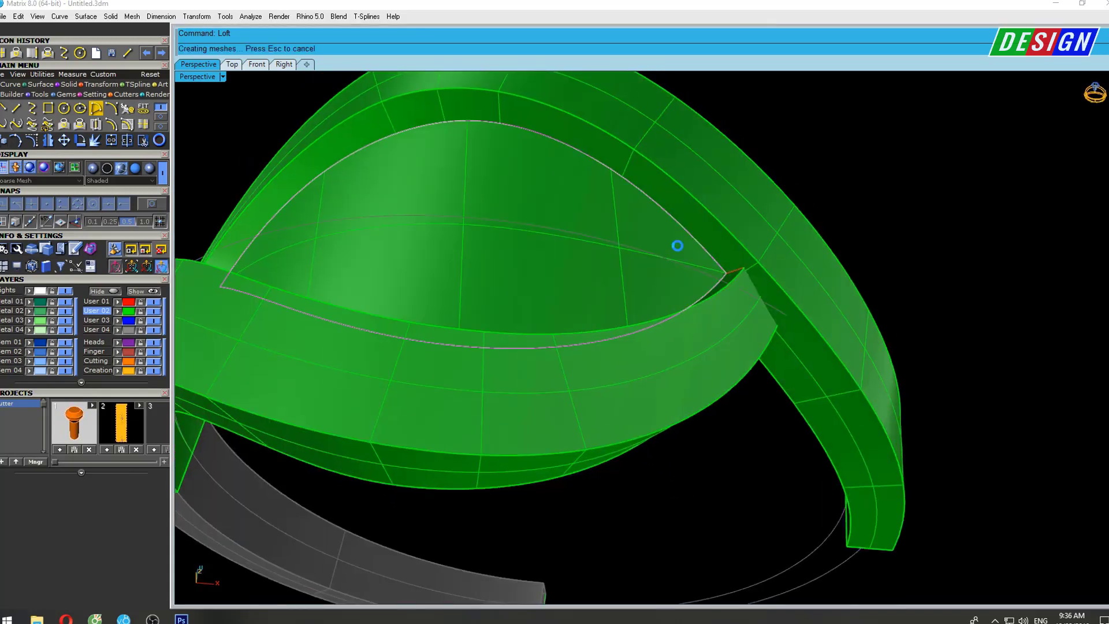
Orbit around the ring to check the new eye-shaped lofted surface.
scroll(688, 231, down, 3)
mouse_move(661, 202)
right_down()
mouse_move(656, 314)
mouse_move(698, 215)
right_up()
key(Return)
scroll(591, 213, up, 3)
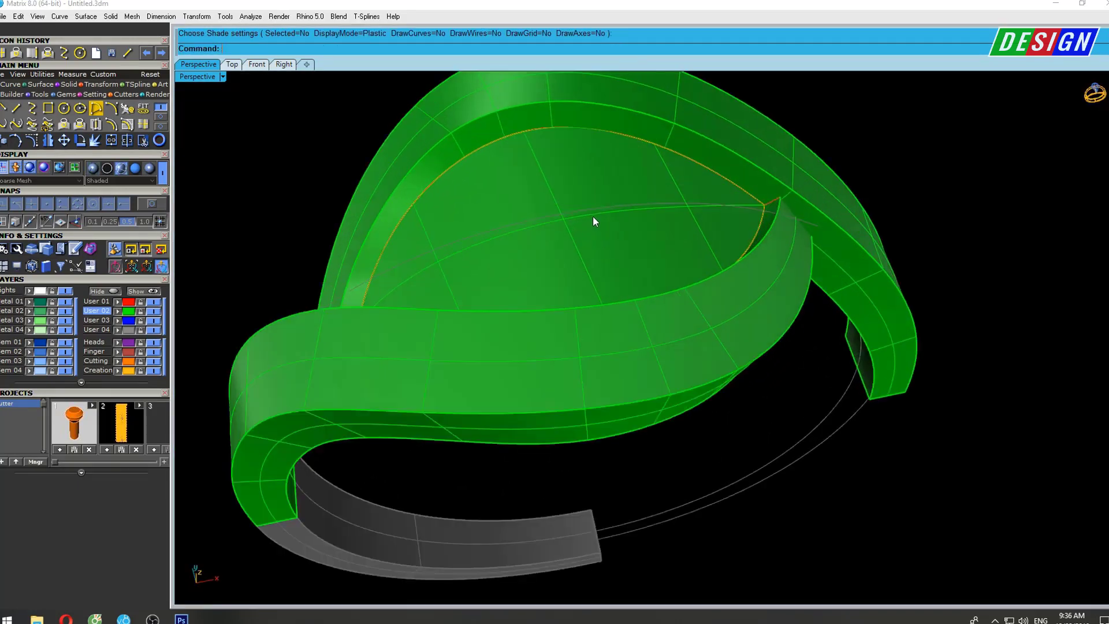
scroll(592, 216, up, 2)
mouse_move(595, 267)
right_down()
mouse_move(554, 217)
mouse_move(563, 218)
right_up()
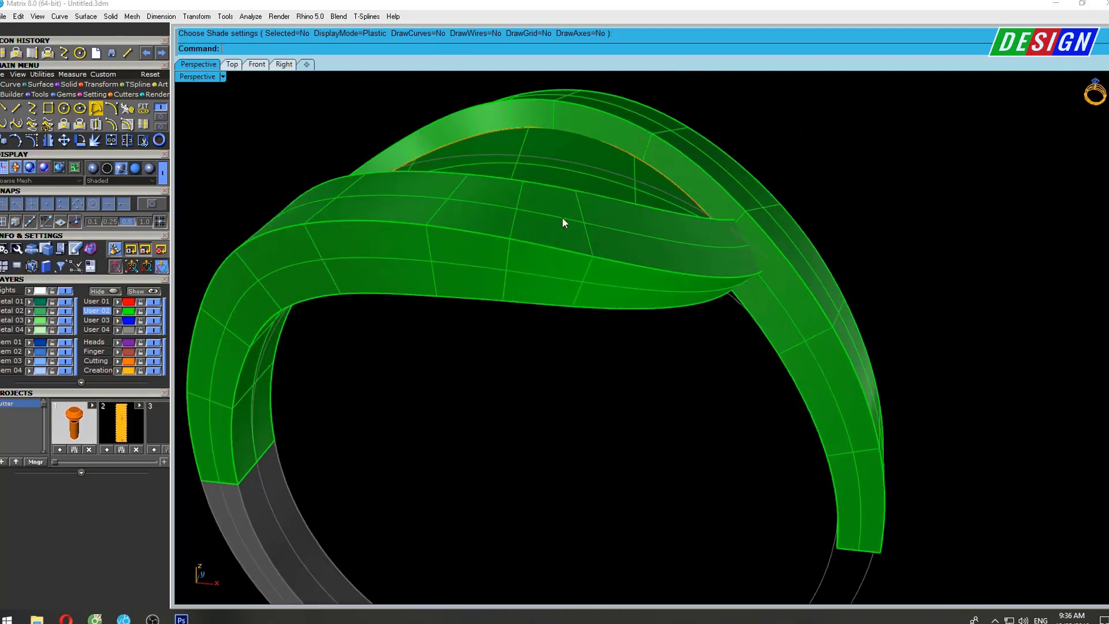
text(Un)
key(Return)
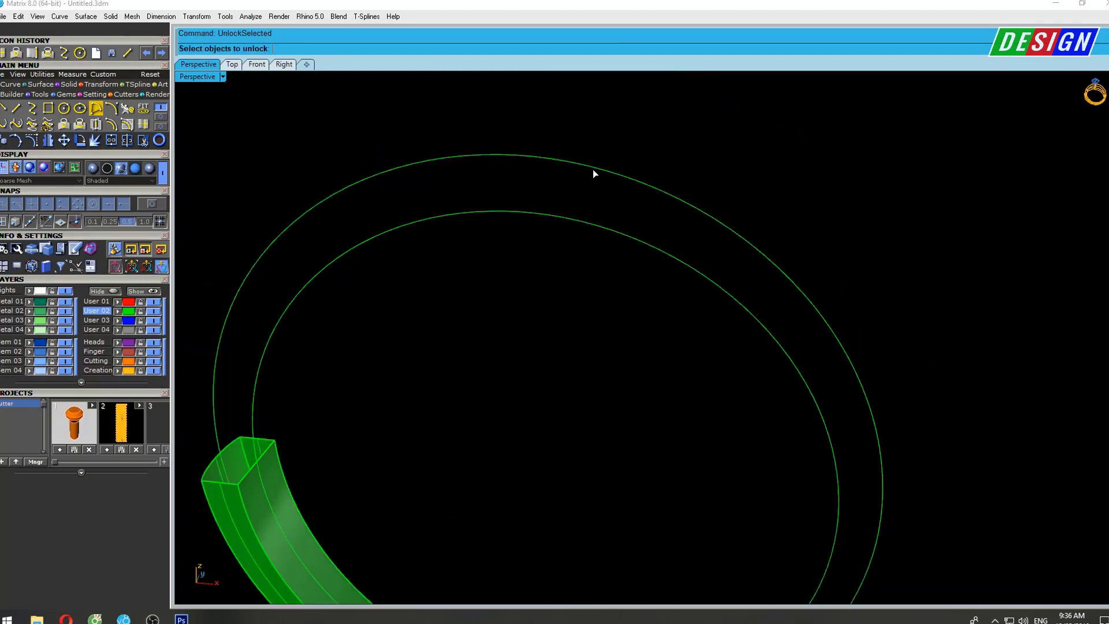
Unlock the locked ring guide curve and hide it.
click(593, 169)
key(Return)
right_drag(678, 212, 634, 203)
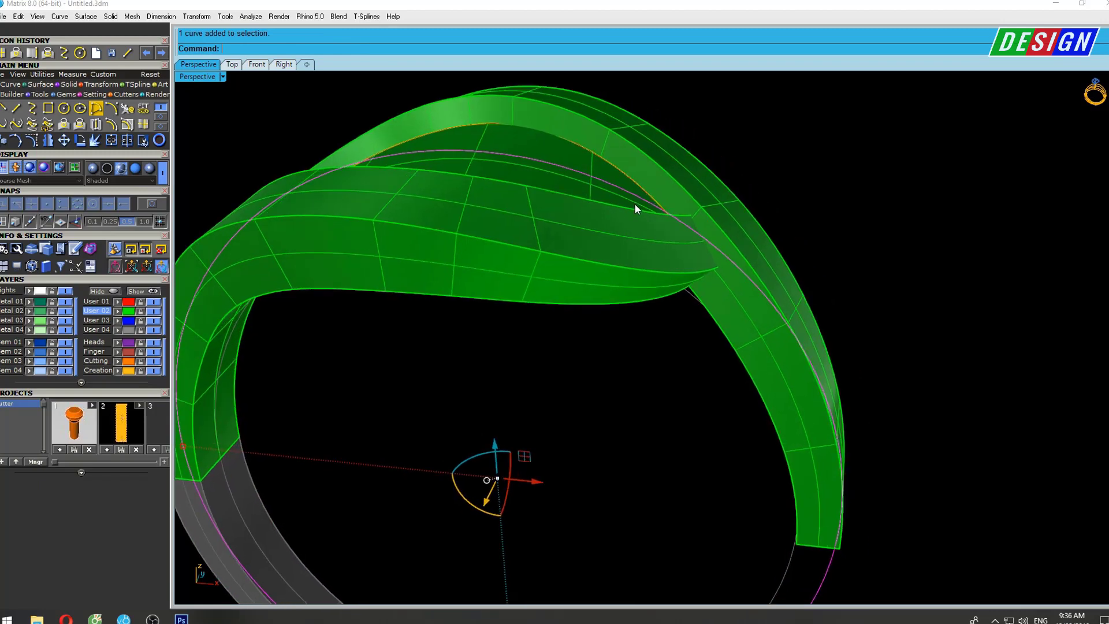
text(Hide)
key(Return)
scroll(650, 225, down, 2)
scroll(650, 262, down, 2)
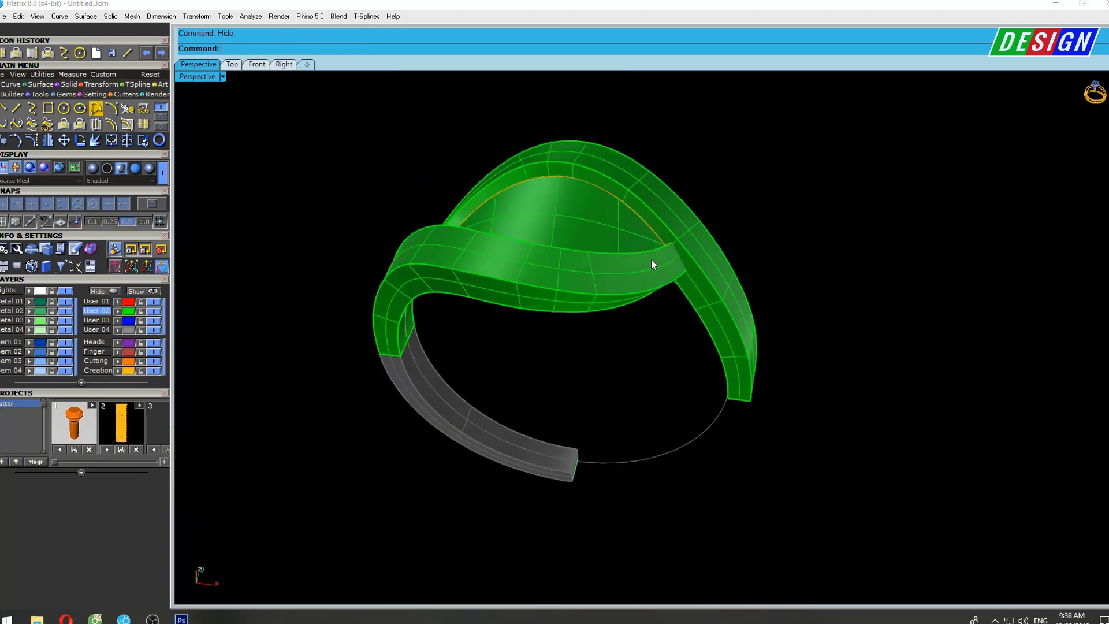
Preview the ring shaded in full Top and Perspective views to check the eye surface.
right_drag(650, 262, 685, 265)
key(ctrl+alt+s)
mouse_move(714, 213)
right_down()
mouse_move(713, 324)
mouse_move(649, 241)
mouse_move(680, 215)
mouse_move(722, 227)
right_up()
key(ctrl+F1)
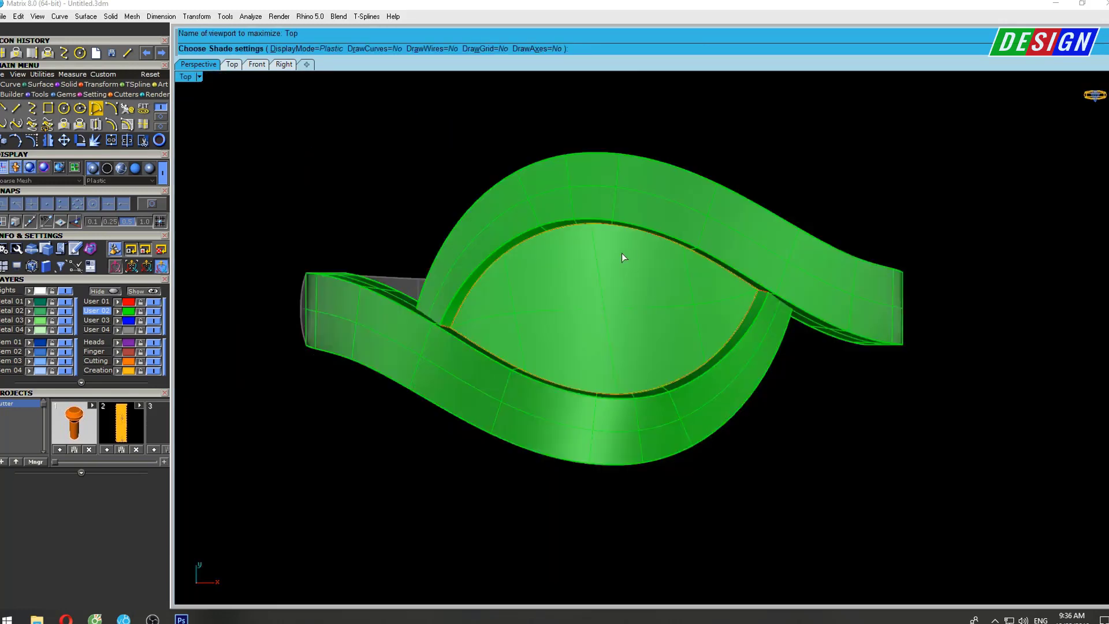
mouse_move(653, 259)
right_down()
mouse_move(659, 249)
mouse_move(644, 239)
right_up()
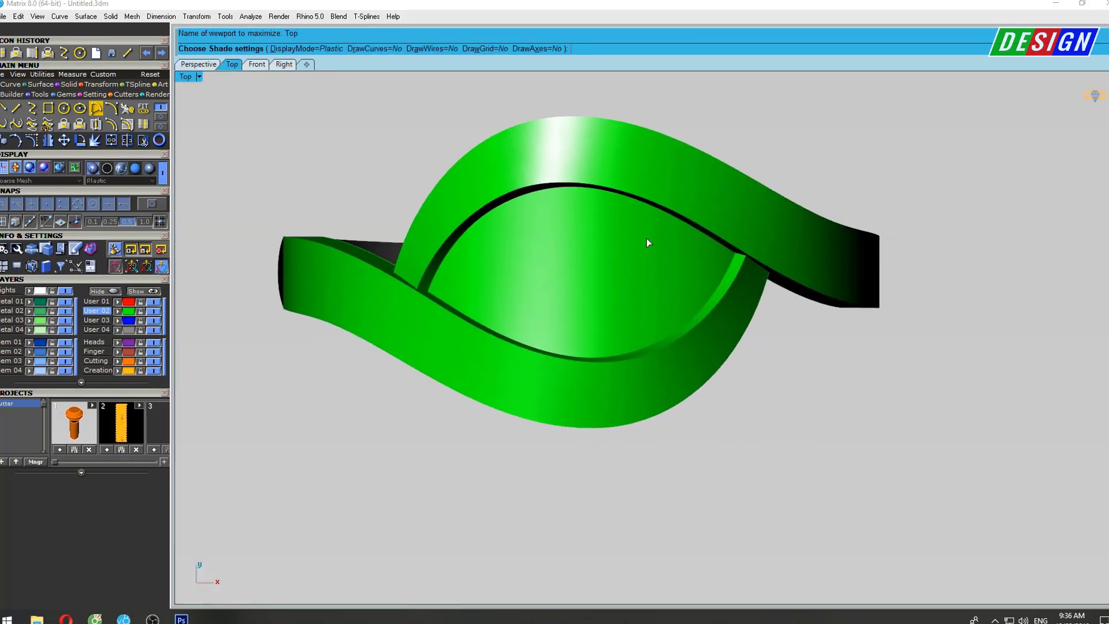
key(ctrl+F4)
mouse_move(683, 274)
right_down()
mouse_move(760, 235)
mouse_move(518, 231)
mouse_move(508, 302)
right_up()
key(Return)
Extract crossing isocurves through the eye surface's centre and launch Gem on Surface with a 1.5 mm gem.
right_drag(625, 277, 561, 280)
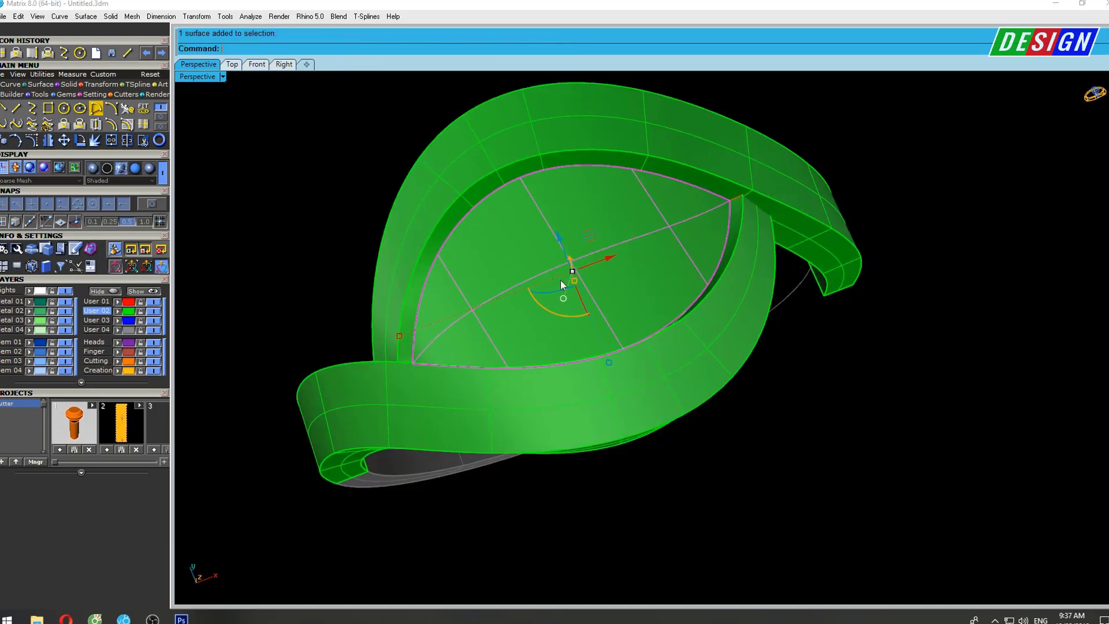
scroll(592, 269, up, 3)
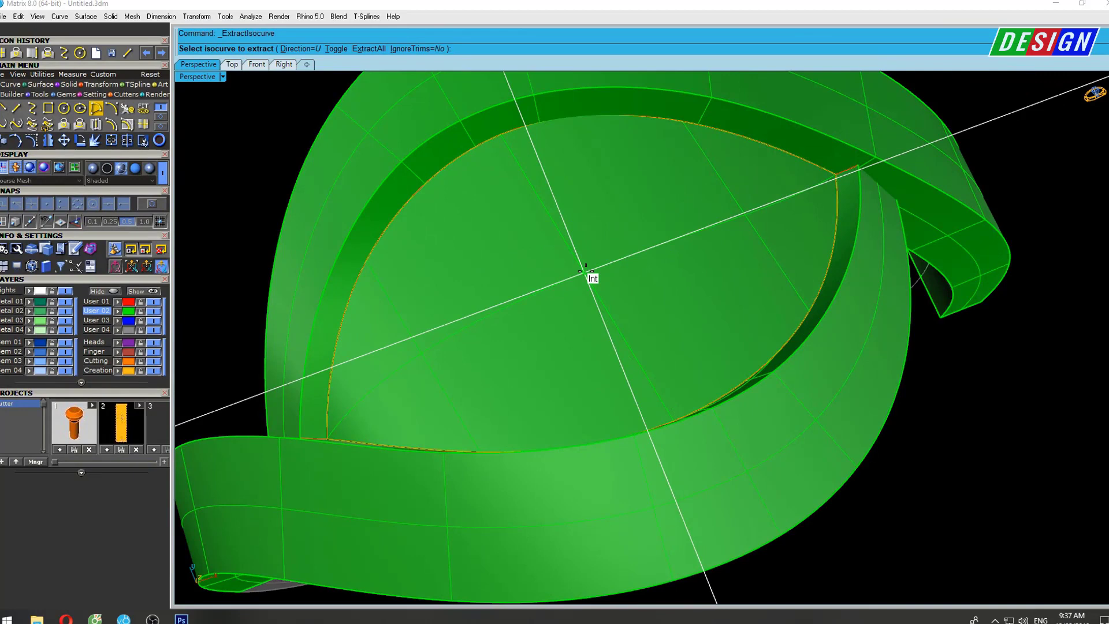
click(585, 270)
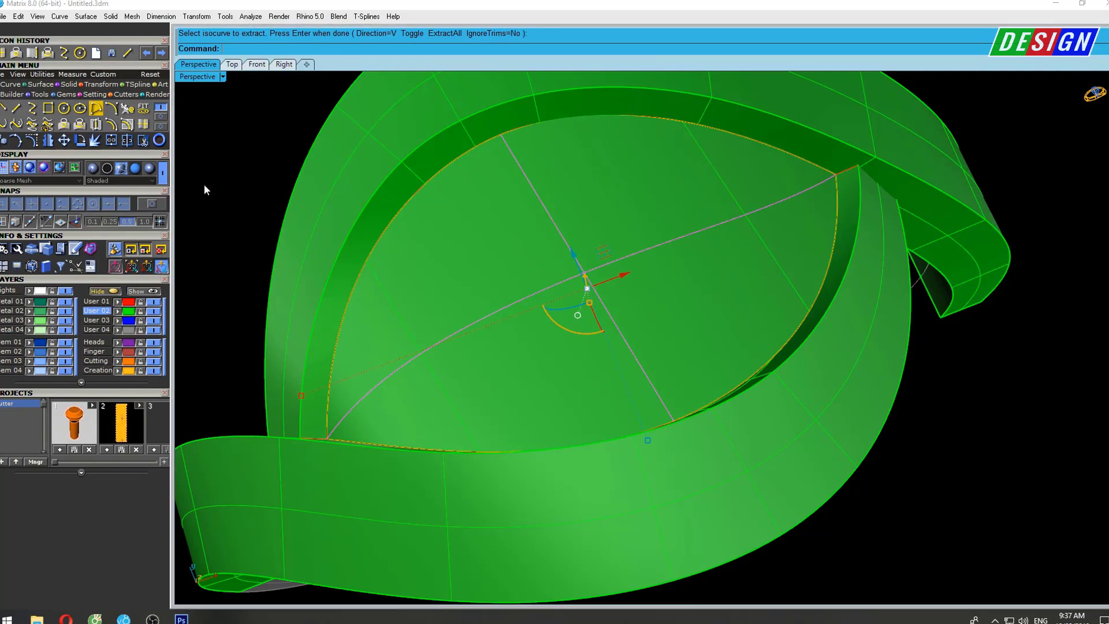
scroll(543, 251, down, 5)
mouse_move(636, 253)
right_down()
mouse_move(663, 329)
mouse_move(660, 310)
right_up()
scroll(659, 261, up, 3)
right_drag(597, 328, 599, 347)
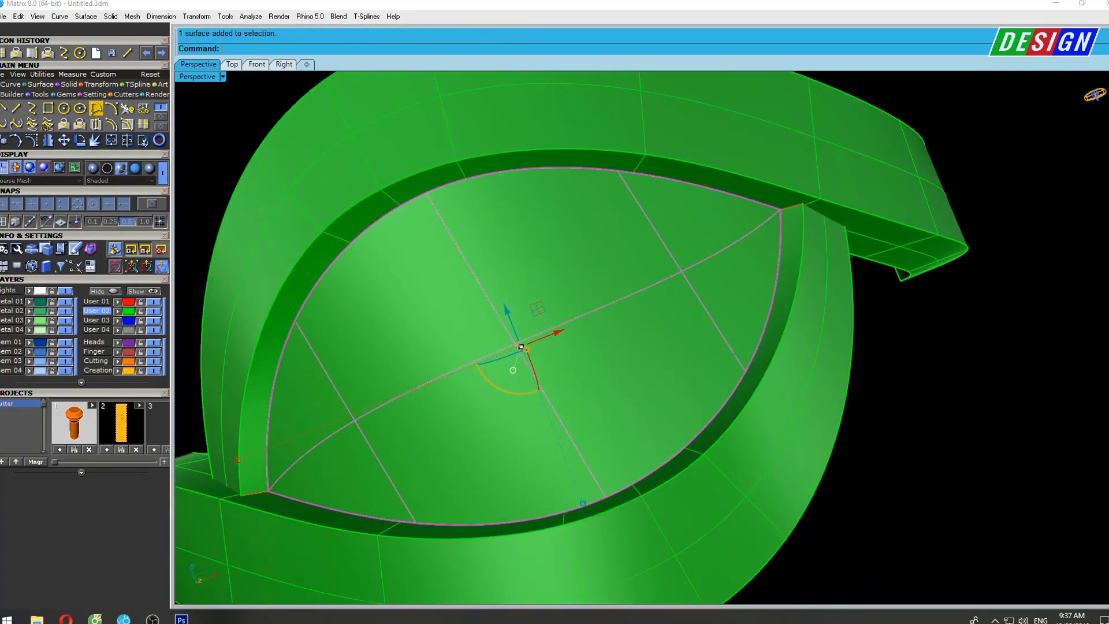
text(eg)
key(Return)
scroll(534, 346, up, 3)
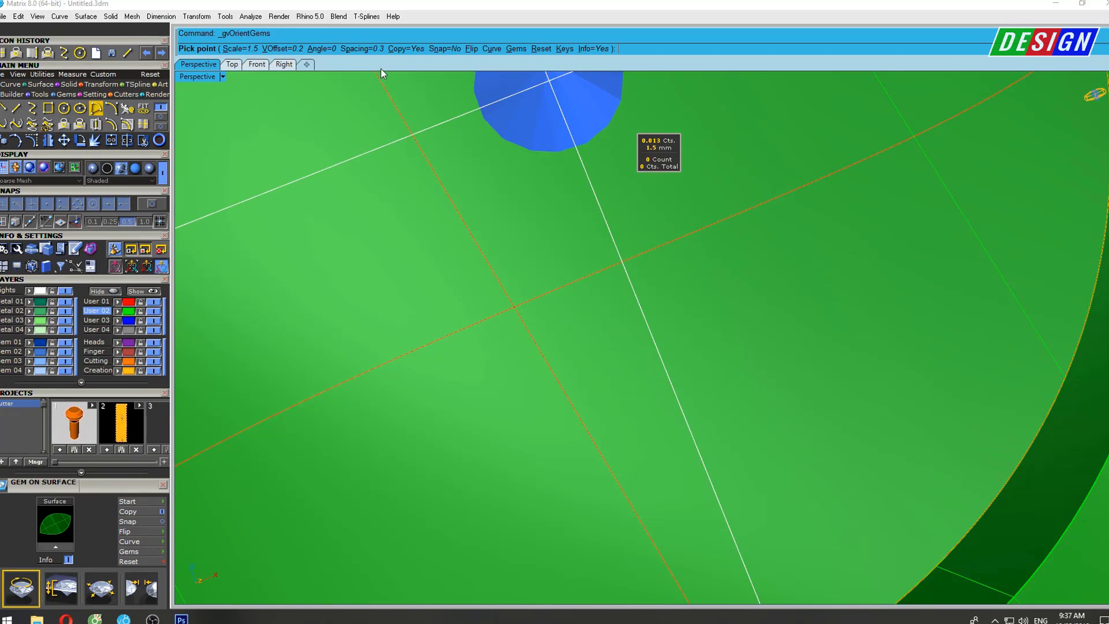
Flip the gem orientation and place the 1.5 mm round gem at the eye surface's centre.
click(472, 49)
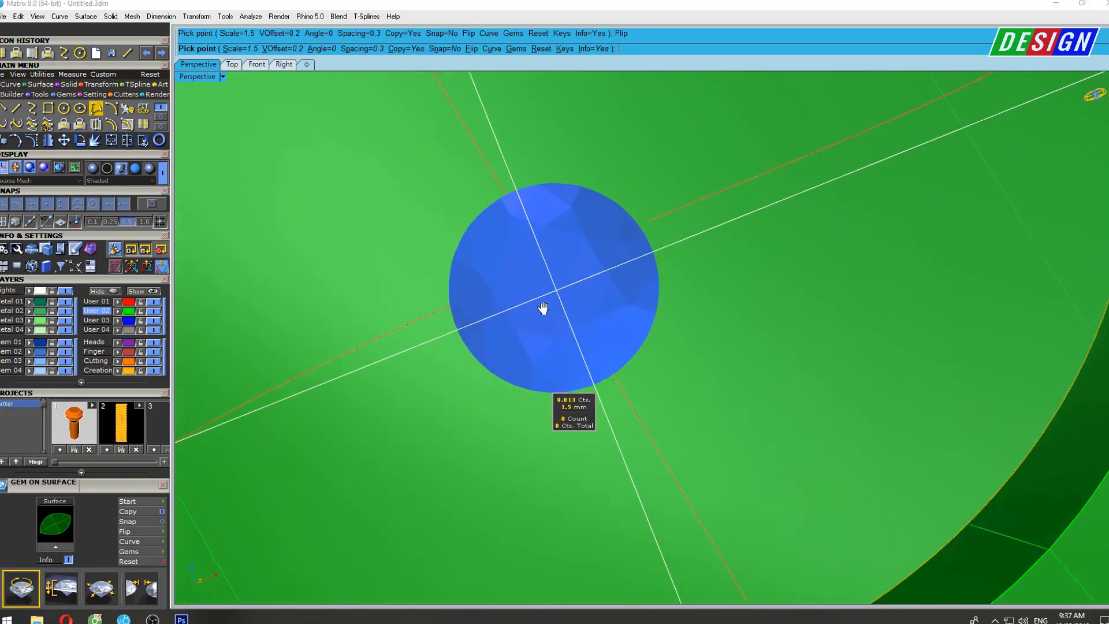
scroll(419, 227, down, 3)
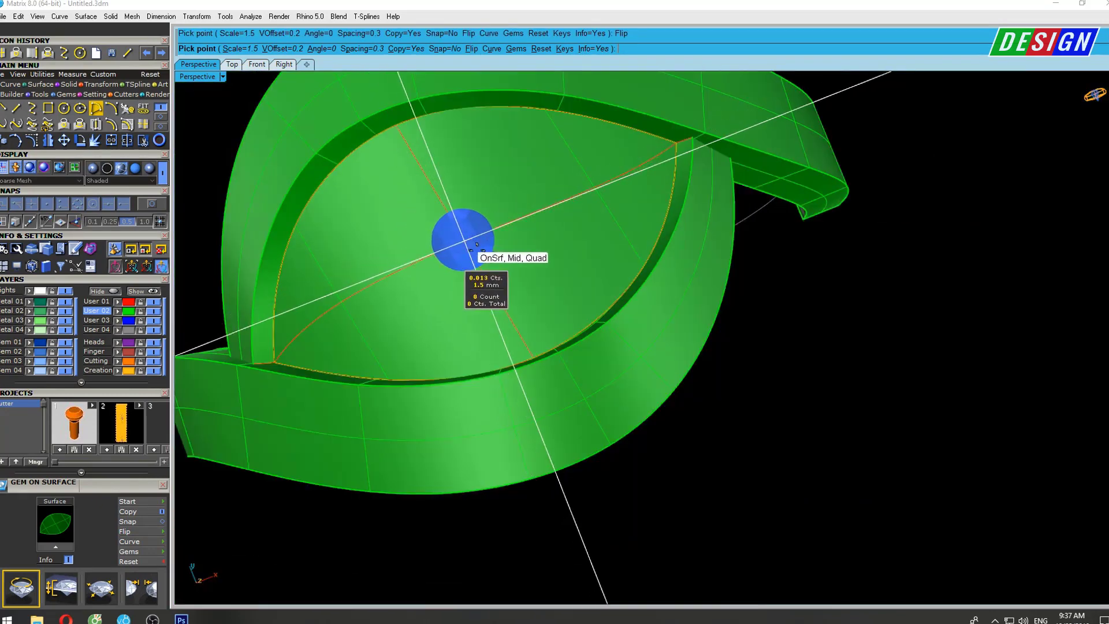
scroll(456, 266, down, 1)
scroll(421, 174, up, 1)
scroll(495, 230, up, 2)
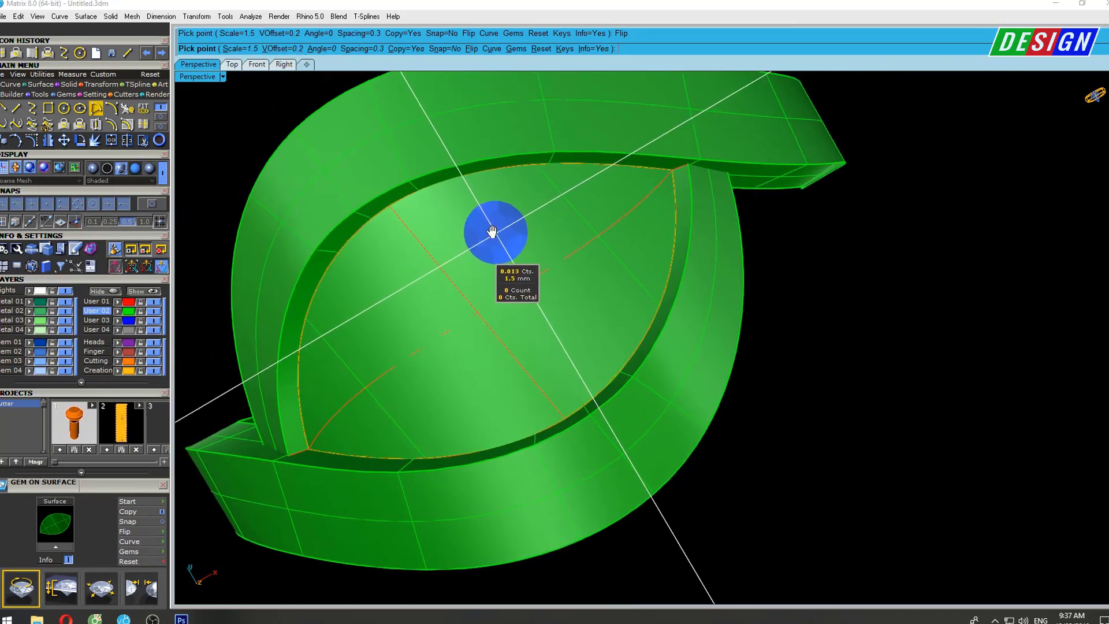
scroll(498, 301, up, 2)
scroll(566, 297, up, 1)
scroll(564, 327, up, 2)
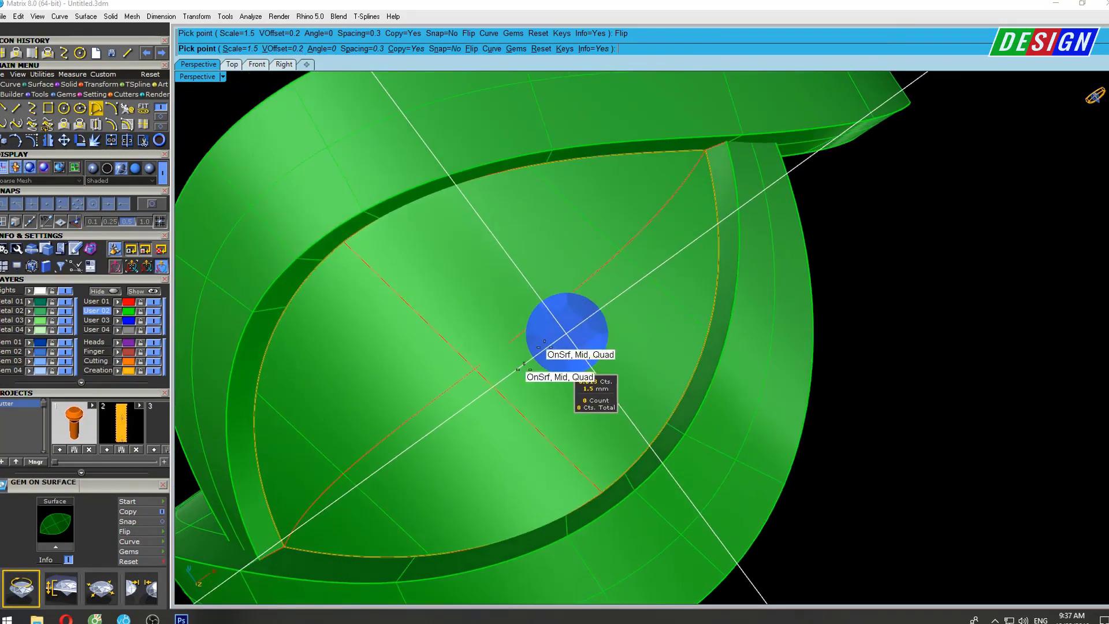
scroll(452, 388, up, 1)
scroll(493, 375, up, 2)
scroll(493, 374, up, 2)
scroll(495, 341, up, 1)
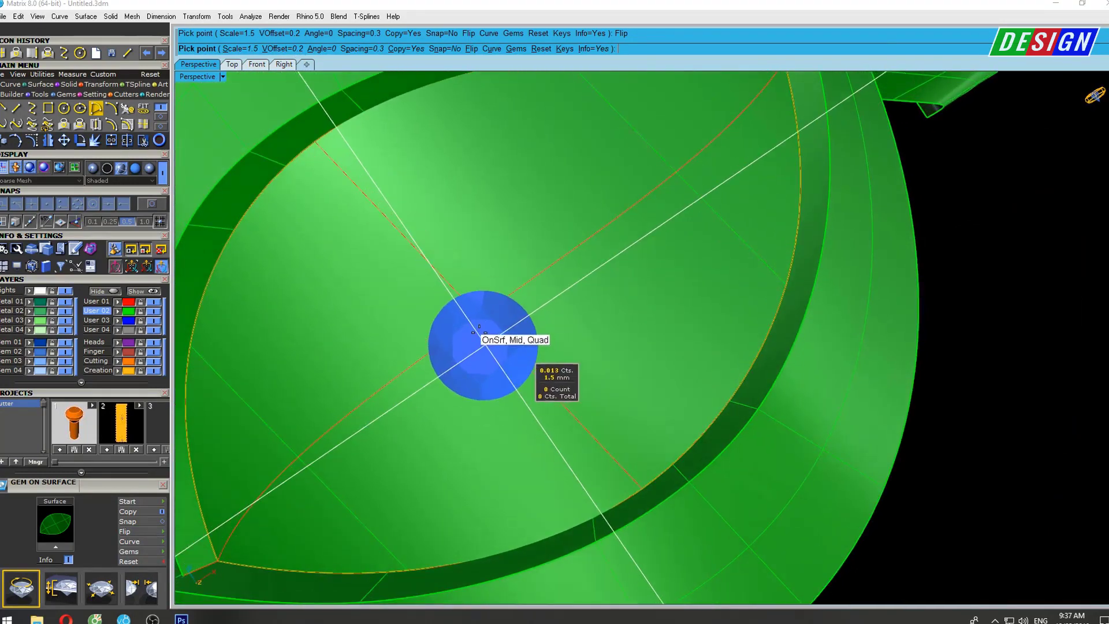
click(480, 312)
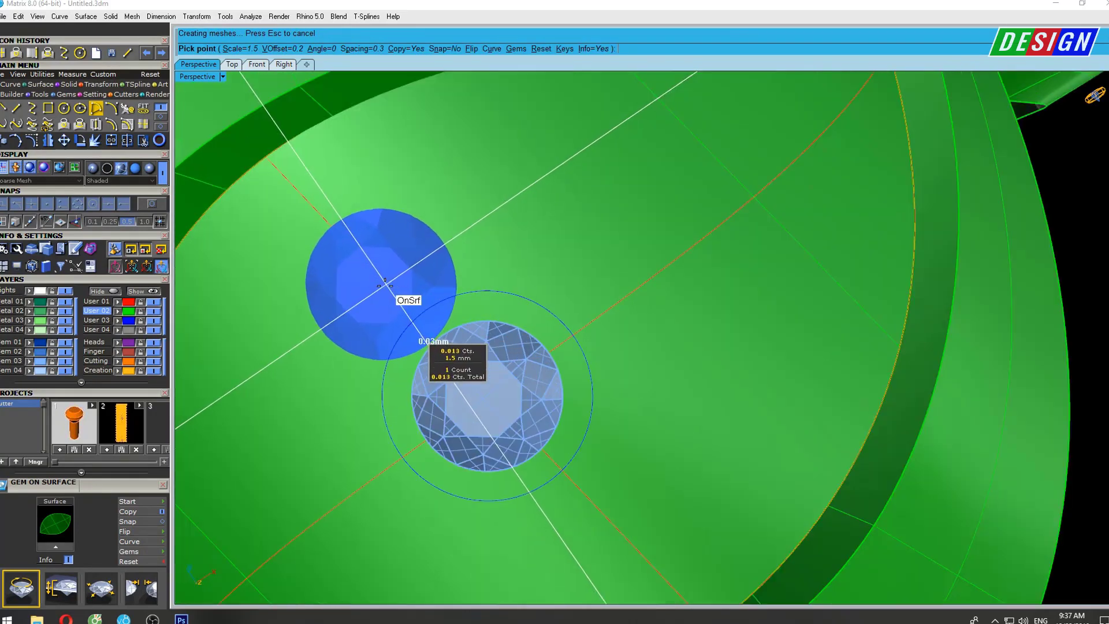
Check the gem from the Top view, try the Curve option on the centre curve, and finish placement.
key(ctrl+F1)
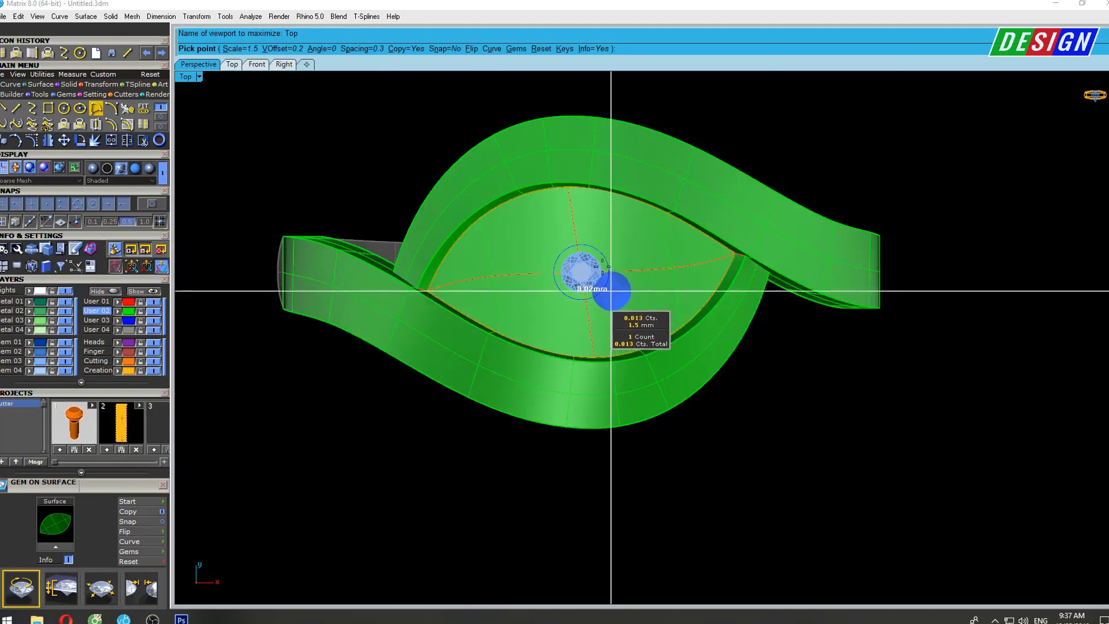
scroll(606, 269, up, 2)
scroll(594, 254, up, 1)
scroll(577, 260, up, 1)
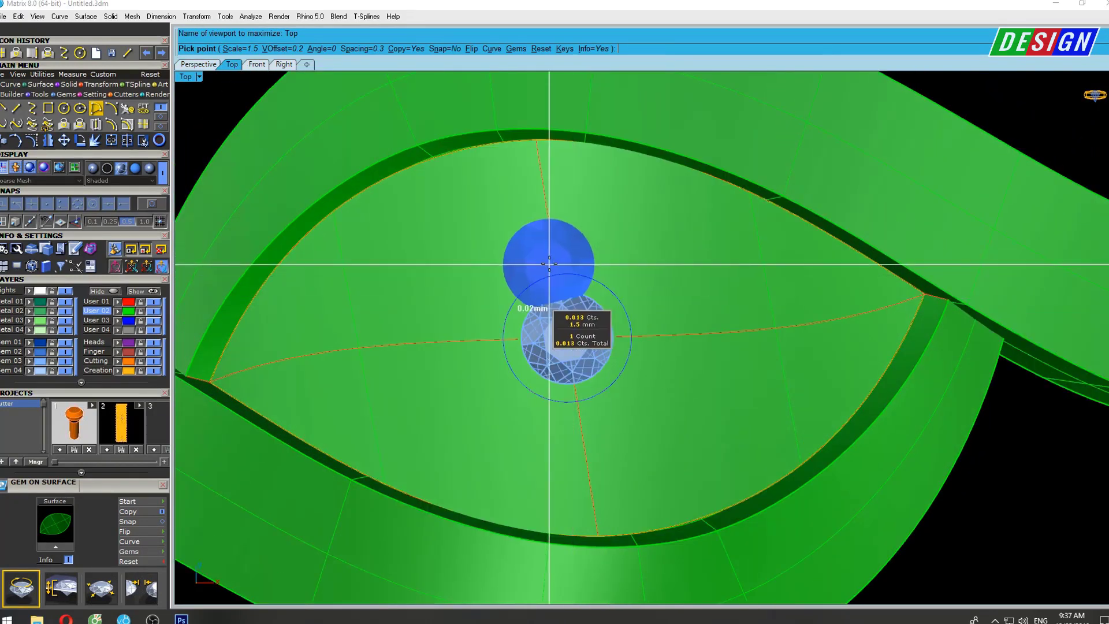
scroll(549, 254, up, 1)
scroll(551, 257, up, 1)
scroll(557, 249, up, 1)
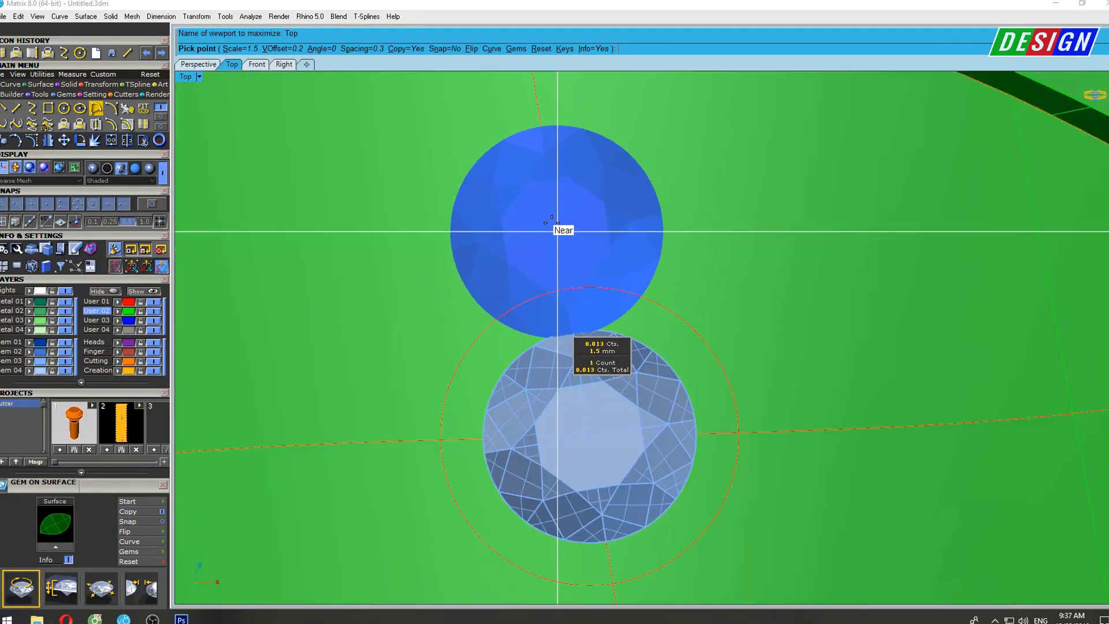
scroll(556, 222, up, 1)
scroll(552, 219, up, 1)
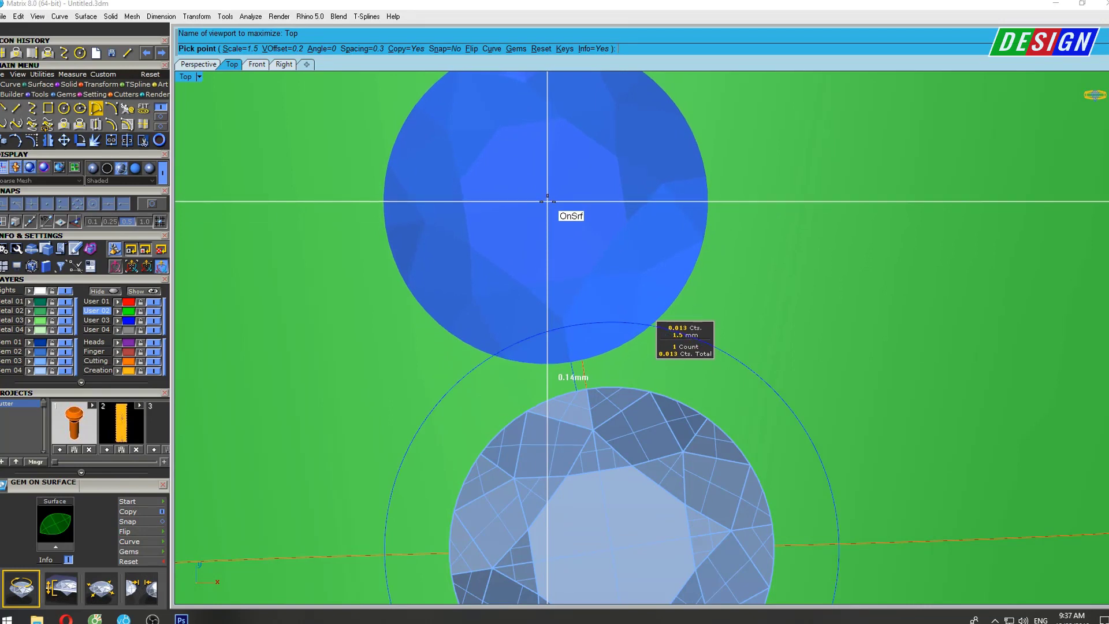
scroll(548, 201, down, 5)
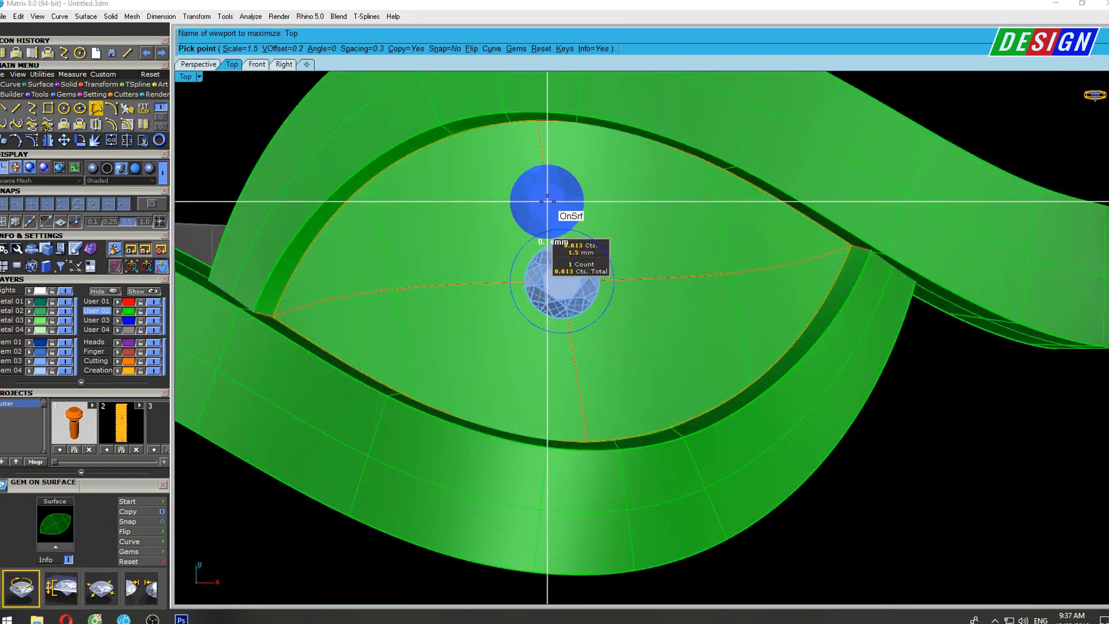
click(486, 50)
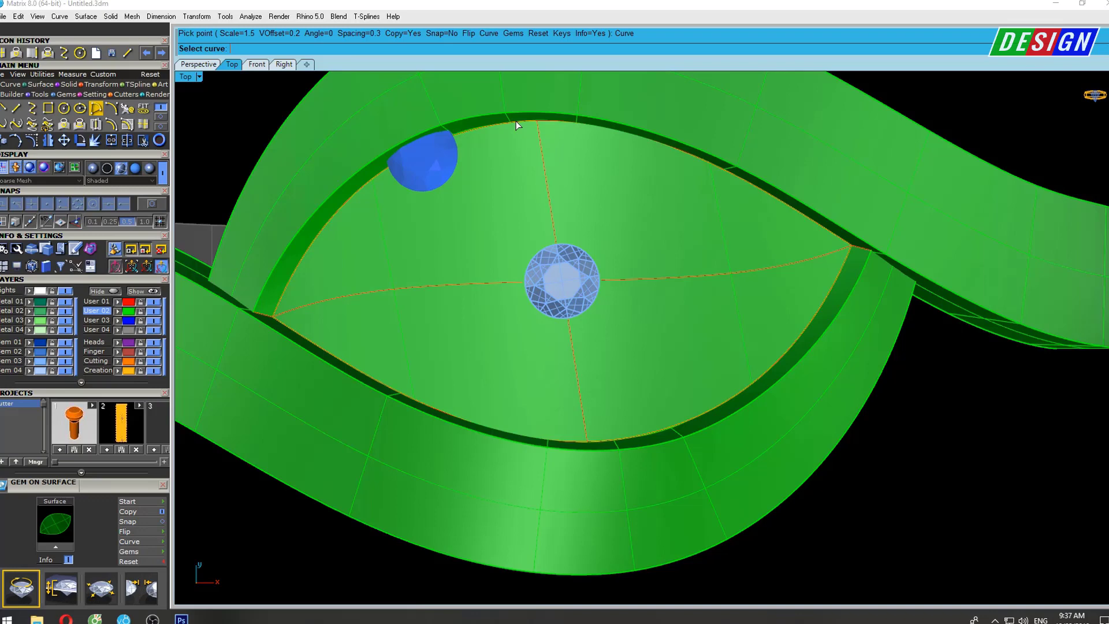
click(545, 166)
scroll(555, 198, up, 3)
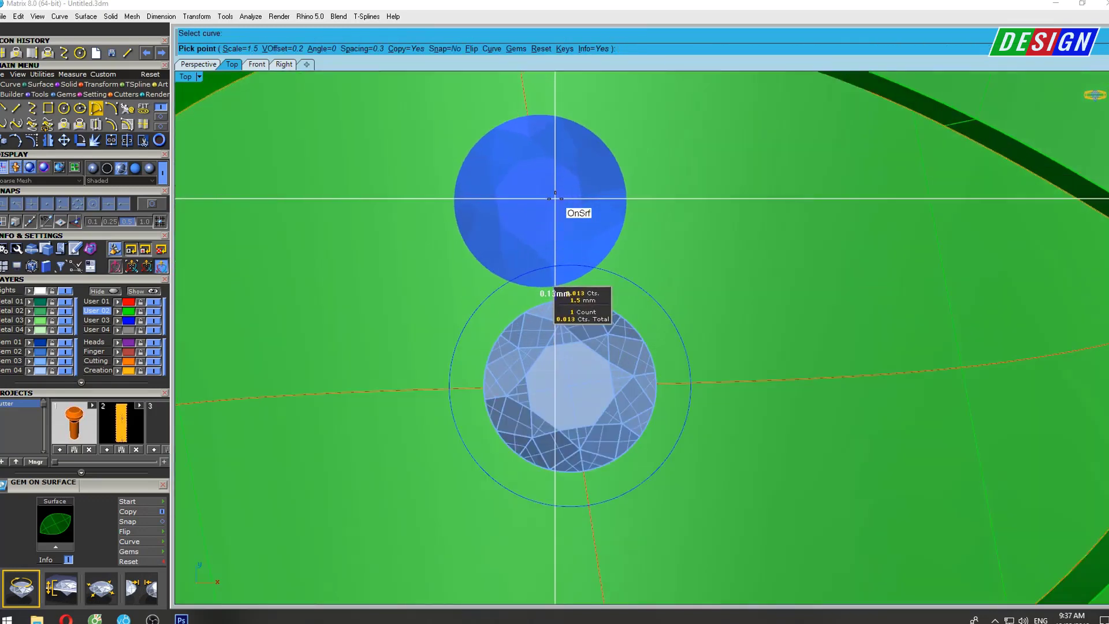
scroll(554, 198, down, 1)
scroll(555, 195, down, 1)
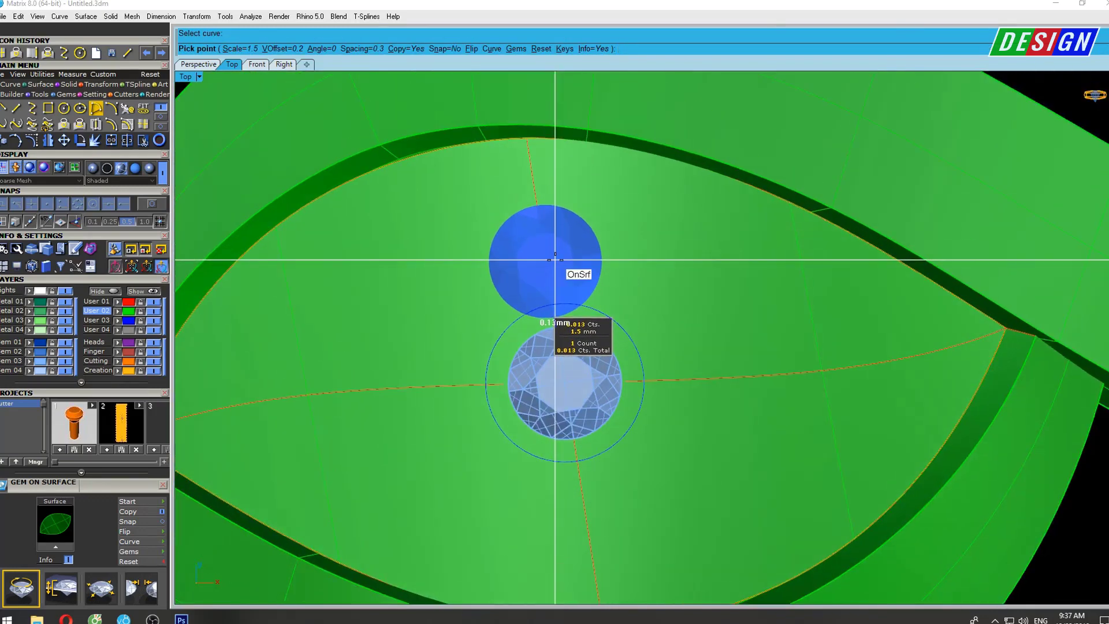
key(Return)
Restart Gem on Surface at scale 1.25 with copies off and place a centre gem.
click(594, 356)
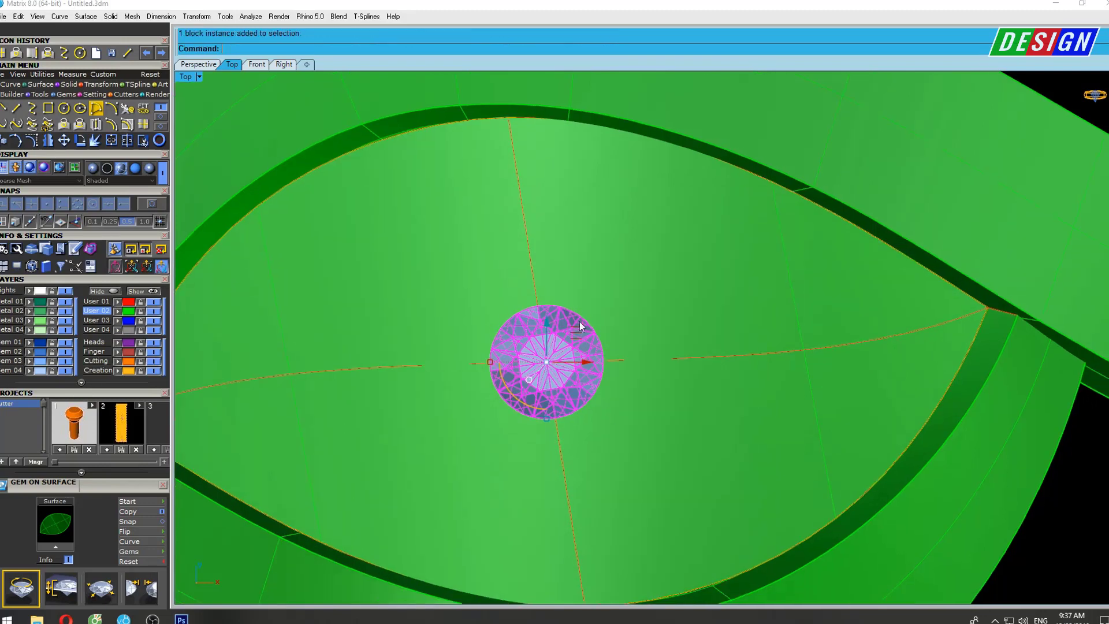
key(Return)
text(1.2)
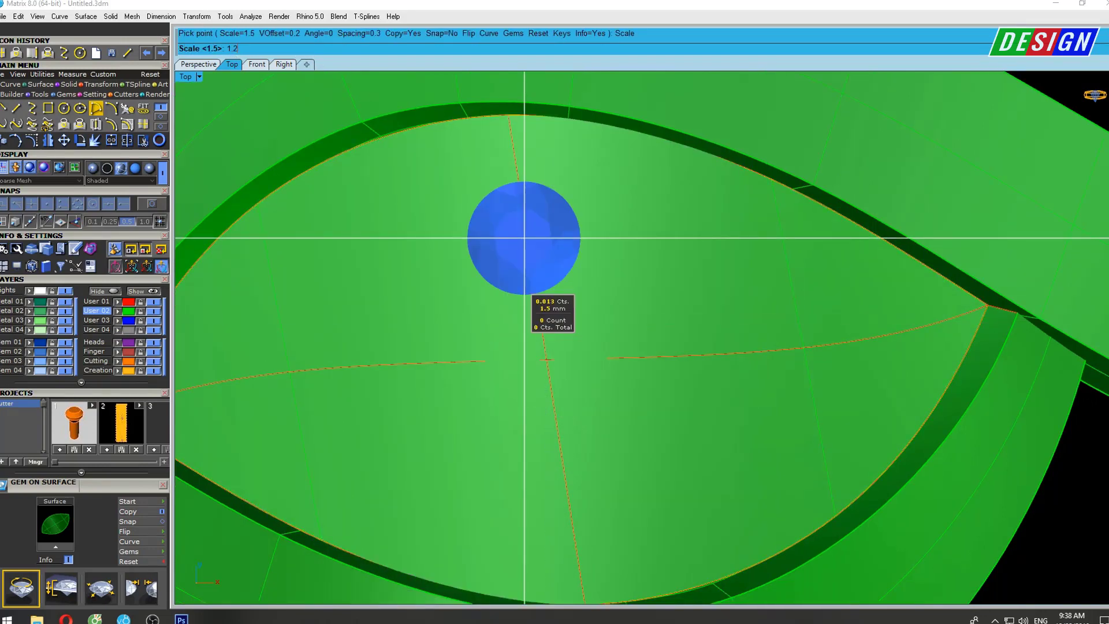
text(5)
key(Return)
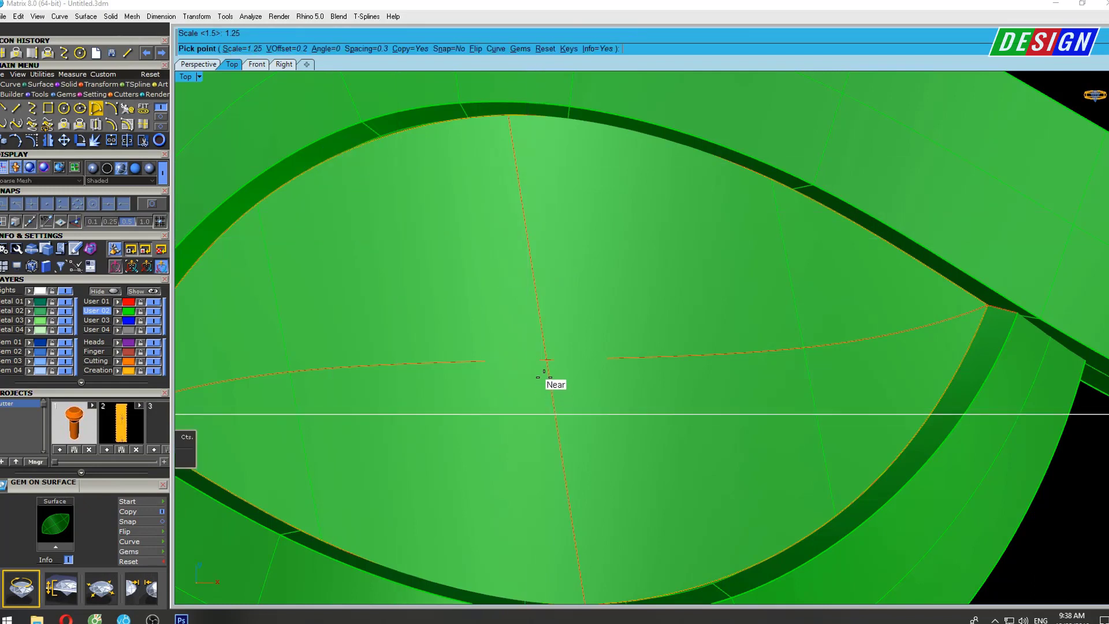
key(c)
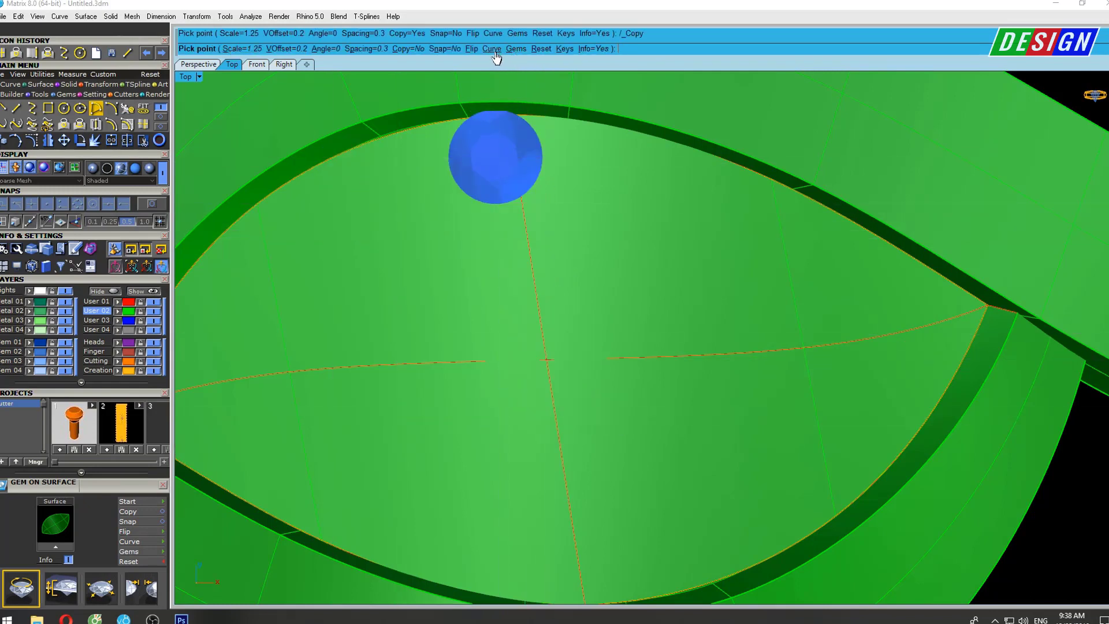
click(546, 360)
Follow the vertical centre line and place a gem just above the centre gem.
scroll(542, 267, up, 3)
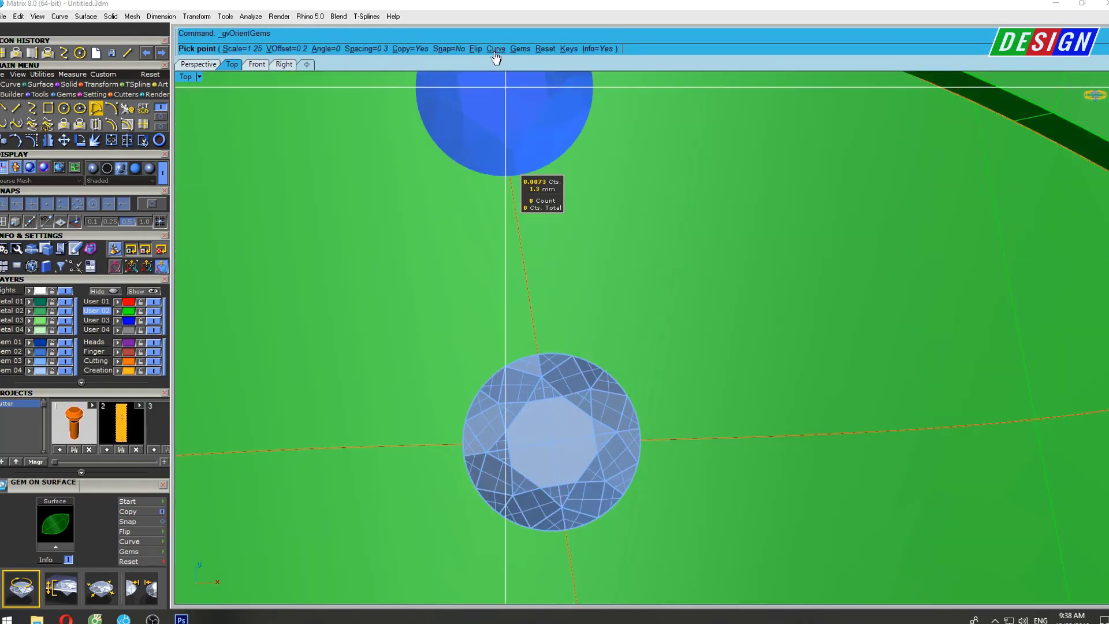
click(514, 196)
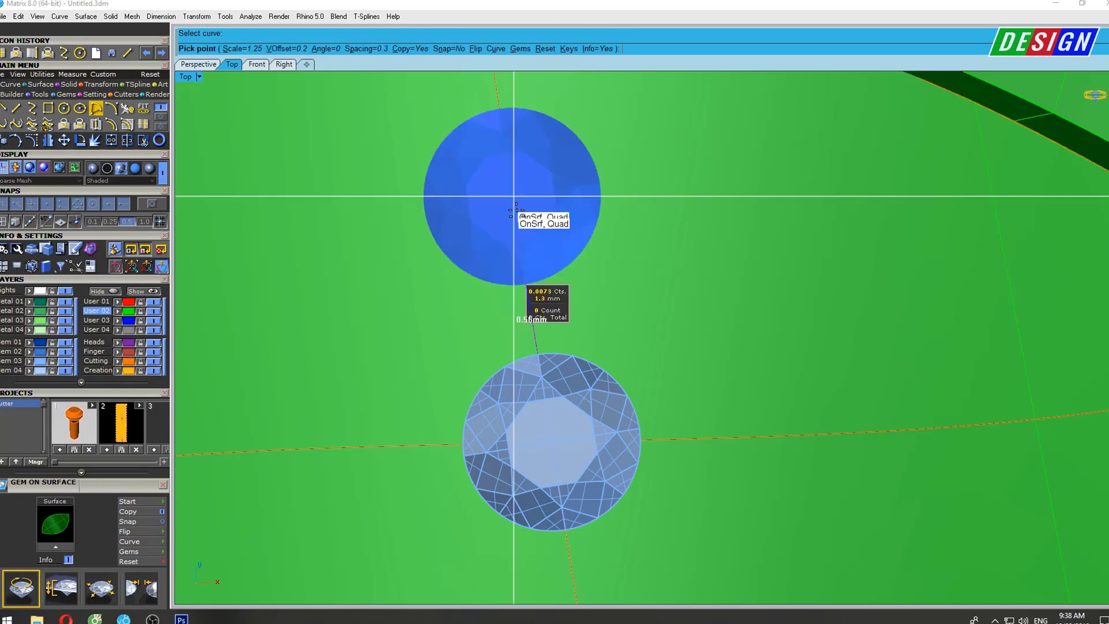
scroll(526, 242, up, 2)
scroll(523, 247, up, 1)
click(525, 249)
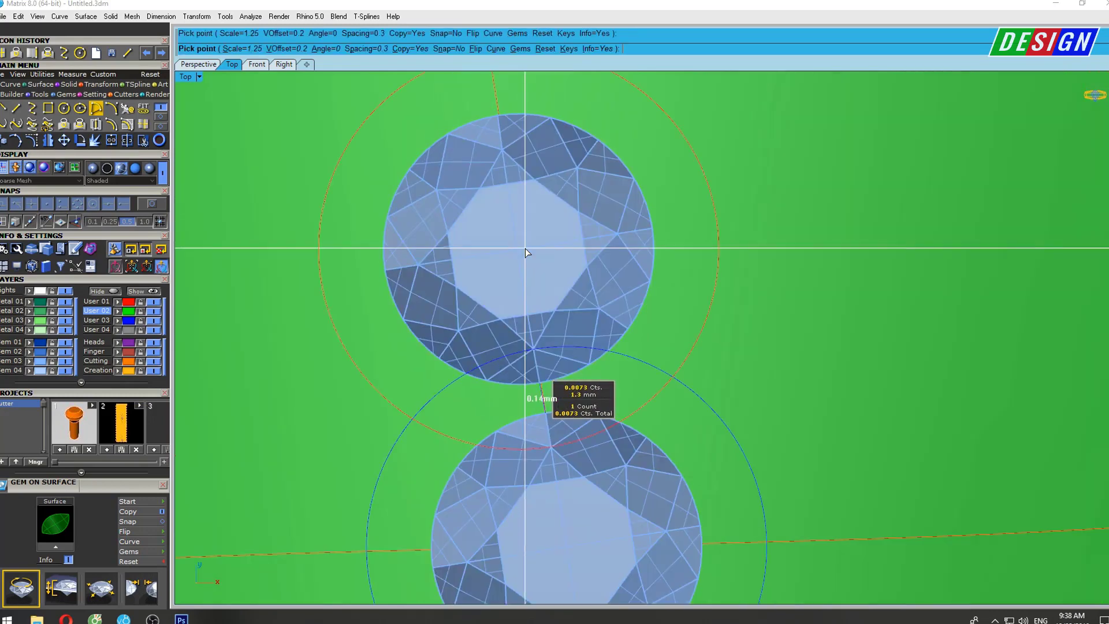
Place two 1.2 mm gems higher up the vertical centre line.
scroll(525, 237, down, 2)
scroll(543, 312, up, 2)
scroll(543, 300, up, 1)
scroll(544, 299, up, 1)
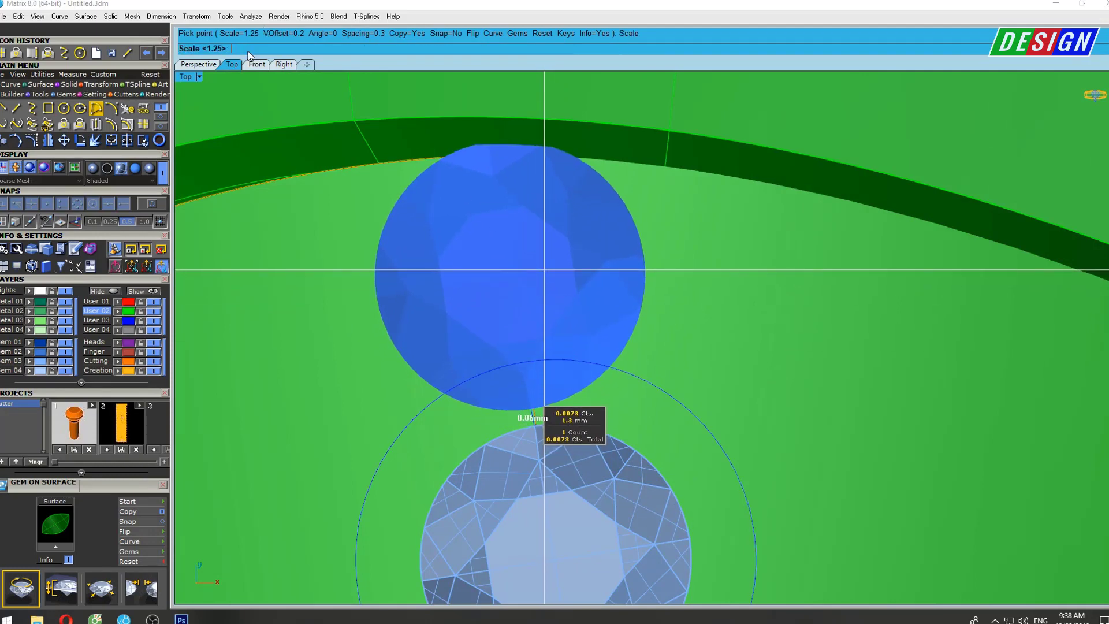
text(1.2)
key(Return)
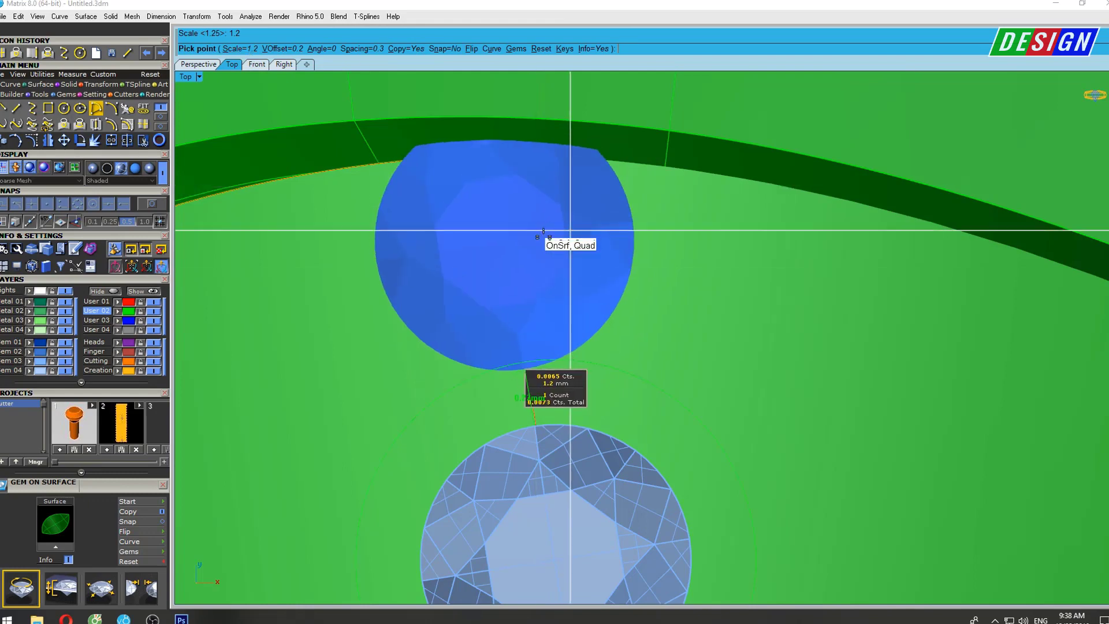
click(547, 267)
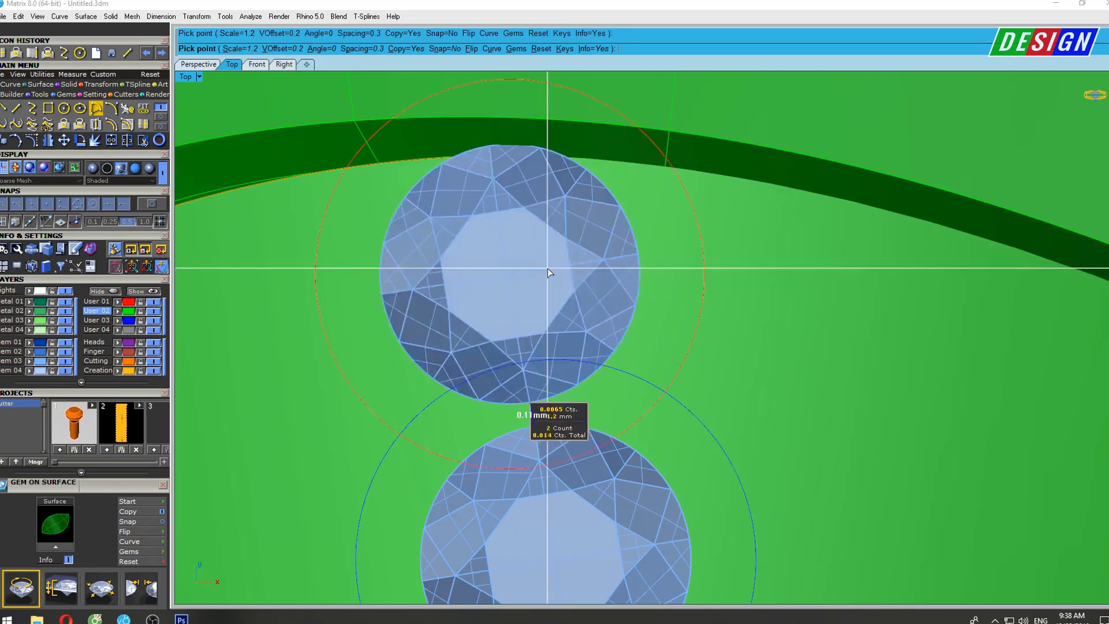
scroll(548, 272, down, 3)
scroll(523, 220, down, 1)
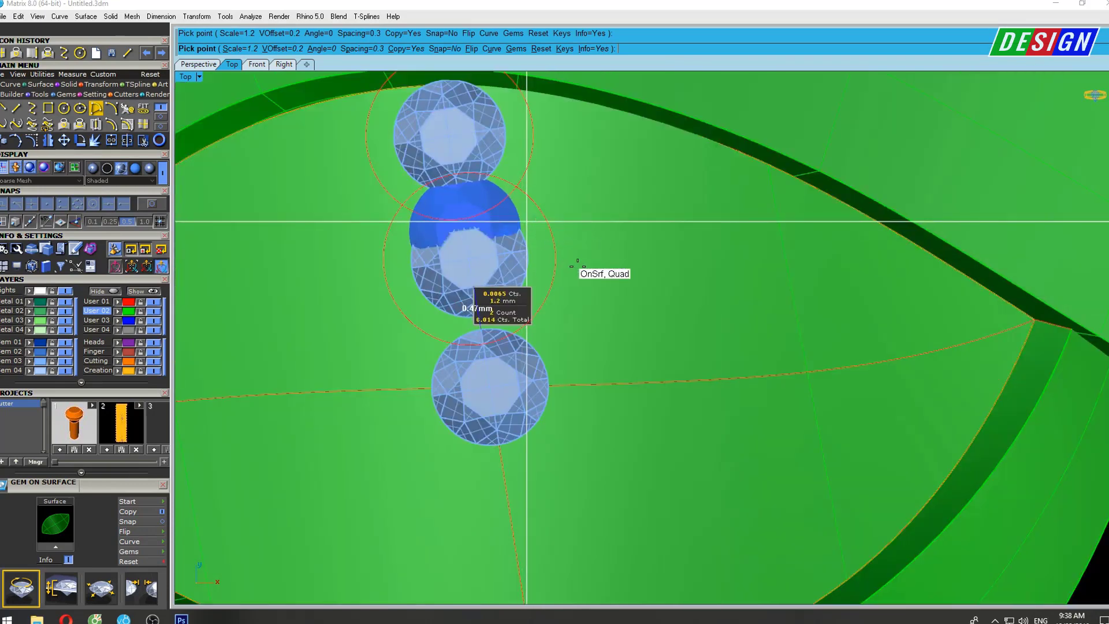
click(526, 220)
Restart gem placement at 1.25 scale along the vertical line below the centre gem.
right_drag(606, 328, 614, 285)
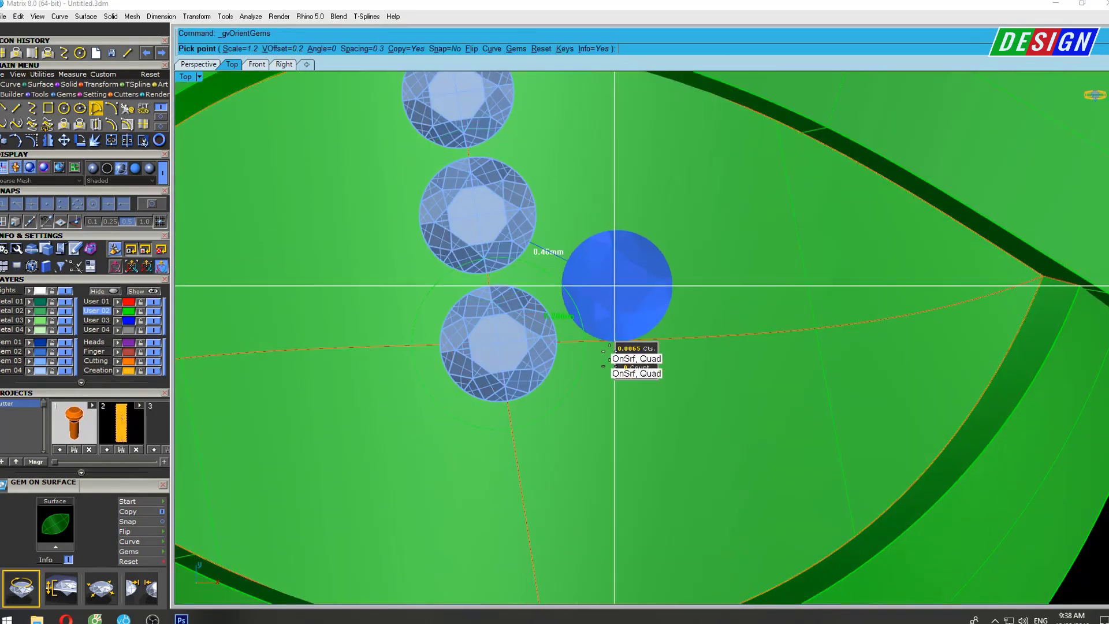
right_drag(585, 404, 600, 338)
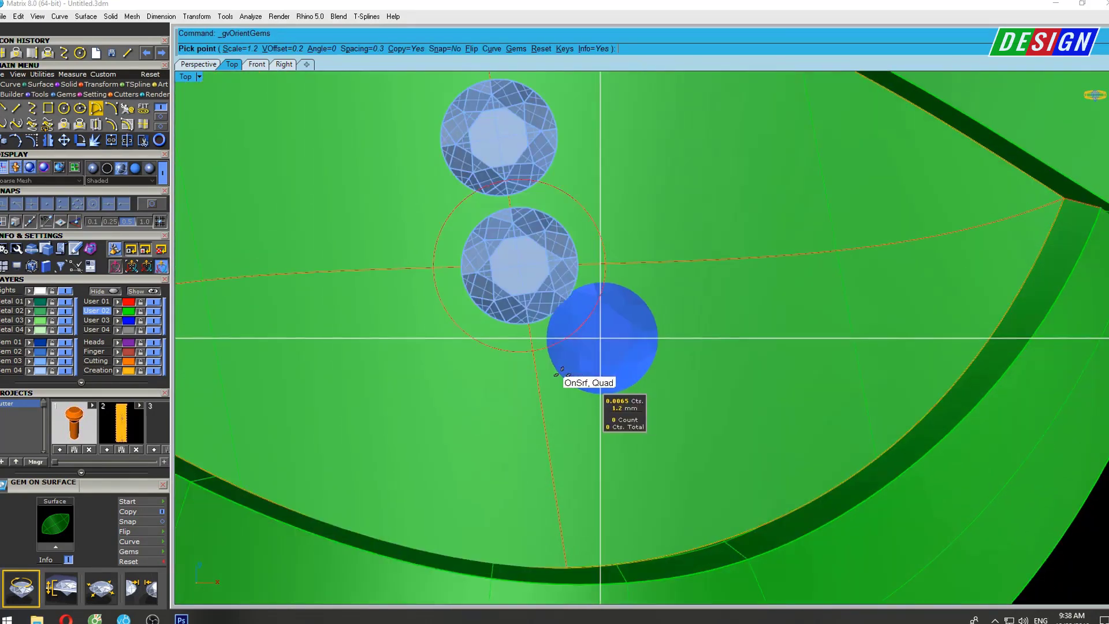
scroll(600, 338, up, 2)
scroll(592, 338, down, 2)
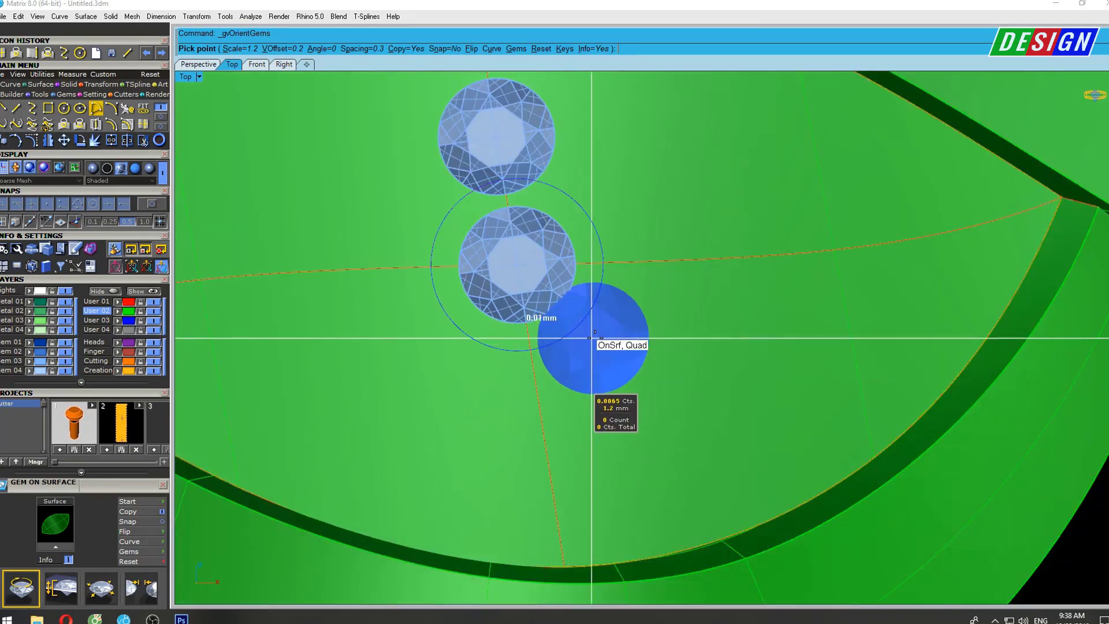
click(597, 374)
right_click(588, 349)
text(1.2)
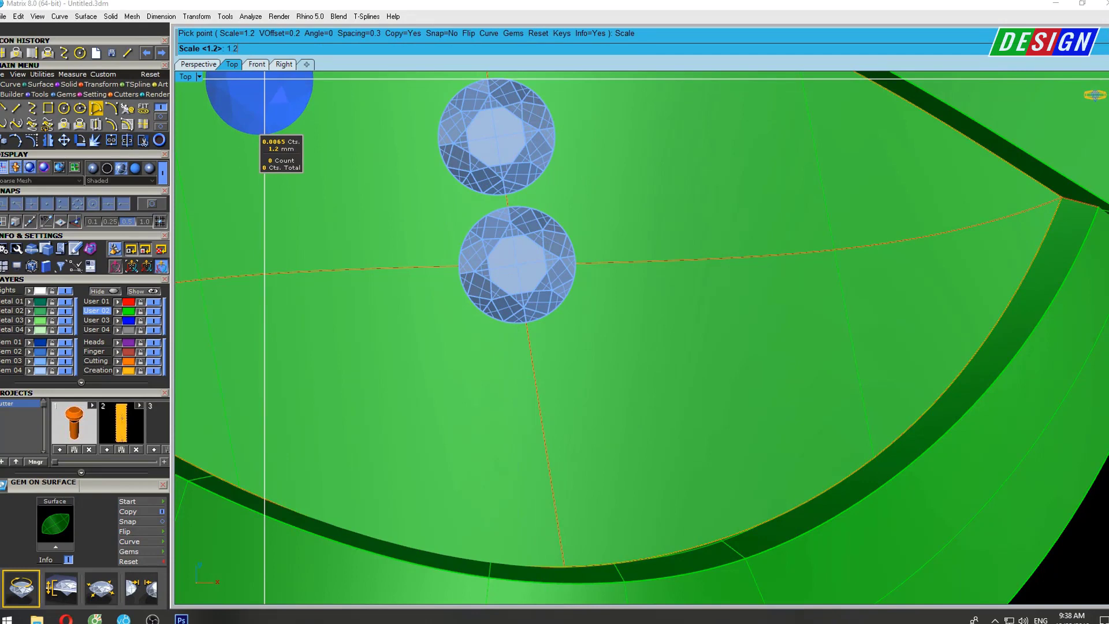
text(5)
key(Return)
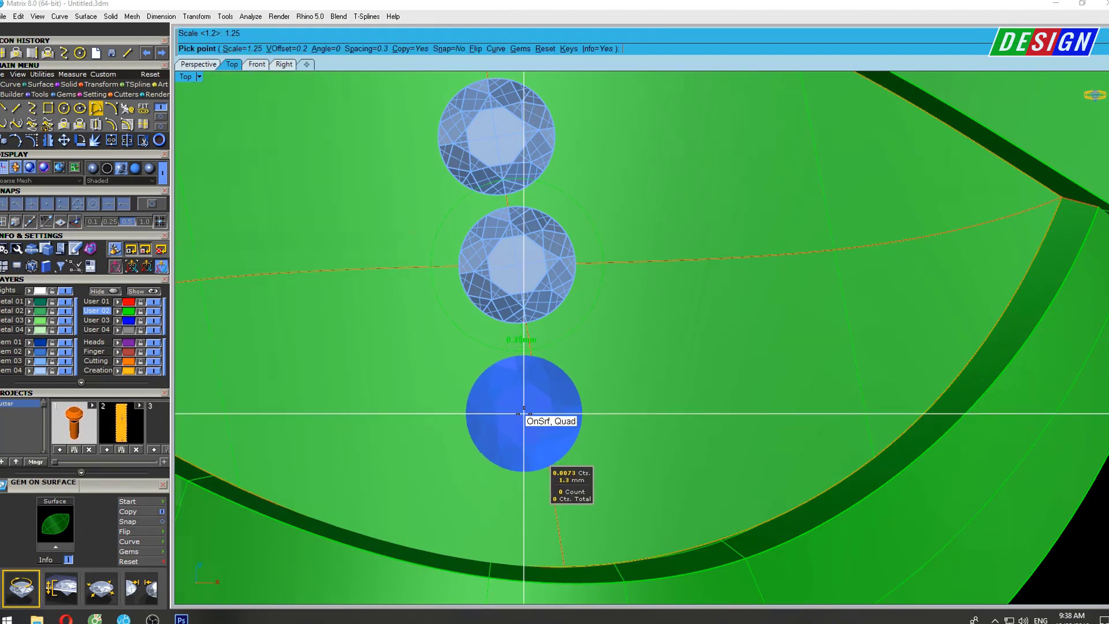
scroll(522, 369, up, 1)
click(496, 50)
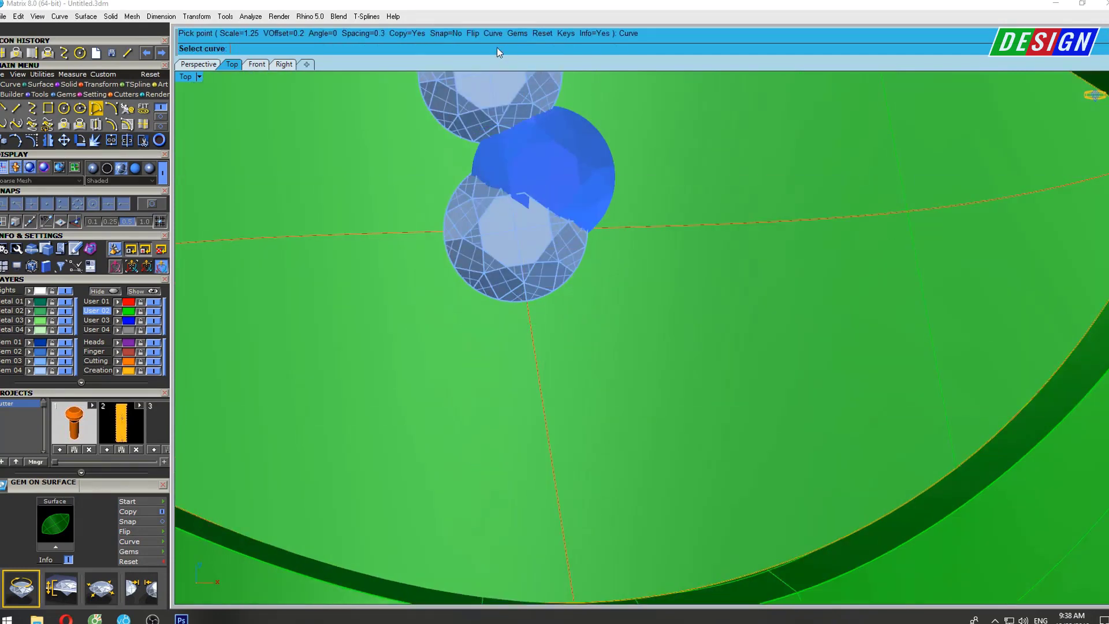
click(532, 344)
Place a gem below the centre, then a 1.2 mm gem near the lower edge.
scroll(535, 369, up, 3)
scroll(535, 382, up, 1)
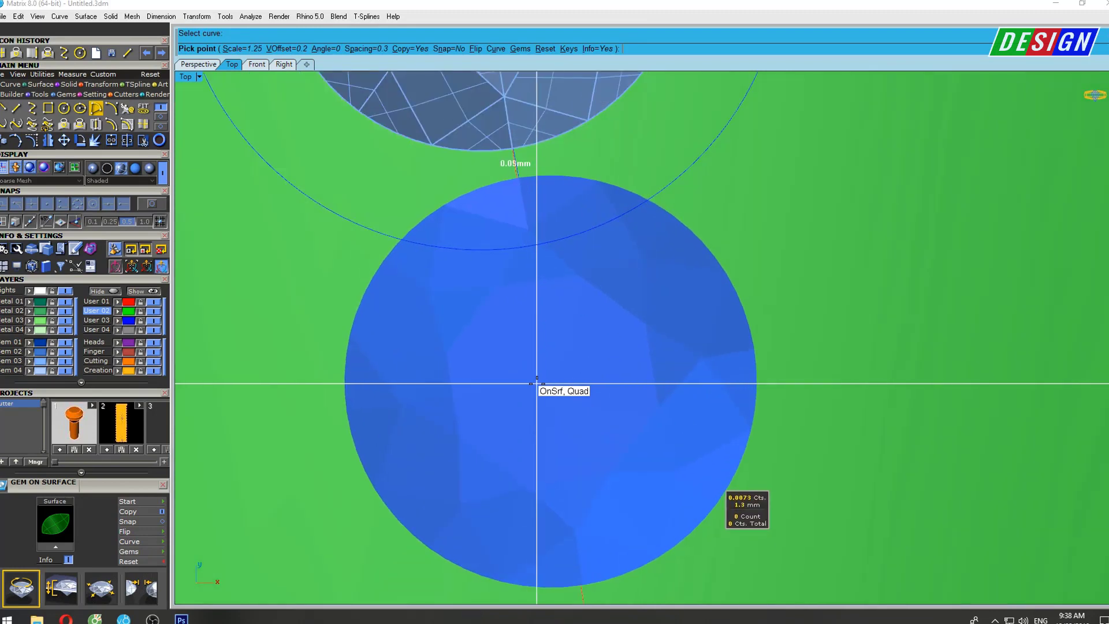
click(536, 383)
scroll(604, 431, down, 2)
text(1.2)
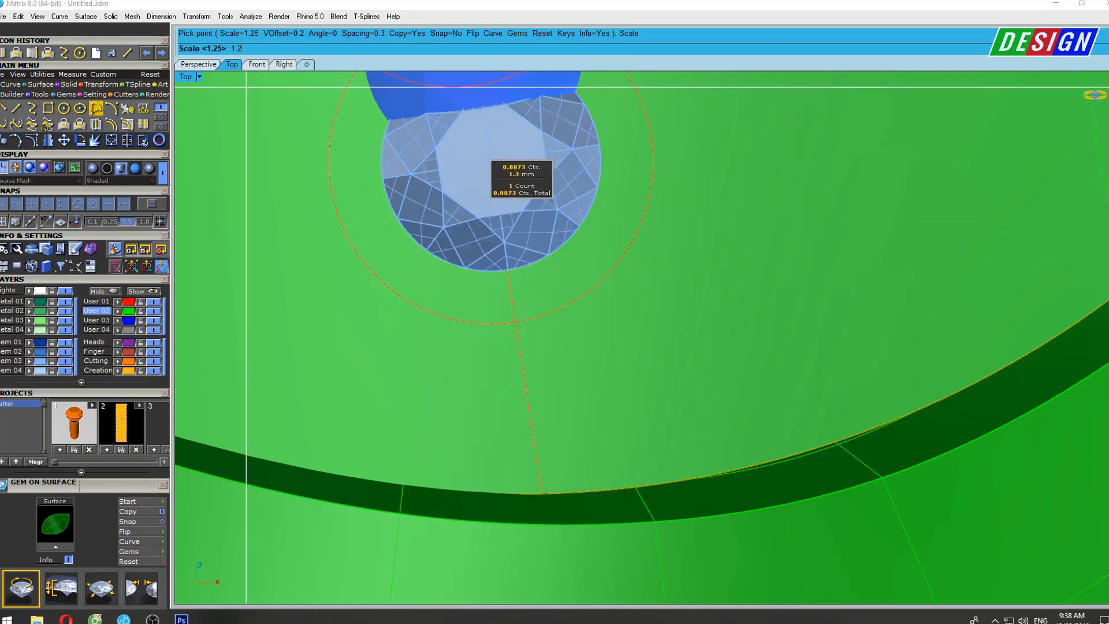
key(Return)
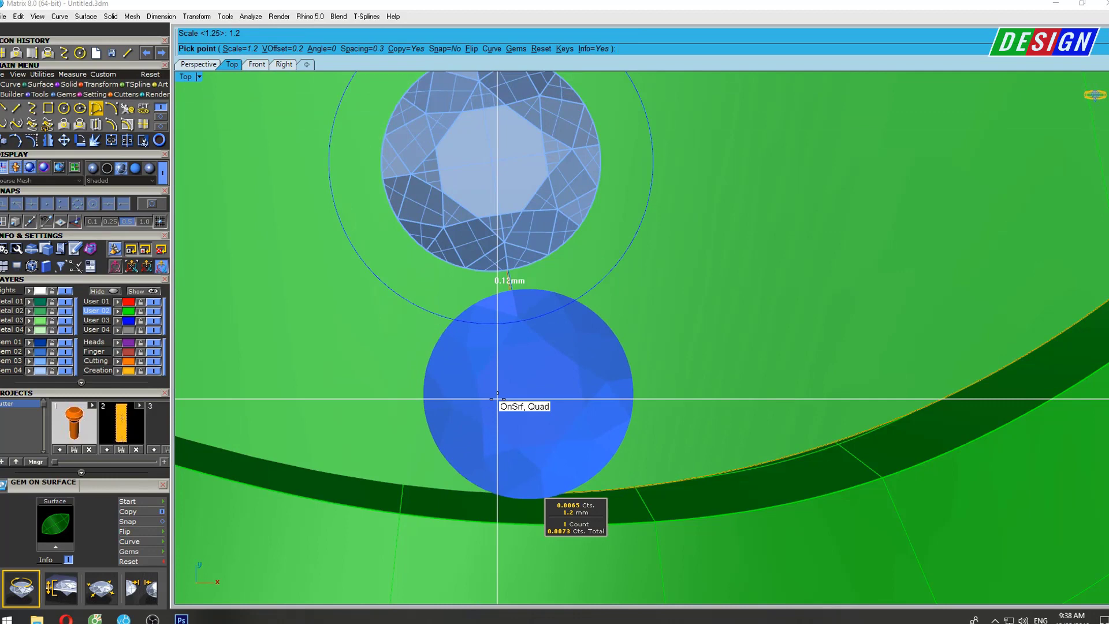
click(496, 399)
scroll(496, 399, down, 3)
Place the column's last gem, then restart gem placement at 1.25 scale.
click(515, 366)
key(Return)
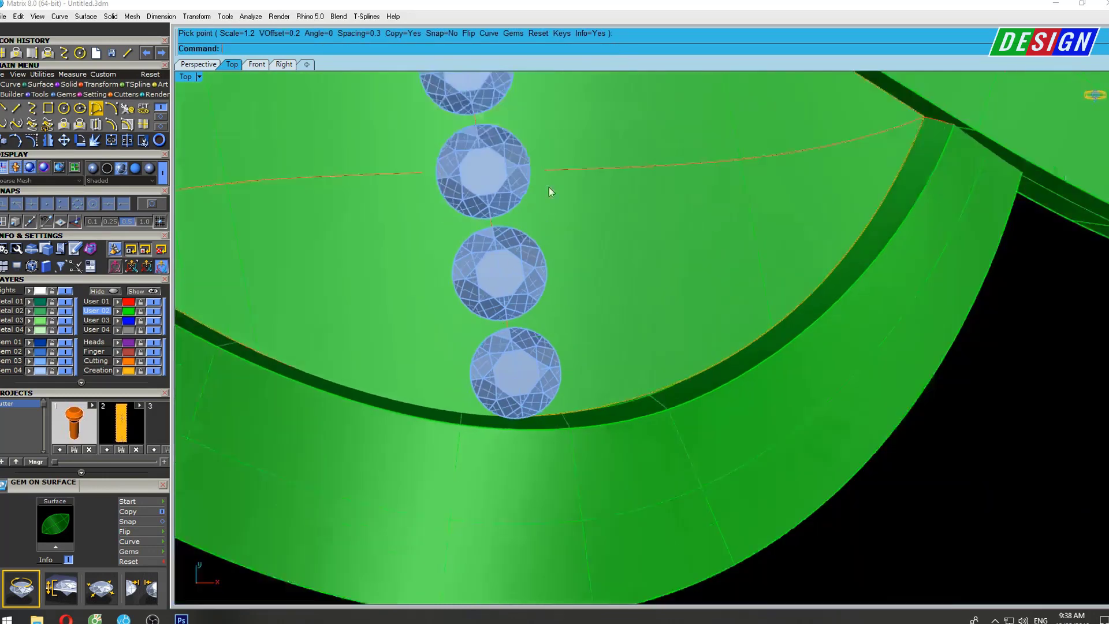
scroll(549, 187, down, 2)
key(Return)
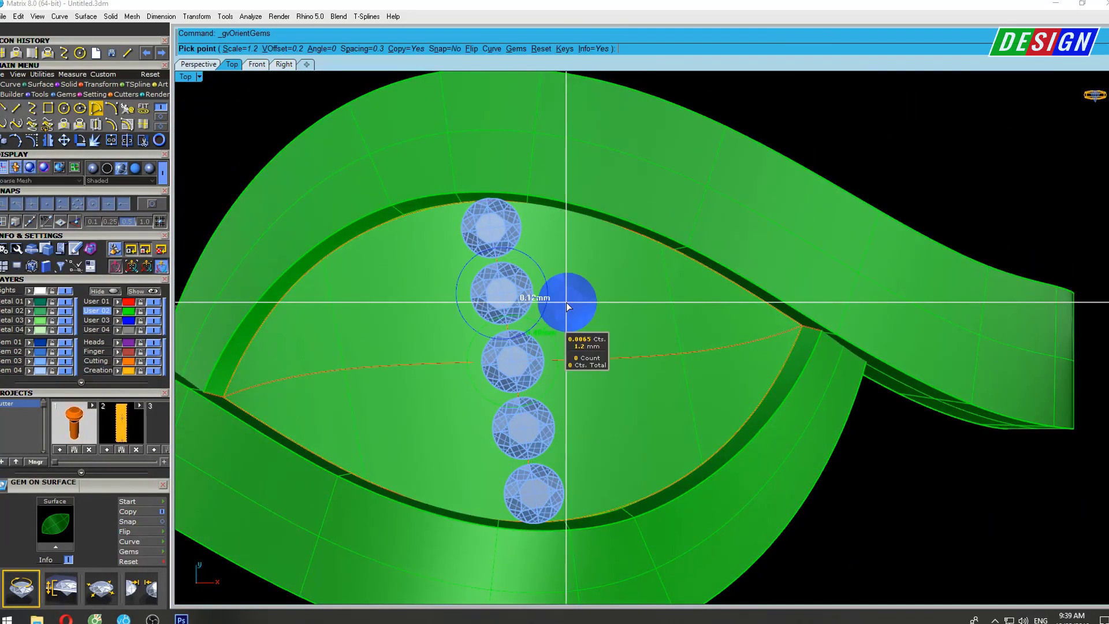
scroll(565, 322, up, 1)
scroll(565, 322, up, 1)
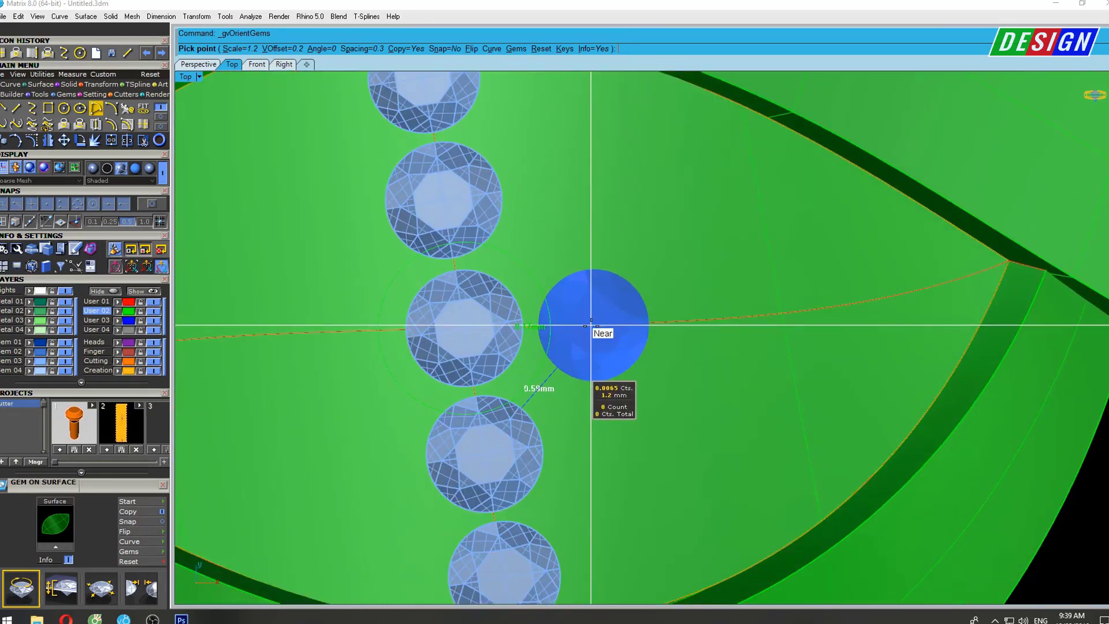
scroll(591, 324, up, 1)
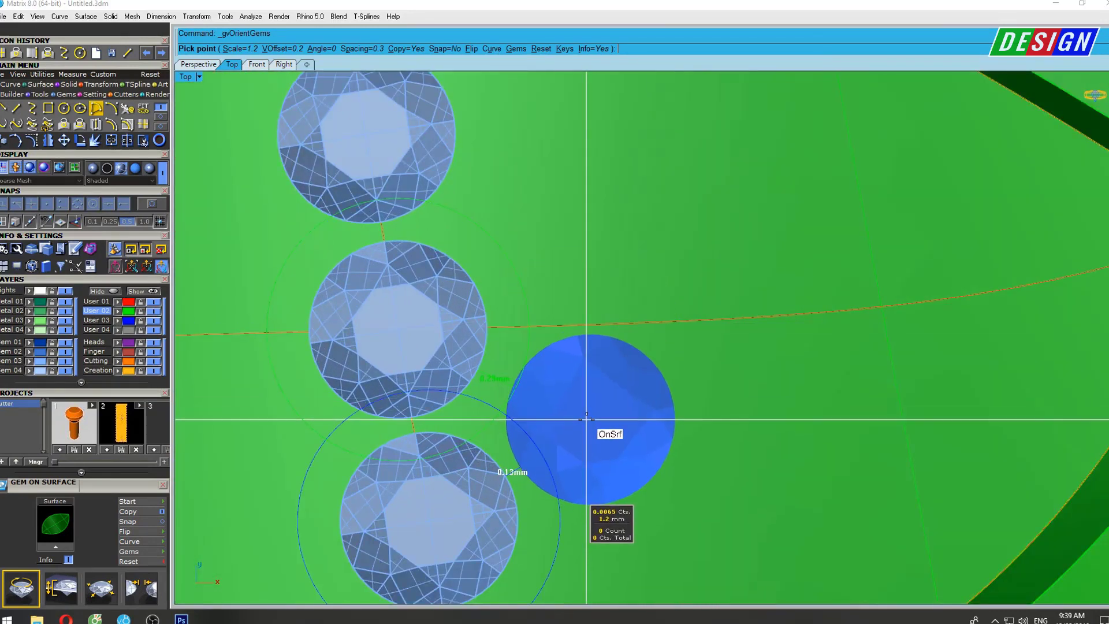
right_drag(598, 354, 600, 275)
text(1.25)
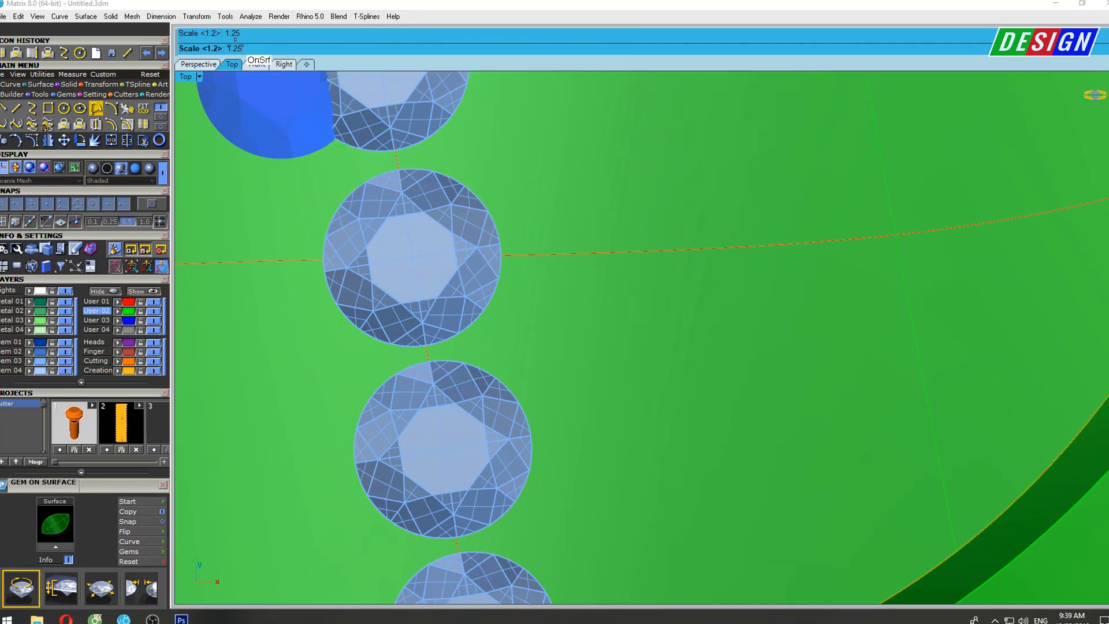
key(Return)
Place two gems along the leaf's horizontal centre line, right of the centre gem.
scroll(592, 345, up, 3)
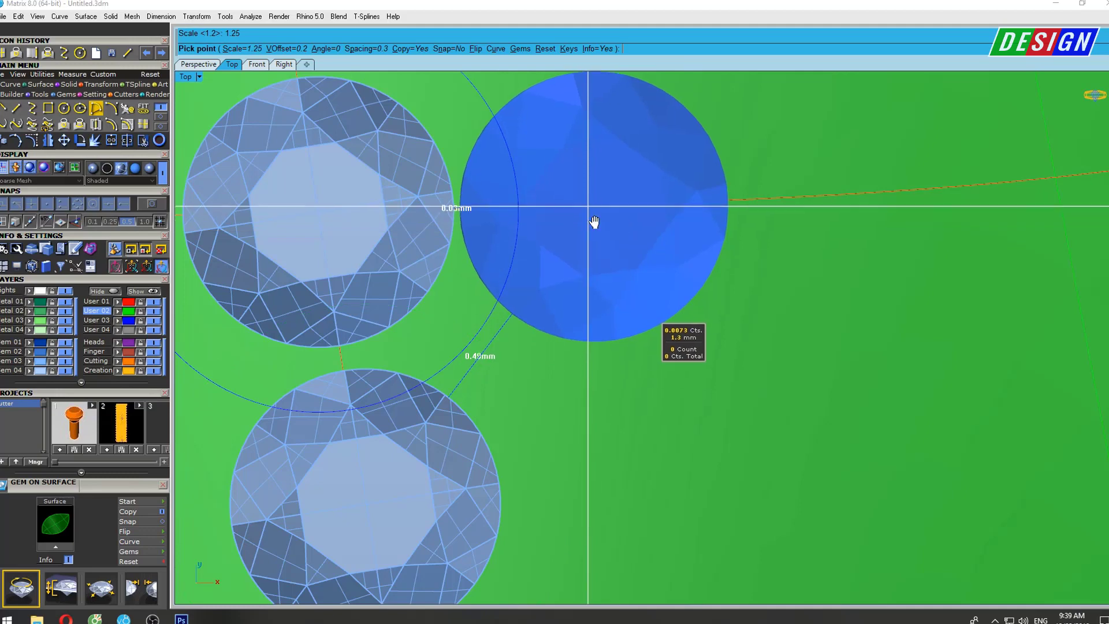
scroll(594, 223, down, 1)
scroll(597, 241, down, 1)
scroll(577, 231, down, 1)
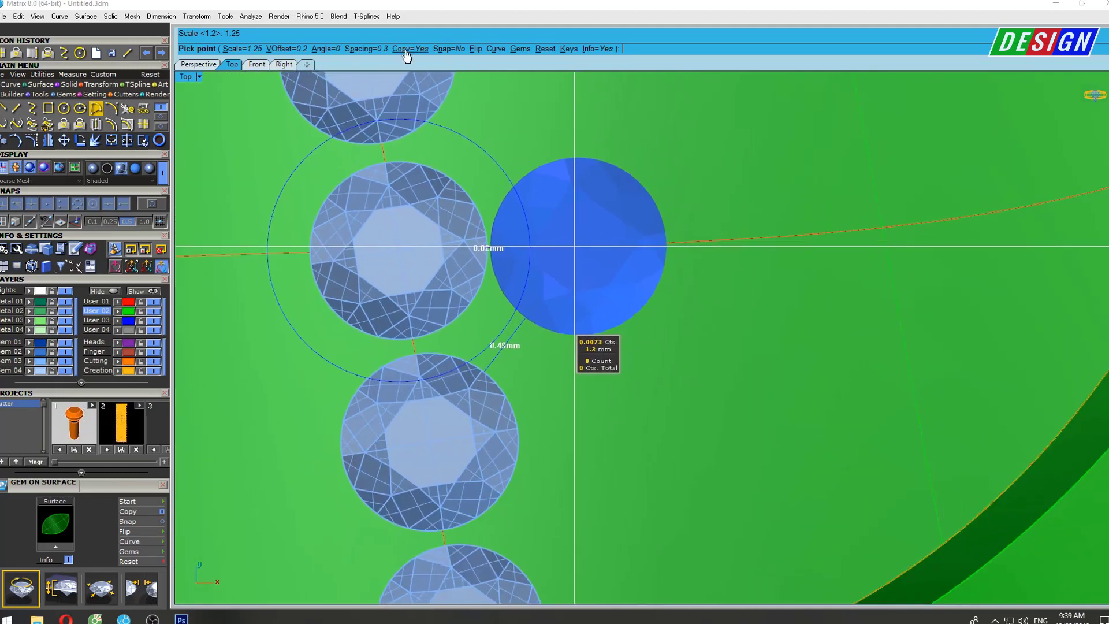
click(495, 49)
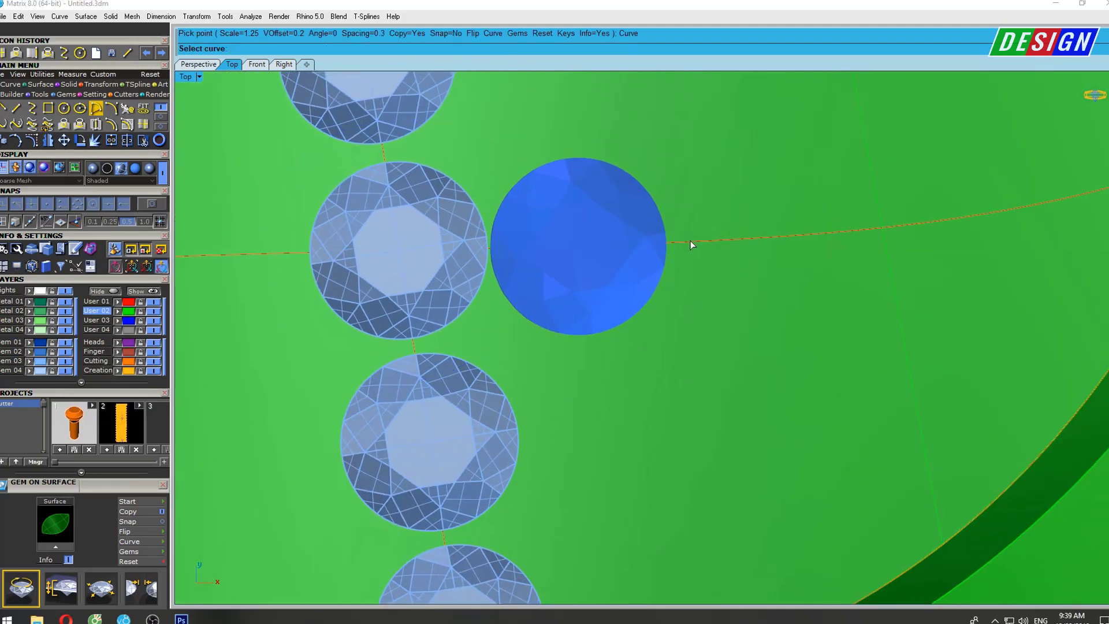
click(687, 237)
scroll(594, 252, up, 2)
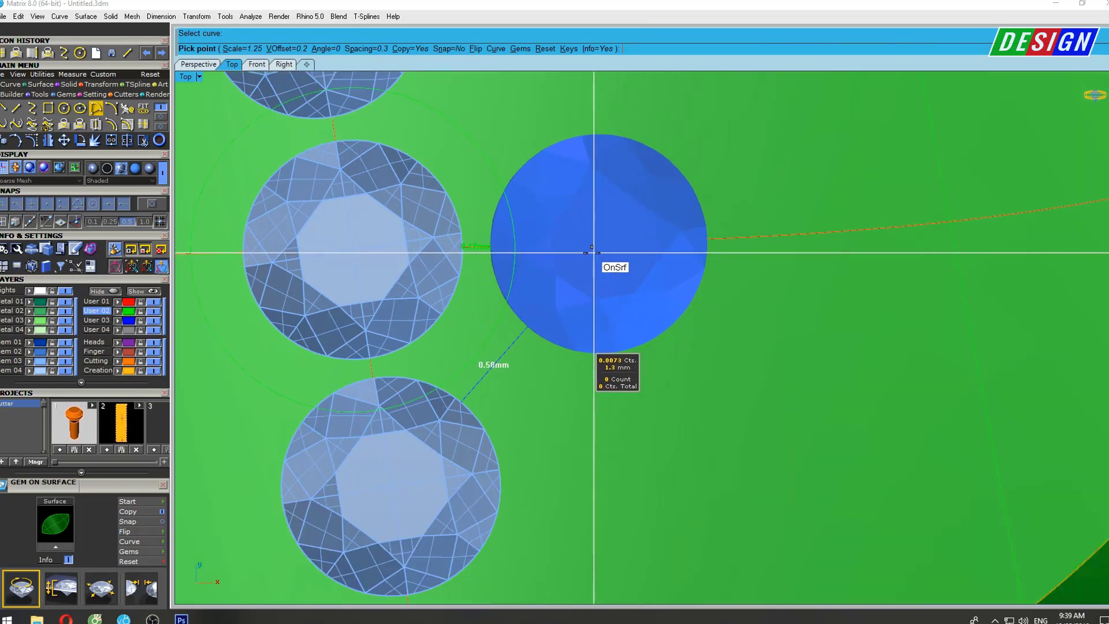
click(588, 252)
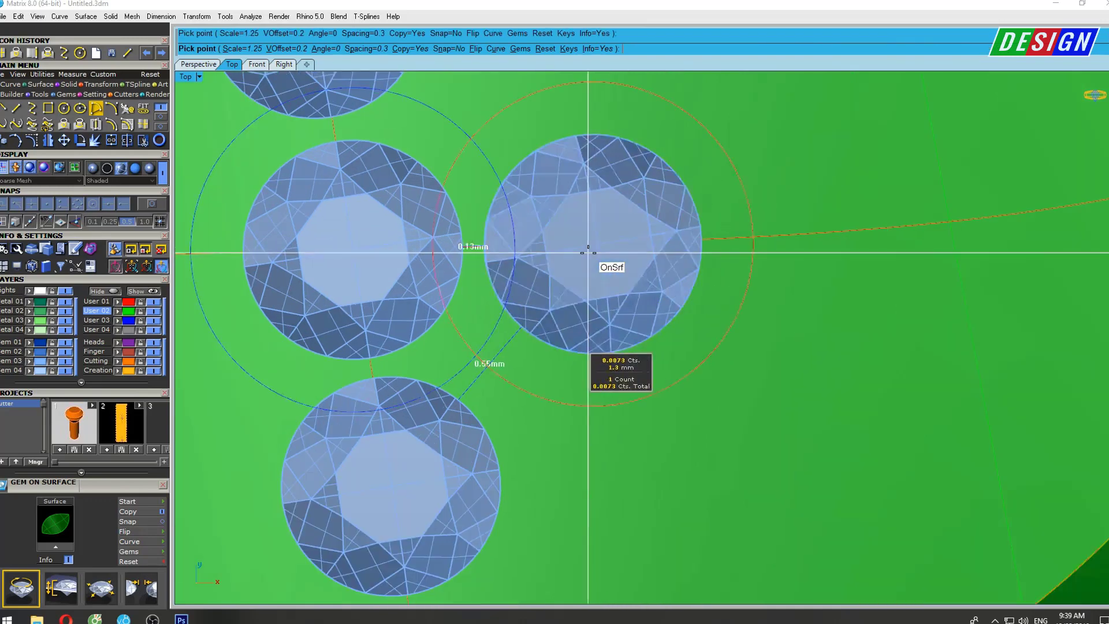
scroll(644, 260, down, 1)
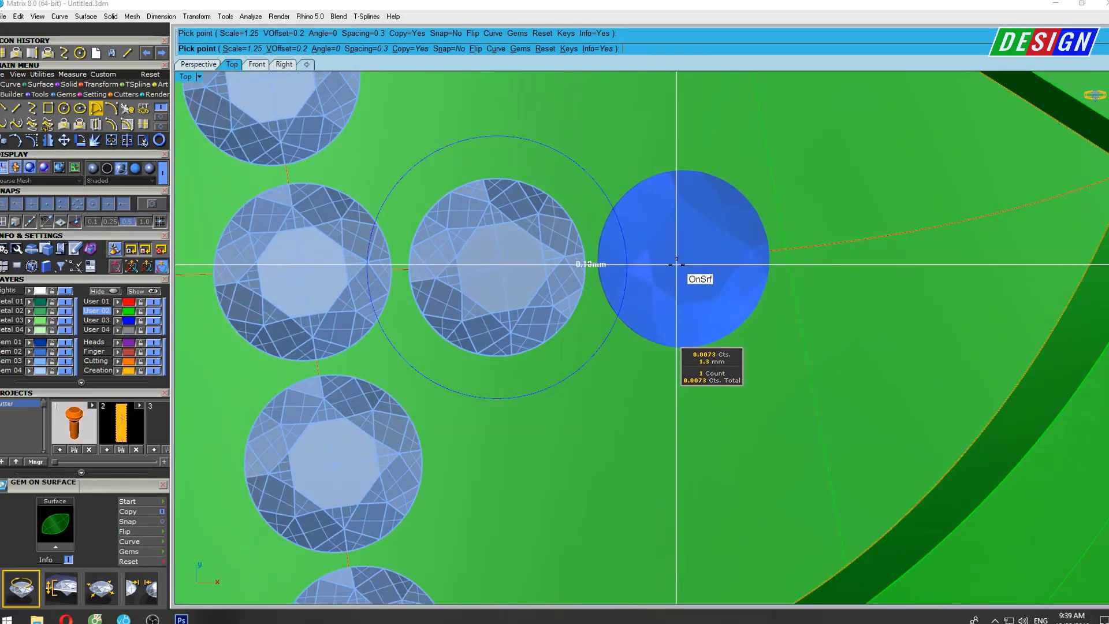
click(679, 264)
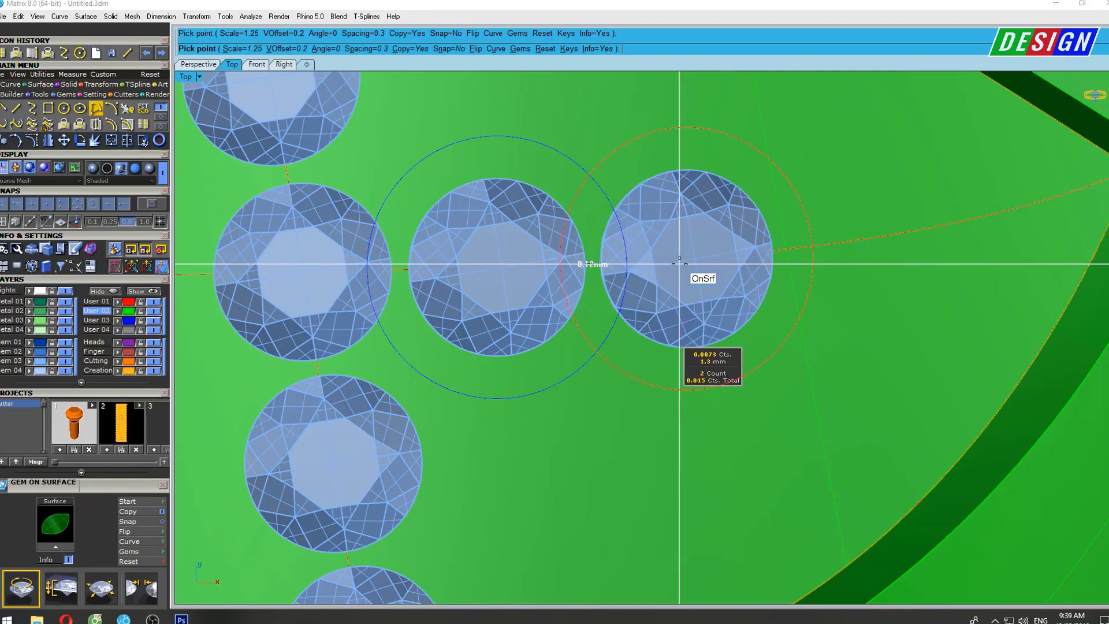
key(Return)
Restart gem placement, put a small gem in a gap, and set scale 1.2.
scroll(577, 355, down, 2)
key(Return)
scroll(595, 309, up, 1)
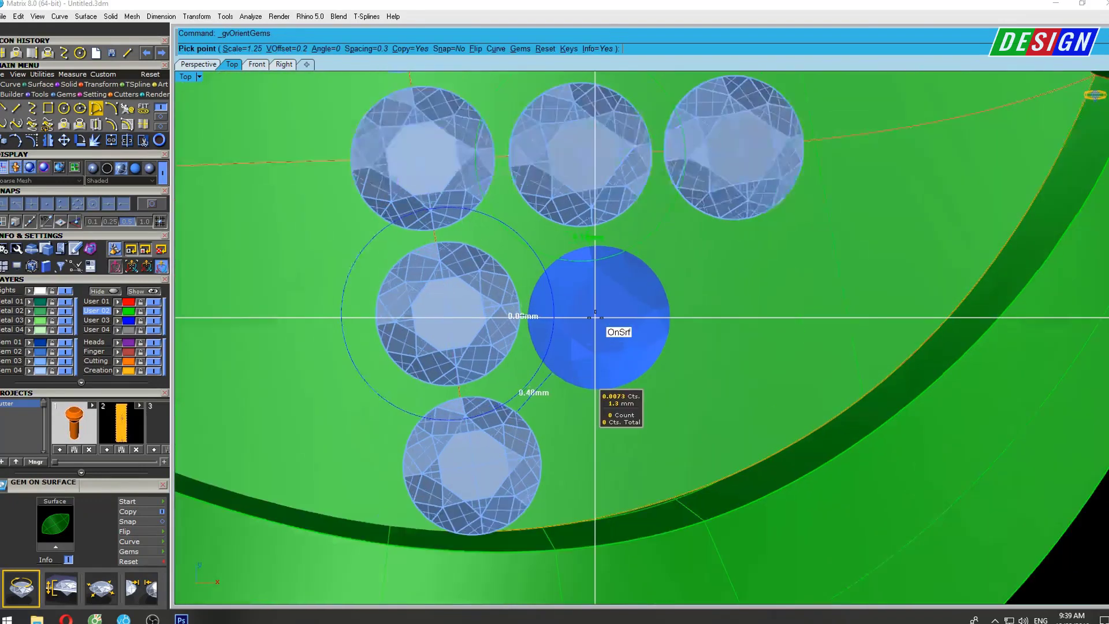
scroll(598, 305, up, 3)
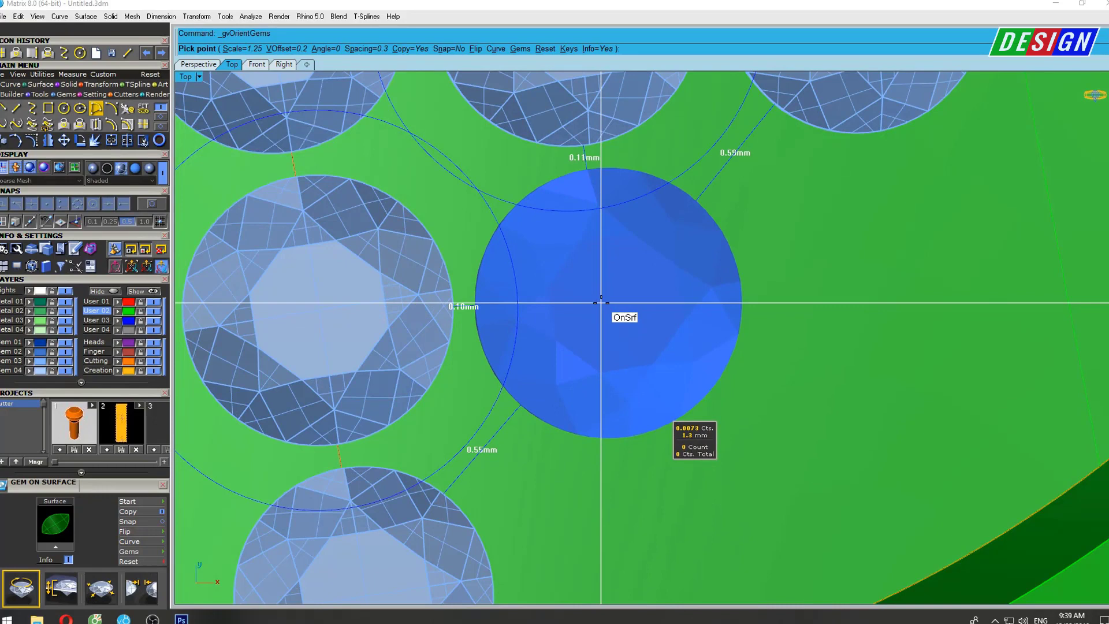
click(603, 301)
scroll(603, 302, down, 1)
scroll(601, 347, up, 1)
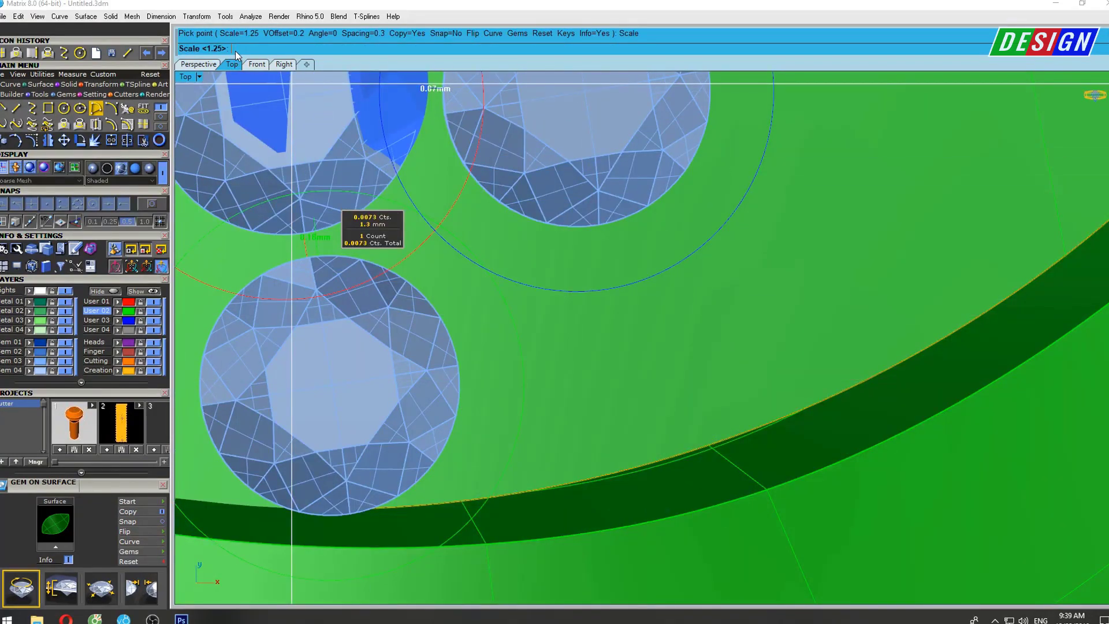
text(1.2)
key(Return)
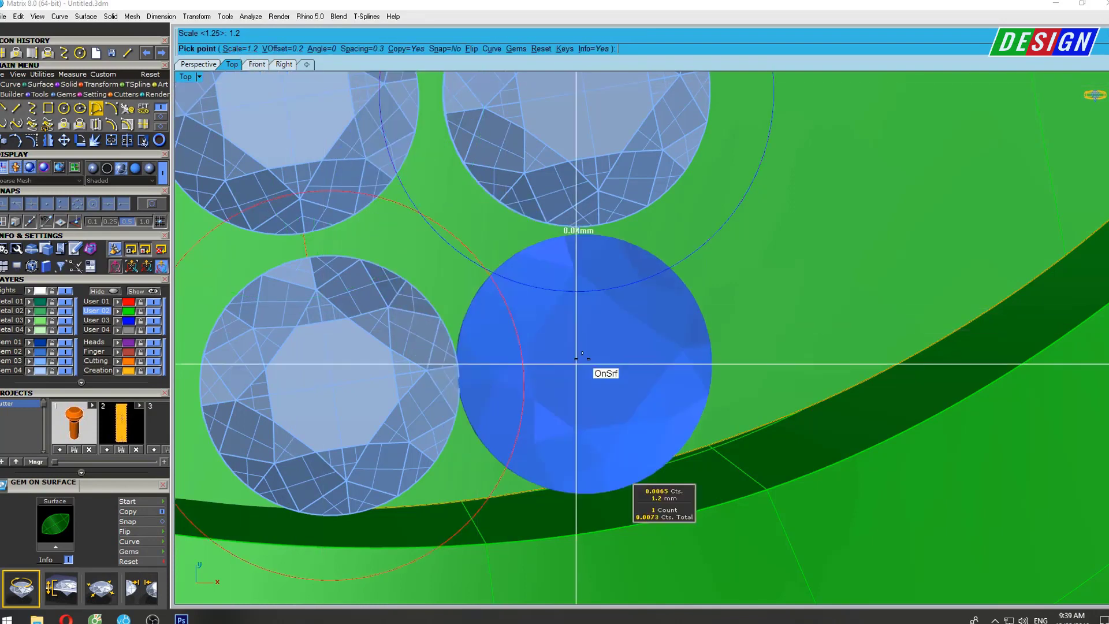
Place another 1.2 mm gem, then delete a misplaced gem.
scroll(582, 358, up, 1)
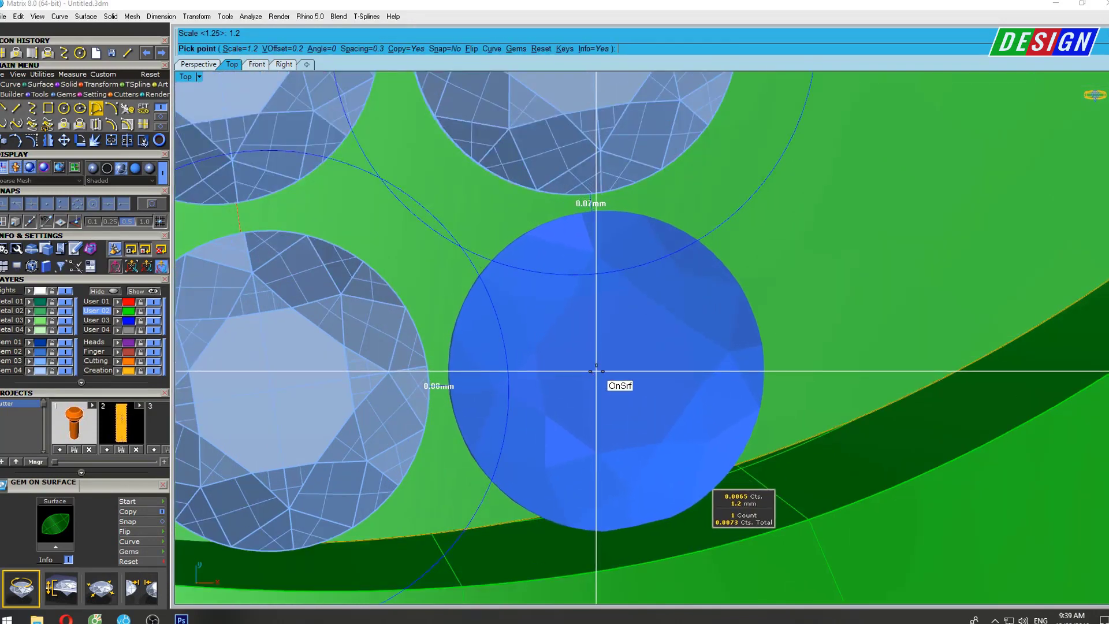
scroll(596, 369, down, 1)
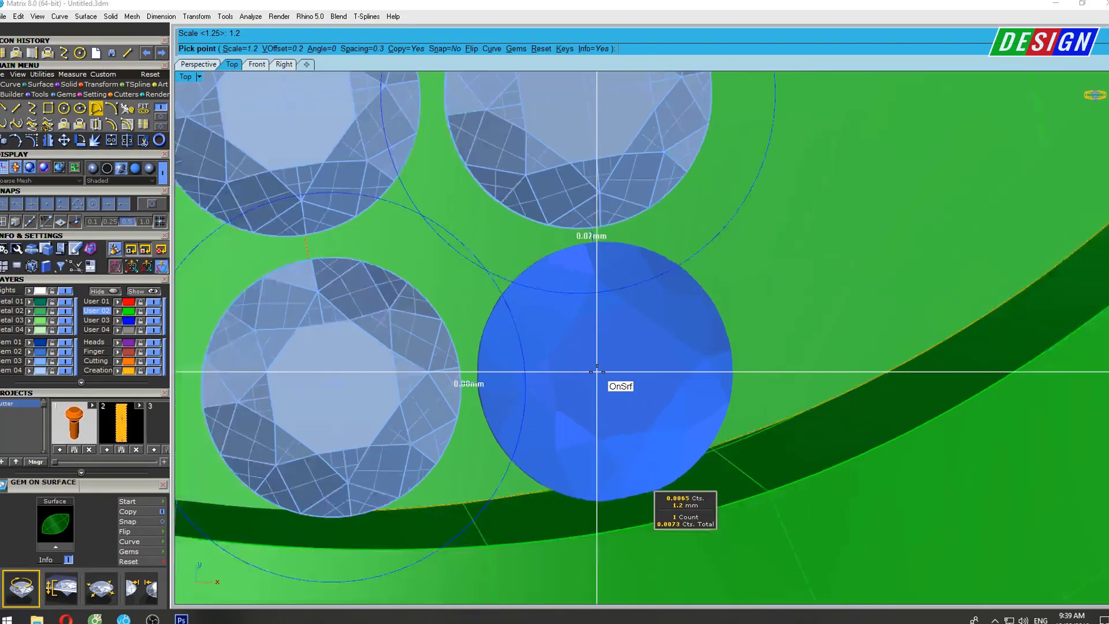
scroll(590, 330, down, 2)
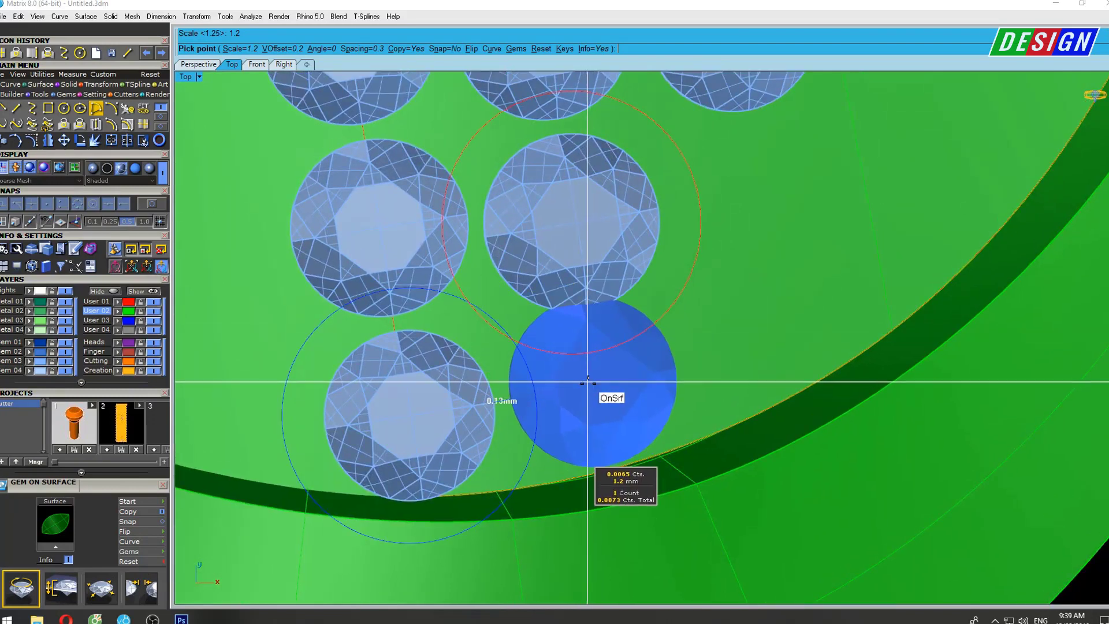
scroll(588, 404, up, 2)
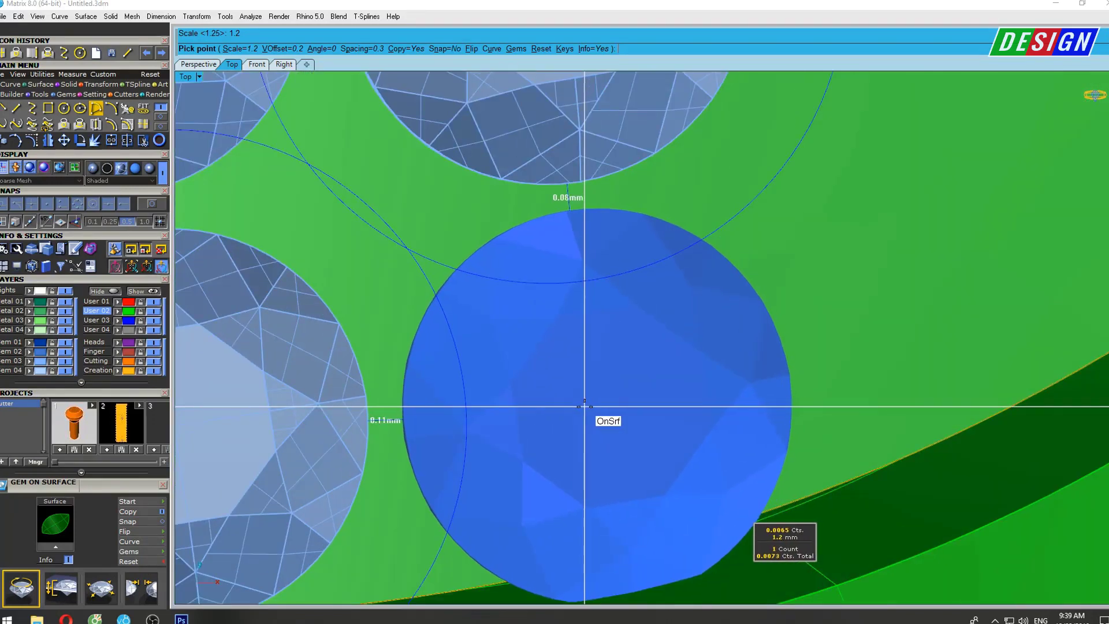
scroll(549, 180, down, 1)
scroll(532, 186, down, 1)
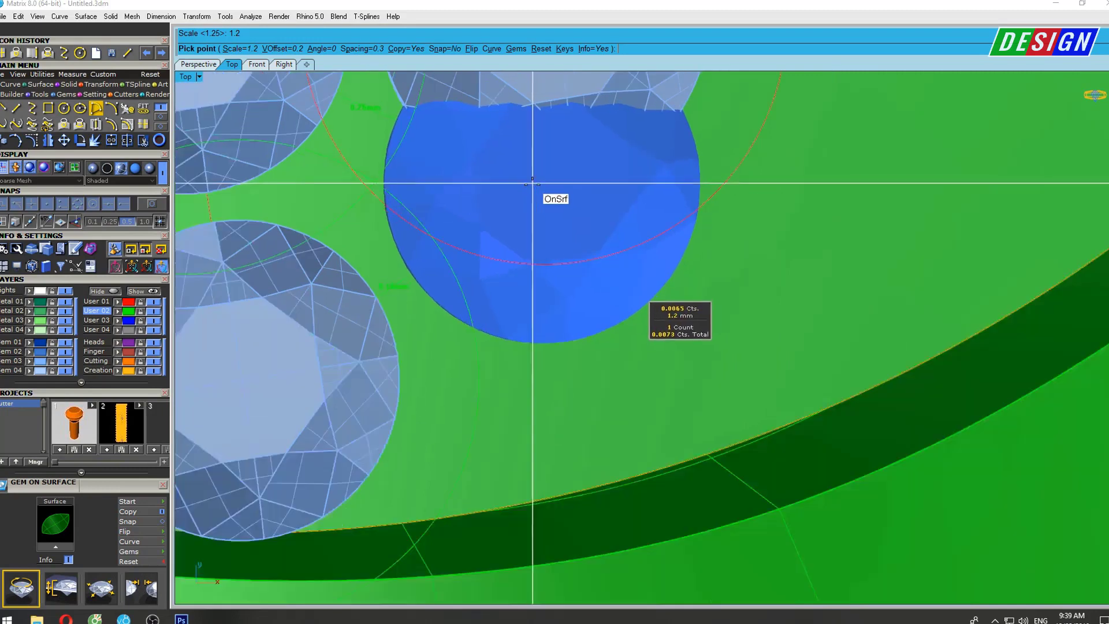
scroll(532, 184, down, 1)
click(532, 184)
double_click(532, 184)
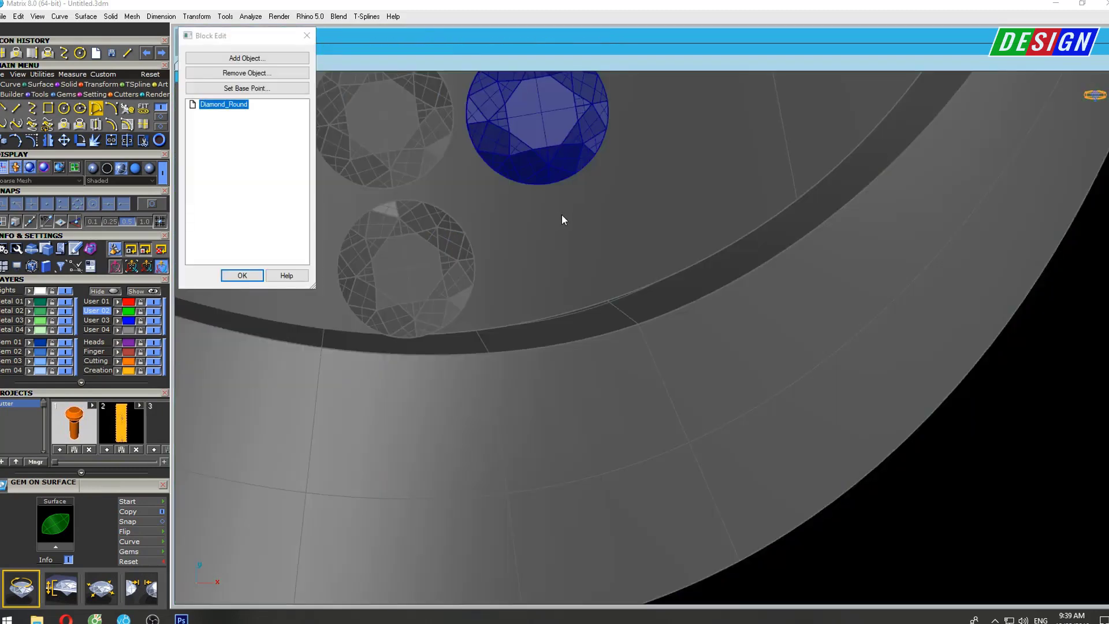
click(304, 36)
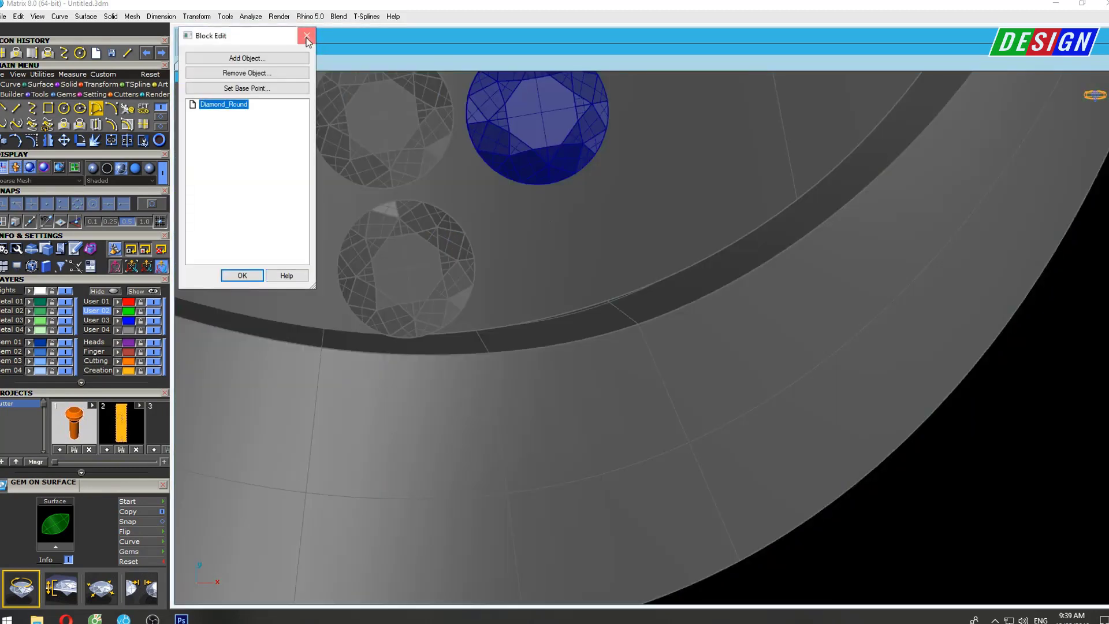
click(564, 190)
key(Delete)
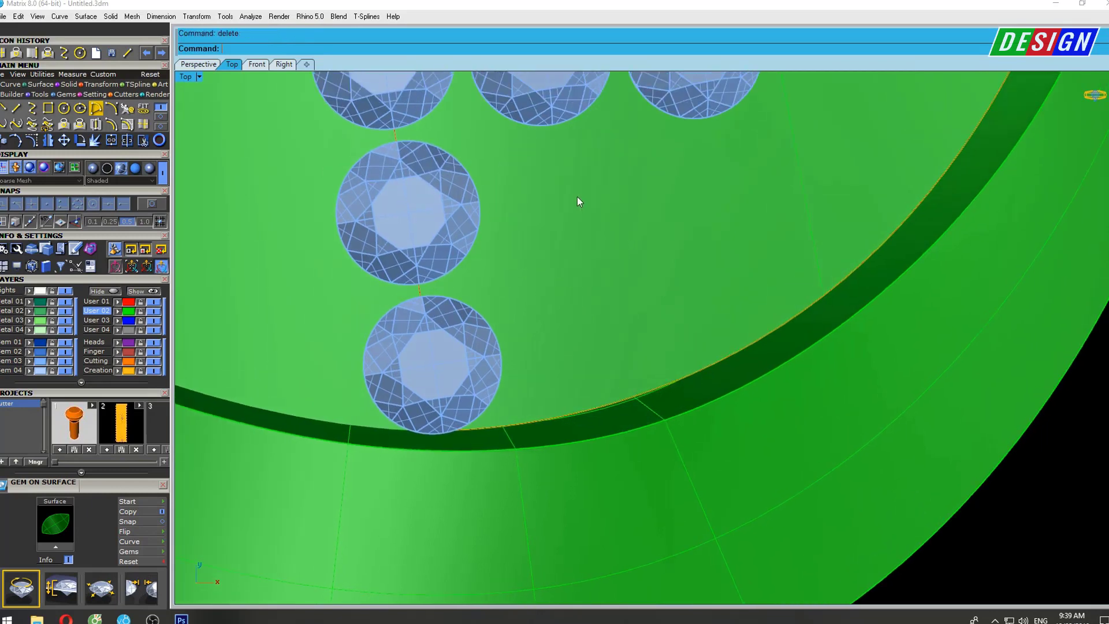
key(Escape)
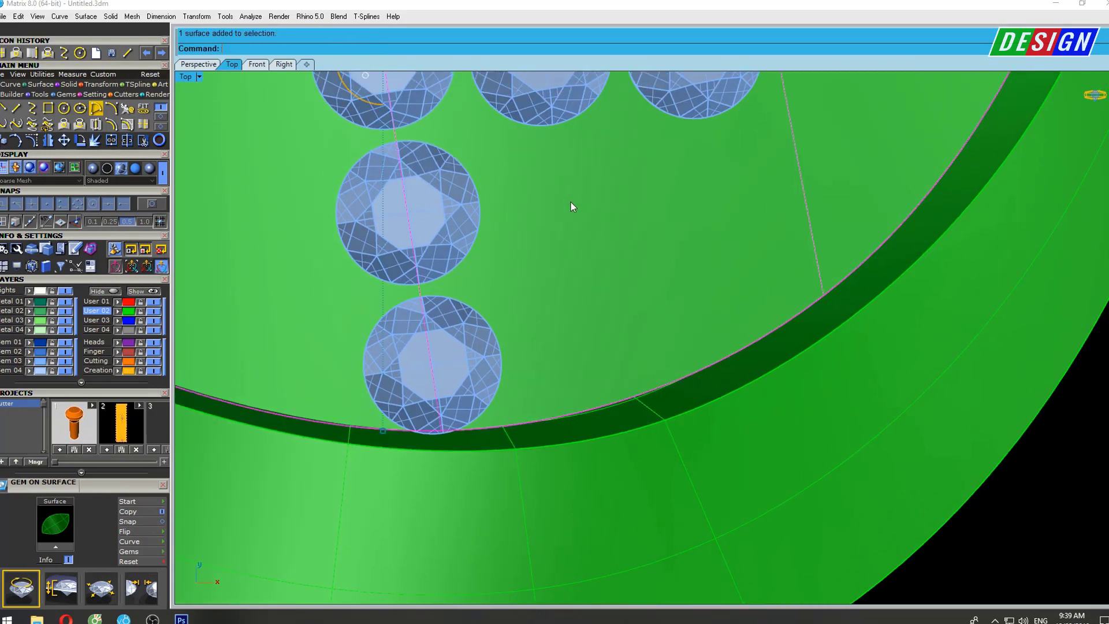
Rerun Gem on Surface (eg) on the ring surface and place two small gems between diamonds.
click(572, 200)
right_drag(571, 200, 573, 238)
text(eg)
key(Return)
scroll(566, 242, up, 5)
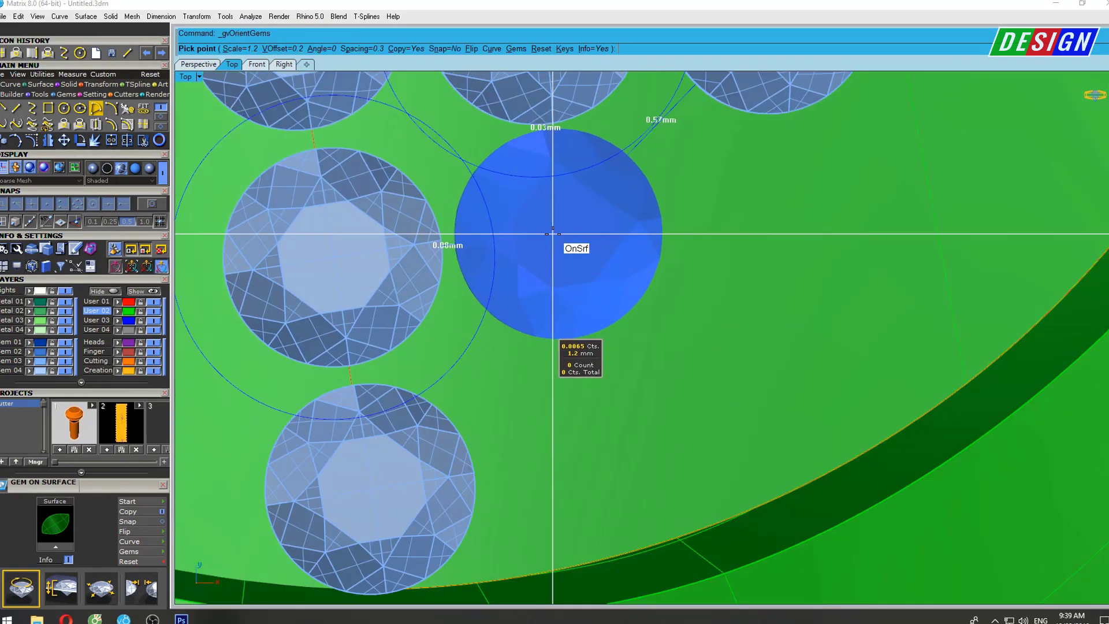
scroll(563, 276, up, 1)
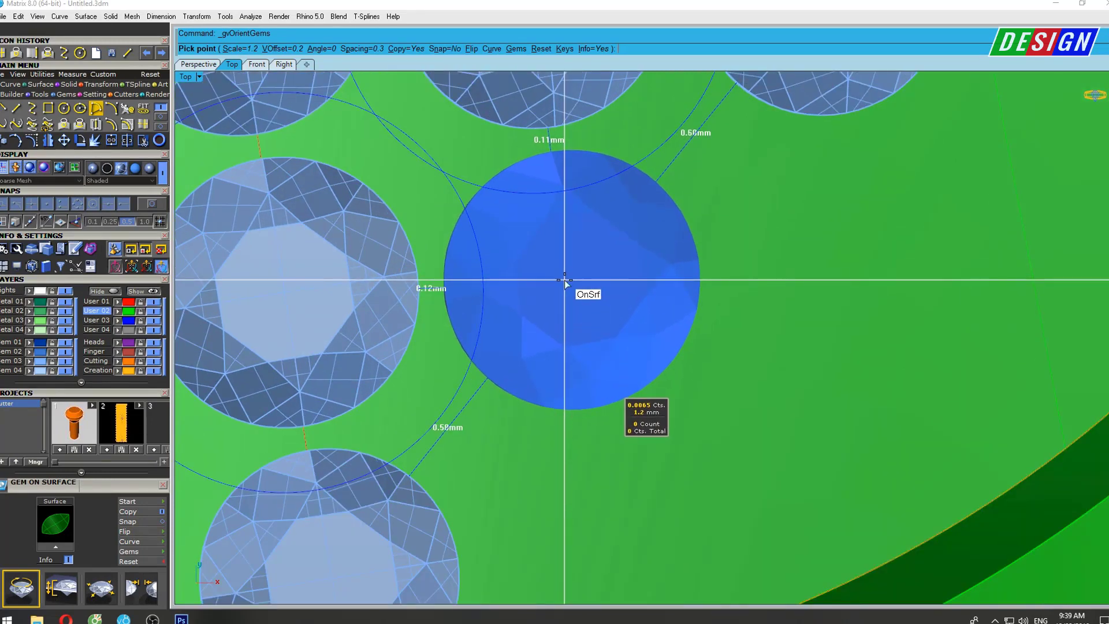
click(564, 280)
right_drag(595, 372, 632, 298)
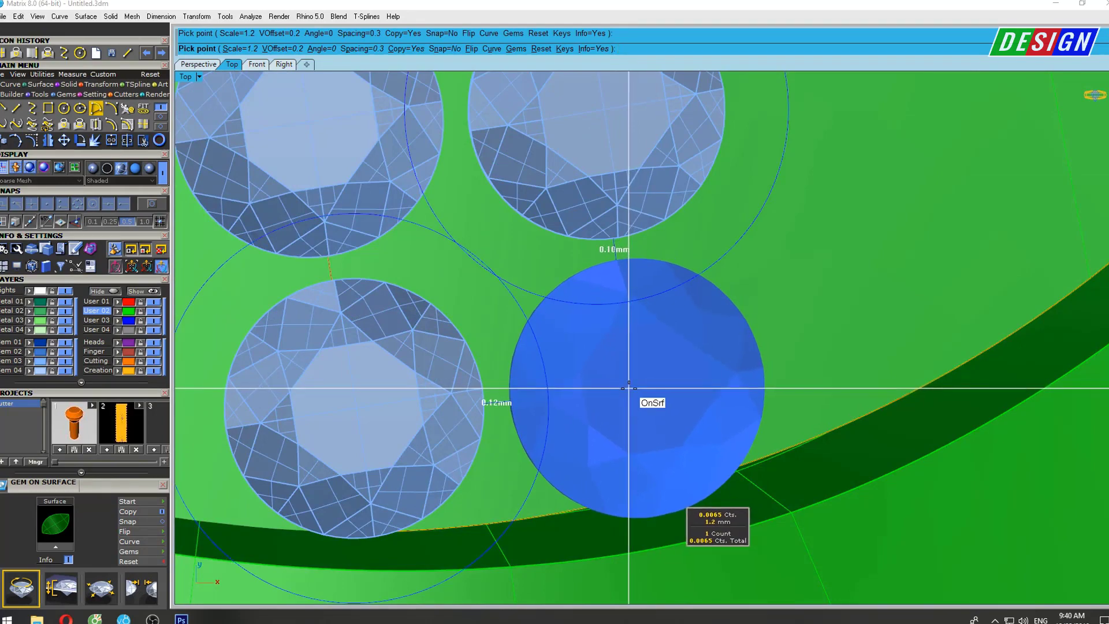
click(628, 387)
scroll(604, 381, down, 1)
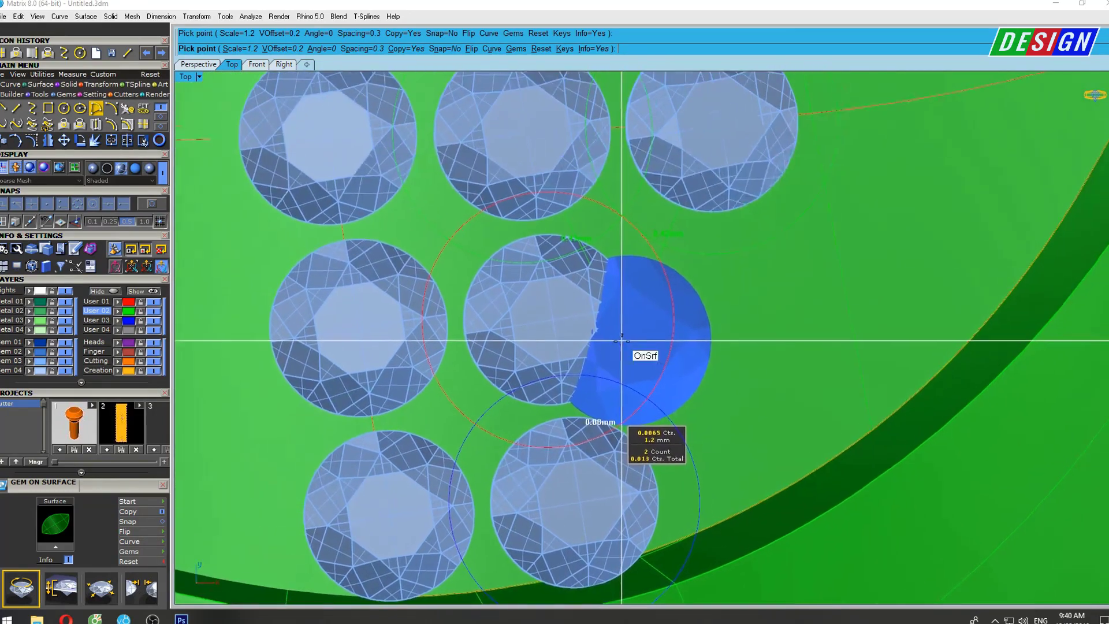
scroll(732, 324, up, 1)
scroll(732, 324, up, 1)
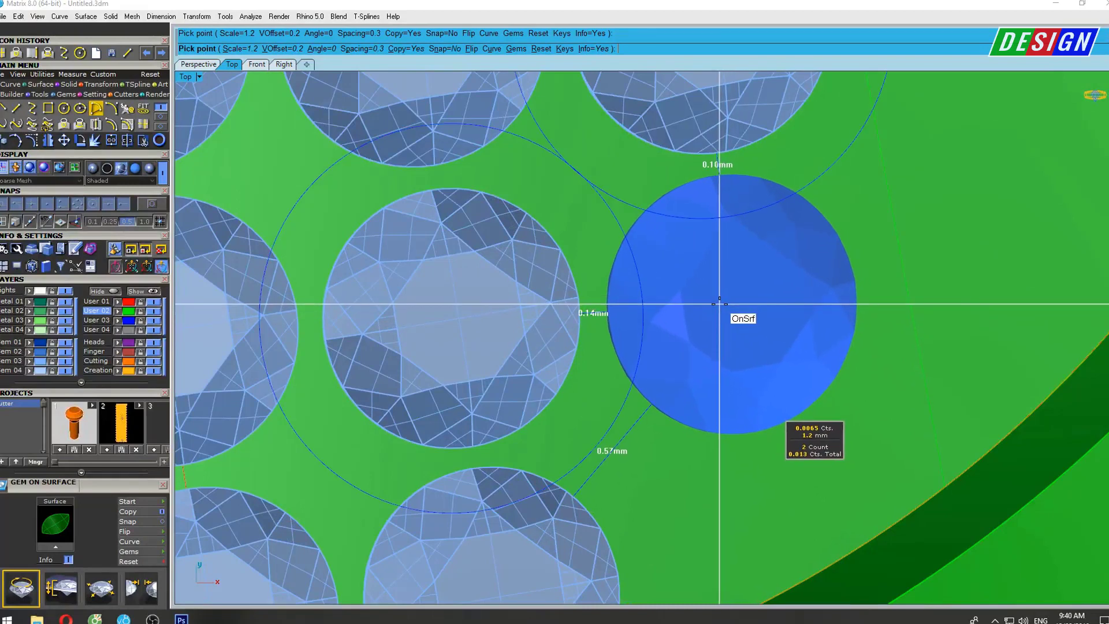
Place a third small gem, then delete the misplaced top-right gem.
right_drag(719, 302, 638, 299)
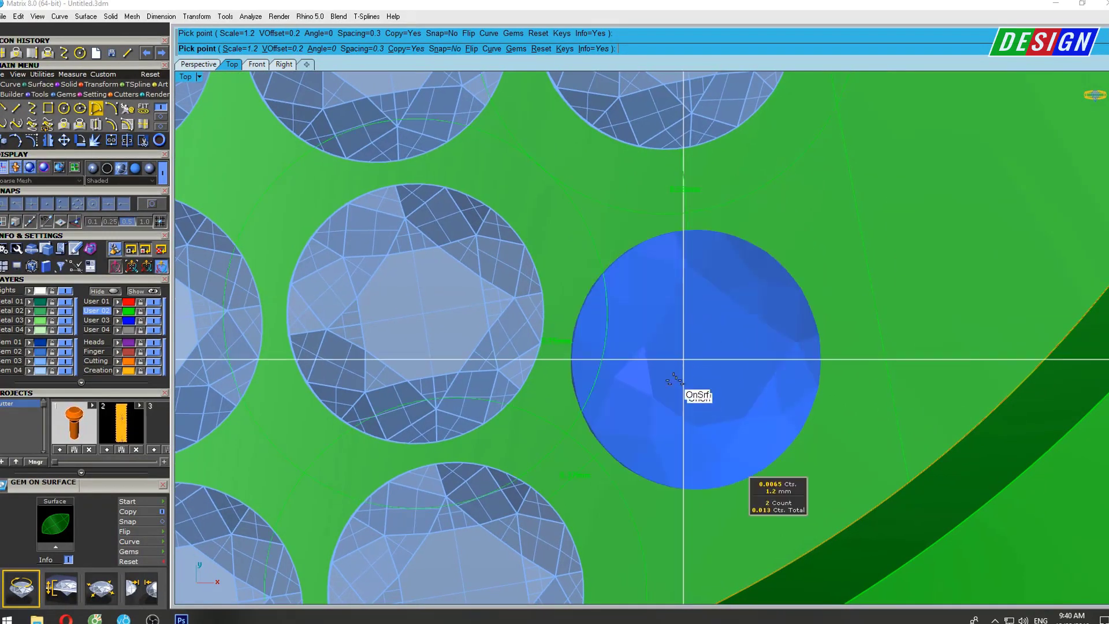
scroll(639, 298, up, 2)
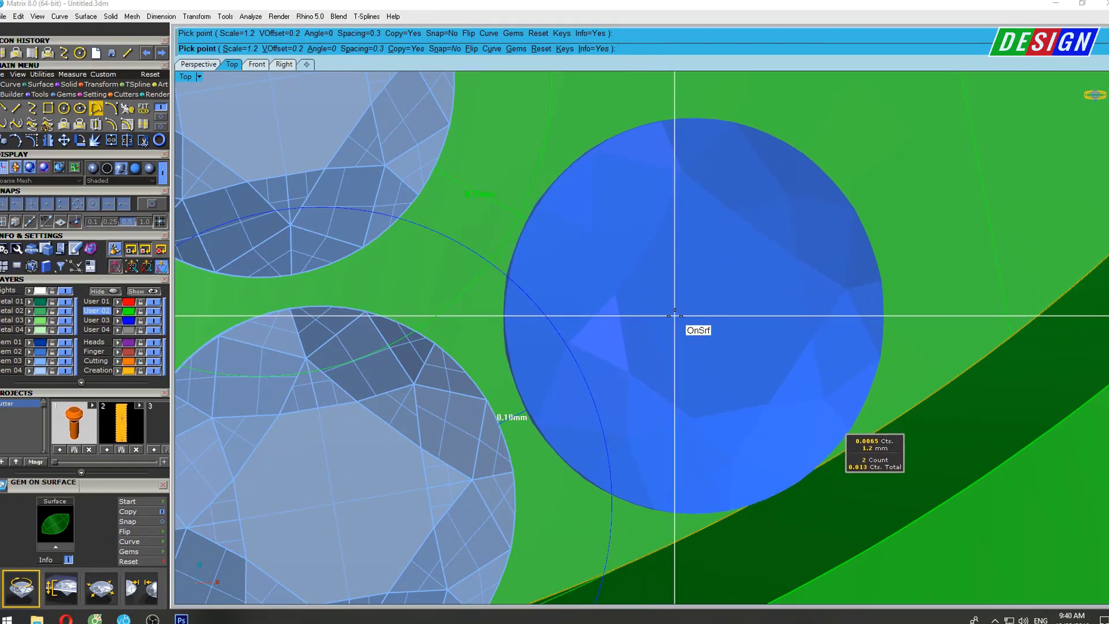
click(677, 316)
scroll(677, 315, down, 3)
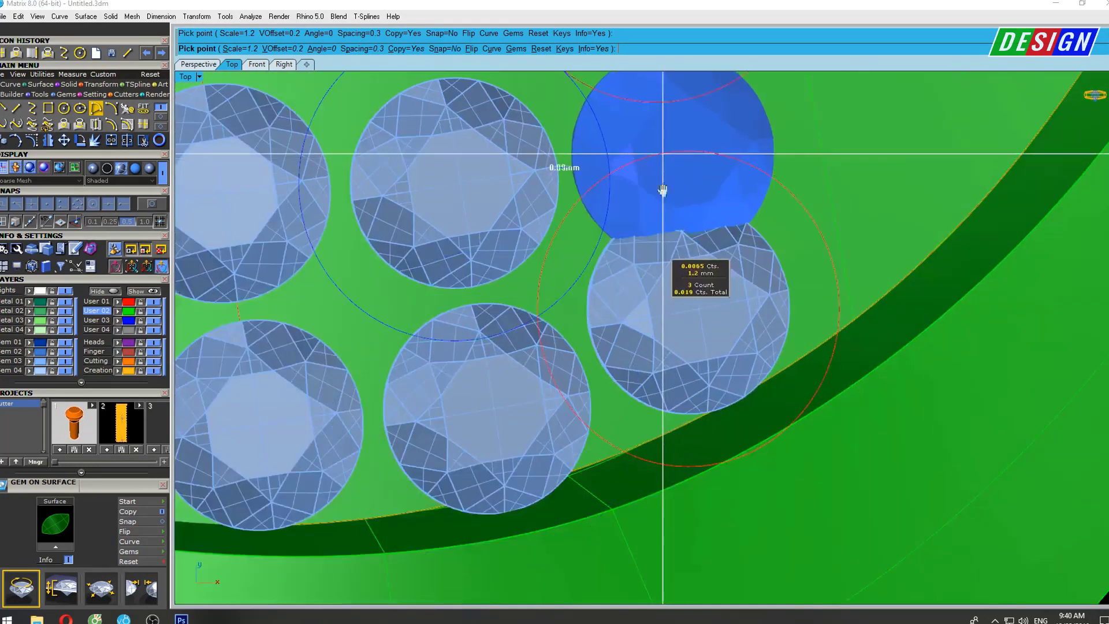
right_drag(663, 191, 660, 363)
key(Escape)
click(674, 206)
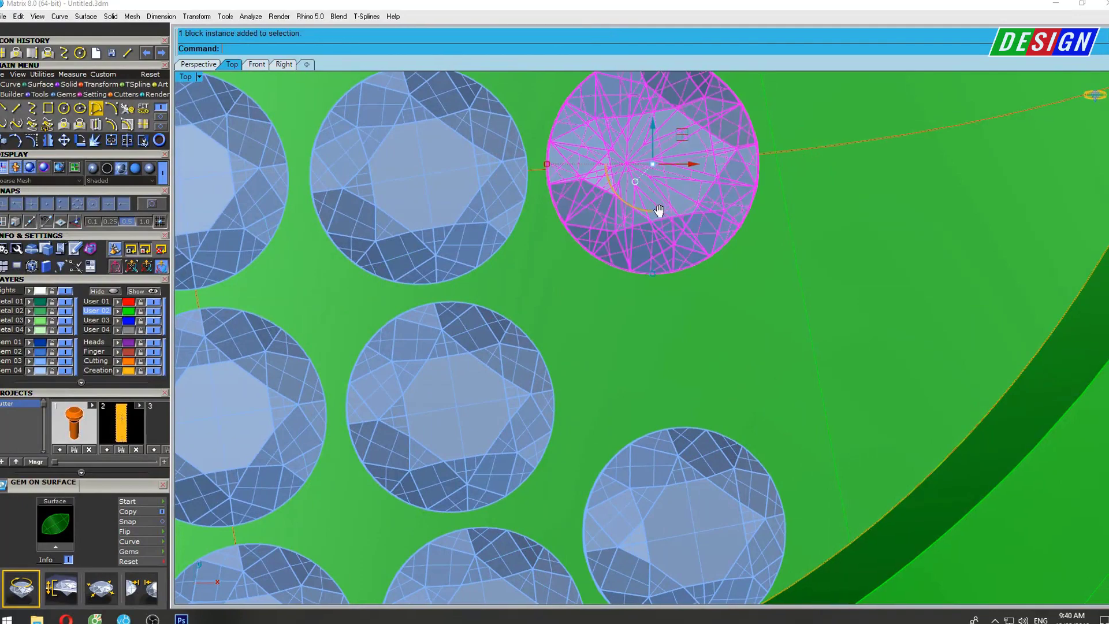
key(Delete)
Restart placement and add small gems between the diamonds and beside the dark band.
right_click(661, 264)
scroll(633, 280, up, 2)
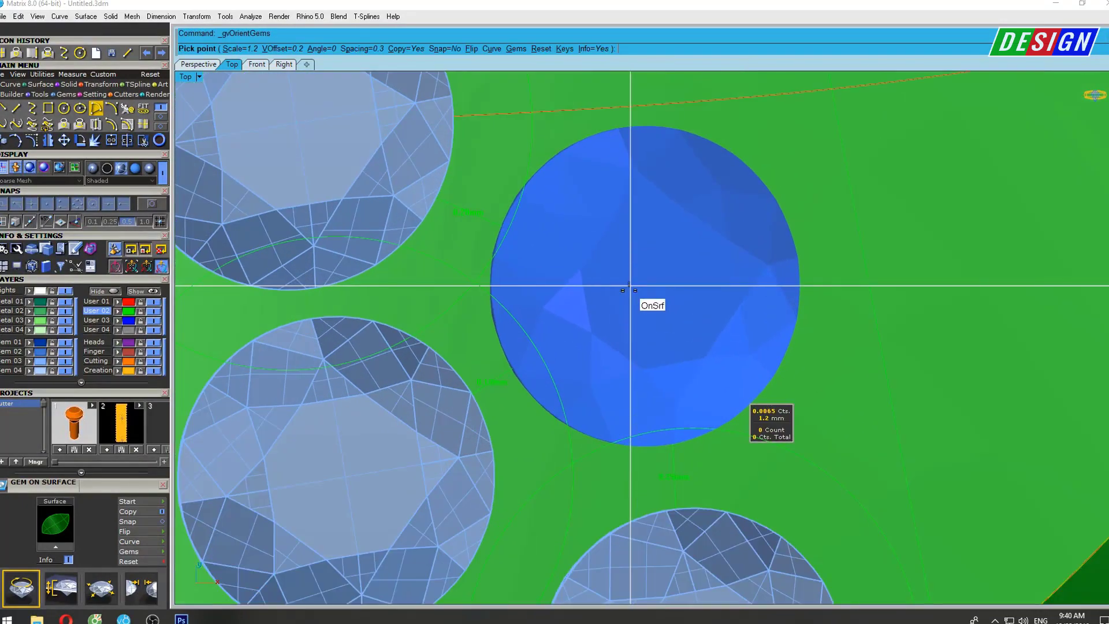
scroll(629, 294, down, 3)
scroll(626, 260, down, 2)
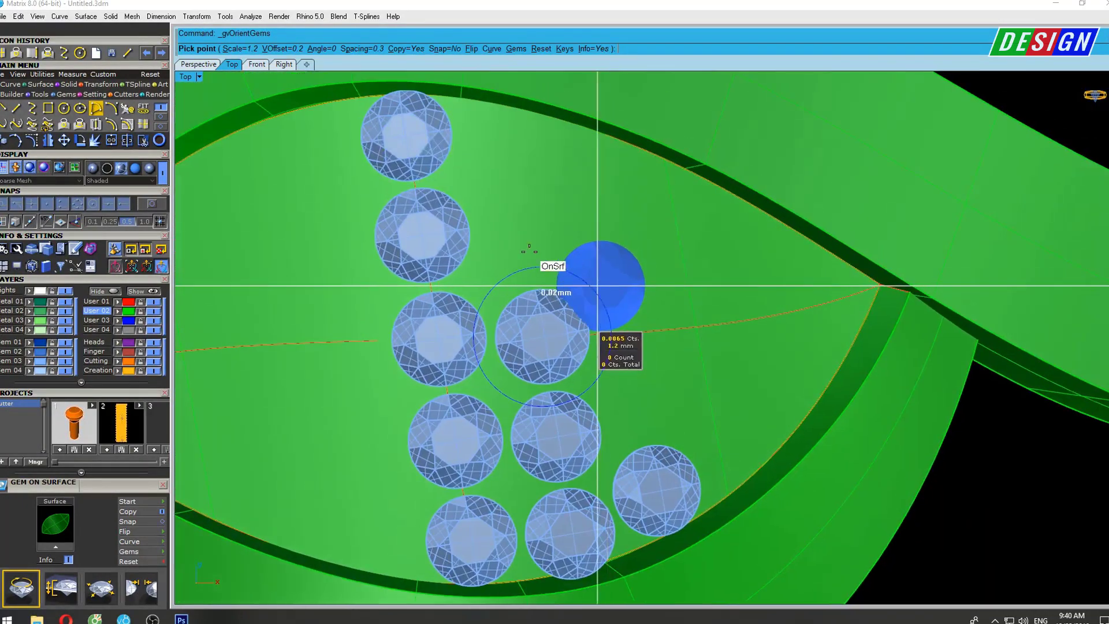
scroll(507, 233, up, 2)
scroll(528, 239, up, 2)
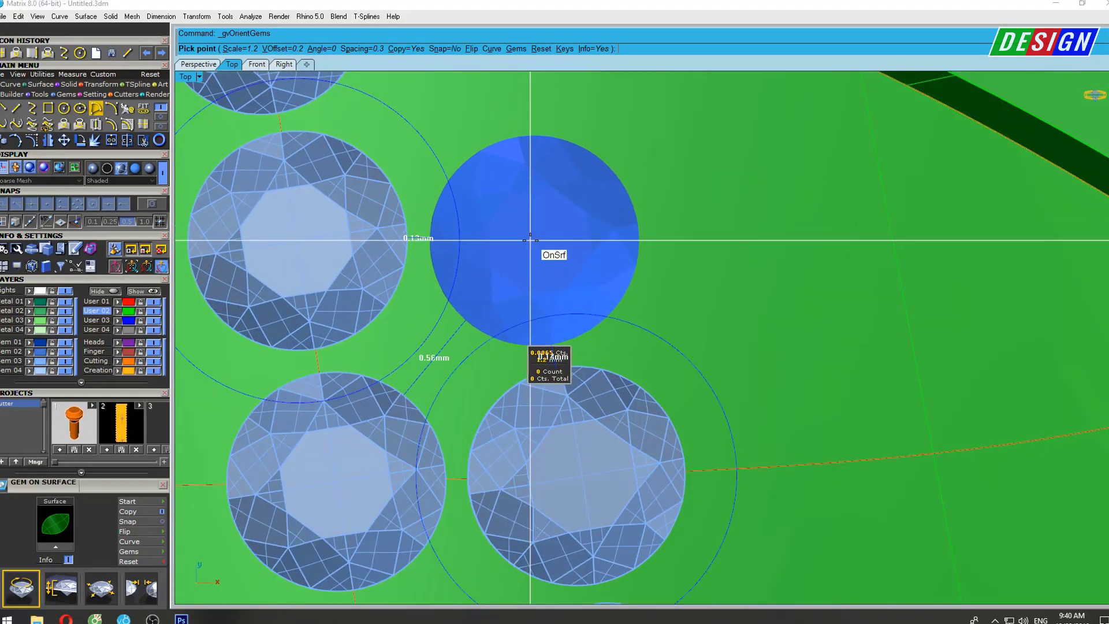
scroll(530, 238, up, 2)
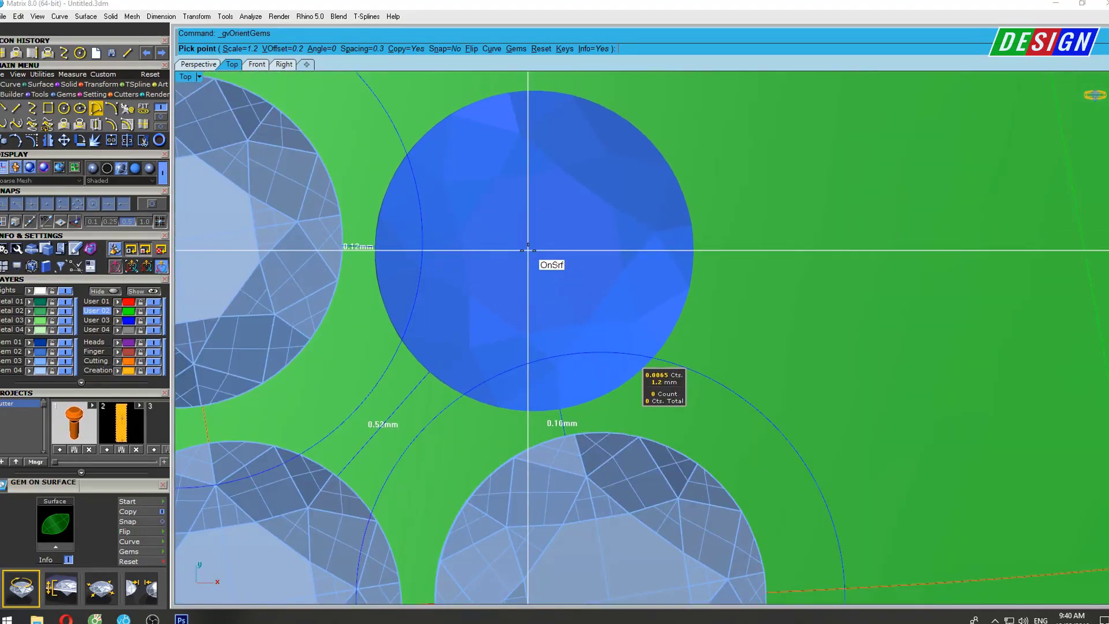
click(527, 242)
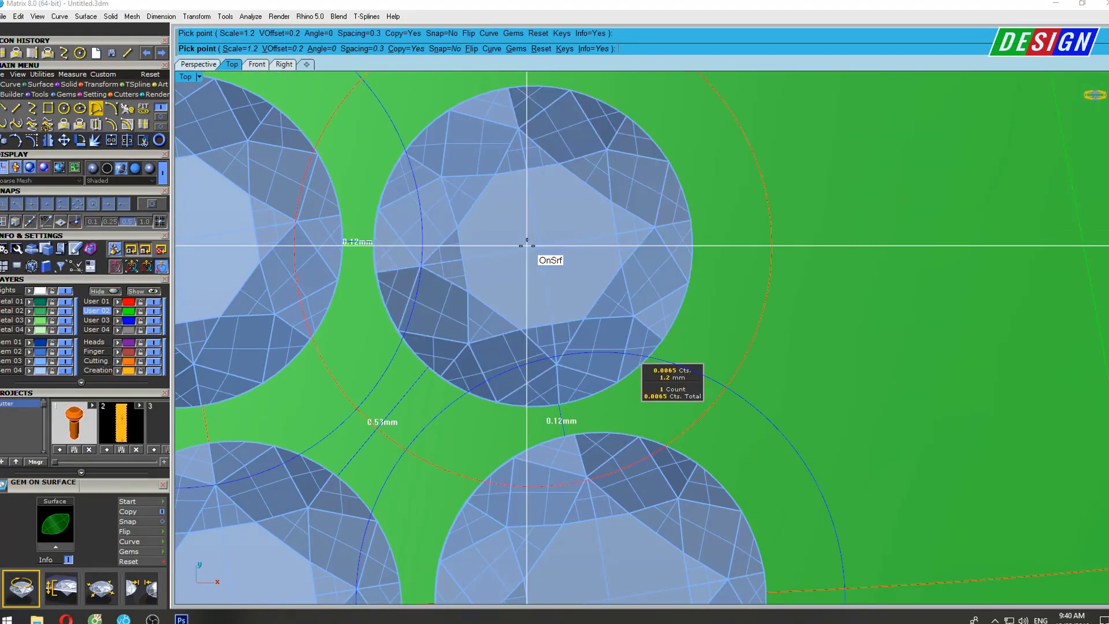
scroll(529, 272, down, 2)
scroll(502, 277, up, 2)
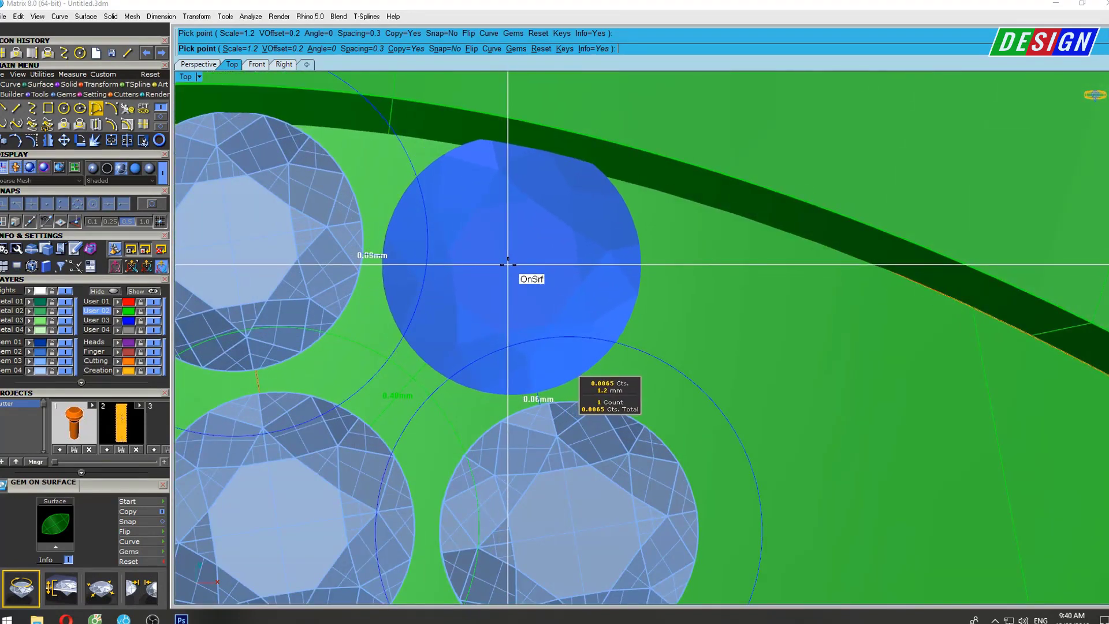
scroll(508, 263, down, 3)
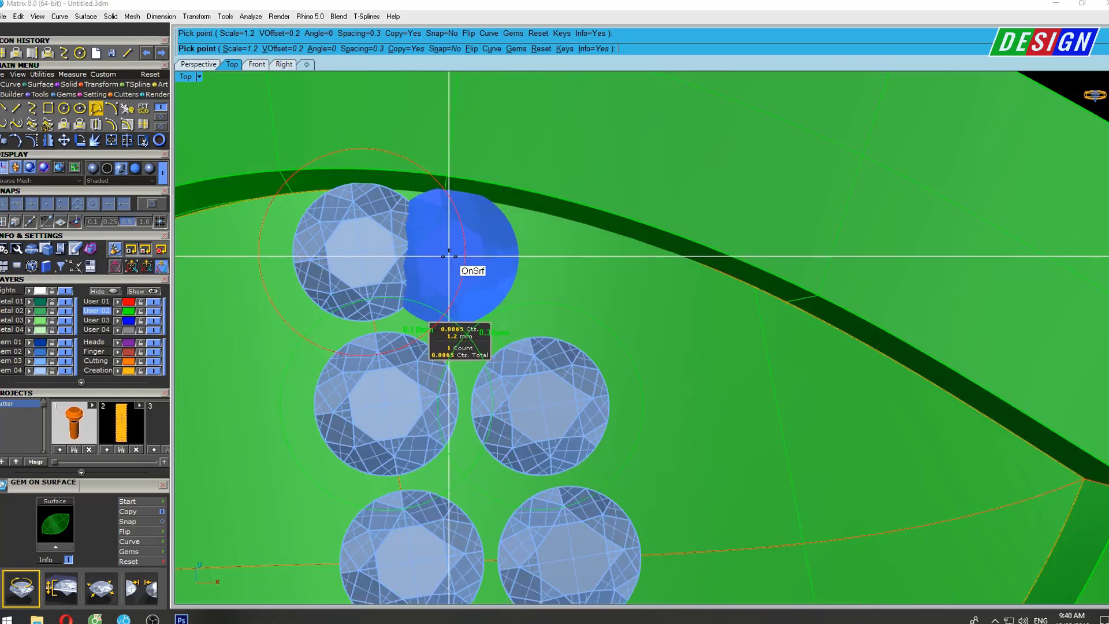
scroll(504, 260, up, 2)
click(503, 269)
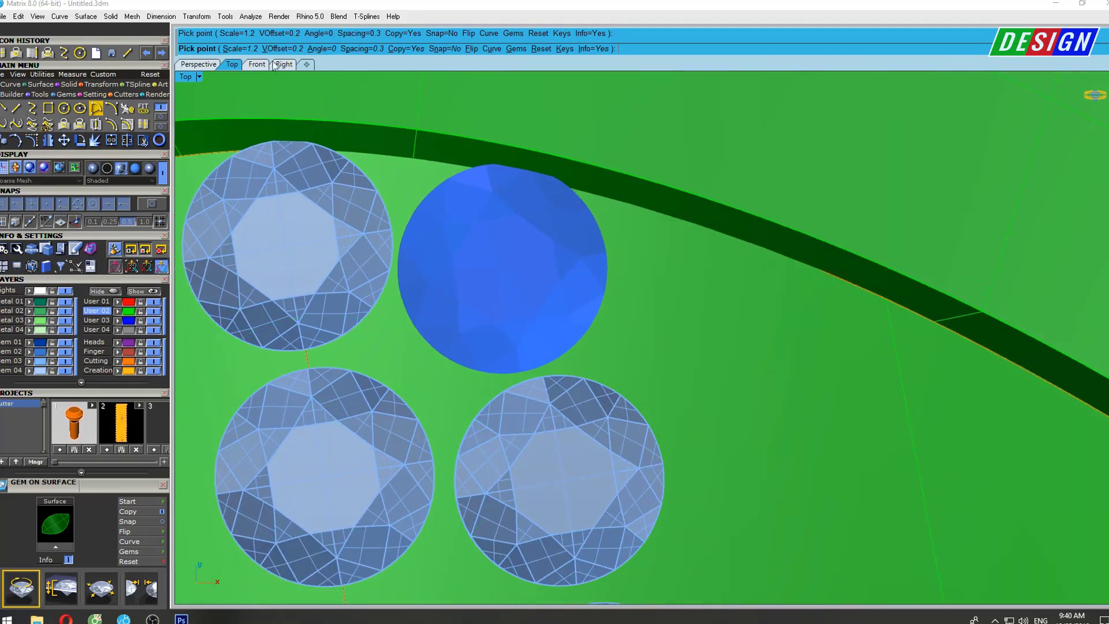
Set gem scale to 1.1 and place two gems near the leaf's curved edge.
text(1.1)
key(Return)
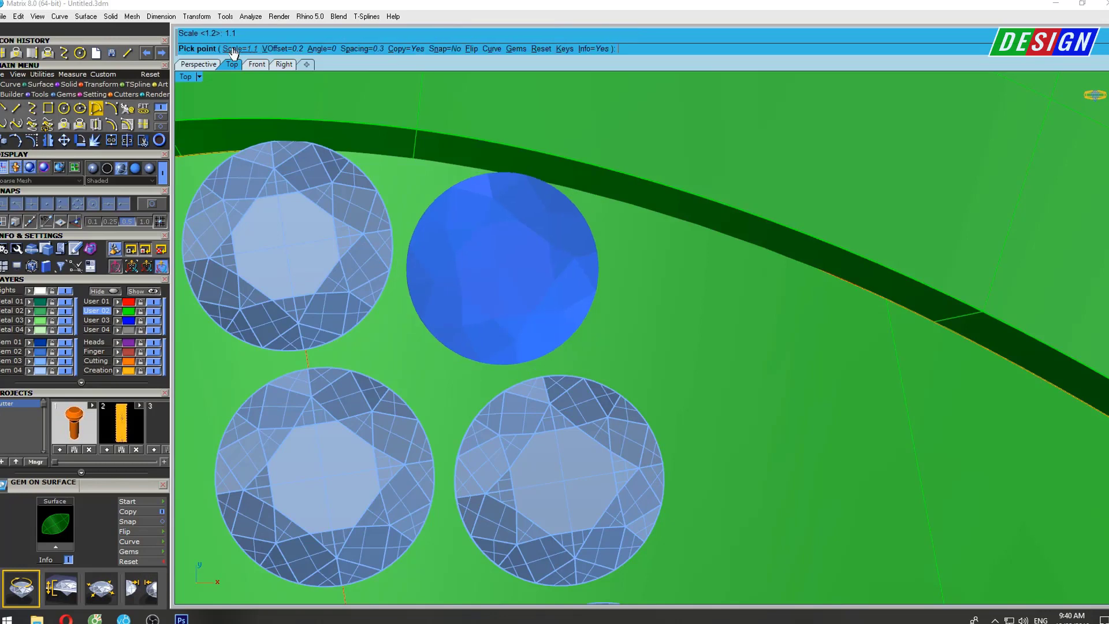
scroll(504, 276, up, 2)
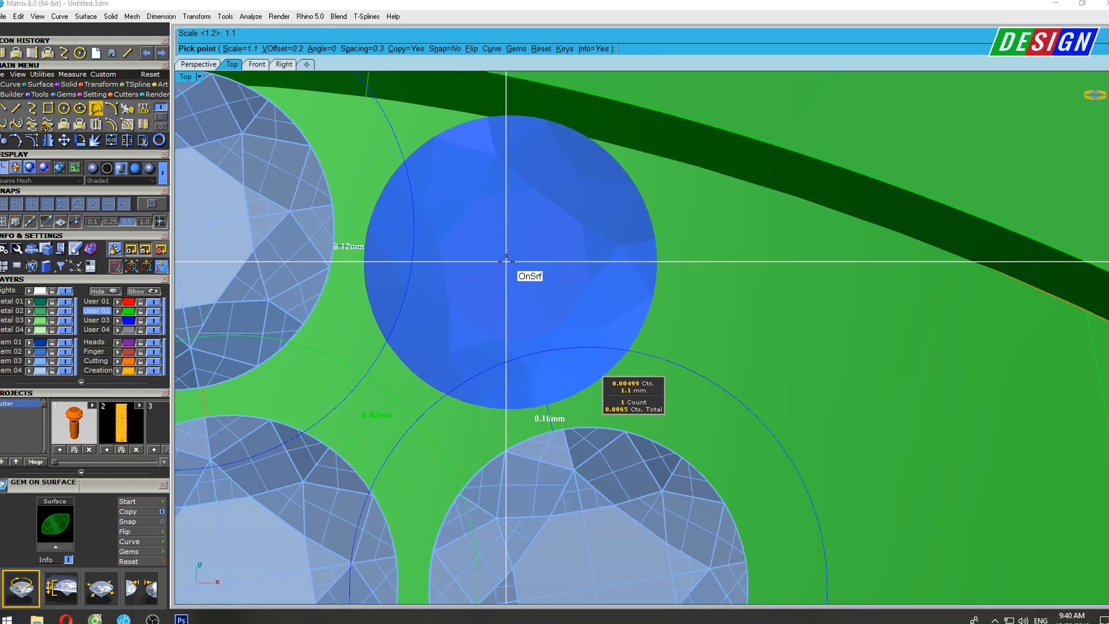
click(506, 262)
scroll(506, 262, down, 2)
mouse_move(688, 297)
right_down()
mouse_move(588, 169)
mouse_move(630, 303)
right_up()
scroll(566, 180, up, 2)
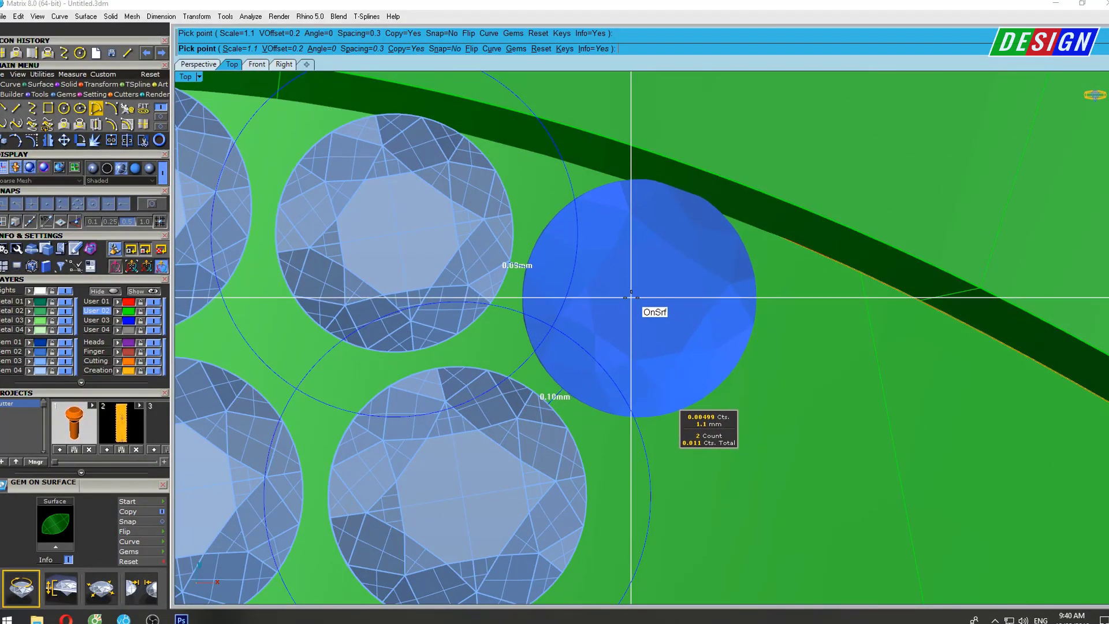
click(631, 296)
scroll(632, 296, down, 2)
scroll(635, 297, up, 3)
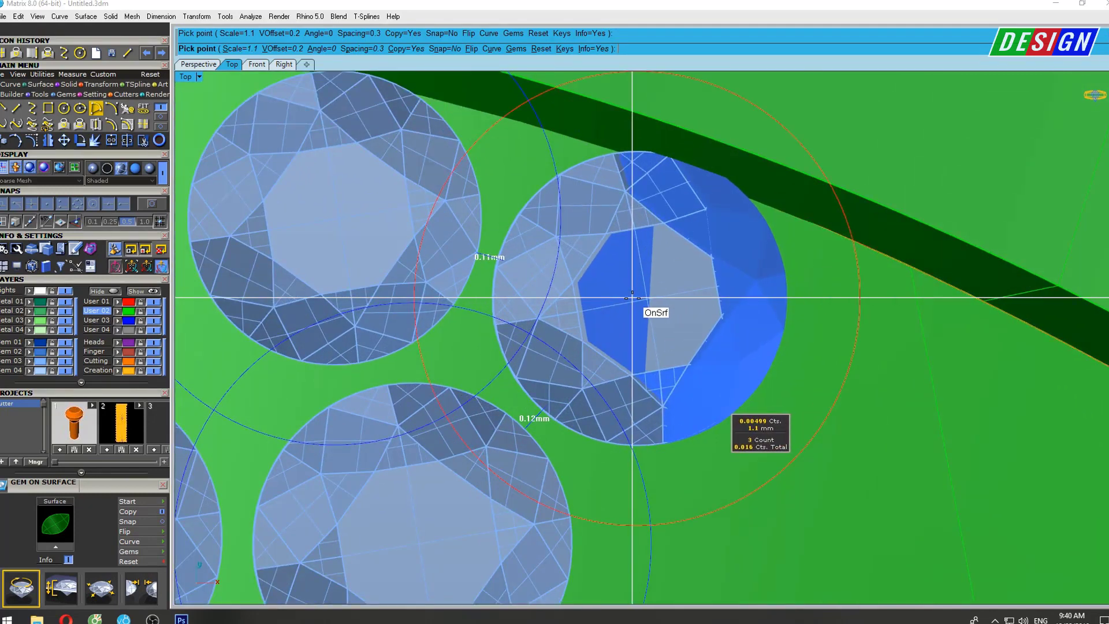
Delete the overlapping gem and restart gem placement, choosing the Scale option.
key(Return)
click(516, 224)
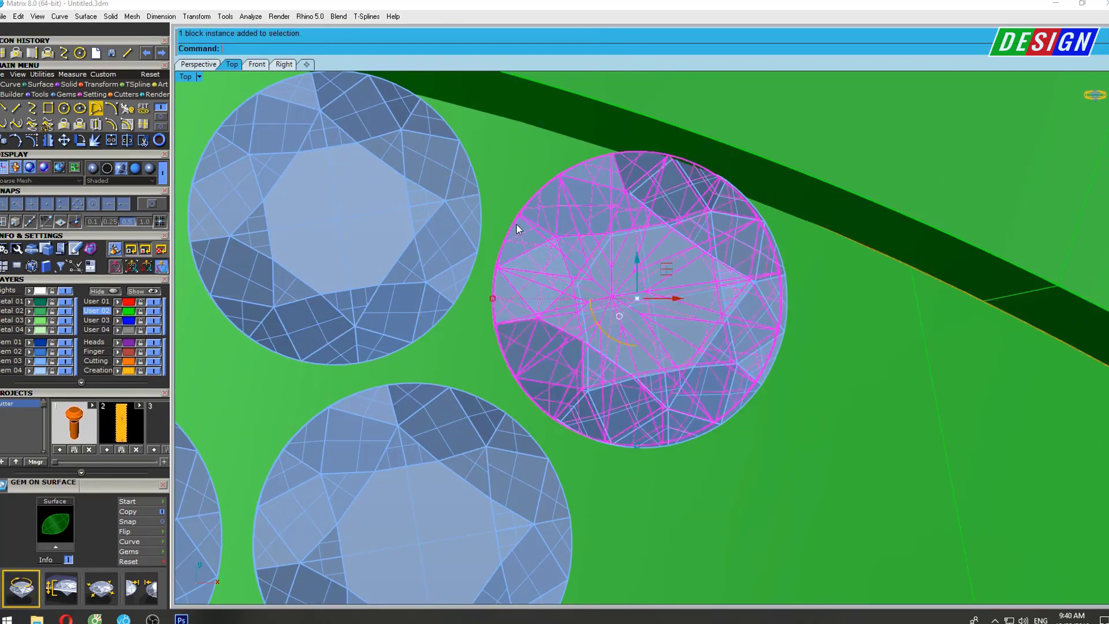
key(Delete)
scroll(564, 247, down, 3)
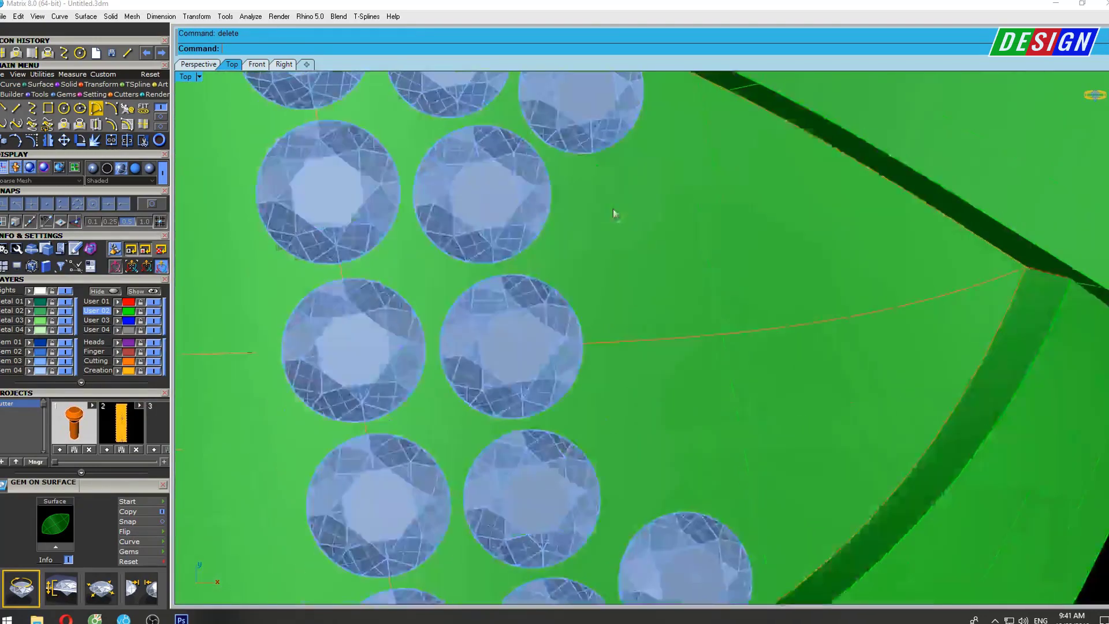
scroll(614, 213, down, 3)
scroll(631, 309, up, 3)
key(Return)
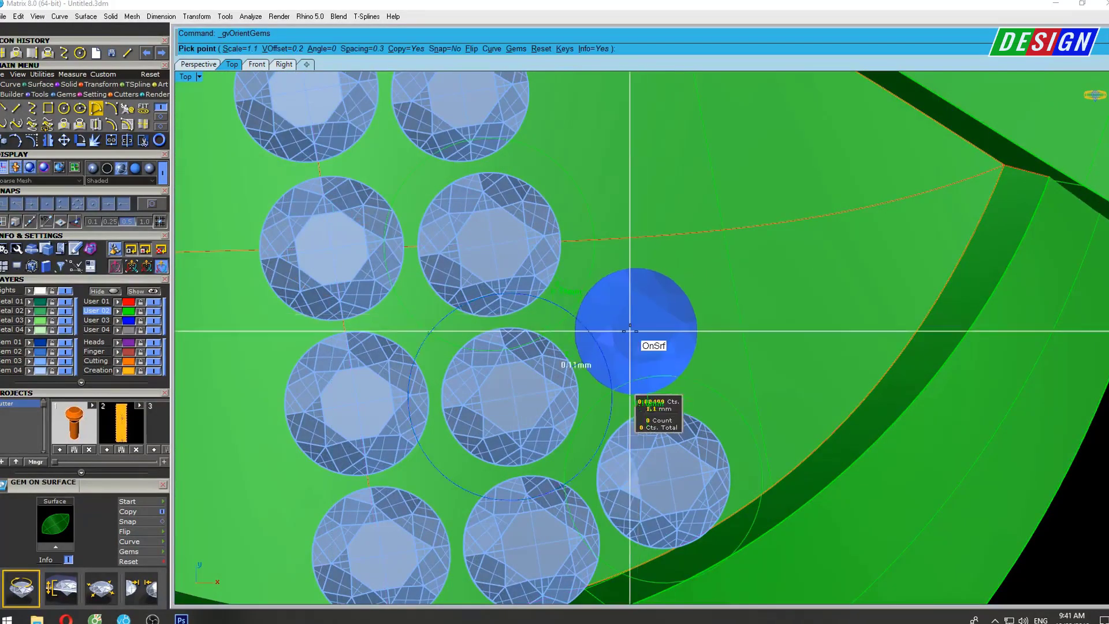
scroll(629, 330, up, 3)
click(245, 49)
text(1.25)
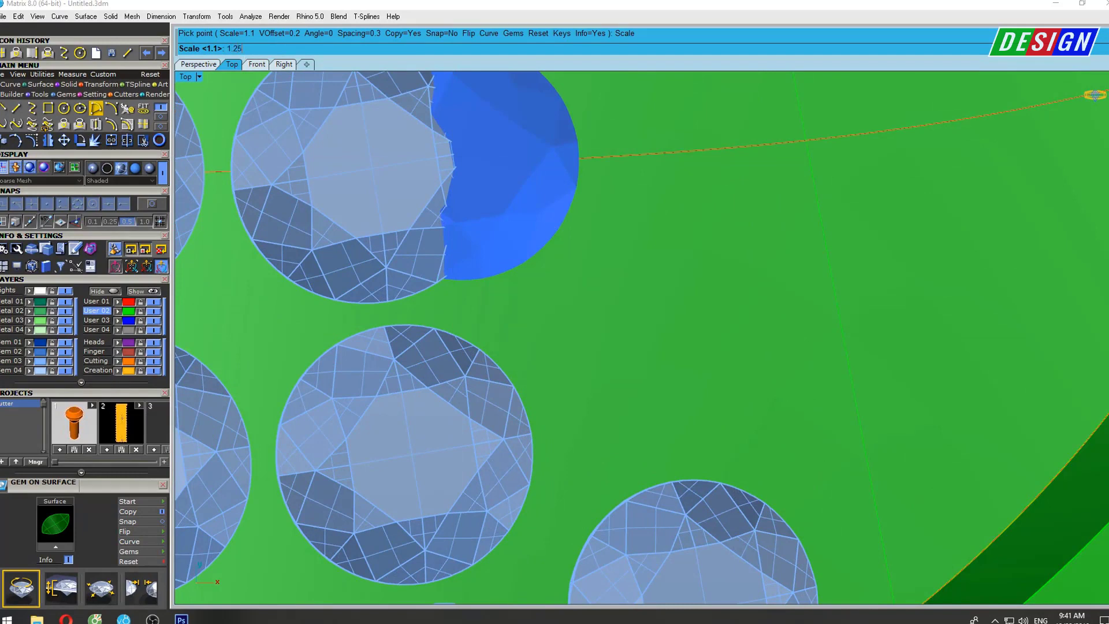
text(.25)
Place three 1.25-scale gems in the open gaps of the eye centre.
key(Return)
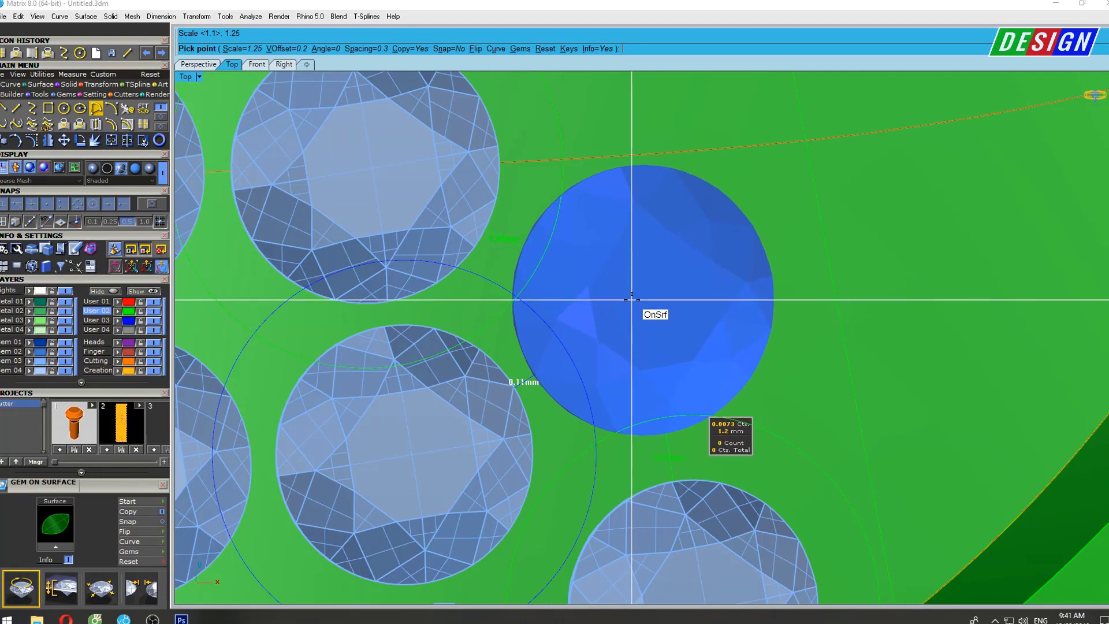
click(632, 299)
scroll(632, 231, down, 3)
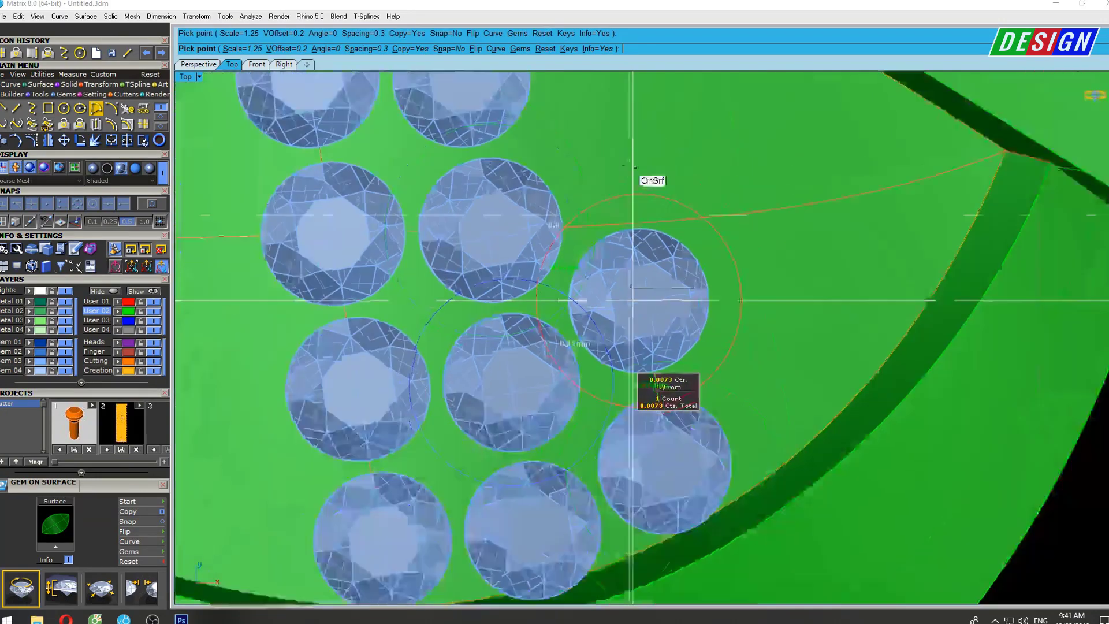
scroll(632, 248, up, 2)
scroll(614, 229, up, 1)
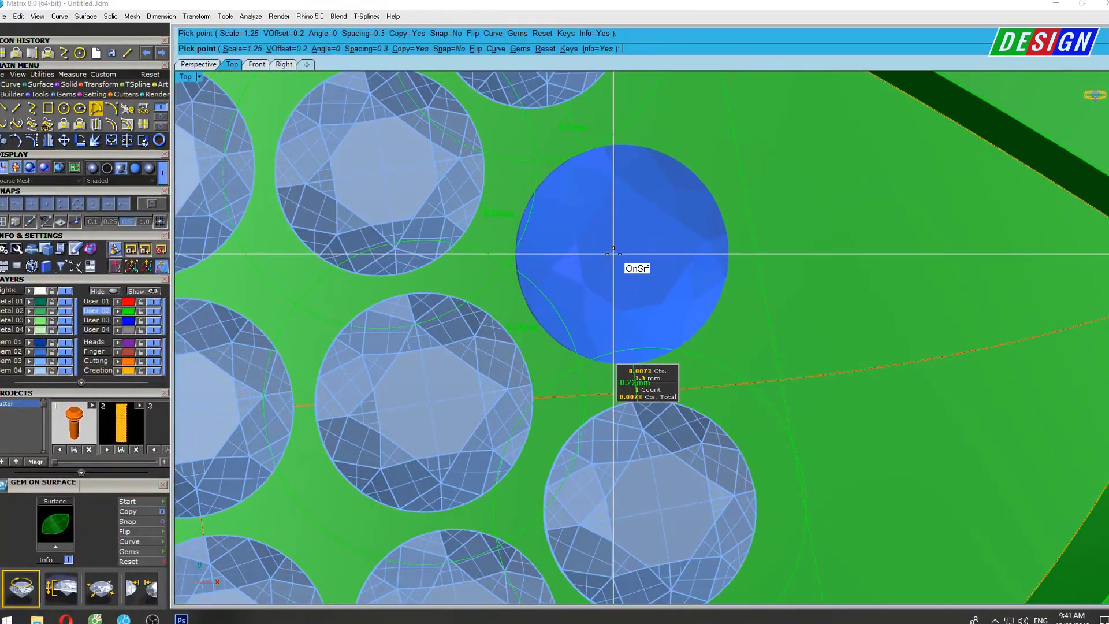
scroll(608, 247, up, 2)
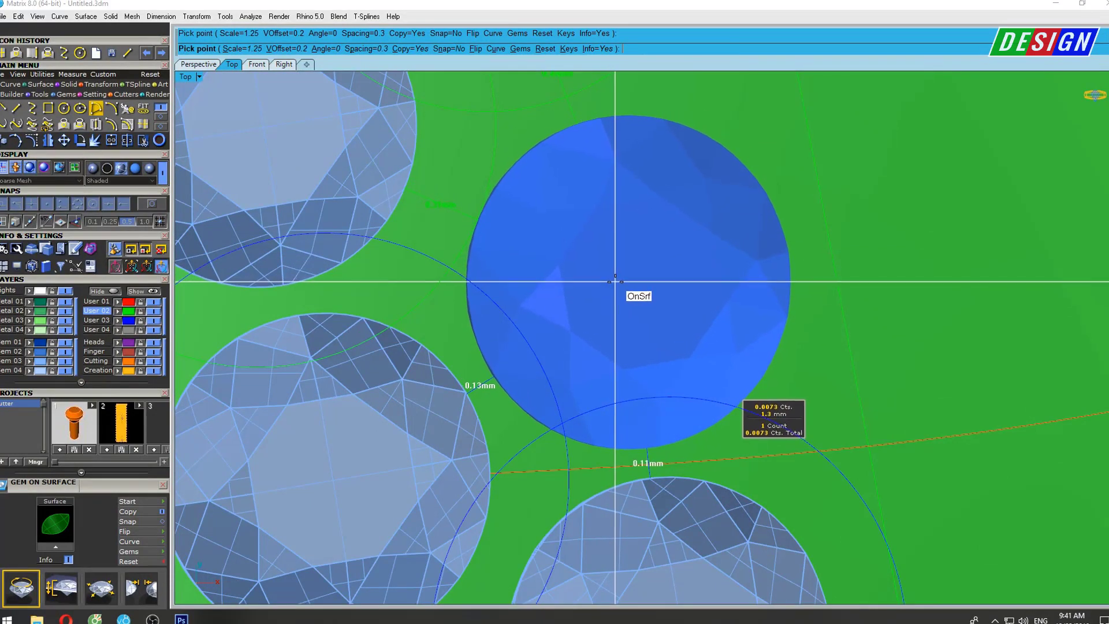
click(614, 279)
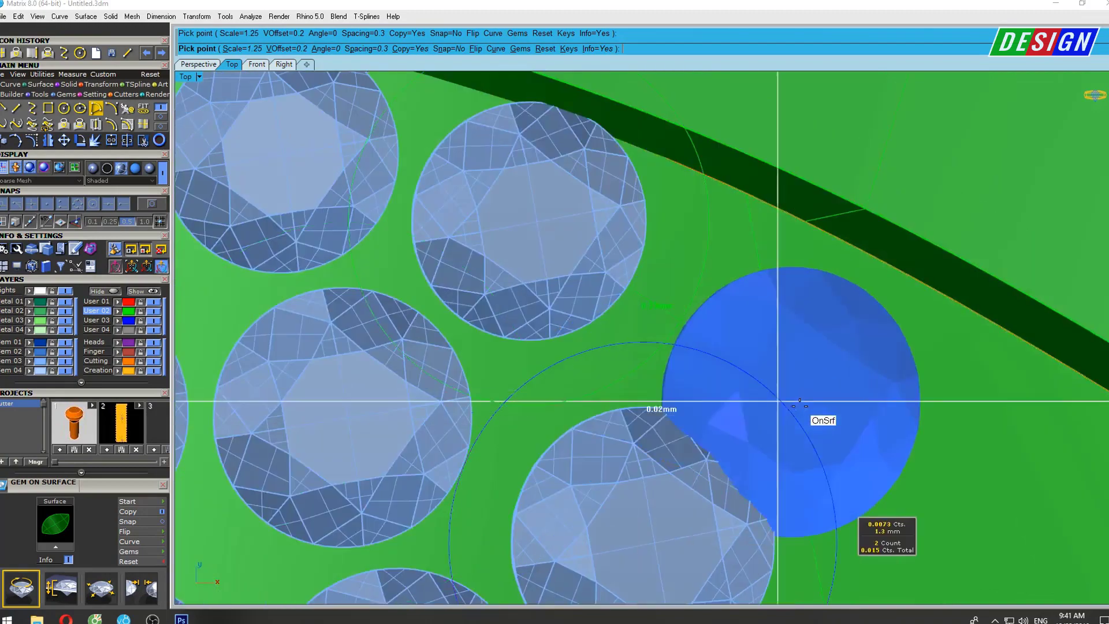
scroll(583, 187, down, 3)
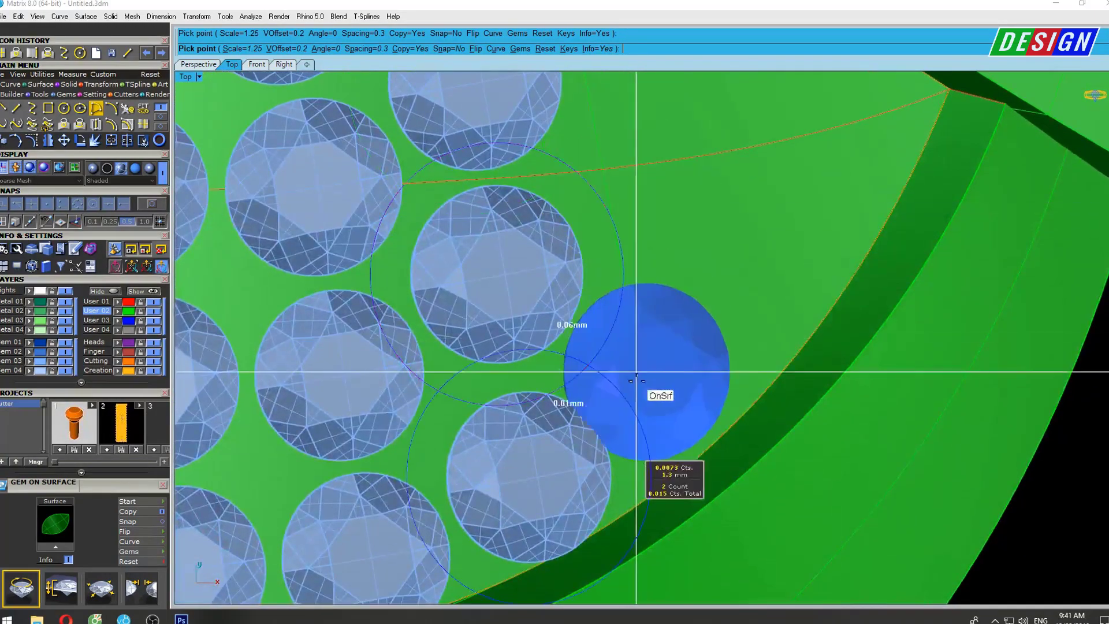
scroll(577, 322, up, 3)
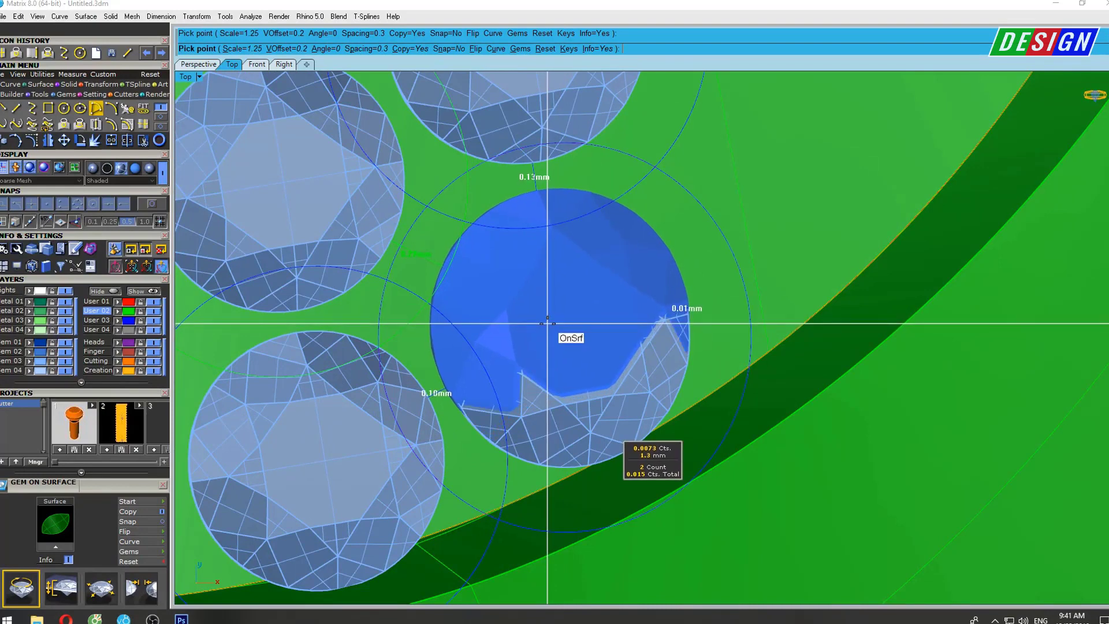
click(547, 322)
key(Return)
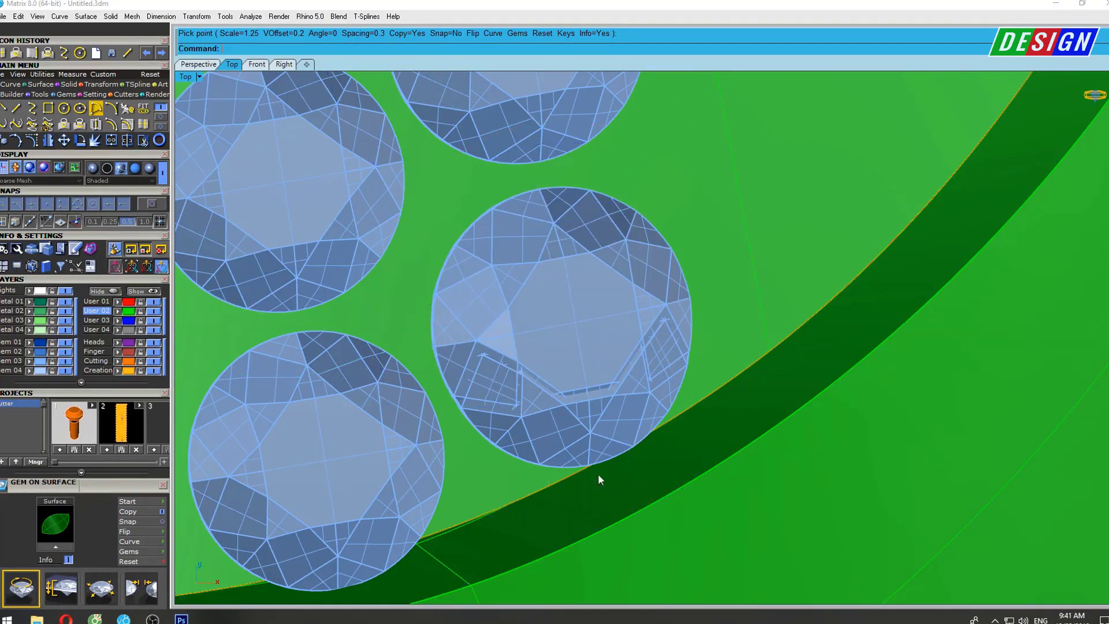
Delete the overlapping gem, then place two more gems in the open space near the band edge.
click(585, 458)
key(Return)
key(Delete)
key(Return)
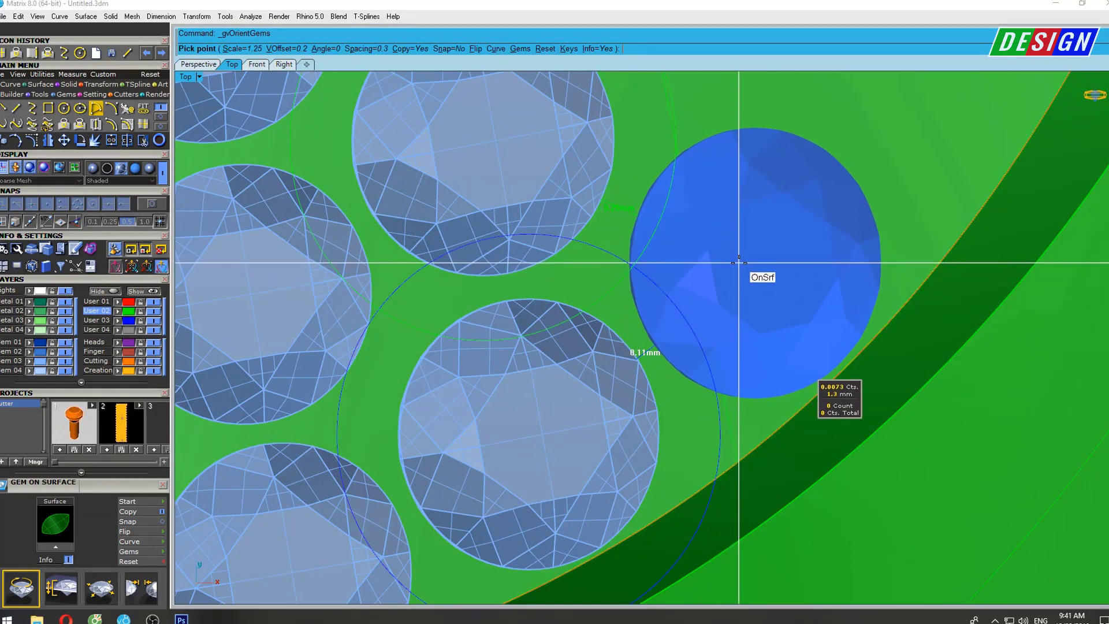
click(739, 262)
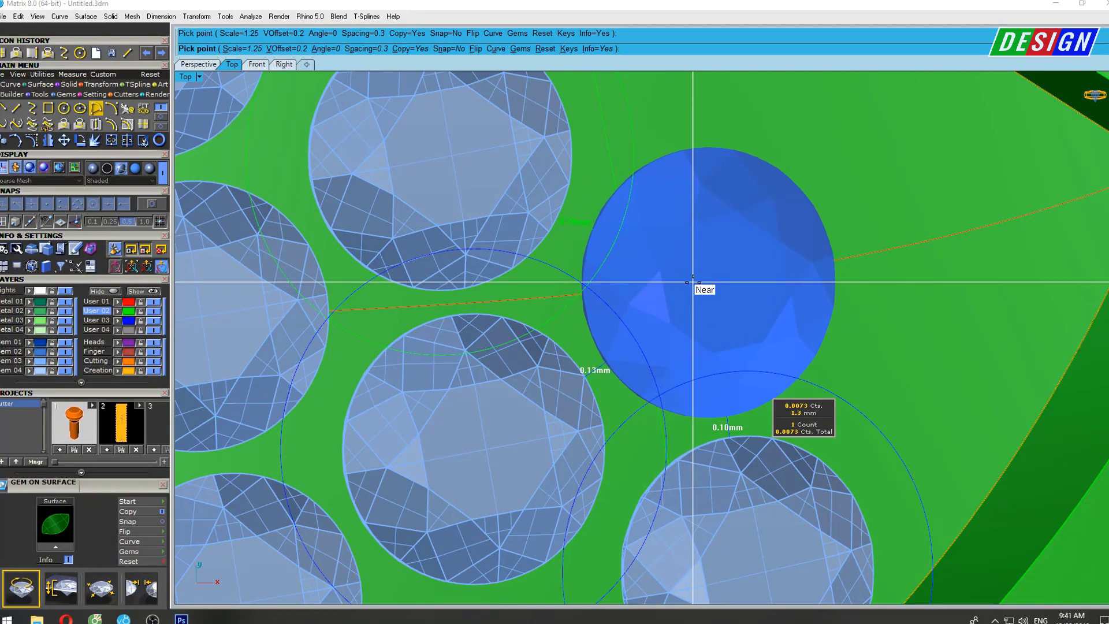
click(693, 282)
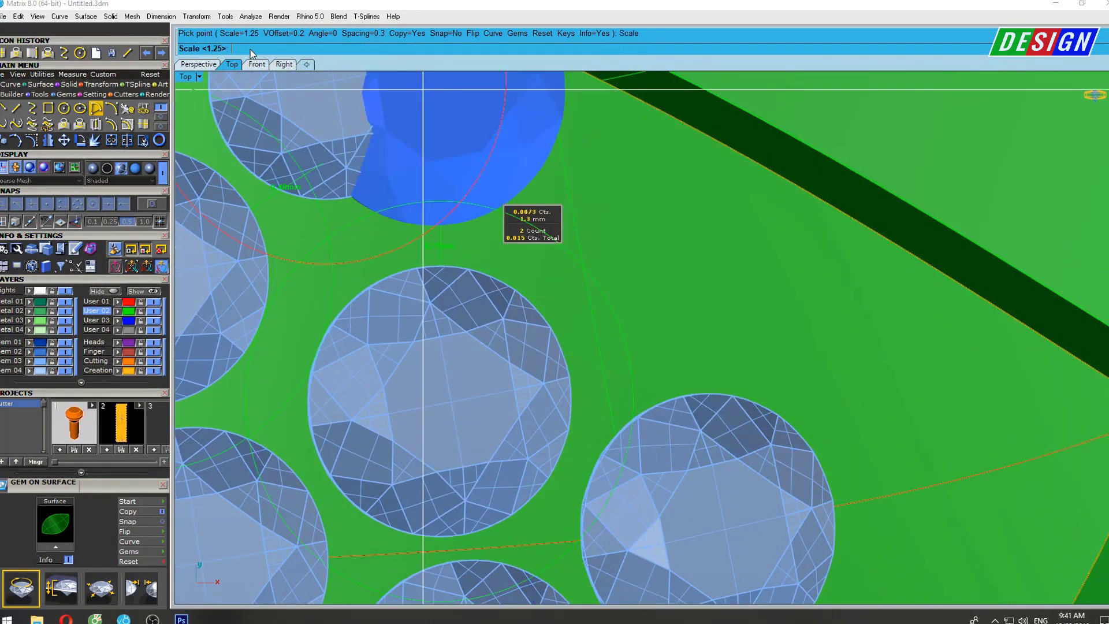
Place a 1.2 mm gem near the band edge.
text(1.2)
key(Return)
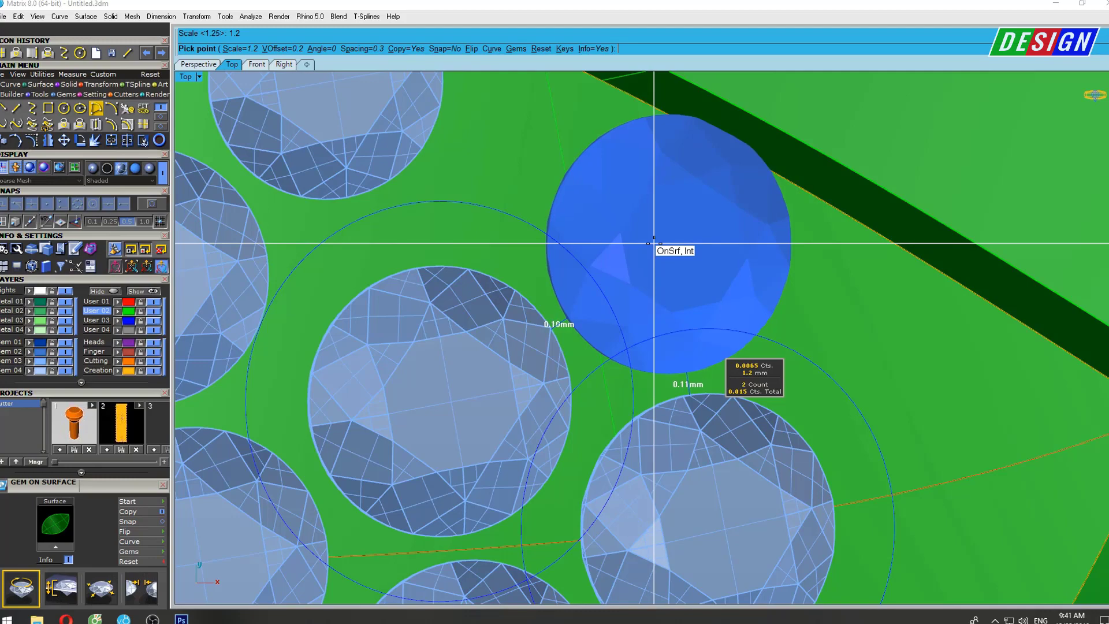
click(654, 243)
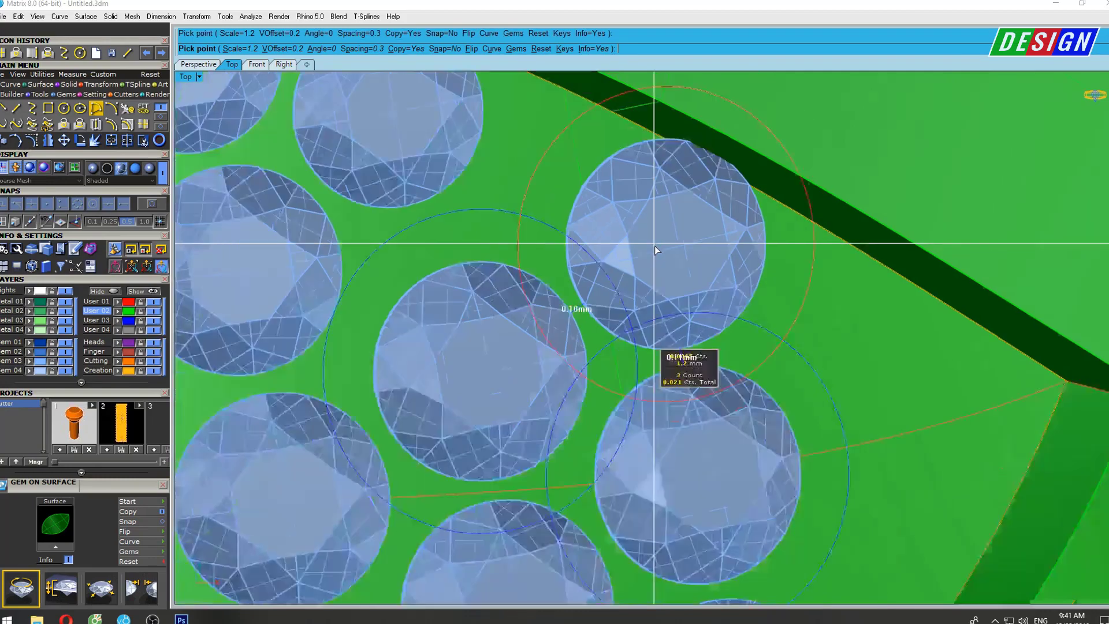
scroll(654, 245, down, 3)
scroll(577, 274, up, 2)
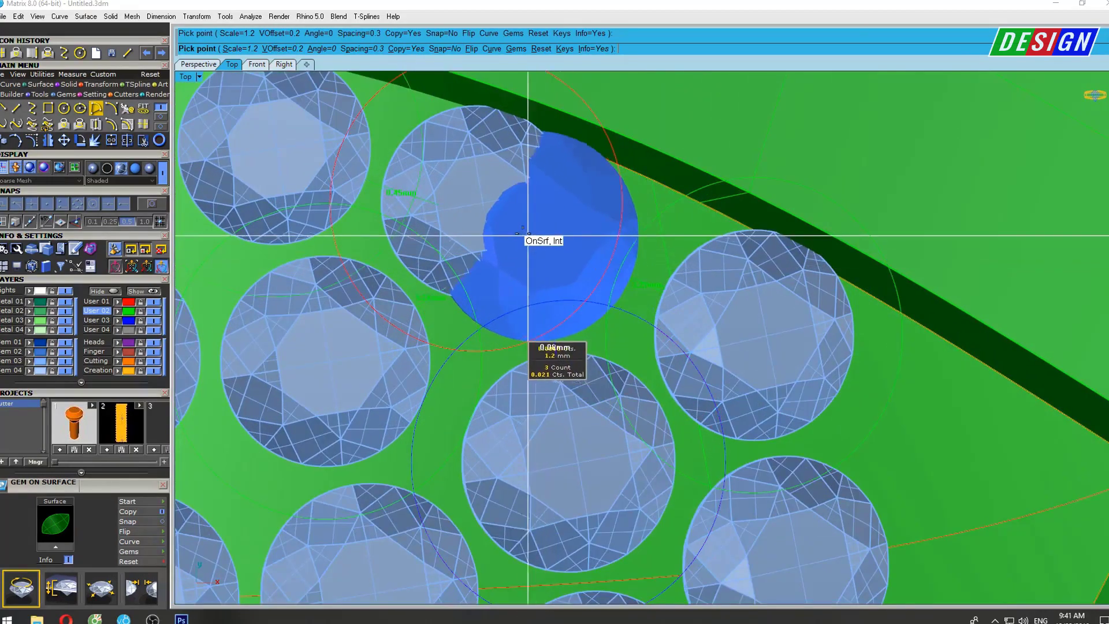
scroll(500, 223, up, 2)
scroll(500, 222, up, 1)
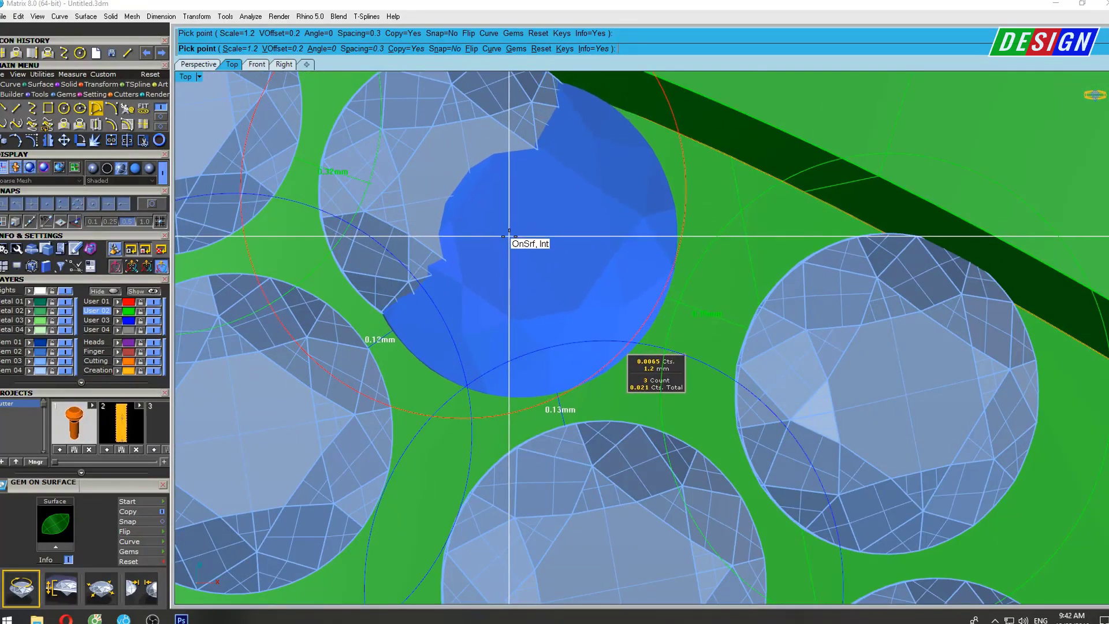
key(Escape)
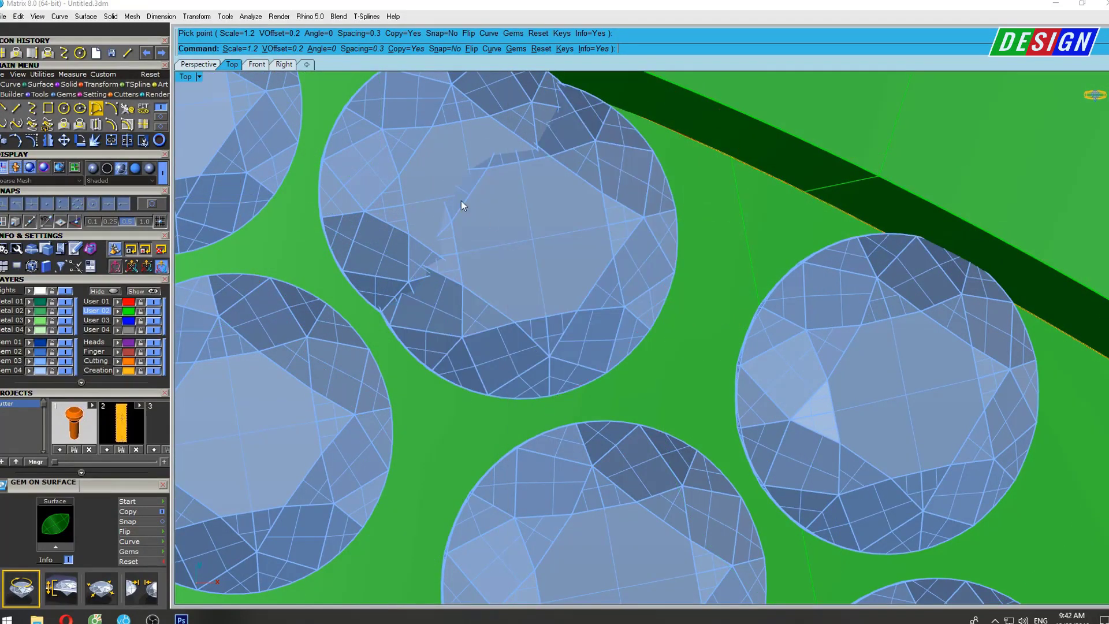
Select the overlapping top-left gem, then resume gem placement on the leaf surface.
click(461, 200)
scroll(404, 164, up, 1)
scroll(404, 165, down, 2)
scroll(492, 216, down, 1)
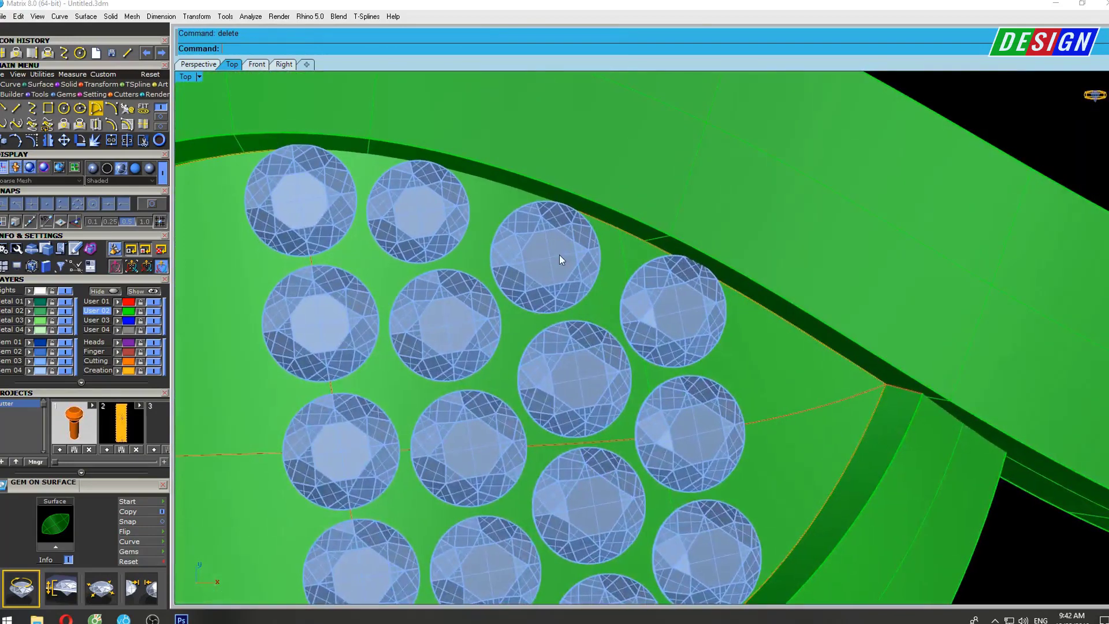
scroll(559, 254, down, 1)
scroll(602, 302, up, 2)
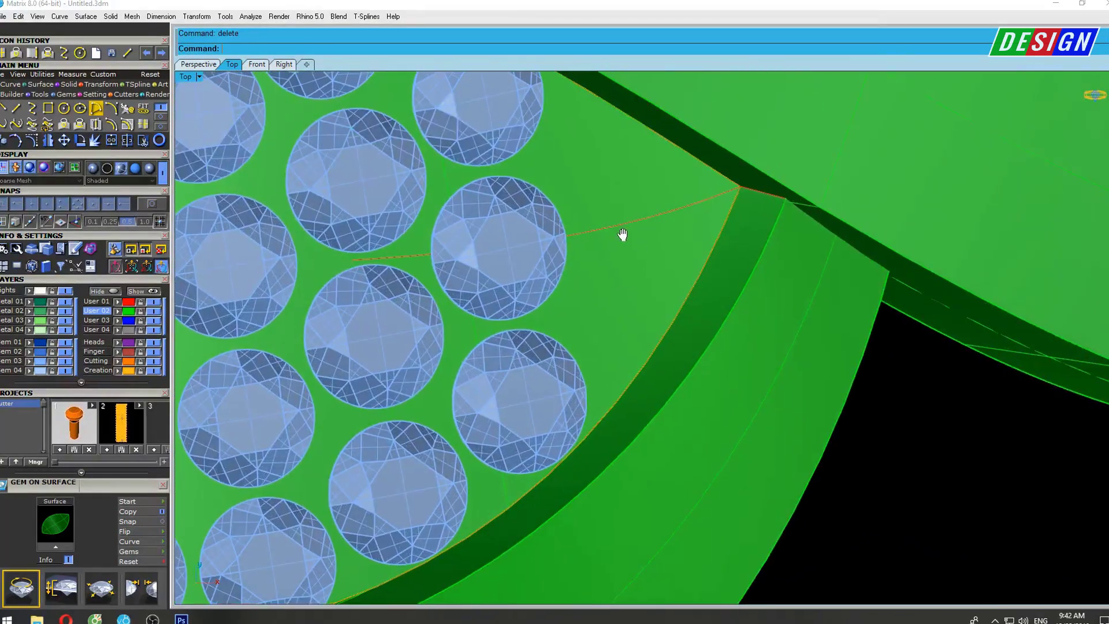
scroll(621, 235, up, 2)
click(604, 168)
key(Return)
text(1.1)
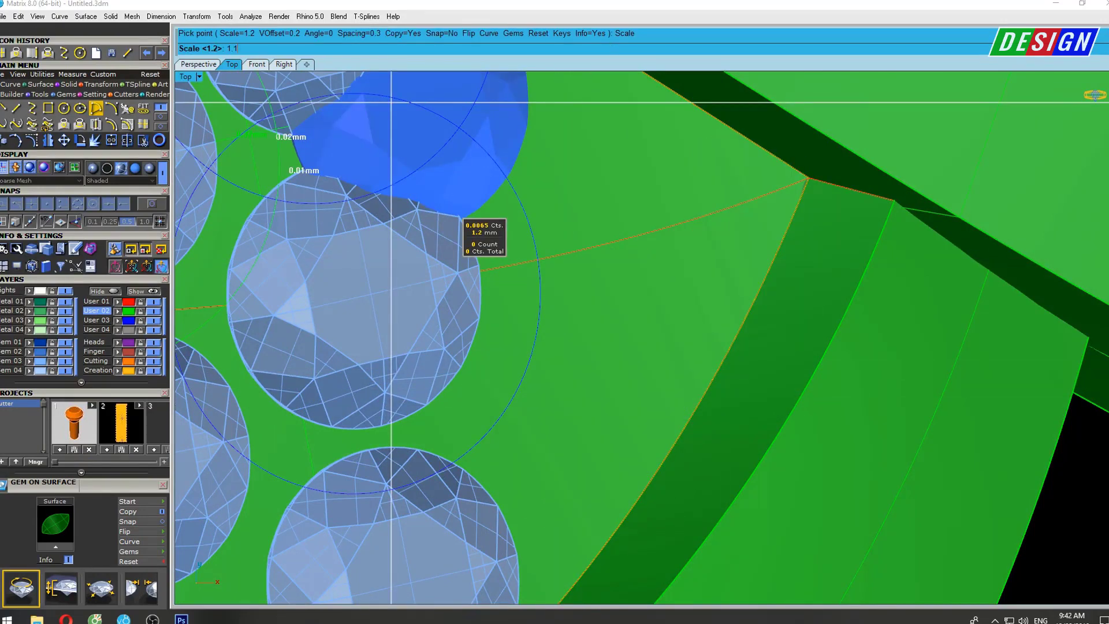
Place a 1.1 mm gem near the edge of the eye.
key(Return)
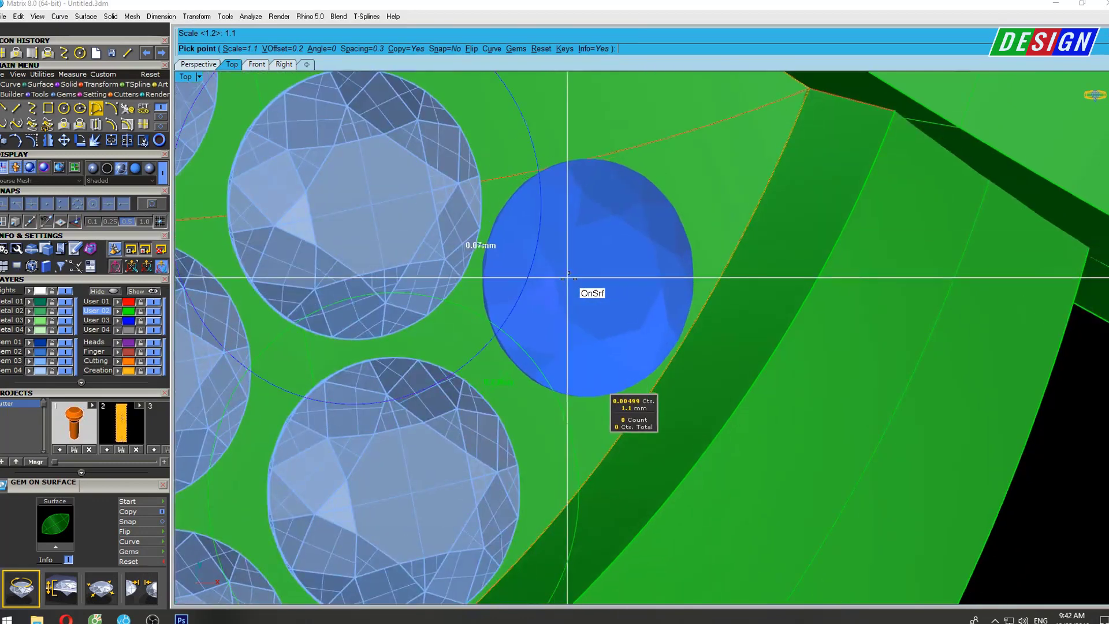
scroll(569, 277, up, 3)
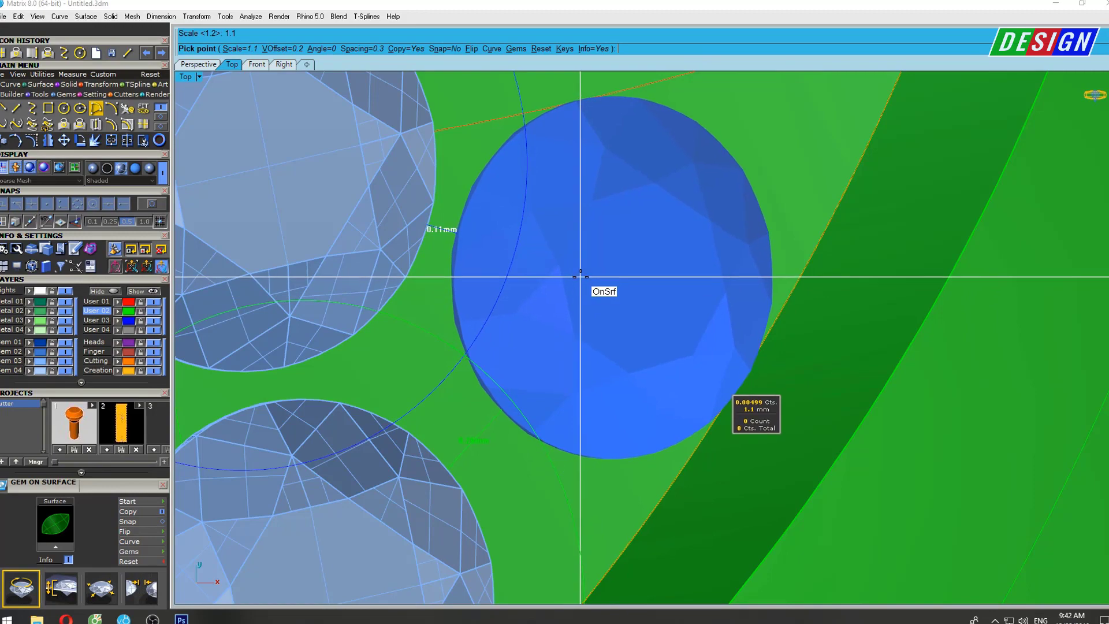
click(580, 276)
scroll(600, 155, down, 3)
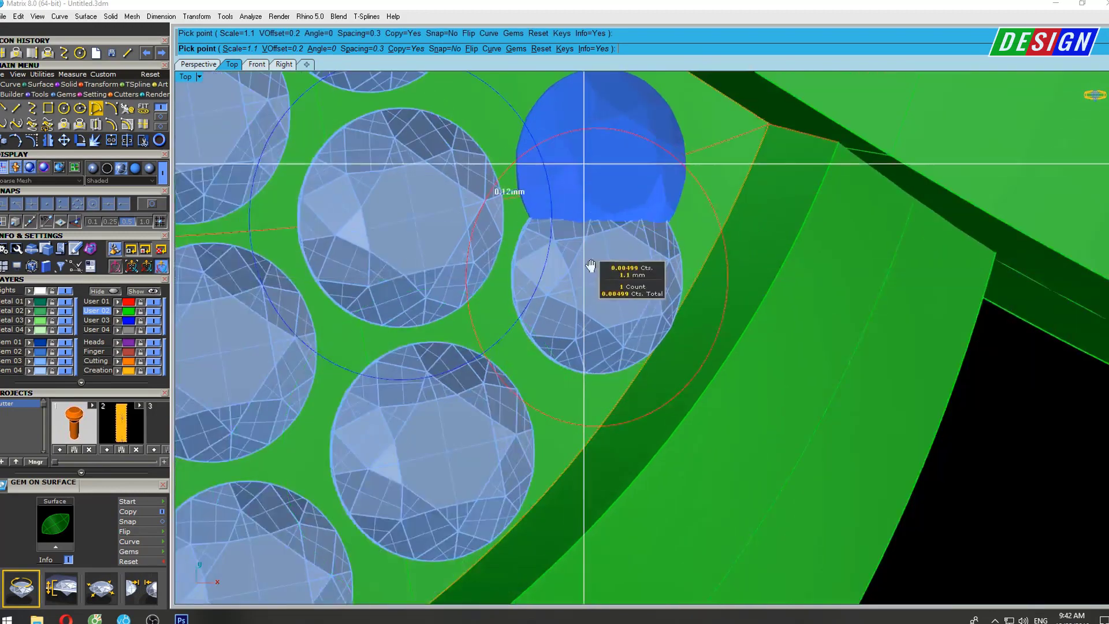
scroll(601, 381, up, 2)
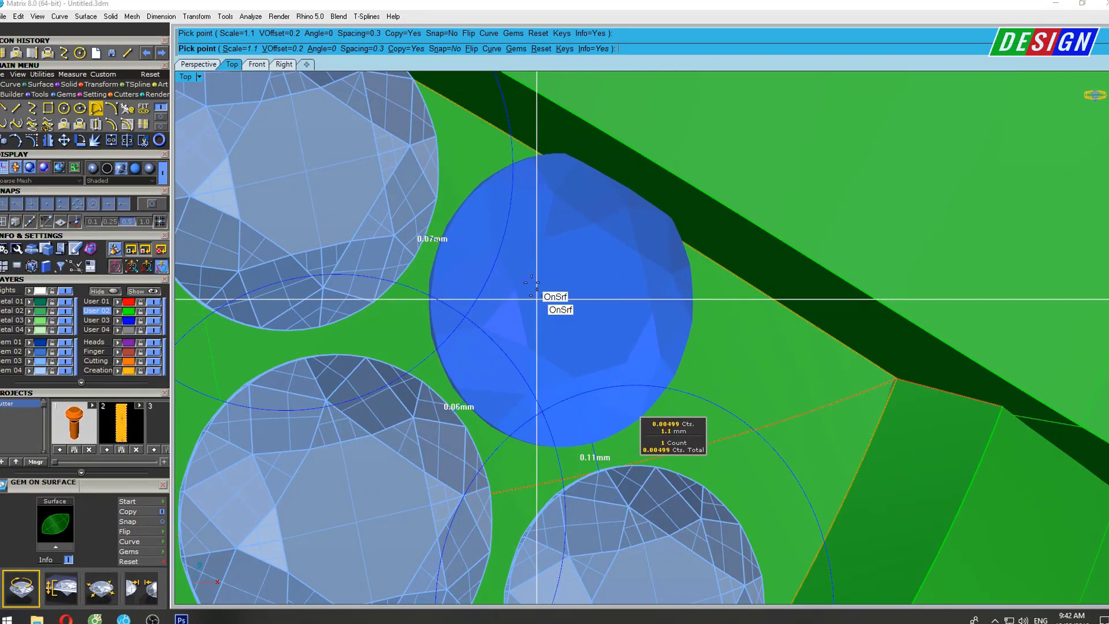
Place a final 1 mm gem on the centre surface and finish placing gems.
click(236, 49)
text(1)
key(Return)
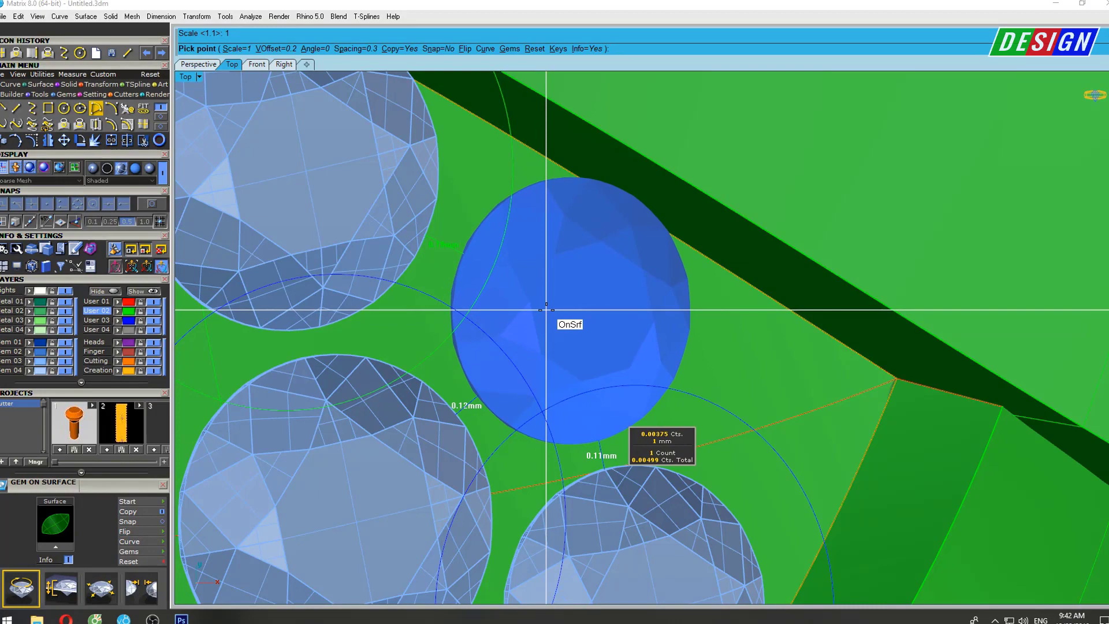
click(547, 310)
key(ctrl+F4)
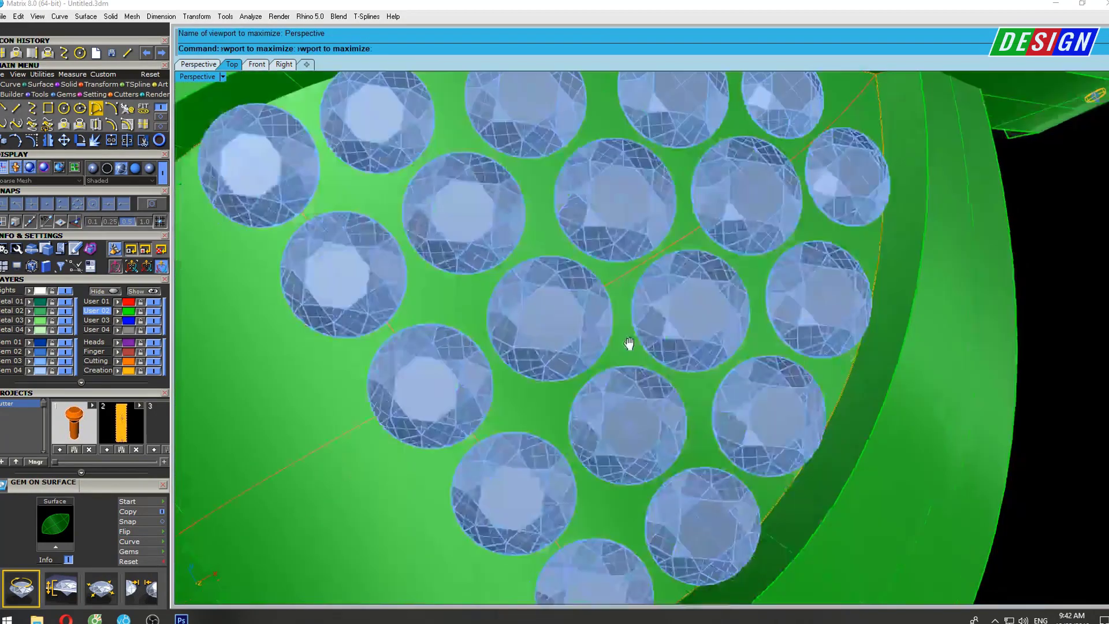
scroll(629, 343, down, 5)
mouse_move(629, 343)
right_down()
mouse_move(816, 325)
mouse_move(669, 330)
mouse_move(650, 197)
right_up()
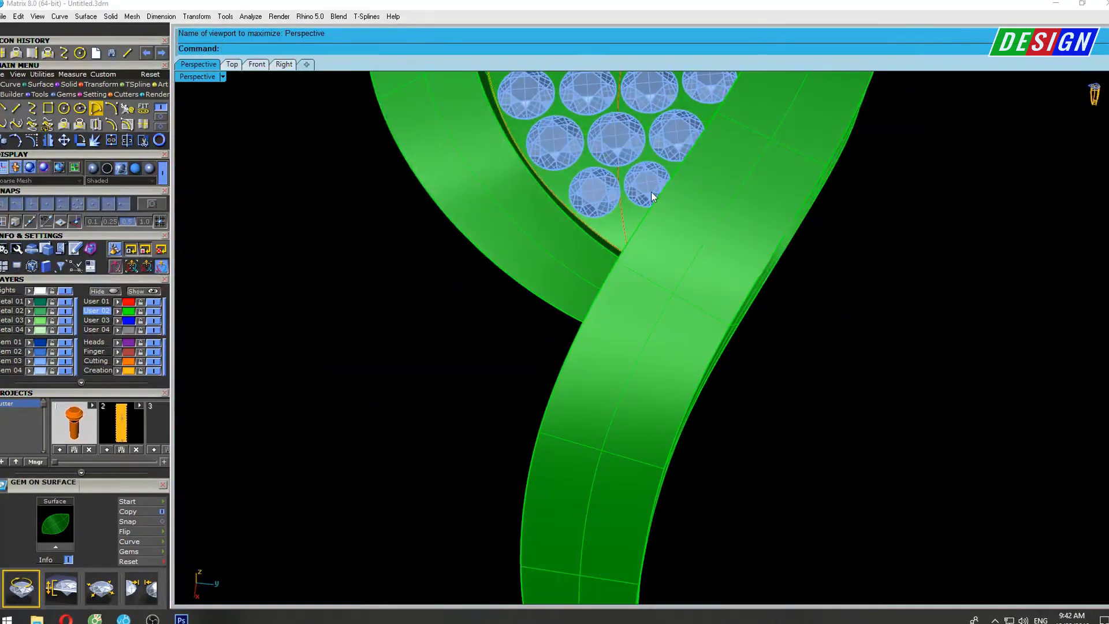
scroll(650, 196, up, 3)
scroll(698, 297, up, 2)
scroll(812, 388, up, 3)
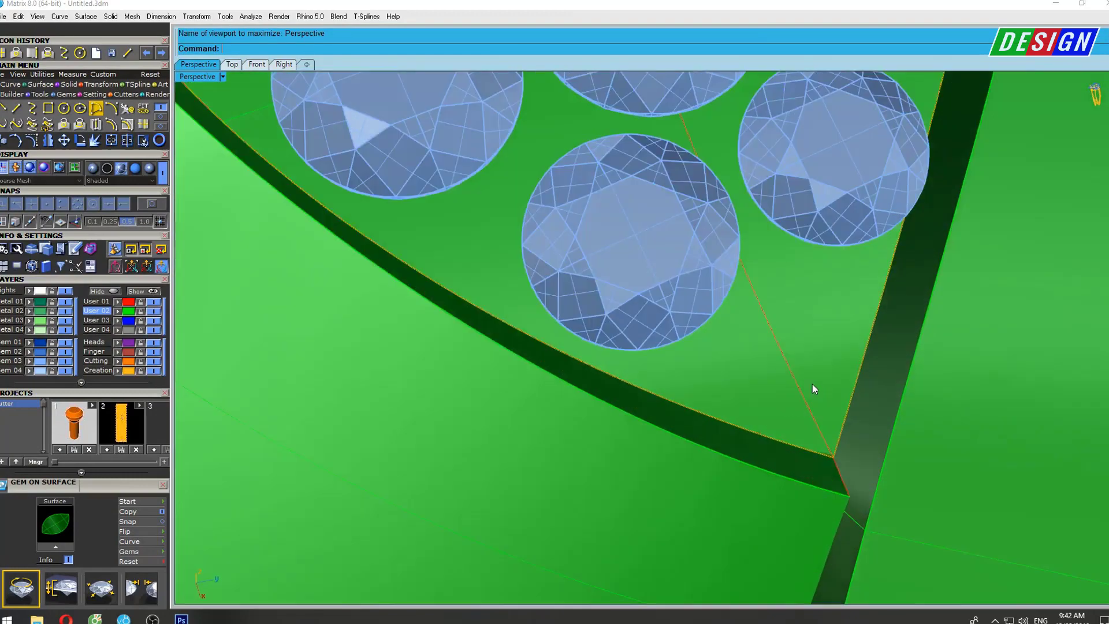
scroll(812, 388, down, 5)
key(ctrl+F1)
scroll(694, 328, up, 3)
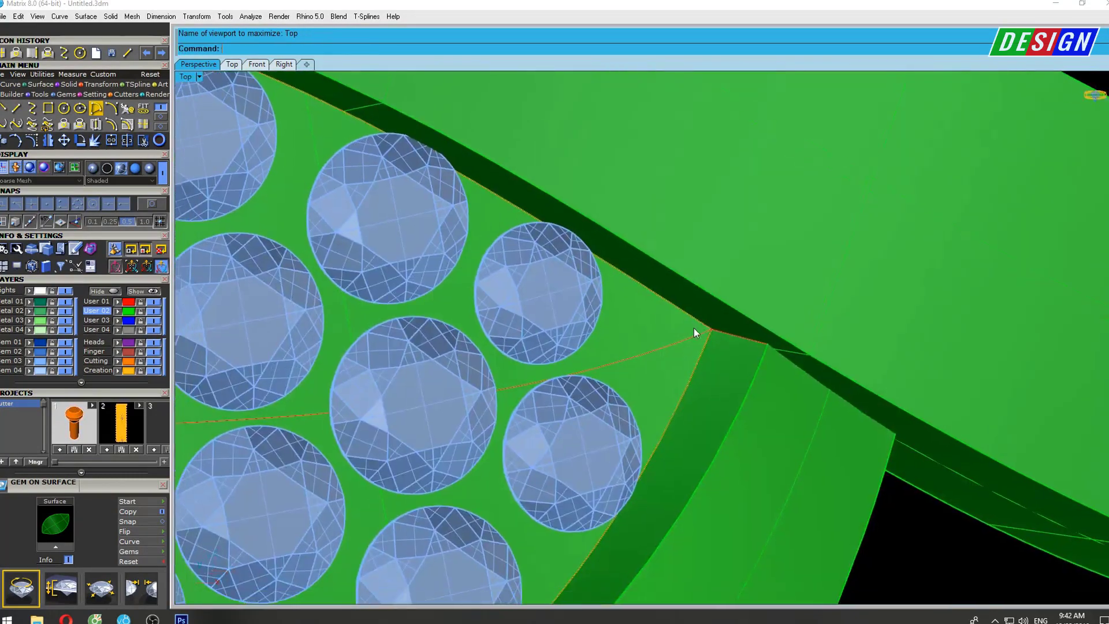
scroll(694, 328, down, 5)
click(93, 168)
right_drag(738, 344, 789, 293)
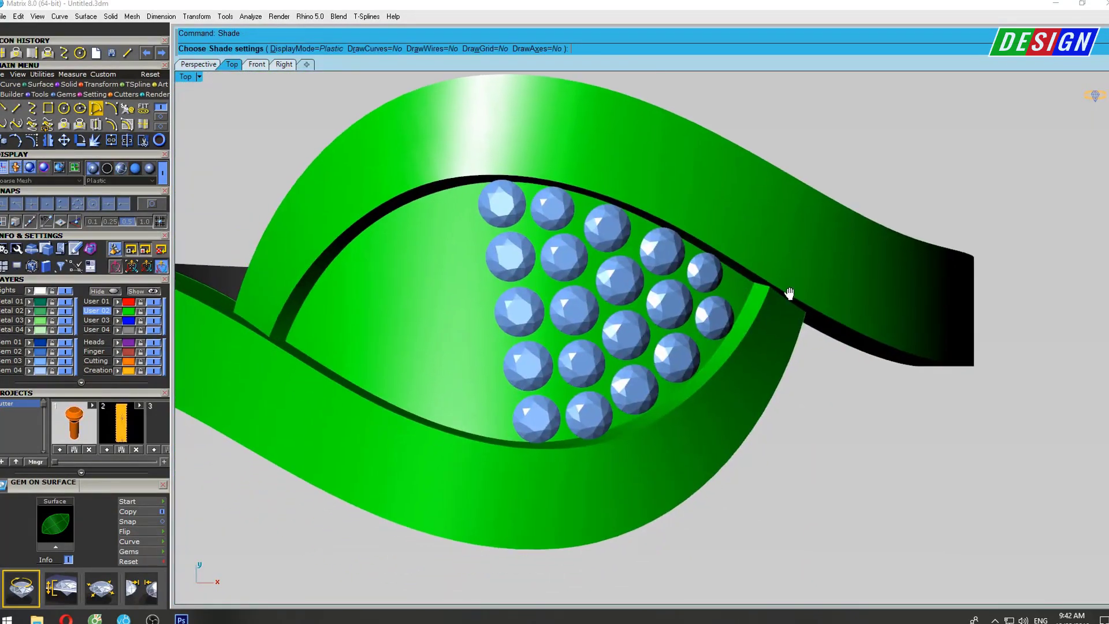
scroll(732, 303, up, 3)
key(Escape)
scroll(771, 279, down, 3)
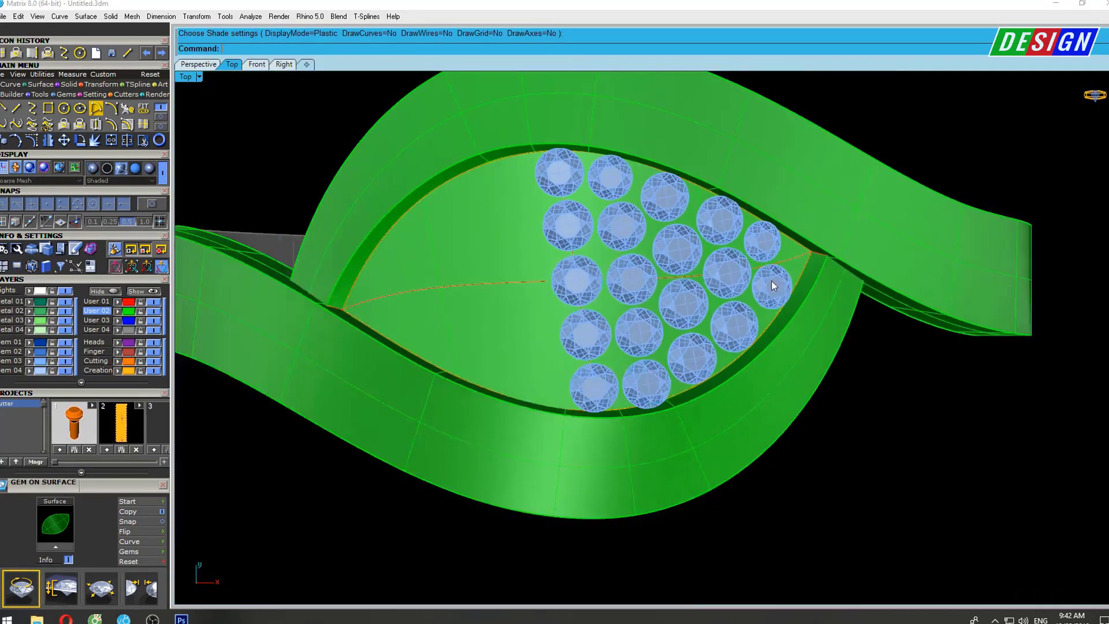
scroll(772, 286, down, 2)
scroll(716, 295, down, 1)
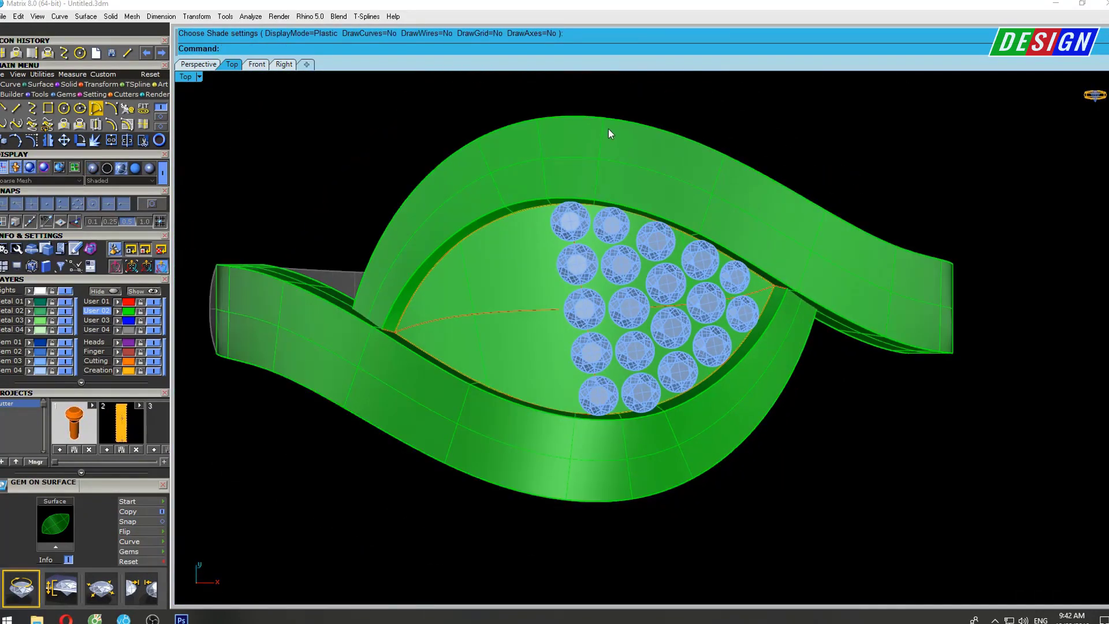
drag(587, 101, 805, 458)
scroll(717, 368, up, 3)
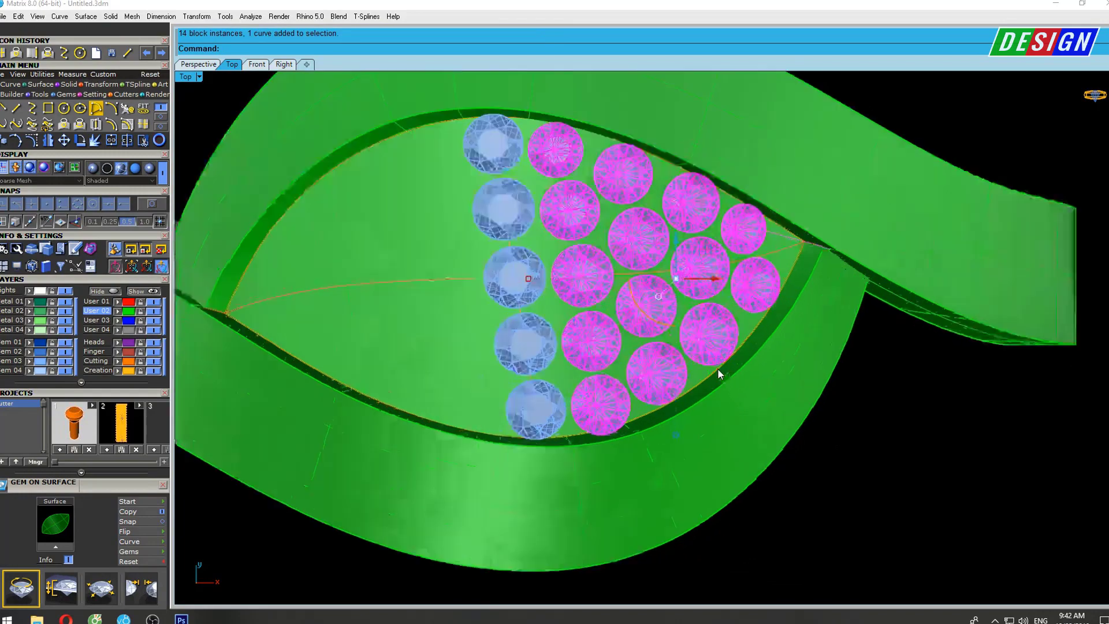
scroll(718, 368, down, 2)
key(ctrl+F4)
scroll(671, 290, down, 5)
key(space)
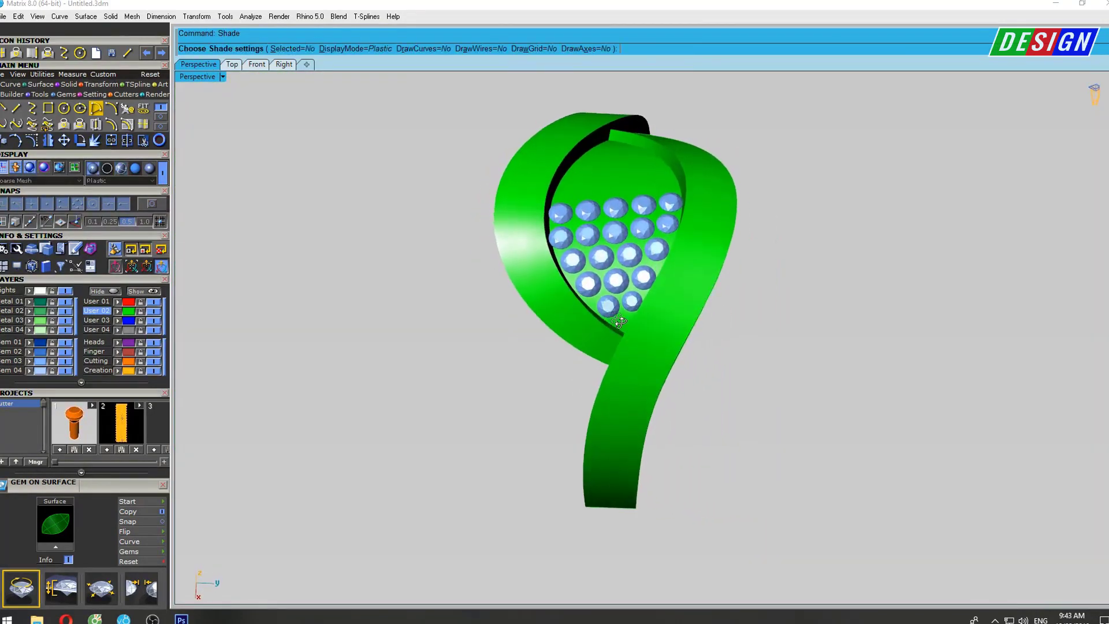
key(Escape)
key(ctrl+F1)
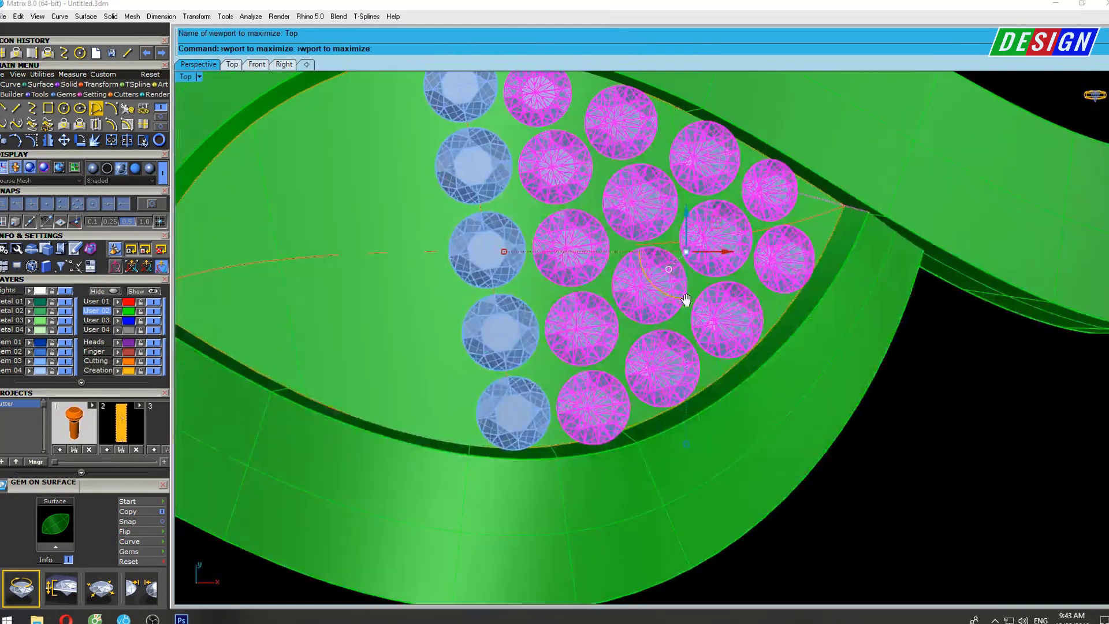
scroll(681, 295, down, 2)
right_drag(681, 289, 648, 289)
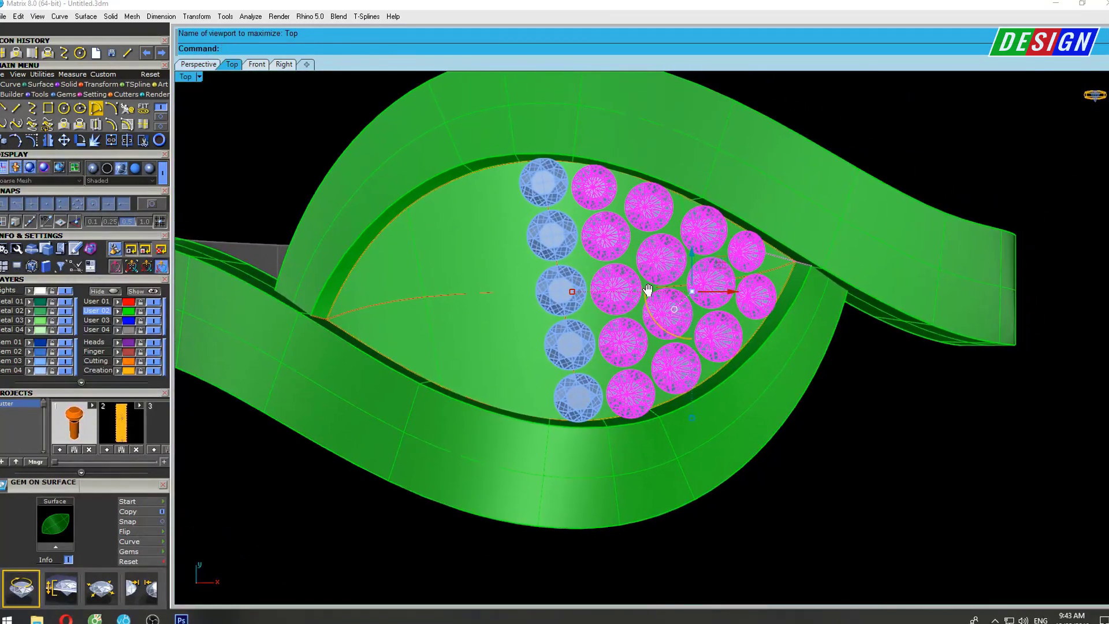
key(Escape)
mouse_move(697, 324)
right_down()
mouse_move(677, 324)
mouse_move(962, 393)
mouse_move(859, 346)
right_up()
key(ctrl+F4)
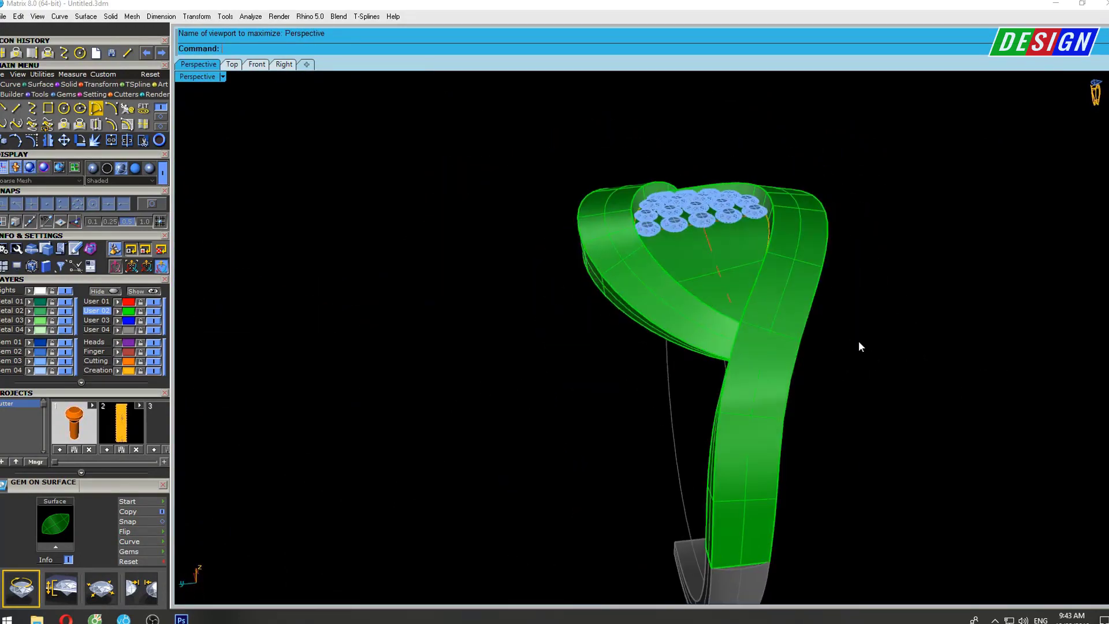
mouse_move(755, 363)
right_down()
mouse_move(706, 302)
mouse_move(803, 355)
mouse_move(810, 420)
mouse_move(726, 250)
mouse_move(699, 243)
mouse_move(718, 250)
mouse_move(752, 398)
mouse_move(682, 361)
mouse_move(711, 388)
mouse_move(695, 314)
mouse_move(658, 375)
right_up()
scroll(658, 376, up, 2)
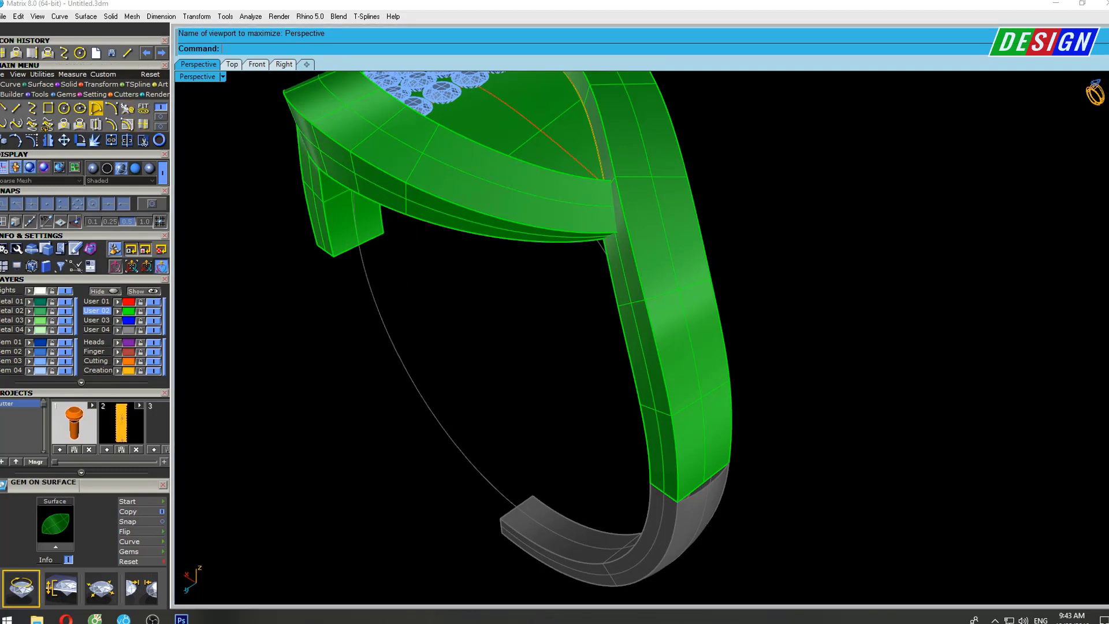
Duplicate the outer shank band edge and offset it 0.3 along the band surface.
click(142, 124)
click(656, 353)
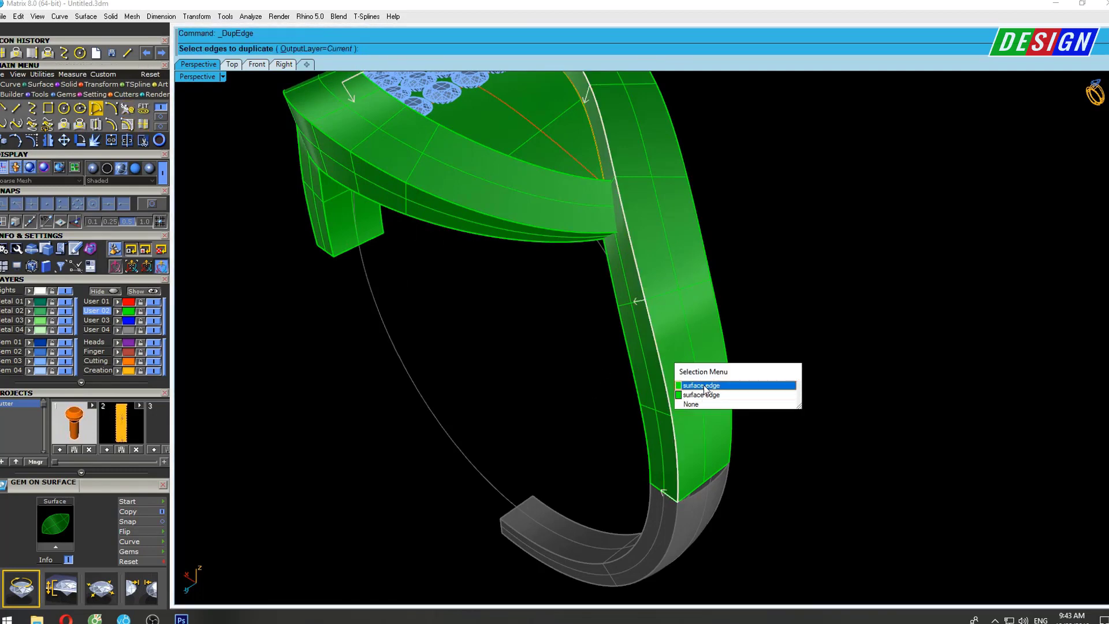
click(691, 384)
right_drag(692, 317, 611, 317)
text(O)
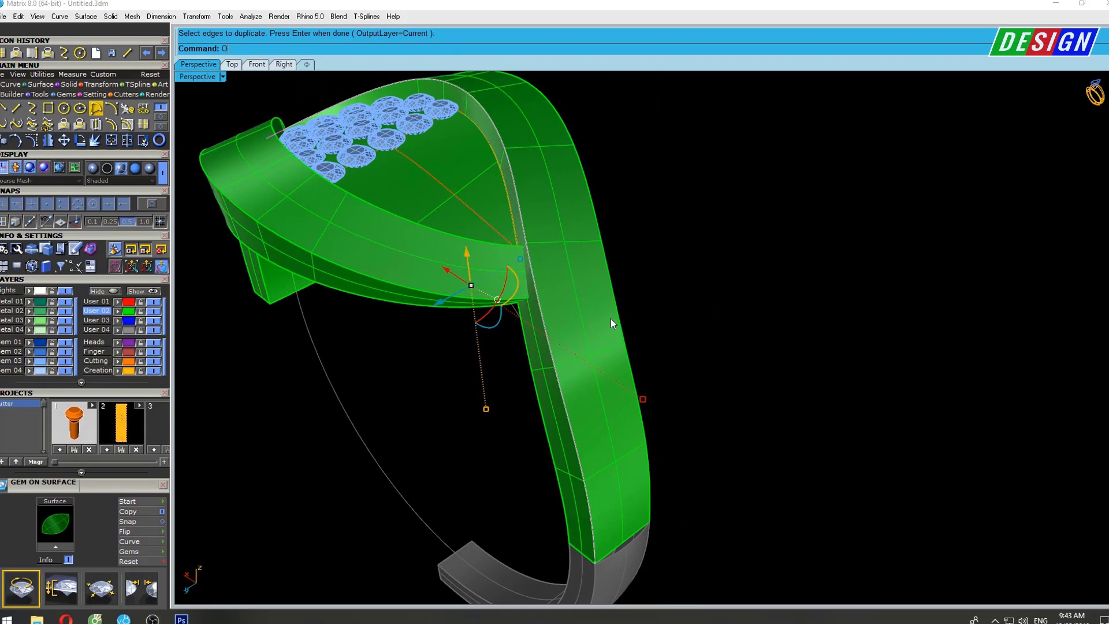
text(ffset)
key(Down)
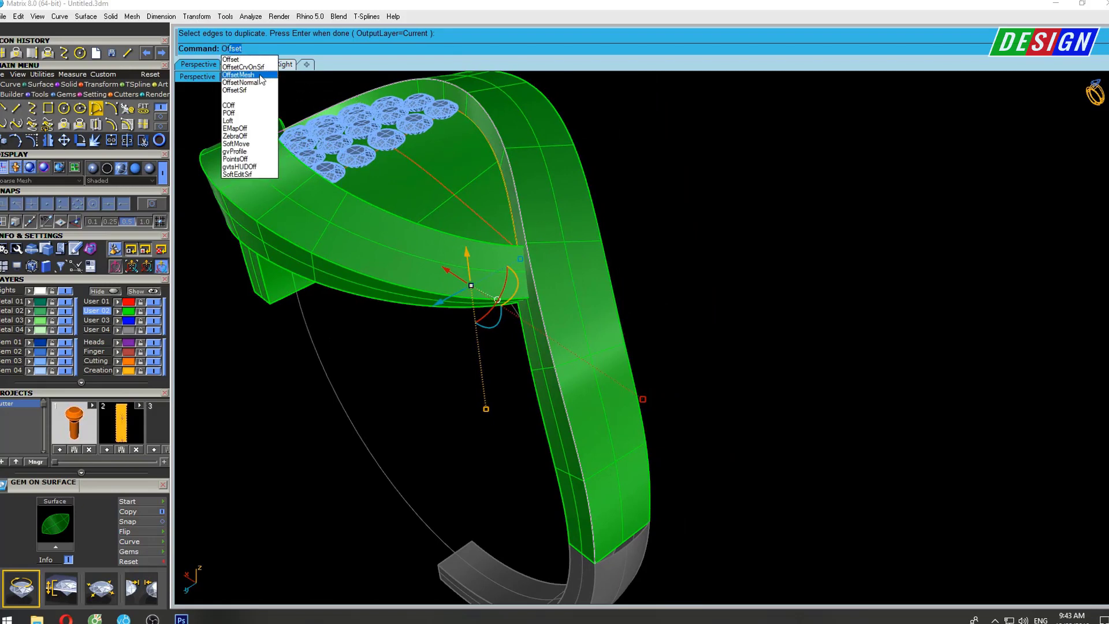
key(Return)
click(572, 315)
right_drag(589, 314, 564, 316)
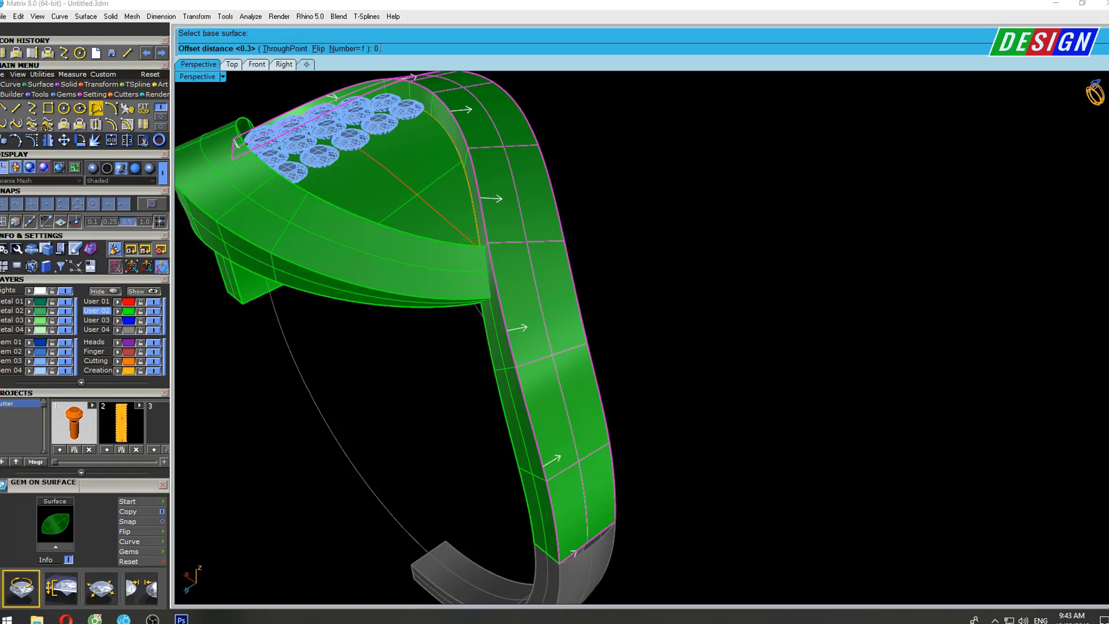
key(Return)
mouse_move(584, 346)
right_down()
mouse_move(573, 341)
mouse_move(609, 306)
right_up()
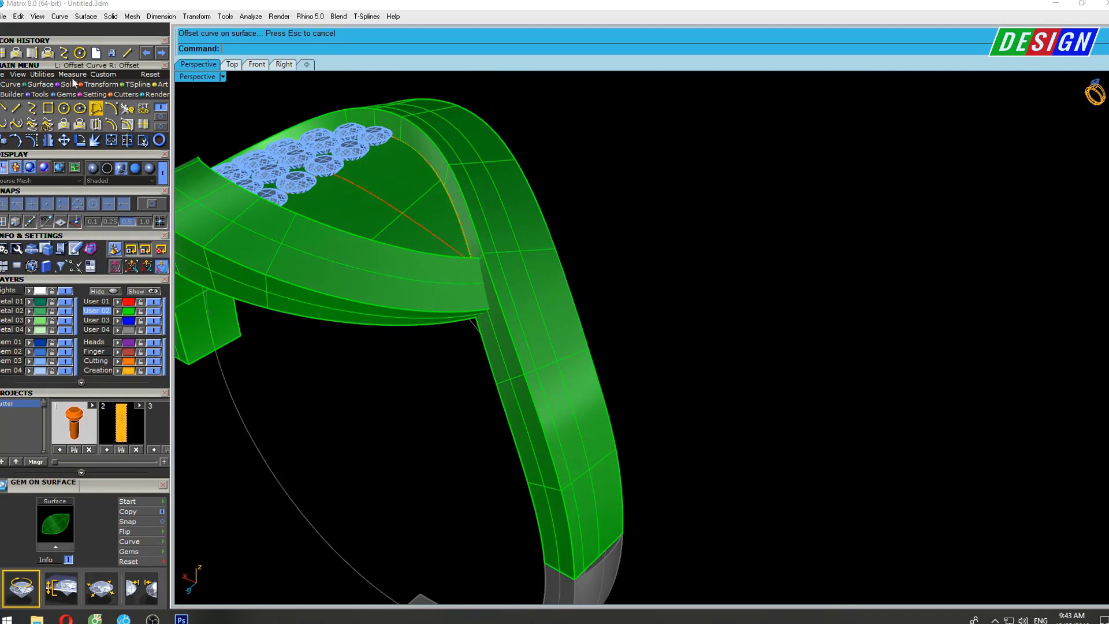
Duplicate the other band edge, offset it 0.5 inward with Flip, and select an offset curve.
right_click(633, 306)
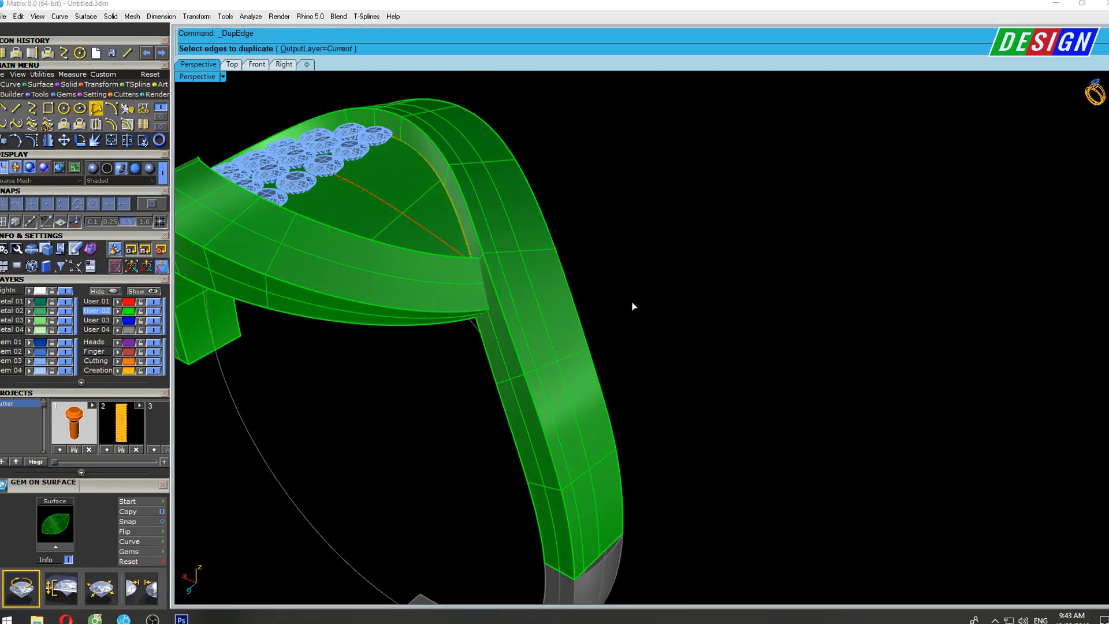
click(579, 306)
click(612, 327)
key(Return)
right_drag(635, 258, 542, 238)
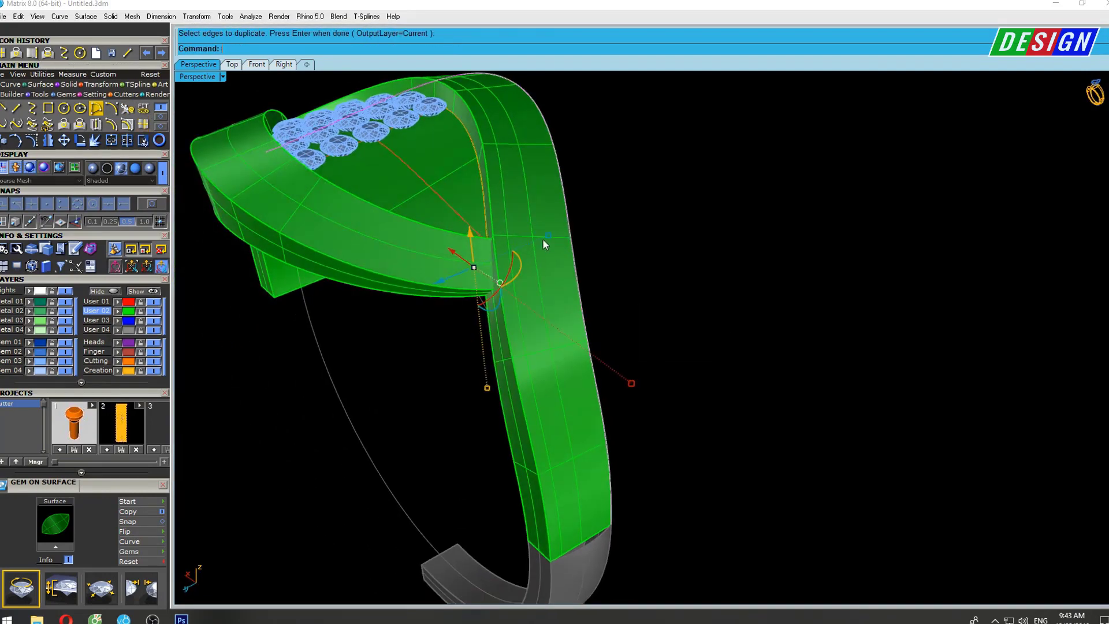
right_drag(492, 208, 491, 236)
text(Offset)
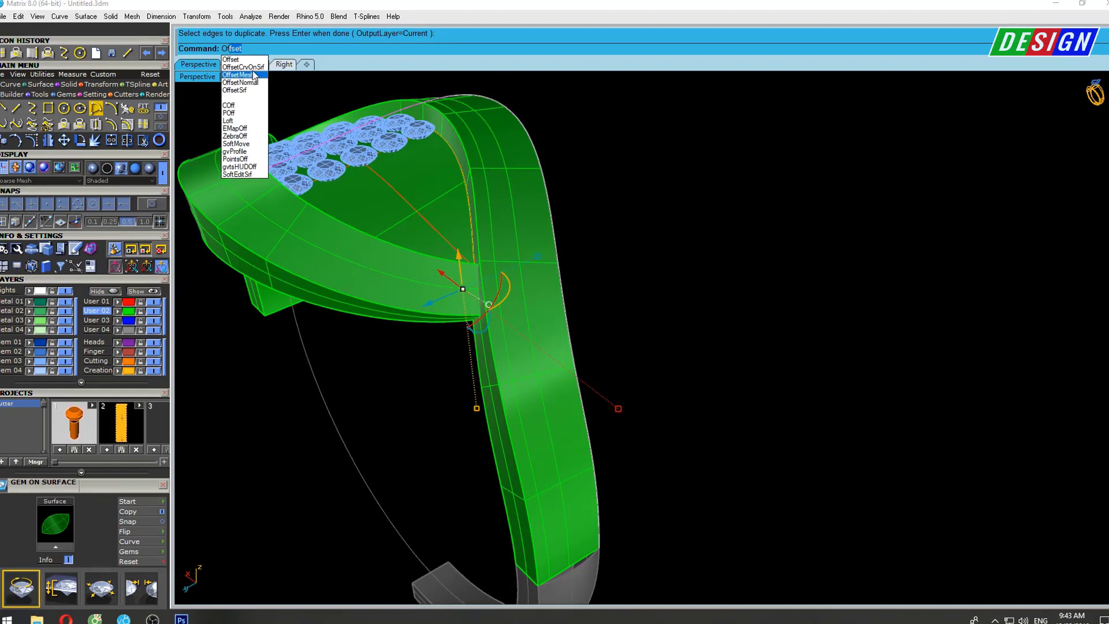
click(243, 67)
click(550, 290)
mouse_move(550, 290)
right_down()
mouse_move(600, 324)
mouse_move(592, 320)
right_up()
click(319, 50)
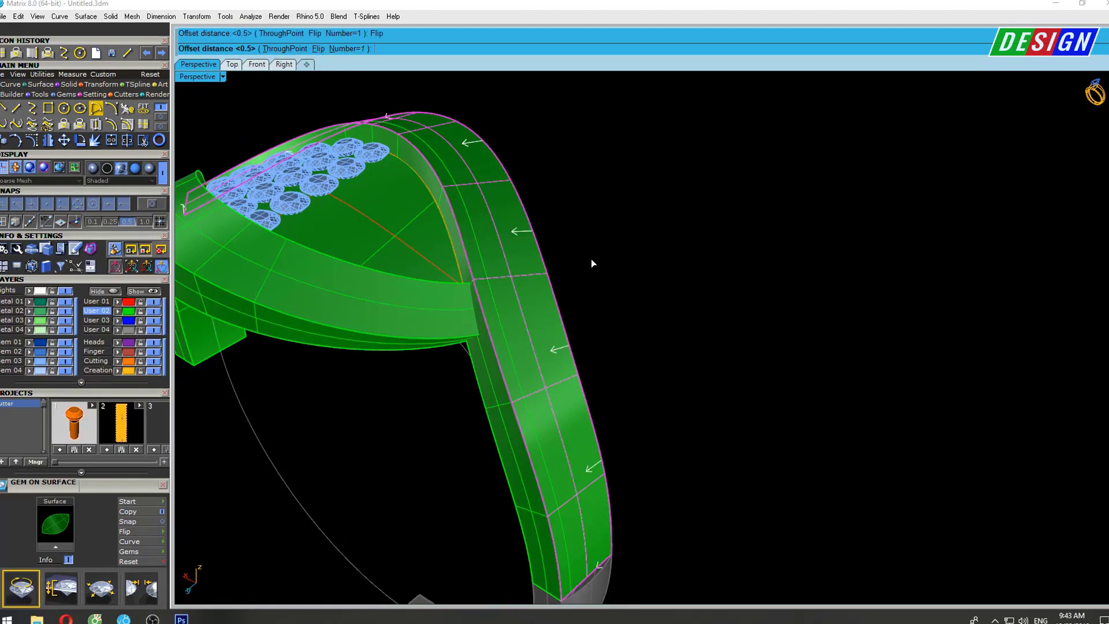
mouse_move(591, 259)
right_down()
mouse_move(596, 239)
mouse_move(576, 251)
mouse_move(559, 392)
mouse_move(558, 380)
right_up()
key(Return)
click(575, 389)
click(593, 413)
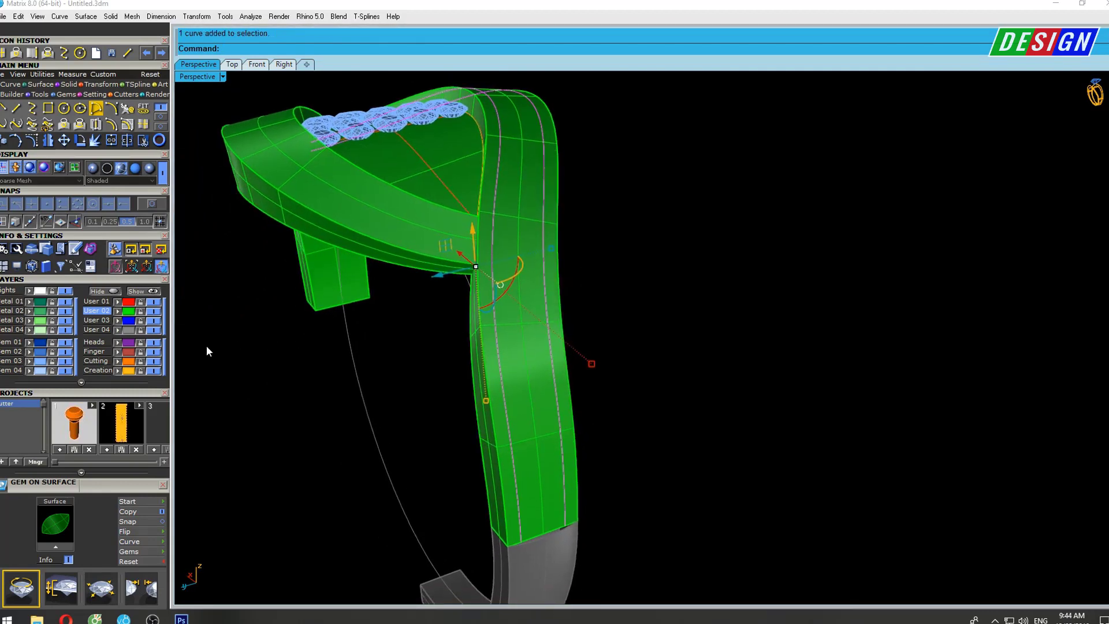
Rebuild the selected offset curve to 11 points at degree 3.
right_drag(566, 326, 615, 302)
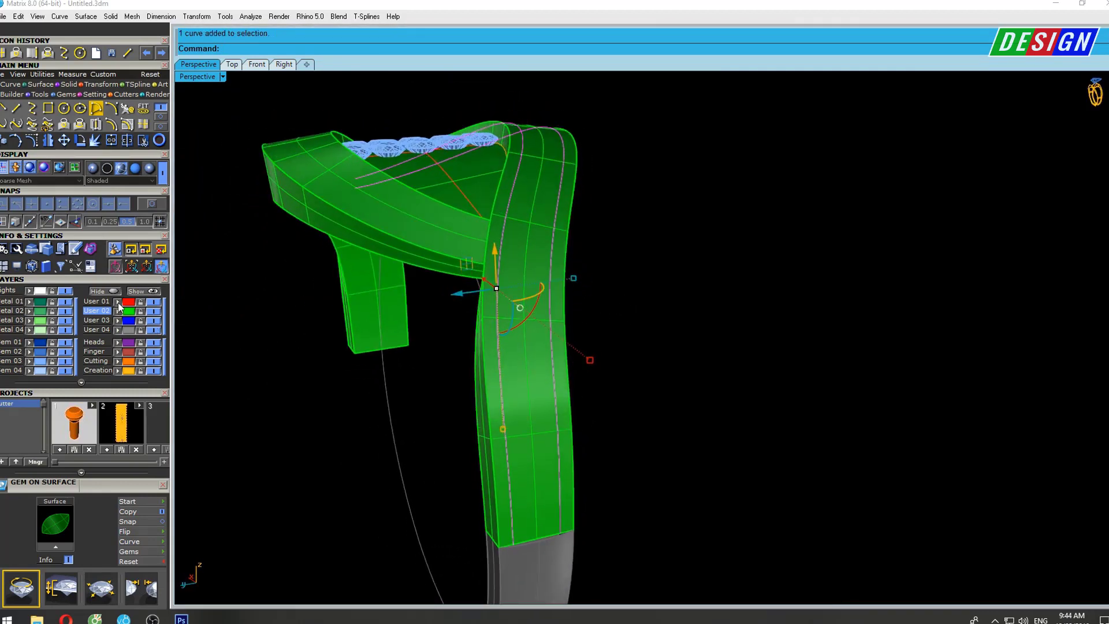
mouse_move(208, 341)
right_down()
mouse_move(659, 299)
mouse_move(607, 294)
mouse_move(631, 264)
right_up()
text(Reb)
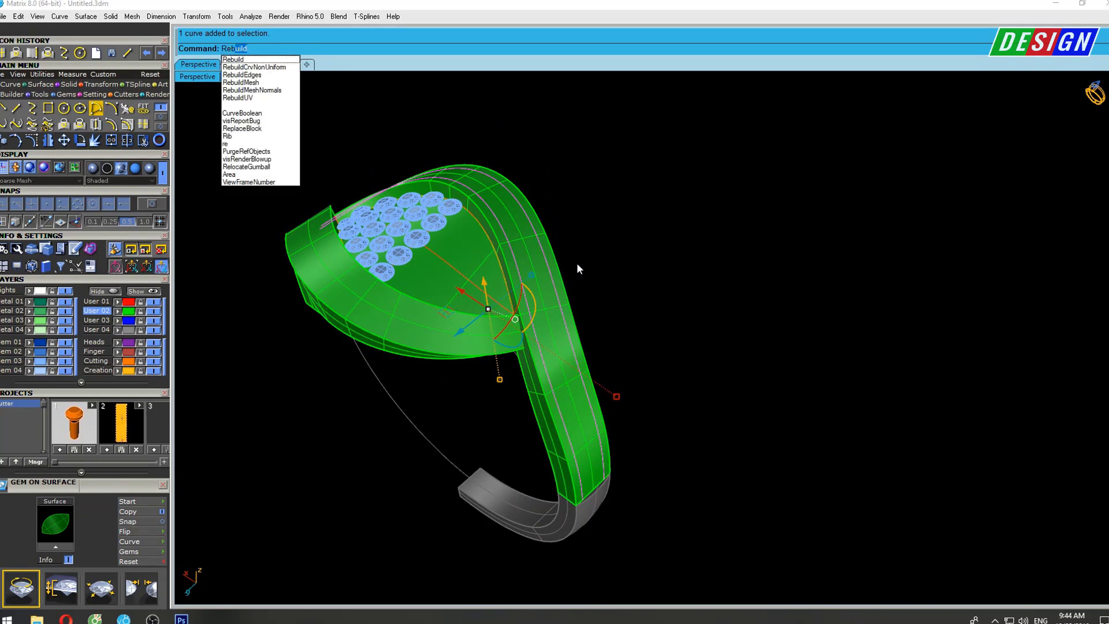
key(Return)
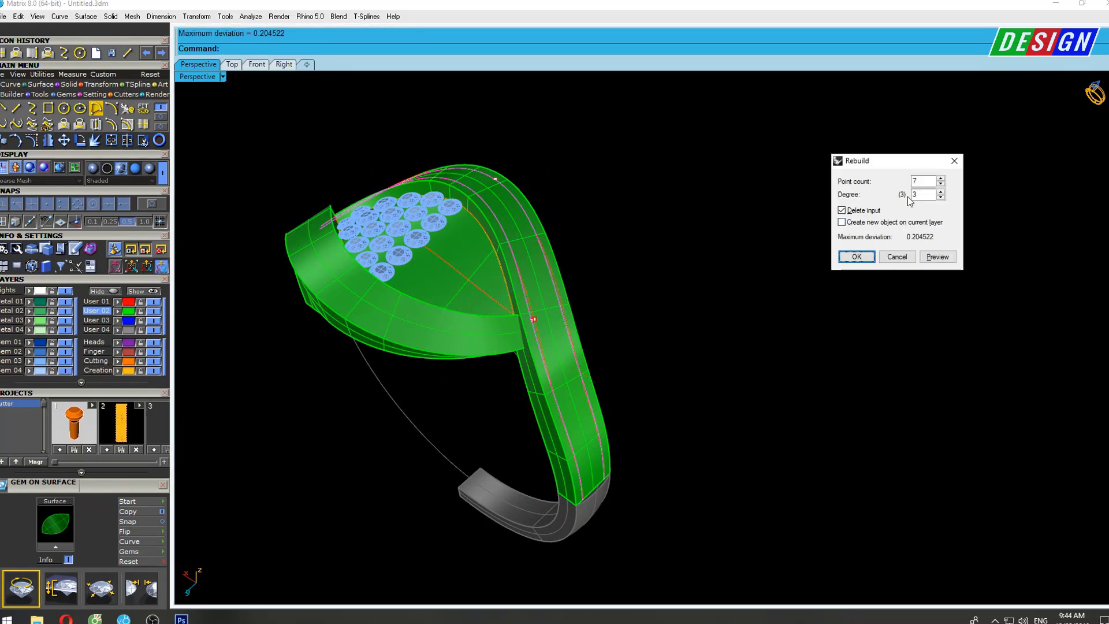
key(shift+Tab)
text(11)
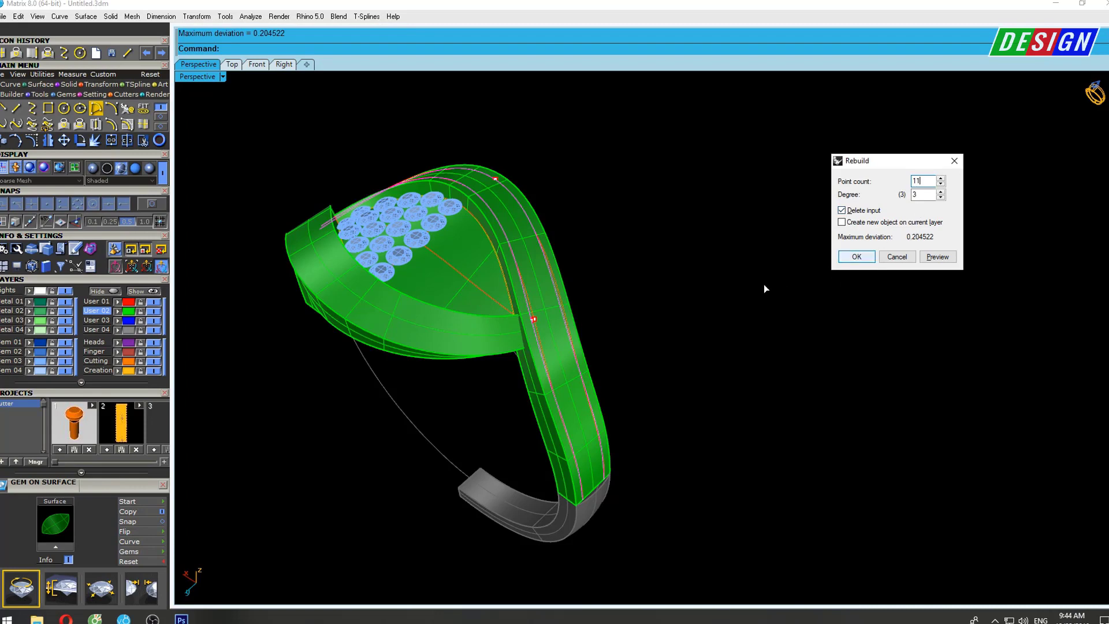
click(703, 295)
click(857, 257)
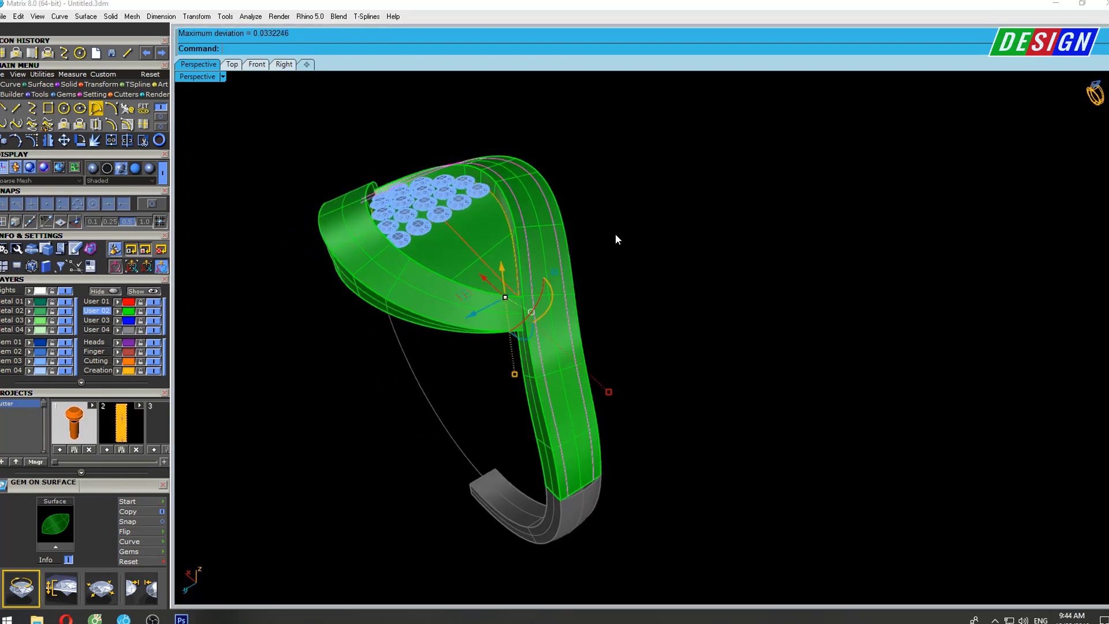
mouse_move(615, 234)
right_down()
mouse_move(706, 265)
mouse_move(661, 235)
right_up()
text(Loft)
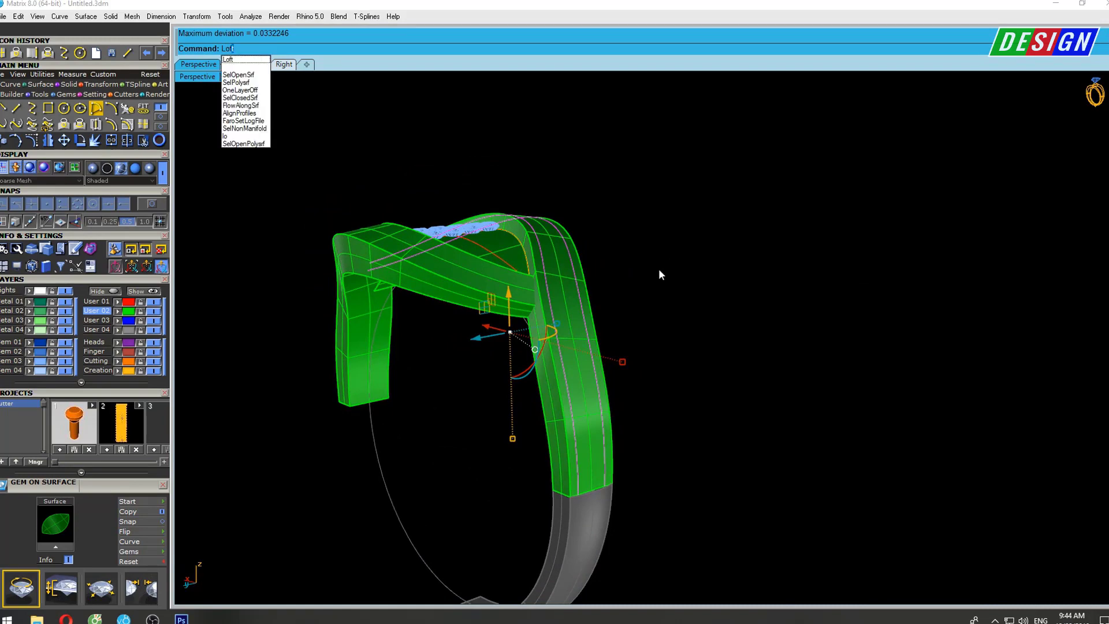
Start a loft between the curves, cancel it, and zoom in on the ring.
key(Return)
key(Return)
right_drag(663, 240, 661, 349)
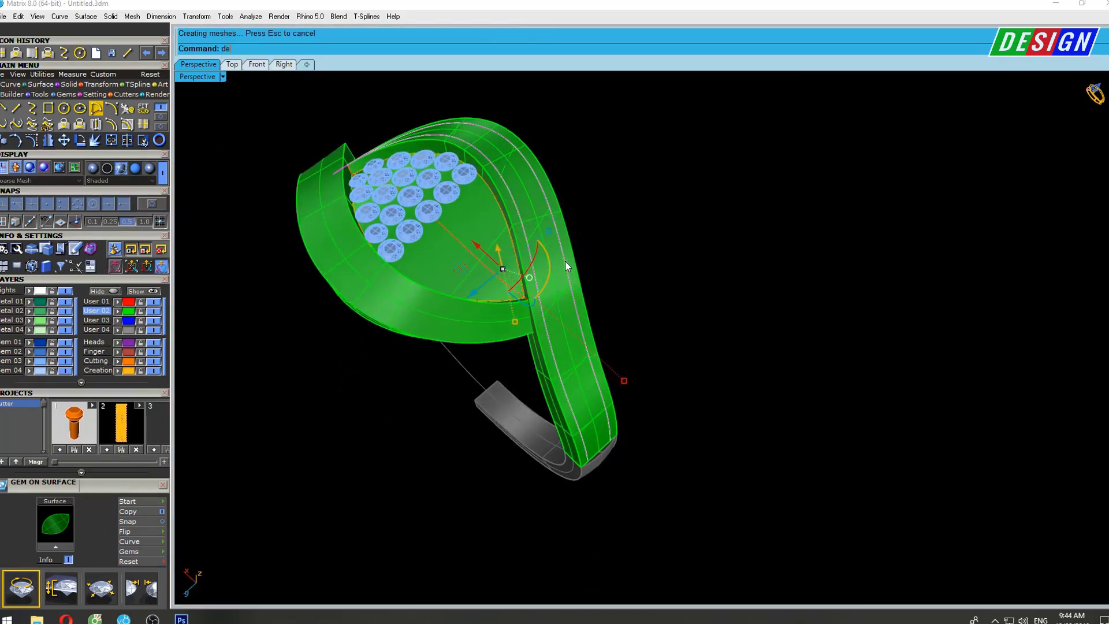
key(Escape)
key(Escape)
scroll(569, 269, up, 1)
scroll(560, 289, up, 3)
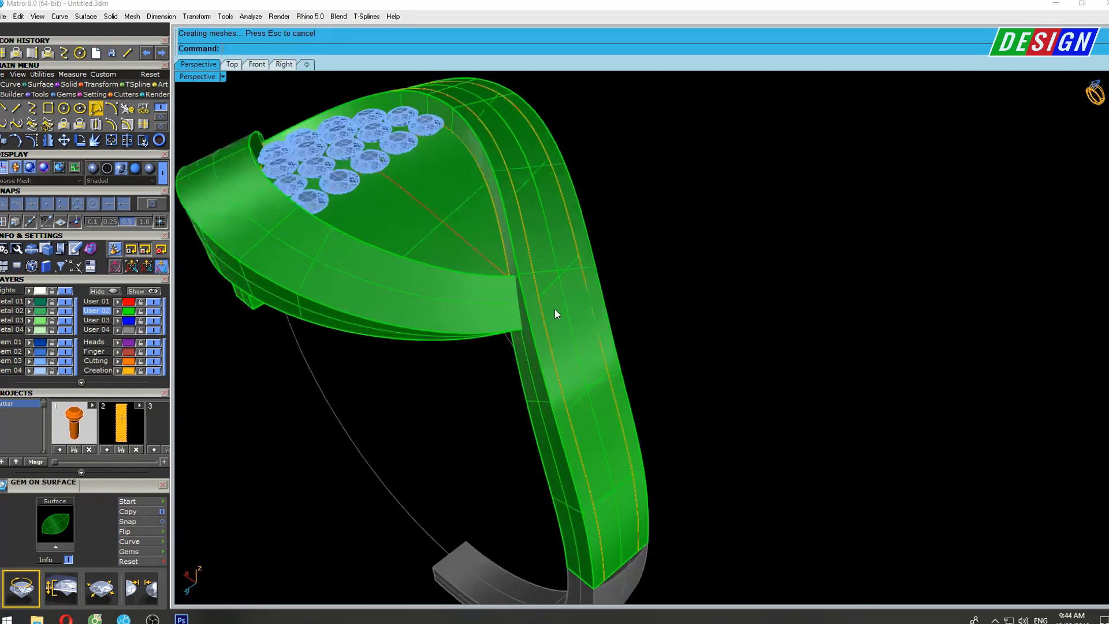
scroll(555, 314, up, 2)
Offset the ring arm surface by 0.35 as an open, non-solid surface.
click(566, 303)
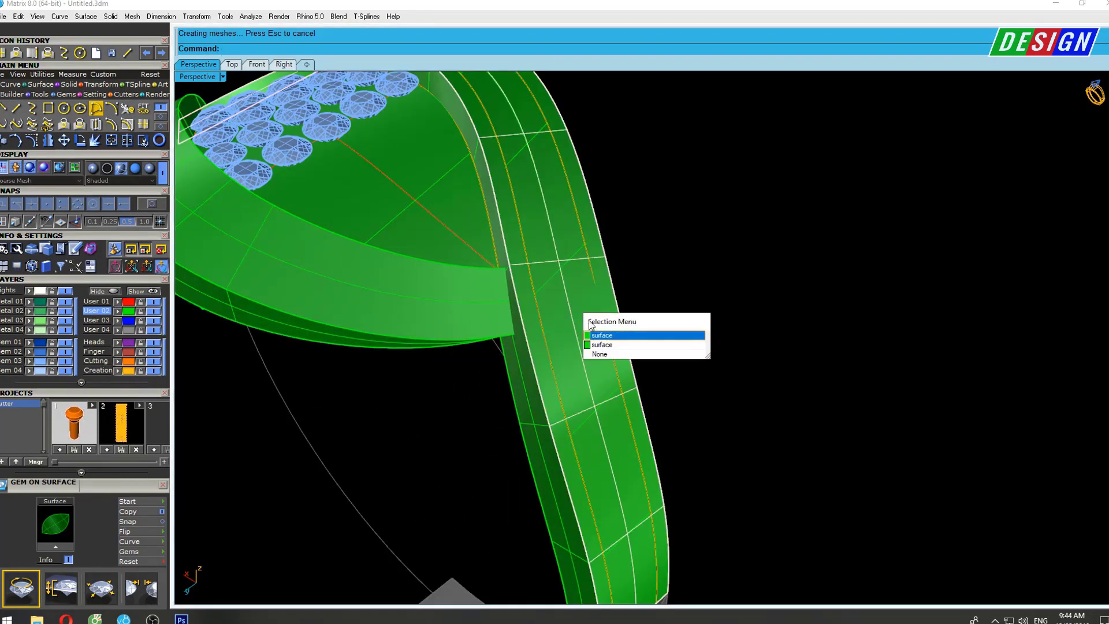
click(613, 340)
right_drag(658, 275, 628, 272)
key(Escape)
click(632, 262)
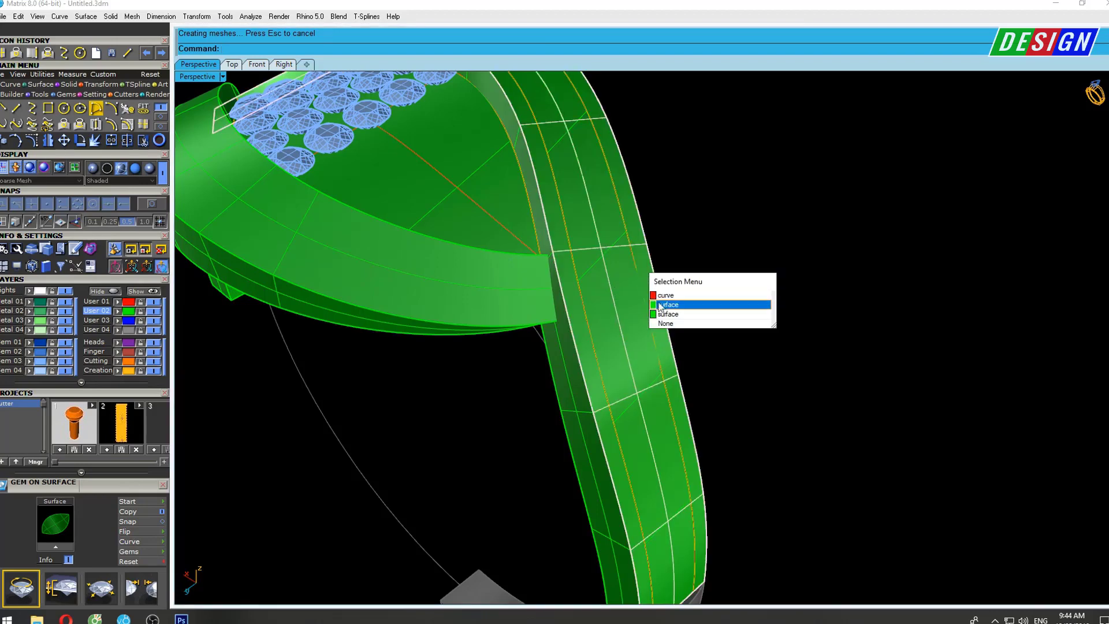
click(667, 314)
mouse_move(667, 317)
right_down()
mouse_move(700, 370)
mouse_move(682, 256)
right_up()
text(Of)
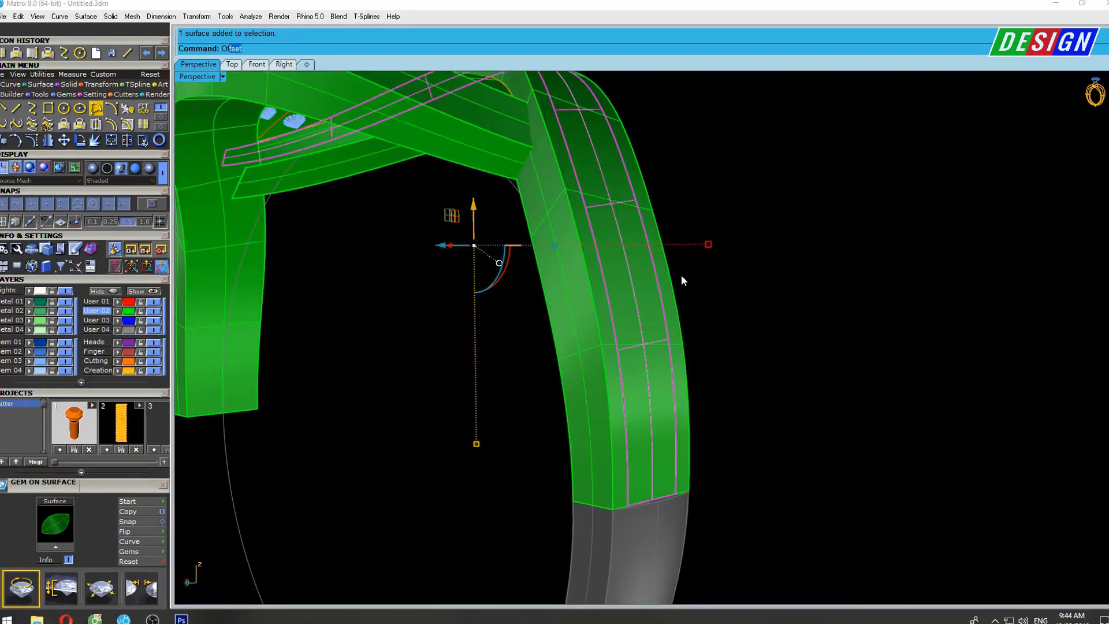
click(252, 91)
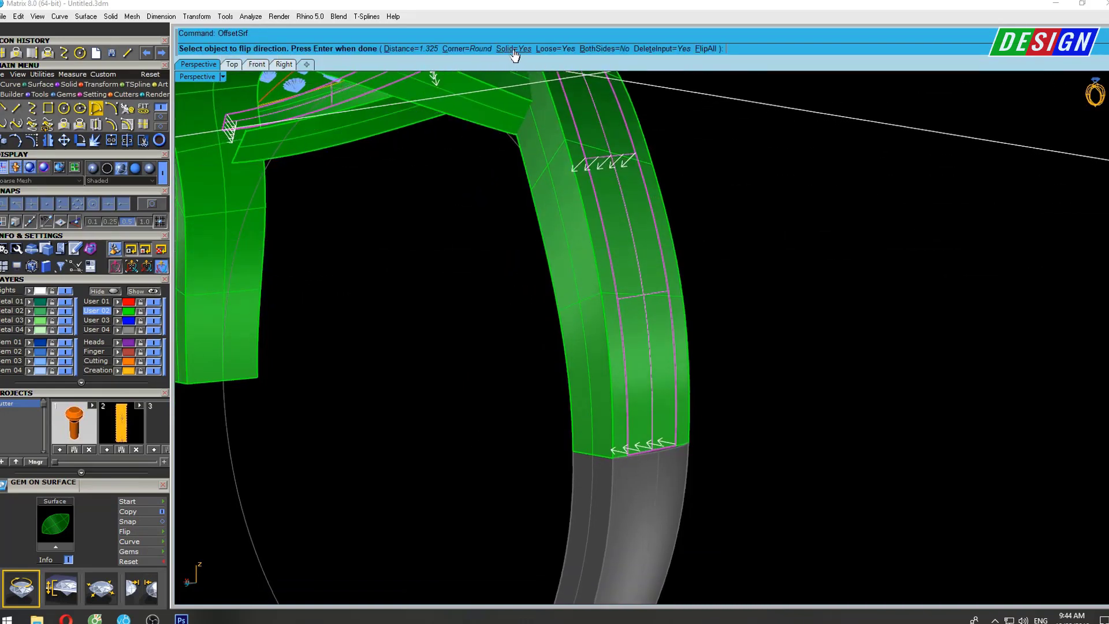
click(509, 49)
right_drag(663, 258, 719, 270)
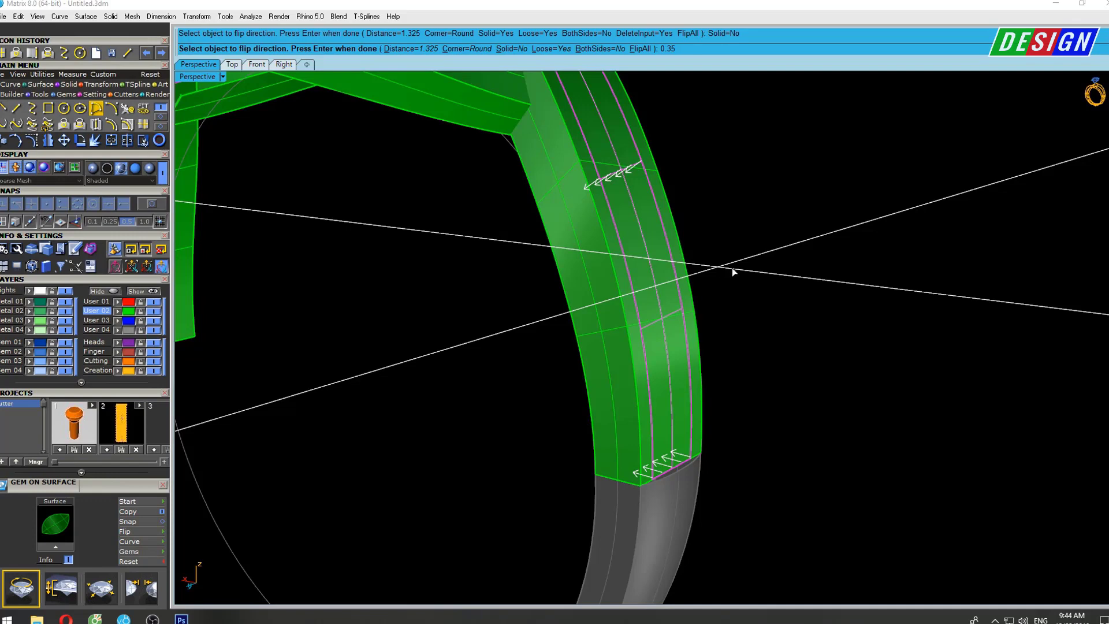
key(Return)
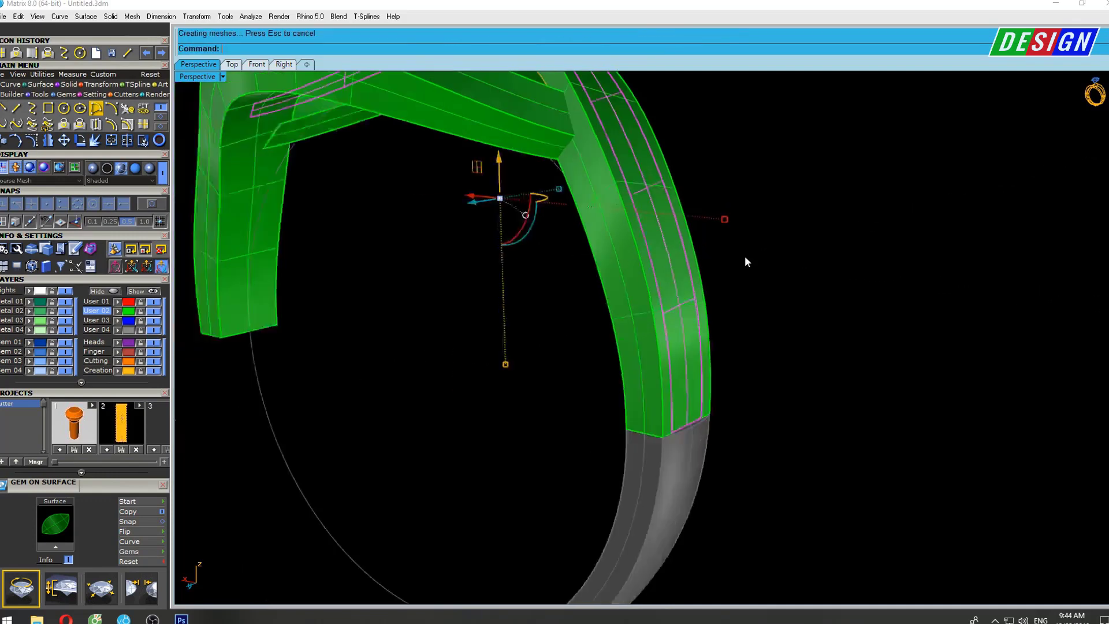
Hide the shank surface to expose the offset curves along the twisted band.
scroll(745, 262, down, 5)
text(de)
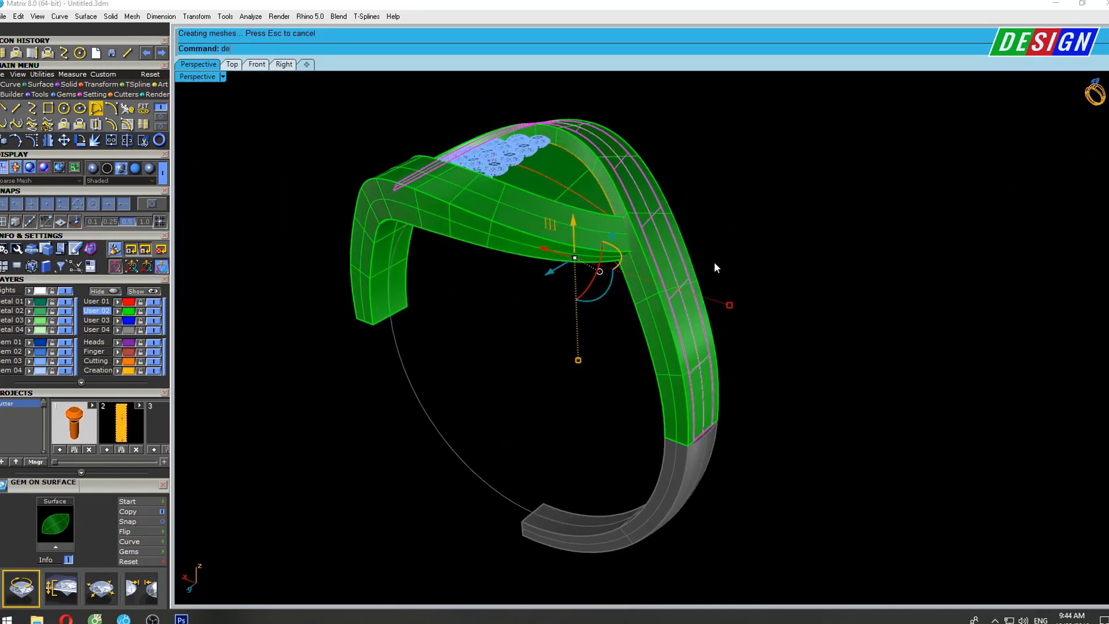
key(BackSpace)
key(BackSpace)
right_drag(715, 267, 695, 310)
click(655, 304)
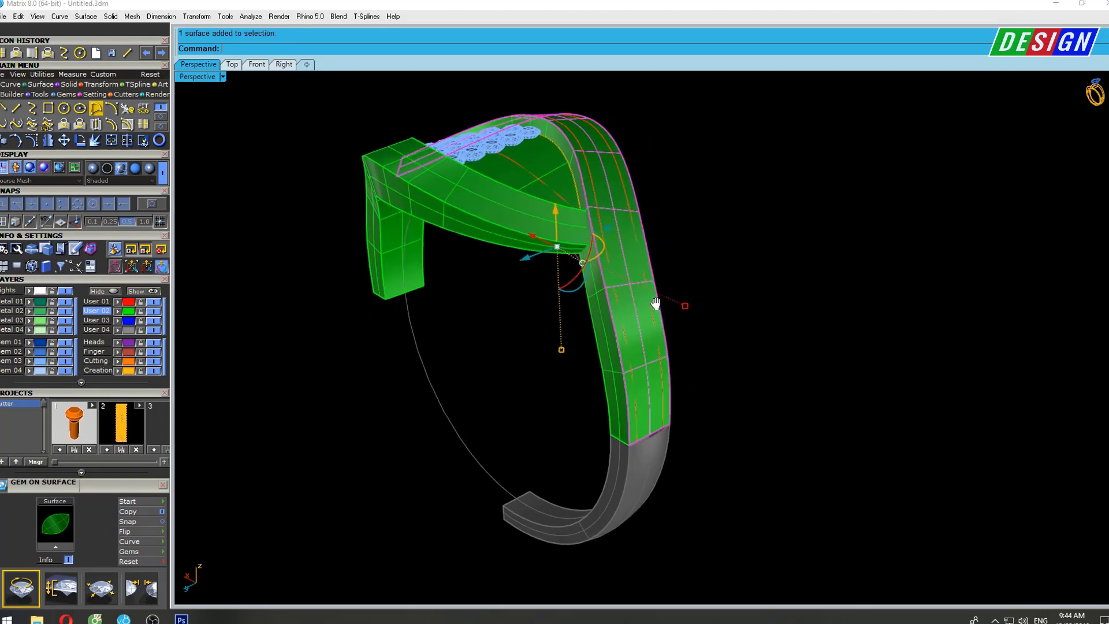
text(Hide)
key(Return)
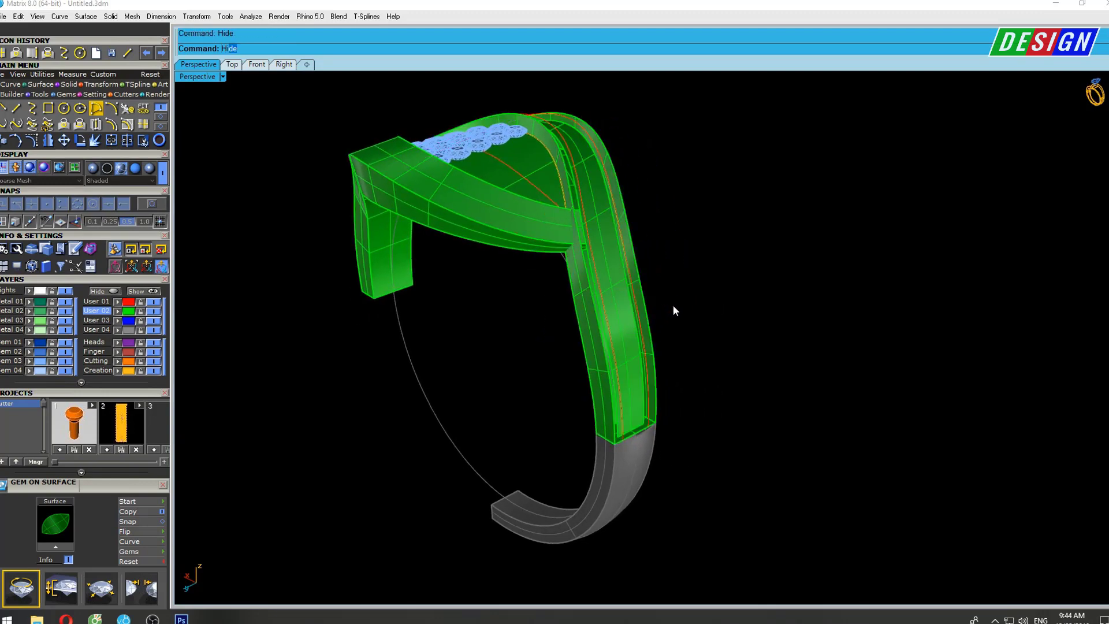
mouse_move(673, 311)
right_down()
mouse_move(664, 330)
mouse_move(633, 276)
right_up()
scroll(555, 268, up, 3)
scroll(542, 266, up, 2)
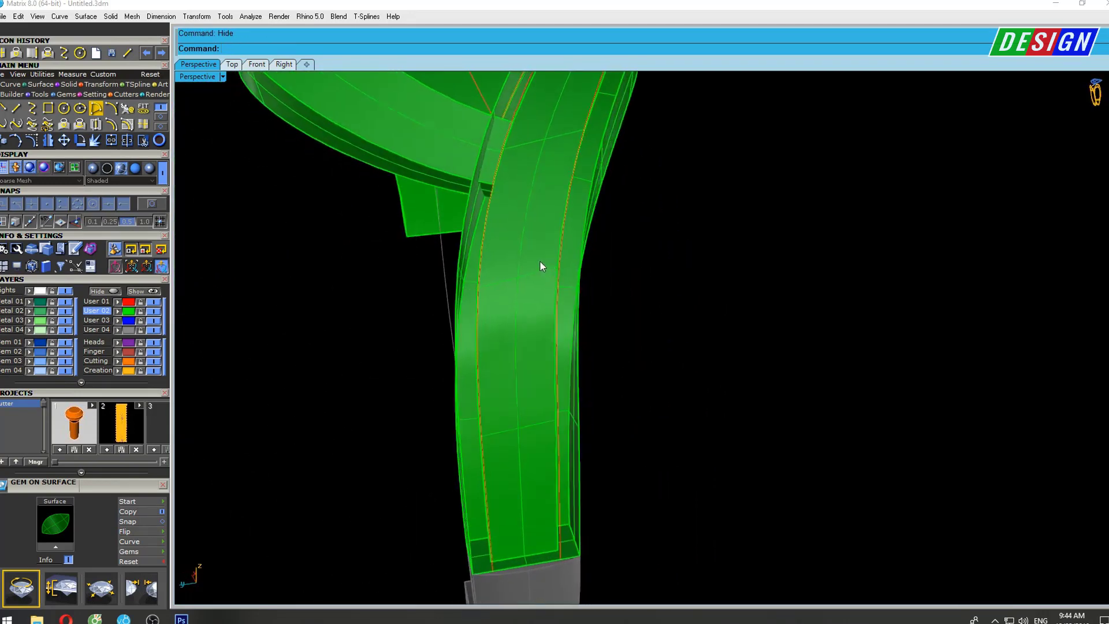
mouse_move(541, 266)
right_down()
mouse_move(458, 292)
mouse_move(507, 205)
mouse_move(499, 200)
mouse_move(552, 310)
mouse_move(554, 240)
mouse_move(583, 282)
right_up()
scroll(543, 306, up, 3)
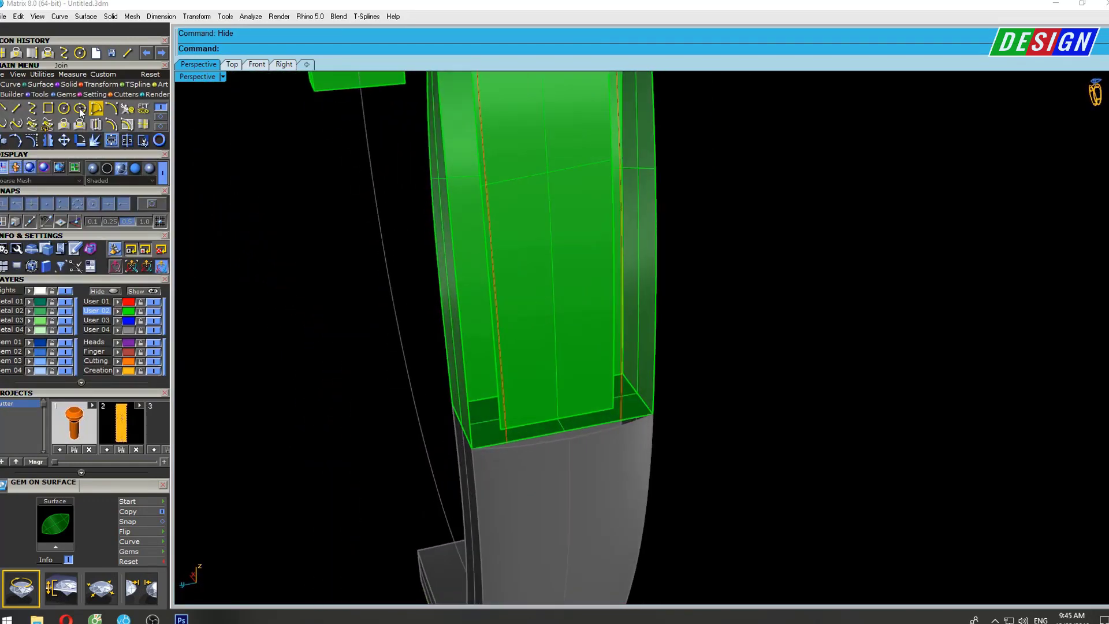
Duplicate the shank's bottom edge and measure its length at 1.708 mm.
click(112, 52)
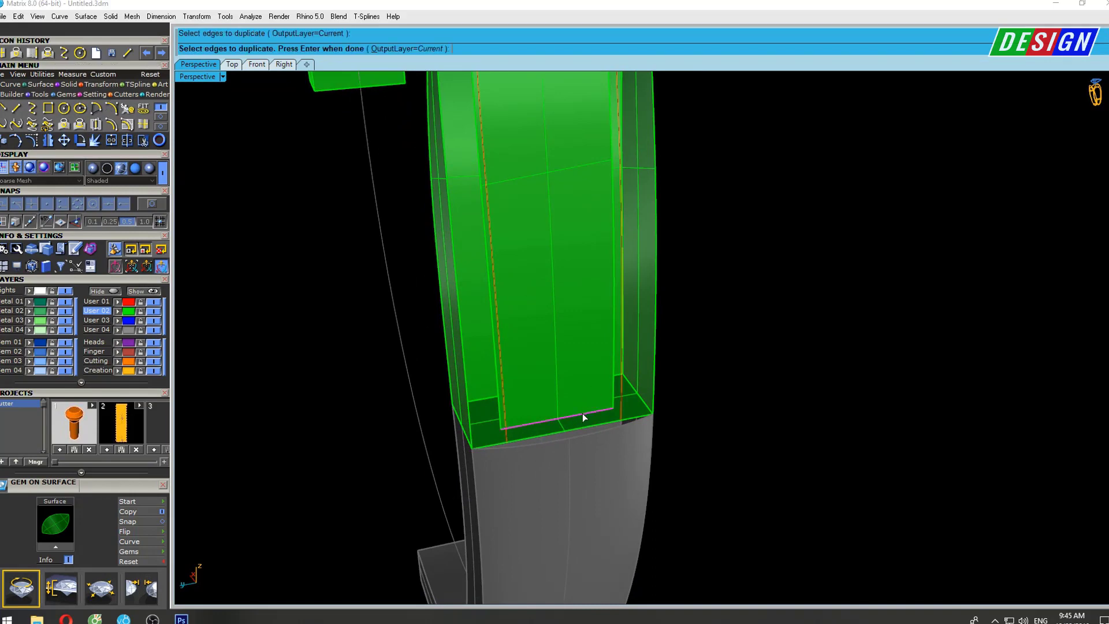
click(582, 414)
right_drag(623, 313, 600, 314)
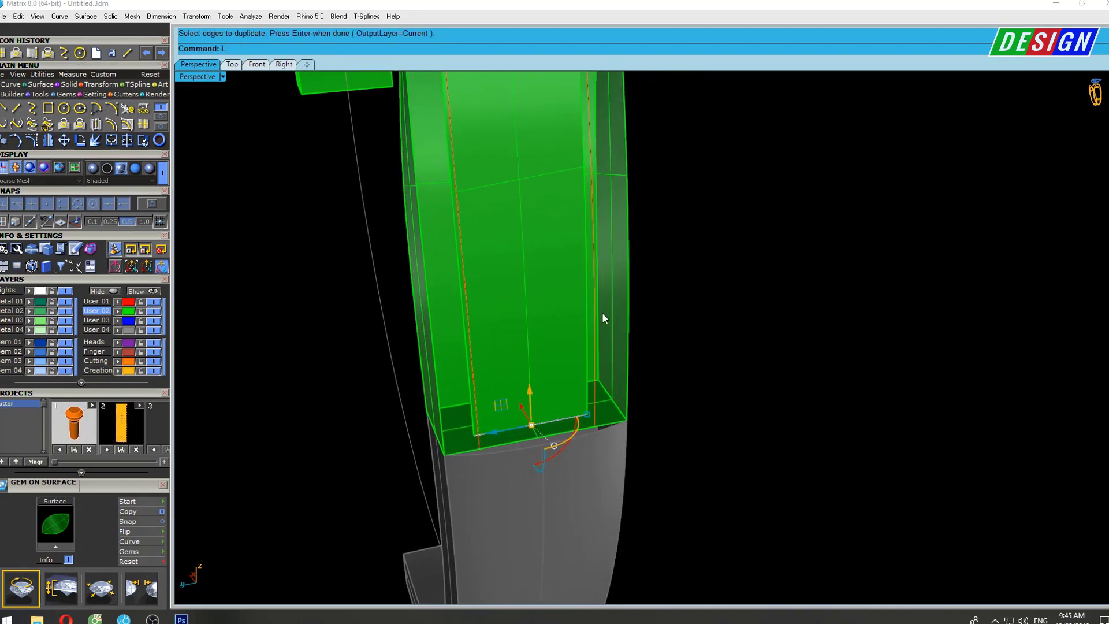
text(ngth)
key(Return)
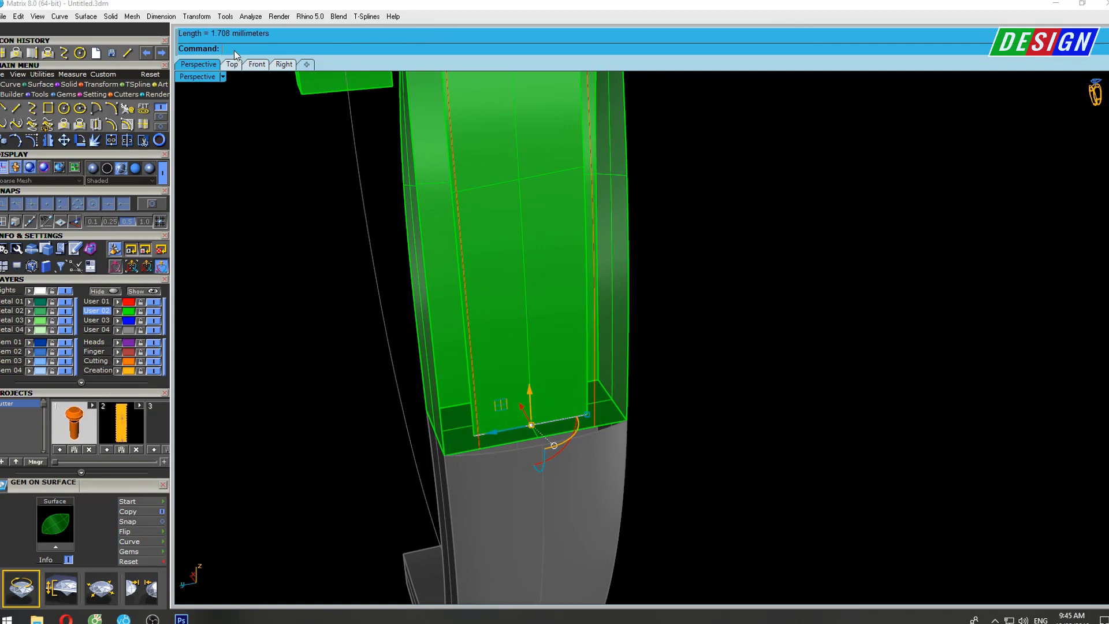
right_drag(644, 339, 620, 399)
key(Escape)
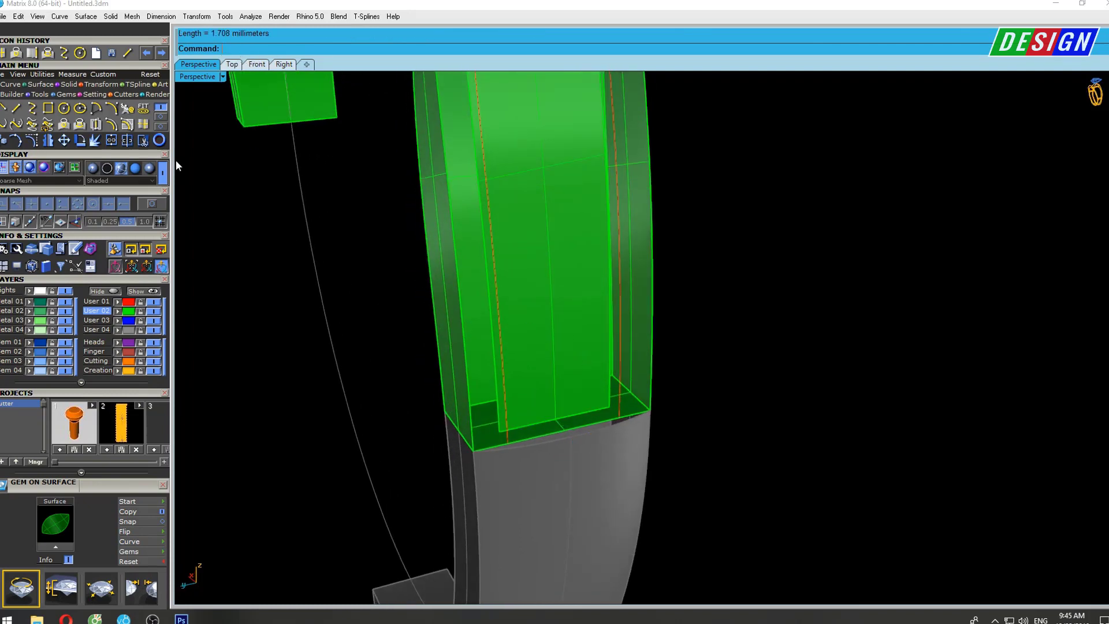
Repeat edge duplication, then display hidden objects with ShowSelected.
right_click(521, 288)
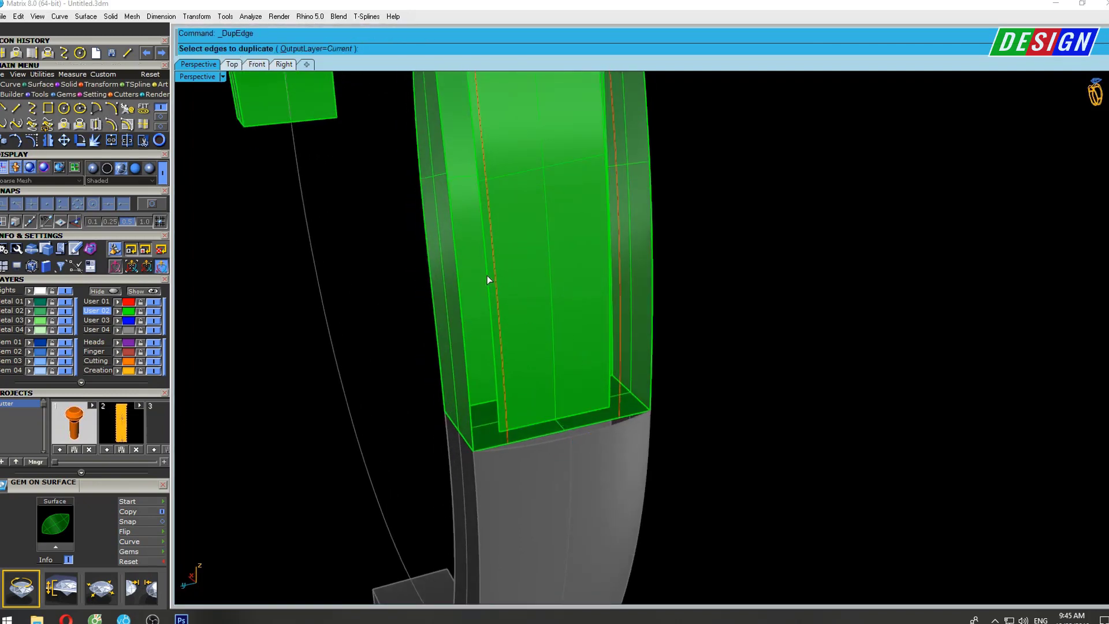
mouse_move(490, 275)
right_down()
mouse_move(541, 258)
mouse_move(443, 295)
mouse_move(496, 237)
mouse_move(507, 249)
right_up()
key(Escape)
key(ctrl+shift+h)
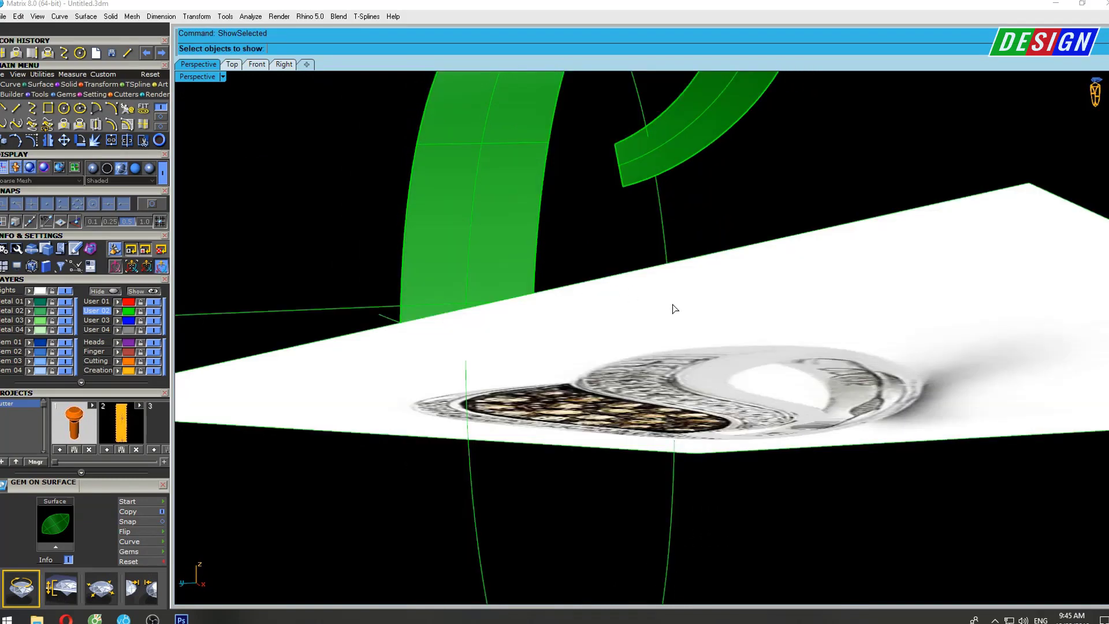
Show the hidden shank curve again.
scroll(451, 231, up, 3)
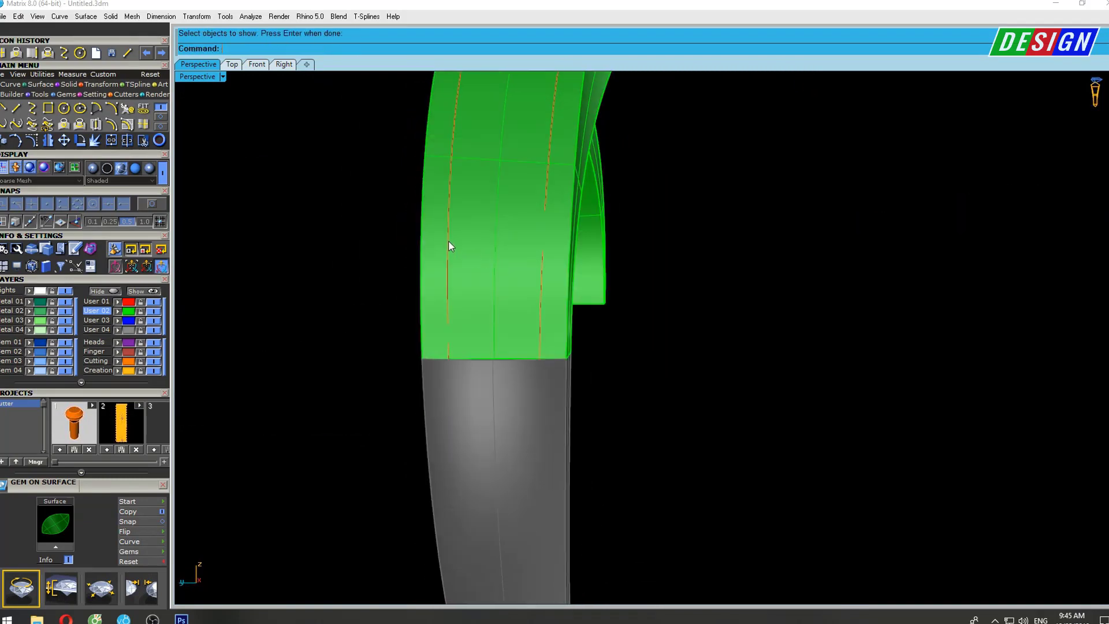
click(467, 252)
click(485, 274)
mouse_move(508, 228)
right_down()
mouse_move(514, 254)
mouse_move(499, 282)
right_up()
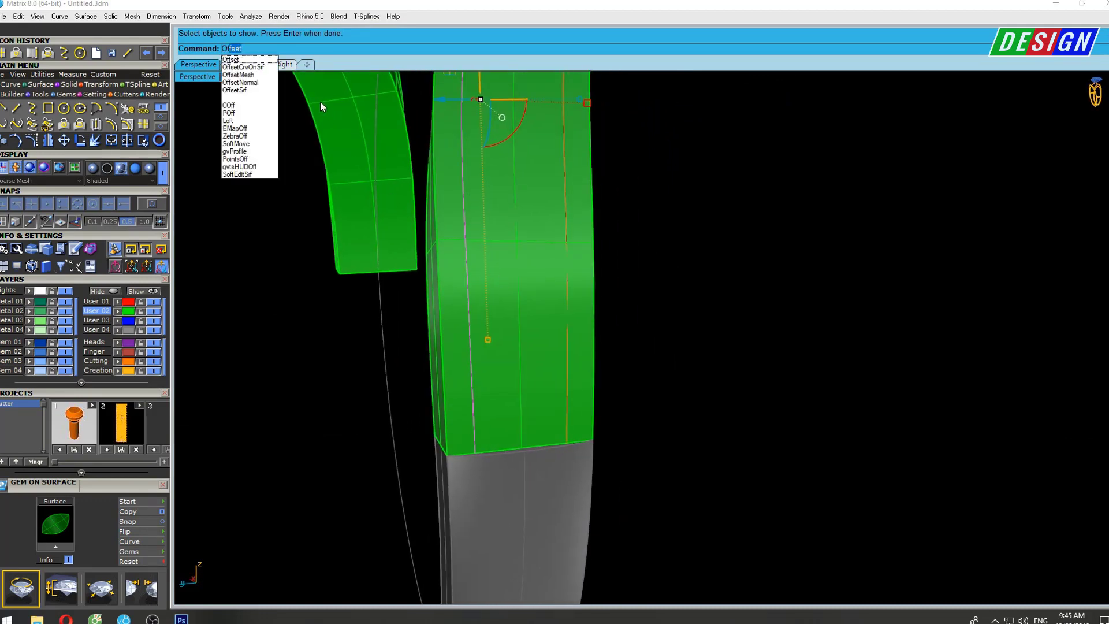
Offset two curves 0.15 along the shank face surface, reversing the direction.
click(256, 66)
click(525, 212)
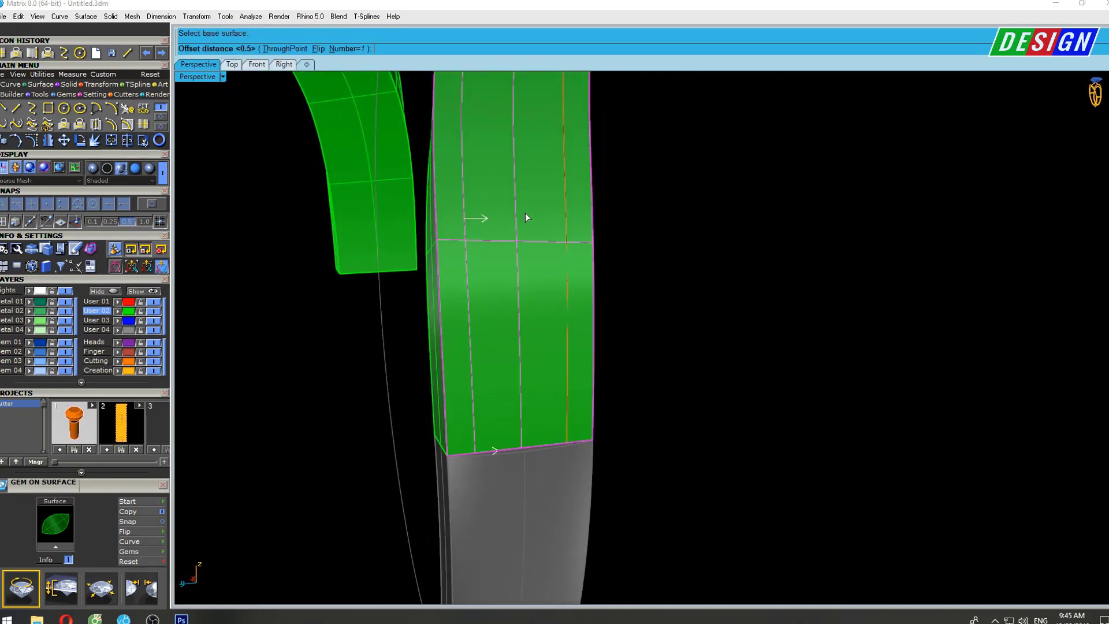
right_drag(525, 213, 531, 240)
click(317, 49)
text(0.15)
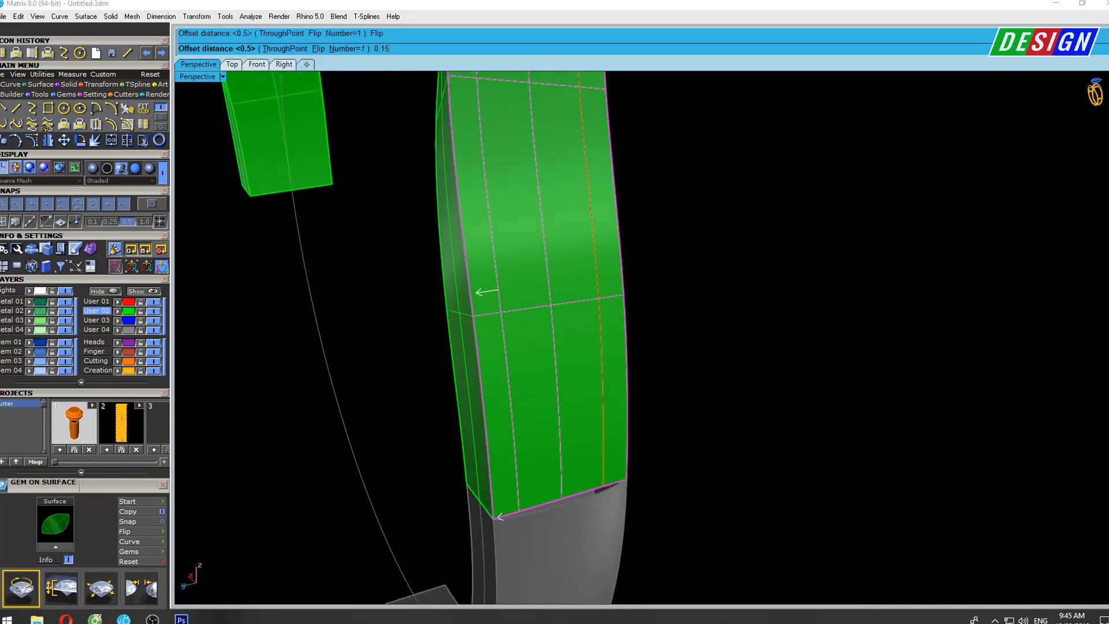
key(Return)
right_drag(515, 206, 571, 247)
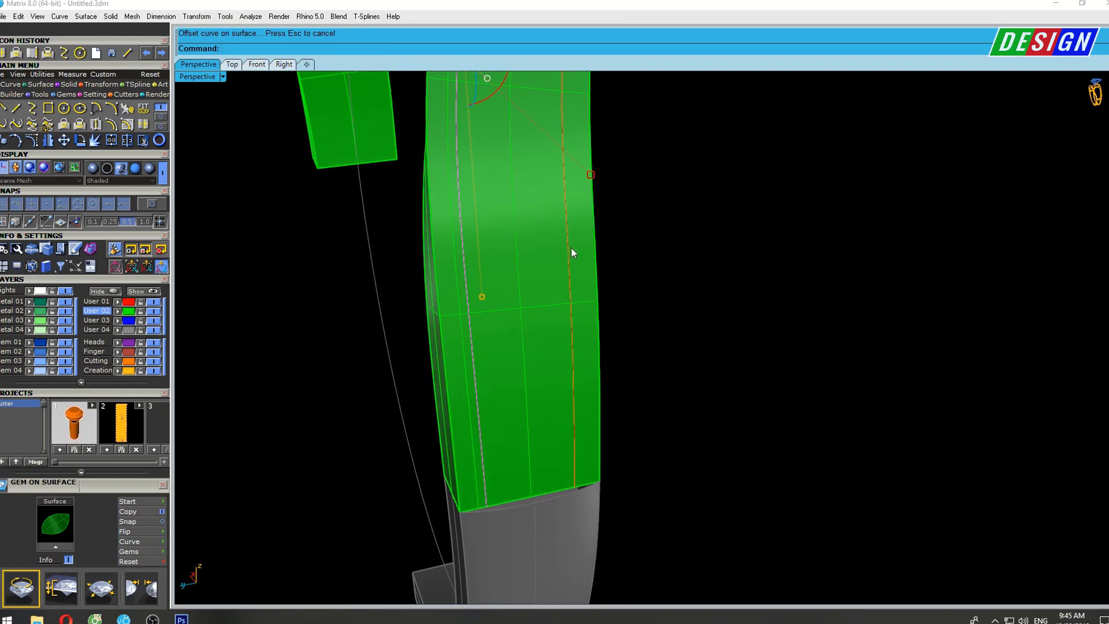
right_click(568, 245)
click(563, 257)
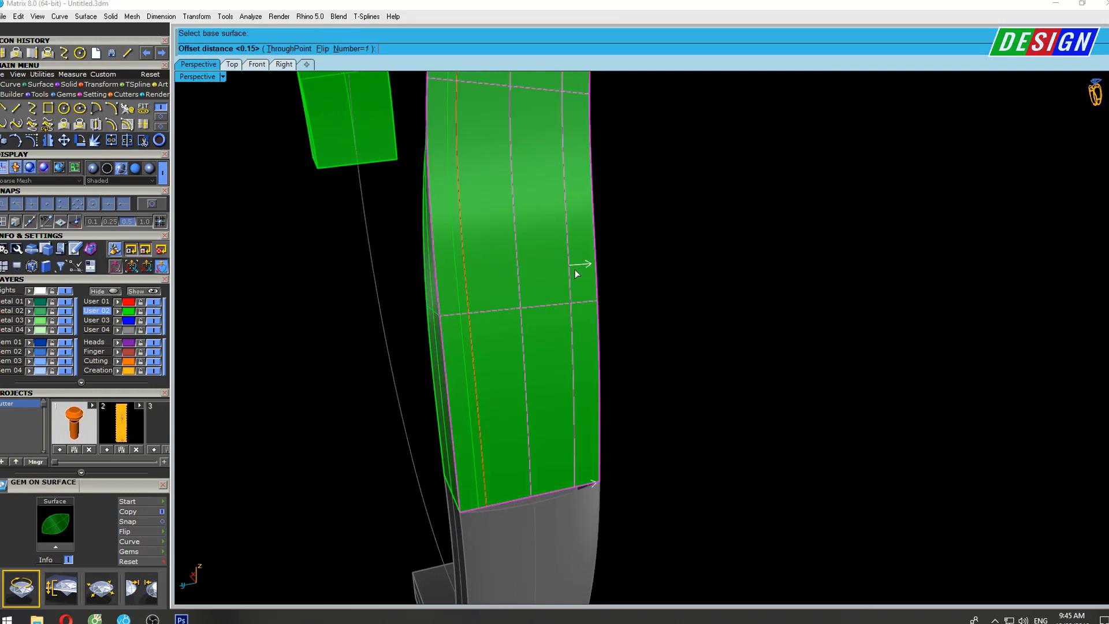
key(Return)
Hide the shank face surface and delete the dashed curve.
right_drag(640, 265, 629, 263)
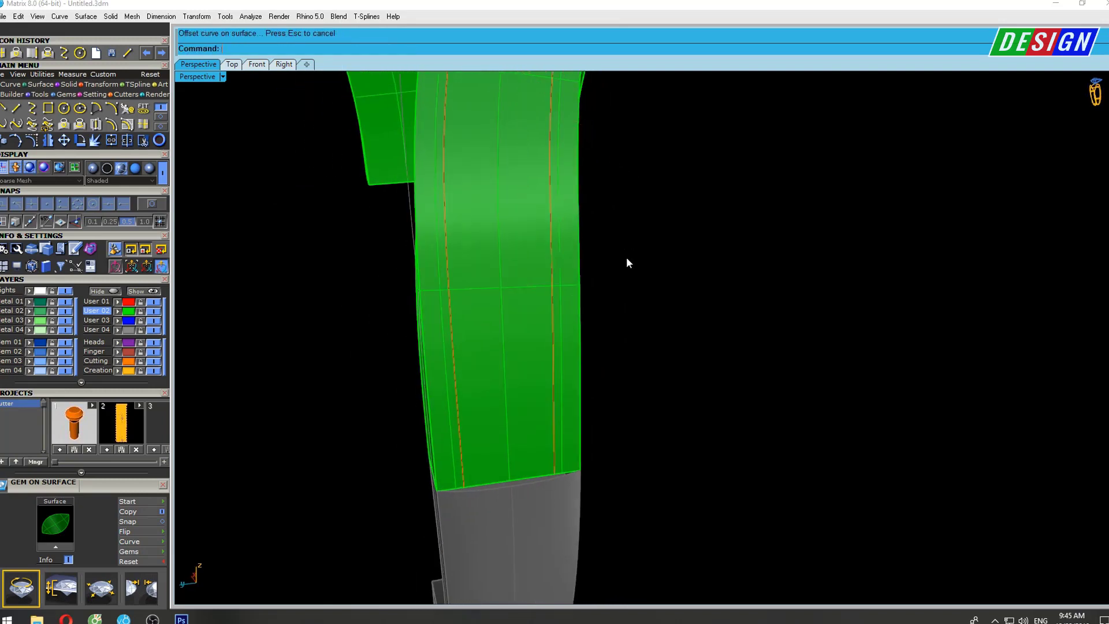
click(553, 260)
key(Return)
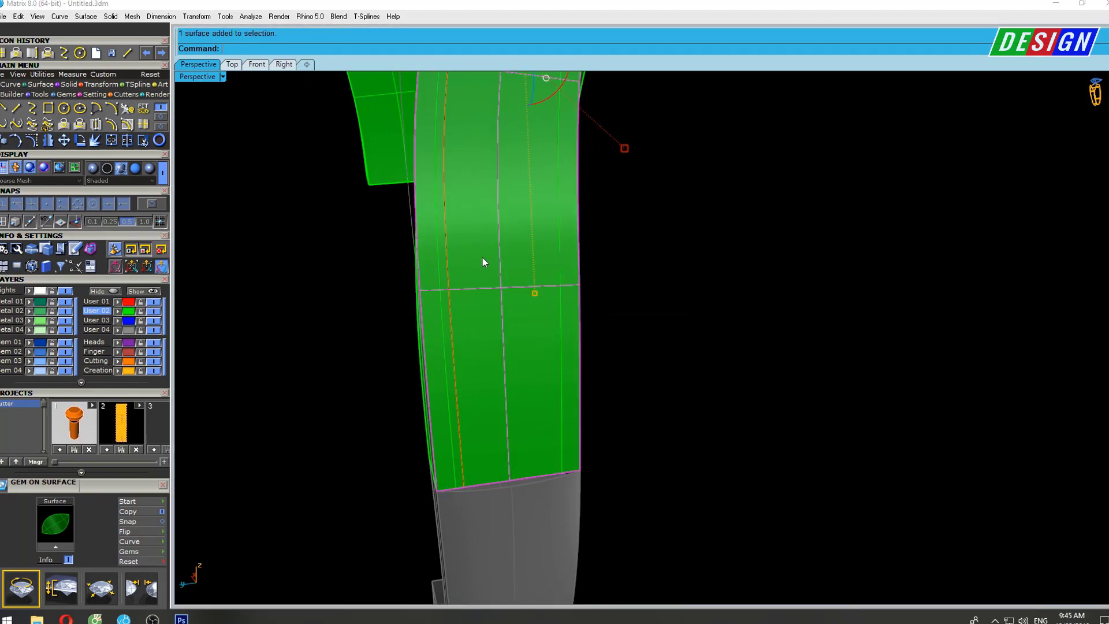
mouse_move(483, 263)
shift+right_down()
mouse_move(546, 261)
mouse_move(524, 293)
mouse_move(515, 281)
mouse_move(468, 289)
mouse_move(448, 365)
mouse_move(434, 345)
shift+right_up()
text(h)
key(Return)
click(522, 286)
key(Return)
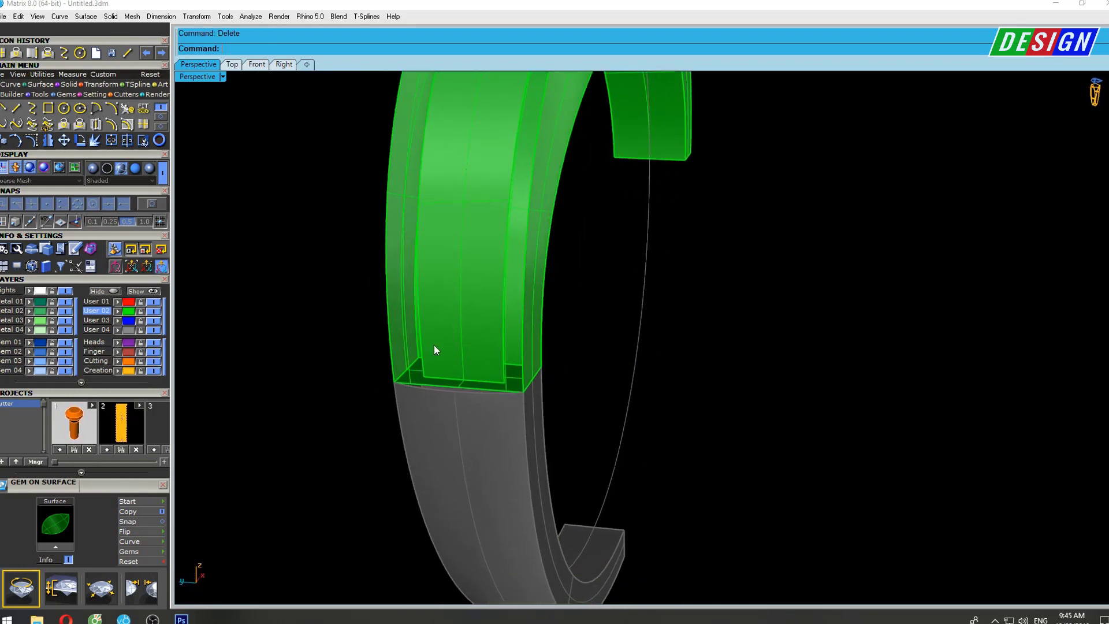
Rebuild the green band curve to 11 points at degree 3.
click(411, 363)
click(439, 391)
right_drag(577, 374, 575, 362)
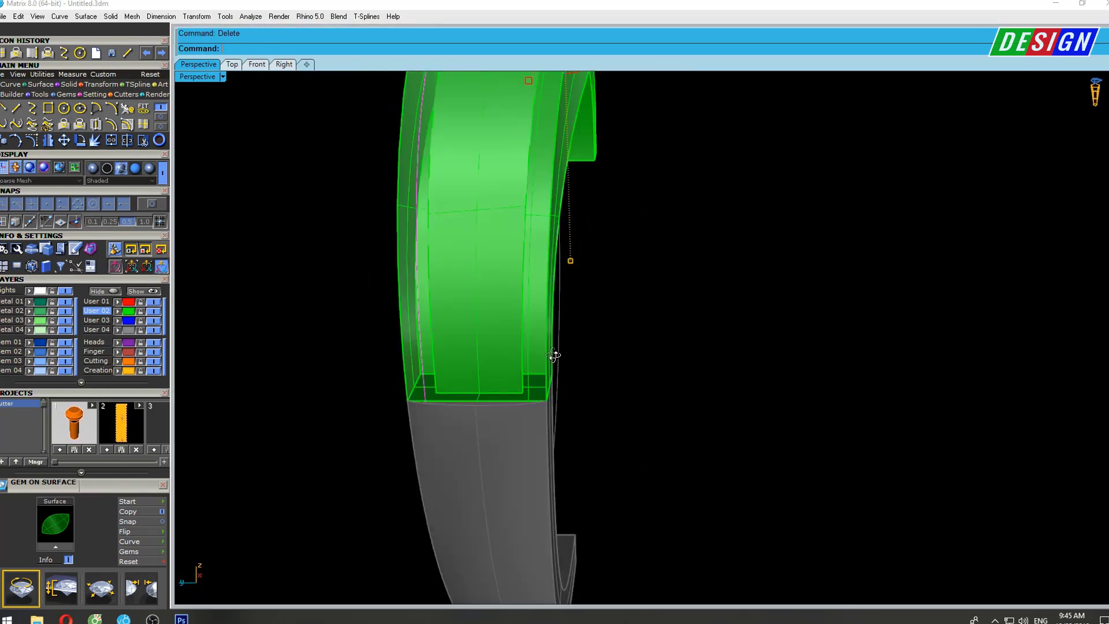
right_drag(620, 316, 613, 374)
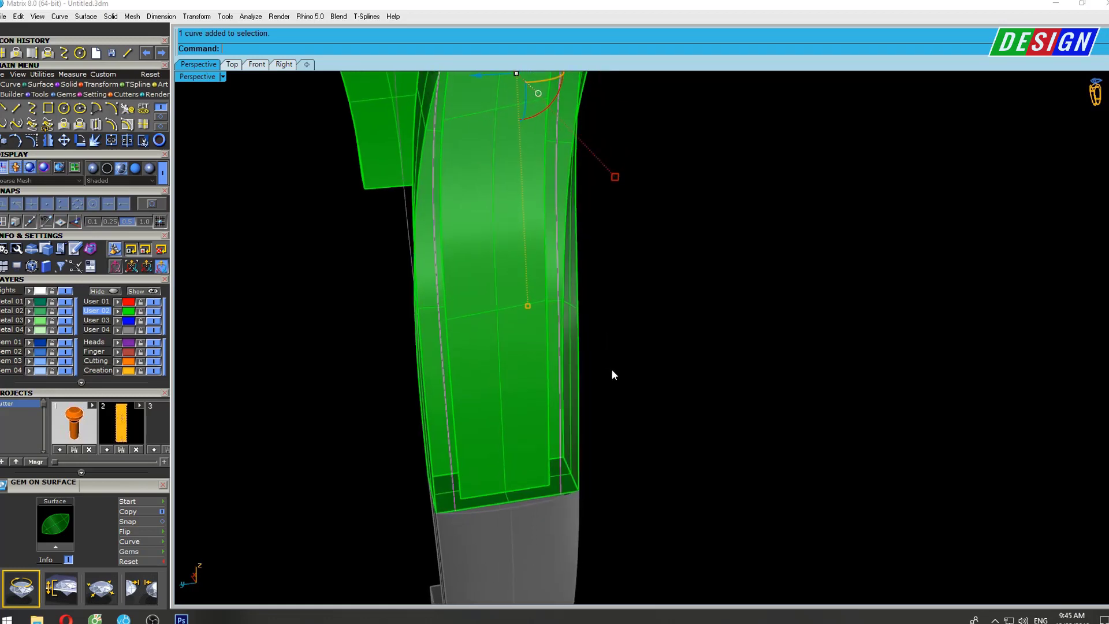
text(rebuild)
key(Return)
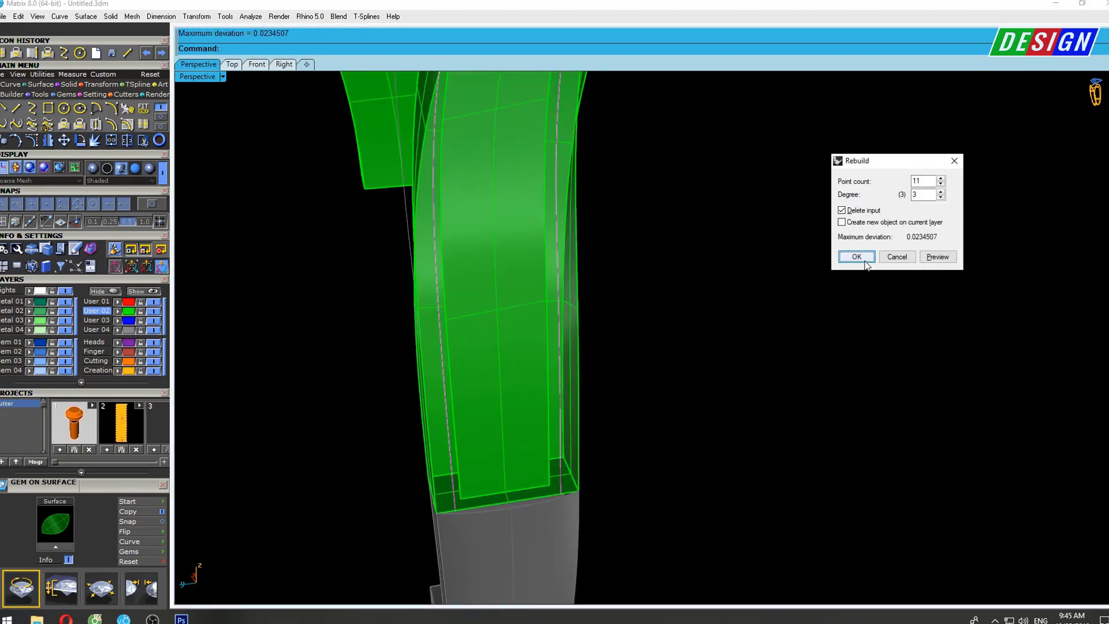
click(857, 257)
mouse_move(589, 270)
right_down()
mouse_move(661, 290)
mouse_move(723, 336)
mouse_move(674, 321)
right_up()
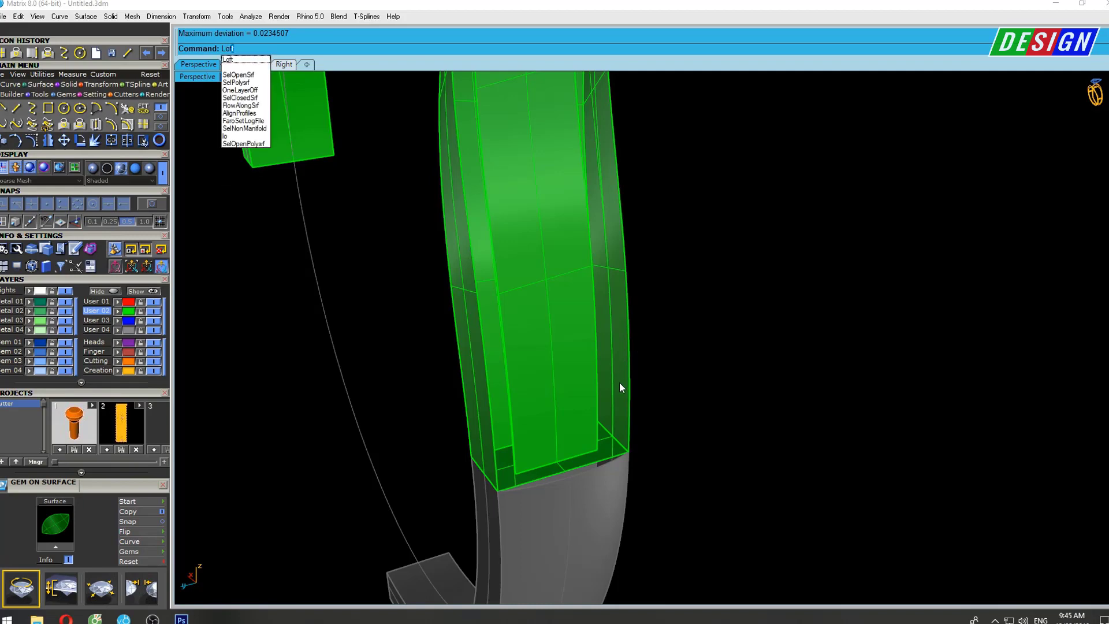
Loft surfaces between the channel curves for both channels.
key(Return)
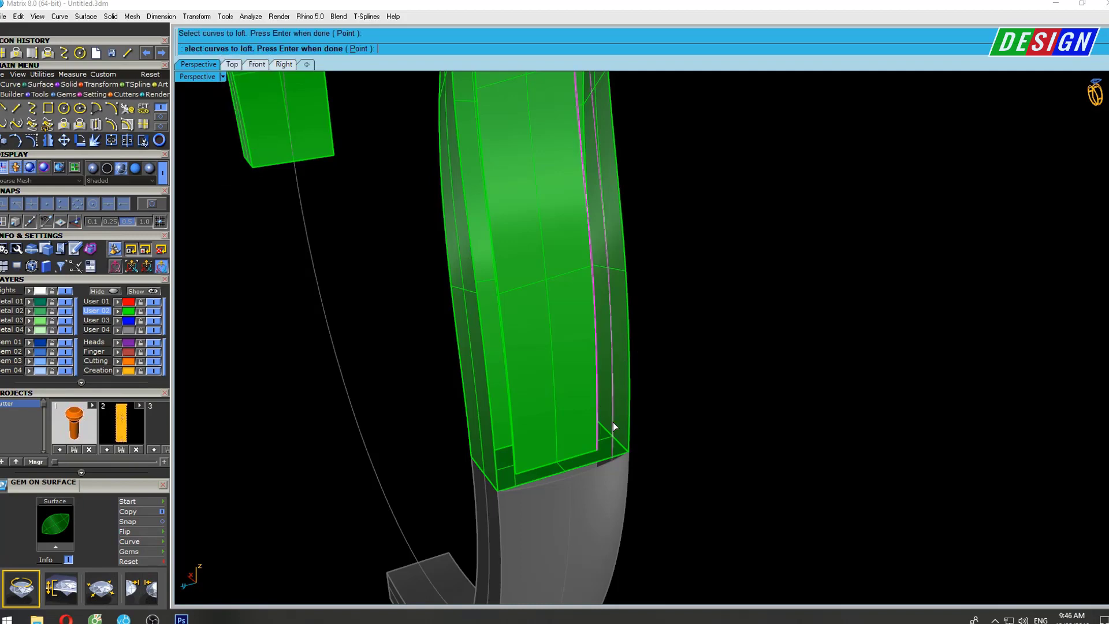
key(Return)
key(Return)
right_drag(611, 420, 518, 380)
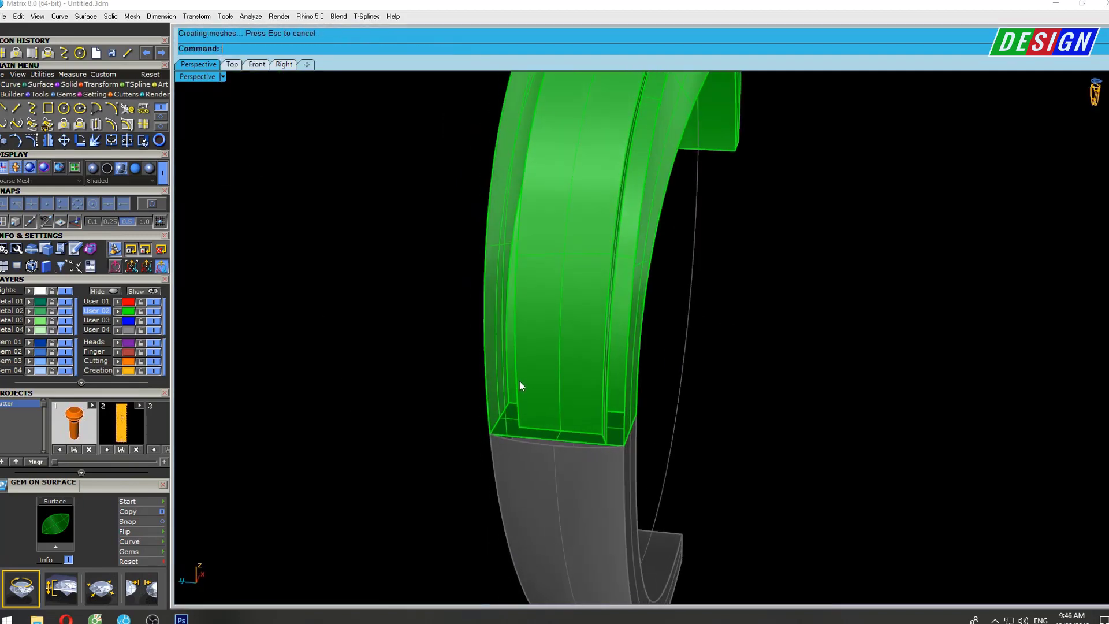
key(Return)
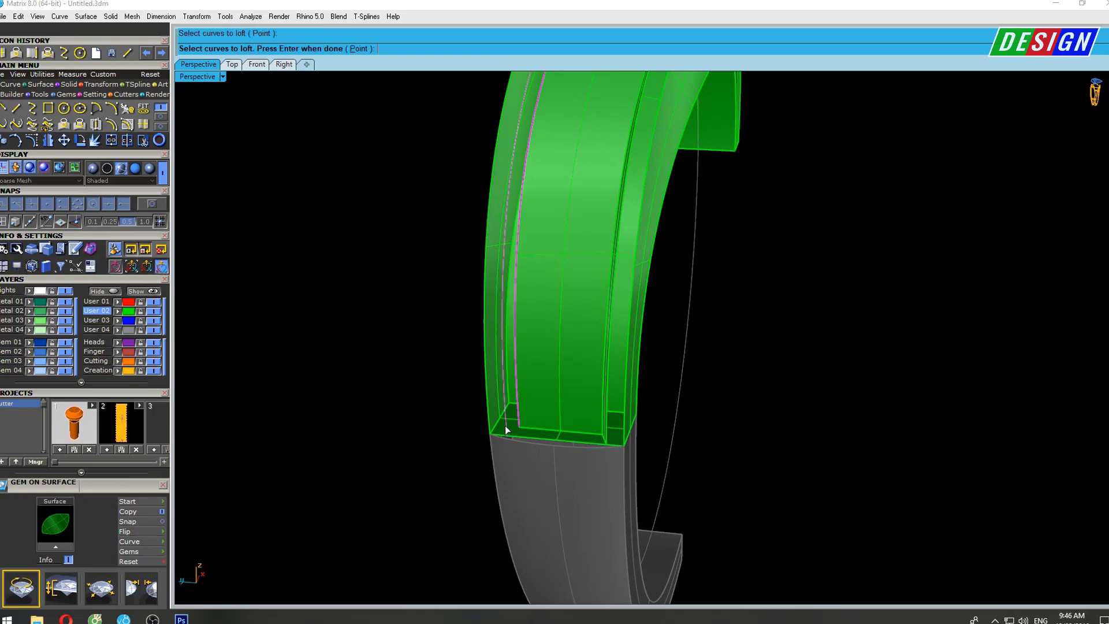
key(Return)
key(Return)
key(Return)
mouse_move(554, 346)
right_down()
mouse_move(542, 341)
mouse_move(605, 350)
right_up()
Extend two surface edges of the band with ExtendSrf.
text(ex)
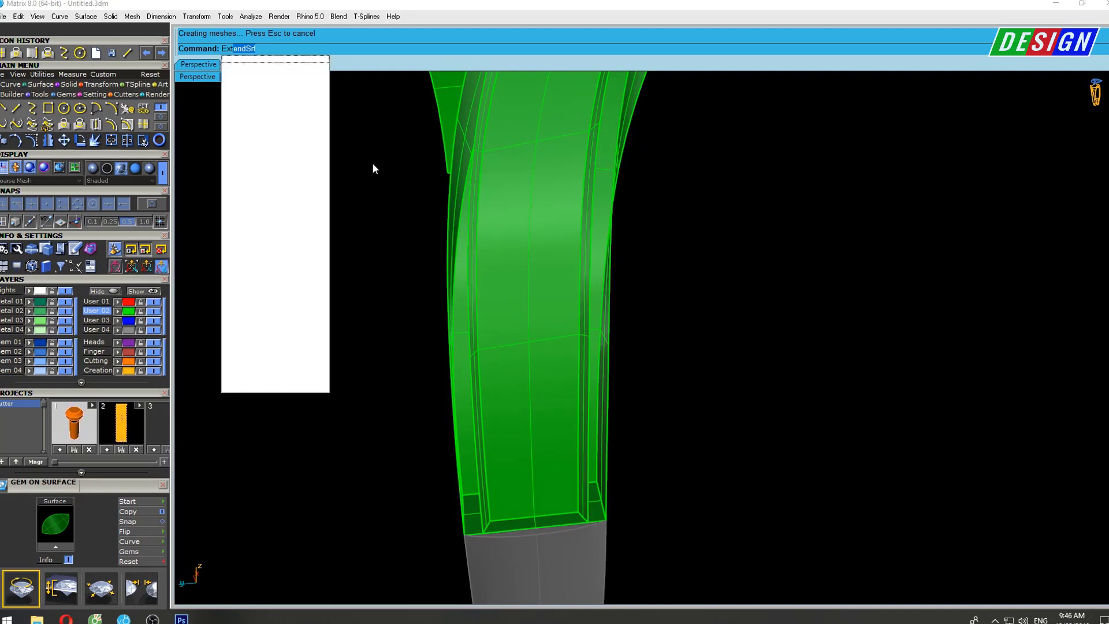
key(Return)
right_drag(559, 294, 656, 328)
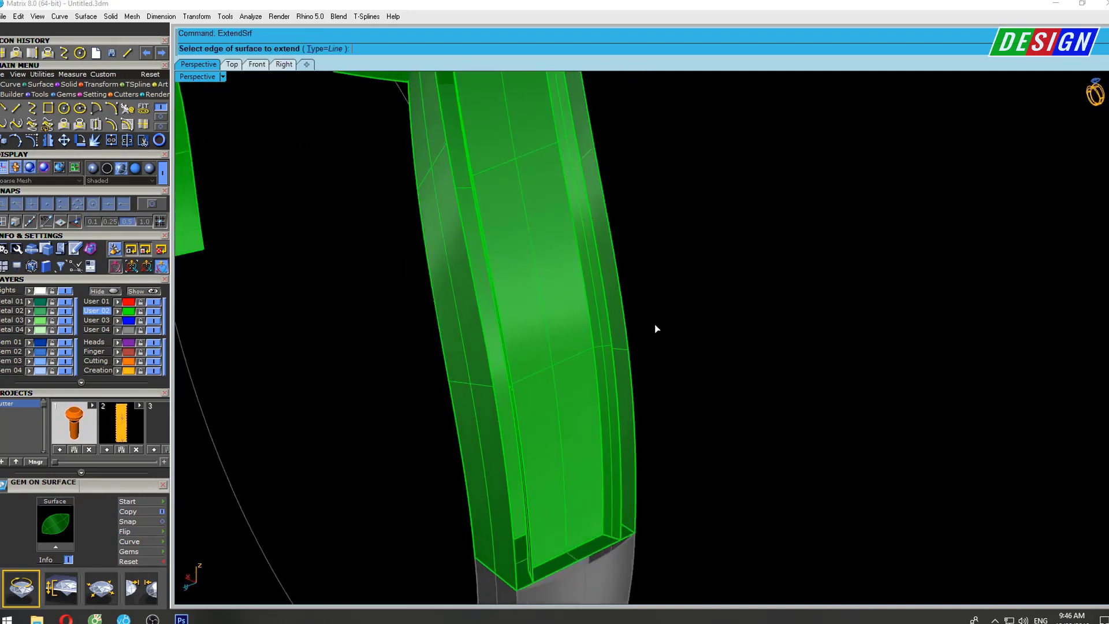
click(610, 333)
key(Return)
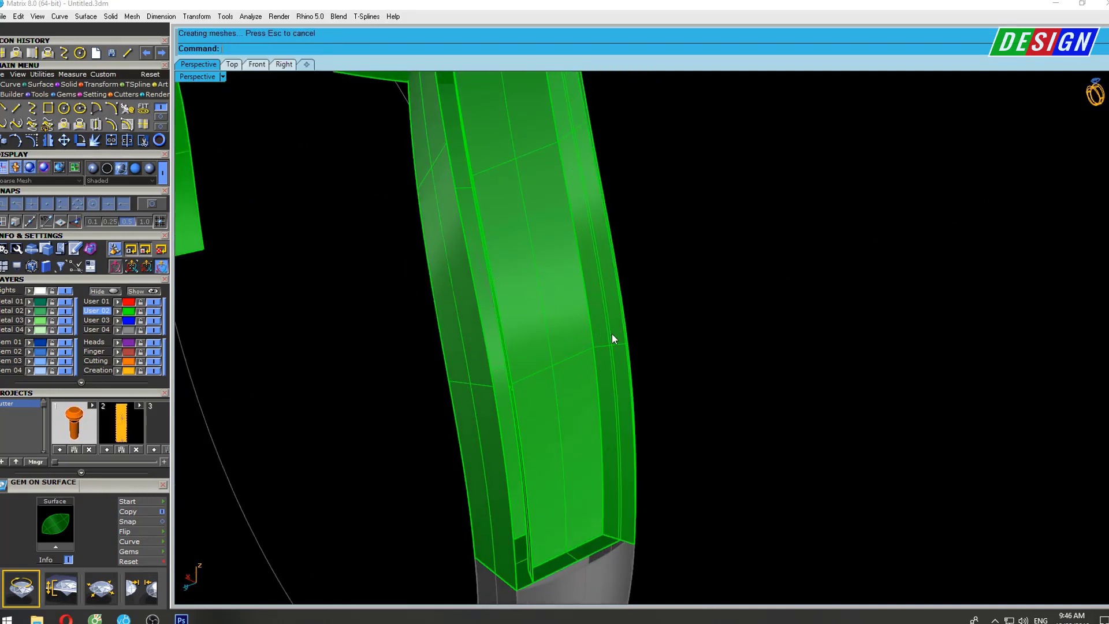
mouse_move(612, 334)
right_down()
mouse_move(491, 338)
mouse_move(510, 368)
mouse_move(743, 351)
mouse_move(941, 371)
right_up()
click(477, 355)
key(Return)
Move the new band surface onto the red User 01 layer.
click(511, 368)
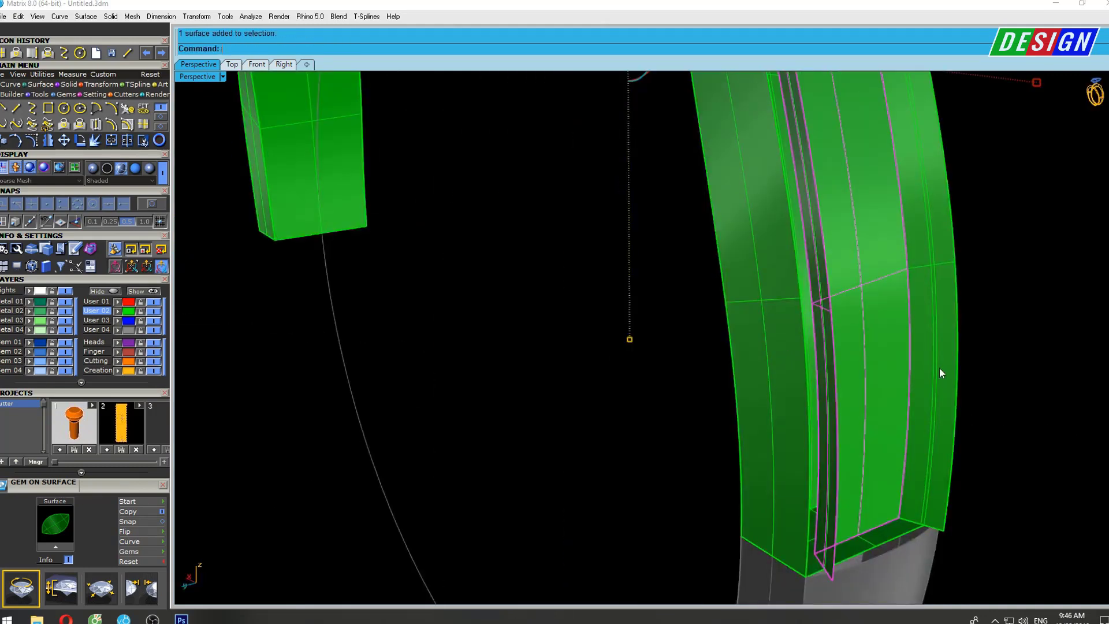
click(118, 302)
mouse_move(502, 278)
right_down()
mouse_move(632, 335)
mouse_move(604, 326)
mouse_move(695, 330)
mouse_move(725, 250)
mouse_move(631, 197)
mouse_move(594, 254)
mouse_move(612, 245)
right_up()
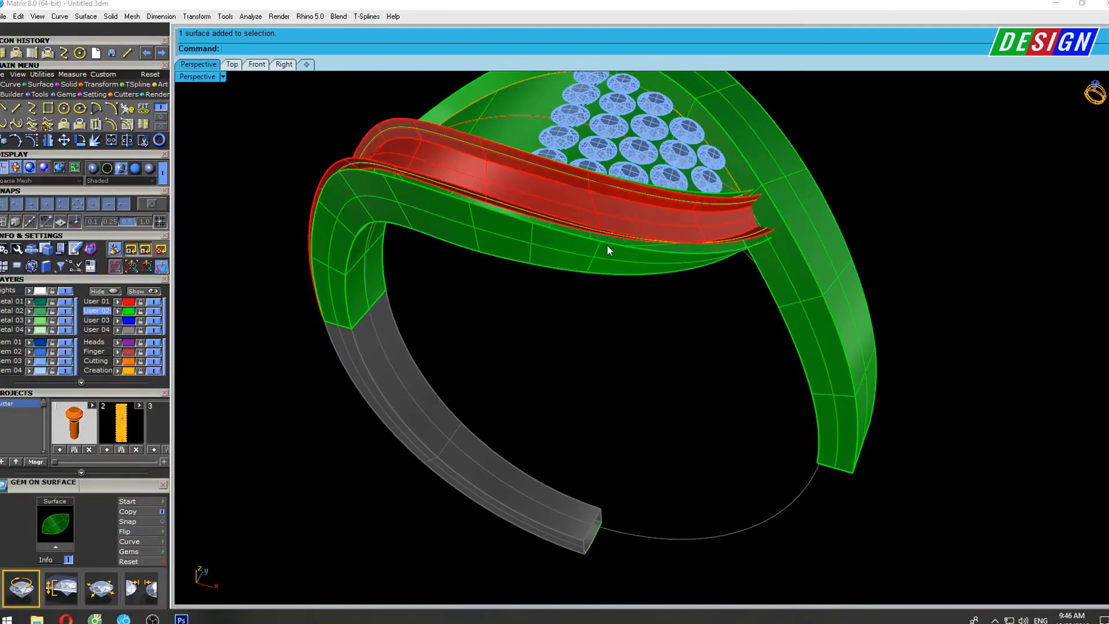
Select all curves and delete the 13 leftover curves.
text(selc)
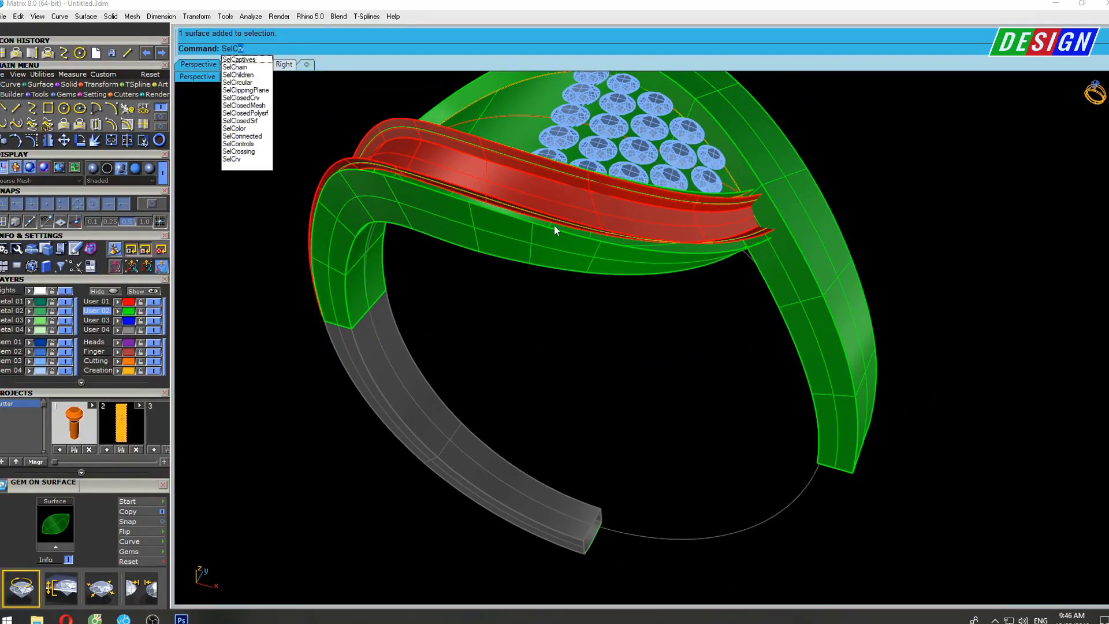
key(Return)
right_drag(595, 247, 645, 269)
scroll(646, 269, down, 3)
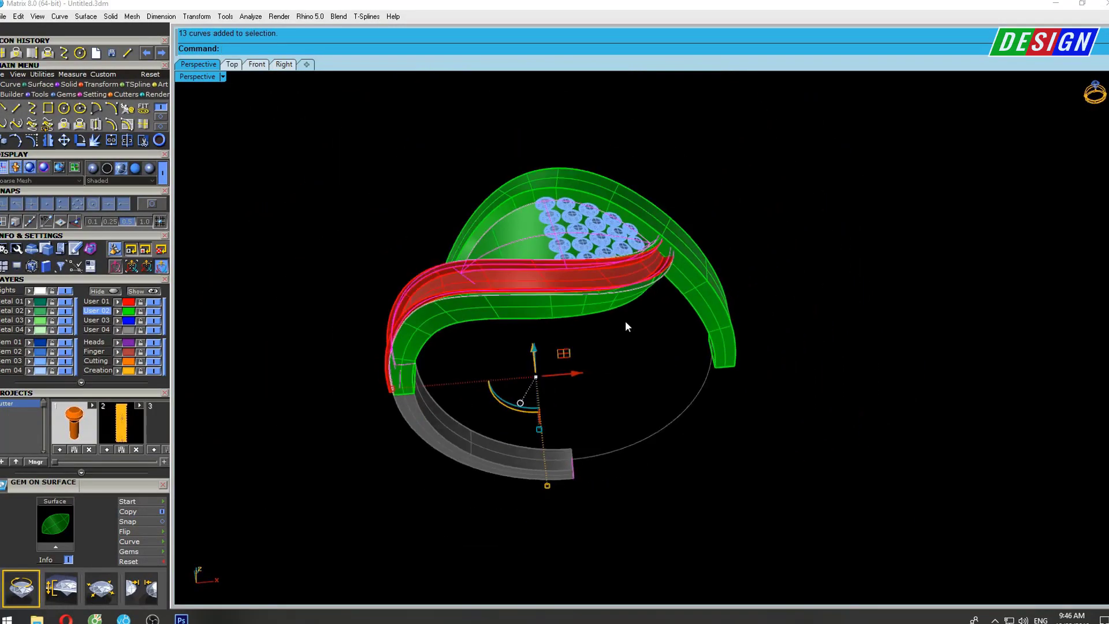
shift+right_drag(625, 320, 599, 283)
text(De)
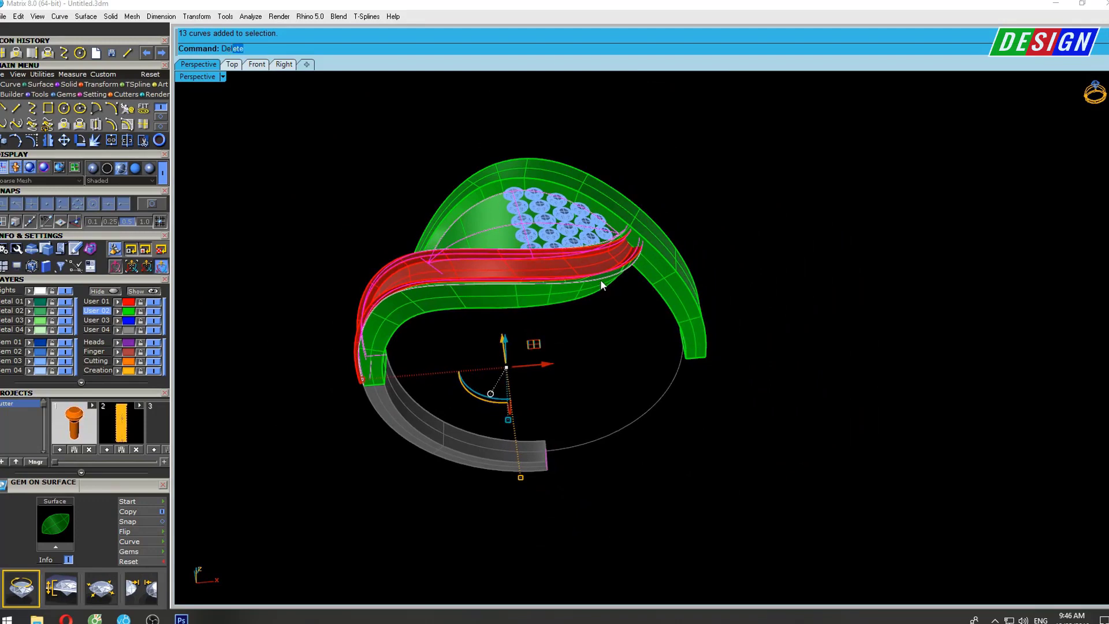
key(Return)
Extract the centre isocurve along the red band surface.
scroll(585, 313, up, 3)
scroll(590, 275, up, 3)
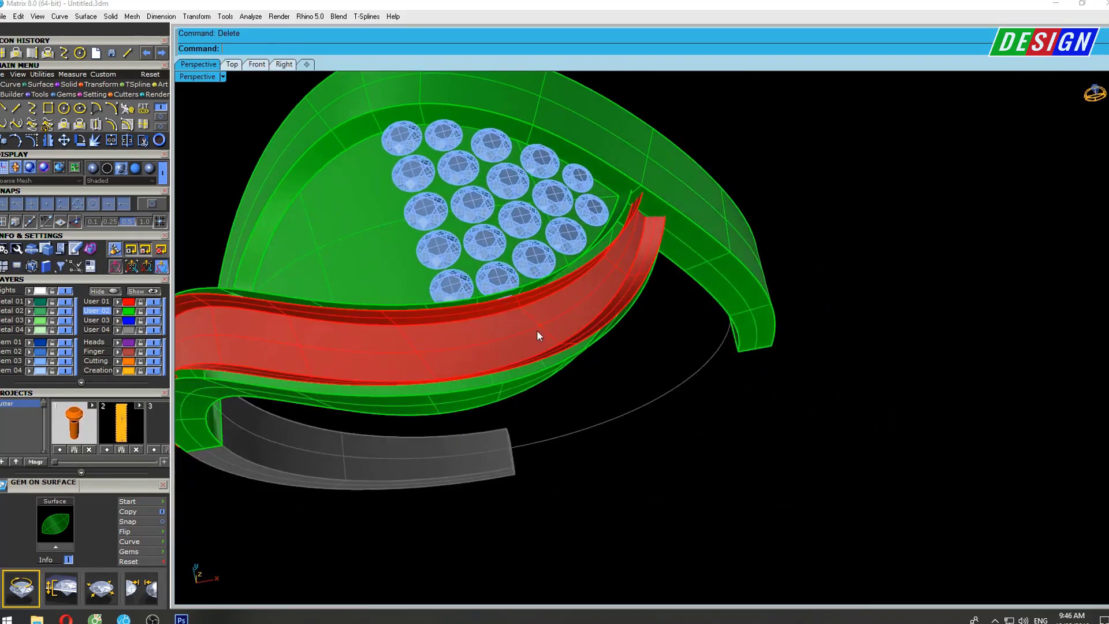
click(537, 335)
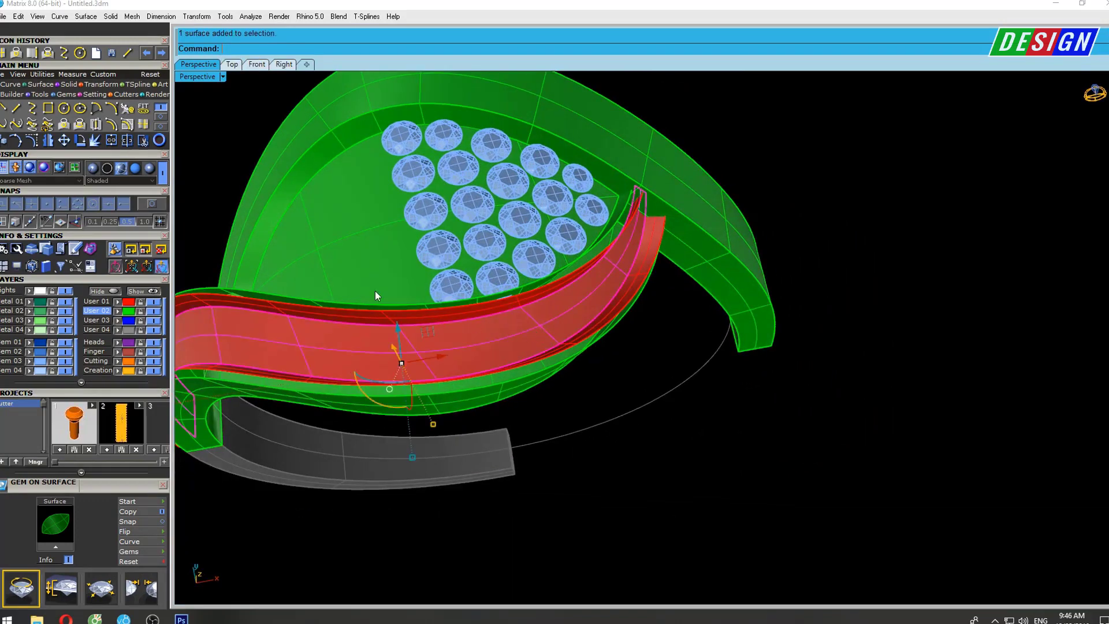
click(144, 125)
scroll(528, 359, up, 3)
scroll(594, 322, up, 2)
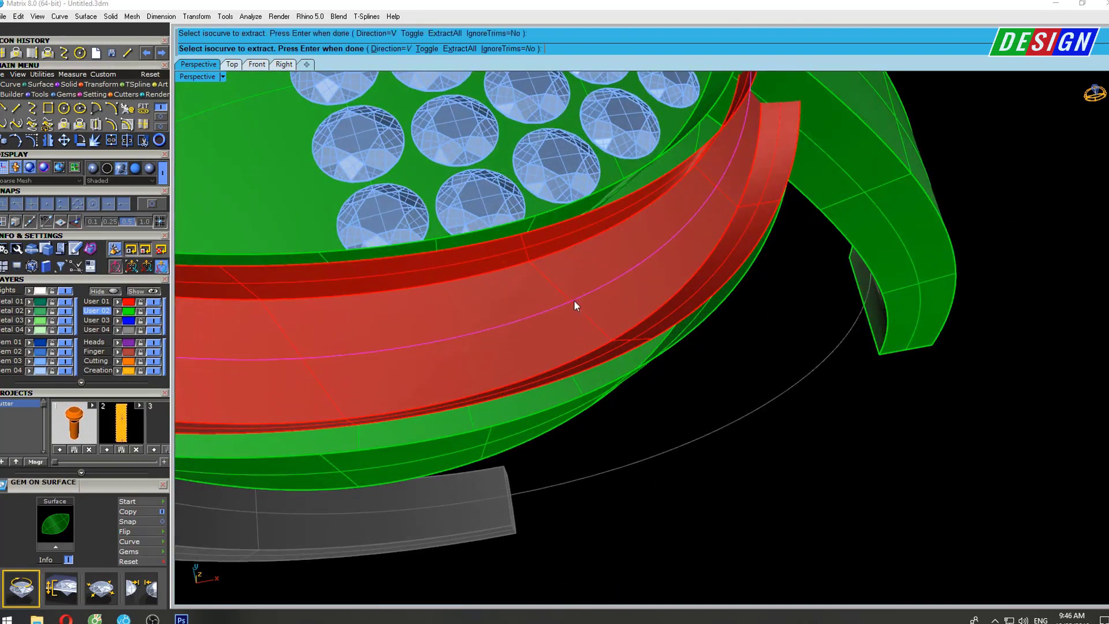
scroll(574, 305, down, 3)
click(624, 259)
key(Return)
scroll(616, 264, up, 3)
scroll(639, 251, up, 2)
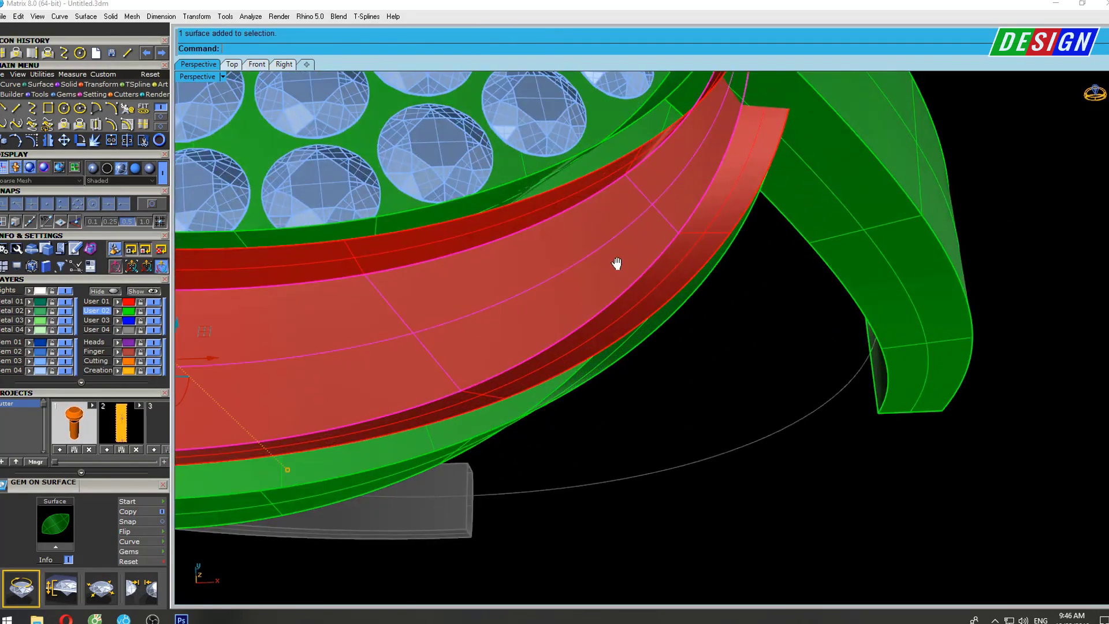
right_drag(617, 263, 603, 277)
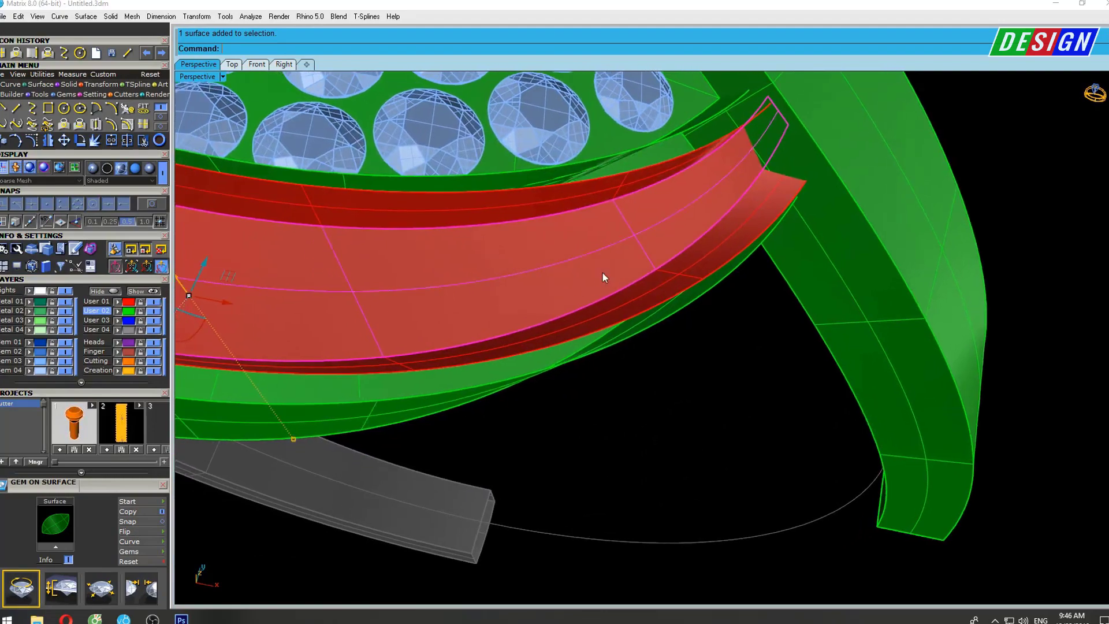
scroll(635, 260, up, 3)
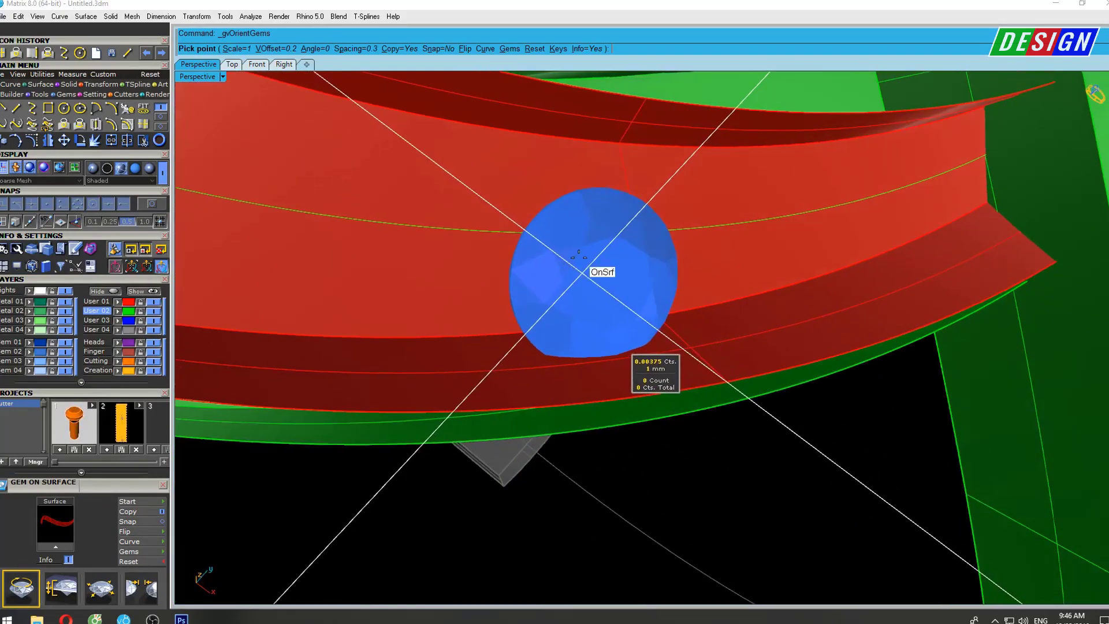
Guide gems along the extracted centre curve and place two 1 mm gems.
scroll(595, 260, up, 1)
click(485, 49)
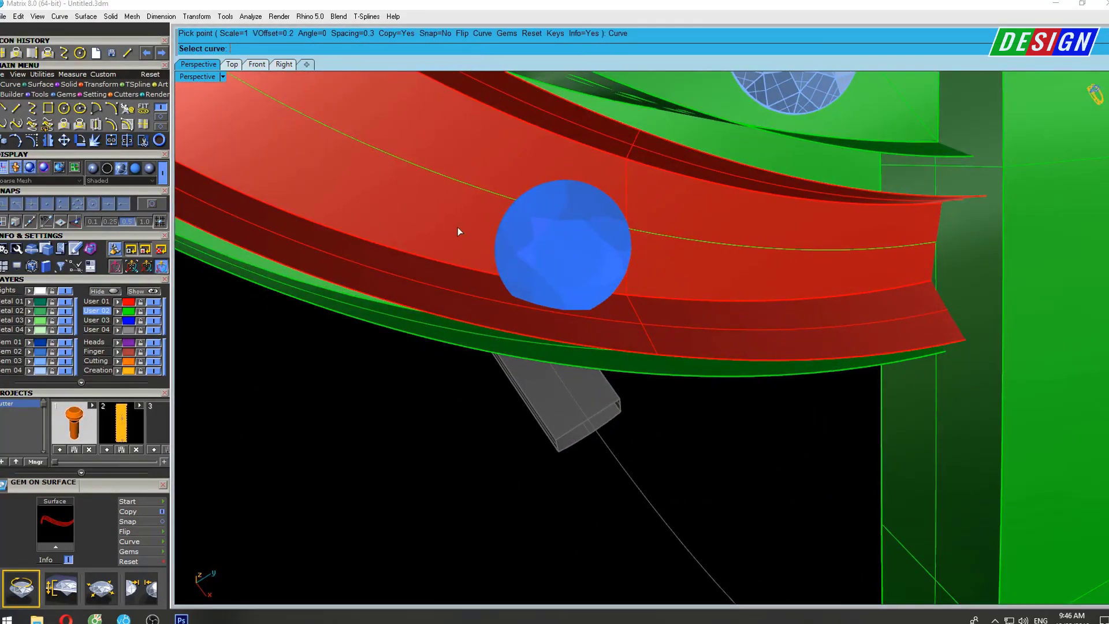
click(465, 186)
mouse_move(586, 257)
right_down()
mouse_move(603, 241)
mouse_move(670, 238)
right_up()
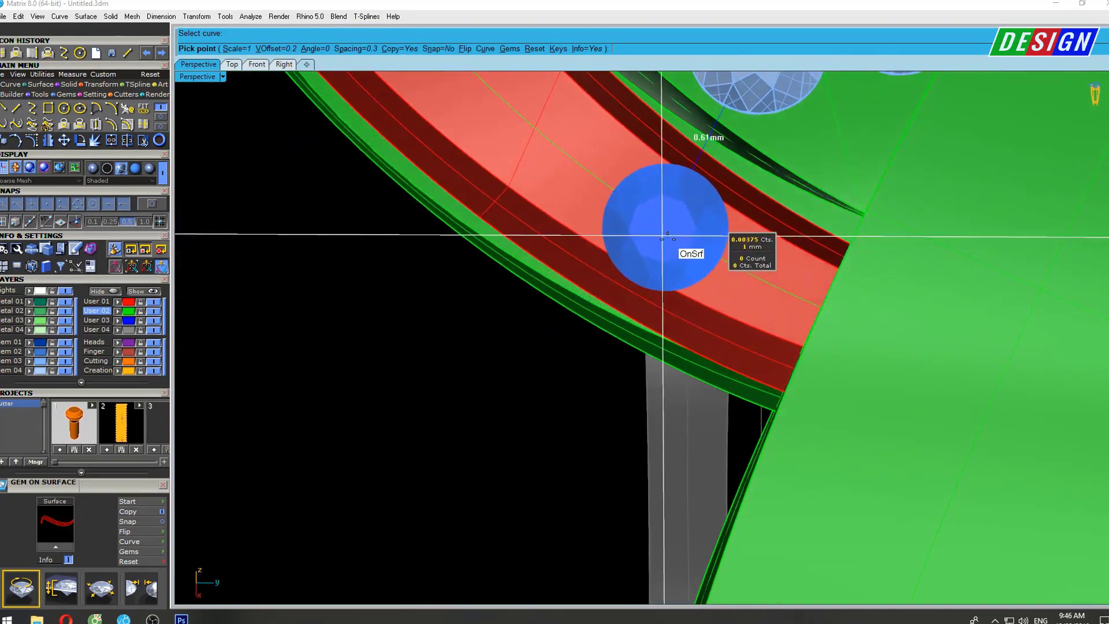
scroll(675, 239, up, 3)
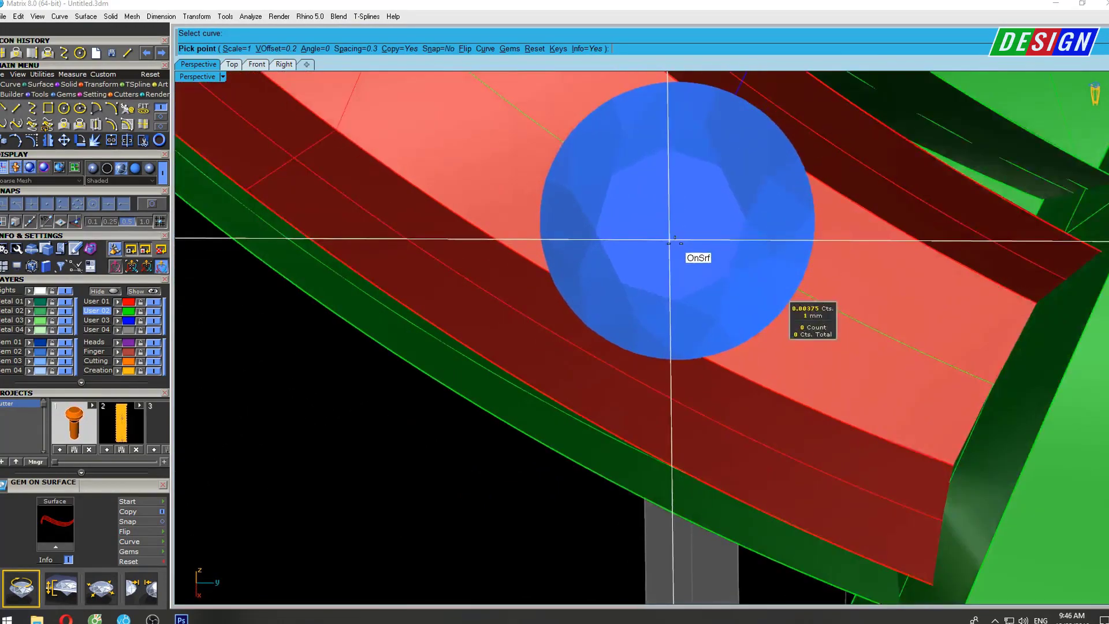
click(768, 285)
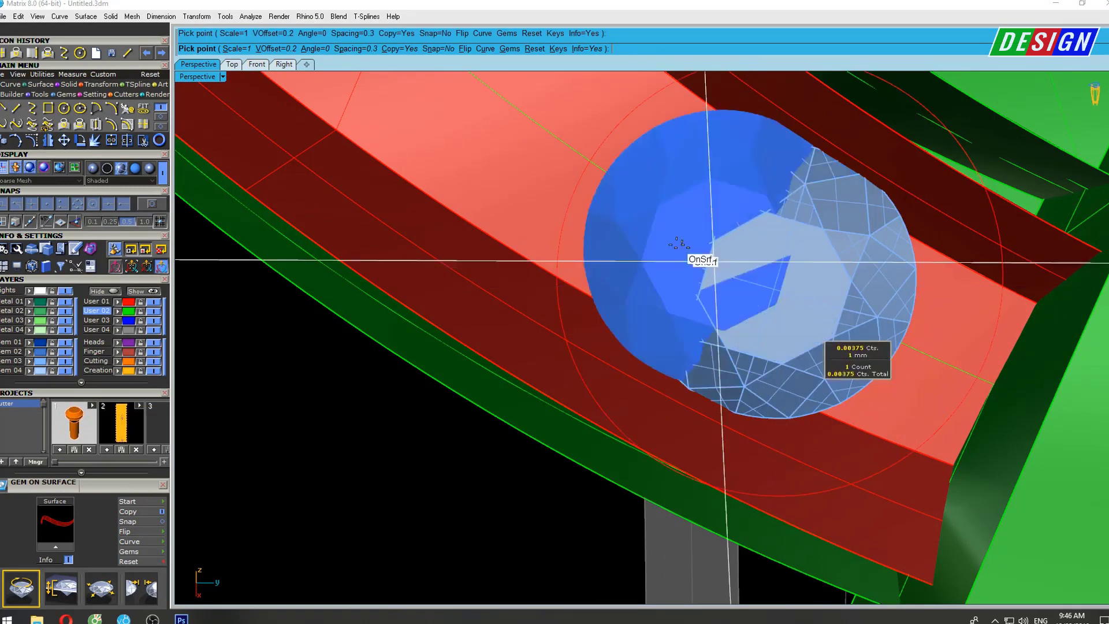
scroll(668, 243, down, 3)
scroll(636, 243, up, 5)
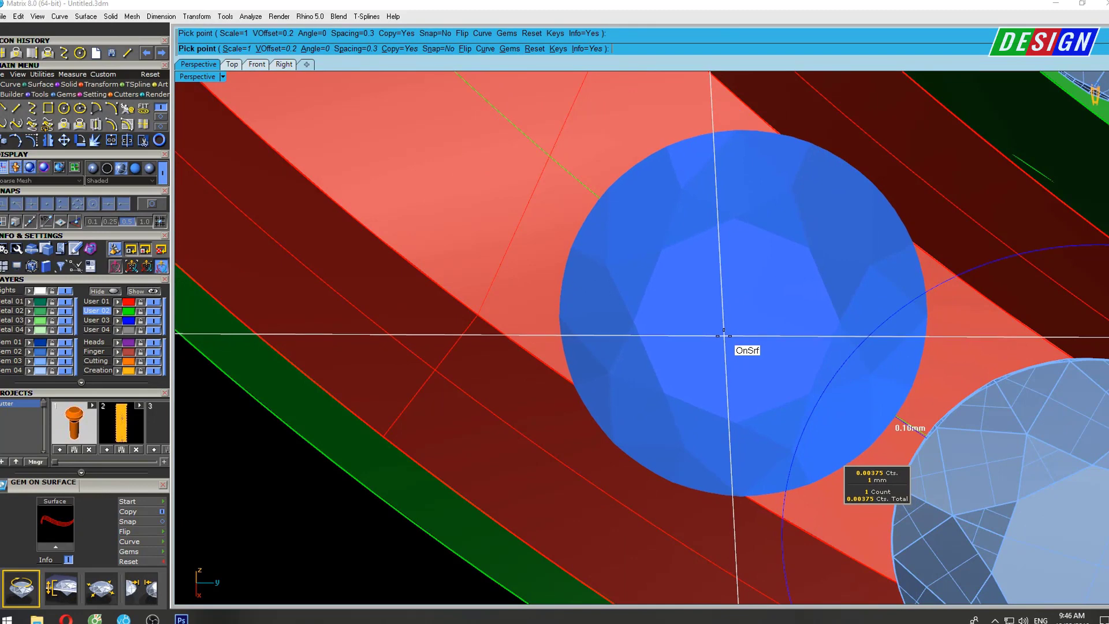
click(724, 335)
scroll(635, 324, up, 2)
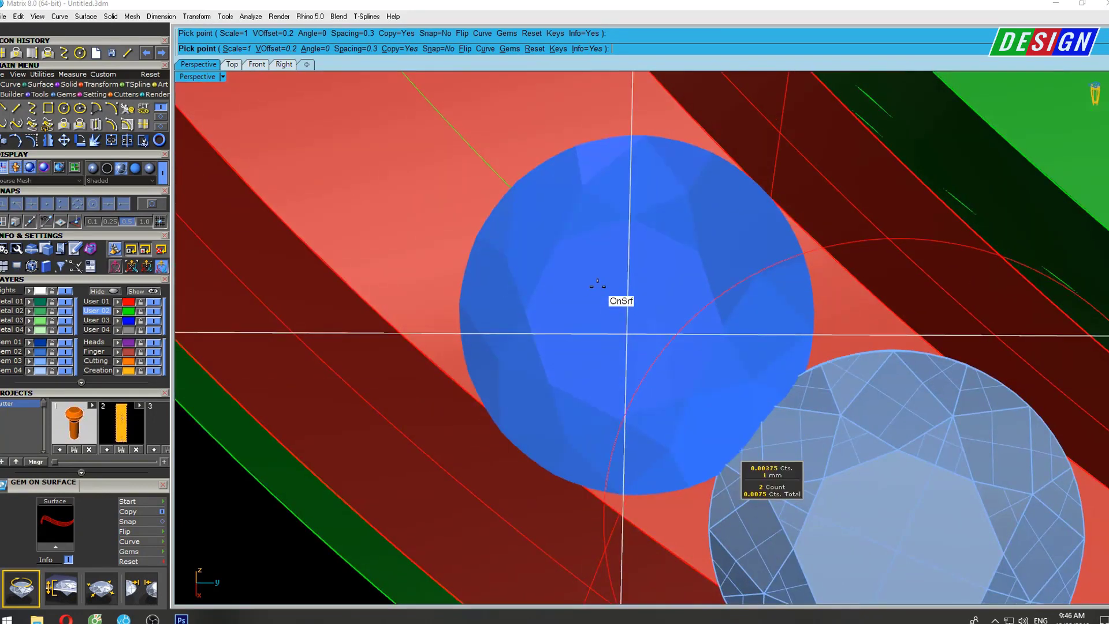
scroll(597, 289, down, 2)
right_drag(595, 297, 631, 298)
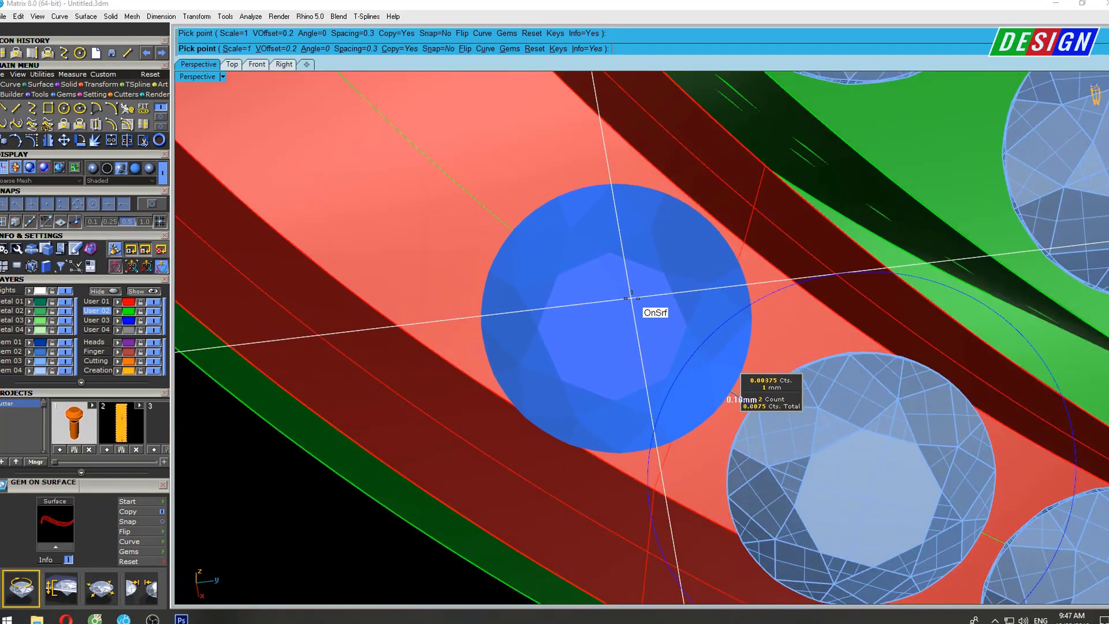
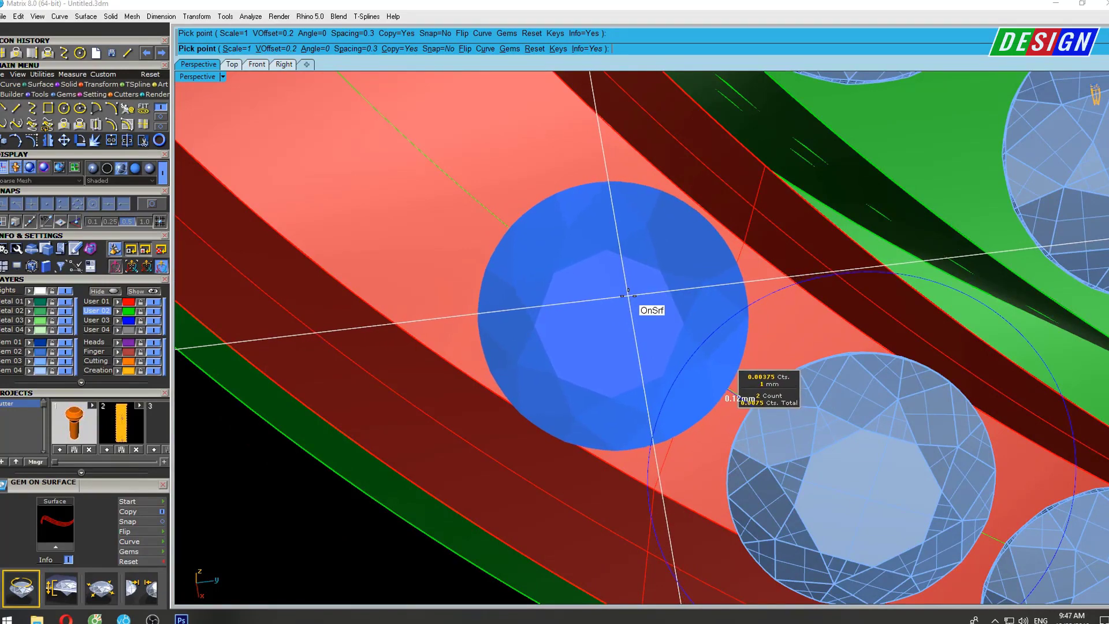
Place a first gem on the rail, trying 1.1 and 1.2 gem scales.
click(628, 296)
right_drag(628, 296, 519, 231)
text(1.1)
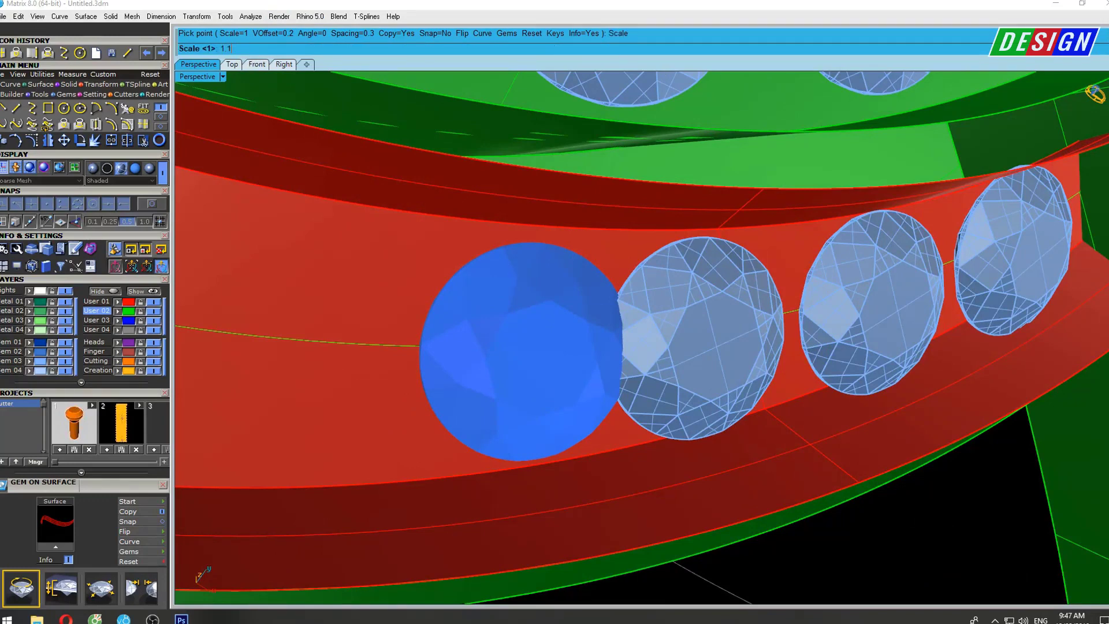
key(Return)
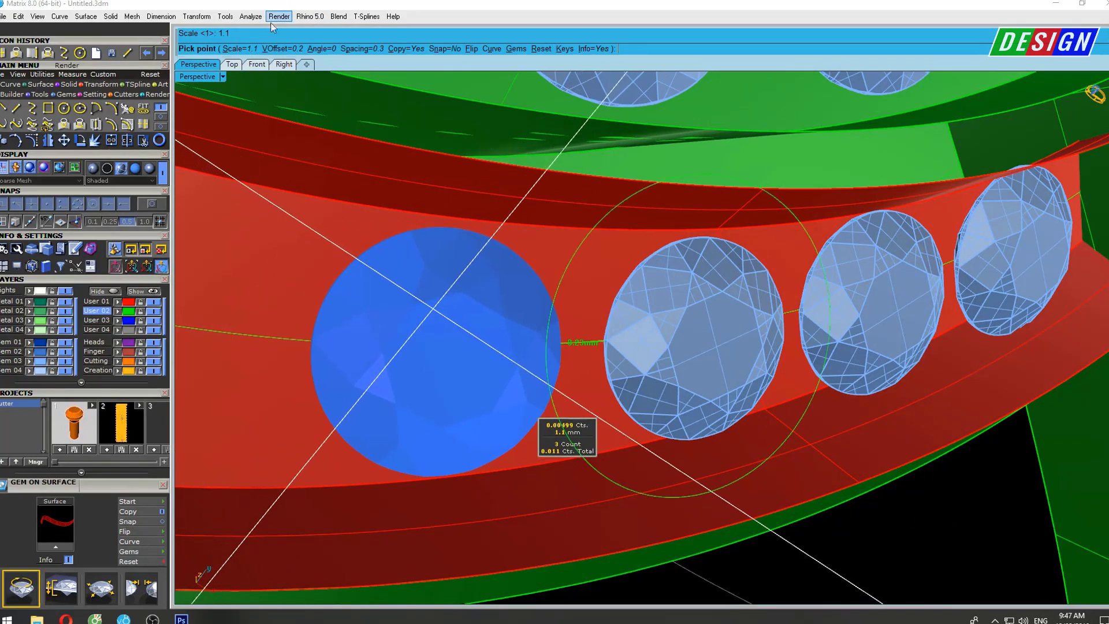
text(12)
key(Return)
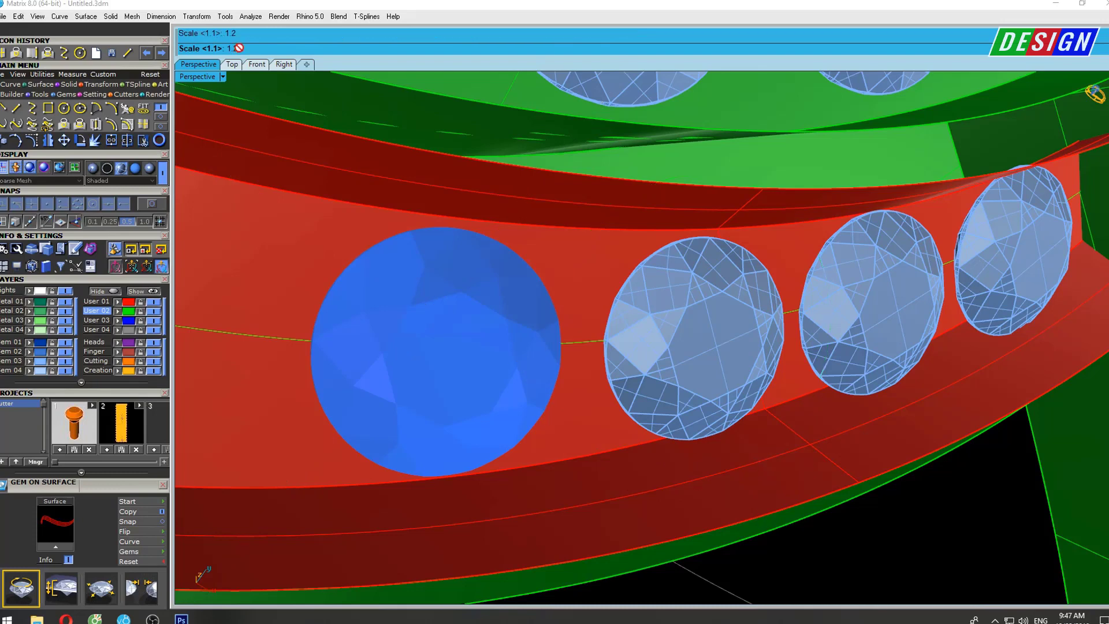
key(Return)
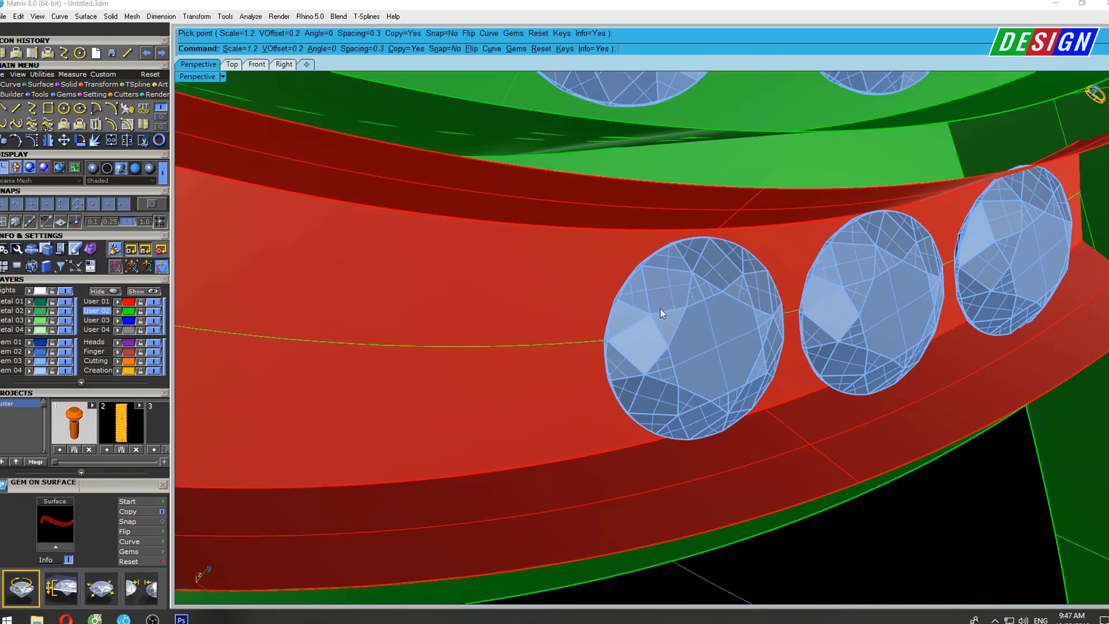
Delete the misplaced gem and restart gem placement on the rail at scale 1.1.
click(651, 284)
key(Delete)
click(649, 282)
key(Return)
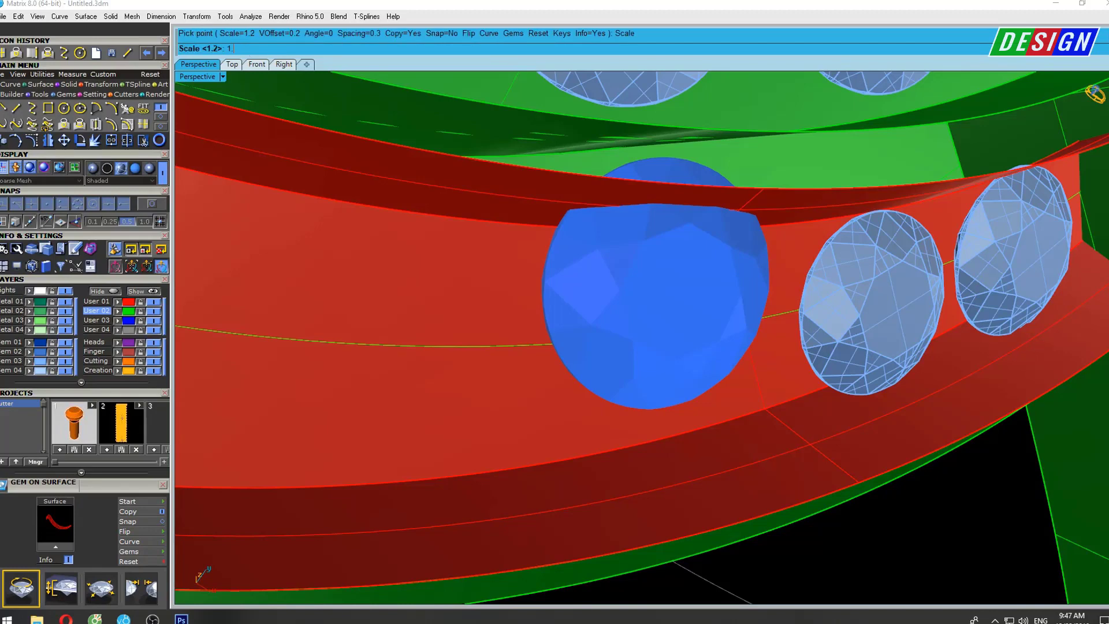
text(.1)
key(Return)
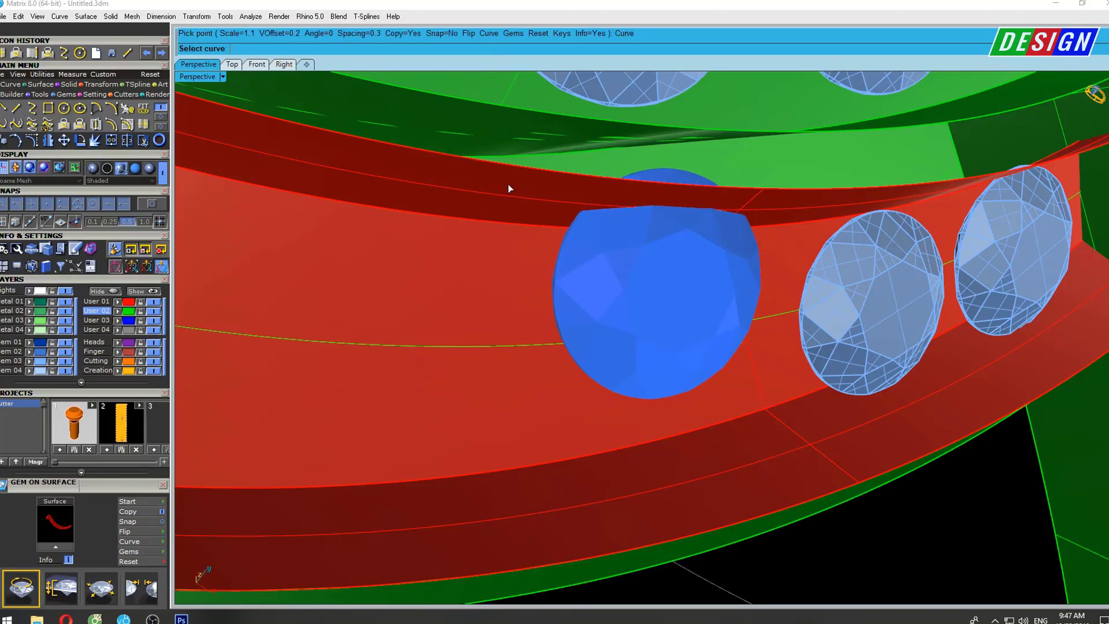
Place a 1.1 mm gem and then a 1.25 mm gem along the rail curve.
click(439, 346)
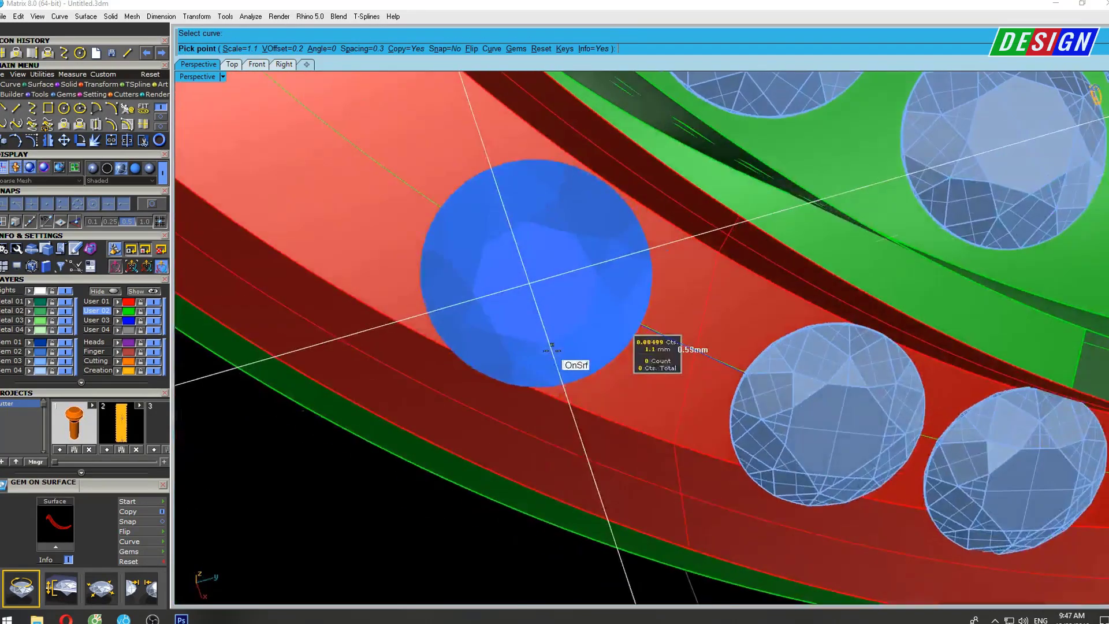
click(594, 355)
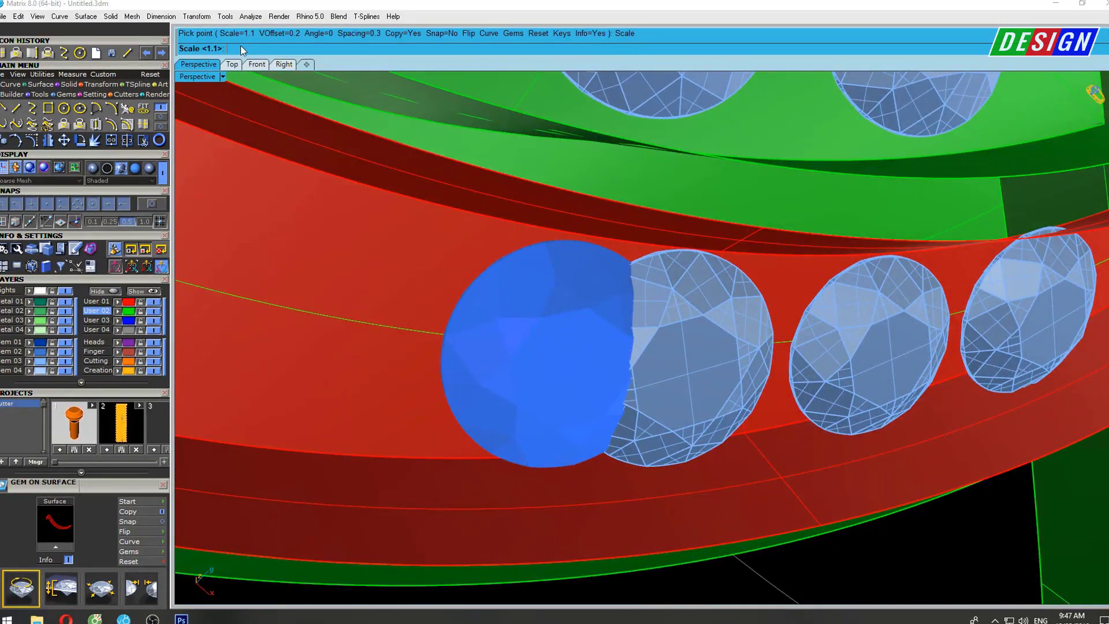
text(1.25)
key(Return)
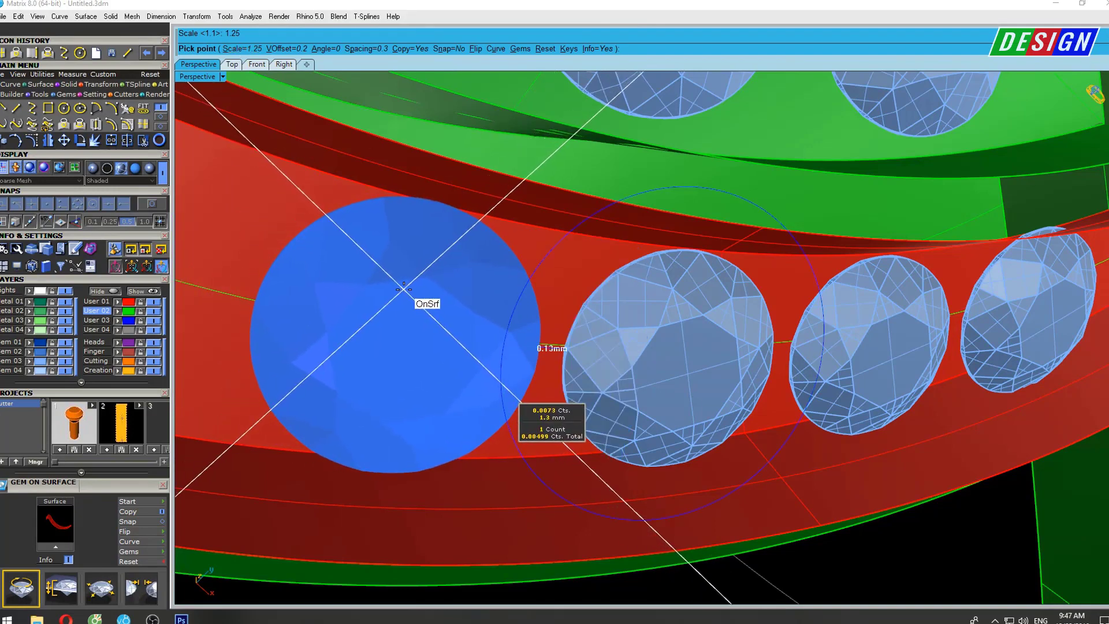
click(403, 289)
text(1.5)
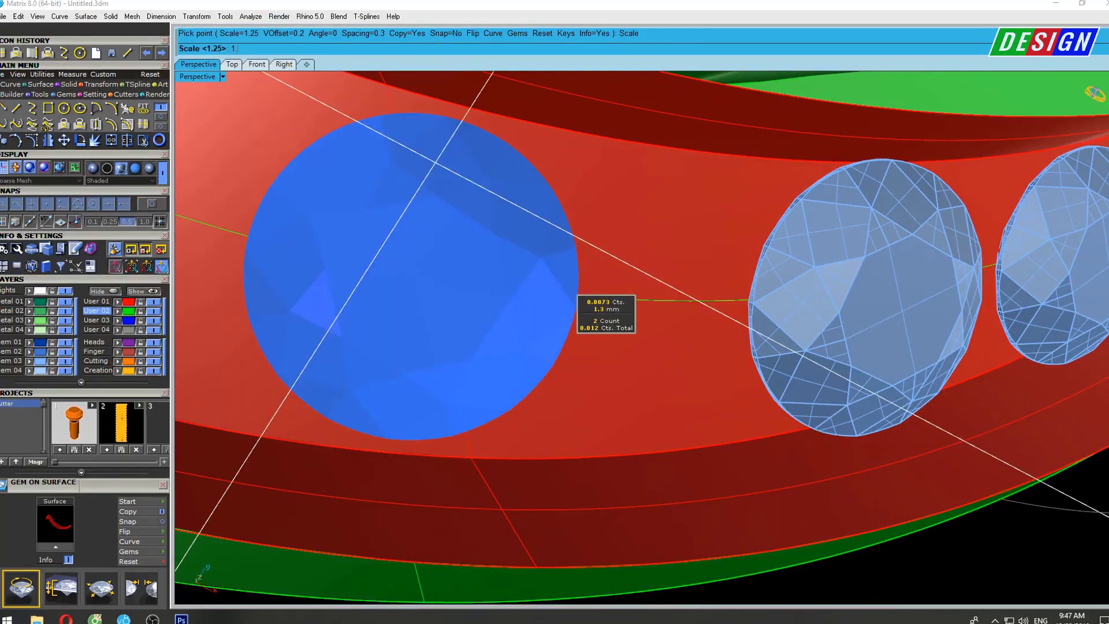
Place two 1.5 mm gems further along the rail.
key(Return)
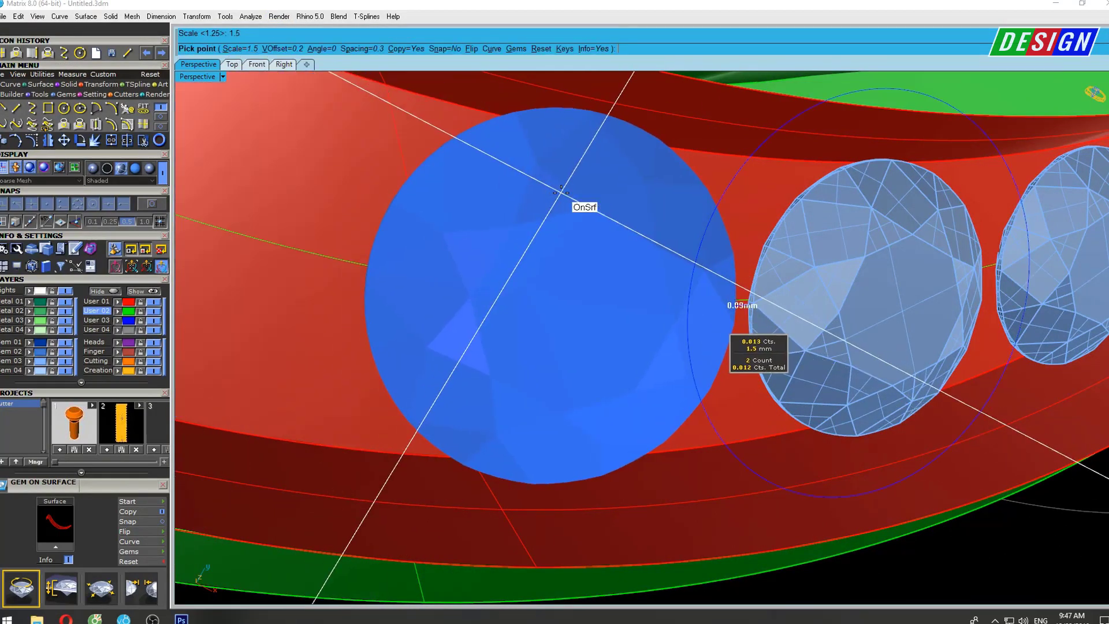
click(575, 205)
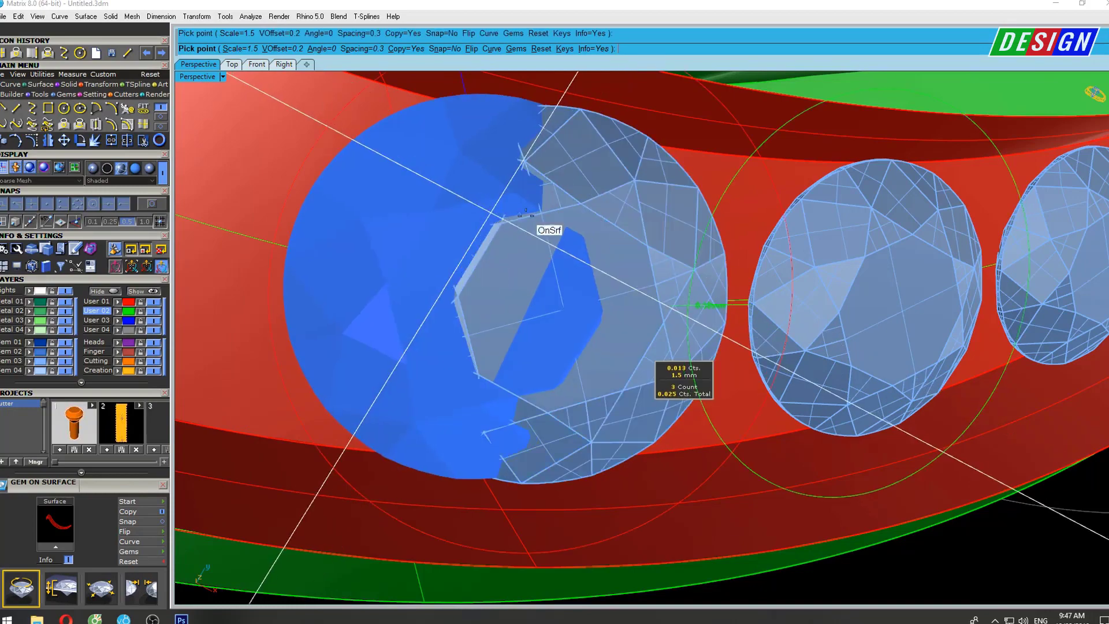
scroll(650, 230, down, 3)
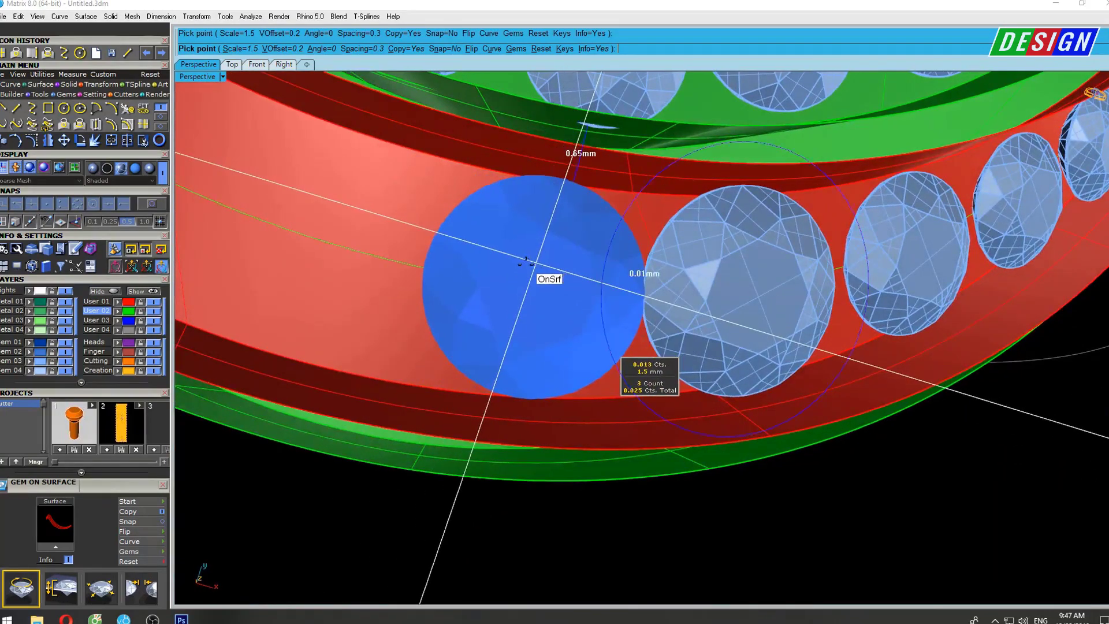
click(516, 263)
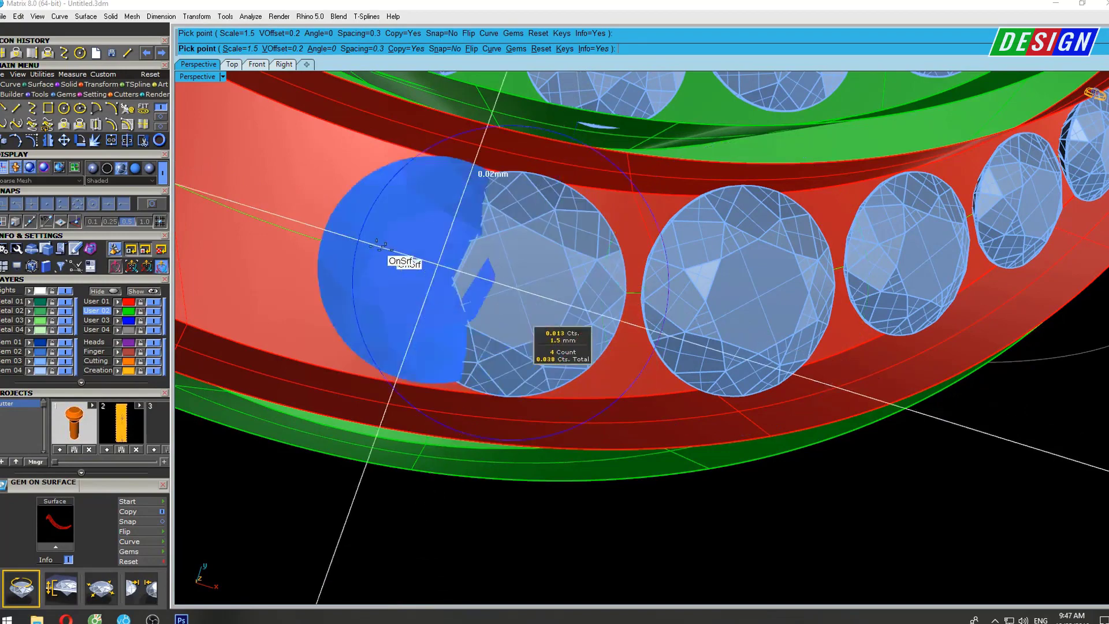
scroll(327, 230, down, 3)
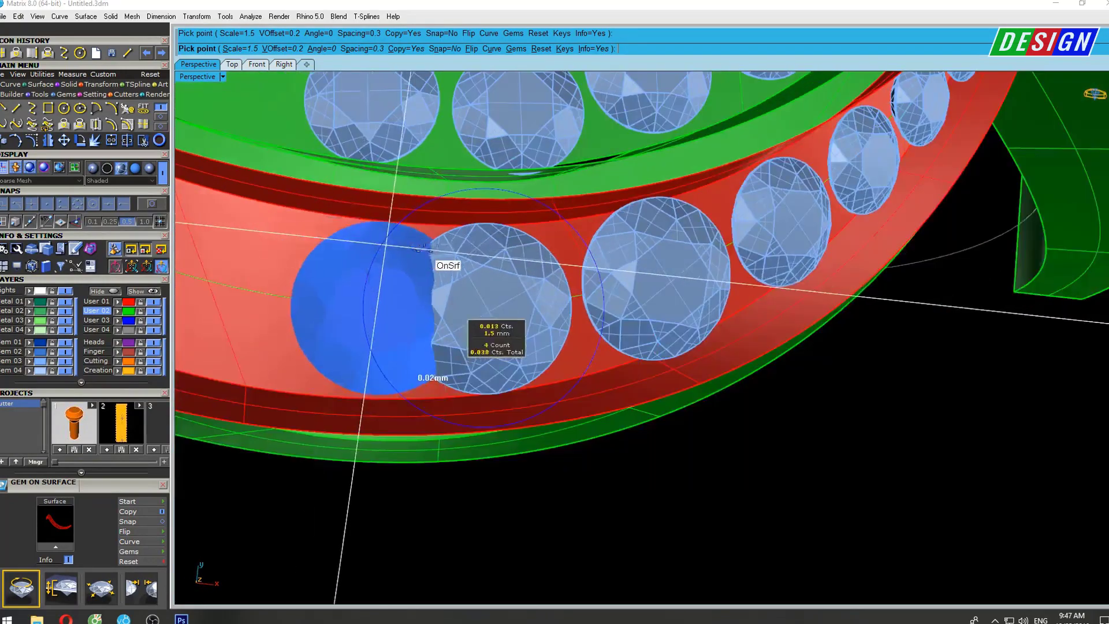
right_drag(358, 295, 335, 61)
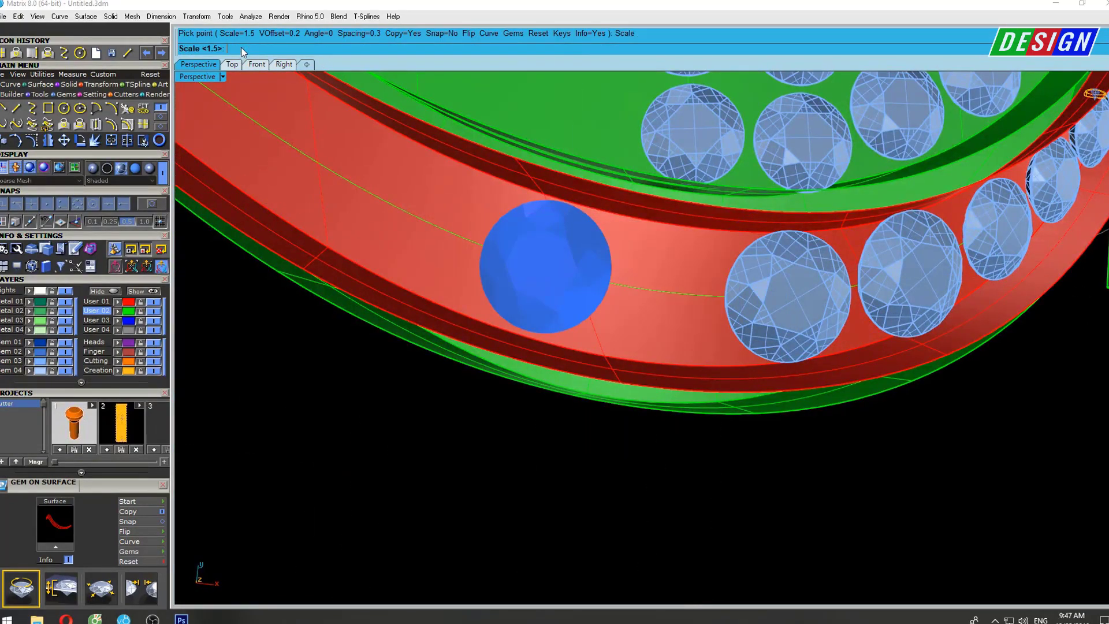
text(1.75)
At scale 1.75, place 1.8 mm gems five through nine along the rail.
key(Return)
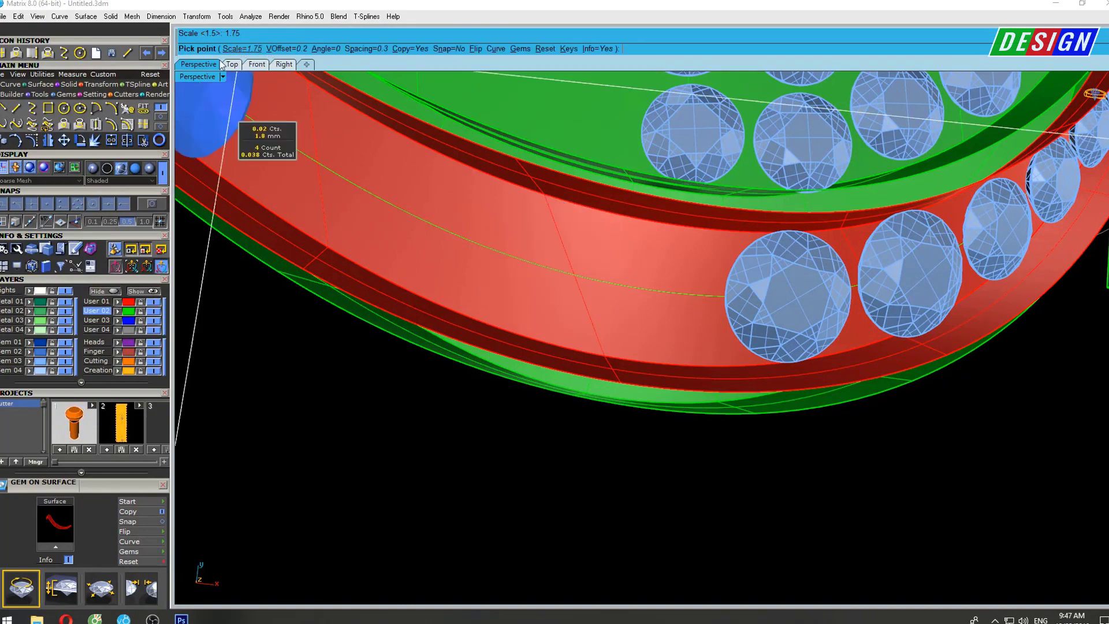
scroll(618, 301, up, 2)
scroll(621, 295, up, 2)
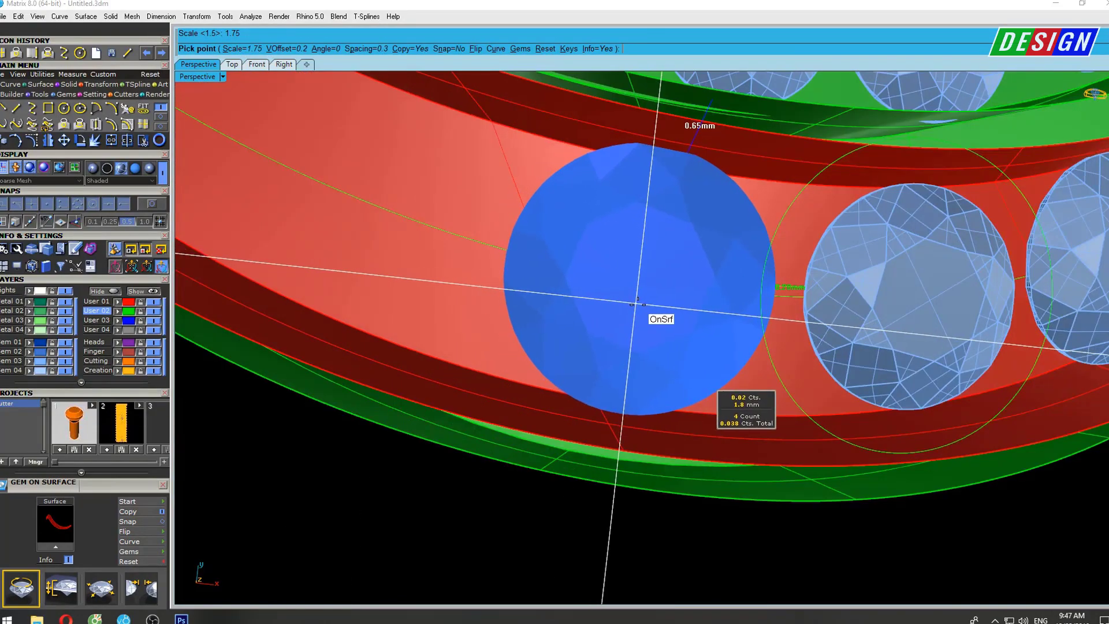
click(643, 305)
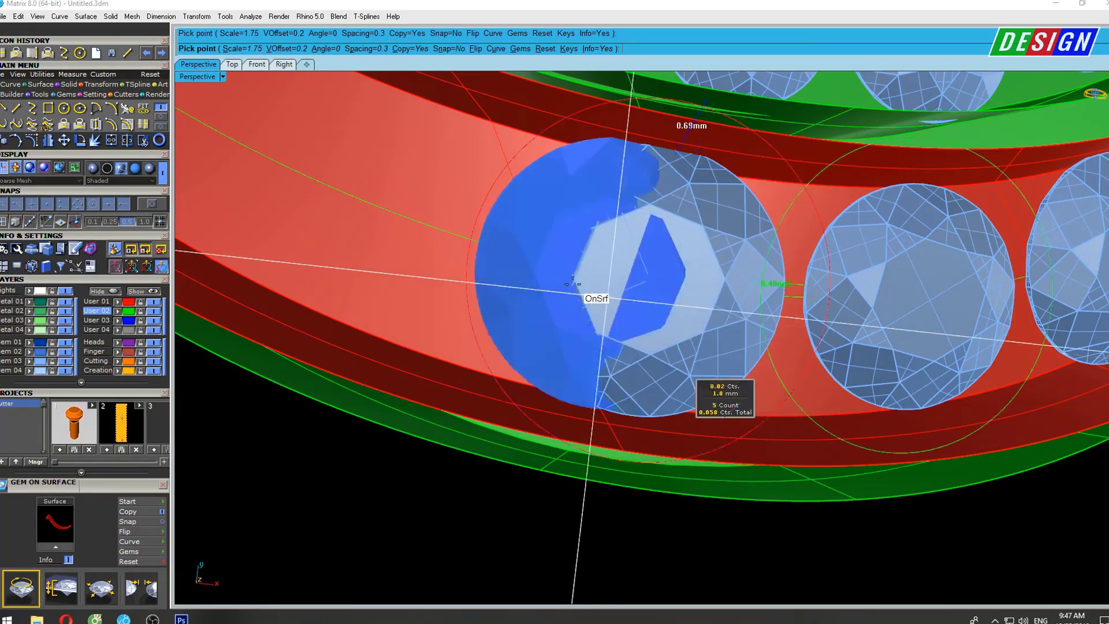
mouse_move(595, 298)
right_down()
mouse_move(383, 363)
mouse_move(799, 330)
right_up()
click(371, 362)
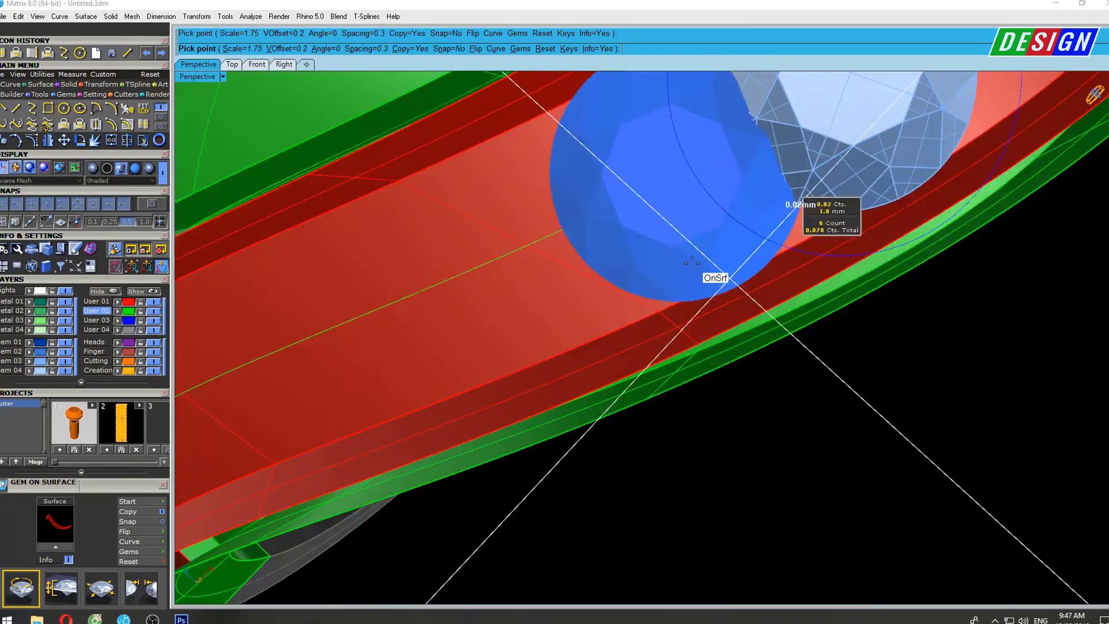
click(622, 253)
mouse_move(622, 254)
right_down()
mouse_move(558, 314)
mouse_move(634, 290)
right_up()
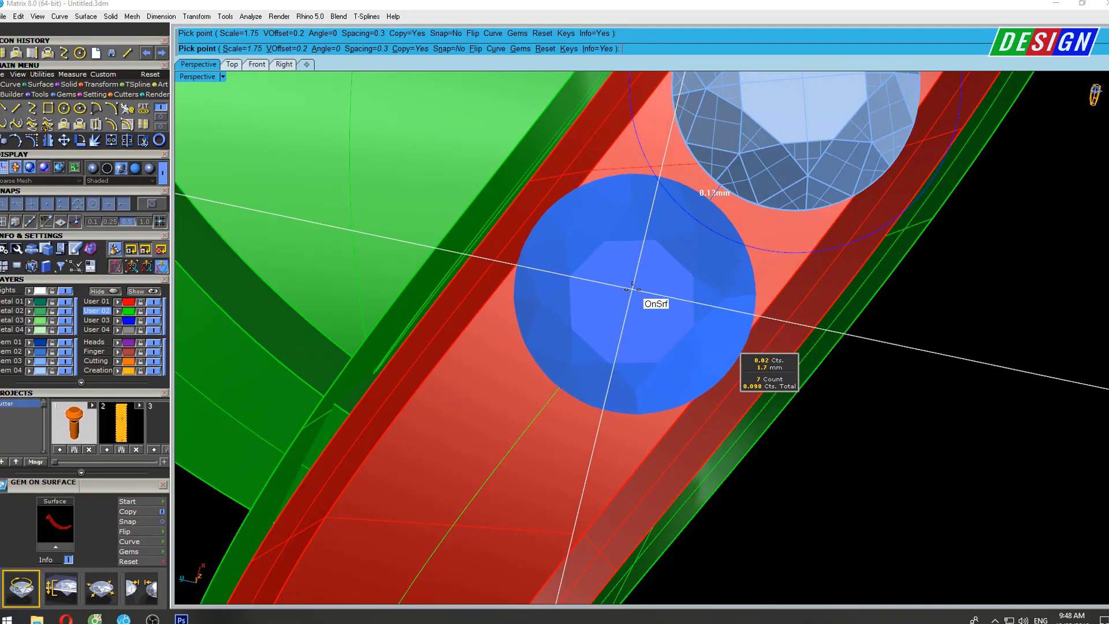
click(632, 287)
mouse_move(632, 287)
right_down()
mouse_move(636, 272)
mouse_move(576, 342)
mouse_move(578, 327)
right_up()
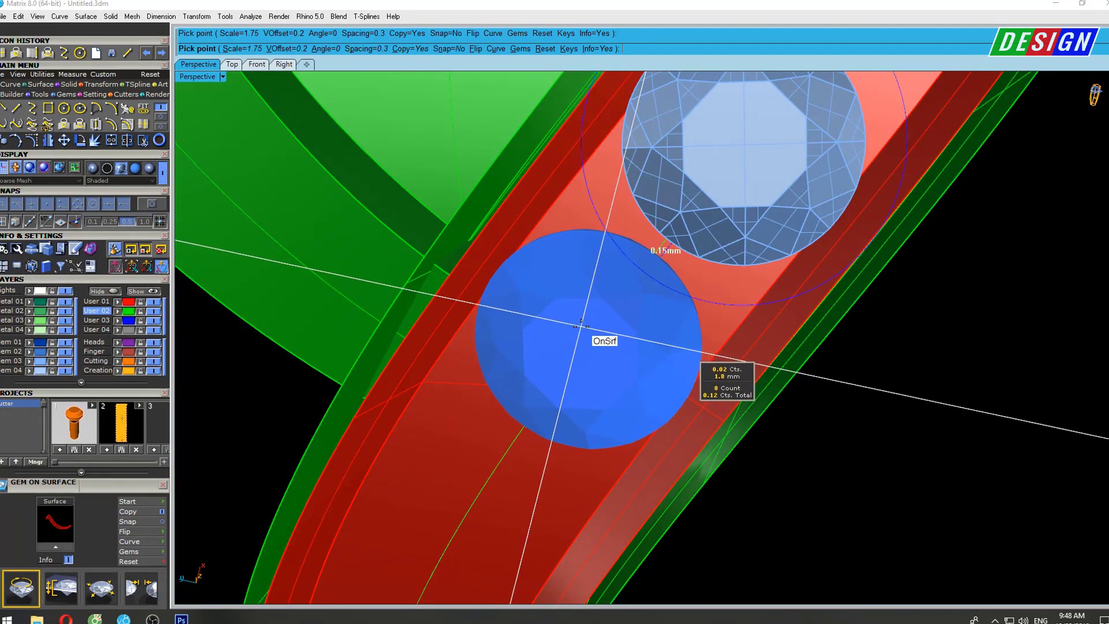
click(580, 325)
Place gems ten through thirteen down the band to the rail end and finish placement.
right_drag(580, 325, 581, 327)
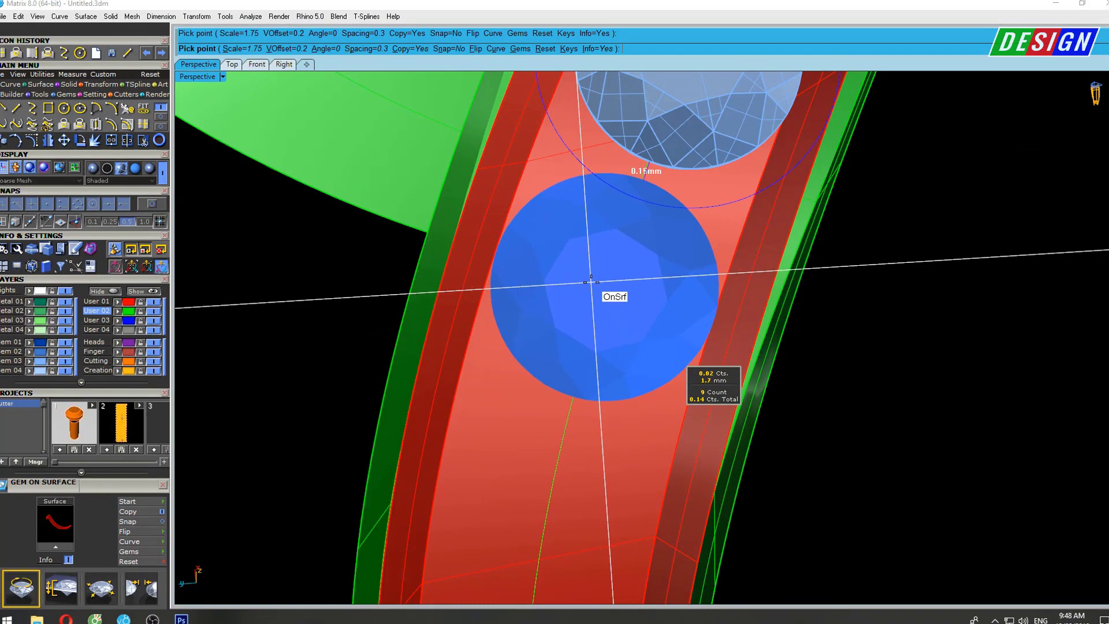
click(591, 282)
right_drag(601, 327, 547, 472)
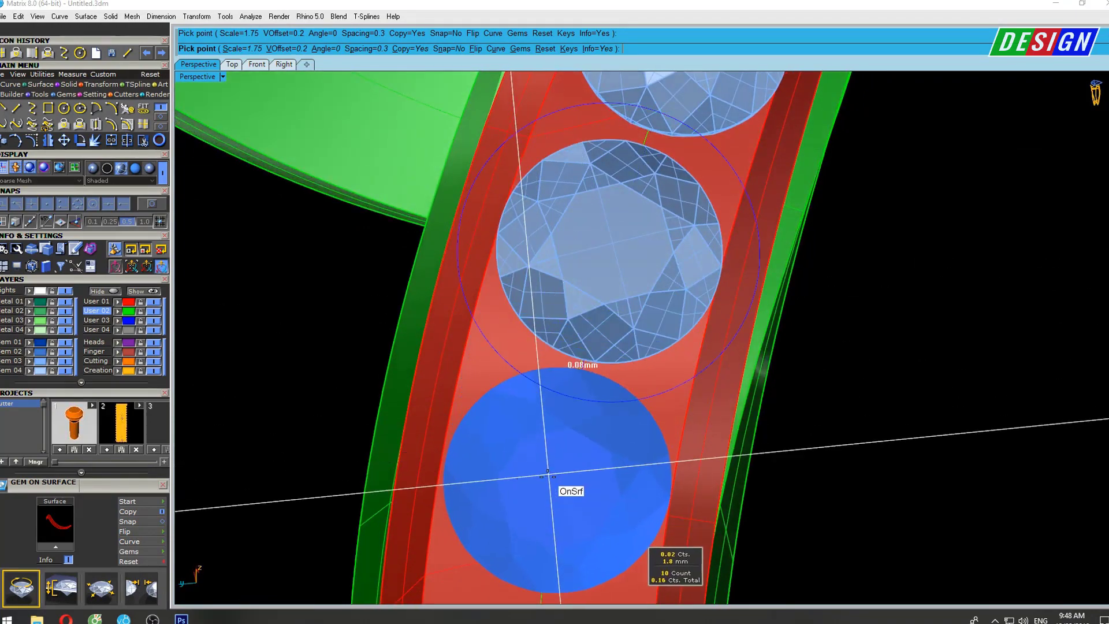
click(546, 481)
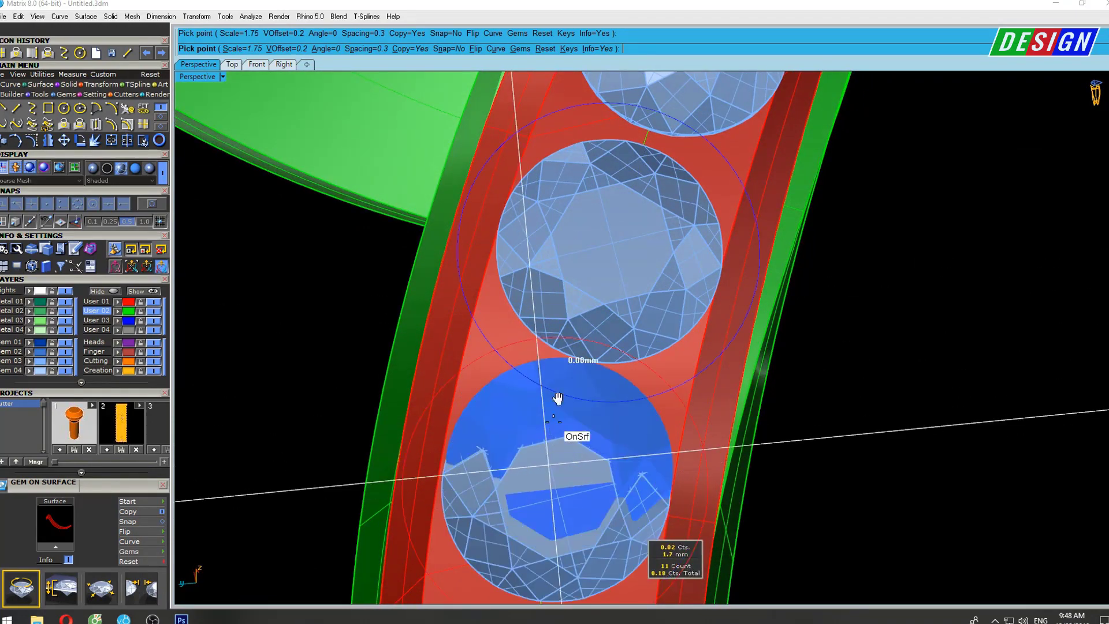
mouse_move(559, 396)
right_down()
mouse_move(583, 268)
mouse_move(555, 353)
right_up()
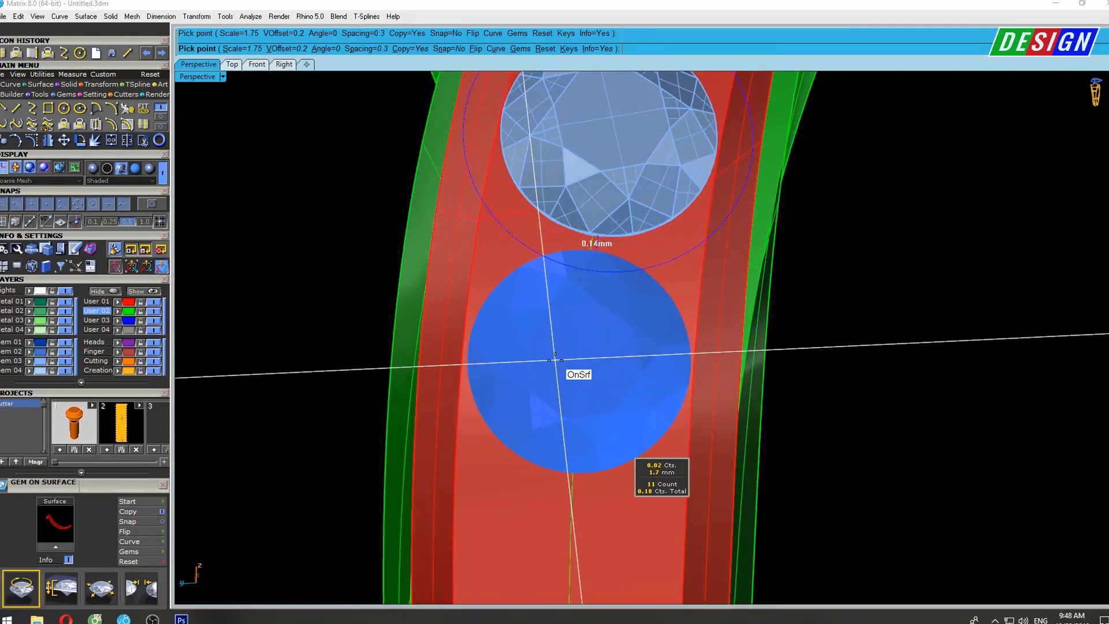
click(554, 359)
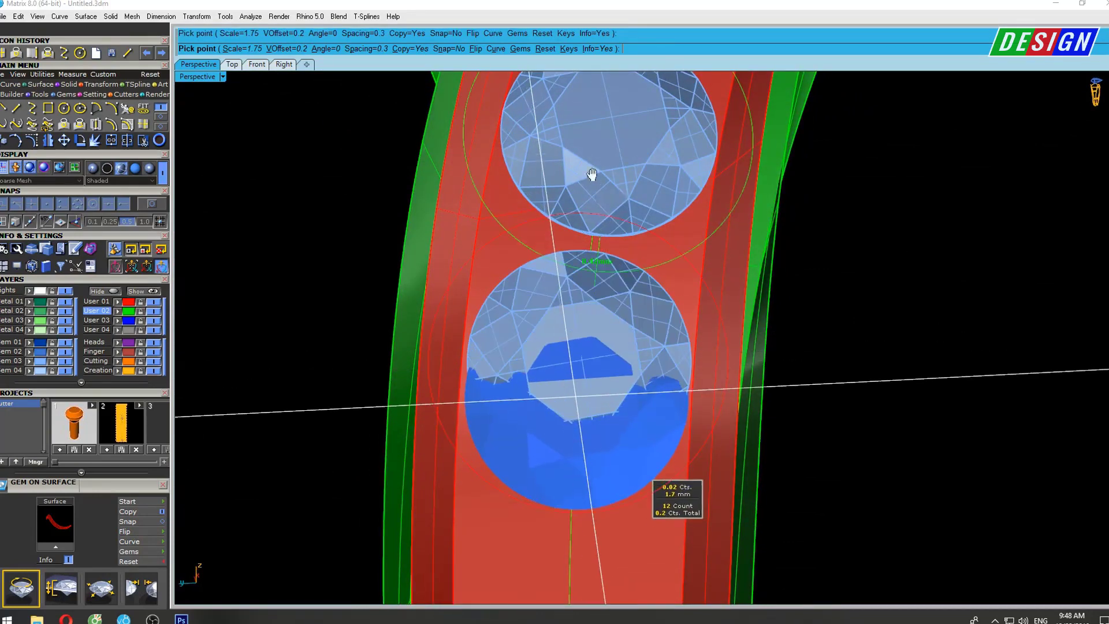
right_drag(552, 364, 565, 338)
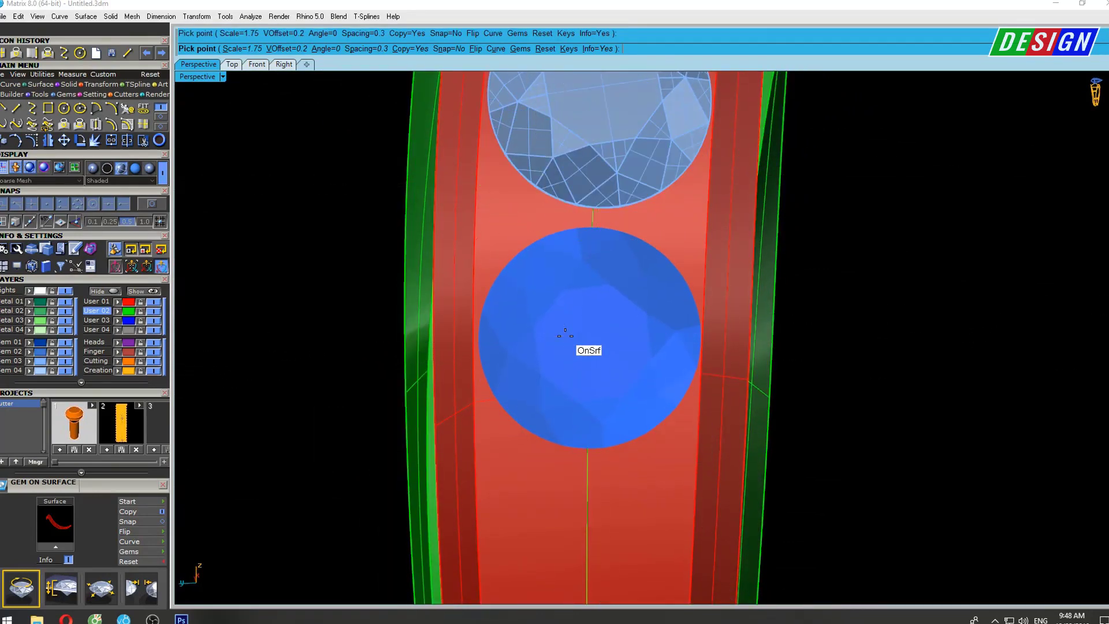
click(565, 335)
mouse_move(594, 247)
right_down()
mouse_move(589, 223)
mouse_move(587, 241)
mouse_move(577, 231)
right_up()
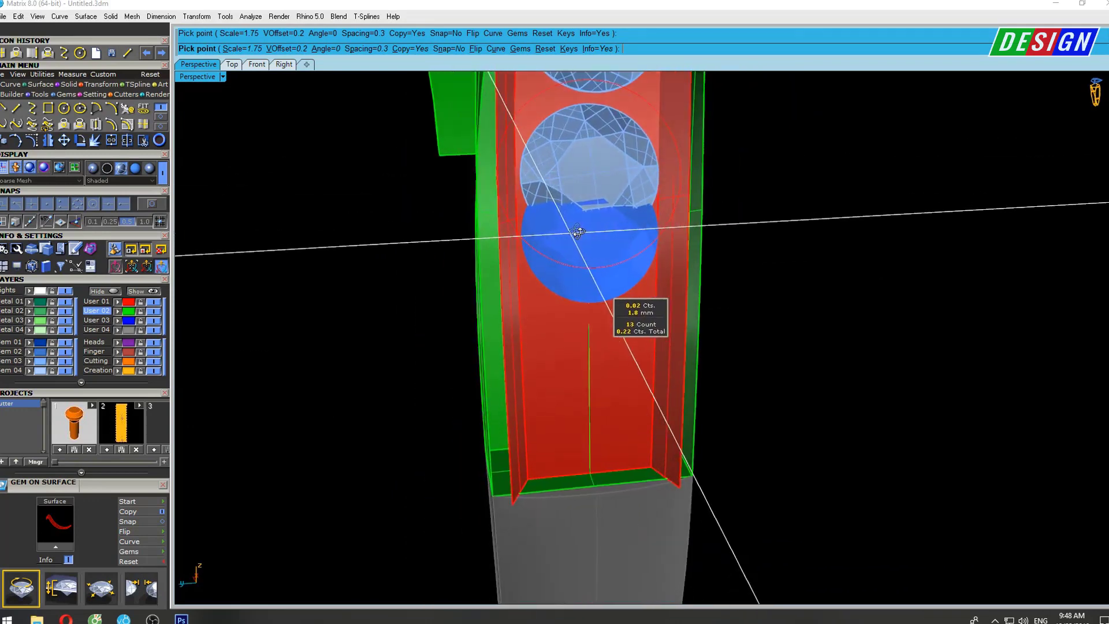
scroll(583, 272, up, 2)
scroll(574, 329, up, 2)
scroll(555, 343, up, 2)
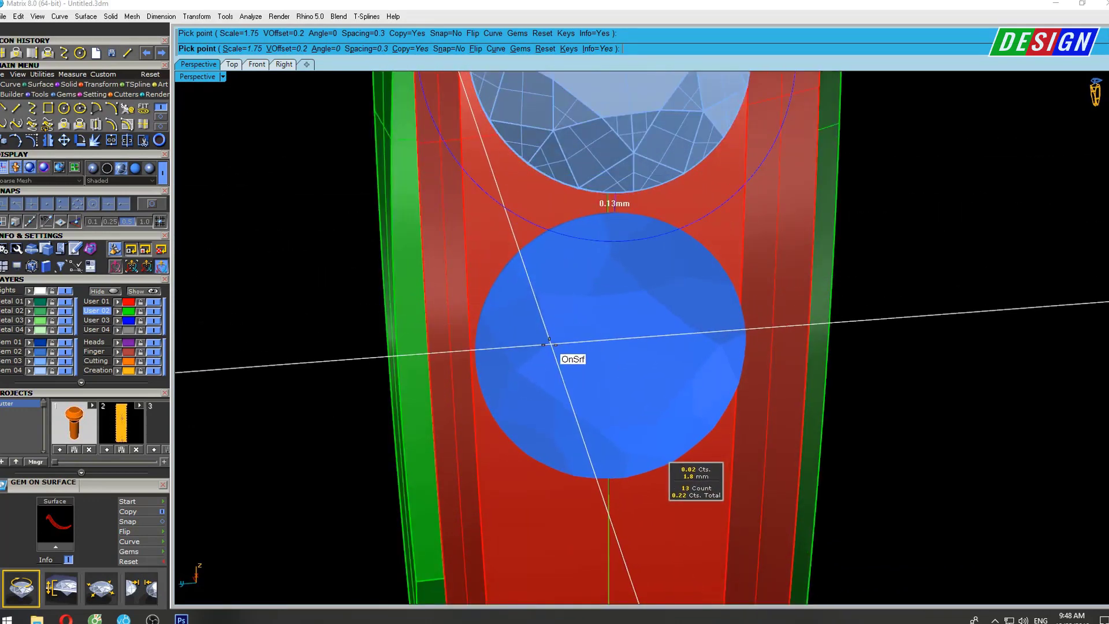
right_click(549, 345)
End gem placement with the whole ring in view.
scroll(599, 262, down, 2)
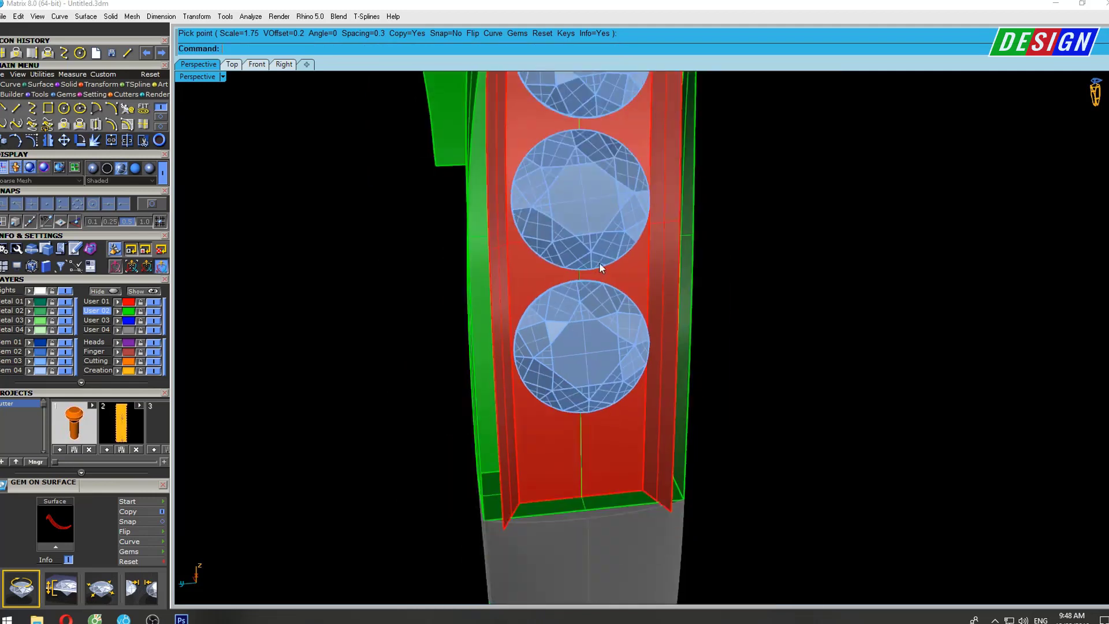
scroll(630, 208, down, 2)
scroll(660, 161, down, 2)
scroll(664, 208, down, 2)
mouse_move(666, 256)
right_down()
mouse_move(653, 282)
mouse_move(587, 282)
right_up()
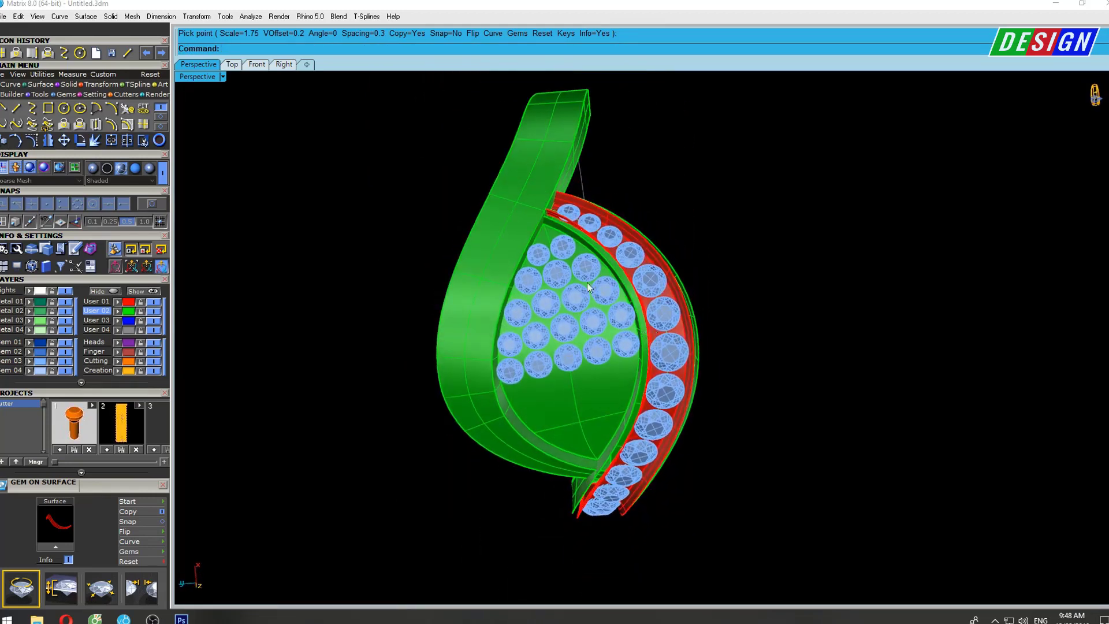
right_click(639, 159)
Select all the gems along the rail and group them with gr.
scroll(625, 194, up, 2)
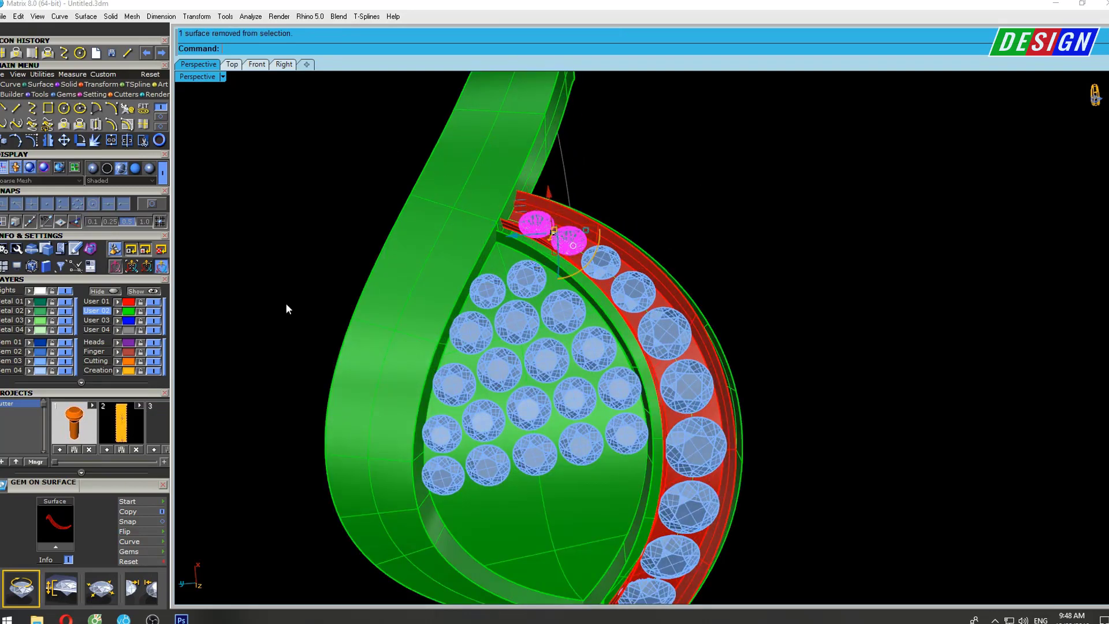
right_drag(671, 285, 633, 227)
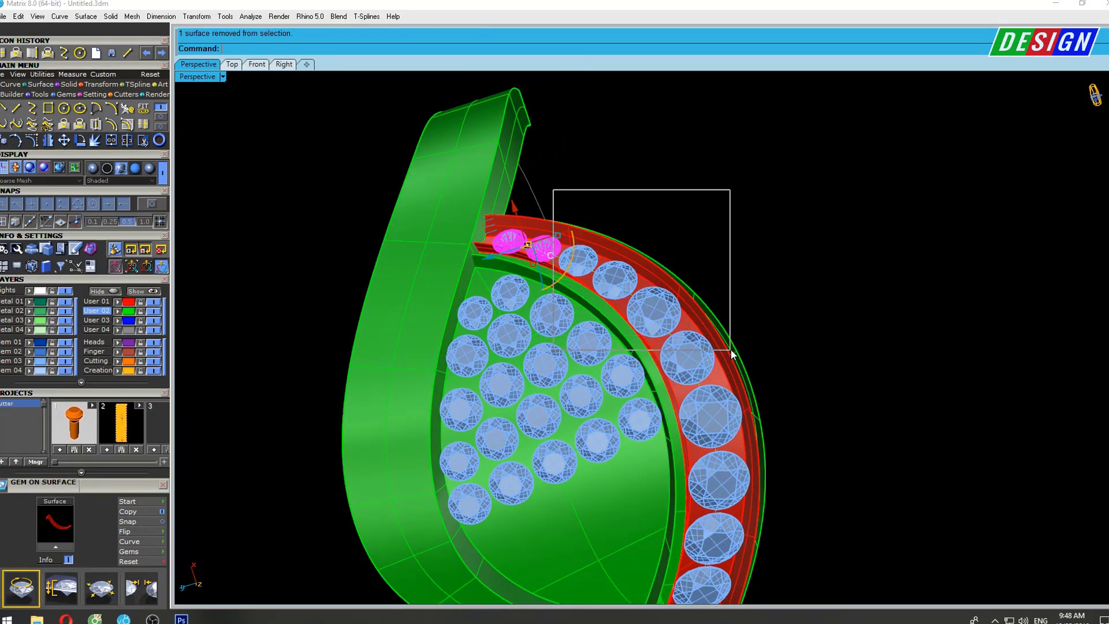
drag(730, 349, 744, 341)
drag(667, 209, 753, 466)
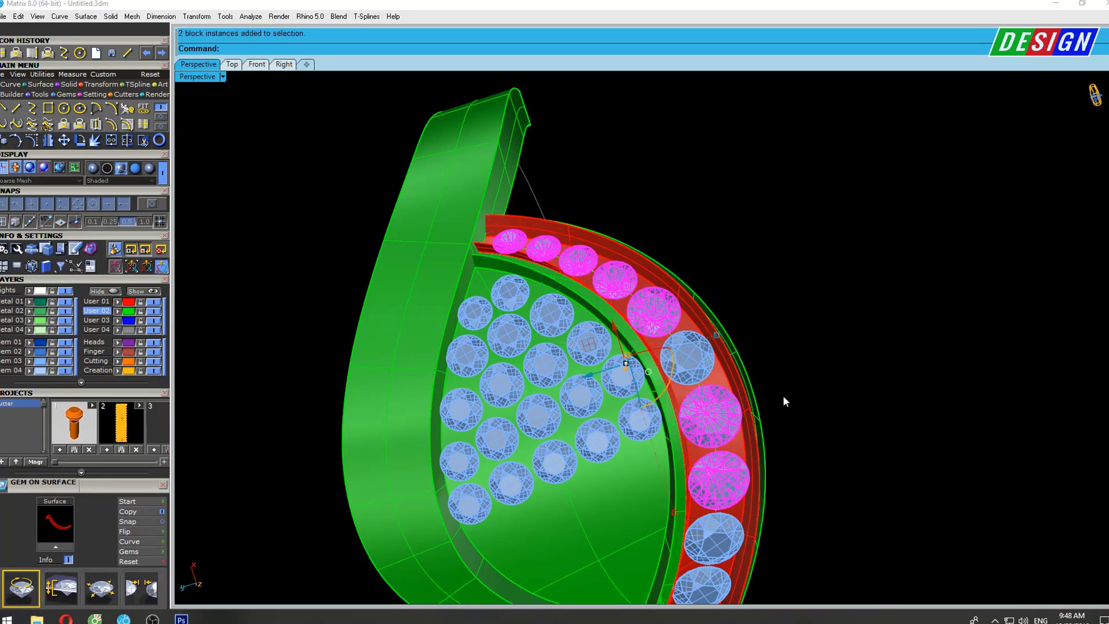
mouse_move(814, 466)
right_down()
mouse_move(797, 450)
mouse_move(782, 217)
mouse_move(662, 464)
right_up()
drag(783, 277, 772, 280)
right_drag(771, 280, 675, 386)
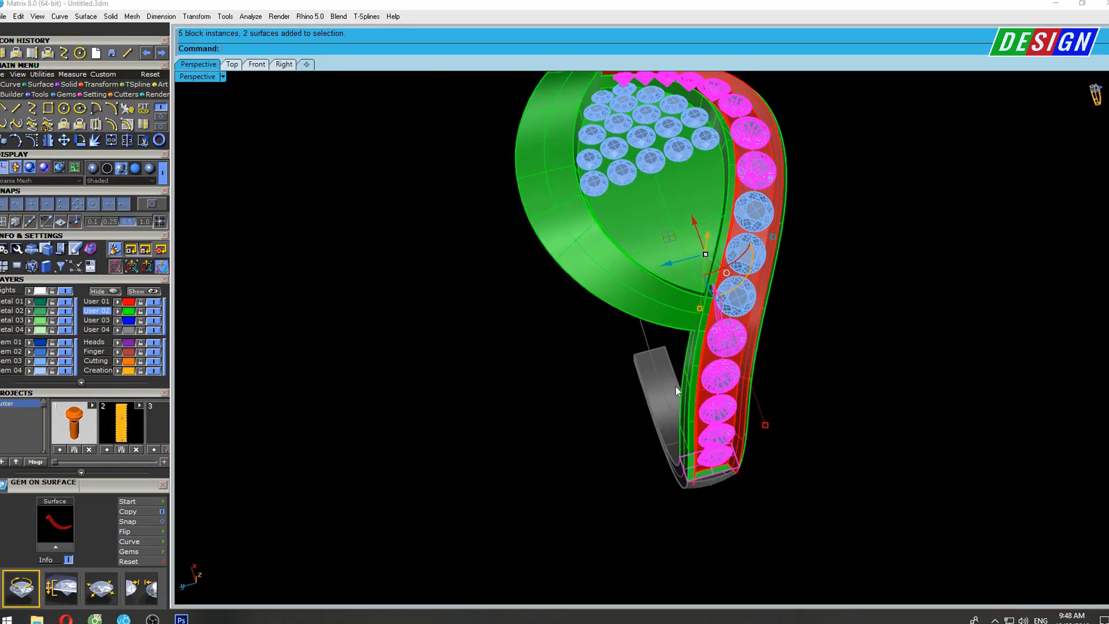
right_drag(764, 220, 741, 524)
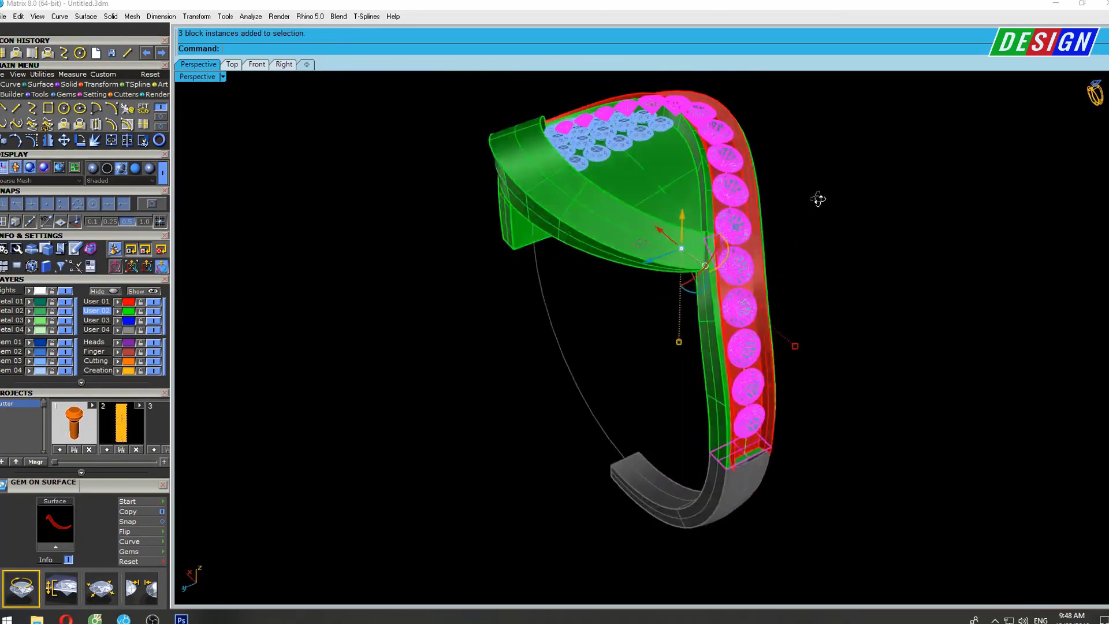
scroll(741, 525, up, 3)
mouse_move(681, 405)
right_down()
mouse_move(698, 355)
mouse_move(745, 370)
mouse_move(778, 357)
right_up()
scroll(699, 358, up, 4)
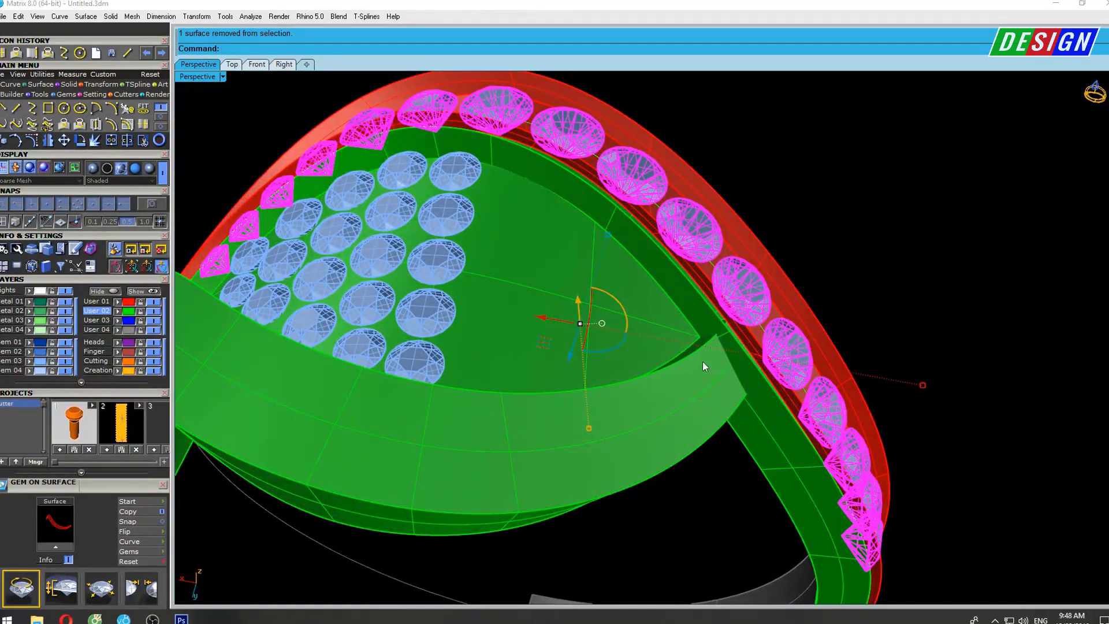
mouse_move(702, 365)
right_down()
mouse_move(453, 265)
mouse_move(503, 259)
right_up()
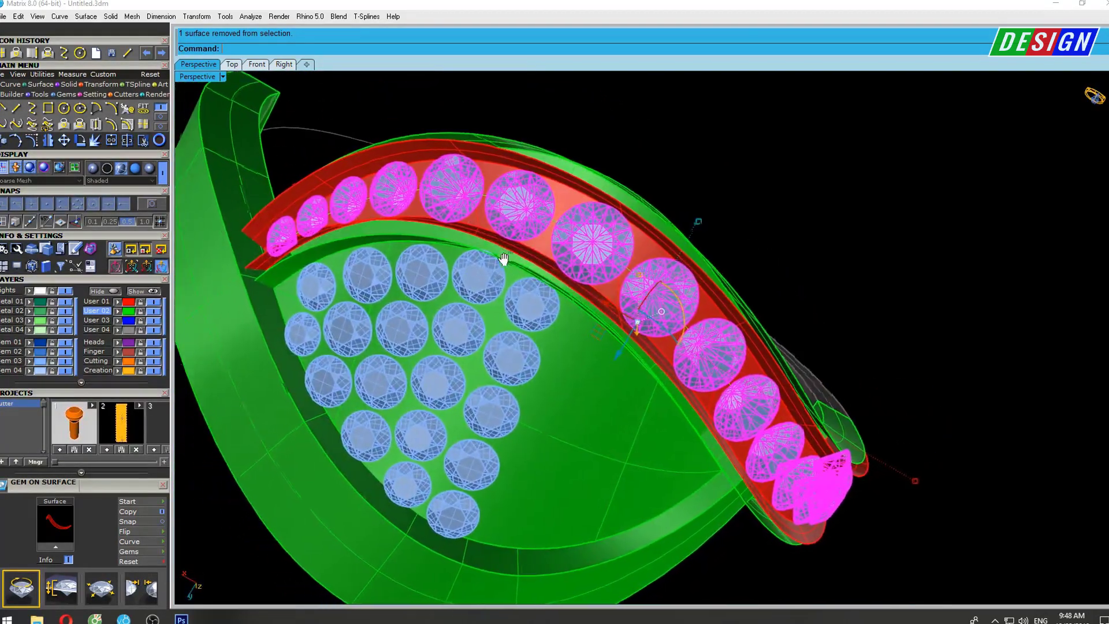
text(gr)
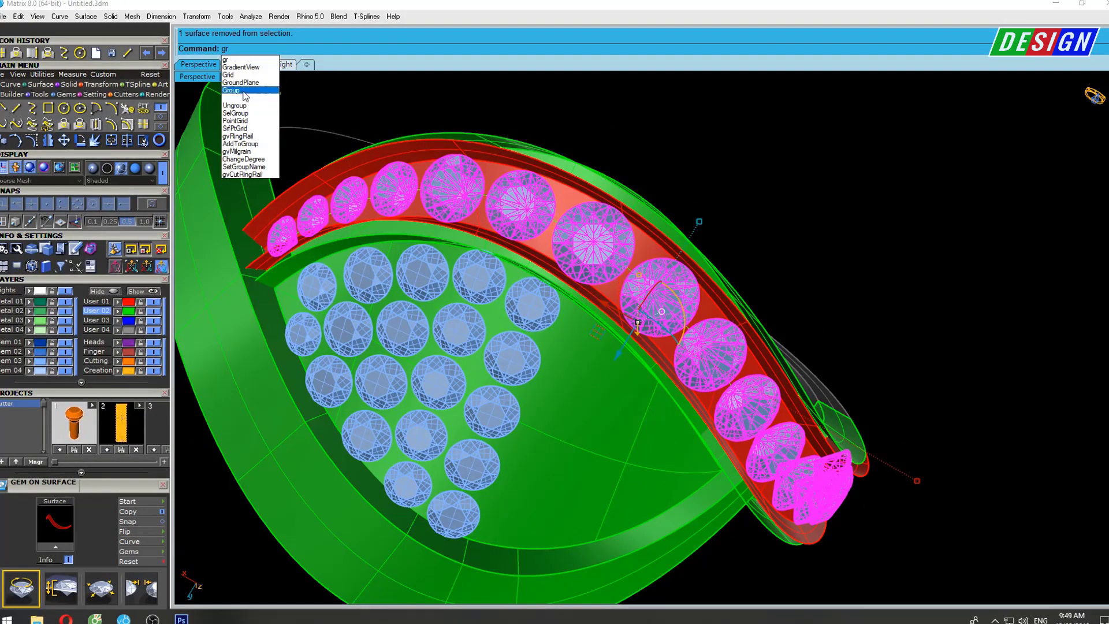
click(243, 91)
Delete the leftover surface beside the rail.
mouse_move(844, 314)
right_down()
mouse_move(842, 246)
mouse_move(849, 331)
mouse_move(725, 593)
right_up()
drag(921, 489, 920, 488)
scroll(872, 495, up, 5)
mouse_move(872, 495)
shift+right_down()
mouse_move(745, 448)
mouse_move(620, 375)
mouse_move(556, 435)
shift+right_up()
key(Return)
scroll(682, 254, up, 3)
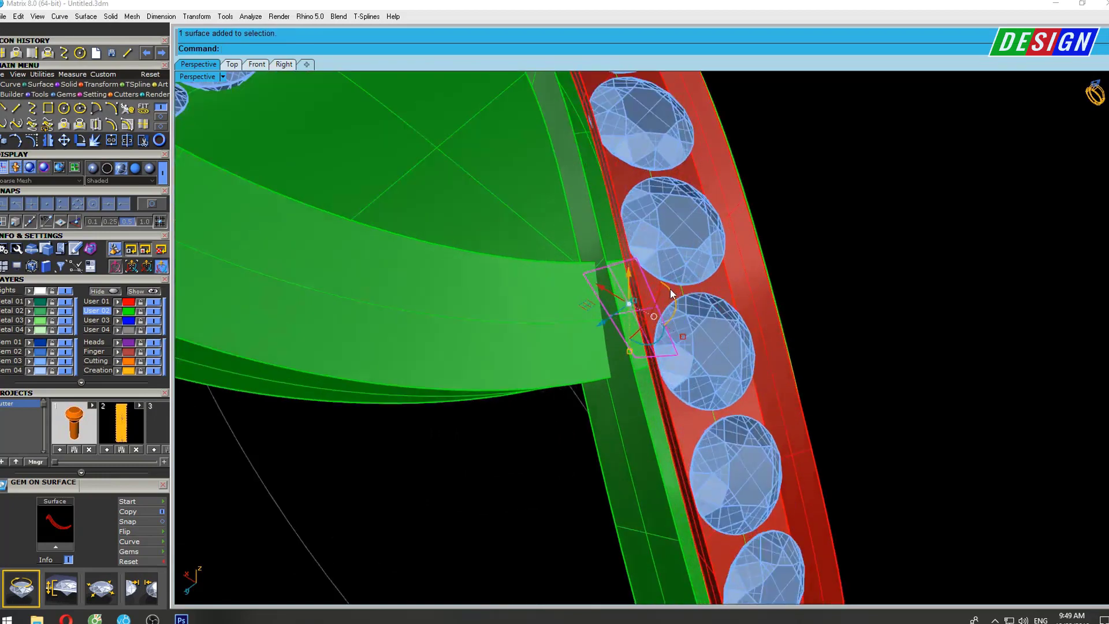
scroll(709, 317, down, 1)
mouse_move(720, 315)
right_down()
mouse_move(708, 368)
mouse_move(737, 329)
right_up()
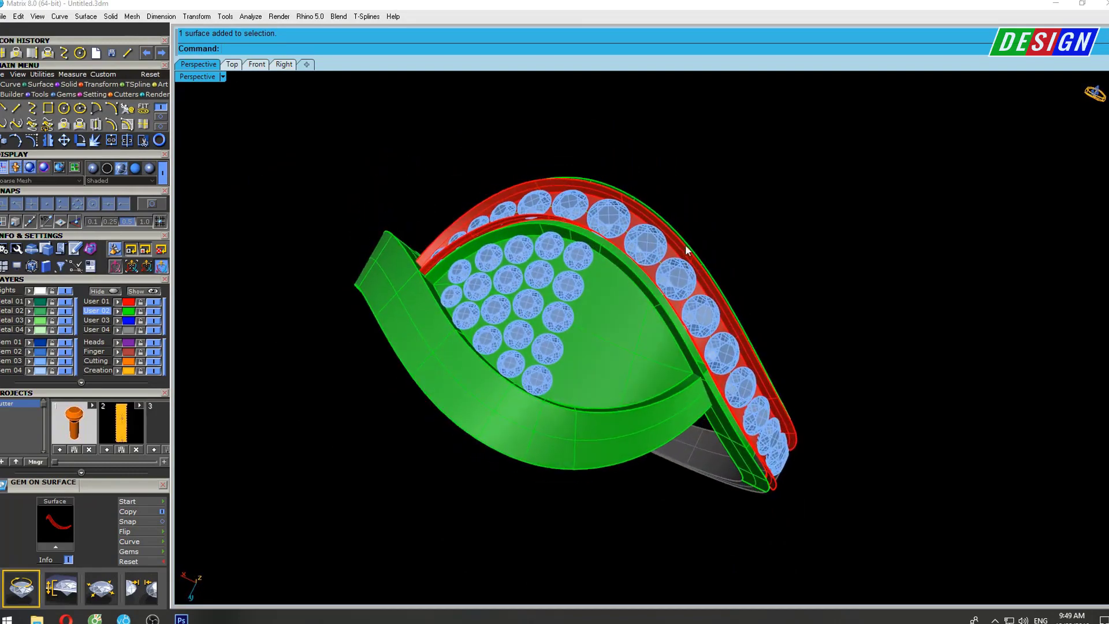
scroll(736, 329, up, 3)
Start Prong Adder on the grouped rail gems with a 0.43 mm small prong diameter.
click(736, 329)
text(a)
key(Return)
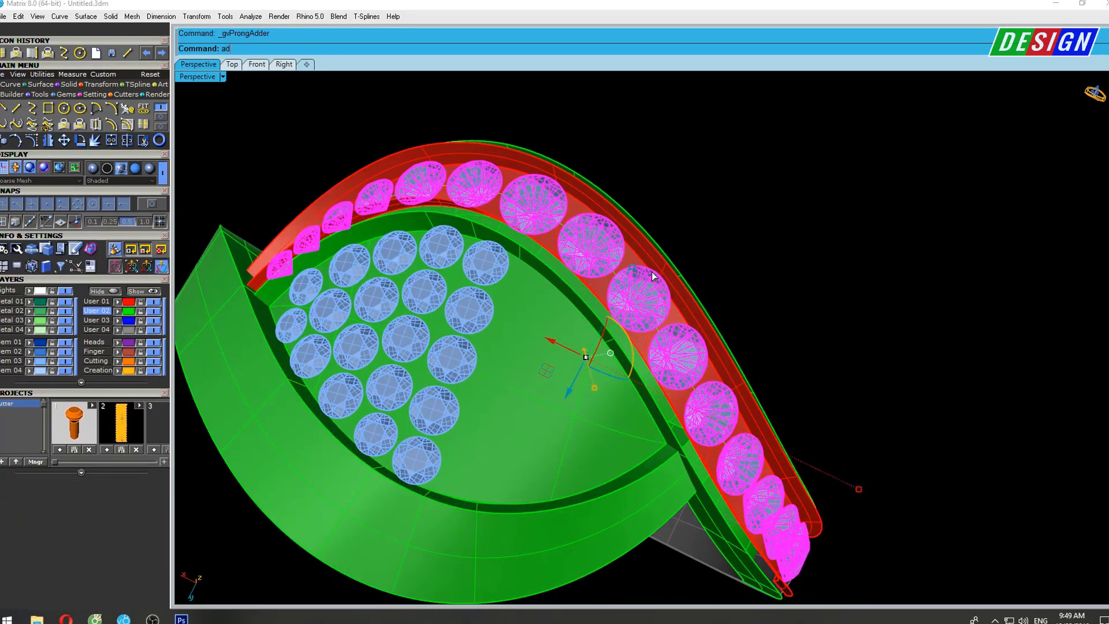
scroll(141, 490, down, 5)
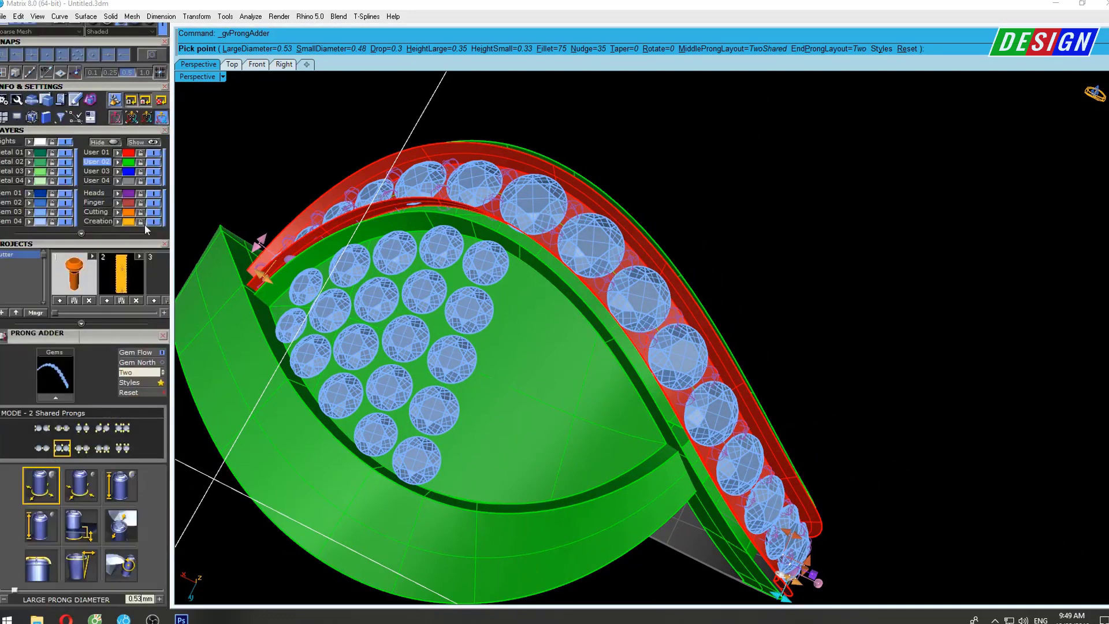
scroll(139, 409, up, 3)
scroll(126, 403, down, 4)
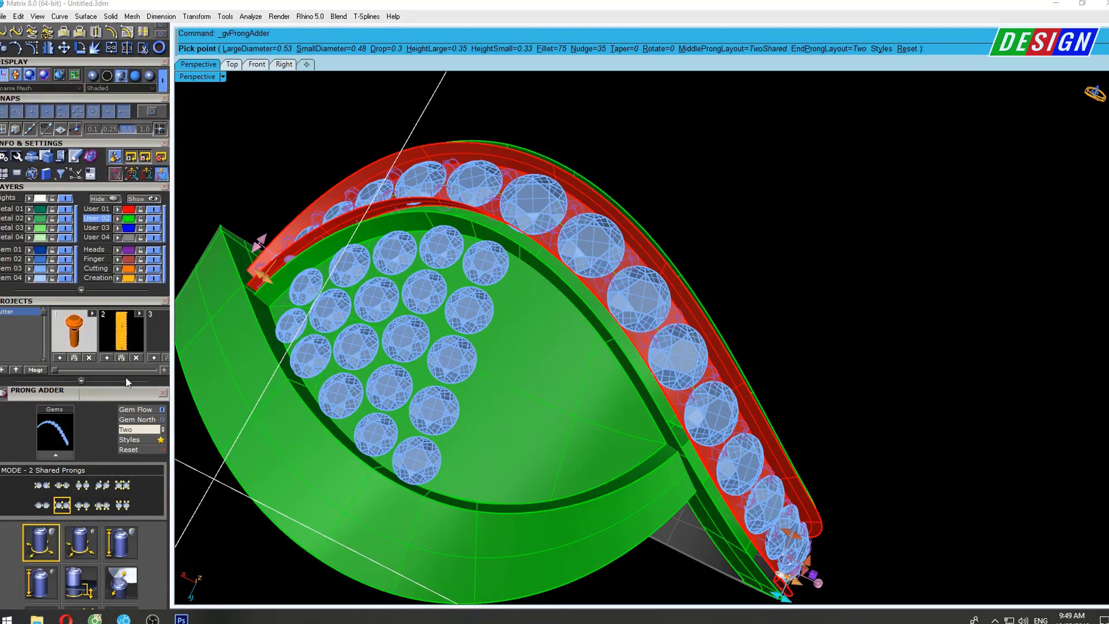
scroll(115, 375, down, 5)
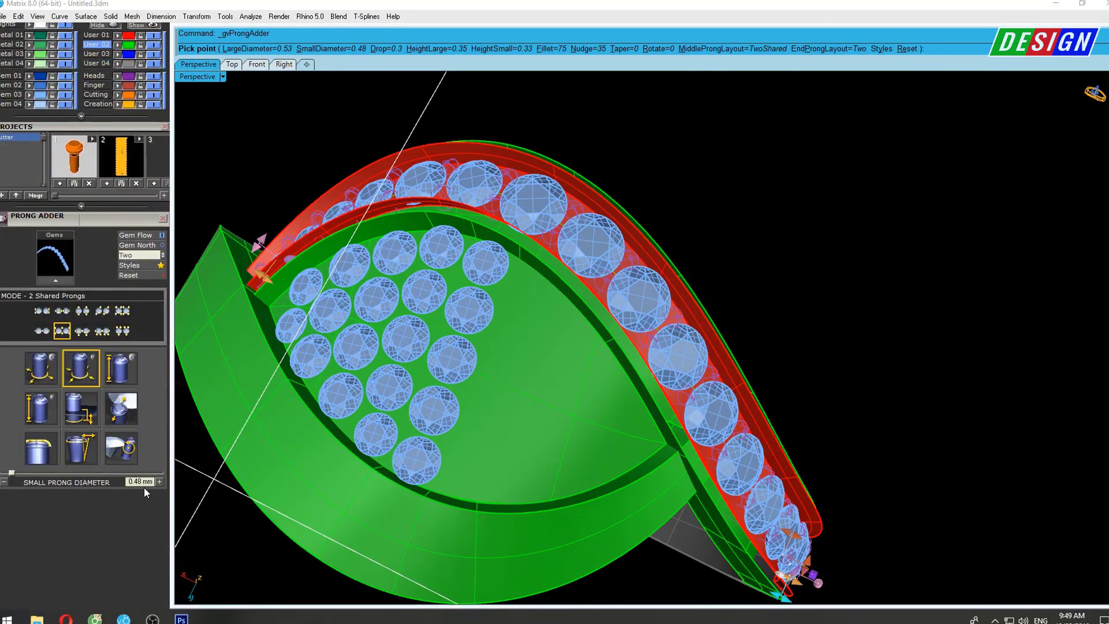
text(0.)
key(Return)
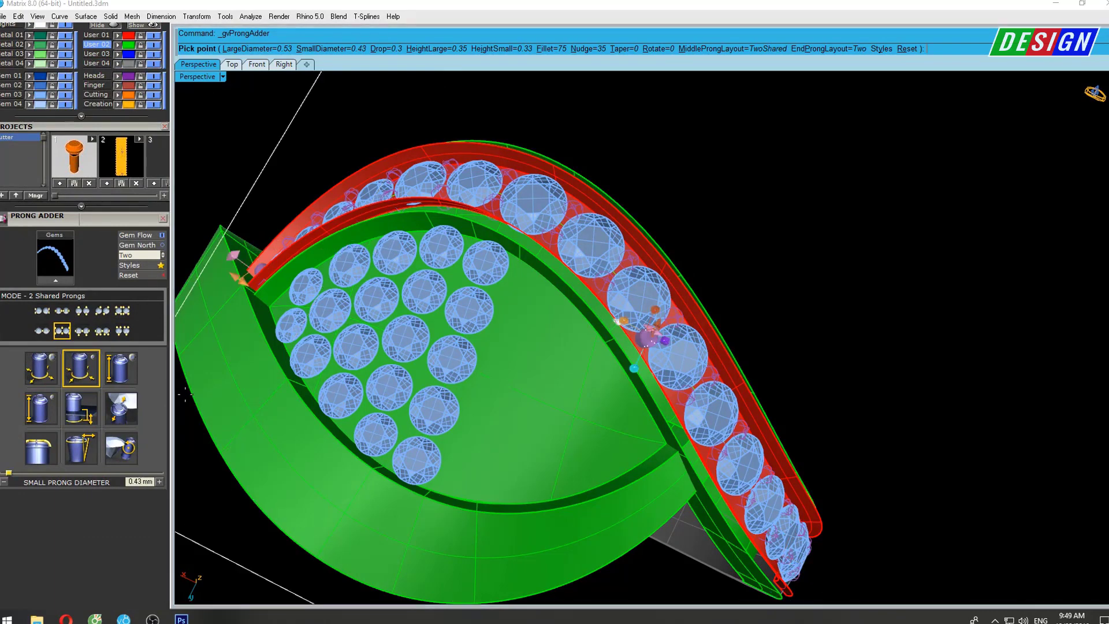
Check the prong height settings and accept shared prongs between the rail gems.
click(121, 415)
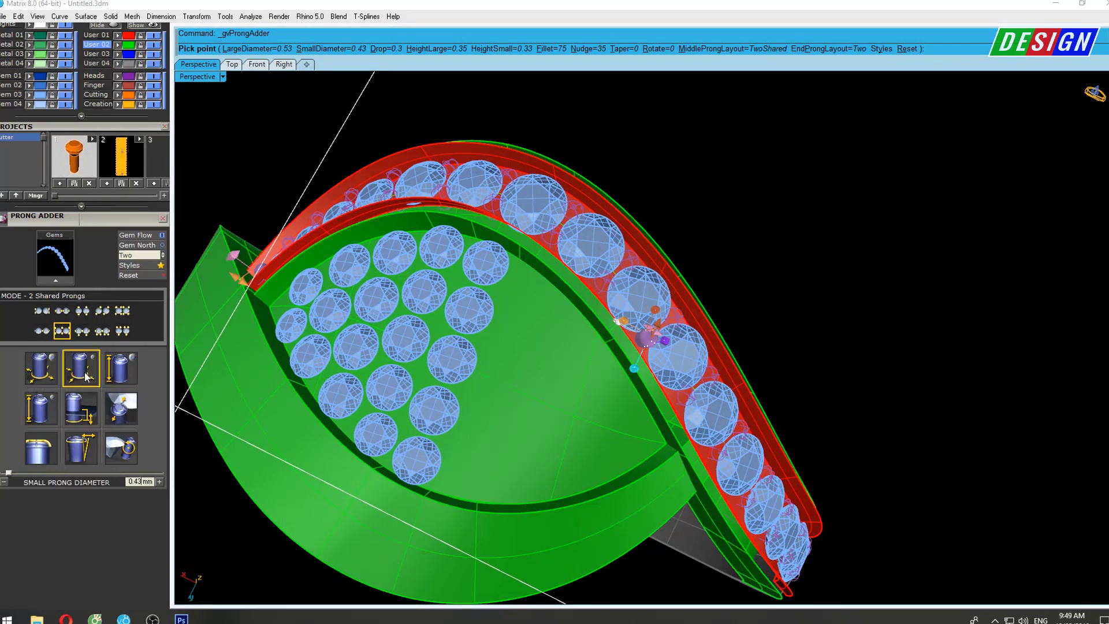
click(47, 373)
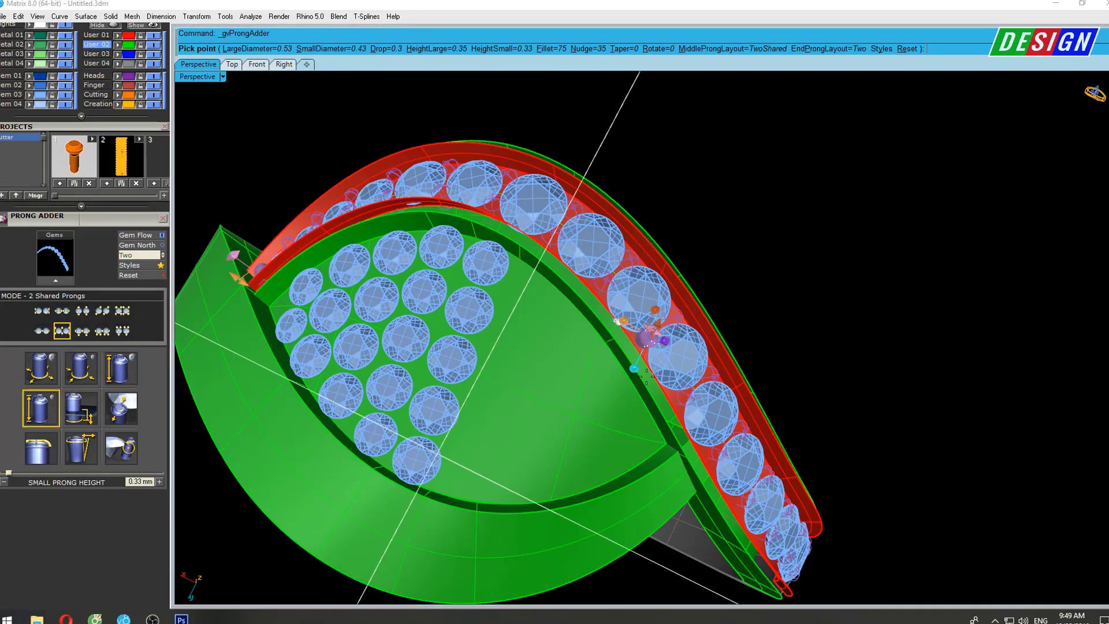
right_drag(439, 347, 613, 248)
scroll(611, 268, up, 4)
scroll(622, 352, down, 2)
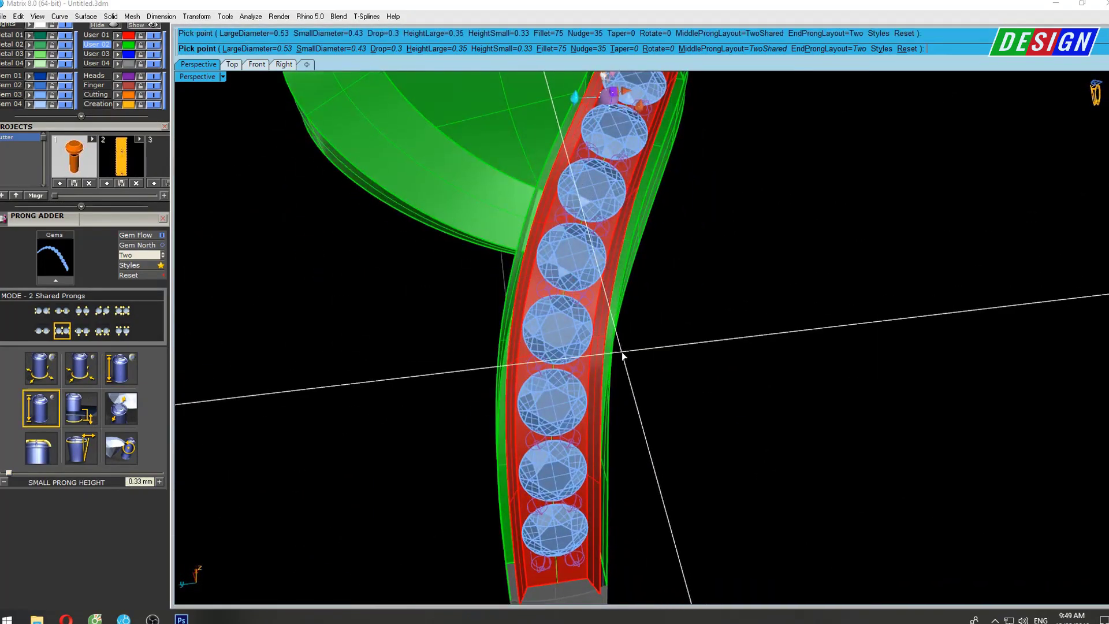
key(Return)
mouse_move(622, 352)
right_down()
mouse_move(608, 284)
mouse_move(602, 294)
mouse_move(602, 234)
mouse_move(601, 329)
mouse_move(586, 217)
mouse_move(616, 241)
mouse_move(606, 269)
right_up()
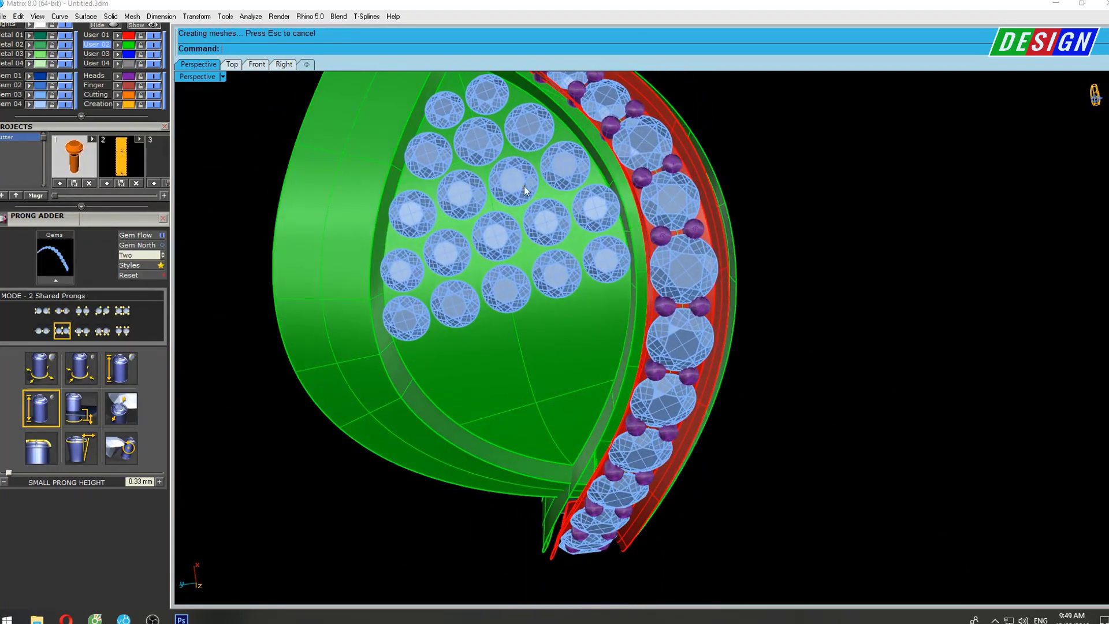
mouse_move(525, 190)
right_down()
mouse_move(693, 294)
mouse_move(651, 400)
mouse_move(655, 436)
right_up()
Add shared prongs to five gems down the leaf field's left edge.
click(490, 306)
shift+click(500, 360)
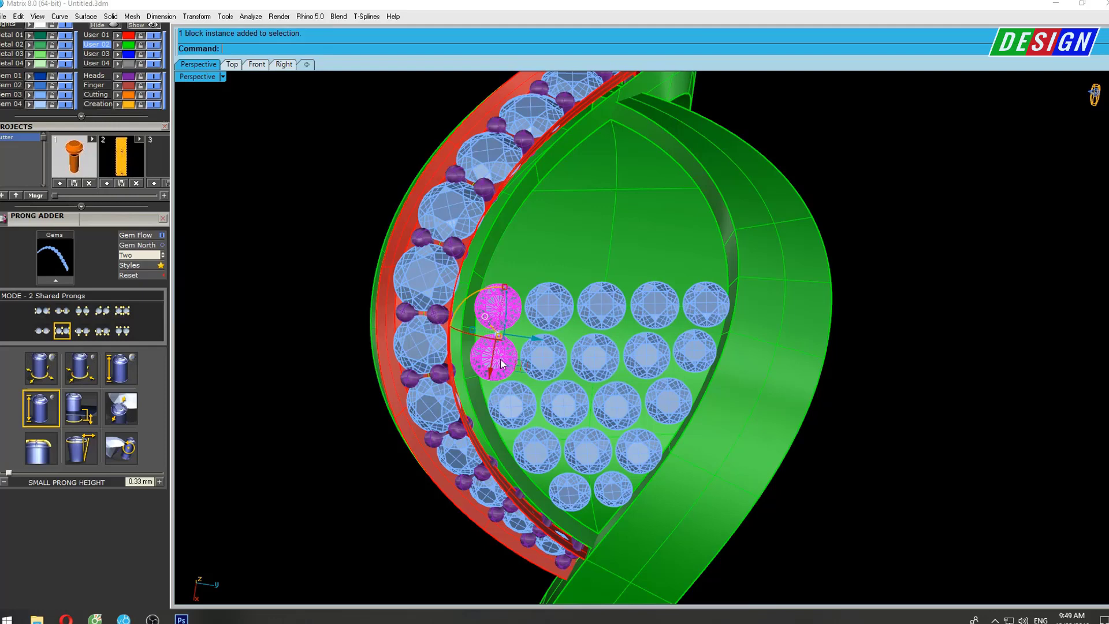
shift+click(510, 403)
shift+click(537, 450)
shift+click(570, 491)
key(Return)
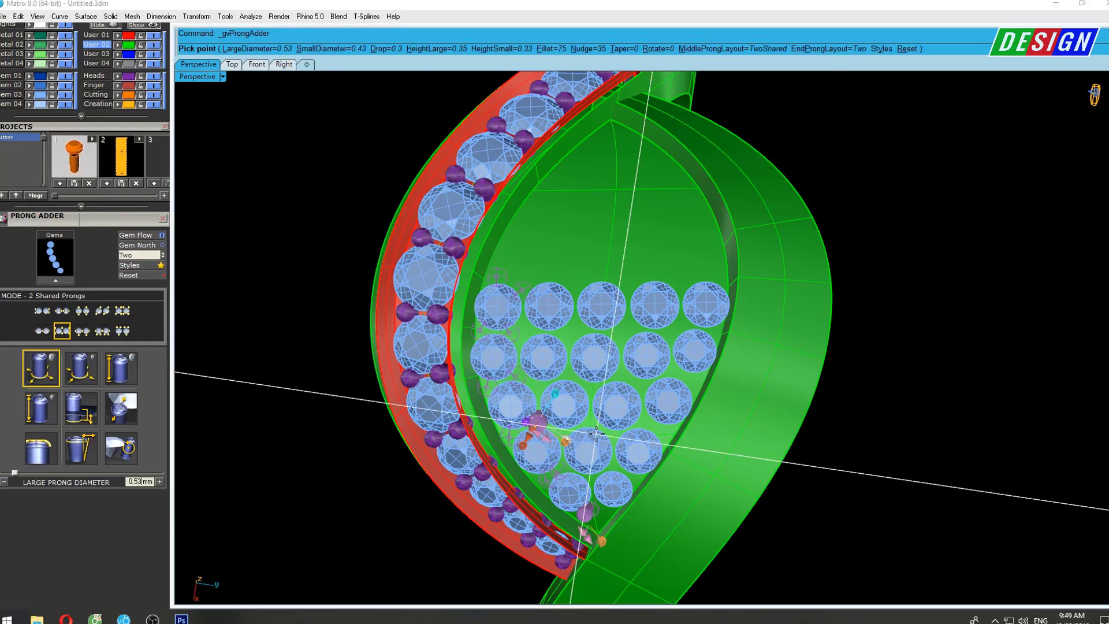
key(Return)
Select three inner leaf gems and undo the unwanted prongs.
click(549, 306)
shift+click(543, 355)
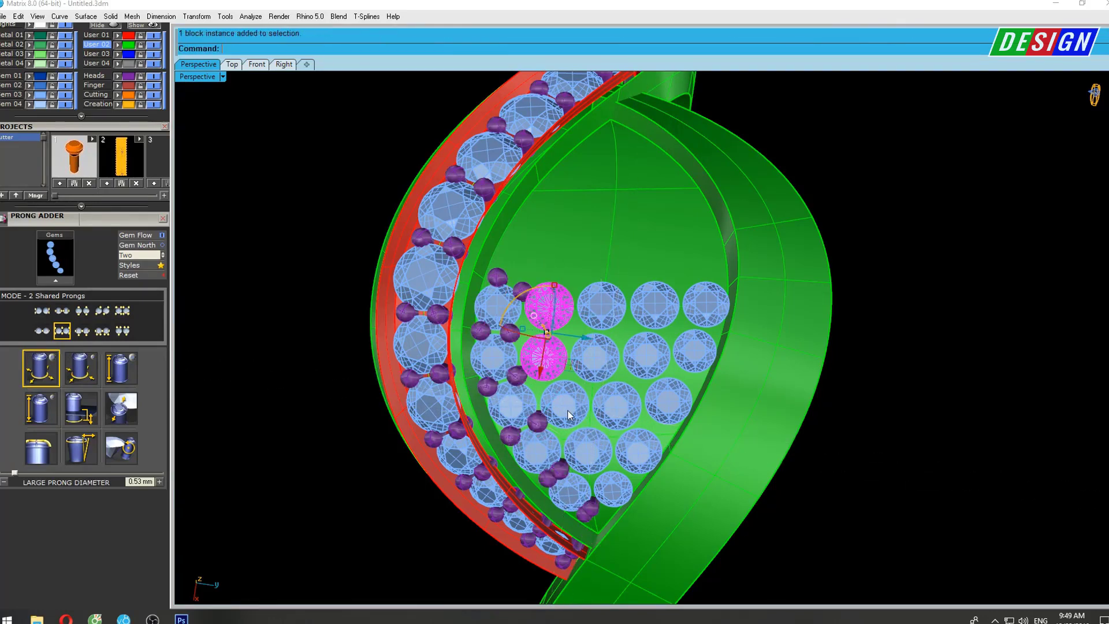
shift+click(568, 415)
key(ctrl+z)
key(ctrl+z)
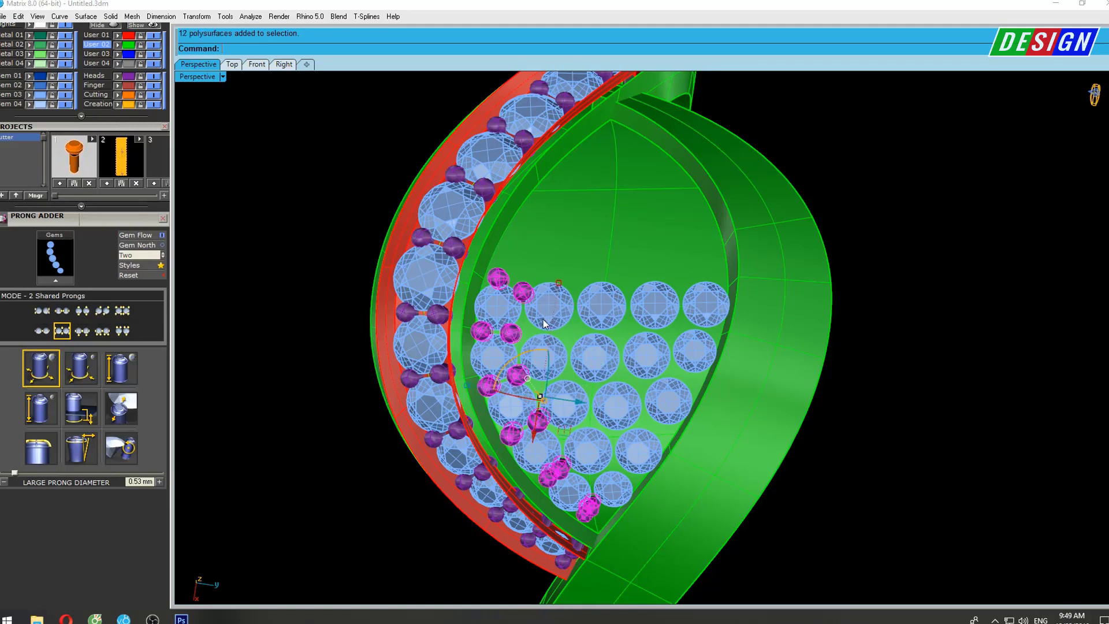
Prong two leaf gems with 0.45 mm large and 0.42 mm small prong diameters.
click(504, 306)
shift+click(512, 411)
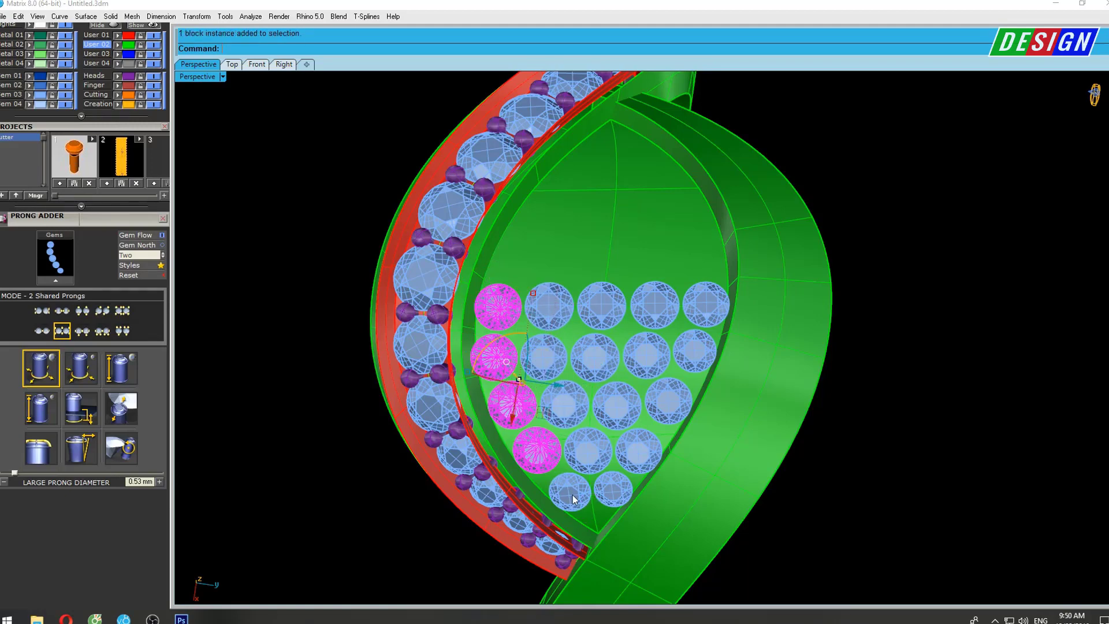
key(Return)
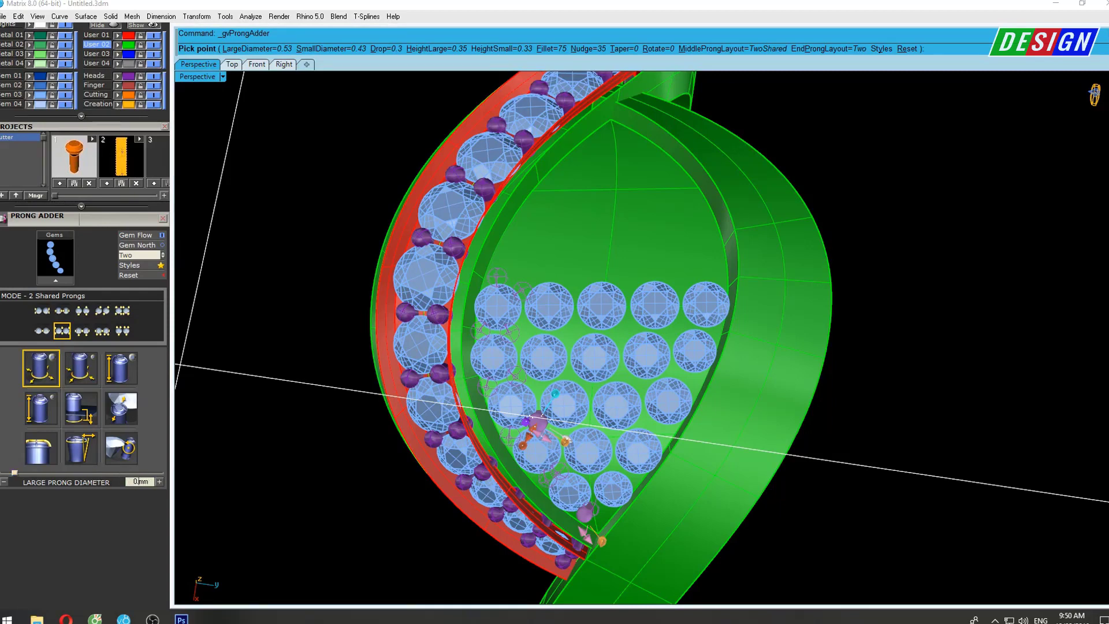
text(0.45)
key(Return)
right_drag(659, 416, 120, 447)
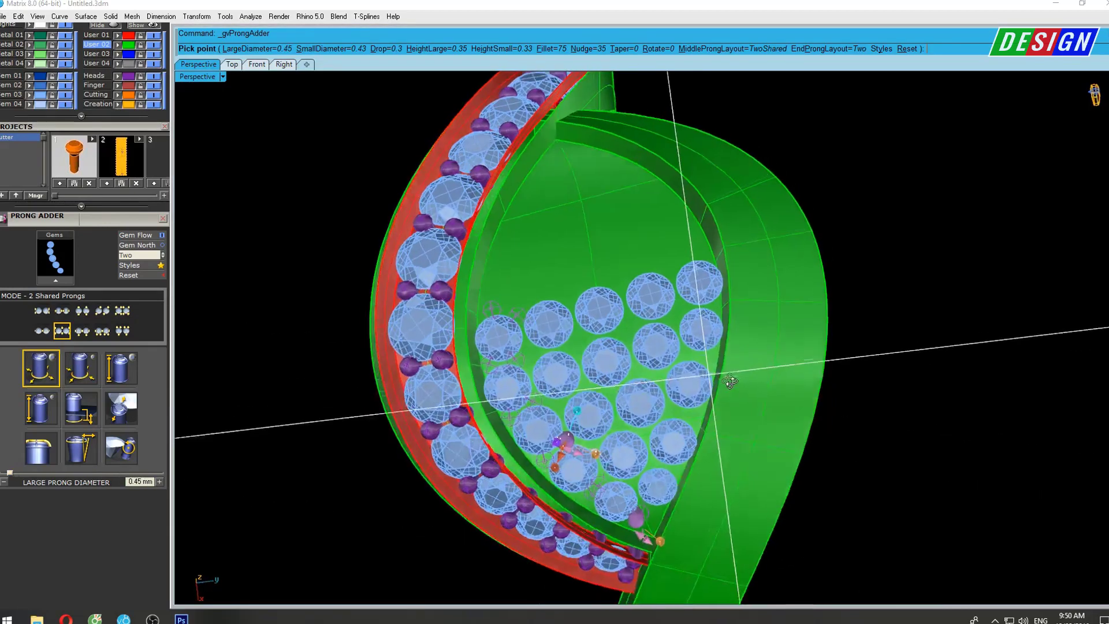
click(81, 375)
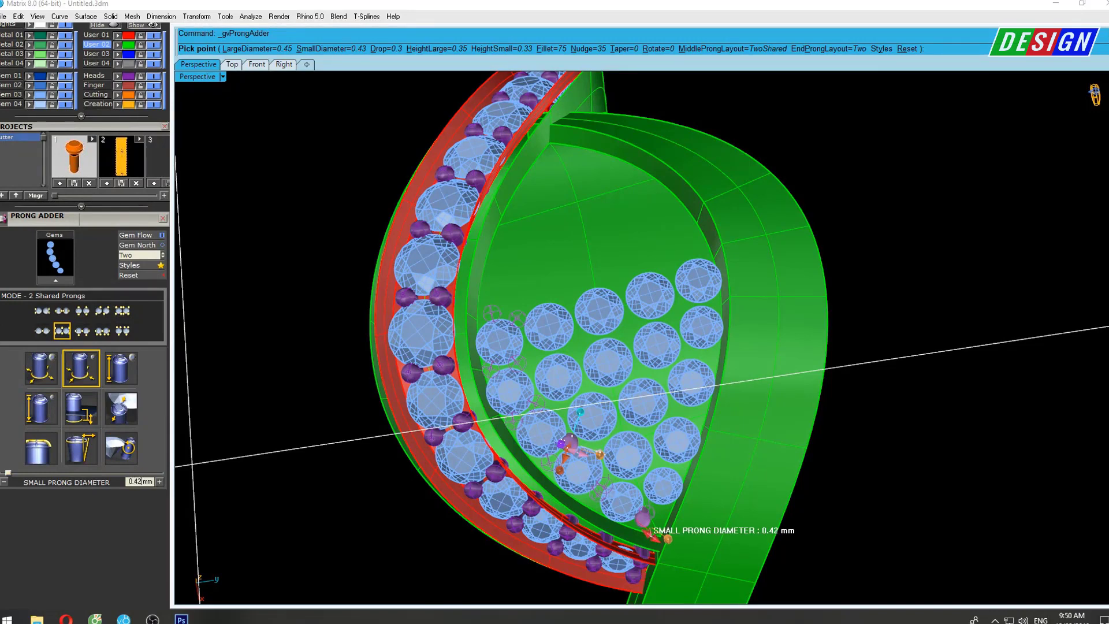
key(Return)
key(Return)
Add shared prongs to four more leaf gems, then to the next pair.
click(553, 338)
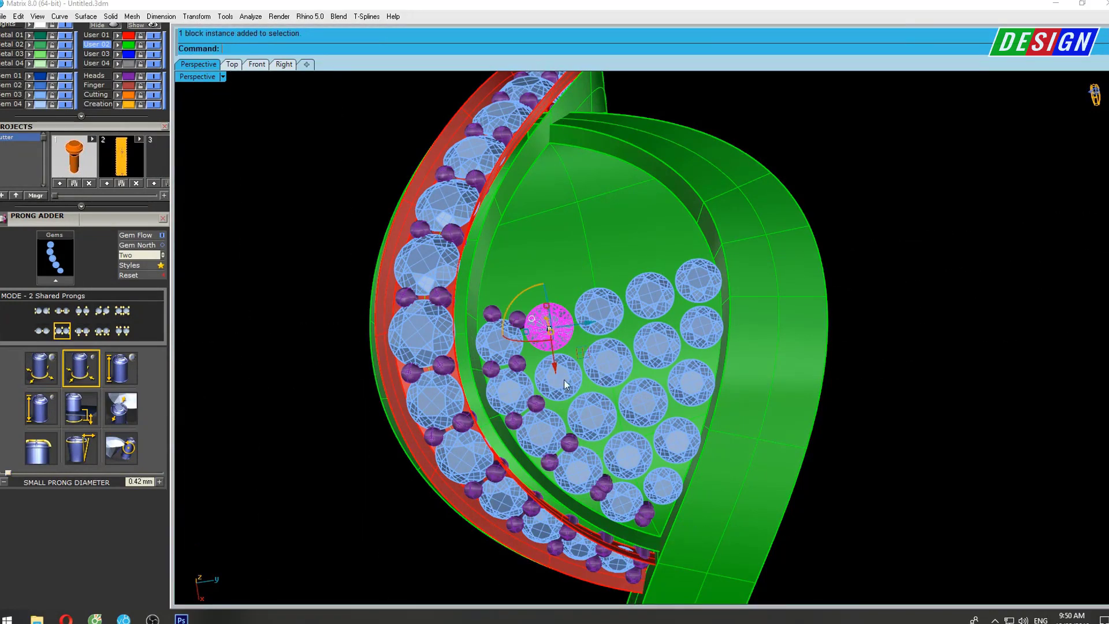
shift+click(564, 379)
shift+click(592, 416)
shift+click(652, 475)
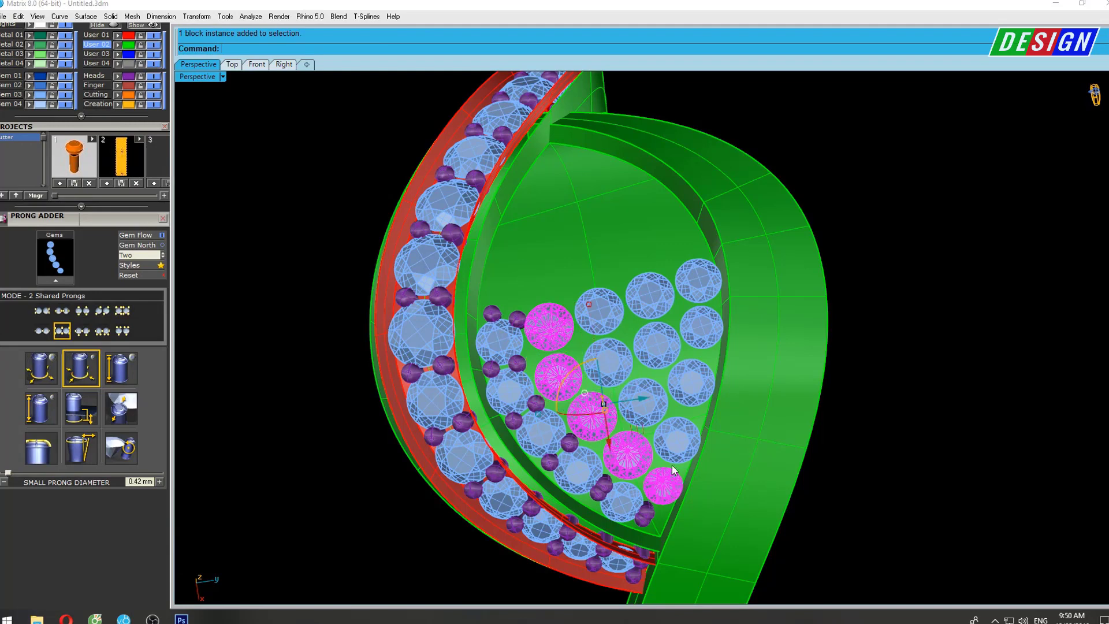
key(Return)
click(604, 317)
shift+click(617, 379)
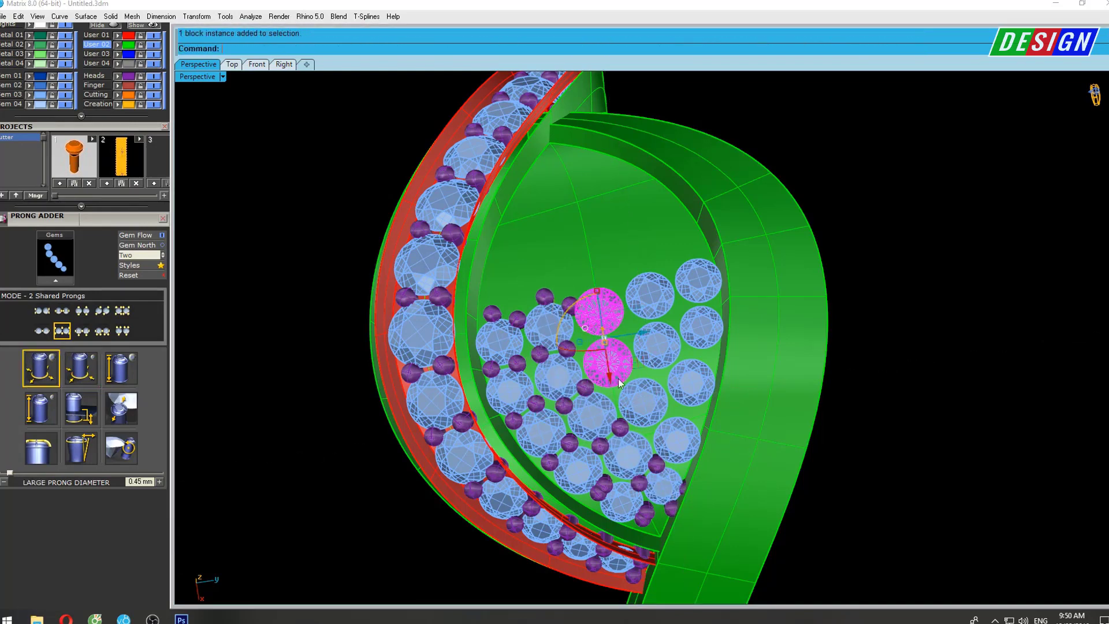
key(Return)
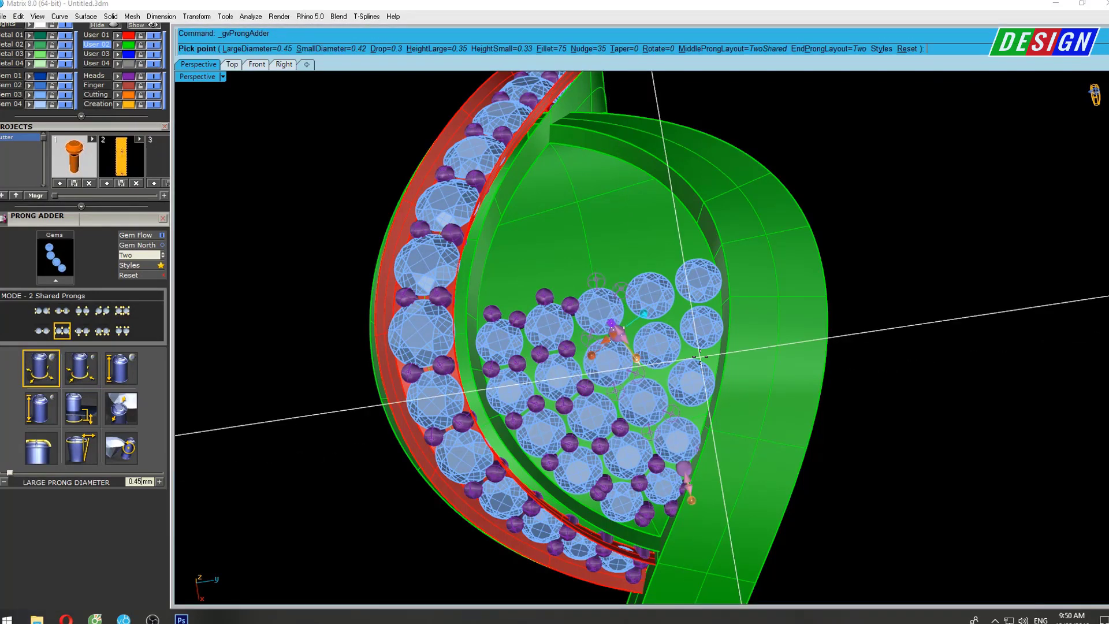
key(Return)
Add shared prongs to the five right-column gems and one gem in the next column.
right_drag(681, 315, 698, 281)
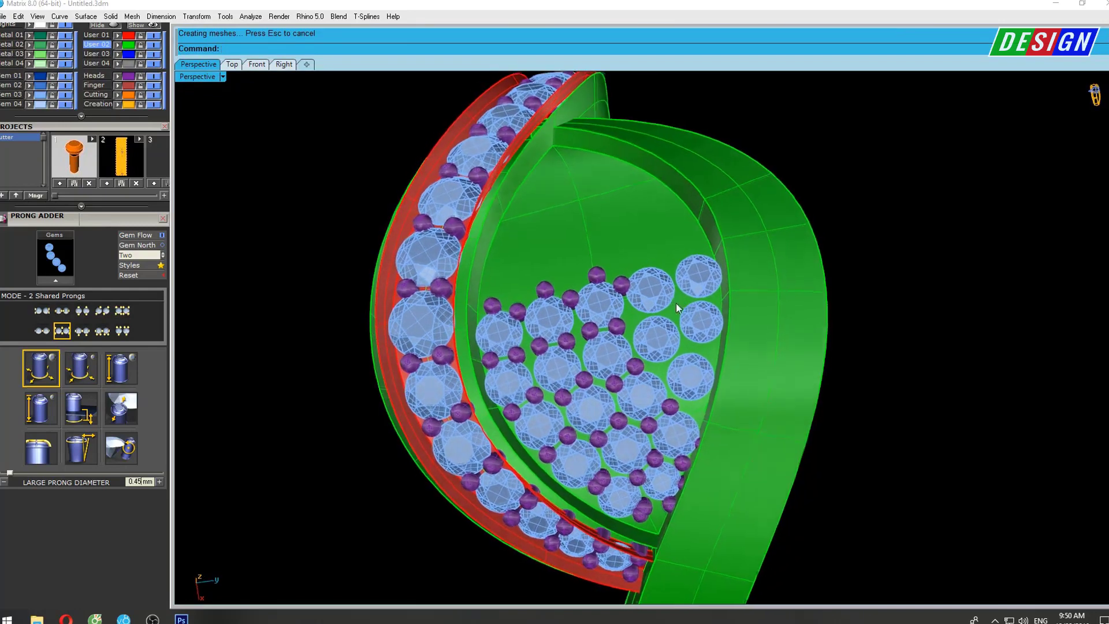
click(698, 278)
shift+click(697, 320)
shift+click(681, 378)
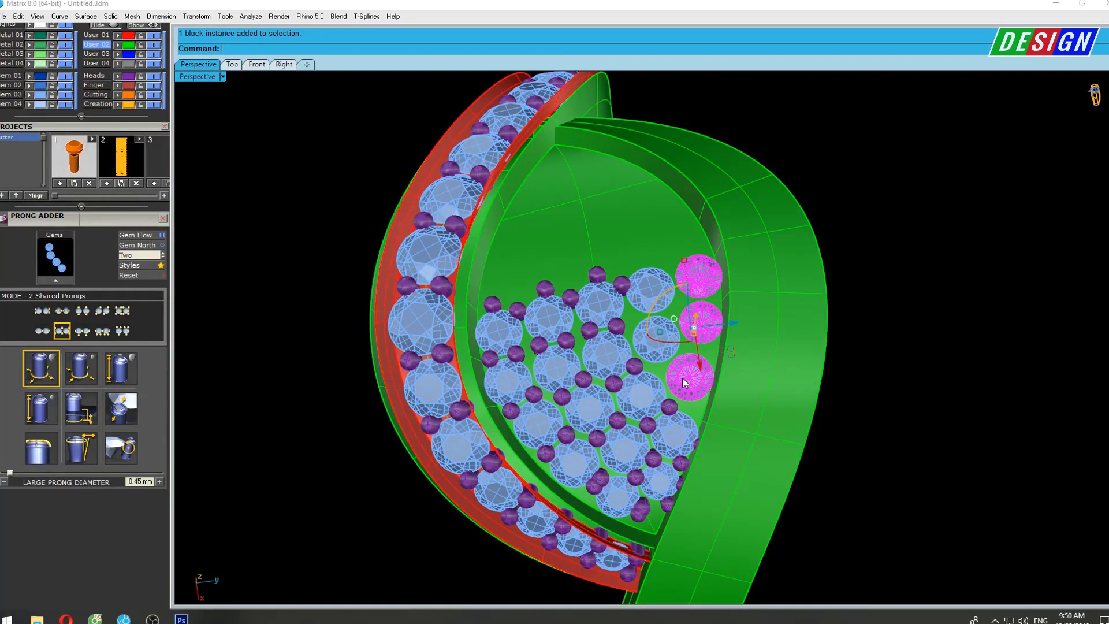
shift+click(680, 436)
shift+click(660, 484)
key(Return)
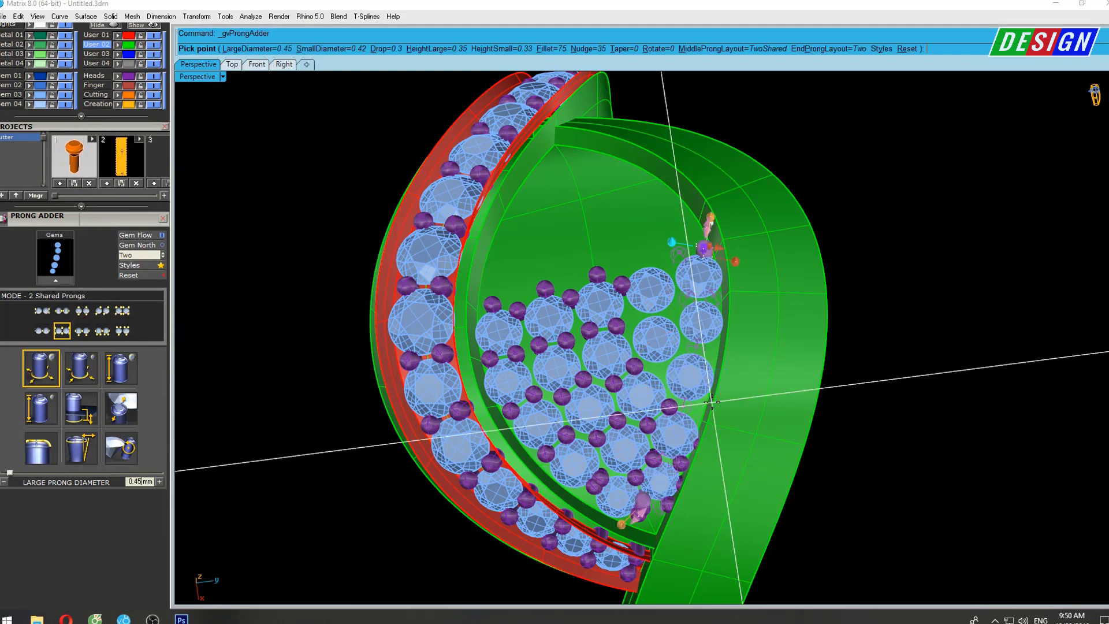
key(Return)
click(659, 315)
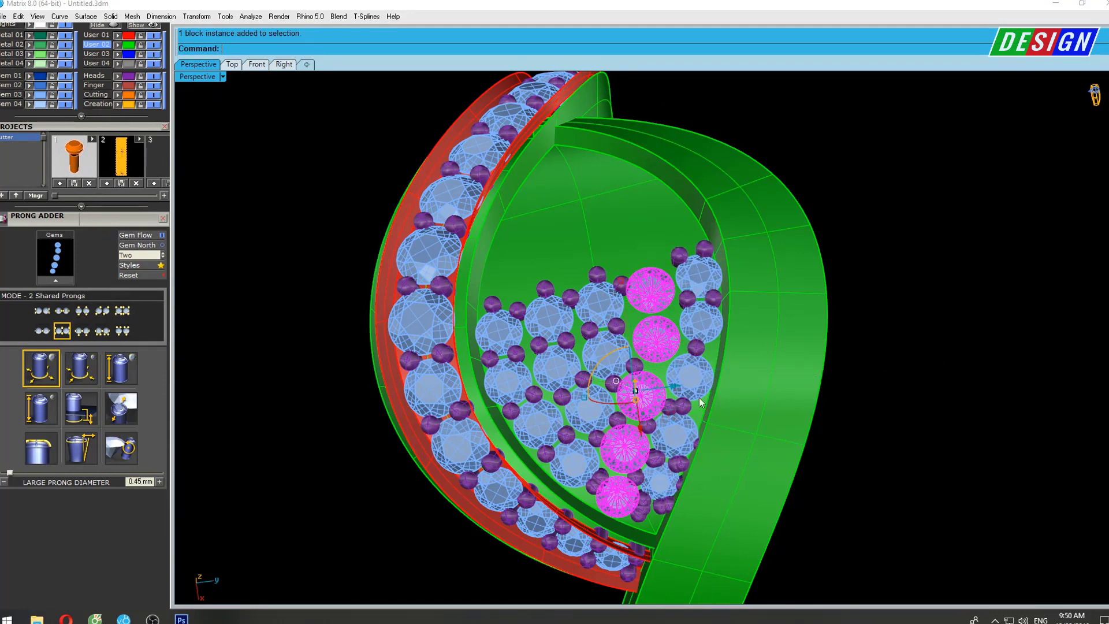
key(Return)
key(Return)
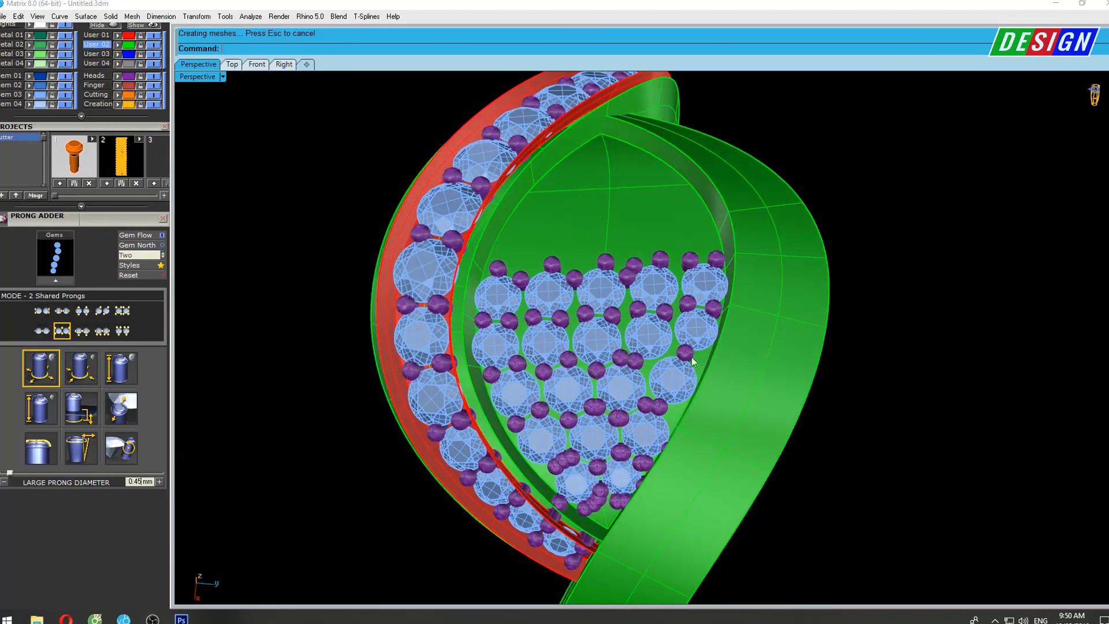
right_drag(692, 361, 208, 101)
Maximize the Top view and ungroup the leaf-field prongs so each moves separately.
double_click(208, 79)
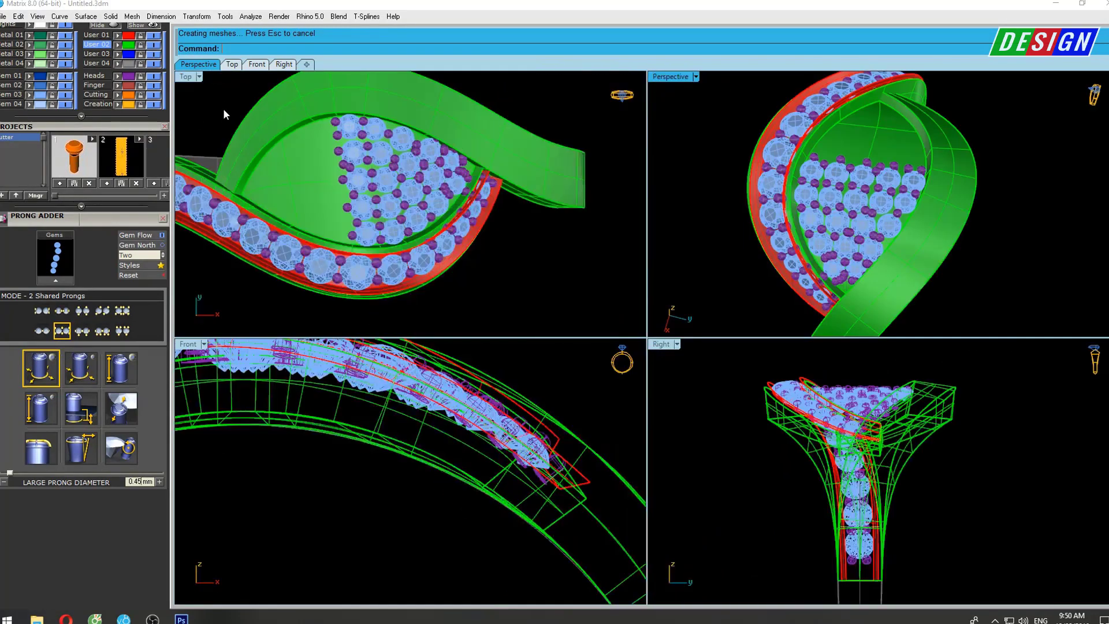
double_click(190, 79)
scroll(639, 261, up, 2)
scroll(605, 242, up, 2)
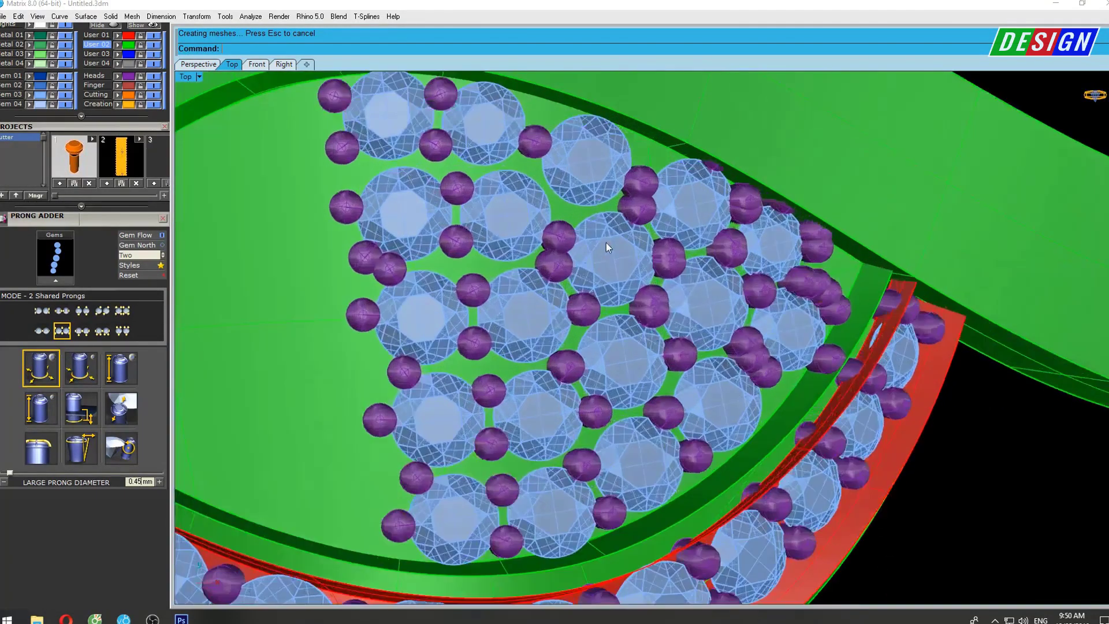
click(128, 81)
scroll(577, 265, down, 3)
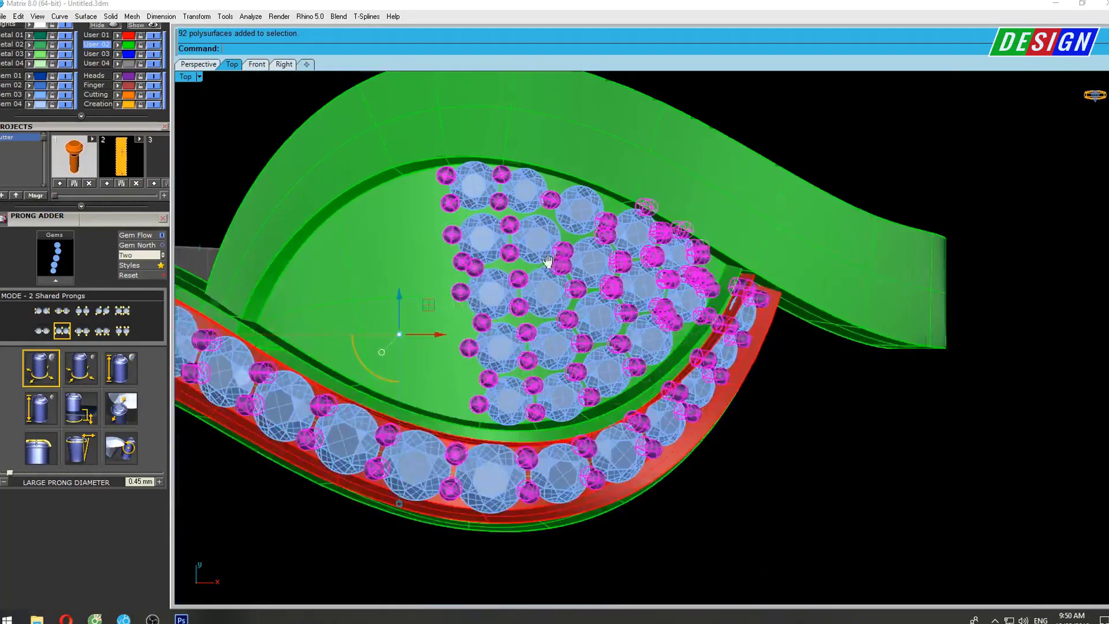
key(Escape)
Hide the Gem and Heads layers so only the ring metal stays visible.
scroll(585, 335, up, 3)
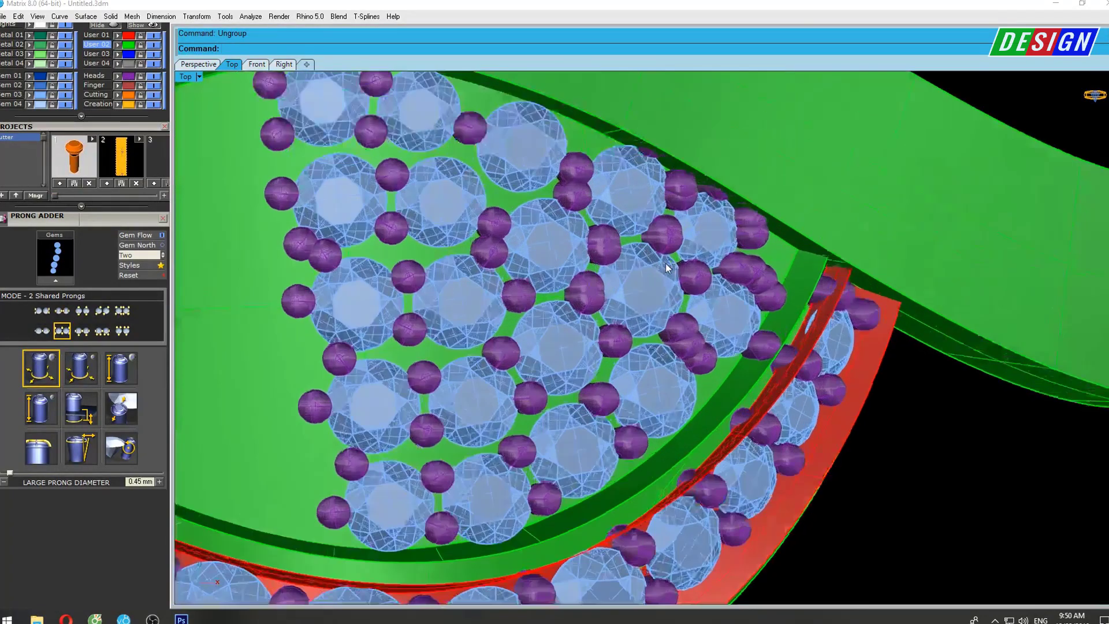
scroll(519, 231, up, 2)
scroll(504, 207, up, 1)
scroll(504, 207, down, 3)
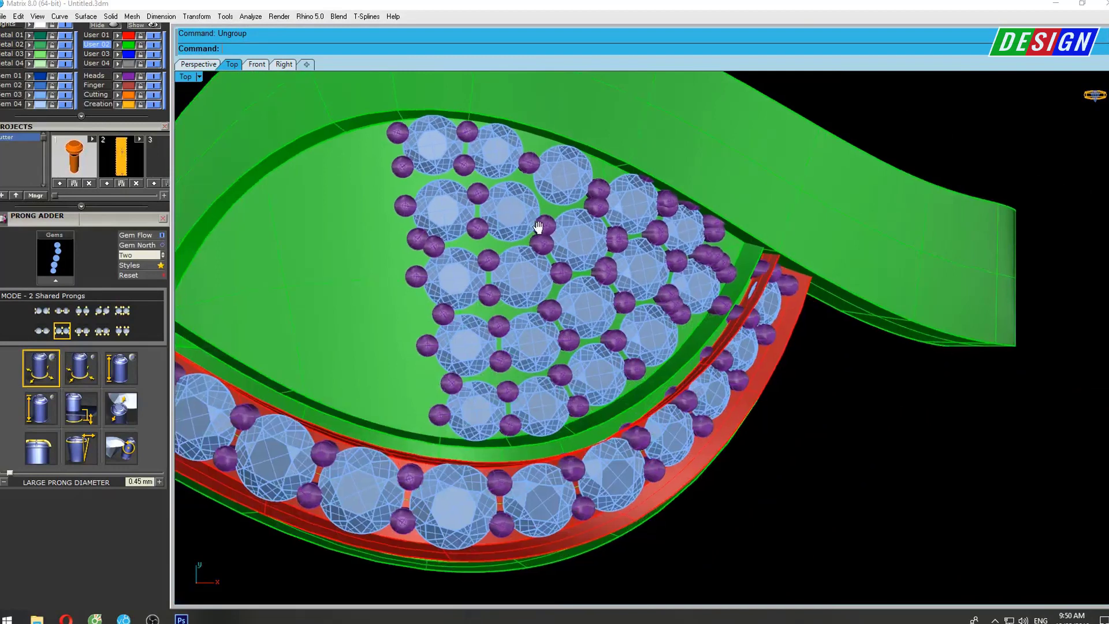
scroll(553, 240, up, 2)
scroll(553, 291, down, 1)
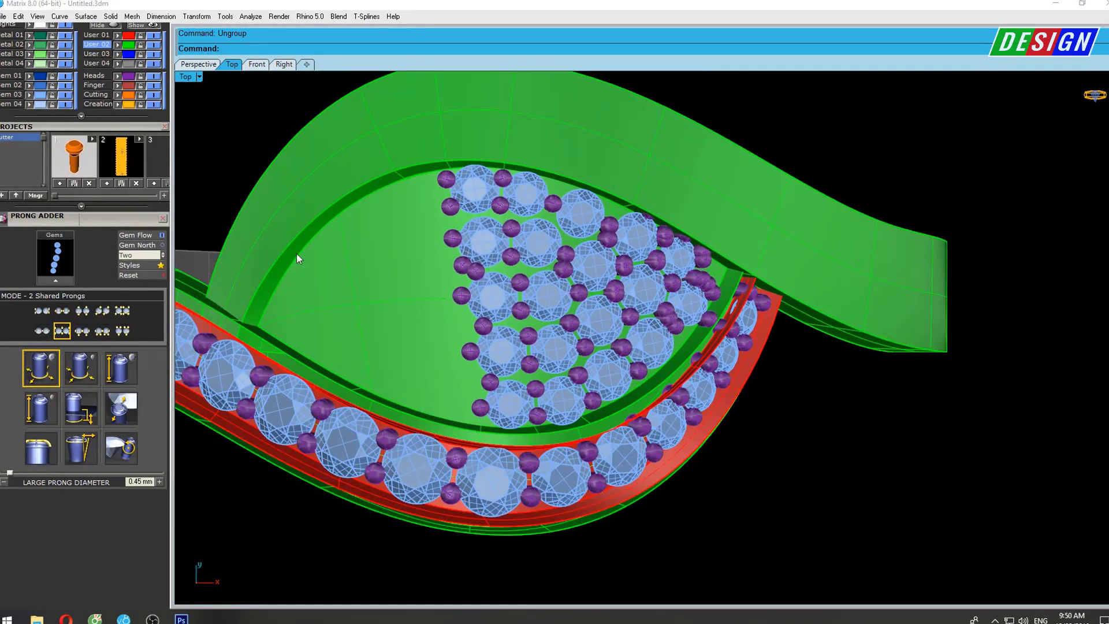
click(66, 96)
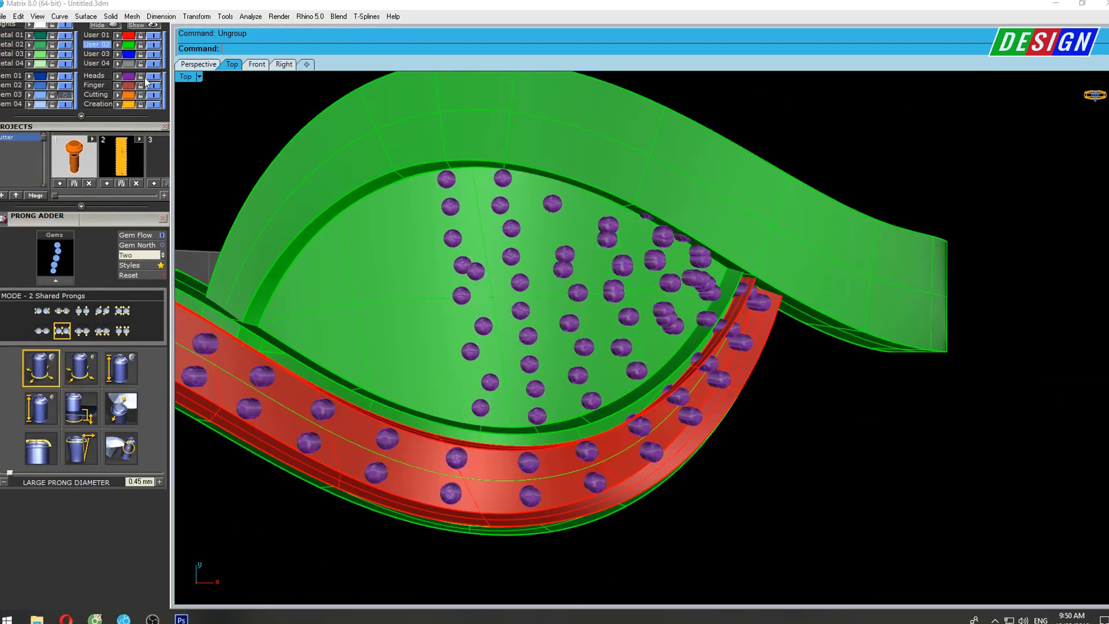
click(153, 76)
scroll(489, 222, down, 3)
scroll(523, 241, down, 2)
Window-select the band, rail and leaf metal and lock it.
drag(764, 145, 346, 348)
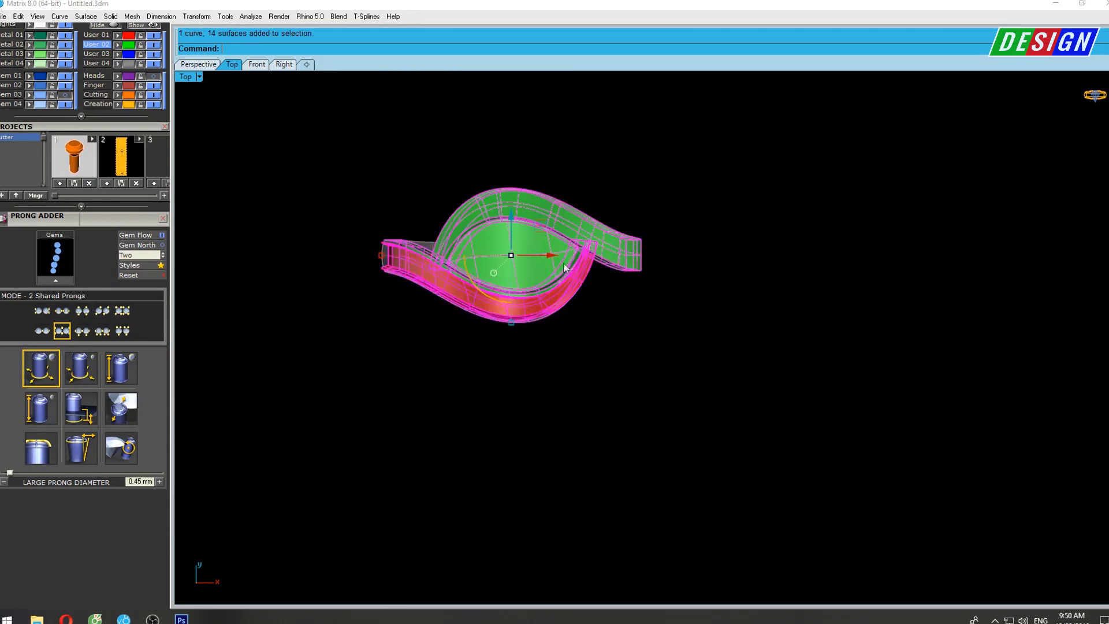
drag(608, 236, 573, 293)
text(c)
key(Return)
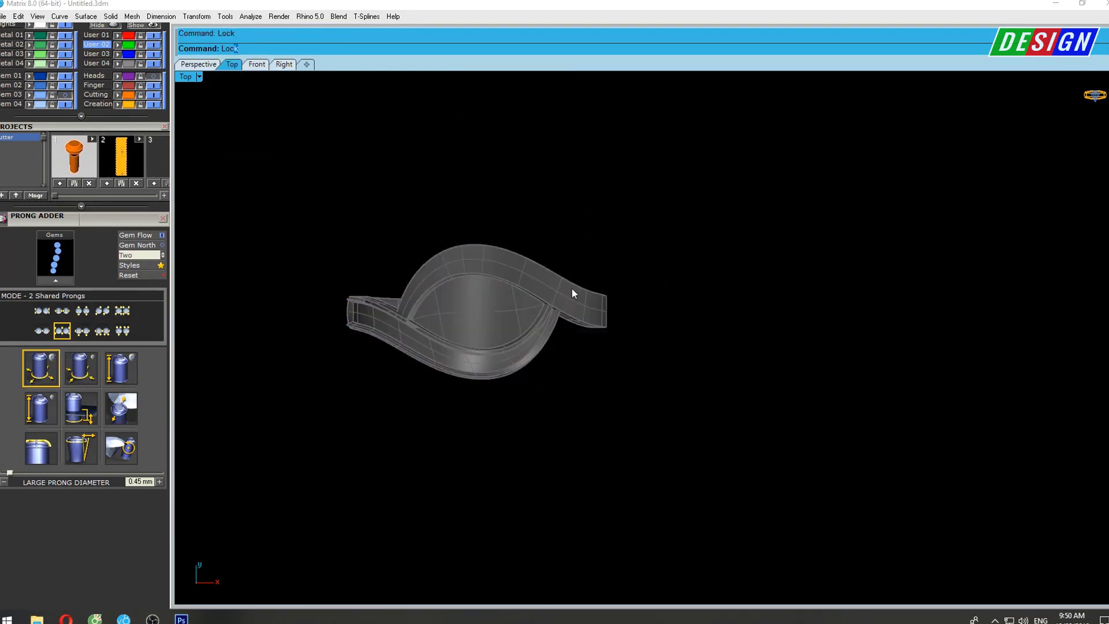
Turn the Gem and Heads layers back on to show the gems and prongs.
click(65, 95)
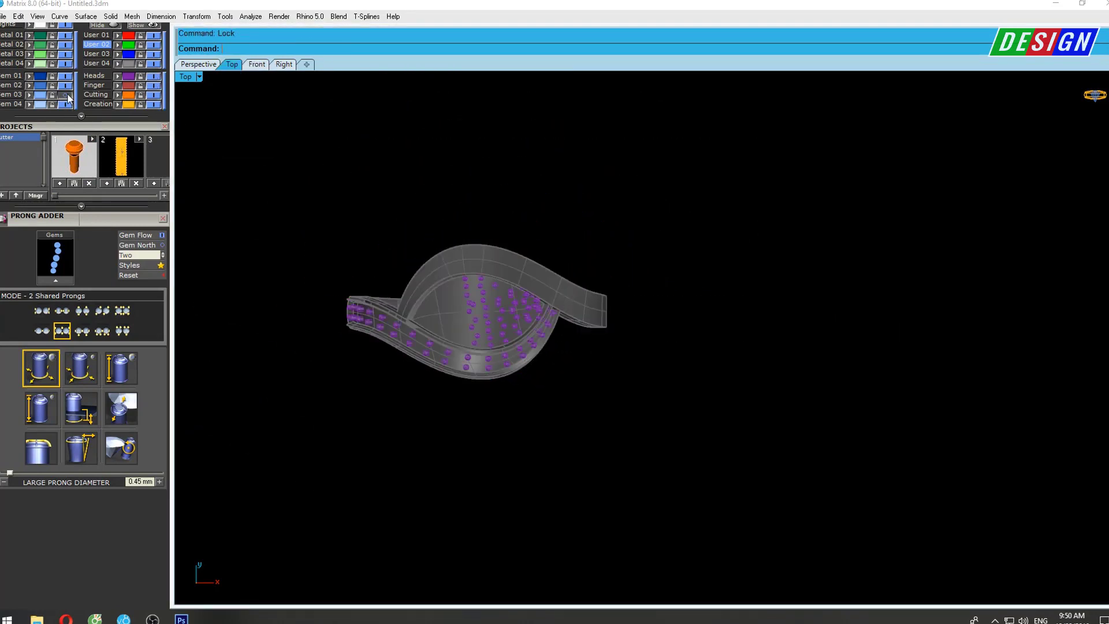
scroll(577, 334, up, 4)
scroll(578, 342, up, 2)
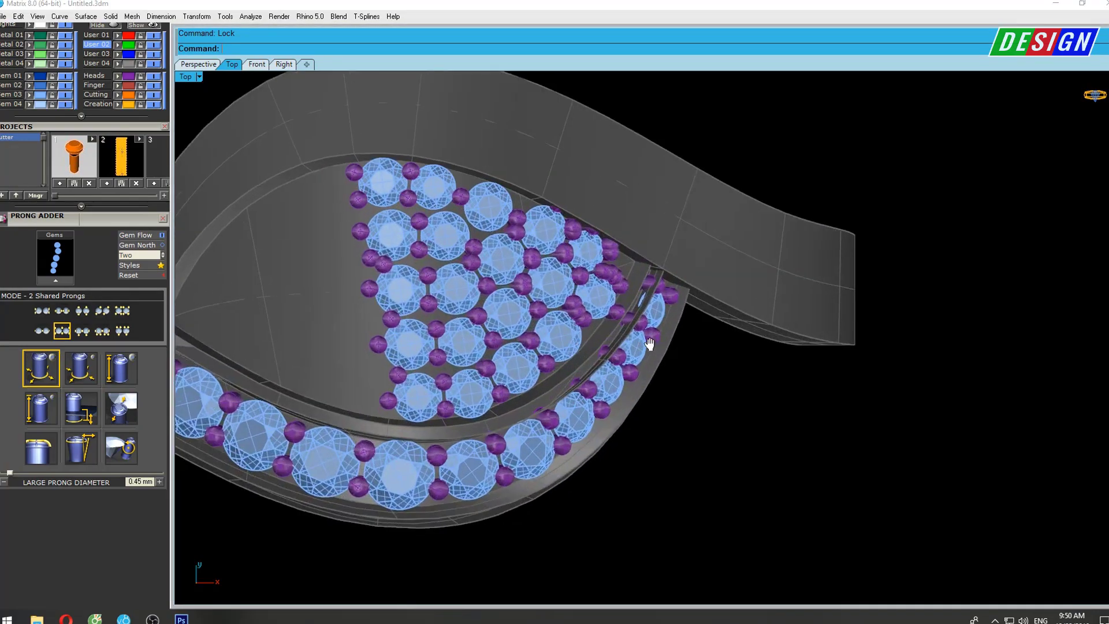
scroll(647, 299, up, 2)
scroll(647, 300, up, 3)
scroll(626, 290, up, 2)
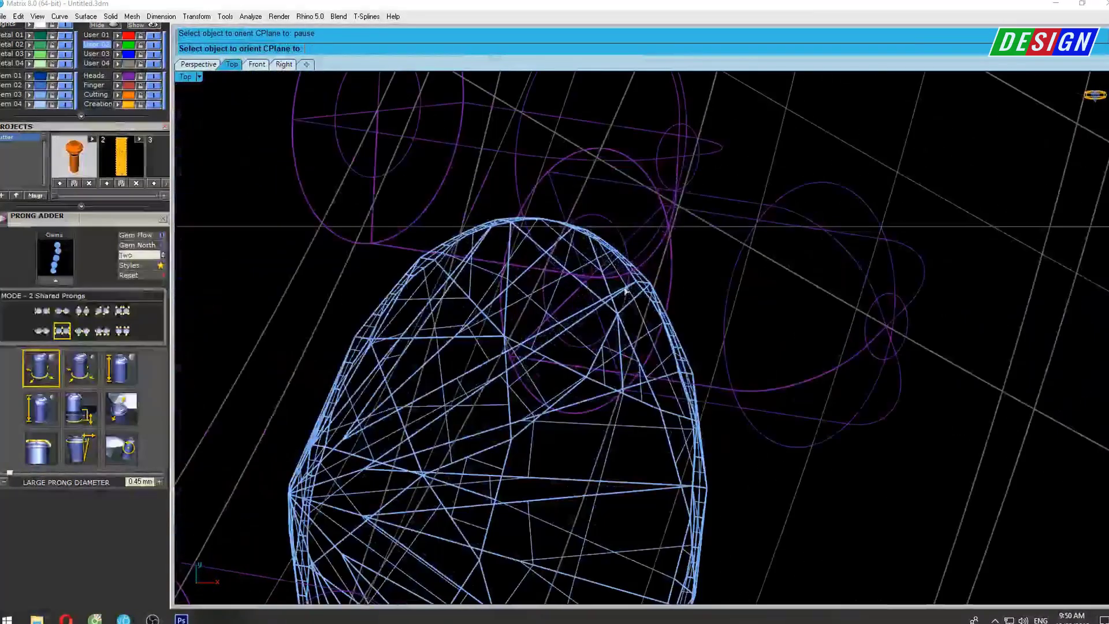
Nudge the right and bottom prongs of the first gem into the gaps.
click(588, 214)
scroll(595, 215, down, 2)
scroll(717, 200, up, 3)
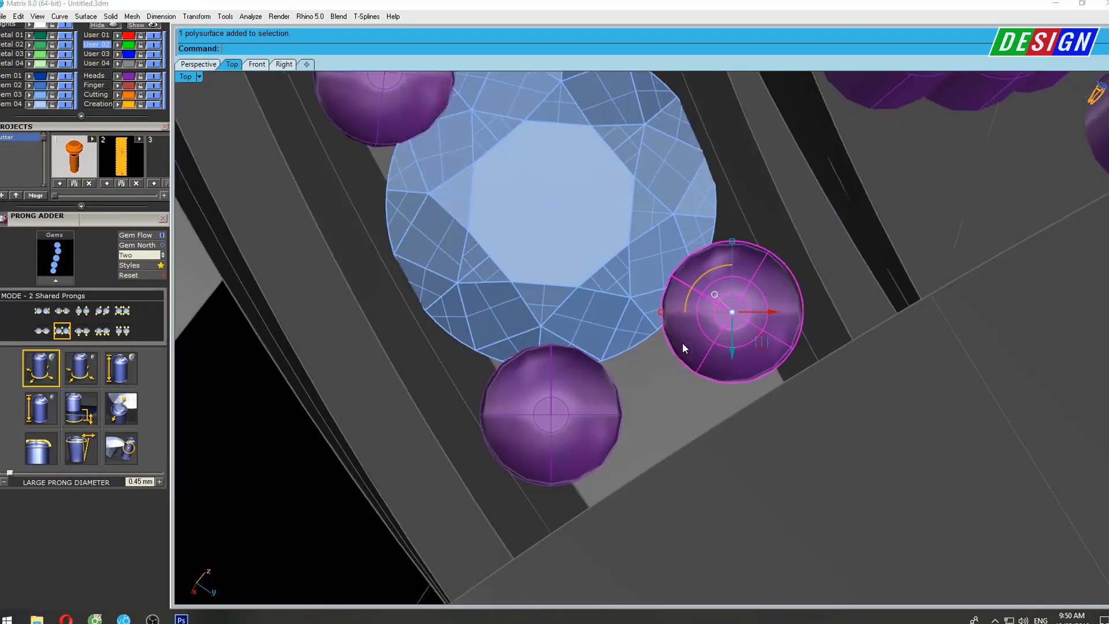
scroll(682, 342, down, 2)
scroll(712, 322, up, 2)
drag(742, 353, 737, 359)
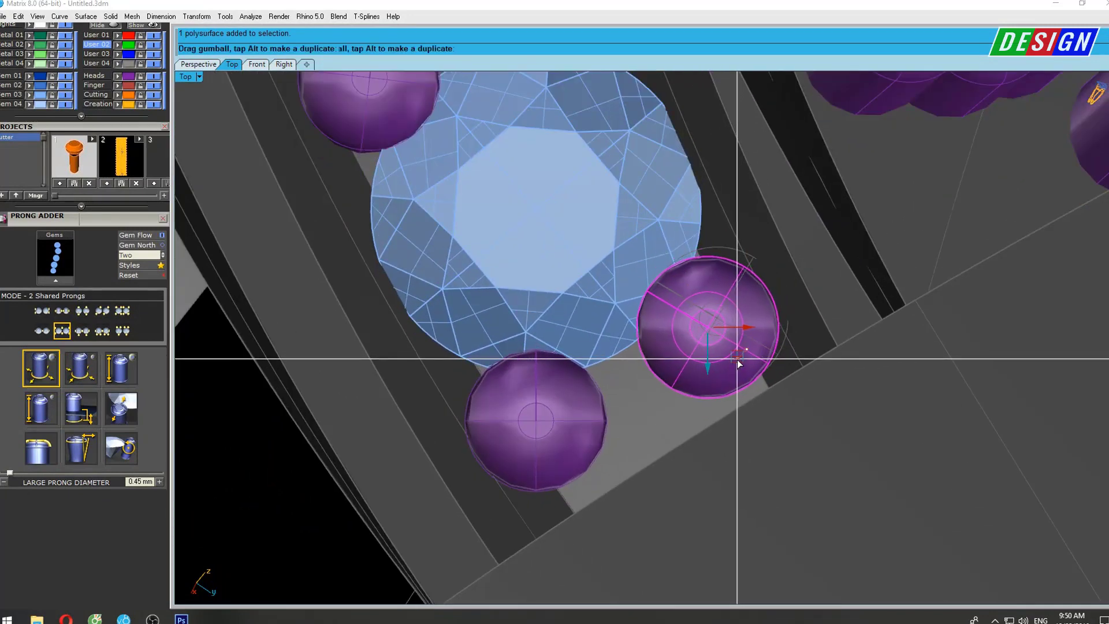
click(597, 443)
drag(566, 452, 590, 439)
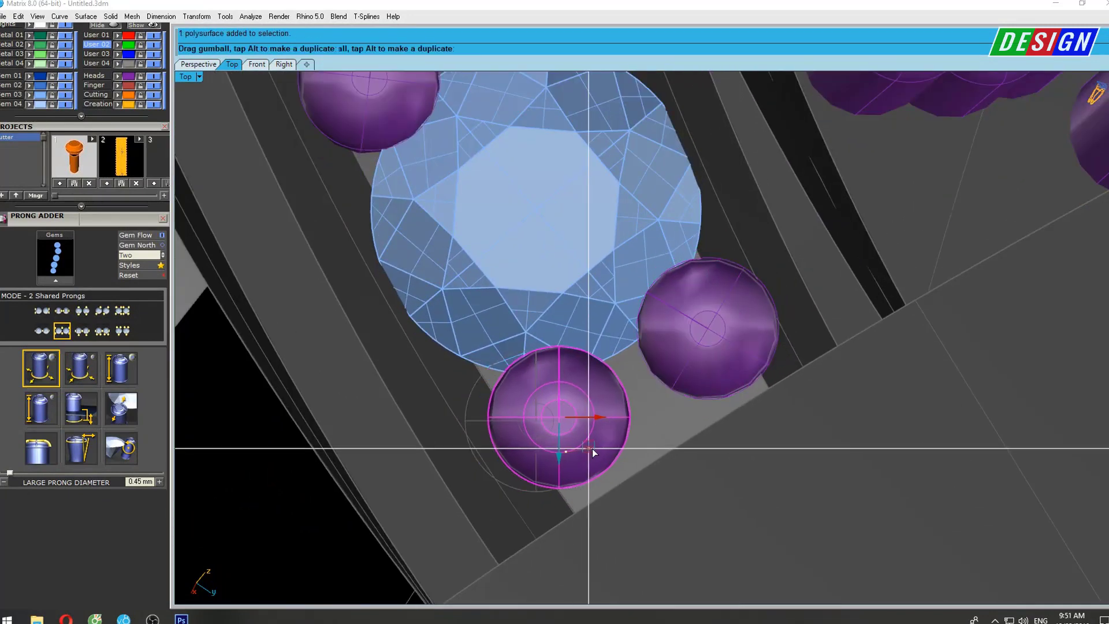
scroll(591, 439, down, 3)
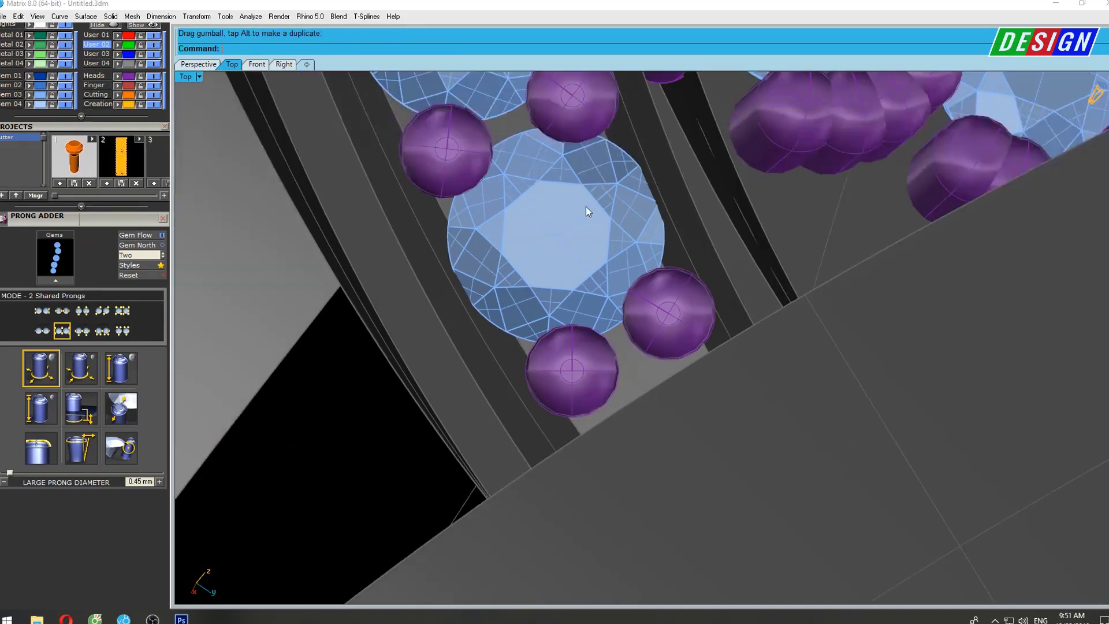
Move one prong of an overlapping pair up-left into the open gap.
mouse_move(586, 206)
right_down()
mouse_move(675, 270)
mouse_move(708, 316)
mouse_move(664, 259)
right_up()
scroll(664, 259, down, 2)
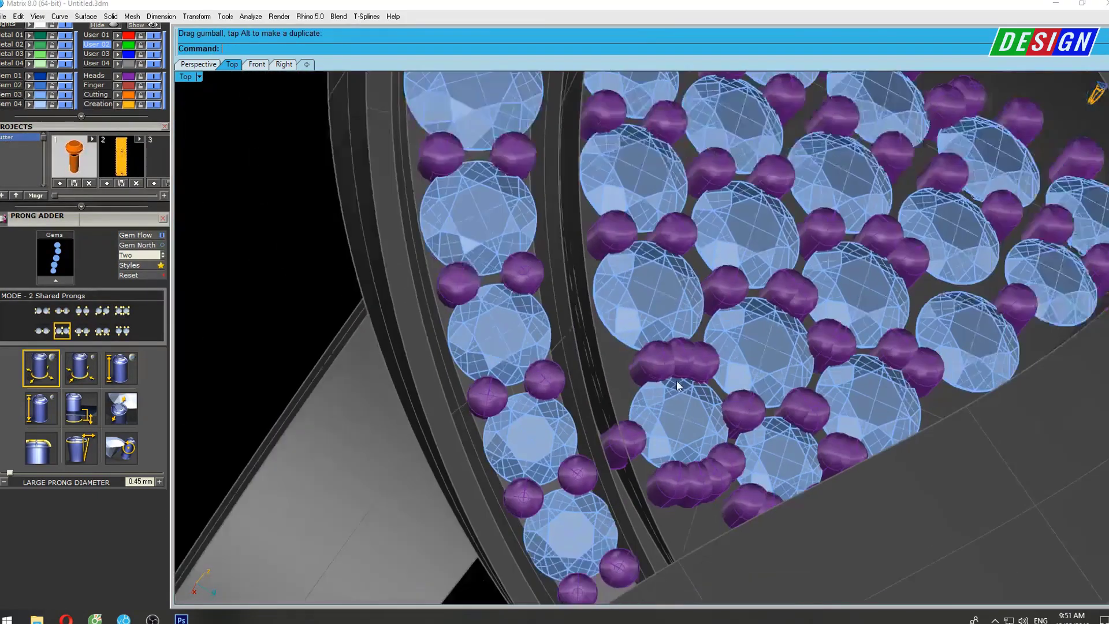
scroll(695, 347, down, 2)
scroll(696, 347, up, 3)
scroll(640, 385, up, 5)
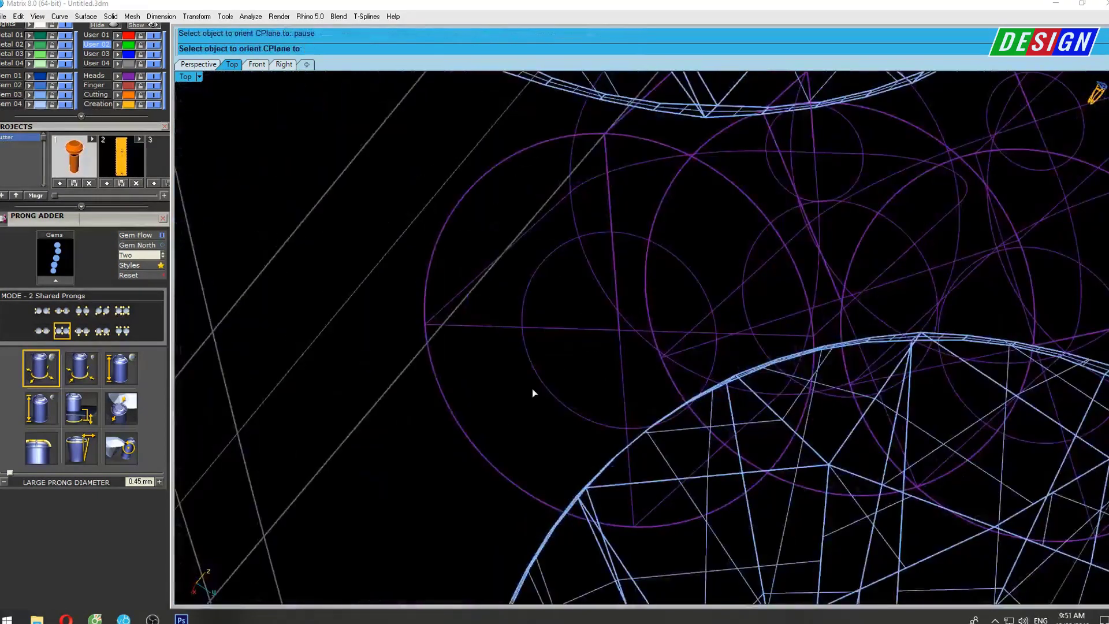
scroll(532, 391, up, 2)
key(Return)
scroll(540, 389, up, 3)
scroll(564, 329, up, 2)
scroll(563, 329, down, 3)
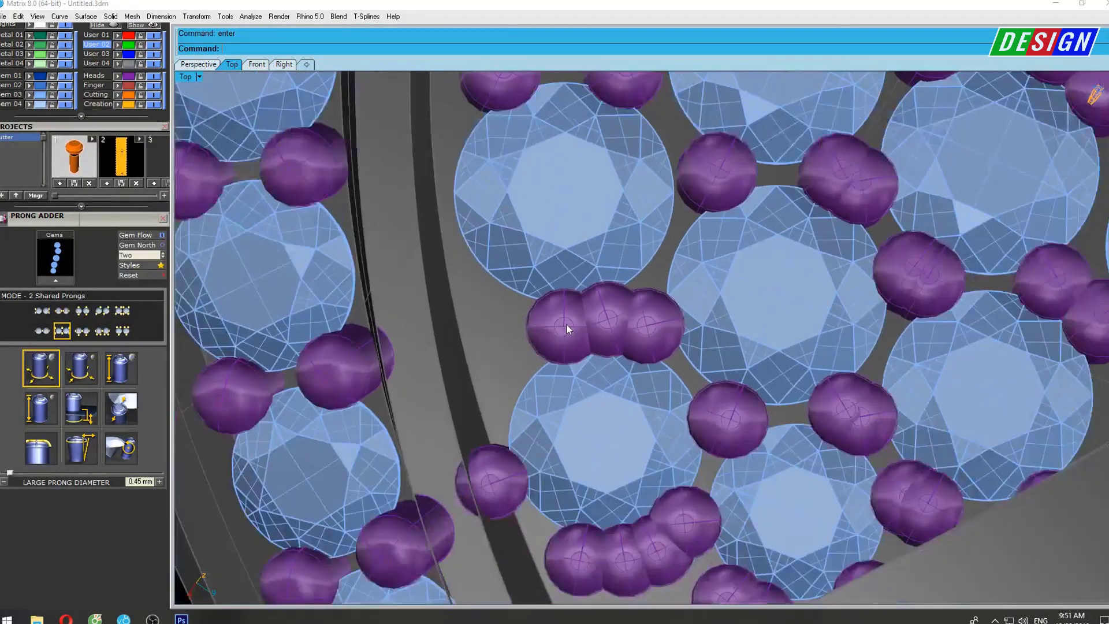
right_drag(566, 324, 600, 342)
click(598, 357)
scroll(598, 357, up, 3)
drag(617, 369, 499, 322)
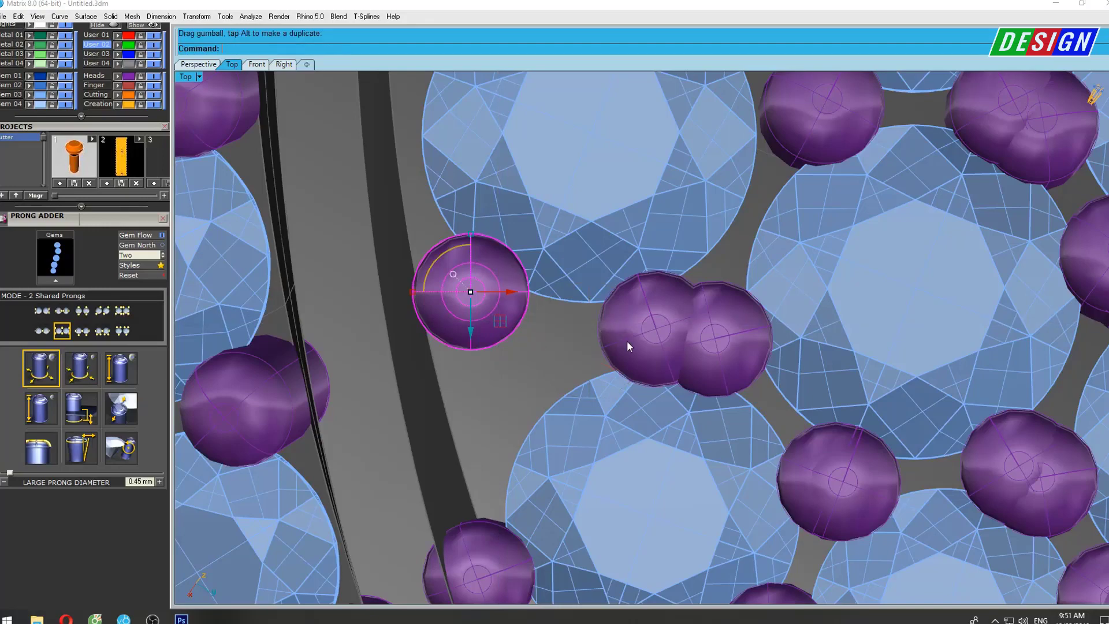
Delete the redundant left prong of the overlapping pair.
click(677, 369)
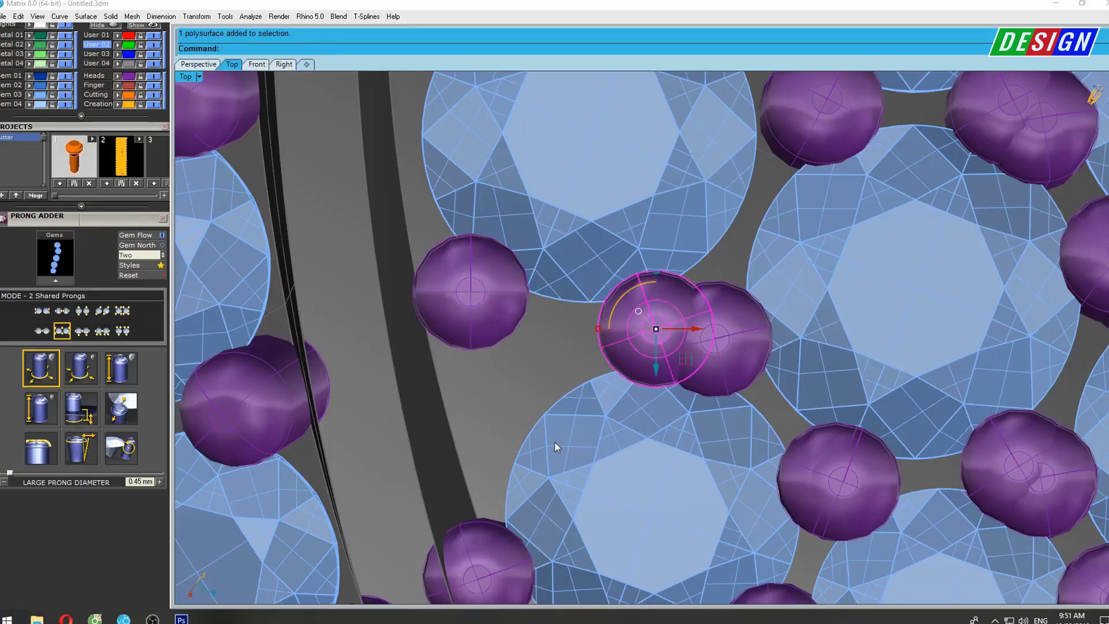
right_drag(554, 442, 563, 365)
scroll(563, 365, down, 2)
scroll(563, 365, down, 2)
scroll(634, 369, down, 2)
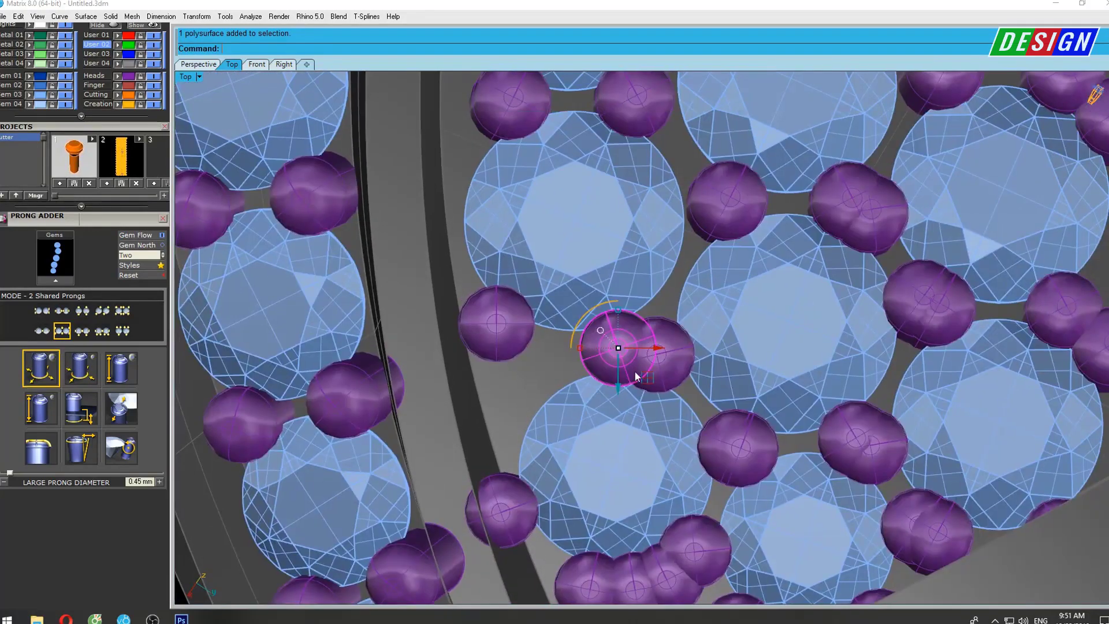
right_drag(652, 357, 636, 354)
key(Delete)
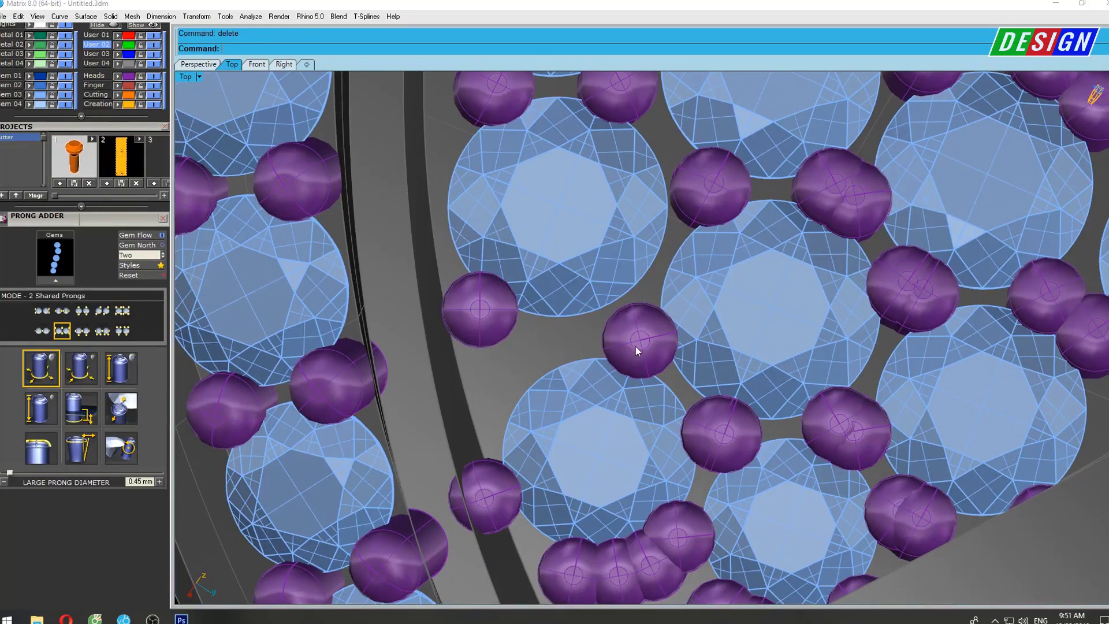
Move two prongs between the gems, pulling one off the band onto the gem edge.
scroll(650, 359, up, 2)
scroll(642, 350, down, 1)
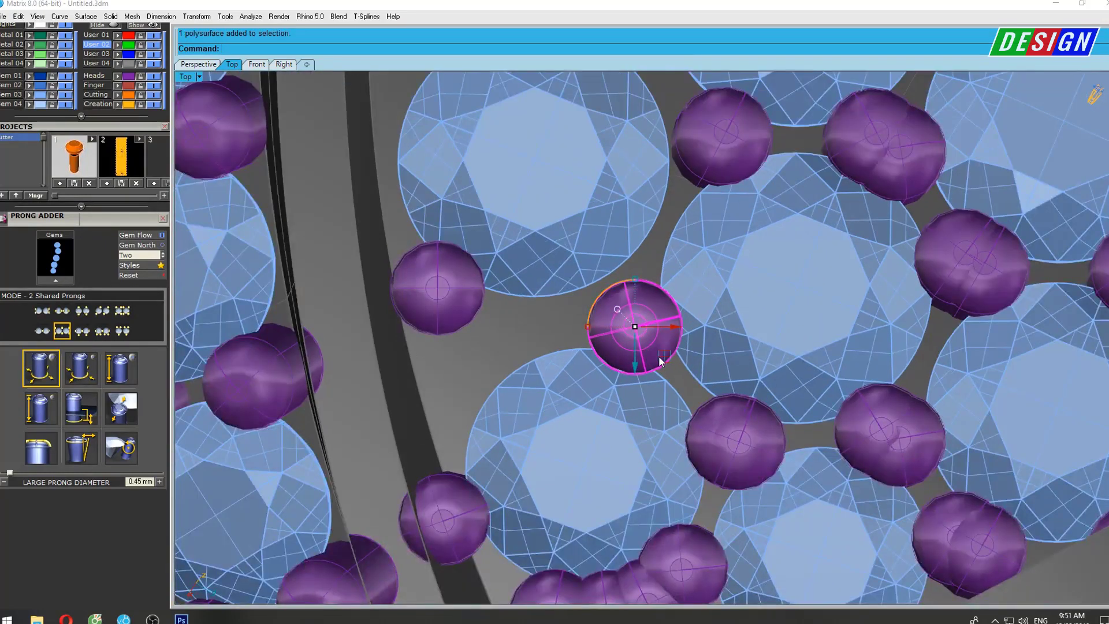
drag(660, 361, 630, 351)
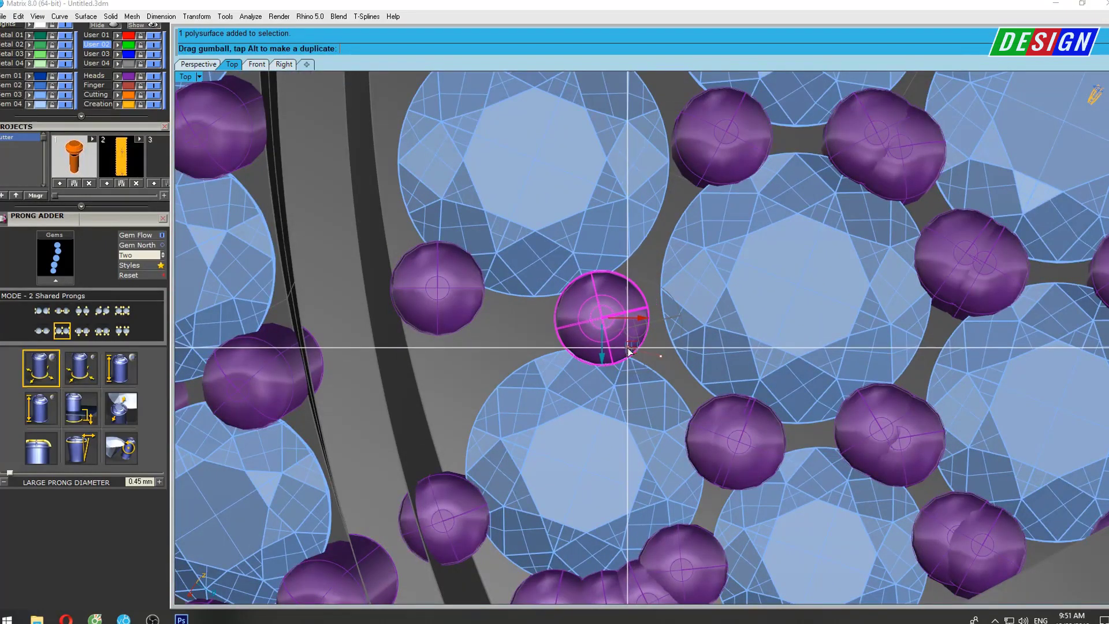
right_drag(577, 335, 527, 414)
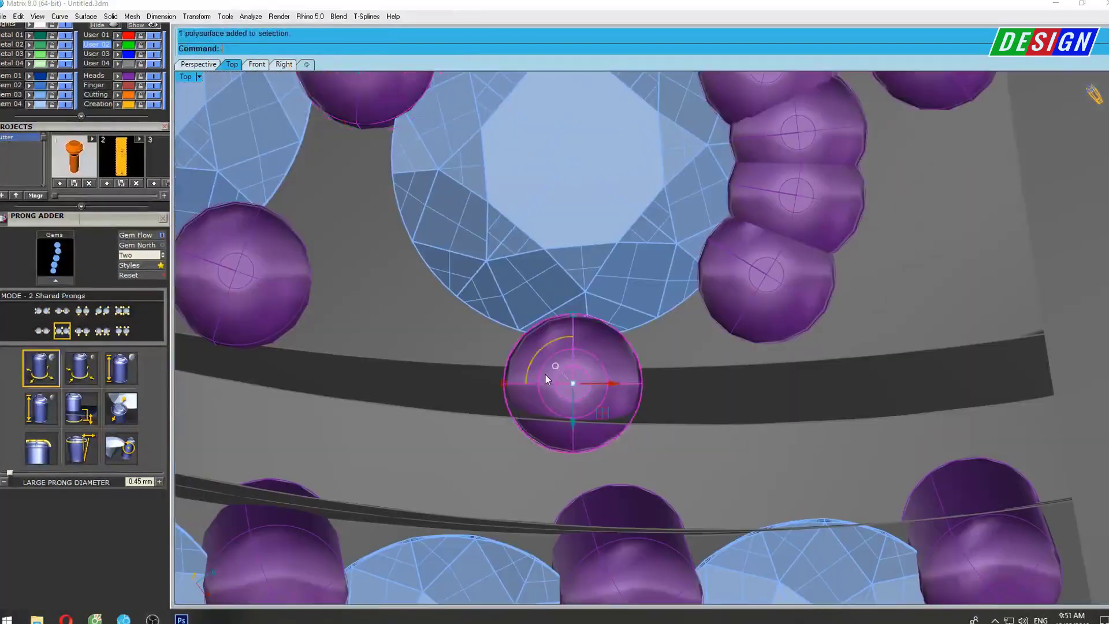
drag(601, 406, 431, 318)
Reposition the prong beside a gem down into the gap between stones.
scroll(431, 317, down, 2)
right_drag(551, 234, 580, 311)
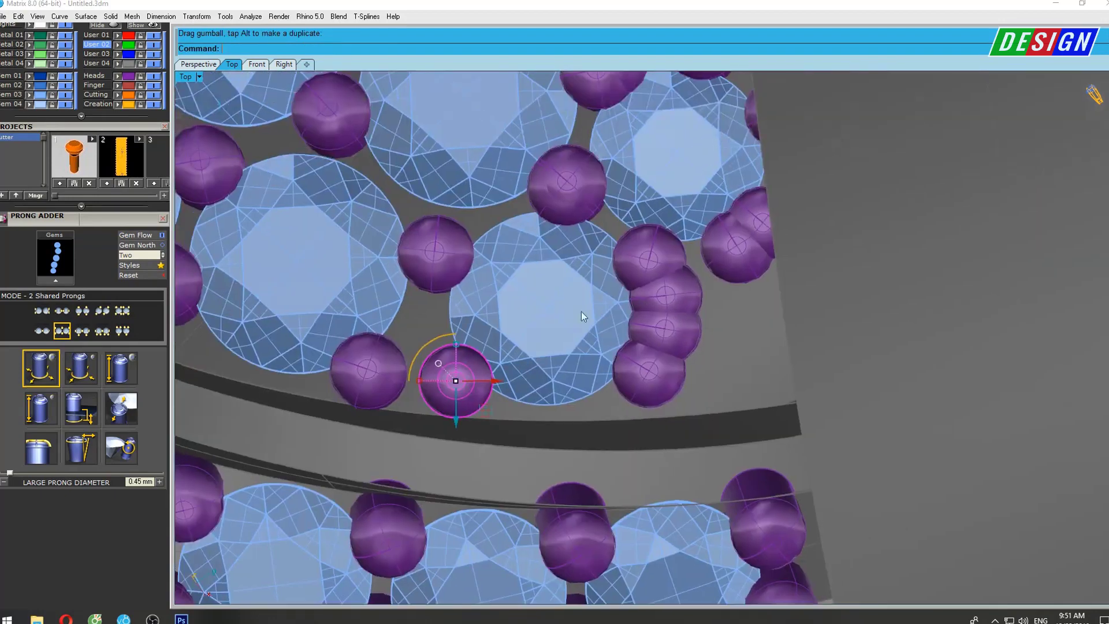
scroll(581, 316, up, 2)
click(653, 315)
drag(653, 314, 661, 386)
text(d)
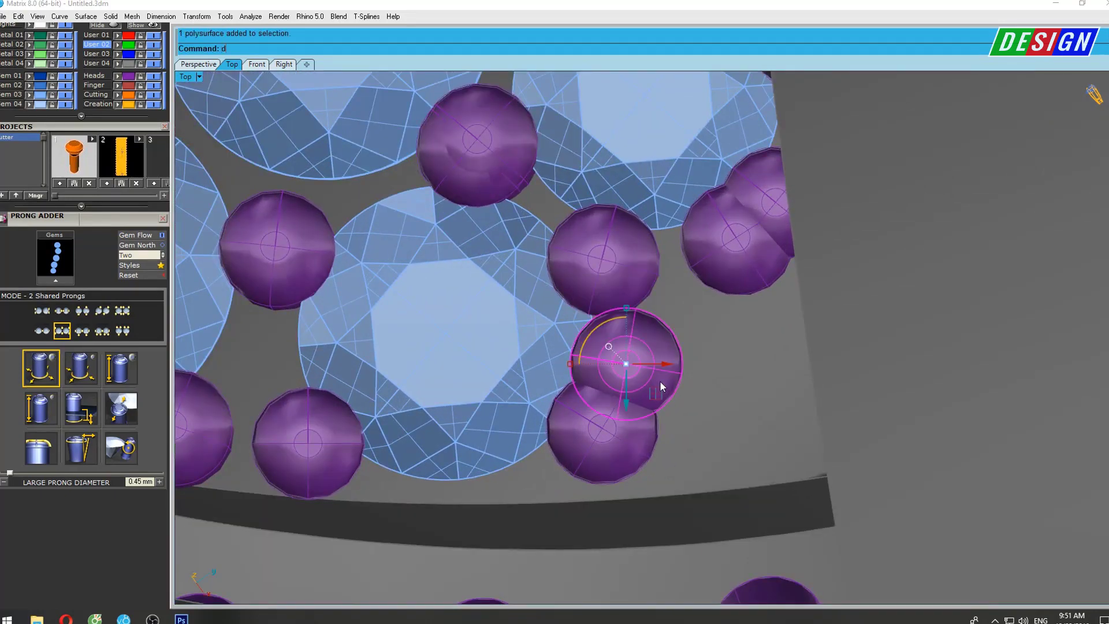
right_drag(661, 384, 622, 365)
scroll(622, 365, up, 2)
drag(625, 399, 600, 419)
right_drag(617, 401, 577, 397)
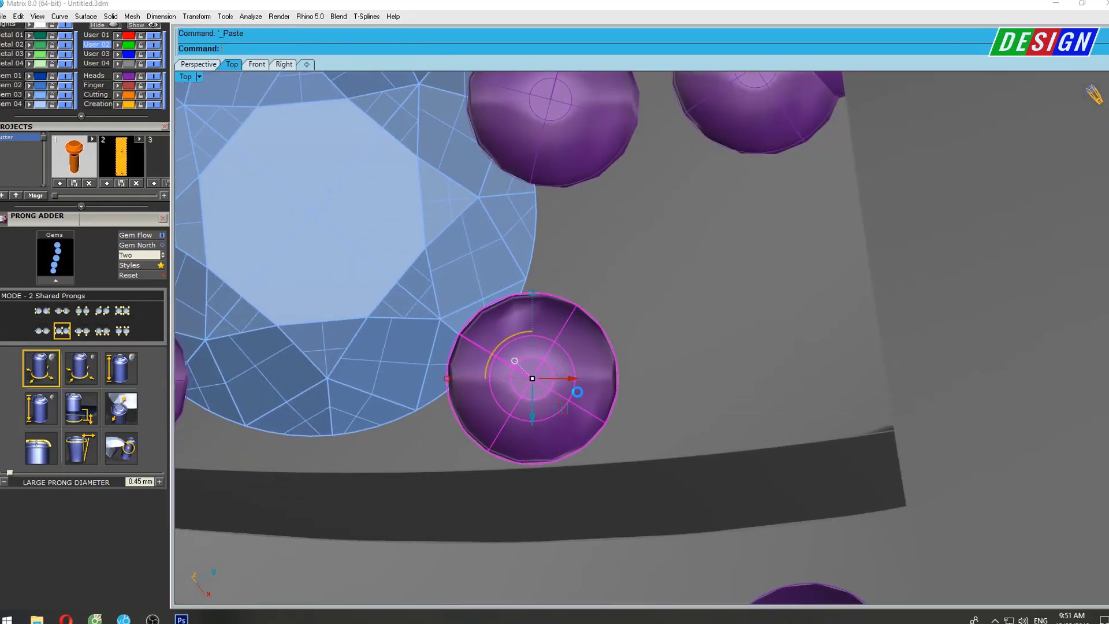
Duplicate that prong up and to the right into the next gem gap.
drag(560, 407, 760, 311)
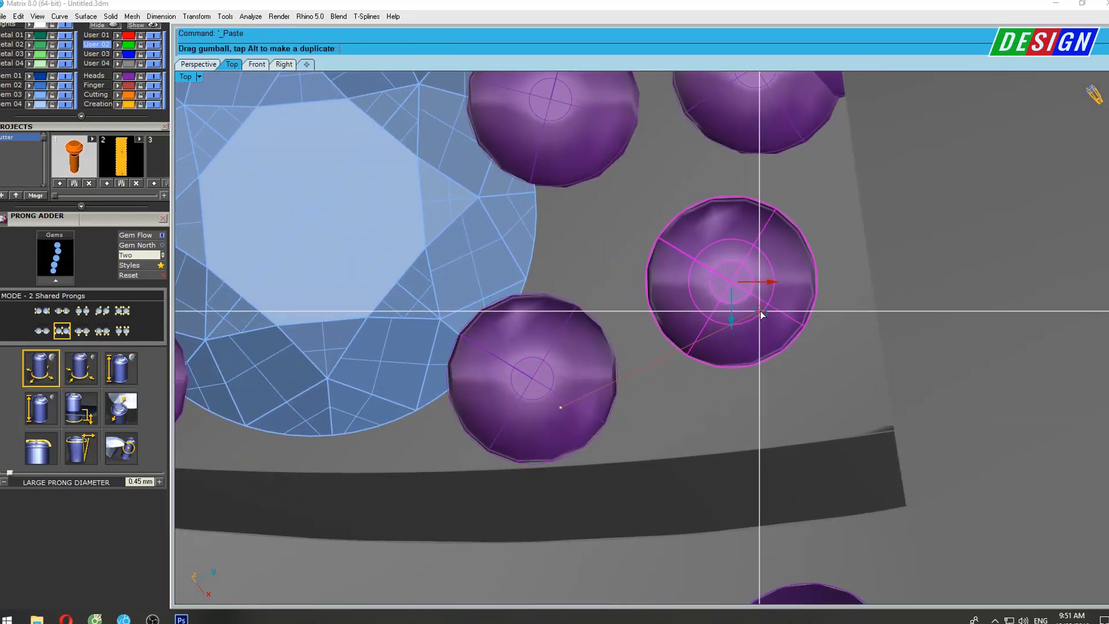
scroll(760, 311, down, 3)
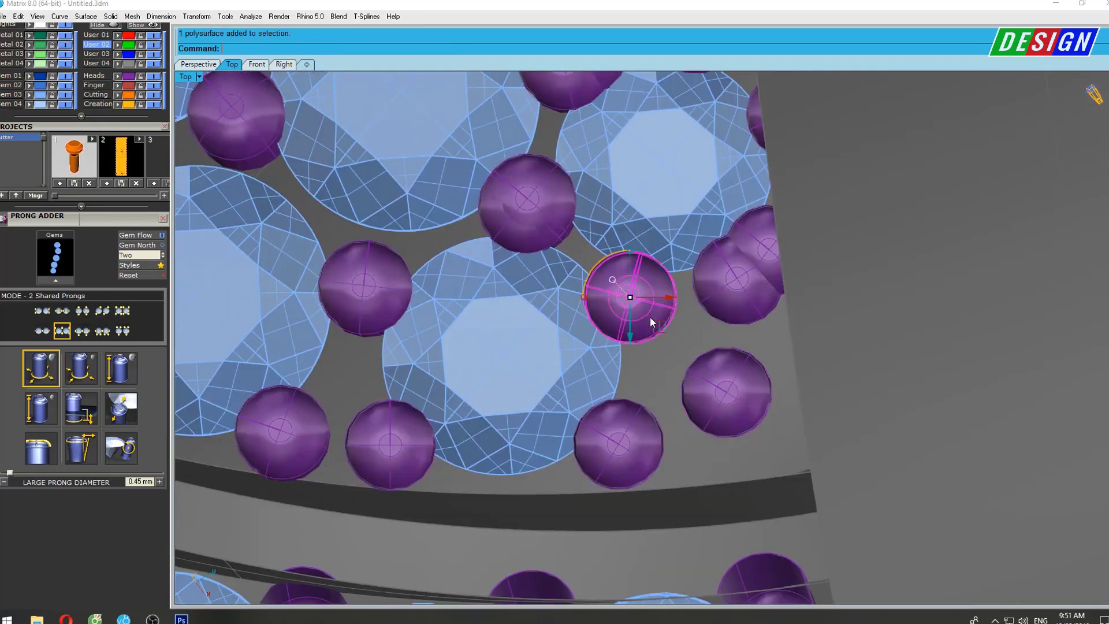
scroll(650, 318, up, 3)
drag(650, 318, 761, 322)
Shift another prong up-right into its gap and delete the extra prong.
click(777, 320)
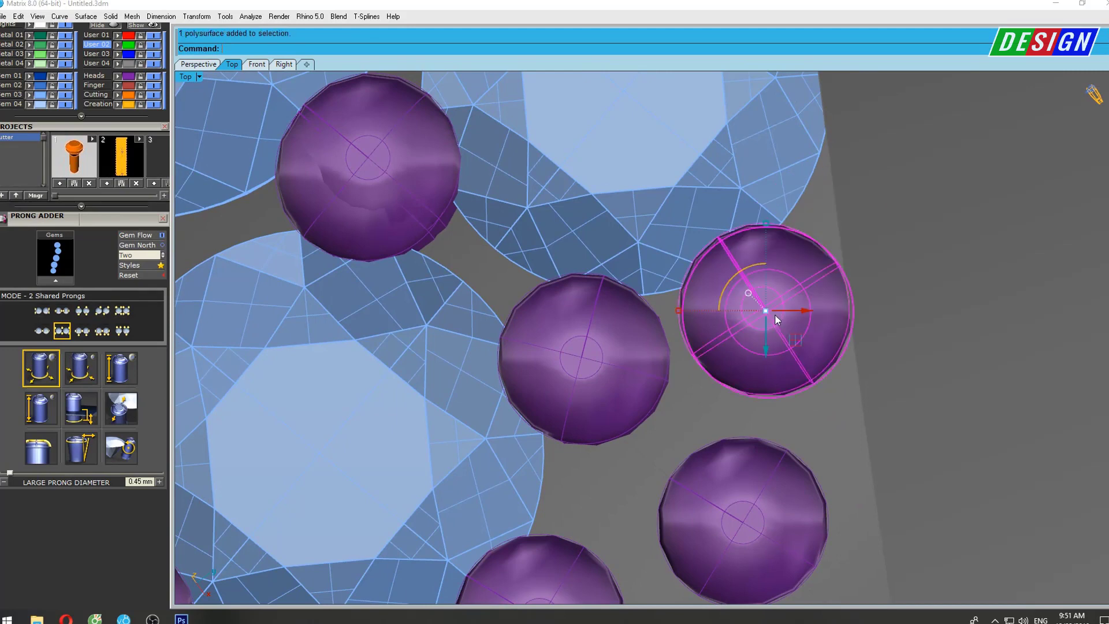
drag(796, 338, 811, 321)
scroll(721, 260, down, 3)
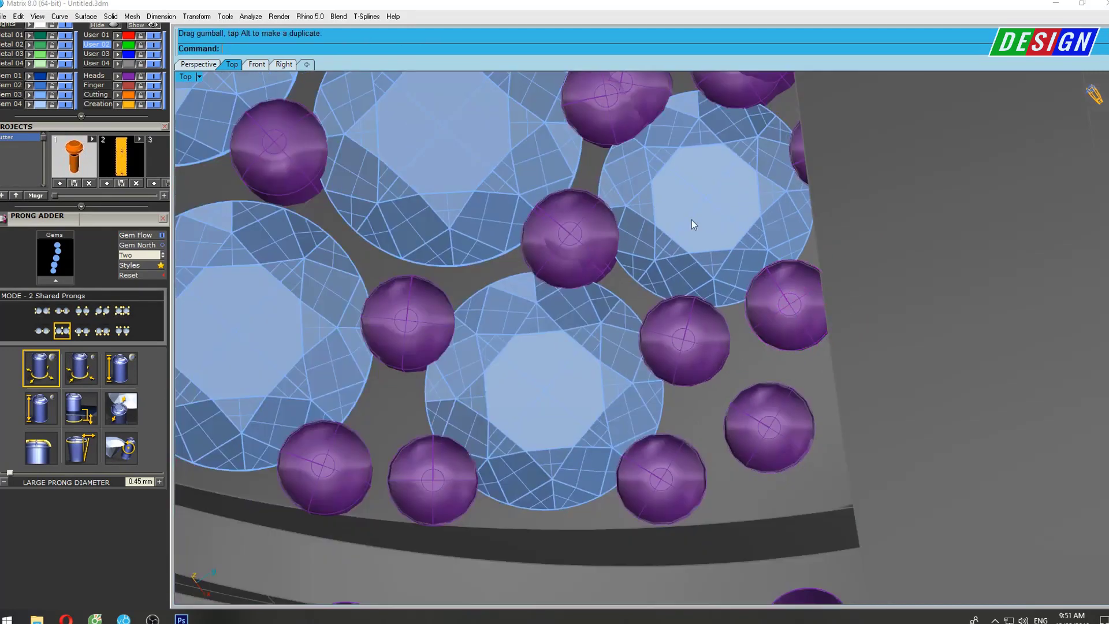
key(Delete)
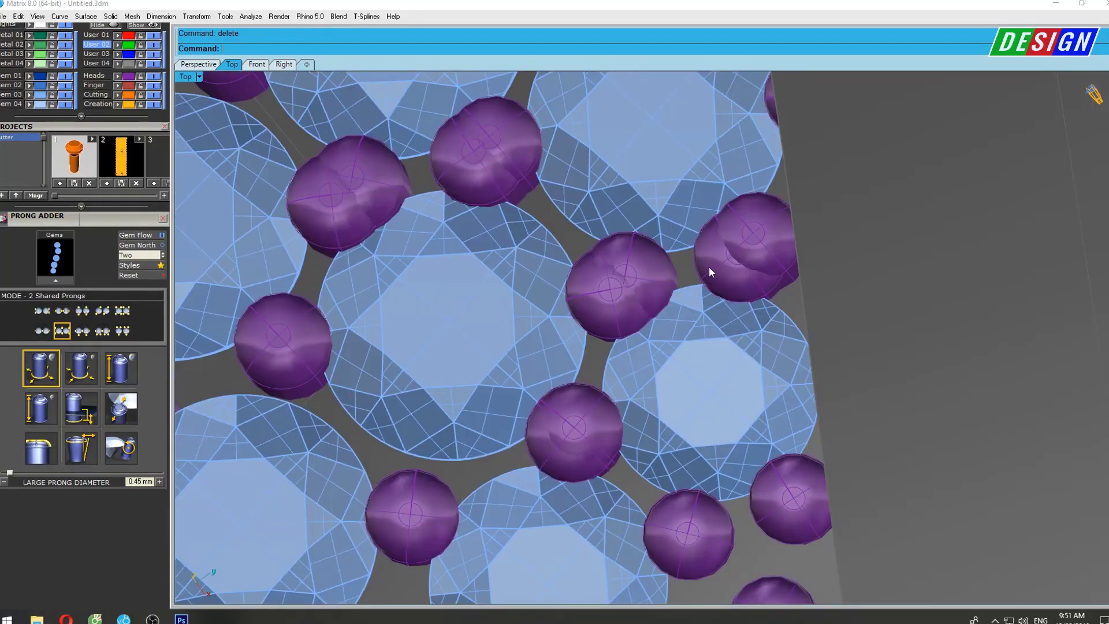
Pick the centre prong among overlapping objects and move it up-right beside another prong.
right_drag(723, 178, 708, 265)
click(649, 287)
click(693, 324)
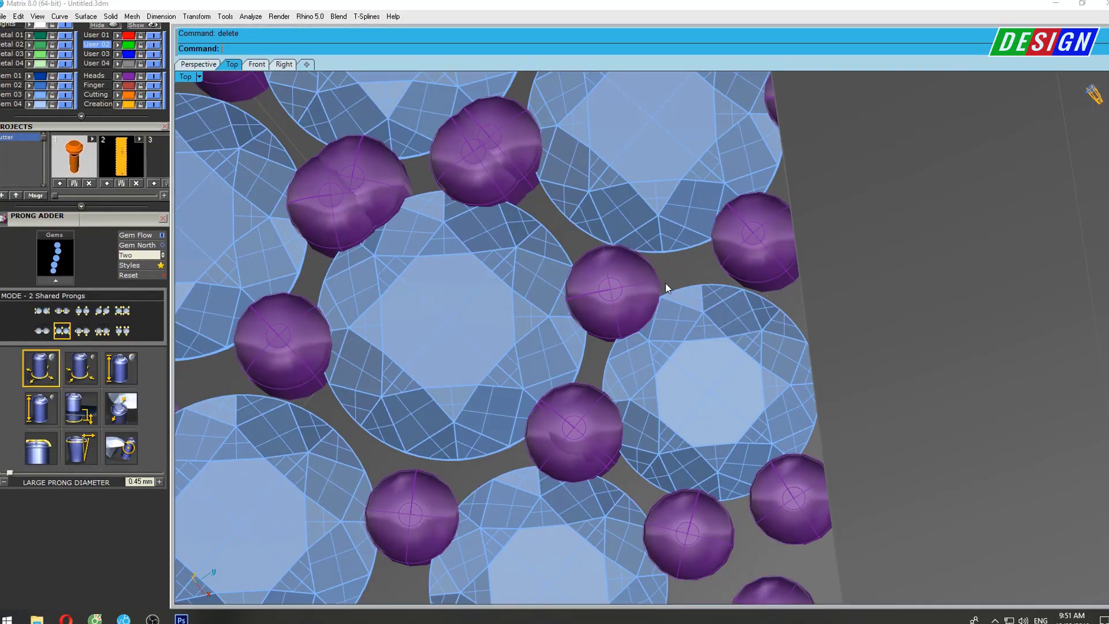
right_drag(639, 299, 663, 262)
click(617, 341)
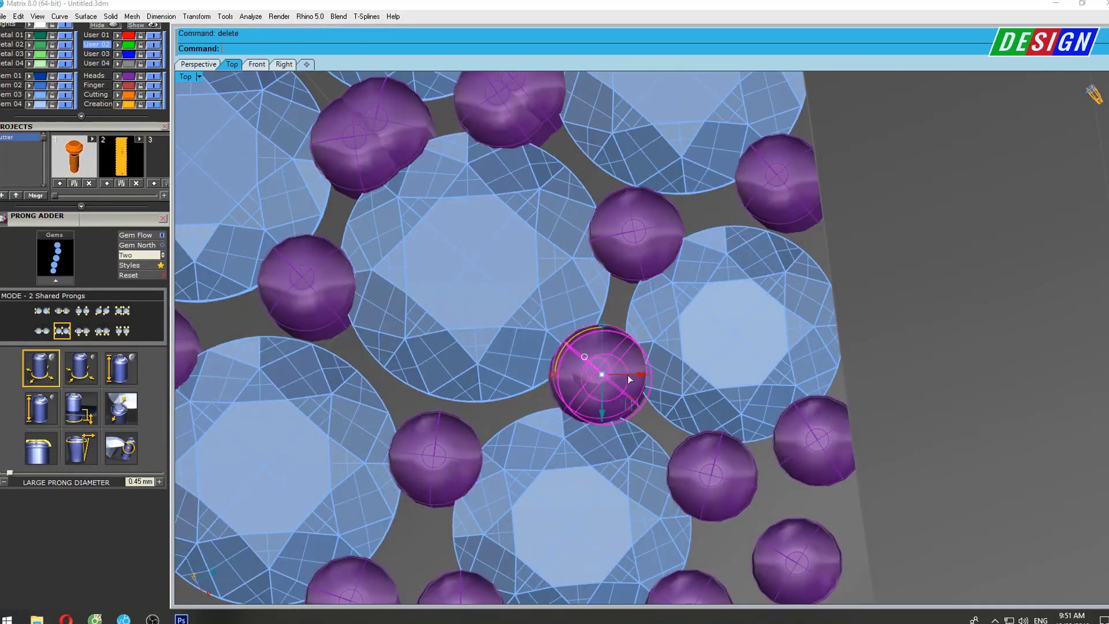
click(618, 388)
key(Return)
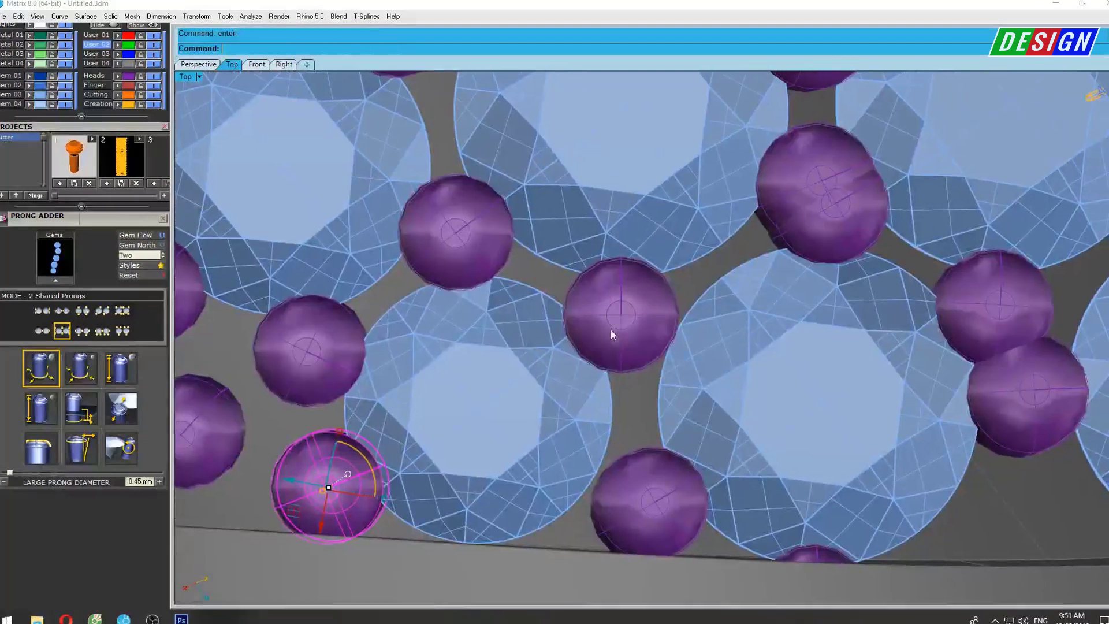
click(611, 333)
scroll(636, 362, up, 3)
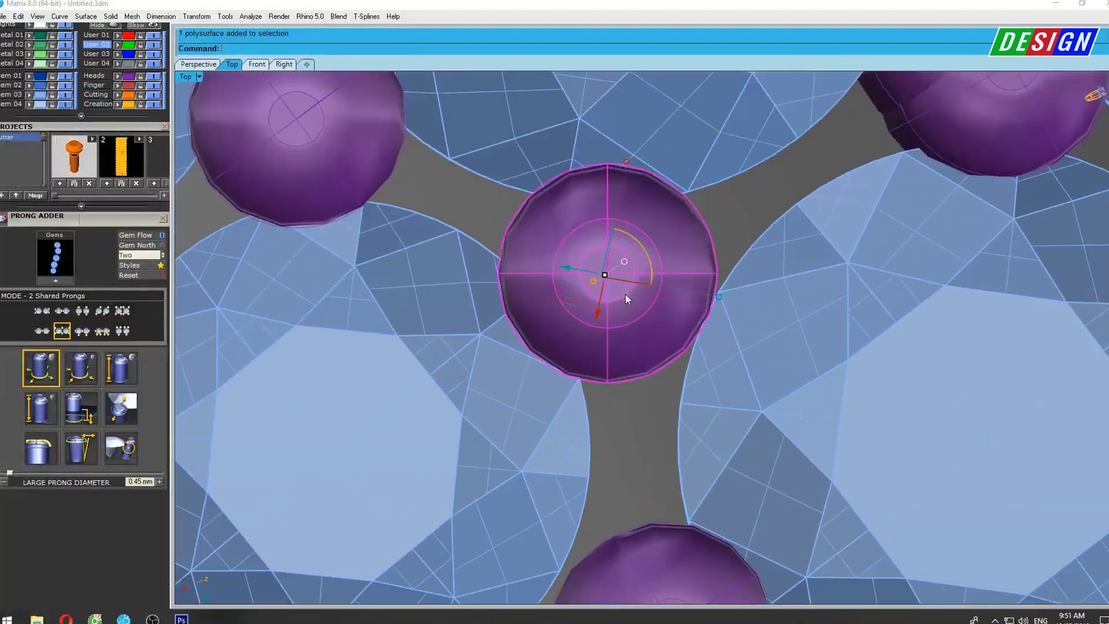
scroll(574, 306, down, 2)
mouse_move(563, 302)
mouse_down()
mouse_move(583, 319)
mouse_move(688, 227)
mouse_up()
Shift the double prong slightly up and to the right.
scroll(577, 316, down, 3)
key(Return)
scroll(695, 307, up, 2)
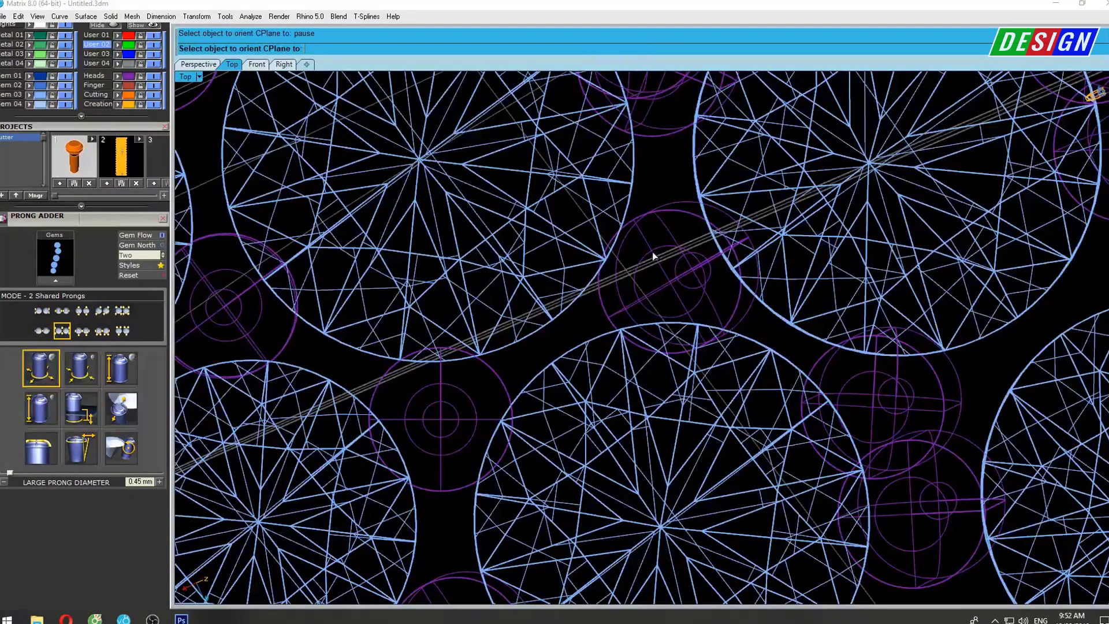
scroll(656, 248, down, 1)
scroll(625, 258, down, 2)
scroll(615, 244, down, 1)
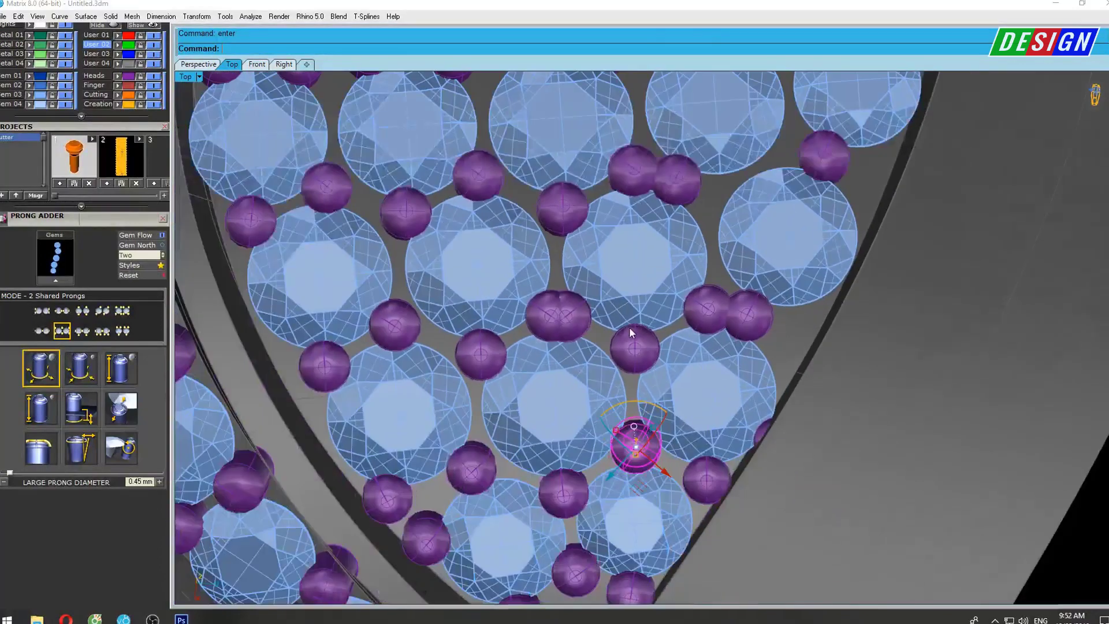
click(578, 324)
scroll(559, 324, up, 3)
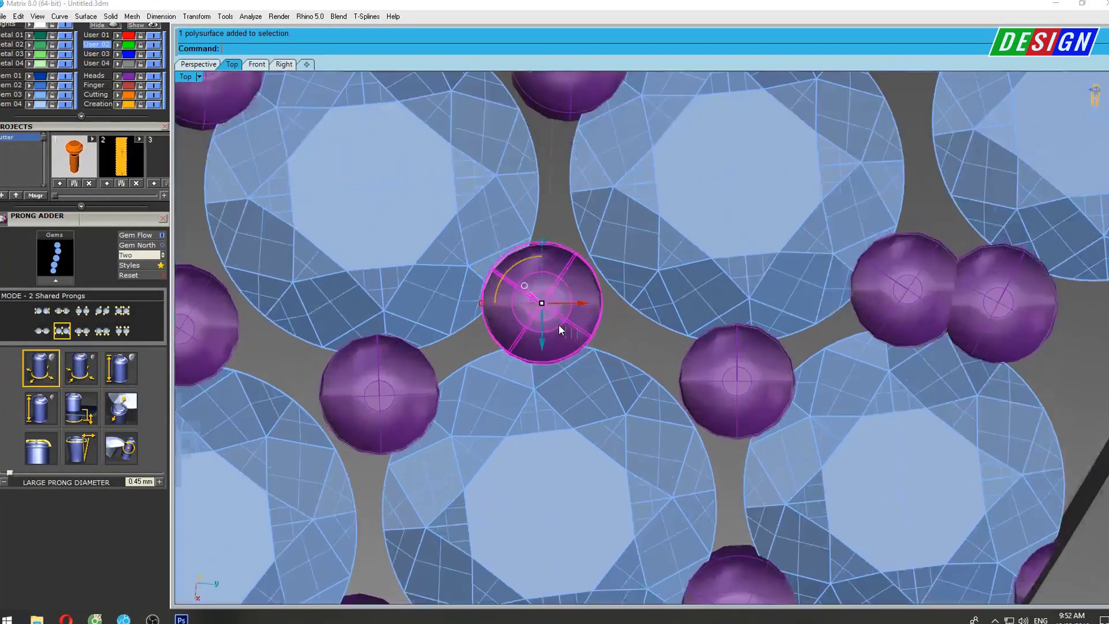
drag(571, 336, 589, 330)
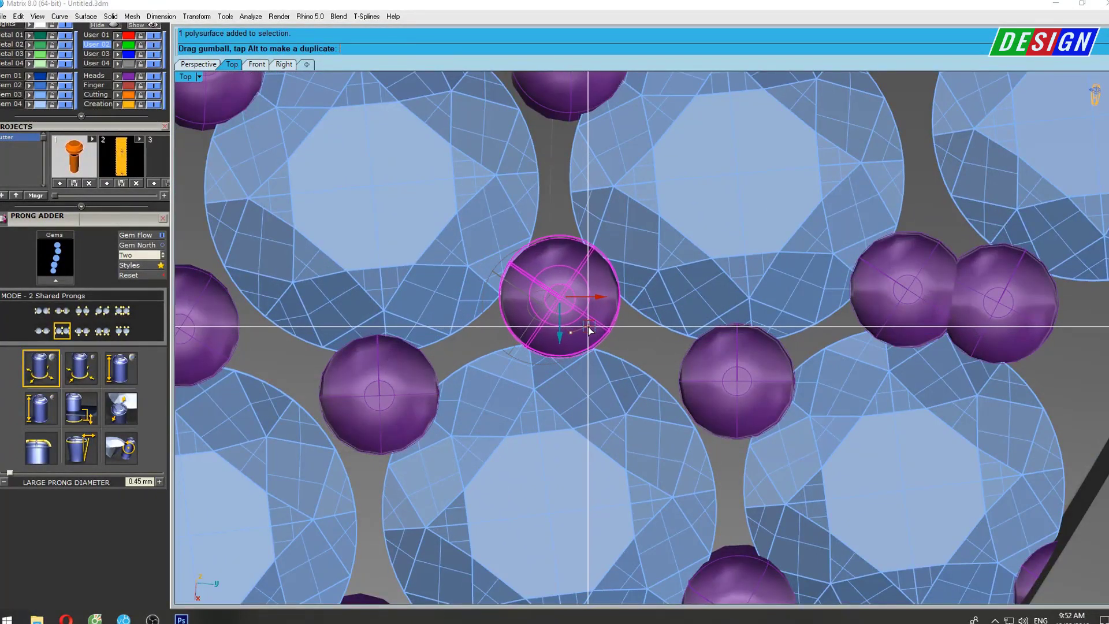
Bring the next prong into view and select it for adjustment.
scroll(589, 329, down, 2)
scroll(589, 329, up, 3)
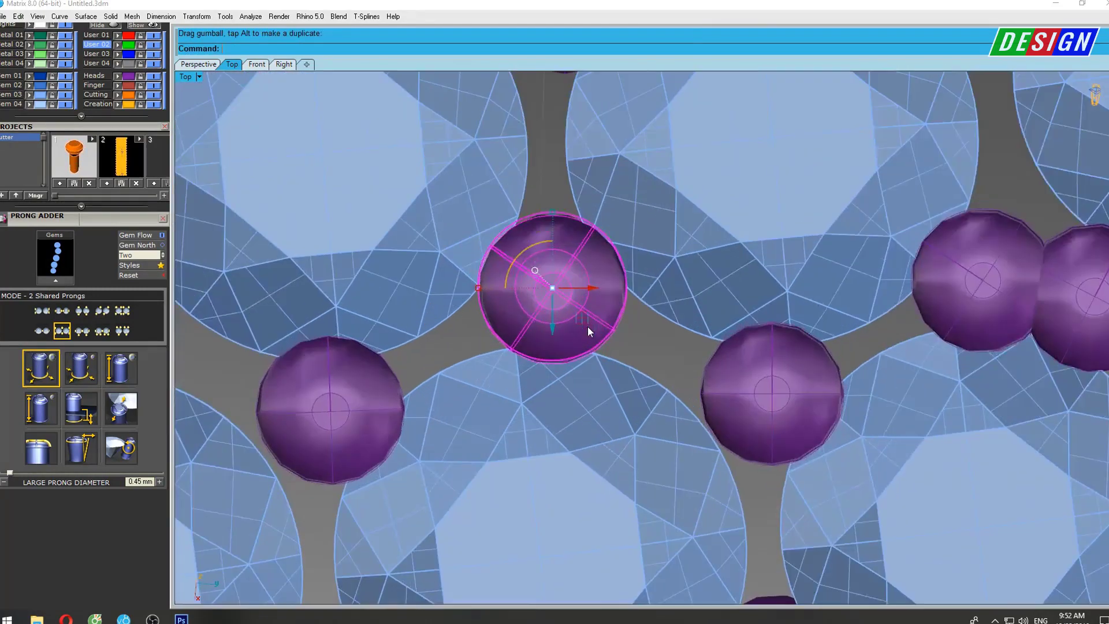
scroll(589, 331, down, 4)
scroll(589, 331, up, 4)
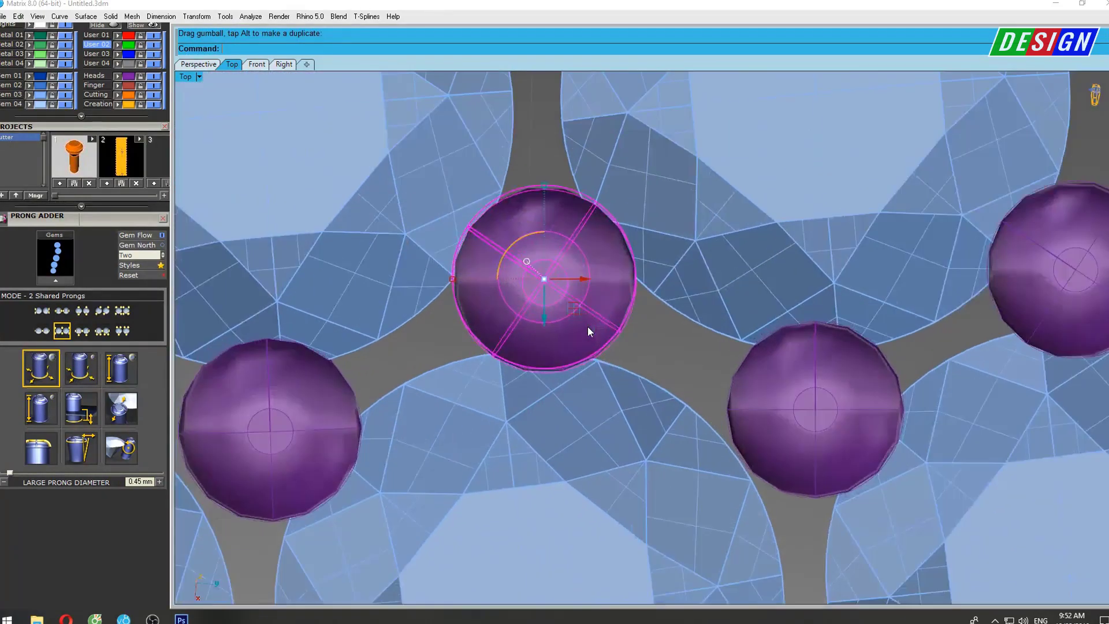
mouse_move(827, 405)
right_down()
mouse_move(701, 364)
mouse_move(722, 311)
right_up()
scroll(701, 364, down, 3)
click(697, 356)
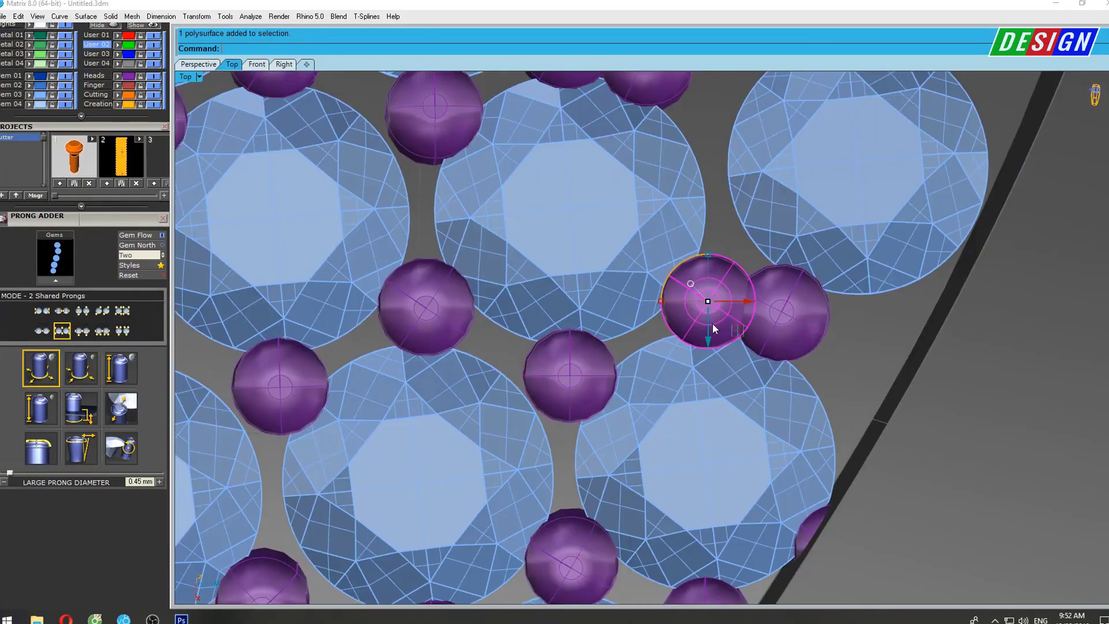
Shift one prong up and right, then copy a neighbouring prong toward the rail edge.
drag(737, 332, 760, 290)
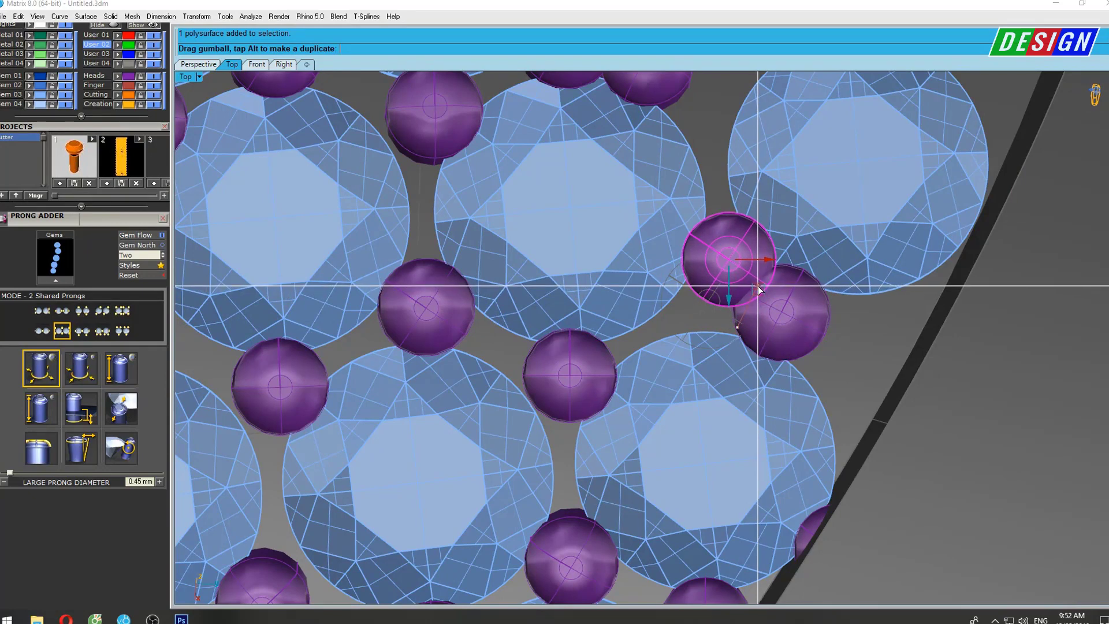
click(809, 328)
click(855, 354)
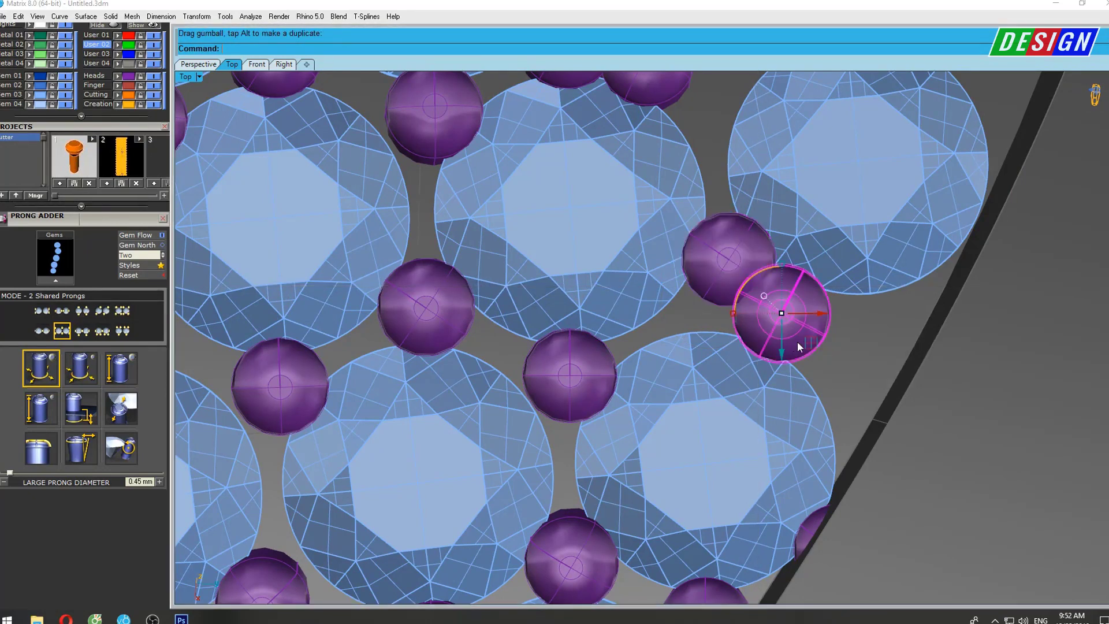
alt+drag(811, 348, 916, 346)
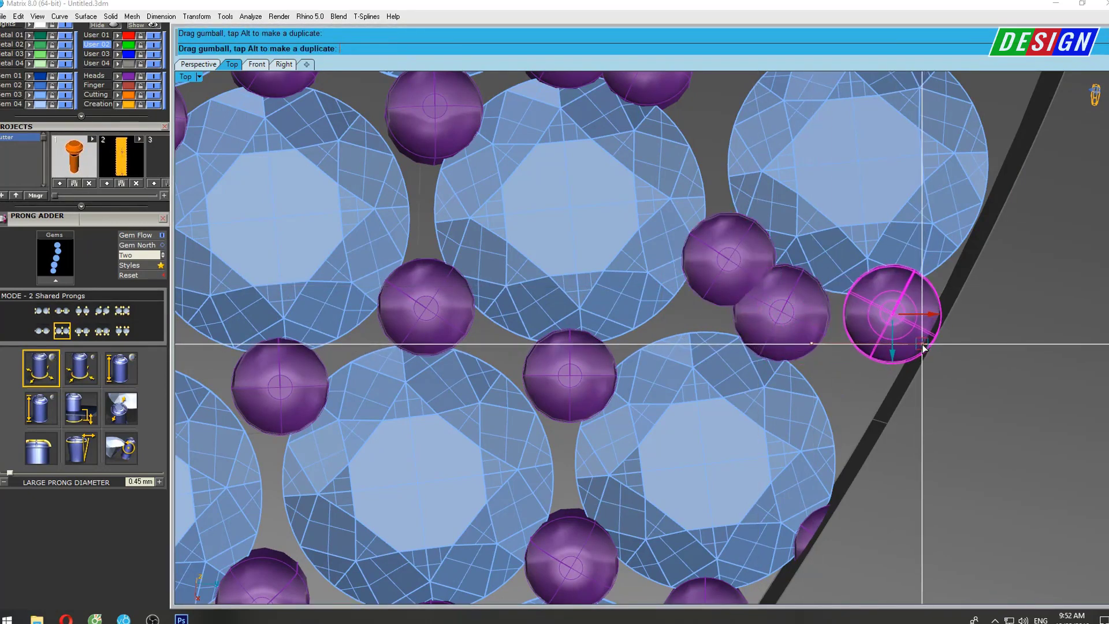
scroll(914, 341, up, 2)
scroll(817, 324, up, 3)
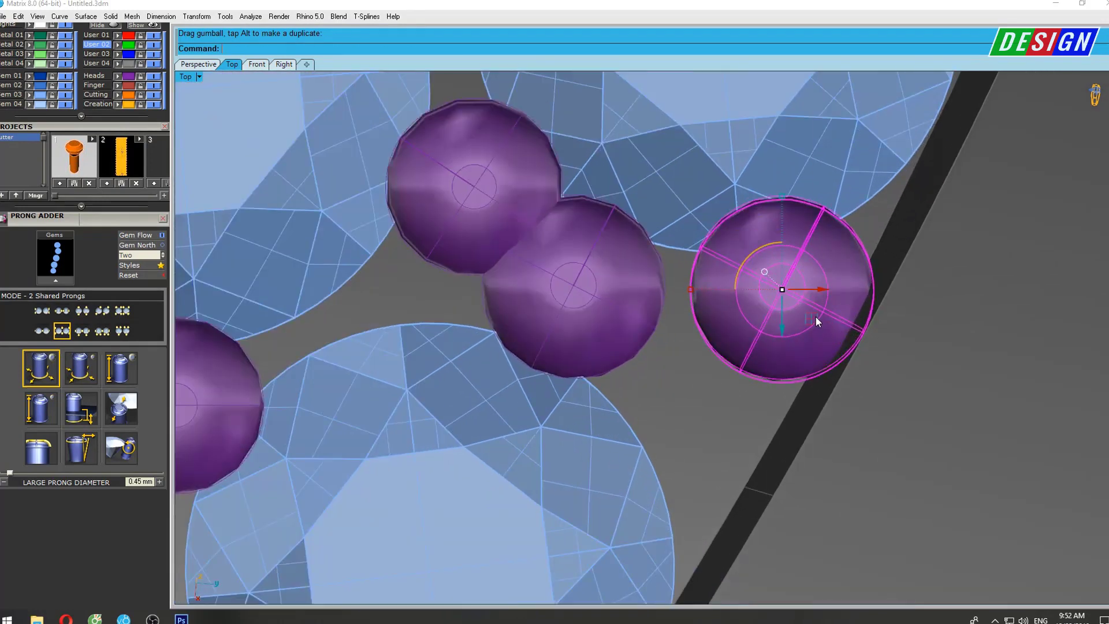
drag(816, 316, 820, 312)
Move the middle prong down and right into a gap between gems.
click(647, 328)
drag(605, 313, 709, 474)
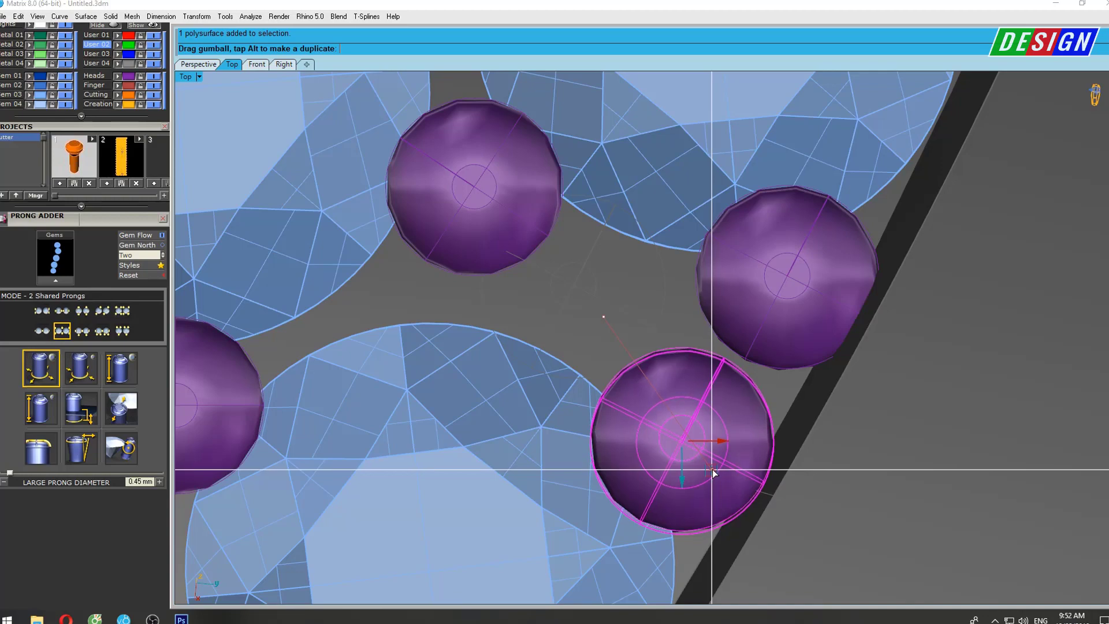
drag(712, 473, 715, 465)
scroll(678, 347, down, 5)
scroll(675, 301, down, 3)
scroll(657, 316, down, 3)
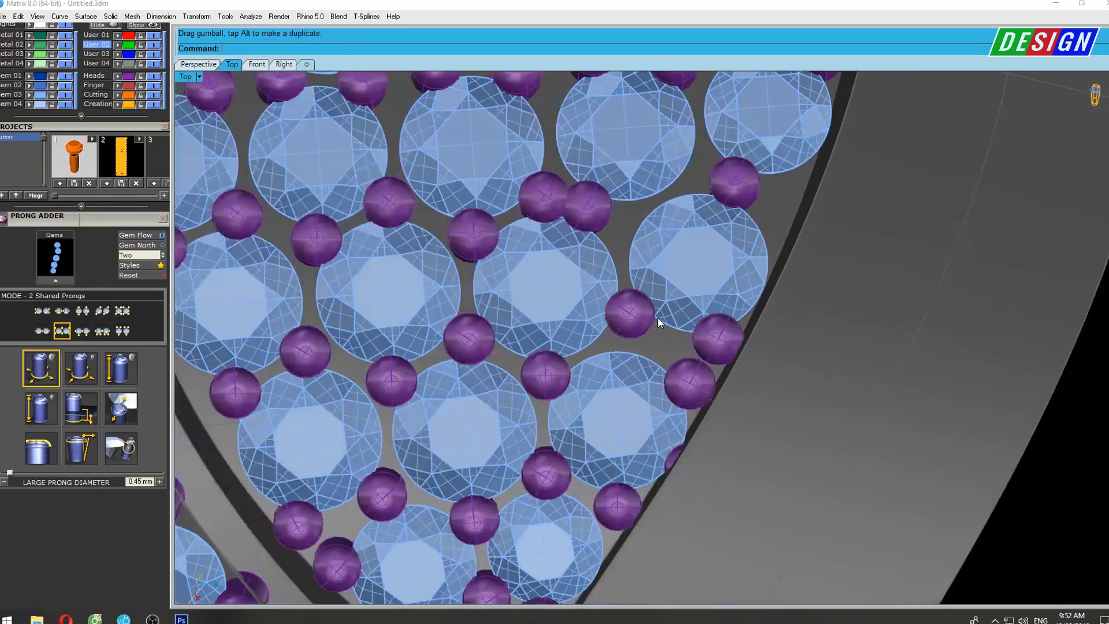
scroll(633, 325, up, 5)
scroll(638, 326, up, 2)
Nudge the purple prong down and right into its gap.
click(642, 327)
scroll(645, 317, up, 3)
drag(646, 312, 640, 323)
scroll(629, 245, down, 3)
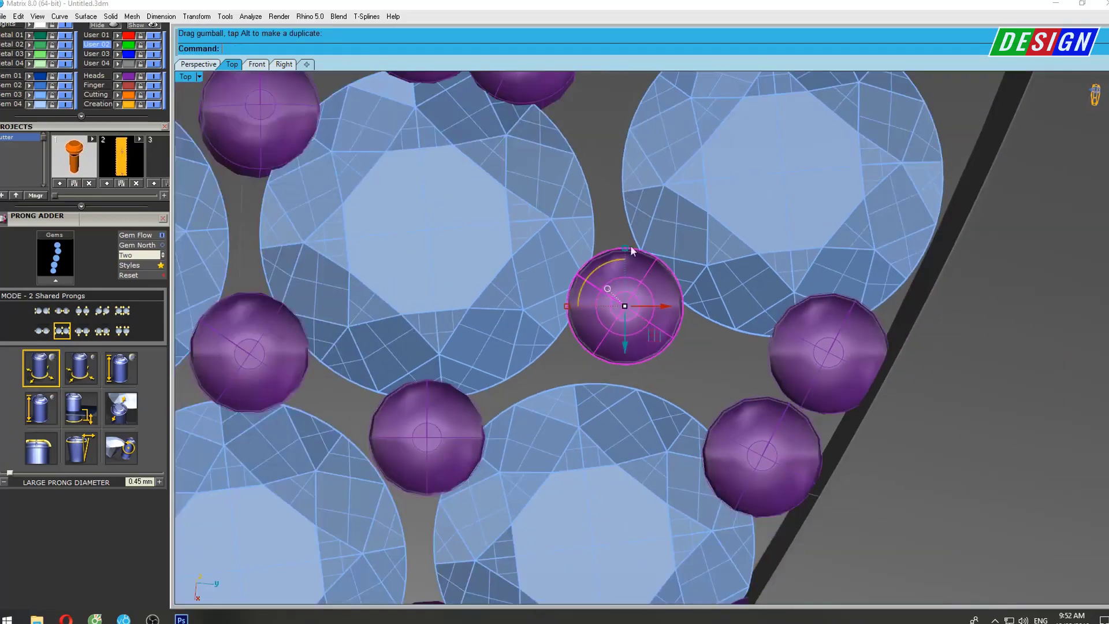
scroll(529, 249, down, 3)
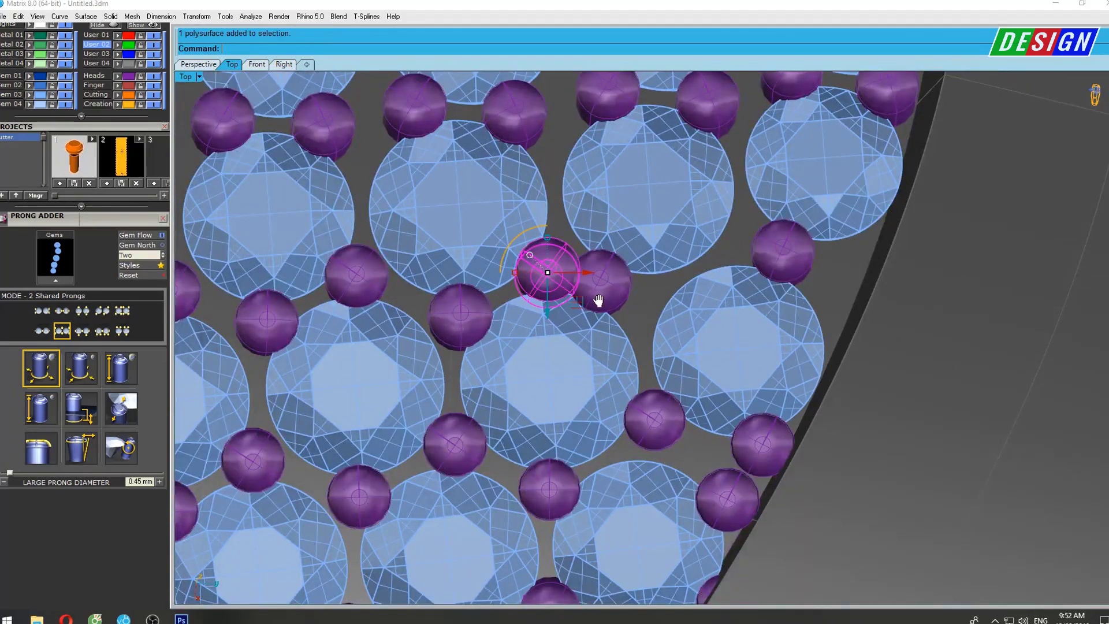
scroll(483, 366, up, 1)
scroll(528, 358, up, 2)
scroll(537, 352, up, 2)
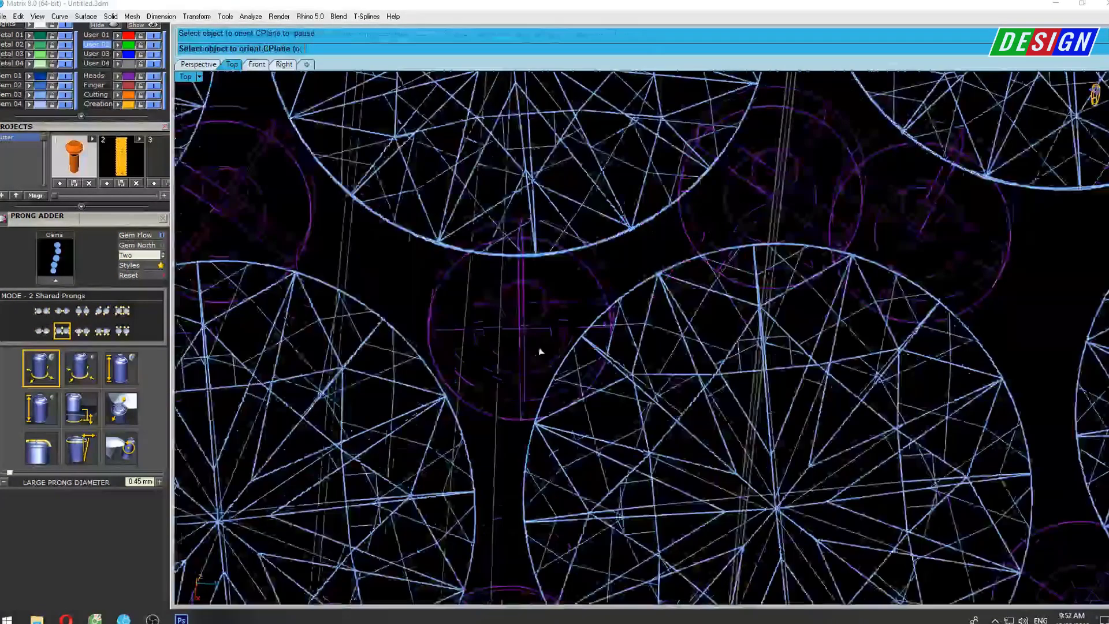
Move the centre prong left and down between neighbouring gems.
click(559, 320)
click(667, 325)
drag(681, 322, 651, 332)
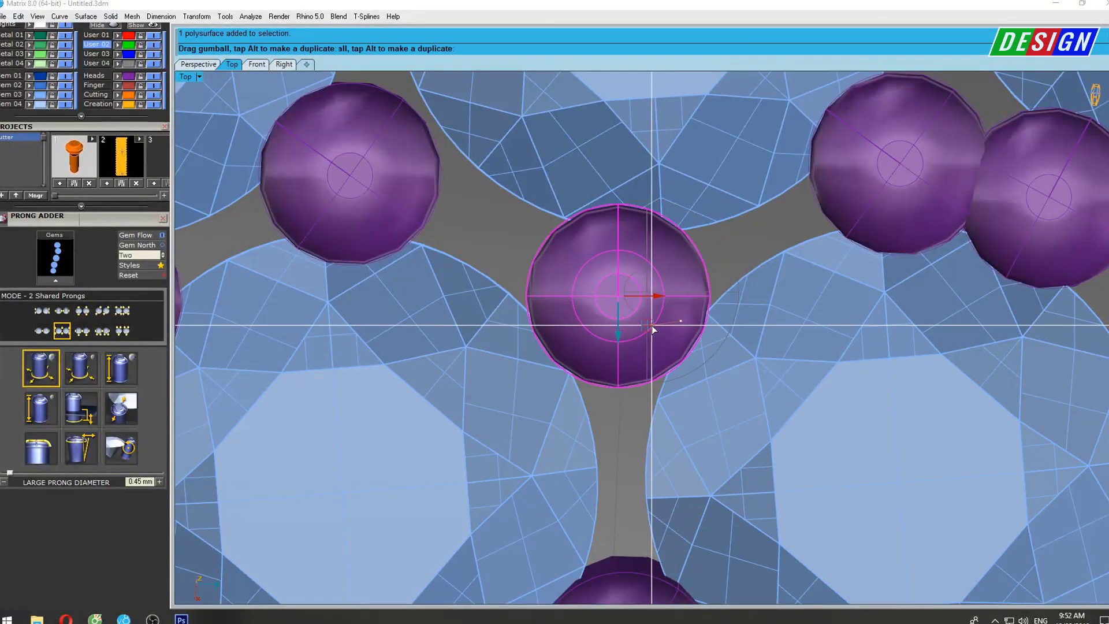
scroll(651, 331, down, 3)
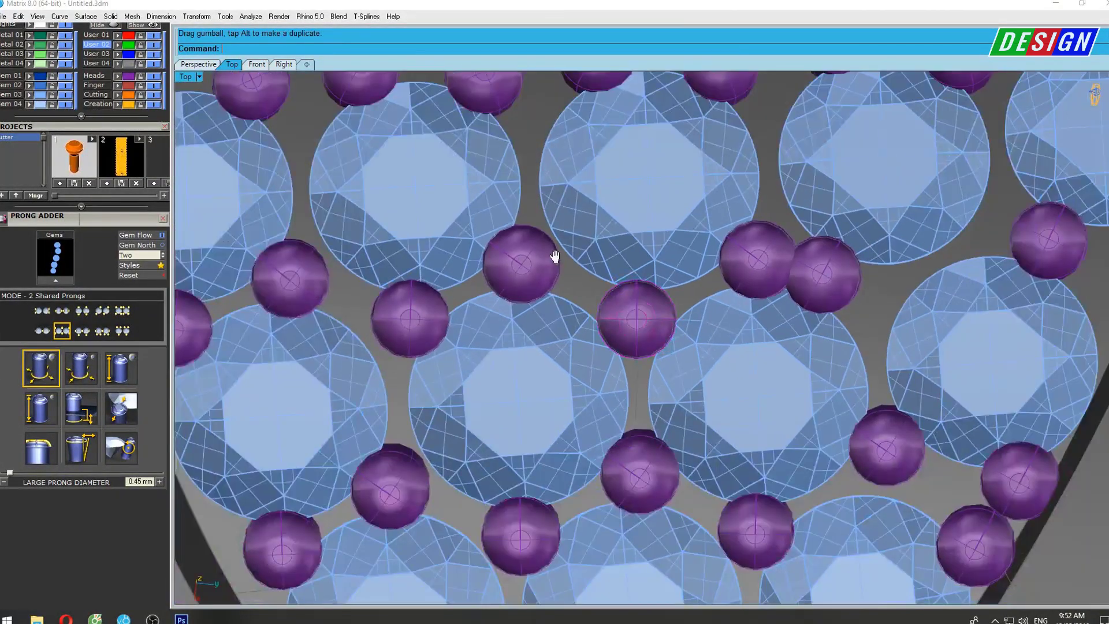
right_drag(556, 255, 585, 296)
Repeat the previous command on the prong near the rail.
scroll(585, 296, down, 3)
mouse_move(711, 266)
right_down()
mouse_move(678, 364)
mouse_move(809, 307)
right_up()
scroll(809, 307, up, 3)
scroll(741, 359, up, 3)
right_click(743, 365)
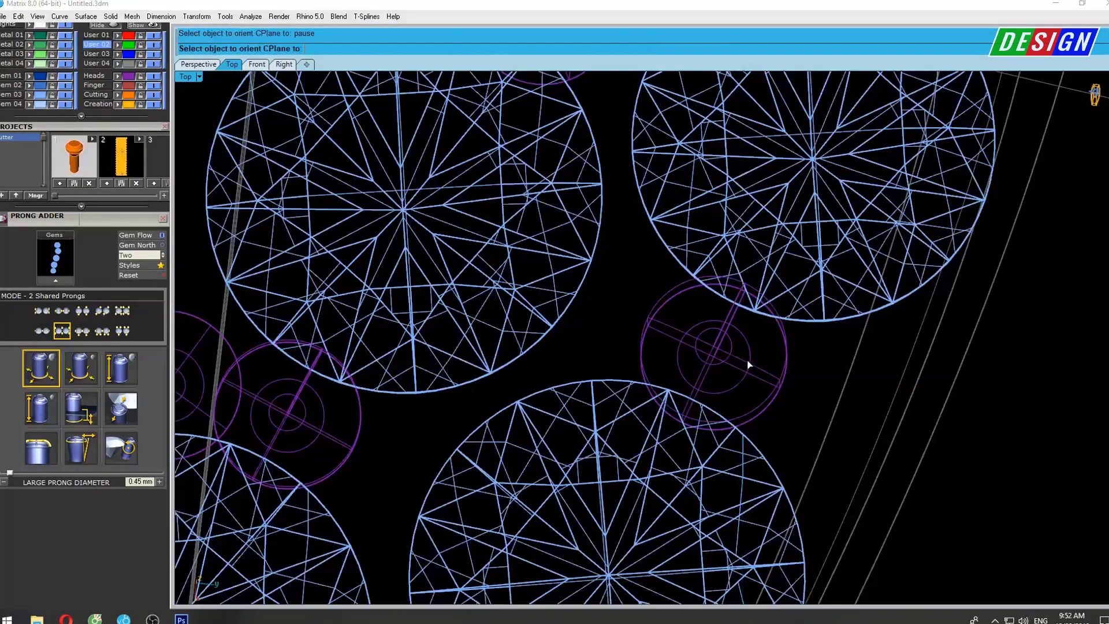
click(746, 363)
key(Return)
Place a prong copy up-right and move the middle prong toward the field edge.
click(685, 321)
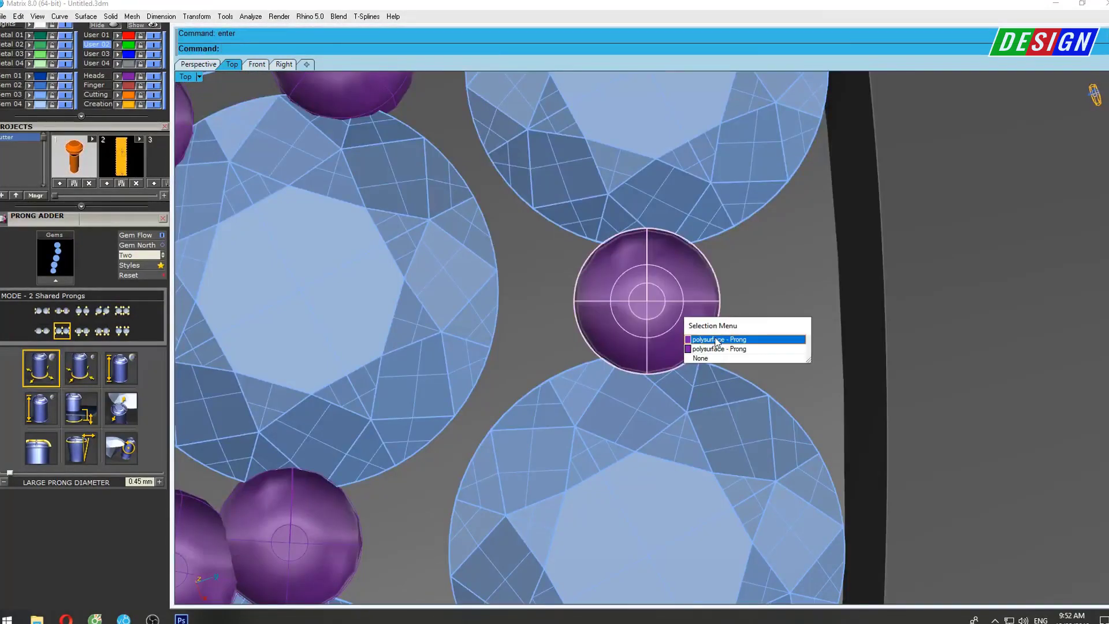
click(715, 337)
drag(679, 334, 827, 255)
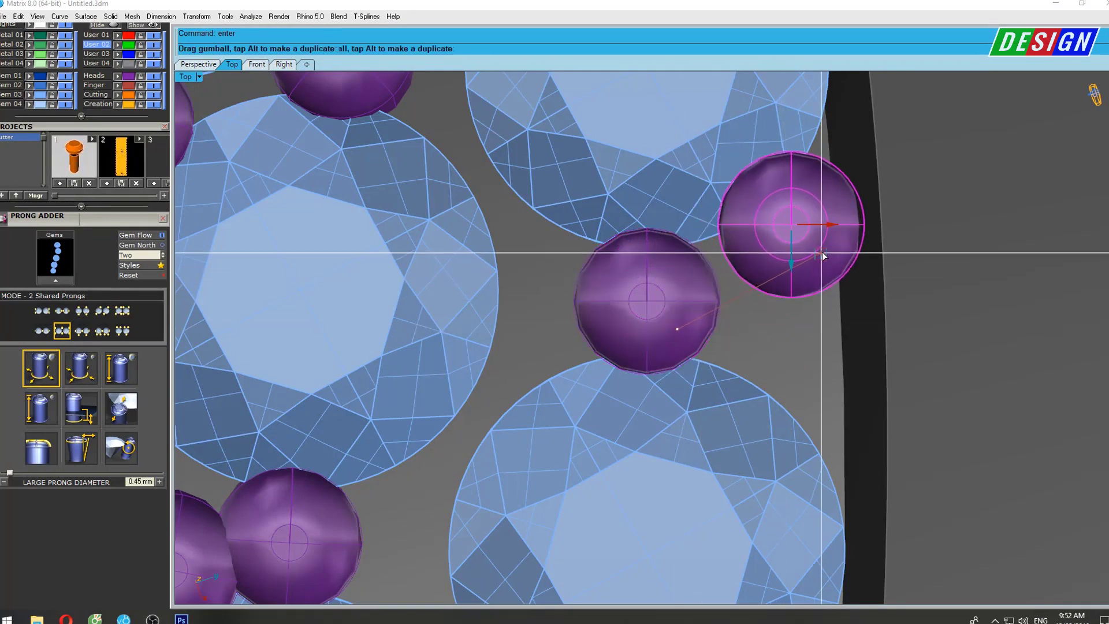
click(675, 332)
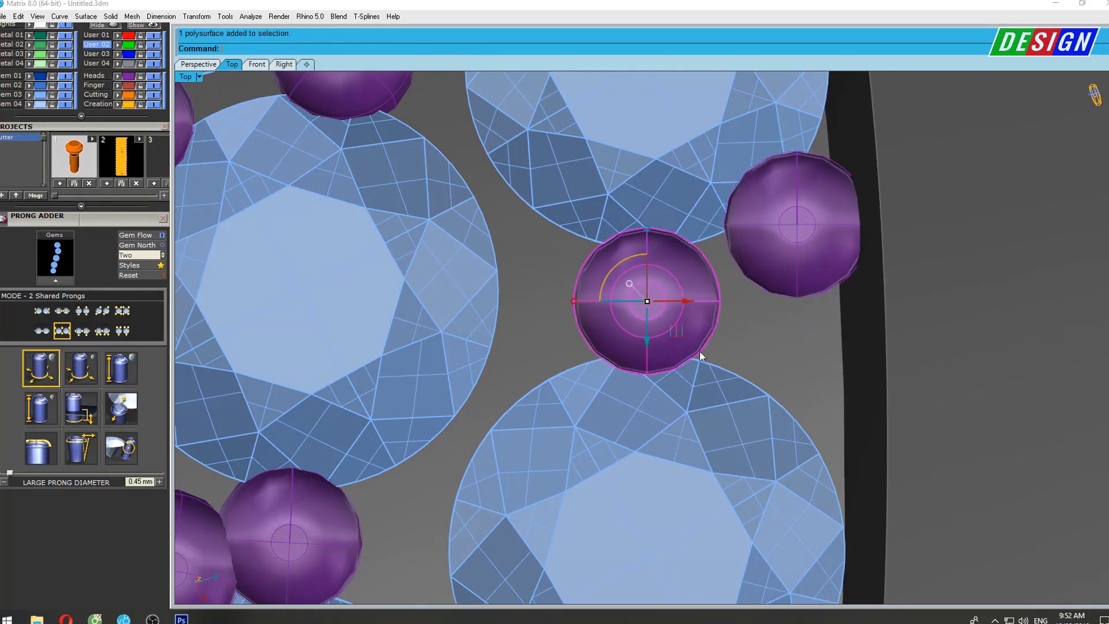
drag(678, 334, 833, 423)
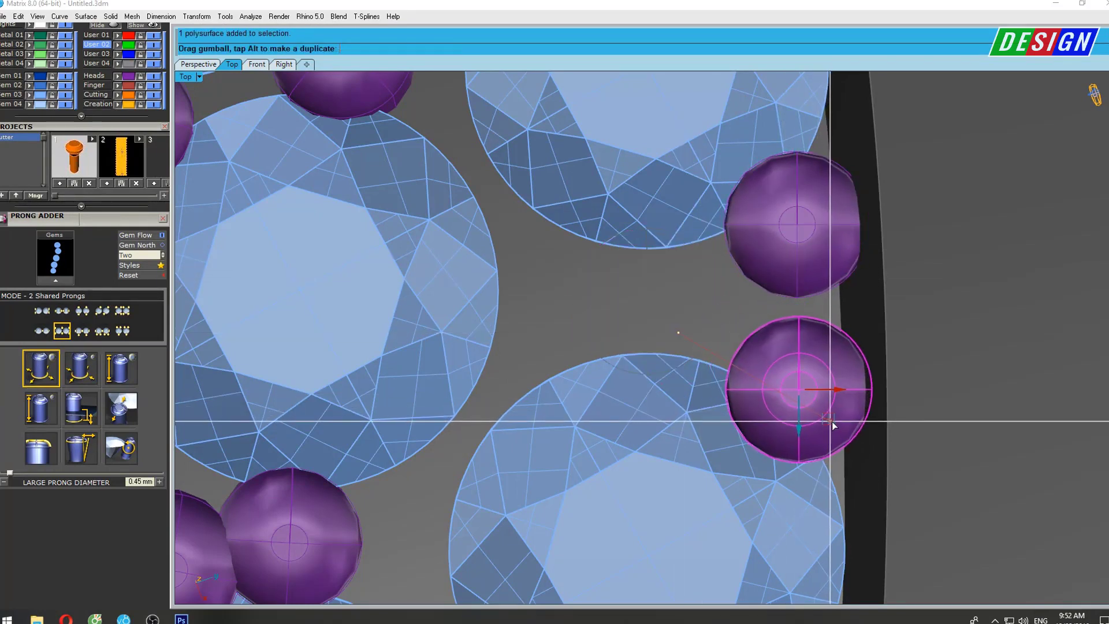
scroll(750, 347, down, 5)
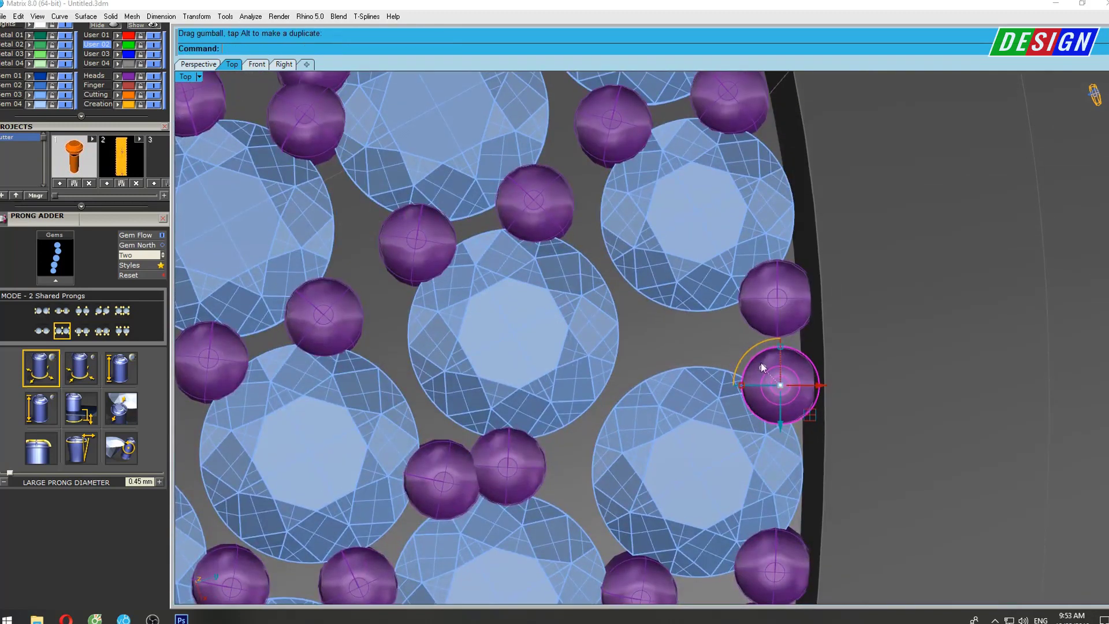
Paste a prong copy and fit it into an empty gap between gems.
key(ctrl+v)
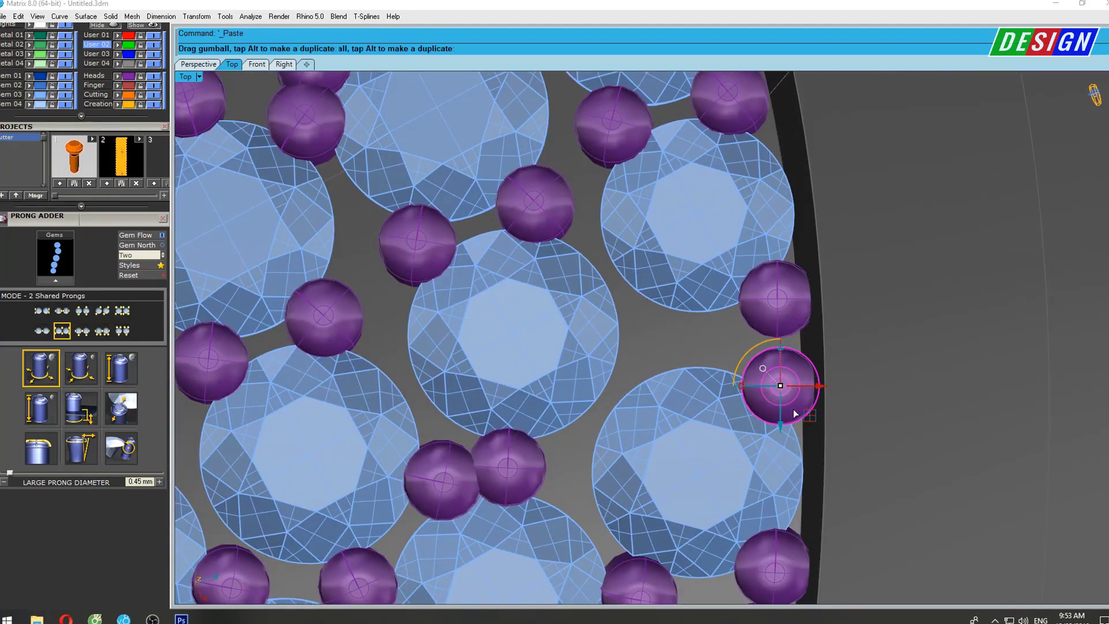
drag(795, 413, 689, 370)
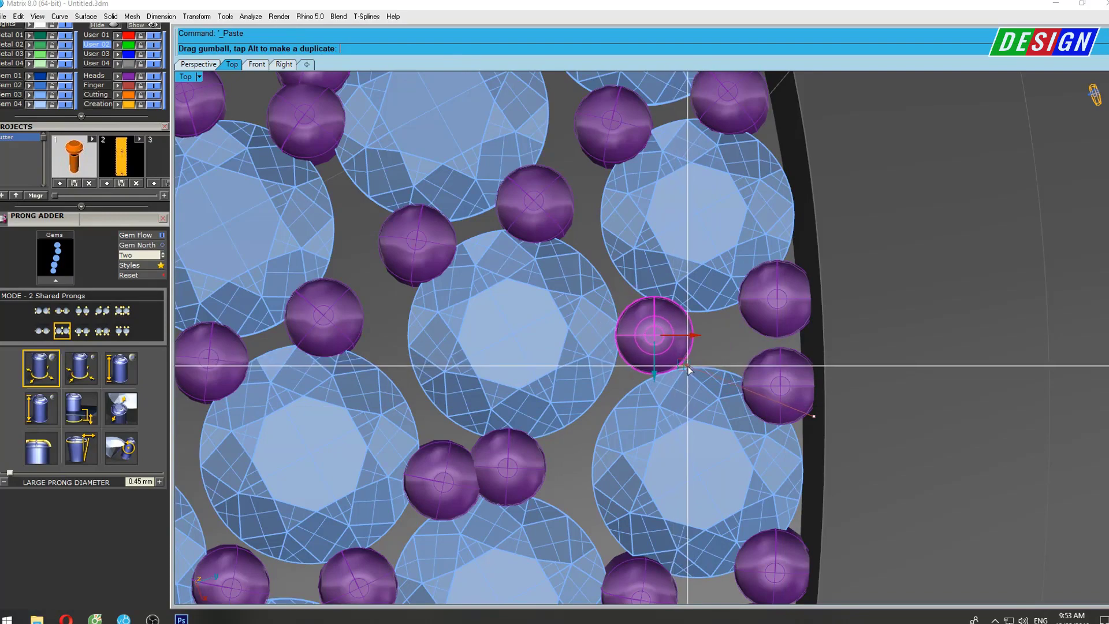
scroll(682, 363, down, 2)
scroll(685, 362, down, 2)
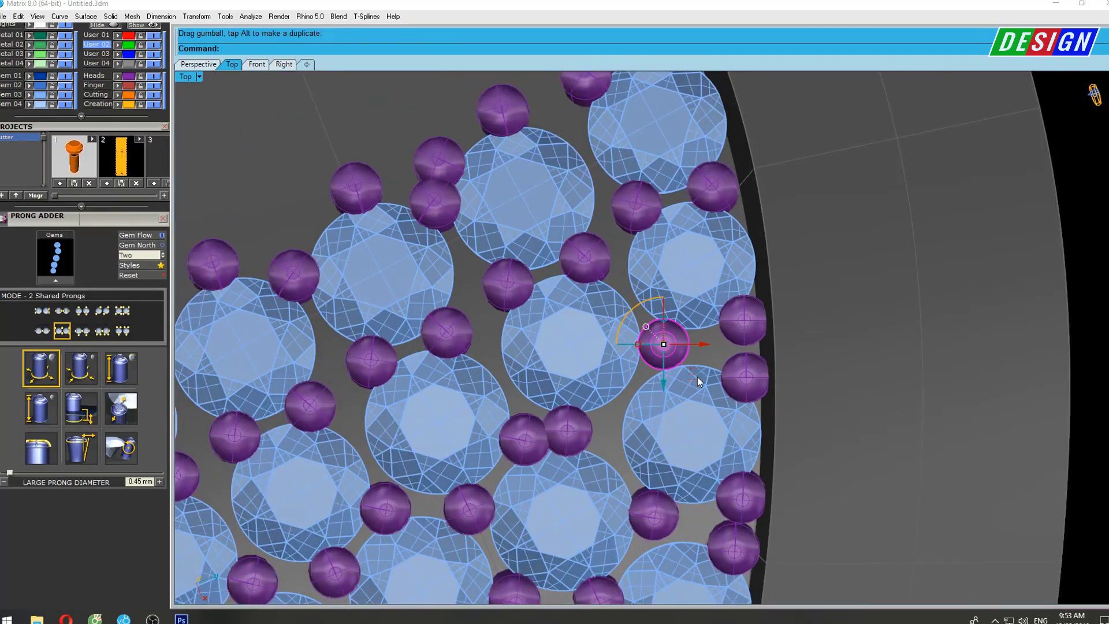
right_drag(698, 377, 668, 290)
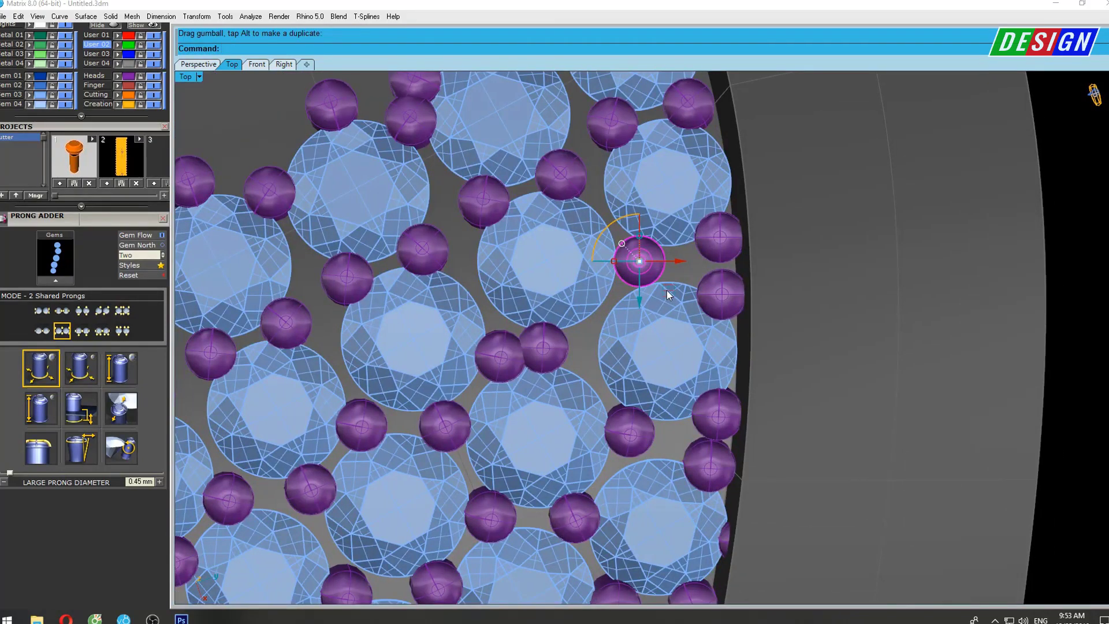
scroll(646, 270, up, 1)
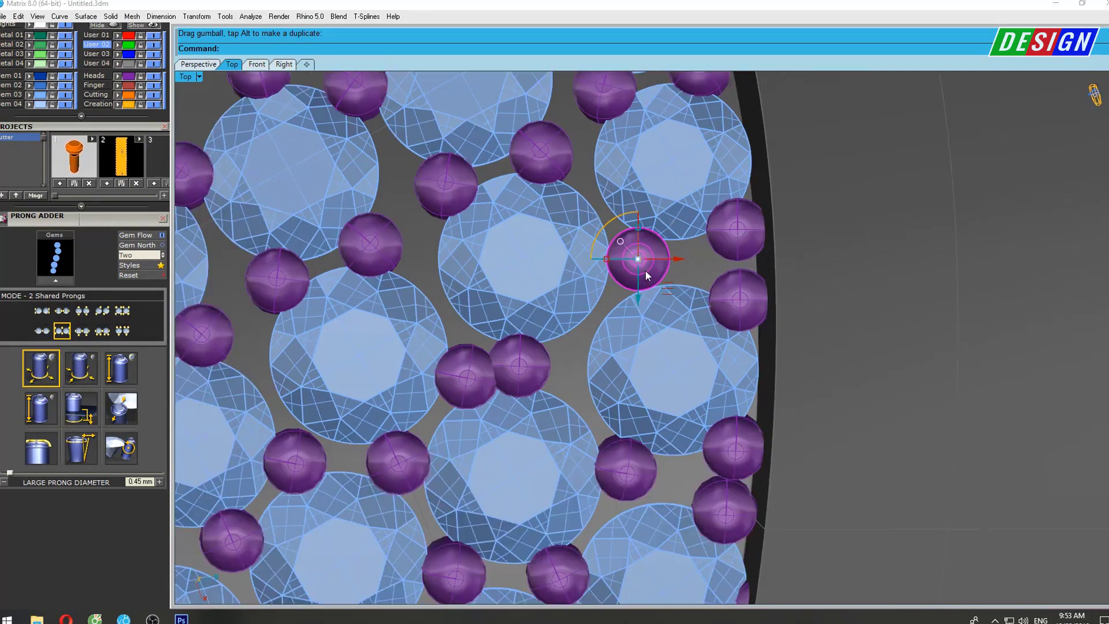
scroll(645, 271, up, 3)
drag(655, 269, 633, 245)
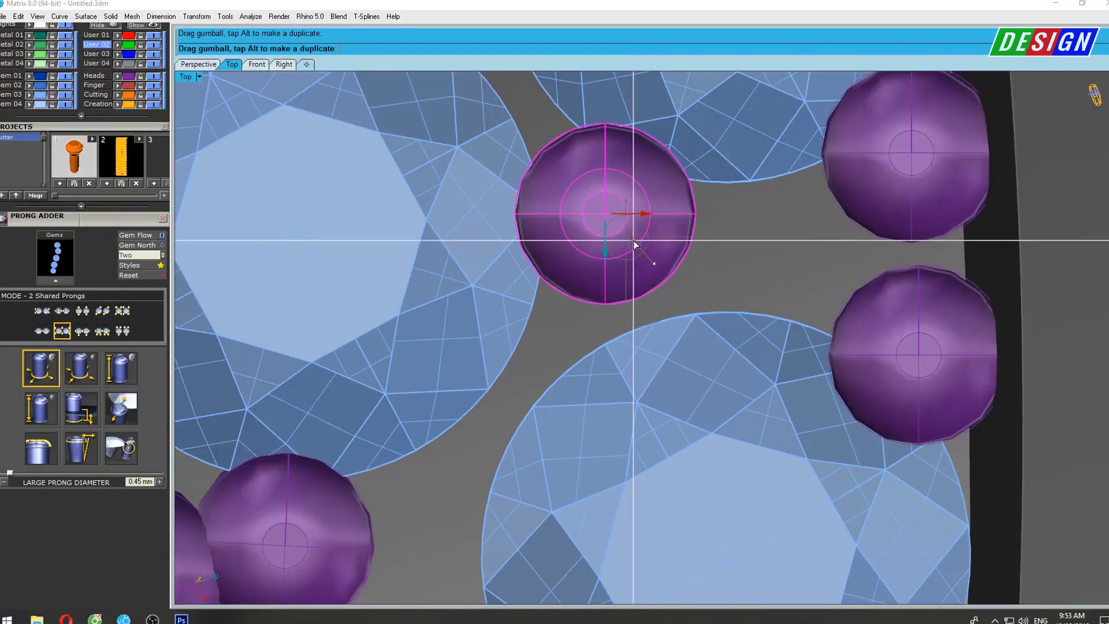
scroll(631, 272, down, 2)
scroll(500, 368, up, 1)
Orient the working plane to the upper of two overlapping prongs.
click(486, 380)
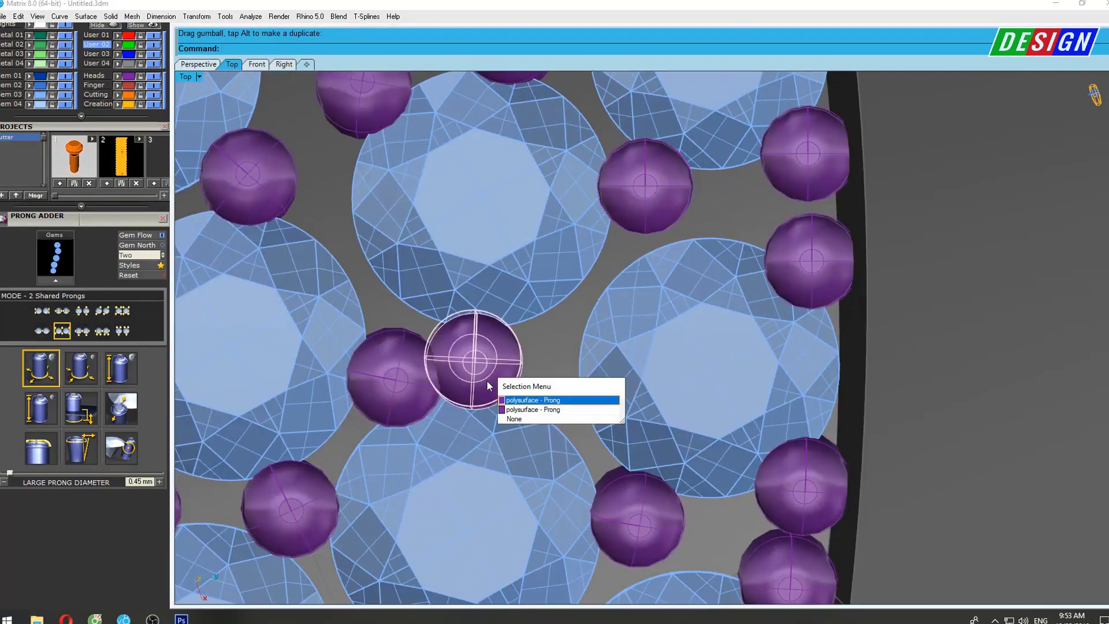
click(532, 400)
scroll(500, 370, up, 2)
click(487, 316)
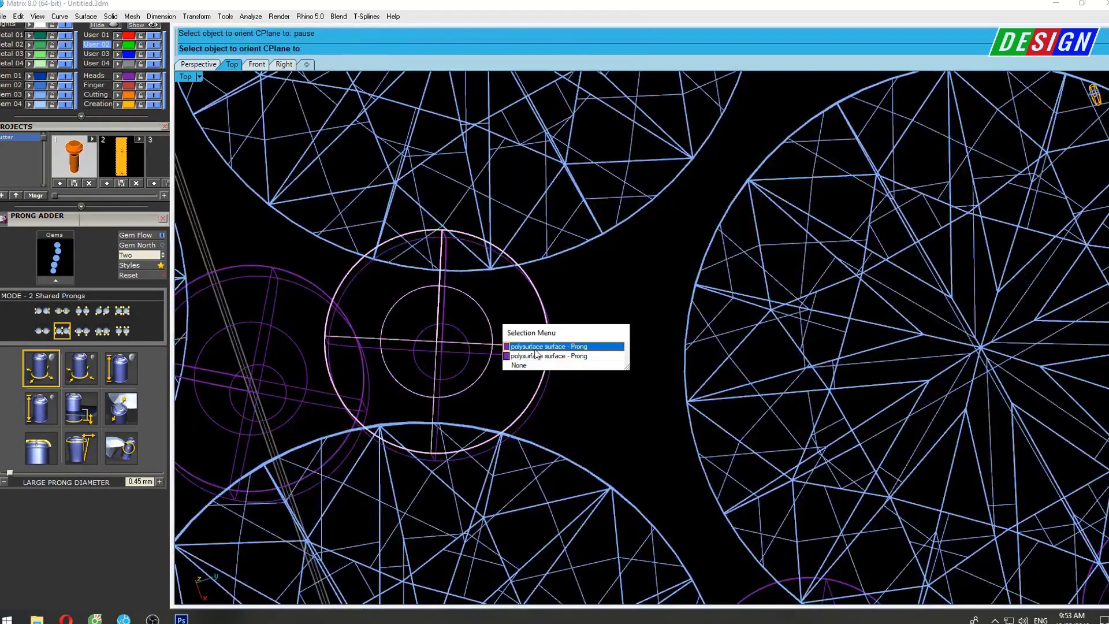
click(536, 345)
key(Return)
Duplicate the right-hand prong beside the original and delete the surplus prong.
click(605, 275)
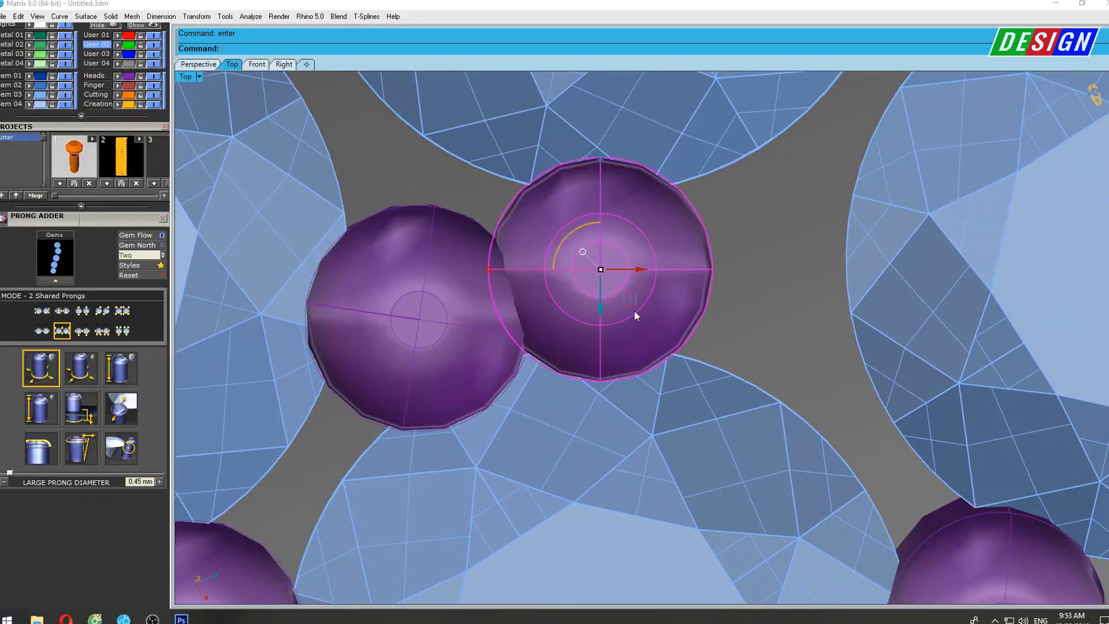
right_drag(550, 327, 457, 353)
alt+drag(538, 325, 711, 275)
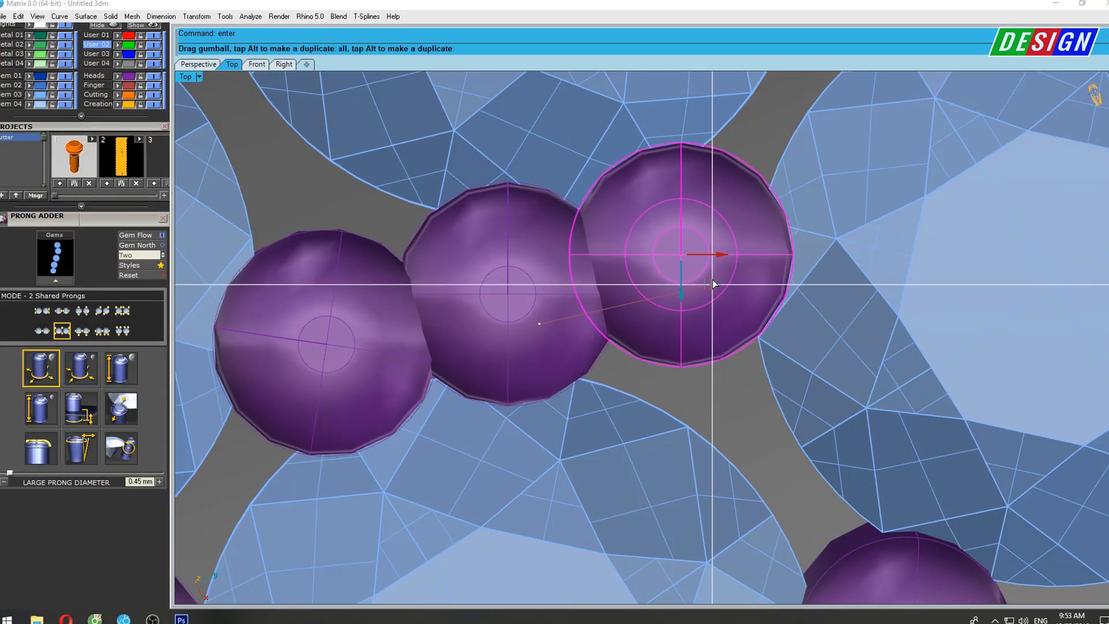
scroll(606, 292, down, 5)
scroll(606, 292, down, 2)
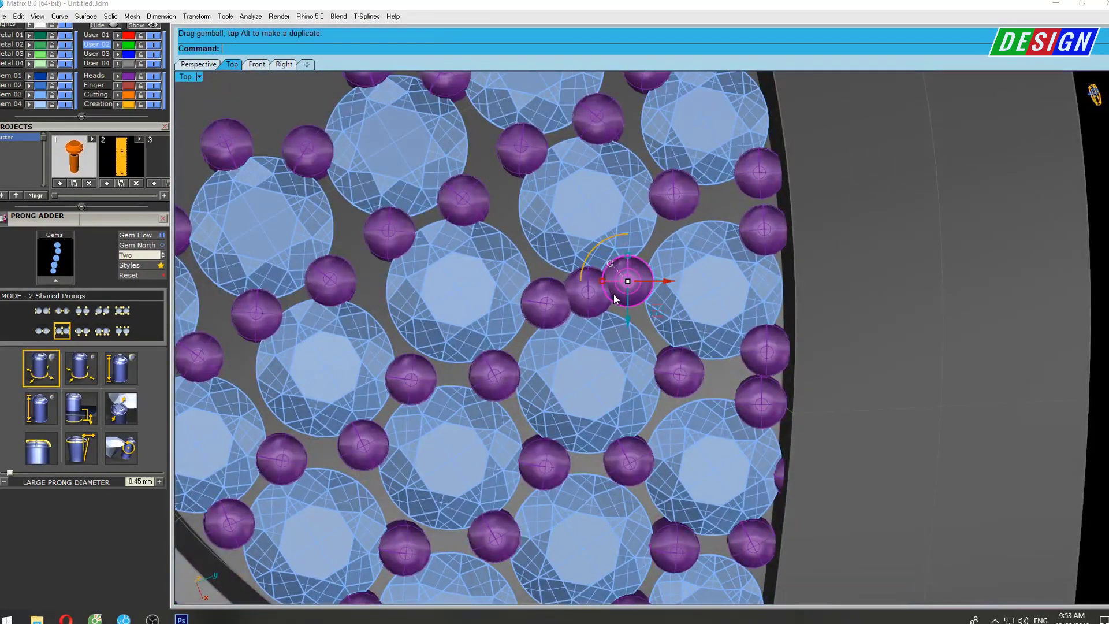
scroll(615, 299, up, 3)
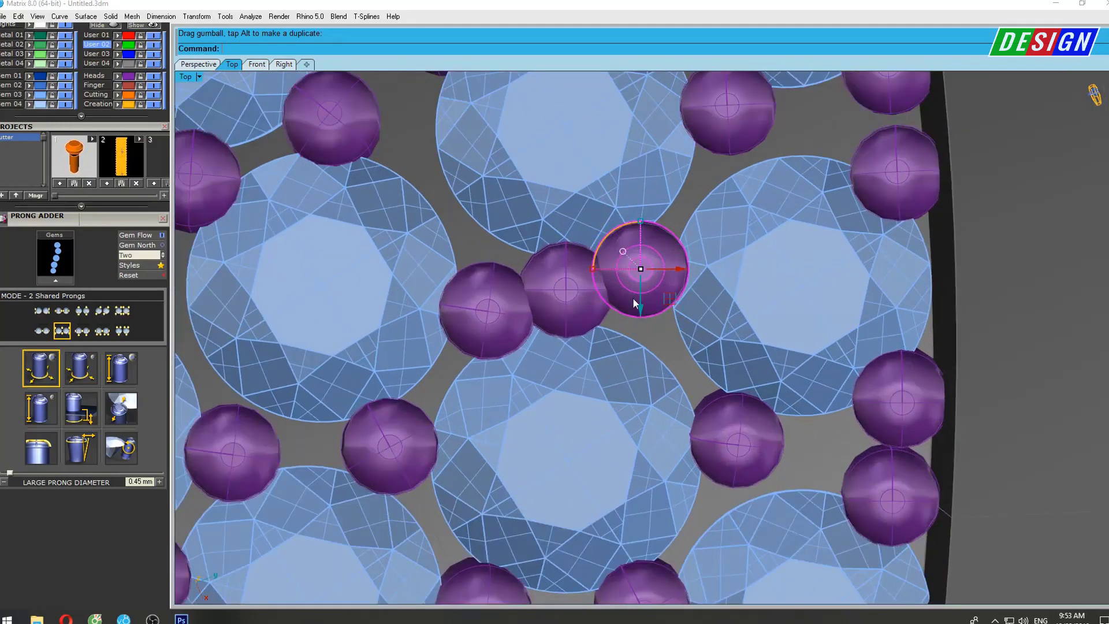
key(Delete)
Pan and orbit across the leaf field to inspect the rail gems from the side.
scroll(592, 309, down, 3)
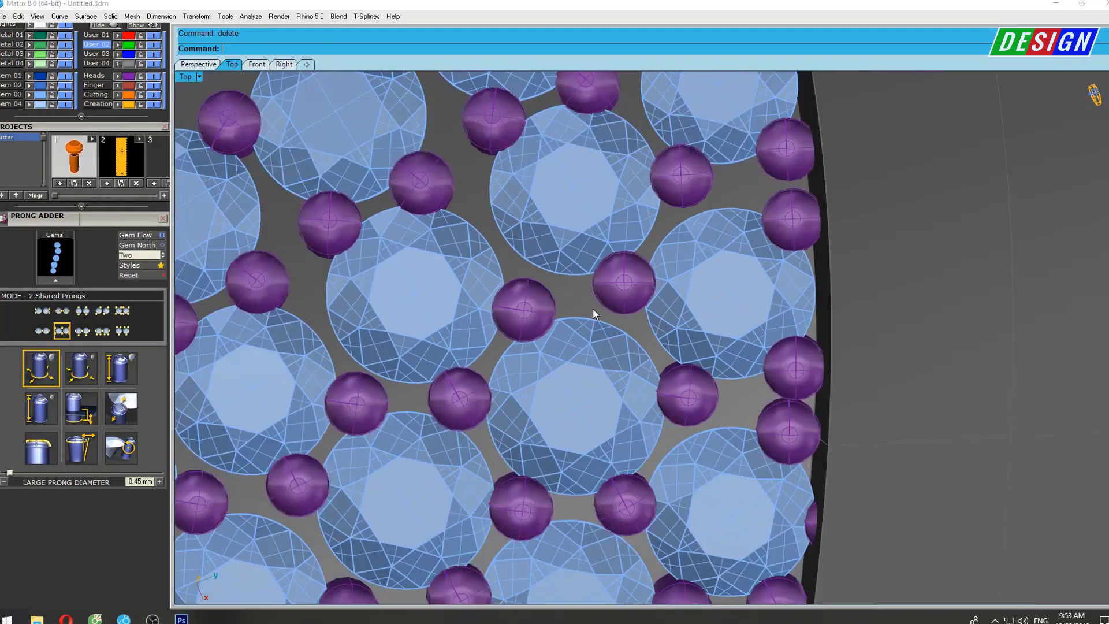
right_drag(593, 308, 608, 292)
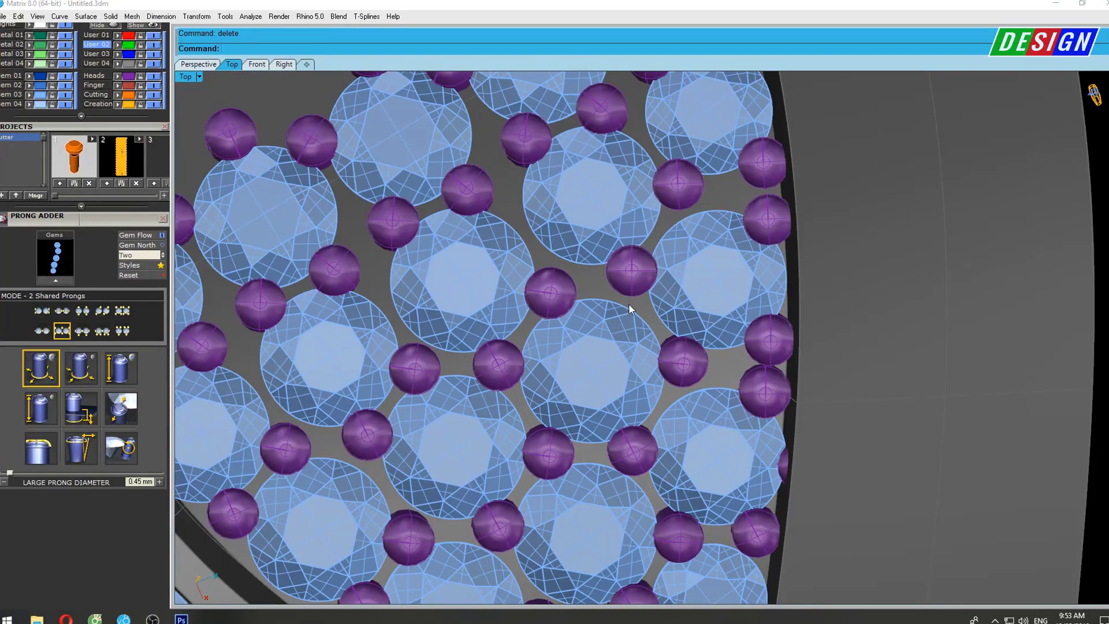
scroll(629, 303, down, 1)
scroll(618, 295, up, 1)
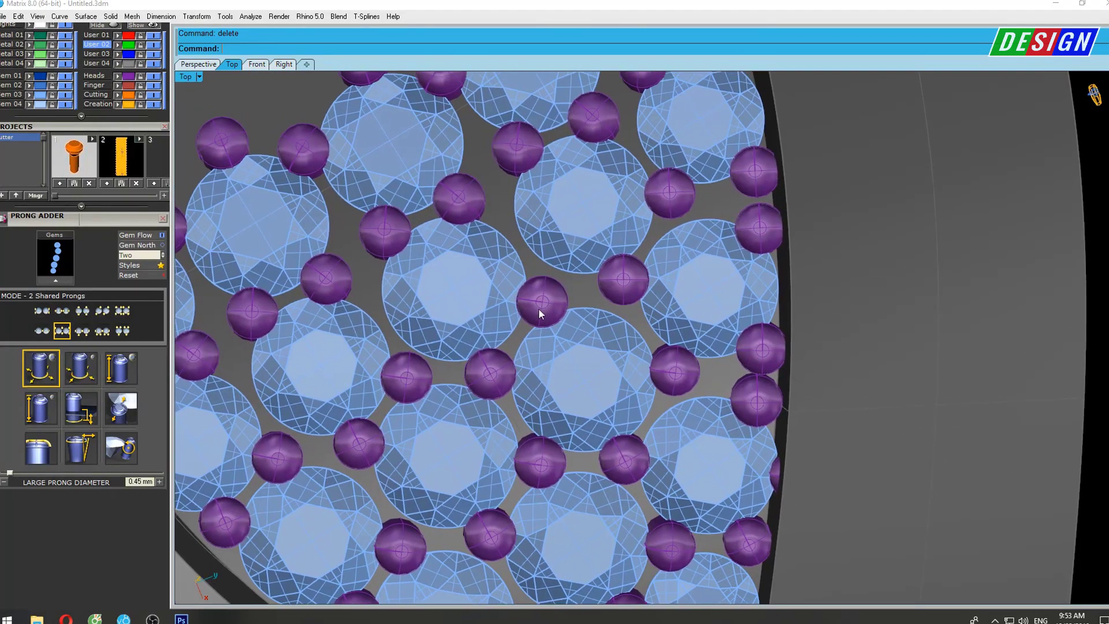
scroll(539, 310, up, 1)
right_drag(544, 274, 603, 368)
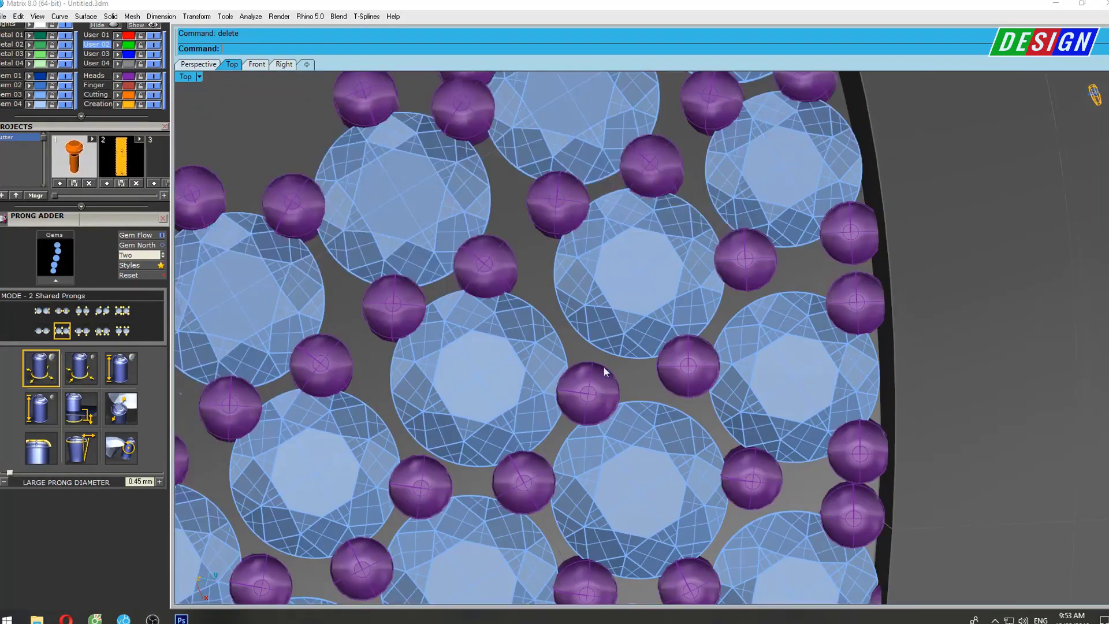
scroll(603, 370, down, 2)
scroll(756, 286, down, 1)
scroll(719, 317, down, 2)
right_drag(719, 316, 544, 414)
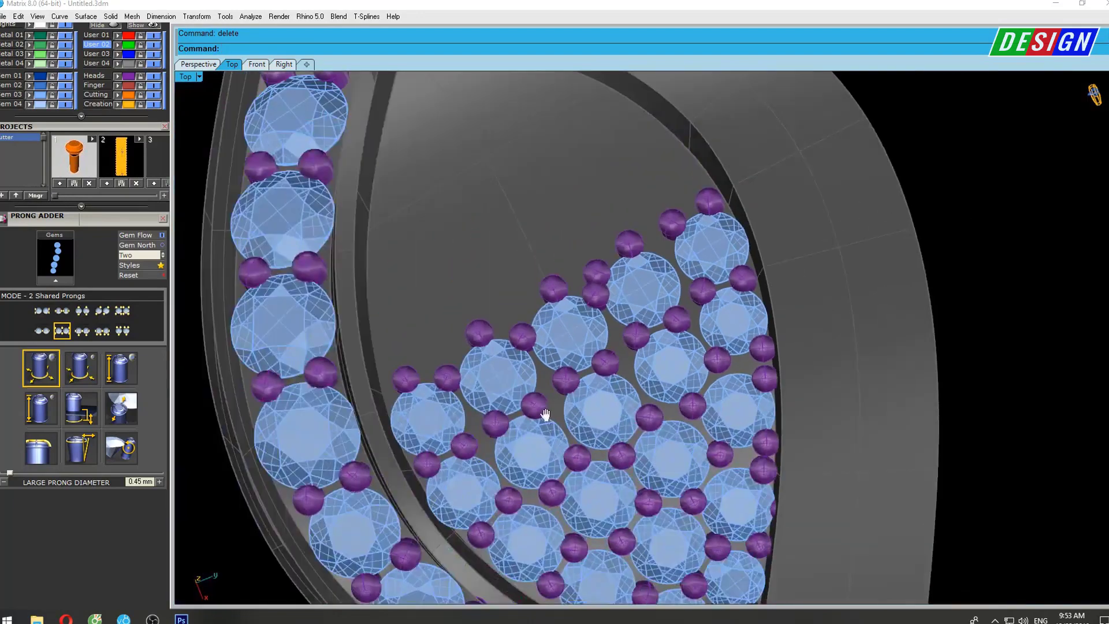
scroll(604, 262, up, 3)
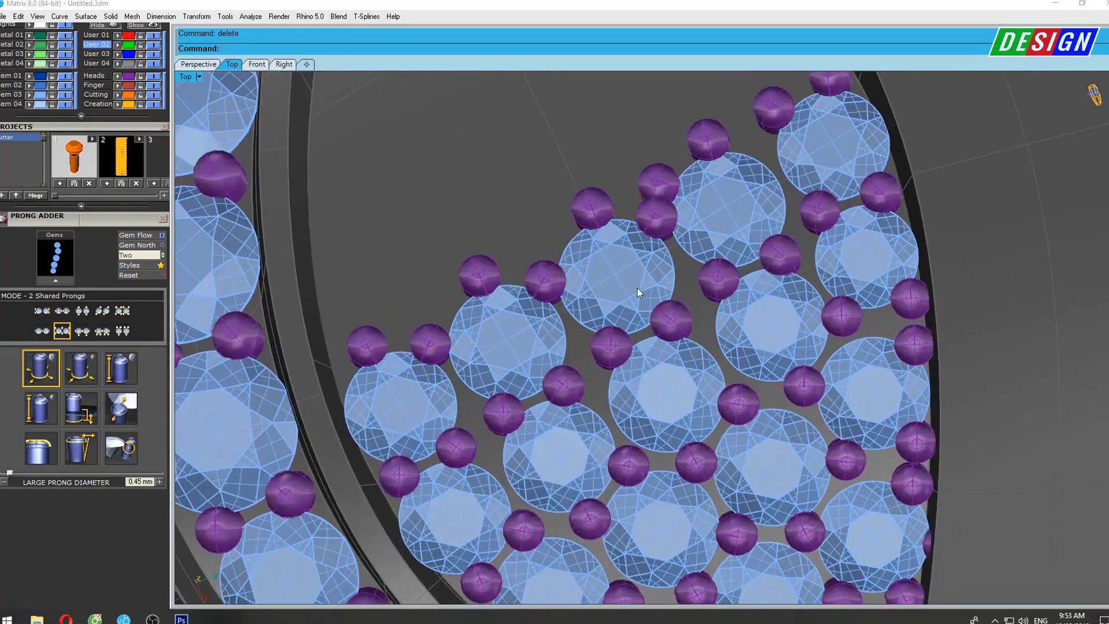
scroll(615, 289, down, 2)
scroll(543, 206, down, 2)
right_drag(542, 206, 488, 289)
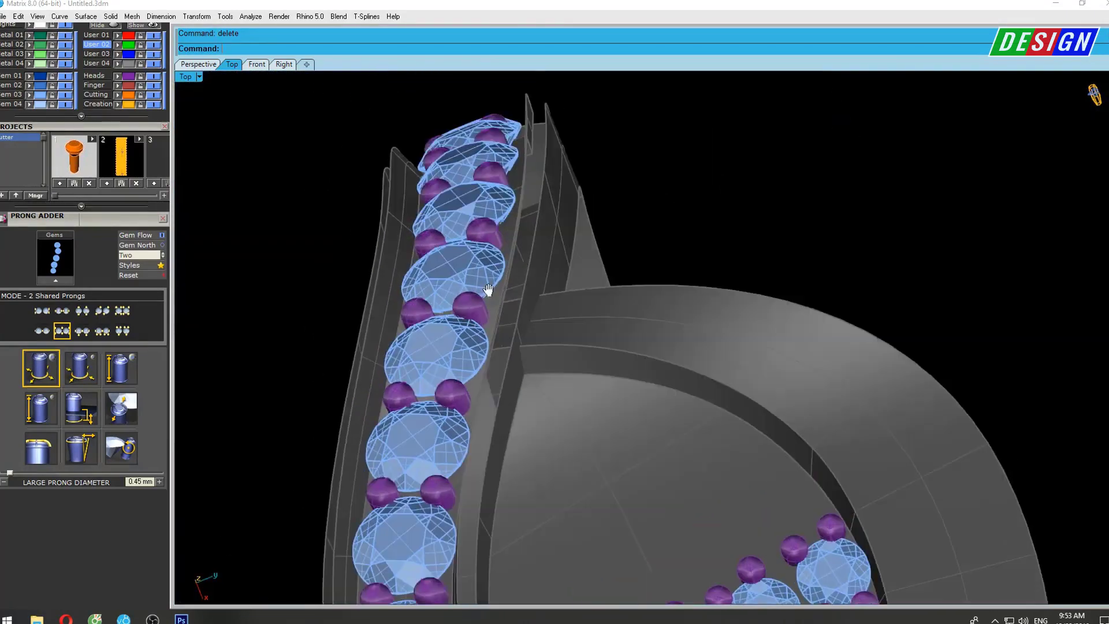
scroll(508, 275, down, 2)
scroll(535, 256, up, 4)
Switch to the 4View layout and finish orienting the working plane.
text(4View)
key(Return)
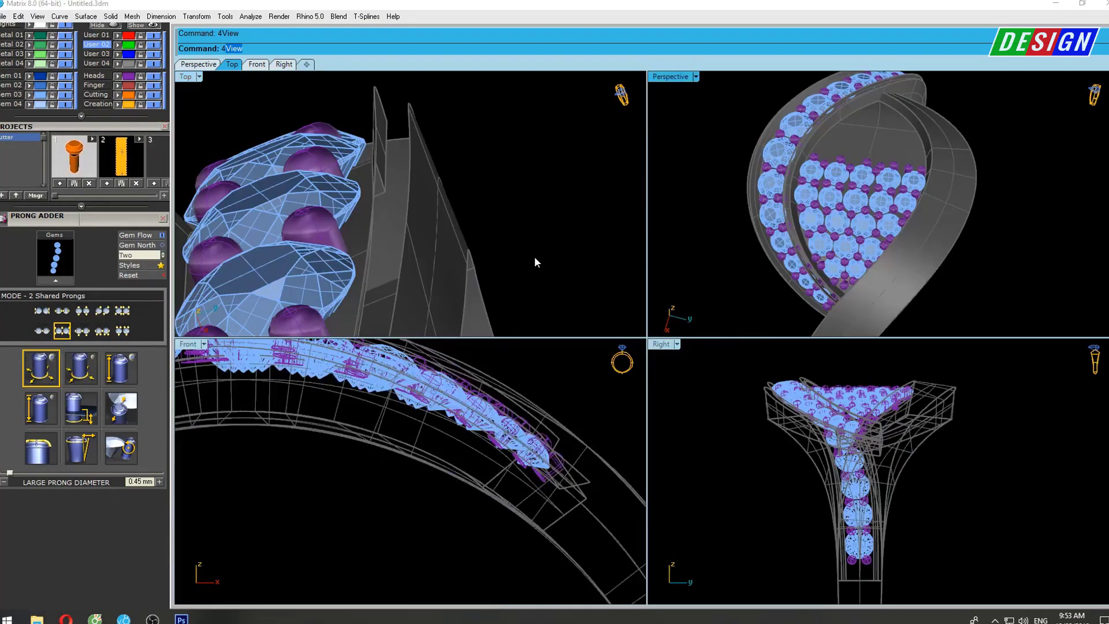
scroll(615, 380, up, 3)
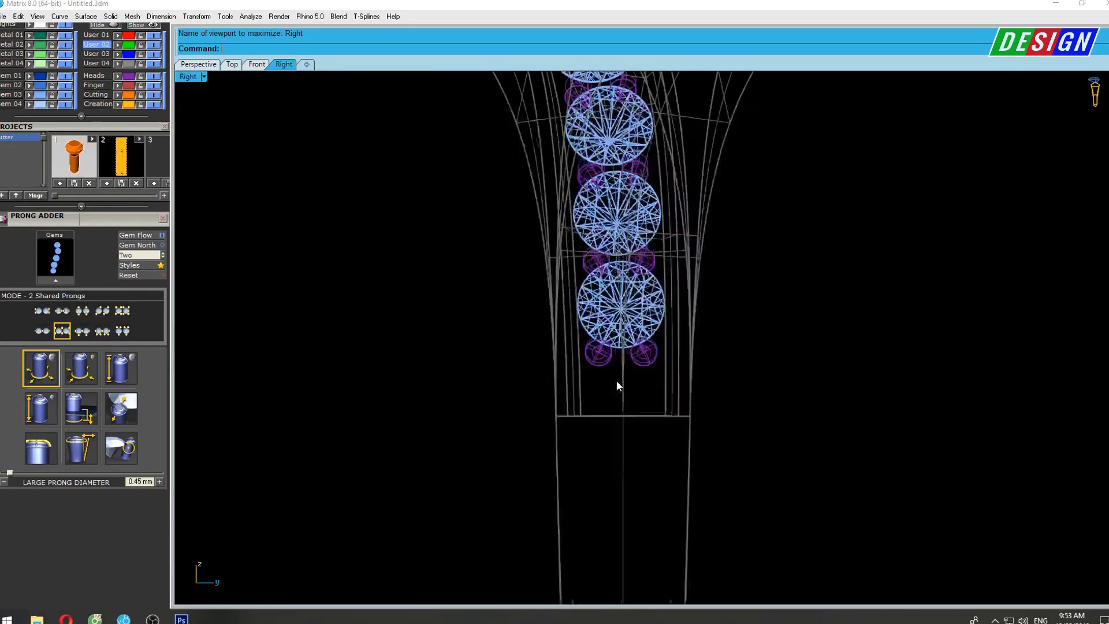
scroll(673, 314, up, 3)
scroll(696, 344, up, 1)
key(Return)
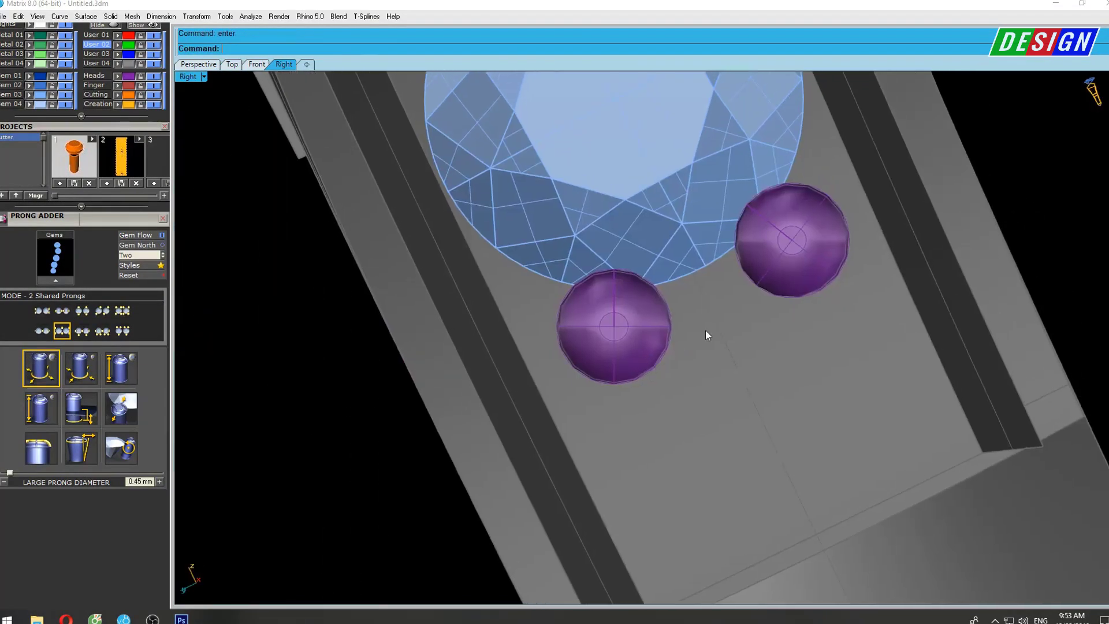
Move the lower and right prongs up against the rail gem's edge.
drag(640, 358, 591, 348)
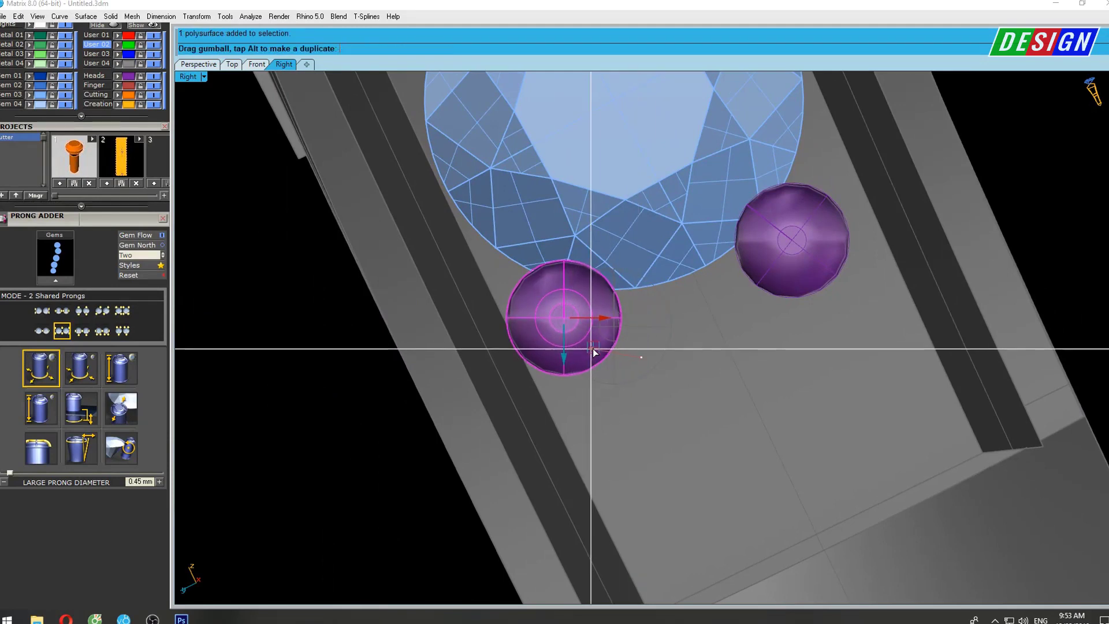
right_drag(735, 354, 689, 449)
drag(776, 369, 796, 335)
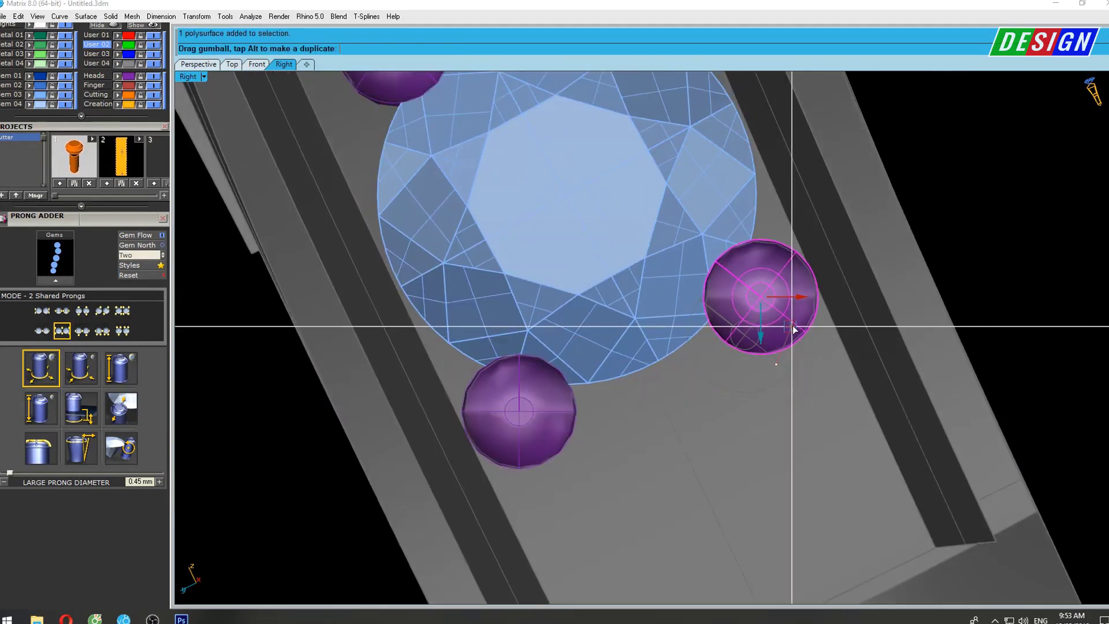
right_drag(796, 335, 718, 343)
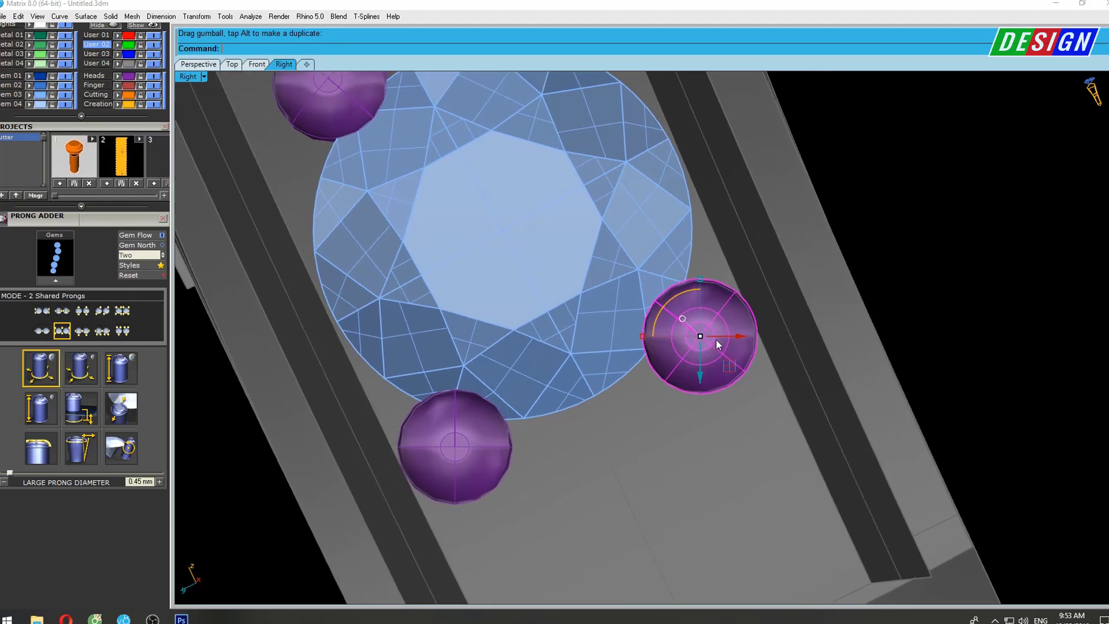
Enlarge the prong with a 2D scale about its centre, then nudge it up-right.
text(sca)
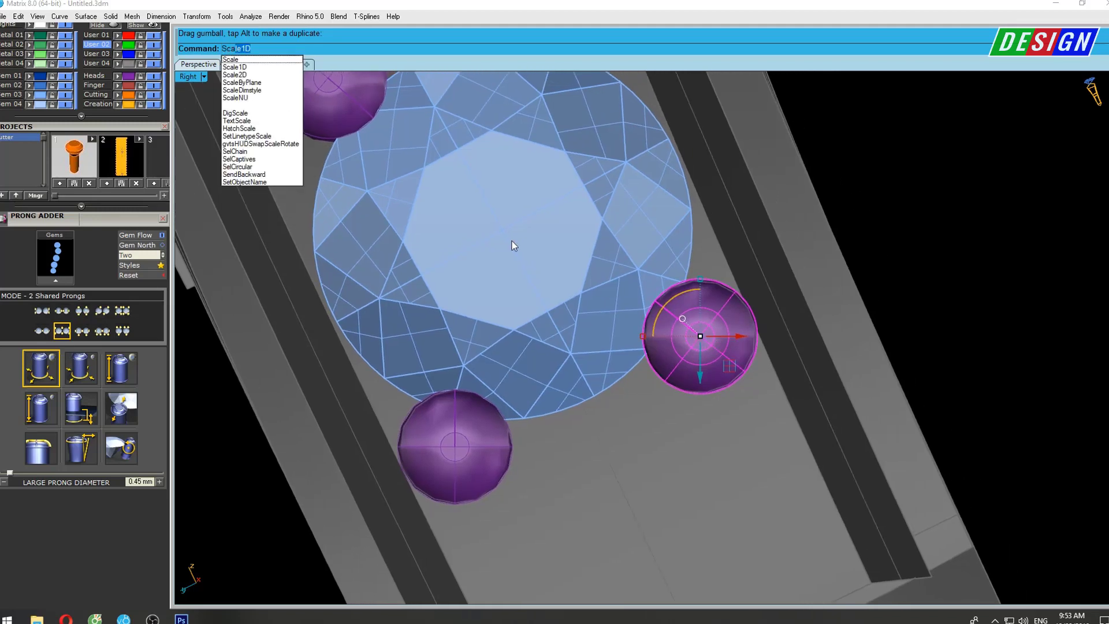
click(259, 75)
click(701, 337)
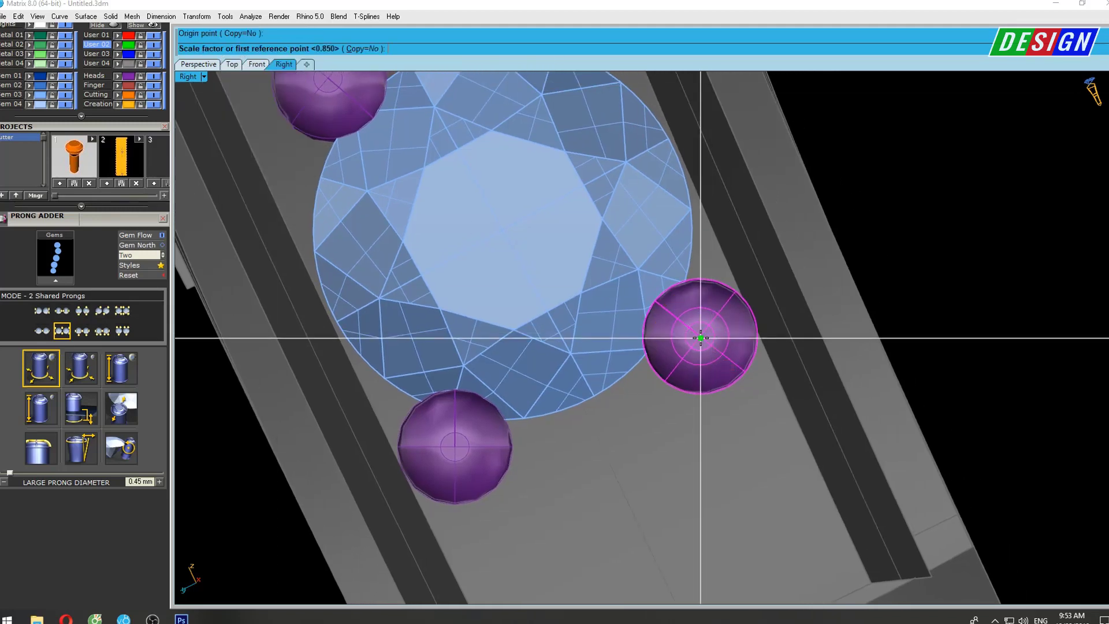
click(904, 337)
click(925, 359)
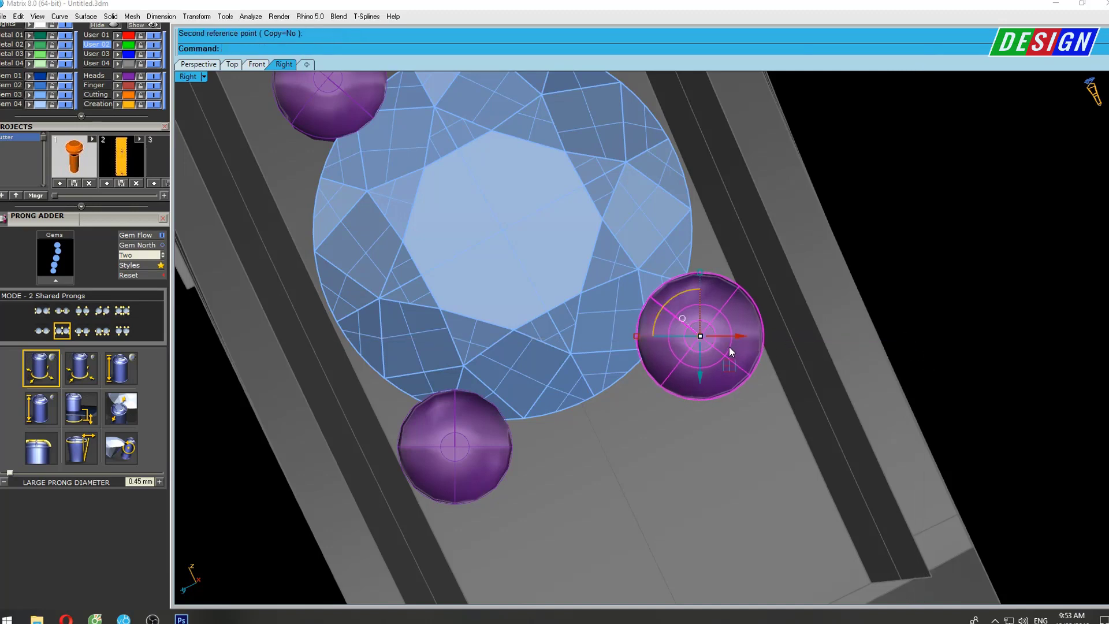
drag(726, 376, 736, 356)
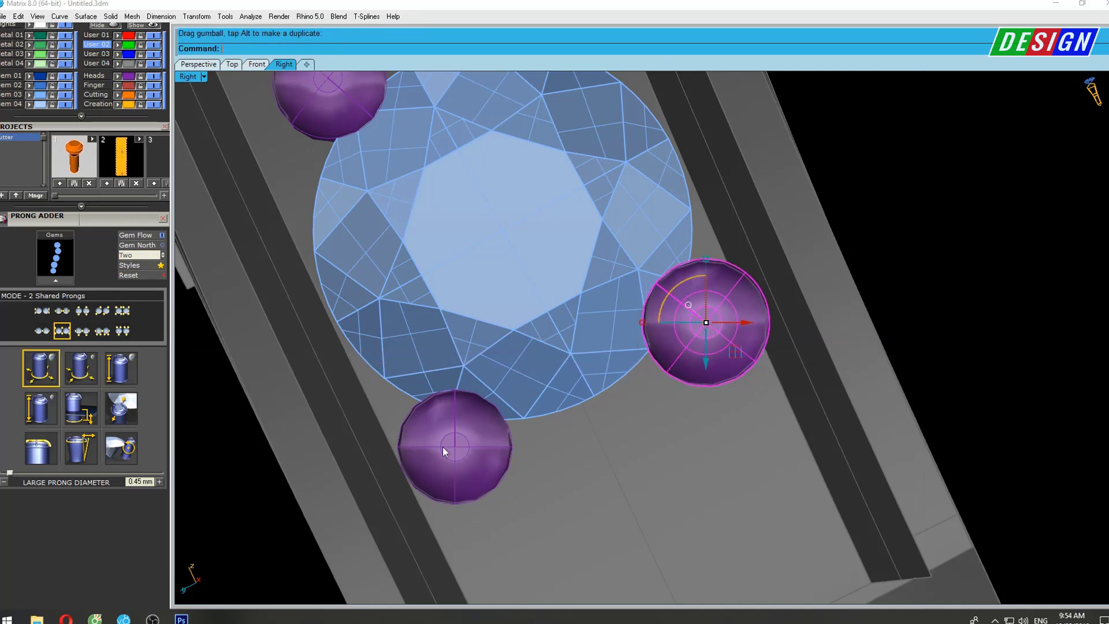
Scale the prong by 1.110 about its centre with Scale (sc).
right_drag(478, 445, 533, 432)
text(sc)
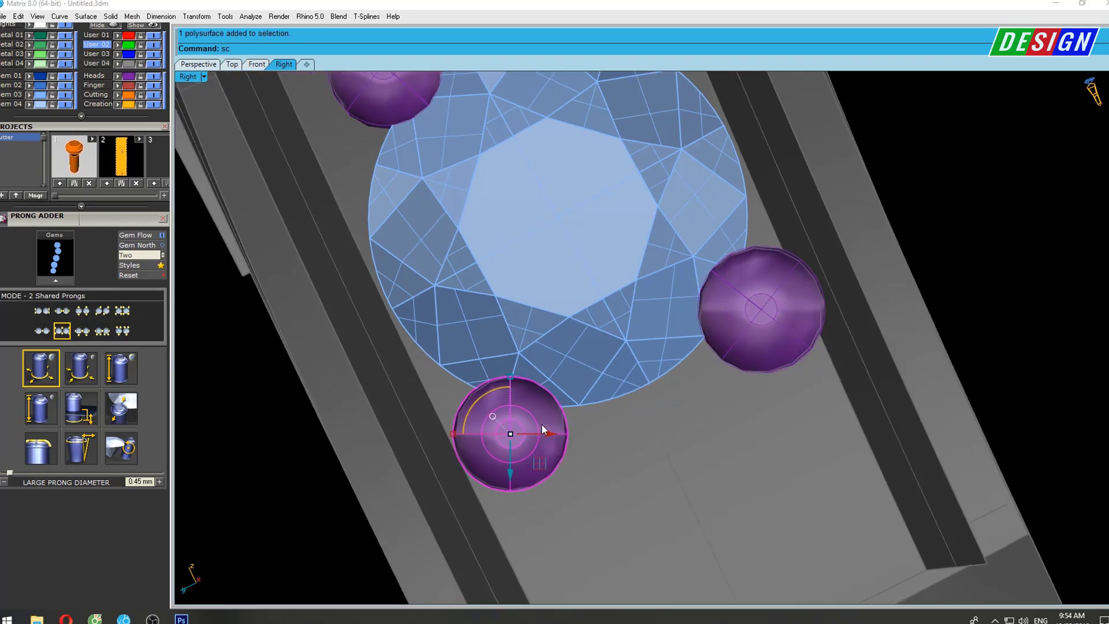
key(Return)
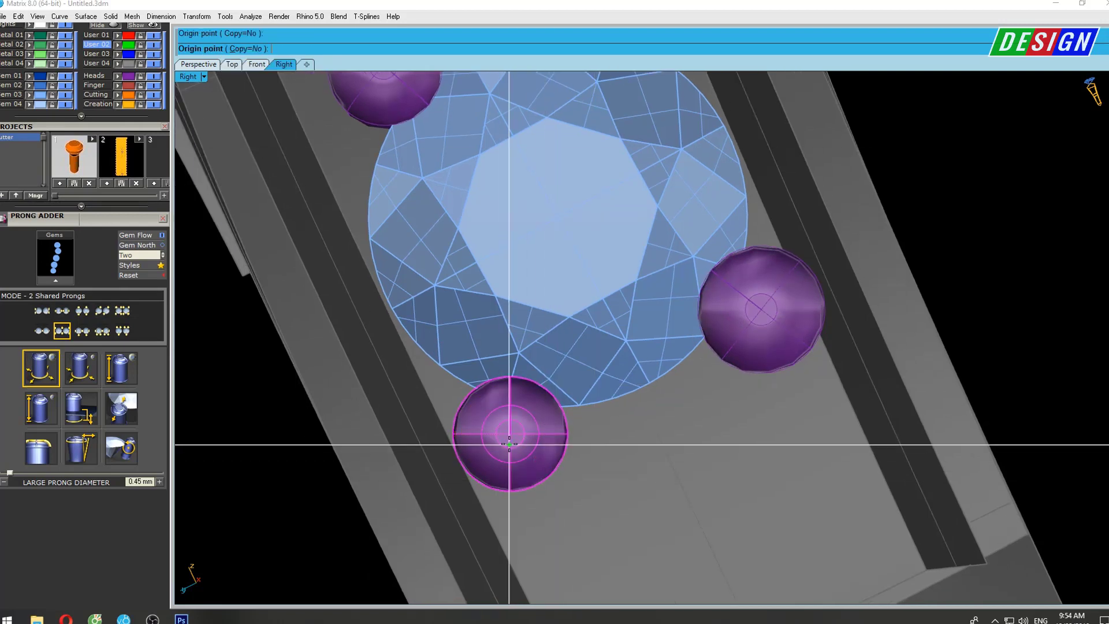
click(509, 444)
scroll(521, 448, up, 4)
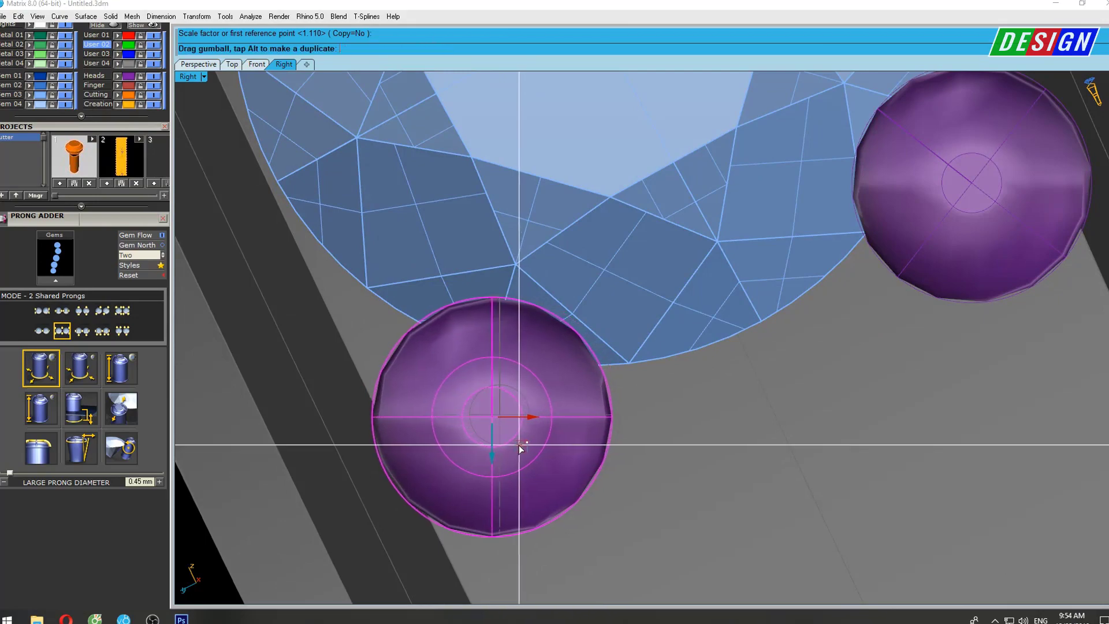
scroll(518, 445, down, 5)
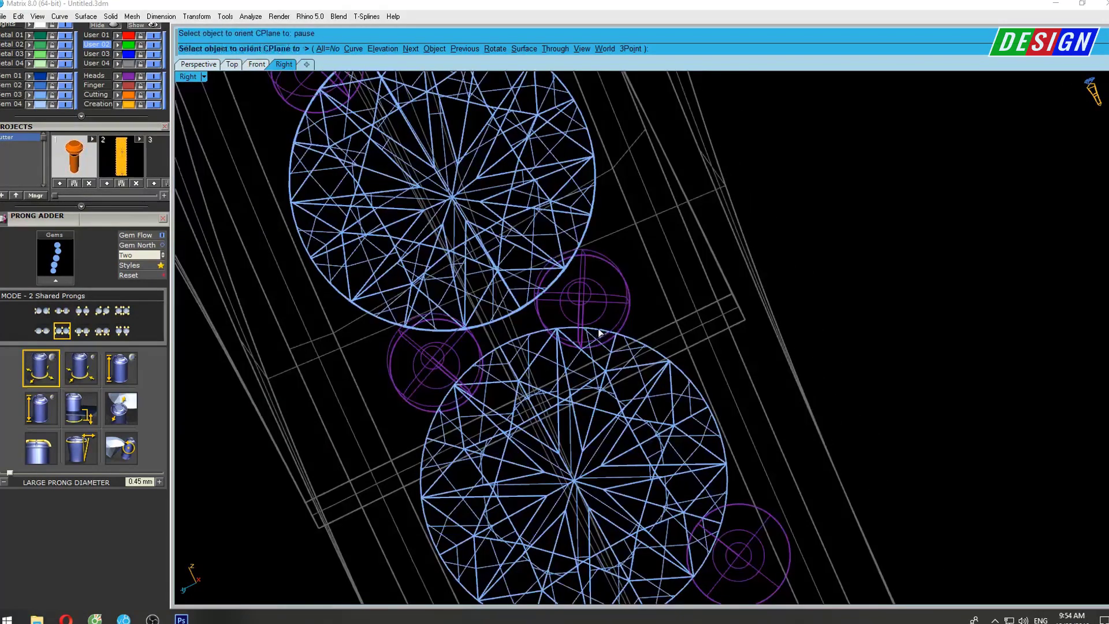
click(601, 333)
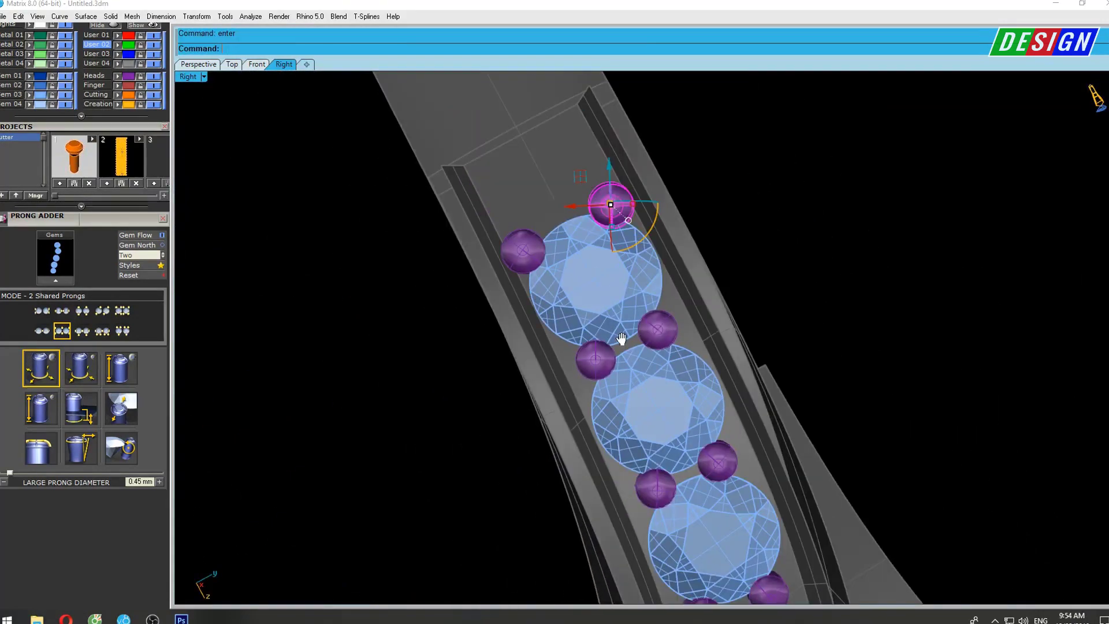
Scale the first rail prong by 1.110 from its centre.
scroll(651, 404, up, 2)
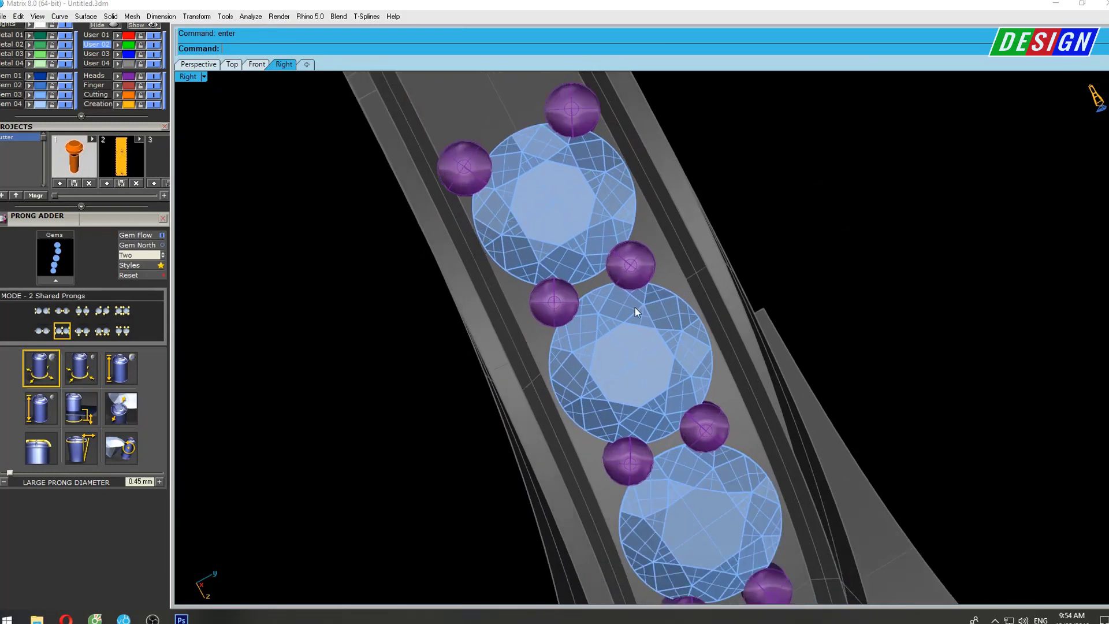
scroll(635, 307, up, 1)
scroll(637, 283, up, 2)
click(633, 250)
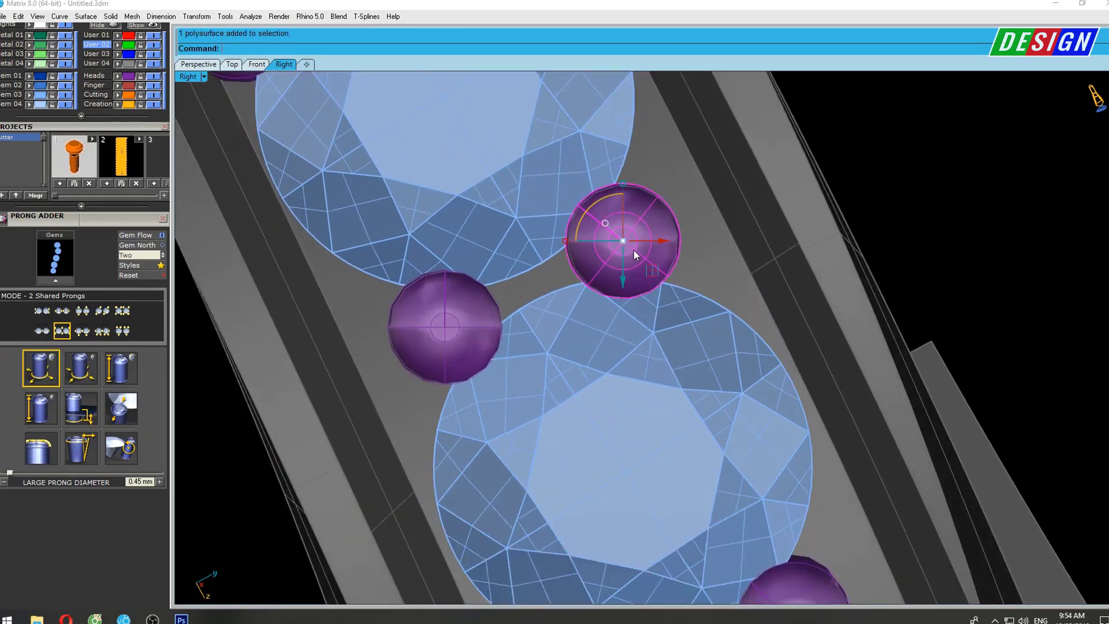
right_drag(633, 251, 625, 309)
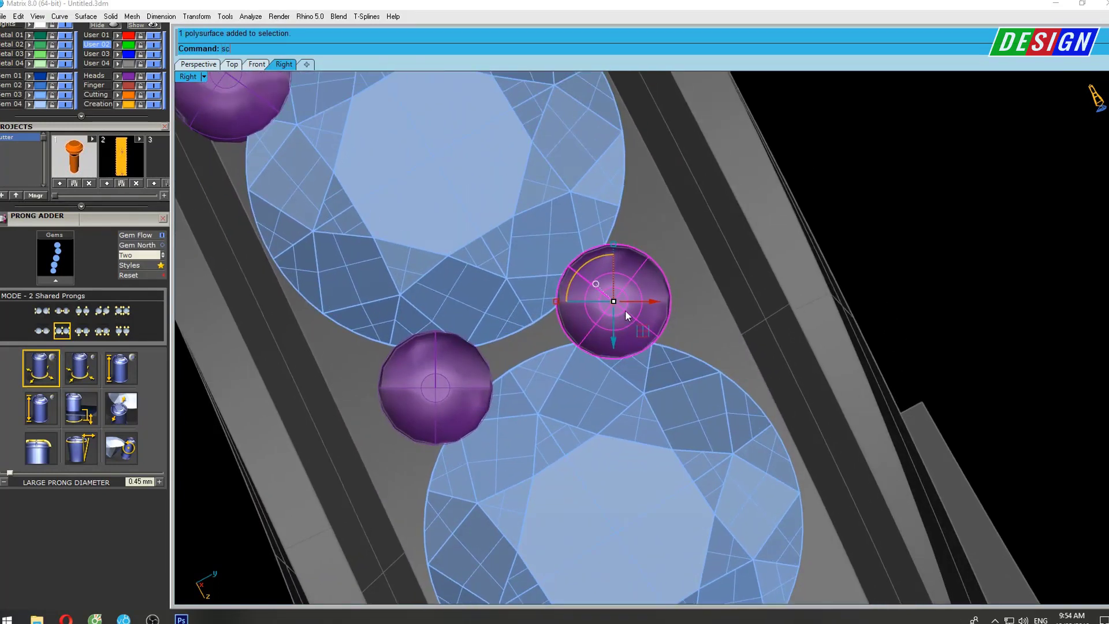
click(243, 85)
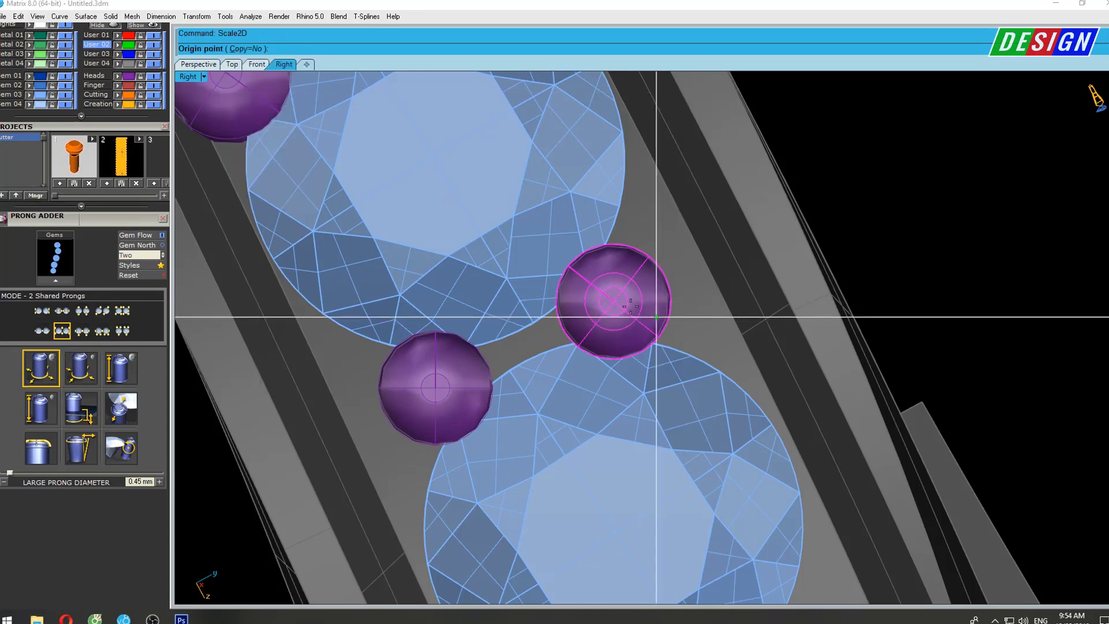
click(609, 312)
click(445, 388)
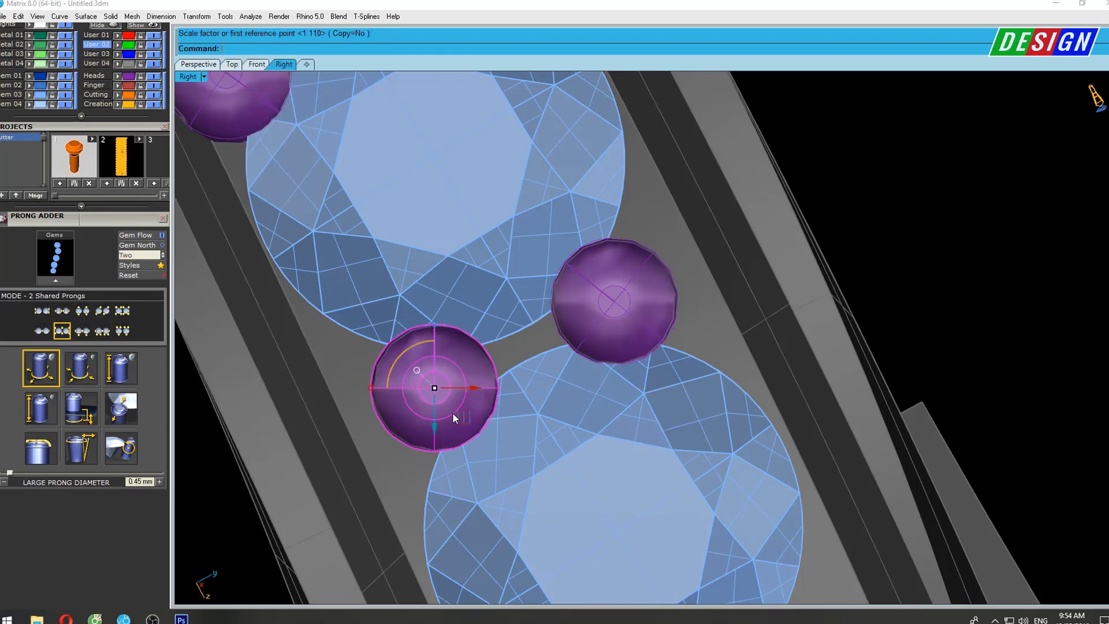
scroll(452, 412, up, 3)
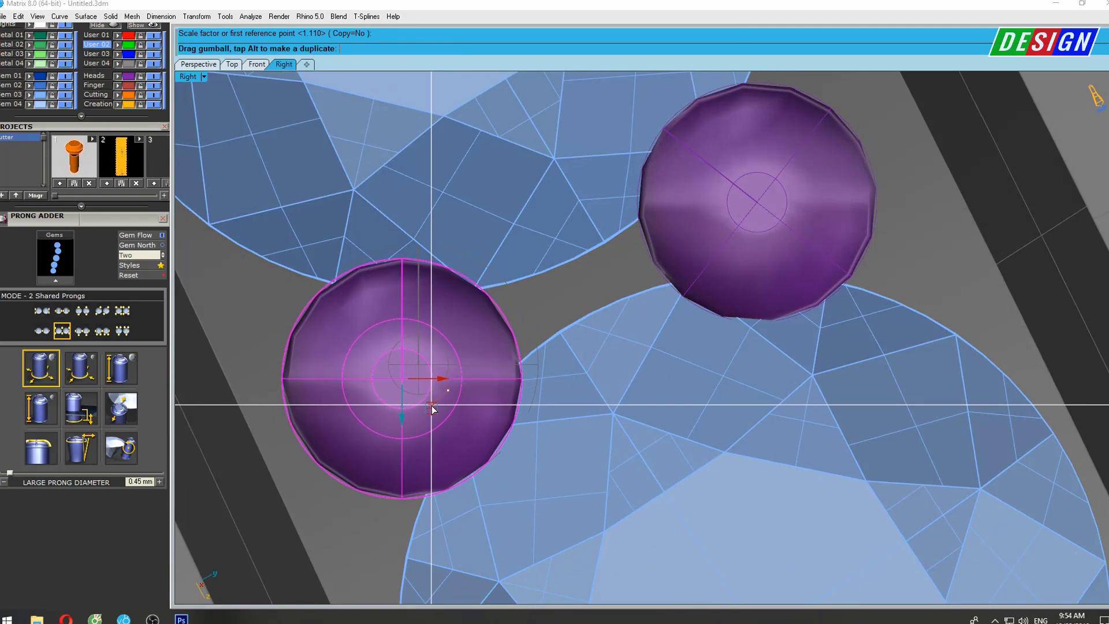
key(Escape)
Nudge the neighbouring rail prong slightly against the stones with the gumball.
click(739, 252)
right_drag(739, 251, 642, 339)
drag(688, 319, 708, 304)
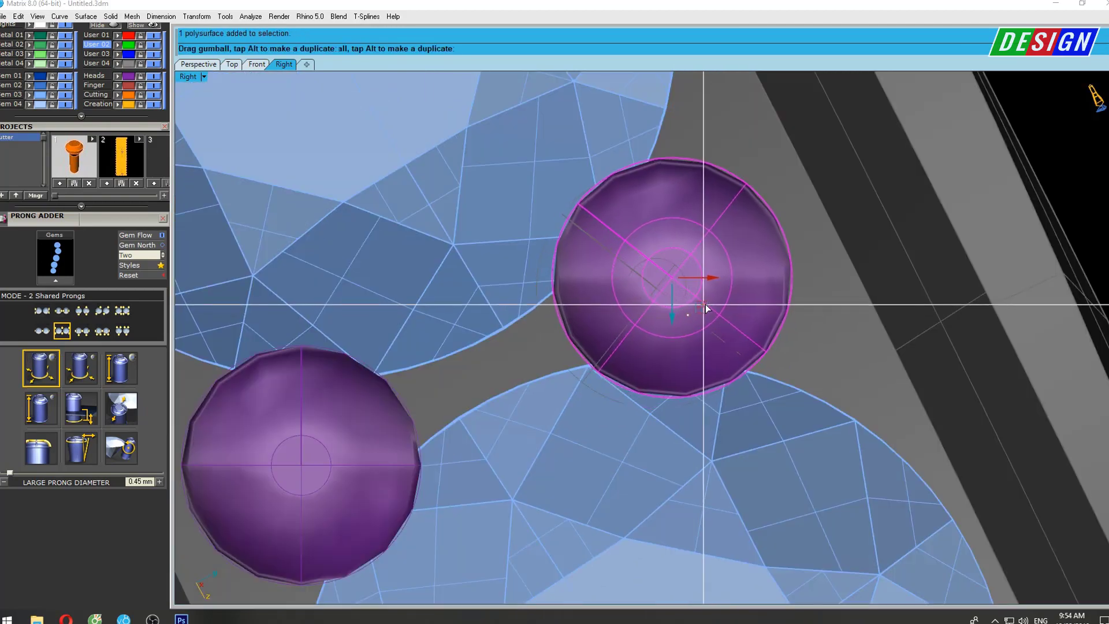
scroll(616, 265, down, 2)
scroll(729, 300, down, 3)
right_drag(729, 299, 693, 159)
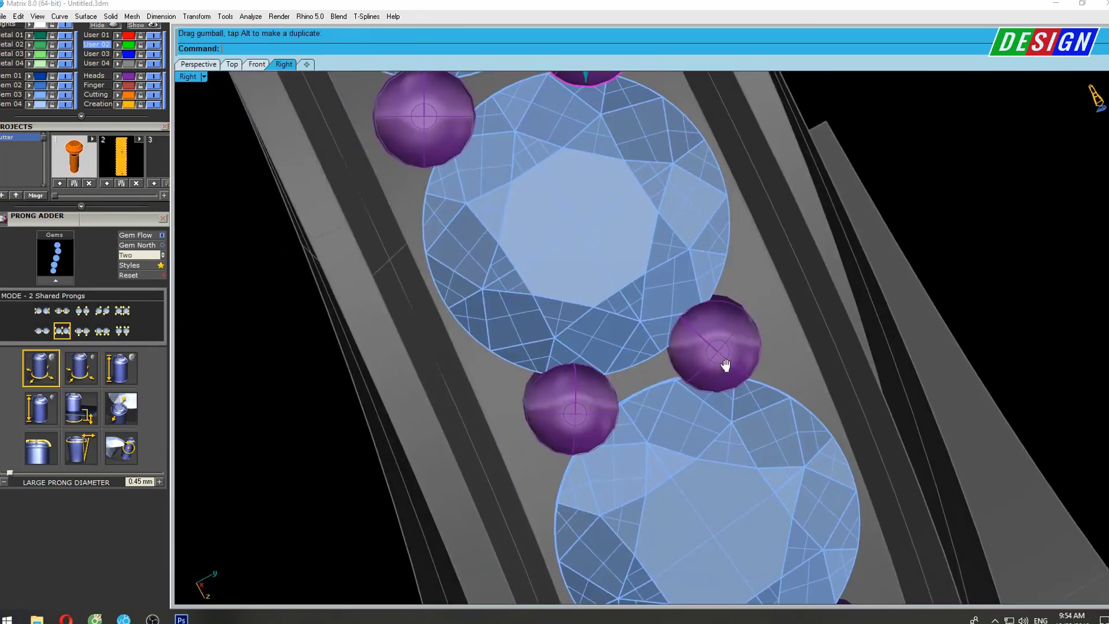
scroll(723, 366, up, 3)
scroll(699, 317, up, 2)
key(Return)
Enlarge the right-hand rail prong by 1.110 from its centre.
click(638, 284)
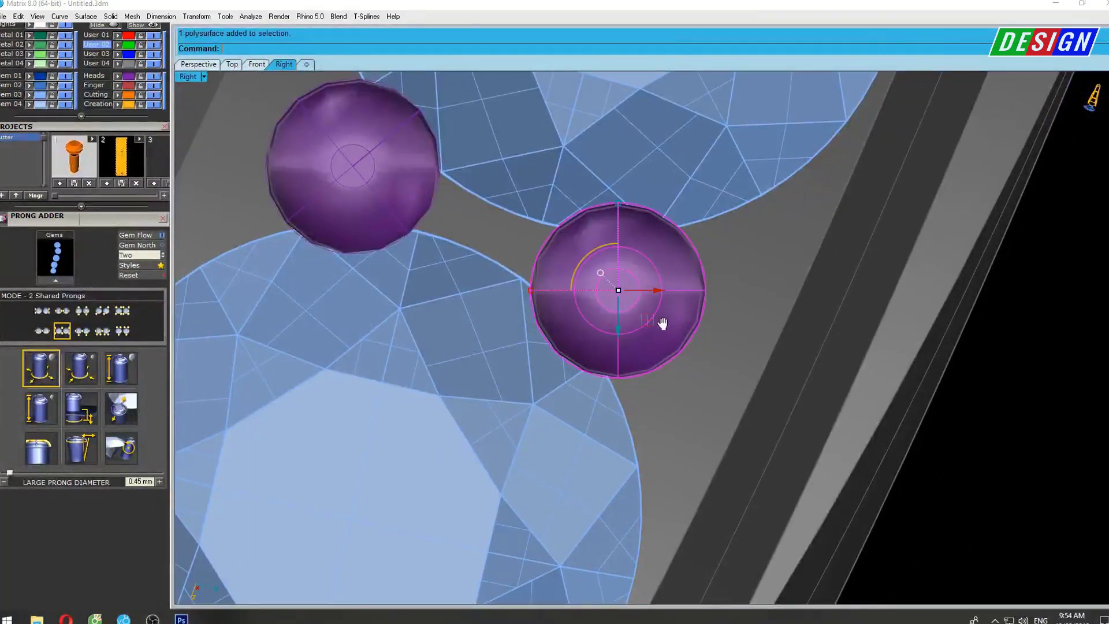
right_drag(639, 296, 660, 341)
right_click(660, 341)
click(393, 230)
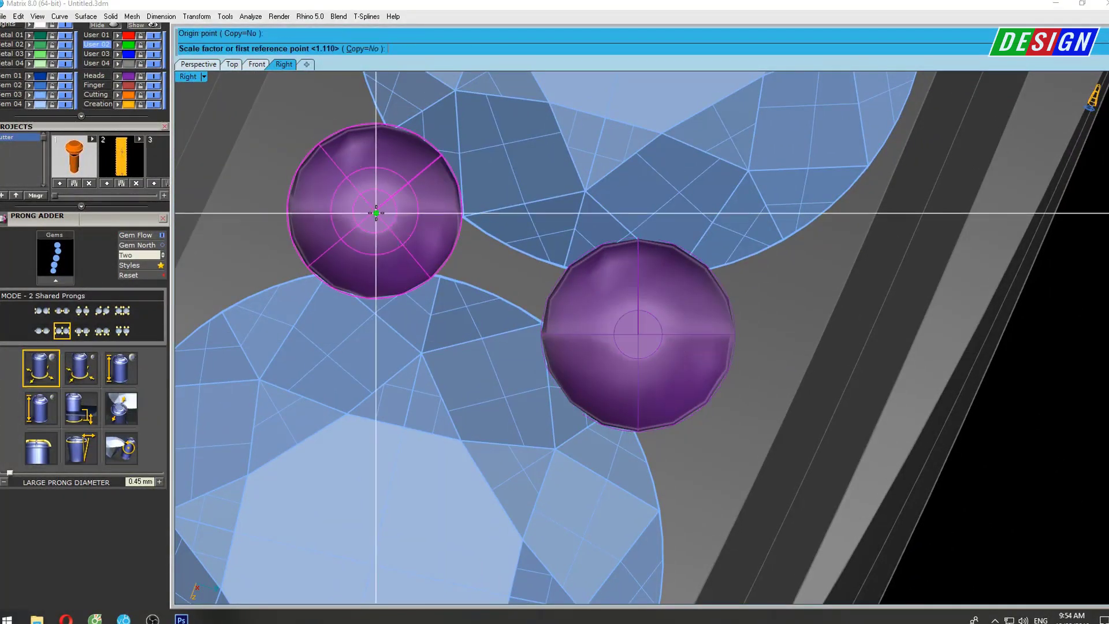
right_drag(565, 317, 607, 349)
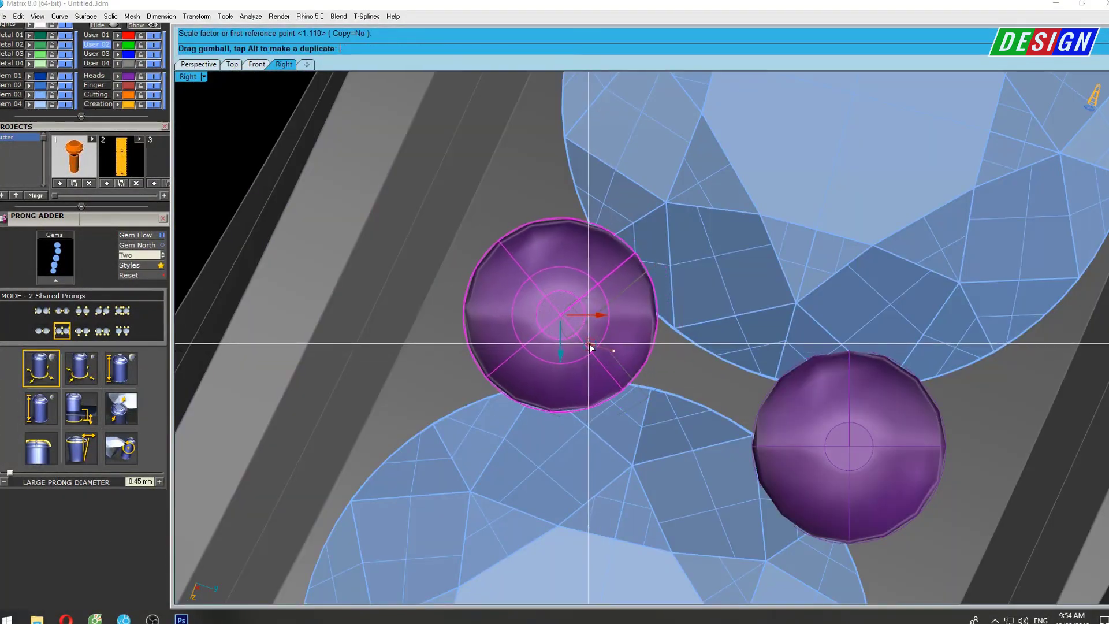
key(Escape)
Move the other rail prong down-right so it sits snug against the stones.
right_drag(897, 445, 658, 337)
click(658, 337)
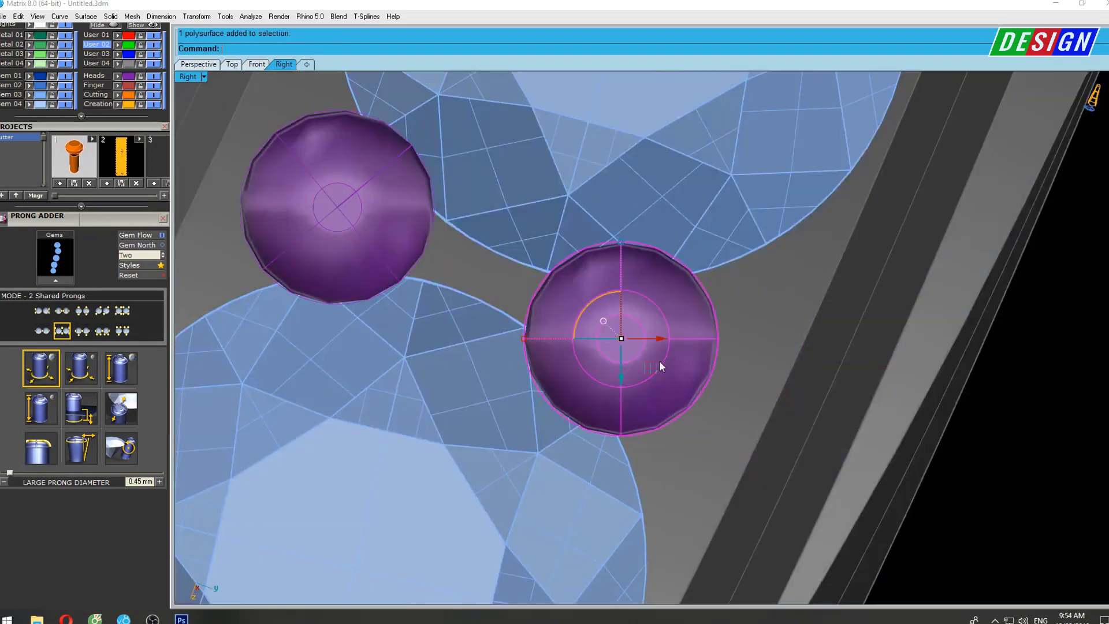
drag(659, 361, 674, 379)
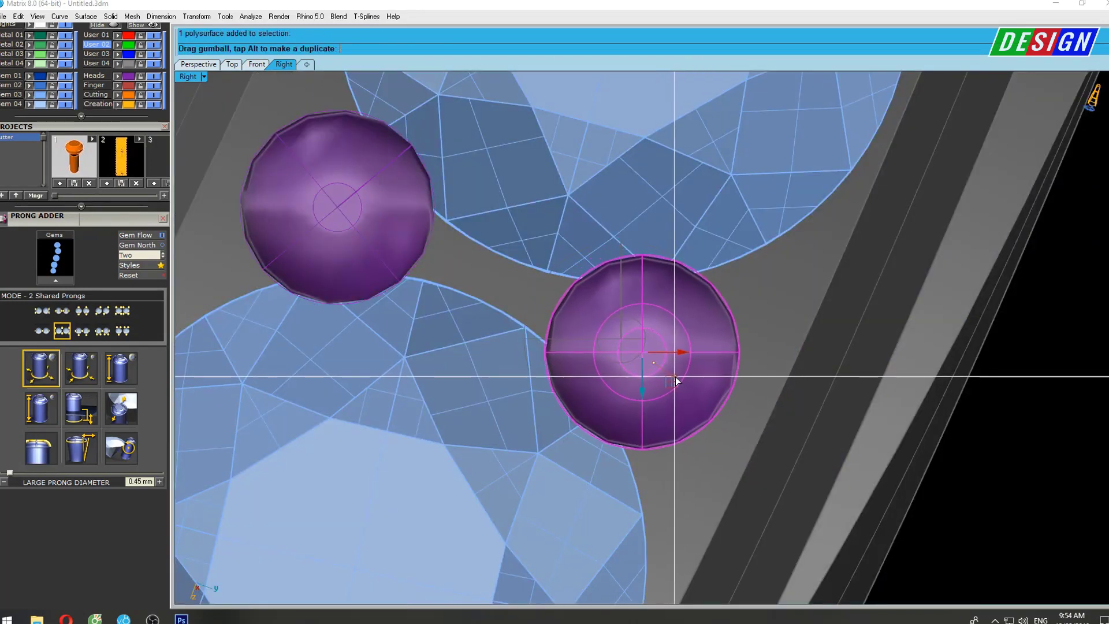
scroll(670, 404, down, 5)
scroll(616, 428, up, 3)
scroll(595, 428, up, 3)
key(Escape)
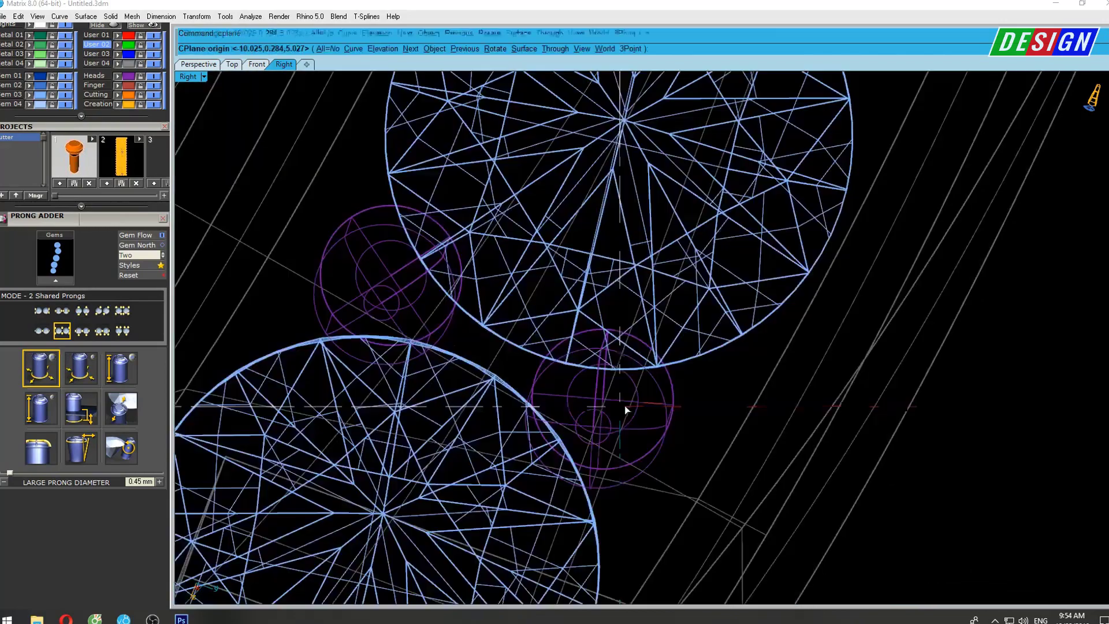
scroll(625, 405, up, 4)
Scale the right-hand and left-hand prongs by the default 1.110 factor.
click(611, 258)
right_drag(612, 263, 660, 382)
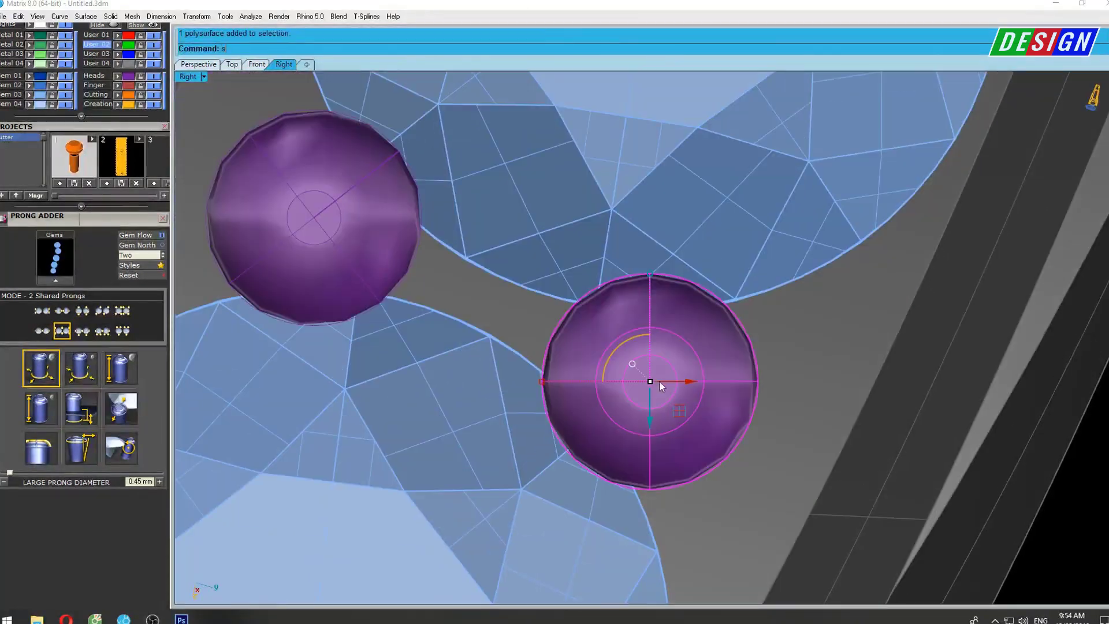
key(Return)
click(394, 251)
right_drag(376, 247, 629, 385)
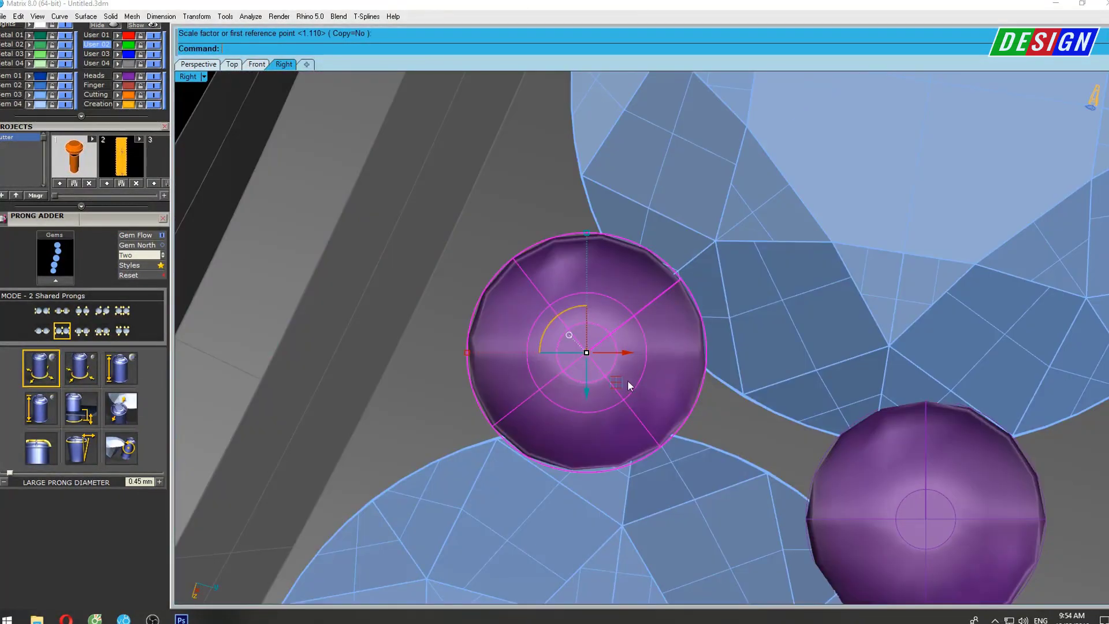
key(Escape)
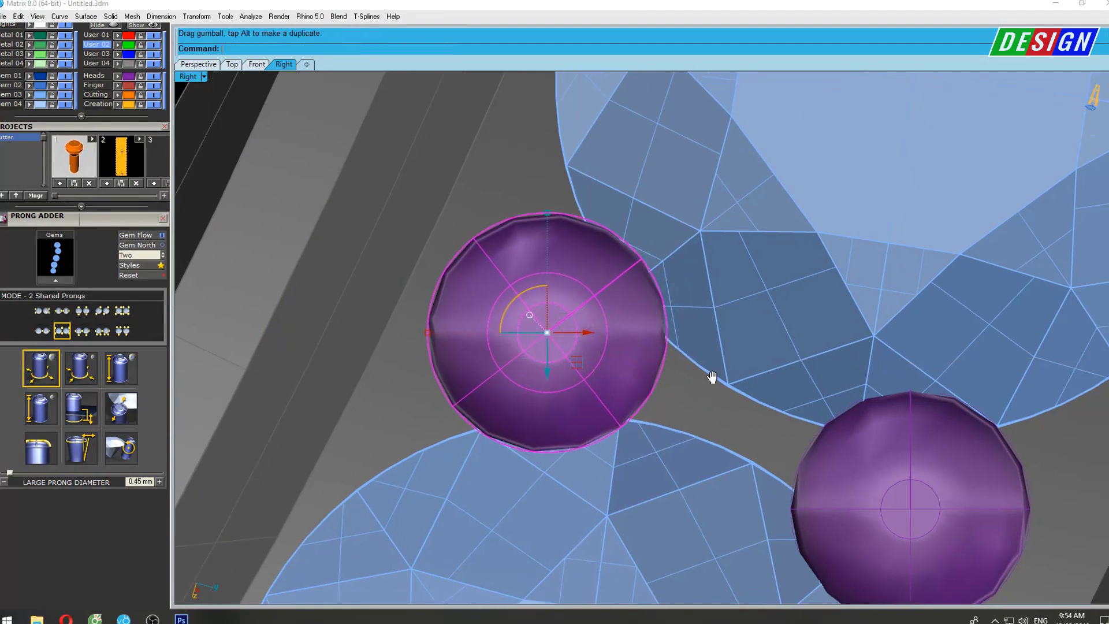
Nudge the last prong down-right against the stones and show the ring in four views.
right_drag(712, 376, 651, 358)
click(653, 362)
drag(686, 414, 716, 434)
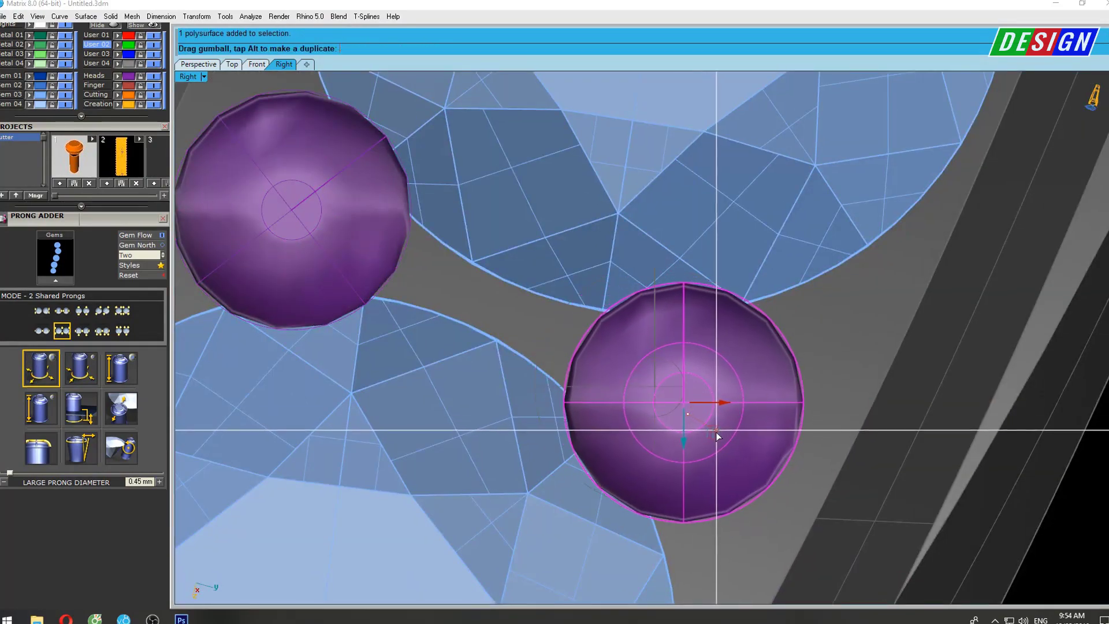
scroll(716, 431, down, 5)
scroll(647, 491, down, 3)
mouse_move(707, 265)
right_down()
mouse_move(718, 294)
mouse_move(703, 305)
right_up()
key(ctrl+m)
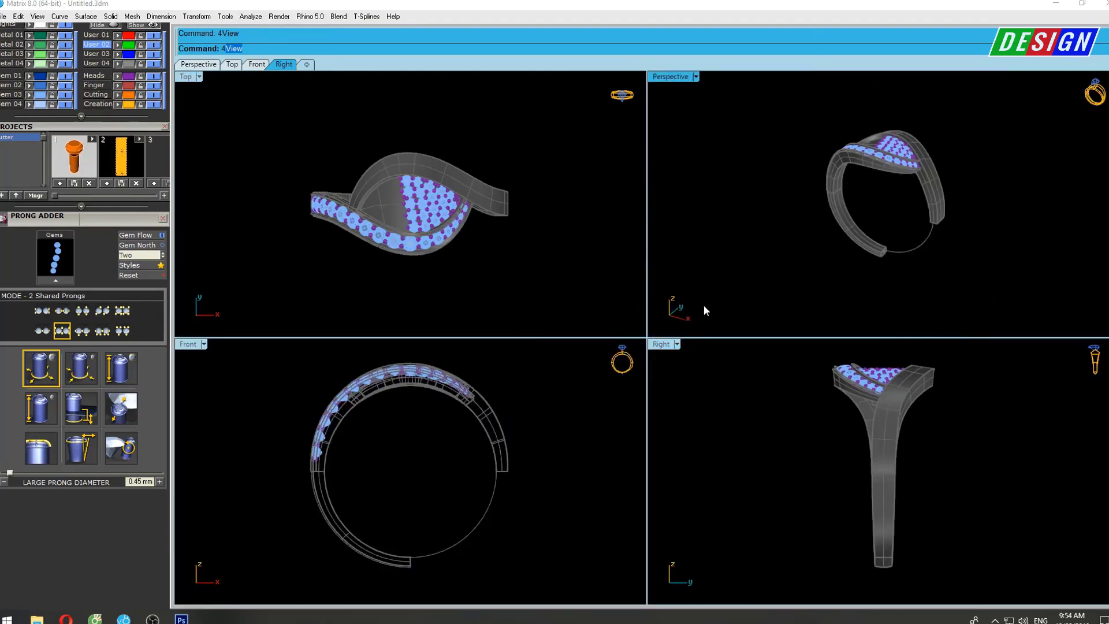
Preview the ring shaded in the maximised Perspective view, then maximise the Top view.
click(703, 304)
key(ctrl+m)
mouse_move(757, 358)
right_down()
mouse_move(663, 265)
mouse_move(614, 350)
mouse_move(668, 335)
right_up()
text(shade)
key(Return)
scroll(614, 350, up, 3)
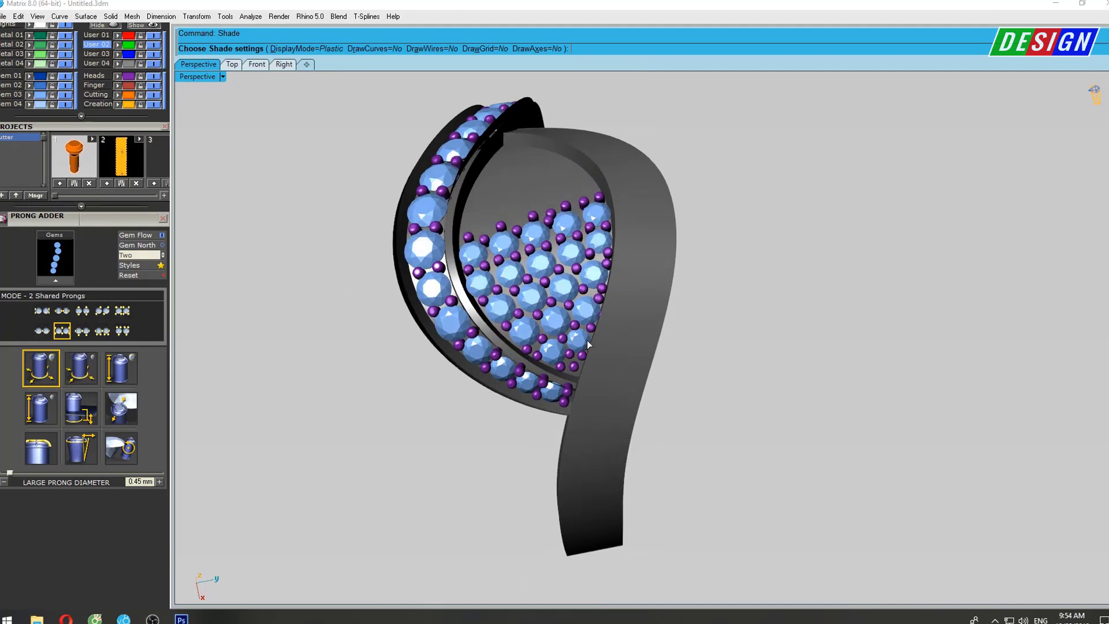
key(ctrl+F1)
key(Escape)
Delete the stray prongs along the pavé leaf field's left edge.
scroll(577, 312, up, 3)
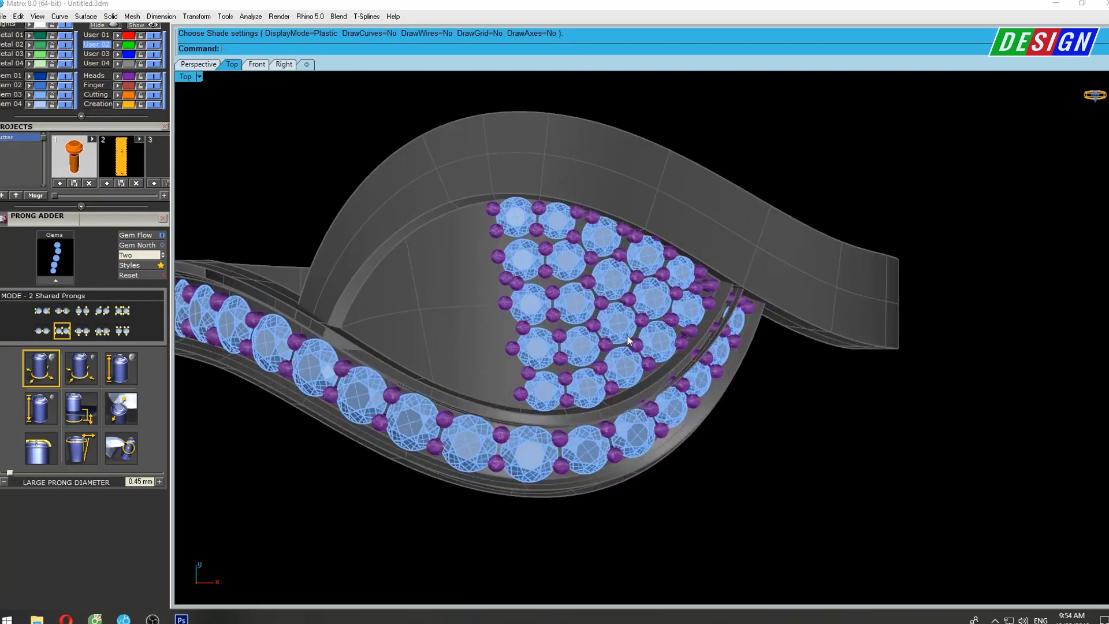
scroll(485, 275, up, 2)
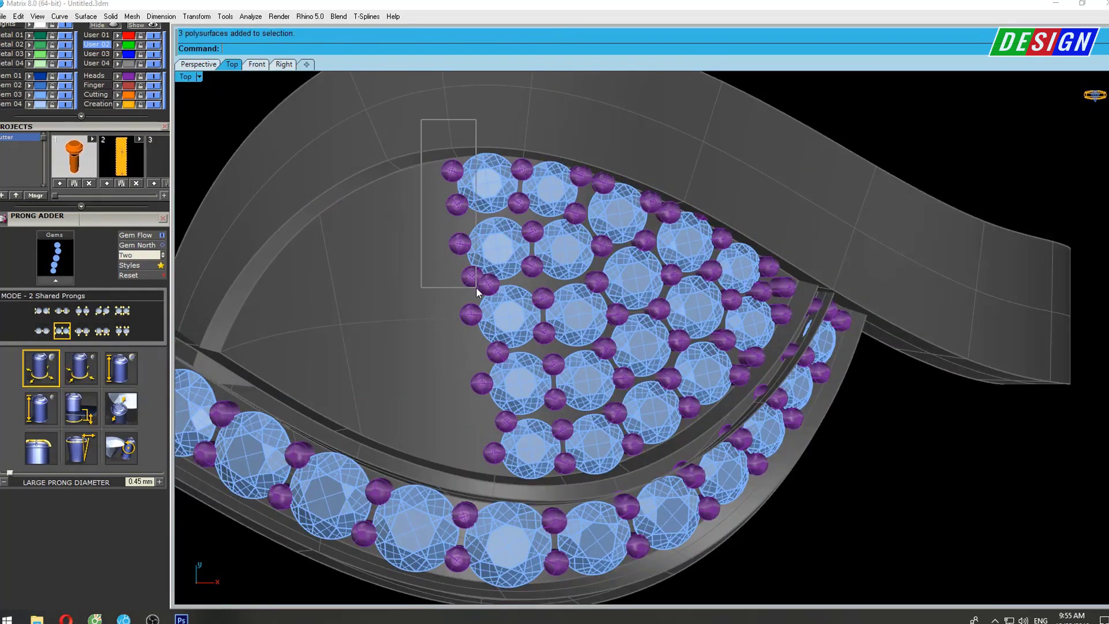
key(Delete)
scroll(520, 289, up, 2)
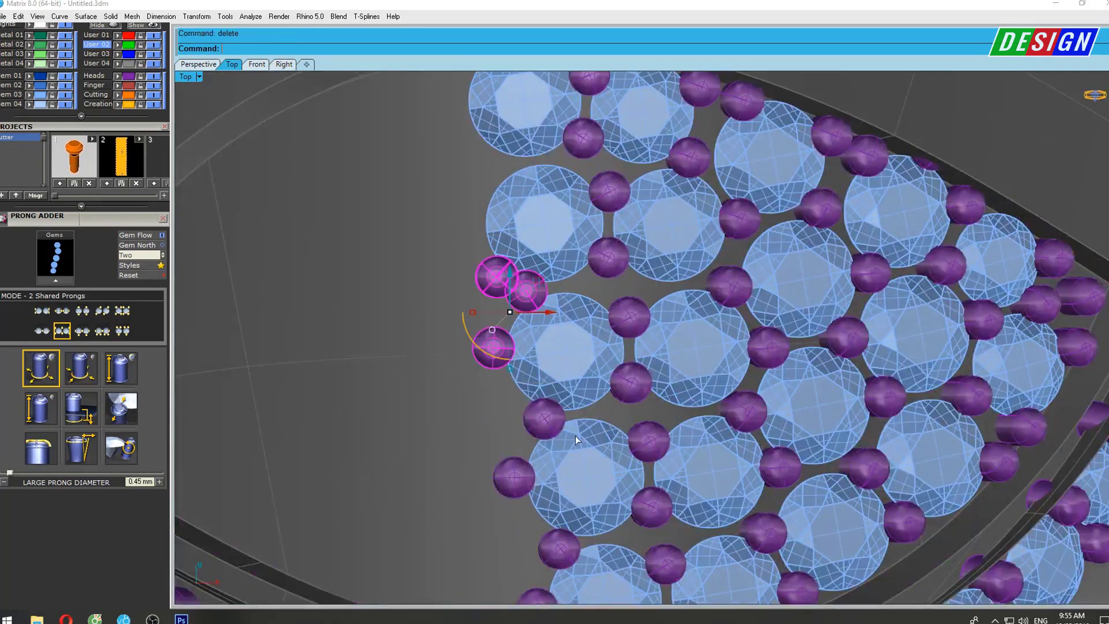
key(Delete)
right_drag(575, 436, 483, 241)
drag(595, 492, 595, 492)
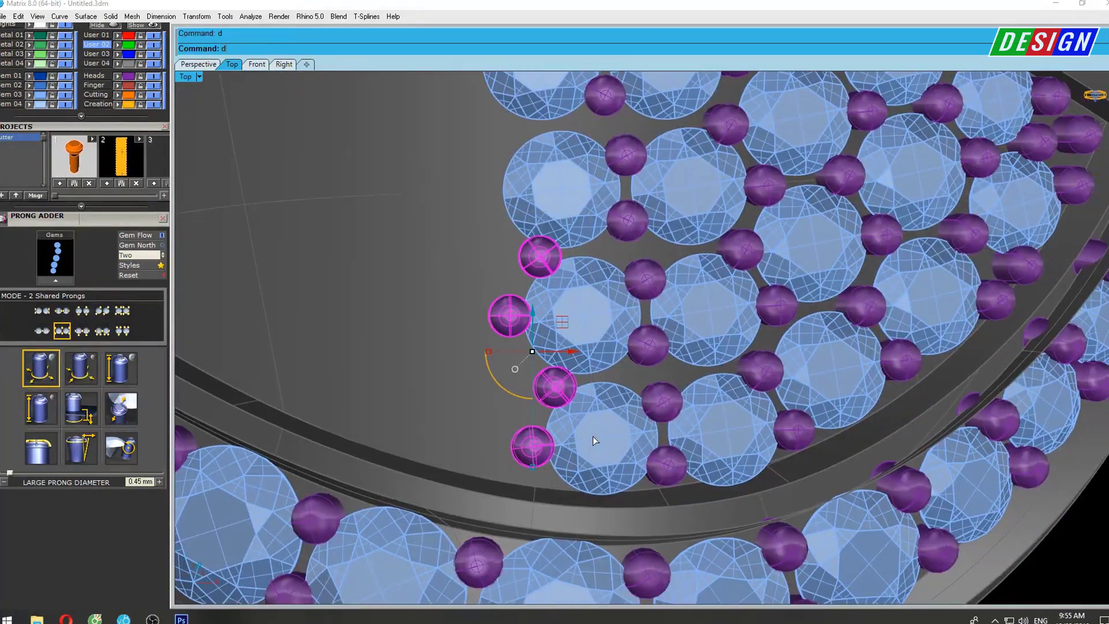
scroll(593, 436, down, 3)
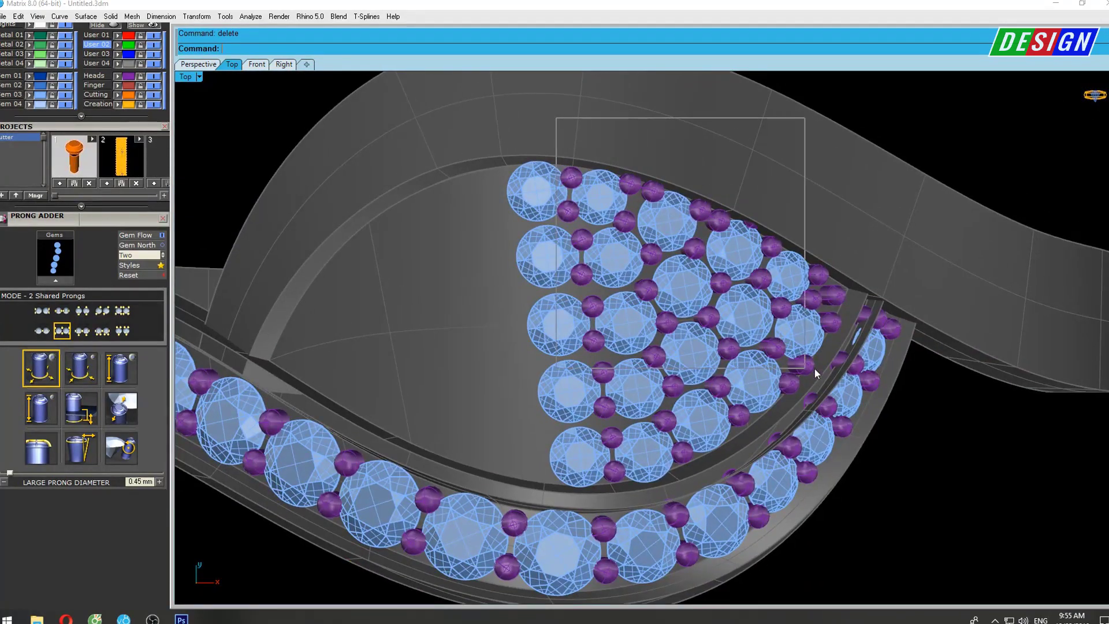
Window-select the upper gems and prongs of the leaf field.
drag(852, 348, 852, 349)
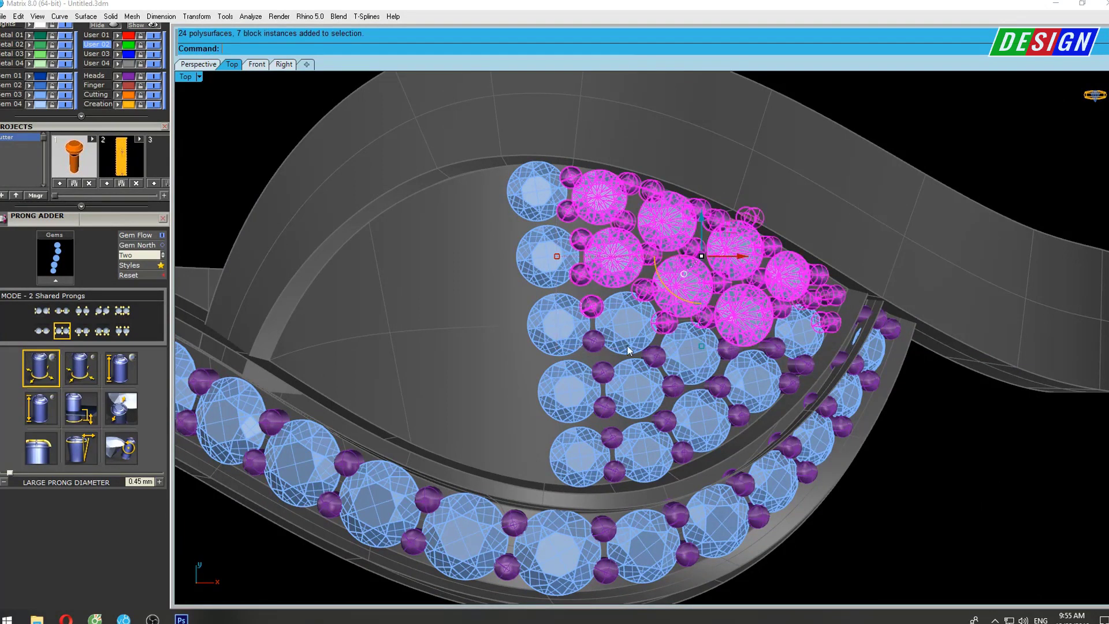
drag(591, 495, 729, 282)
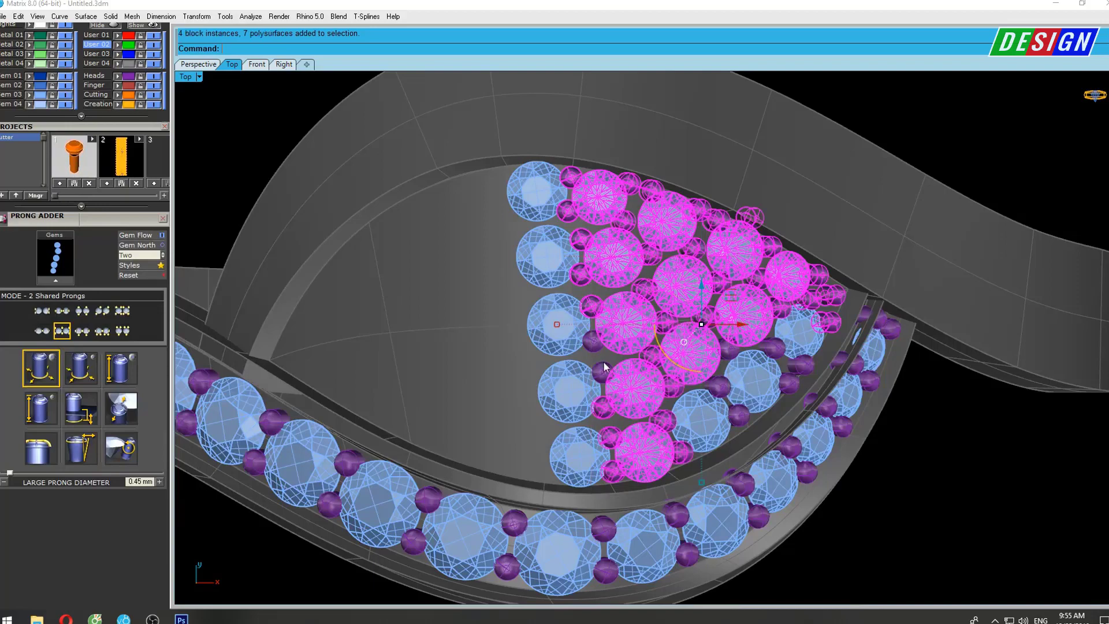
scroll(585, 364, up, 5)
click(615, 394)
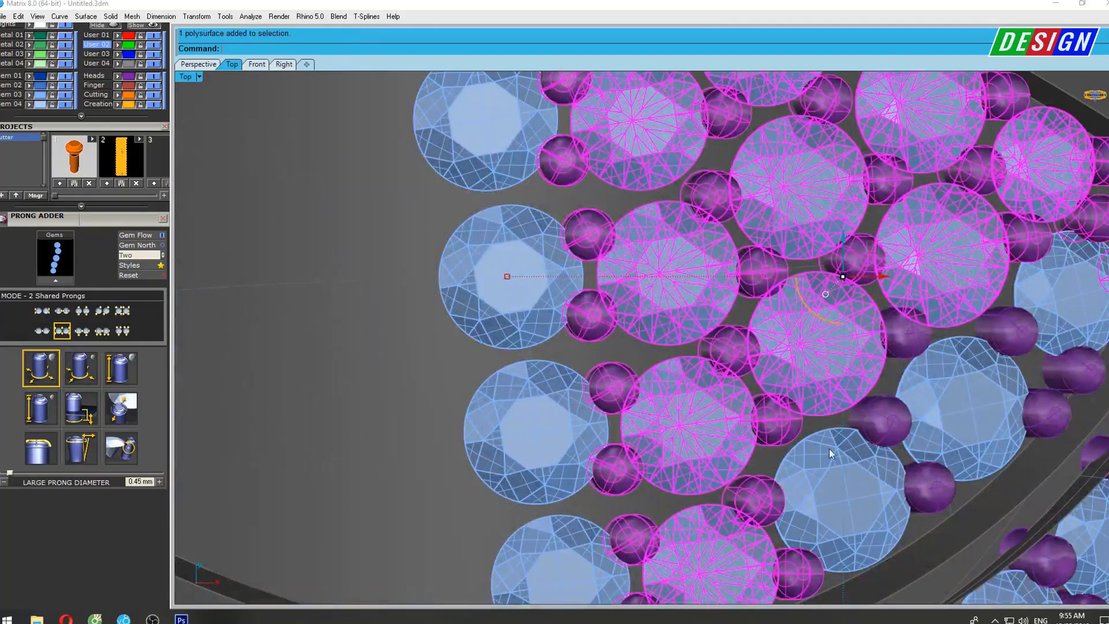
Add the remaining gems and prongs of the half pavé cluster to the selection.
shift+click(1067, 370)
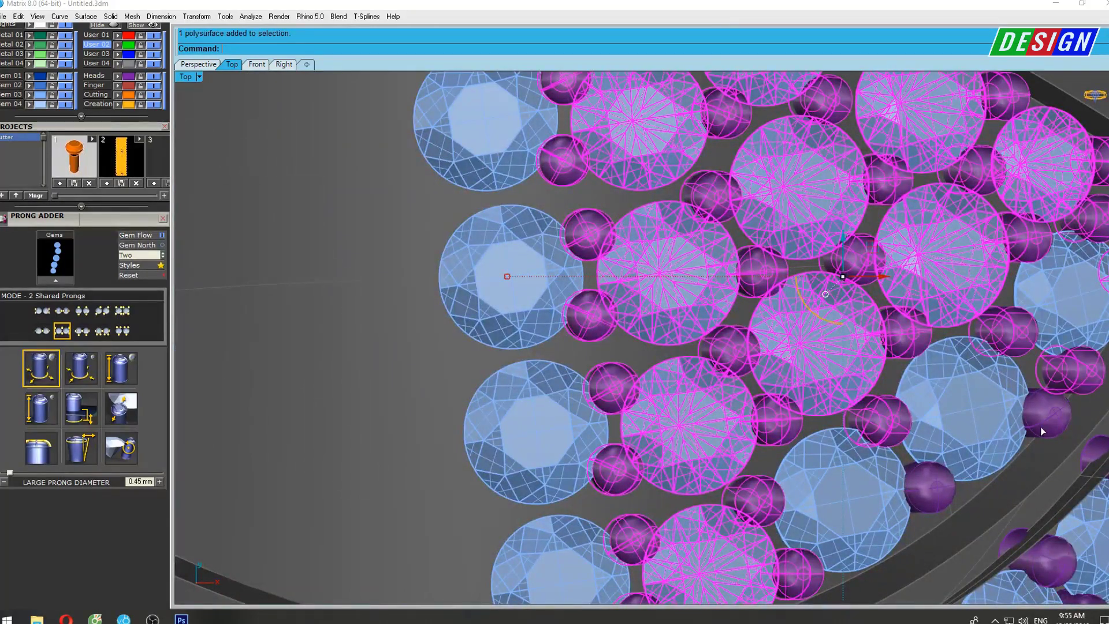
shift+click(1044, 413)
shift+click(912, 456)
shift+click(905, 513)
scroll(783, 352, down, 3)
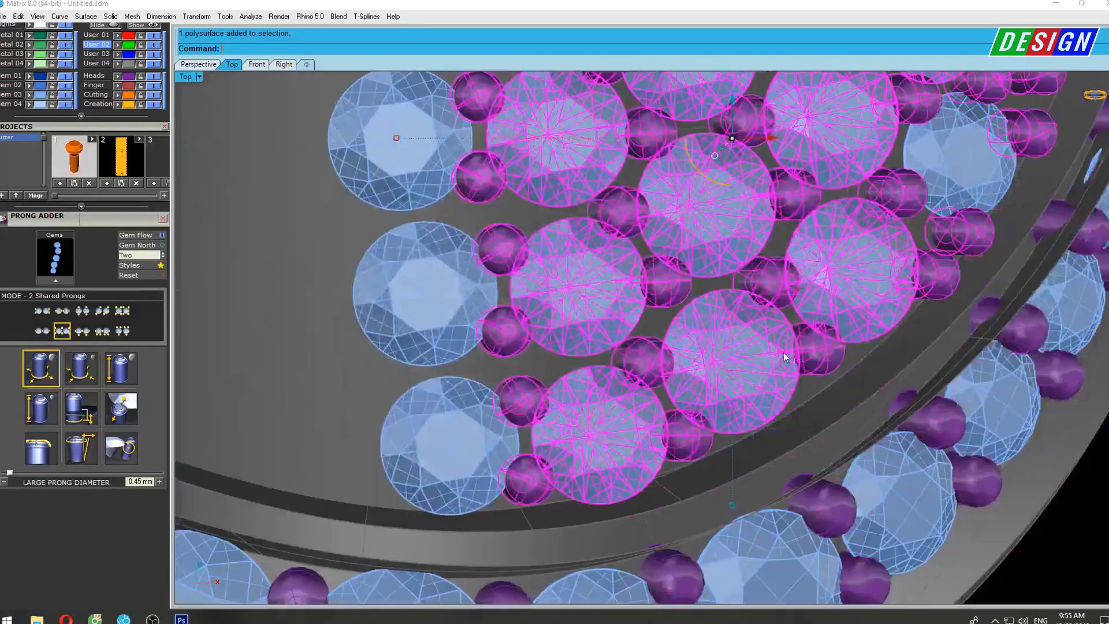
scroll(785, 375, down, 2)
scroll(789, 404, down, 1)
scroll(789, 405, down, 1)
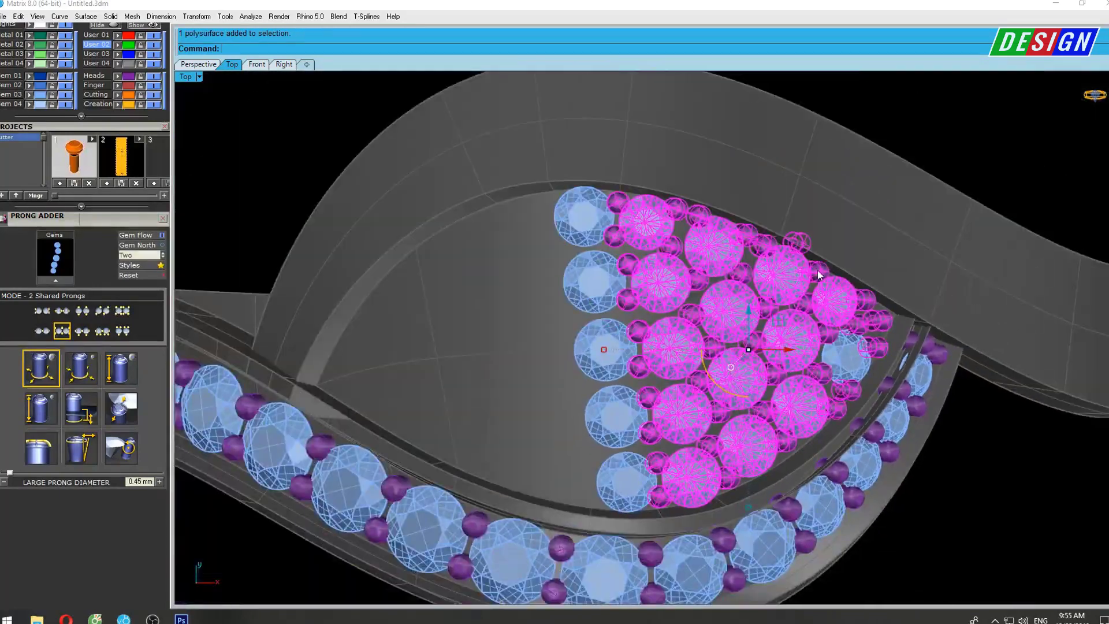
key(Down)
key(Left)
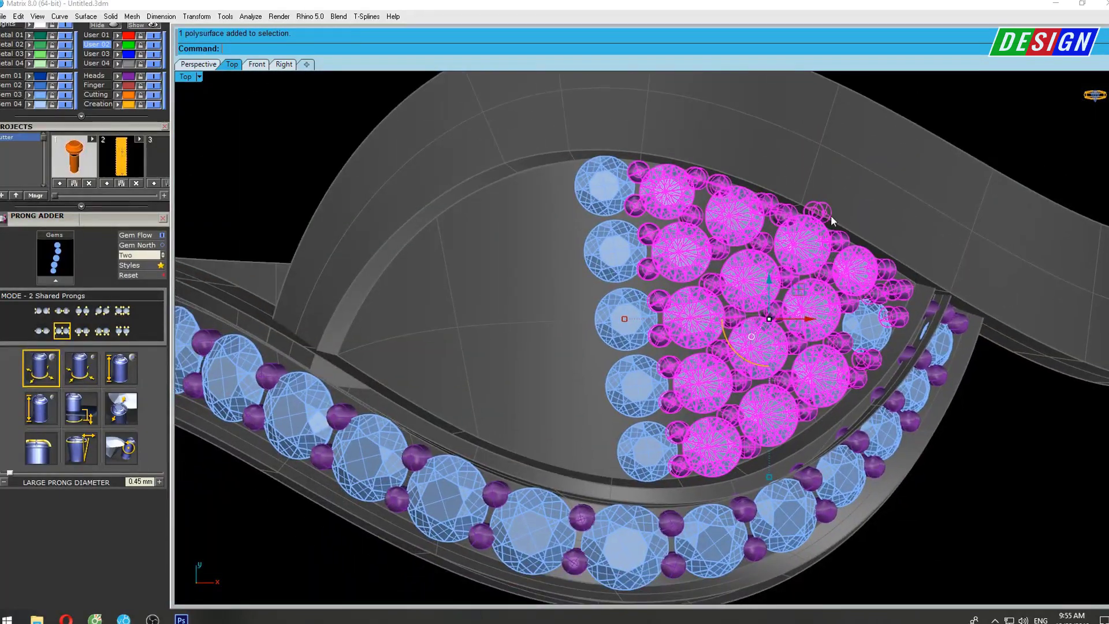
key(Down)
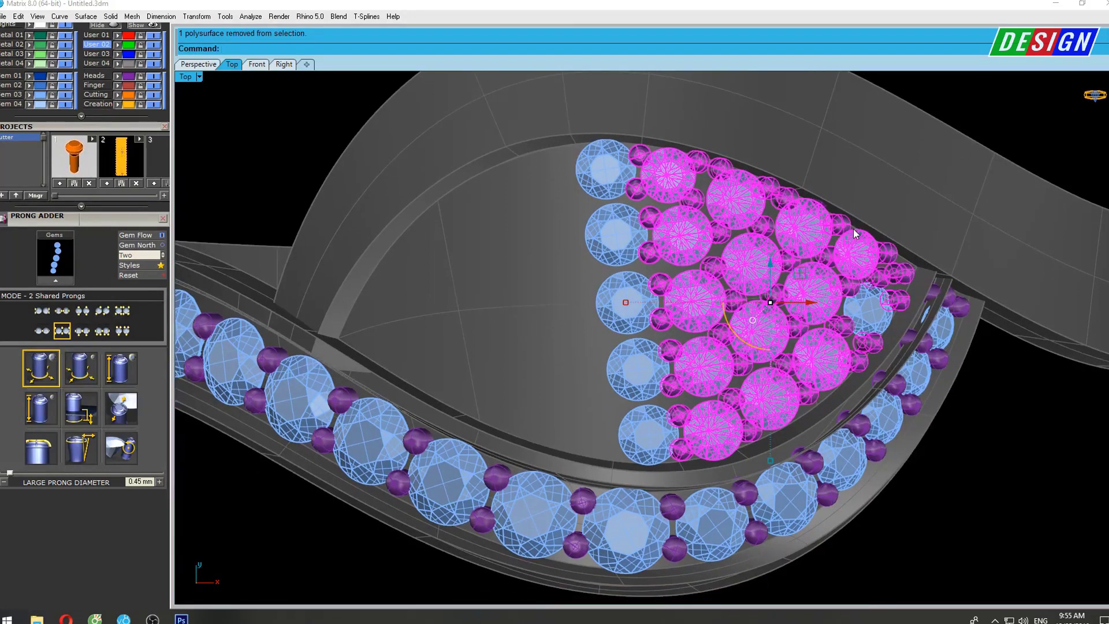
mouse_move(854, 231)
right_down()
mouse_move(857, 258)
mouse_move(820, 258)
right_up()
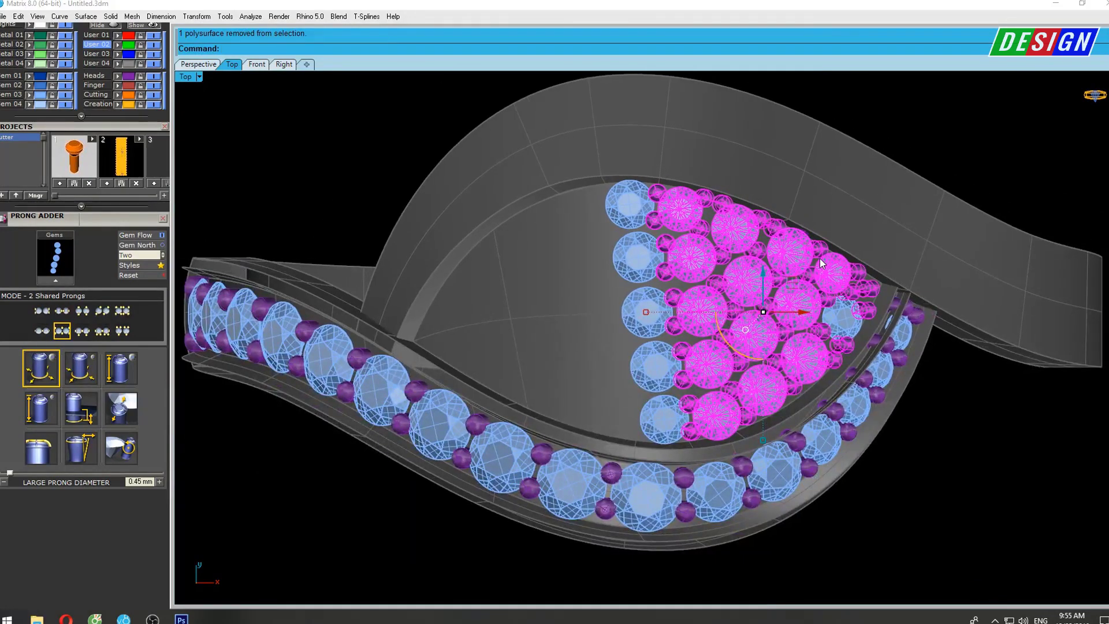
Rotate-copy the selected cluster 180° about the leaf centre onto the other half.
text(Rotate)
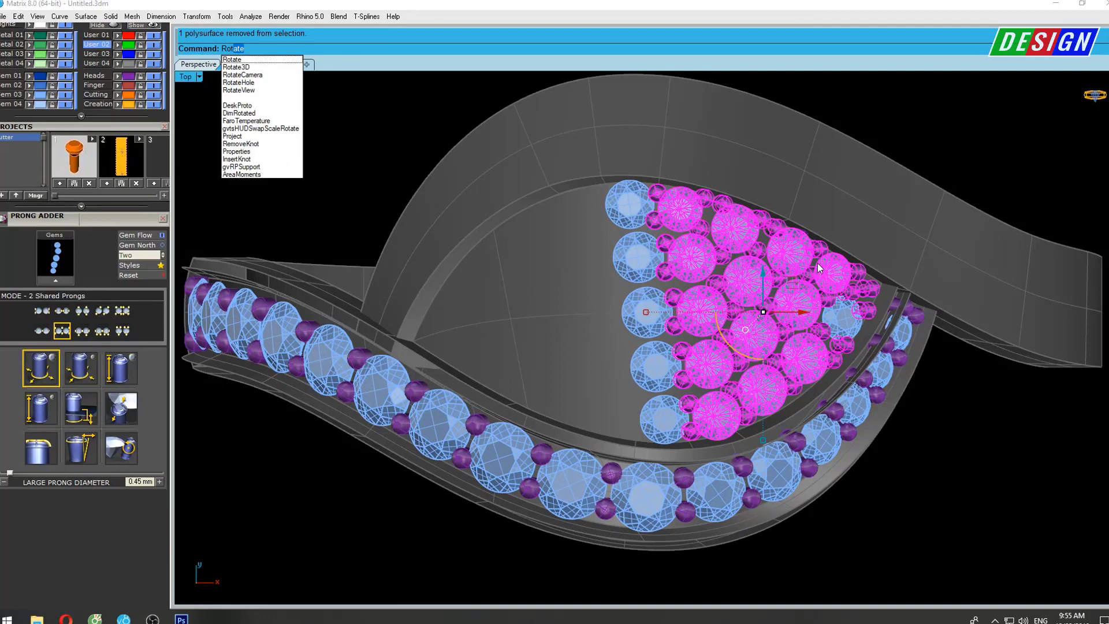
key(Return)
key(Return)
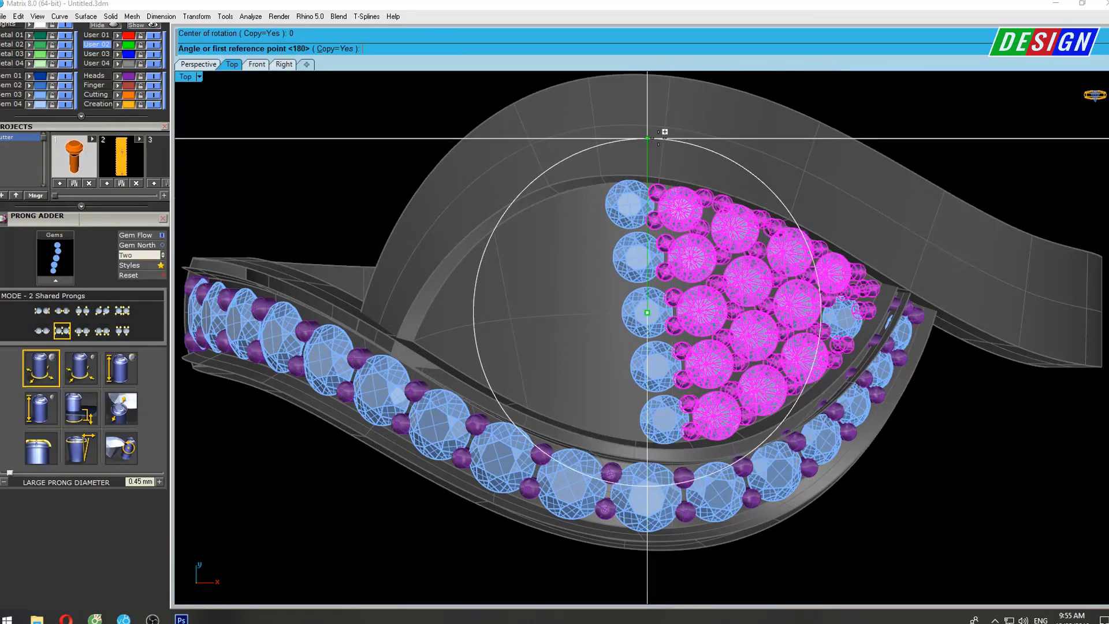
click(647, 131)
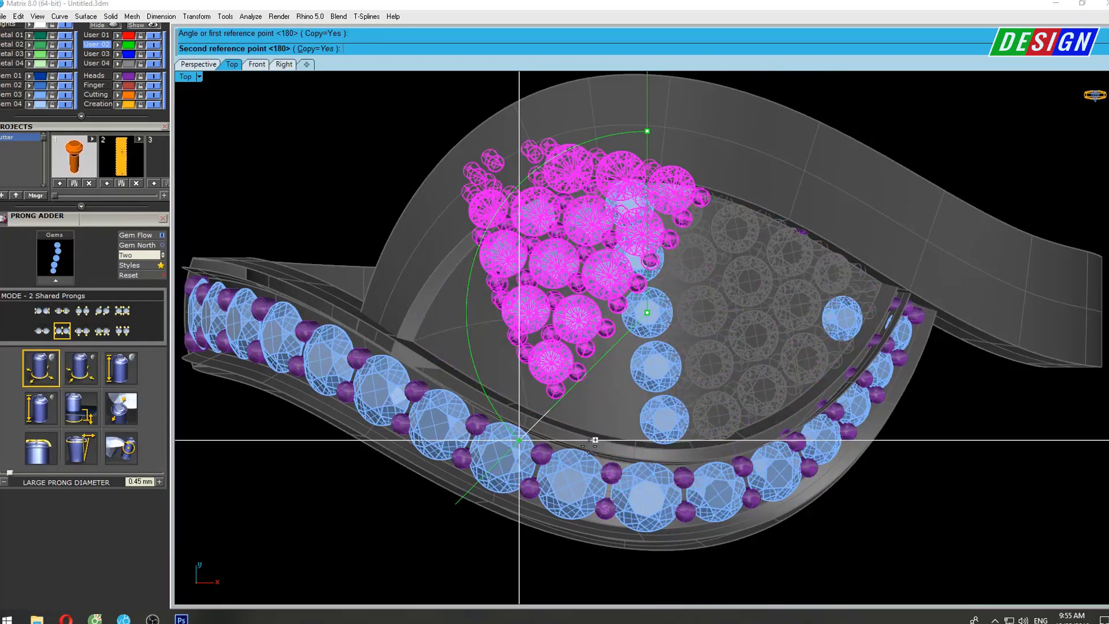
click(610, 473)
scroll(804, 314, up, 2)
key(Escape)
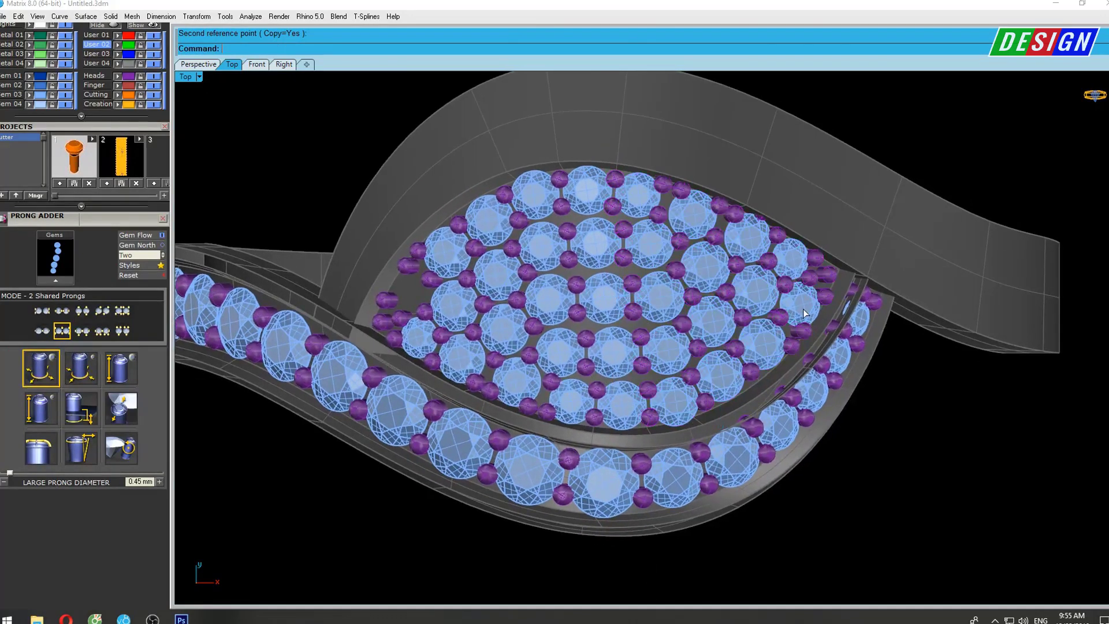
Rotate-copy a single edge gem 180° onto the leaf's left edge.
right_drag(781, 290, 745, 279)
key(Return)
text(0)
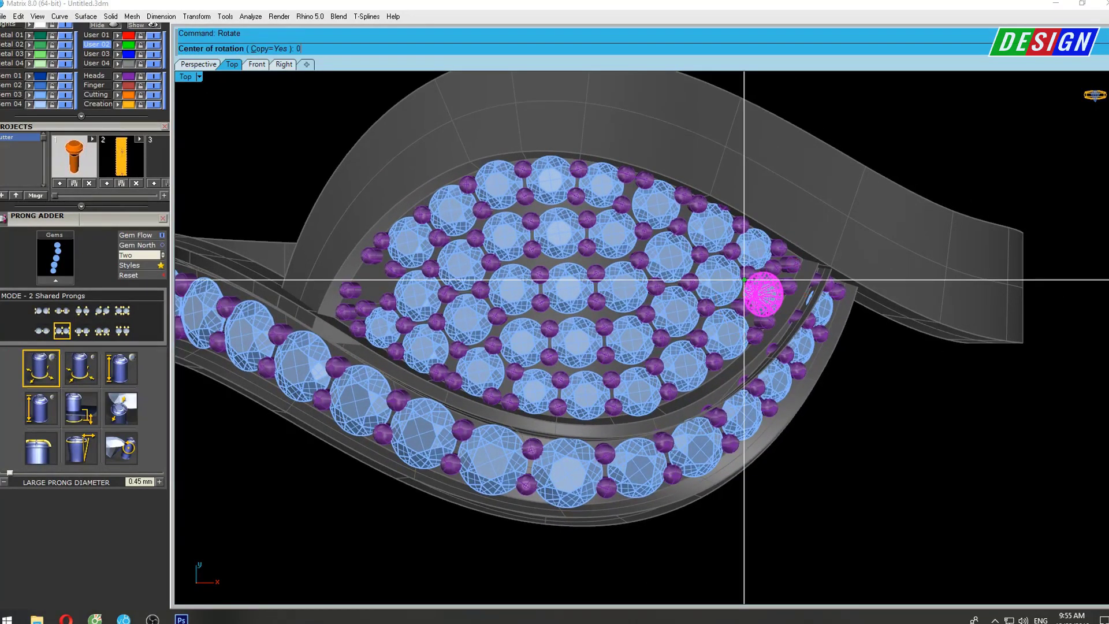
click(568, 288)
click(568, 109)
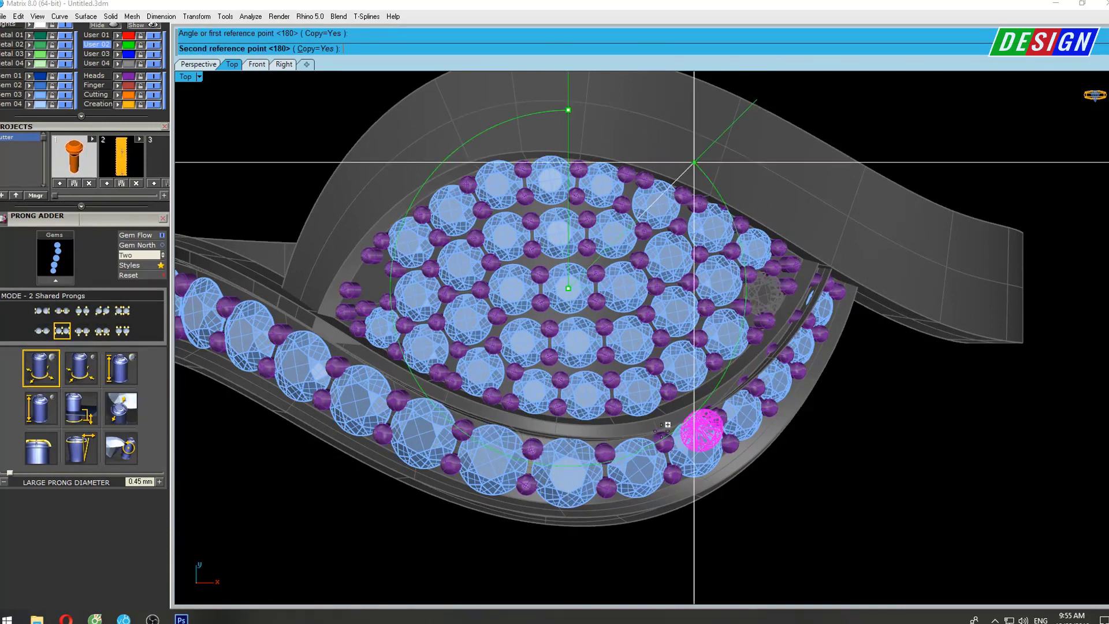
click(568, 494)
right_drag(625, 304, 670, 306)
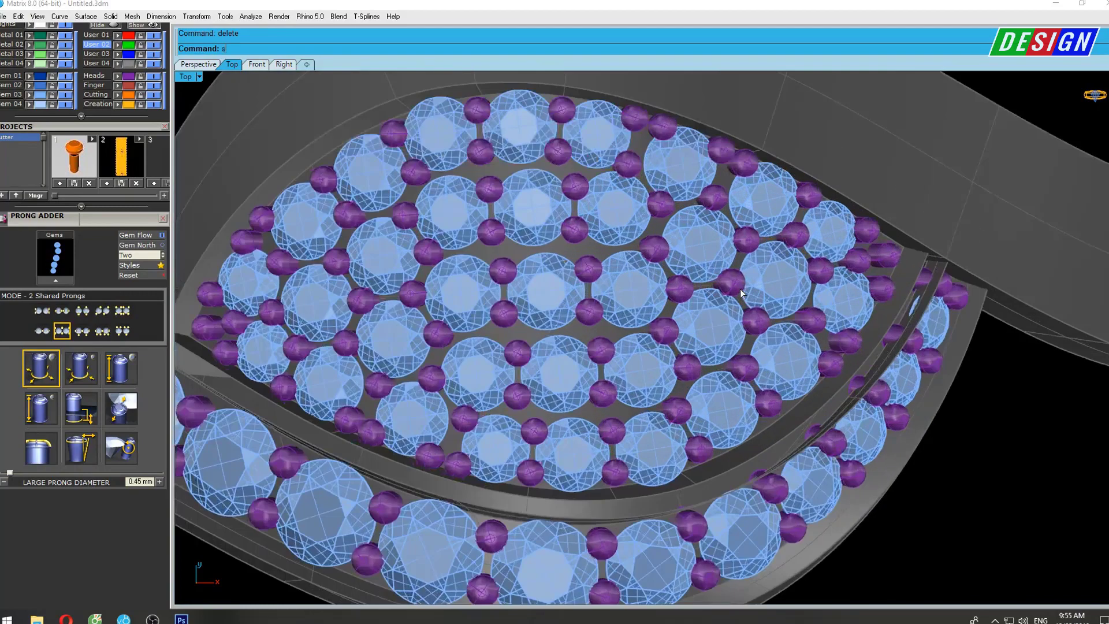
scroll(741, 293, down, 5)
In the Perspective view, window-select the gems and prongs along the rail.
key(ctrl+F4)
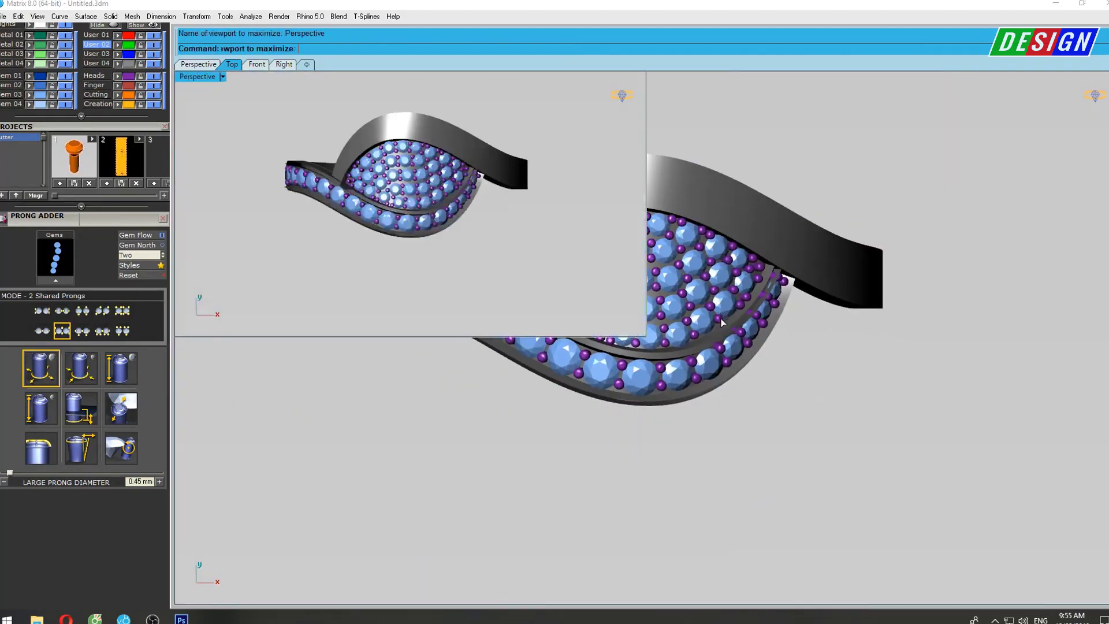
mouse_move(765, 299)
right_down()
mouse_move(726, 272)
mouse_move(766, 316)
mouse_move(639, 393)
mouse_move(559, 396)
right_up()
key(Escape)
scroll(671, 348, up, 2)
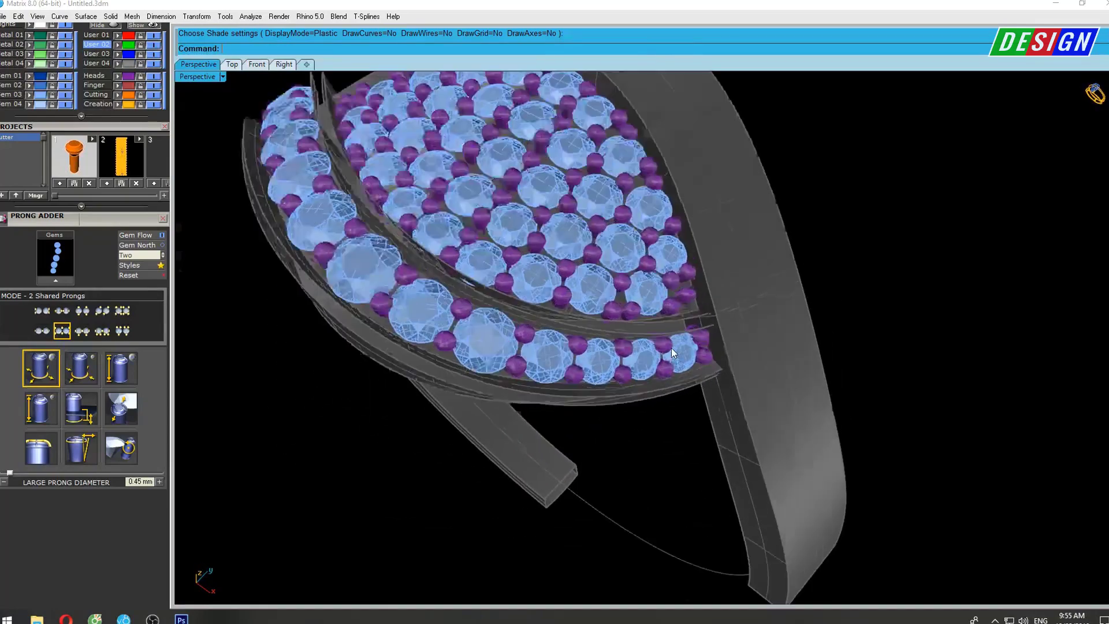
scroll(674, 348, up, 3)
scroll(650, 315, up, 2)
scroll(654, 270, down, 2)
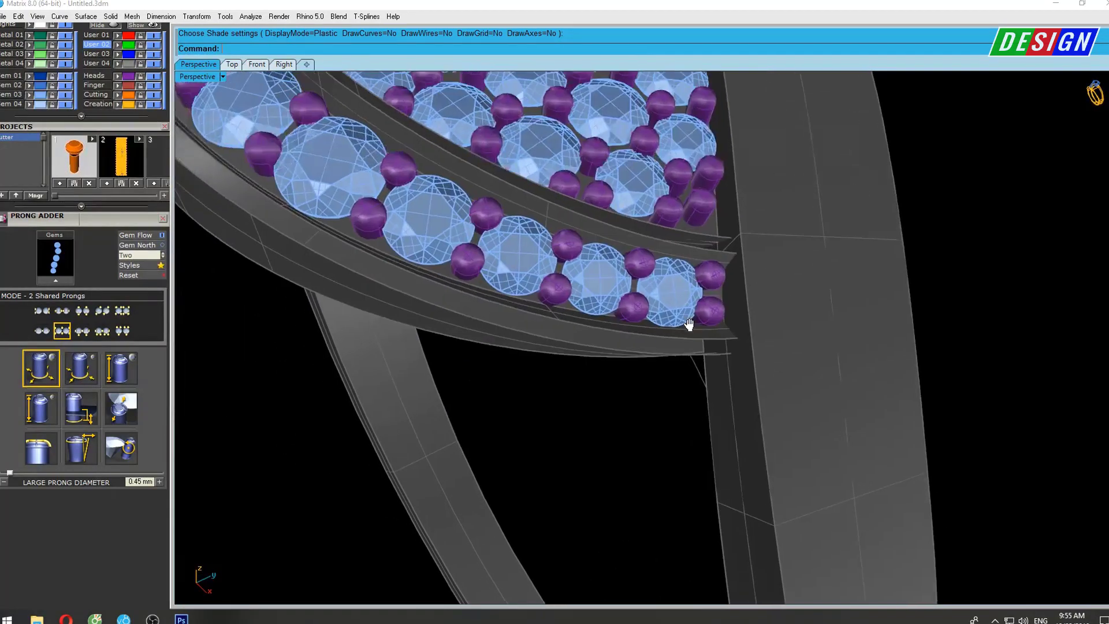
scroll(692, 331, down, 2)
scroll(694, 330, down, 5)
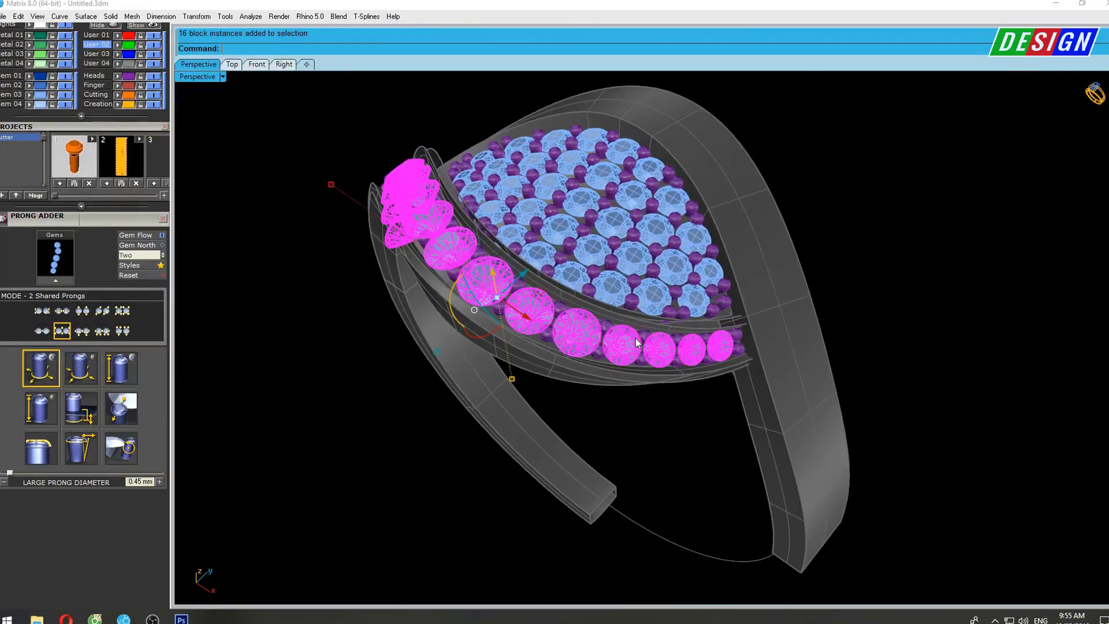
scroll(727, 379, up, 4)
mouse_move(548, 466)
mouse_down()
mouse_move(801, 328)
mouse_move(823, 292)
mouse_up()
scroll(666, 453, up, 4)
drag(475, 492, 936, 269)
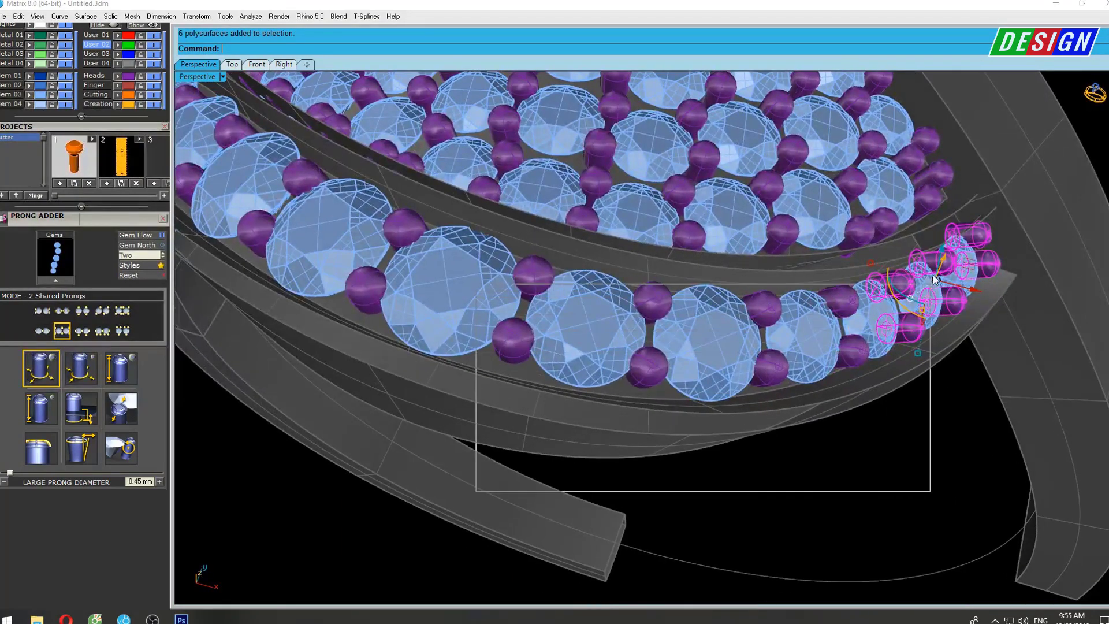
Add the remaining rail prongs to the selection and group them.
scroll(693, 456, down, 3)
scroll(637, 442, down, 3)
middle_drag(637, 443, 584, 476)
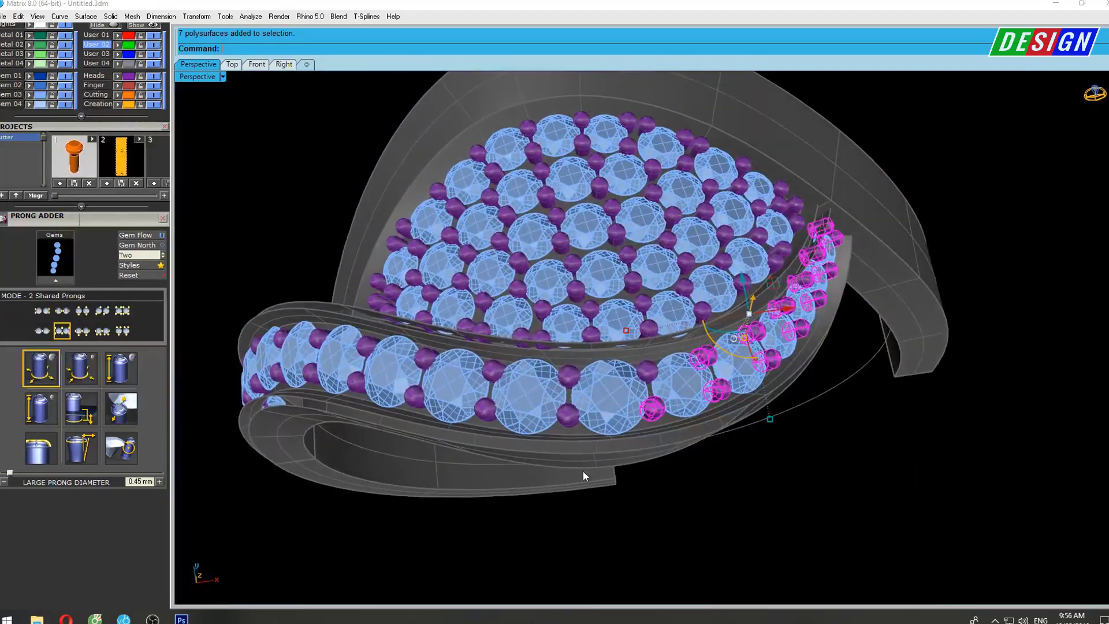
drag(640, 409, 726, 356)
right_drag(441, 421, 396, 514)
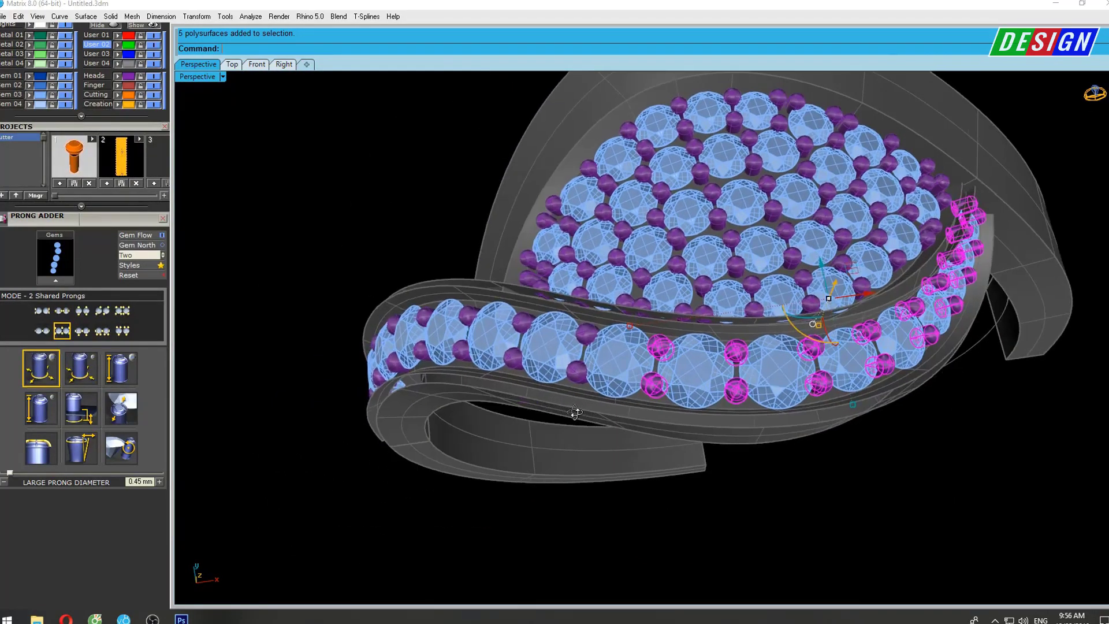
drag(395, 509, 675, 345)
right_drag(573, 411, 446, 538)
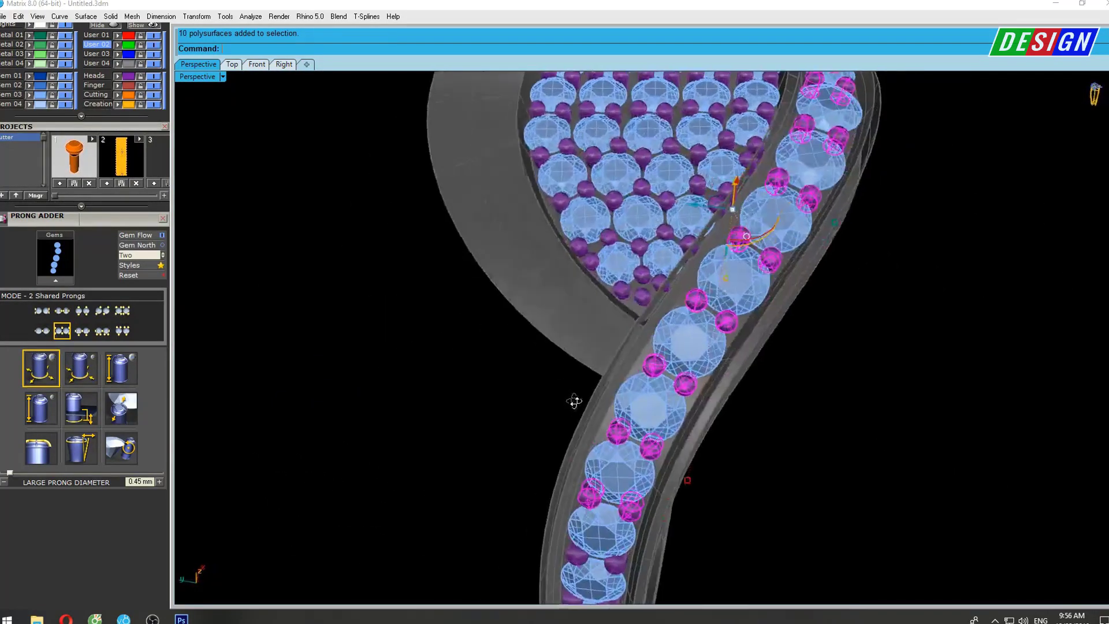
drag(445, 539, 730, 227)
right_drag(730, 227, 667, 342)
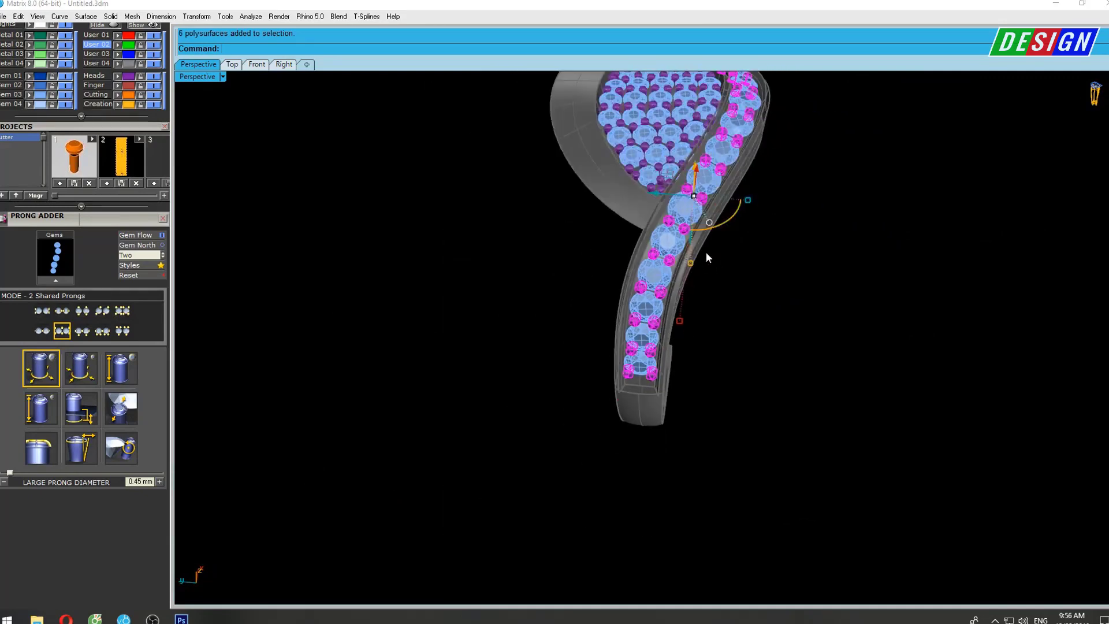
text(gr)
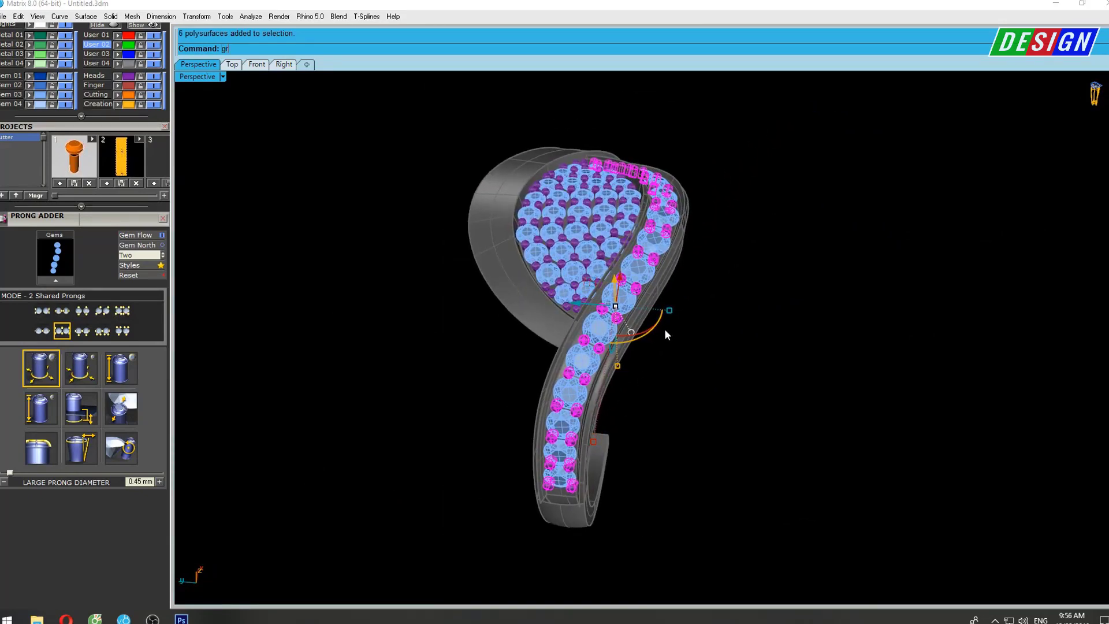
click(247, 91)
Select all prongs, deselect the rail ones, and group the leaf field's prongs.
right_drag(656, 286, 635, 312)
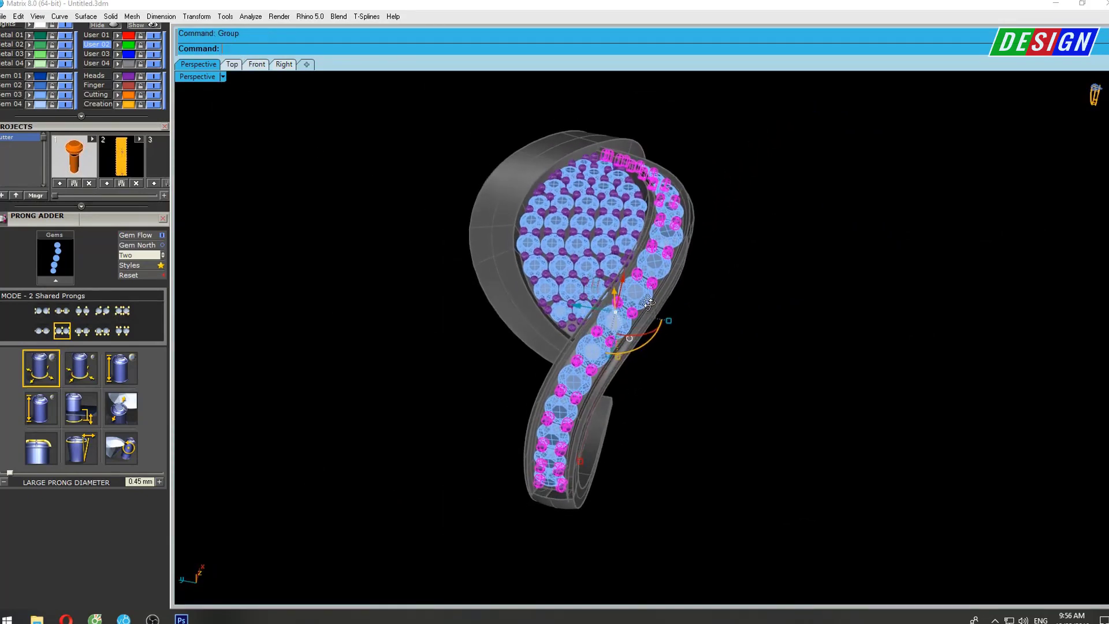
click(130, 82)
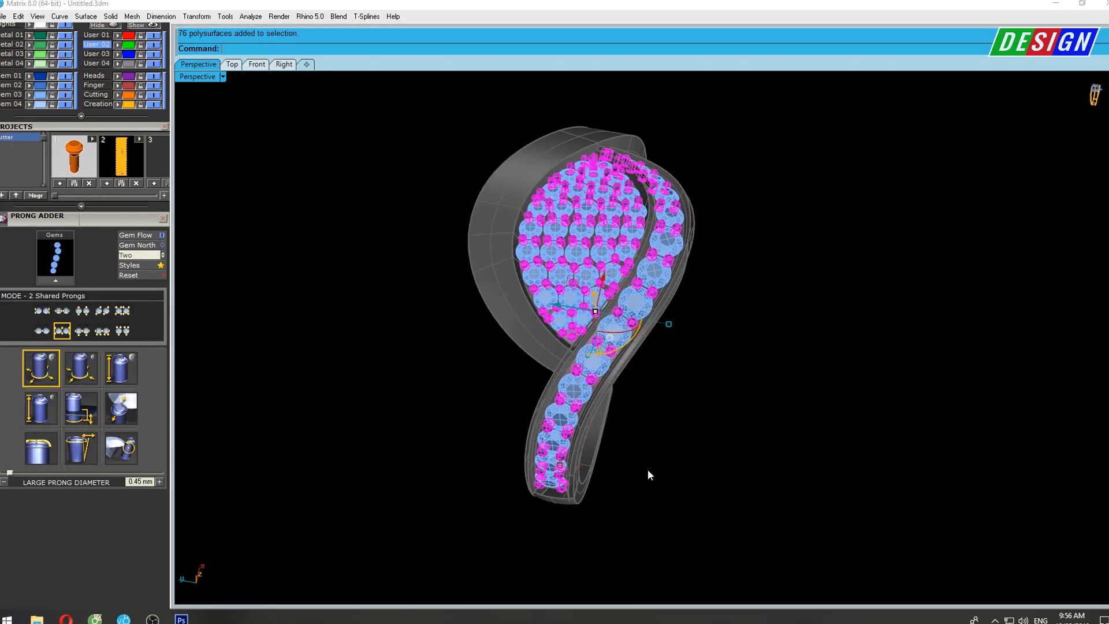
ctrl+drag(653, 471, 497, 407)
right_drag(671, 327, 617, 403)
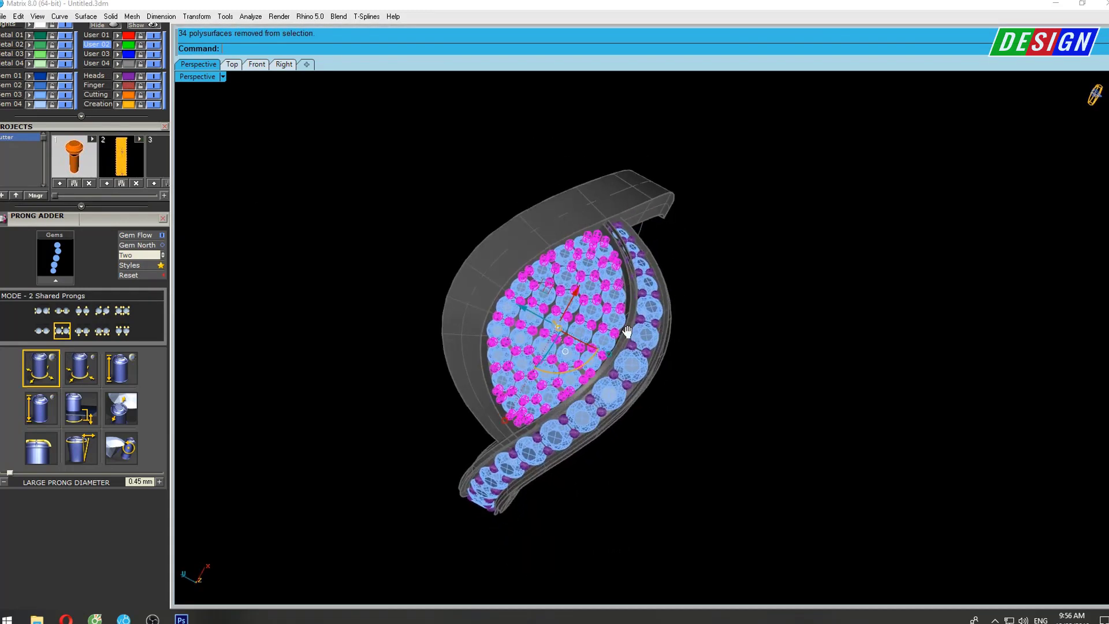
text(rg)
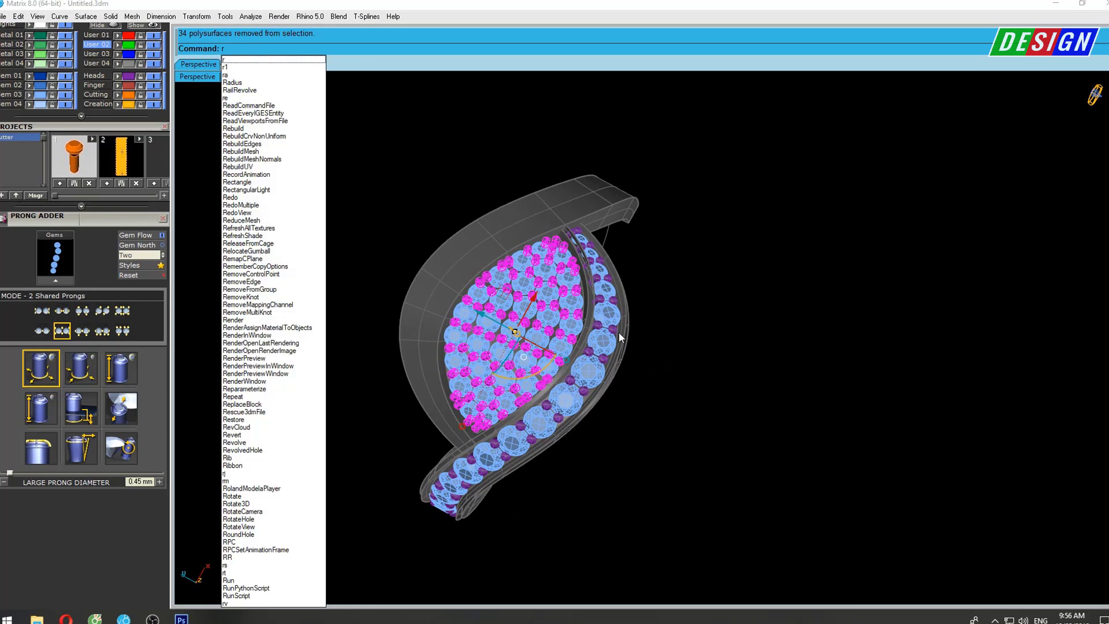
key(BackSpace)
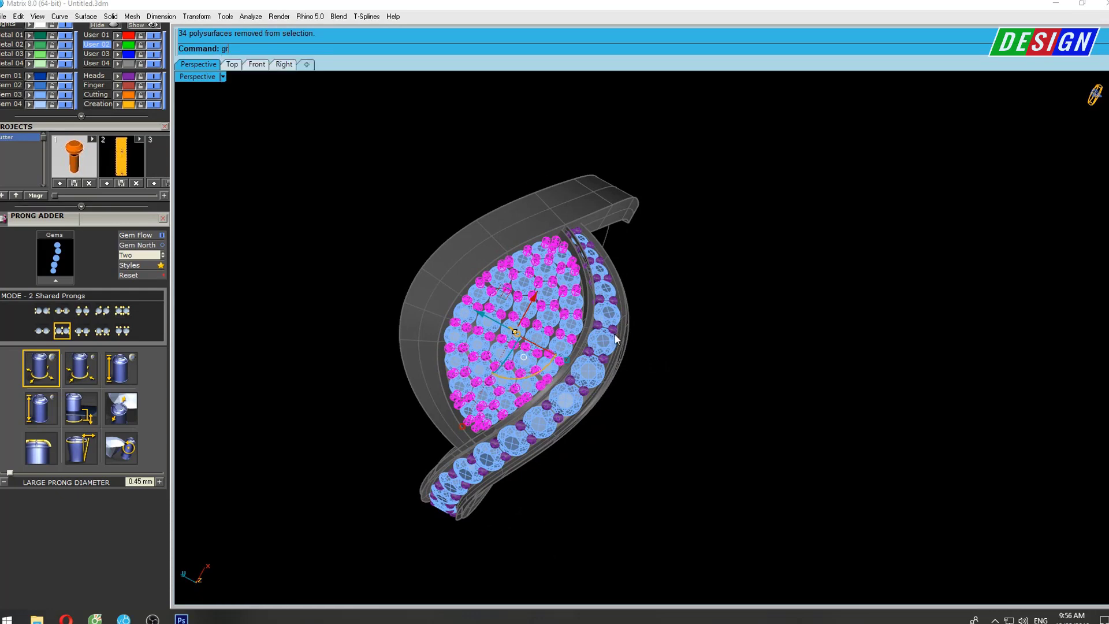
click(243, 98)
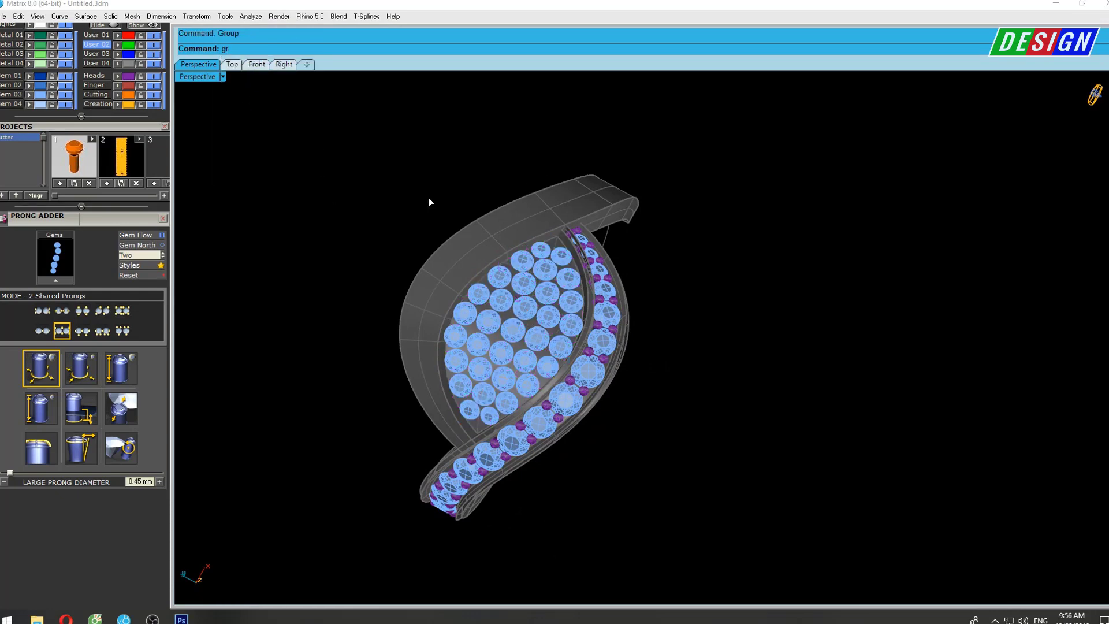
mouse_move(428, 203)
right_down()
mouse_move(660, 359)
mouse_move(613, 307)
mouse_move(585, 337)
mouse_move(659, 425)
right_up()
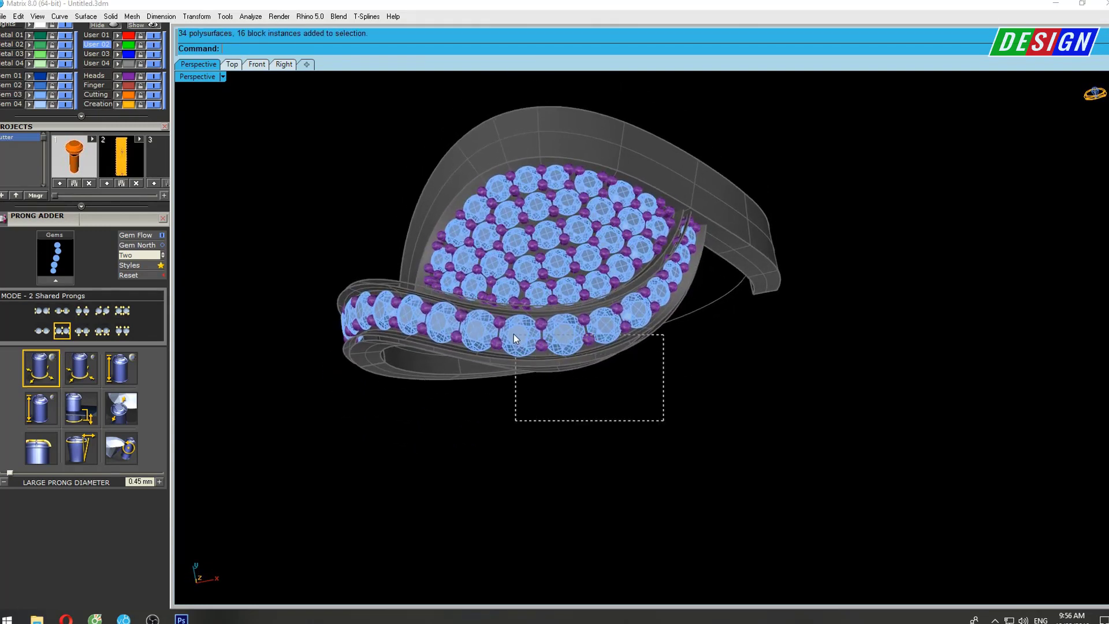
Unlock the locked ring body and gems so they show again.
drag(516, 338, 516, 338)
mouse_move(643, 322)
right_down()
mouse_move(854, 356)
mouse_move(730, 358)
mouse_move(729, 241)
right_up()
text(lockSelected)
key(Return)
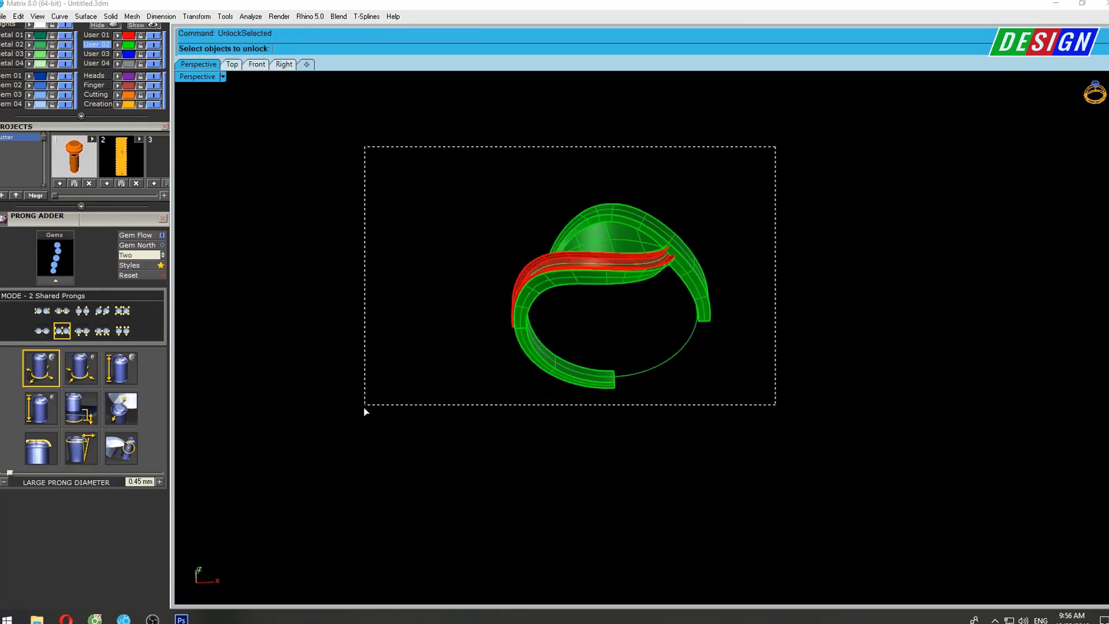
drag(364, 406, 364, 407)
key(Return)
Briefly reveal the hidden reference image and surface, then hide them again.
right_drag(728, 368, 743, 332)
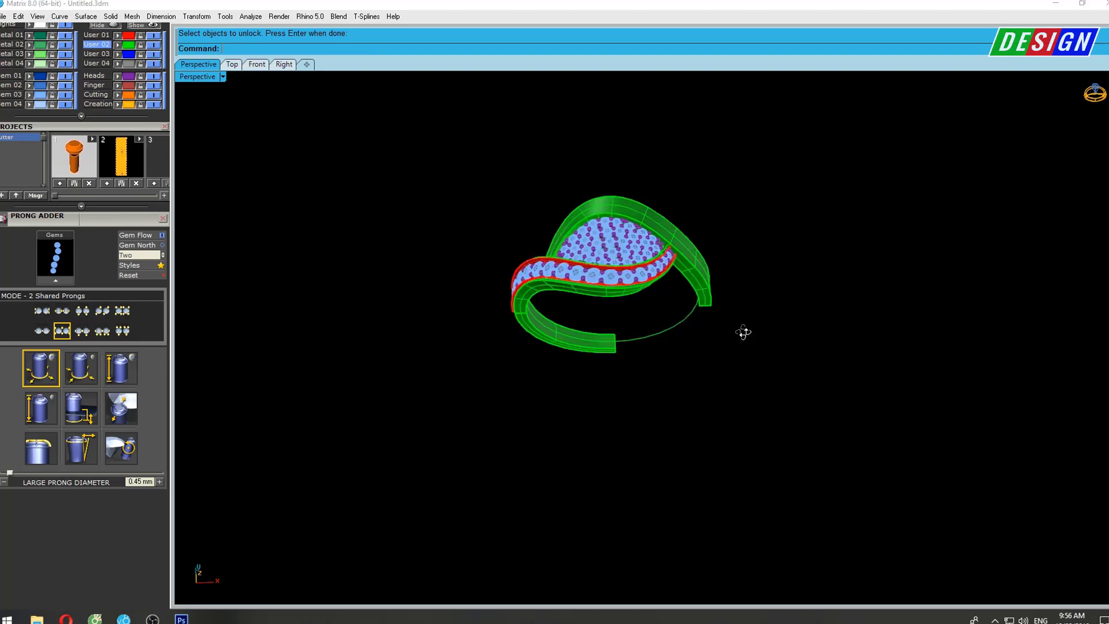
right_drag(710, 298, 668, 302)
key(ctrl+shift+h)
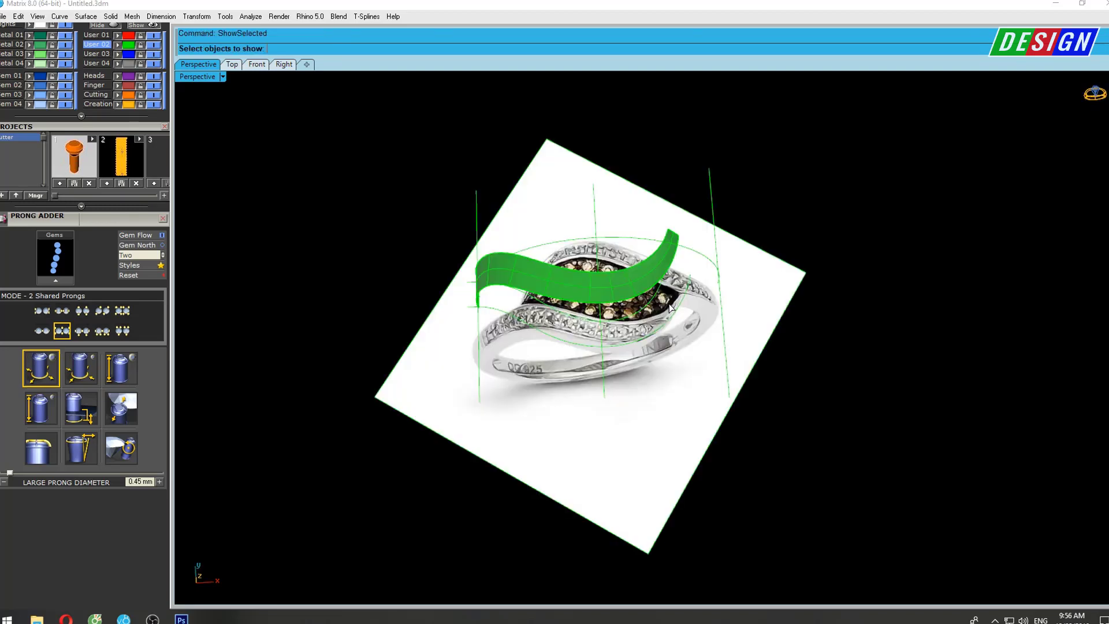
key(Return)
Zoom the Perspective view onto the rail's lower end.
right_drag(625, 302, 668, 314)
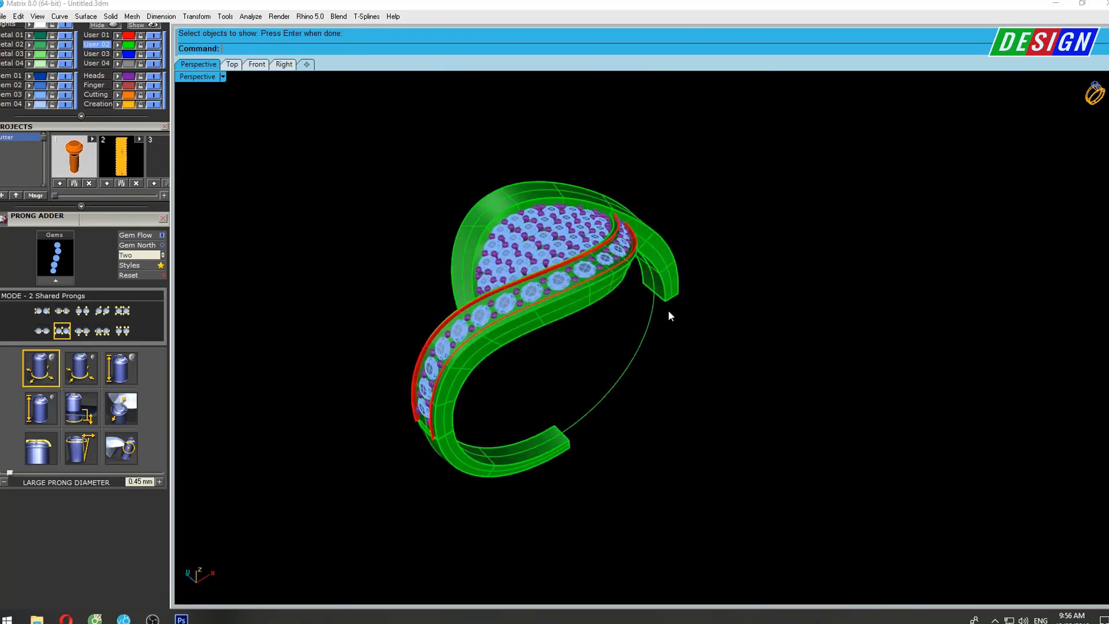
scroll(564, 416, up, 3)
scroll(563, 329, up, 5)
scroll(628, 358, up, 2)
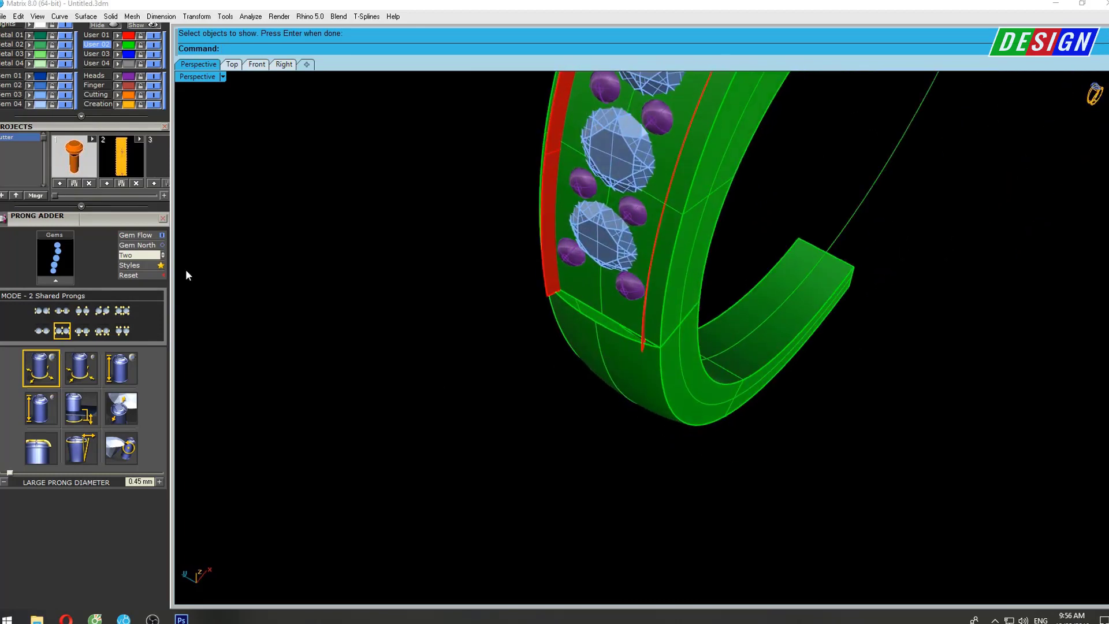
scroll(136, 124, up, 1)
scroll(138, 116, up, 3)
scroll(145, 87, up, 2)
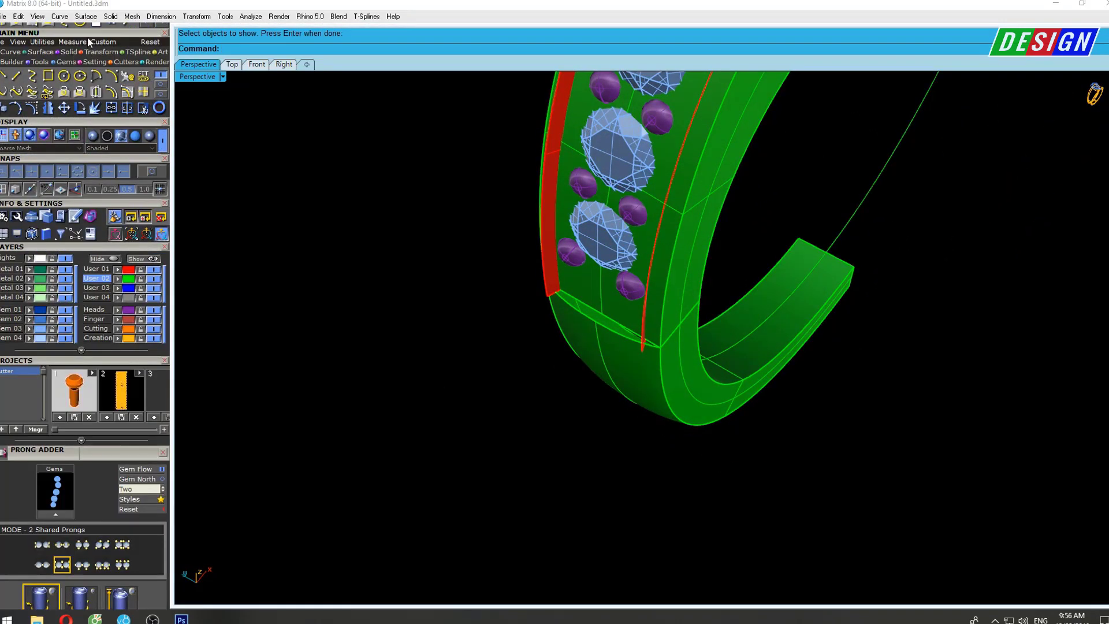
Duplicate the band edge at the gem rail's lower end.
scroll(89, 42, up, 1)
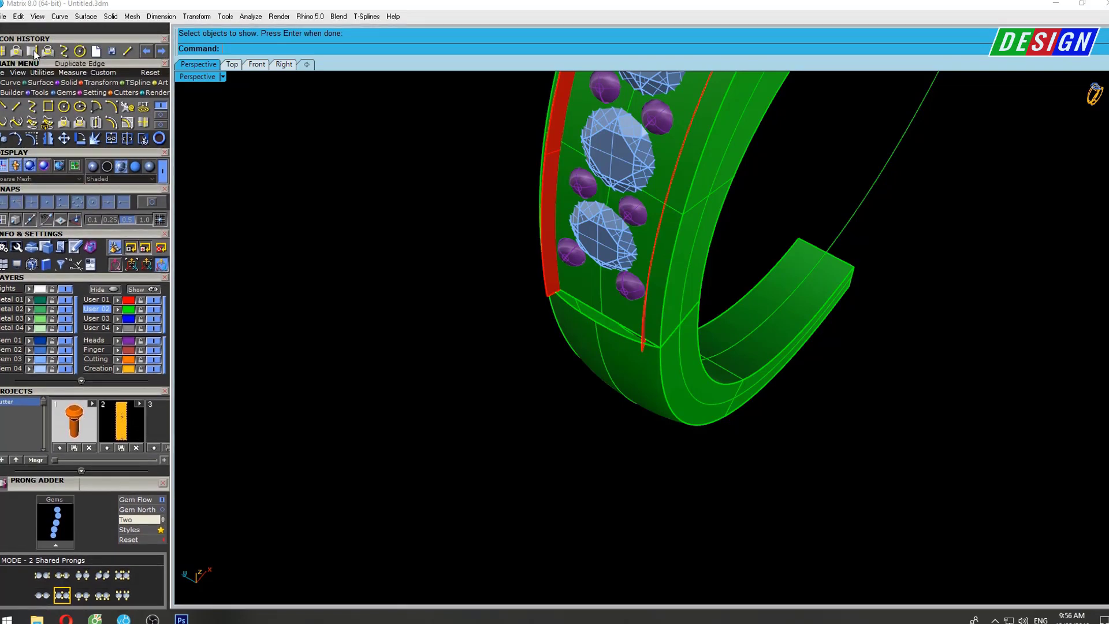
click(33, 52)
click(615, 333)
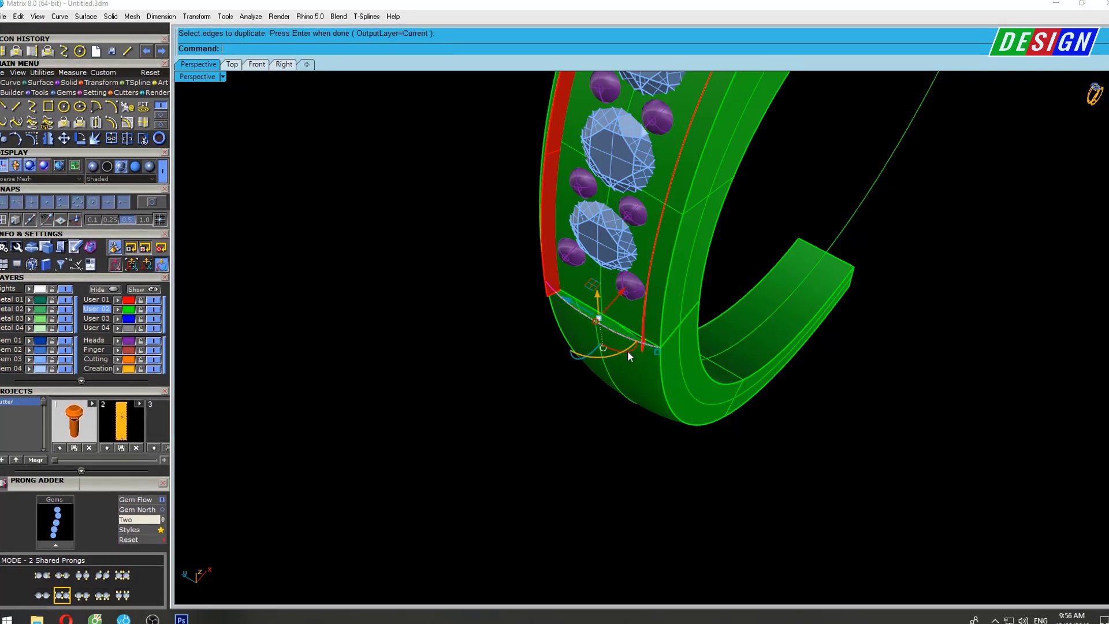
mouse_move(627, 351)
right_down()
mouse_move(625, 327)
mouse_move(605, 351)
right_up()
Start a Sweep2 using the gem rail's two surface edges as rails.
text(sw)
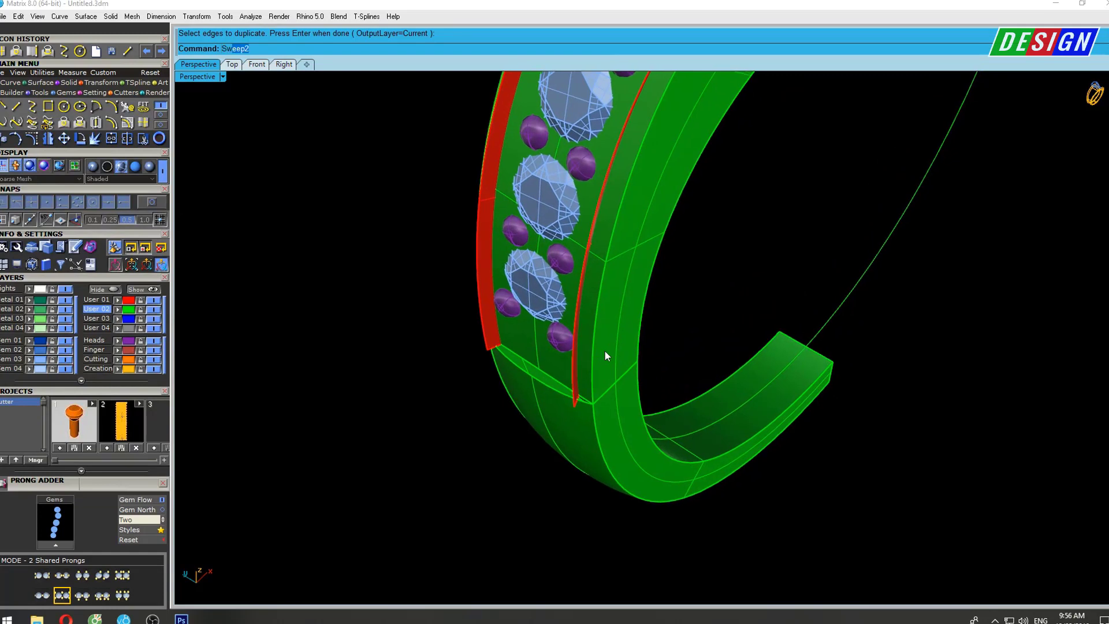
key(Return)
click(592, 365)
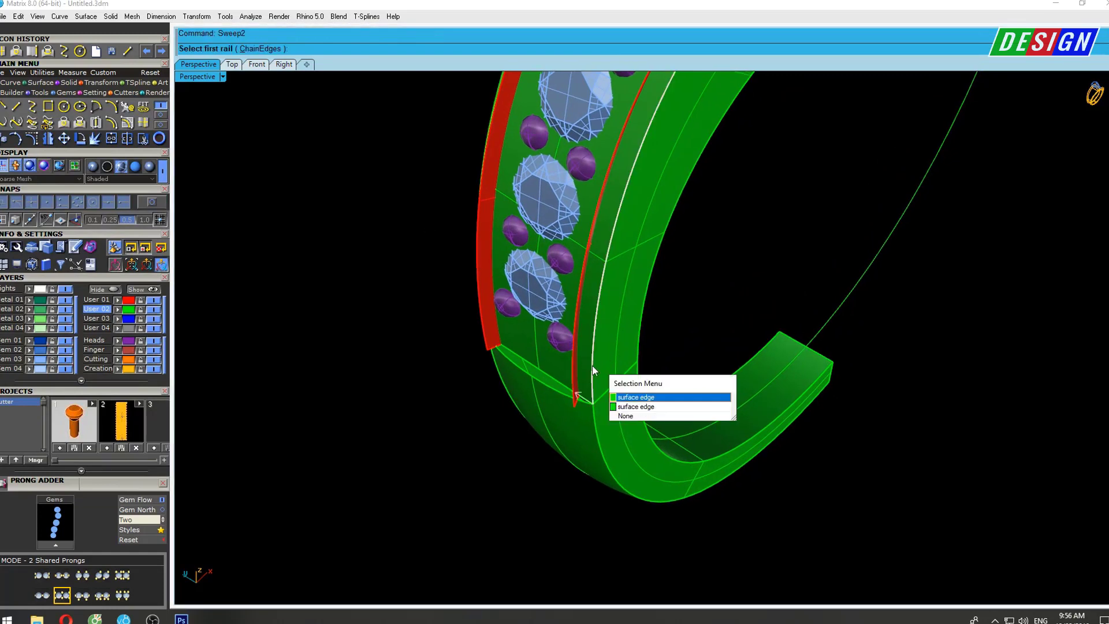
click(632, 398)
right_drag(532, 361, 501, 365)
click(504, 357)
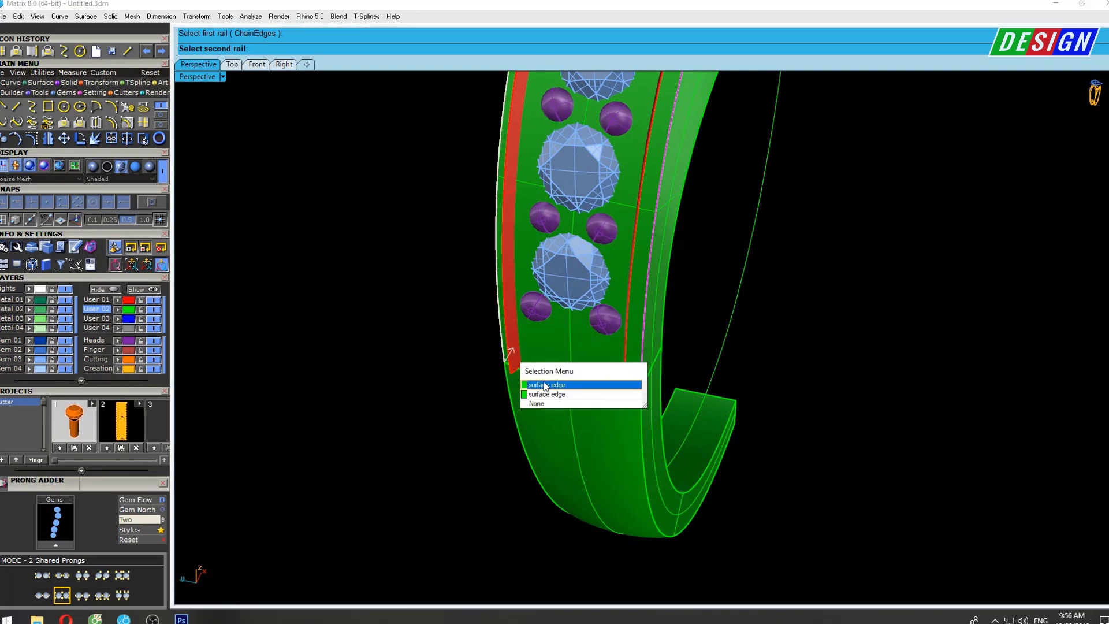
click(561, 384)
Pick the rail-end cross-section curve and build the swept surface.
click(574, 390)
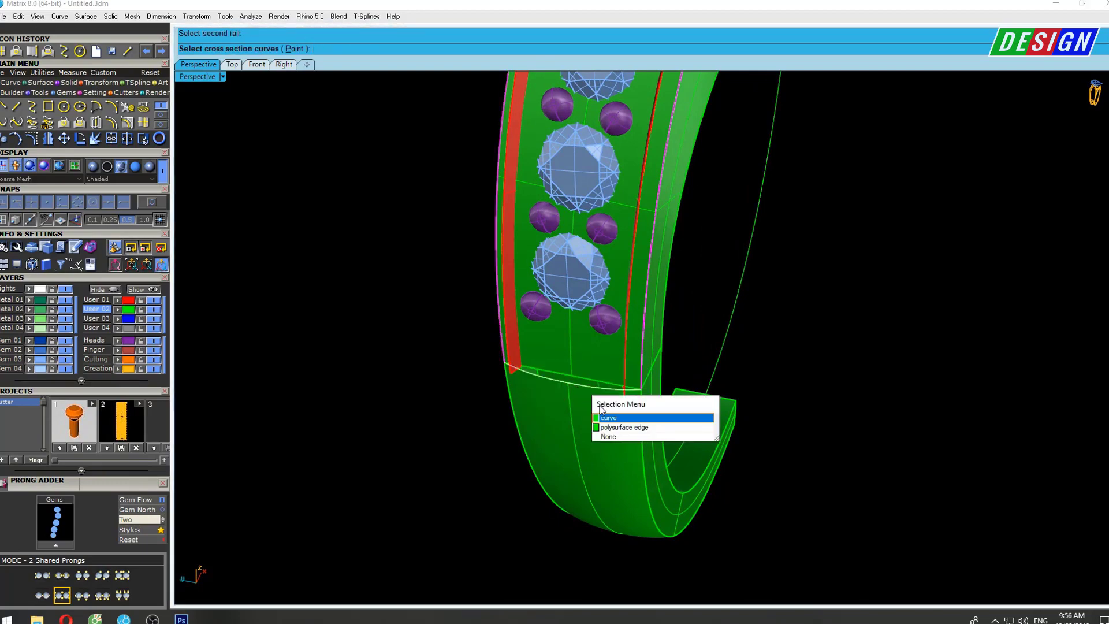
click(608, 419)
right_drag(608, 419, 770, 401)
scroll(771, 398, up, 4)
key(Return)
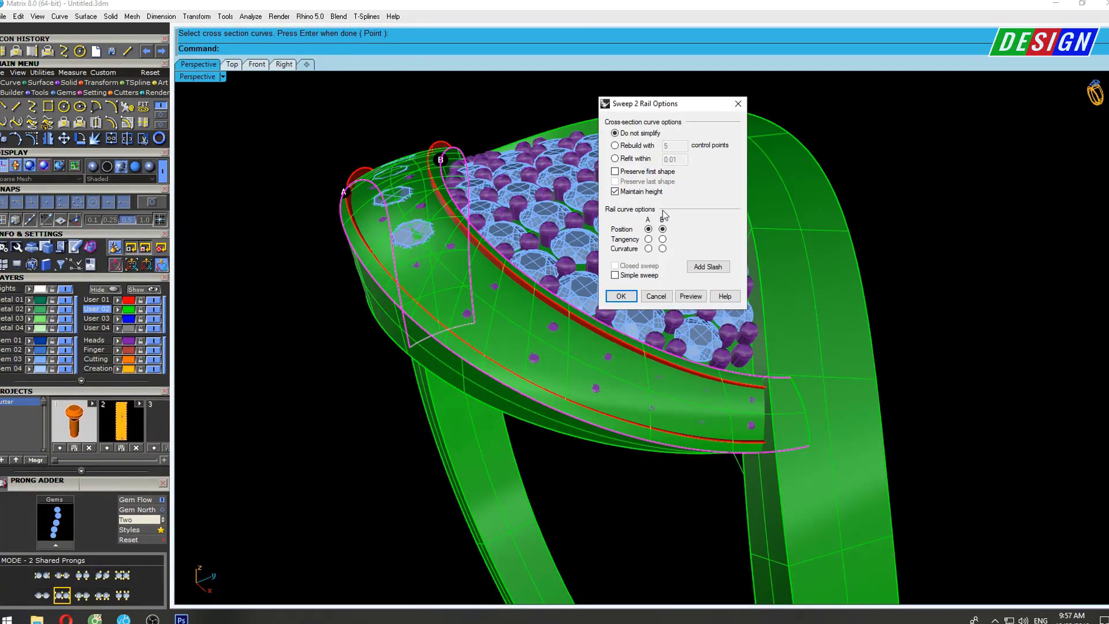
click(620, 296)
Delete the old rail-end surface and select the new swept surface.
mouse_move(620, 295)
right_down()
mouse_move(708, 297)
mouse_move(730, 316)
mouse_move(778, 230)
right_up()
scroll(713, 346, up, 4)
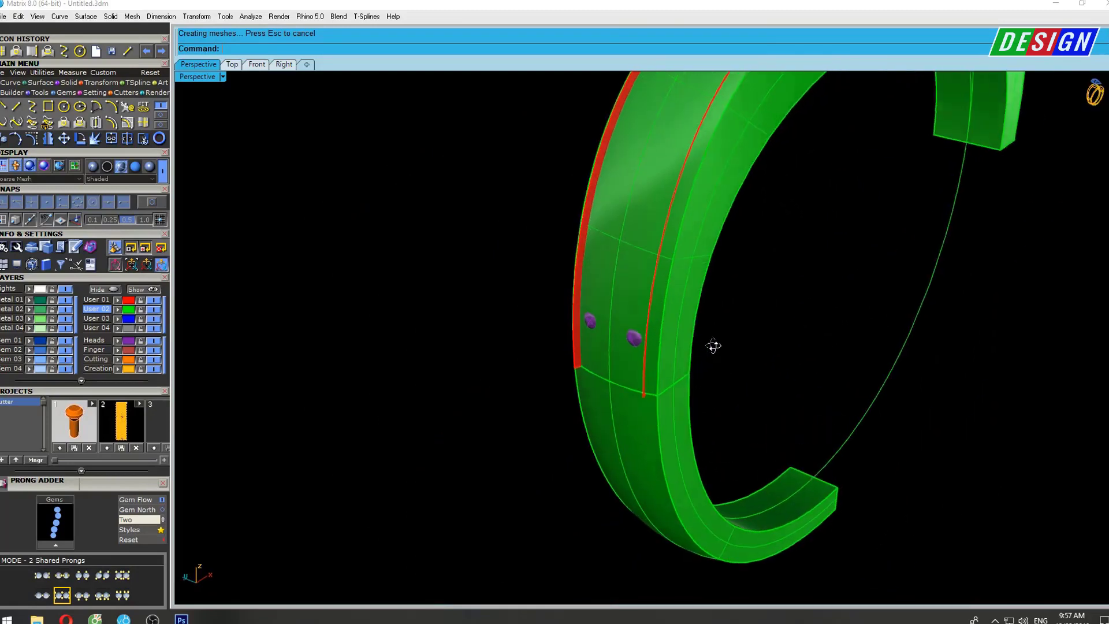
scroll(687, 359, up, 3)
scroll(545, 378, down, 1)
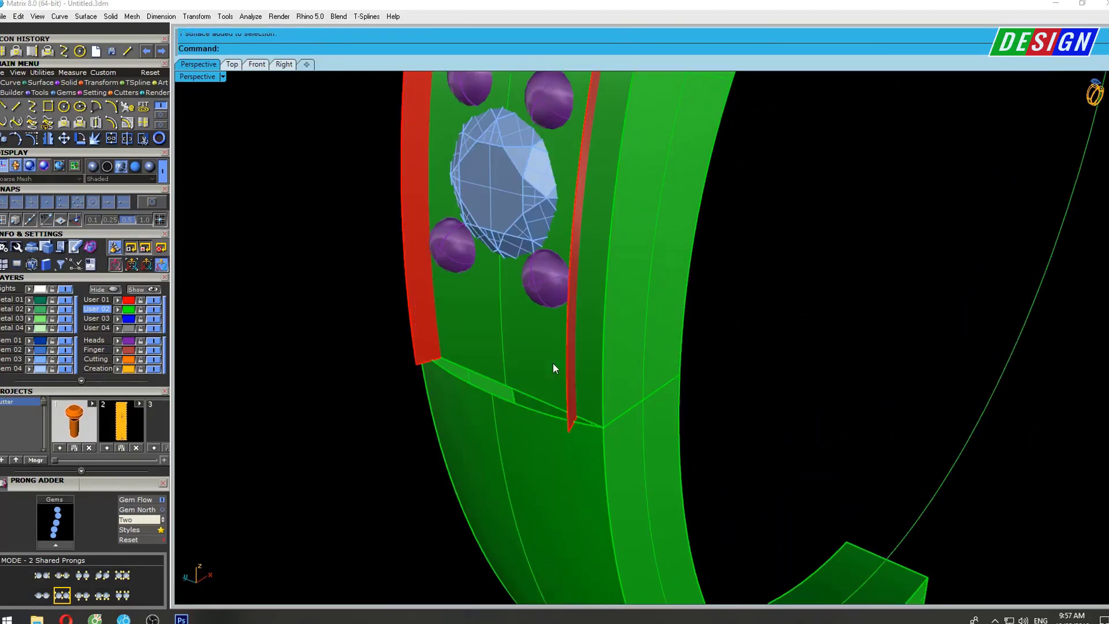
click(552, 363)
scroll(549, 381, up, 2)
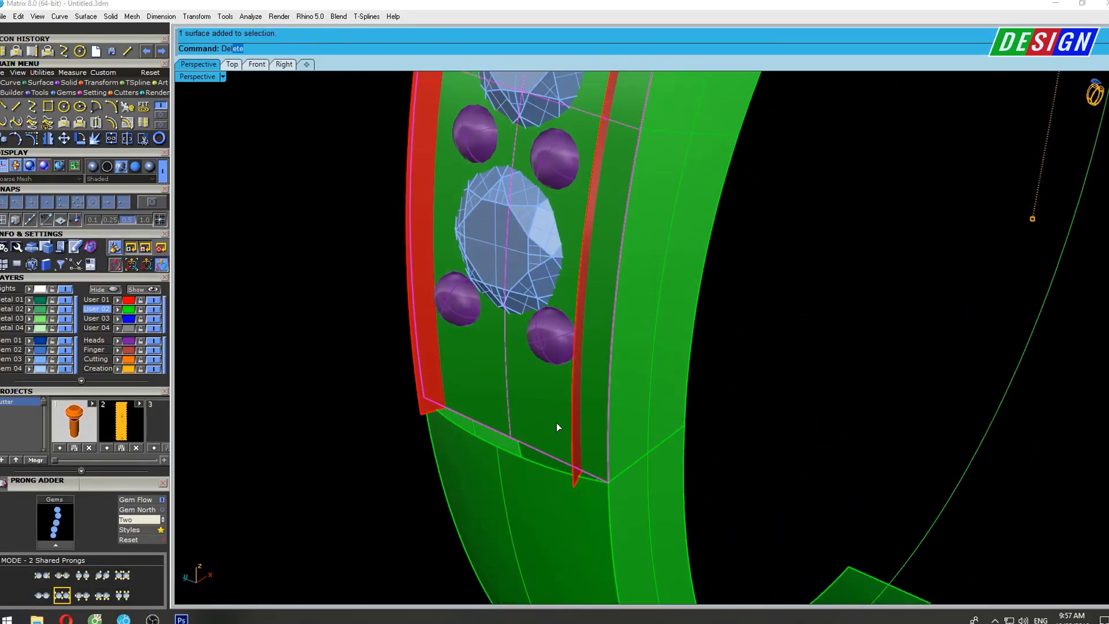
key(Delete)
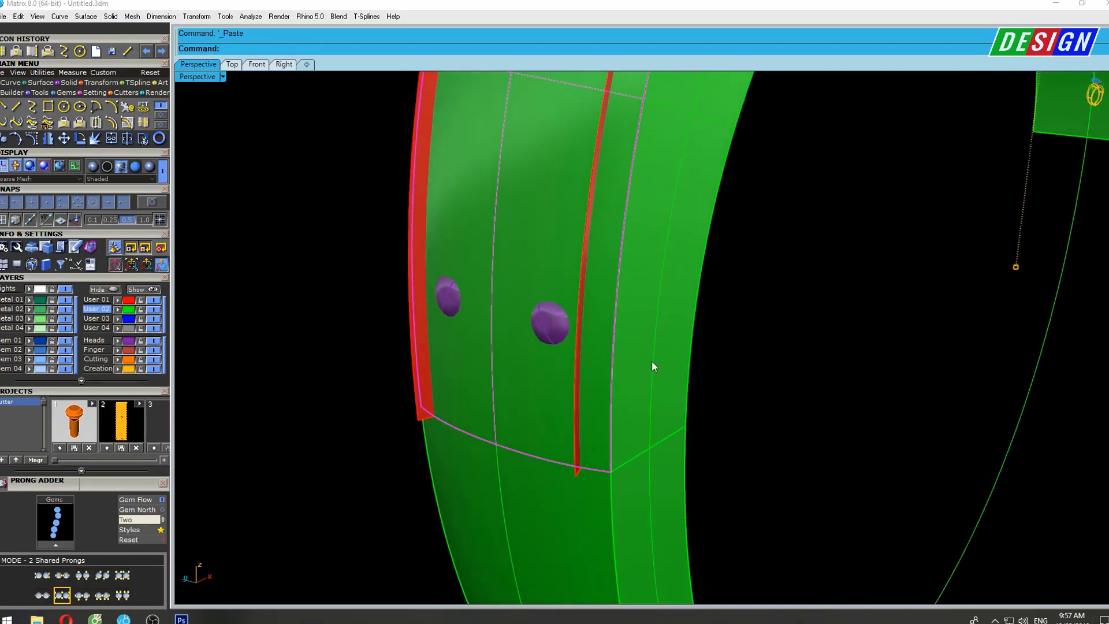
click(652, 360)
scroll(664, 312, down, 3)
scroll(673, 275, up, 2)
scroll(611, 429, up, 2)
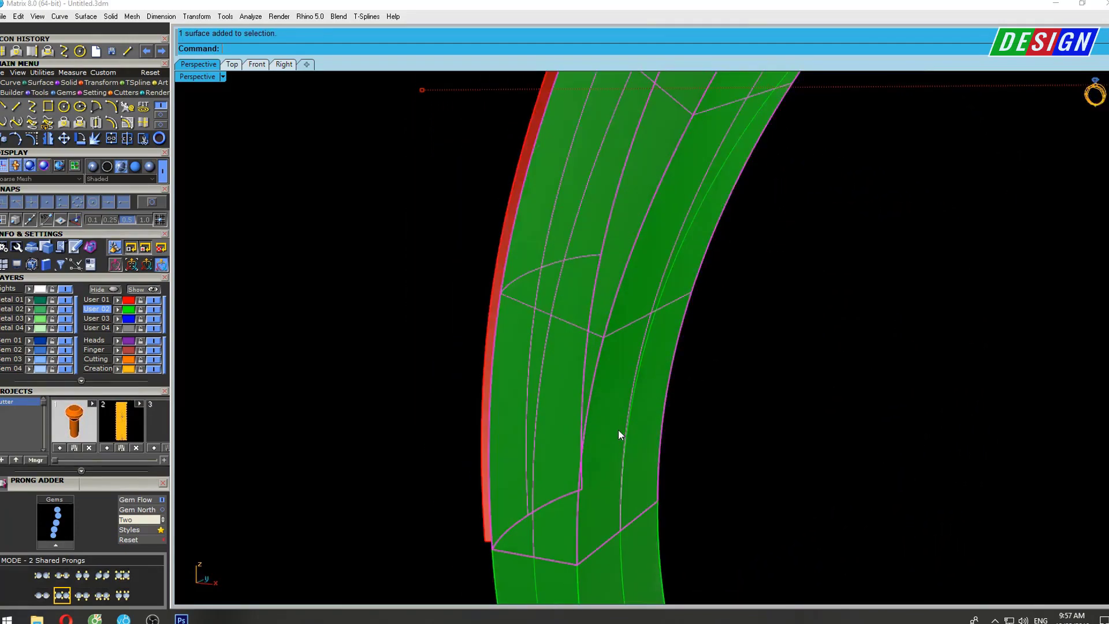
Maximize the Front view and show control points on the rail.
mouse_move(618, 430)
right_down()
mouse_move(760, 378)
mouse_move(871, 399)
right_up()
scroll(702, 369, down, 3)
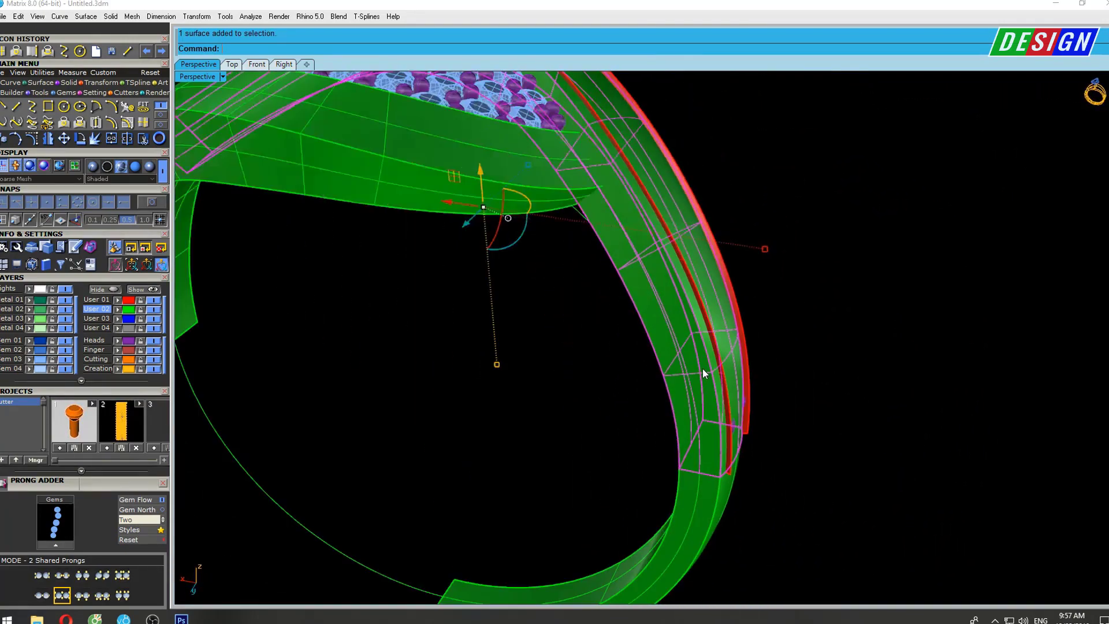
scroll(678, 319, down, 2)
key(ctrl+F2)
scroll(488, 317, up, 3)
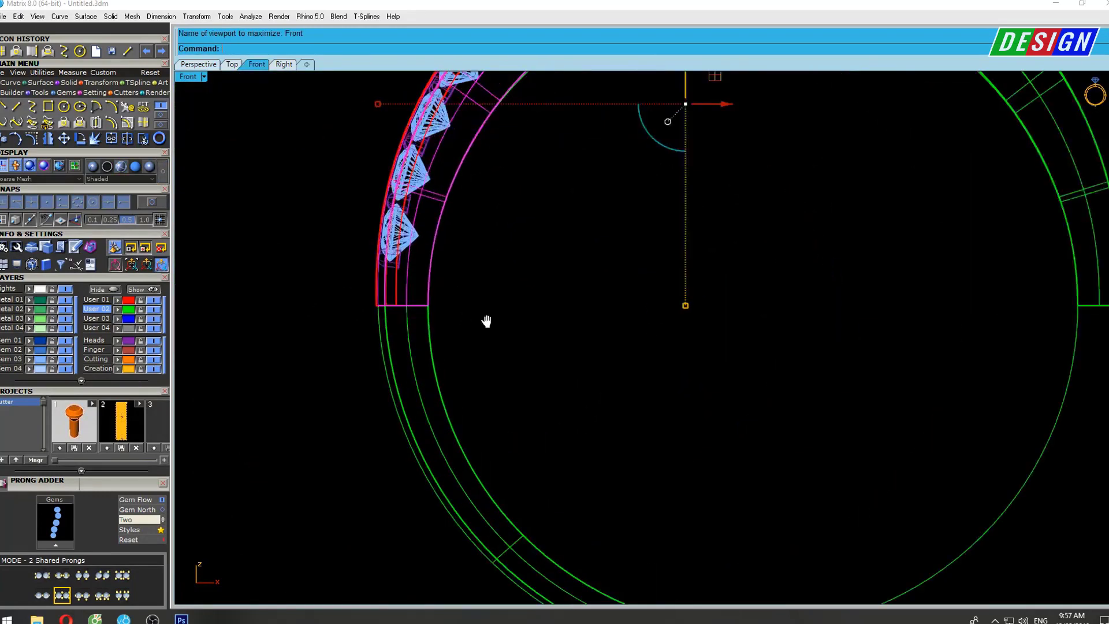
scroll(452, 359, up, 2)
key(F10)
scroll(420, 324, up, 2)
Window-select the rail-end control points and level them with SetPt.
drag(410, 301, 607, 360)
right_drag(569, 297, 538, 405)
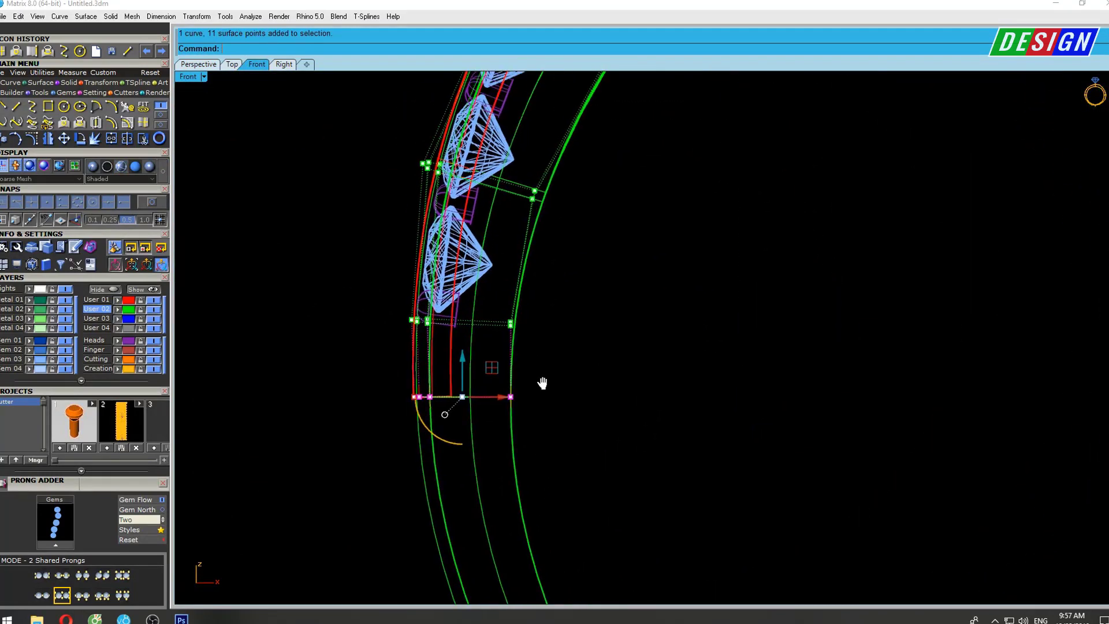
text(setMaximizedViewport)
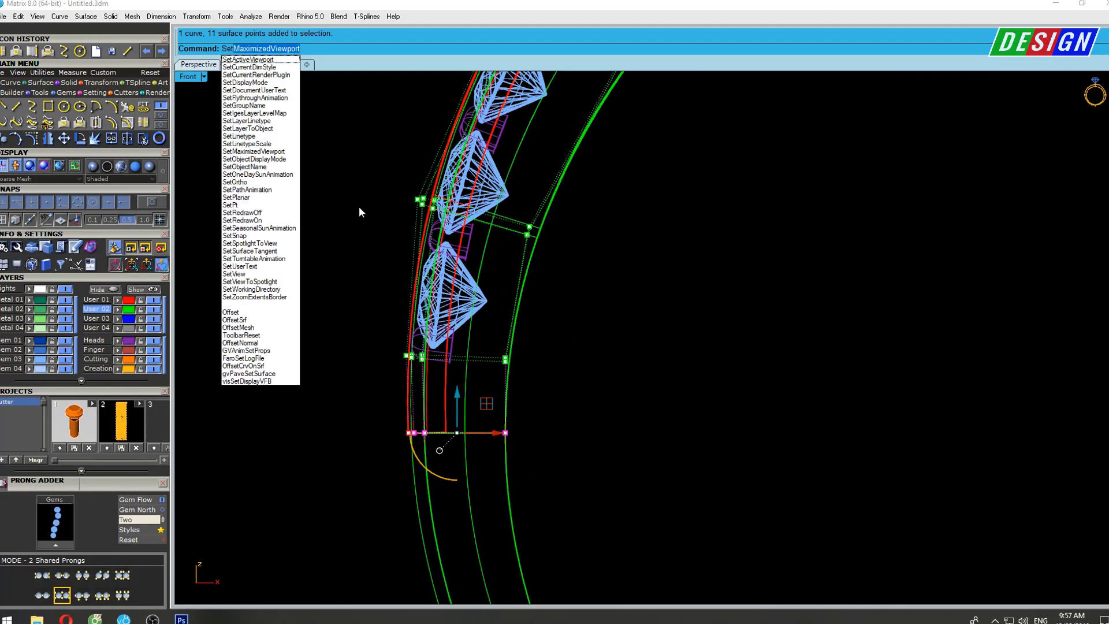
click(242, 206)
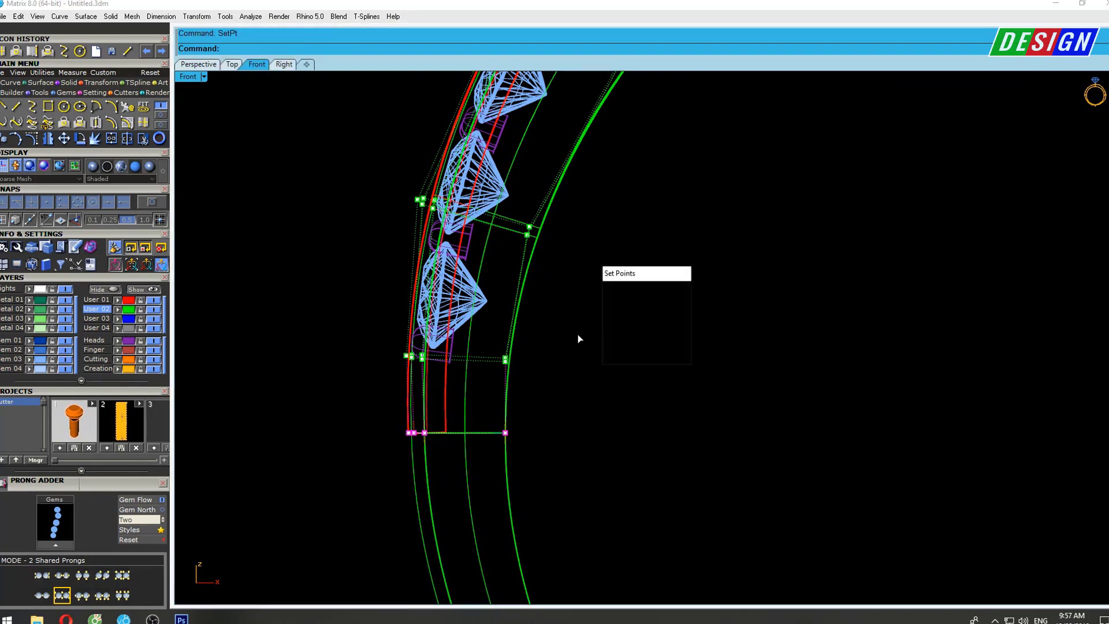
click(634, 353)
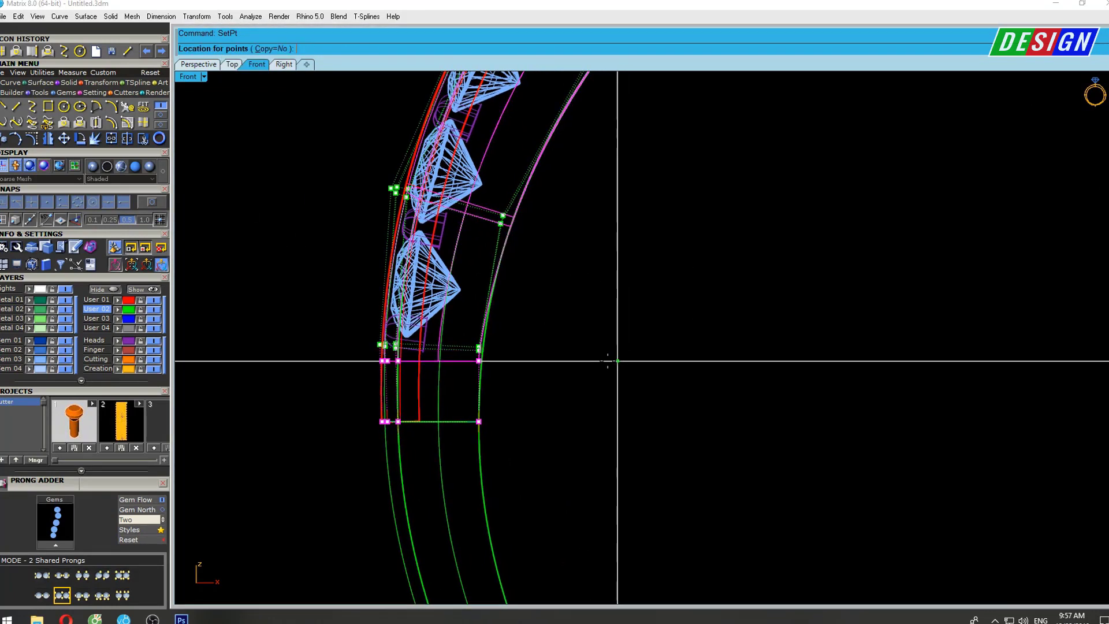
mouse_move(613, 359)
right_down()
mouse_move(575, 336)
mouse_move(590, 376)
right_up()
scroll(594, 329, down, 5)
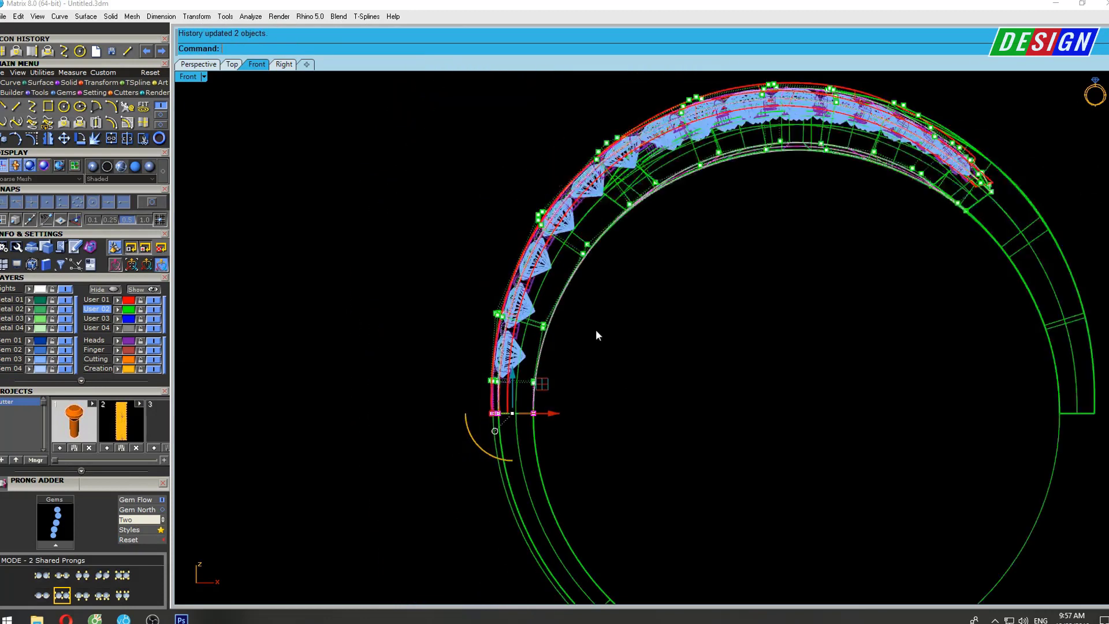
scroll(586, 303, up, 2)
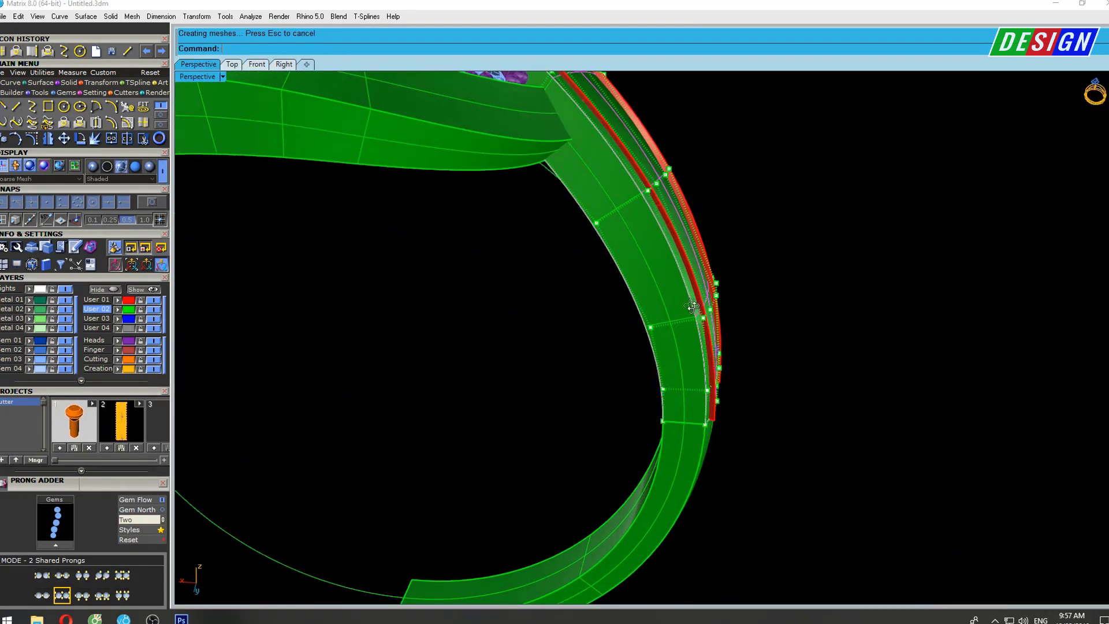
Select the ring's head polysurface and cap its open ends.
right_drag(676, 416, 820, 378)
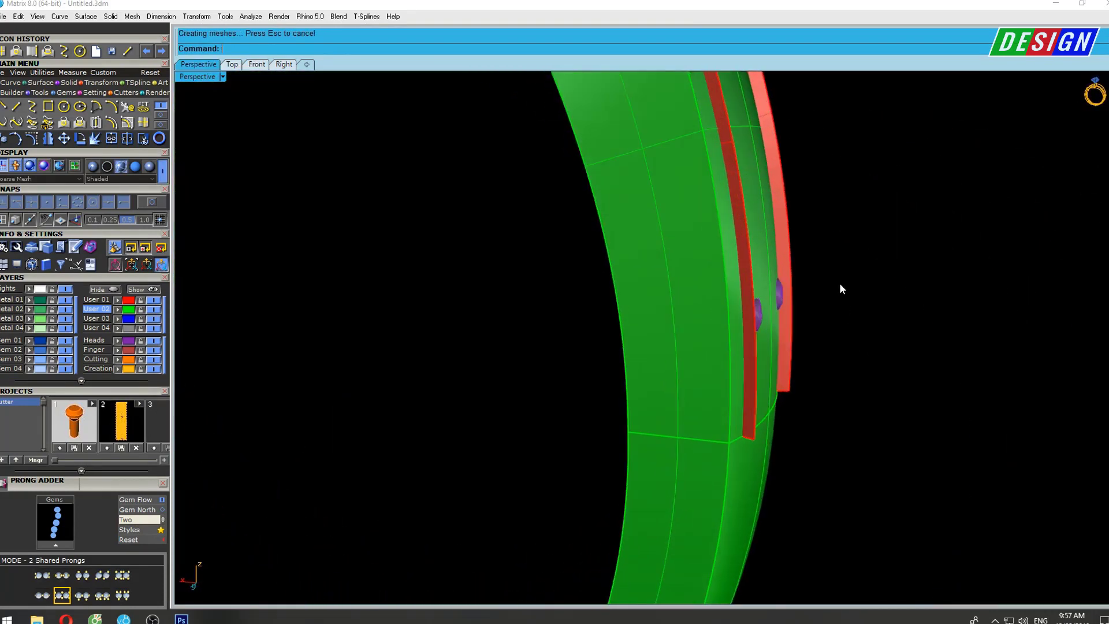
key(ctrl+a)
scroll(572, 328, down, 3)
scroll(703, 260, down, 2)
right_drag(703, 260, 697, 356)
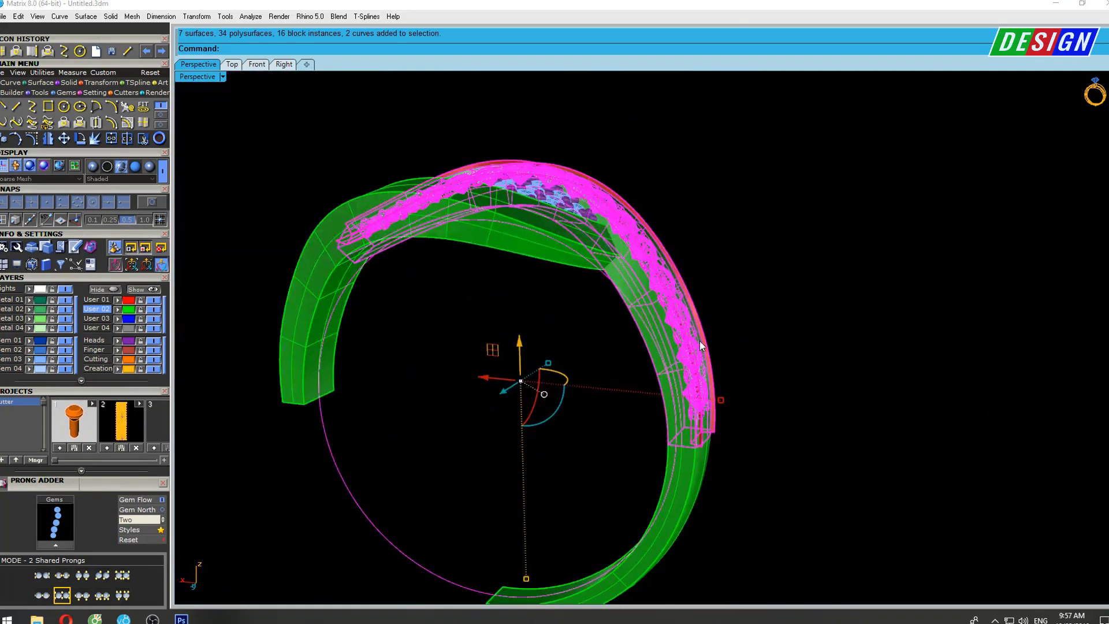
key(Escape)
click(659, 438)
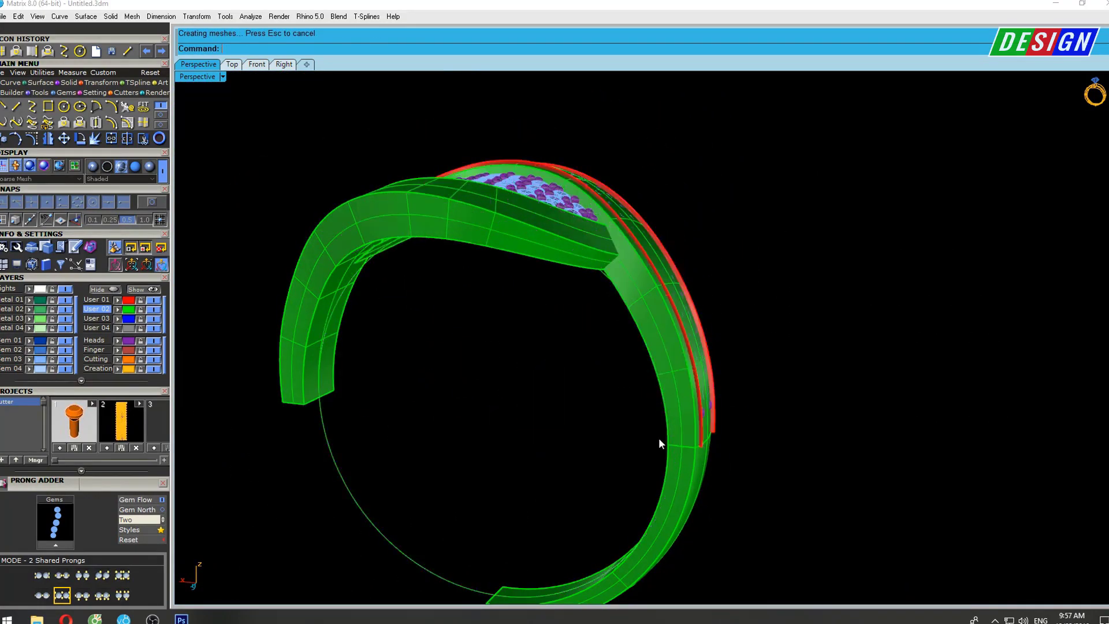
click(691, 419)
mouse_move(692, 419)
right_down()
mouse_move(666, 380)
mouse_move(704, 427)
mouse_move(604, 300)
mouse_move(632, 378)
mouse_move(590, 312)
right_up()
key(Escape)
key(Escape)
Zoom in on the band end in maximized Perspective with wireframe display.
click(614, 349)
scroll(588, 300, up, 5)
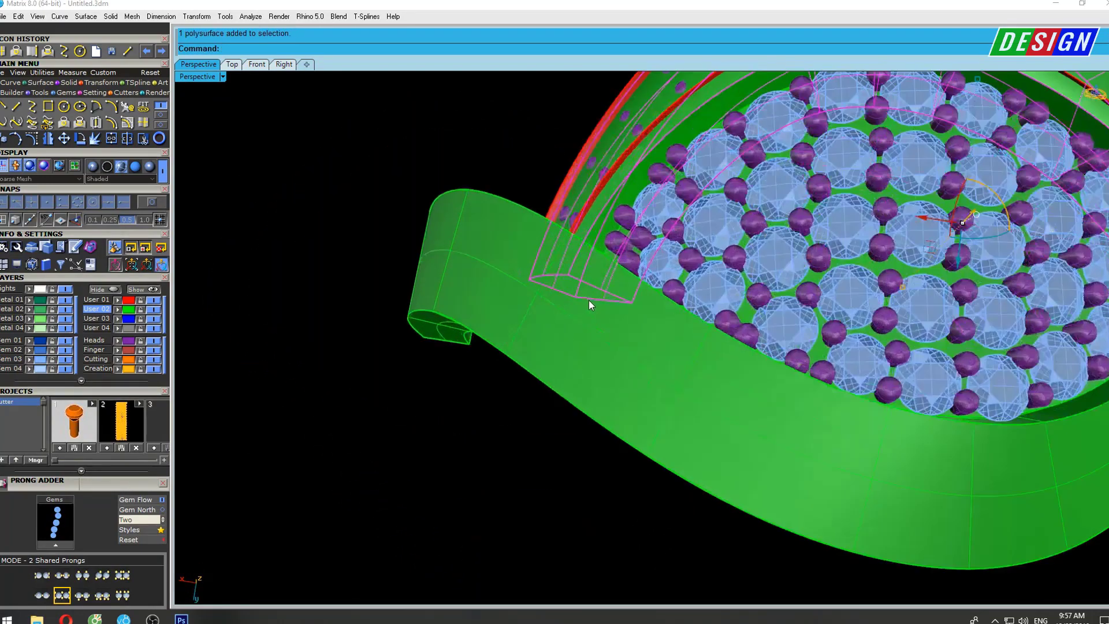
key(ctrl+F1)
scroll(574, 289, up, 2)
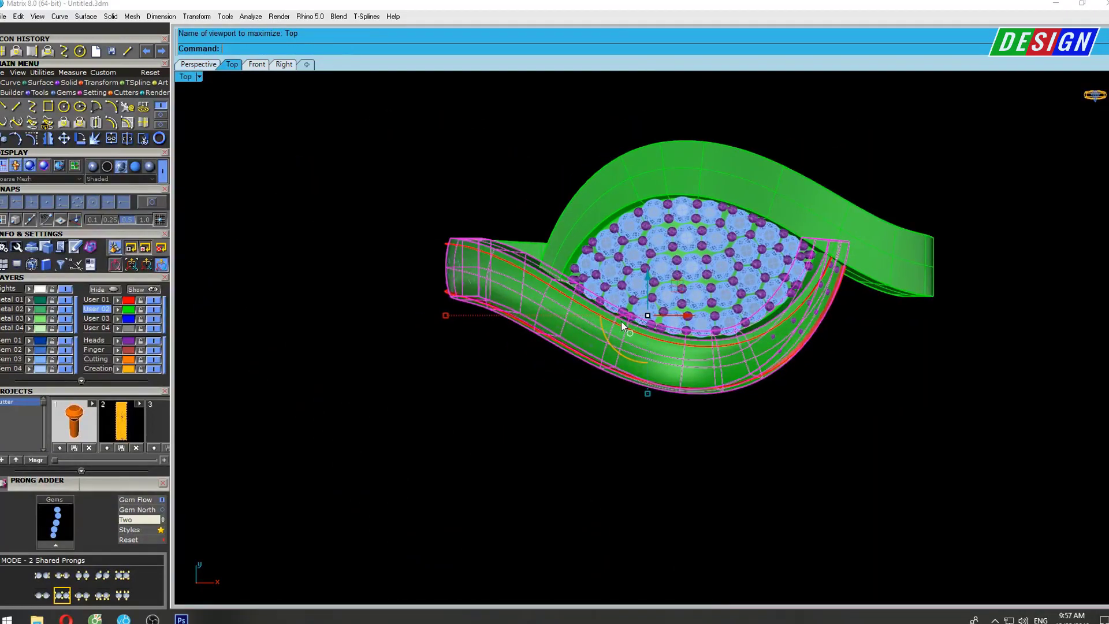
scroll(575, 288, up, 2)
scroll(809, 288, up, 1)
scroll(901, 219, up, 2)
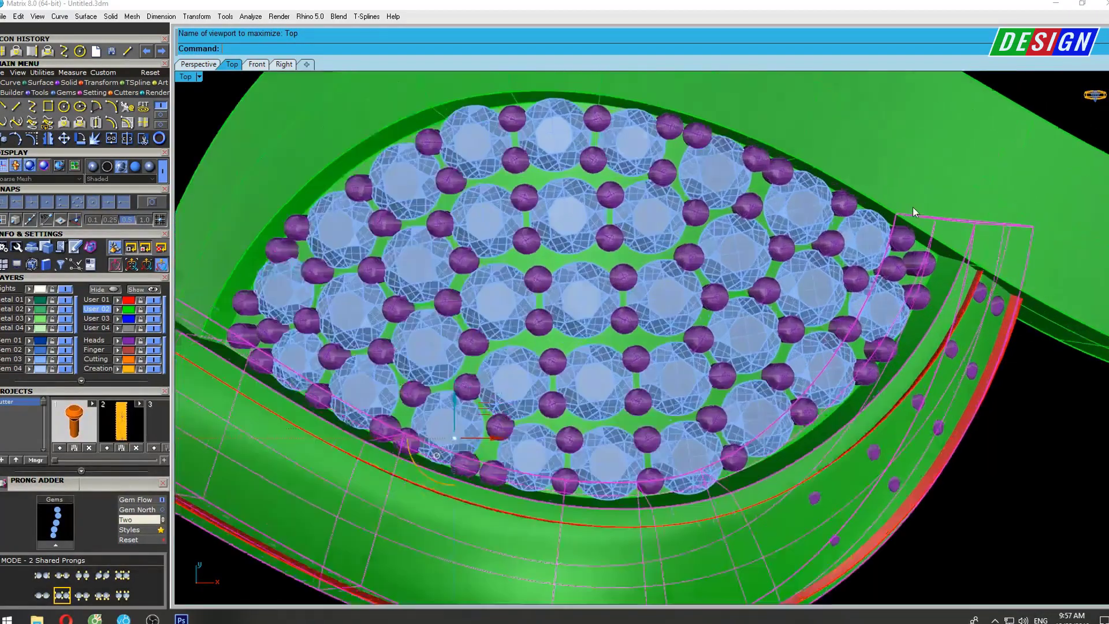
scroll(895, 242, up, 2)
scroll(875, 271, up, 1)
key(ctrl+F4)
scroll(750, 272, up, 2)
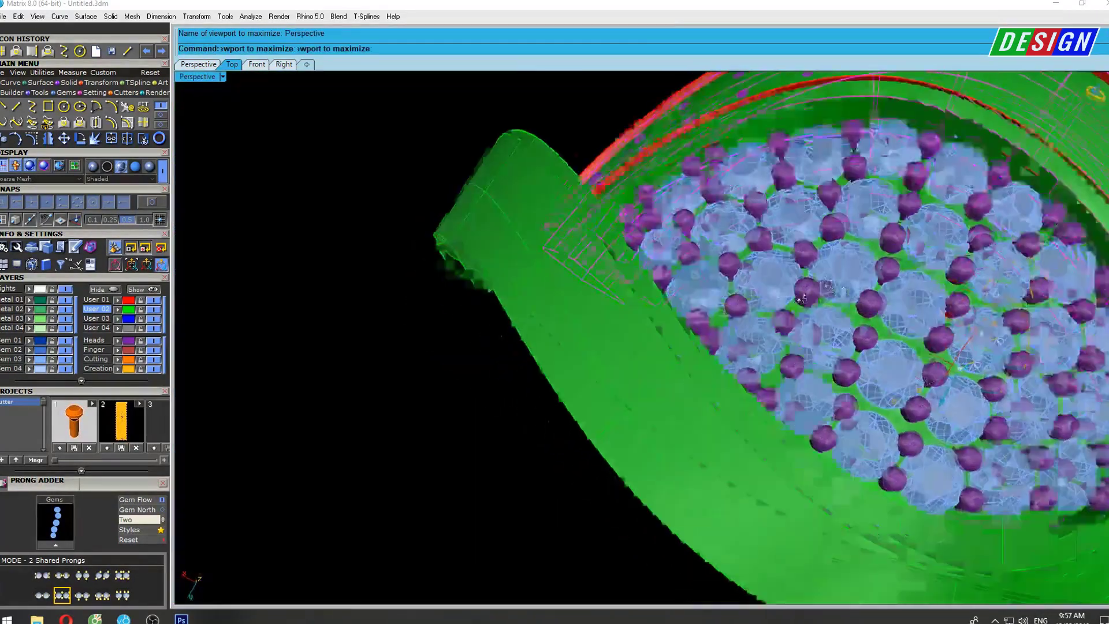
scroll(722, 272, up, 2)
scroll(704, 274, up, 2)
scroll(705, 274, up, 2)
key(ctrl+alt+w)
scroll(595, 245, up, 2)
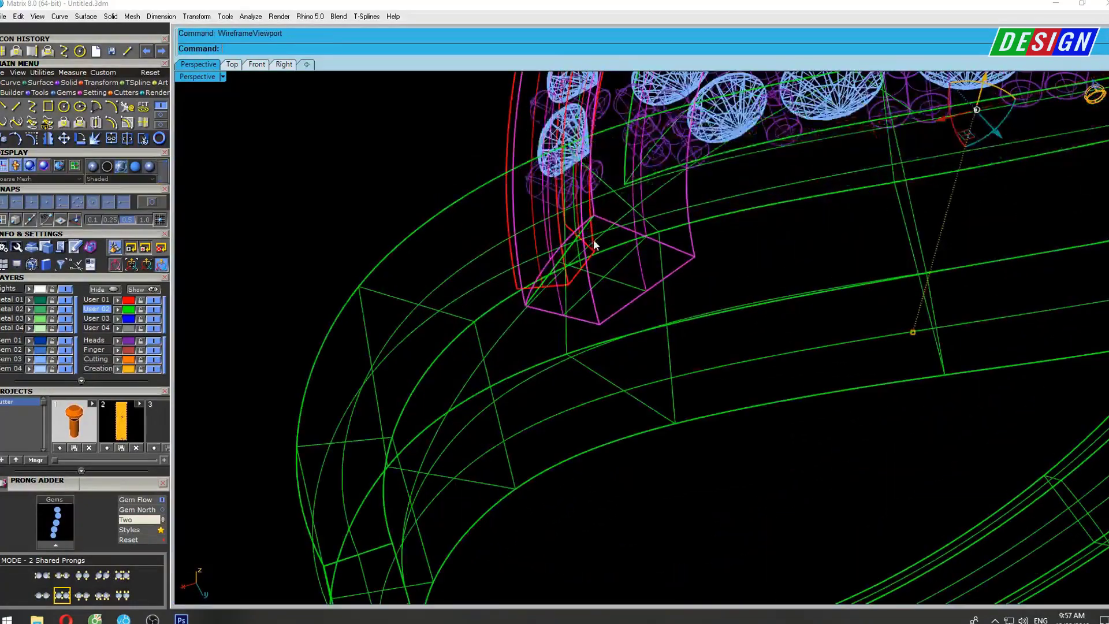
scroll(682, 248, up, 2)
scroll(693, 243, up, 2)
scroll(634, 251, up, 2)
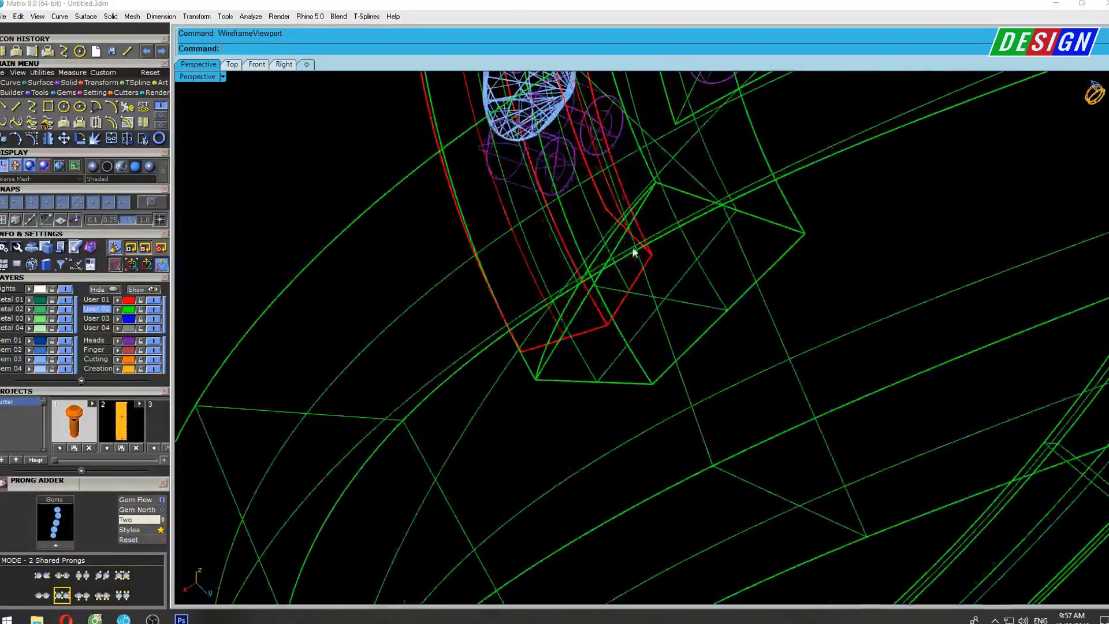
Delete the stray prong and sweep an end surface along the band edges.
click(618, 286)
key(Delete)
shift+right_drag(611, 325, 604, 337)
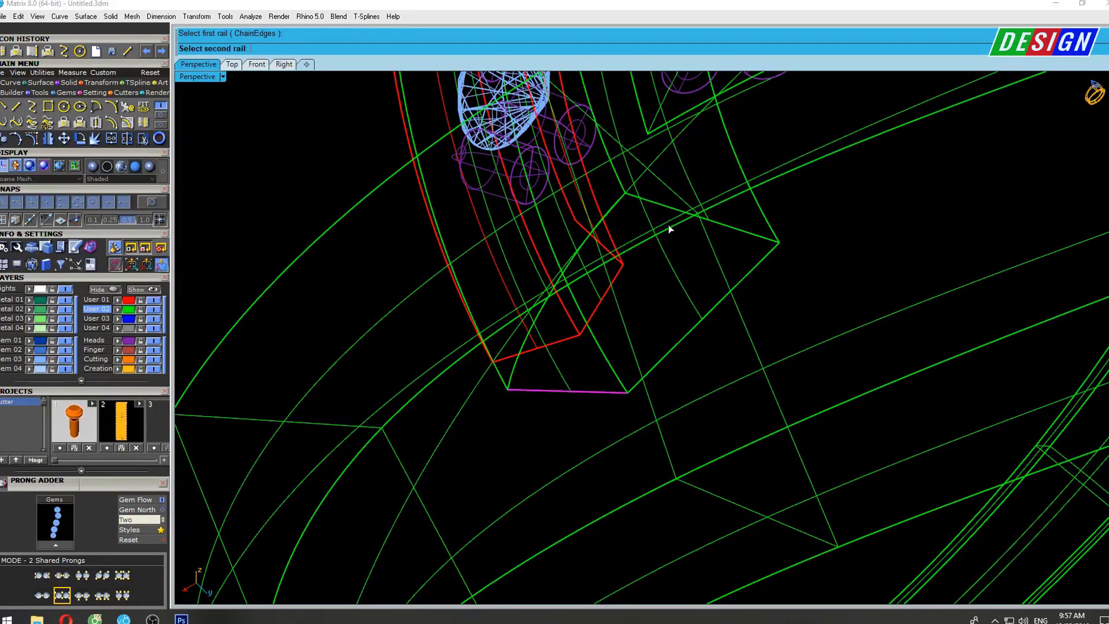
click(616, 206)
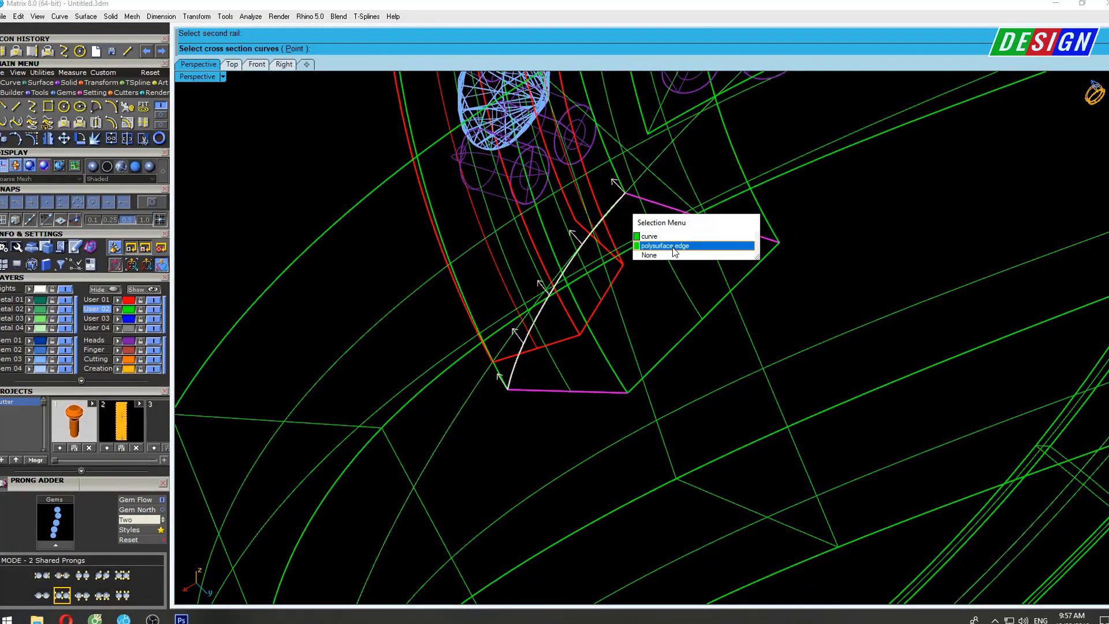
click(693, 243)
key(Return)
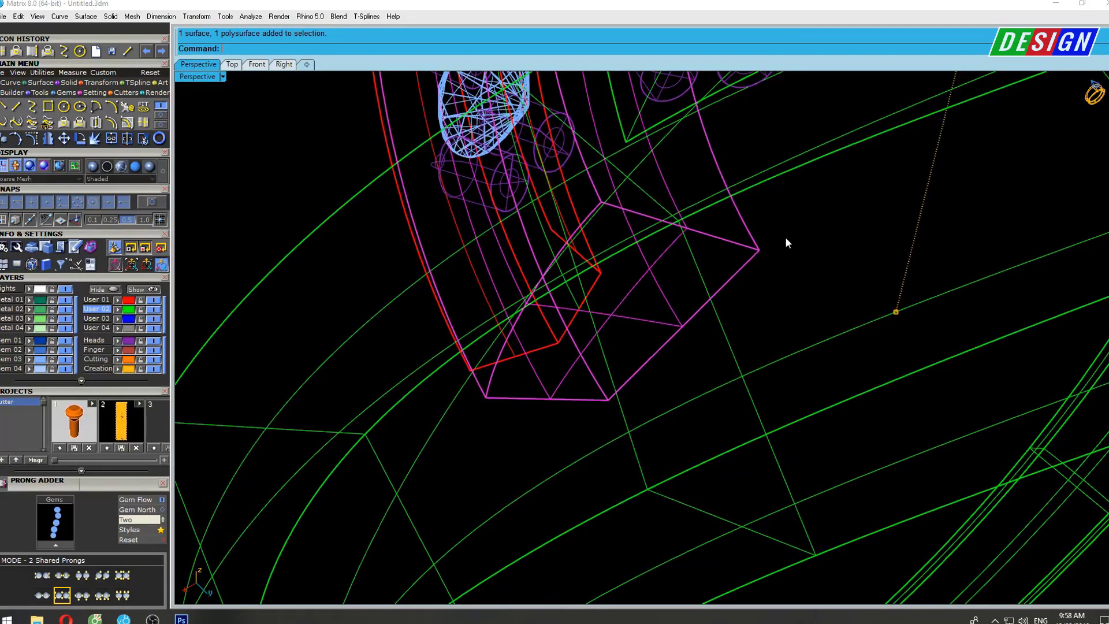
Join the end into a closed solid, shade the view, and delete the leftover curve.
key(ctrl+j)
scroll(704, 277, down, 2)
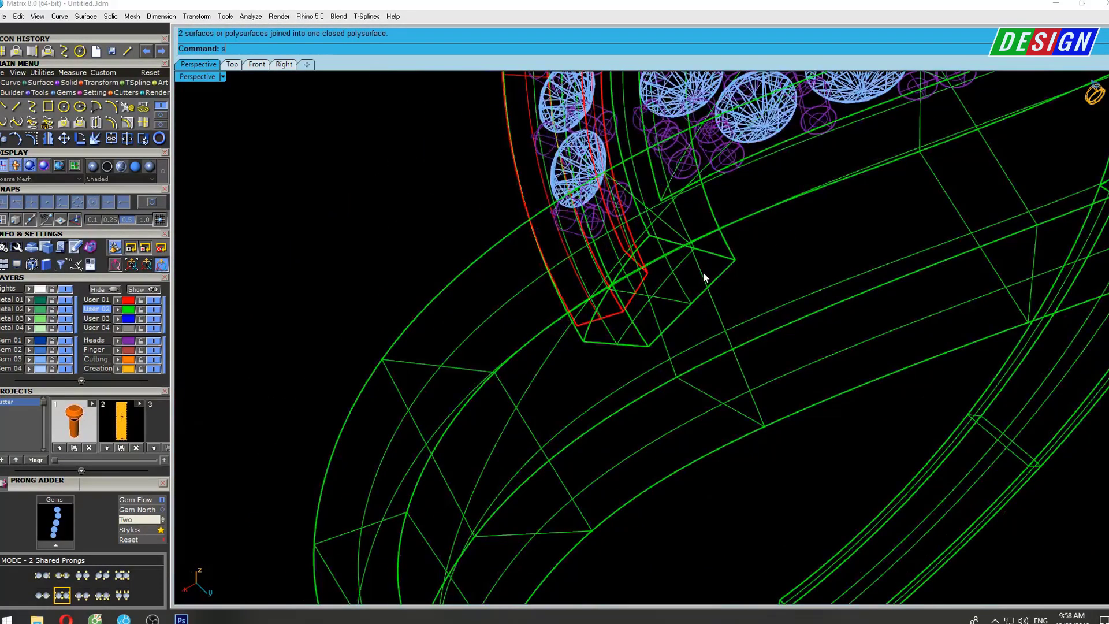
key(ctrl+alt+s)
scroll(691, 271, down, 5)
scroll(647, 219, down, 2)
scroll(678, 215, up, 3)
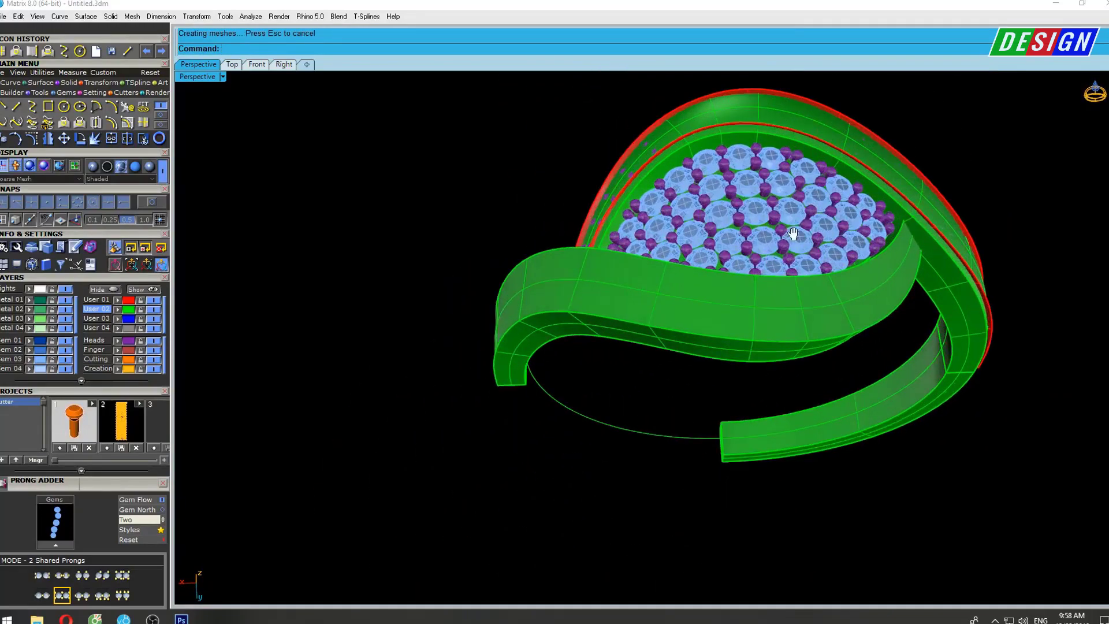
scroll(700, 355, up, 2)
click(691, 340)
key(Delete)
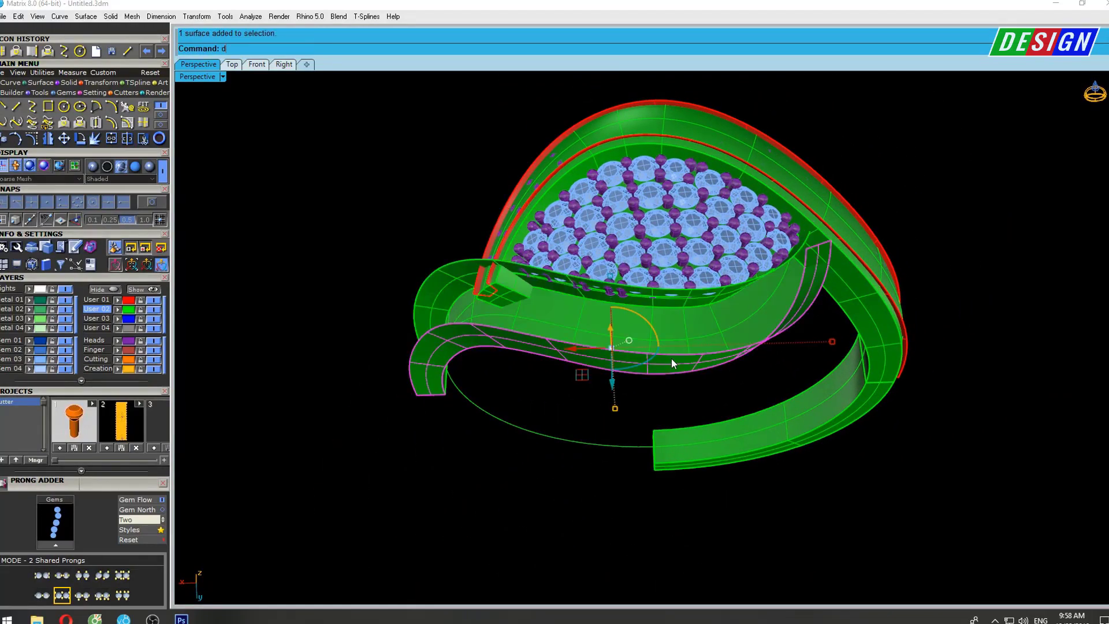
Delete the leftover guide circle and the spare band surface.
mouse_move(676, 341)
right_down()
mouse_move(535, 353)
mouse_move(476, 334)
mouse_move(415, 421)
right_up()
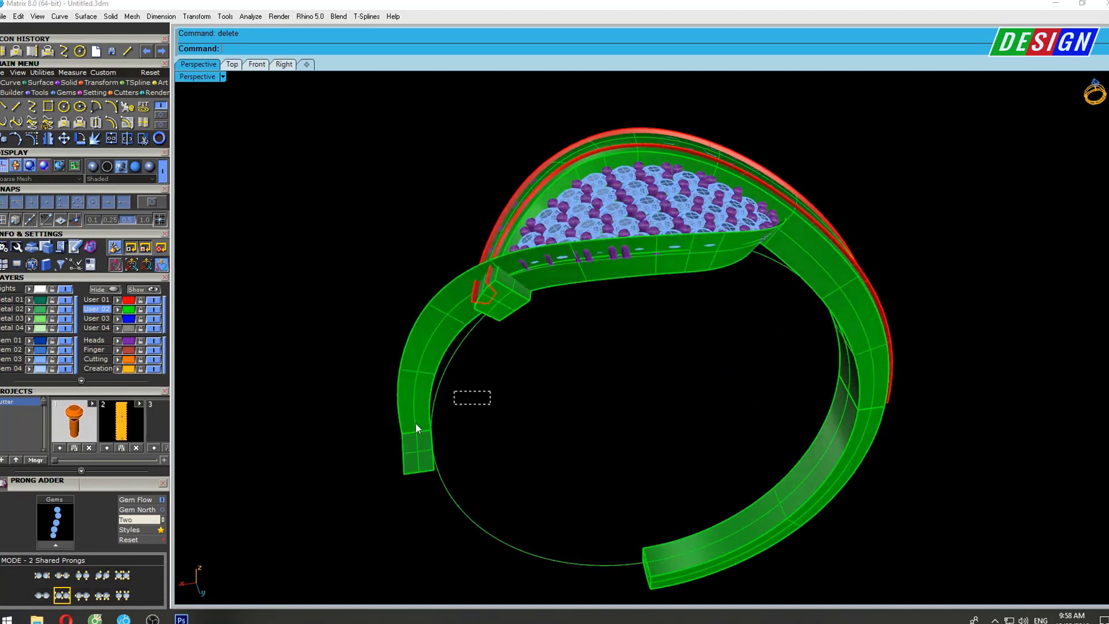
key(ctrl+a)
ctrl+click(491, 522)
shift+drag(533, 422, 346, 517)
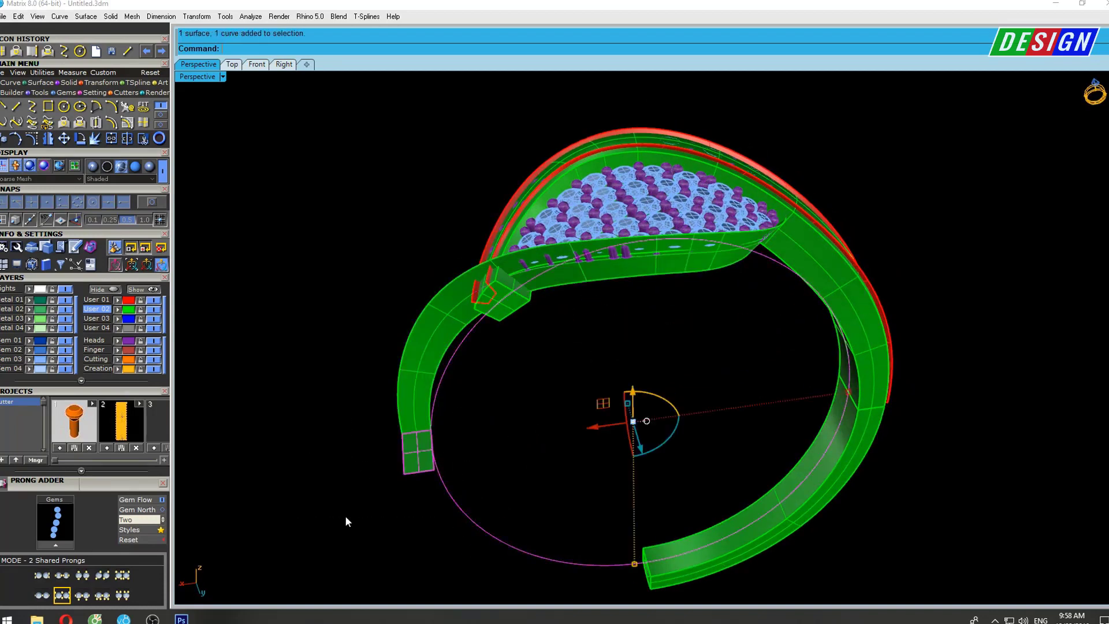
right_drag(477, 462, 448, 443)
text(de)
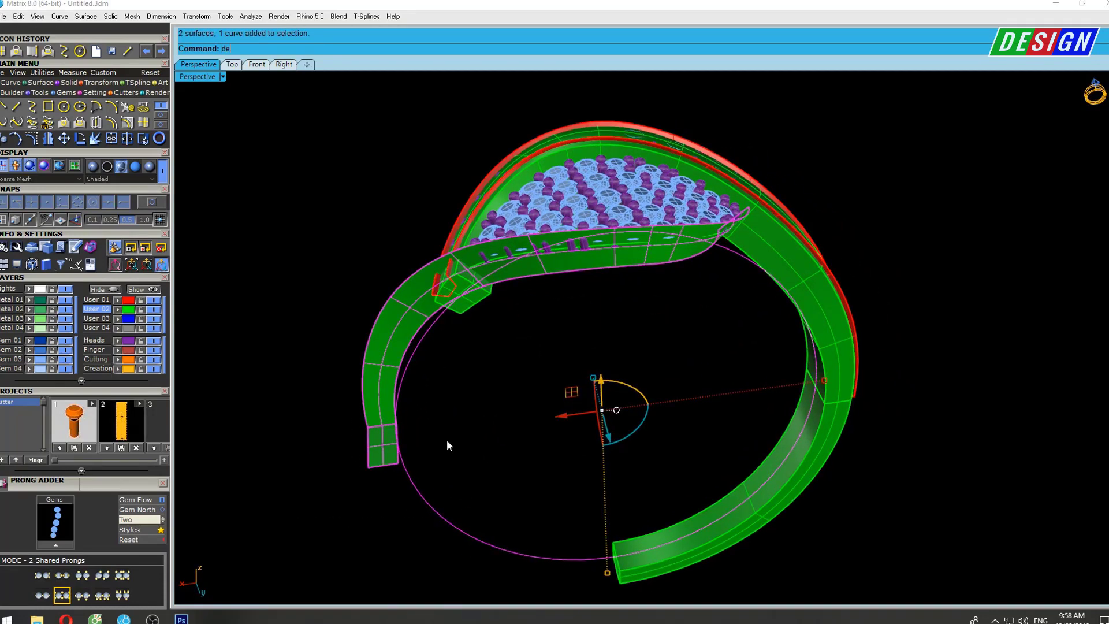
key(Delete)
mouse_move(757, 260)
right_down()
mouse_move(547, 248)
mouse_move(452, 196)
mouse_move(586, 287)
mouse_move(577, 332)
mouse_move(677, 321)
mouse_move(648, 310)
mouse_move(708, 260)
mouse_move(619, 256)
mouse_move(636, 300)
mouse_move(885, 285)
mouse_move(793, 269)
mouse_move(745, 276)
right_up()
scroll(503, 243, up, 5)
In maximized Top view, draw a straight line across the band end.
key(ctrl+F1)
scroll(809, 283, up, 2)
scroll(831, 278, up, 2)
click(837, 278)
click(127, 51)
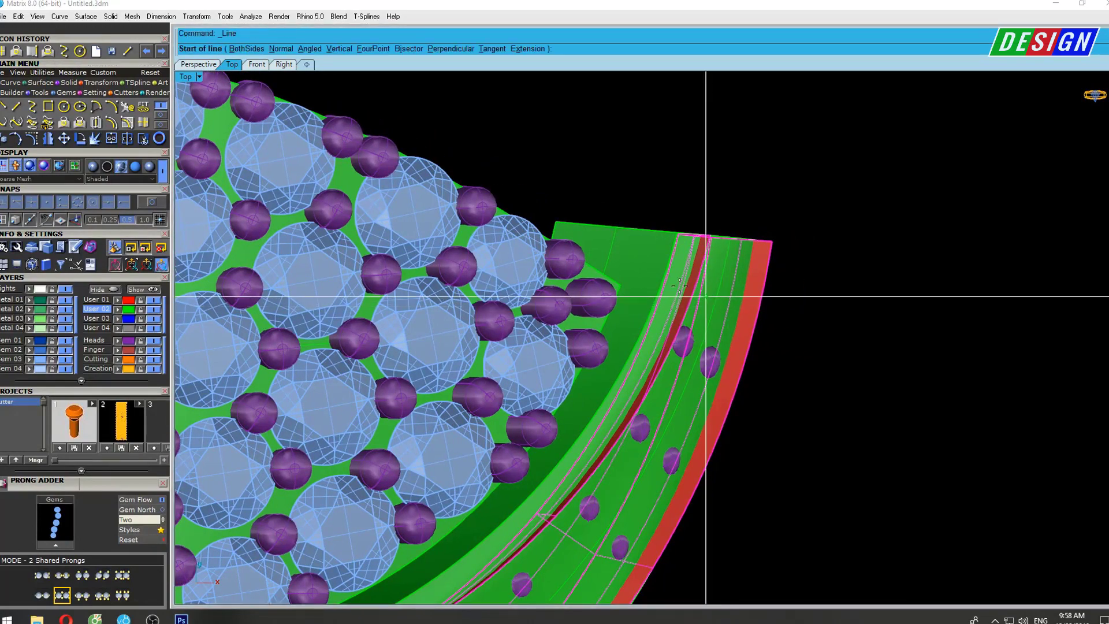
click(642, 262)
click(876, 266)
Trim the red rail beyond the new line.
scroll(741, 272, up, 3)
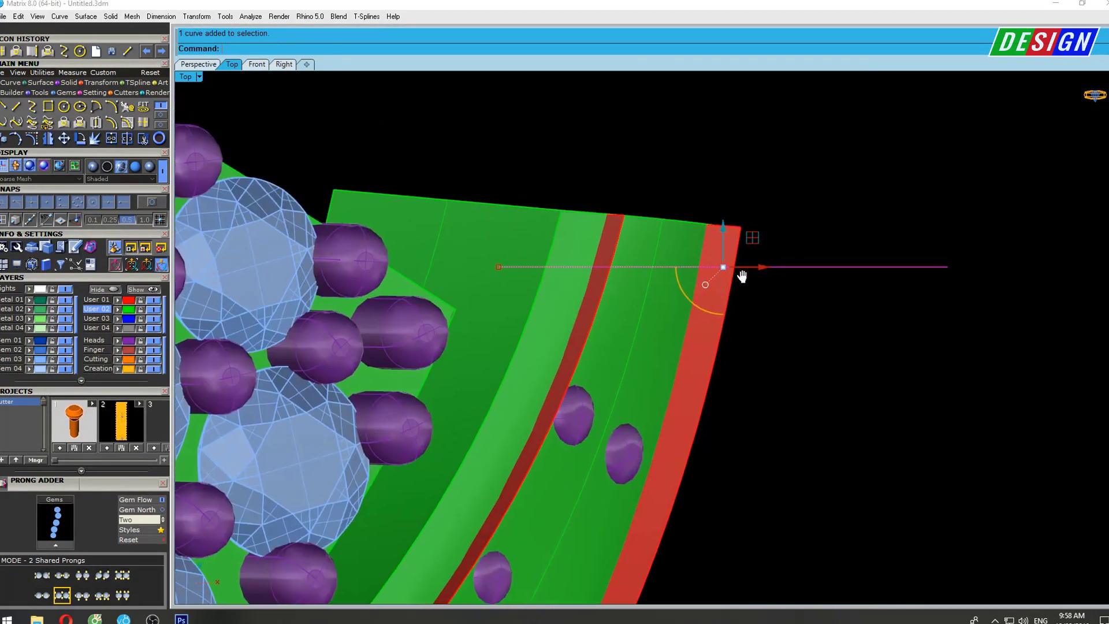
text(trTrim)
key(Return)
key(Return)
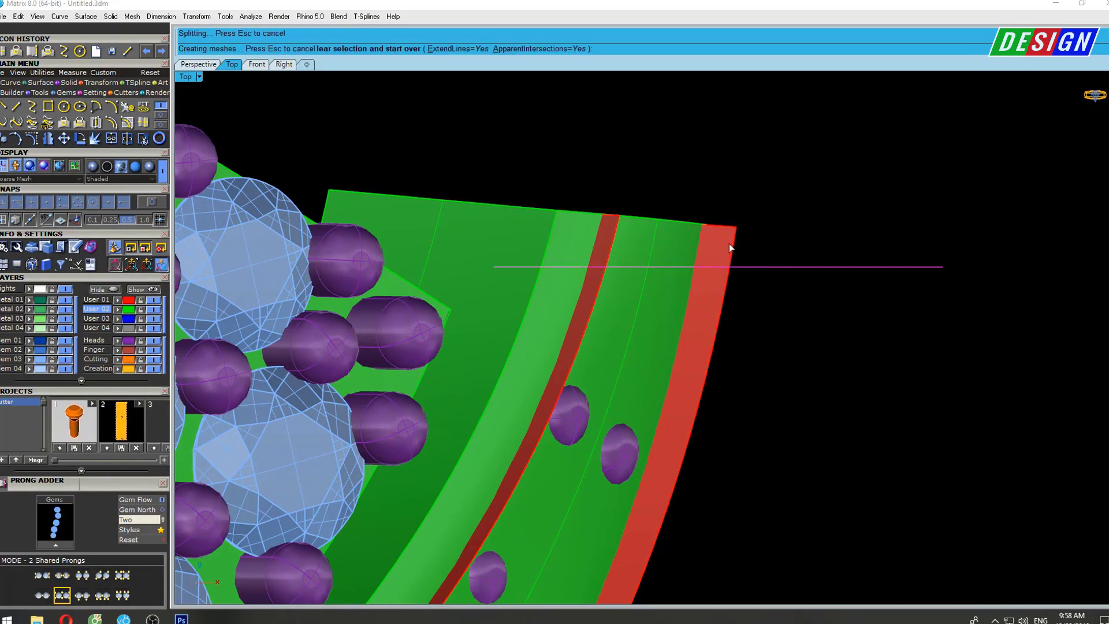
click(727, 246)
key(Return)
In wireframe Perspective, Sweep2 an end surface across the trimmed rail end.
key(ctrl+F4)
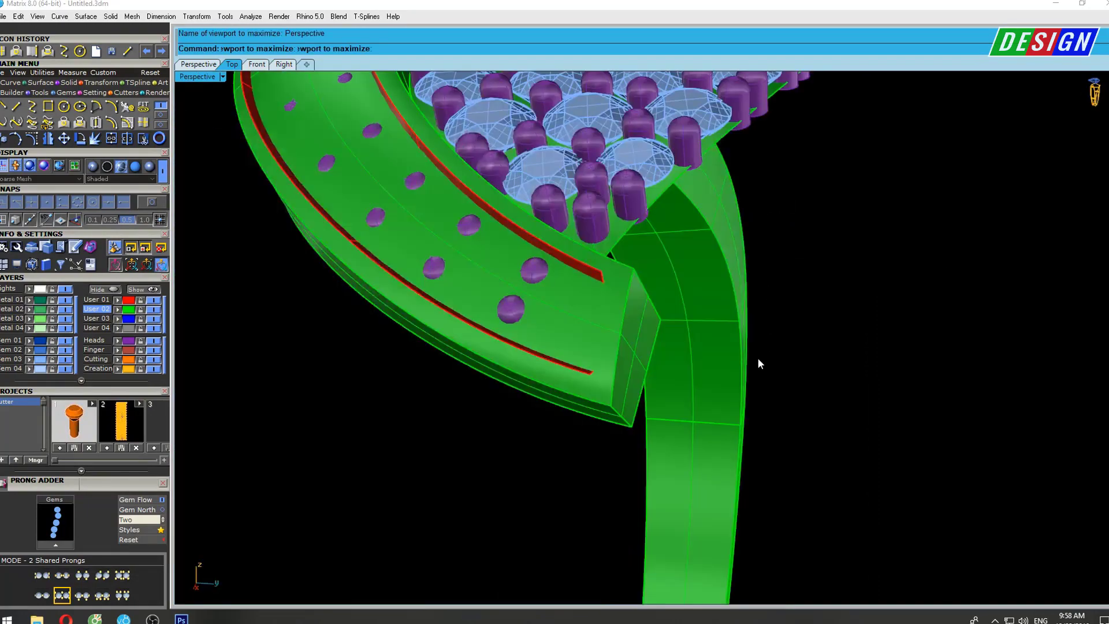
mouse_move(757, 358)
right_down()
mouse_move(705, 328)
mouse_move(631, 343)
right_up()
key(ctrl+alt+w)
scroll(569, 323, up, 2)
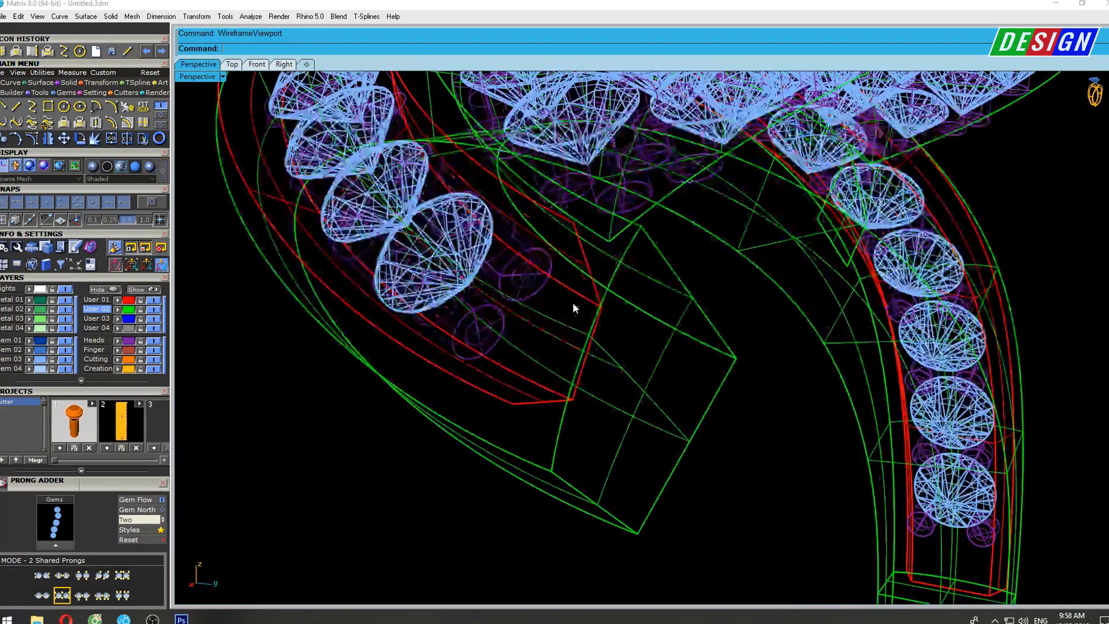
scroll(573, 303, up, 2)
text(Sweep2)
key(Return)
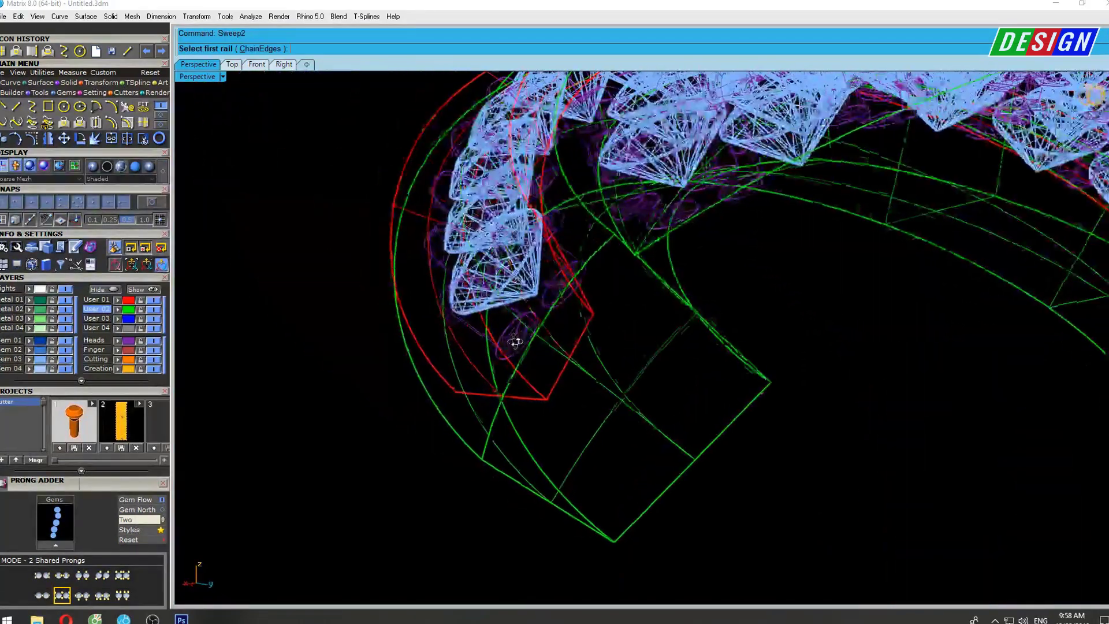
mouse_move(570, 344)
right_down()
mouse_move(596, 309)
mouse_move(626, 314)
right_up()
click(563, 294)
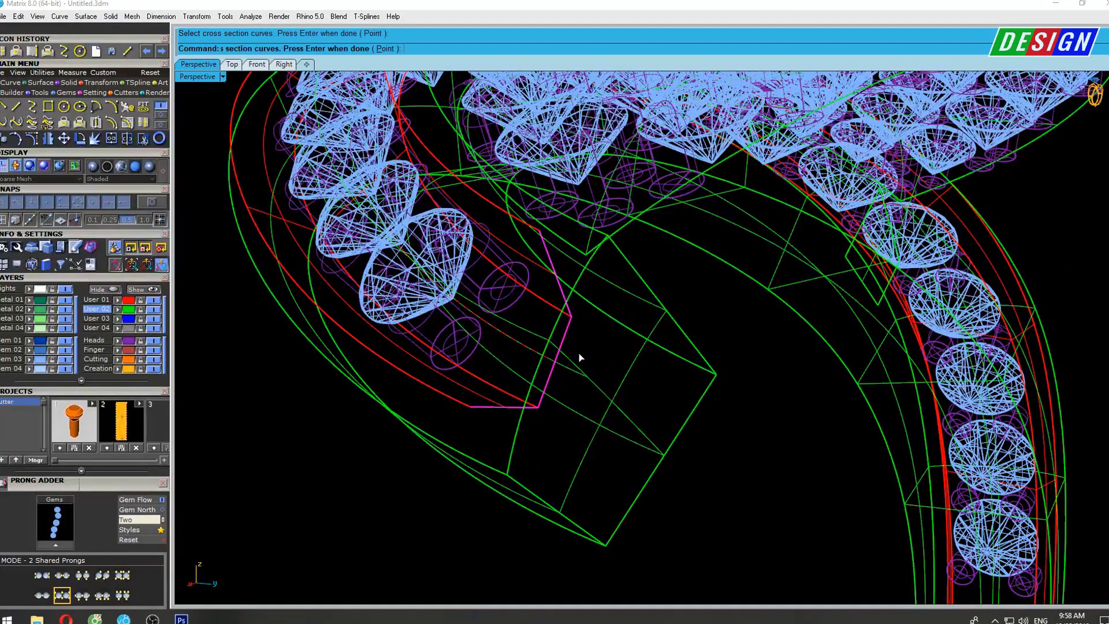
key(Return)
key(Return)
Join the new end surface onto the rail and return to shaded display.
scroll(453, 428, up, 3)
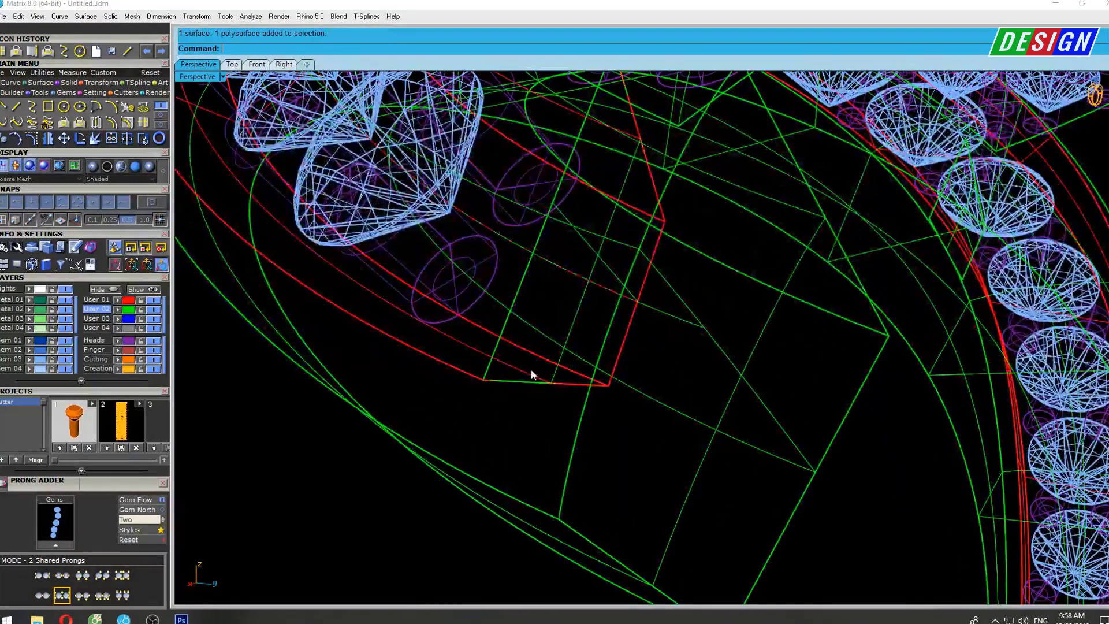
drag(490, 482, 429, 426)
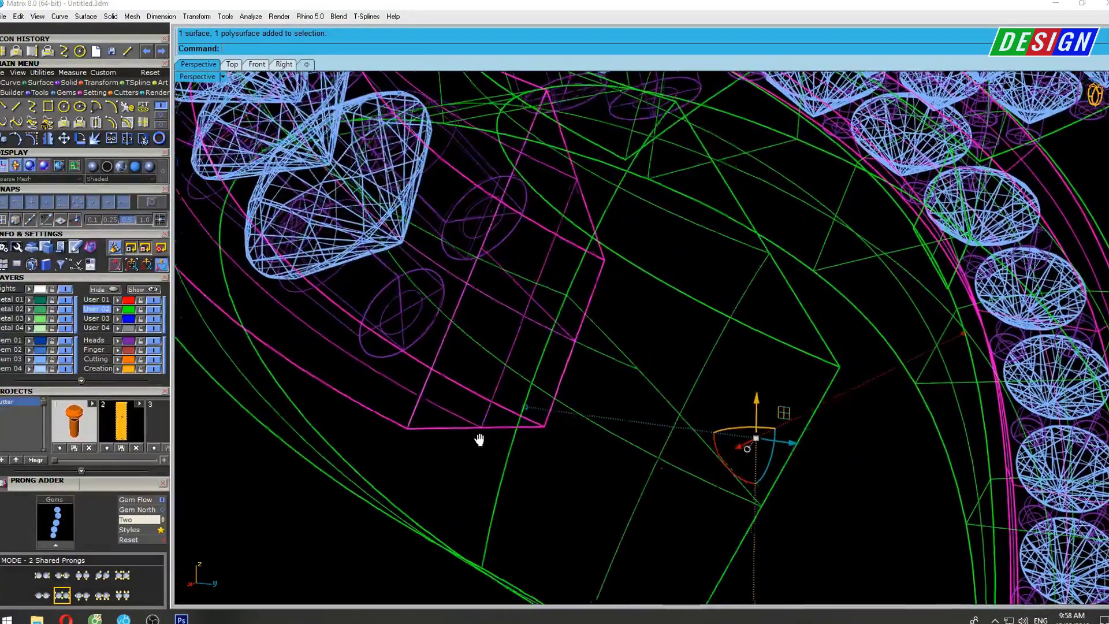
shift+right_drag(480, 440, 568, 325)
key(ctrl+j)
key(ctrl+alt+s)
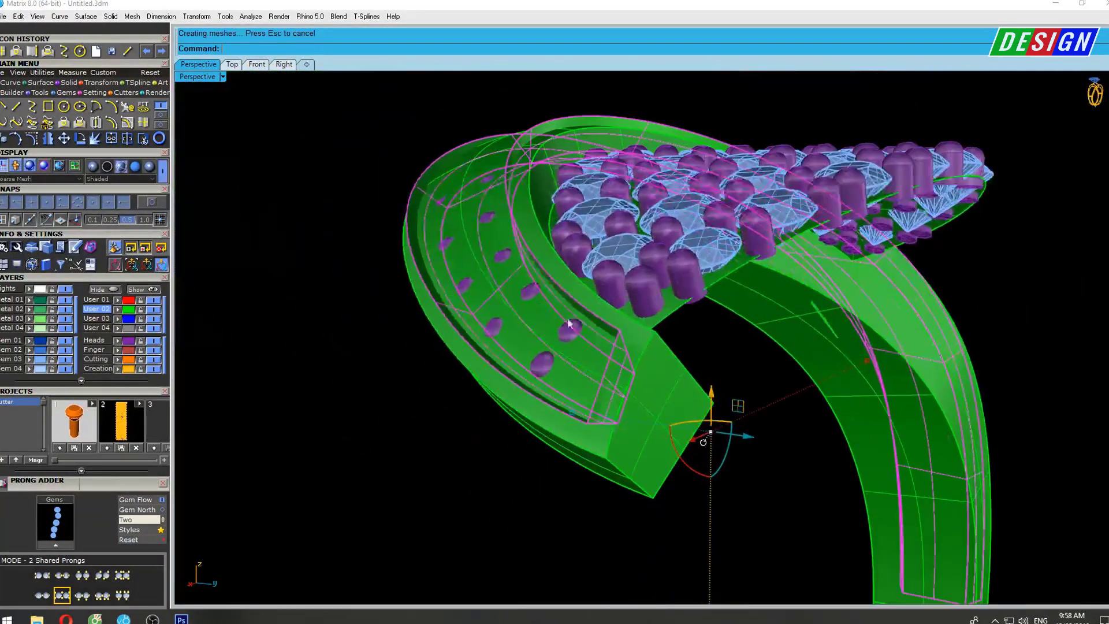
Check which way the ring's surfaces face with Dir.
click(50, 74)
click(3, 106)
mouse_move(735, 401)
right_down()
mouse_move(579, 345)
mouse_move(507, 248)
mouse_move(735, 366)
mouse_move(884, 396)
mouse_move(680, 304)
mouse_move(598, 297)
mouse_move(532, 250)
mouse_move(673, 396)
mouse_move(769, 391)
right_up()
key(Return)
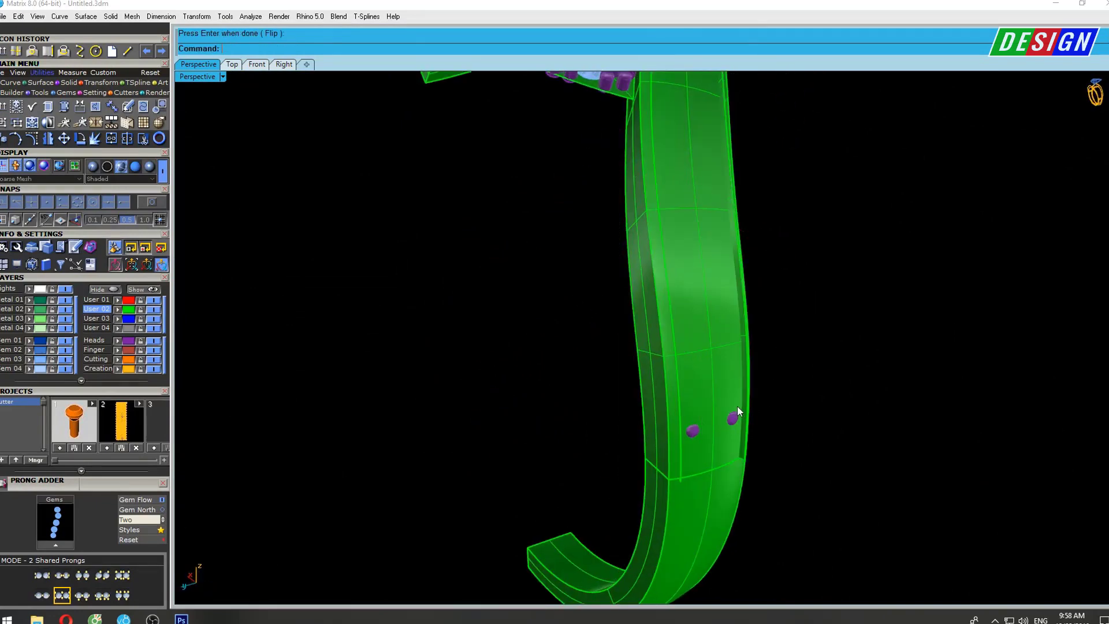
Maximize the Front view and window-select the band pieces and end curve.
double_click(189, 77)
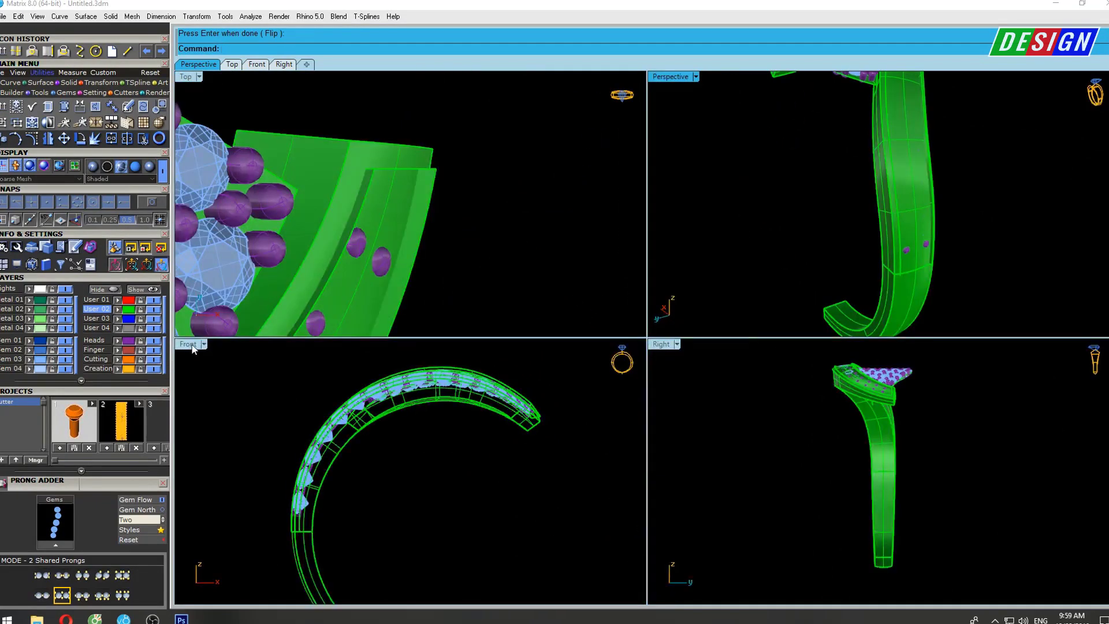
double_click(188, 344)
scroll(491, 384, up, 1)
scroll(520, 404, up, 4)
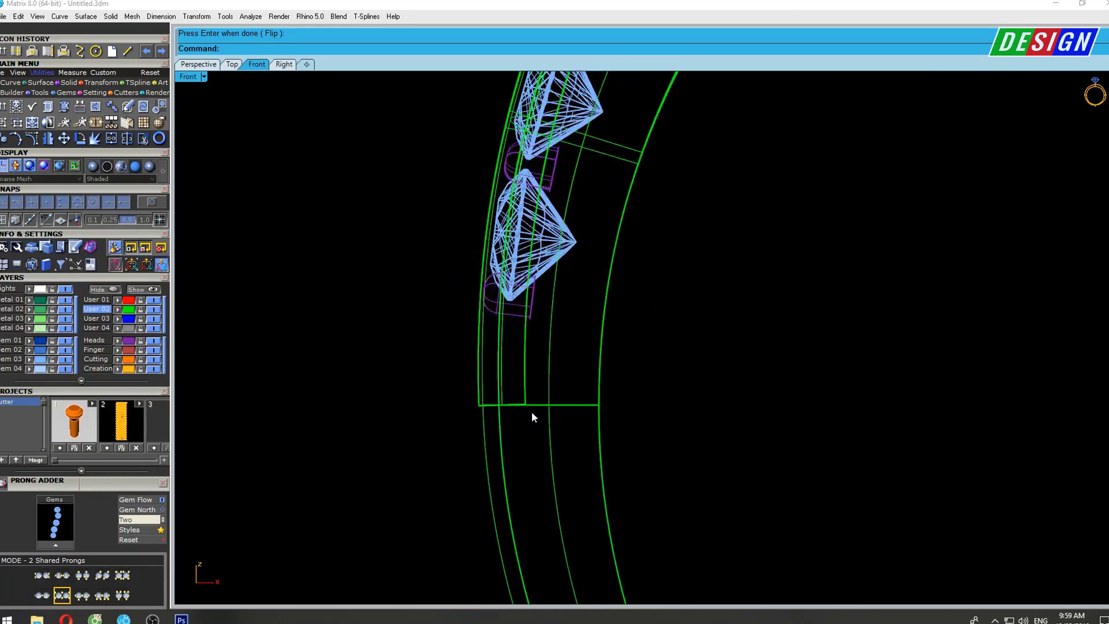
click(525, 382)
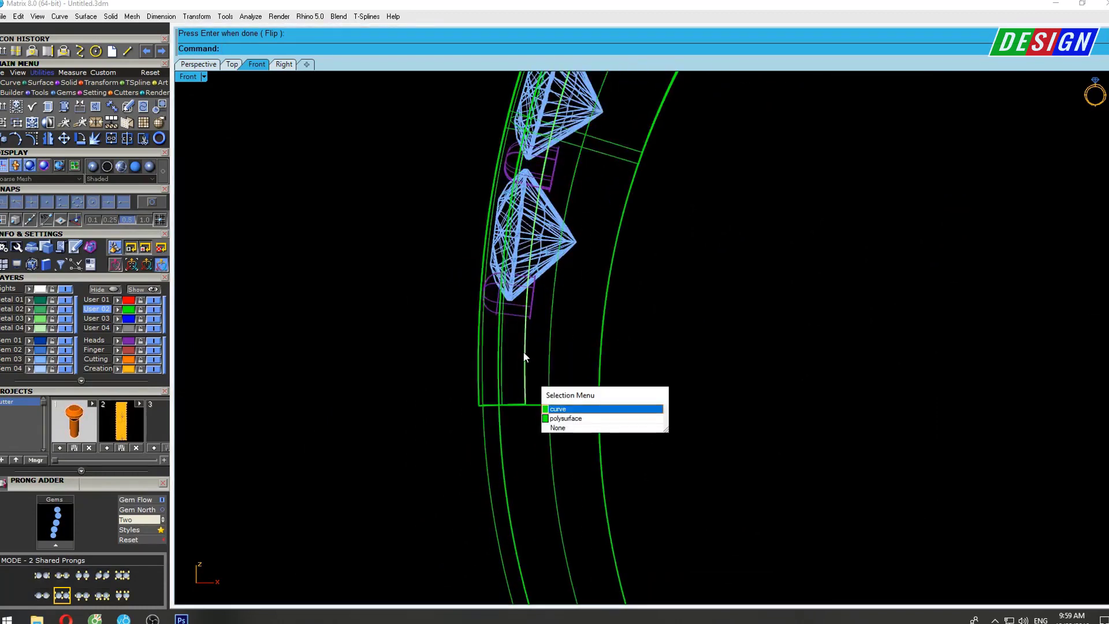
click(126, 52)
click(429, 327)
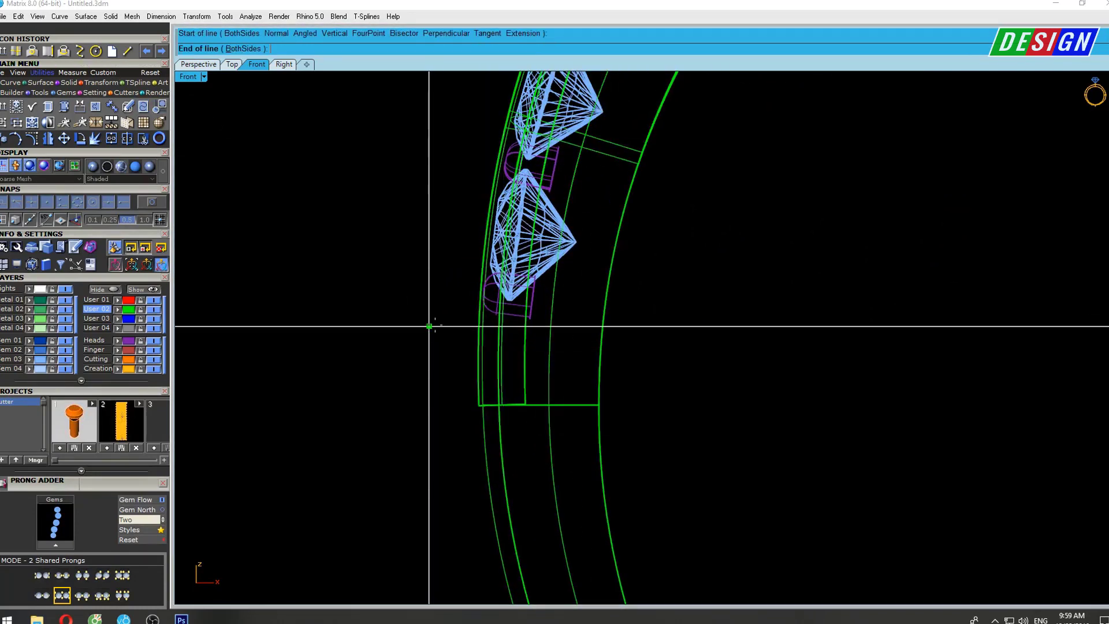
key(Escape)
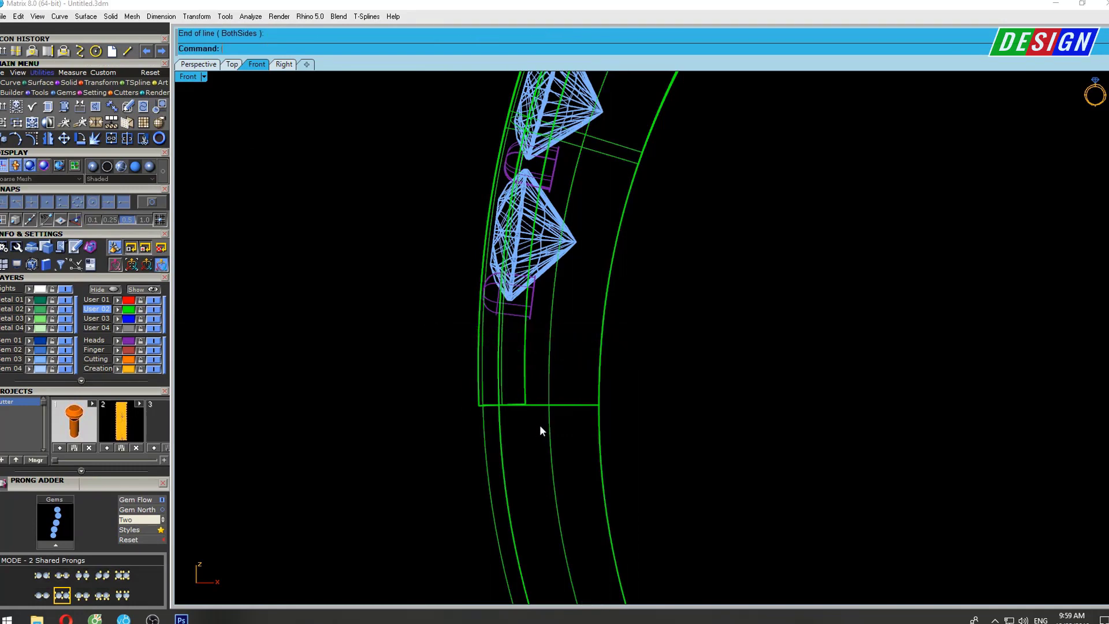
drag(535, 426, 513, 399)
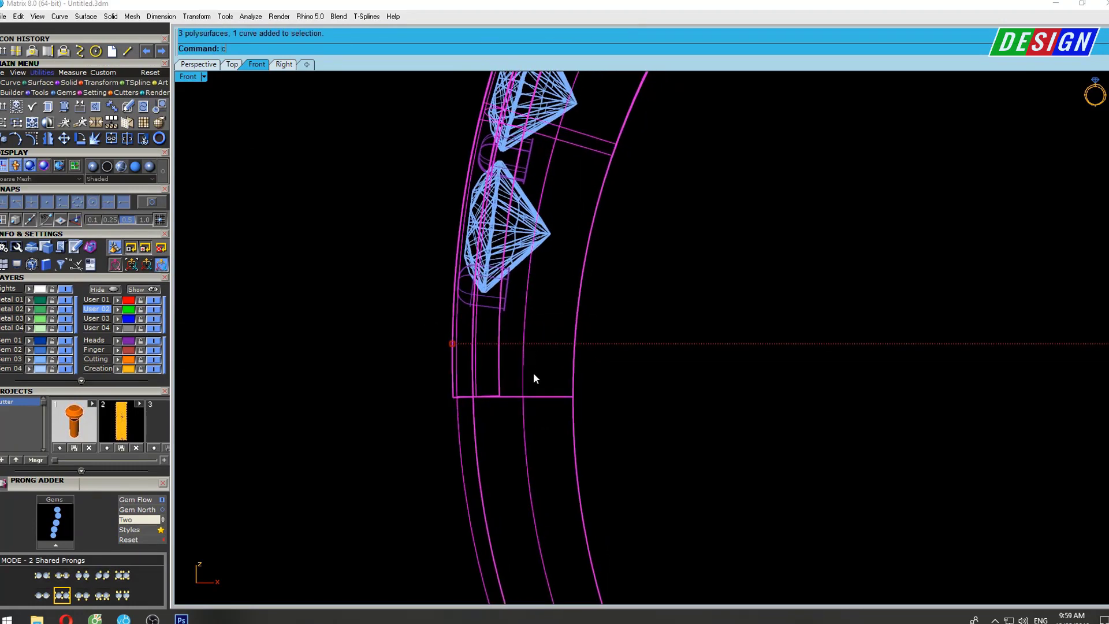
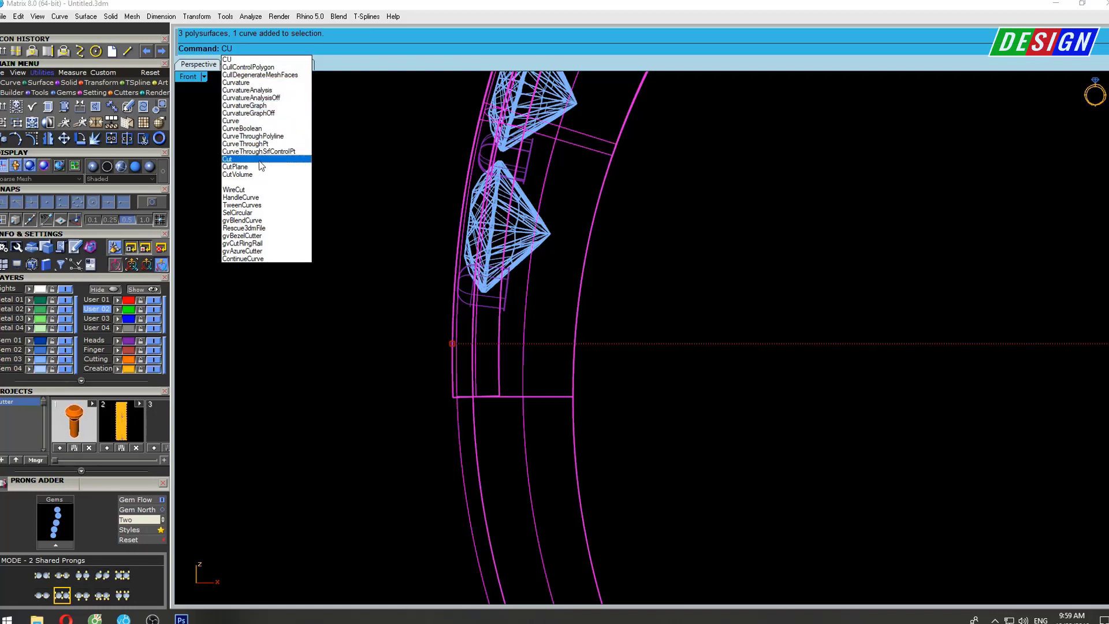
Draw a flat cutting plane across the lower shank in the Front view.
click(244, 167)
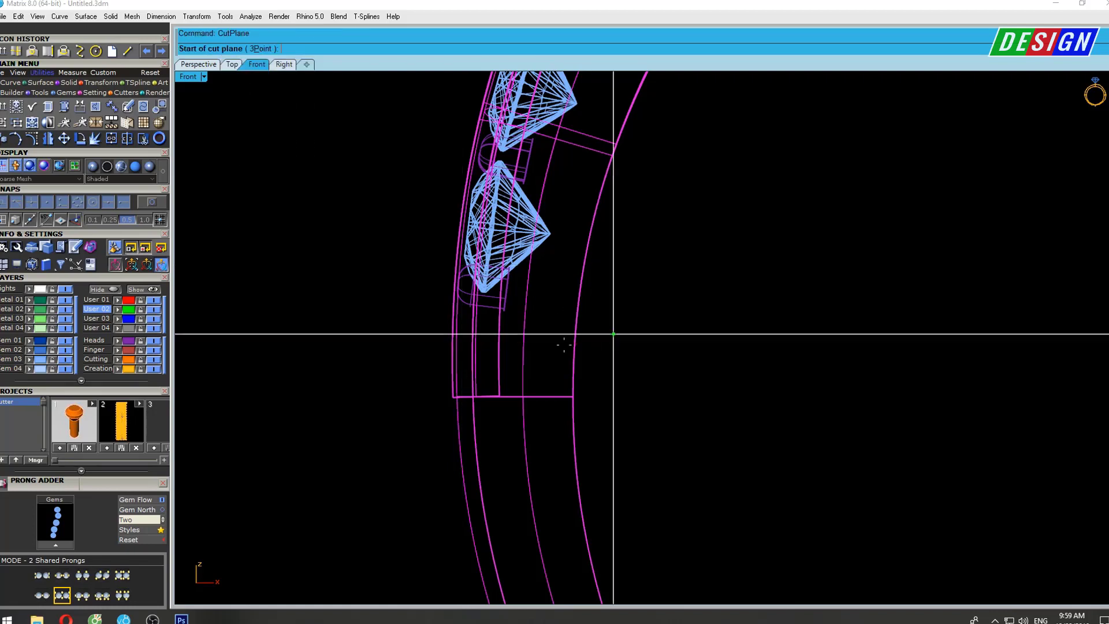
click(431, 312)
click(674, 344)
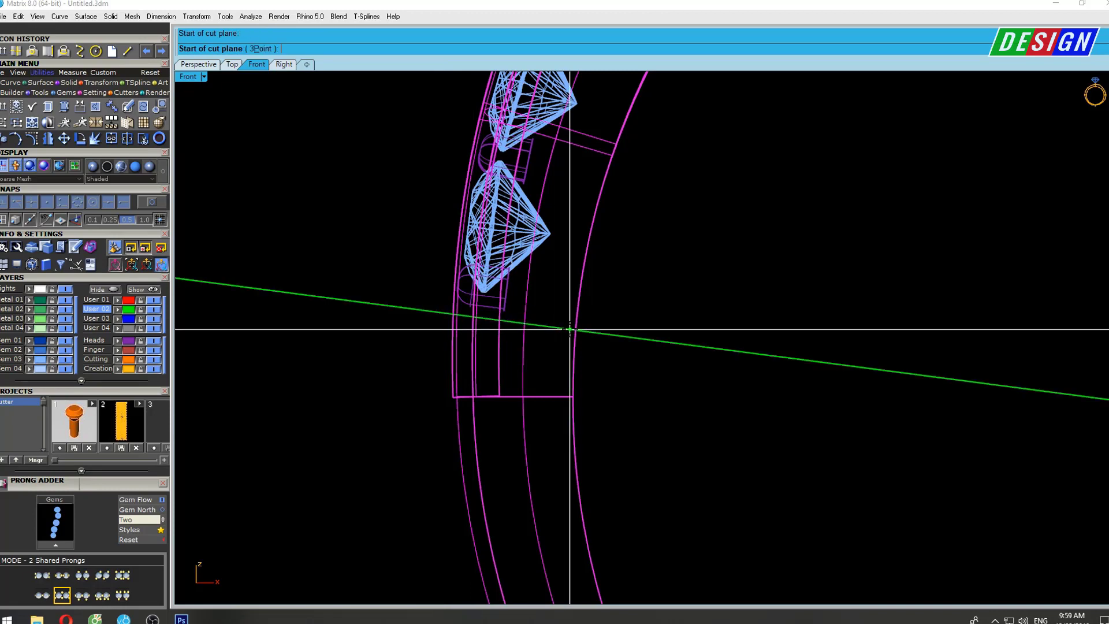
mouse_move(674, 317)
right_down()
mouse_move(632, 318)
mouse_move(767, 349)
mouse_move(747, 386)
right_up()
Show the side view in wireframe, zoomed and panned to centre the shank.
key(ctrl+F4)
key(ctrl+F3)
scroll(640, 310, up, 3)
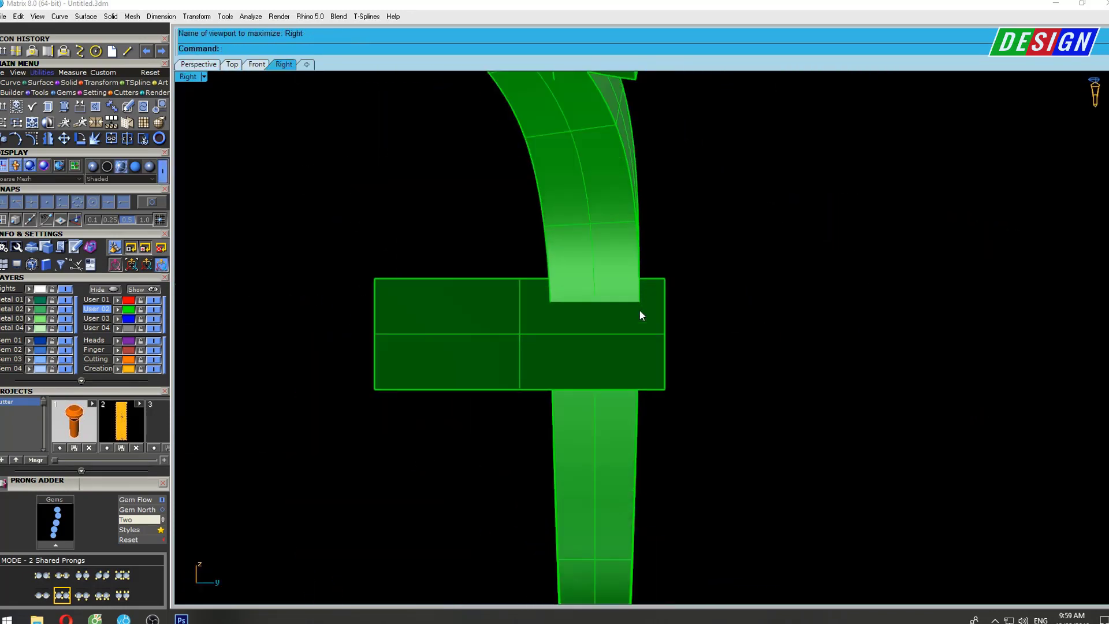
key(ctrl+alt+w)
scroll(637, 307, up, 2)
mouse_move(630, 310)
right_down()
mouse_move(613, 304)
mouse_move(636, 292)
mouse_move(607, 289)
mouse_move(785, 431)
right_up()
Select the shank polysurface in shaded Perspective and hide it.
key(ctrl+F4)
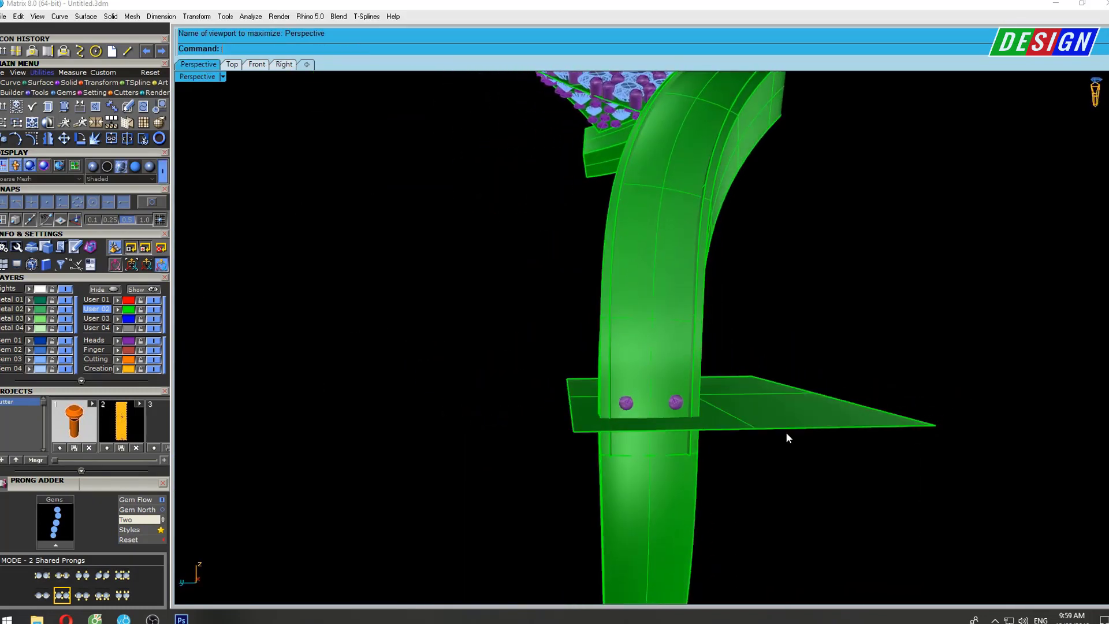
scroll(751, 437, up, 2)
scroll(749, 437, up, 2)
click(578, 313)
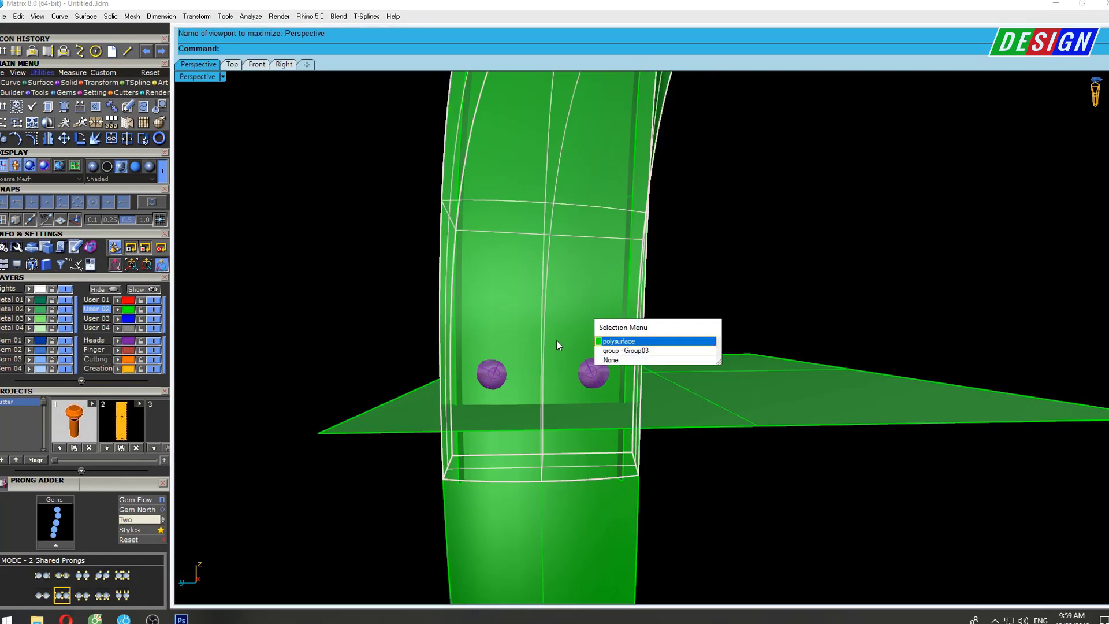
click(632, 345)
key(Down)
key(Down)
key(Down)
mouse_move(633, 347)
right_down()
mouse_move(605, 342)
mouse_move(670, 337)
mouse_move(591, 403)
right_up()
key(Return)
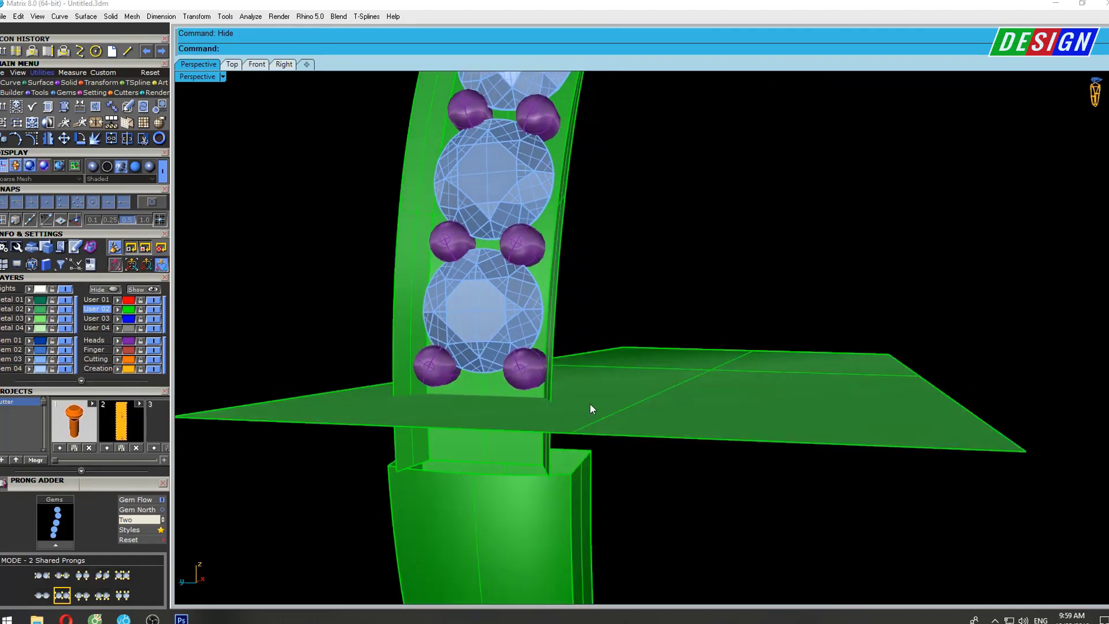
Trim away the gem band below the cutting plane.
click(601, 349)
text(Trim)
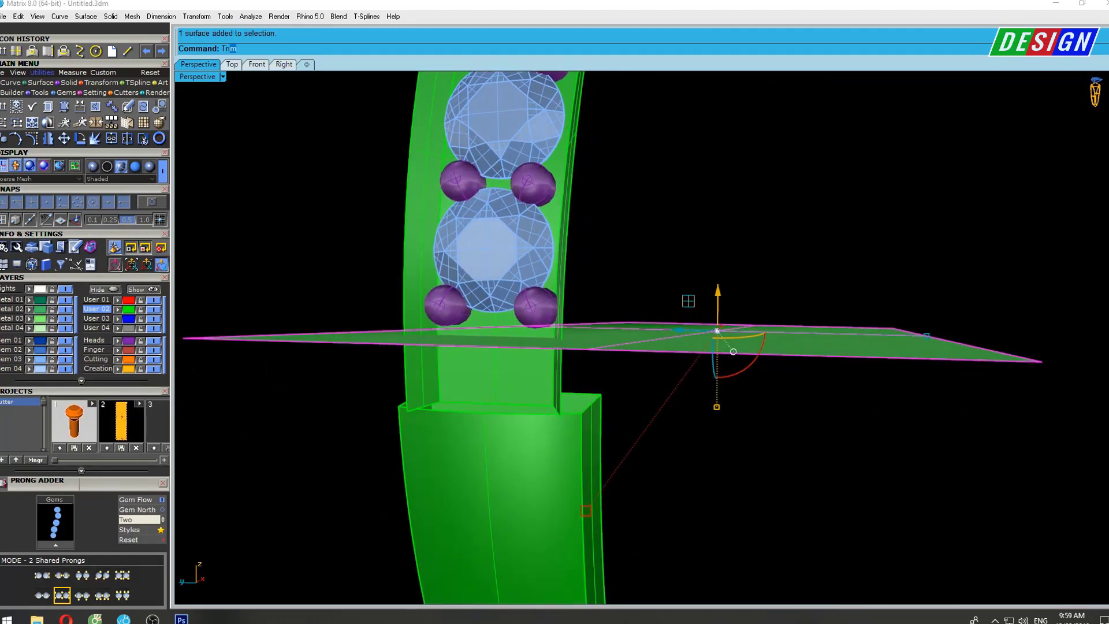
key(Return)
click(539, 376)
mouse_move(642, 366)
right_down()
mouse_move(612, 338)
mouse_move(624, 382)
mouse_move(614, 356)
mouse_move(512, 363)
mouse_move(548, 335)
right_up()
key(Return)
key(Return)
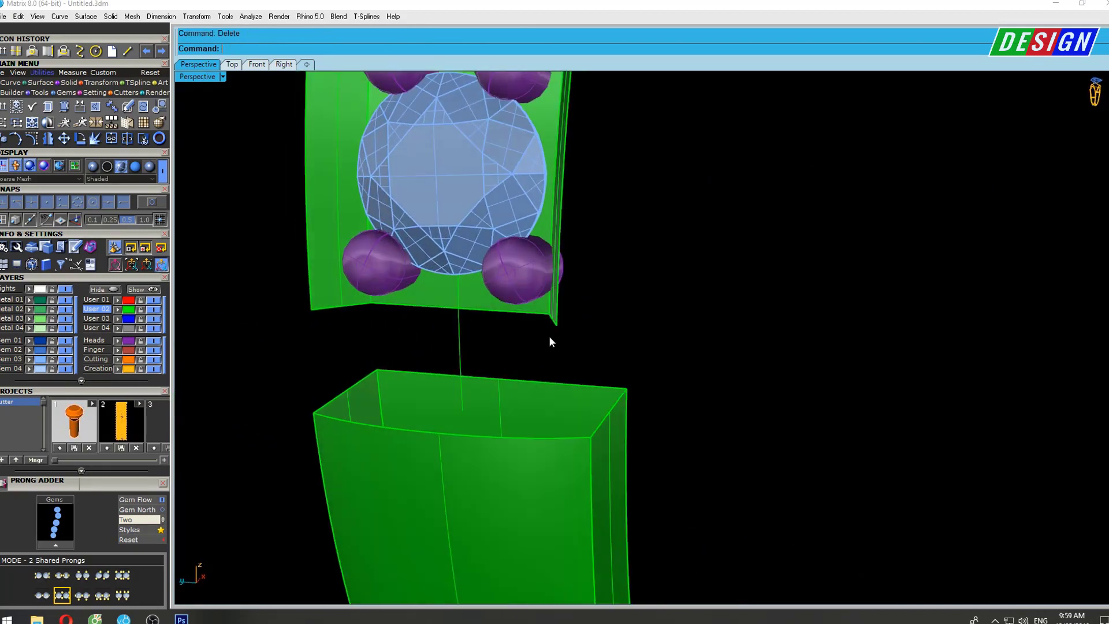
Sweep2 a surface along the band's bottom edges and check its direction.
scroll(354, 312, up, 3)
text(Sweep2)
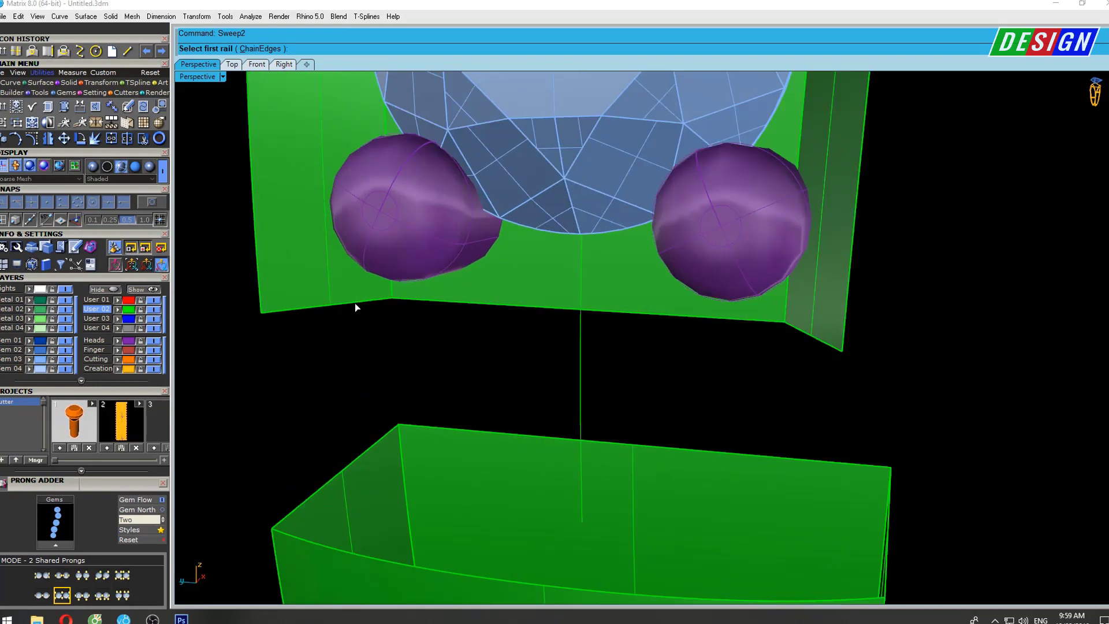
click(355, 337)
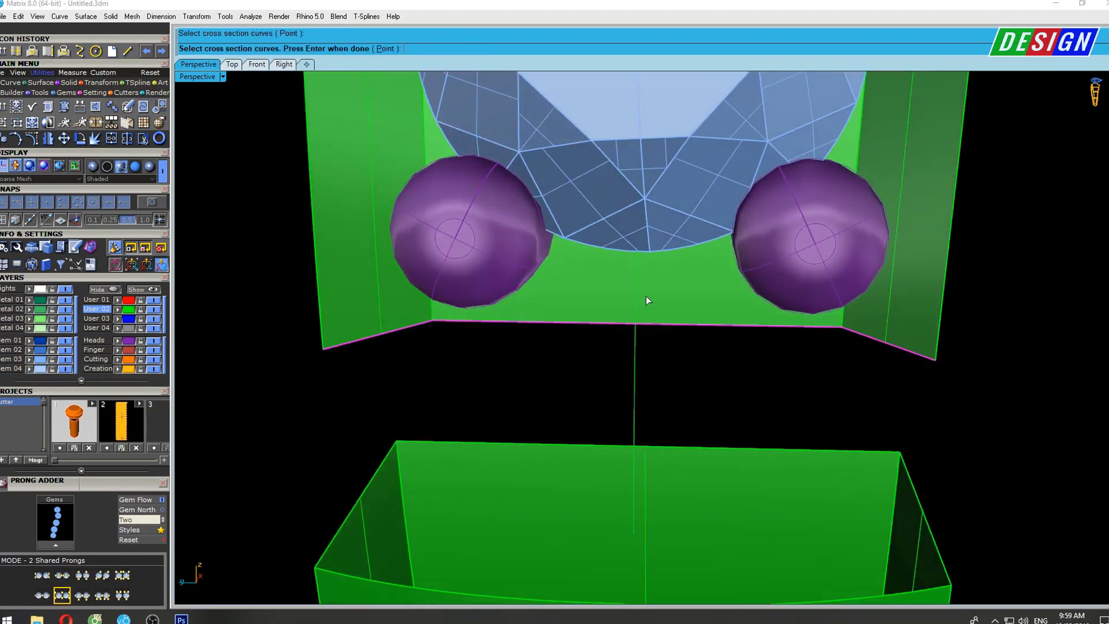
key(Return)
click(622, 294)
click(704, 348)
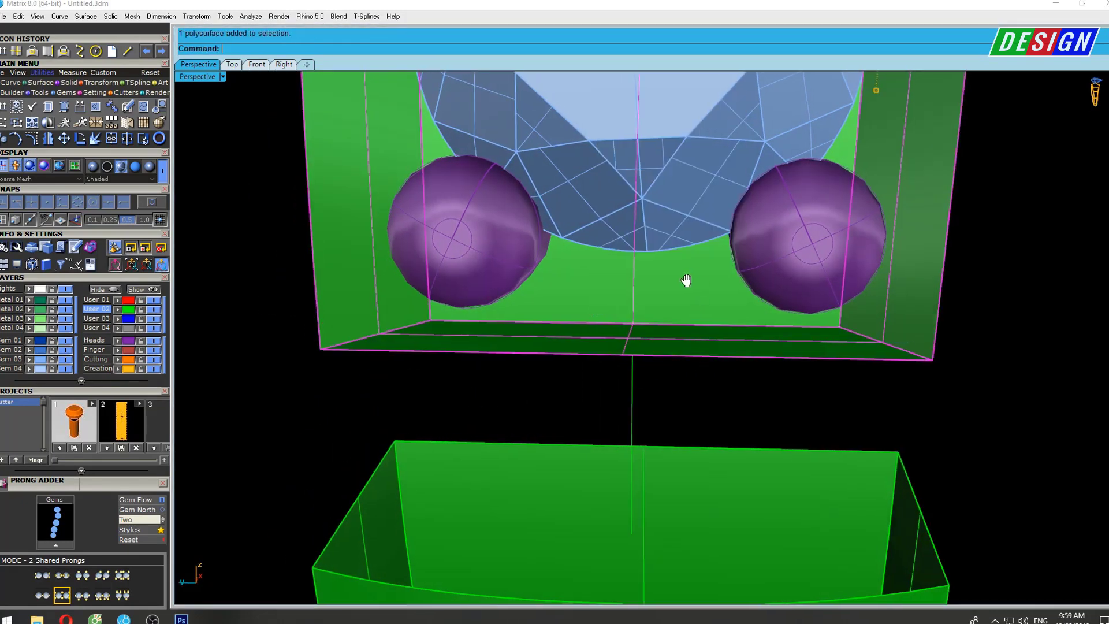
shift+right_drag(686, 281, 661, 291)
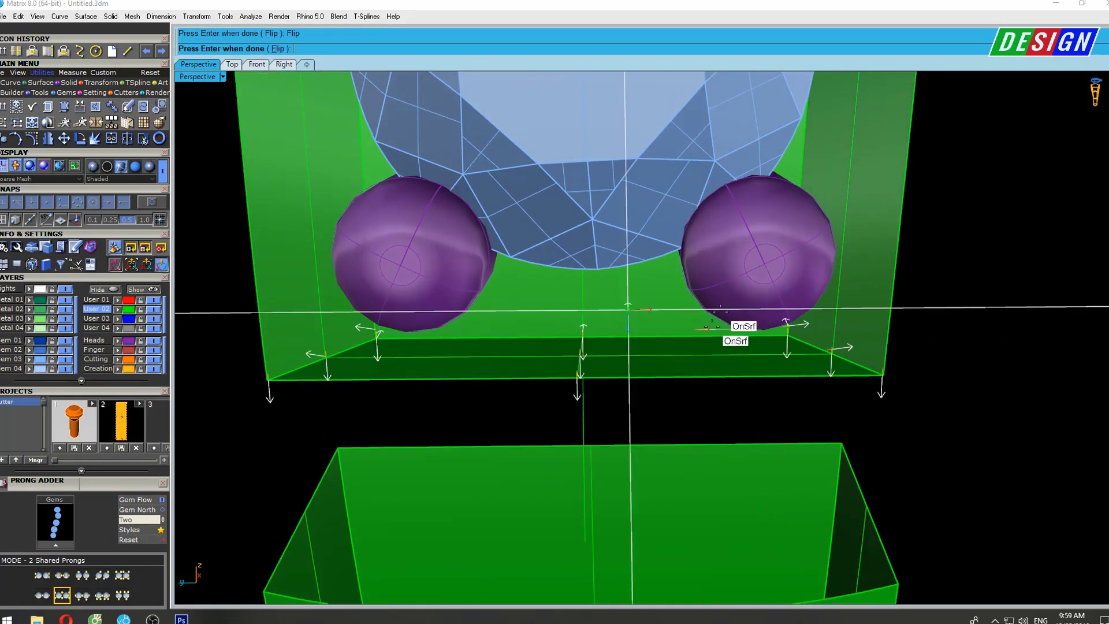
key(Return)
Zoom out to see the gems and boxes and start showing hidden objects.
scroll(723, 297, down, 3)
right_drag(702, 286, 693, 276)
text(ss)
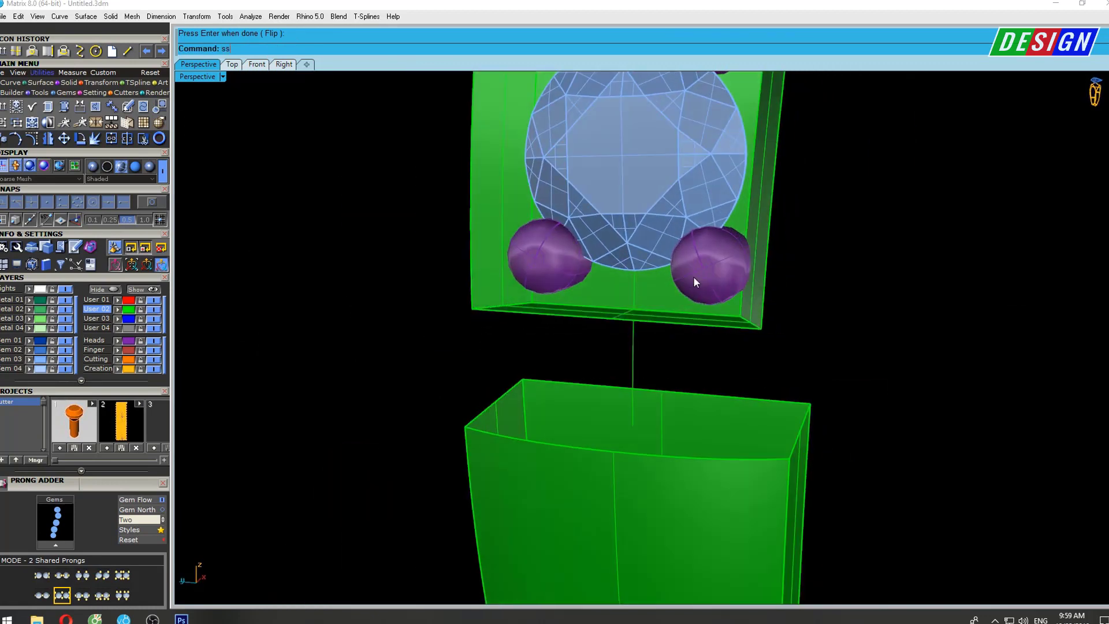
key(Return)
scroll(669, 309, down, 3)
Show the hidden gems and orbit a shaded preview of the ring.
key(Return)
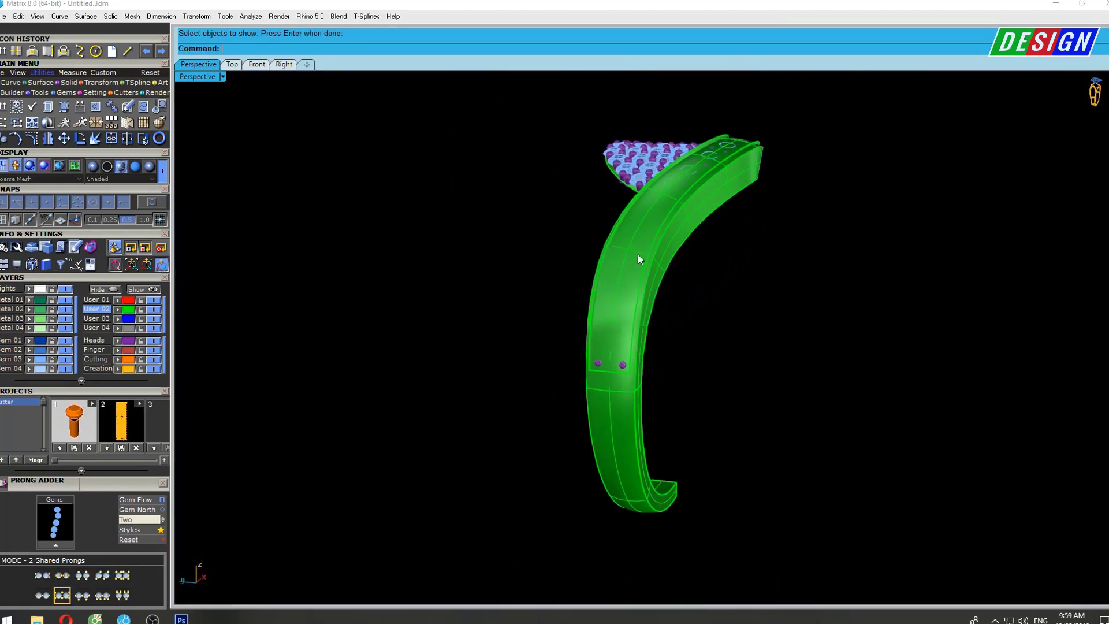
right_drag(678, 223, 748, 287)
key(Return)
scroll(633, 218, up, 2)
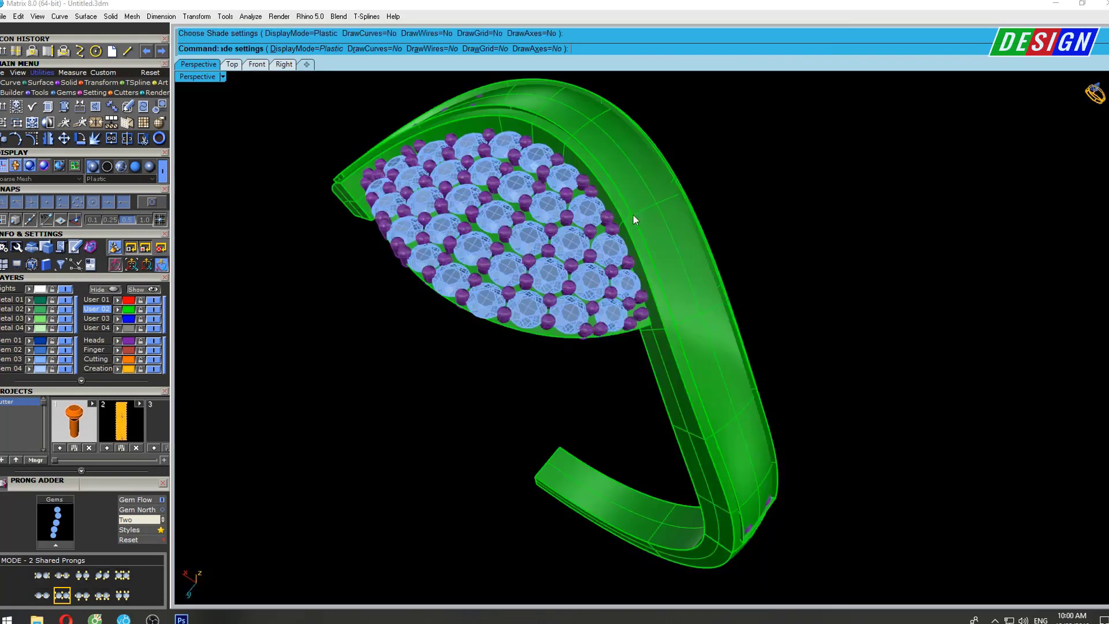
mouse_move(742, 383)
right_down()
mouse_move(705, 371)
mouse_move(699, 324)
right_up()
scroll(703, 390, up, 3)
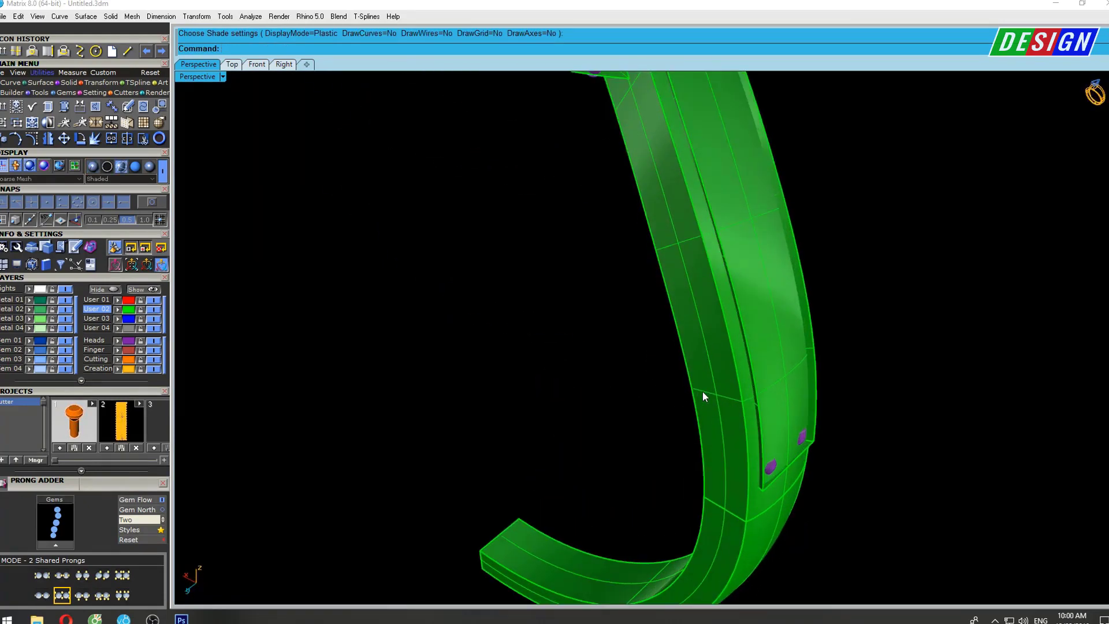
BooleanDifference the box out of the lower shank band.
click(712, 386)
shift+right_drag(711, 386, 676, 378)
key(Return)
text(Boo)
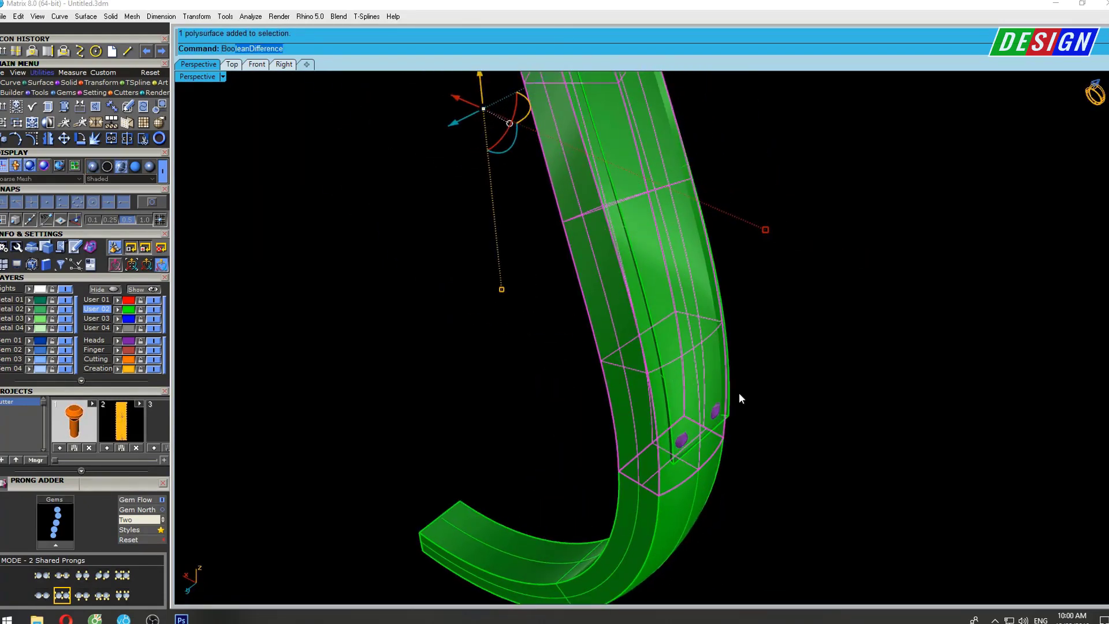
scroll(733, 404, up, 3)
scroll(726, 417, up, 1)
key(Return)
Inspect the opened band in a shaded preview and from above.
scroll(727, 407, down, 3)
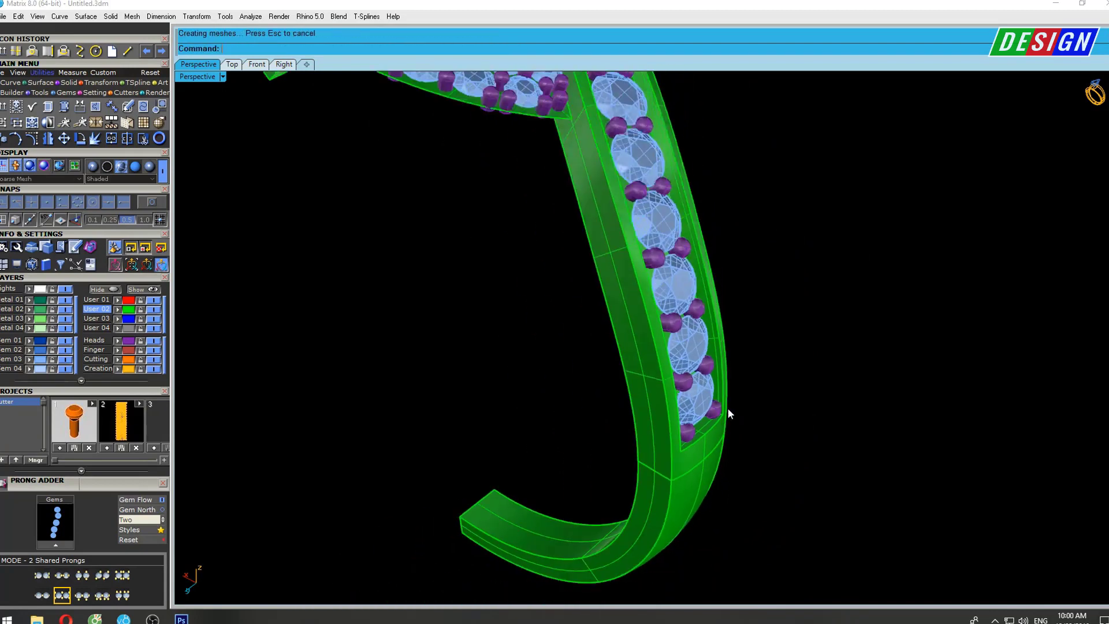
mouse_move(726, 407)
right_down()
mouse_move(620, 326)
mouse_move(774, 230)
right_up()
key(Escape)
mouse_move(799, 186)
right_down()
mouse_move(627, 322)
mouse_move(674, 310)
mouse_move(678, 280)
mouse_move(726, 254)
right_up()
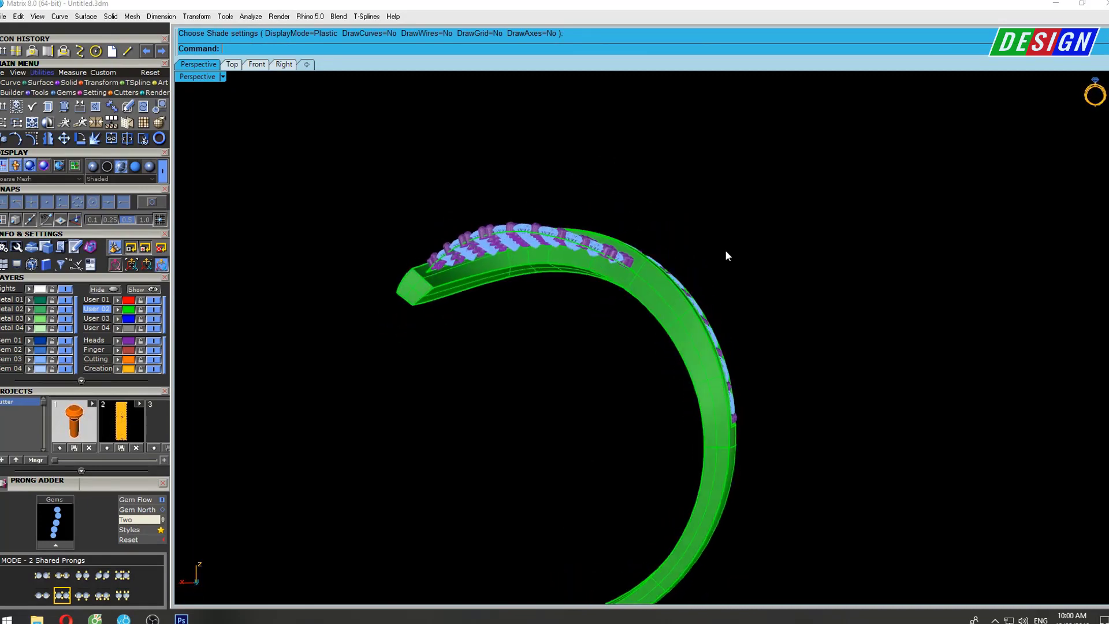
Restore four viewports and draw a Front-view circle centred at 0, diameter 20.
double_click(200, 78)
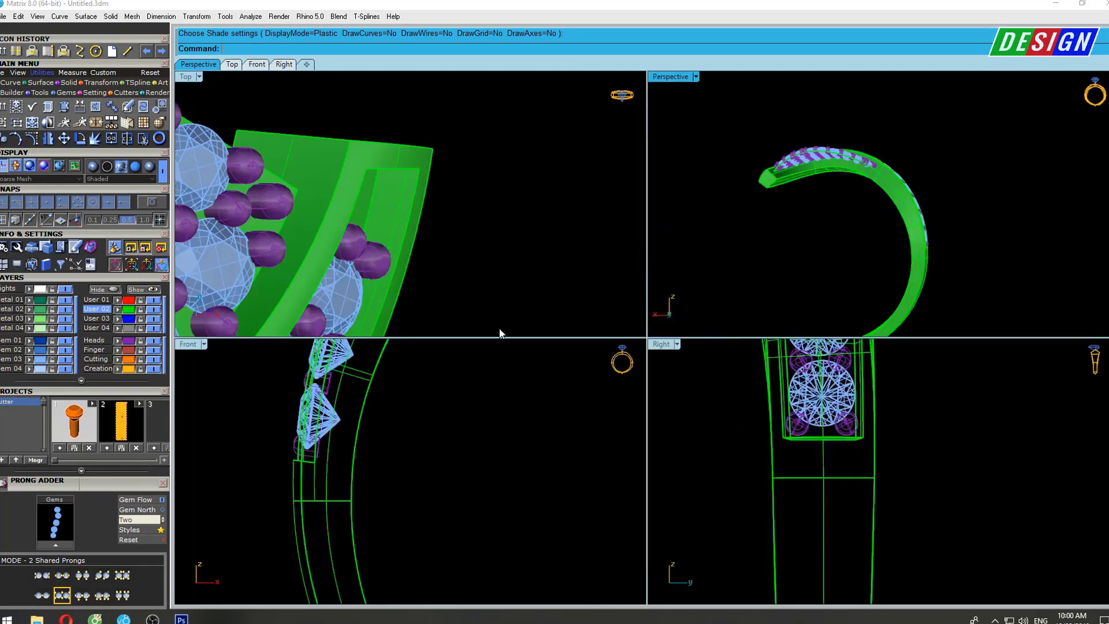
scroll(527, 448, down, 3)
scroll(532, 447, down, 3)
scroll(457, 448, down, 1)
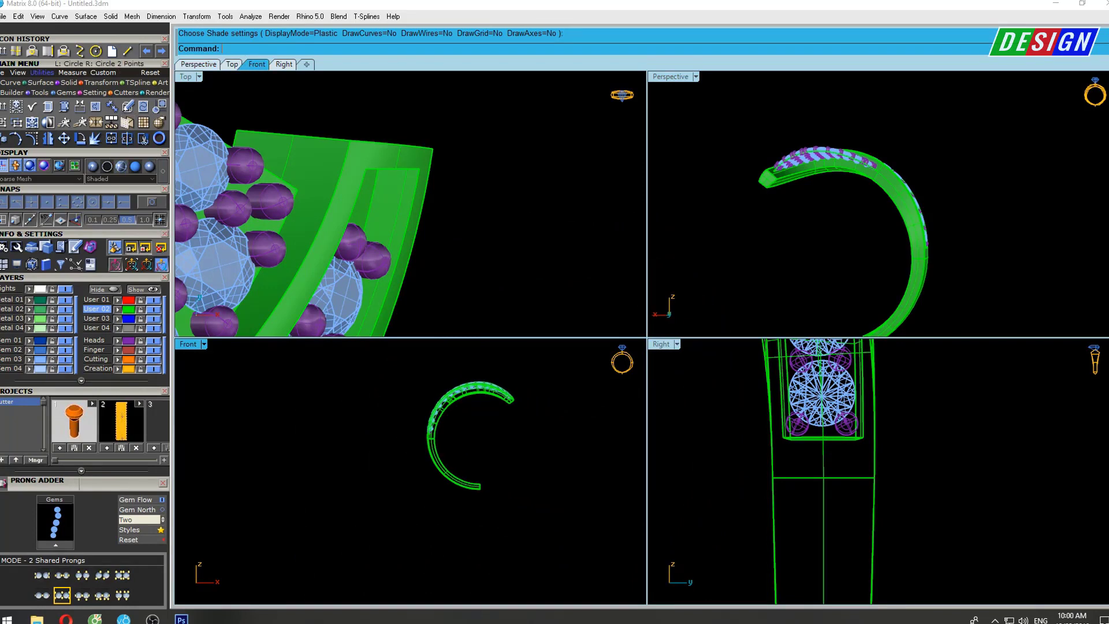
key(Return)
text(0)
key(Return)
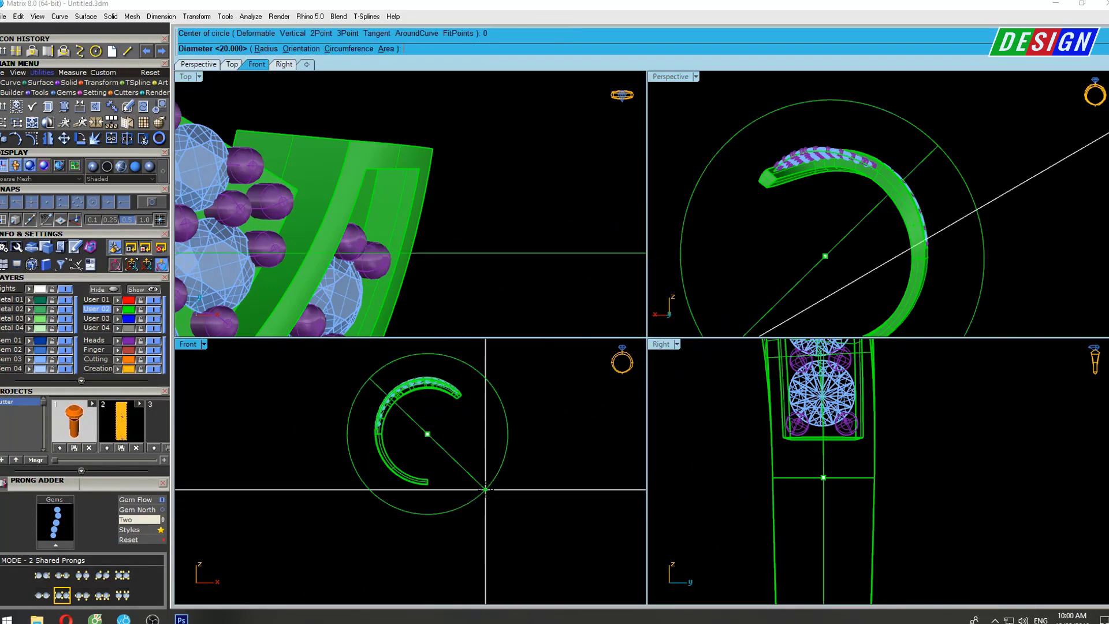
text(0)
key(Return)
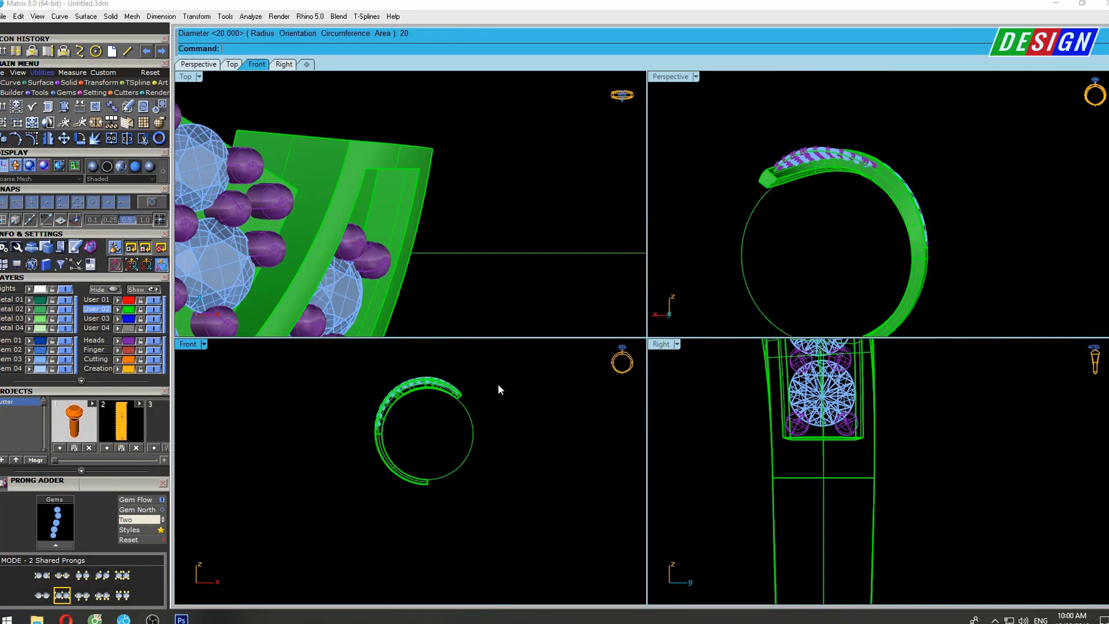
Maximize the Perspective view to inspect the circle inside the ring.
click(464, 432)
right_drag(854, 247, 860, 212)
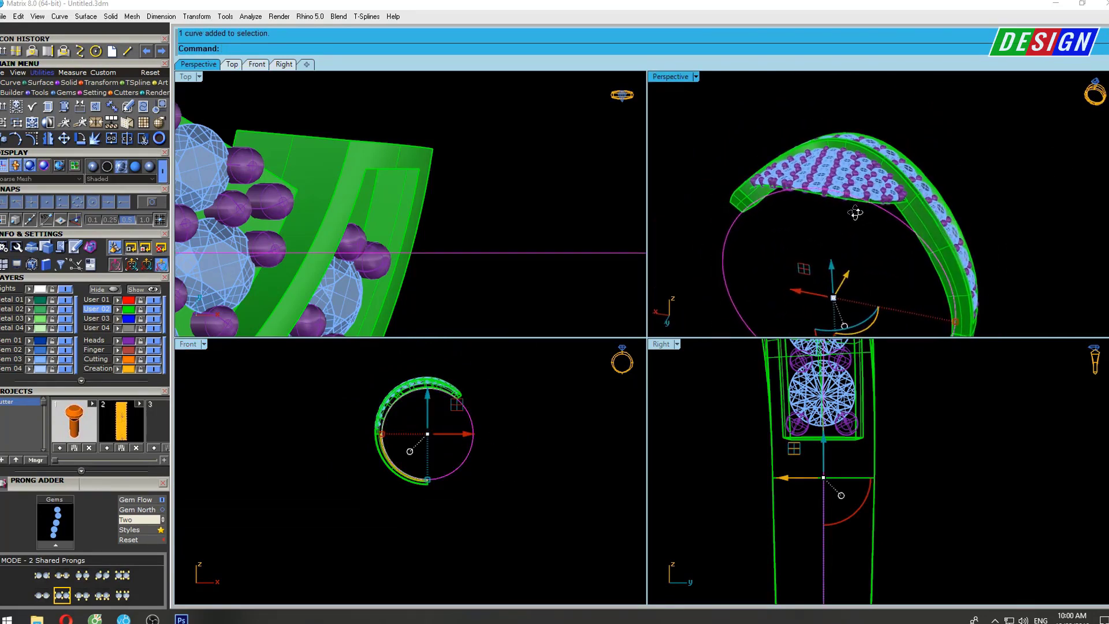
scroll(905, 222, up, 5)
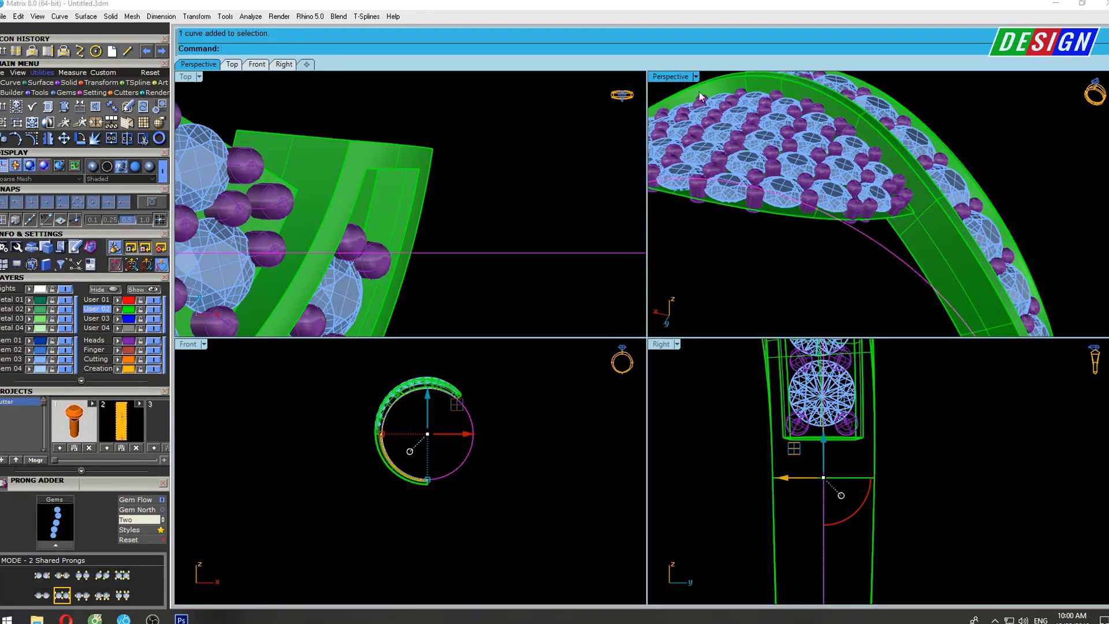
double_click(669, 77)
scroll(649, 247, down, 5)
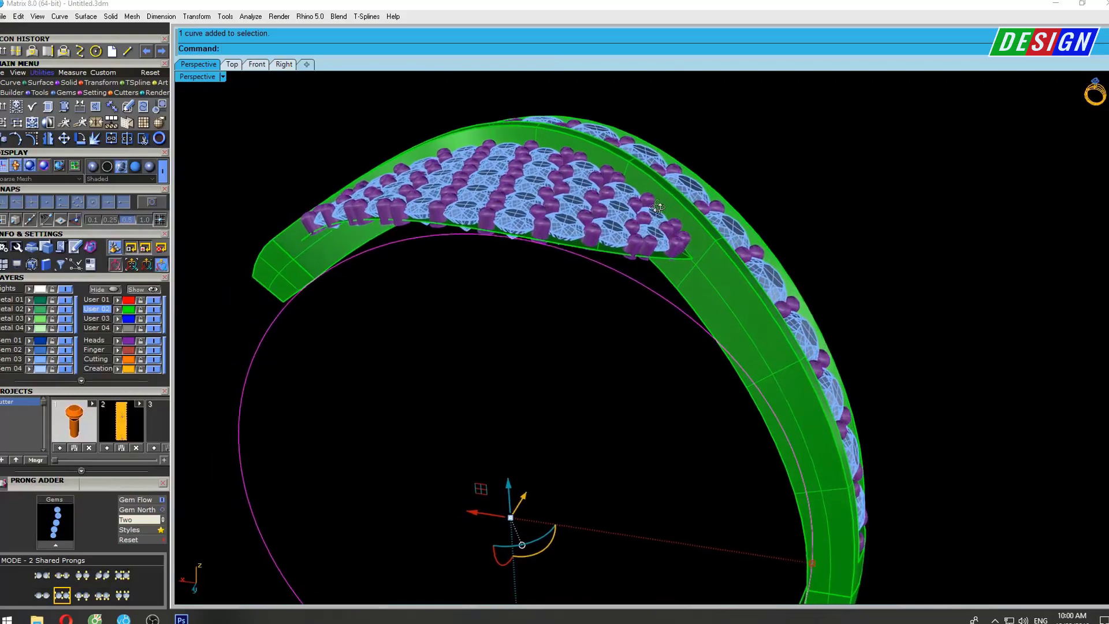
key(Escape)
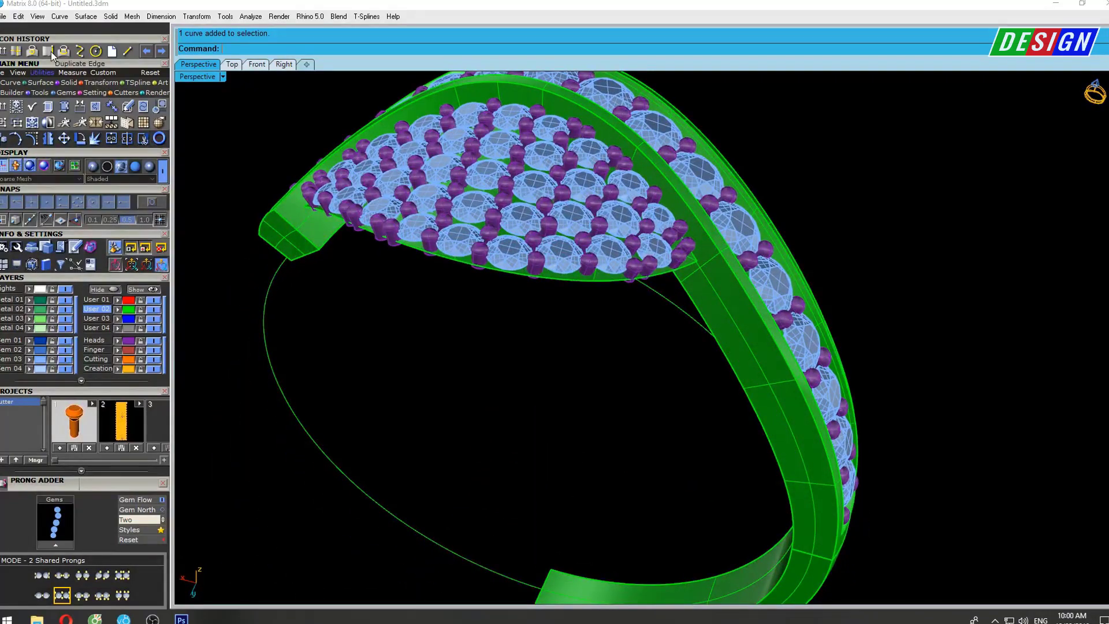
Duplicate the pavé head's underside edge as a curve.
scroll(701, 273, up, 1)
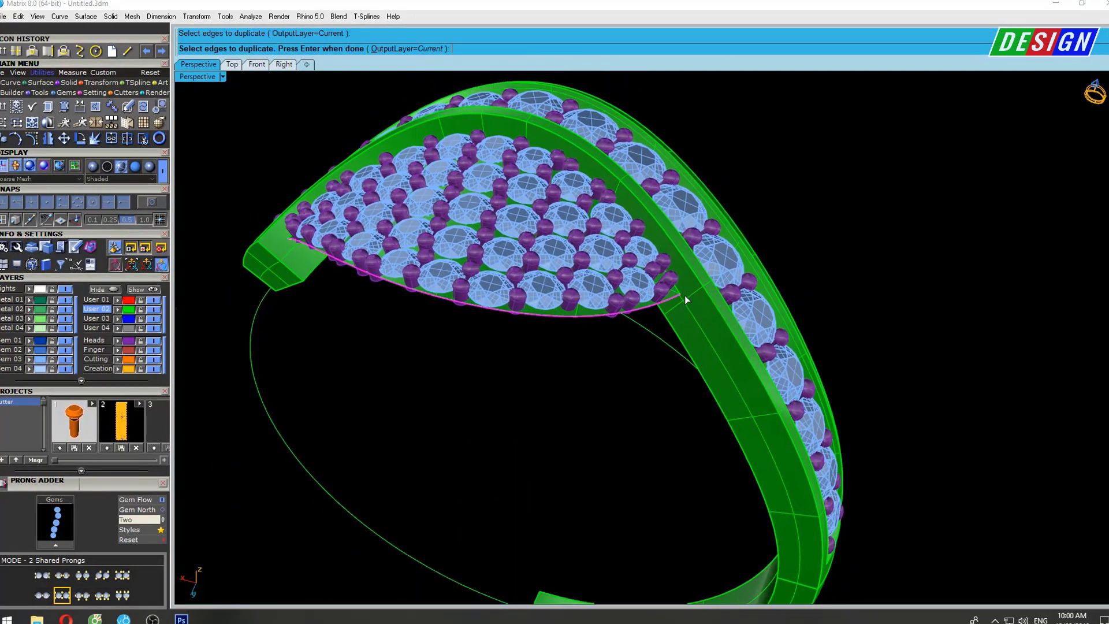
scroll(684, 296, up, 3)
click(672, 283)
scroll(684, 290, down, 3)
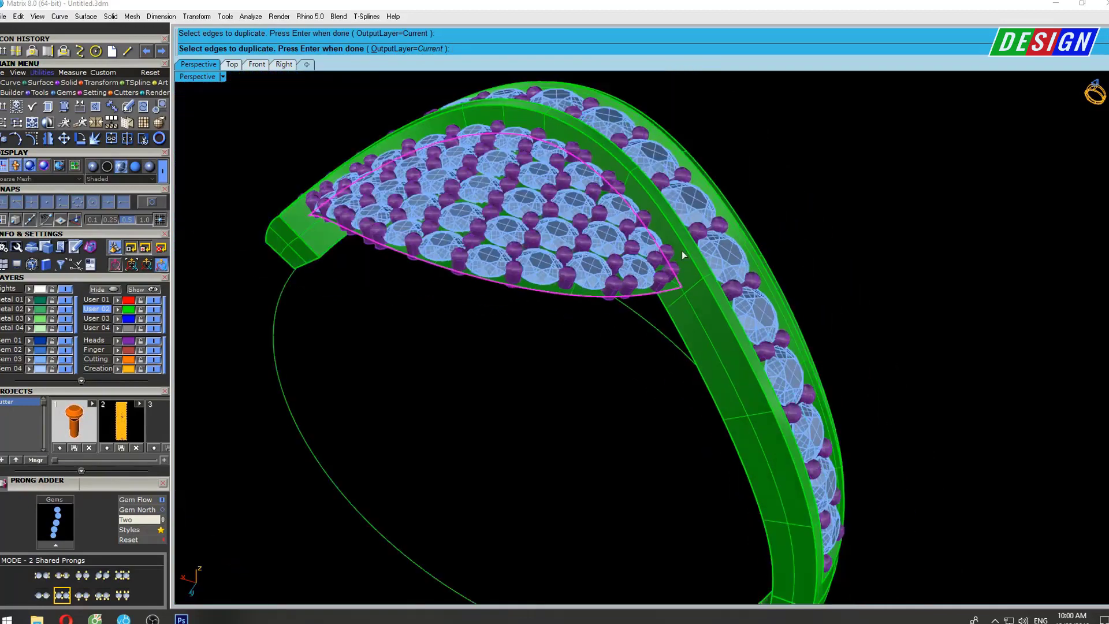
key(Return)
right_drag(685, 297, 670, 279)
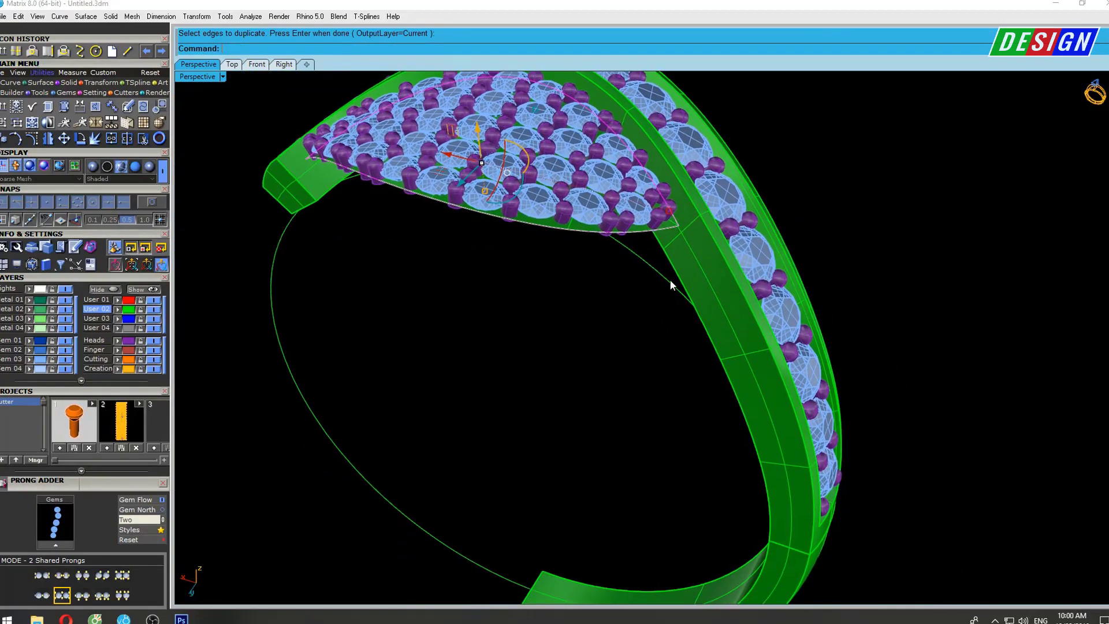
scroll(665, 276, down, 2)
Extrude the copied edge curve into a solid cylinder through the ring.
text(ExtrudeCrv)
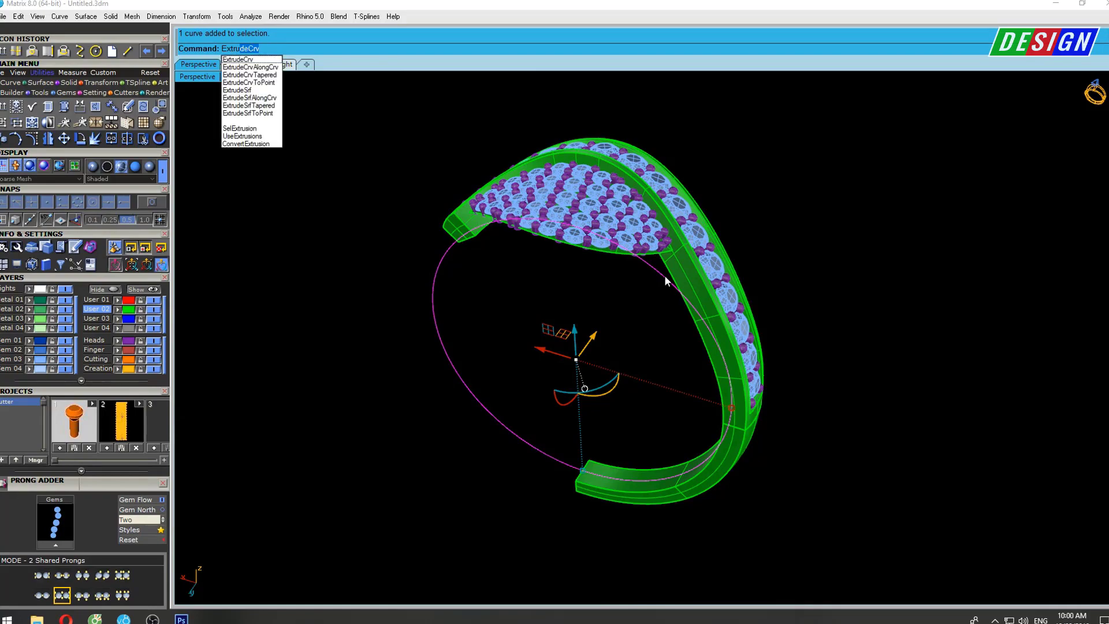
key(Return)
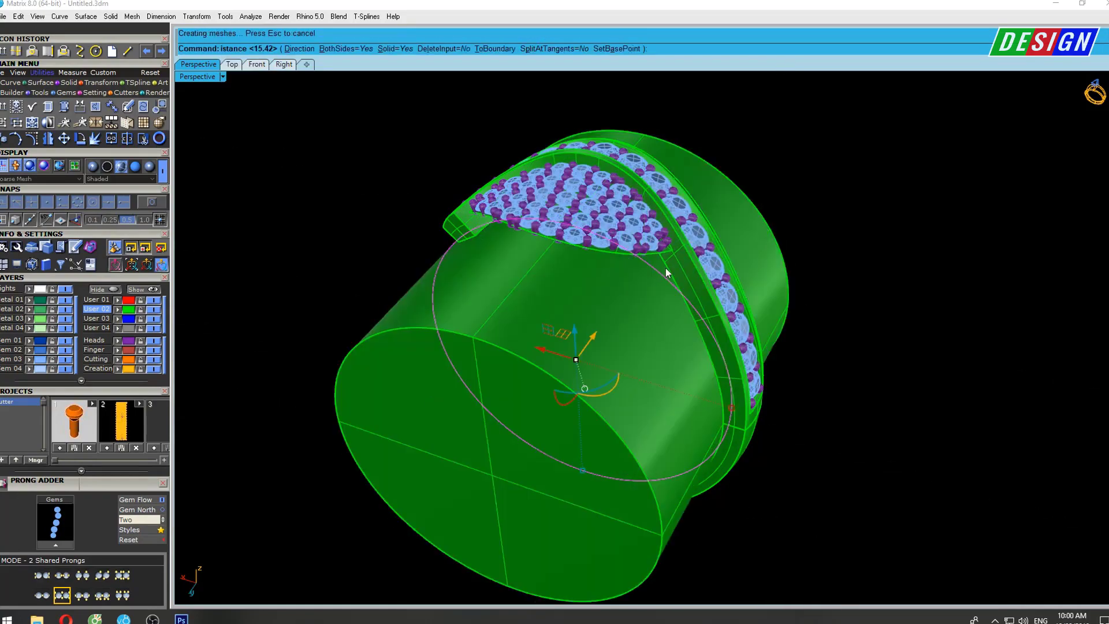
click(659, 265)
scroll(670, 251, up, 2)
click(670, 250)
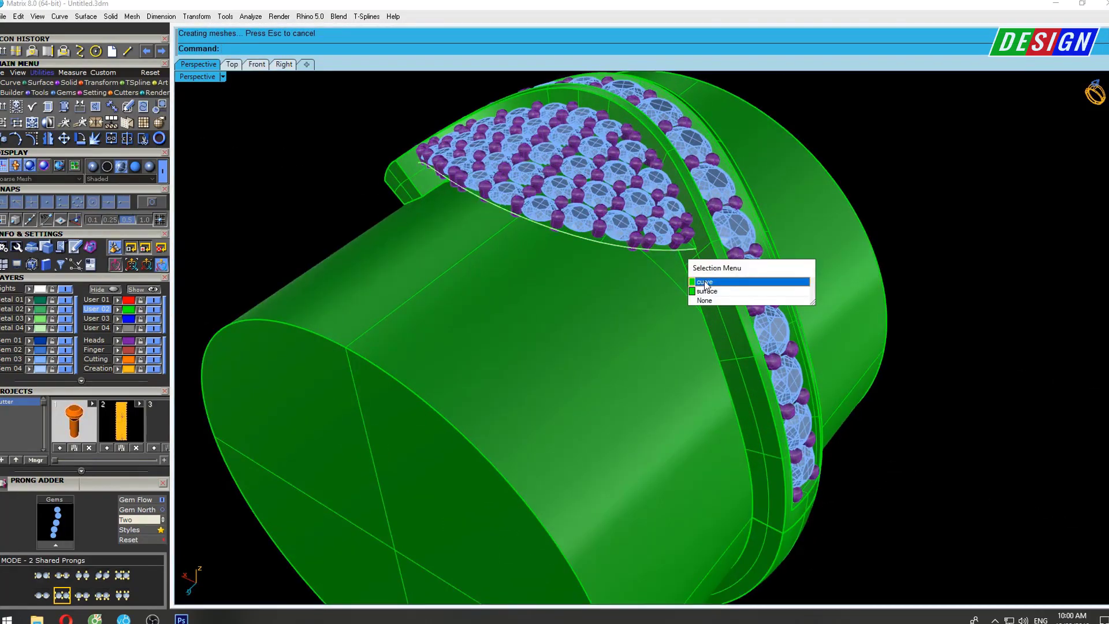
click(706, 279)
scroll(693, 243, up, 2)
click(688, 245)
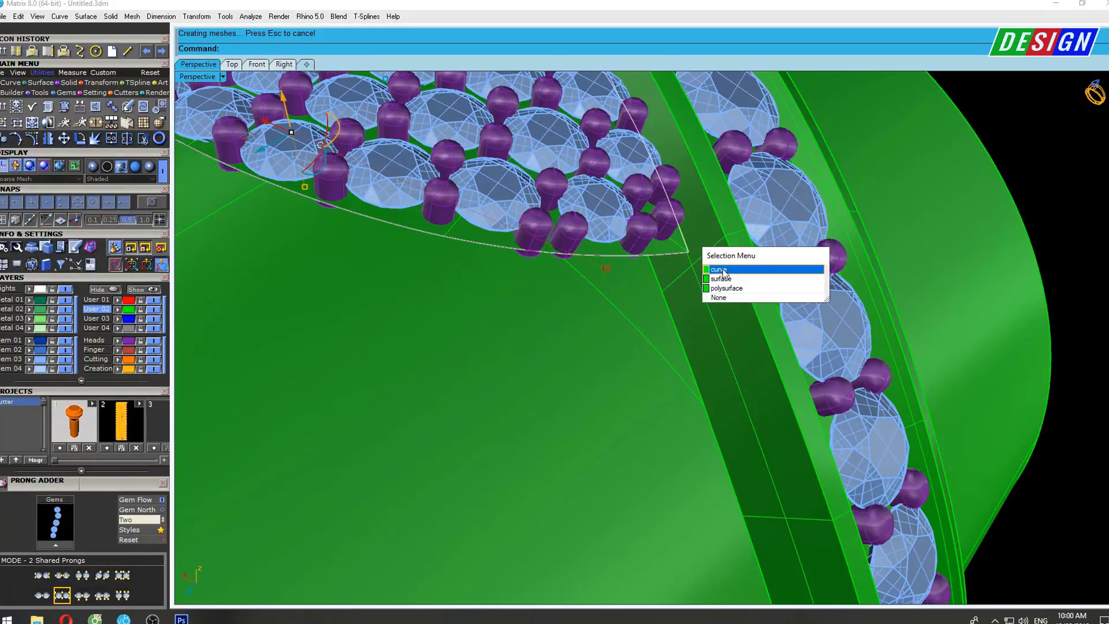
click(722, 264)
scroll(699, 259, down, 3)
shift+right_drag(679, 256, 650, 259)
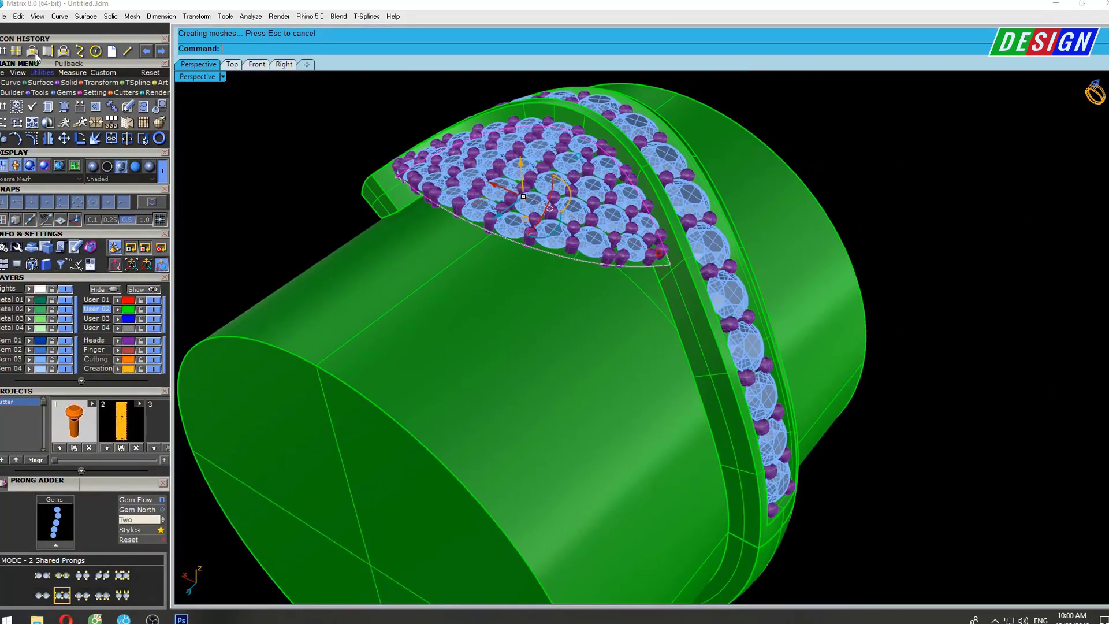
Rebuild the head's underside edge curve with 5 points at degree 3.
mouse_move(512, 338)
right_down()
mouse_move(593, 341)
mouse_move(577, 327)
right_up()
text(Rebuild)
key(Return)
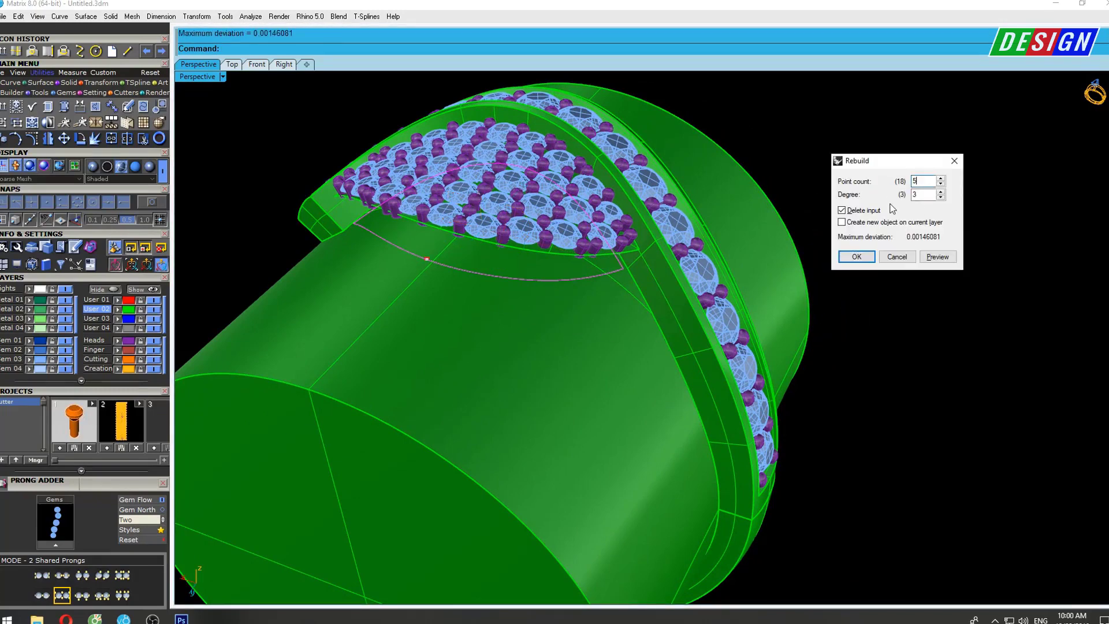
click(856, 257)
right_drag(854, 262, 645, 331)
text(Lof)
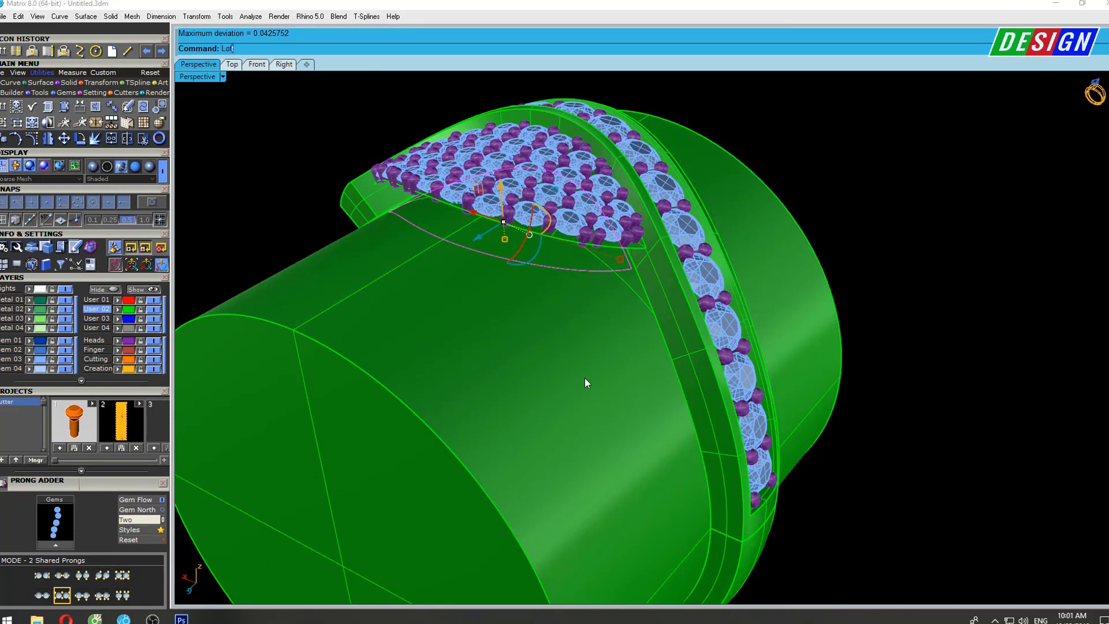
Try a loft, then select the cylinder and delete it.
text(t)
key(Return)
key(Return)
key(Return)
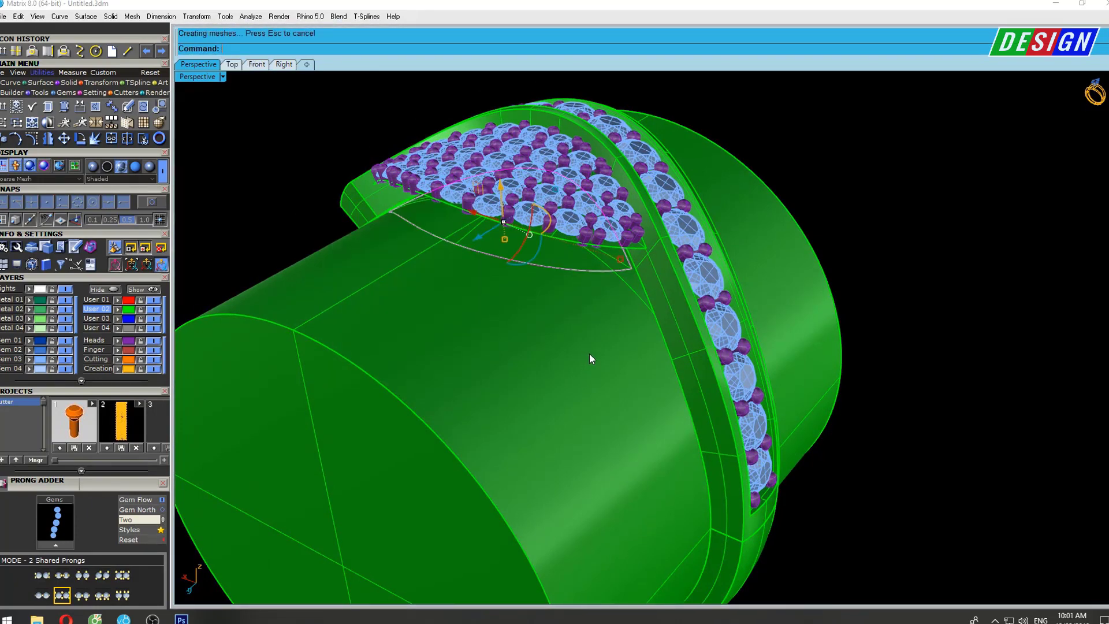
shift+right_drag(589, 354, 563, 331)
key(BackSpace)
click(574, 334)
text(lete)
key(Return)
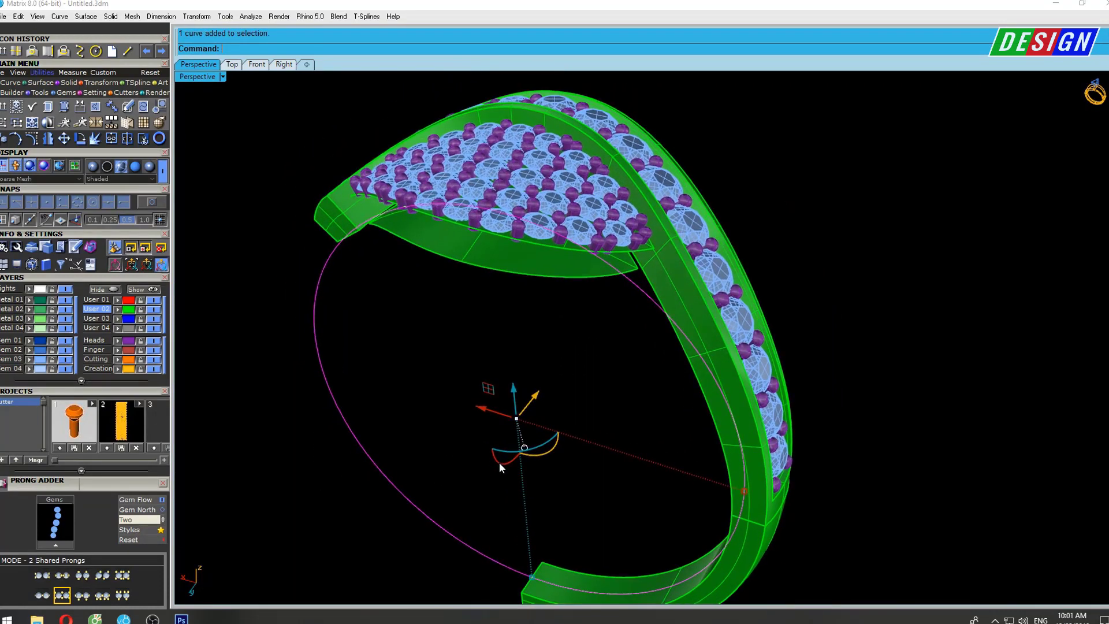
Delete the leftover circle and loft the head's lower edge curve into an underside surface.
text(delete)
key(Return)
scroll(595, 411, up, 2)
text(Lo)
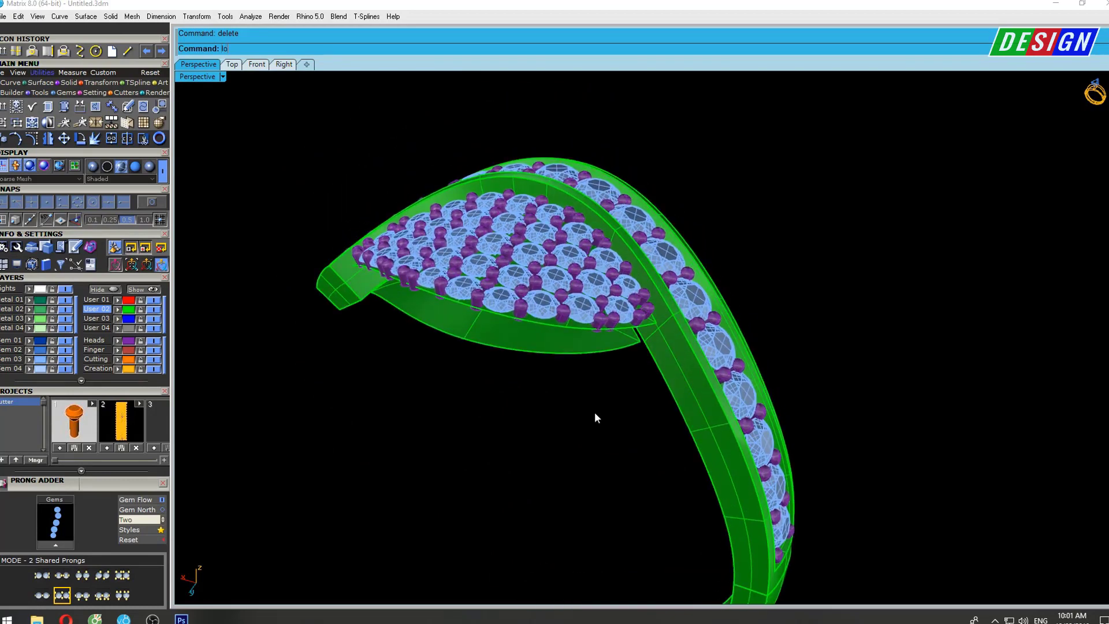
text(ft)
key(Return)
scroll(622, 369, up, 3)
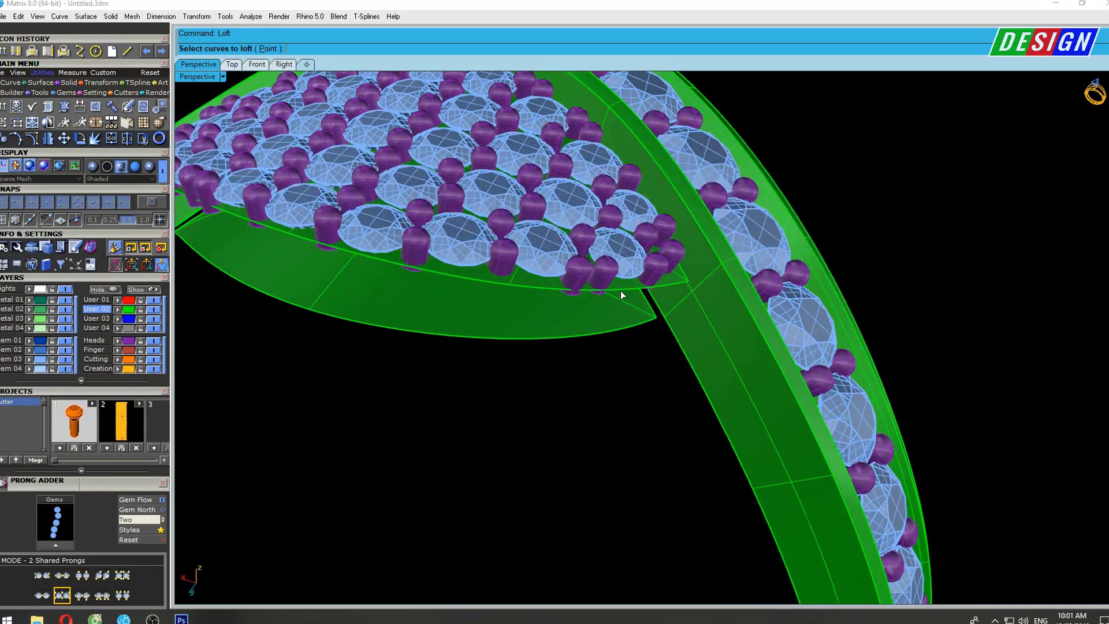
click(639, 292)
click(654, 322)
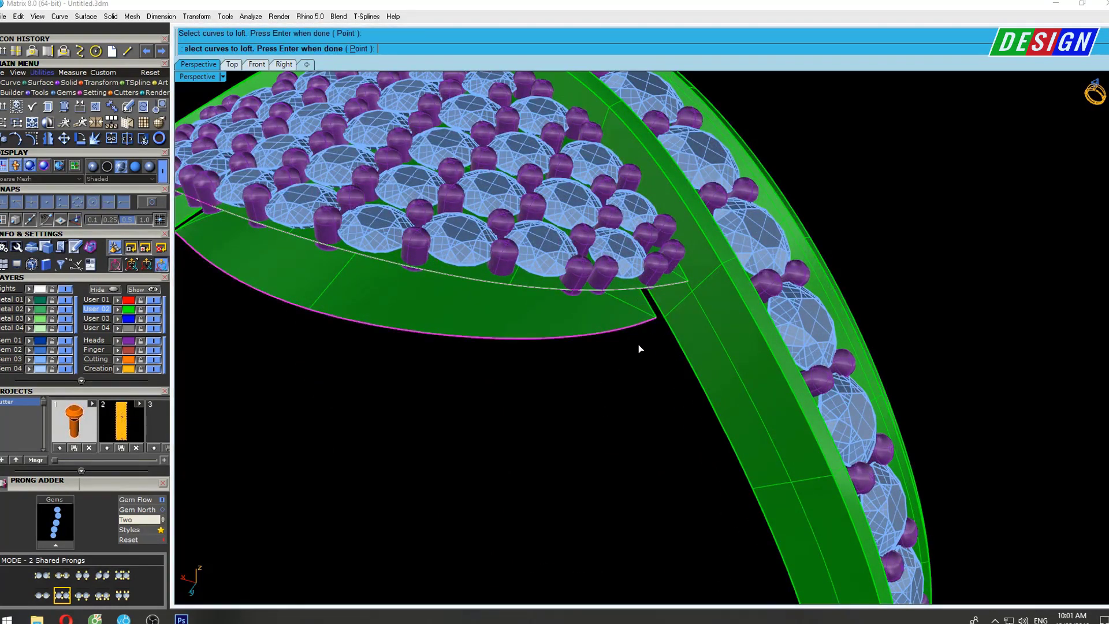
key(Return)
key(Return)
Loft the next head edge curve into a second underside surface.
right_drag(656, 343, 816, 173)
scroll(720, 307, down, 1)
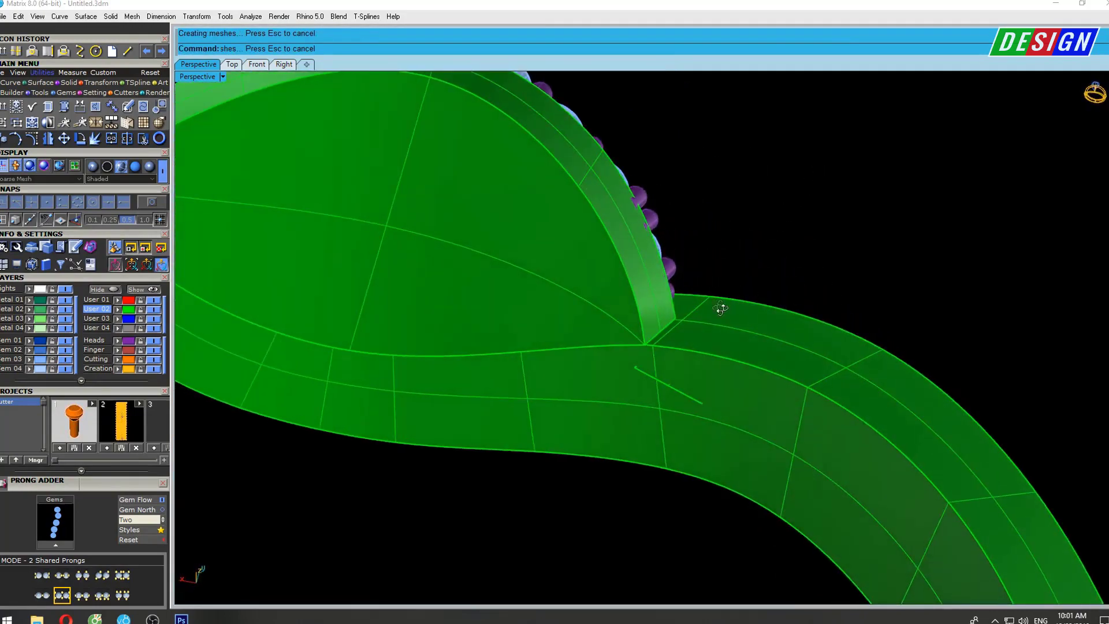
right_drag(720, 307, 632, 426)
scroll(696, 275, up, 2)
scroll(689, 310, up, 2)
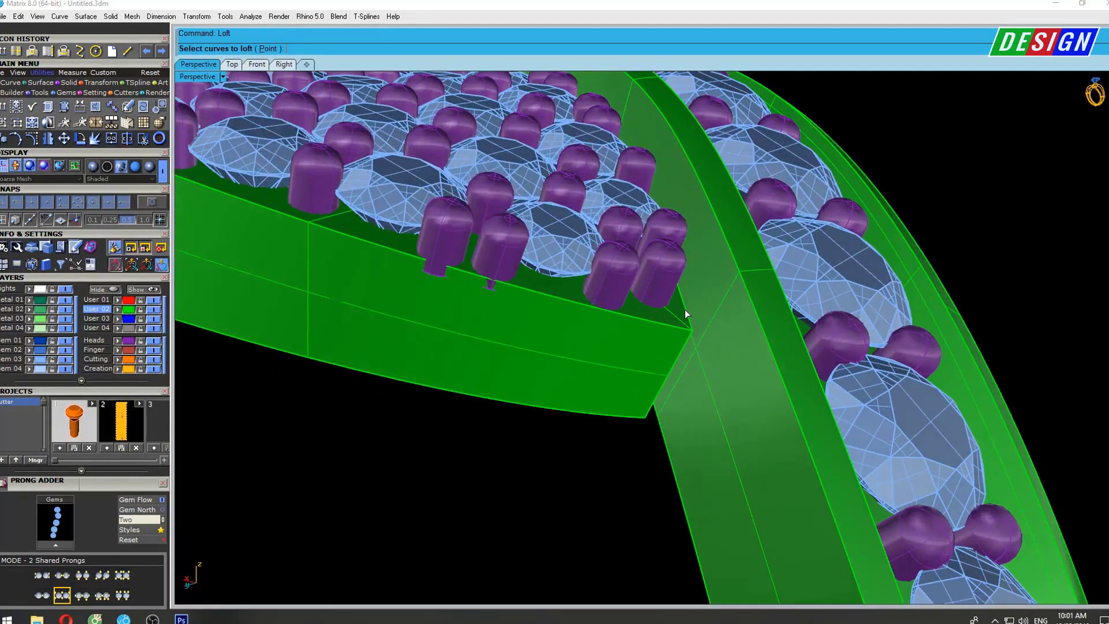
click(685, 310)
click(722, 350)
mouse_move(722, 349)
right_down()
mouse_move(725, 295)
mouse_move(617, 415)
right_up()
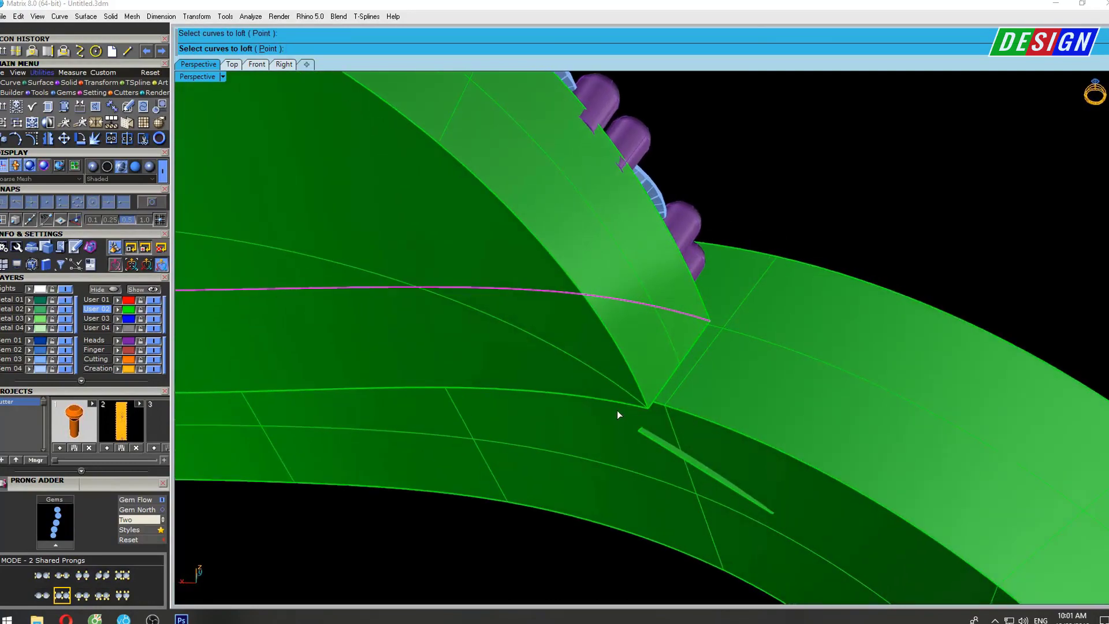
key(Return)
key(Return)
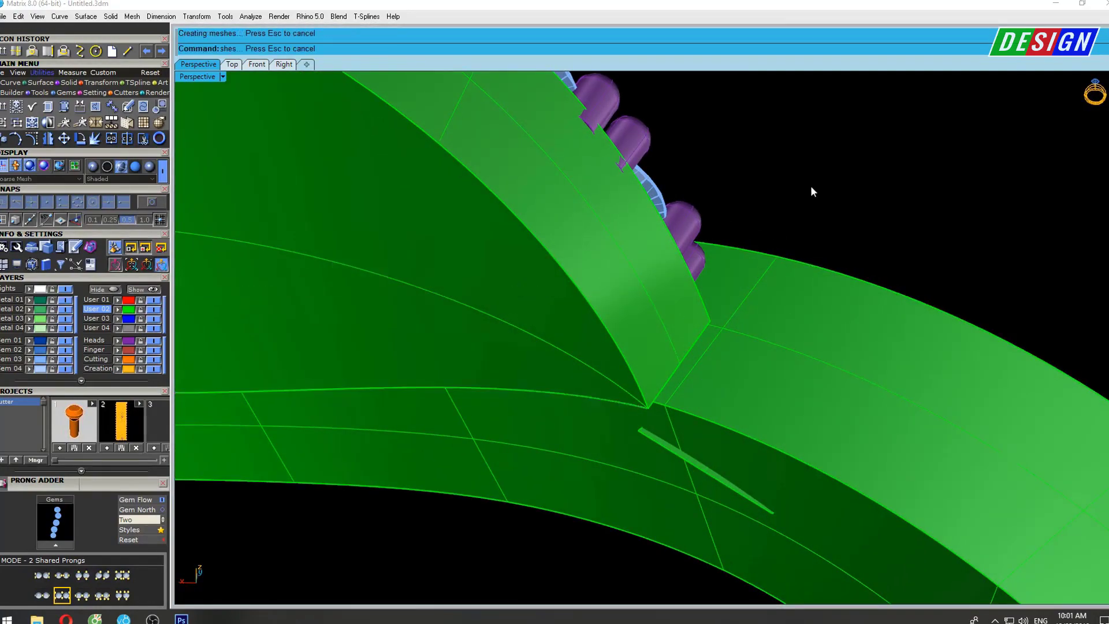
Select the new lofted underside surface and inspect the head from below and above.
mouse_move(810, 186)
right_down()
mouse_move(736, 329)
mouse_move(647, 423)
right_up()
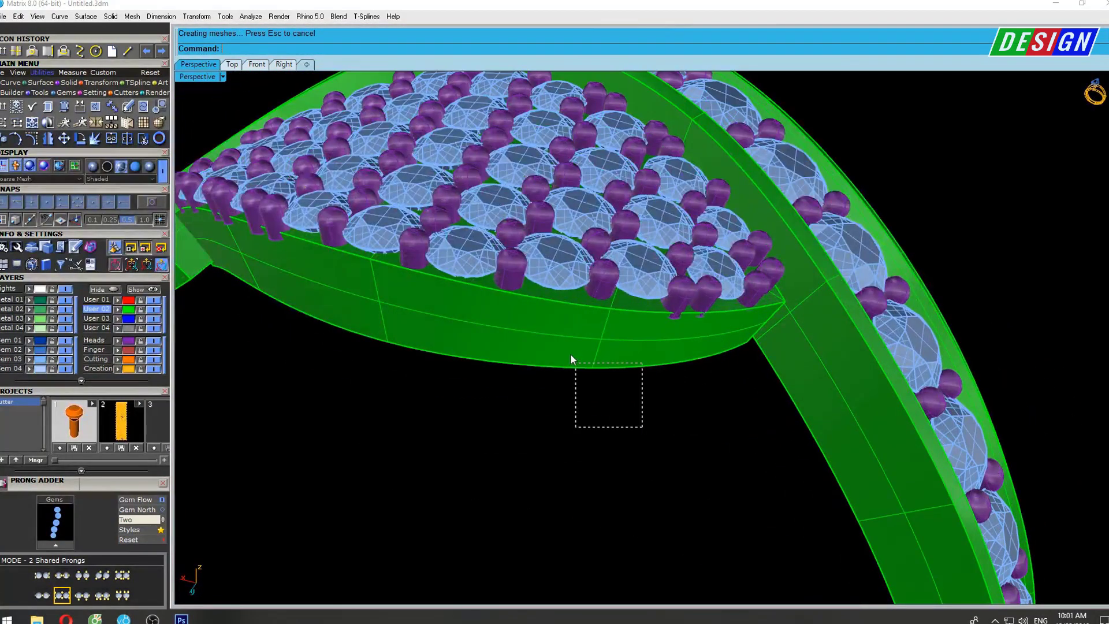
scroll(595, 329, up, 2)
scroll(618, 283, up, 2)
click(618, 283)
scroll(781, 275, down, 4)
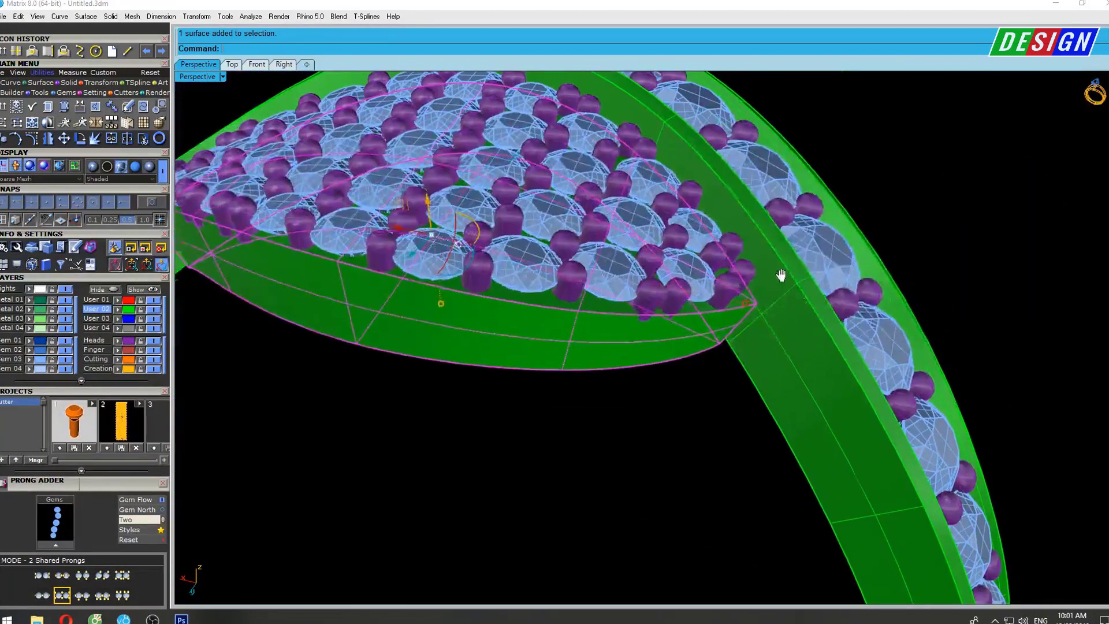
right_drag(781, 275, 767, 299)
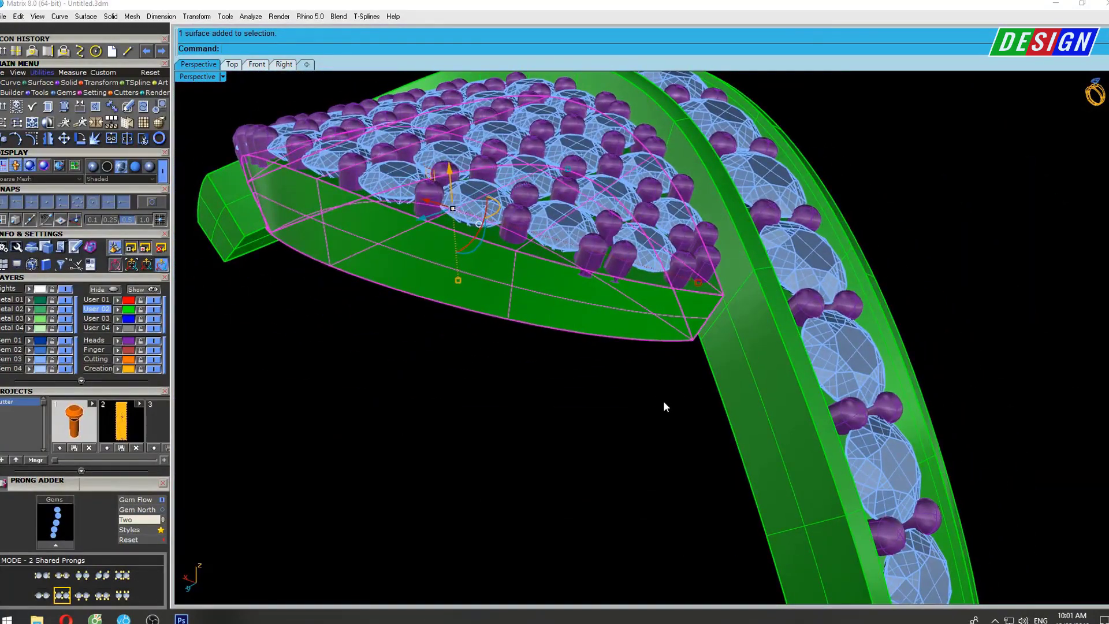
right_drag(664, 406, 688, 479)
Assign the head polysurface to the red layer User 01.
drag(573, 211, 575, 213)
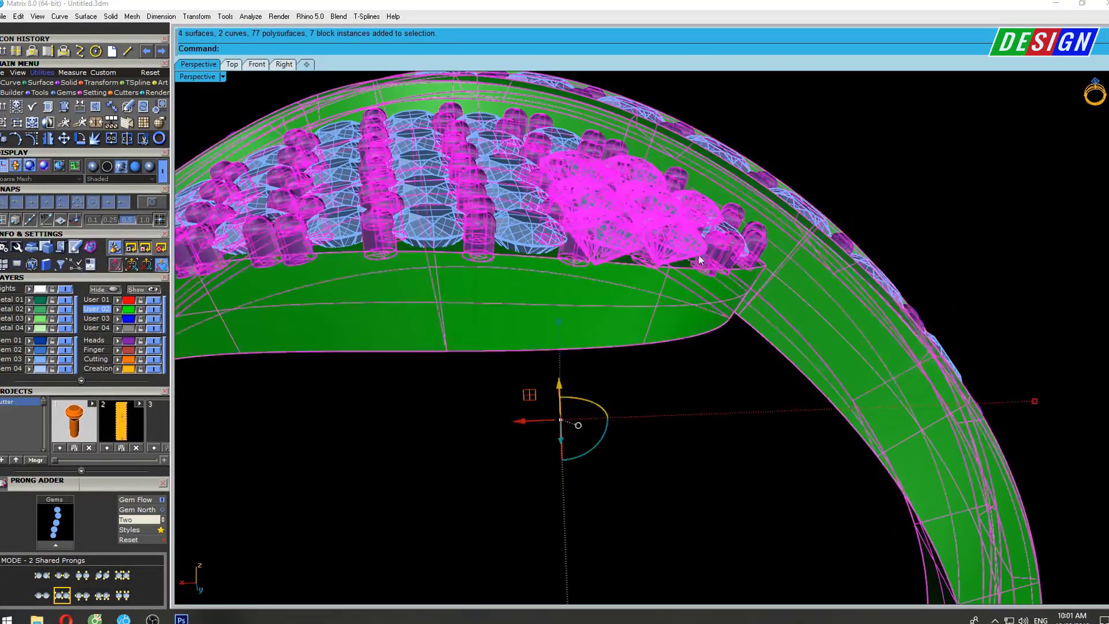
mouse_move(698, 254)
right_down()
mouse_move(666, 267)
mouse_move(581, 374)
right_up()
click(674, 288)
scroll(581, 374, down, 5)
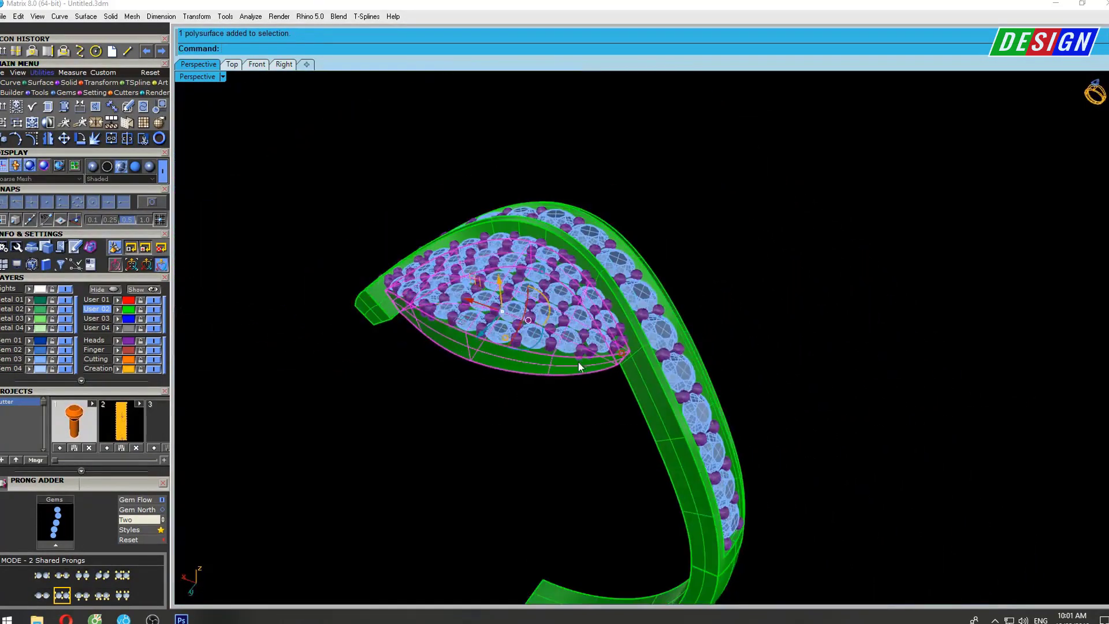
click(117, 300)
mouse_move(564, 417)
right_down()
mouse_move(700, 279)
mouse_move(703, 201)
right_up()
scroll(704, 200, down, 3)
scroll(639, 295, down, 2)
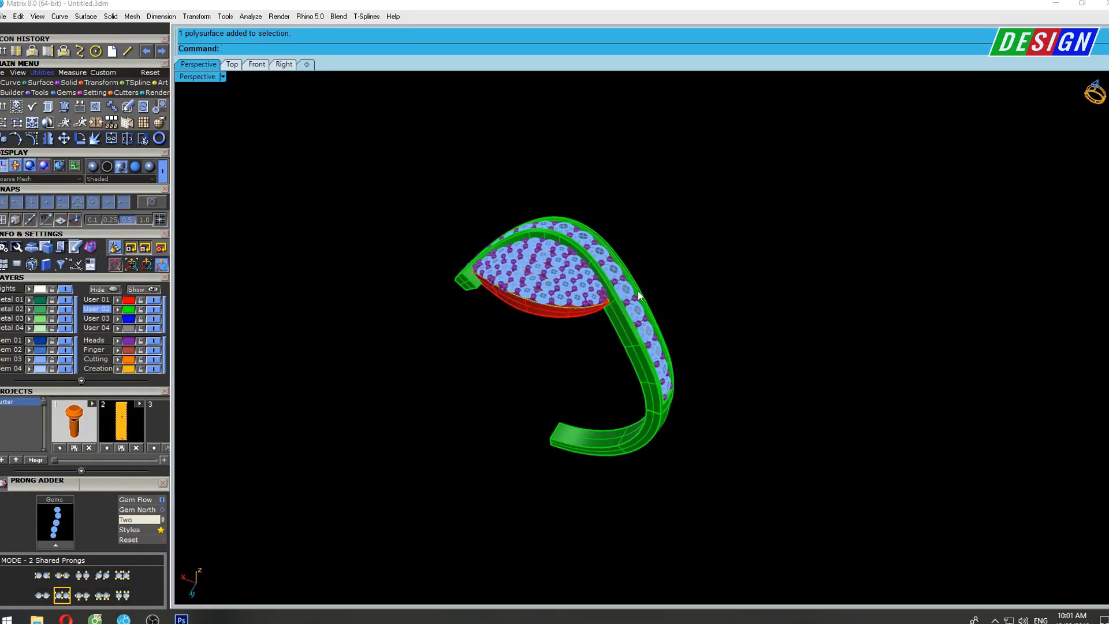
Select all the leftover curves and delete them.
text(Selc)
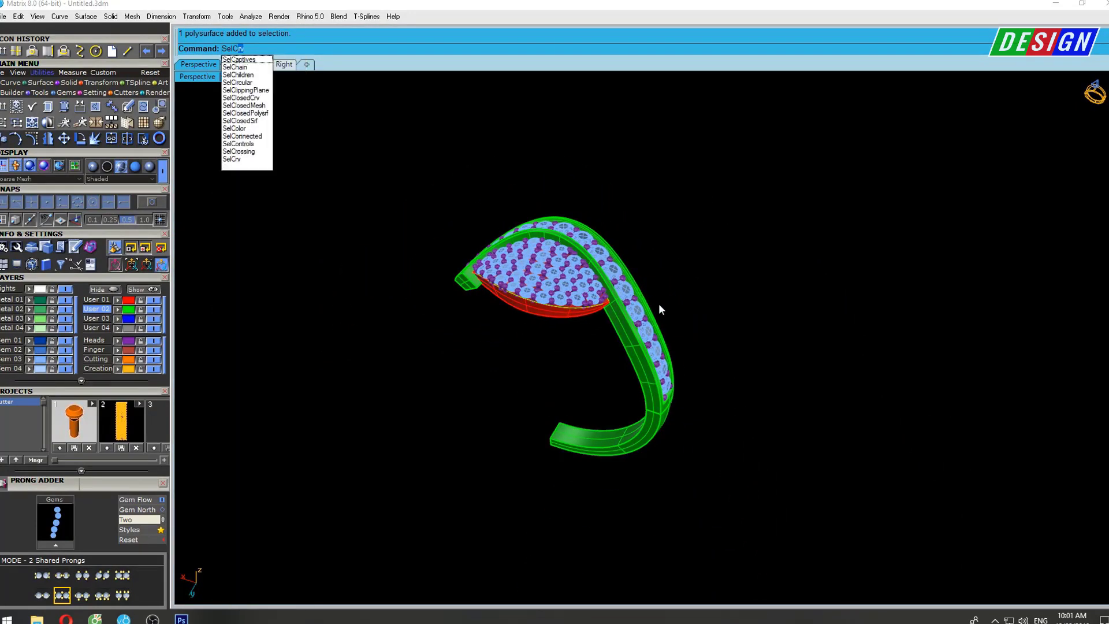
key(Return)
mouse_move(658, 303)
right_down()
mouse_move(687, 300)
mouse_move(540, 328)
mouse_move(563, 161)
right_up()
key(Return)
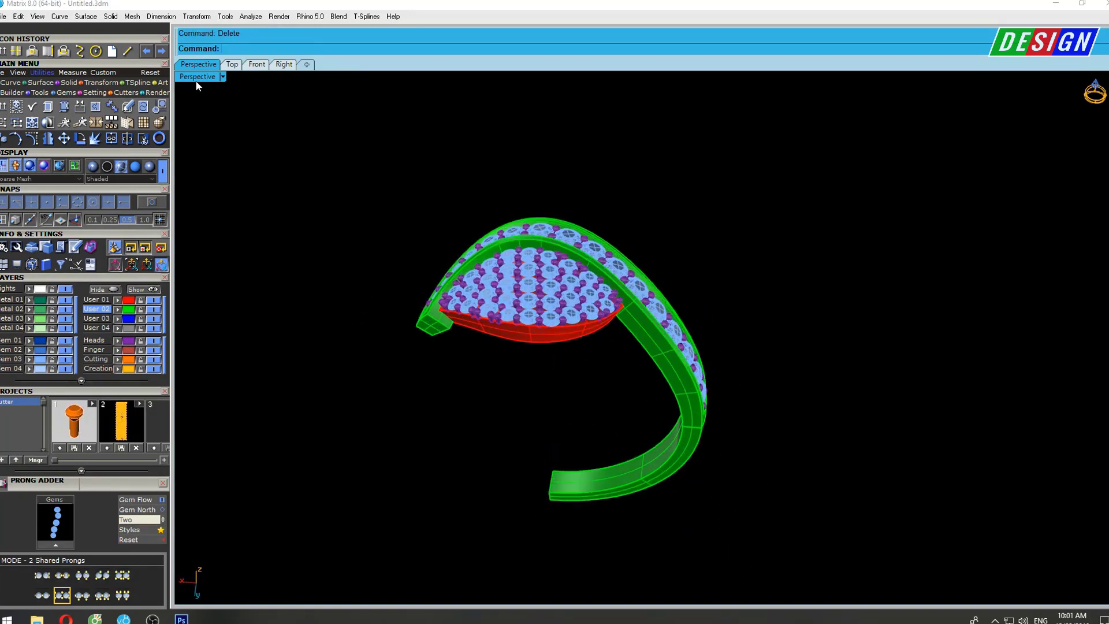
Select the gem-set half's band and side gems in the enlarged Top view.
double_click(197, 80)
double_click(187, 79)
scroll(595, 185, down, 6)
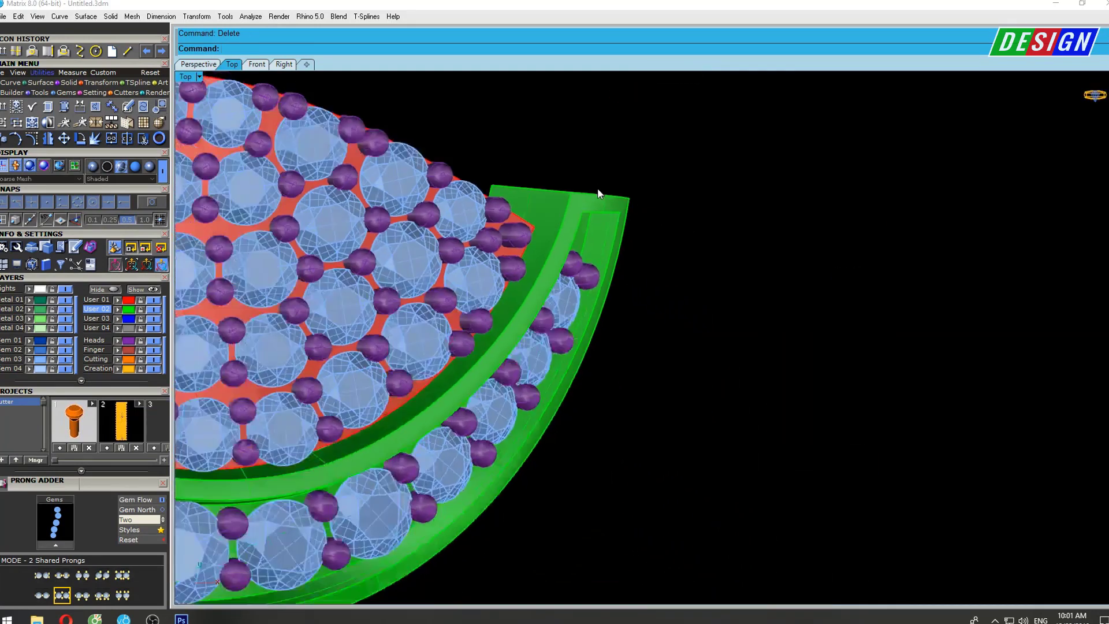
scroll(470, 227, up, 4)
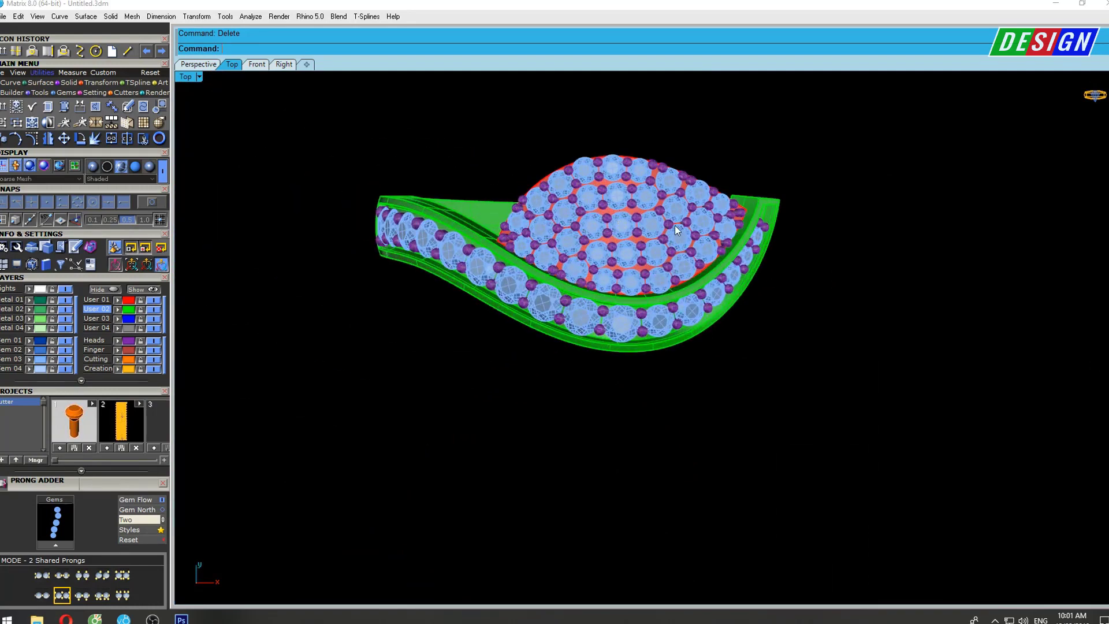
drag(348, 297, 347, 297)
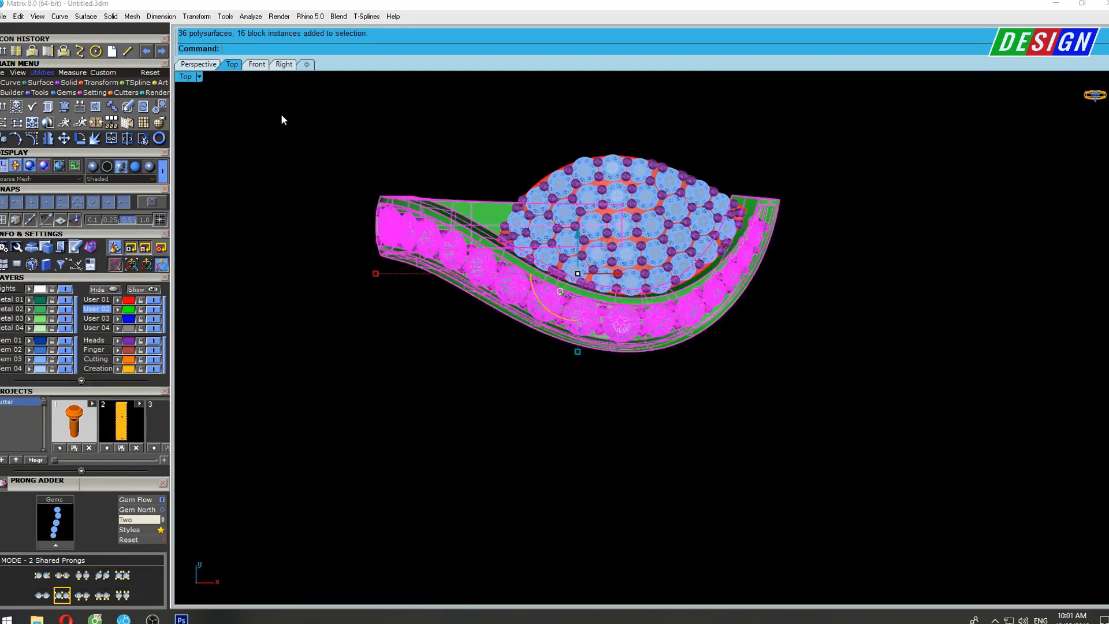
double_click(186, 80)
scroll(945, 440, up, 3)
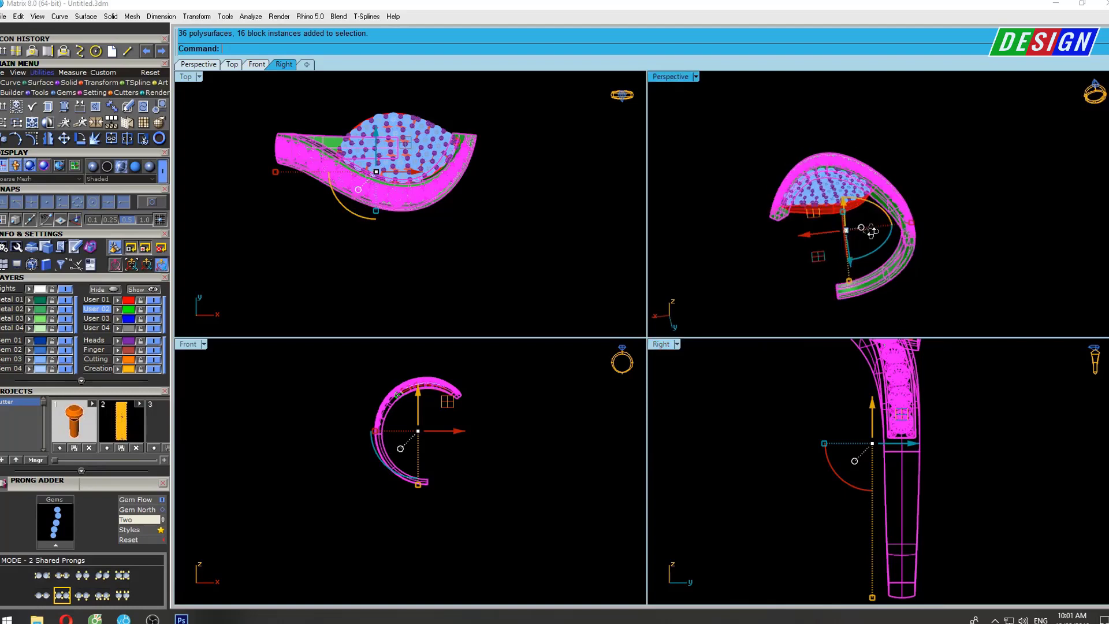
right_drag(872, 232, 883, 228)
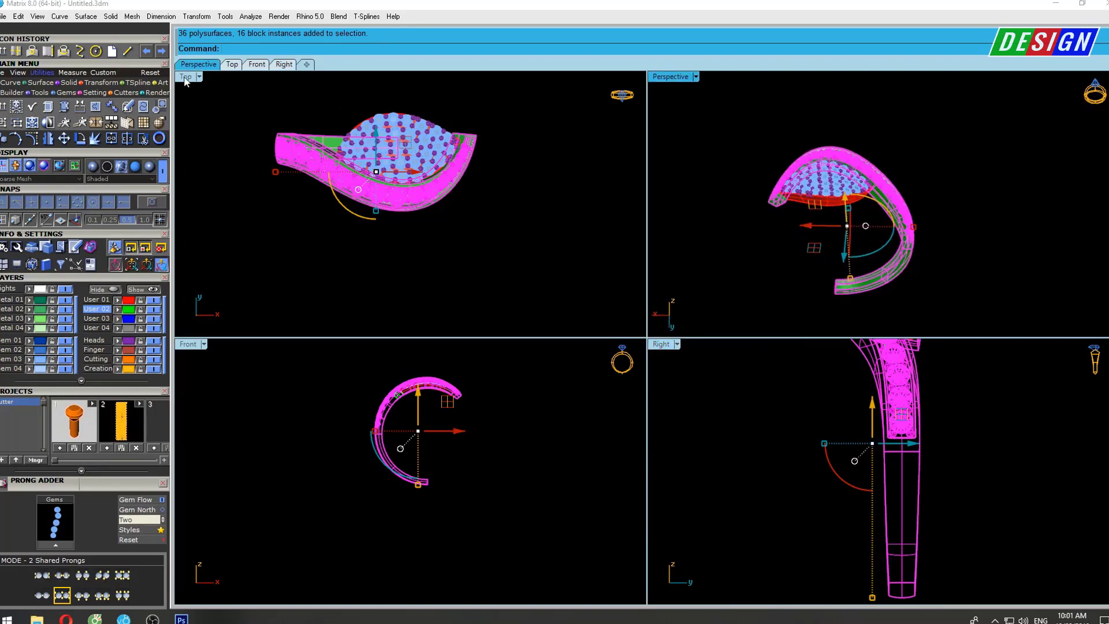
right_drag(406, 183, 436, 223)
text(Ro)
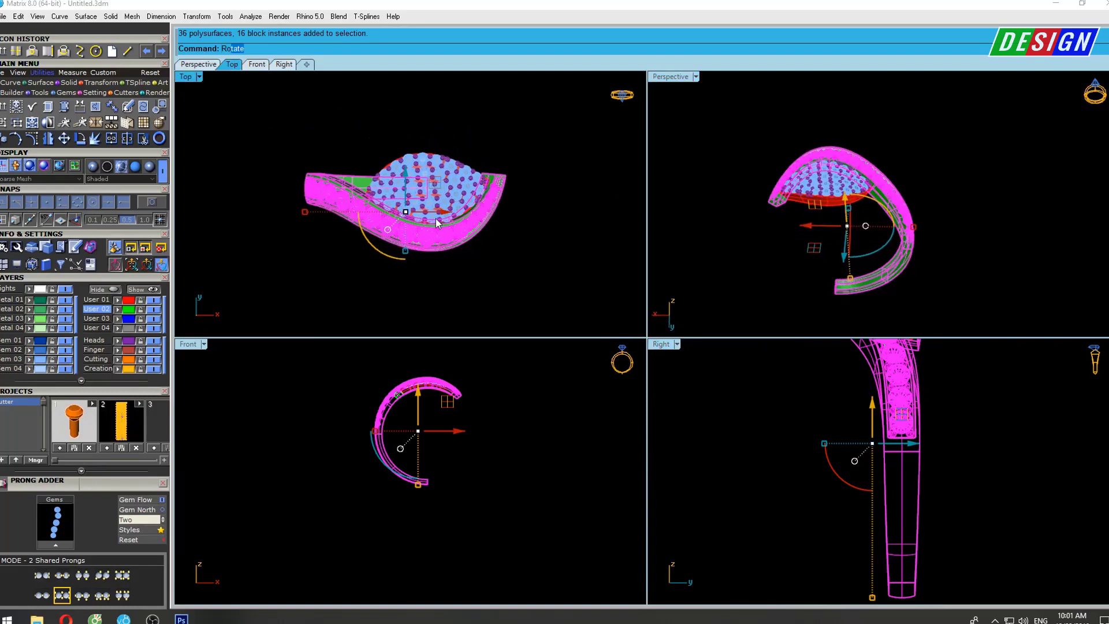
Rotate a copy of the half 180° about the ring centre to form the second half.
text(t)
key(Return)
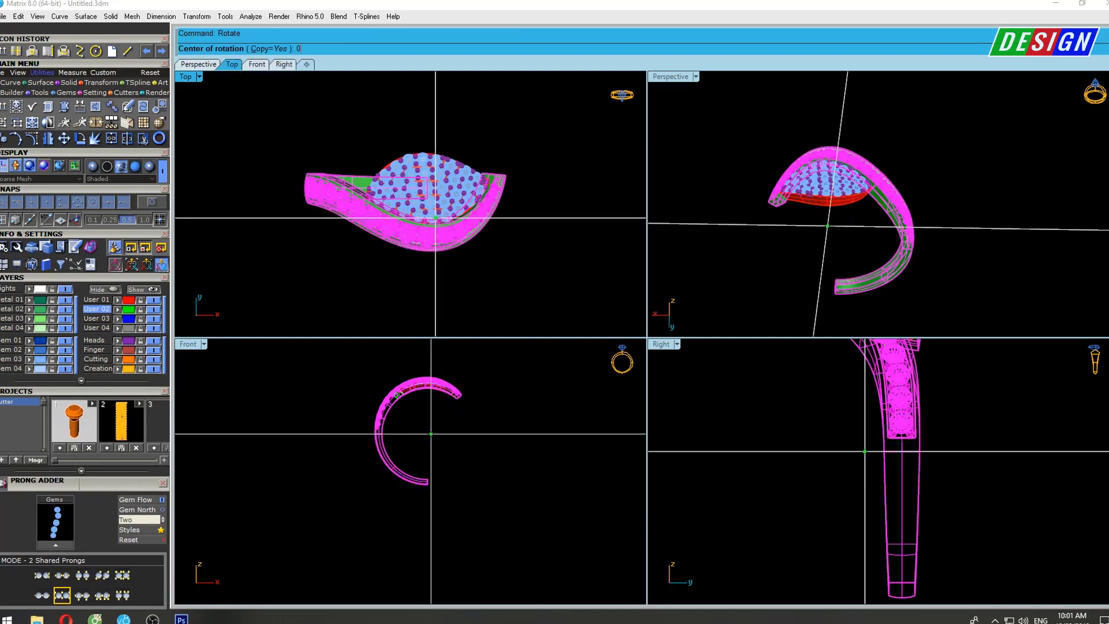
click(428, 188)
click(427, 105)
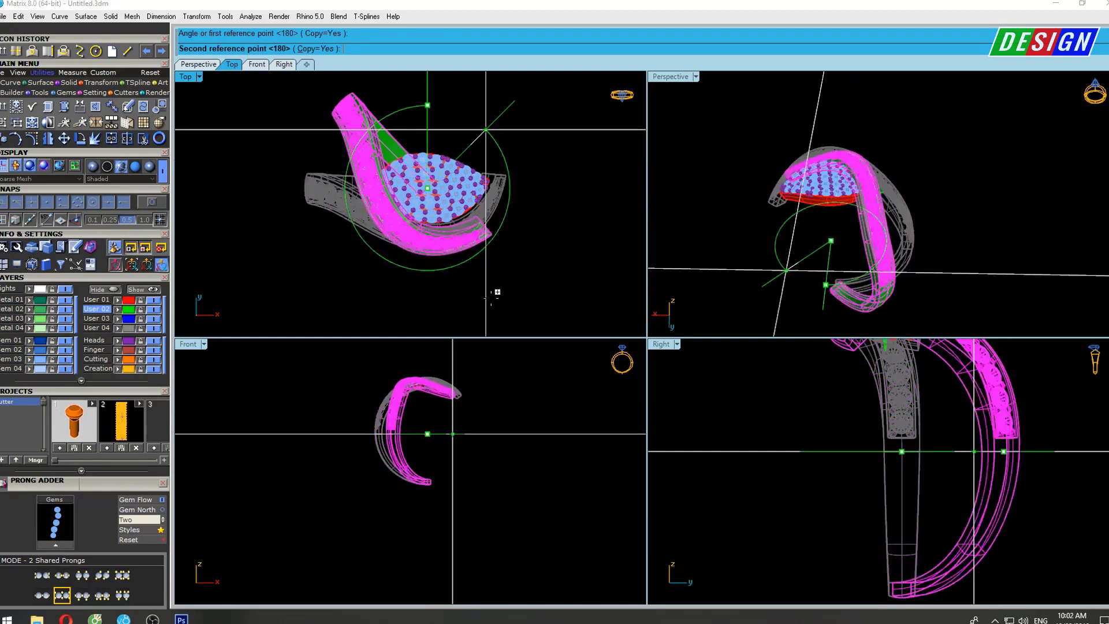
click(403, 310)
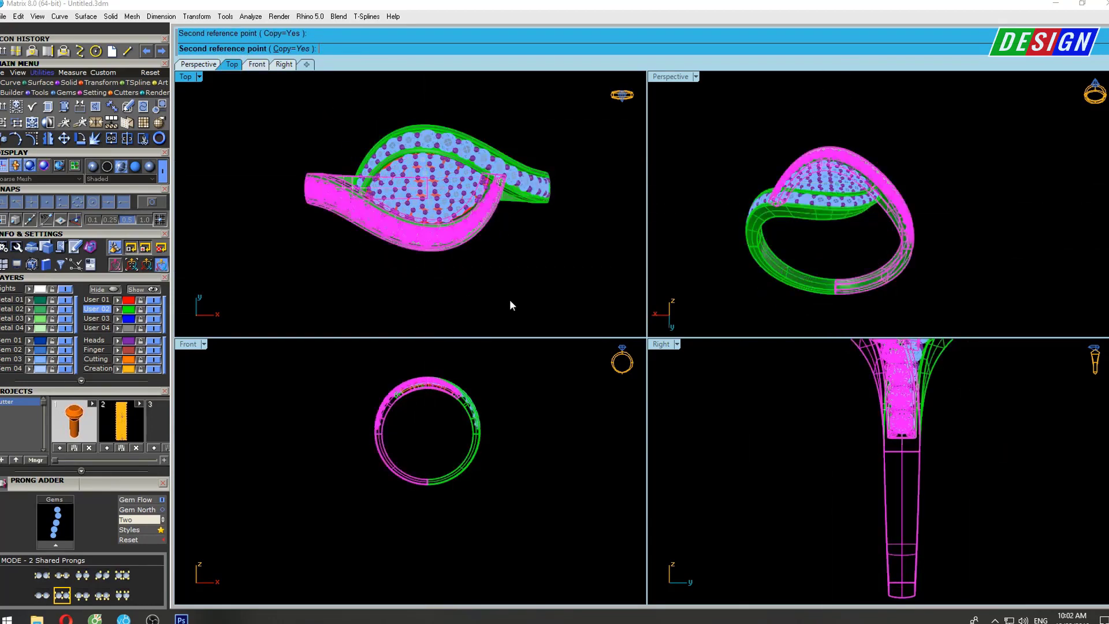
key(Escape)
click(706, 134)
Select all 144 prong heads and move them onto the green User 02 metal layer.
double_click(670, 76)
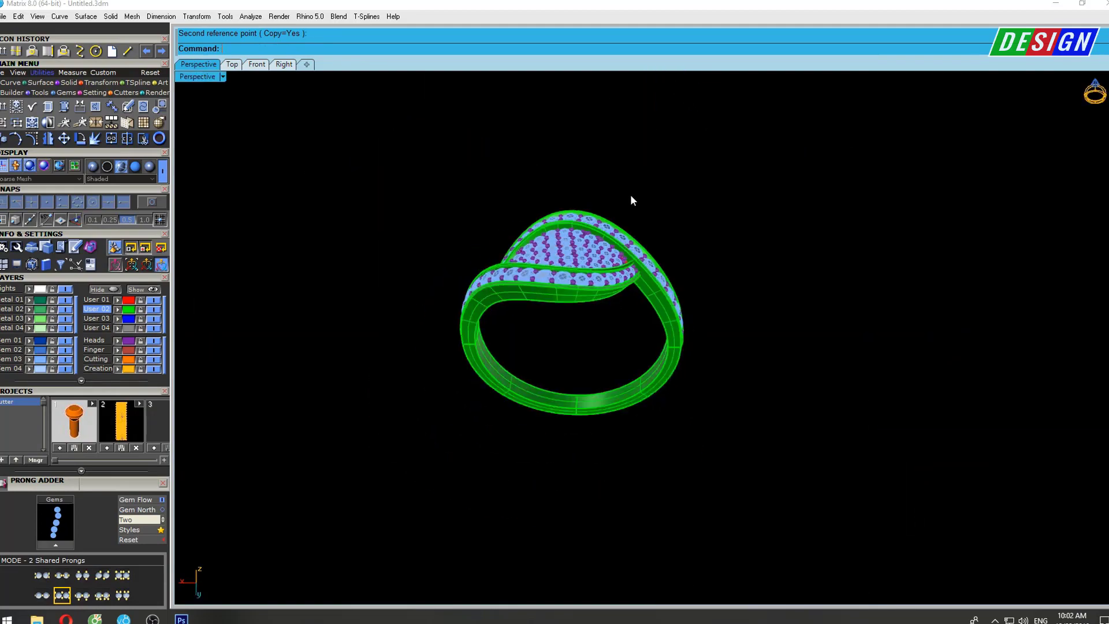
scroll(605, 255, up, 3)
scroll(611, 295, up, 5)
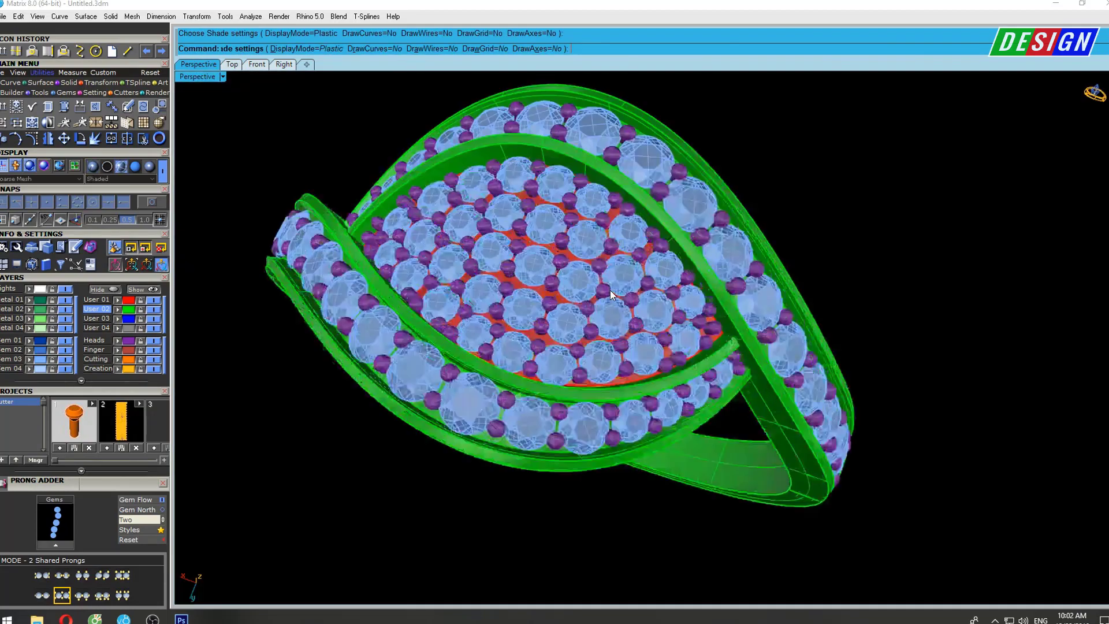
scroll(610, 290, up, 3)
key(Escape)
click(546, 238)
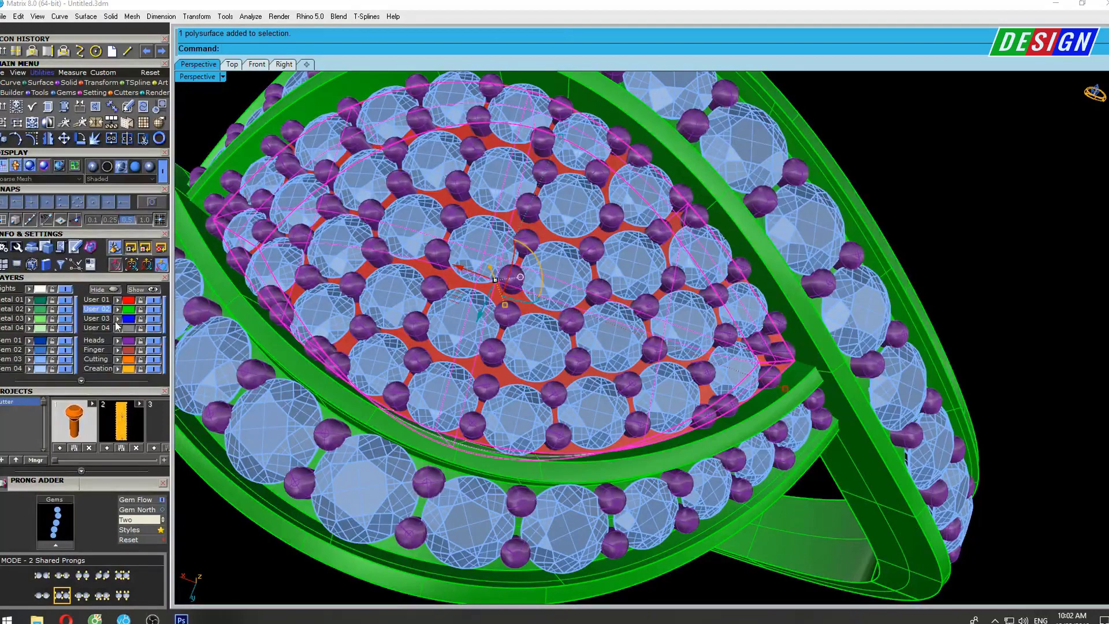
scroll(575, 336, down, 3)
scroll(581, 275, down, 5)
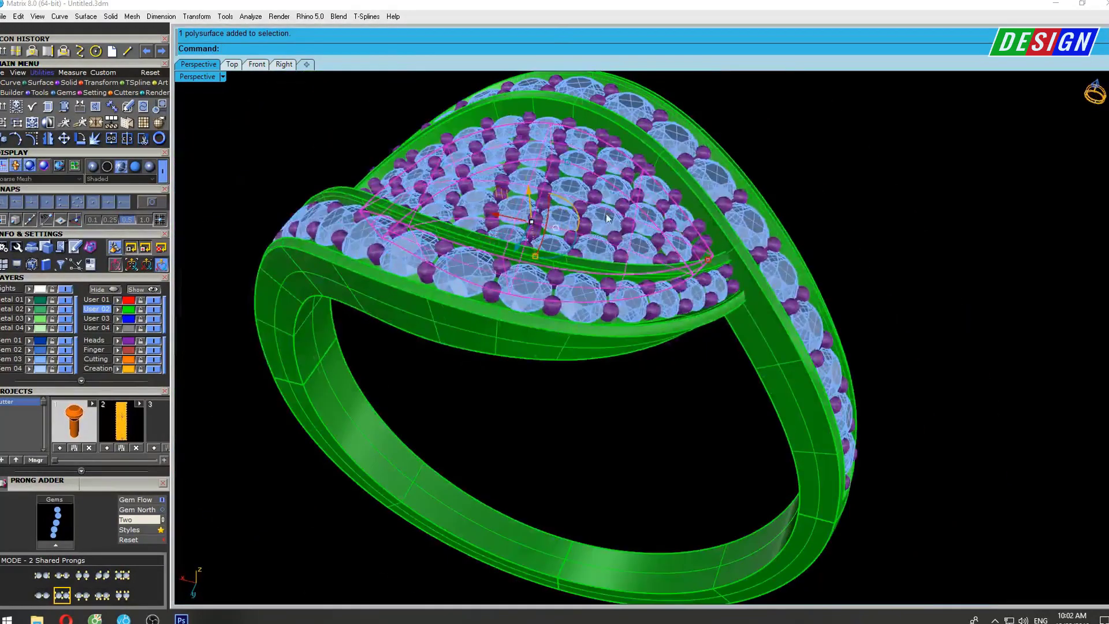
click(129, 342)
click(117, 309)
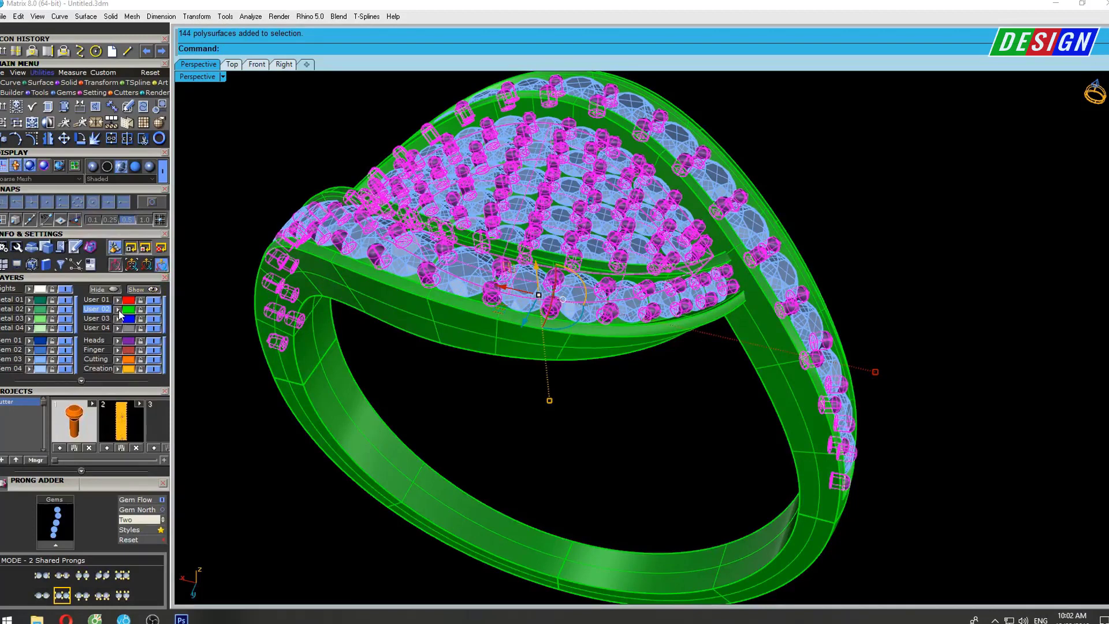
Orbit the shaded ring to inspect its side and underside, then return to wireframe.
scroll(549, 369, down, 2)
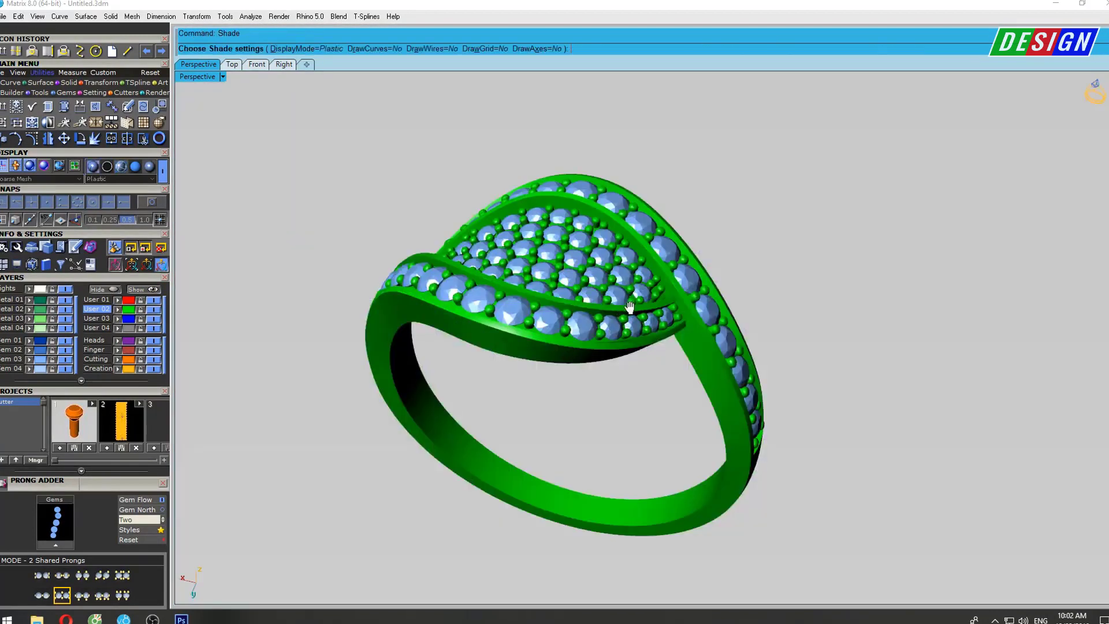
scroll(635, 346, down, 3)
scroll(643, 353, down, 2)
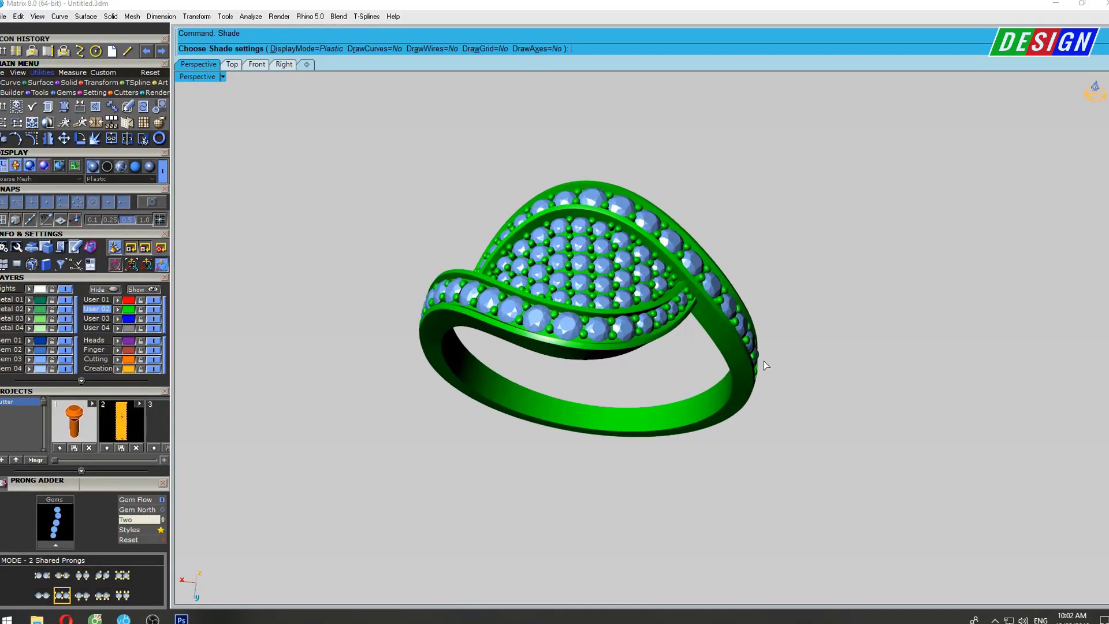
mouse_move(762, 363)
right_down()
mouse_move(676, 279)
mouse_move(733, 265)
mouse_move(735, 222)
right_up()
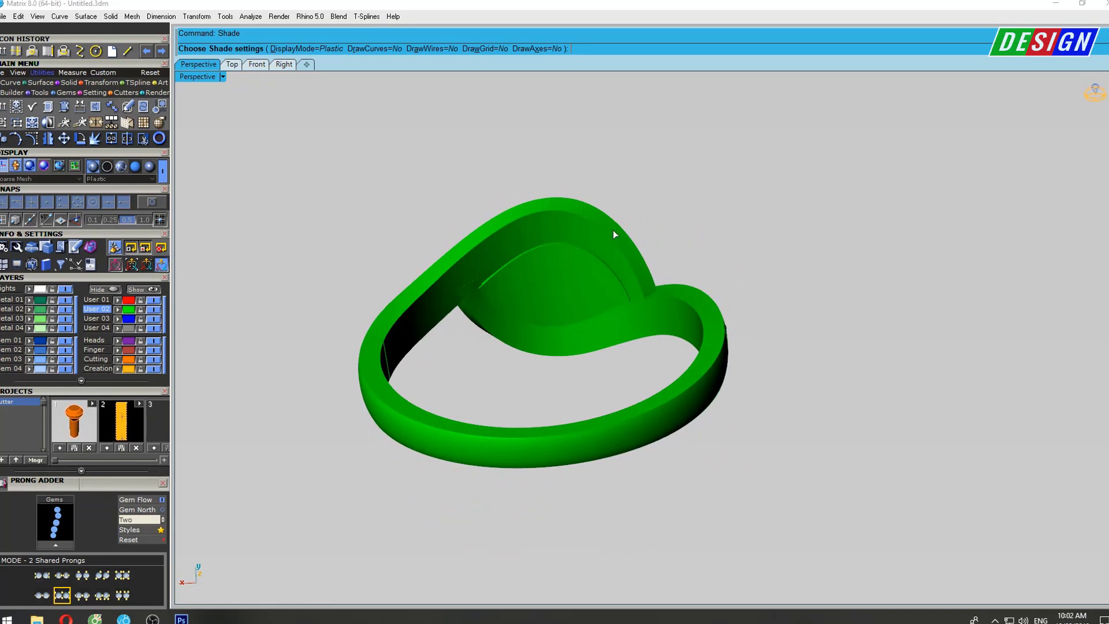
scroll(612, 230, up, 5)
mouse_move(607, 282)
right_down()
mouse_move(594, 327)
mouse_move(635, 231)
right_up()
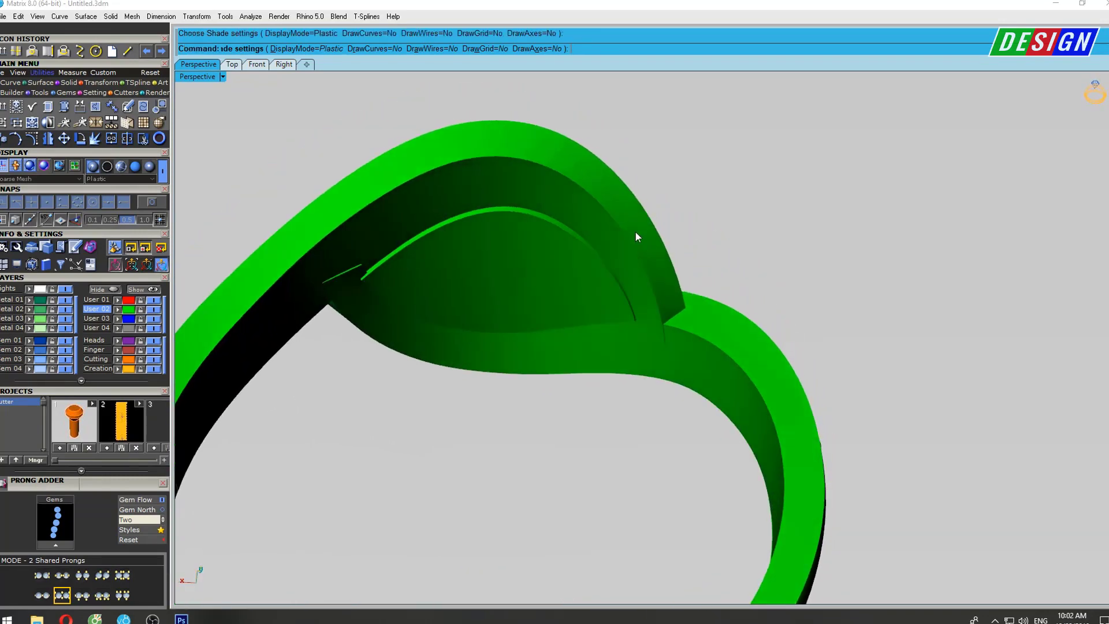
key(Escape)
text(Fi)
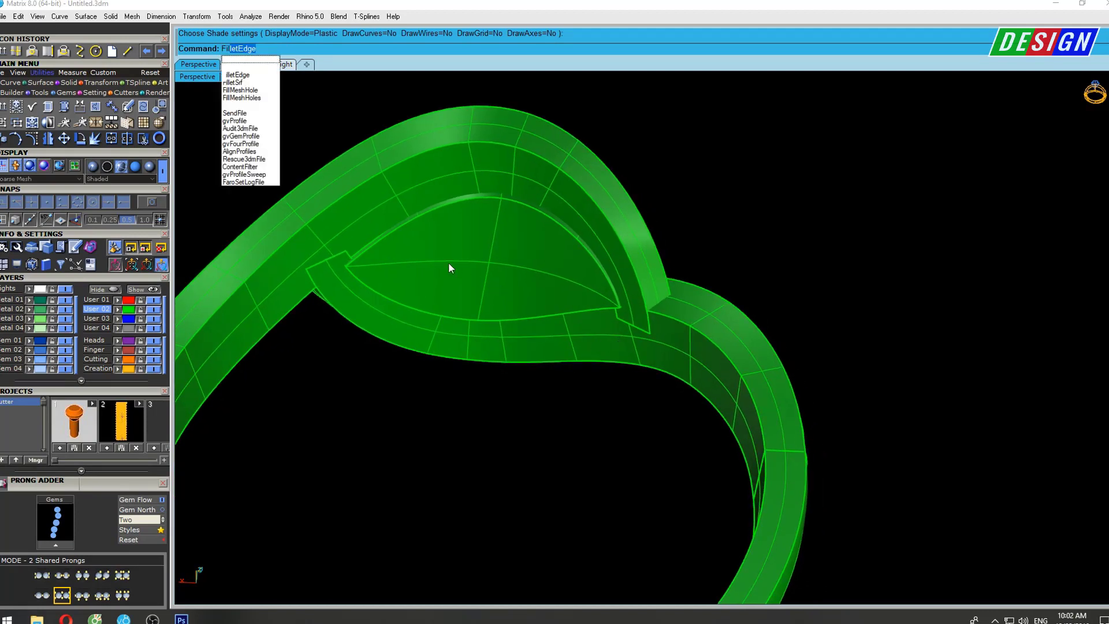
Start a 0.100-radius edge fillet and pick the shank's four inner edges.
key(Return)
mouse_move(553, 210)
right_down()
mouse_move(543, 280)
mouse_move(556, 234)
right_up()
scroll(544, 281, down, 5)
click(556, 231)
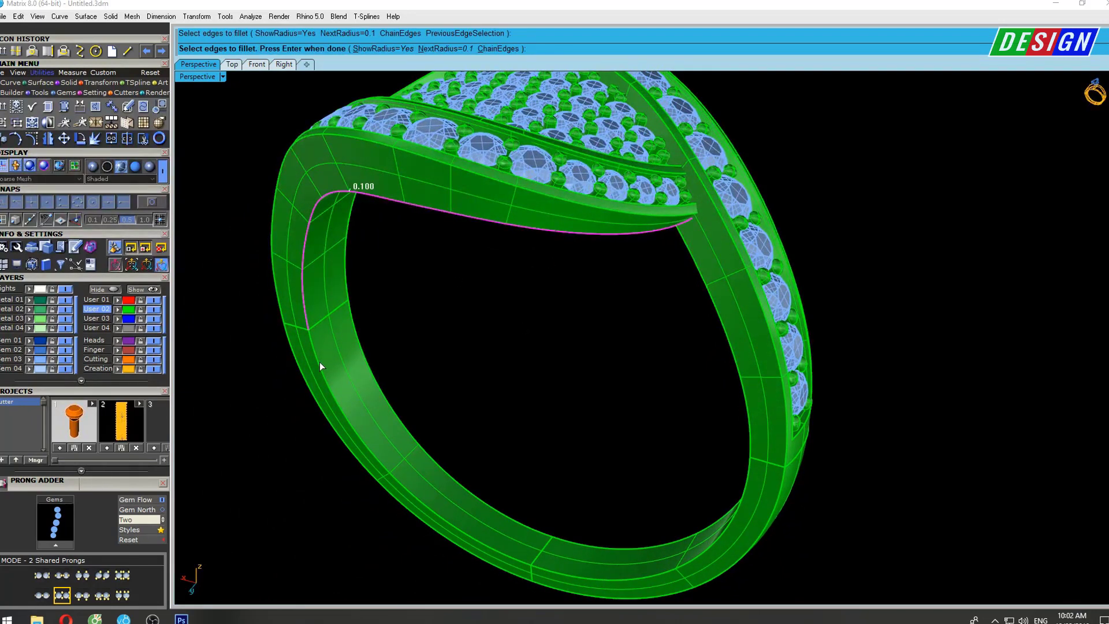
click(337, 380)
click(565, 576)
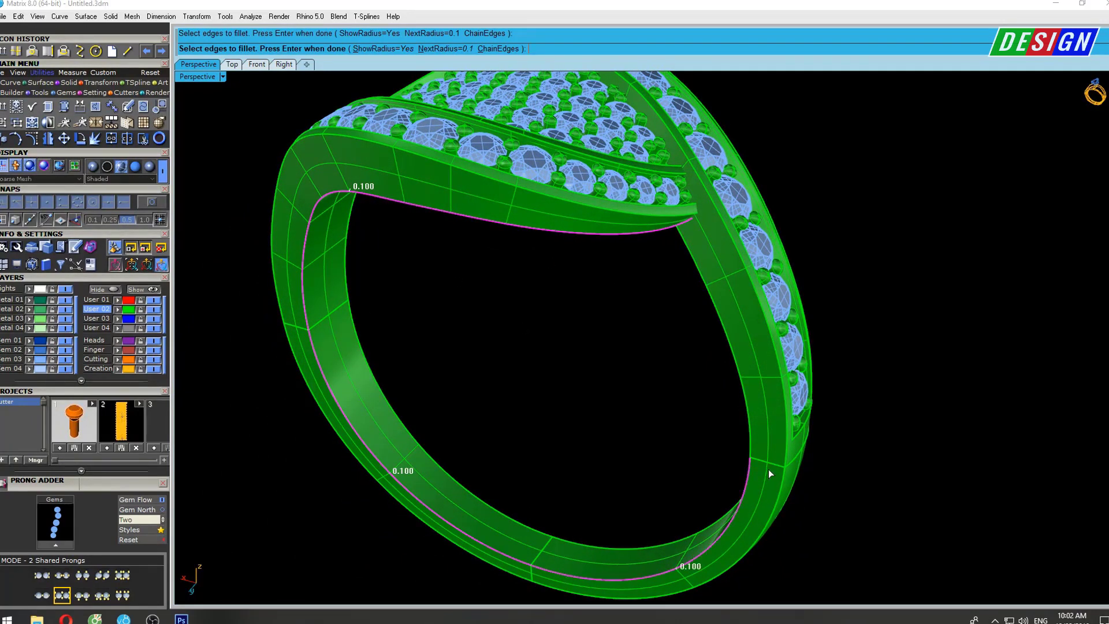
click(749, 427)
right_drag(431, 193, 533, 384)
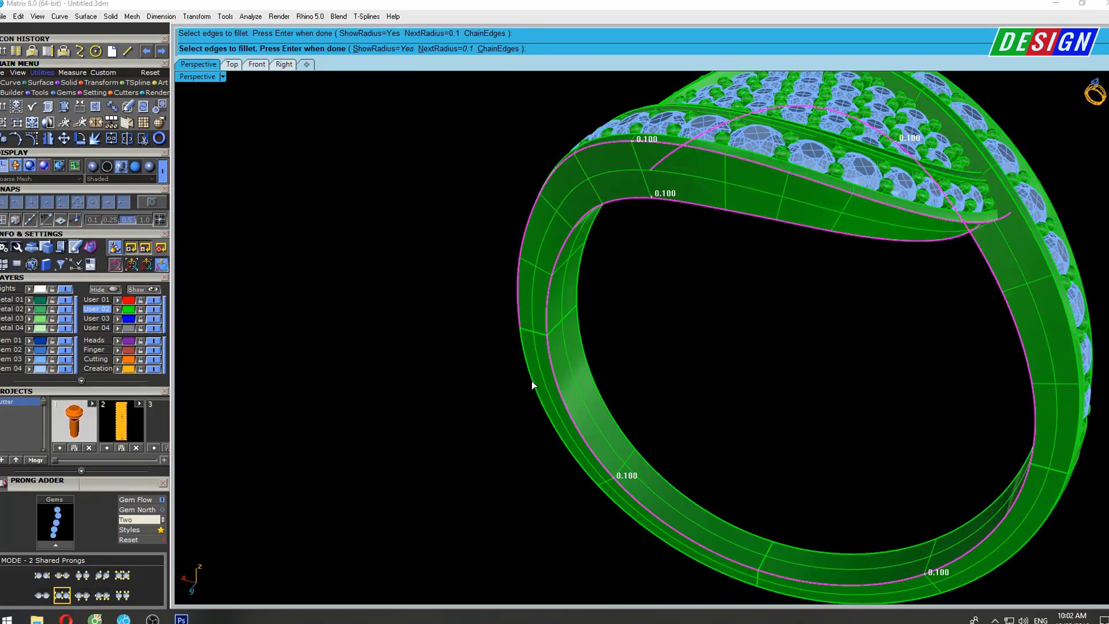
Add the outer and top-band shank edges and apply the 0.100 fillets.
click(531, 380)
mouse_move(884, 463)
right_down()
mouse_move(773, 469)
mouse_move(855, 358)
mouse_move(847, 329)
mouse_move(635, 395)
mouse_move(691, 257)
right_up()
click(605, 386)
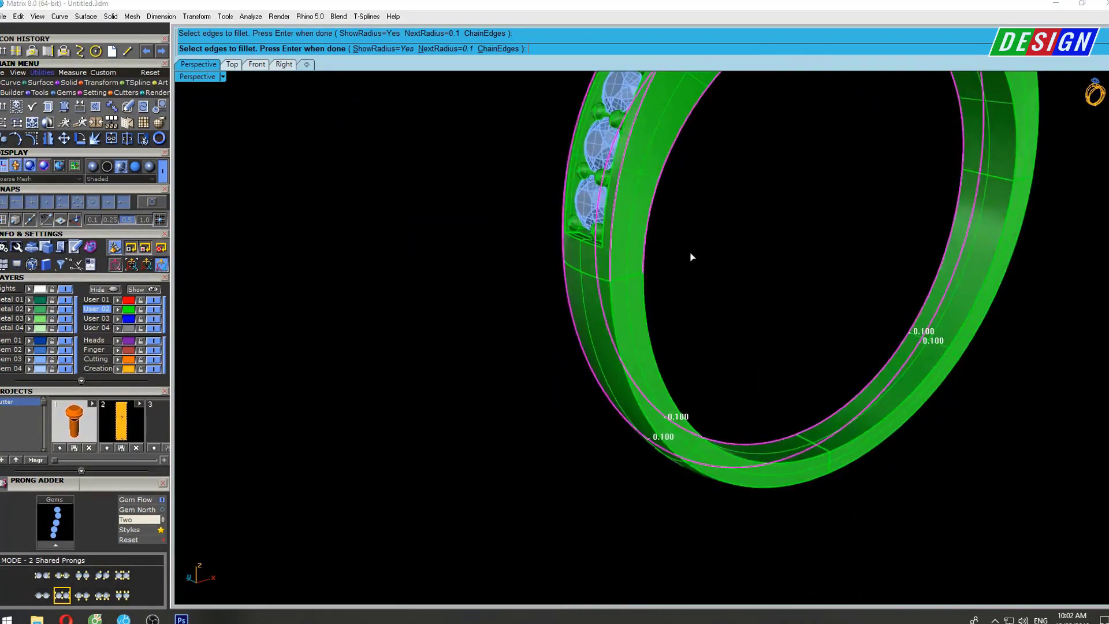
click(613, 323)
mouse_move(647, 323)
right_down()
mouse_move(625, 346)
mouse_move(769, 370)
right_up()
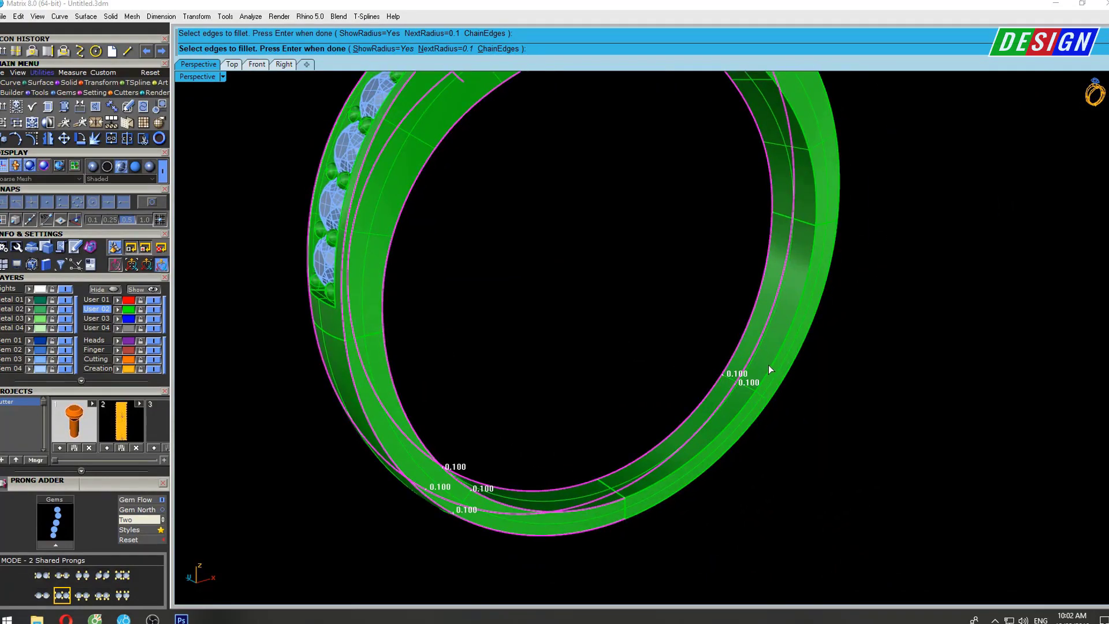
click(784, 376)
mouse_move(822, 220)
right_down()
mouse_move(734, 354)
mouse_move(884, 273)
mouse_move(793, 304)
right_up()
click(746, 338)
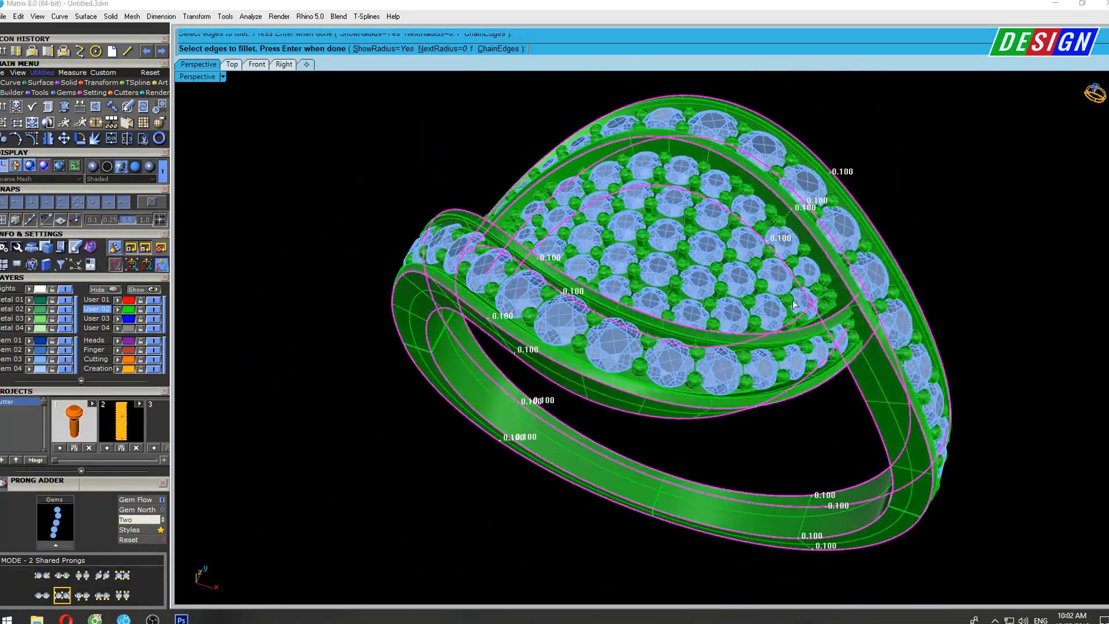
key(Return)
key(Return)
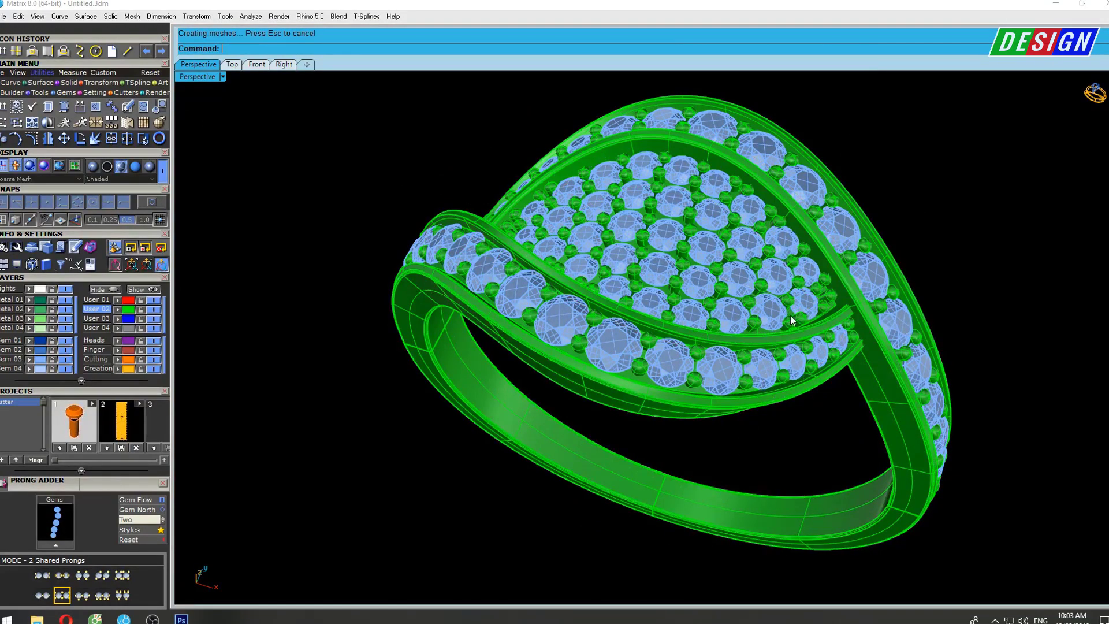
Shade the filleted ring, restore the four-view layout and zoom the Top view.
mouse_move(792, 299)
right_down()
mouse_move(627, 274)
mouse_move(664, 302)
mouse_move(640, 284)
right_up()
key(ctrl+alt+s)
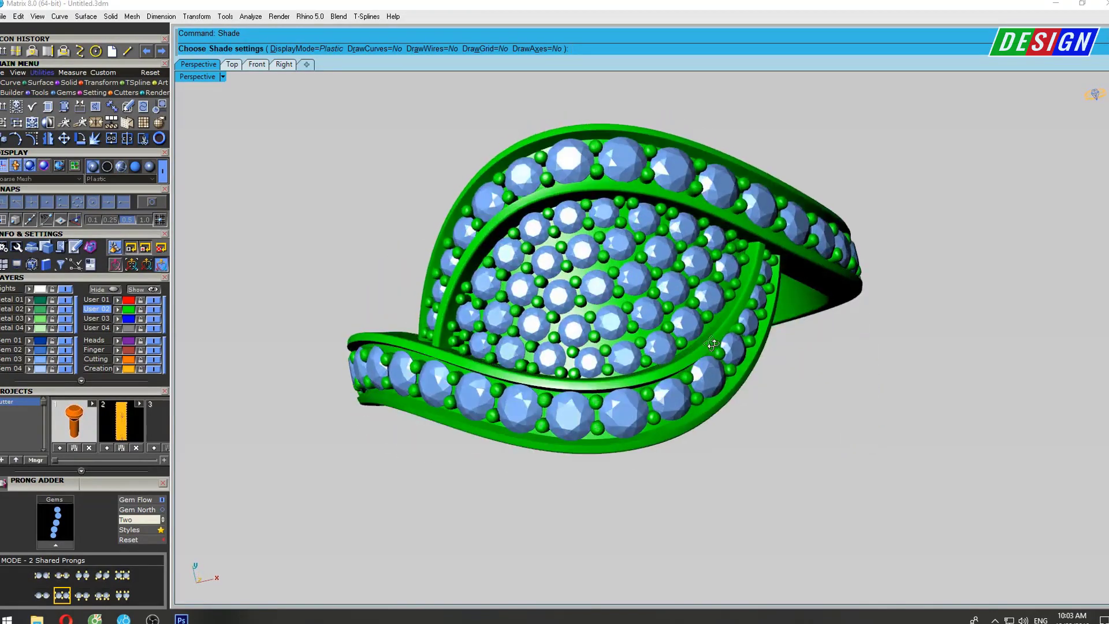
double_click(193, 83)
click(433, 200)
scroll(455, 171, up, 2)
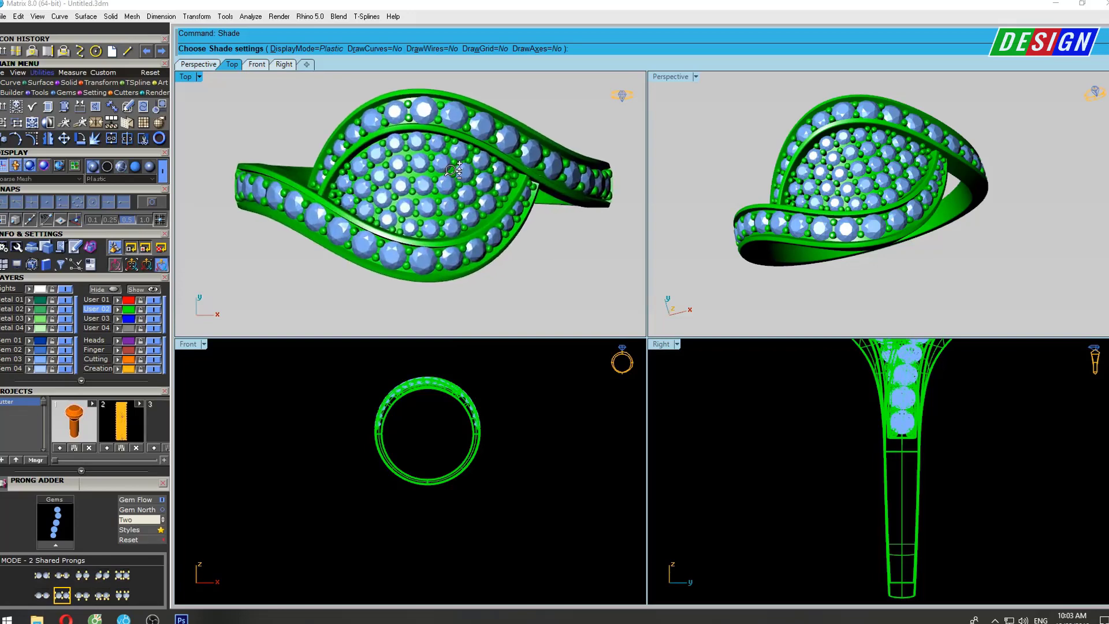
scroll(455, 170, up, 1)
scroll(454, 170, up, 1)
scroll(455, 171, up, 1)
Frame the shaded ring in the Front, Right and Perspective views.
click(444, 397)
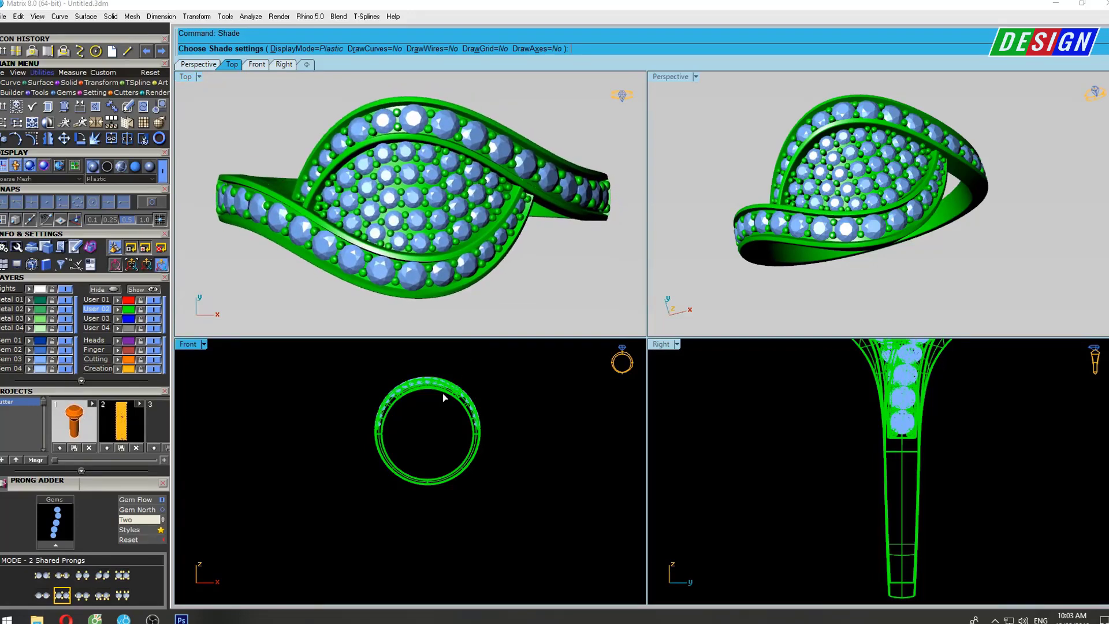
scroll(470, 363, up, 1)
scroll(468, 382, up, 1)
scroll(463, 408, up, 1)
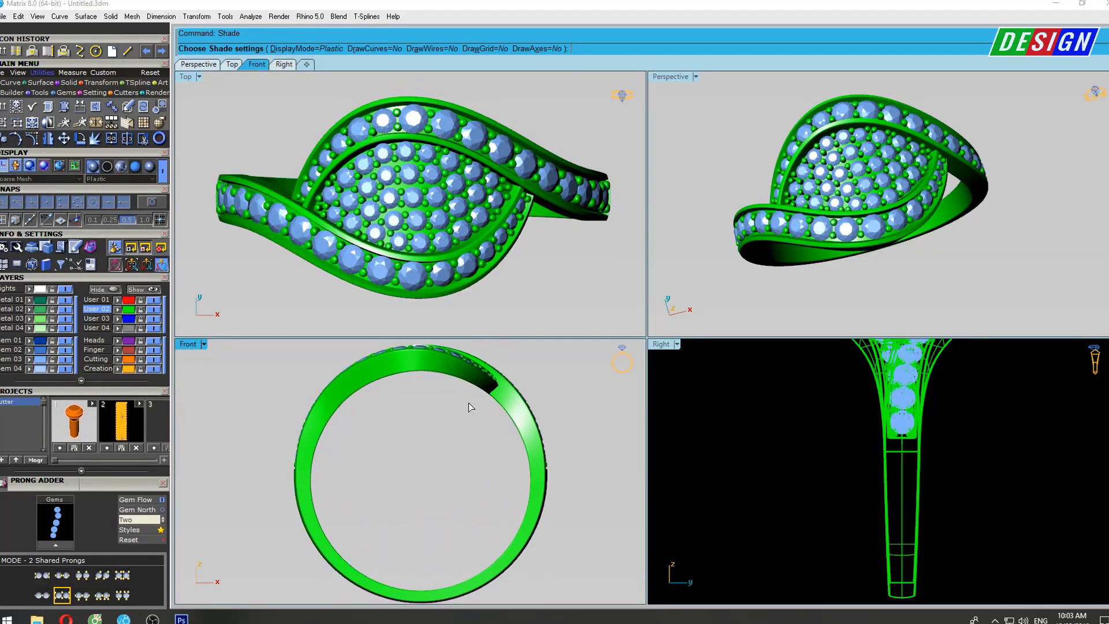
scroll(467, 408, down, 1)
scroll(477, 411, up, 1)
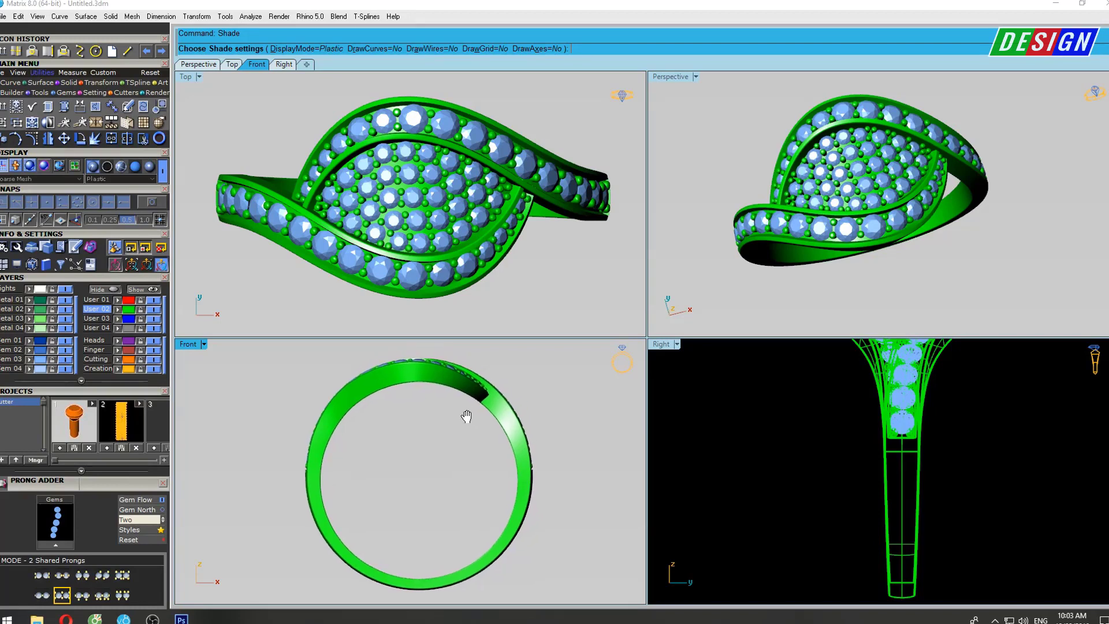
click(820, 454)
right_drag(924, 422, 889, 457)
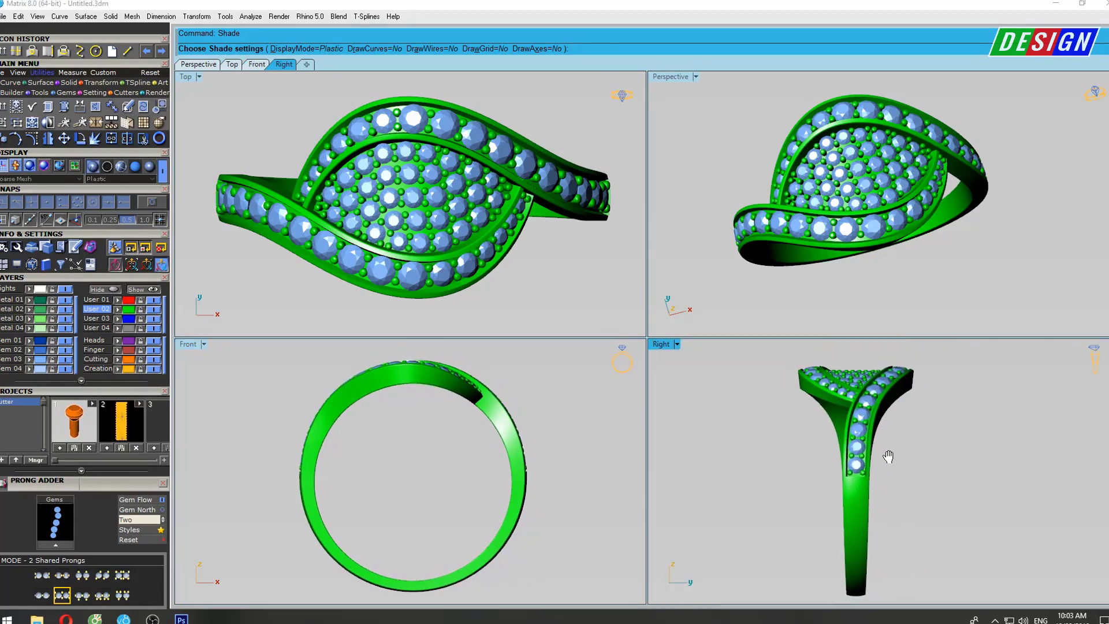
click(855, 243)
mouse_move(855, 243)
right_down()
mouse_move(839, 218)
mouse_move(860, 194)
right_up()
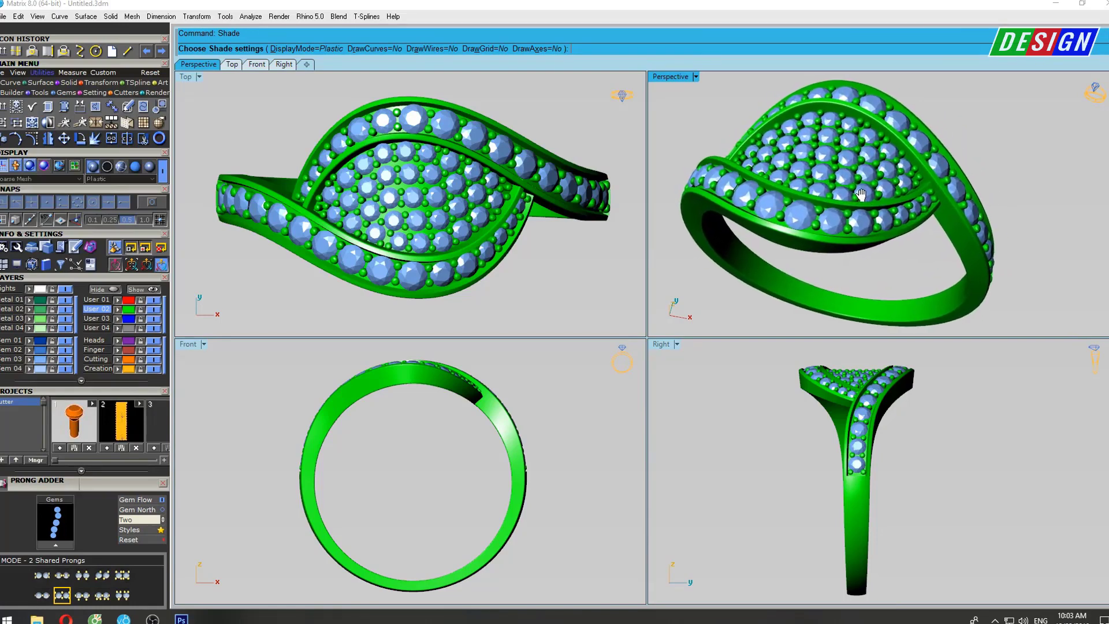